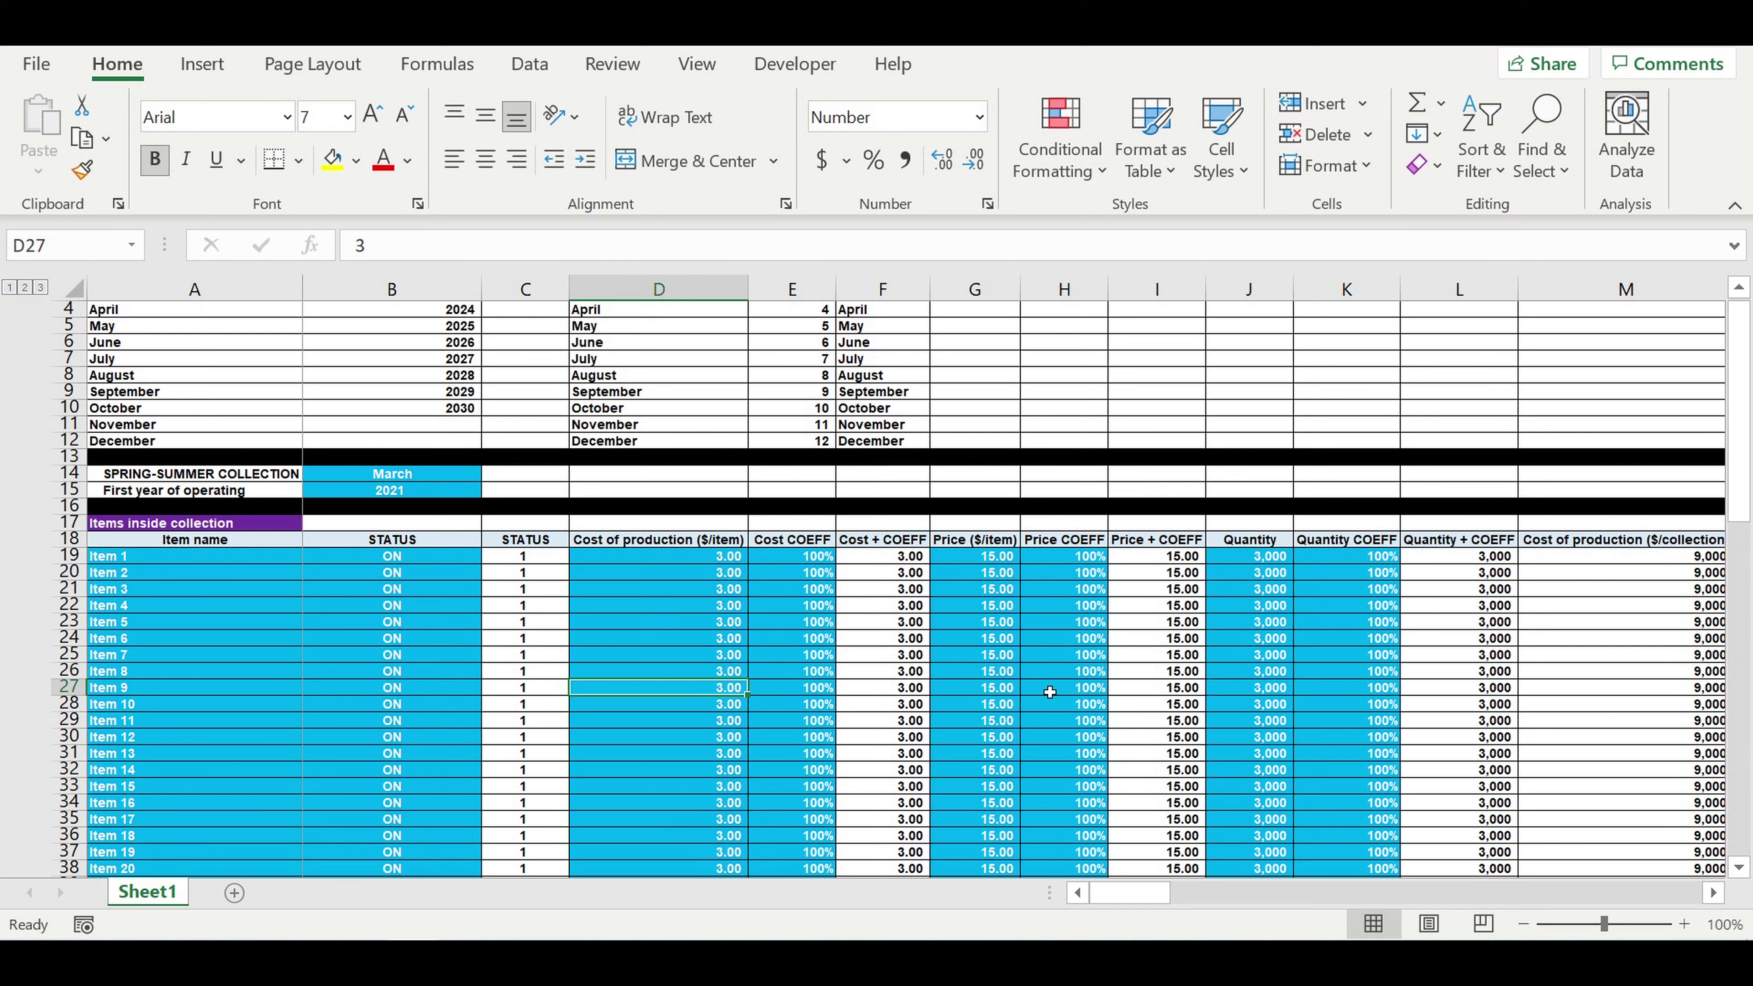
Review the spring-summer collection's start month, its first year of operating, and the item table's status and cost columns
left_click(849, 675)
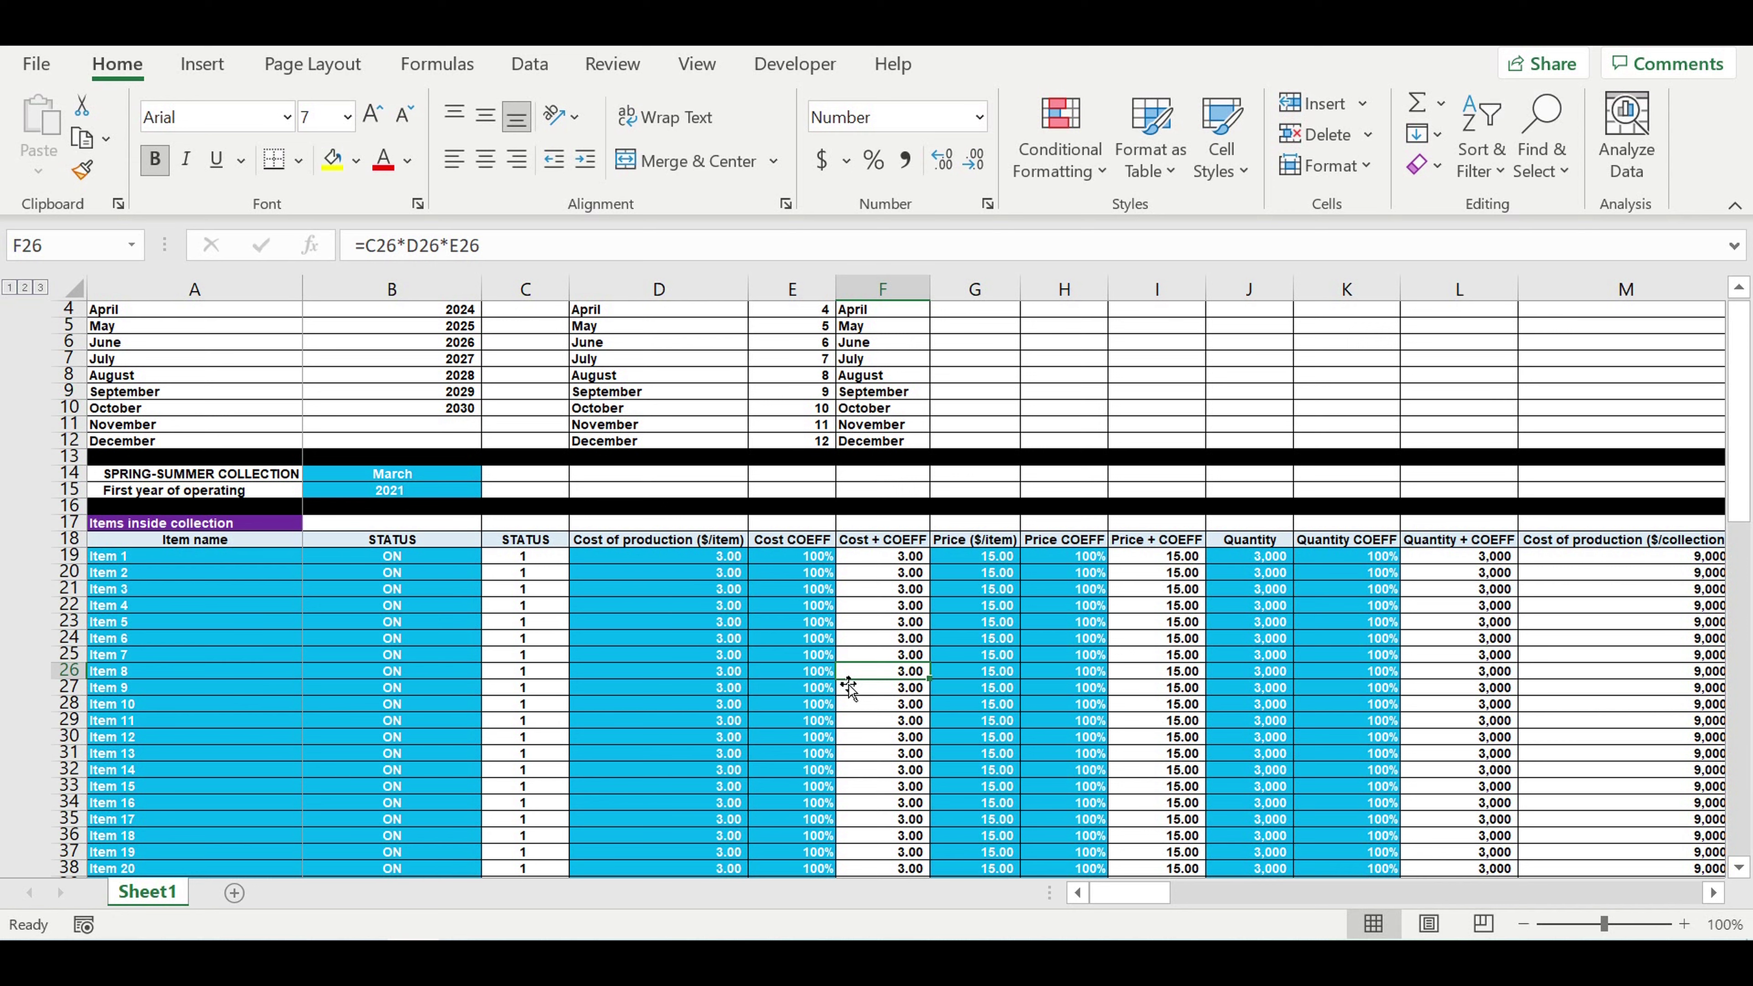
left_click(595, 682)
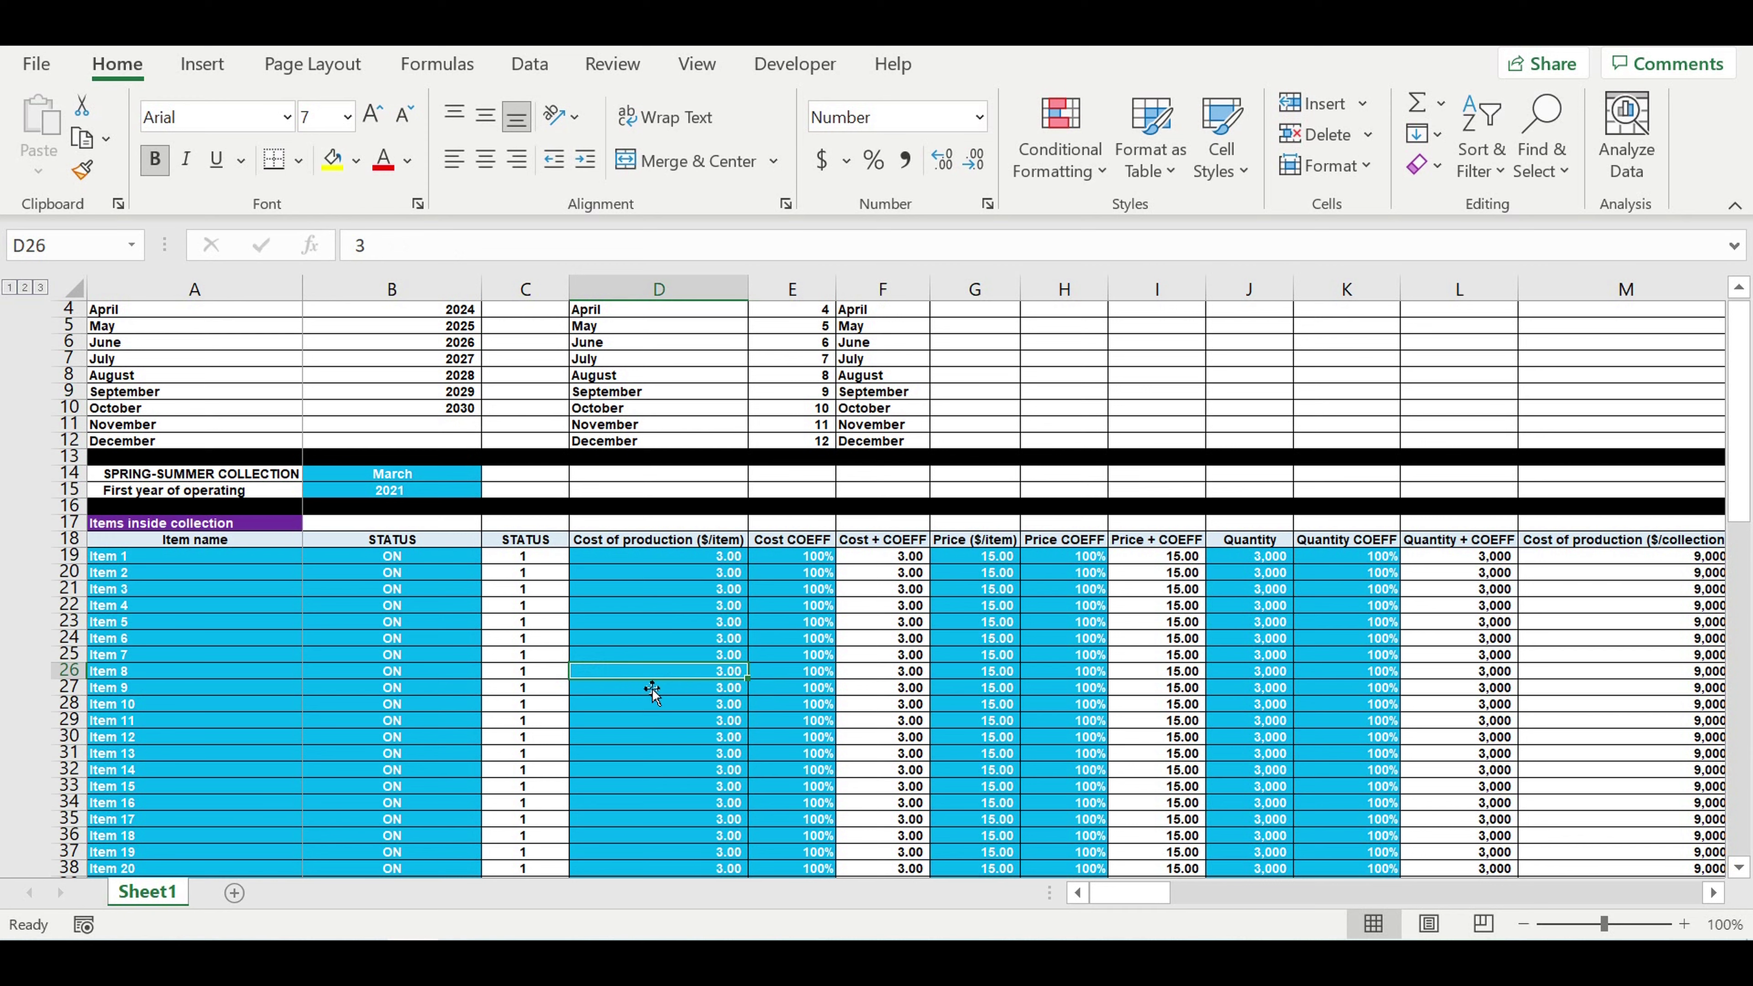
left_click(111, 573)
left_click_drag(155, 477, 162, 495)
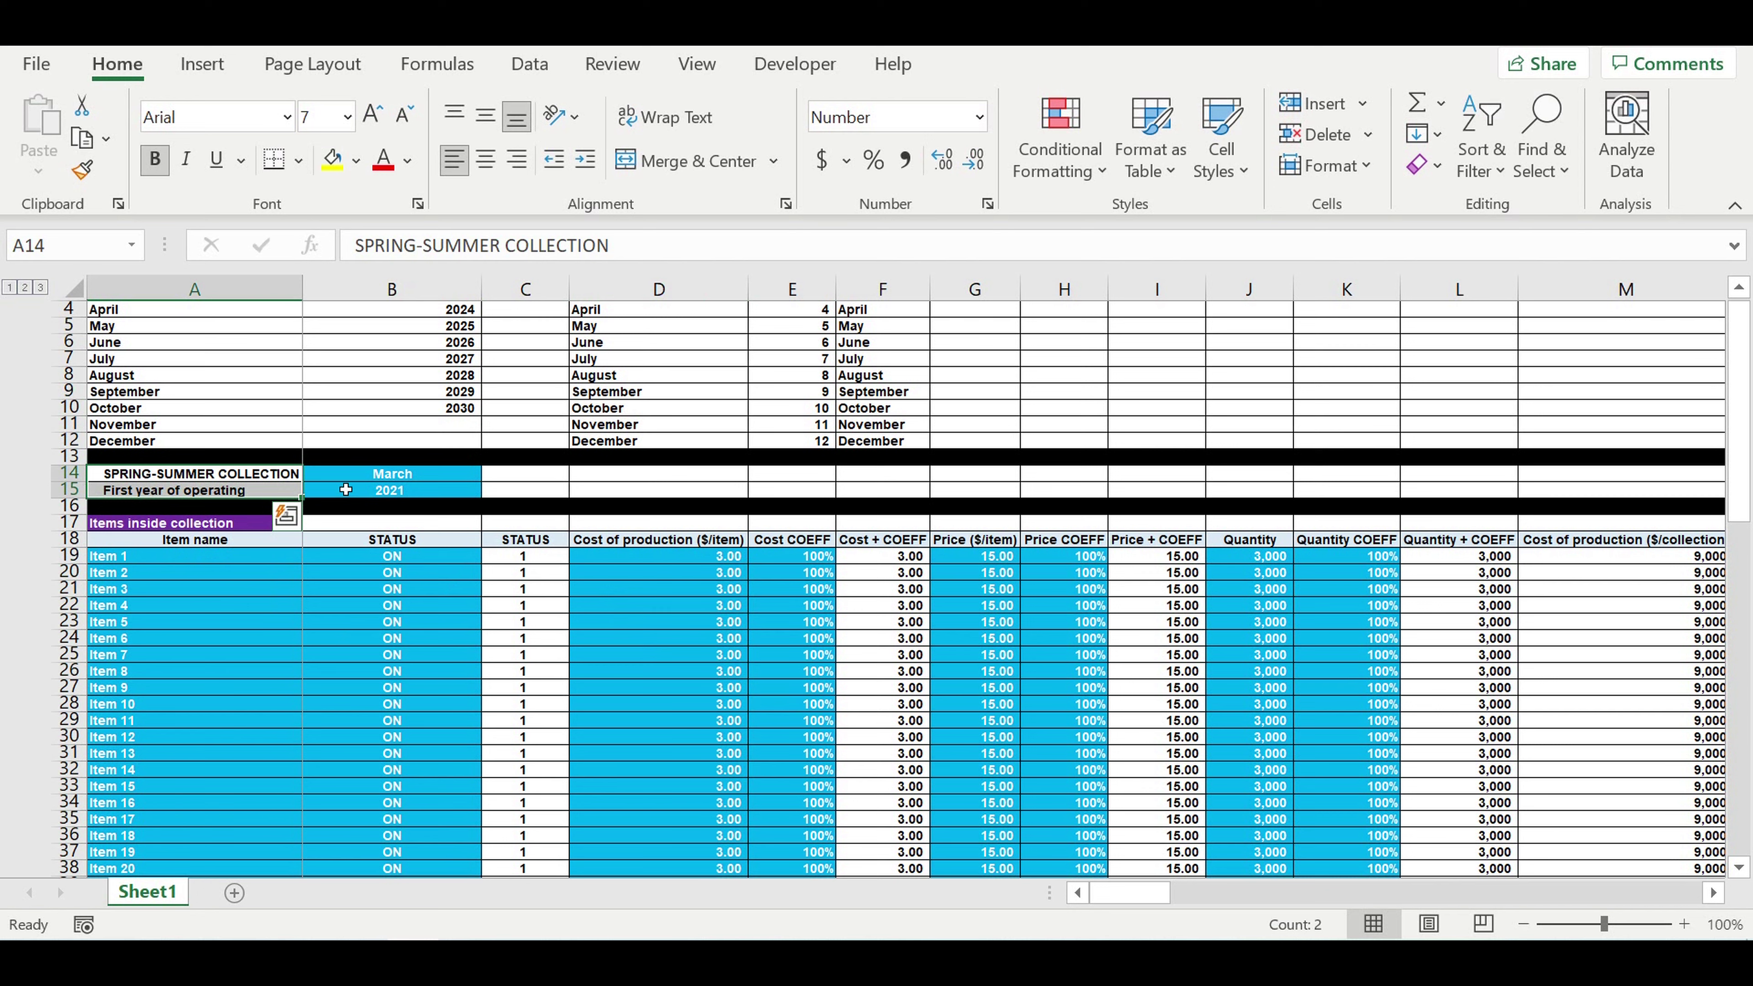
left_click(172, 477)
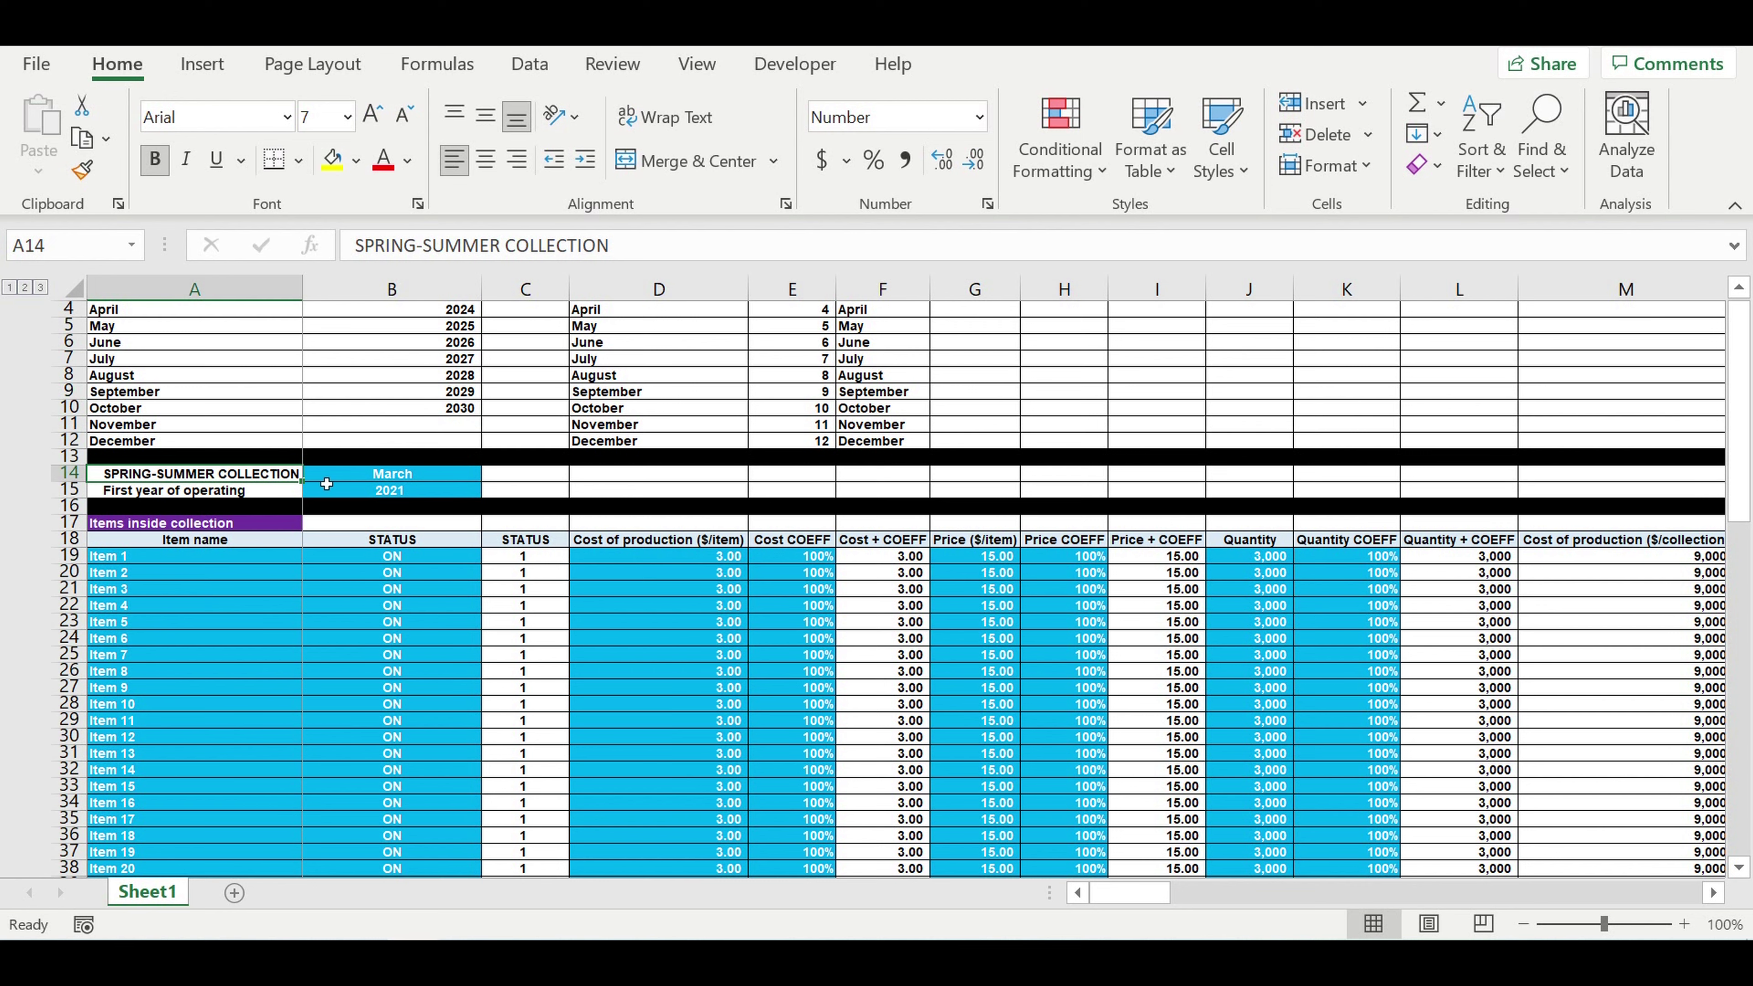
left_click(376, 491, "shift")
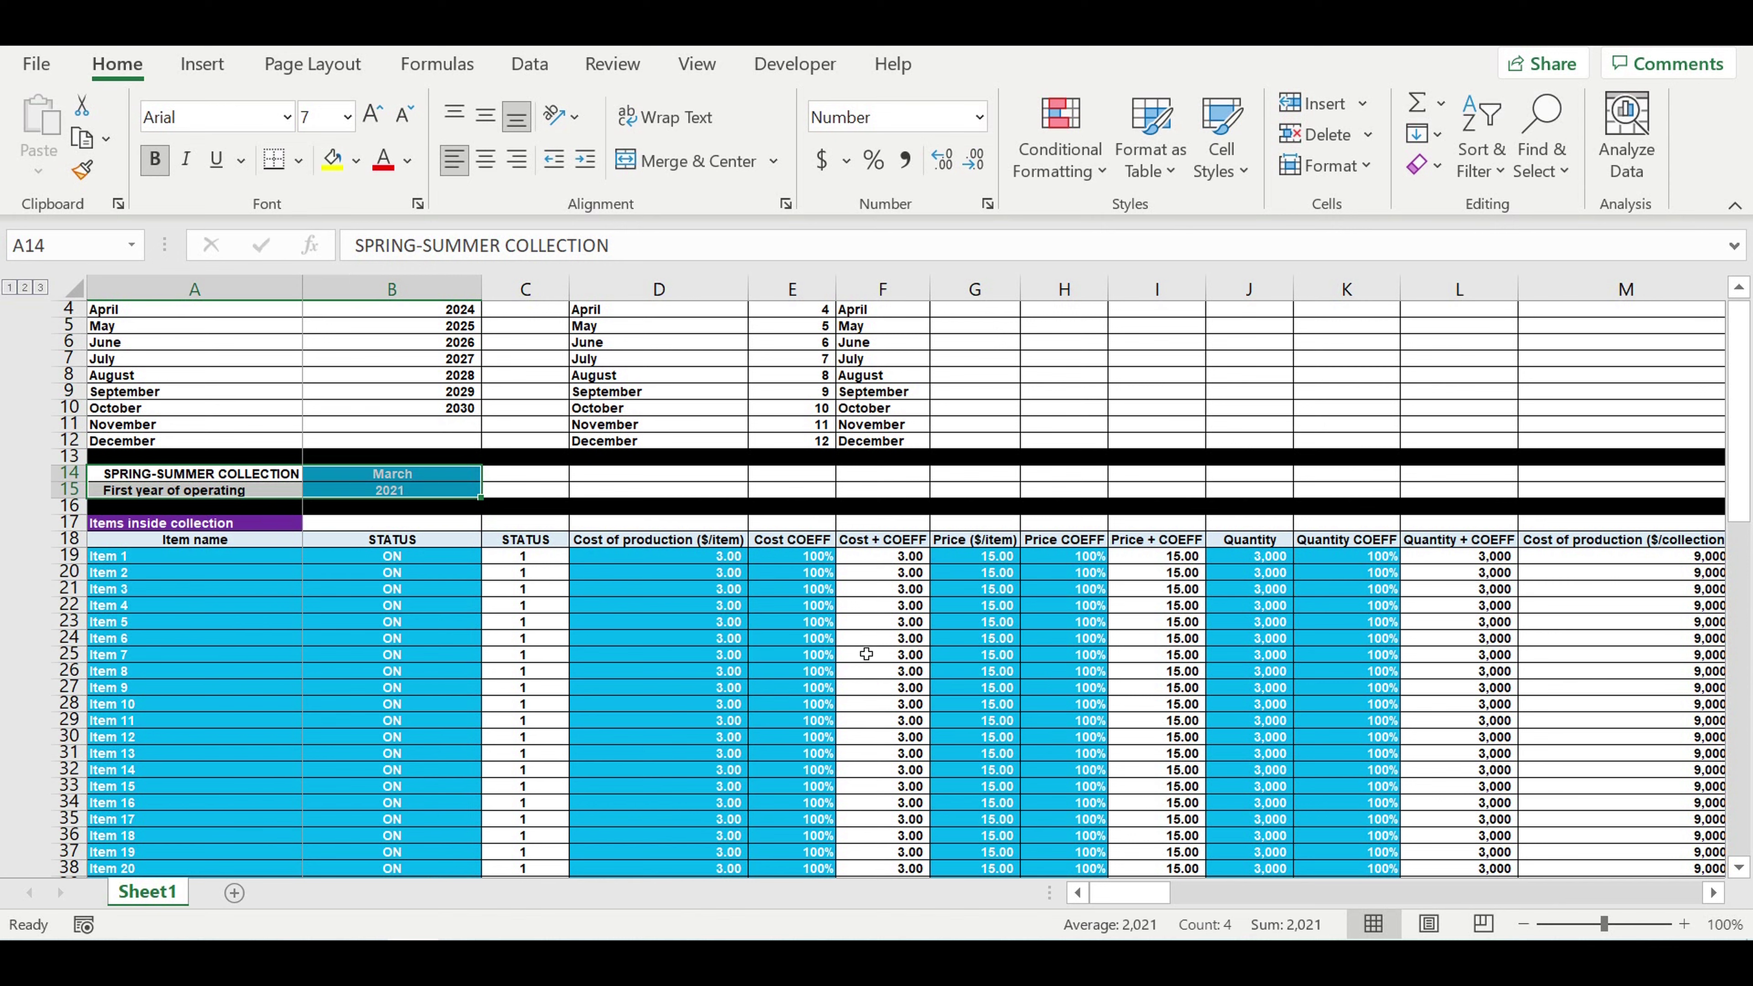
left_click(677, 689)
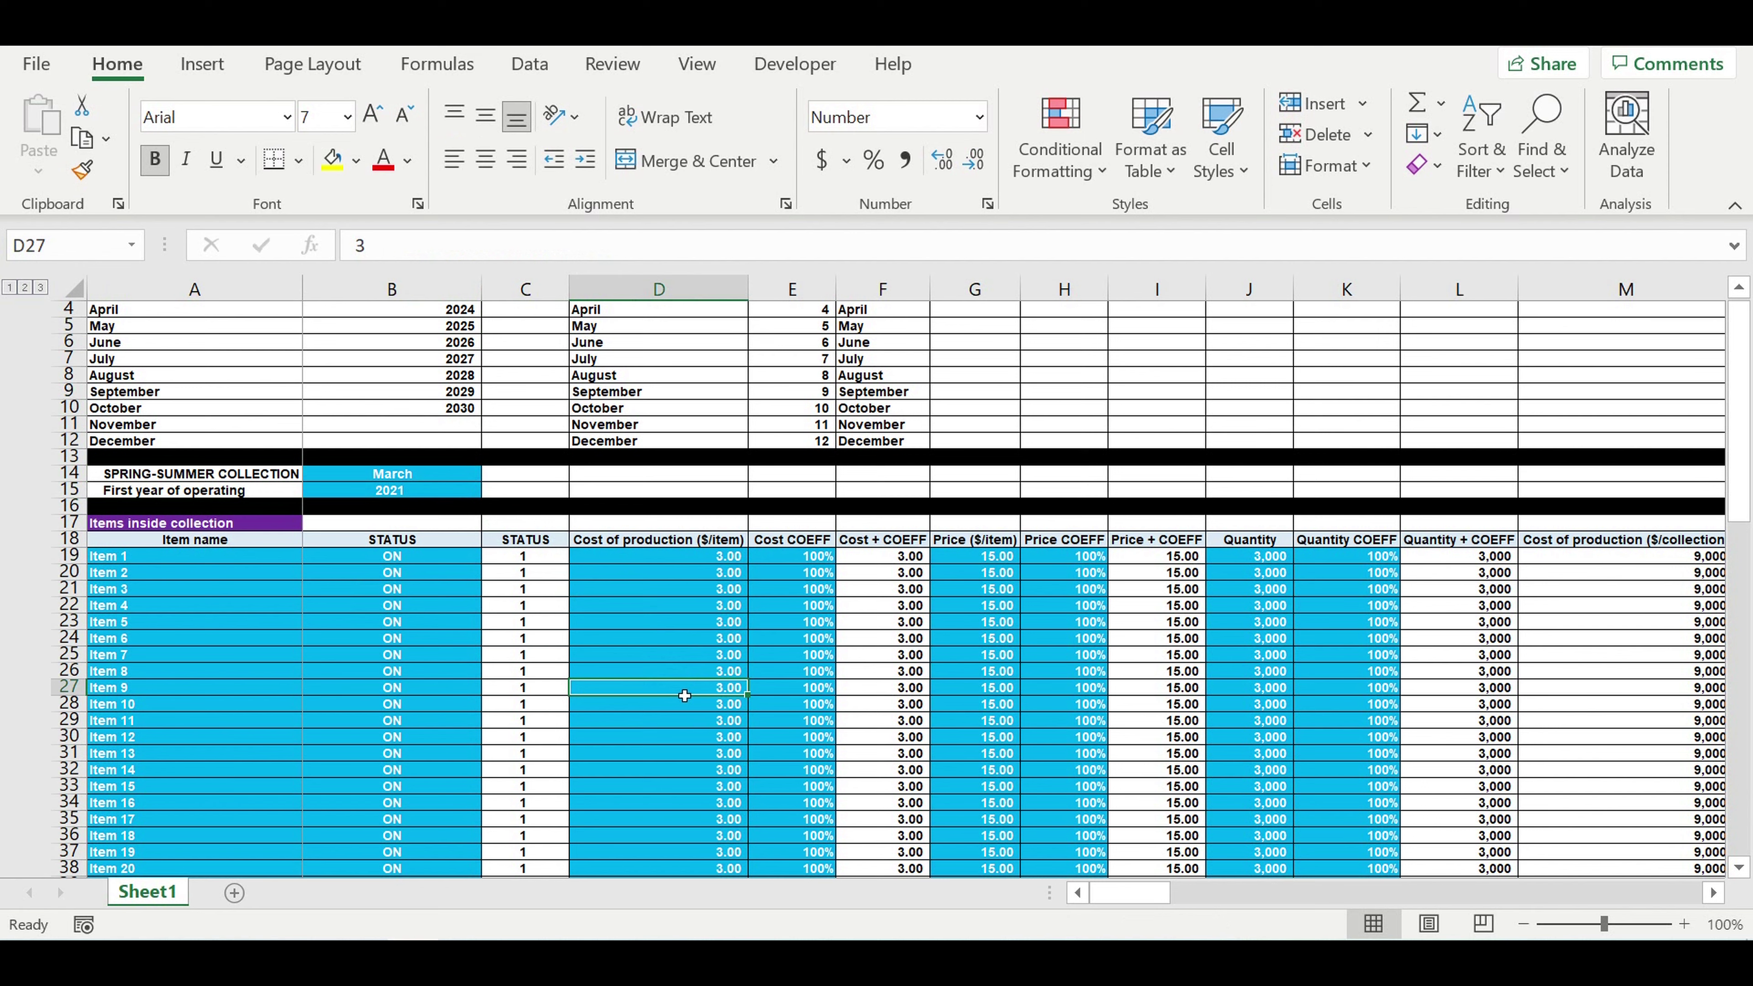
left_click(206, 479)
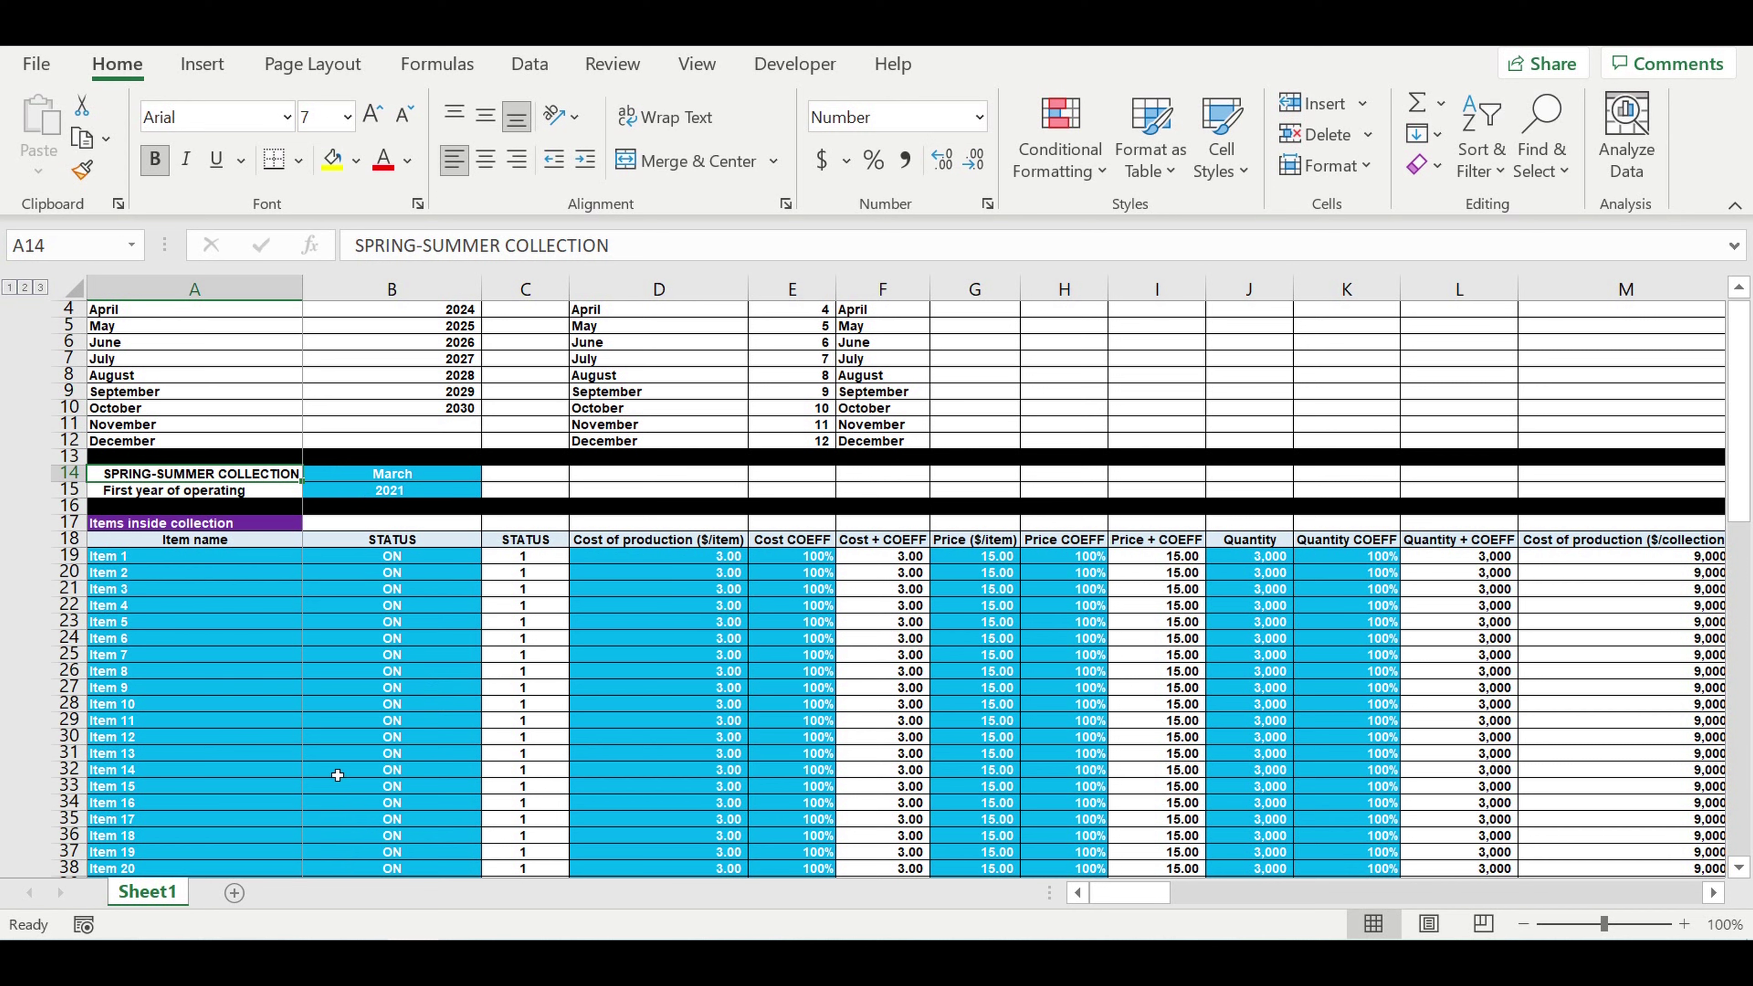
left_click(355, 741)
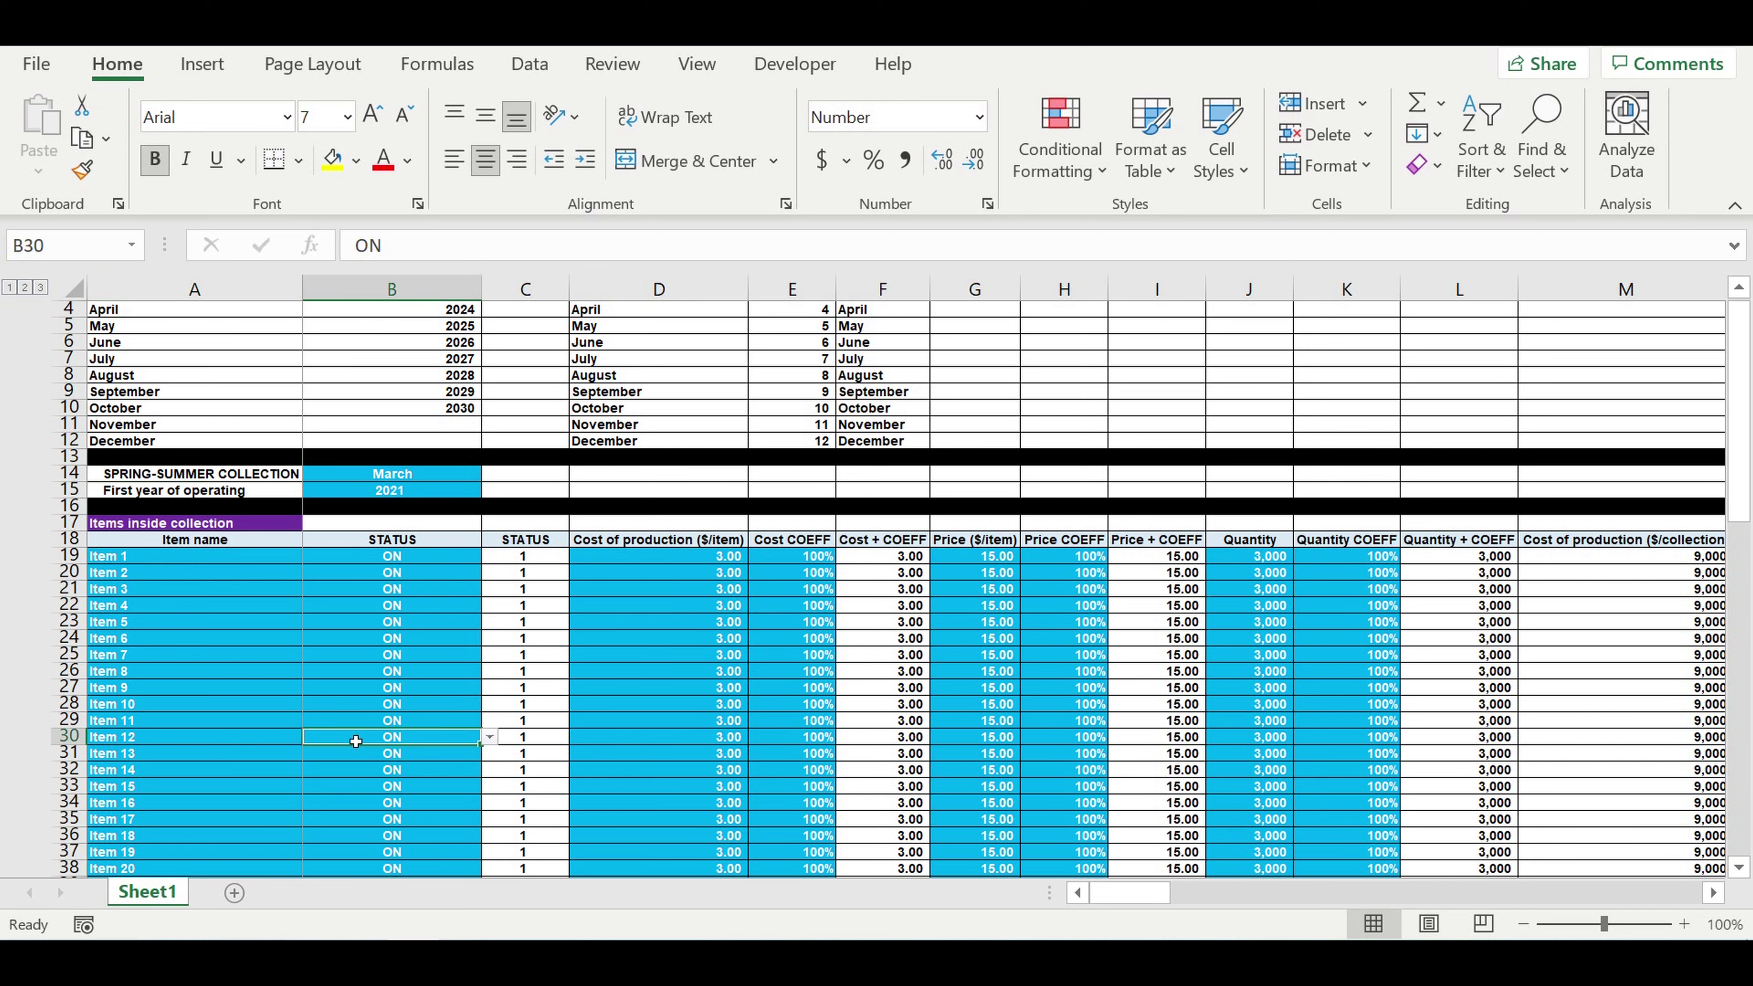
Rename the worksheet Sheet1 as "spring summer"
double_click(146, 893)
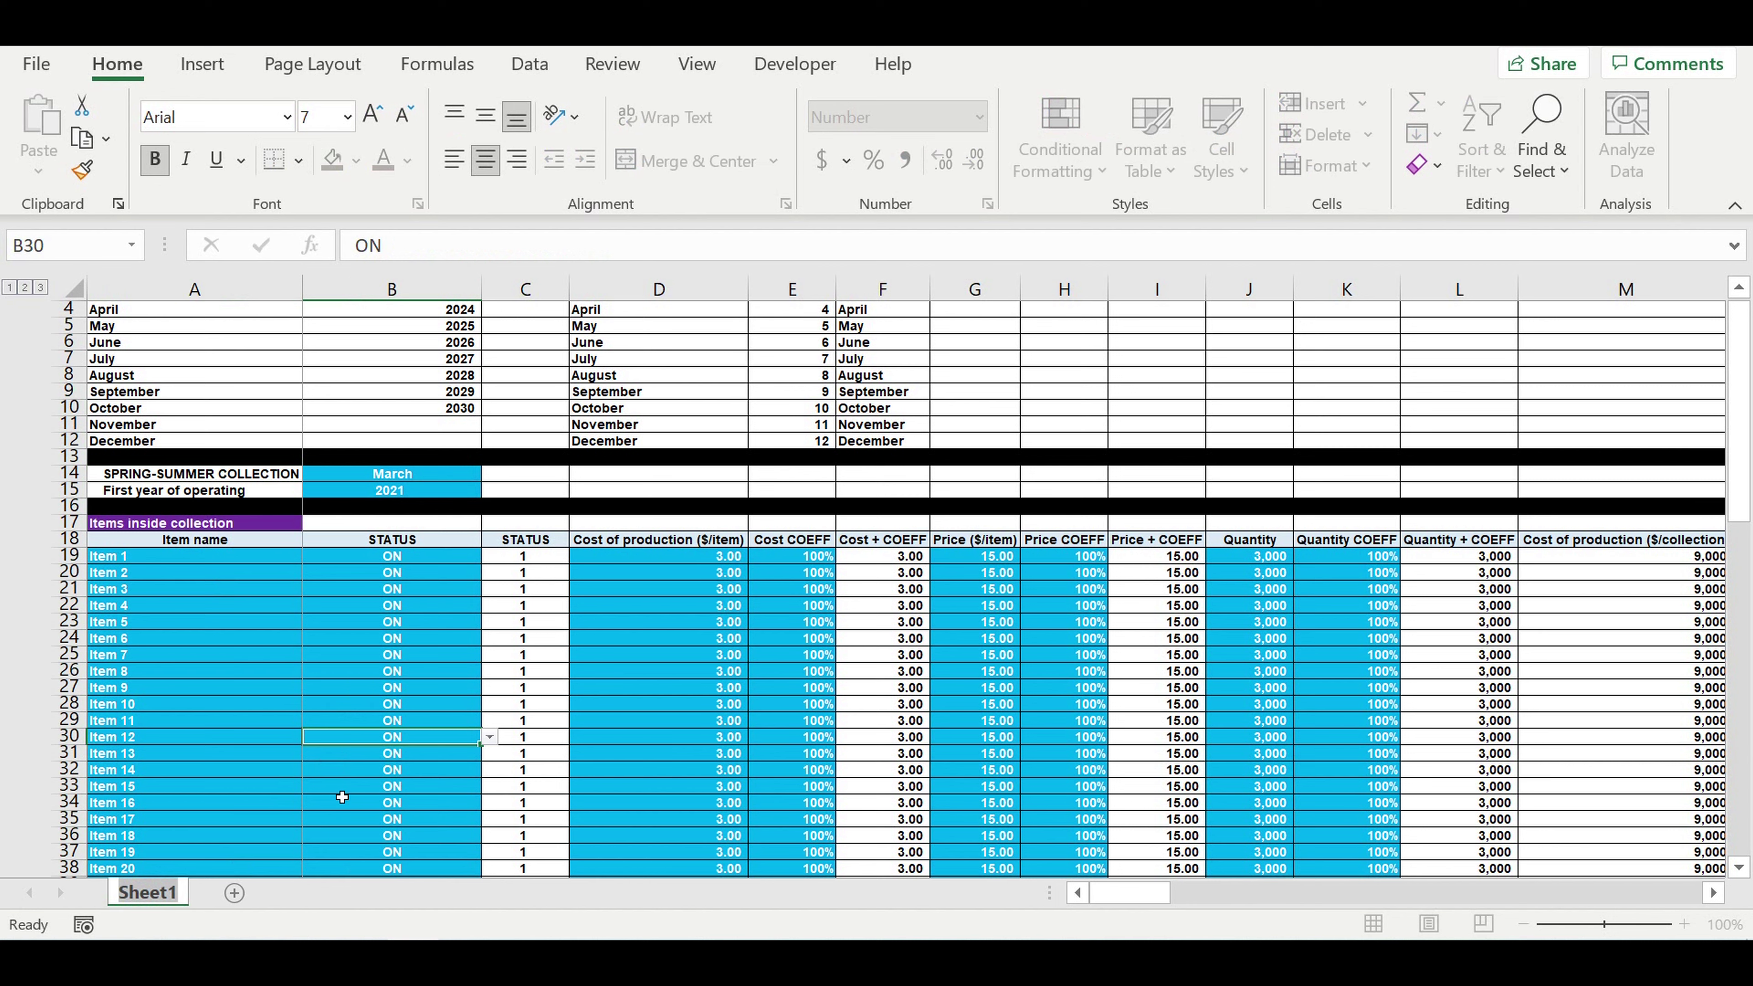
type("sprin")
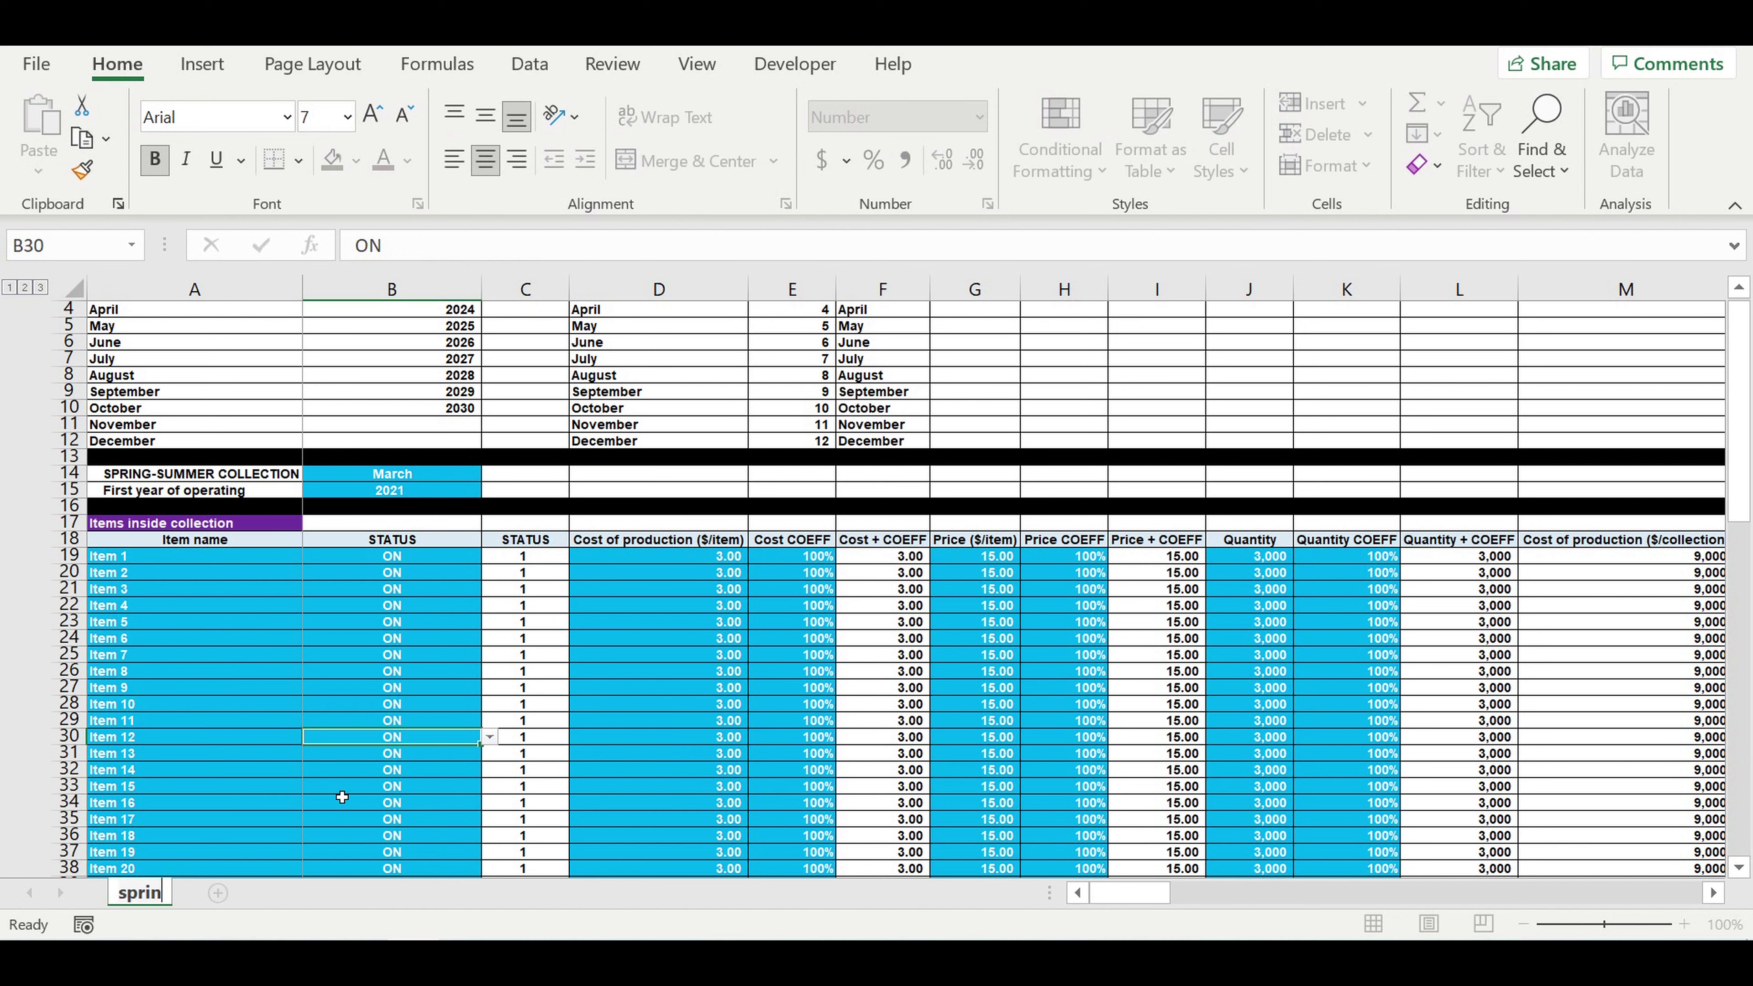
type("g summer")
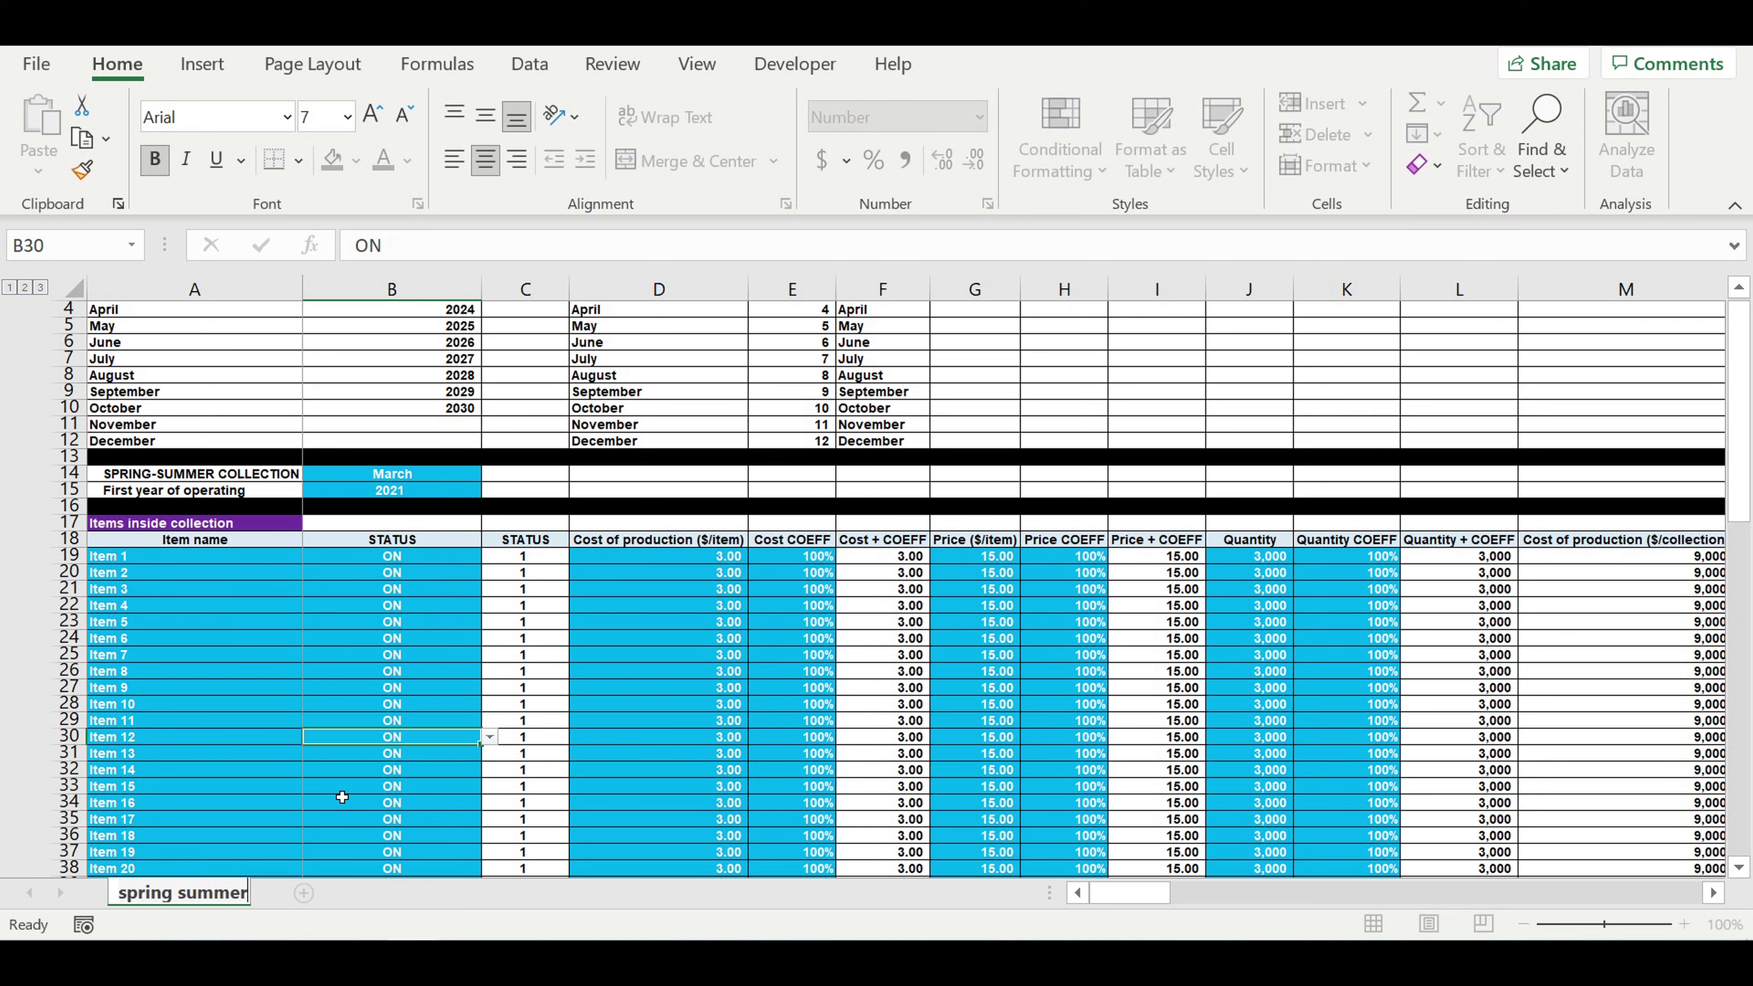
left_click(190, 740)
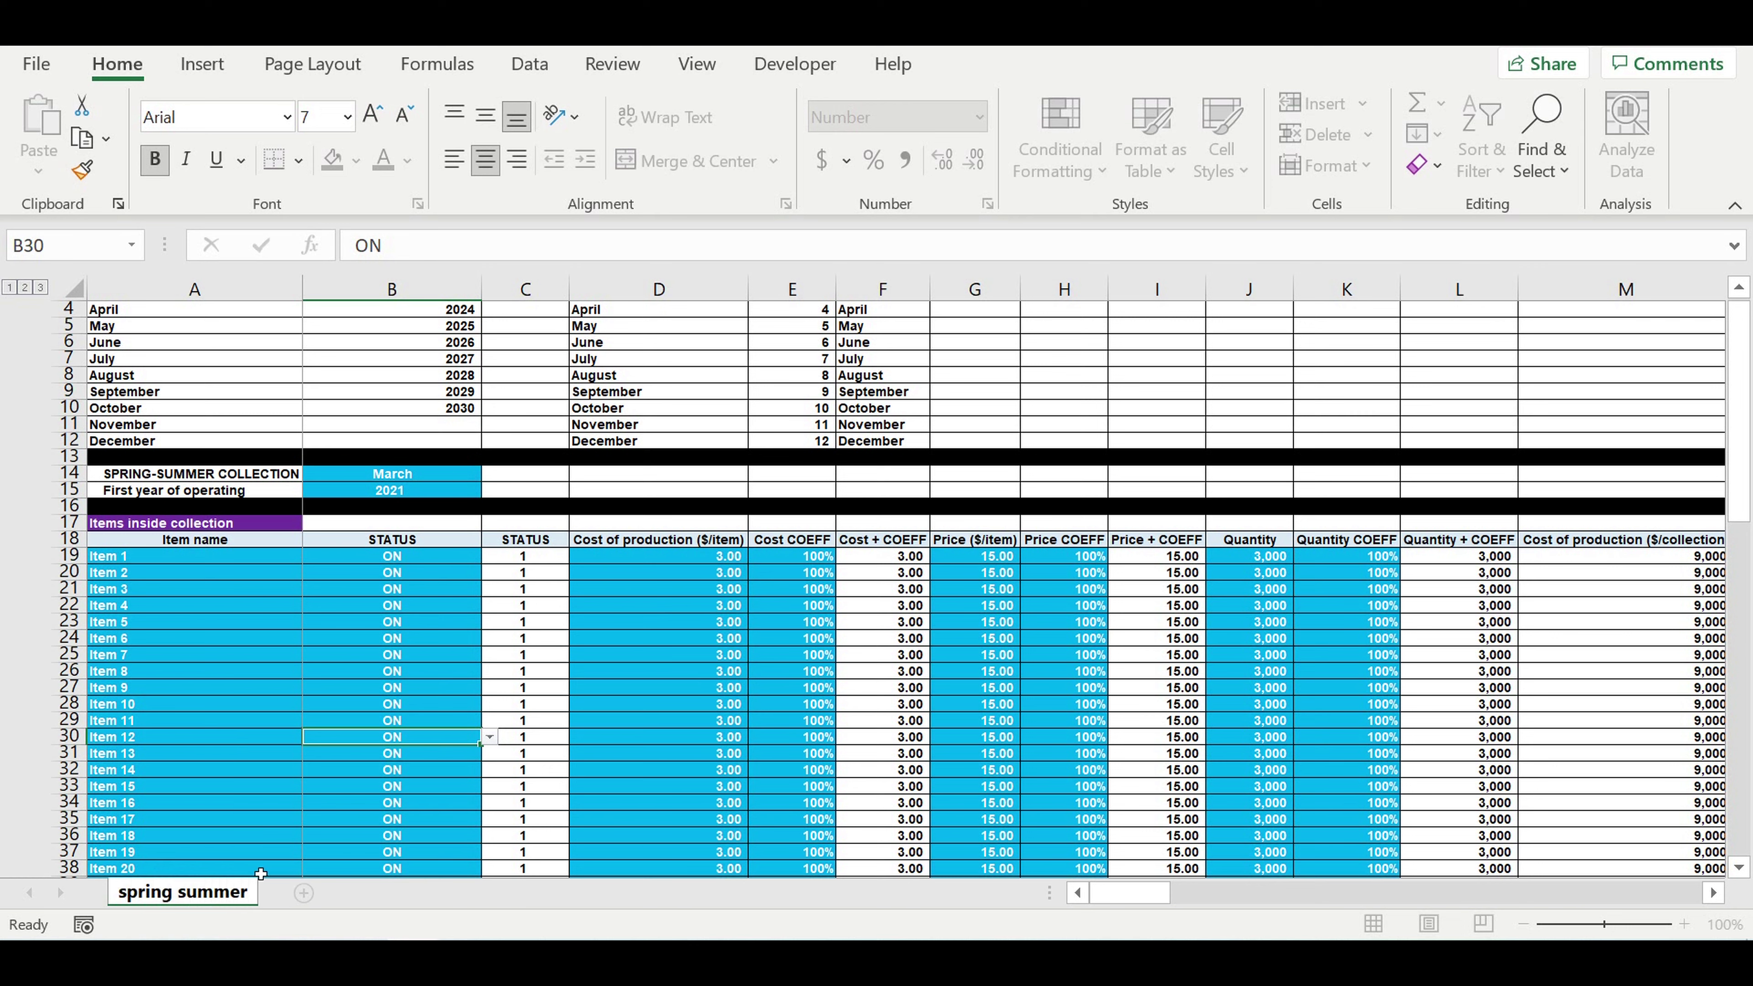
Create a copy of the "spring summer" sheet at the end of the STORE.xlsx workbook
right_click(196, 902)
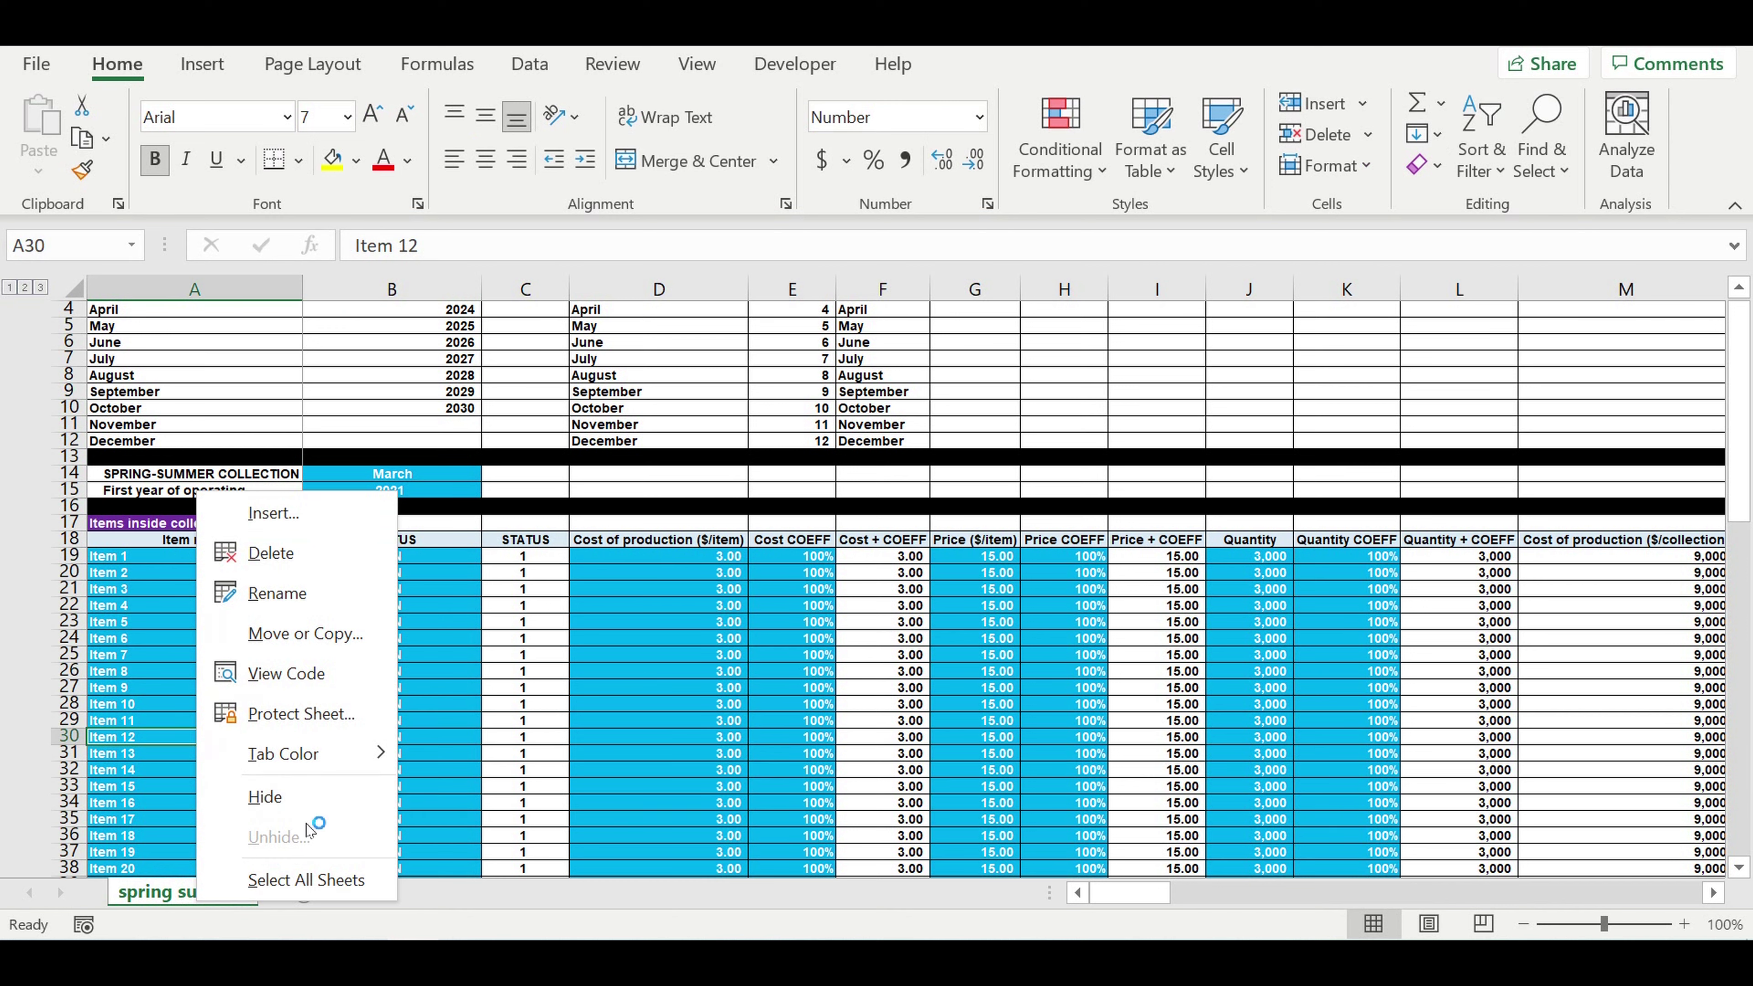
left_click(318, 648)
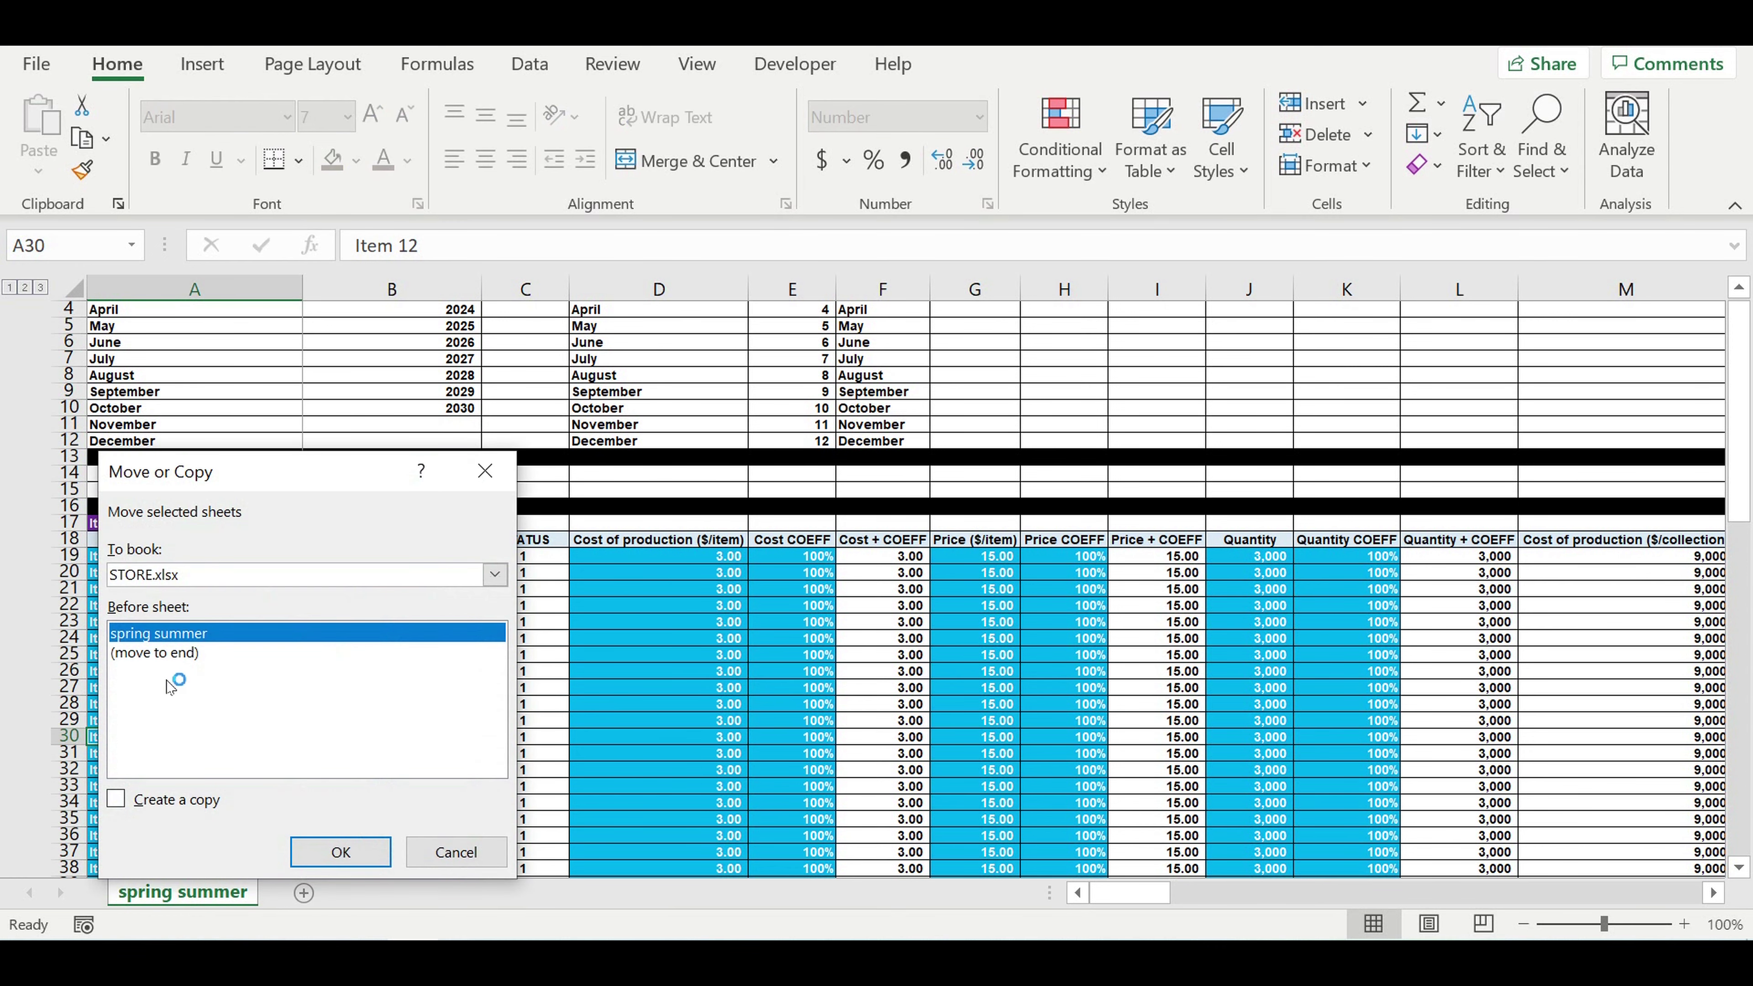
left_click(162, 654)
left_click(161, 799)
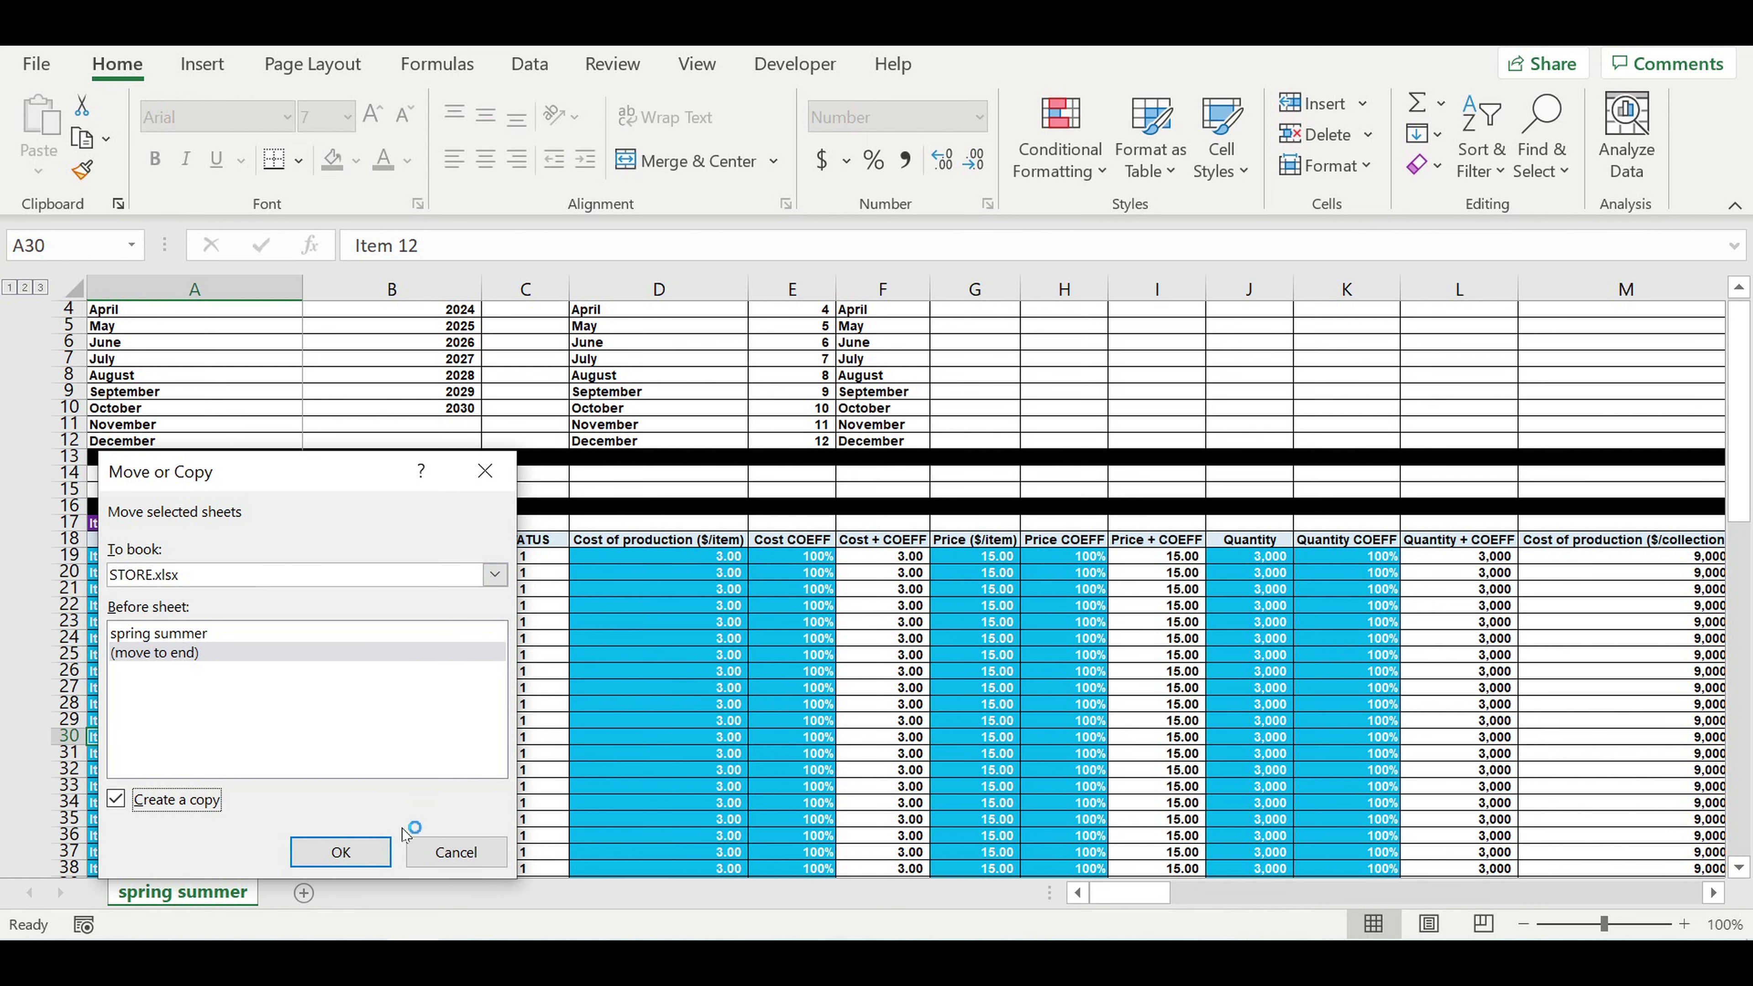
left_click(359, 865)
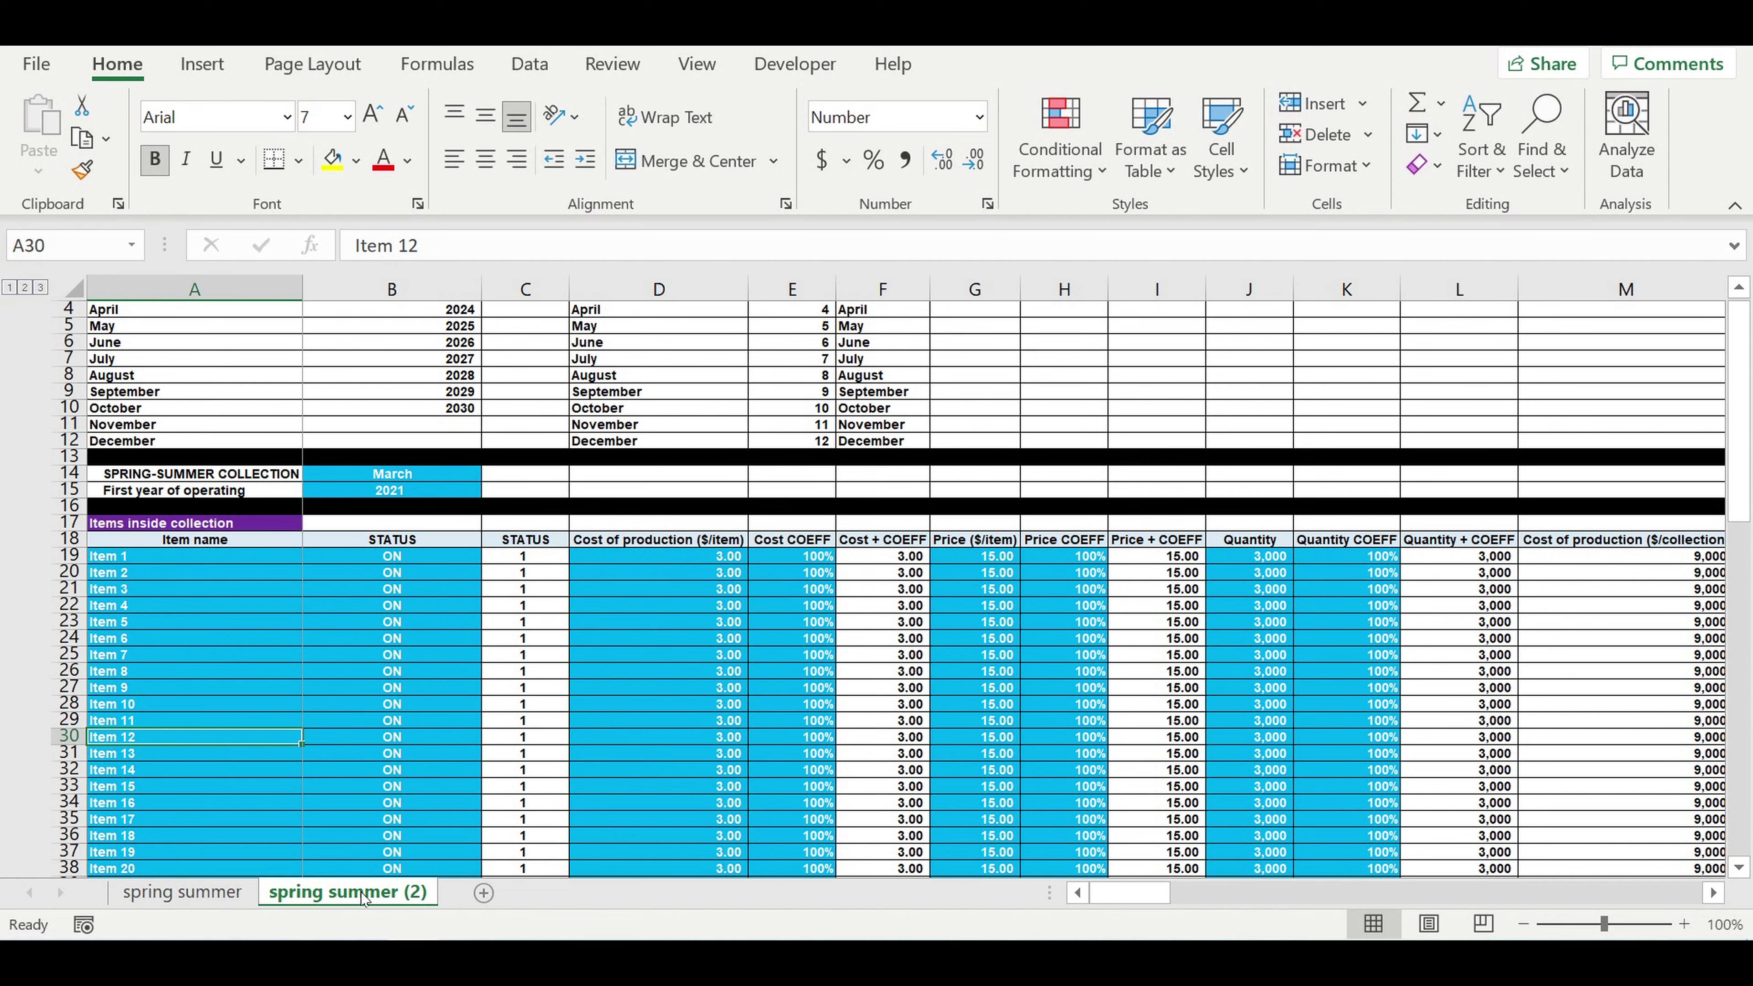
Rename the copied worksheet "spring summer (2)" as "autmn winter"
double_click(364, 896)
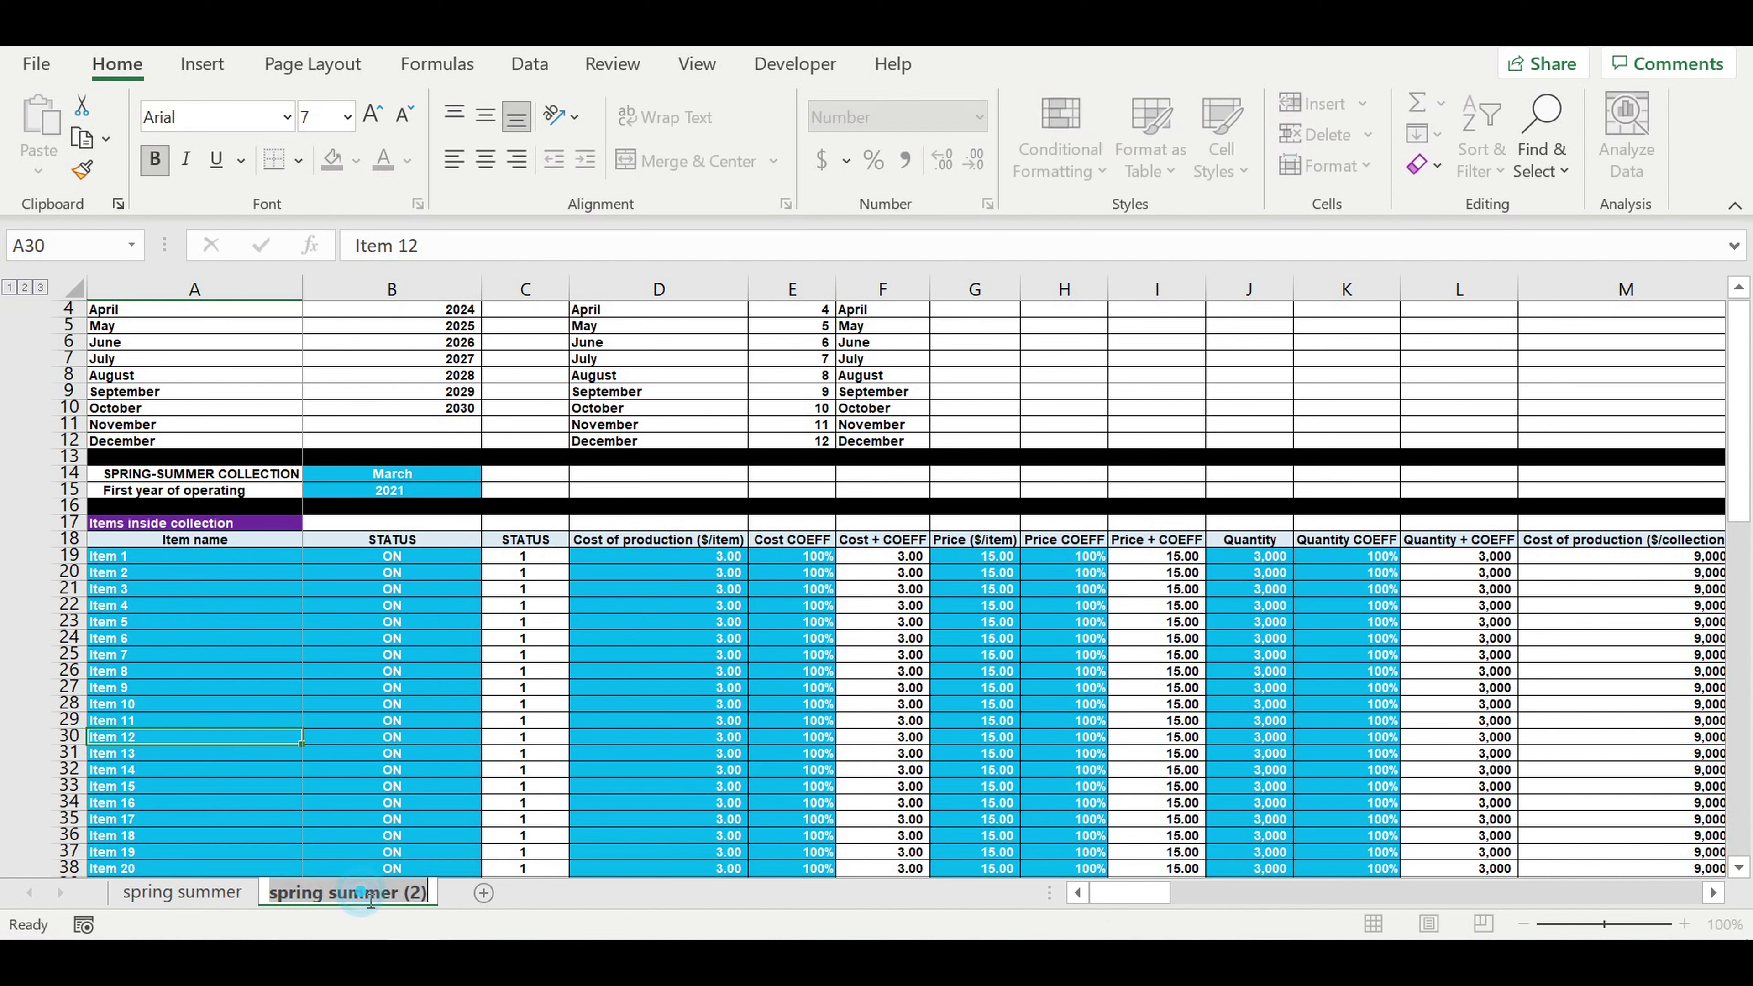
type("autmn")
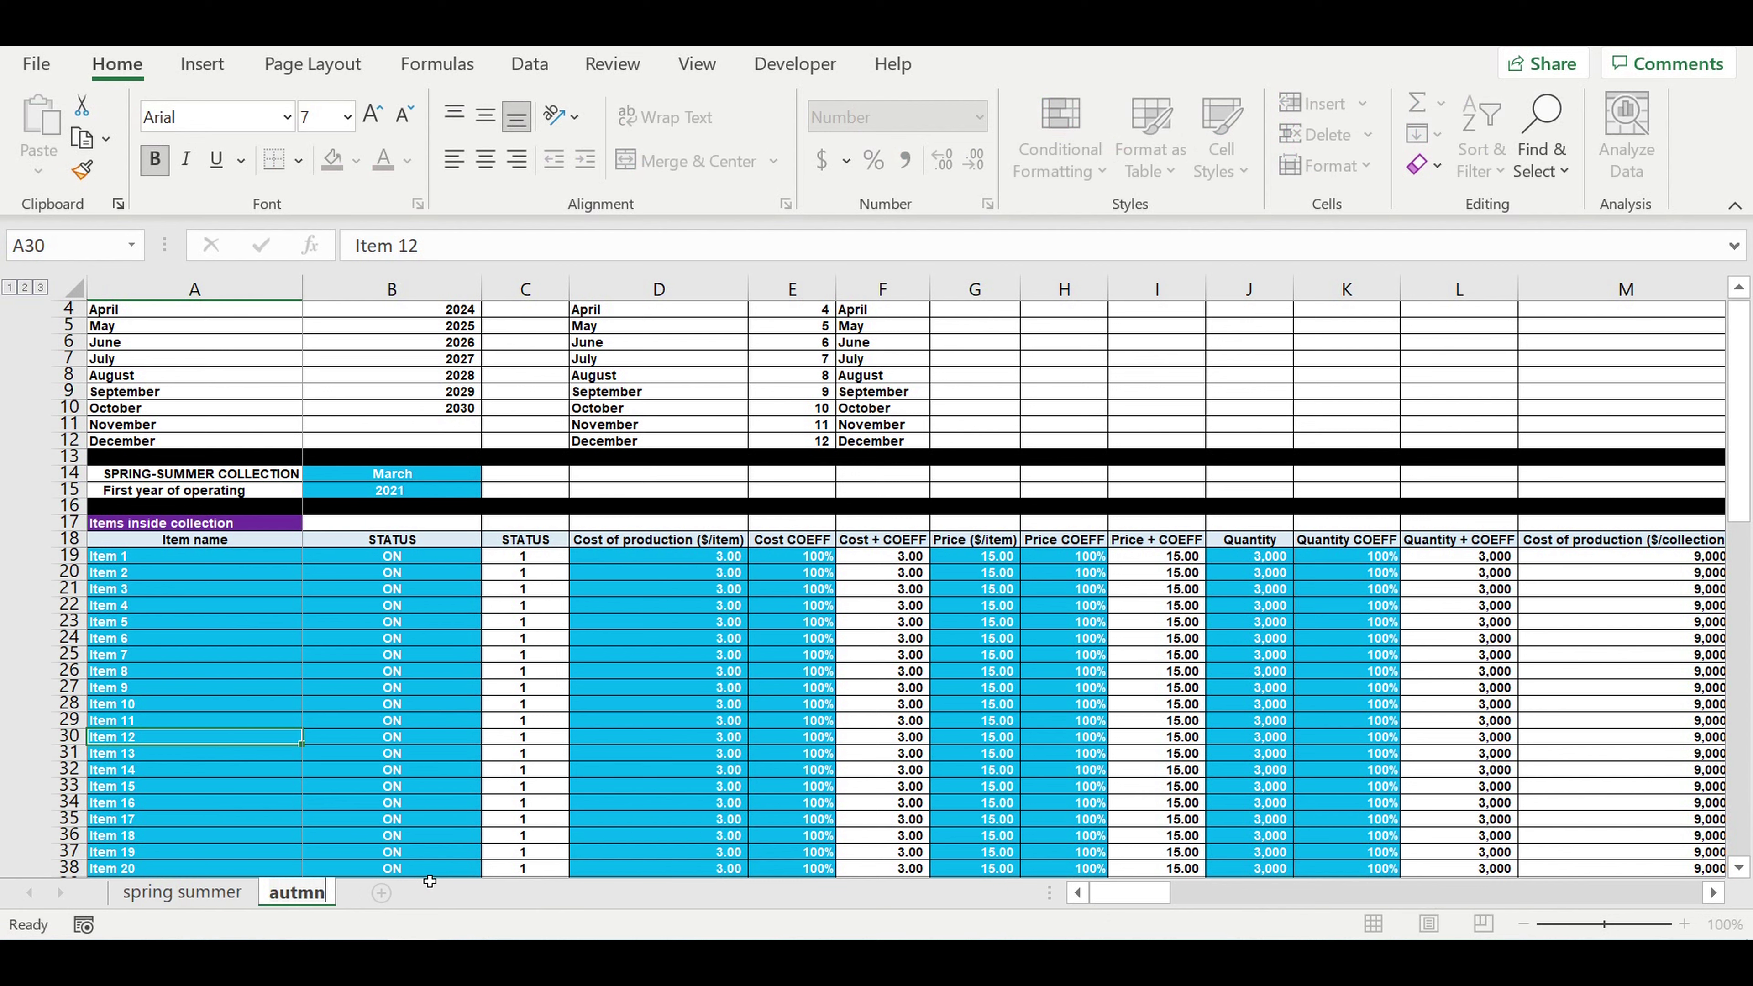
type(" winter")
key("Return")
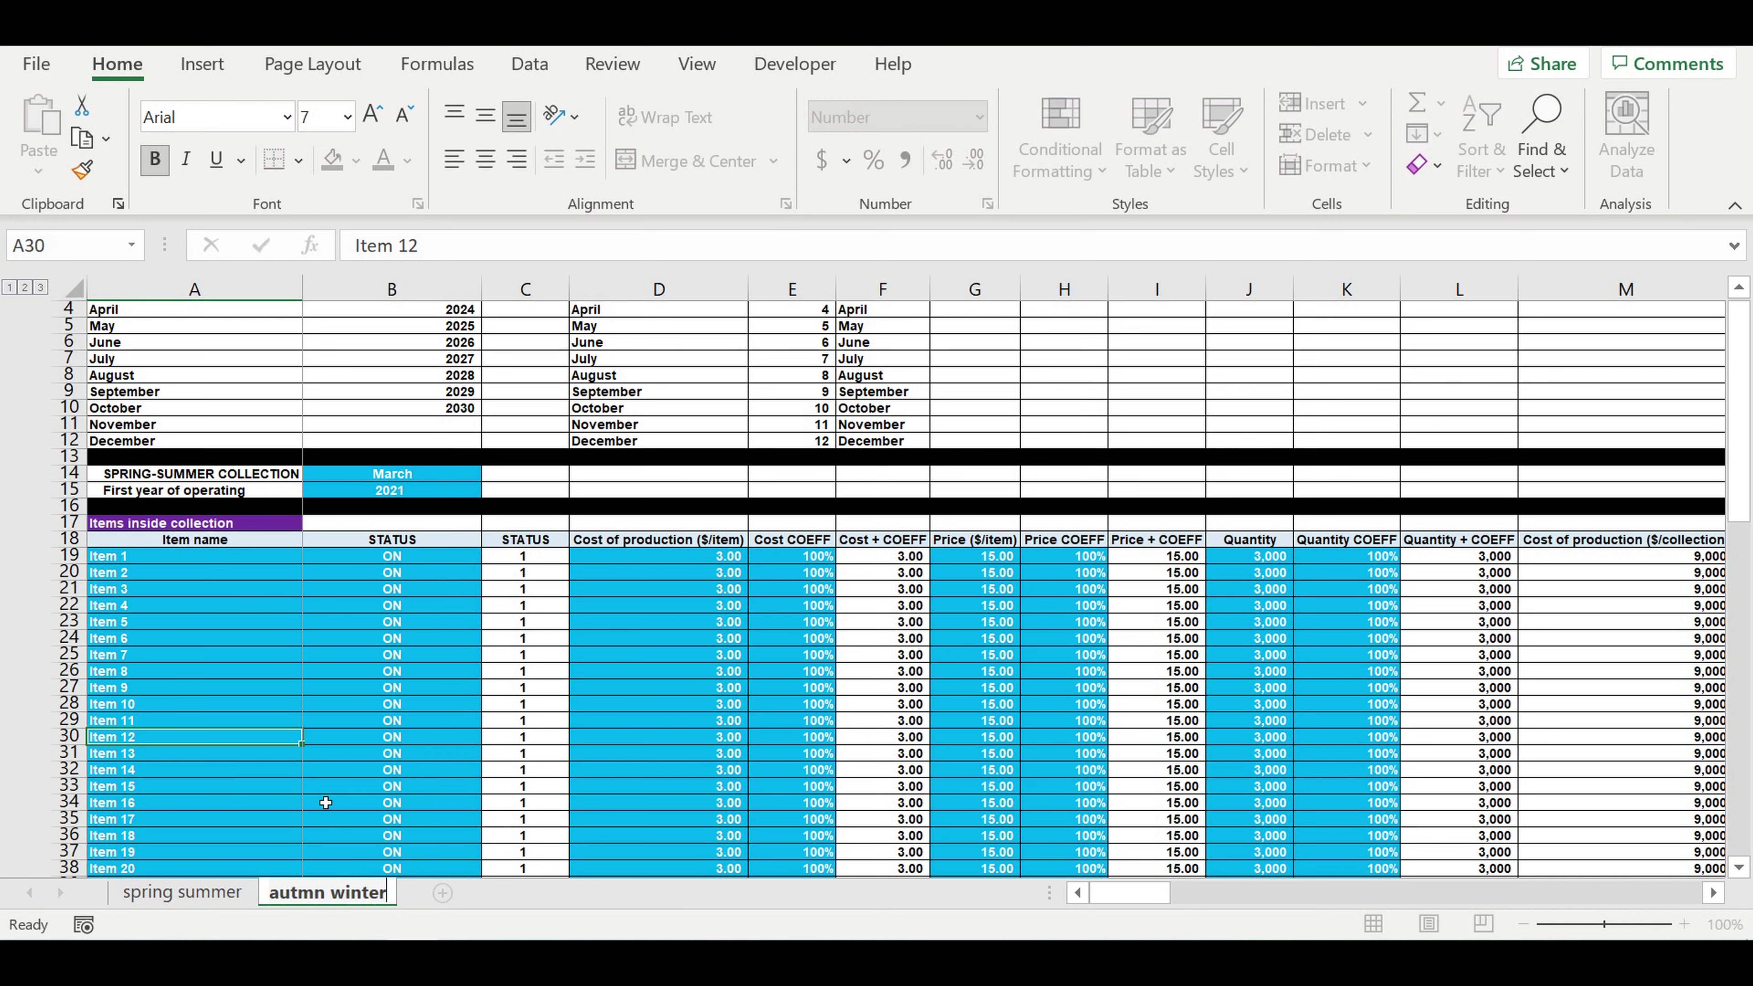
left_click(326, 803)
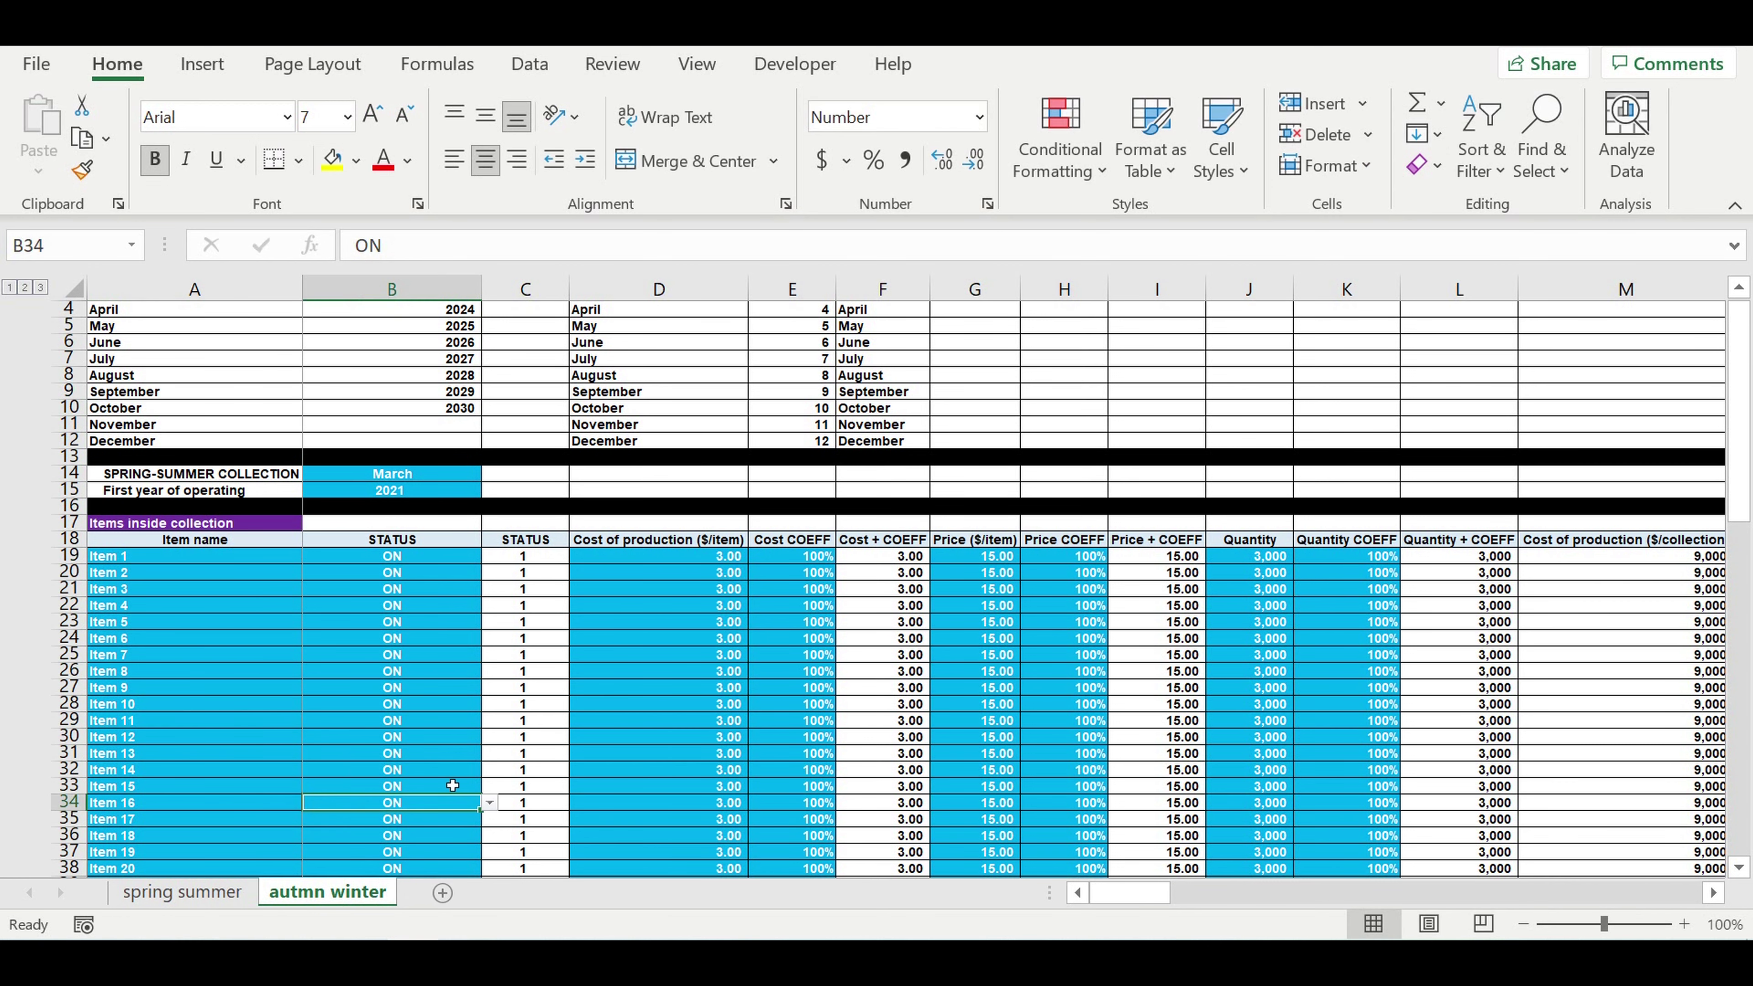
left_click(337, 726)
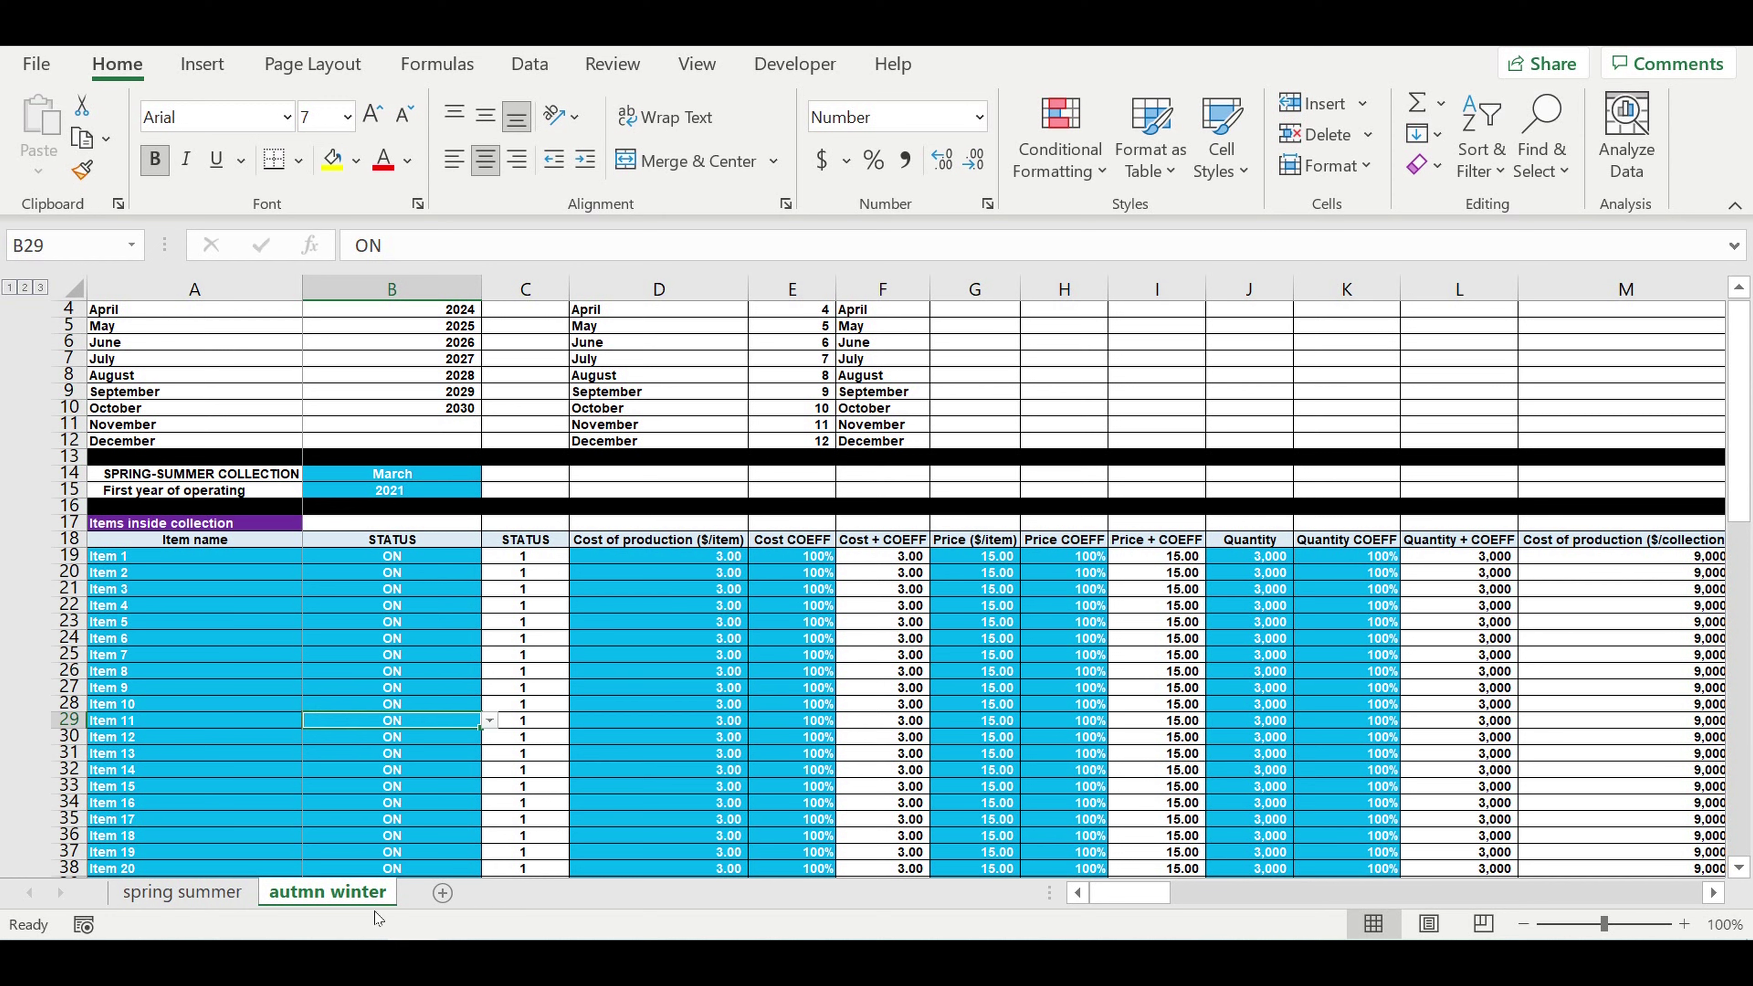
double_click(330, 892)
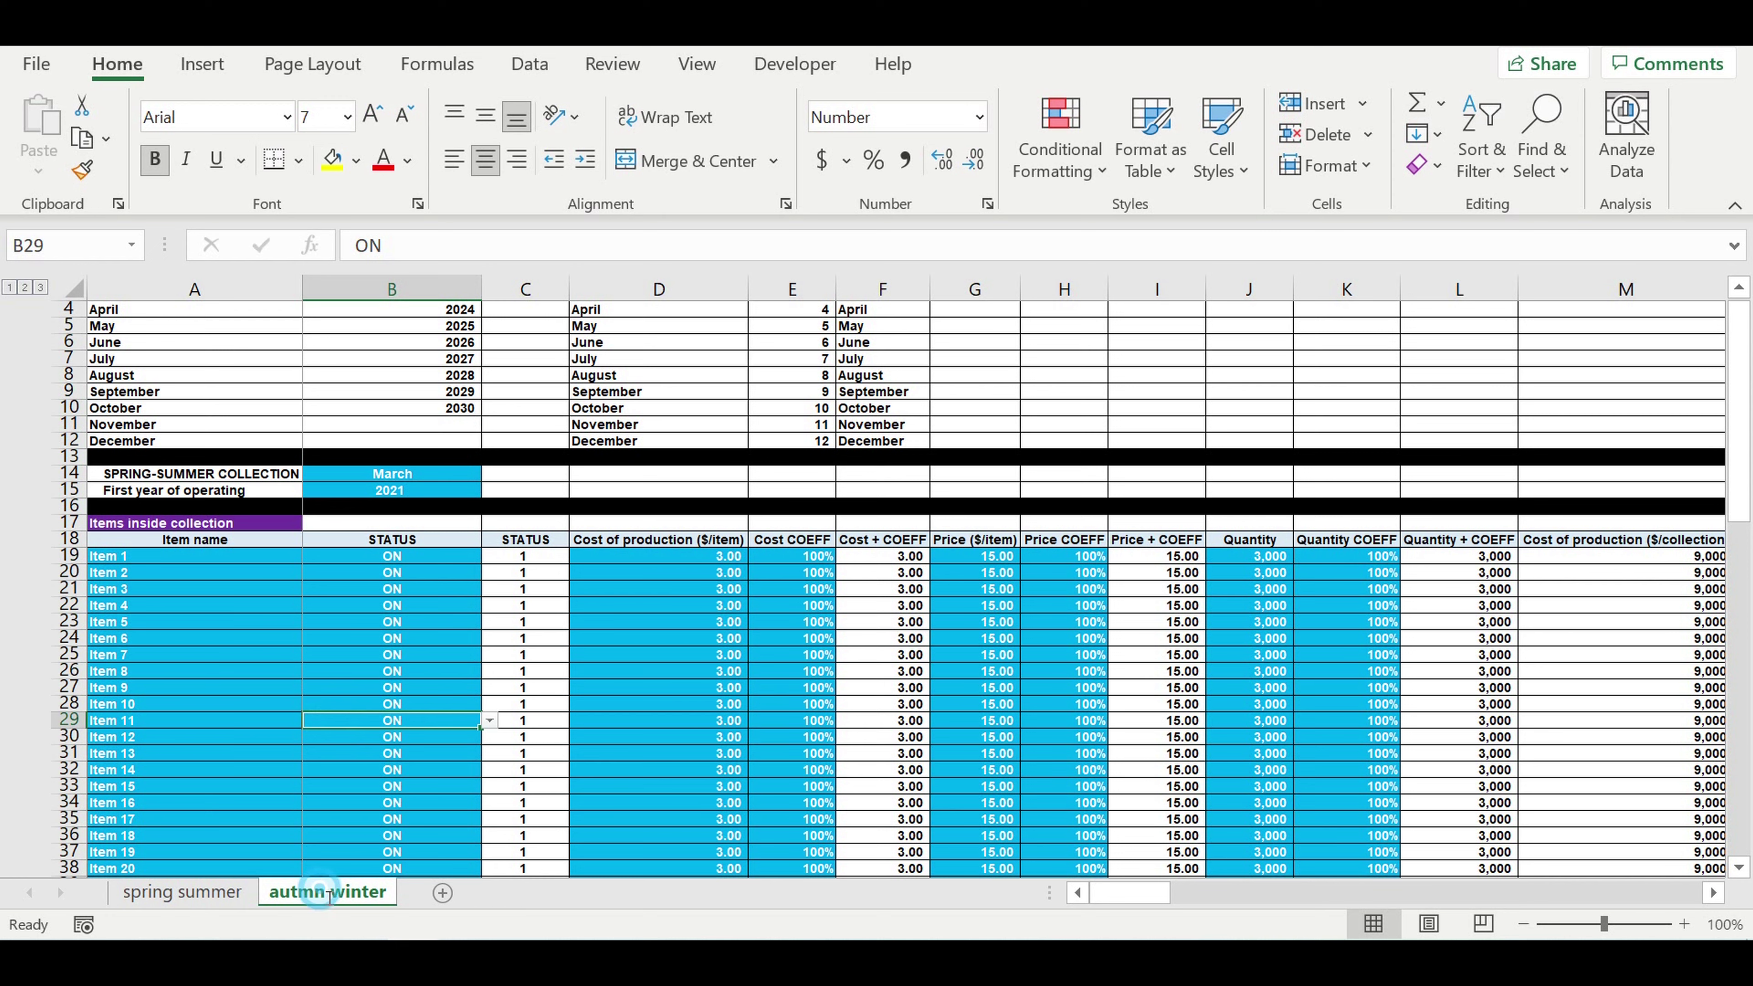
left_click(285, 691)
Color the "spring summer" sheet's tab light blue from the standard colors
left_click(200, 896)
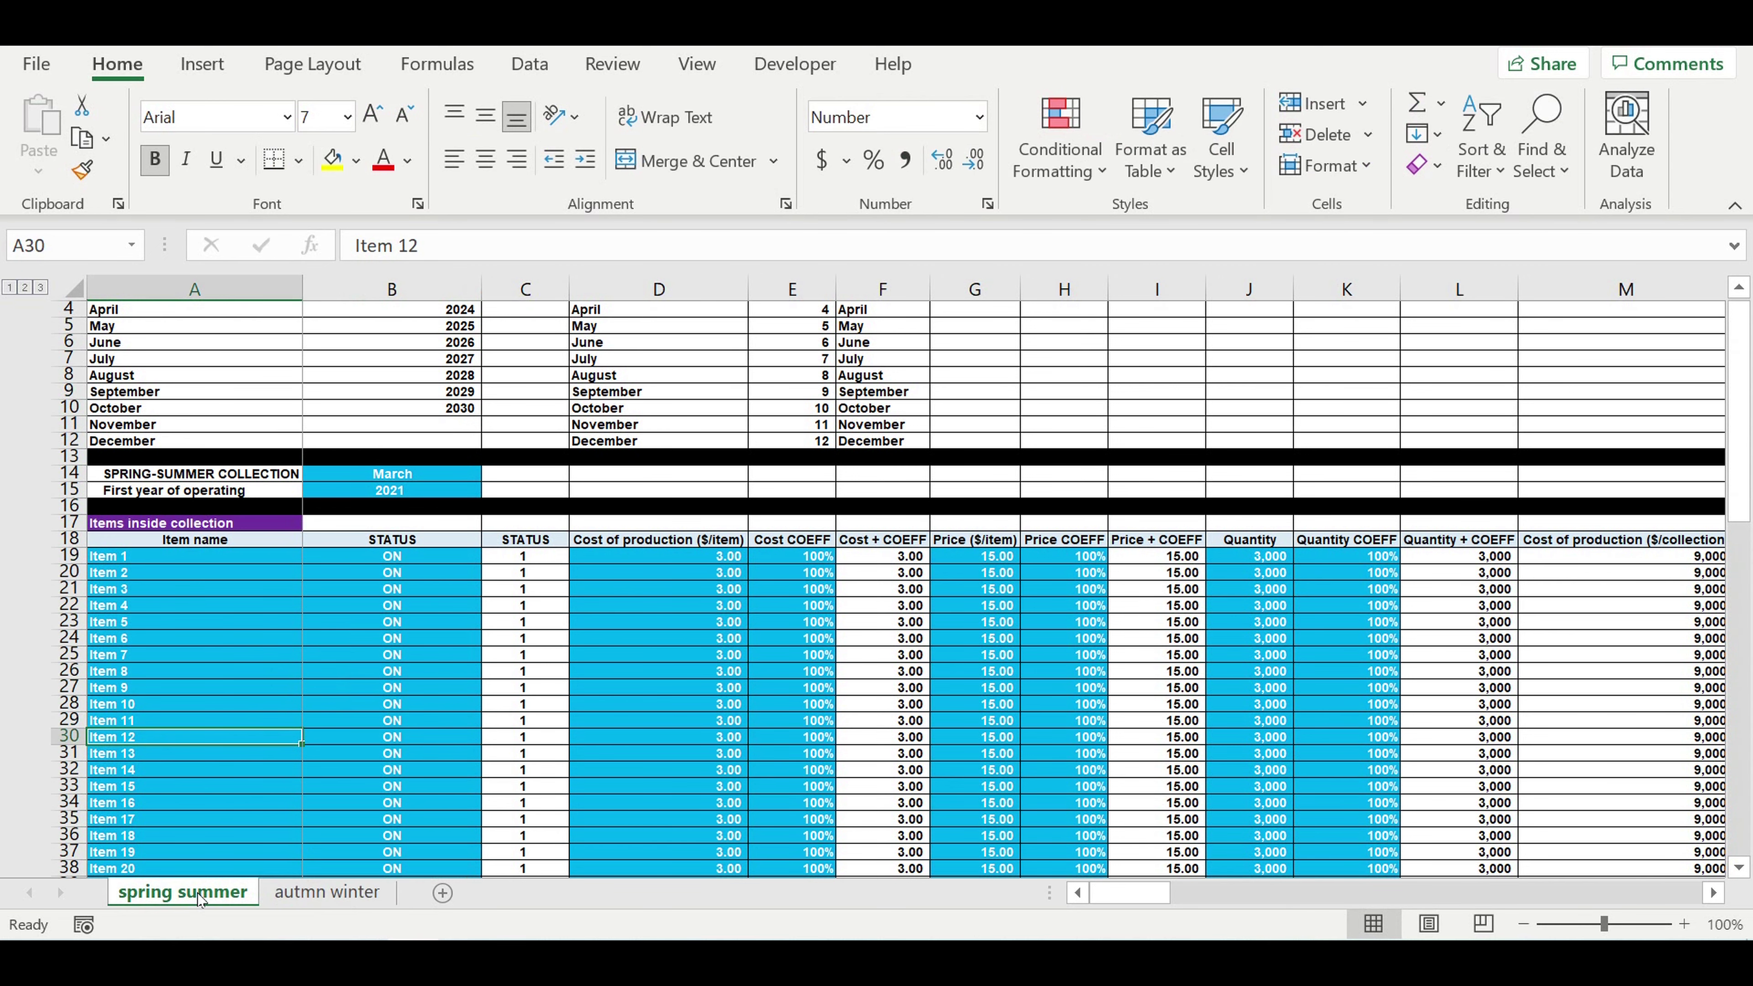
right_click(197, 894)
mouse_move(317, 753)
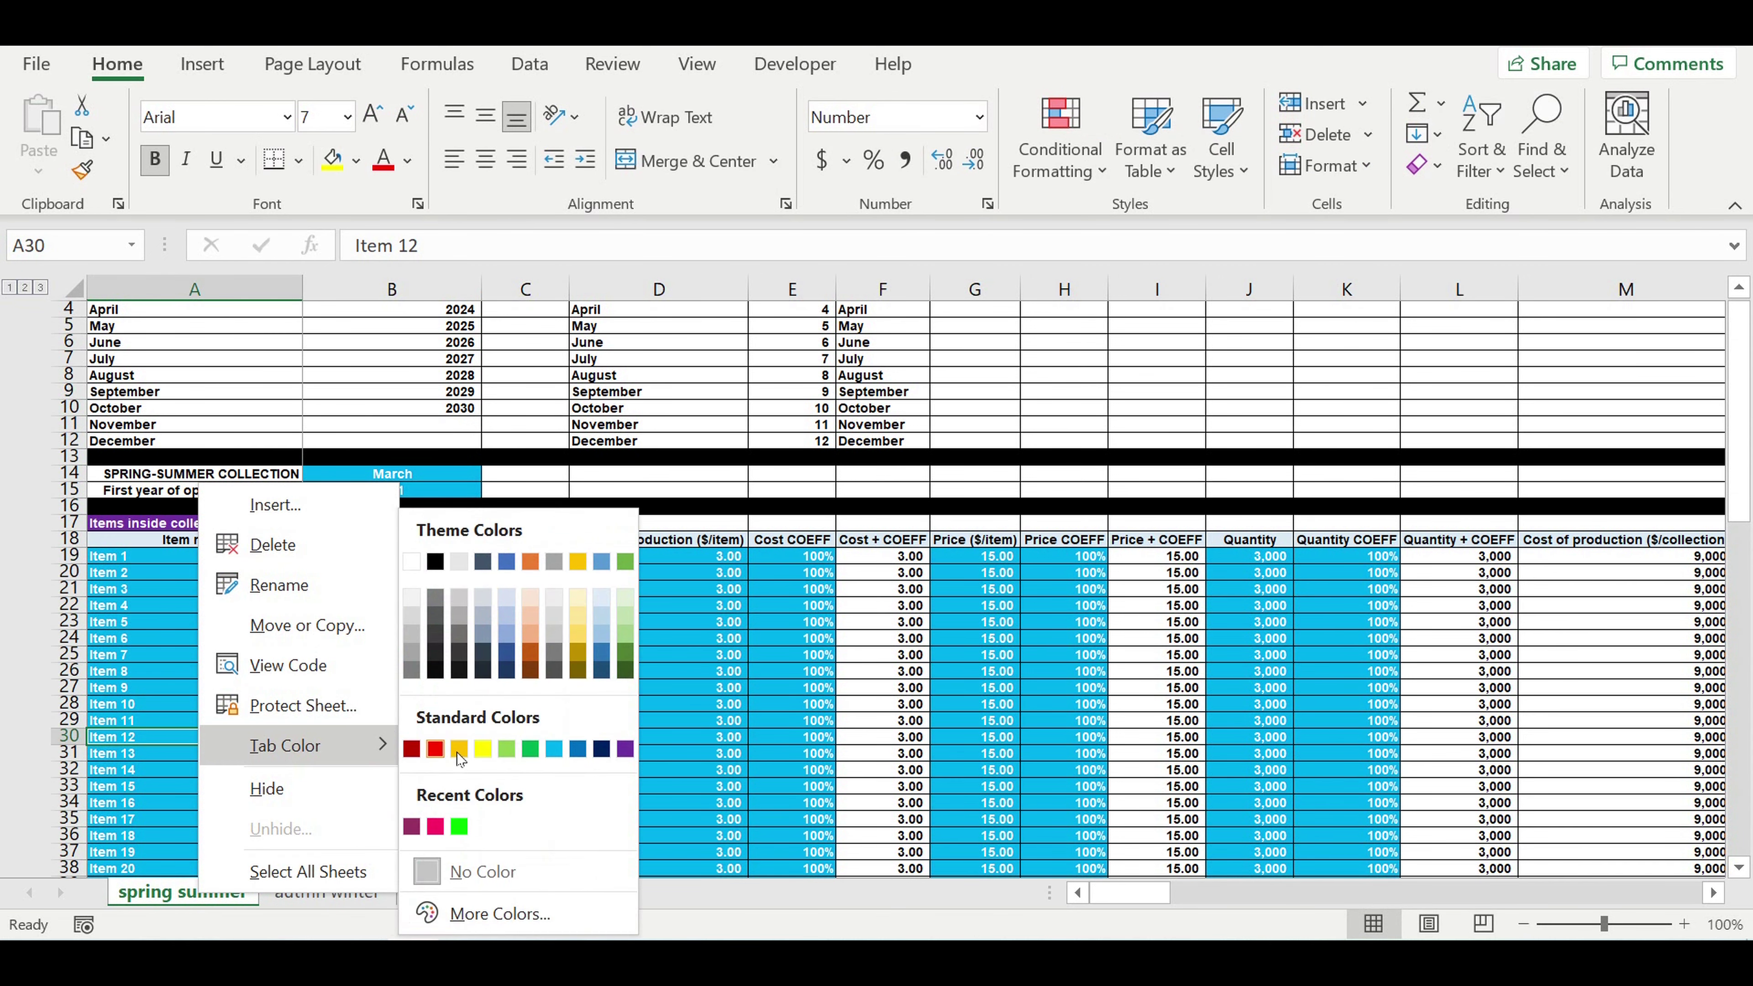
left_click(554, 749)
Color the "autmn winter" sheet's tab red from the standard colors
left_click(325, 892)
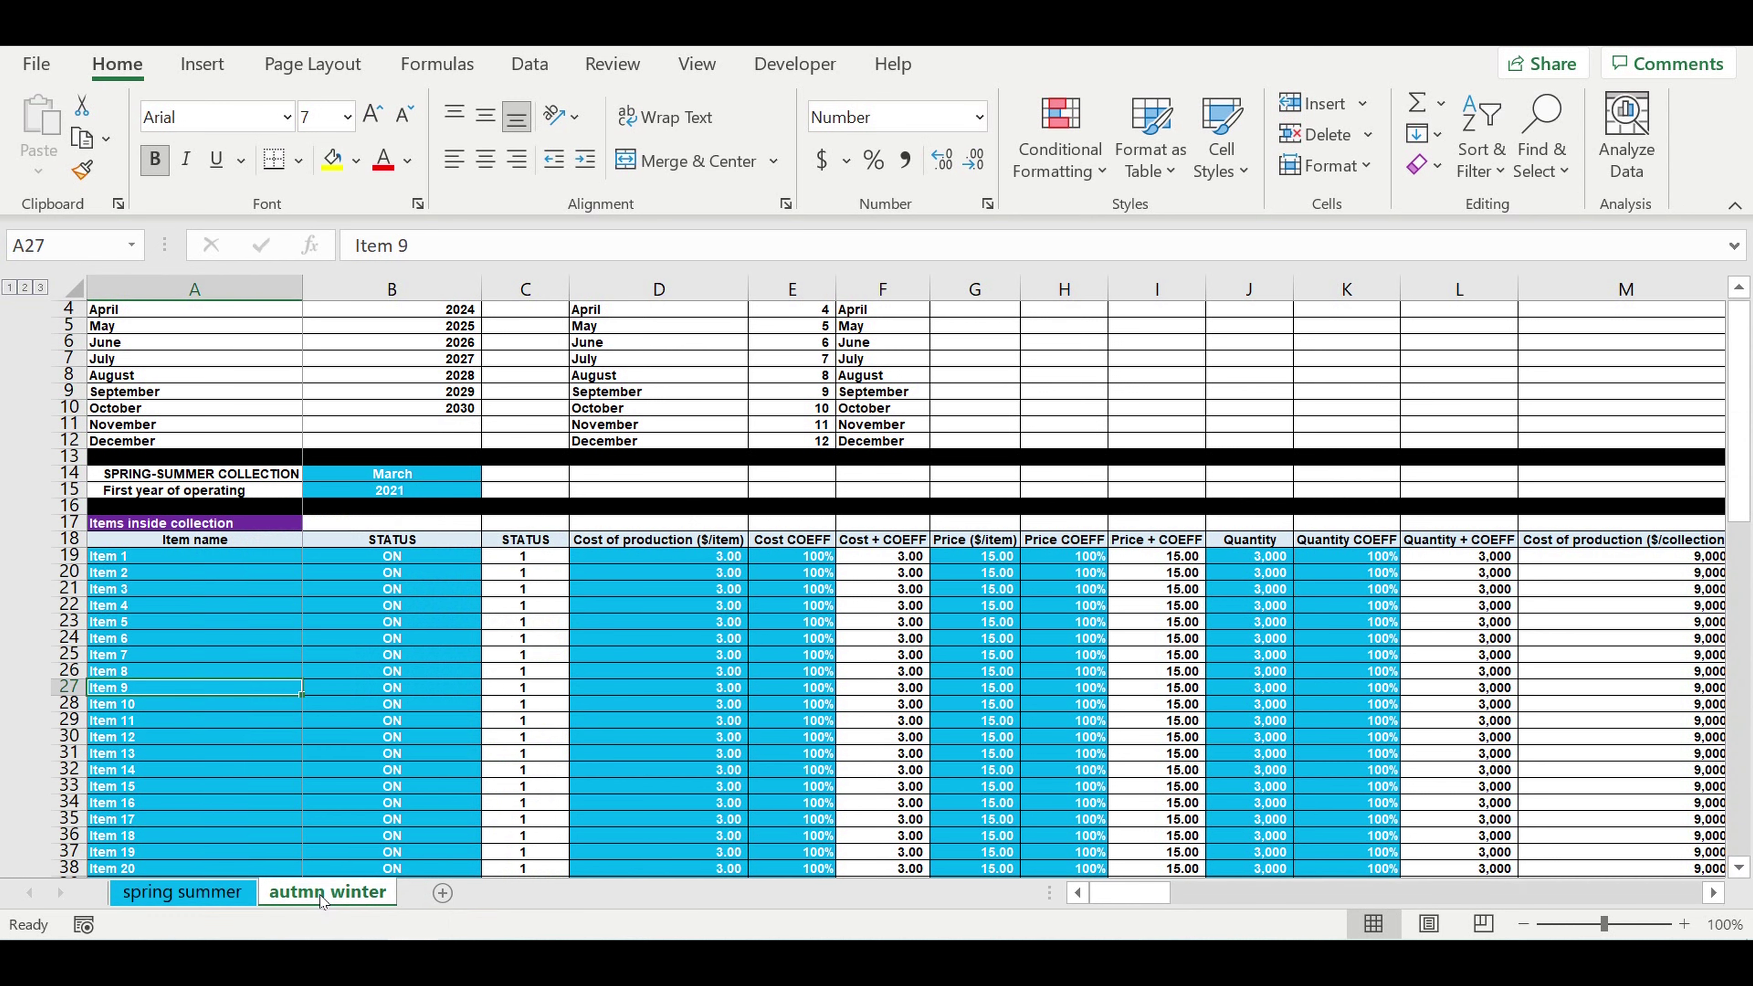
right_click(321, 897)
mouse_move(379, 747)
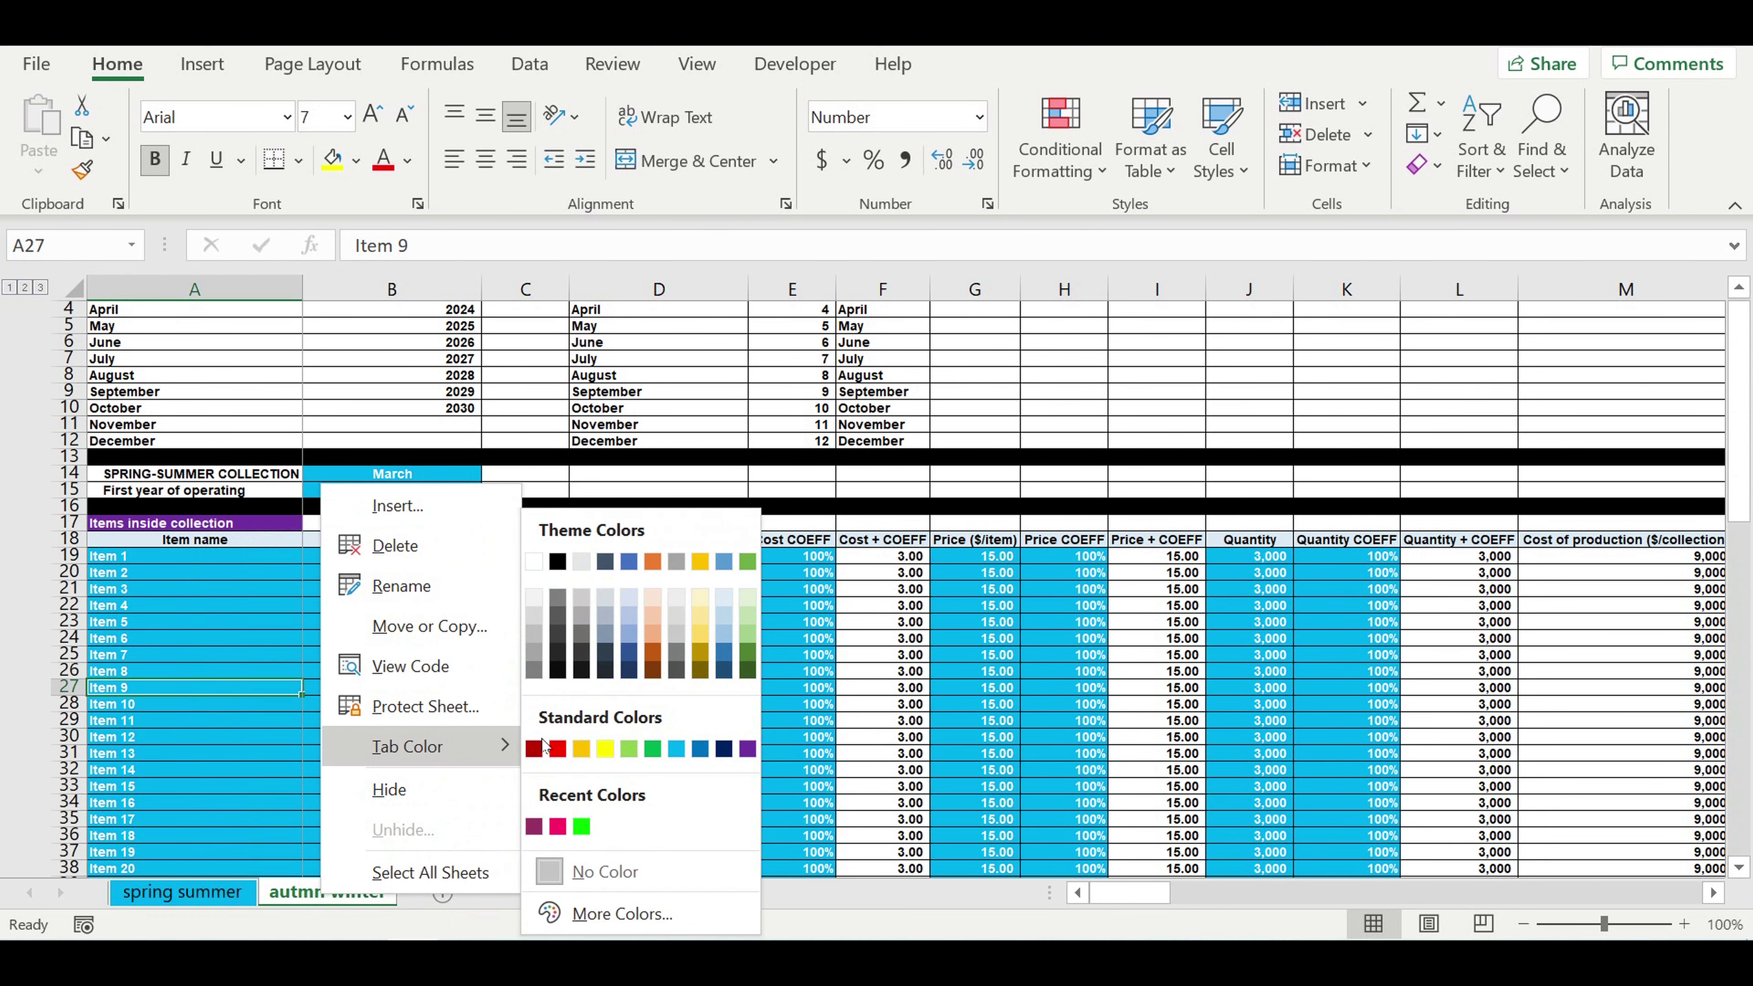
left_click(558, 750)
left_click(361, 760)
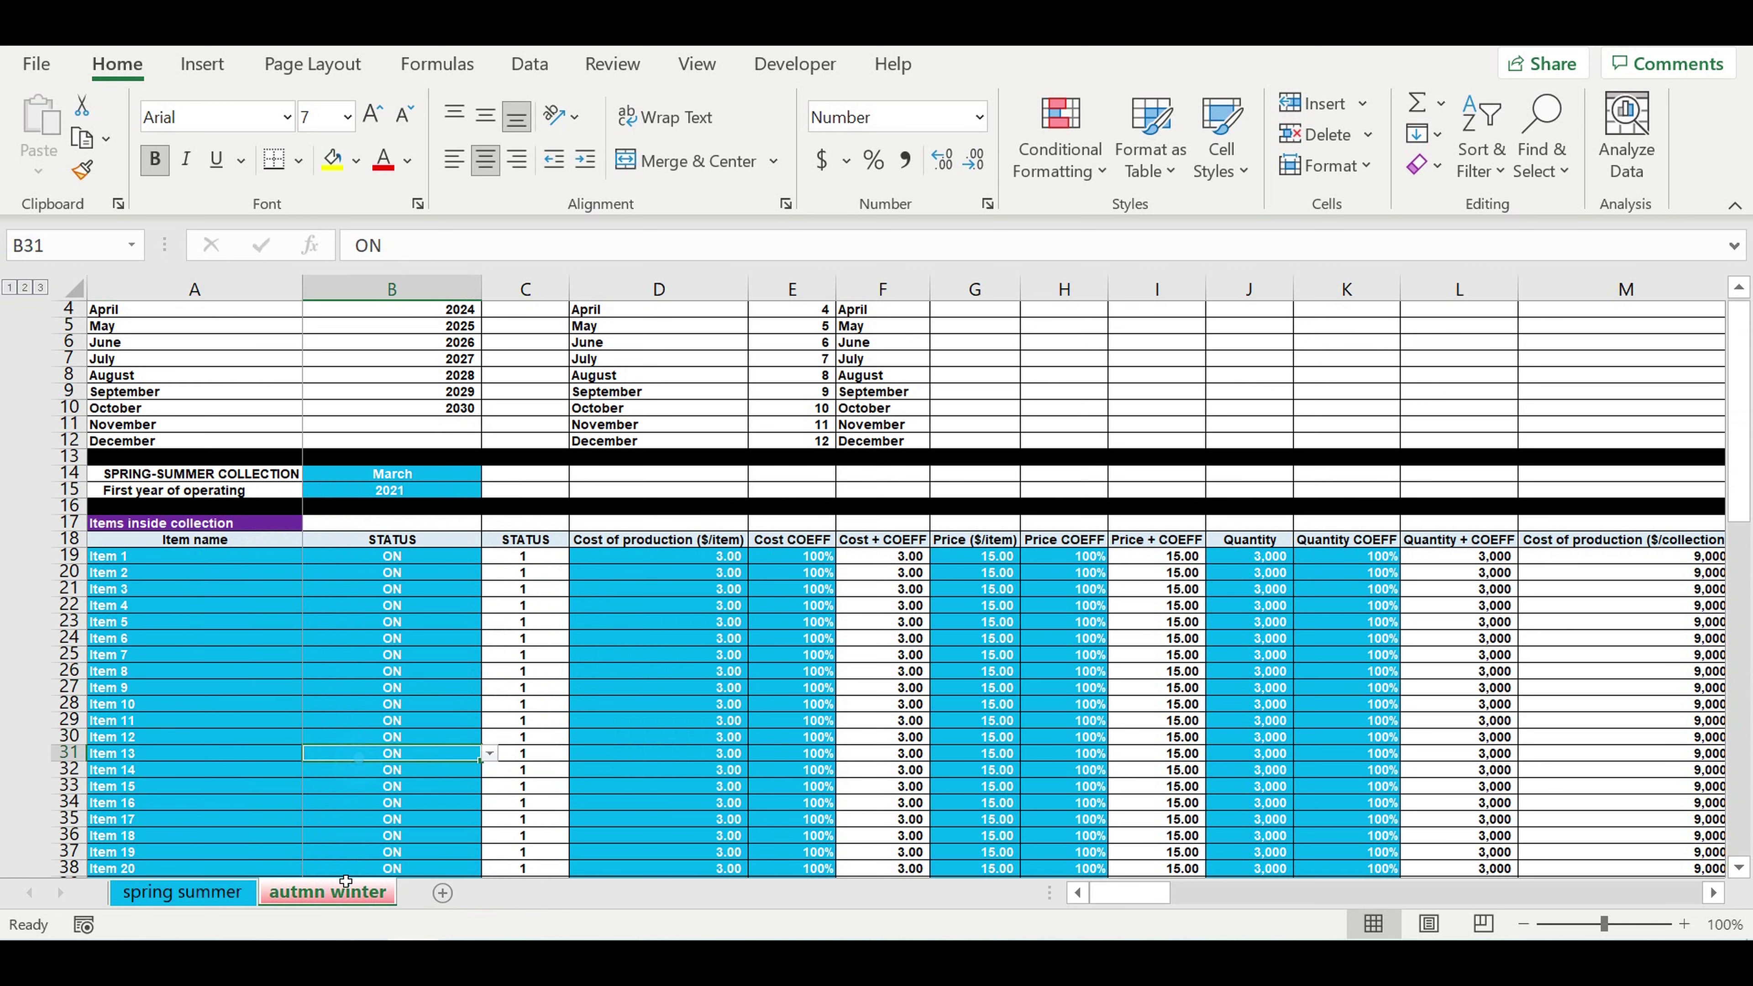
Change the collection label in A14 of the "autmn winter" sheet to "AUTMN-WINTER COLLECTION"
left_click(196, 555)
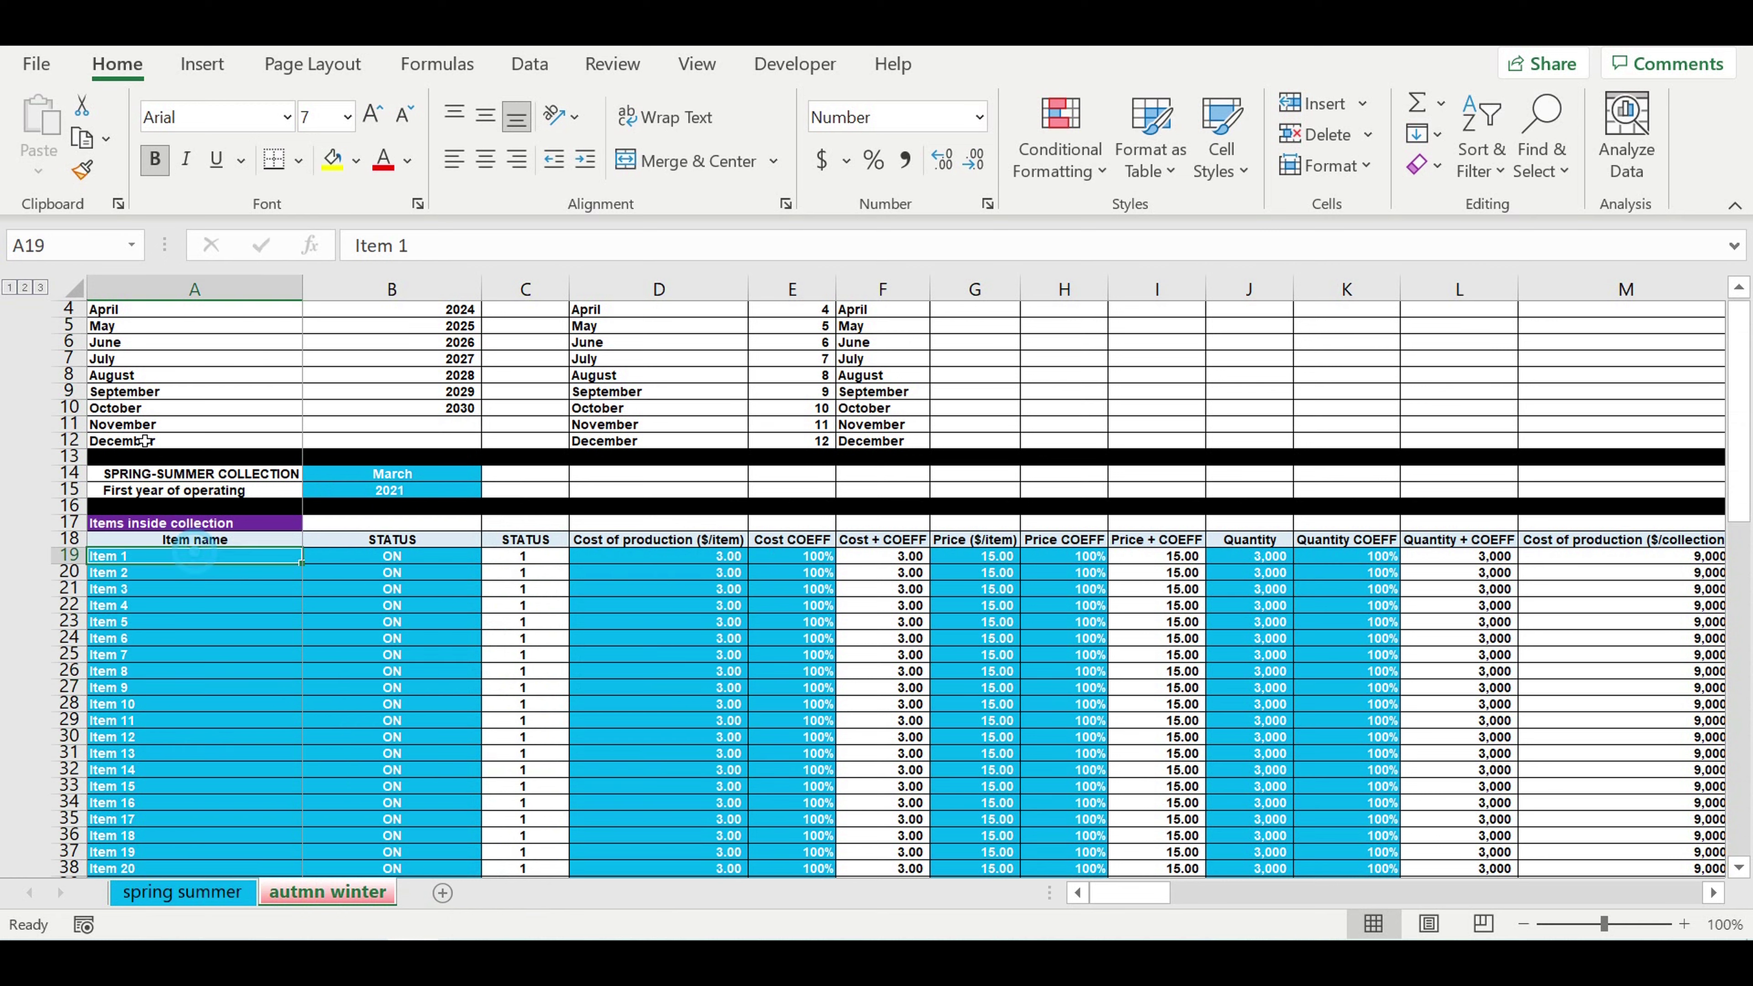
left_click(169, 476)
left_click(407, 244)
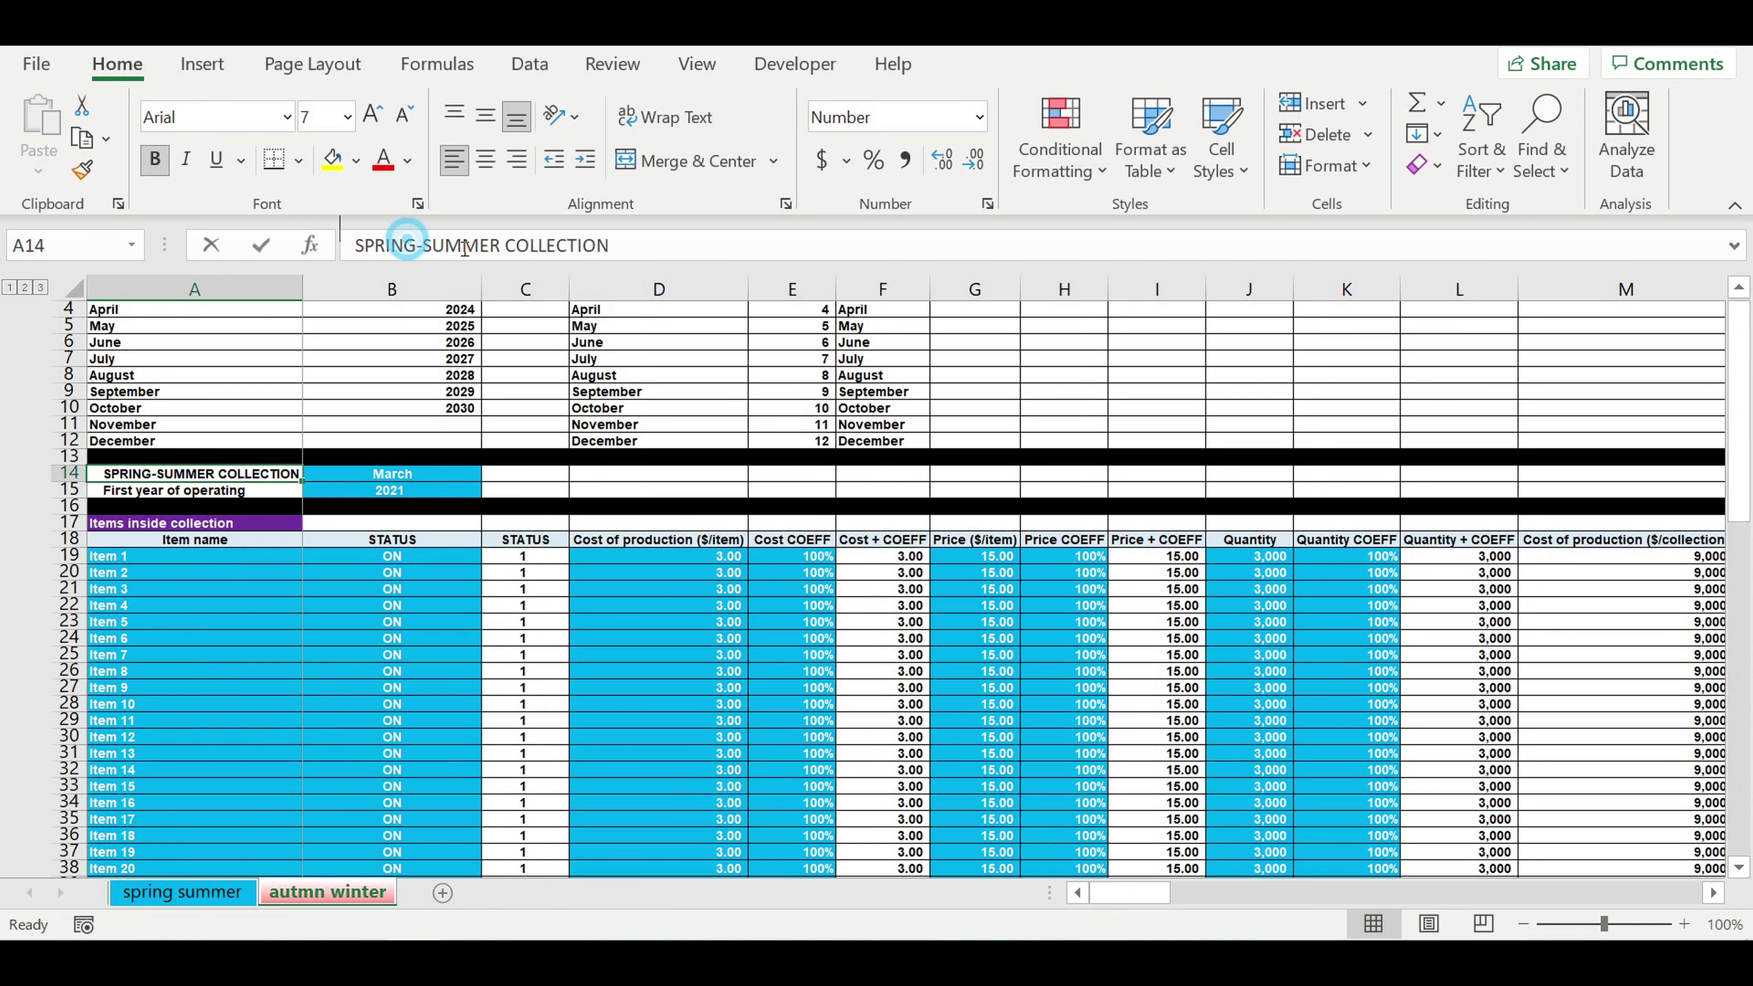
double_click(411, 245)
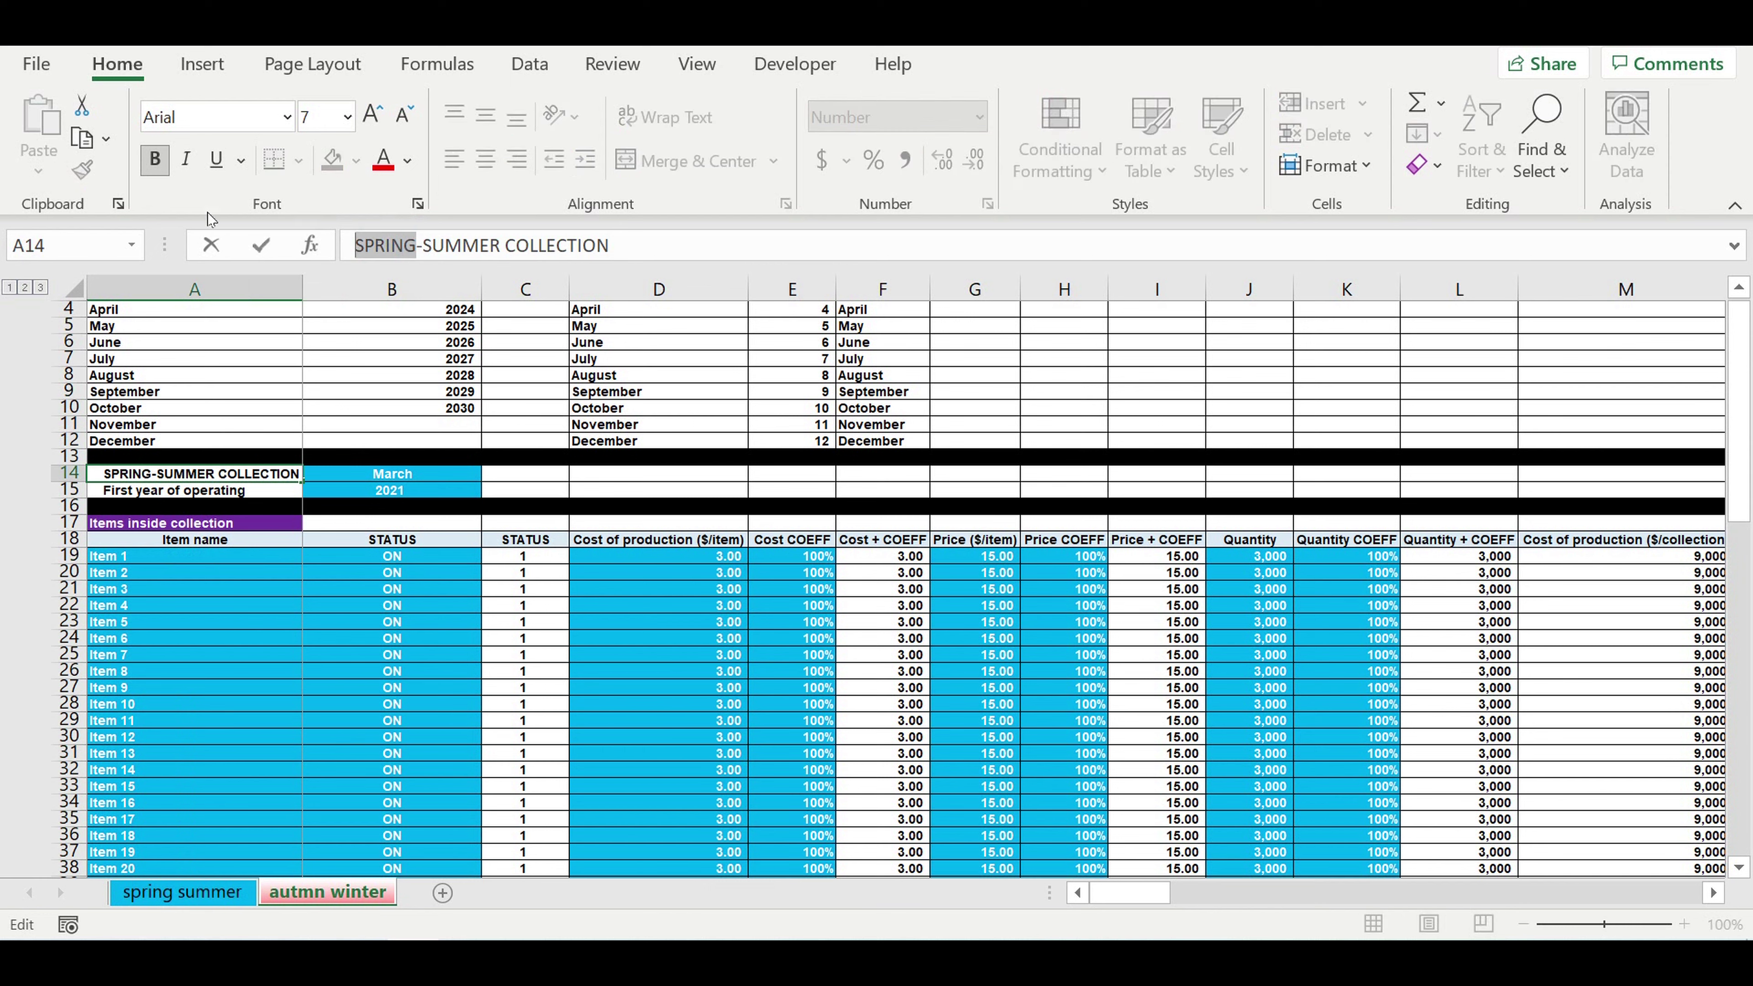
type("/a")
key("BackSpace")
key("BackSpace")
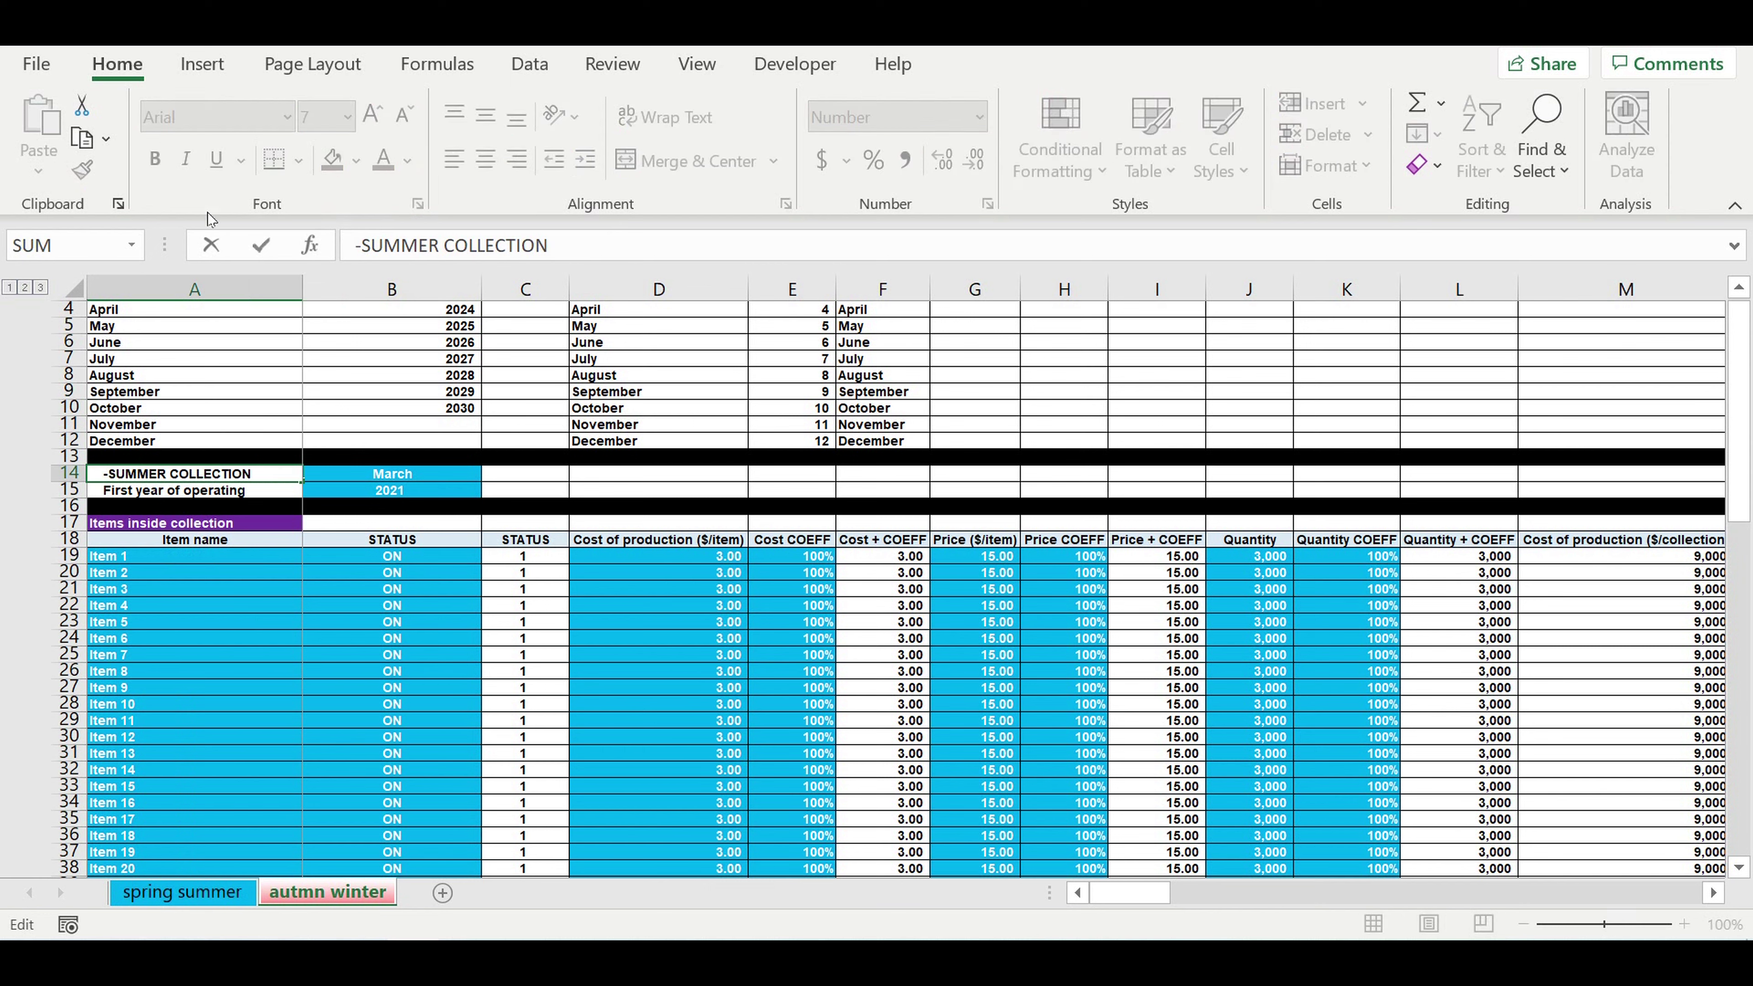
type("AUTMN")
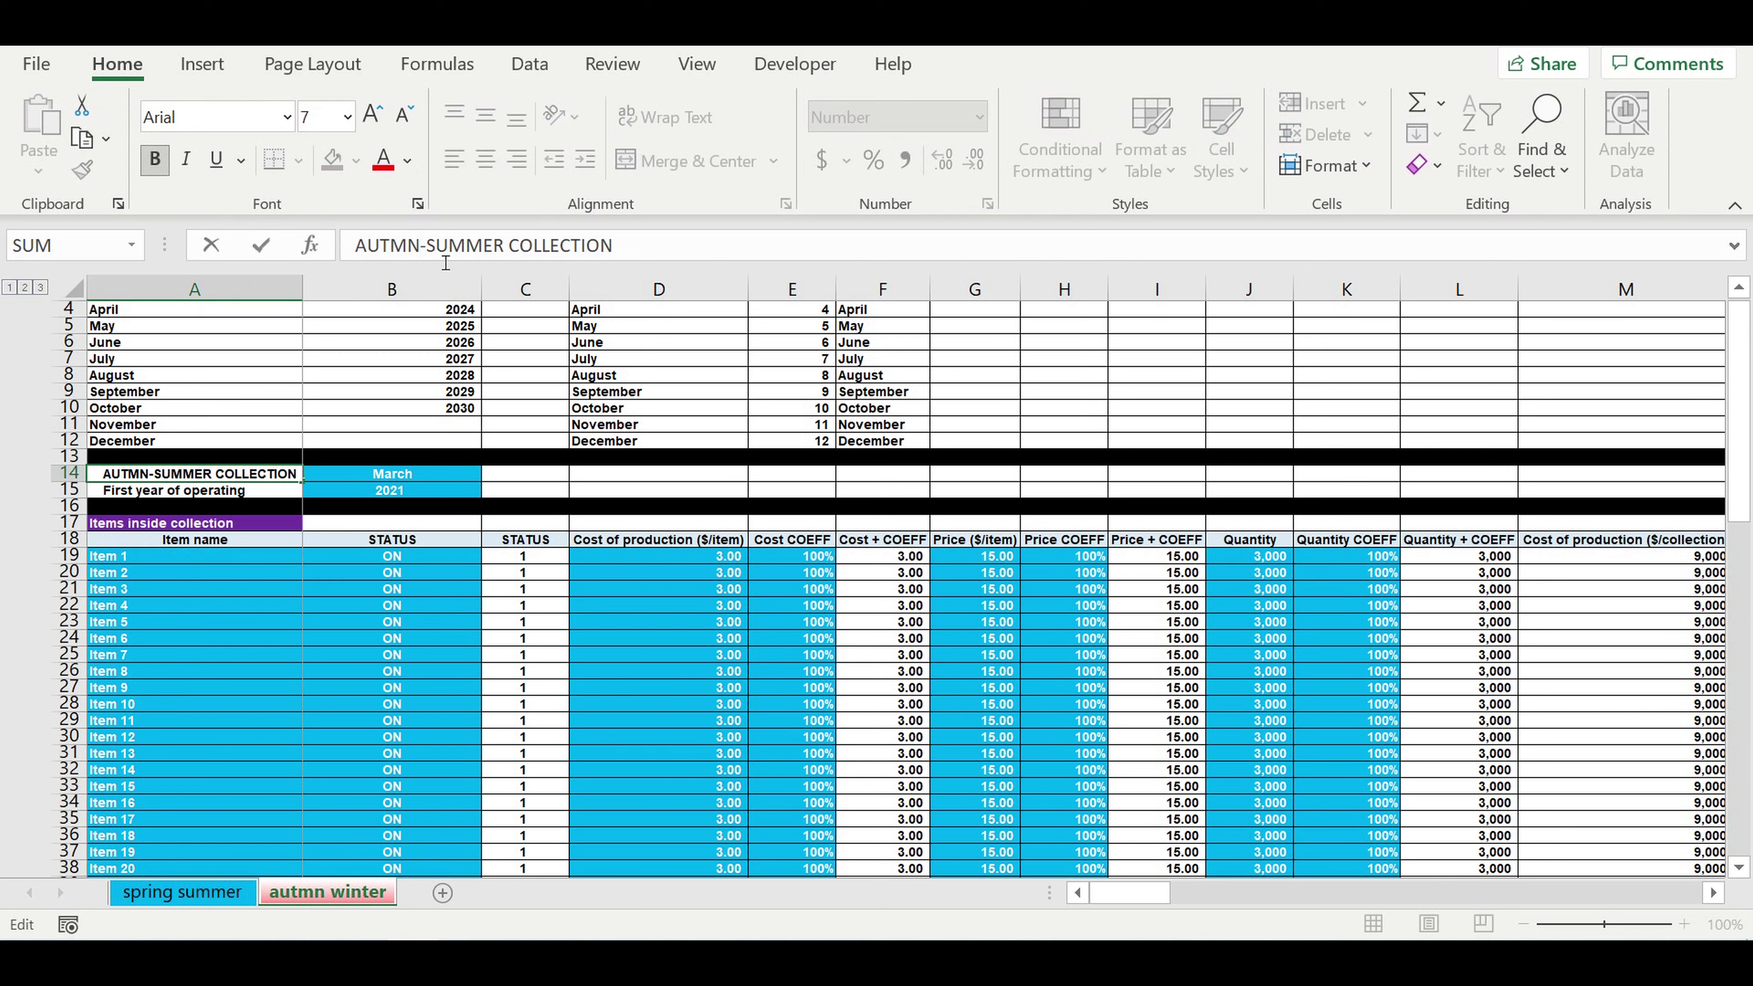
left_click_drag(426, 249, 511, 256)
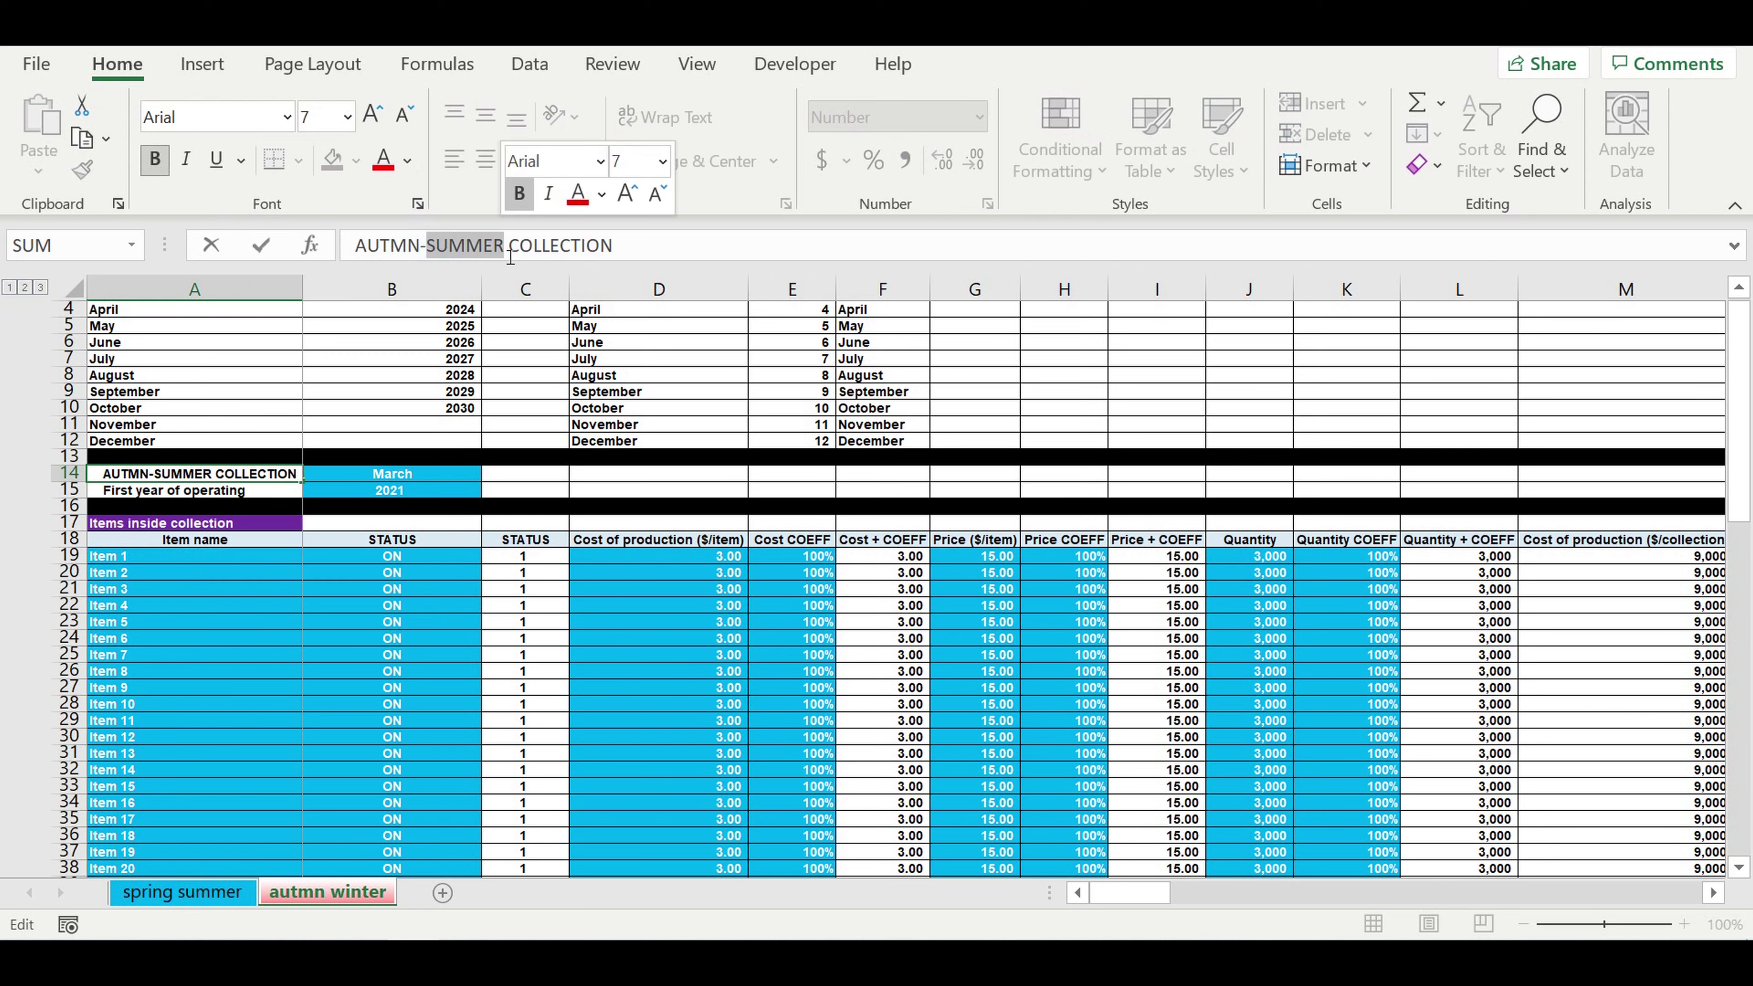
type("WINTE")
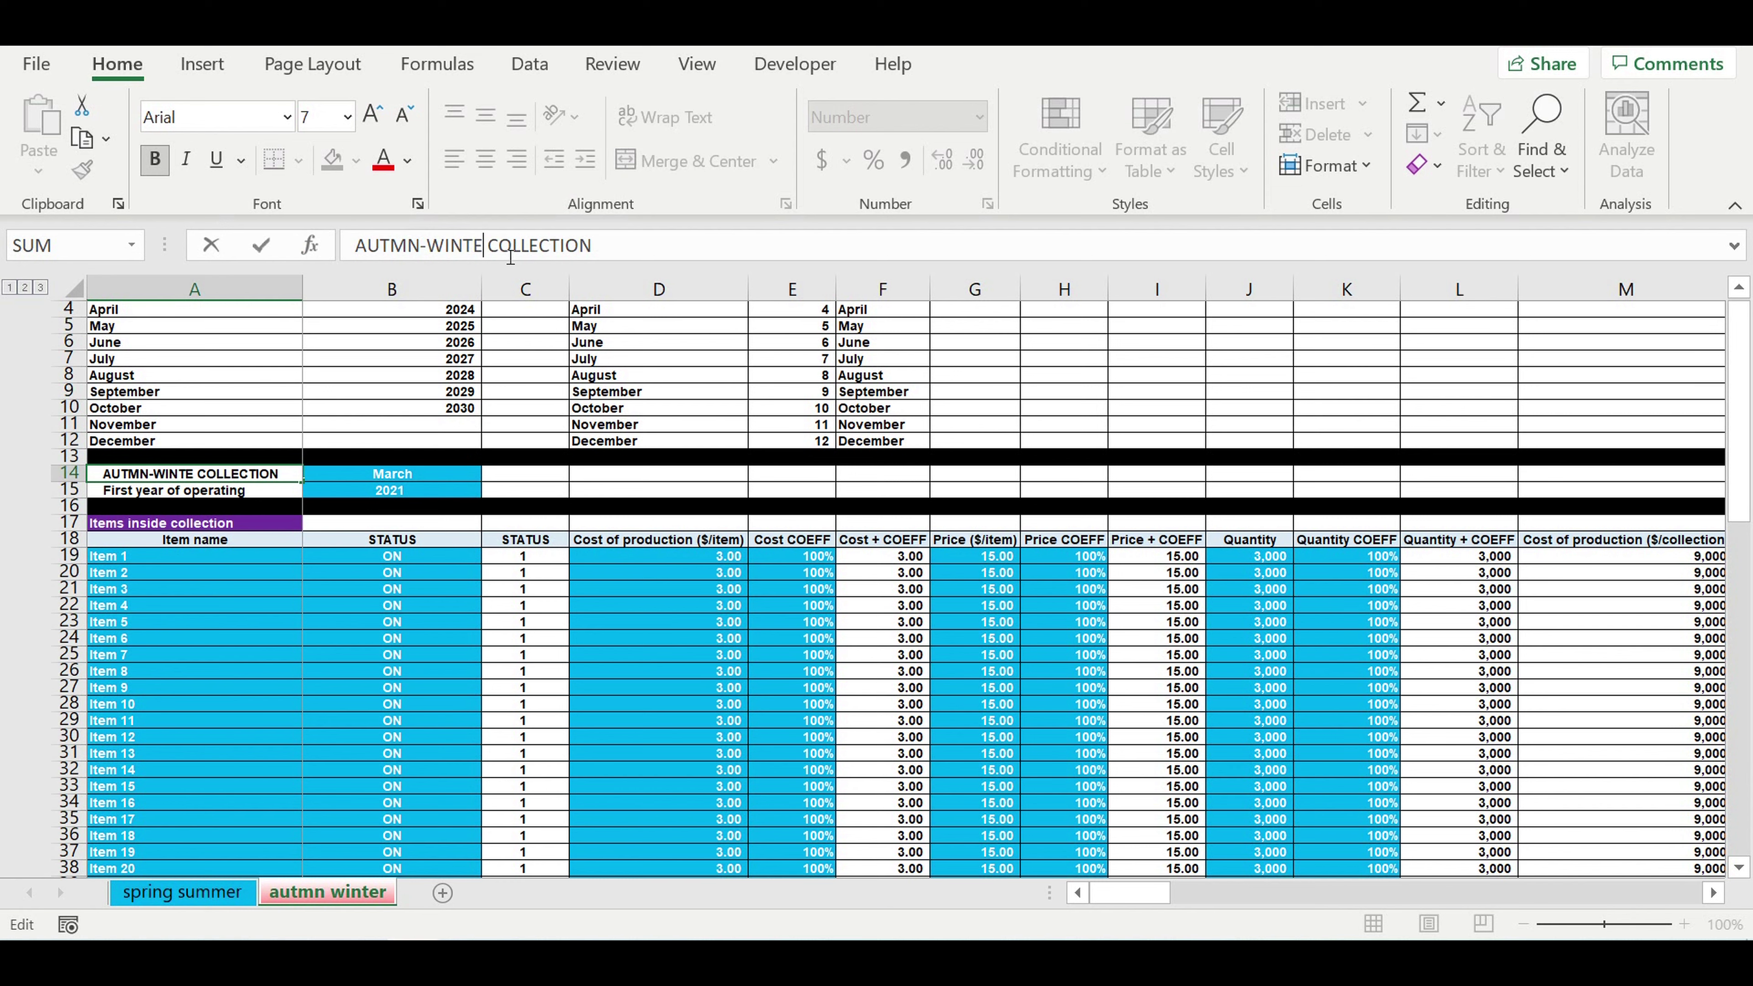
type("R")
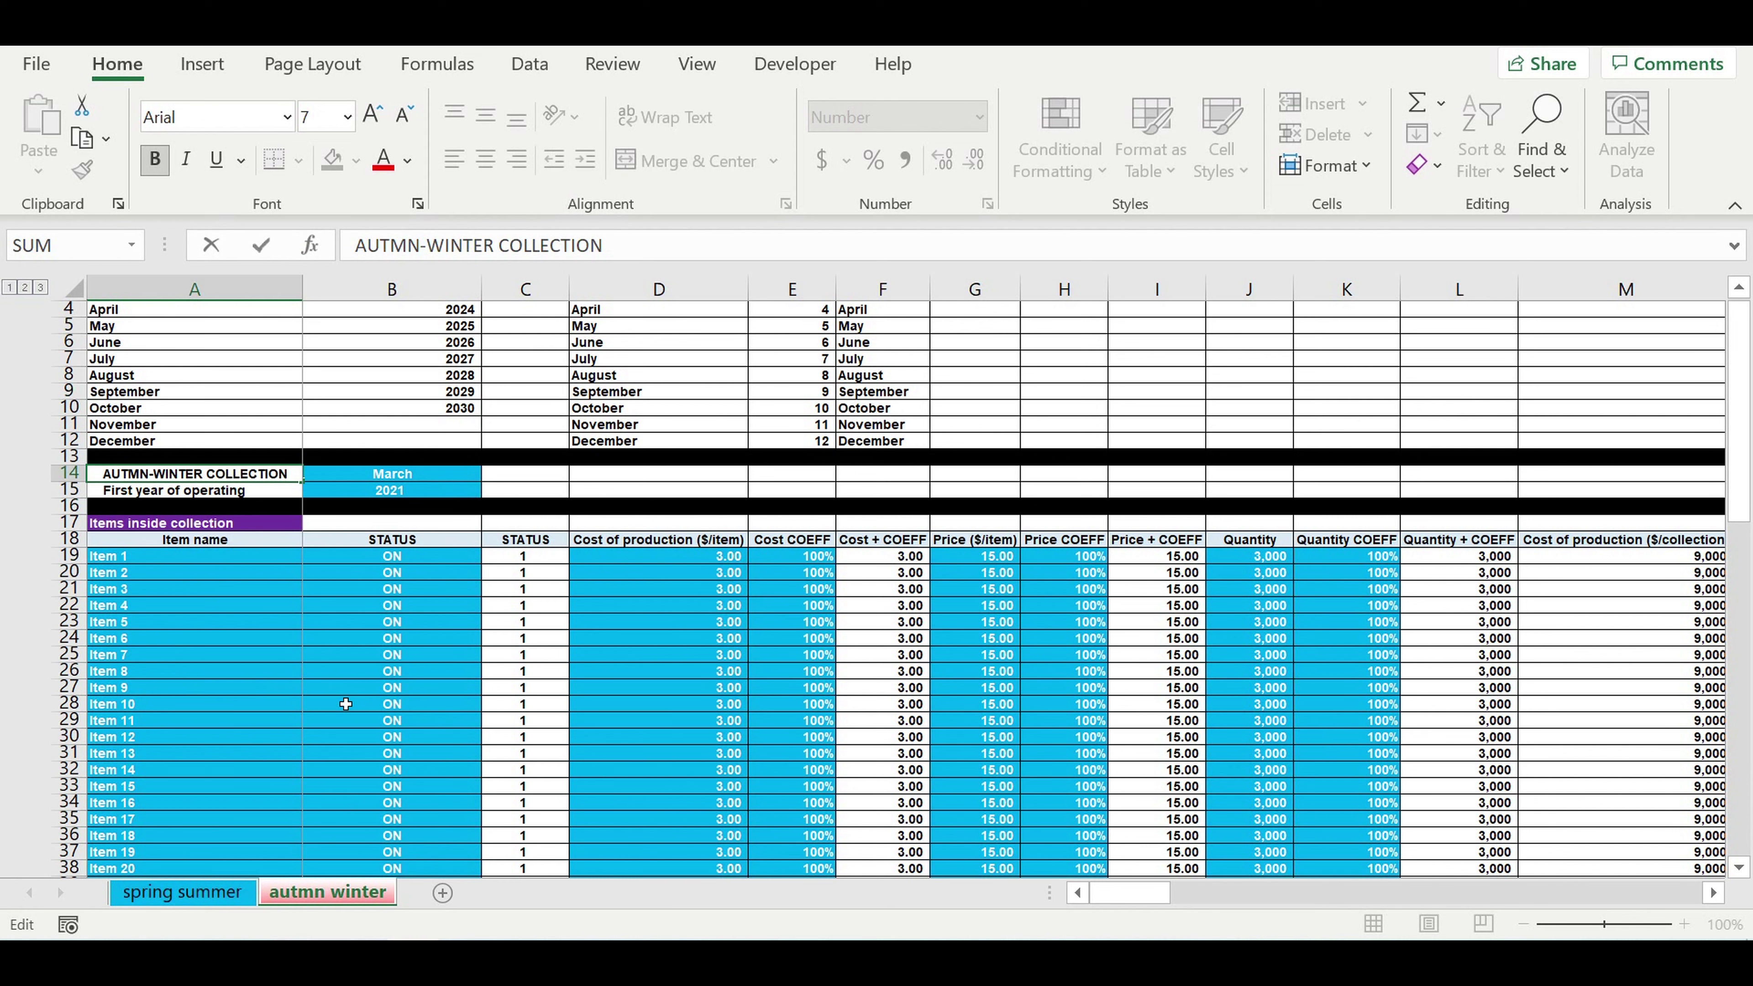
key("Return")
left_click(270, 638)
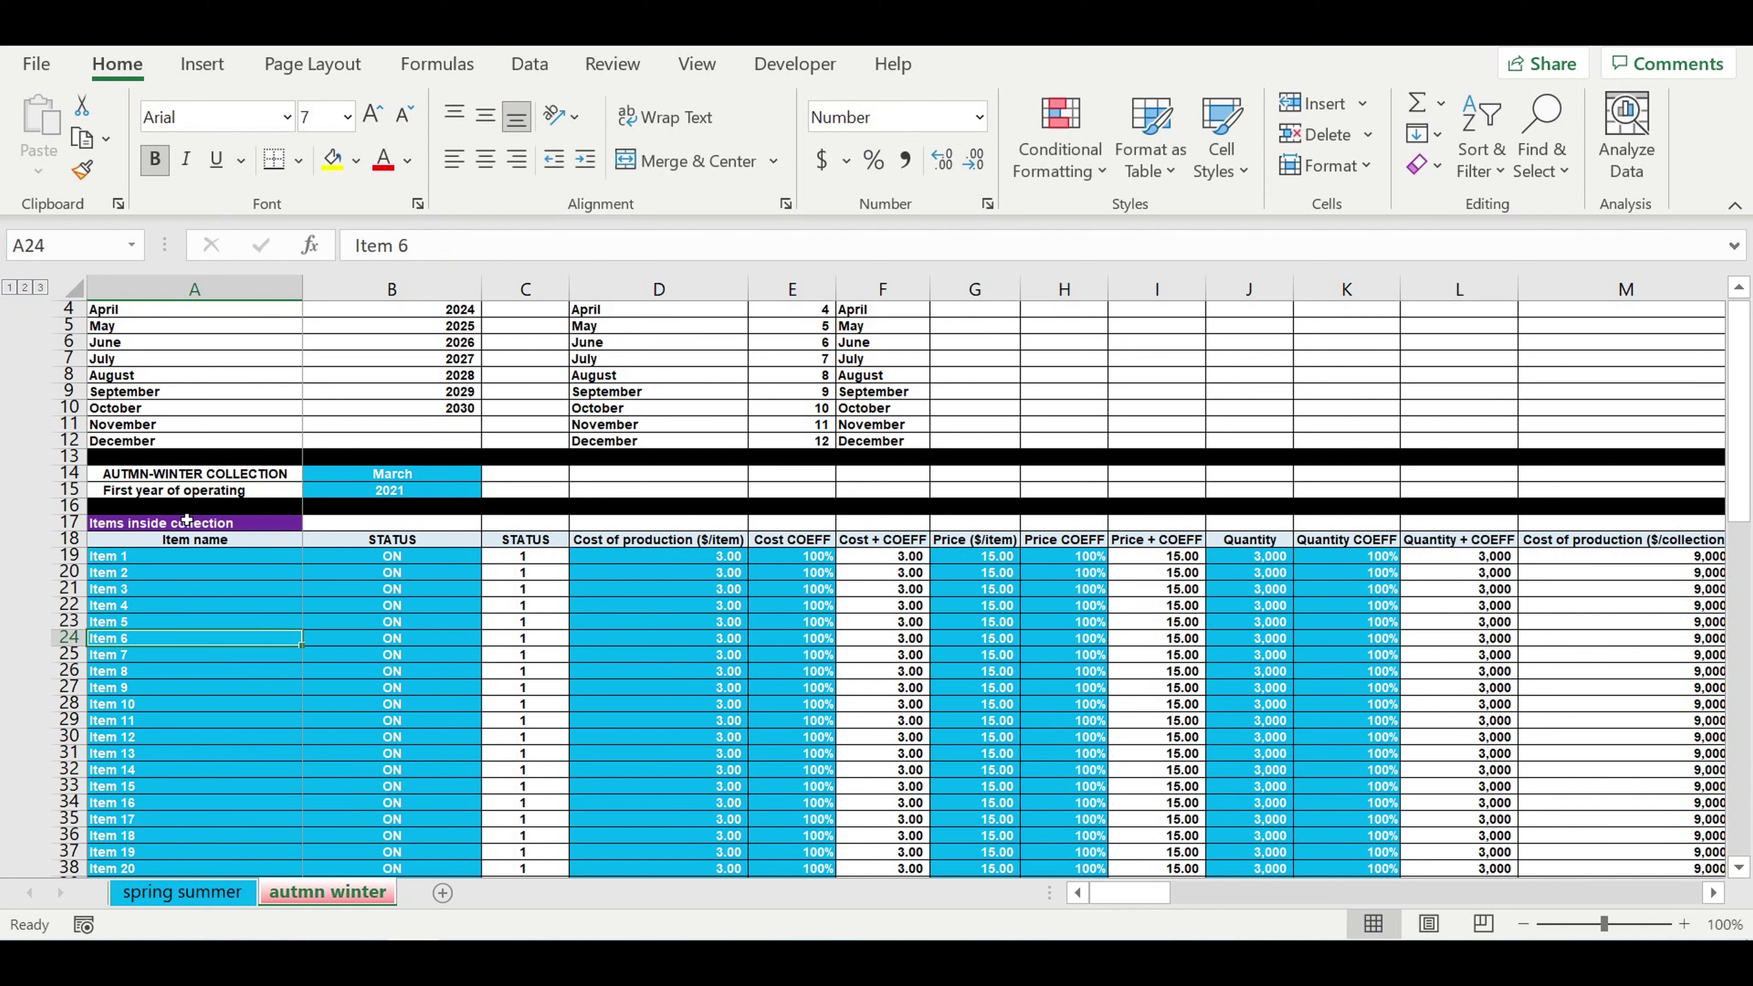
Set the autumn-winter collection's start month in B14 to November
left_click(166, 476)
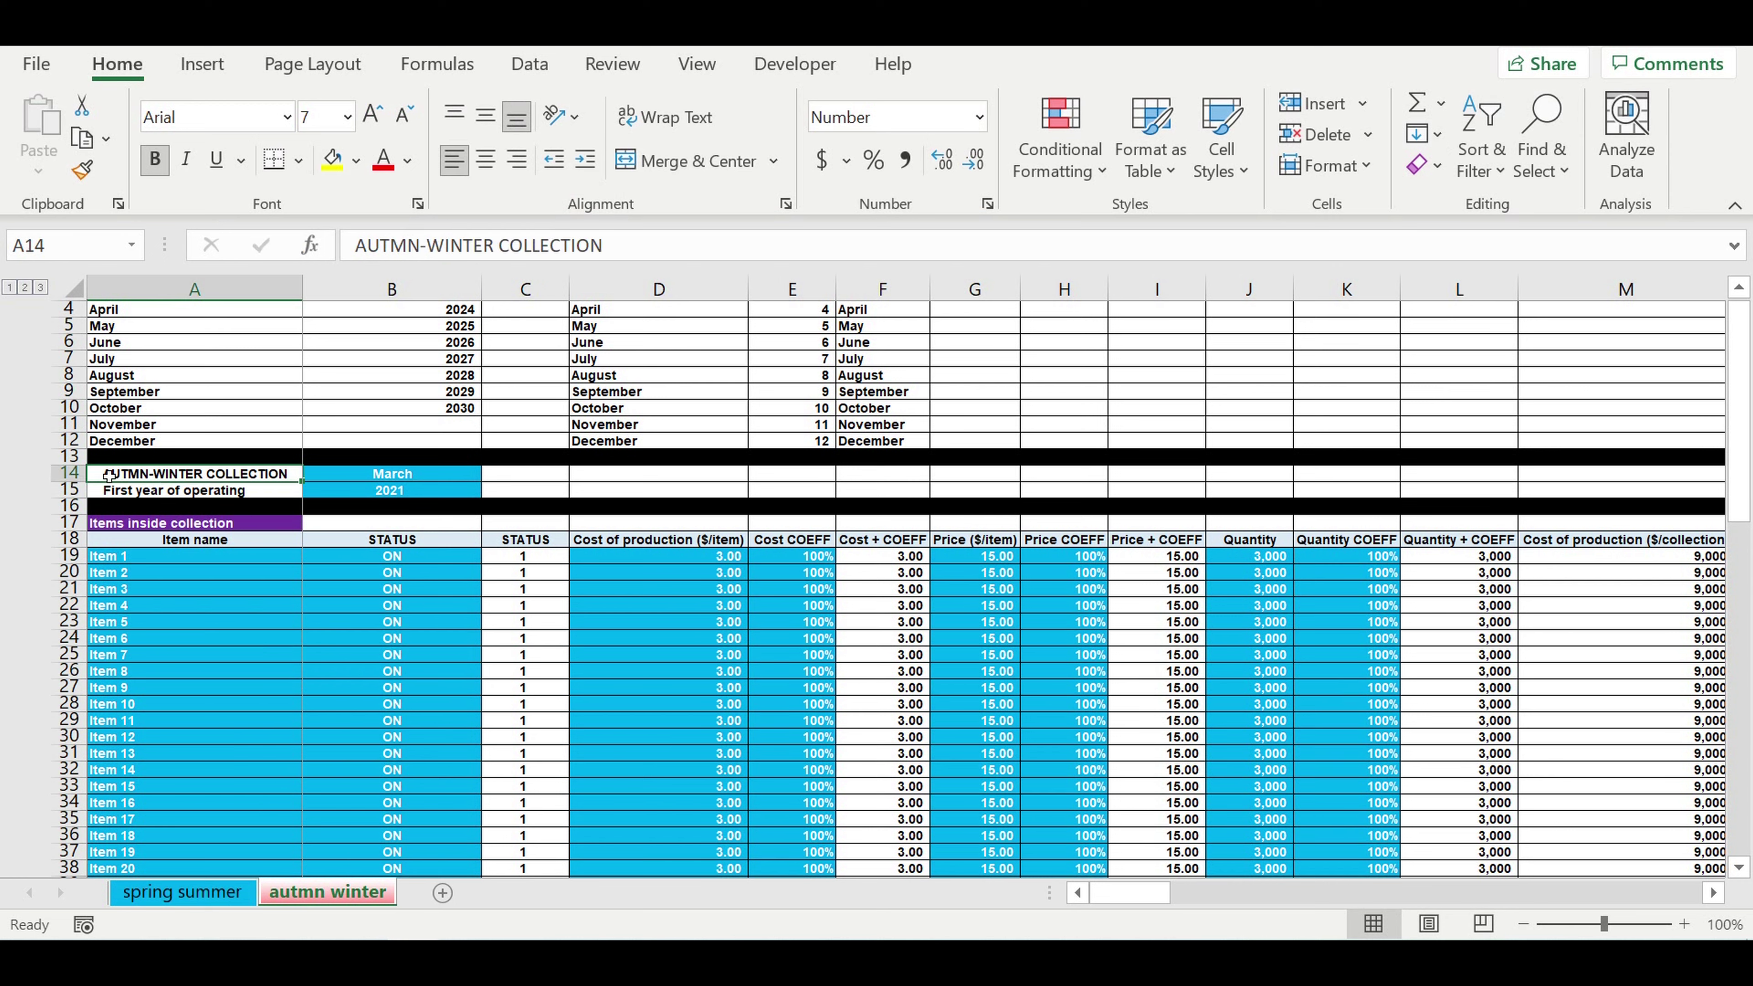
left_click(400, 478)
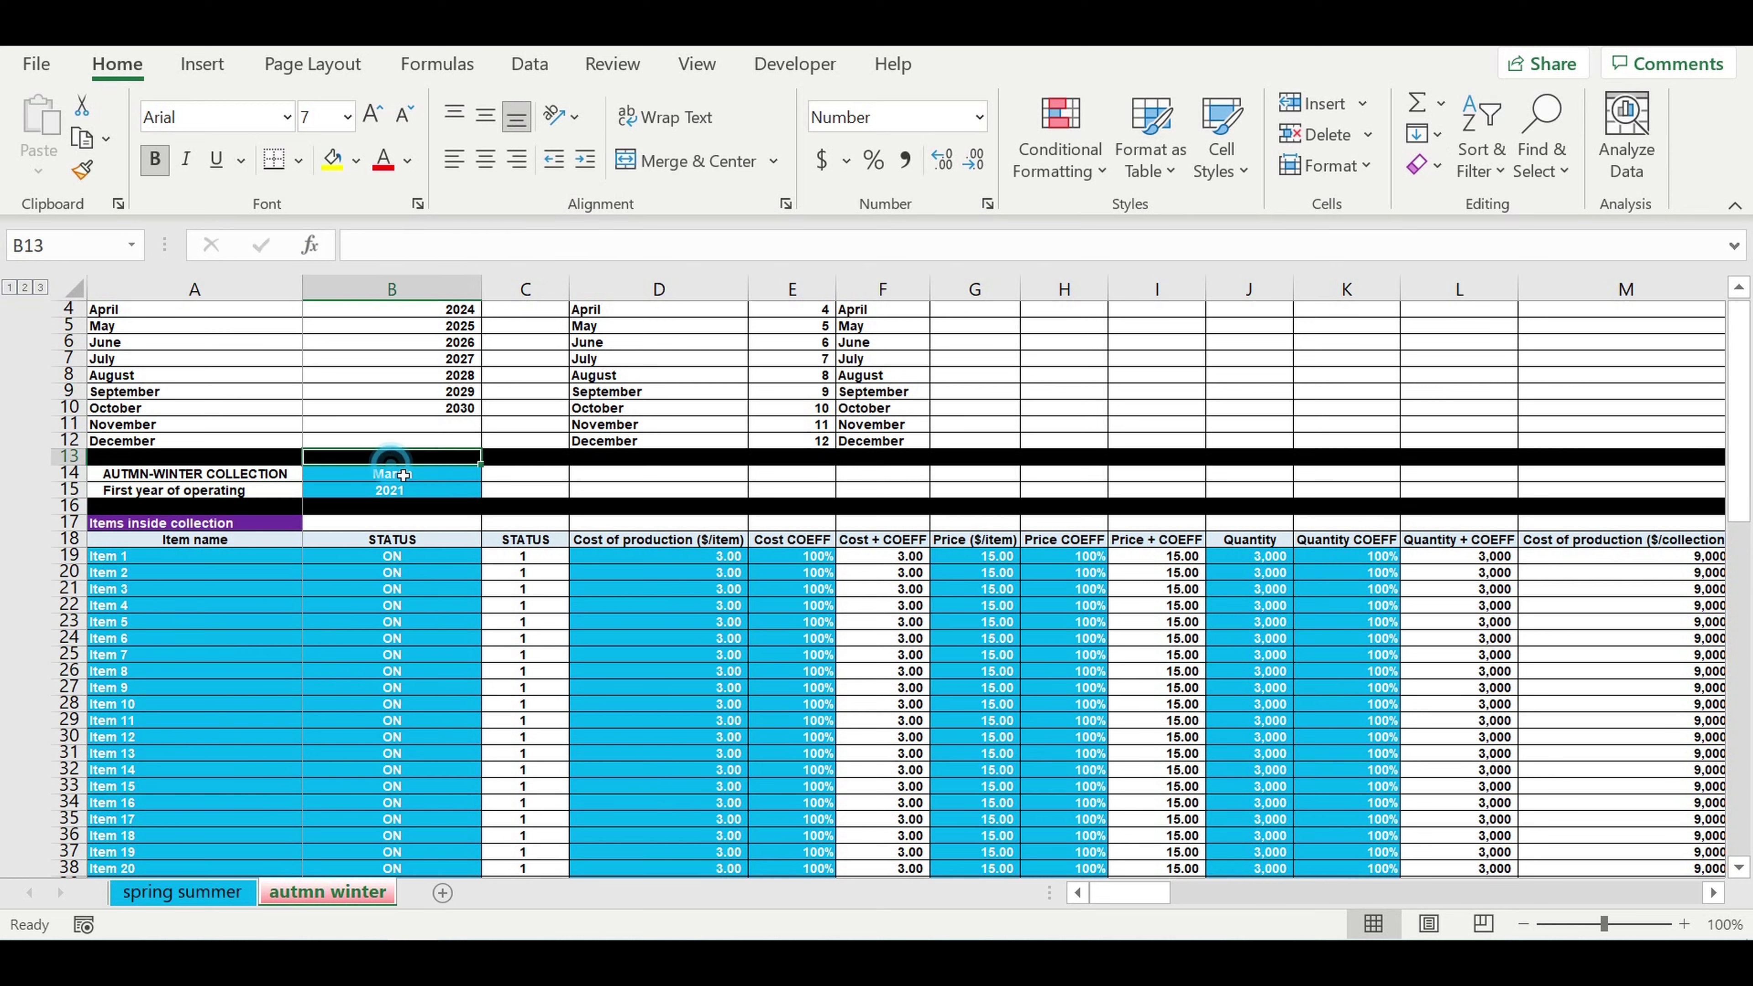
left_click(490, 477)
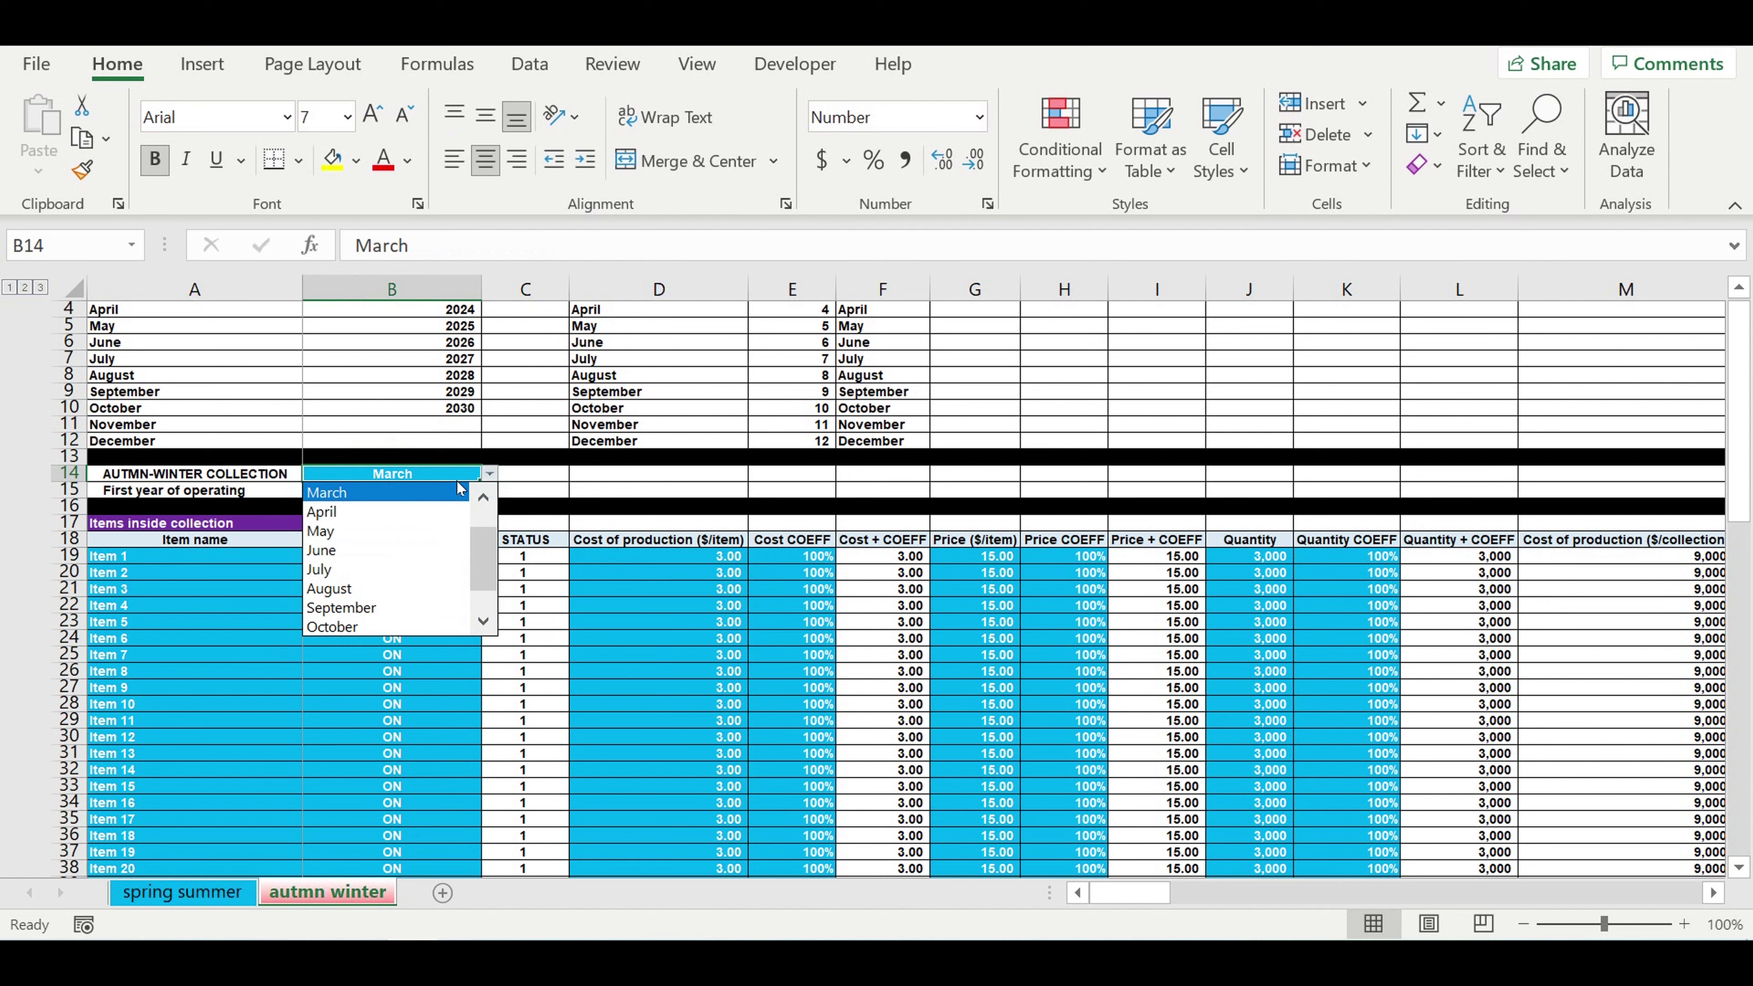
left_click(483, 621)
left_click(411, 622)
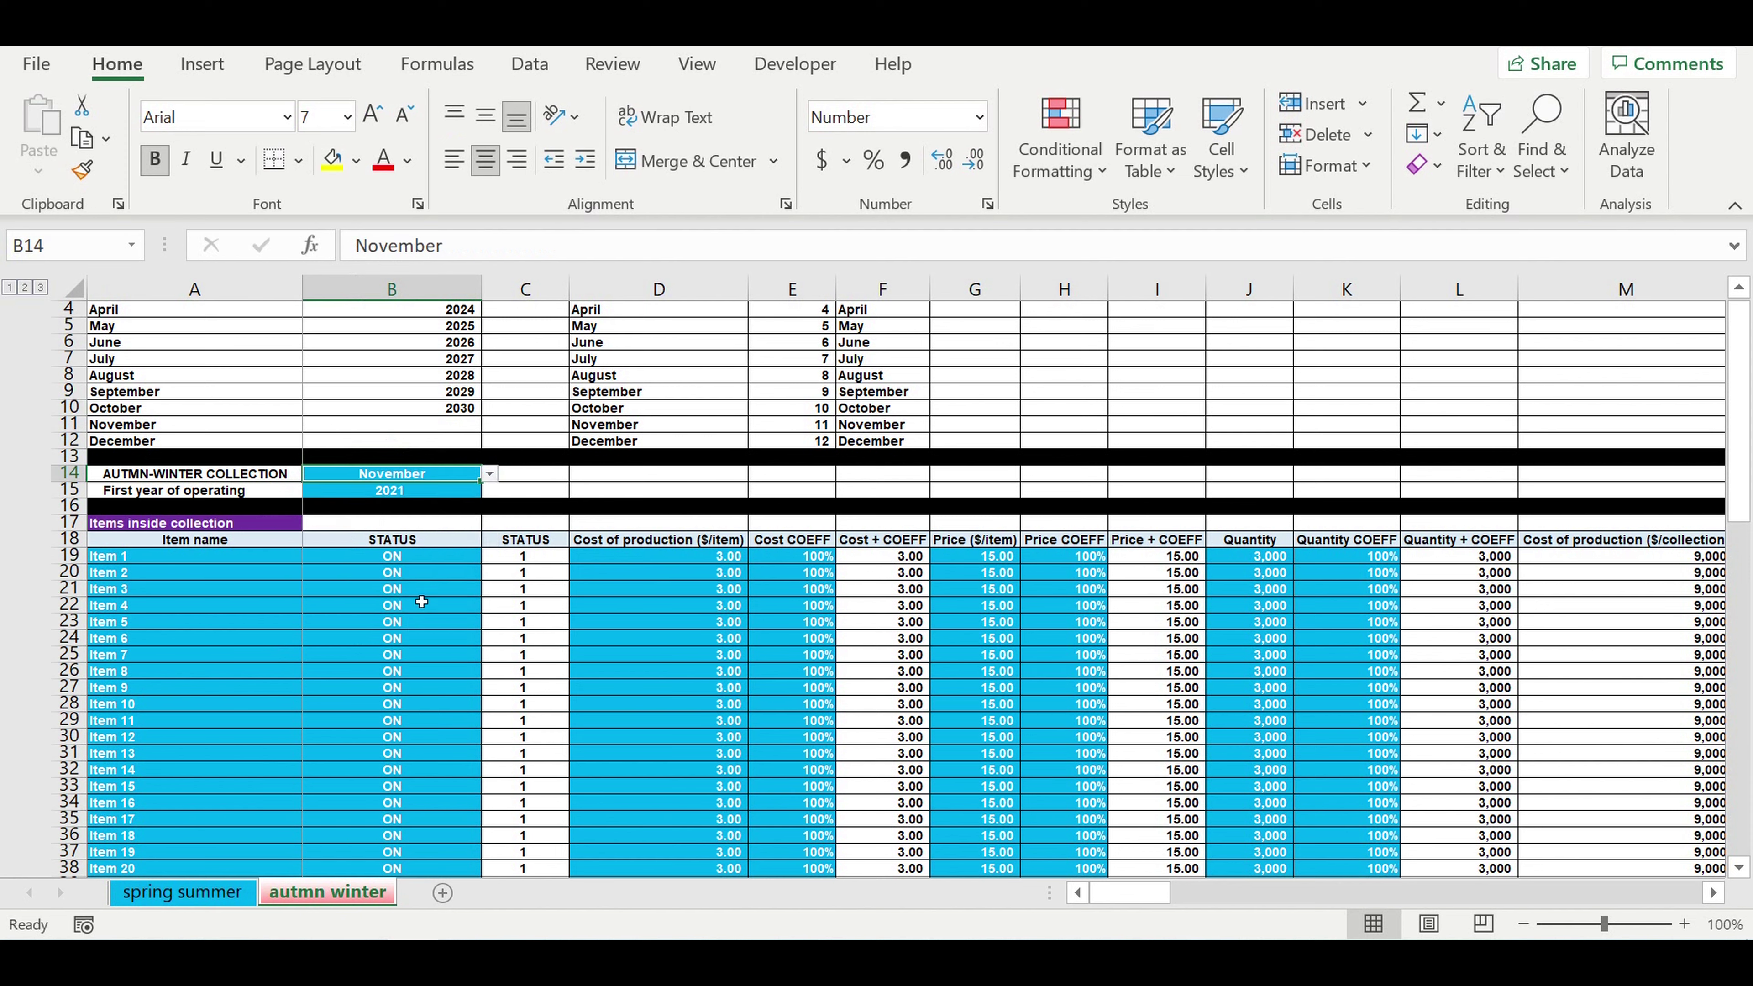
left_click(425, 589)
left_click(394, 474)
On the "spring summer" sheet, set the first year of operating in B15 to 2022
left_click(184, 893)
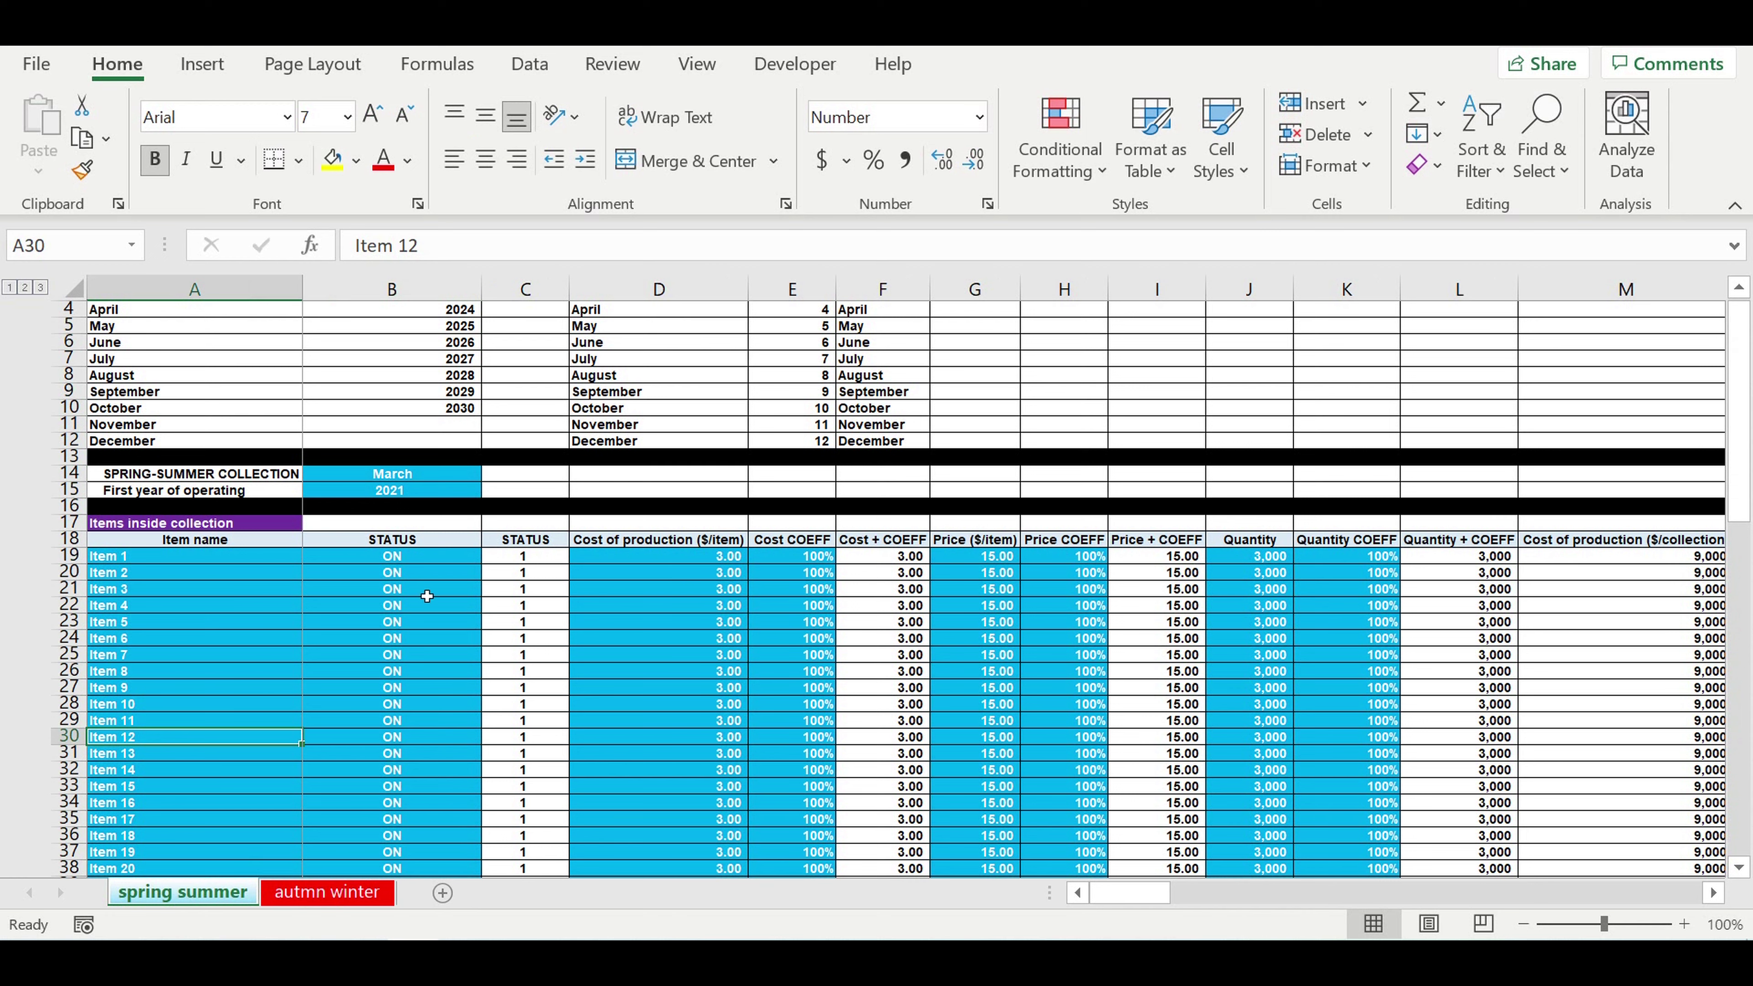
left_click(420, 482)
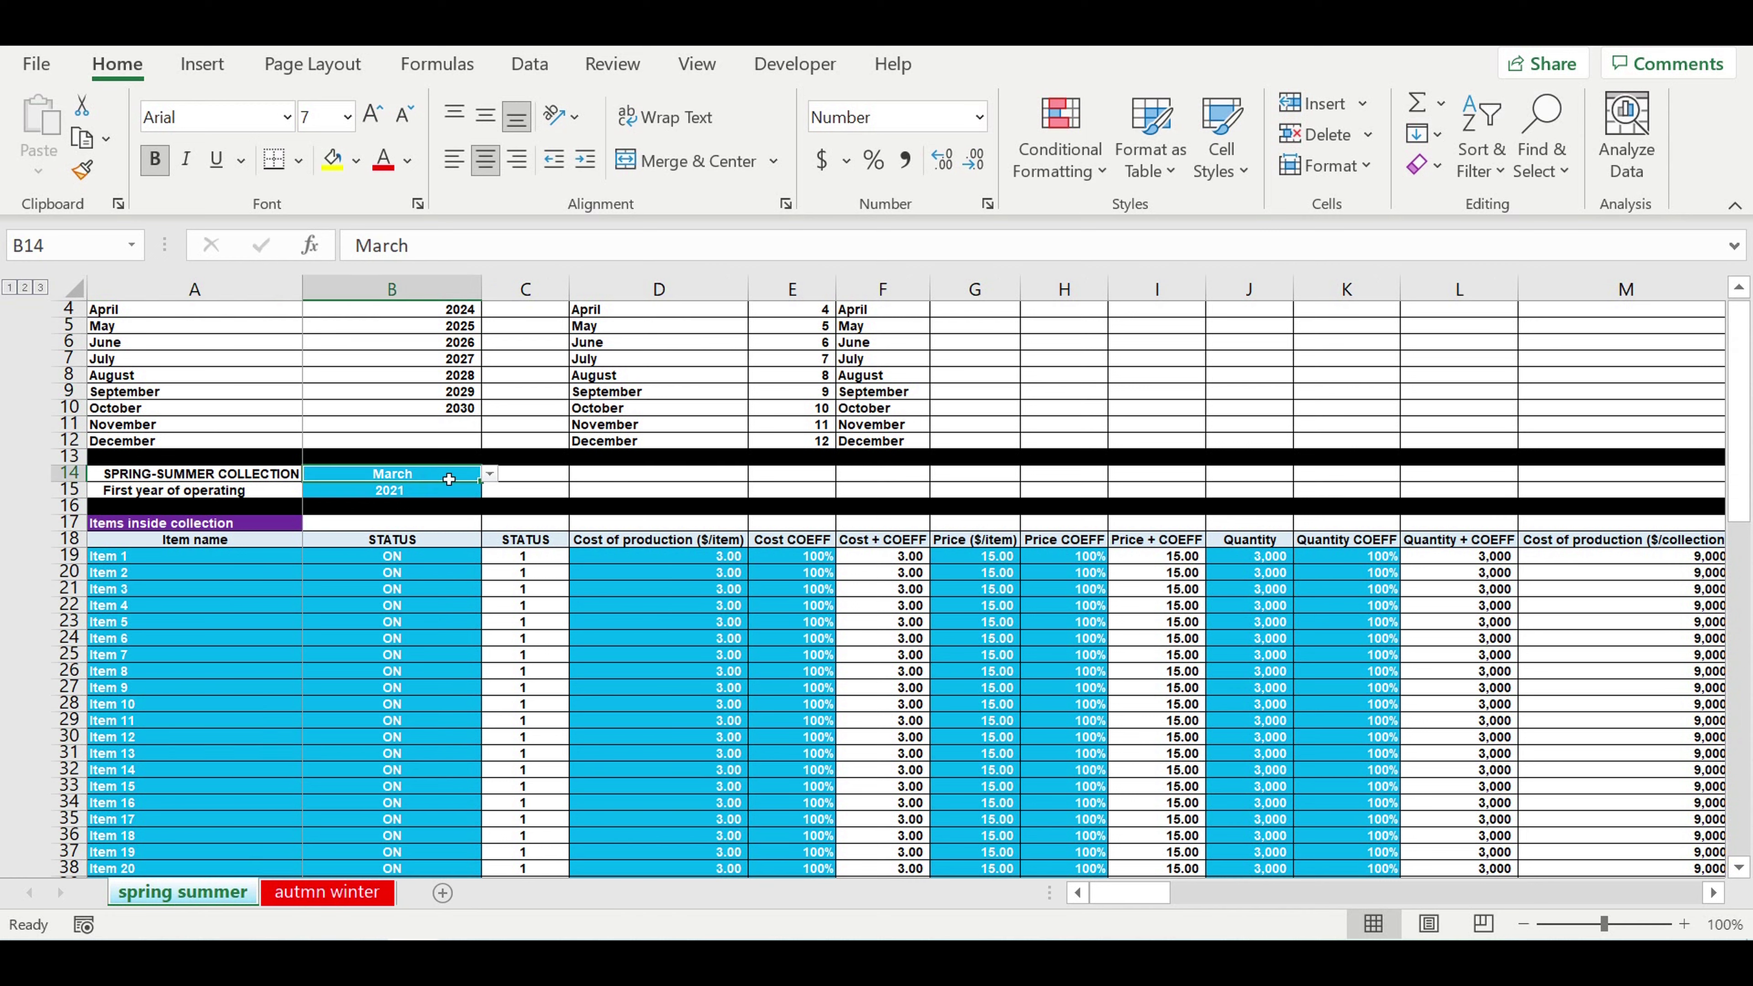
left_click(412, 496)
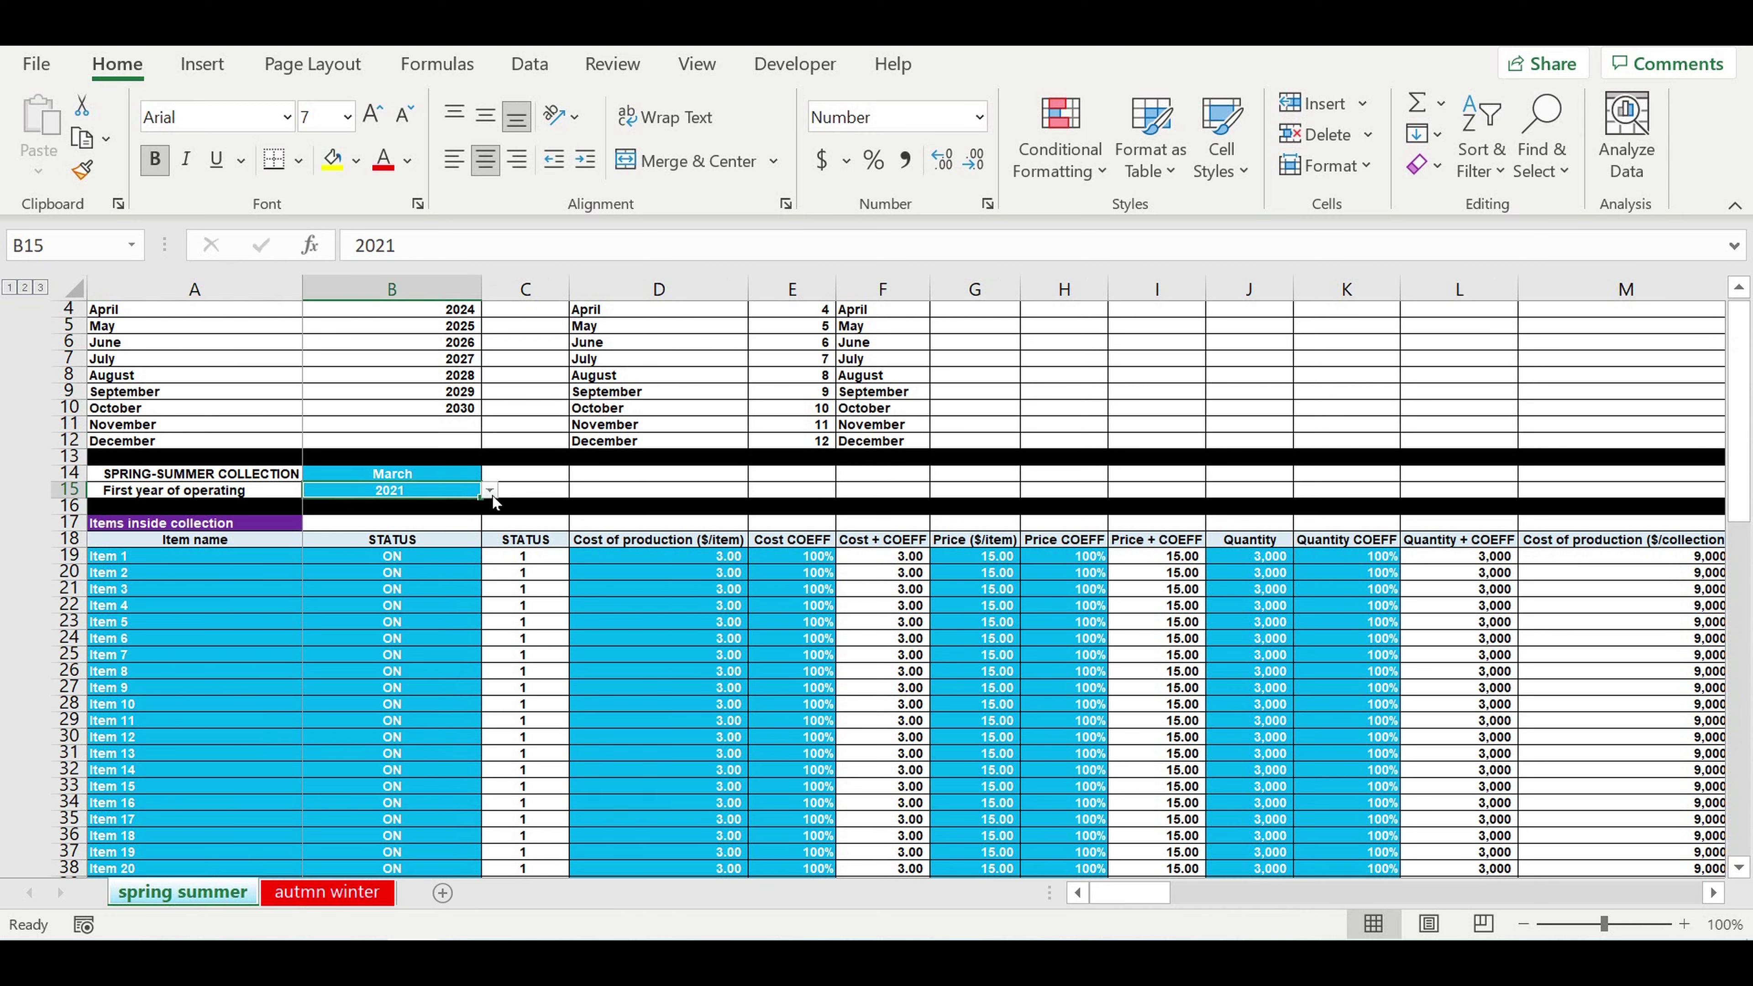
left_click(489, 491)
left_click(387, 529)
left_click(433, 688)
left_click(418, 772)
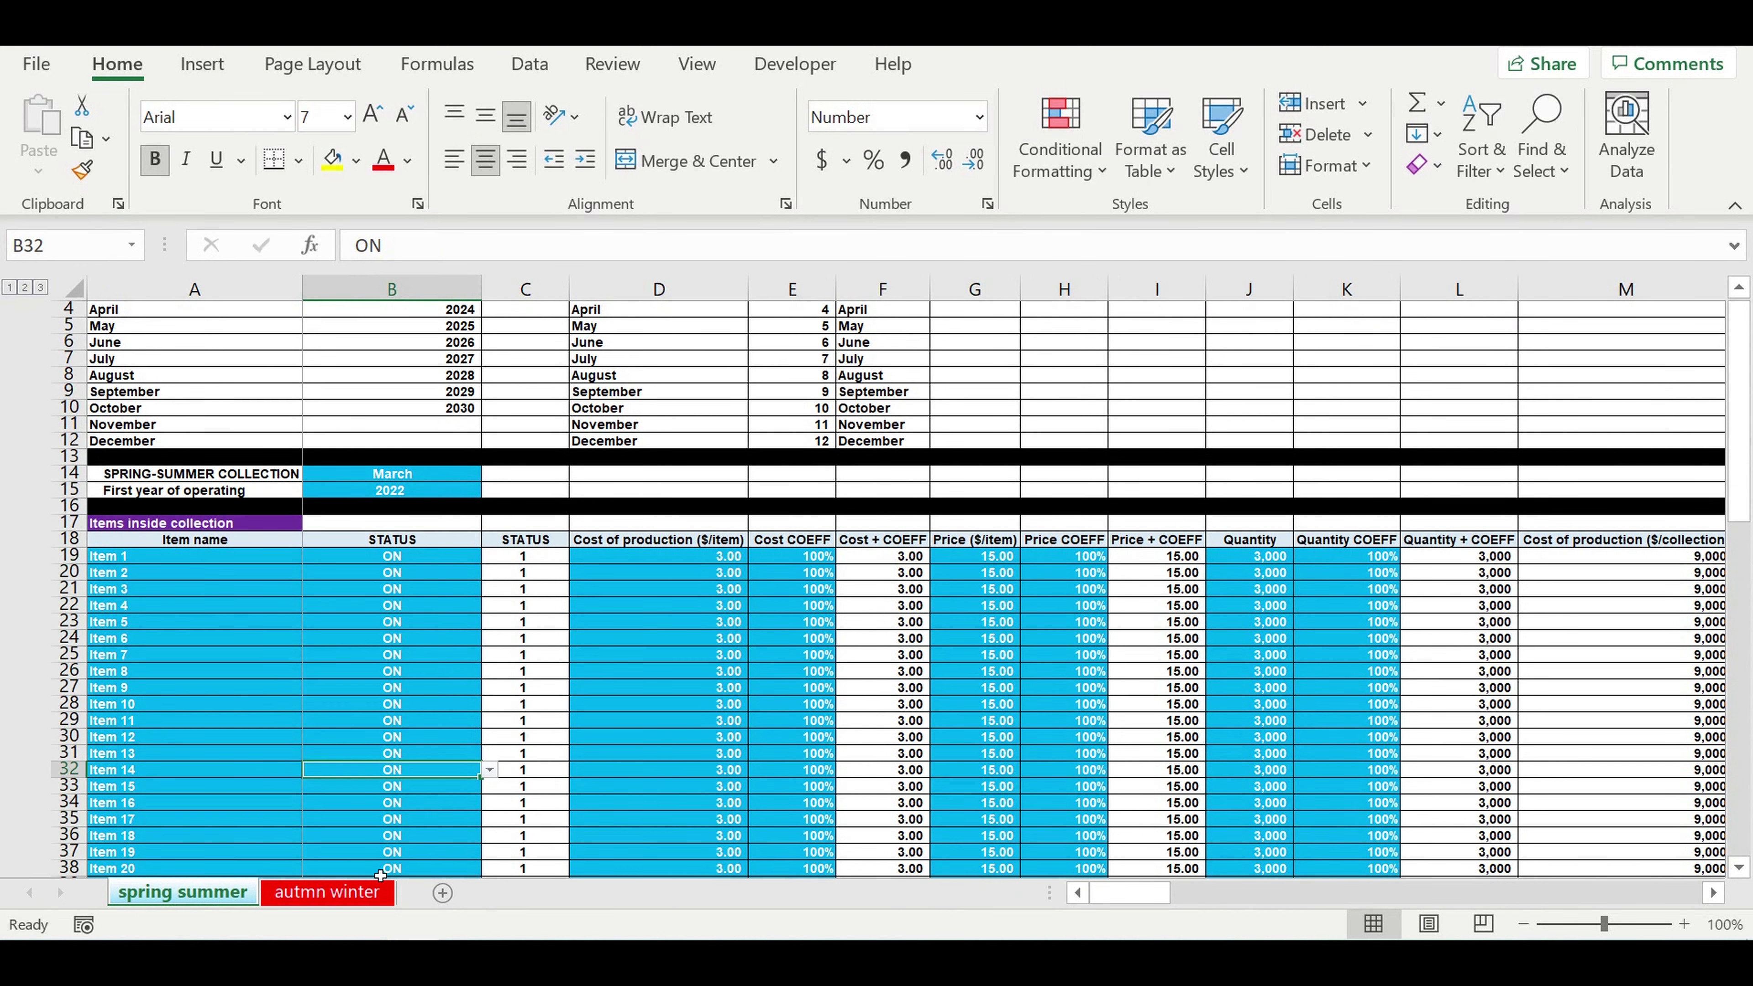
Review the item names, statuses, production costs, prices and quantities that can be adjusted on the "autmn winter" sheet
left_click(338, 891)
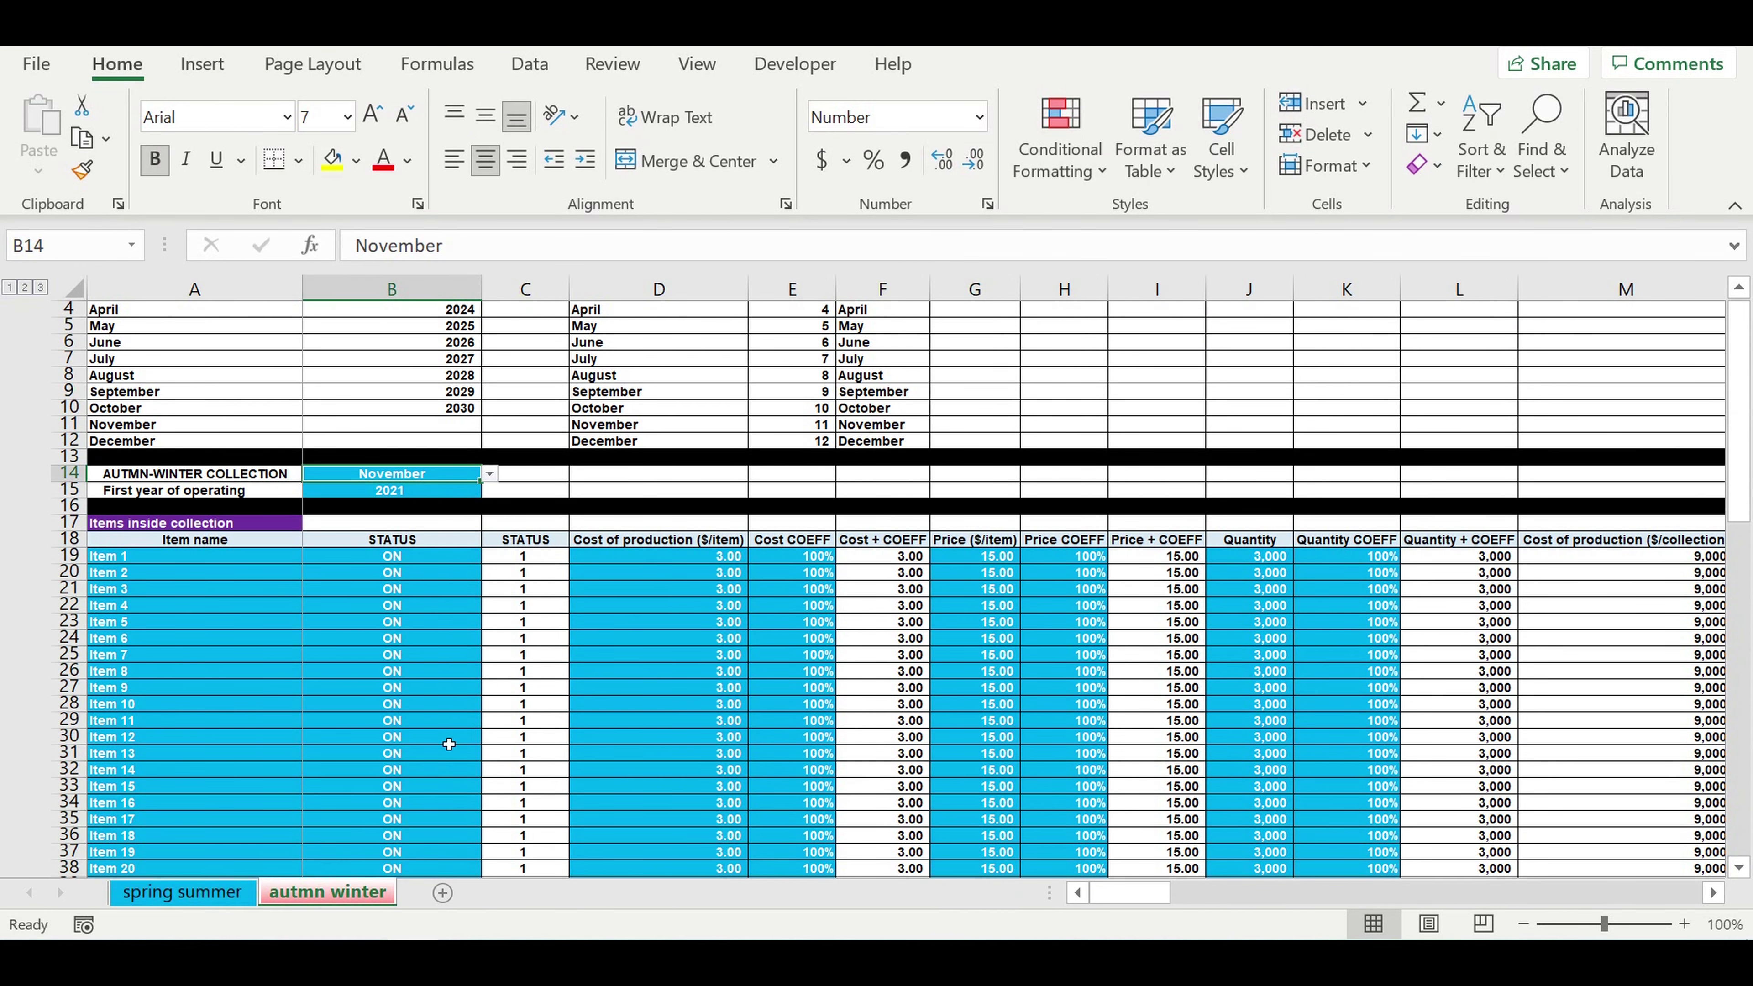
left_click(296, 674)
scroll(433, 667, "up", 1)
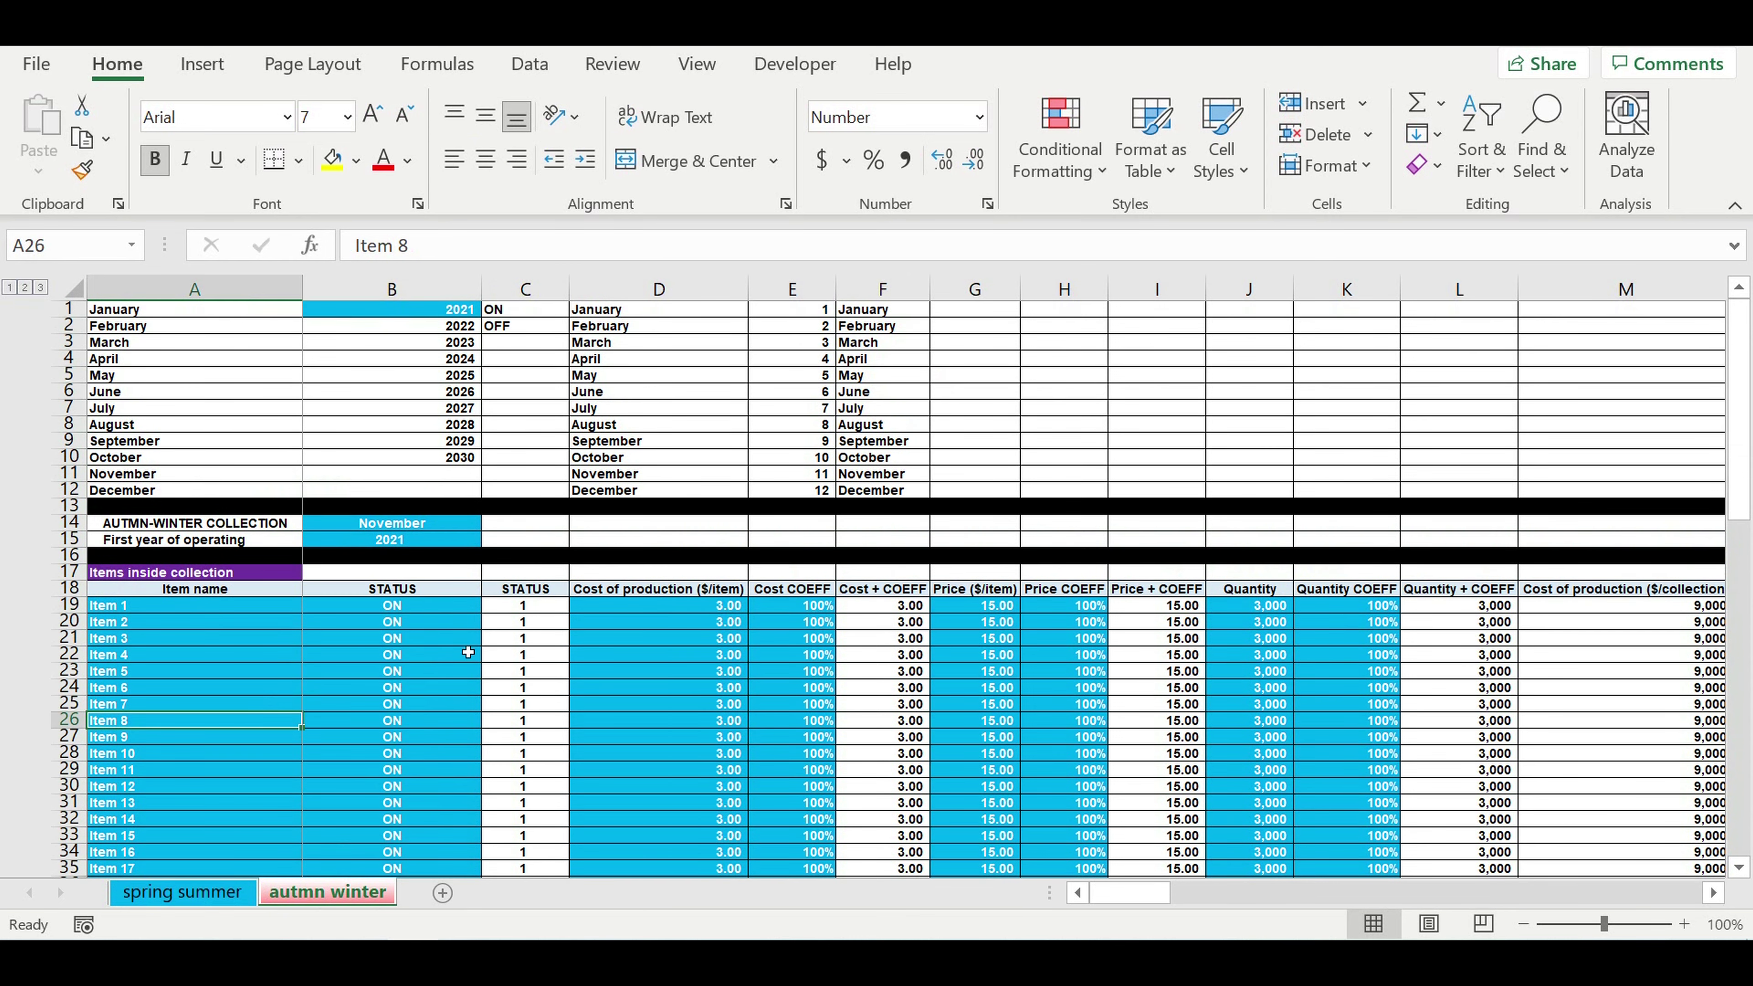
scroll(528, 667, "down", 4)
left_click_drag(257, 408, 403, 835)
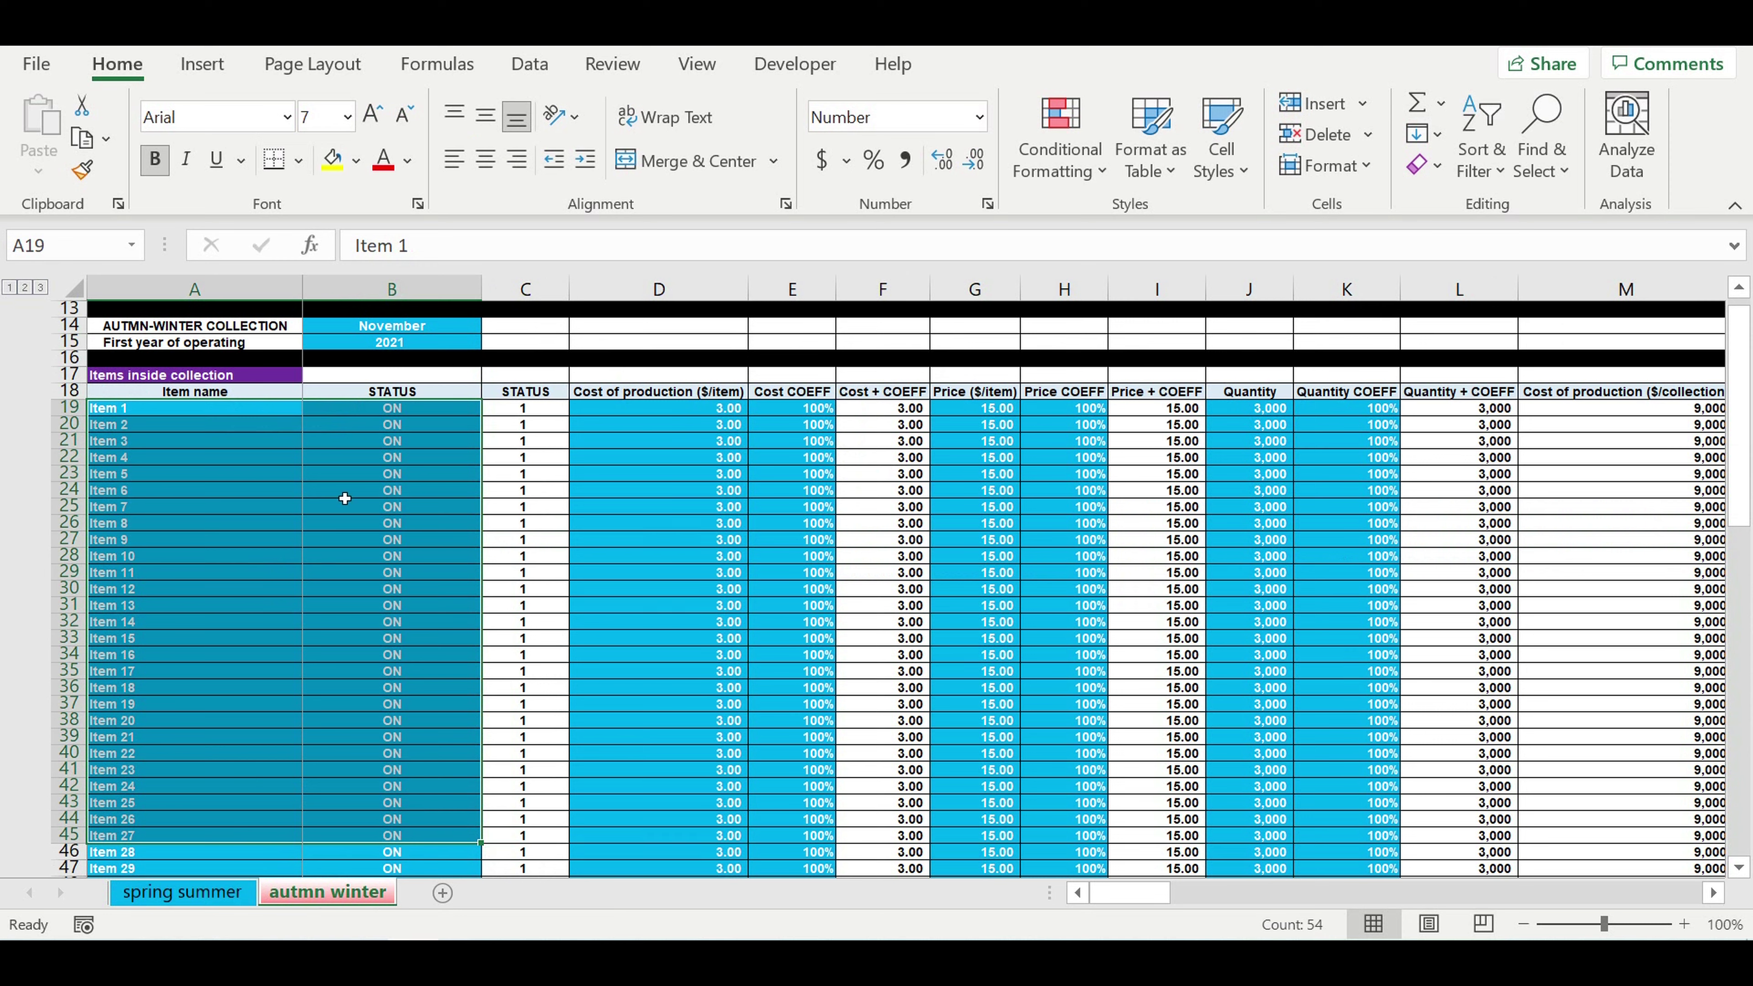
left_click_drag(239, 446, 276, 770)
left_click_drag(669, 424, 732, 737)
left_click_drag(996, 414, 998, 671)
left_click_drag(1252, 411, 1275, 770)
Examine the monthly price discounting and "% of items sold" input rows of the autumn-winter collection
scroll(1277, 538, "down", 7)
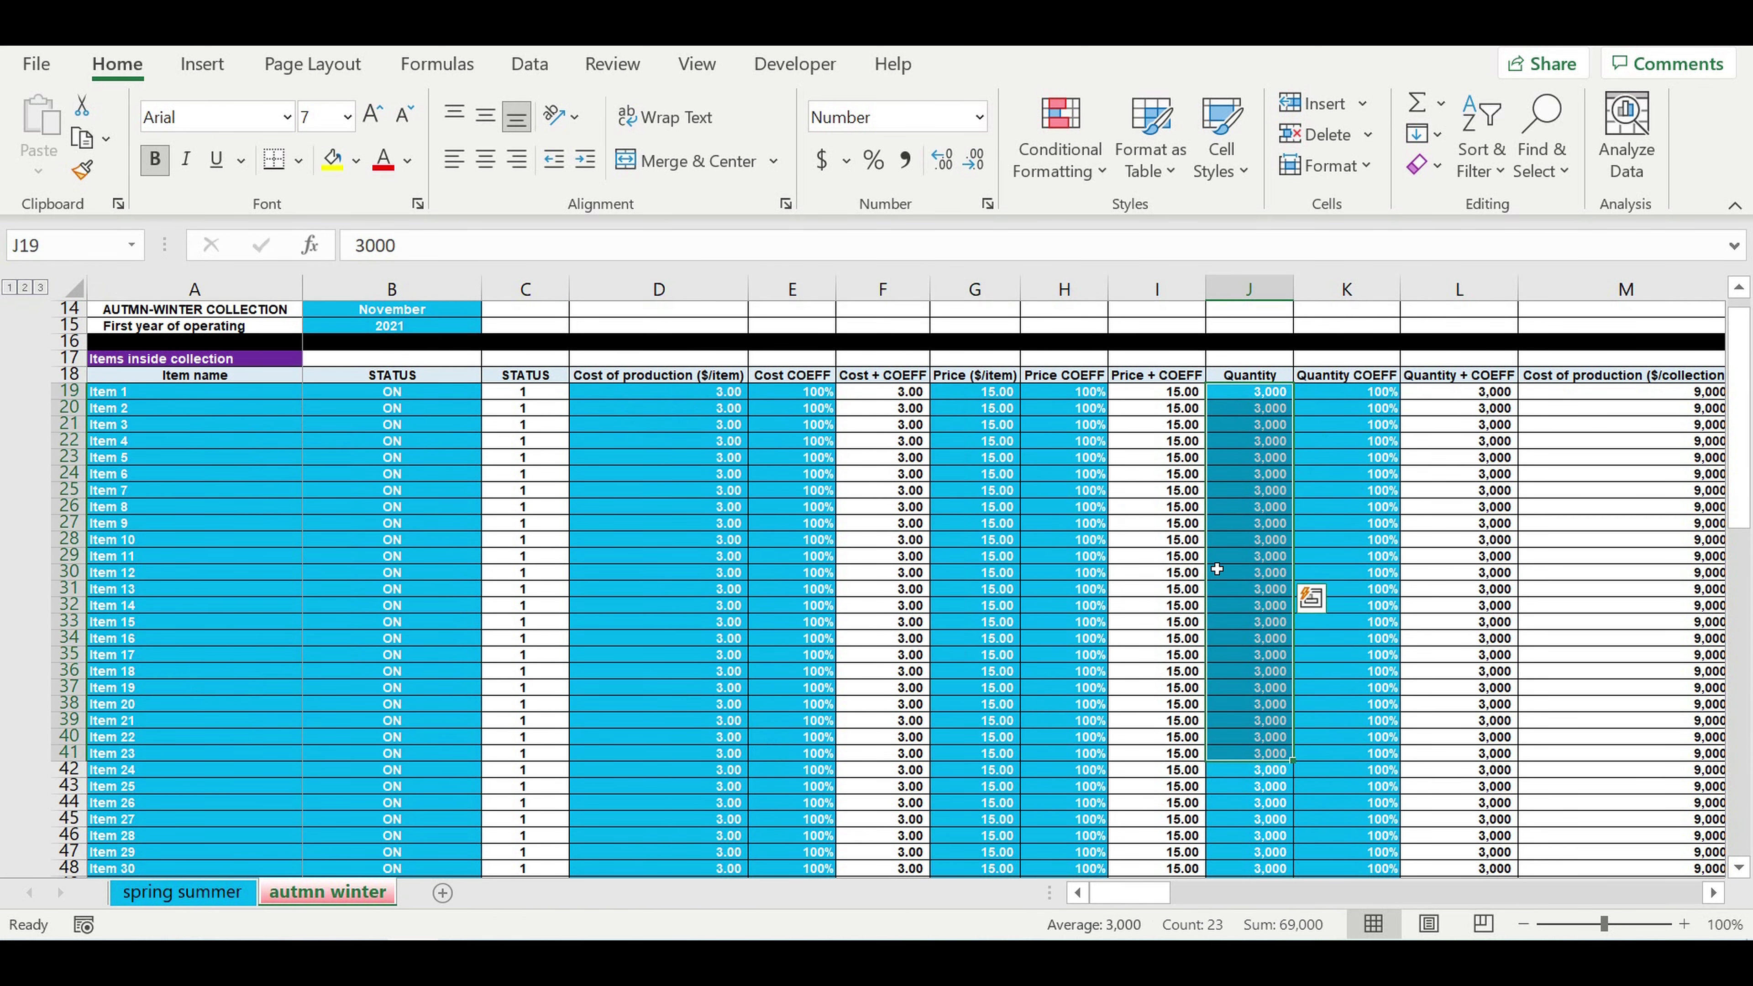
scroll(1197, 608, "down", 11)
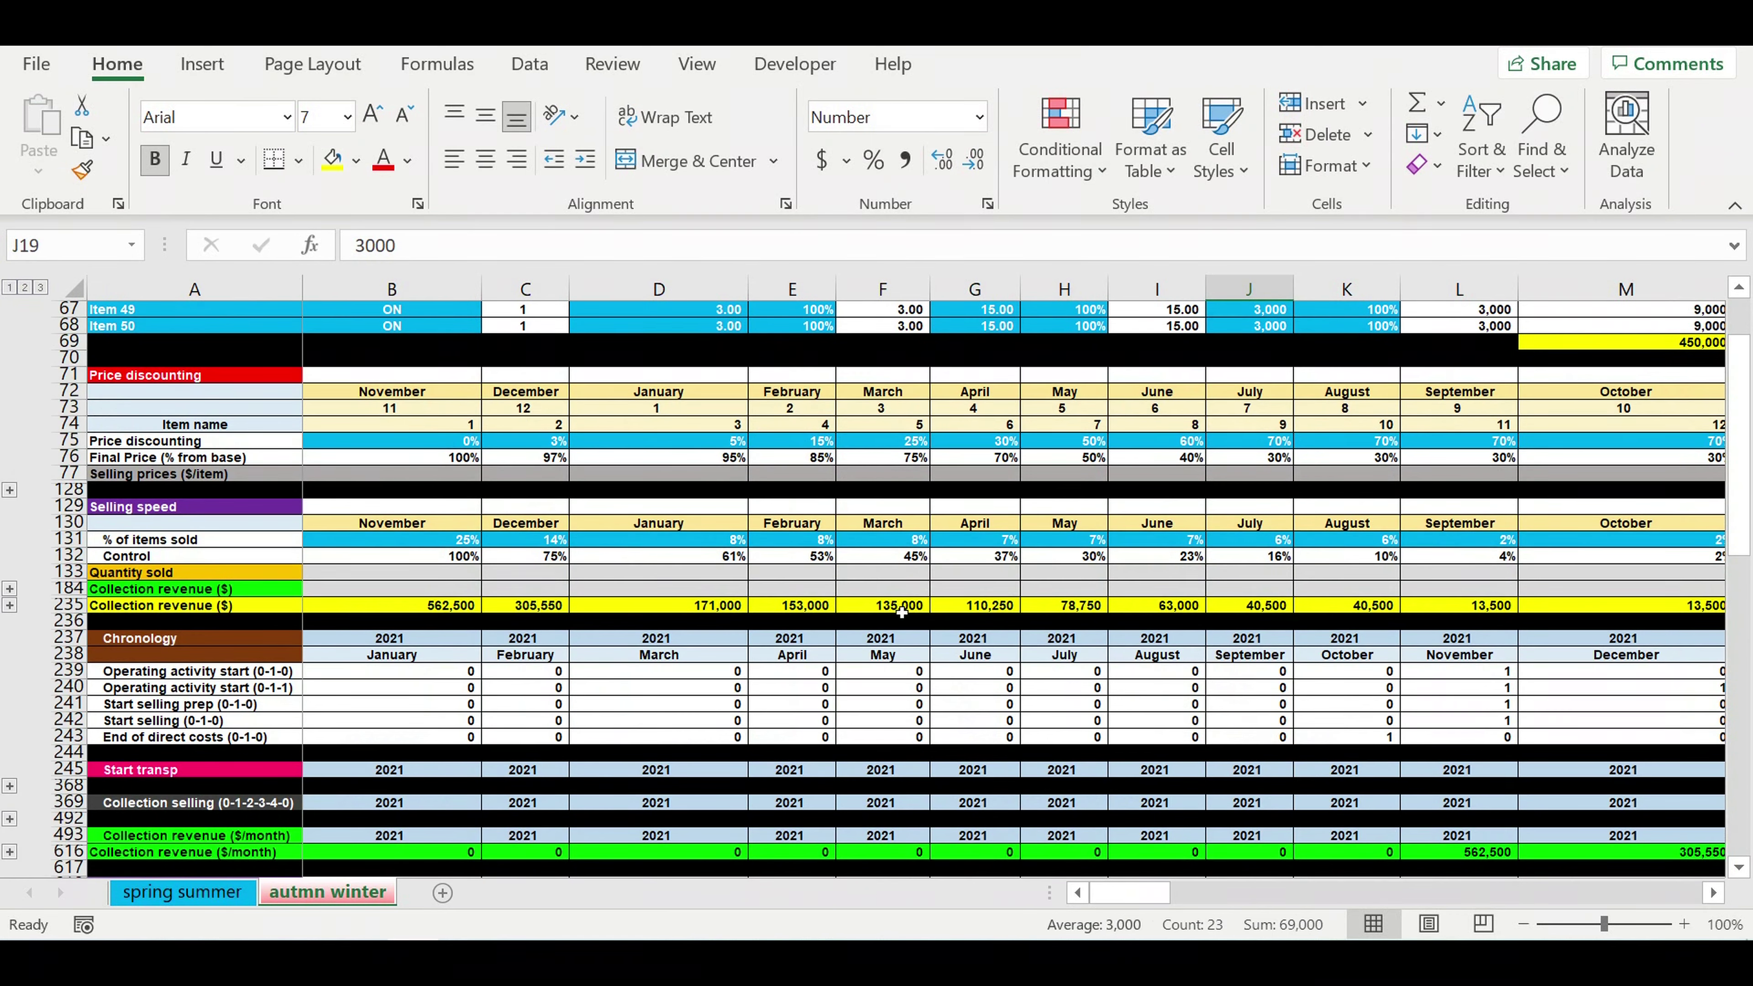
left_click(420, 442)
left_click_drag(558, 445, 1270, 446)
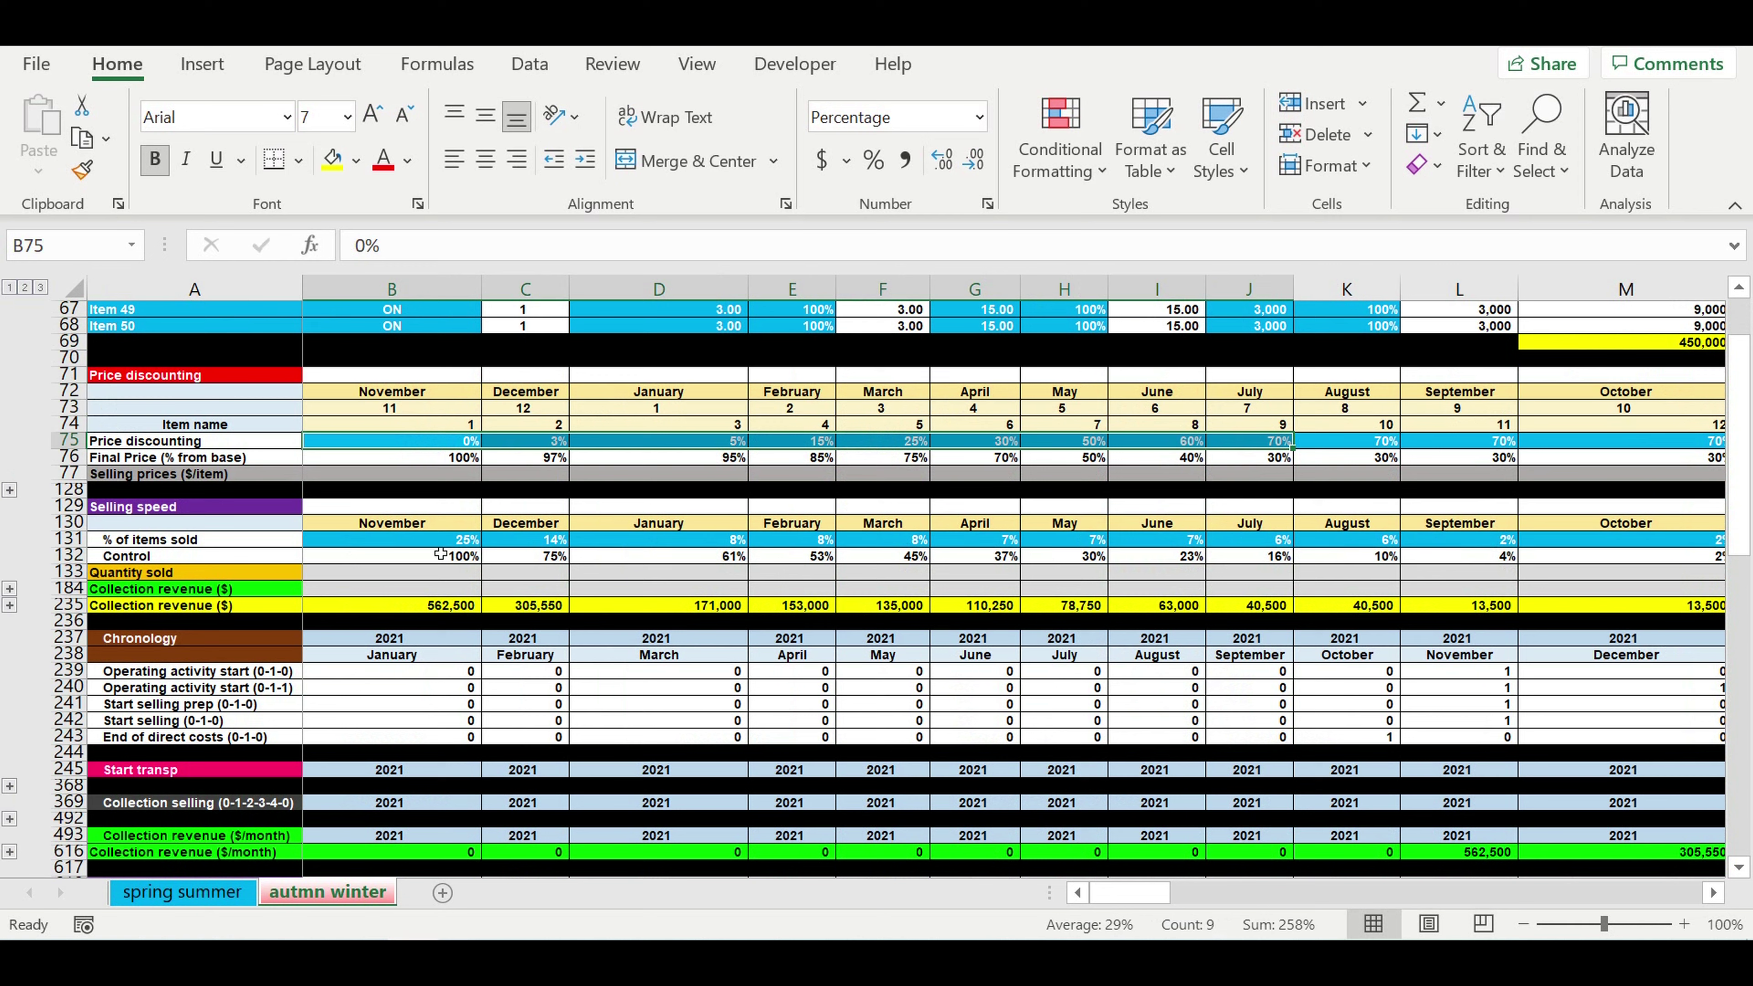
left_click_drag(397, 542, 1709, 567)
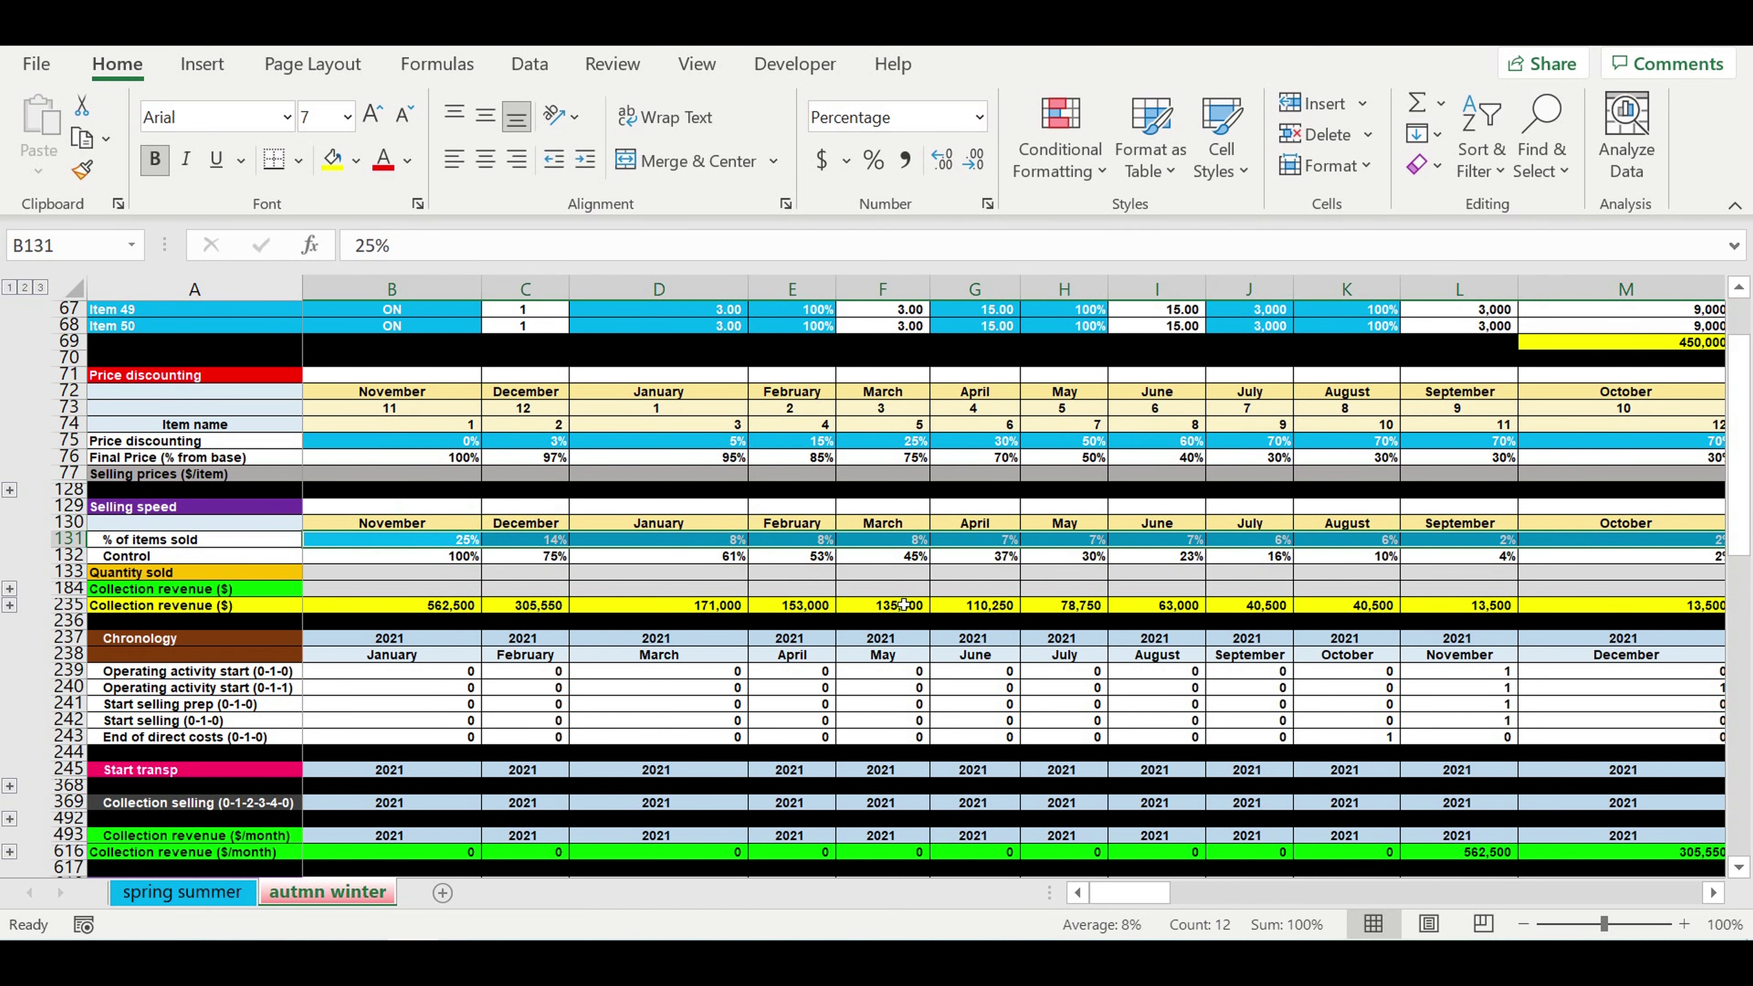
Examine the direct cost items, their values per collection and their expense distribution before the start of revenue
scroll(904, 605, "down", 3)
scroll(894, 581, "down", 4)
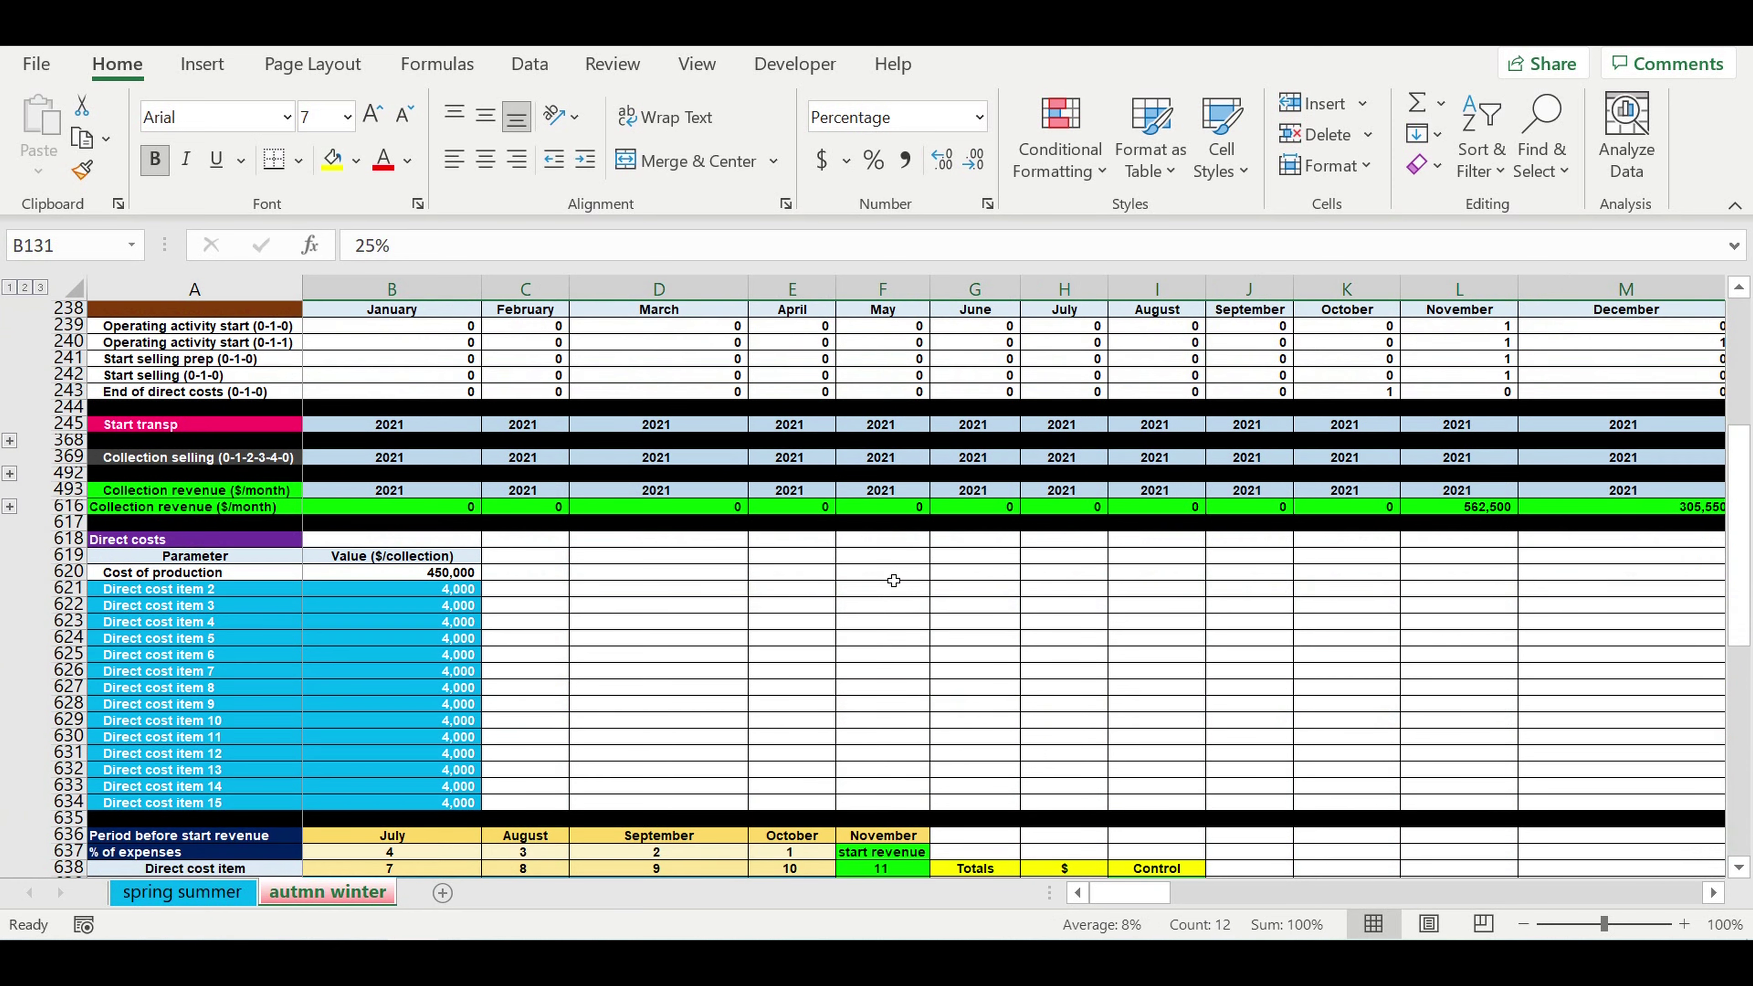
left_click_drag(259, 601, 417, 803)
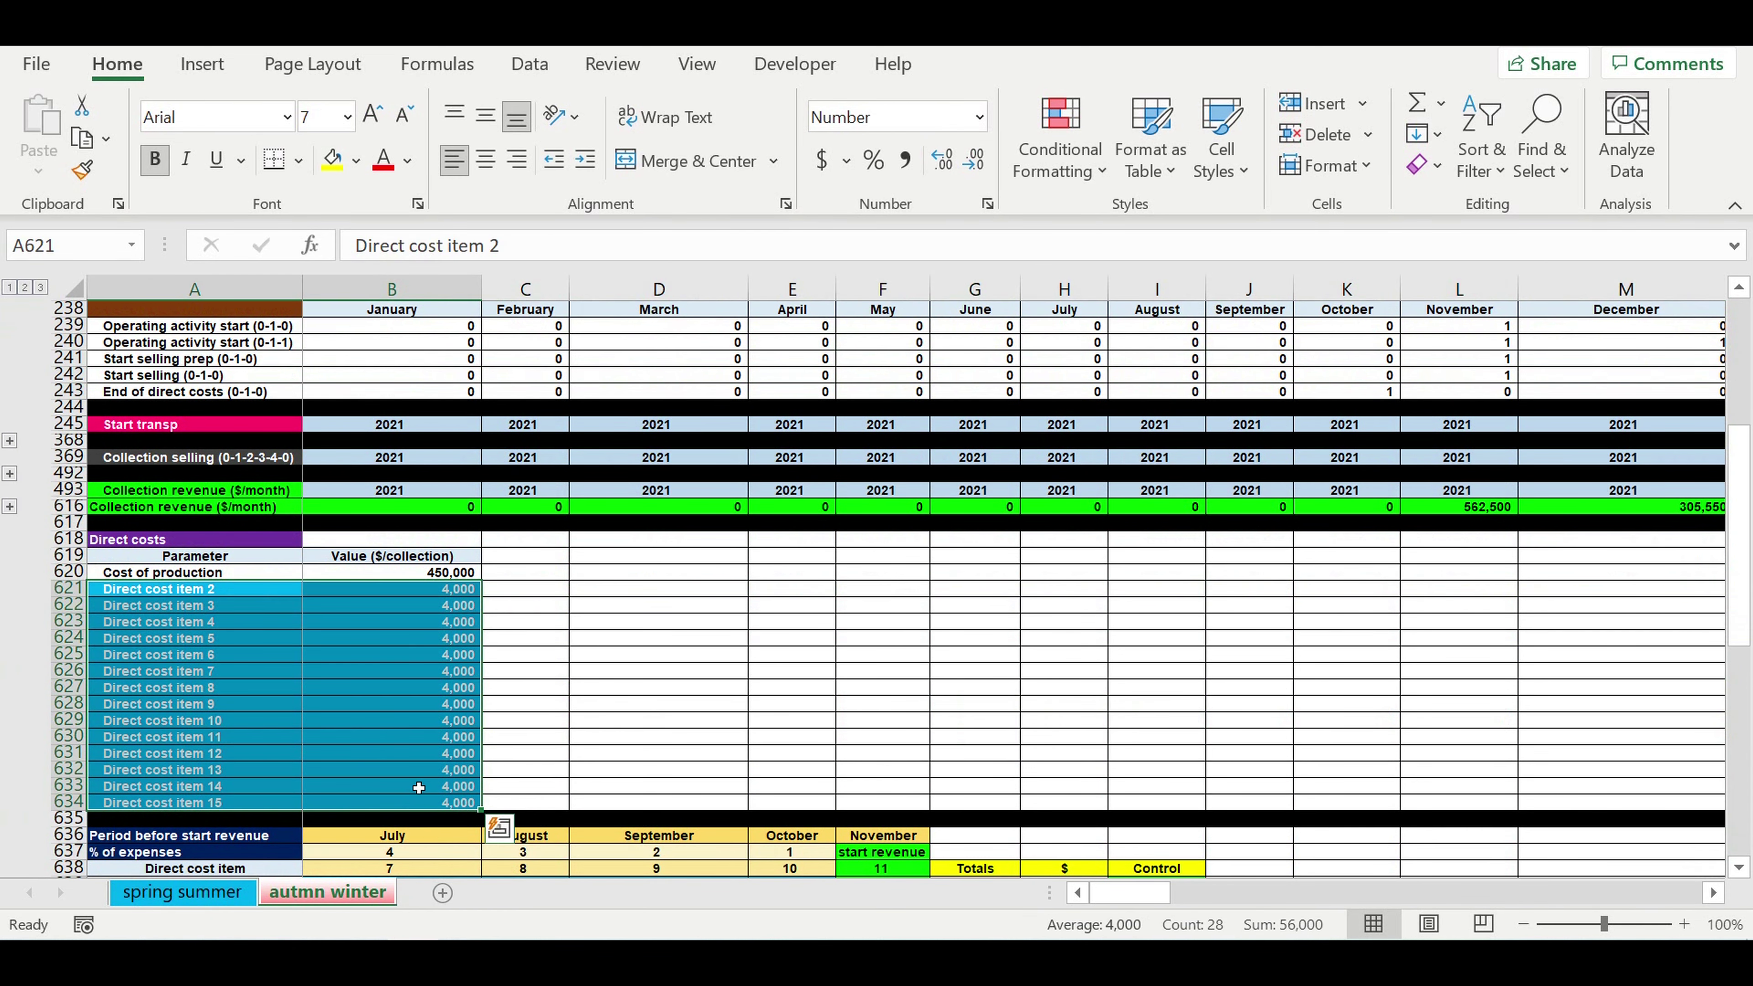
left_click(257, 688)
scroll(449, 681, "down", 12)
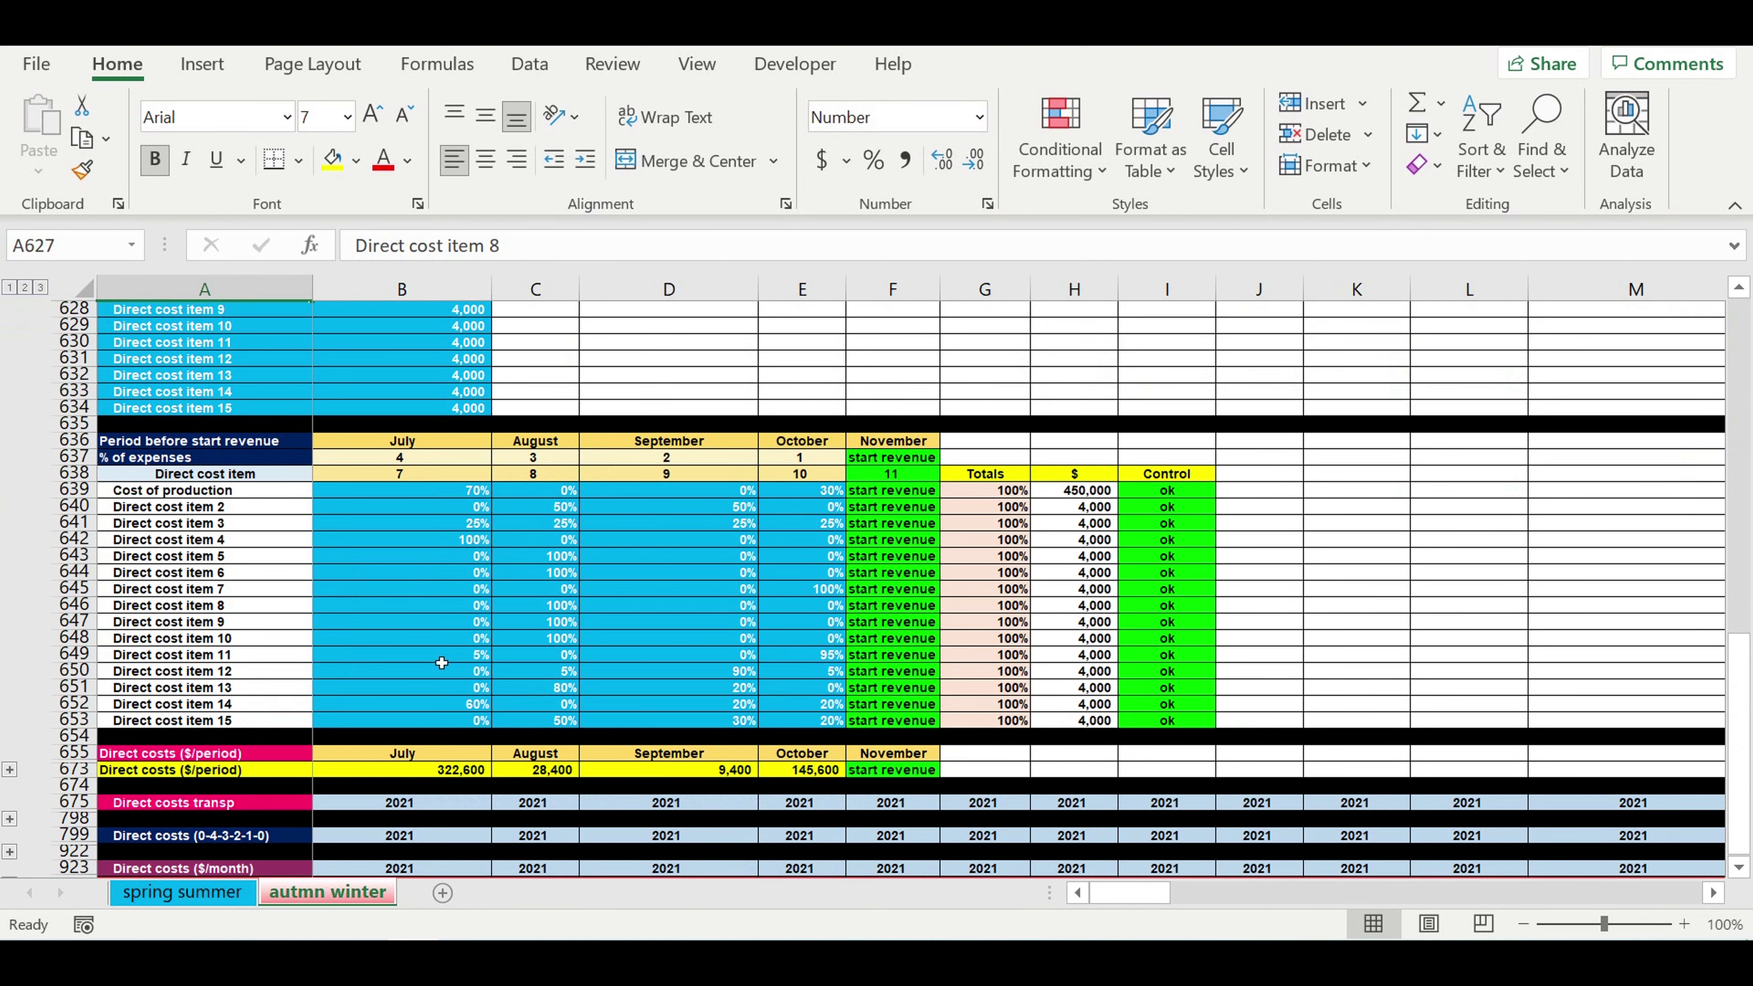
scroll(442, 662, "up", 3)
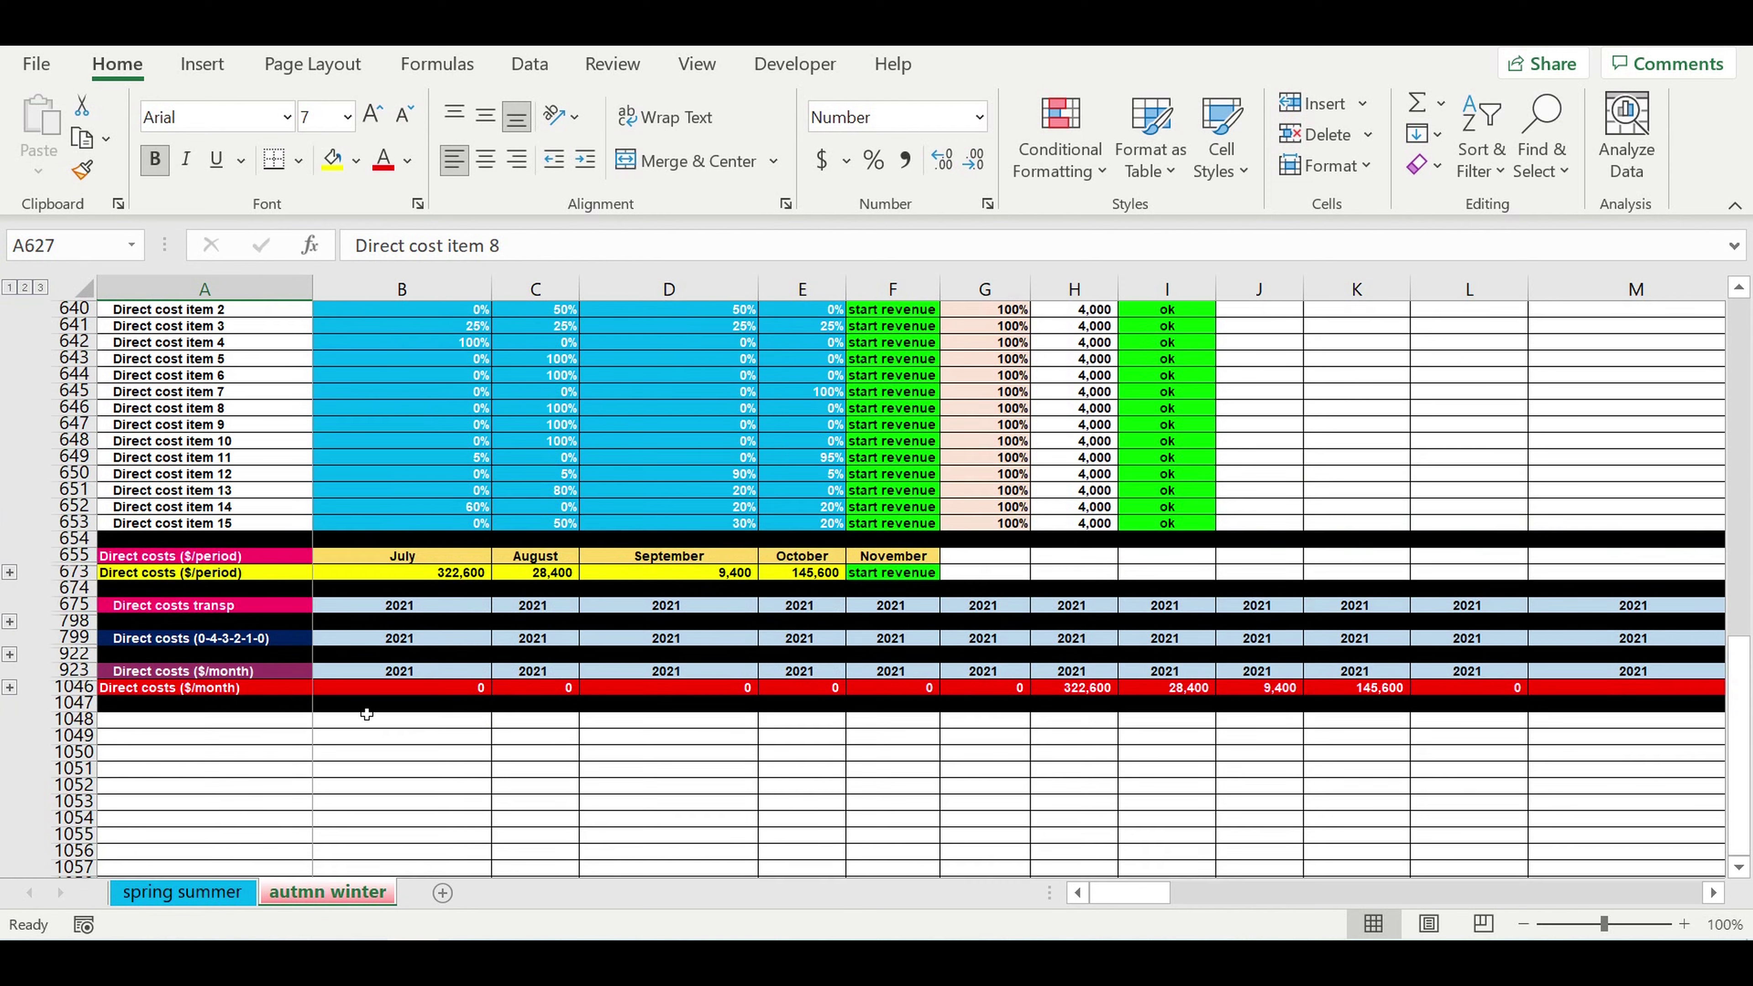
Inspect the monthly direct costs row 1046 and the monthly collection revenue row 616
left_click(76, 698)
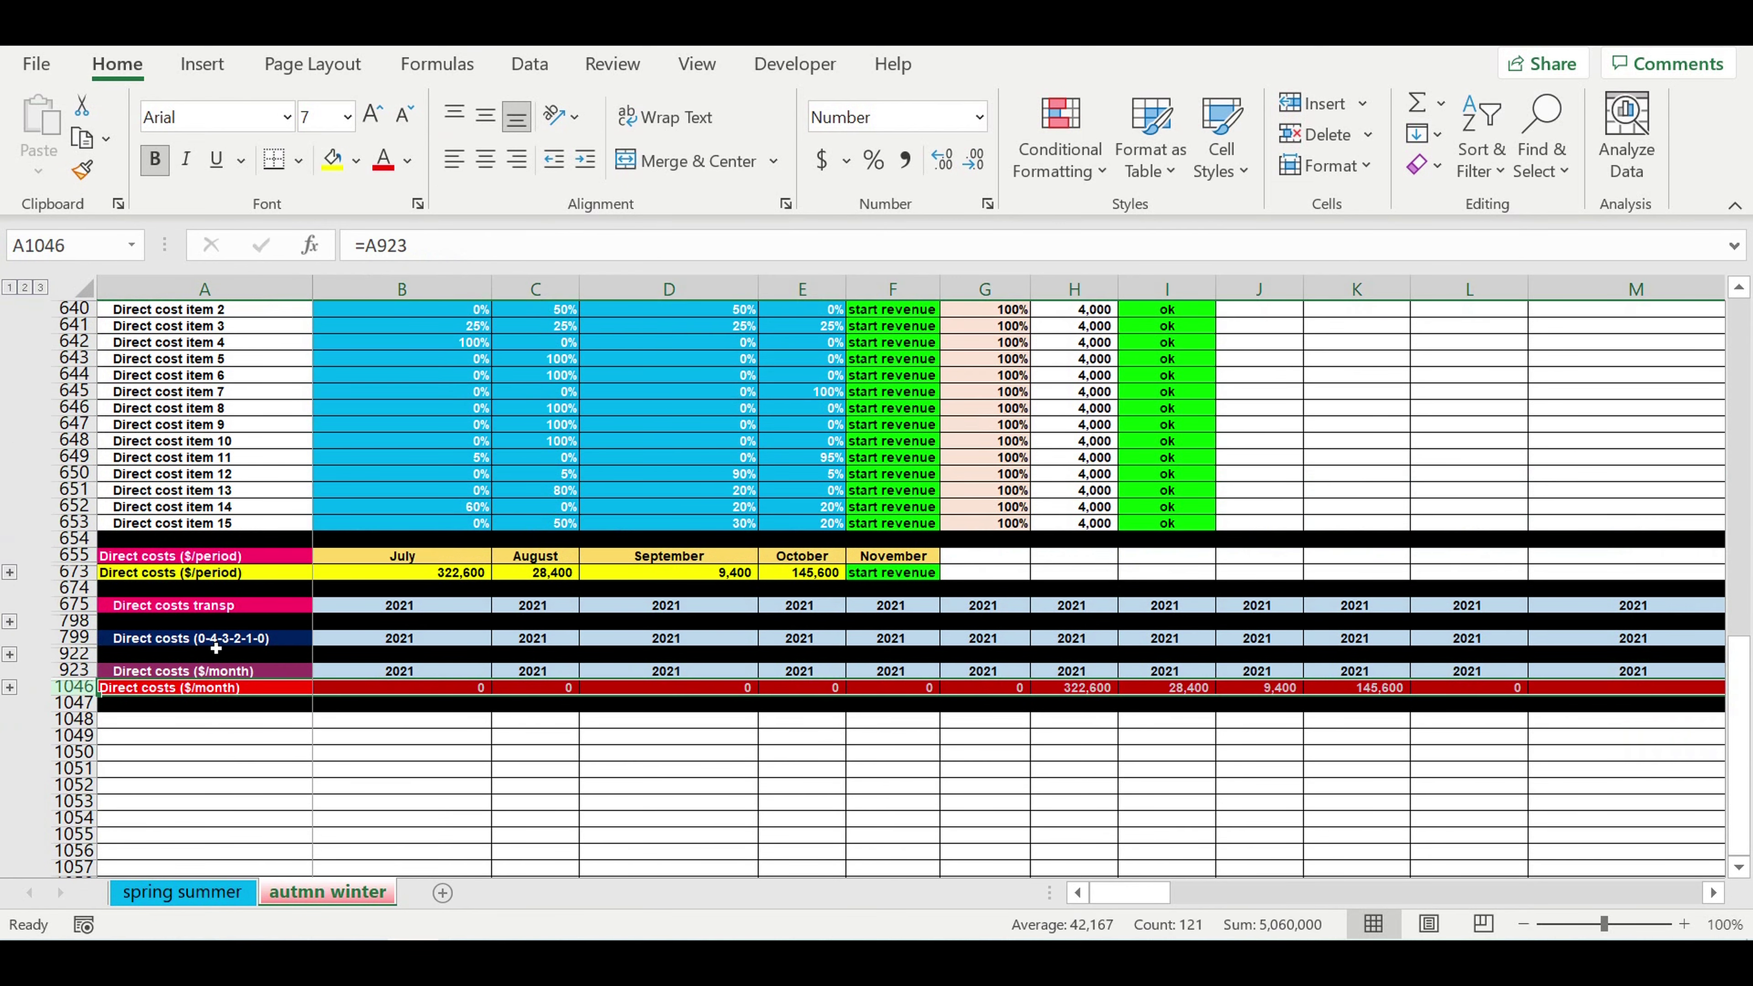
scroll(216, 648, "up", 10)
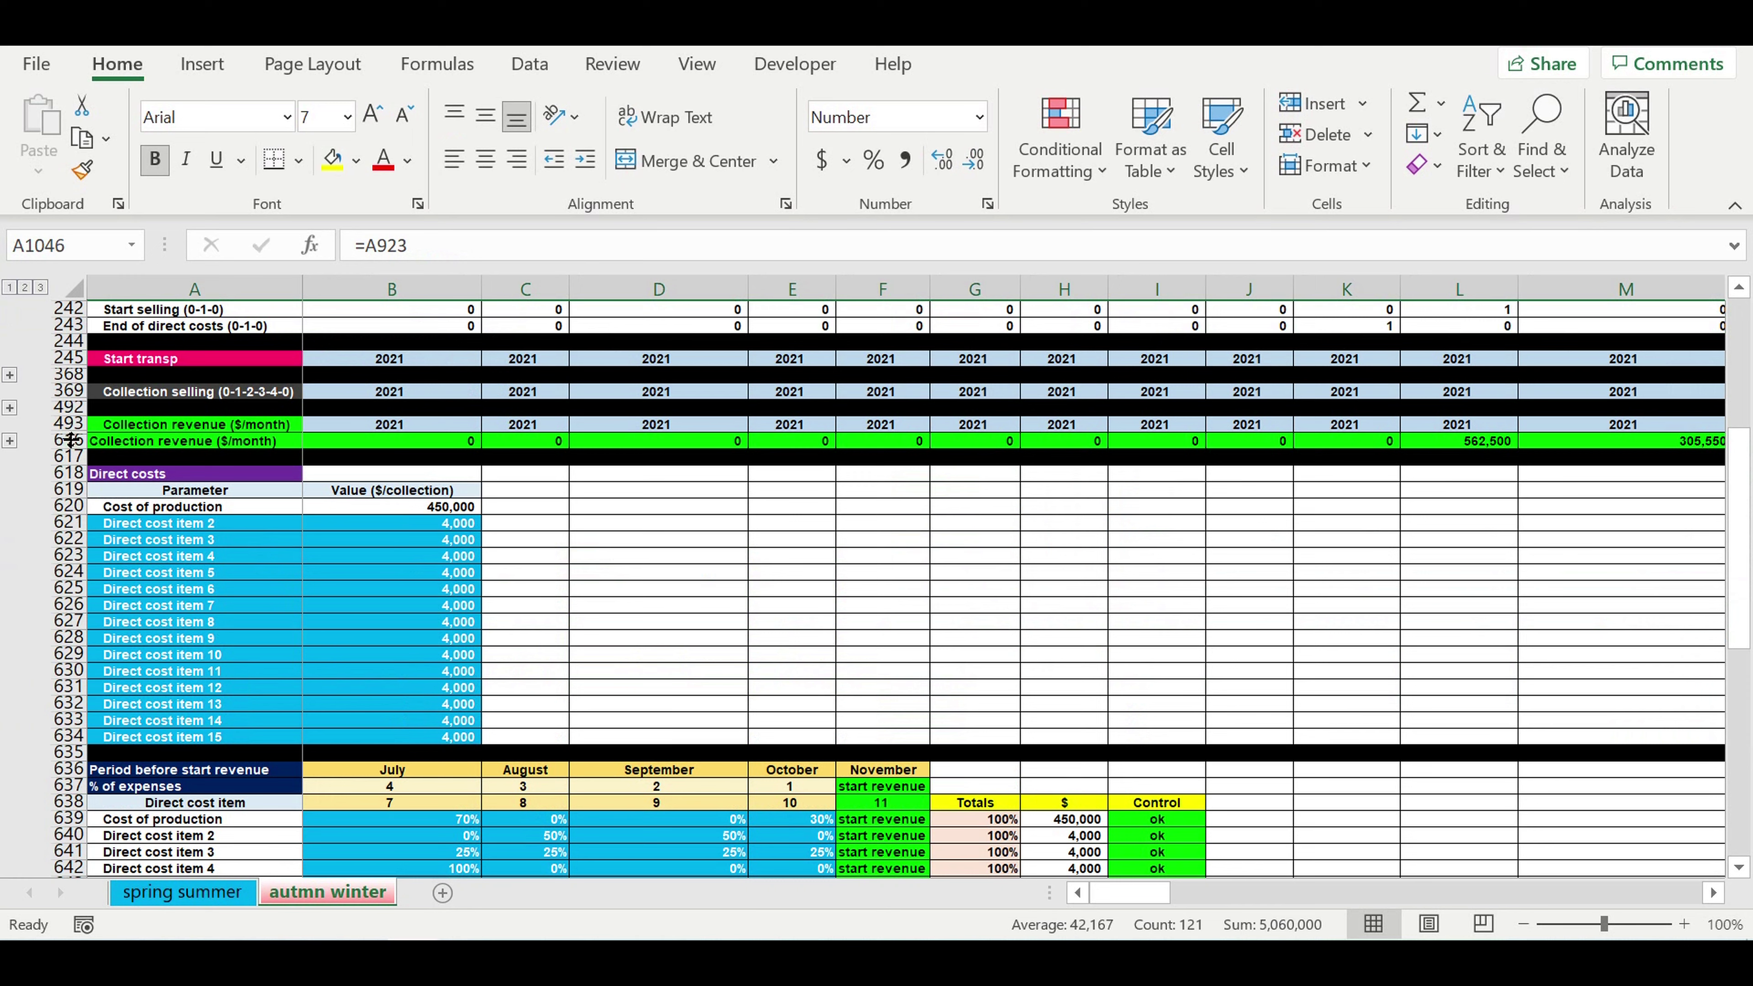
left_click(68, 444)
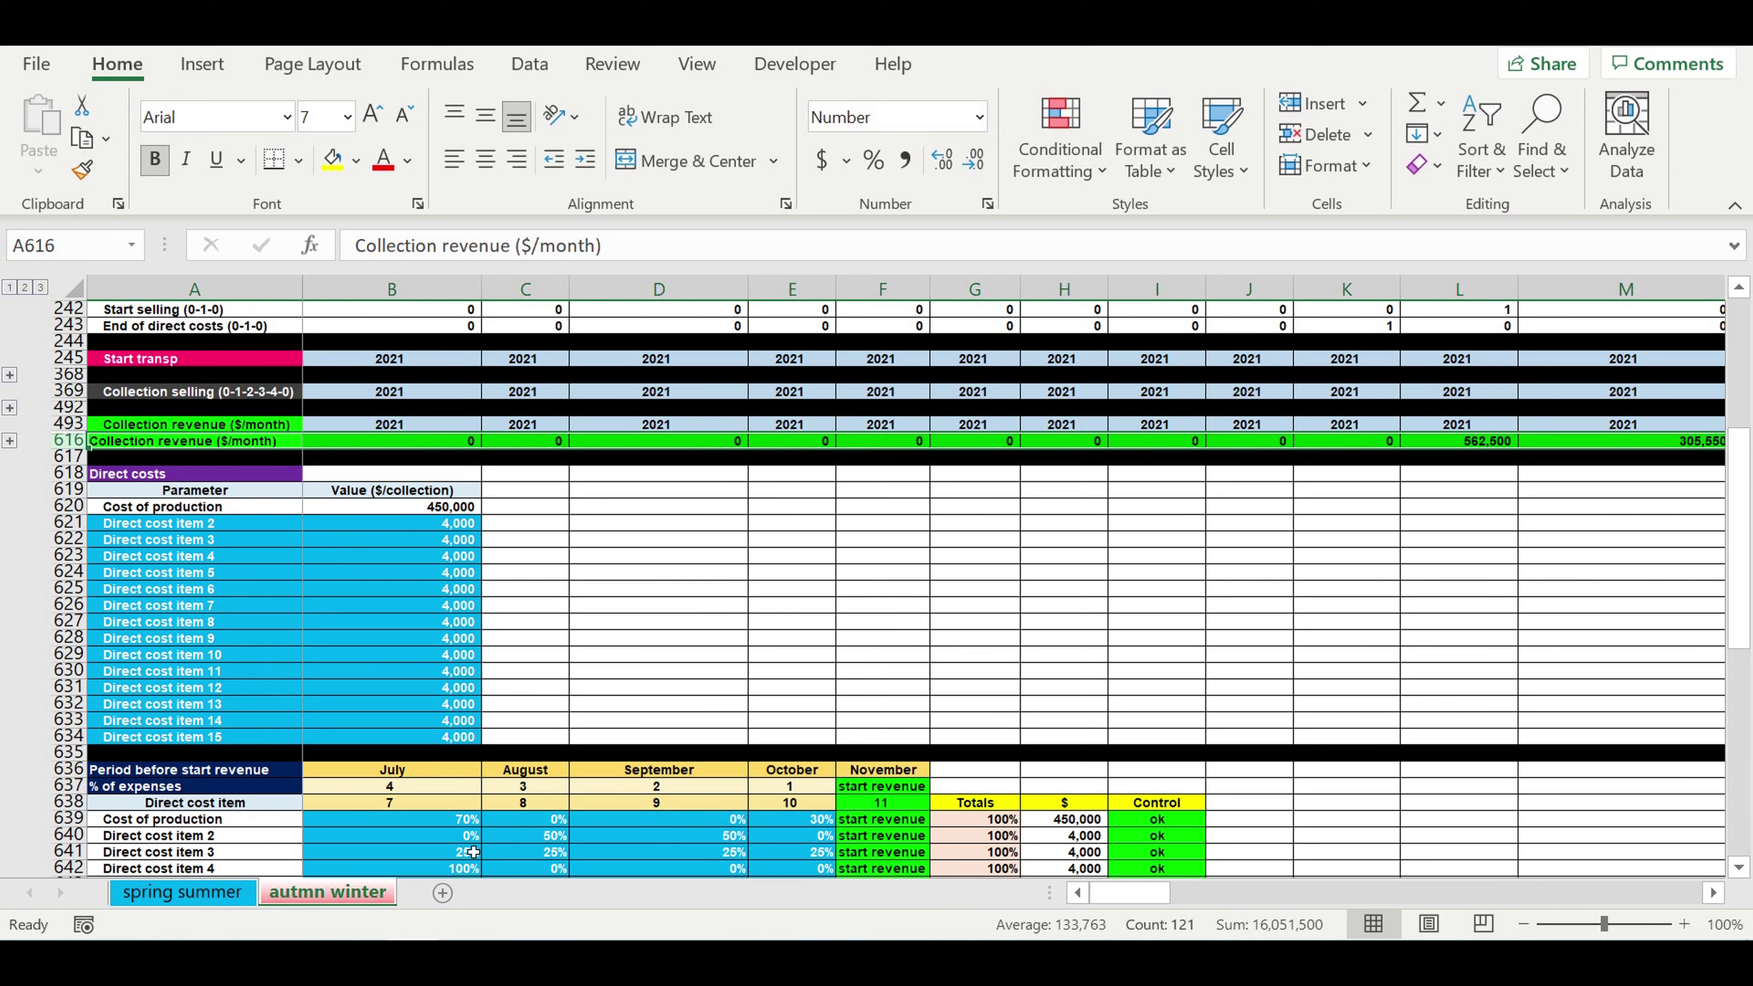
Add a new worksheet after "autmn winter" and name it "DATA CONSOLIDATION"
left_click(441, 893)
double_click(444, 895)
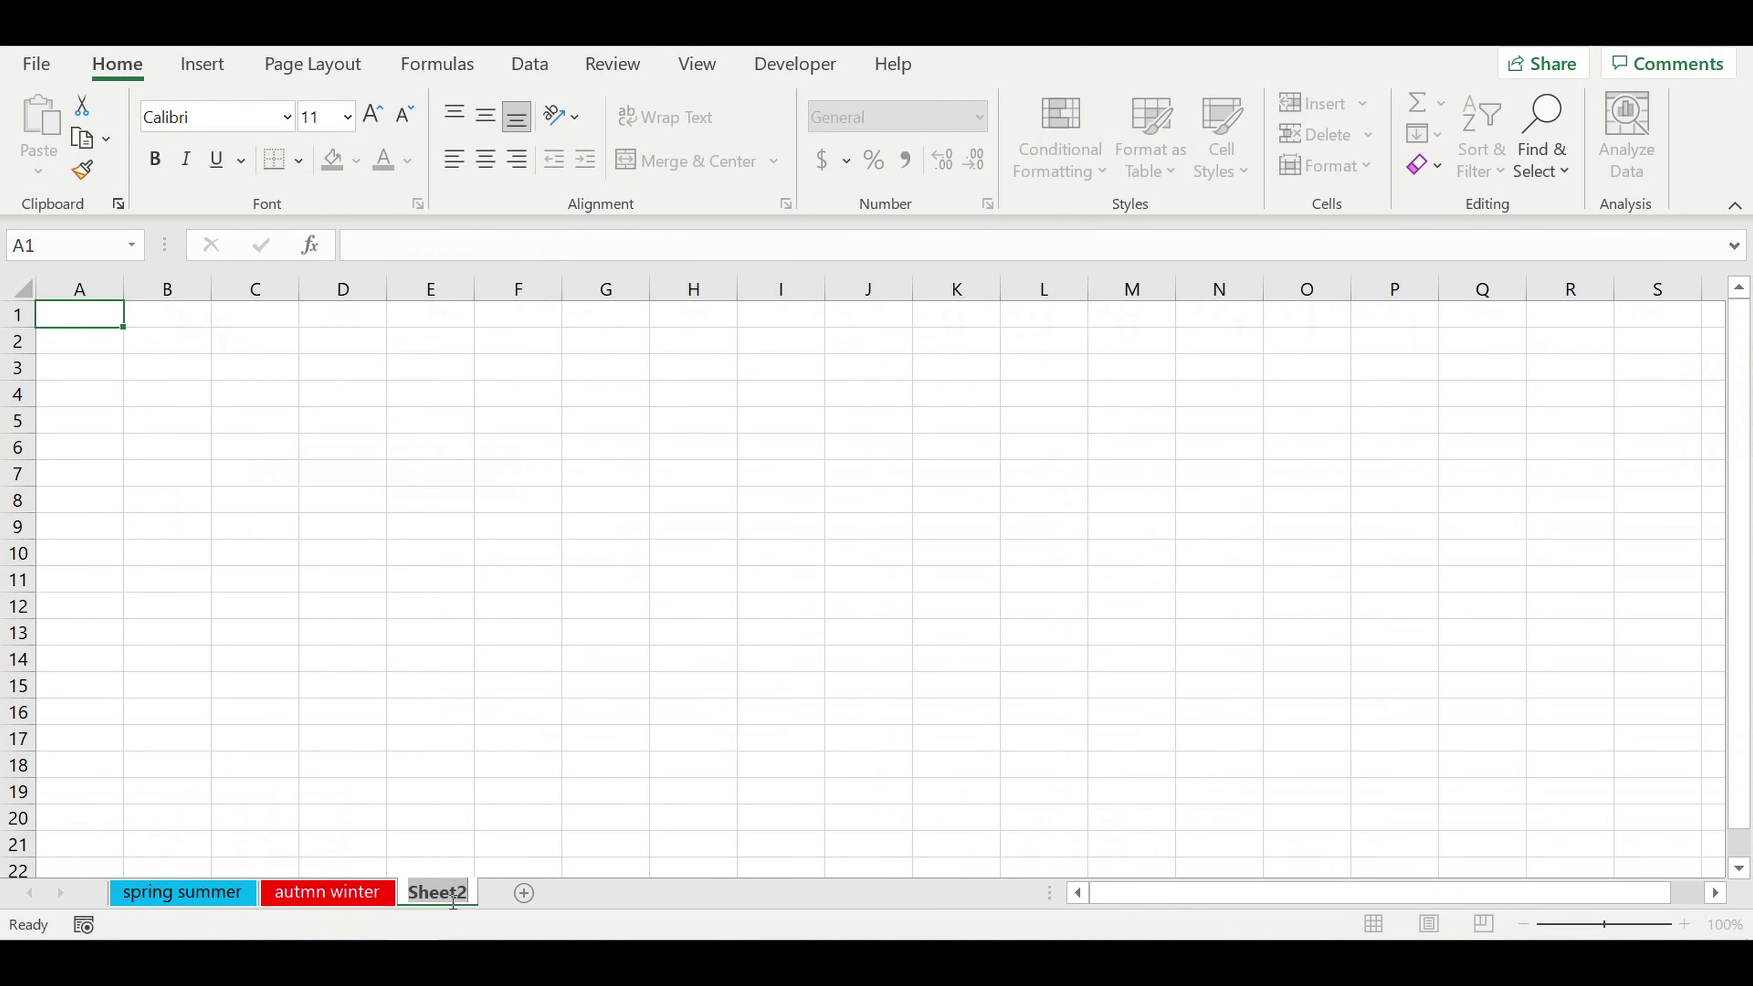
type("DATA")
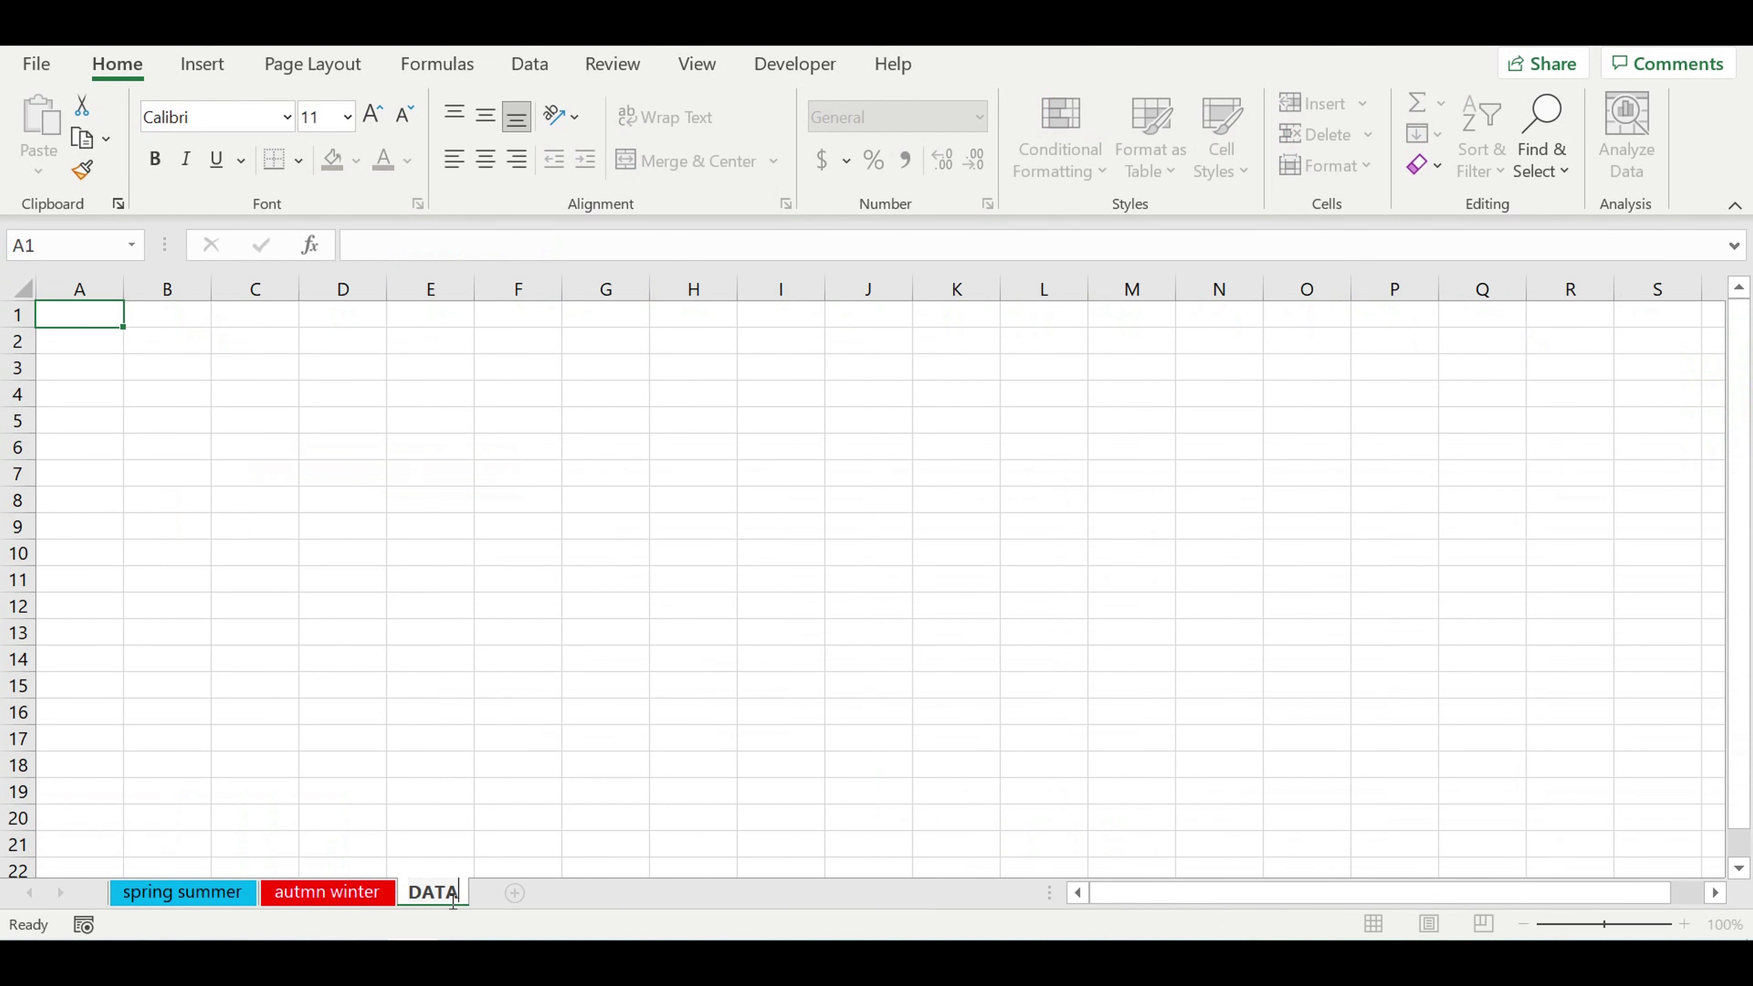
type(" CONSOLIDA")
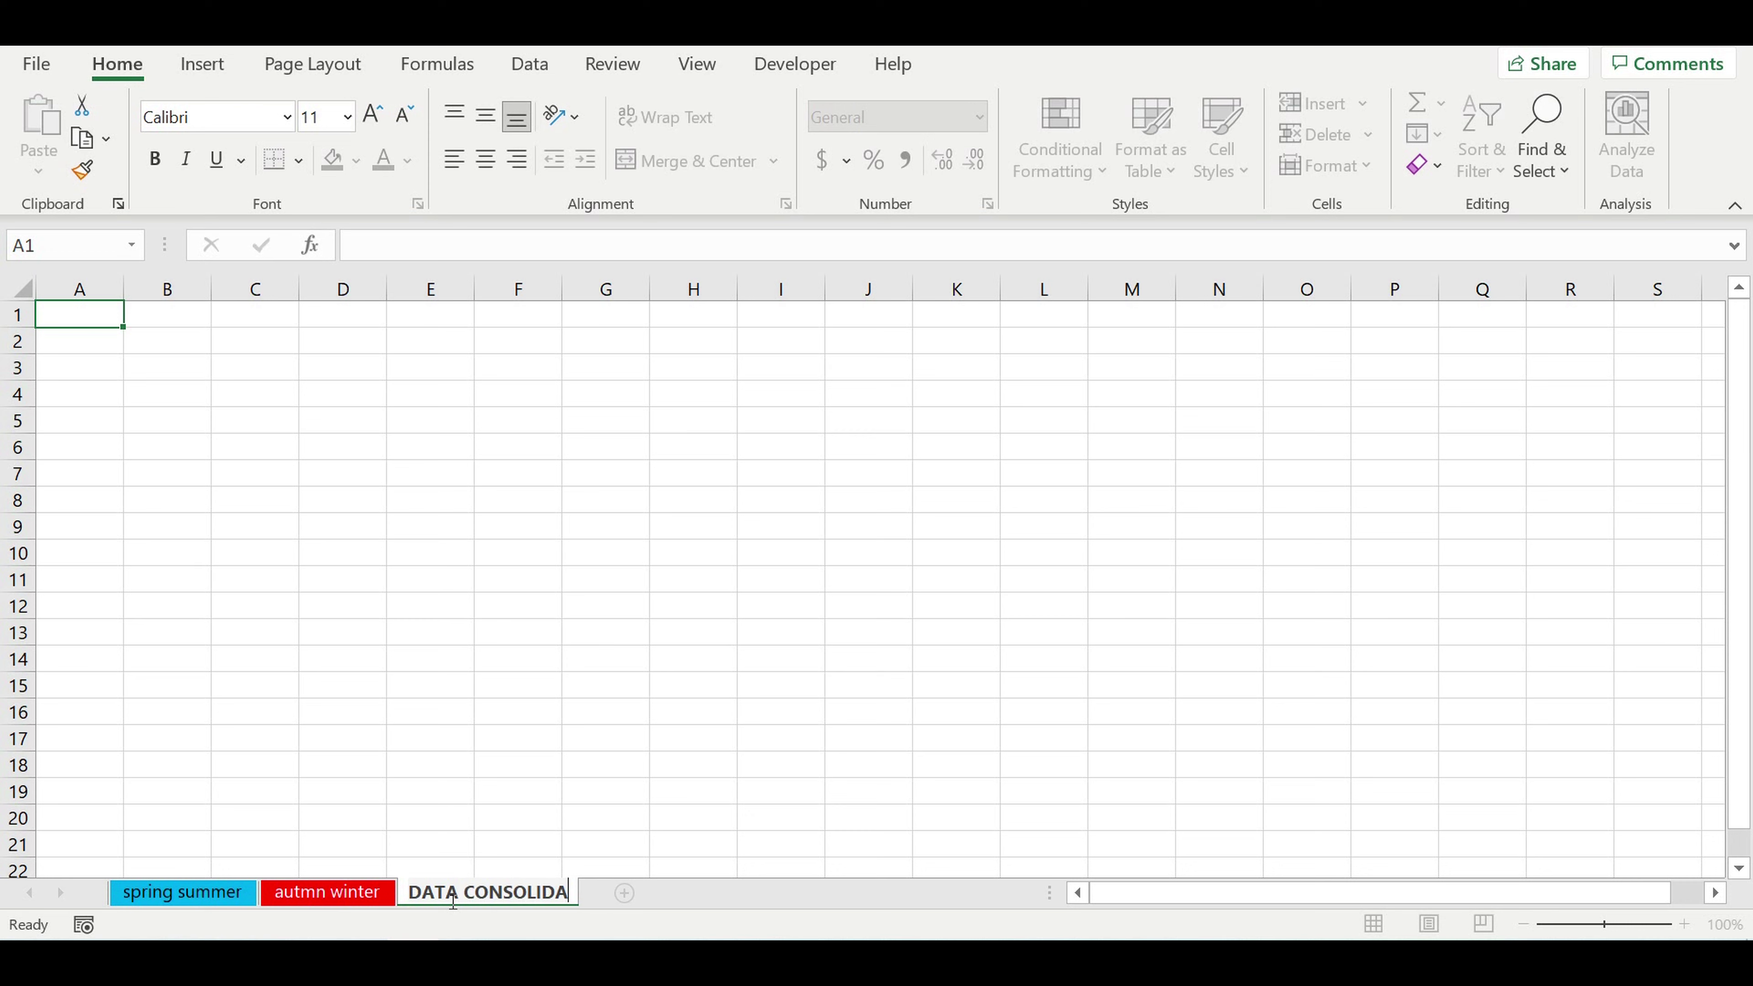
type("TION")
left_click(327, 897)
Set the tab colour of the DATA CONSOLIDATION sheet to the standard light blue
left_click(441, 895)
right_click(481, 897)
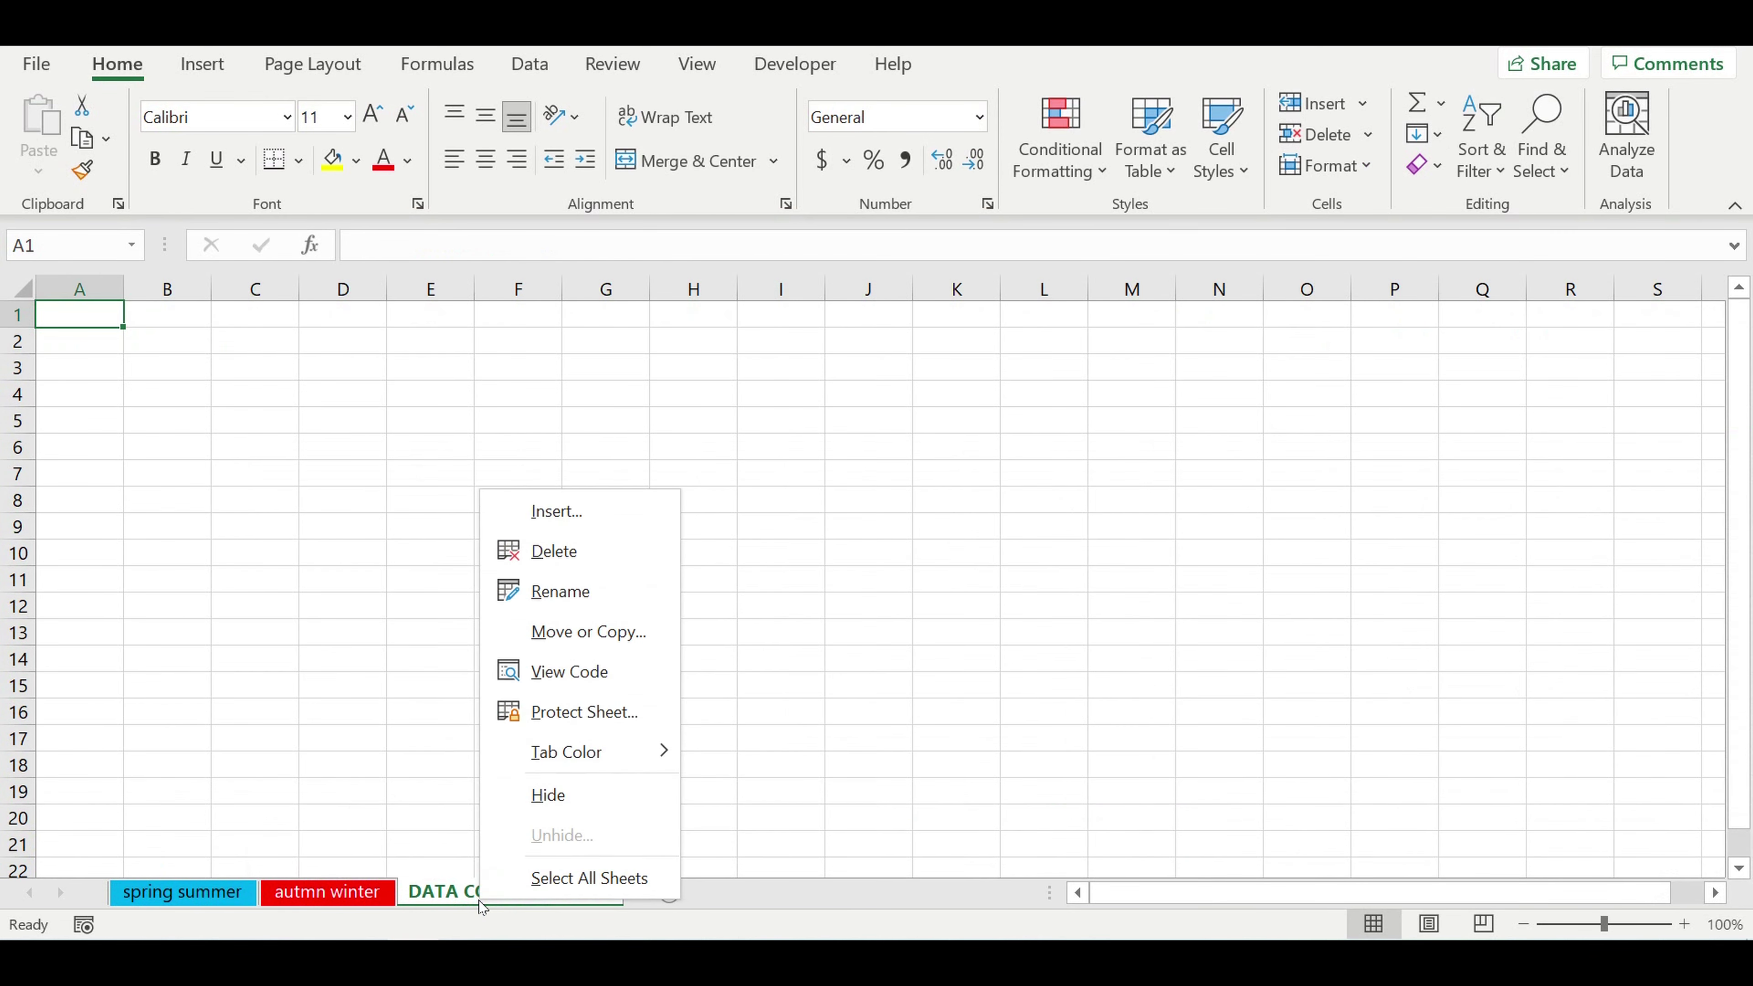
mouse_move(587, 751)
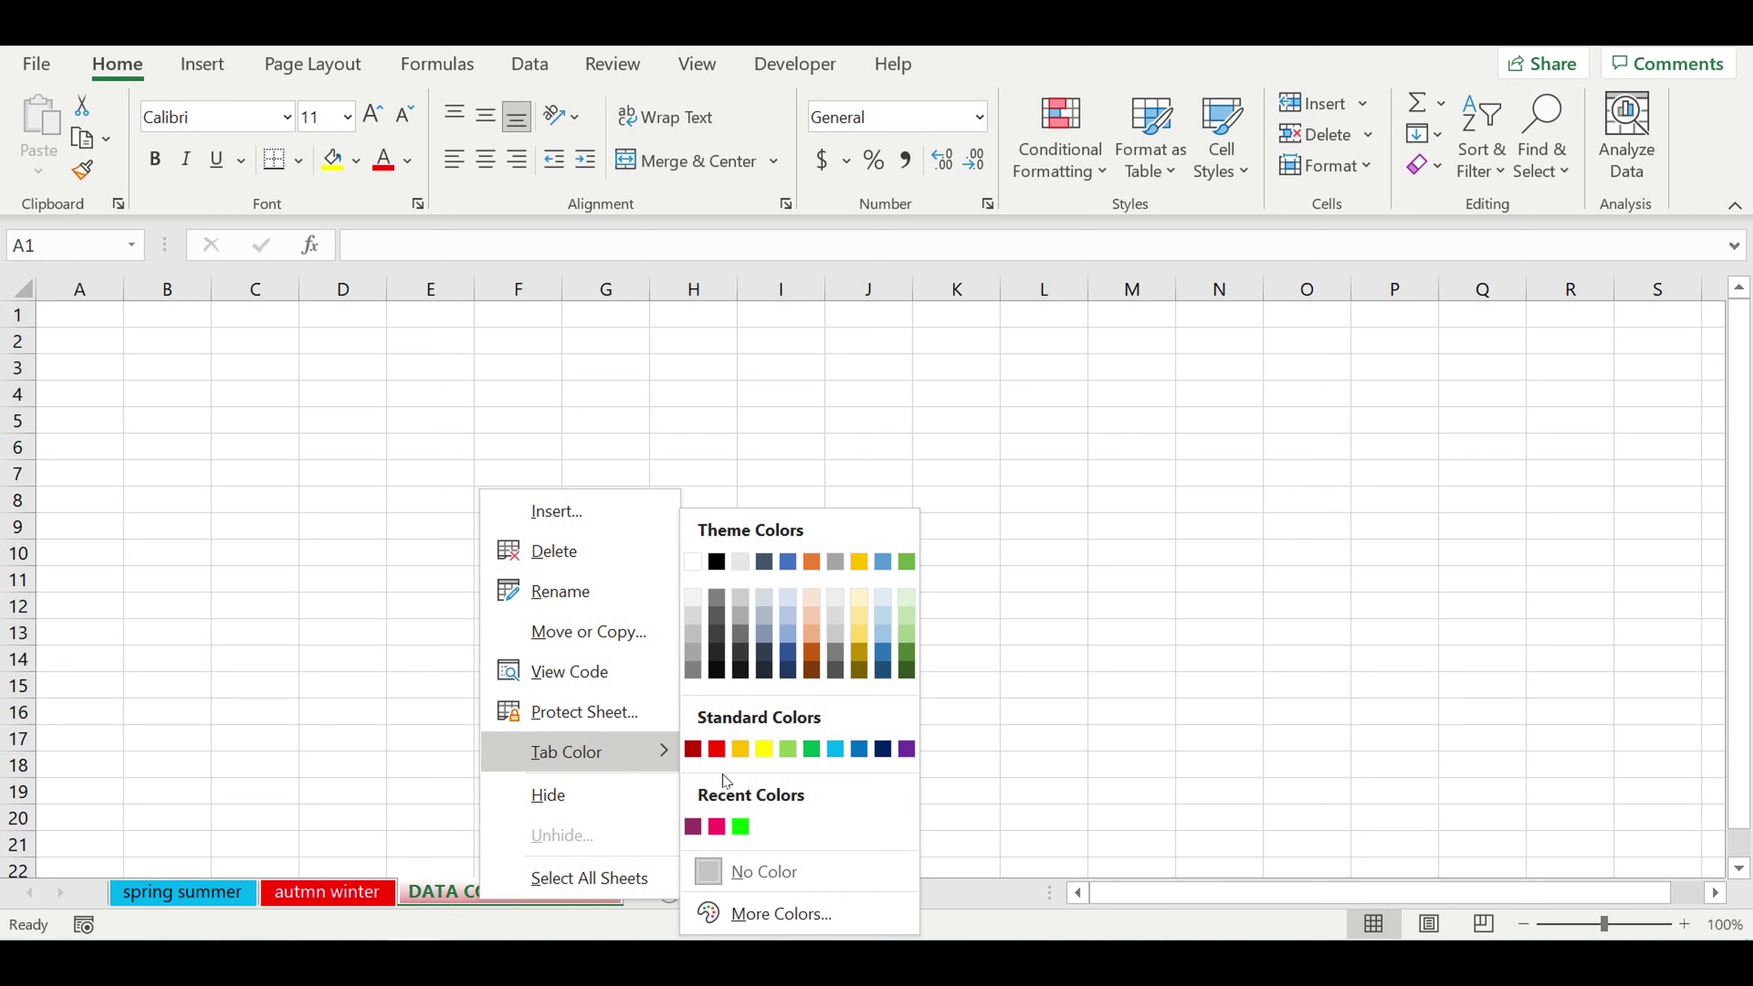
left_click(835, 750)
left_click(536, 696)
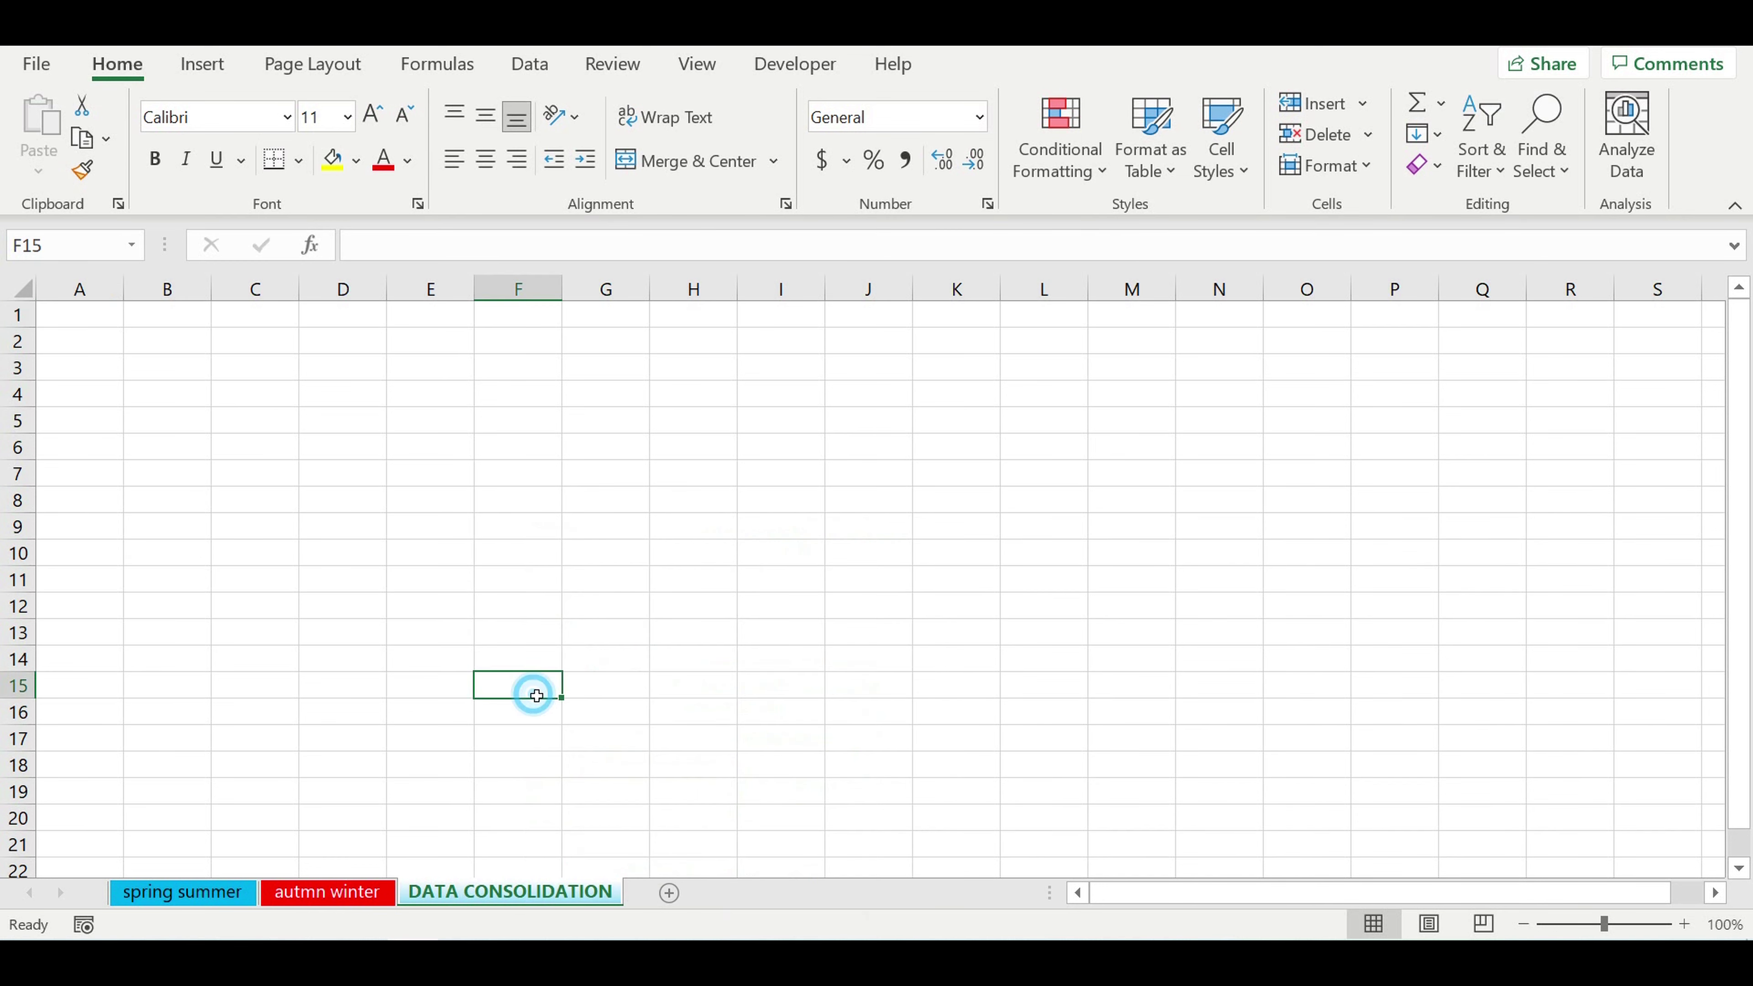
Apply all borders and bold formatting to every cell of the DATA CONSOLIDATION sheet
left_click(23, 289)
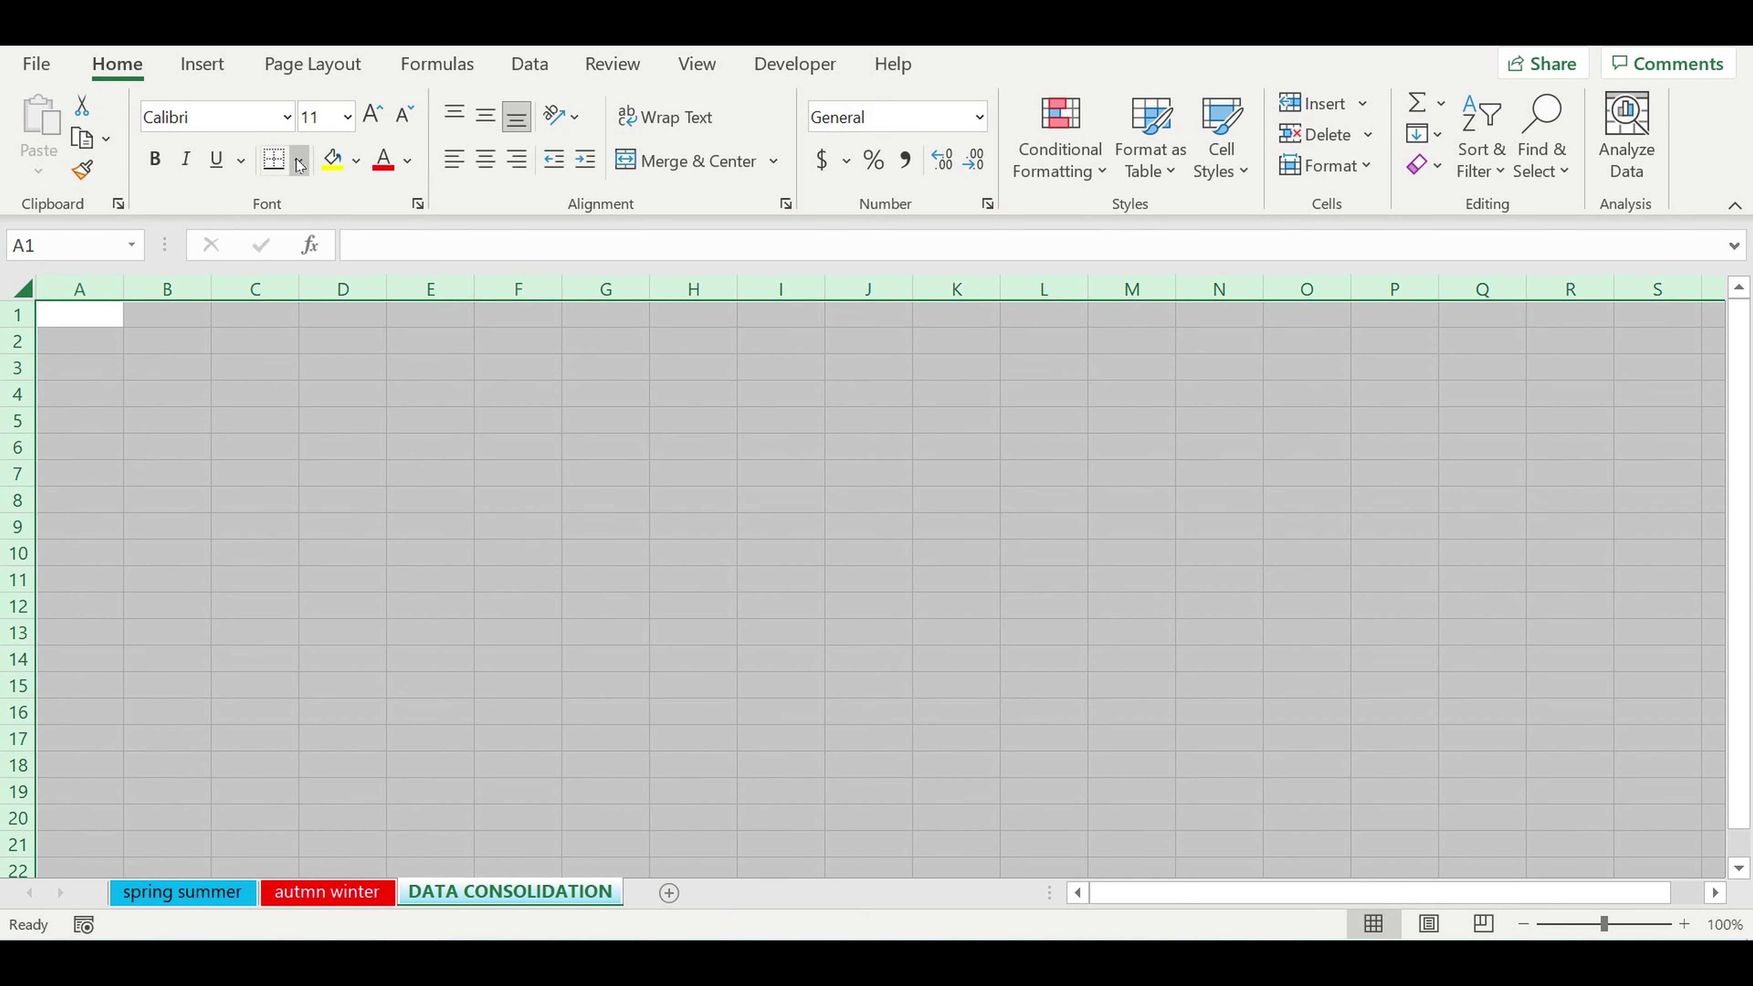
left_click(299, 166)
left_click(315, 445)
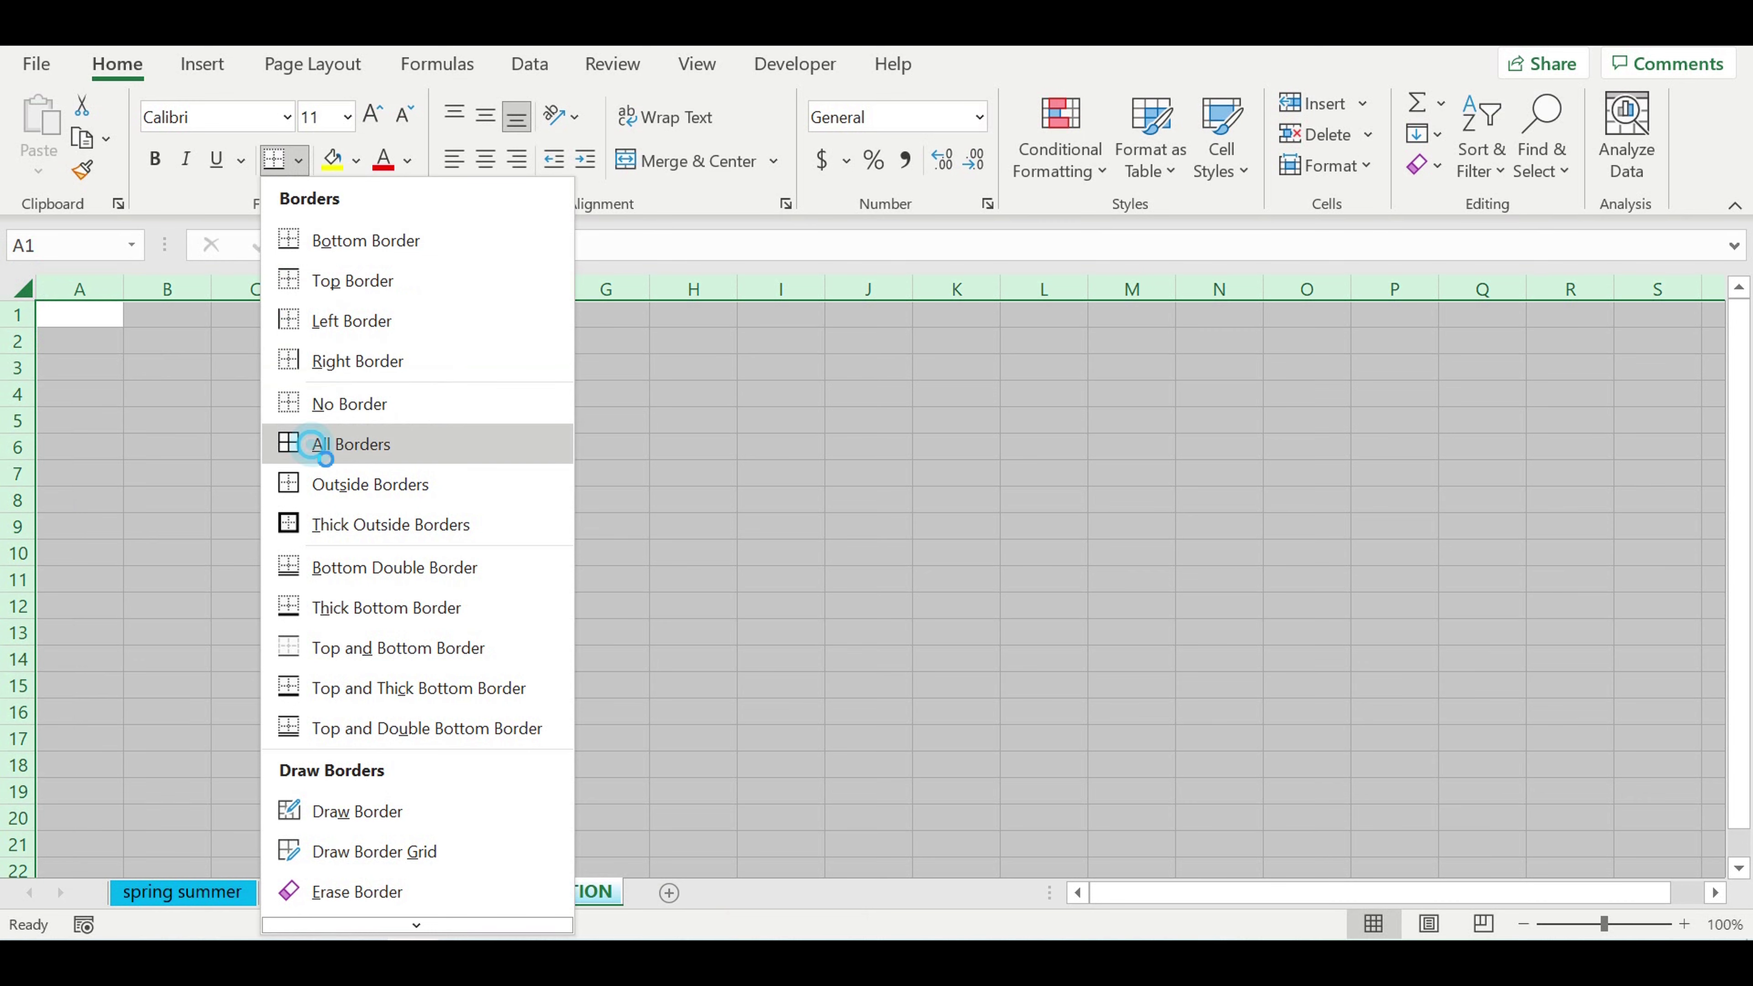
left_click(156, 160)
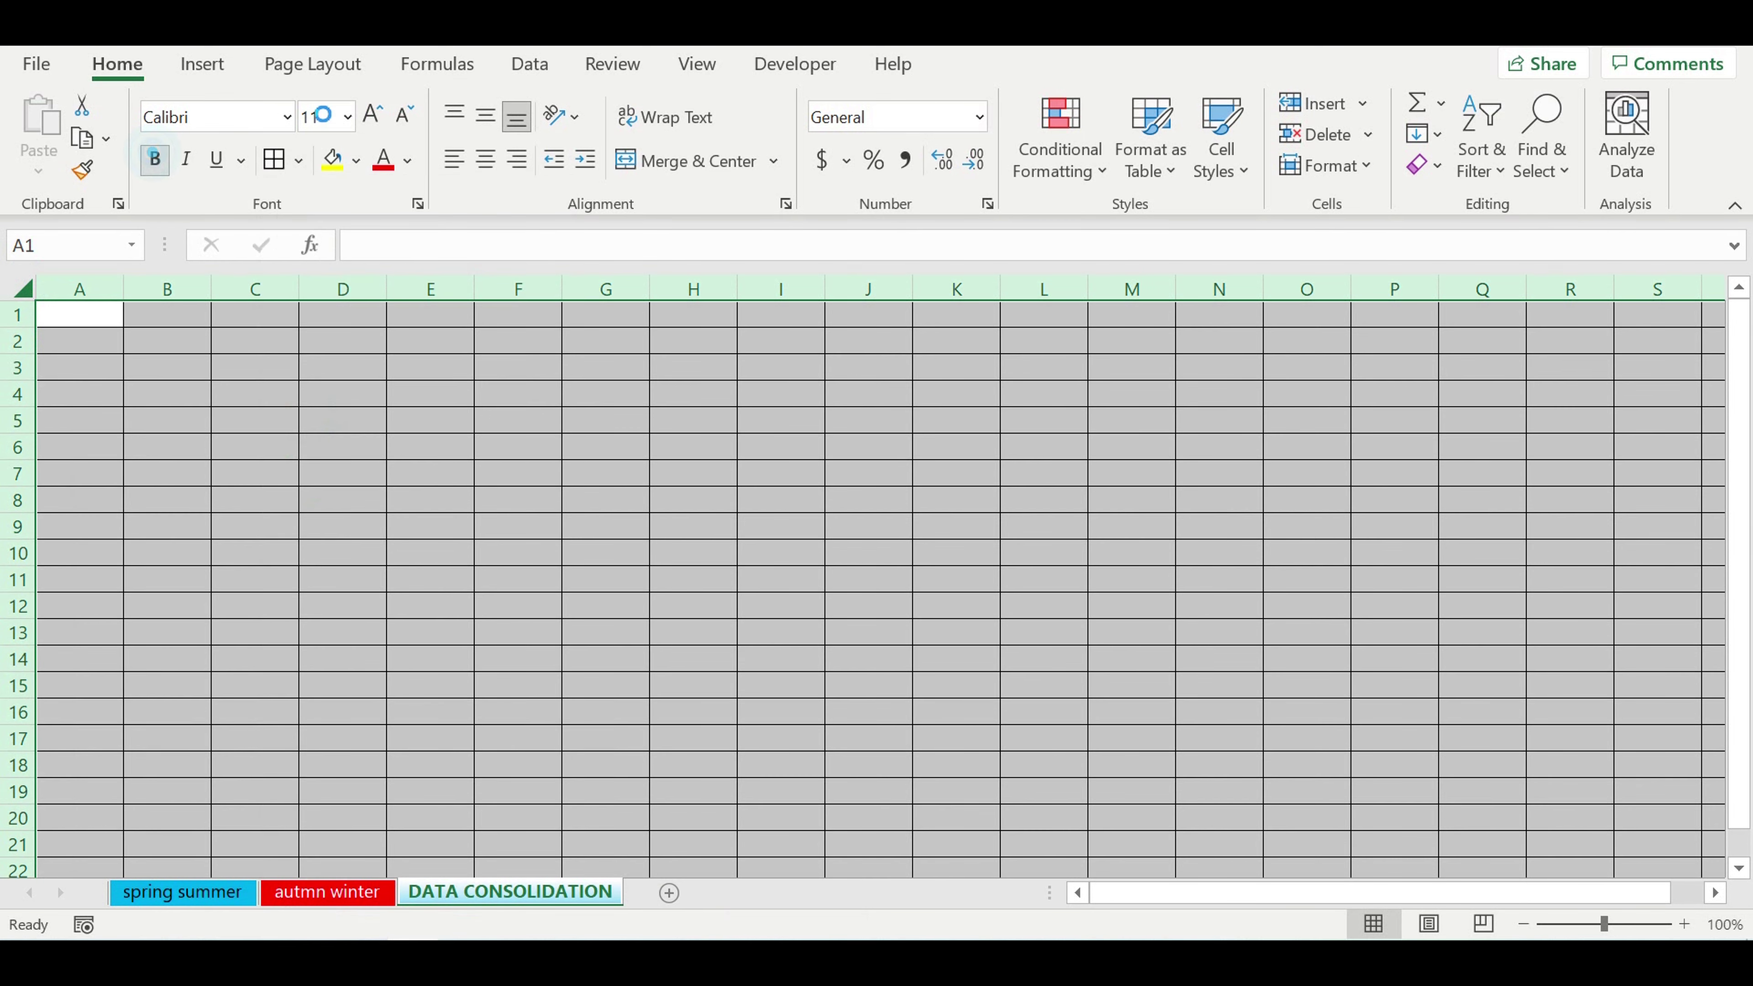
Set the font of the whole DATA CONSOLIDATION sheet to Arial, size 7
left_click(337, 131)
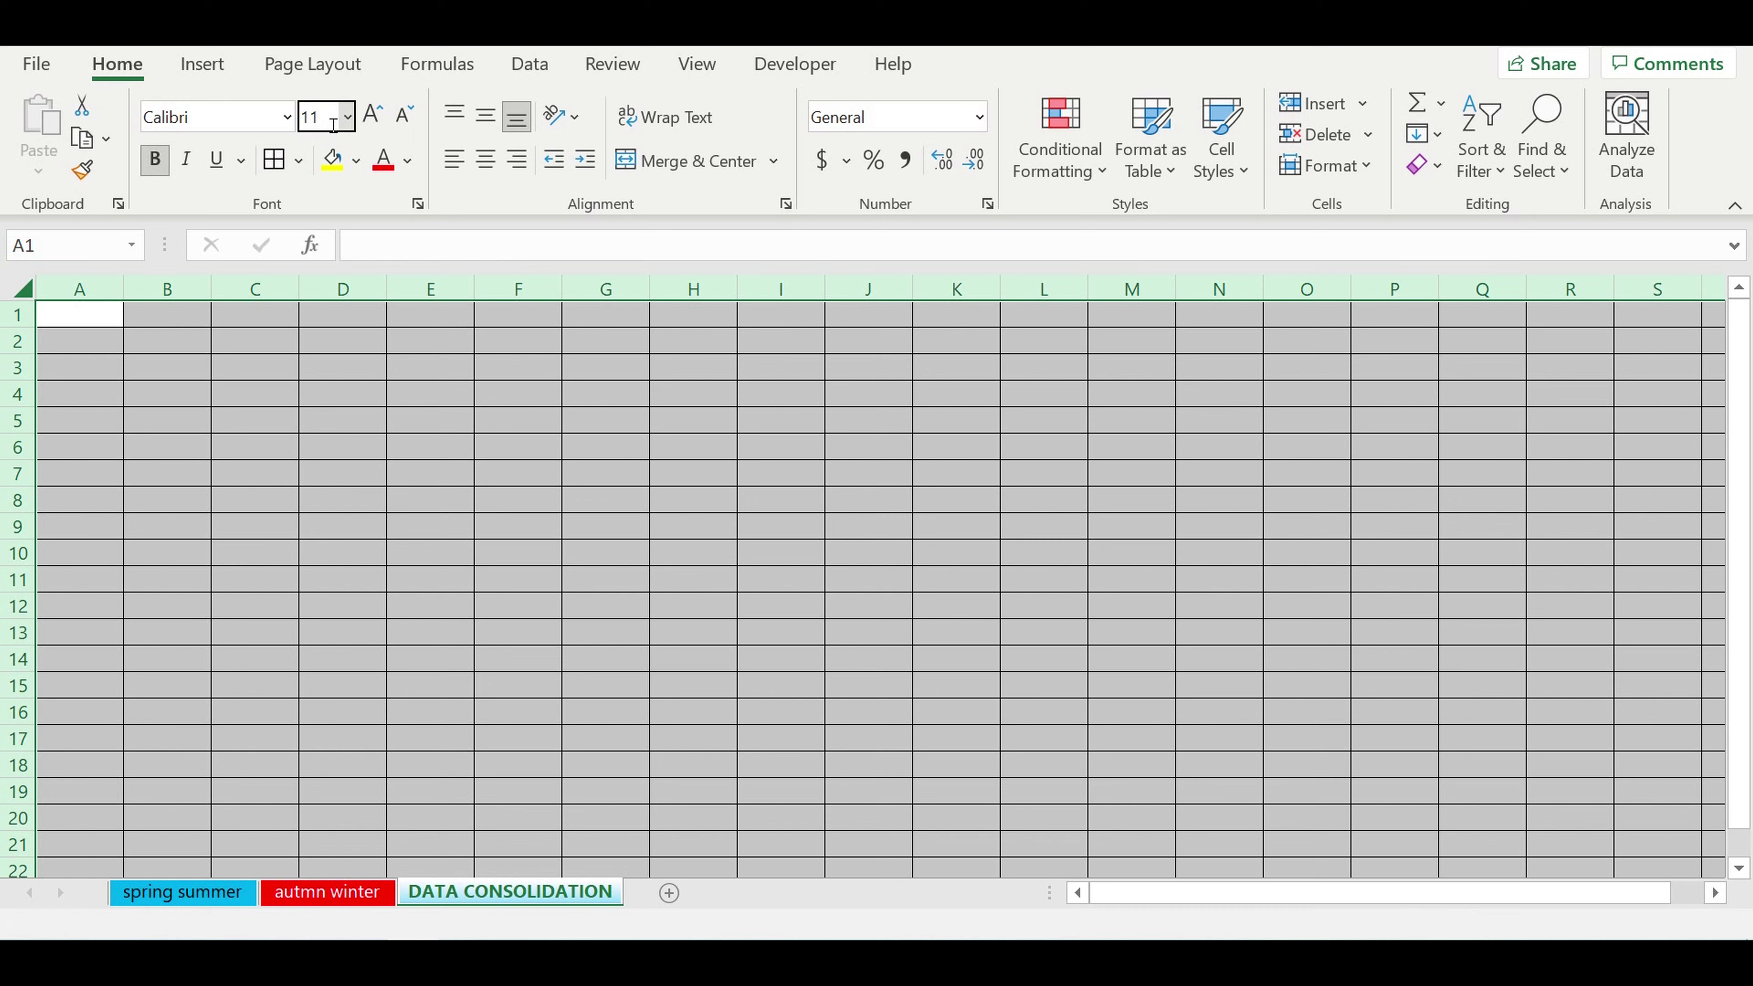
type("7")
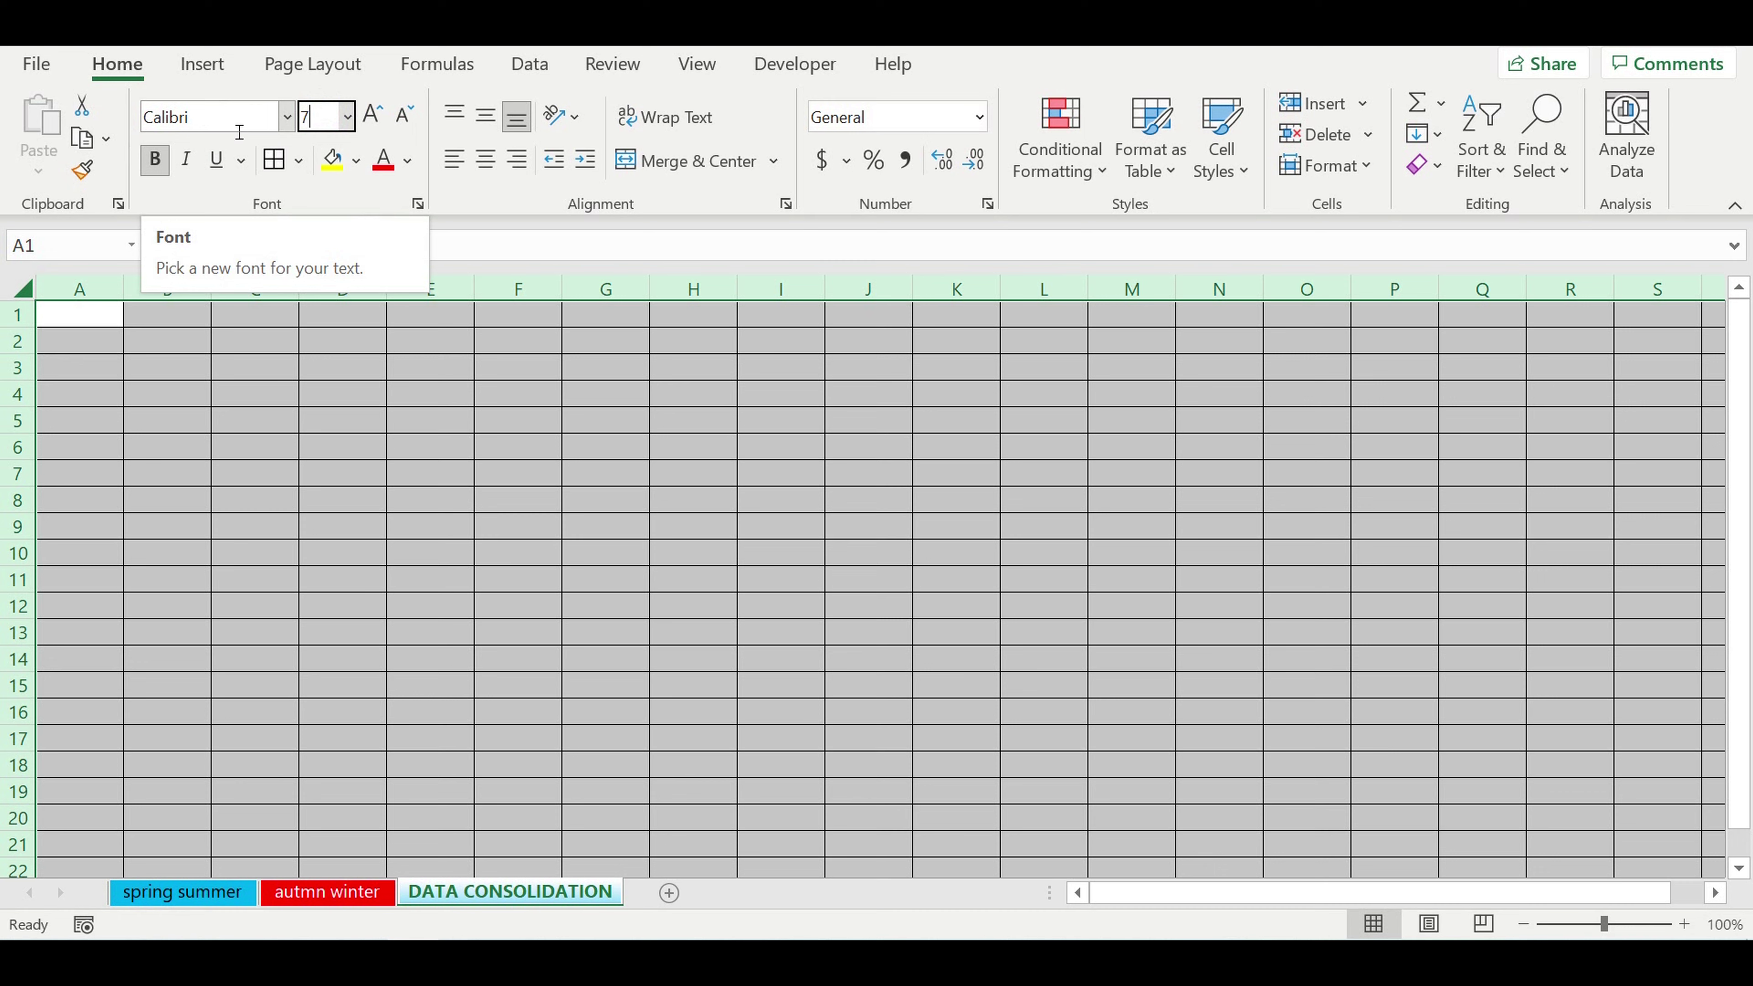
left_click(243, 115)
type("Arial")
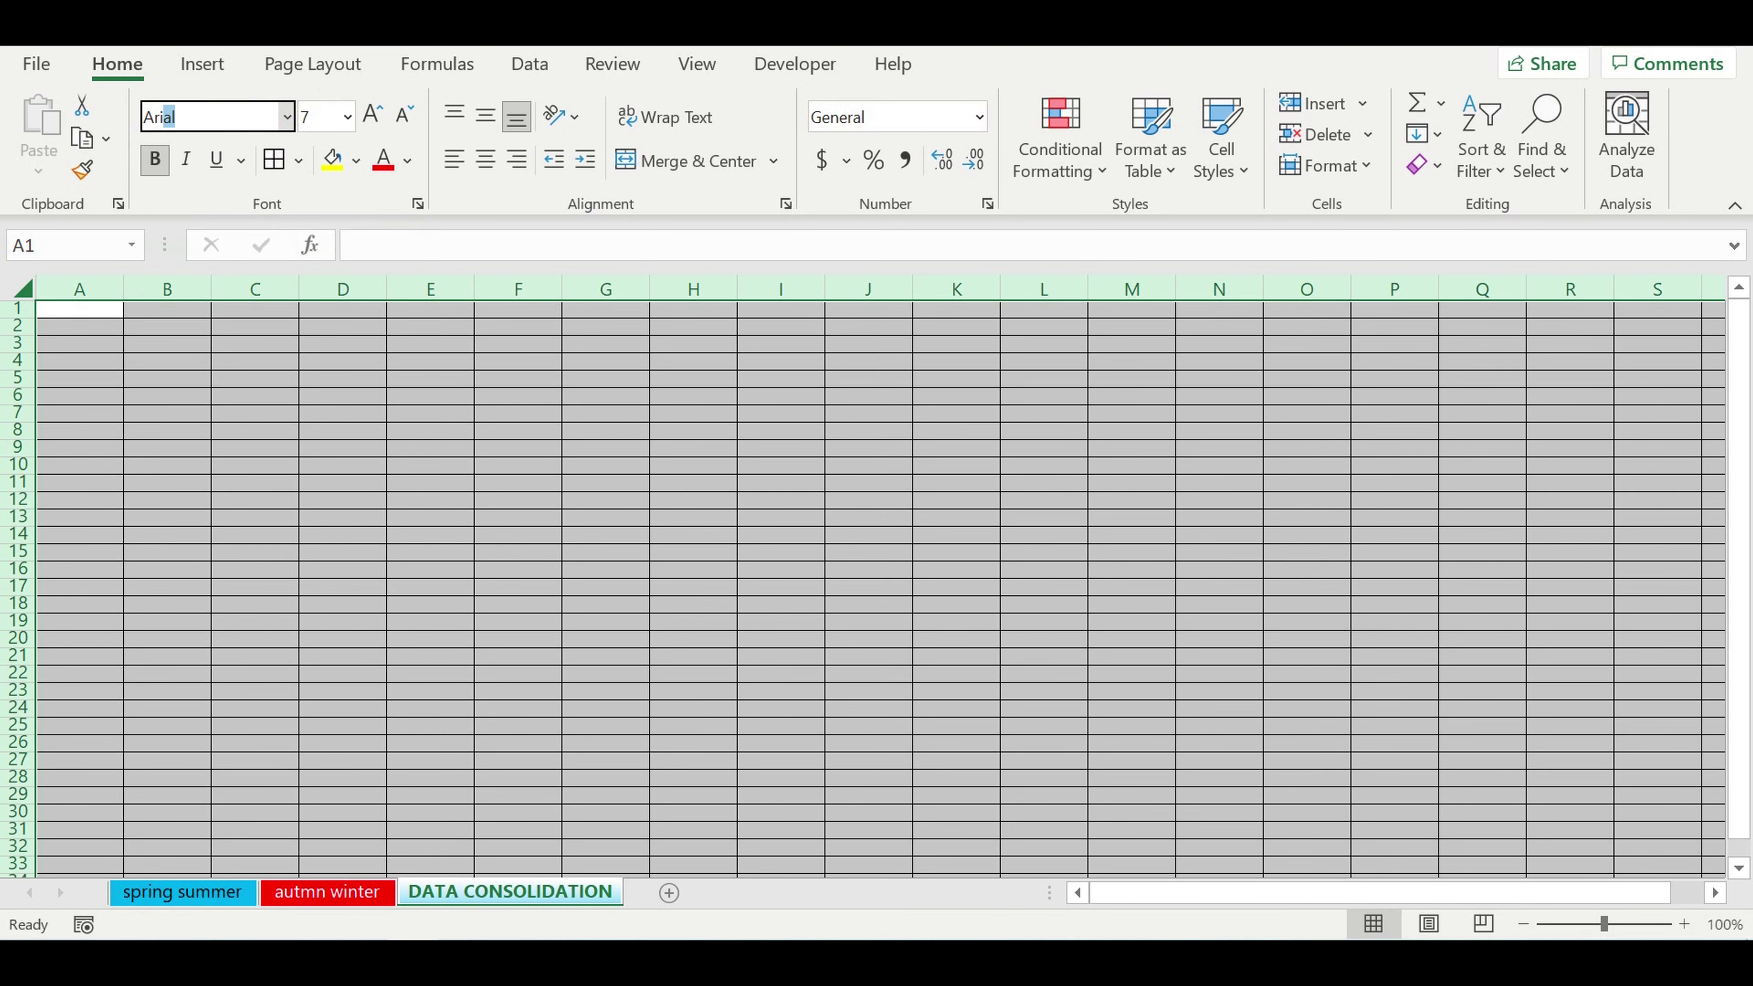
key("Return")
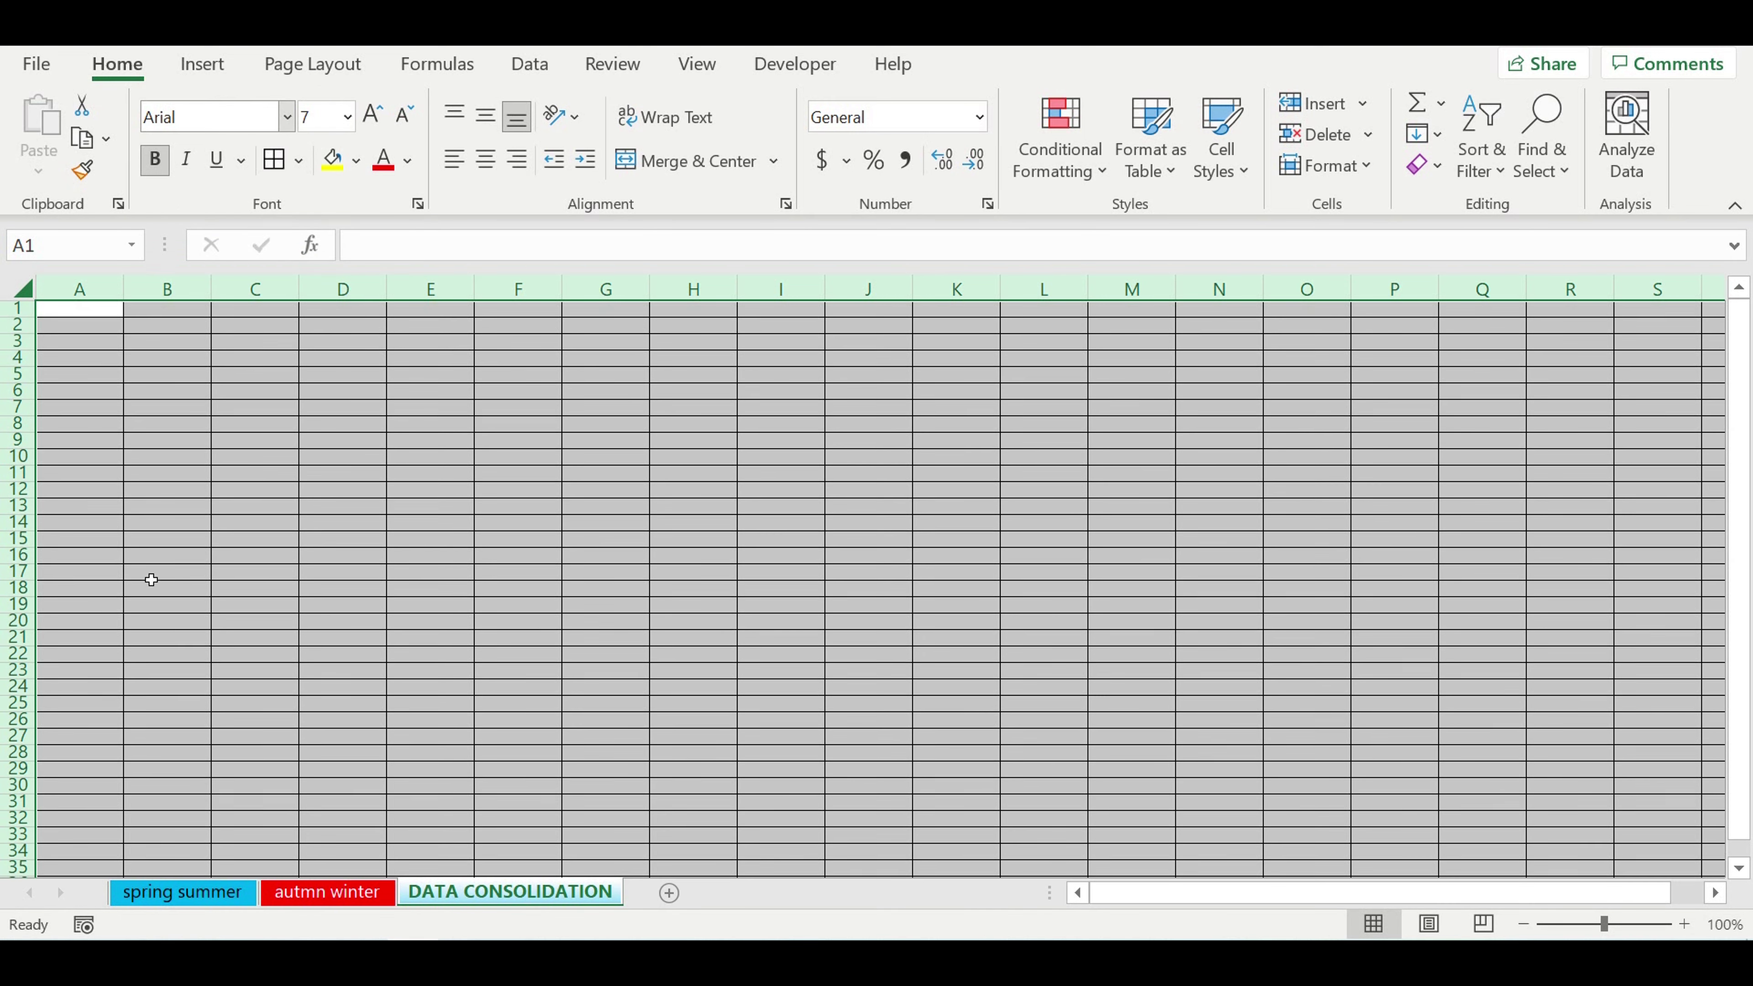
left_click(185, 606)
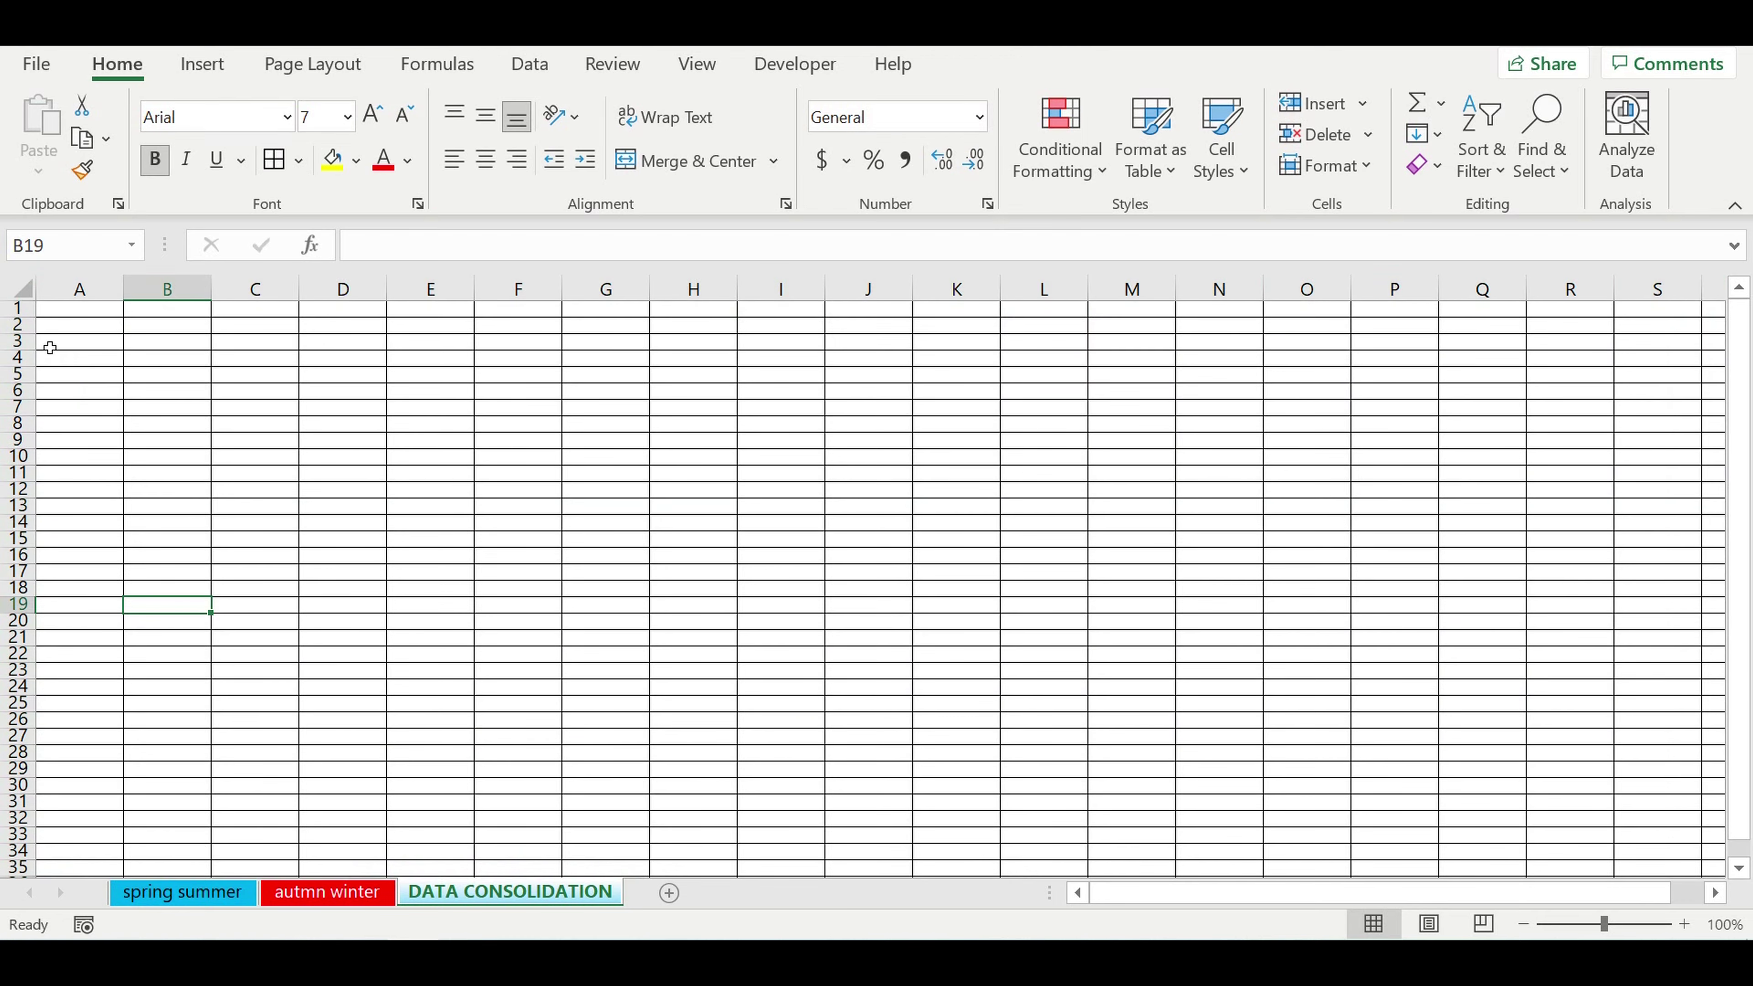
Format all cells as Number with 0 decimal places, the 1000 separator and negatives in red parentheses
left_click(23, 290)
right_click(146, 373)
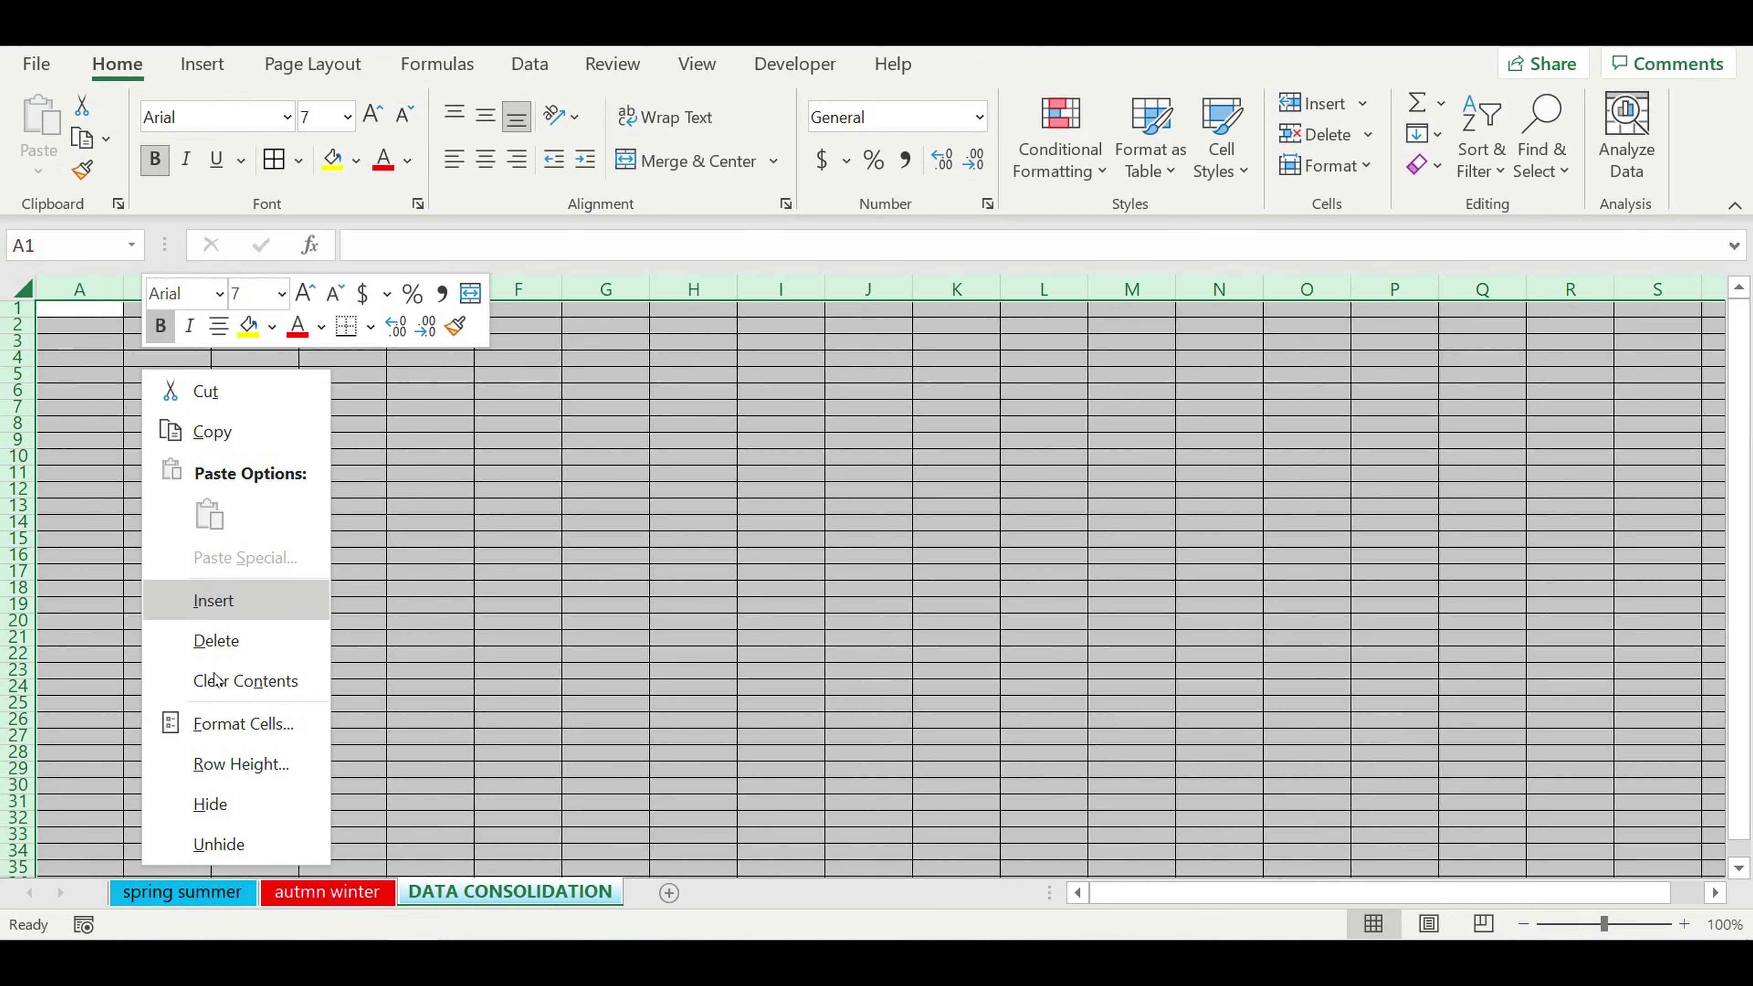
left_click(235, 730)
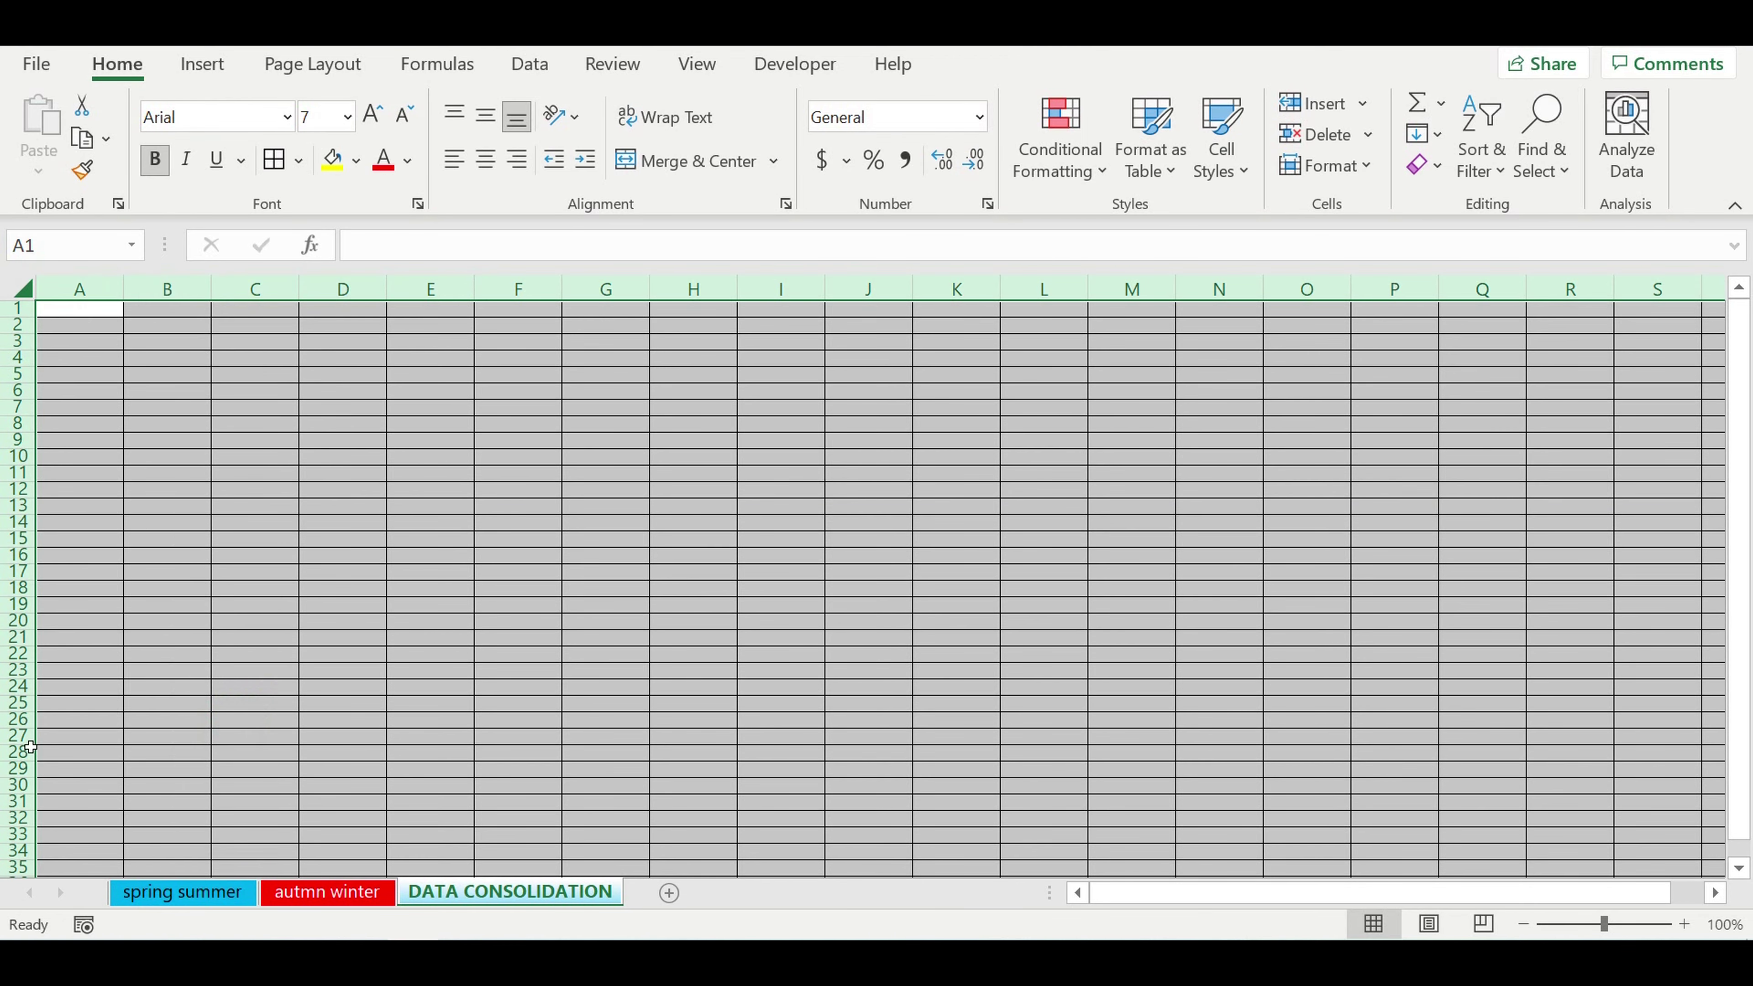
left_click(71, 378)
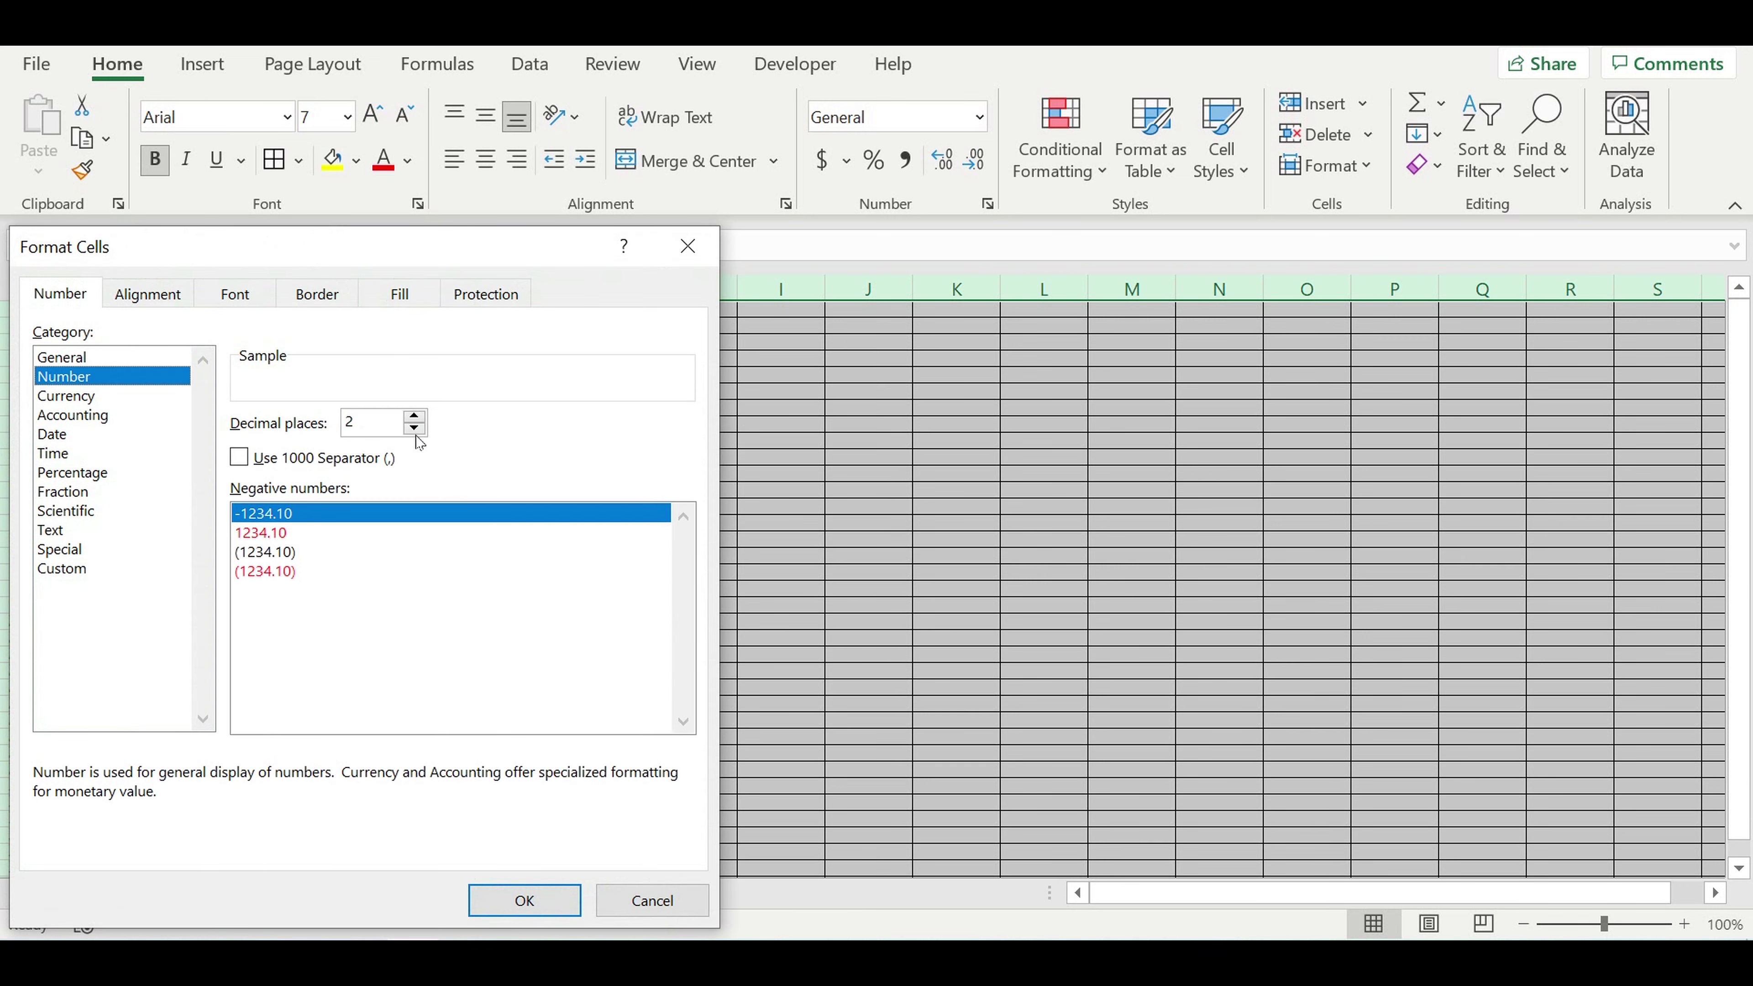
left_click(415, 428)
left_click(415, 428)
left_click(261, 458)
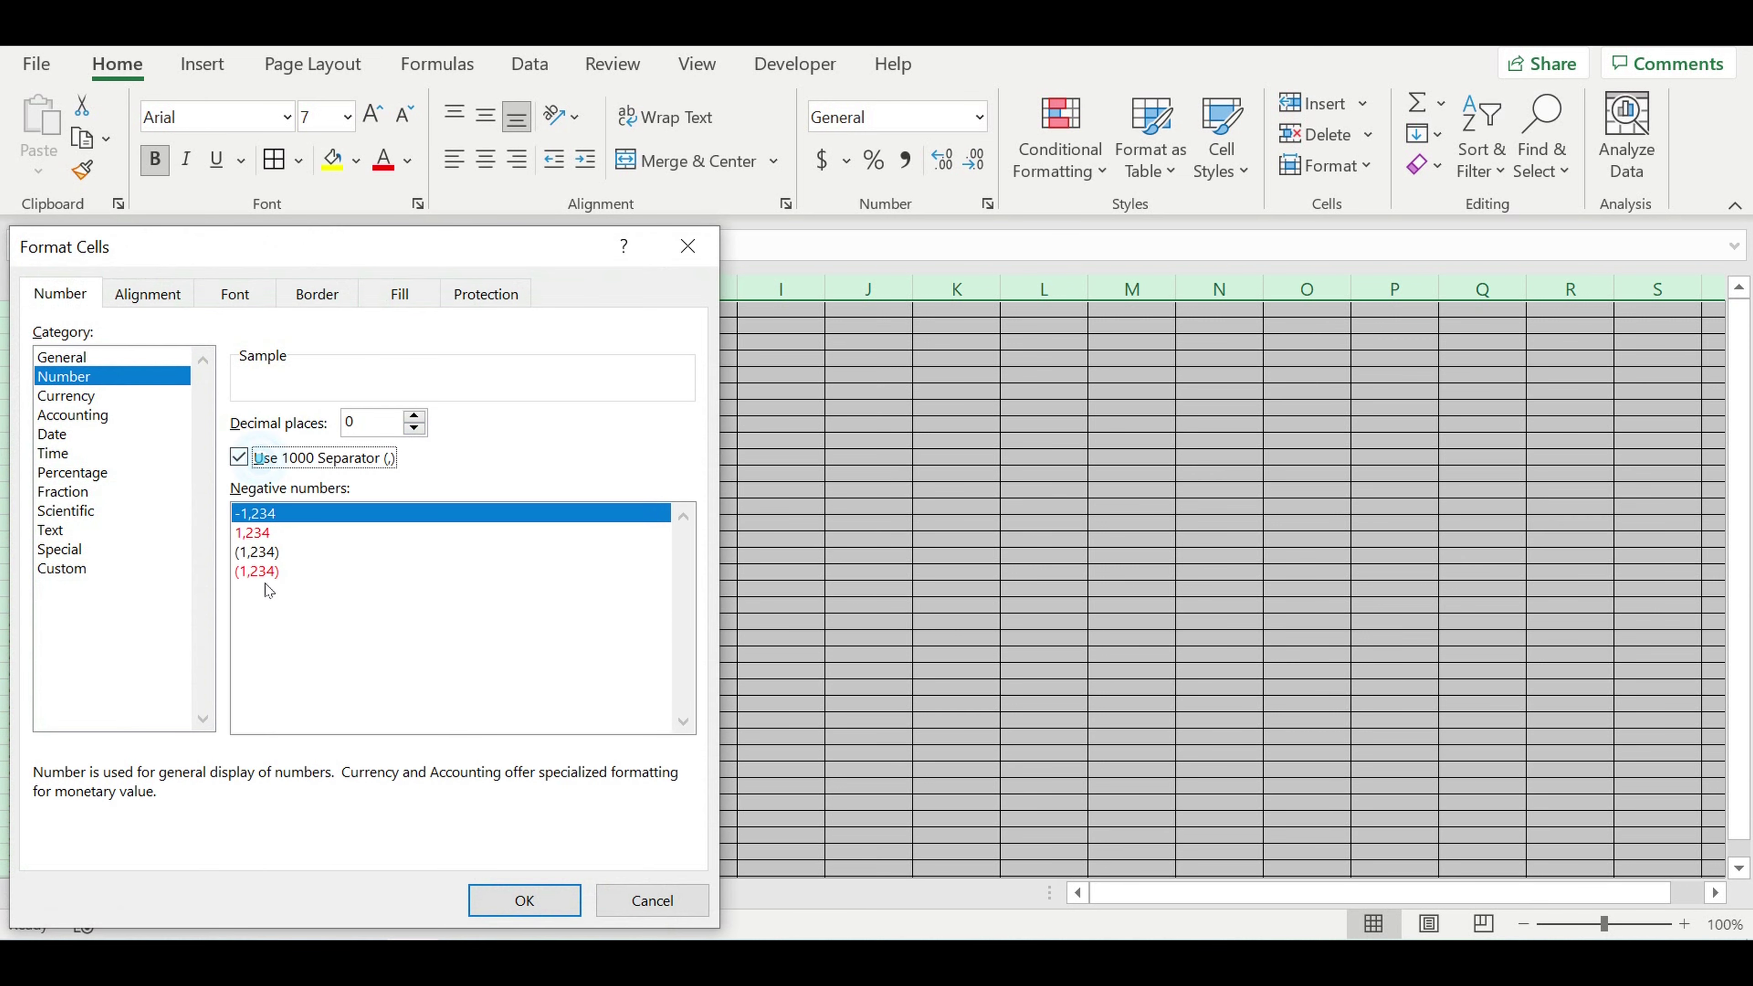
left_click(255, 583)
left_click(524, 900)
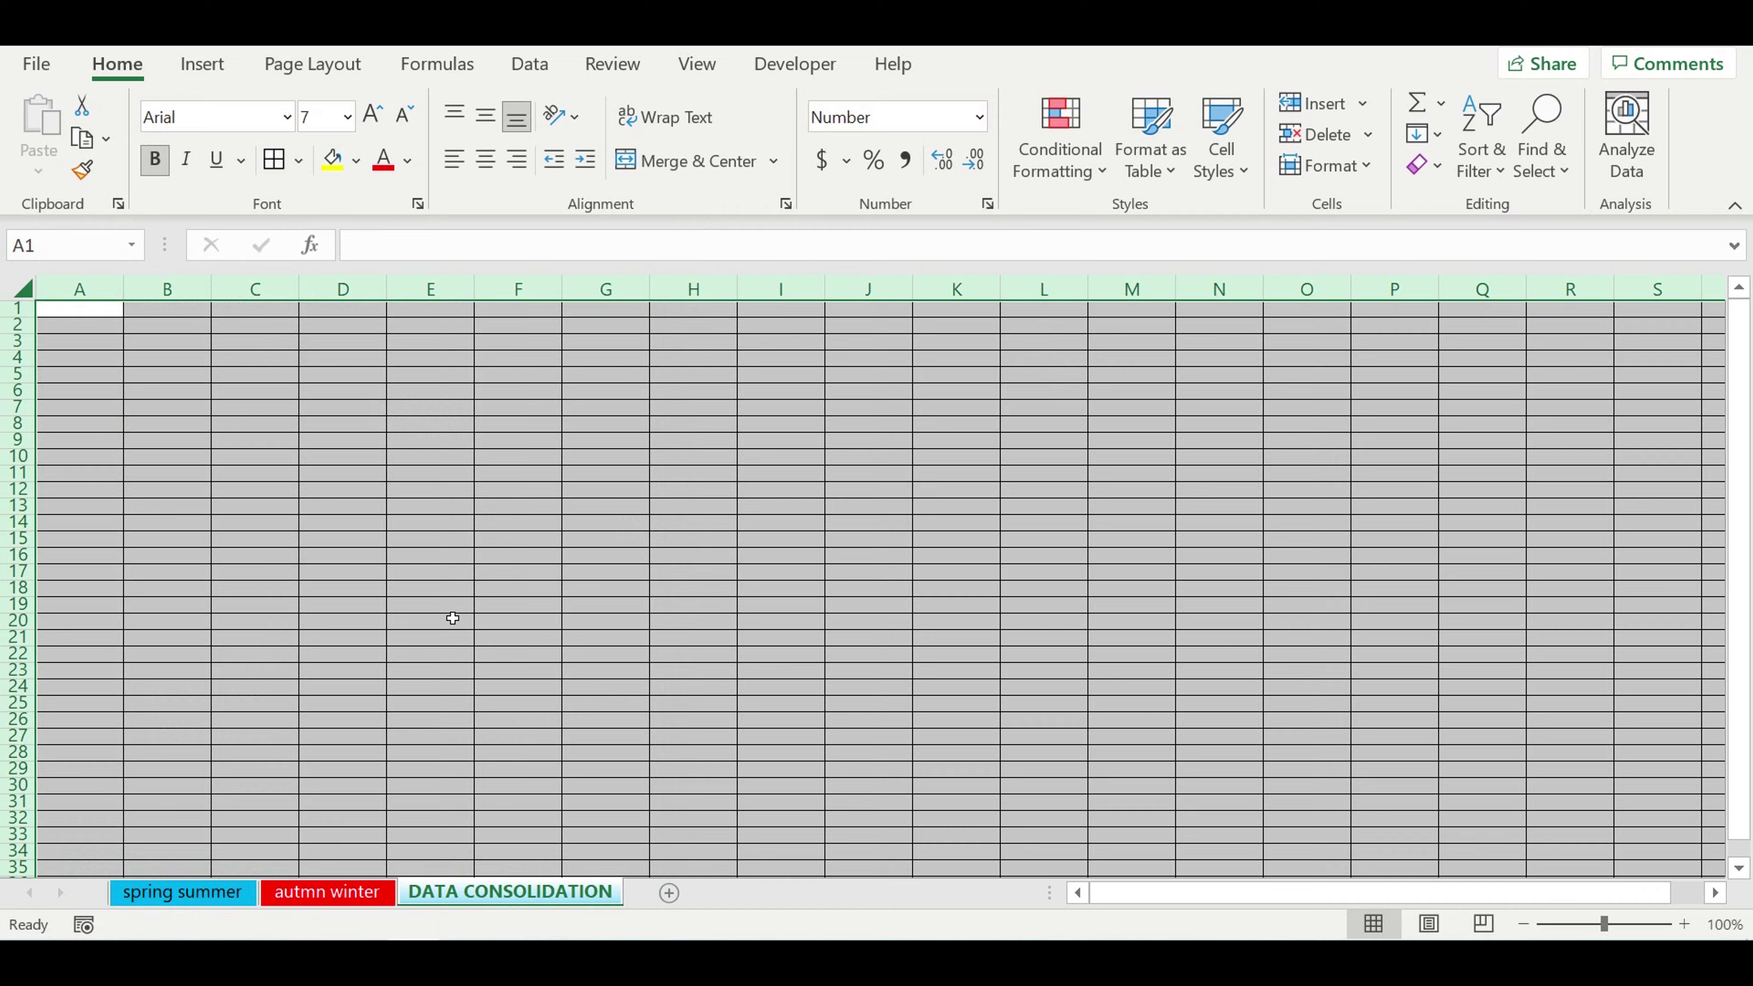
left_click(446, 612)
Freeze the first column of the DATA CONSOLIDATION sheet and widen column A
left_click(79, 289)
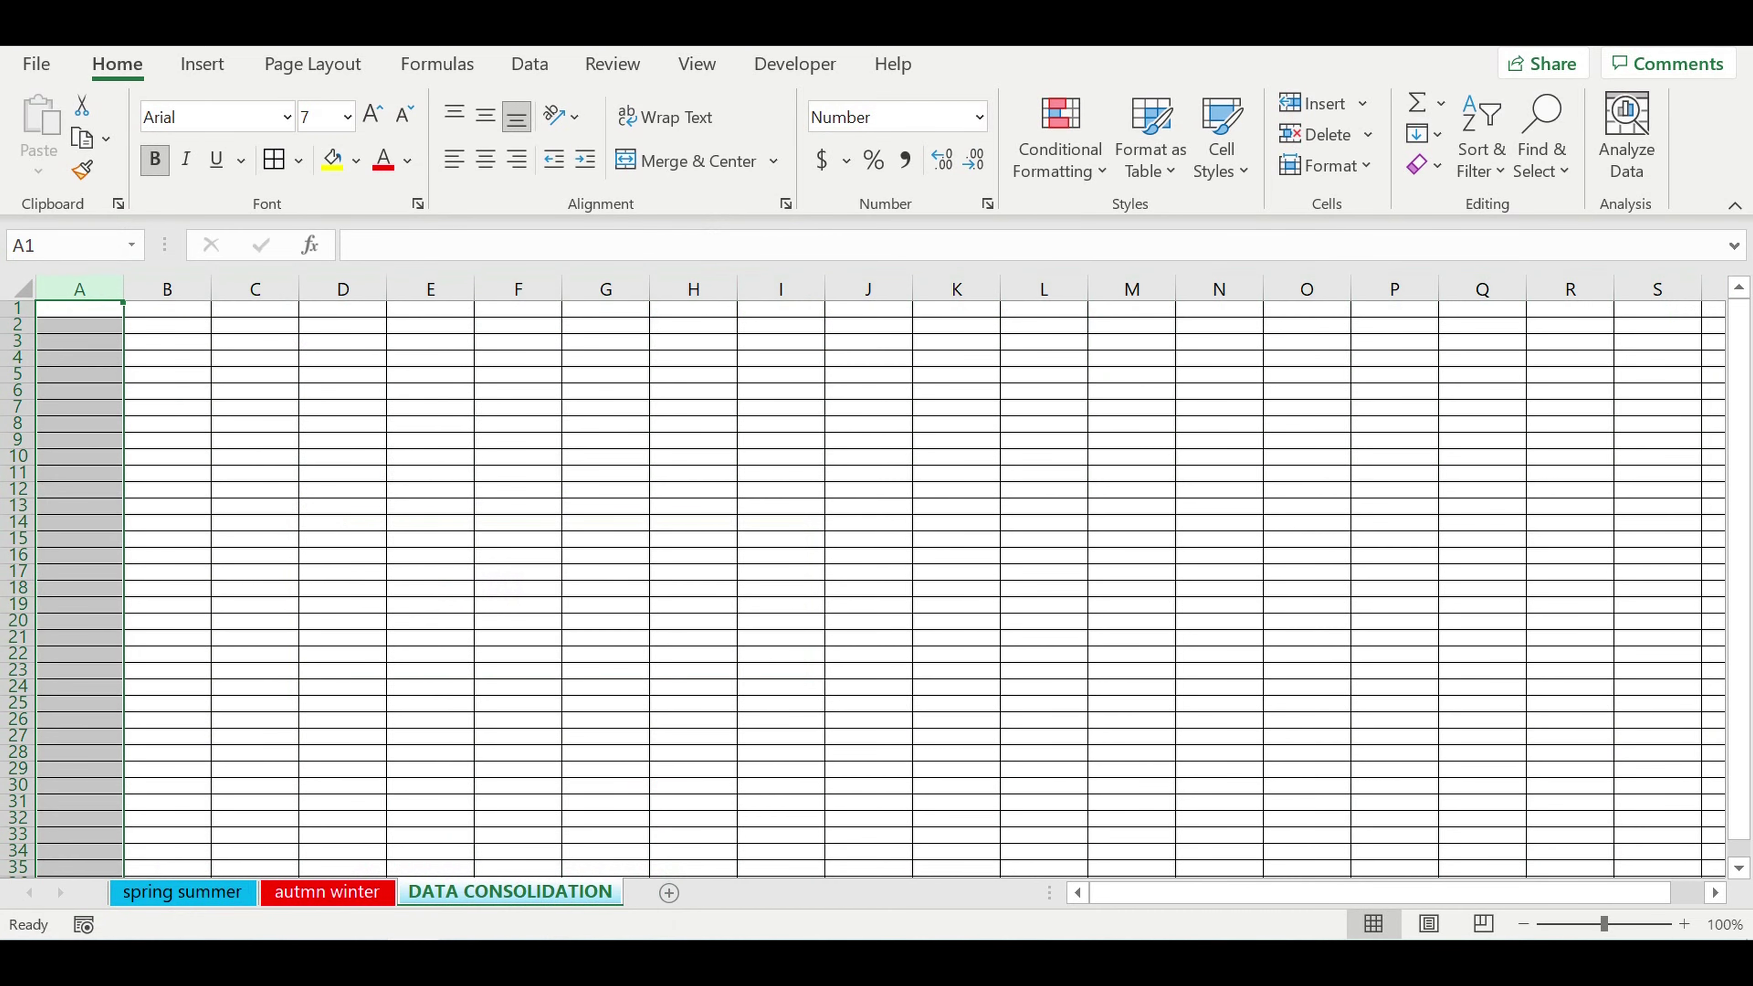
left_click(693, 65)
left_click(1167, 172)
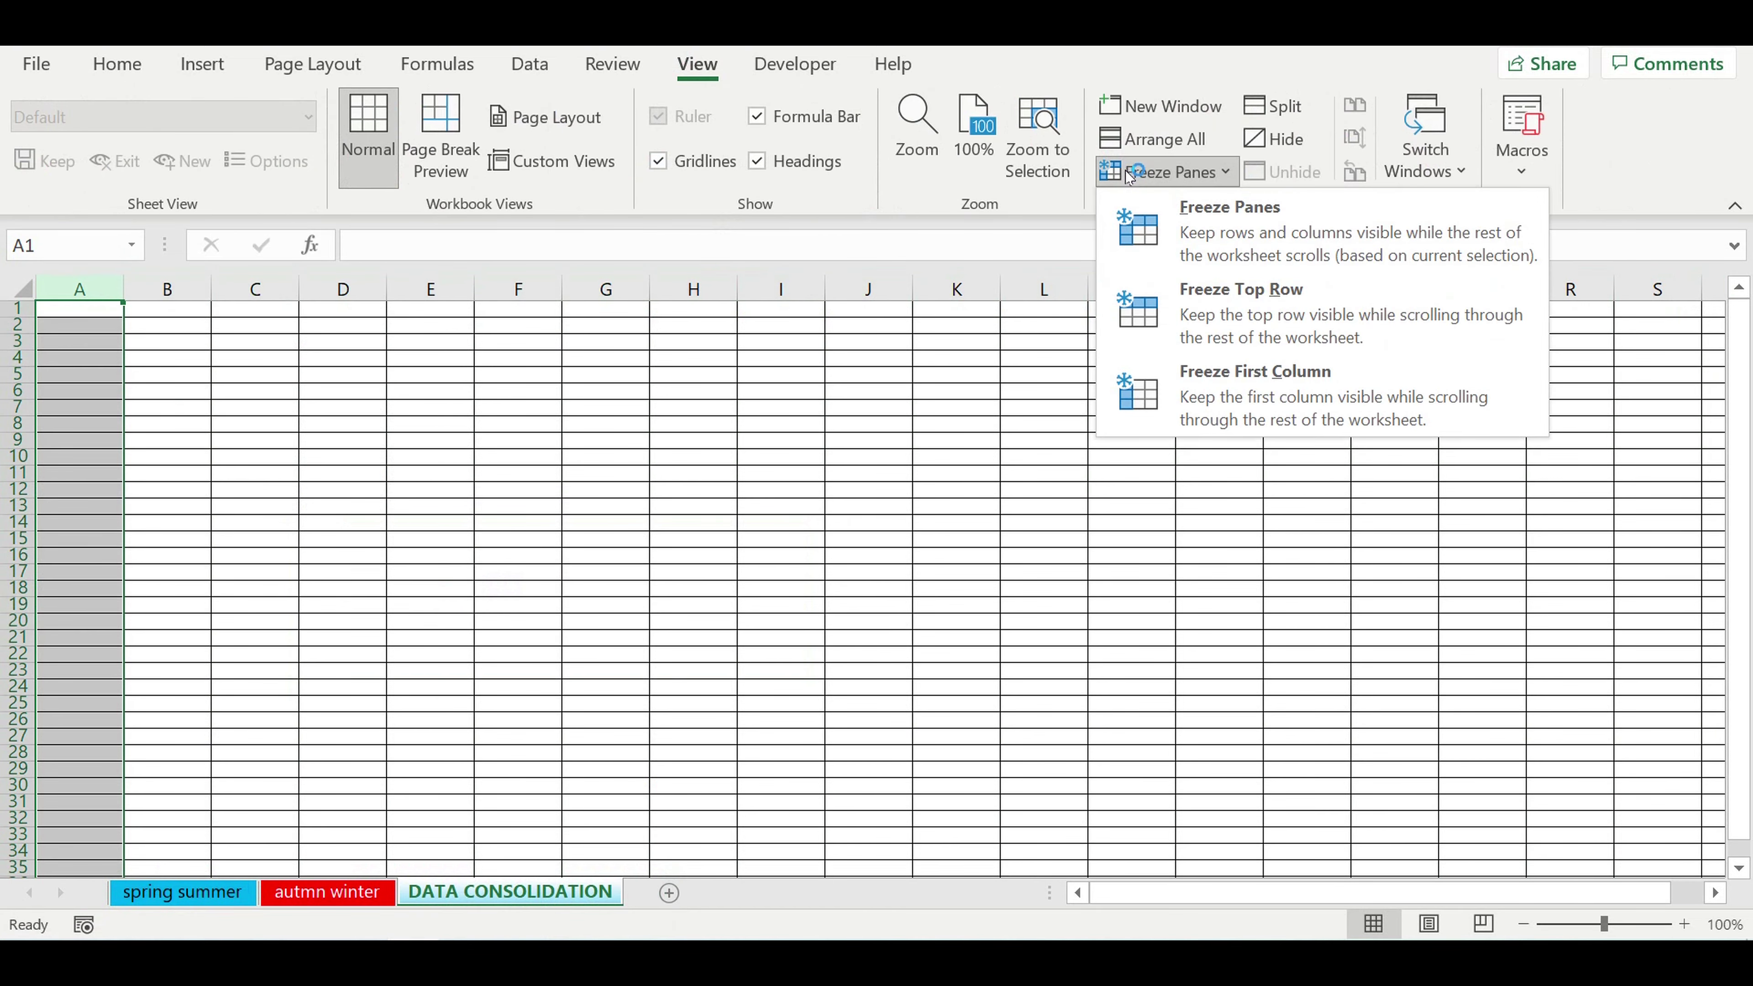
left_click(1201, 383)
left_click(238, 537)
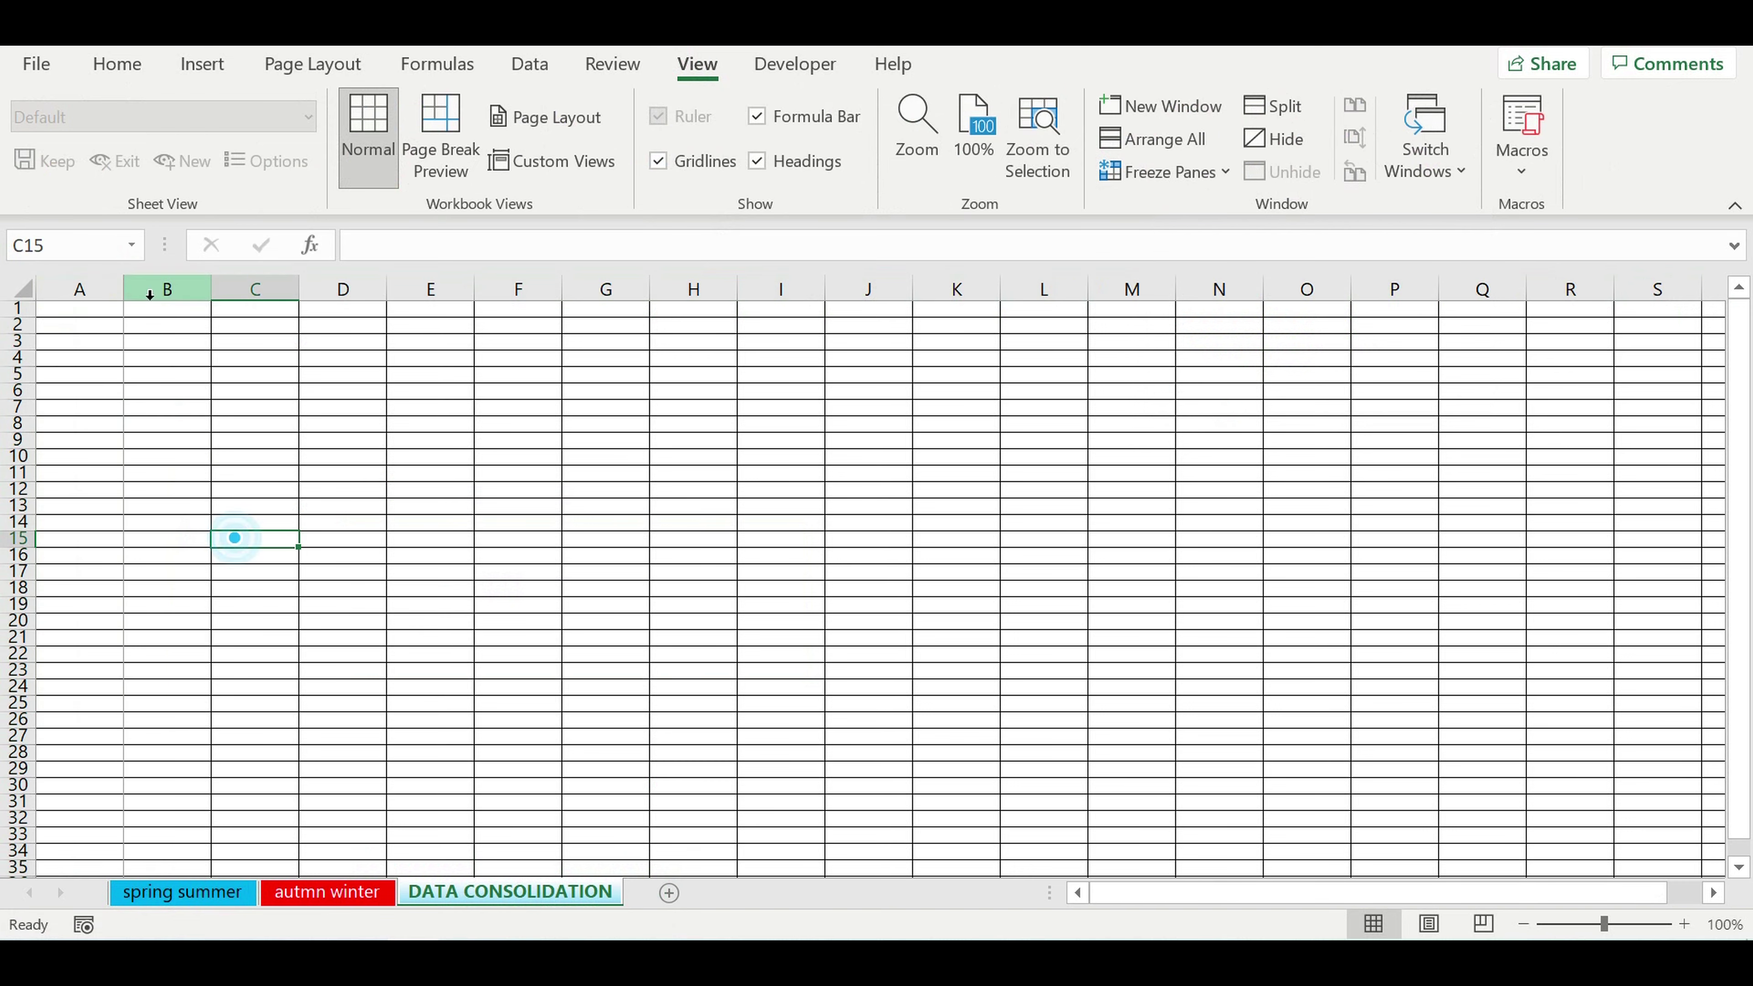
left_click_drag(127, 305, 180, 302)
left_click(375, 398)
left_click(366, 475)
Copy the Chronology header rows 237 to 238 from the spring summer sheet into DATA CONSOLIDATION starting at A1
left_click(193, 895)
scroll(476, 566, "down", 15)
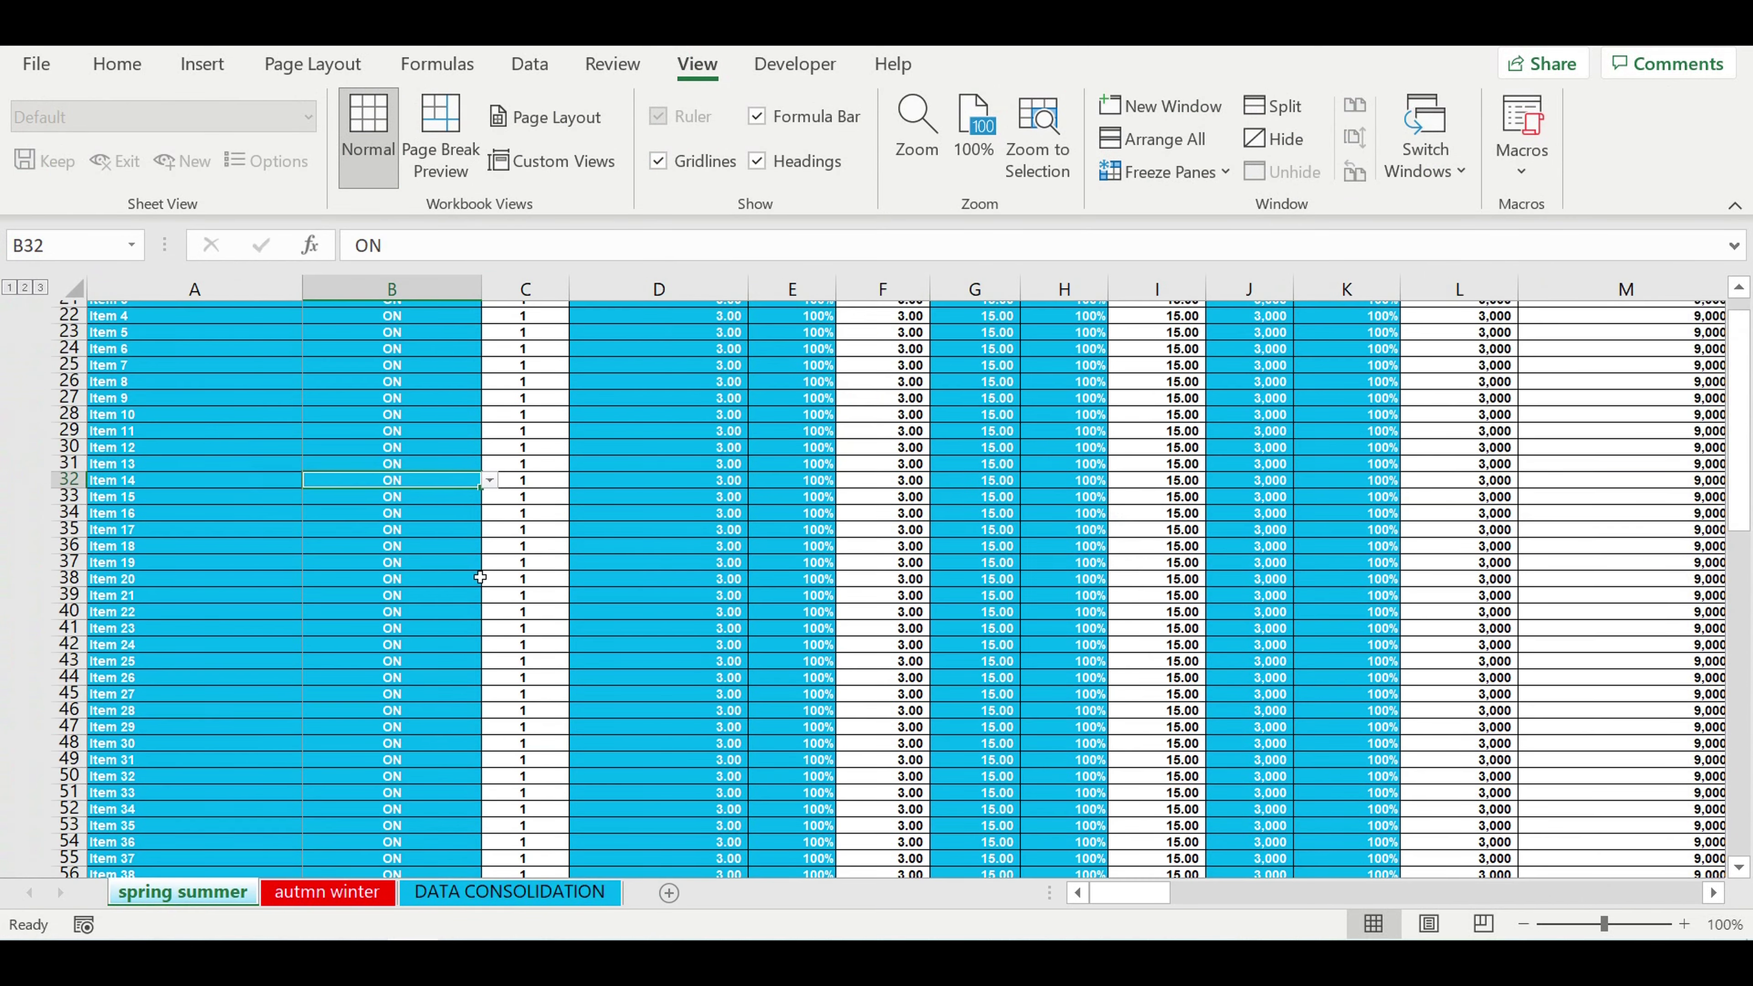
scroll(731, 600, "down", 12)
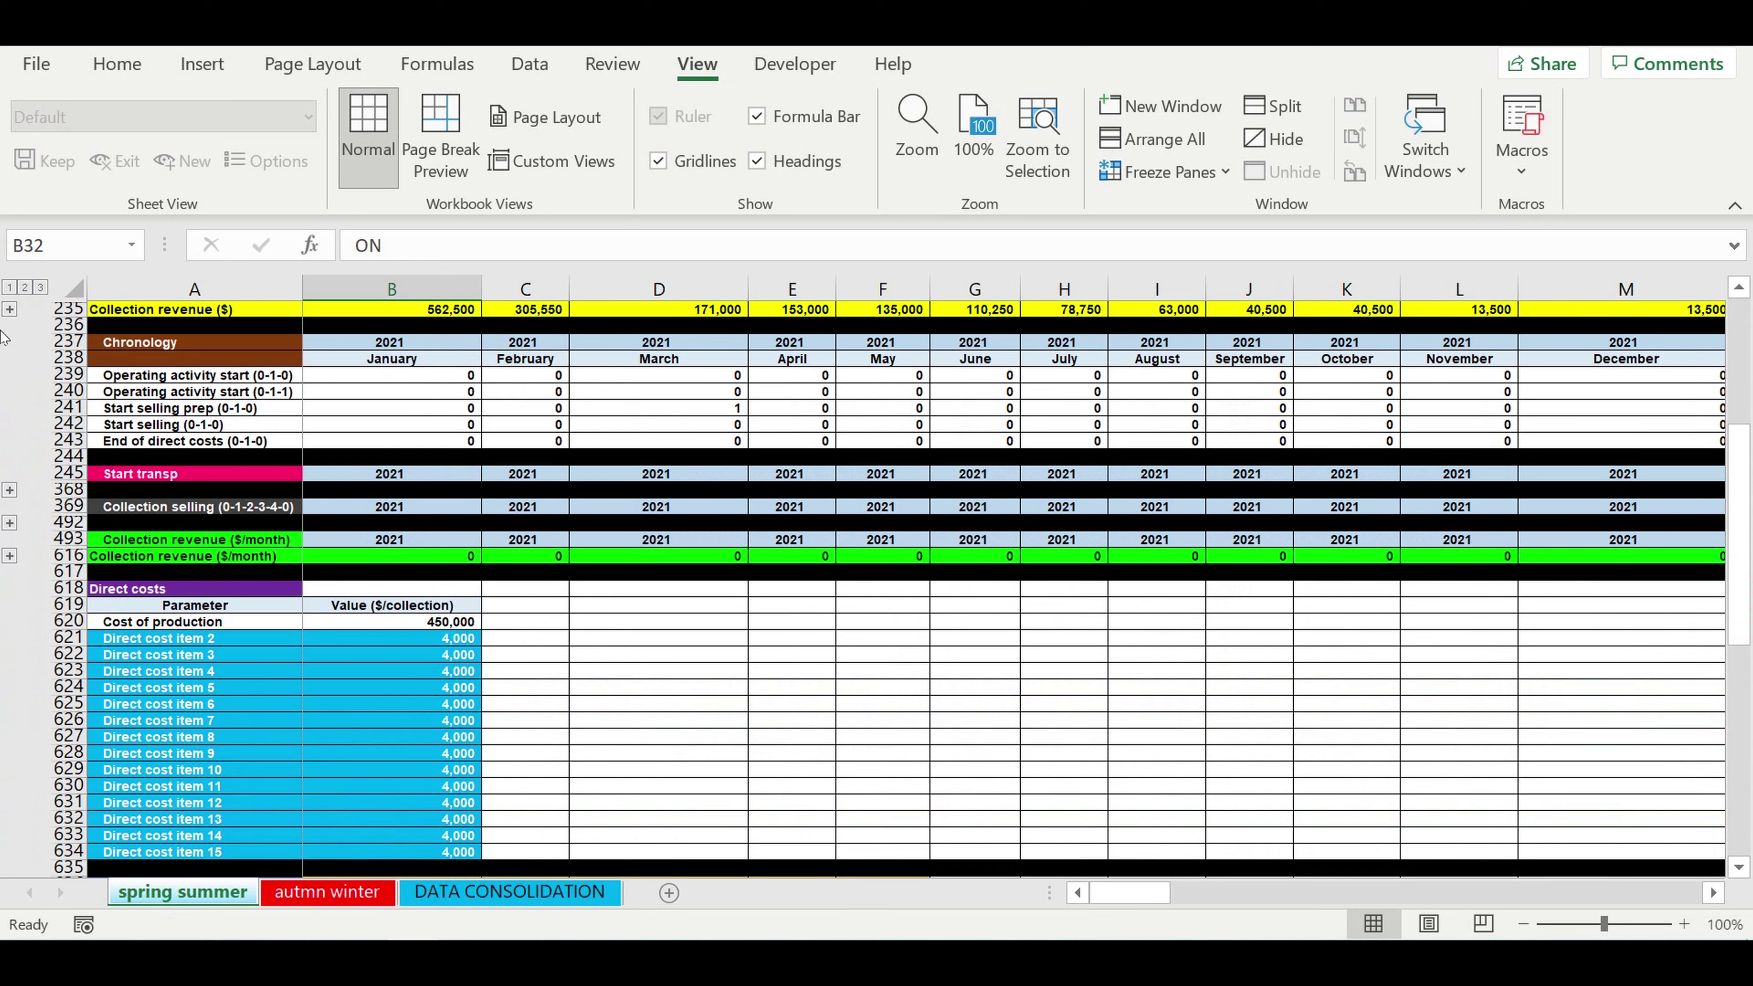
left_click_drag(69, 342, 75, 358)
key("ctrl+c")
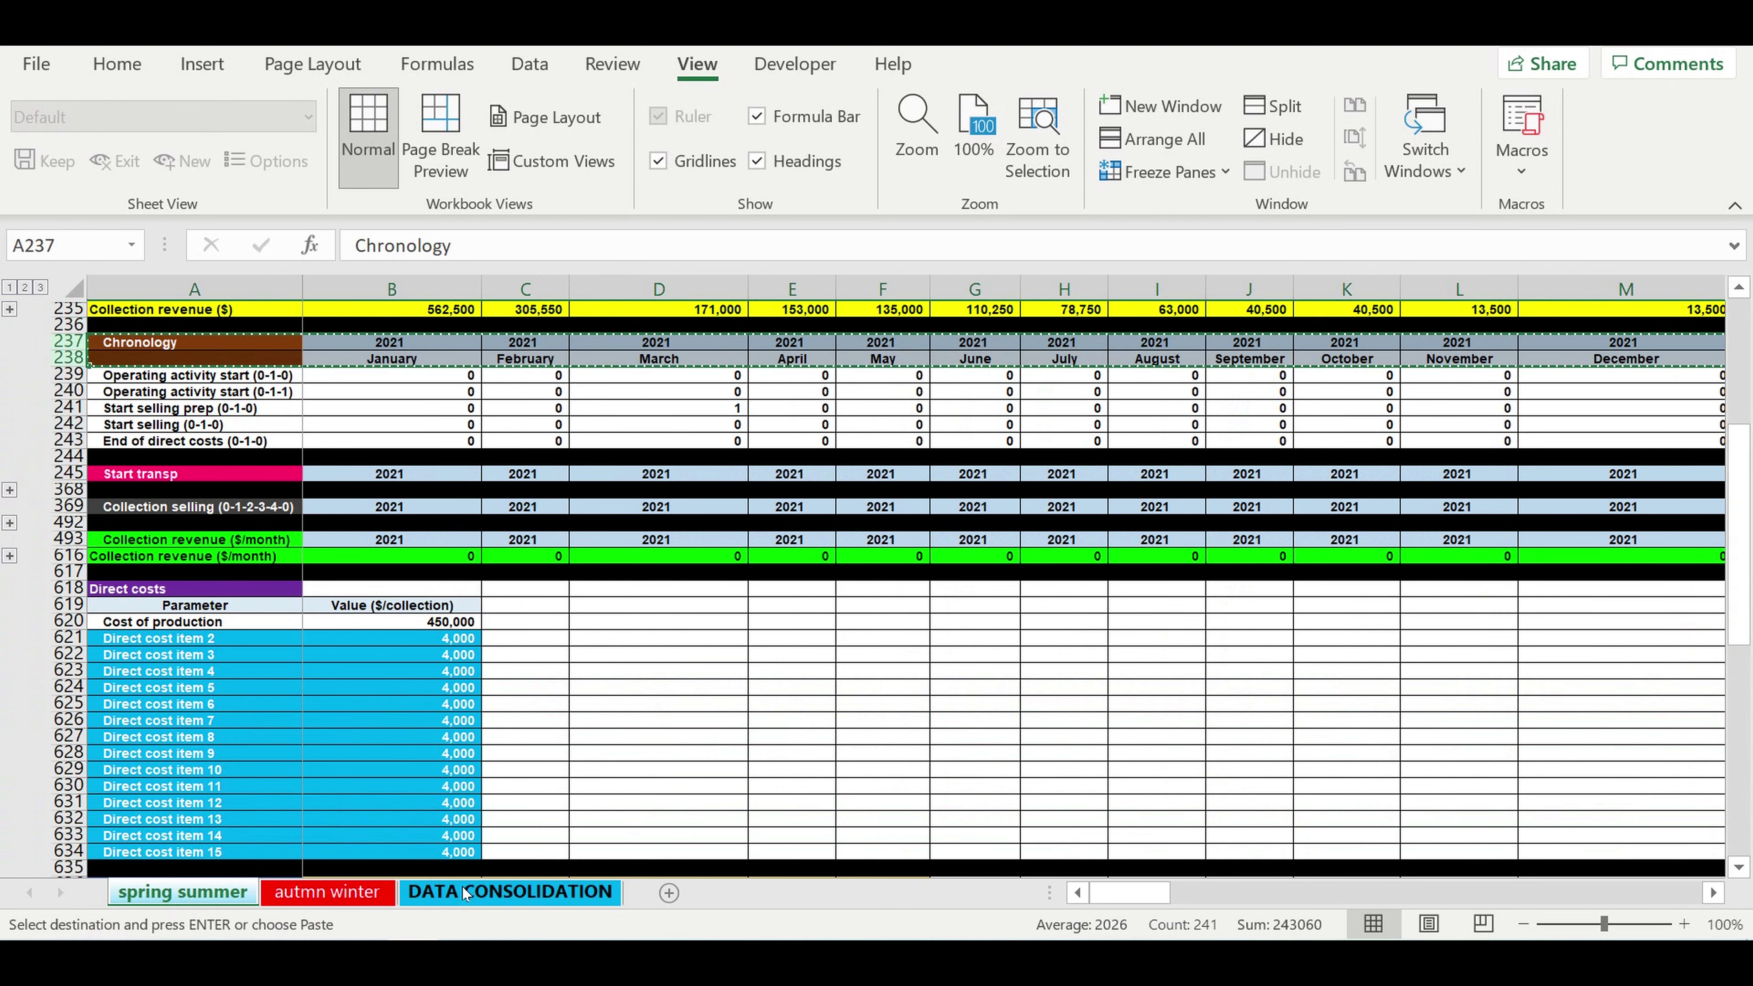
left_click(466, 891)
left_click(61, 316)
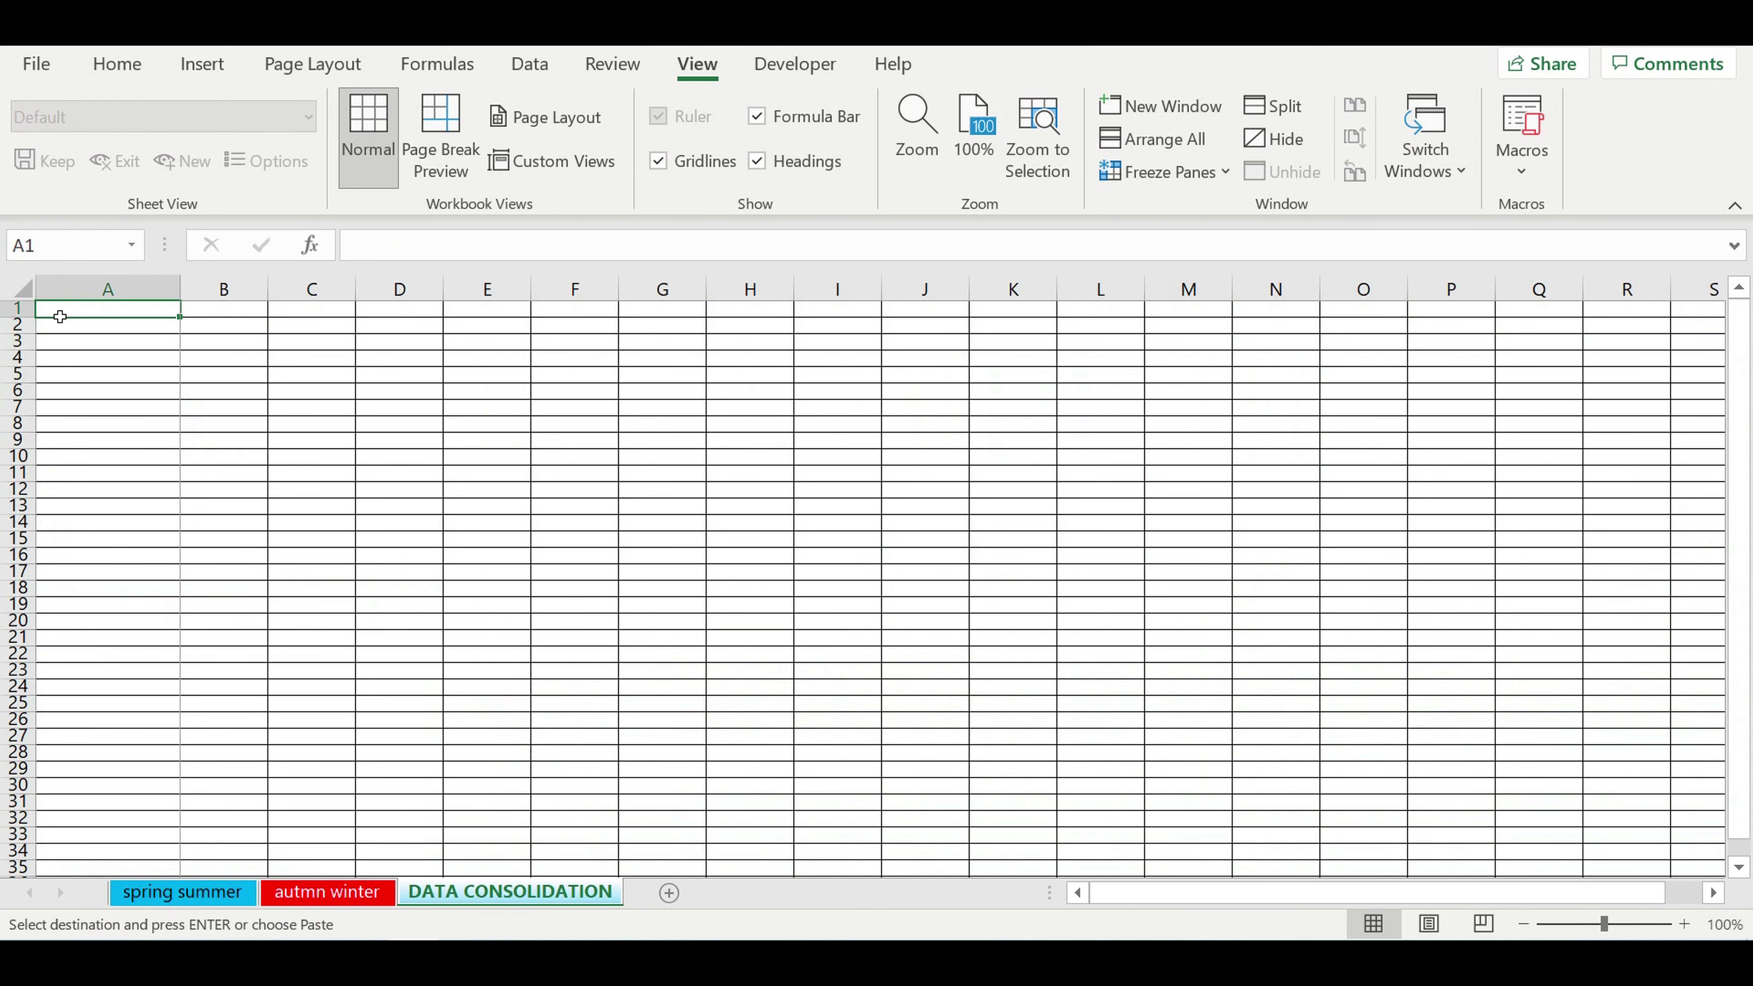
key("ctrl+v")
left_click(247, 404)
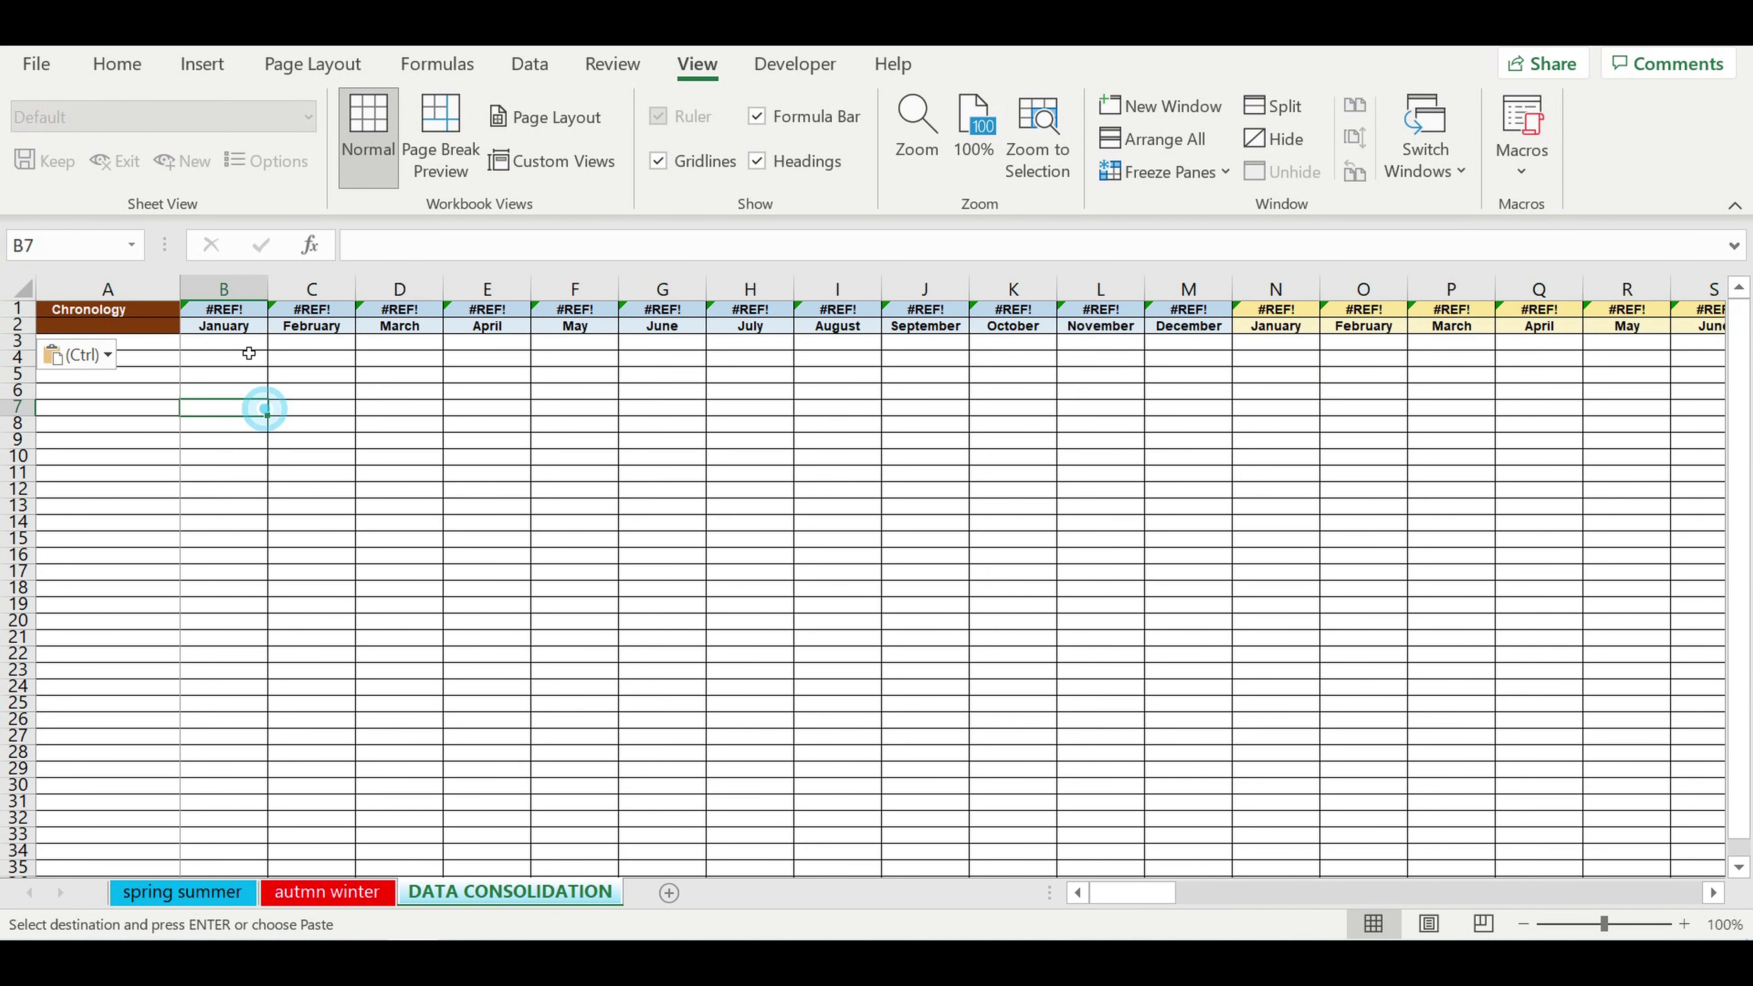
Link the first year in cell B1 to the spring summer timeline with ='spring summer'!B237
left_click(230, 311)
type("=")
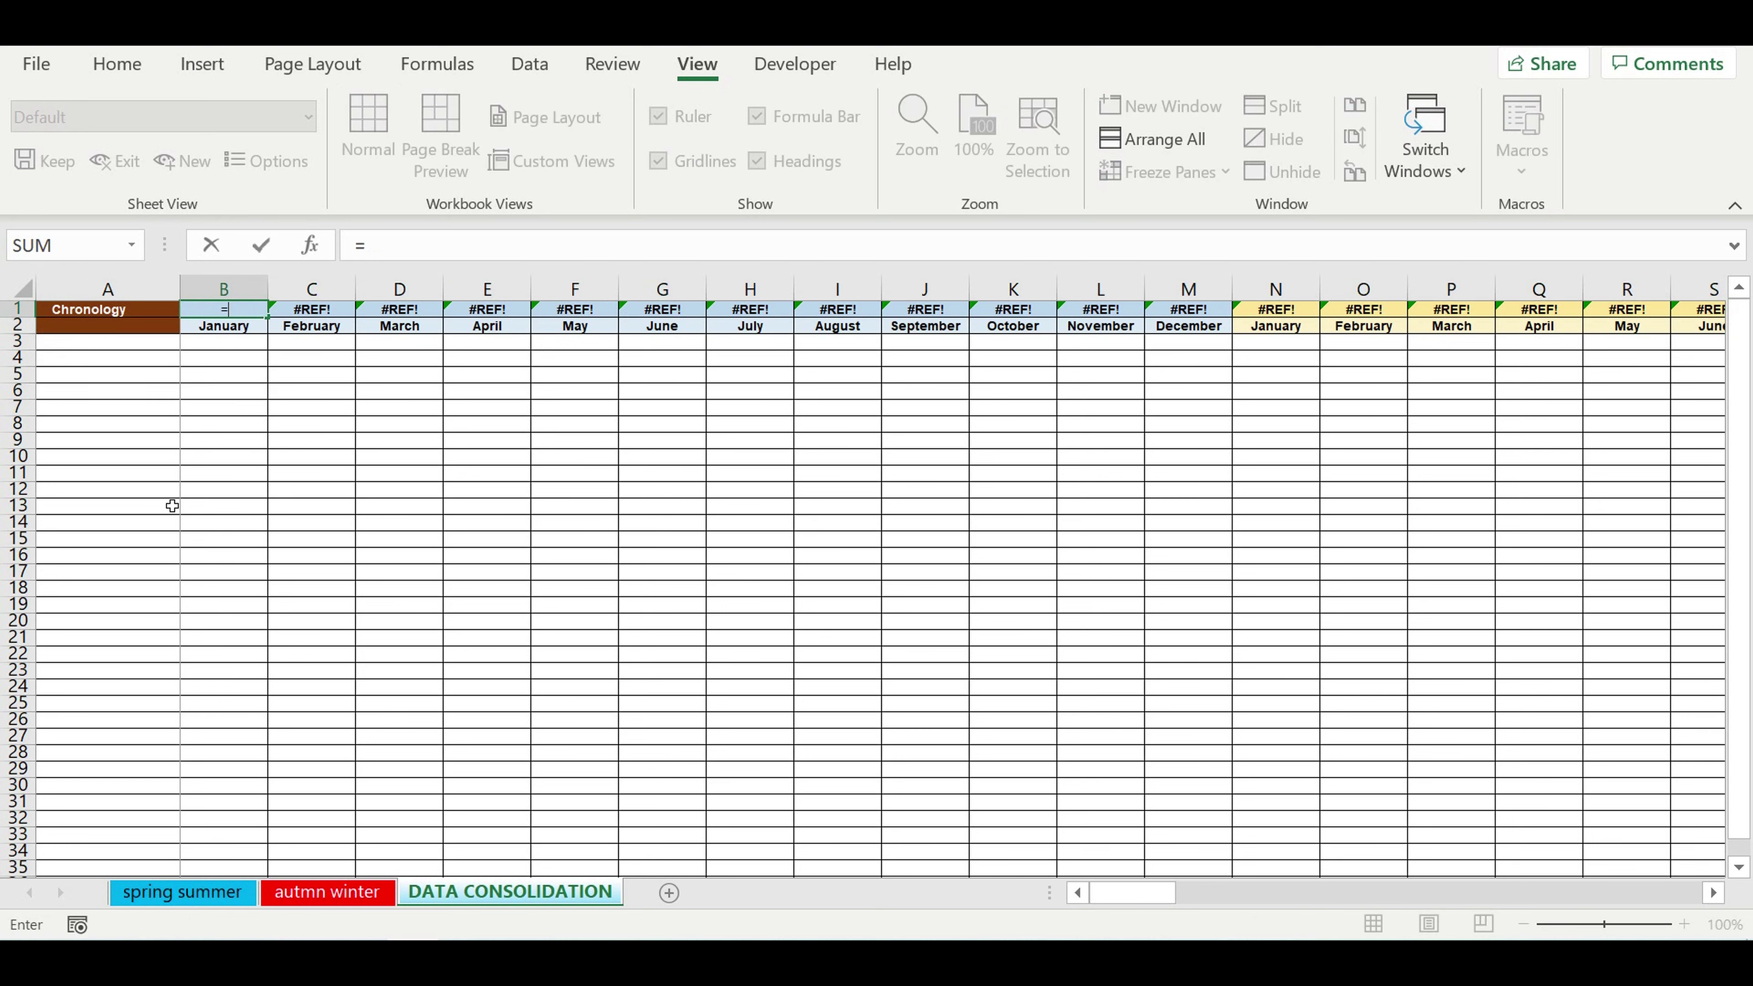
left_click(196, 895)
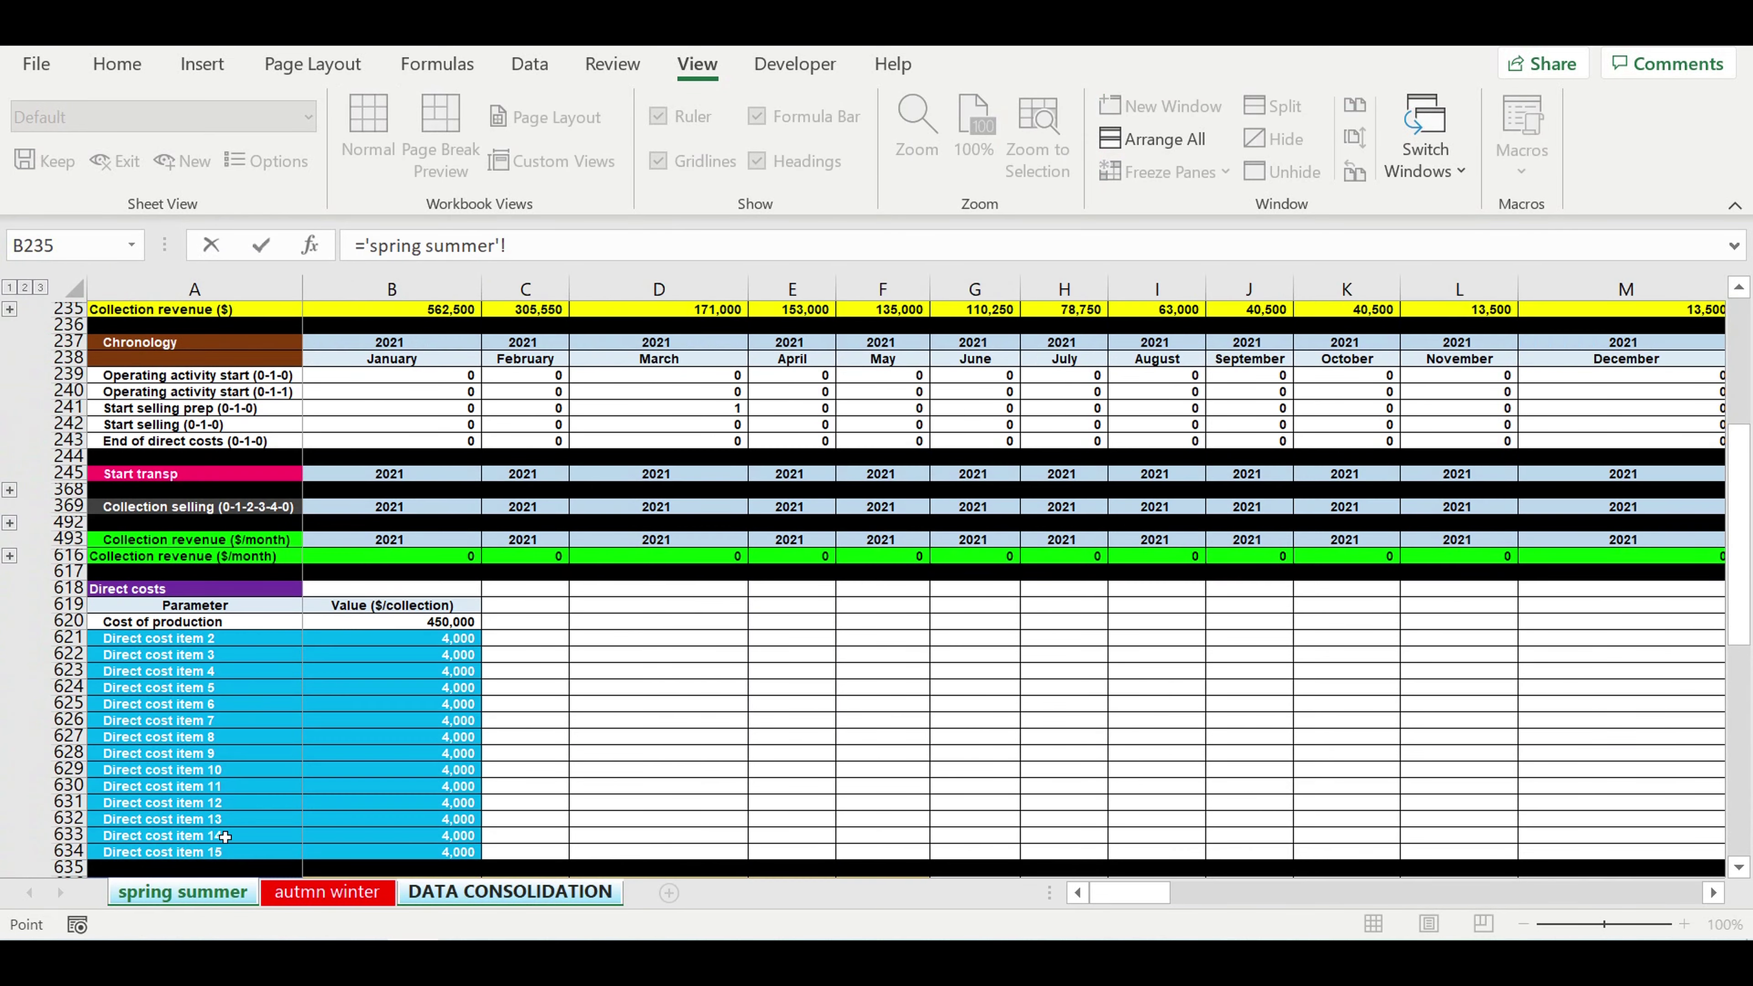
left_click(376, 349)
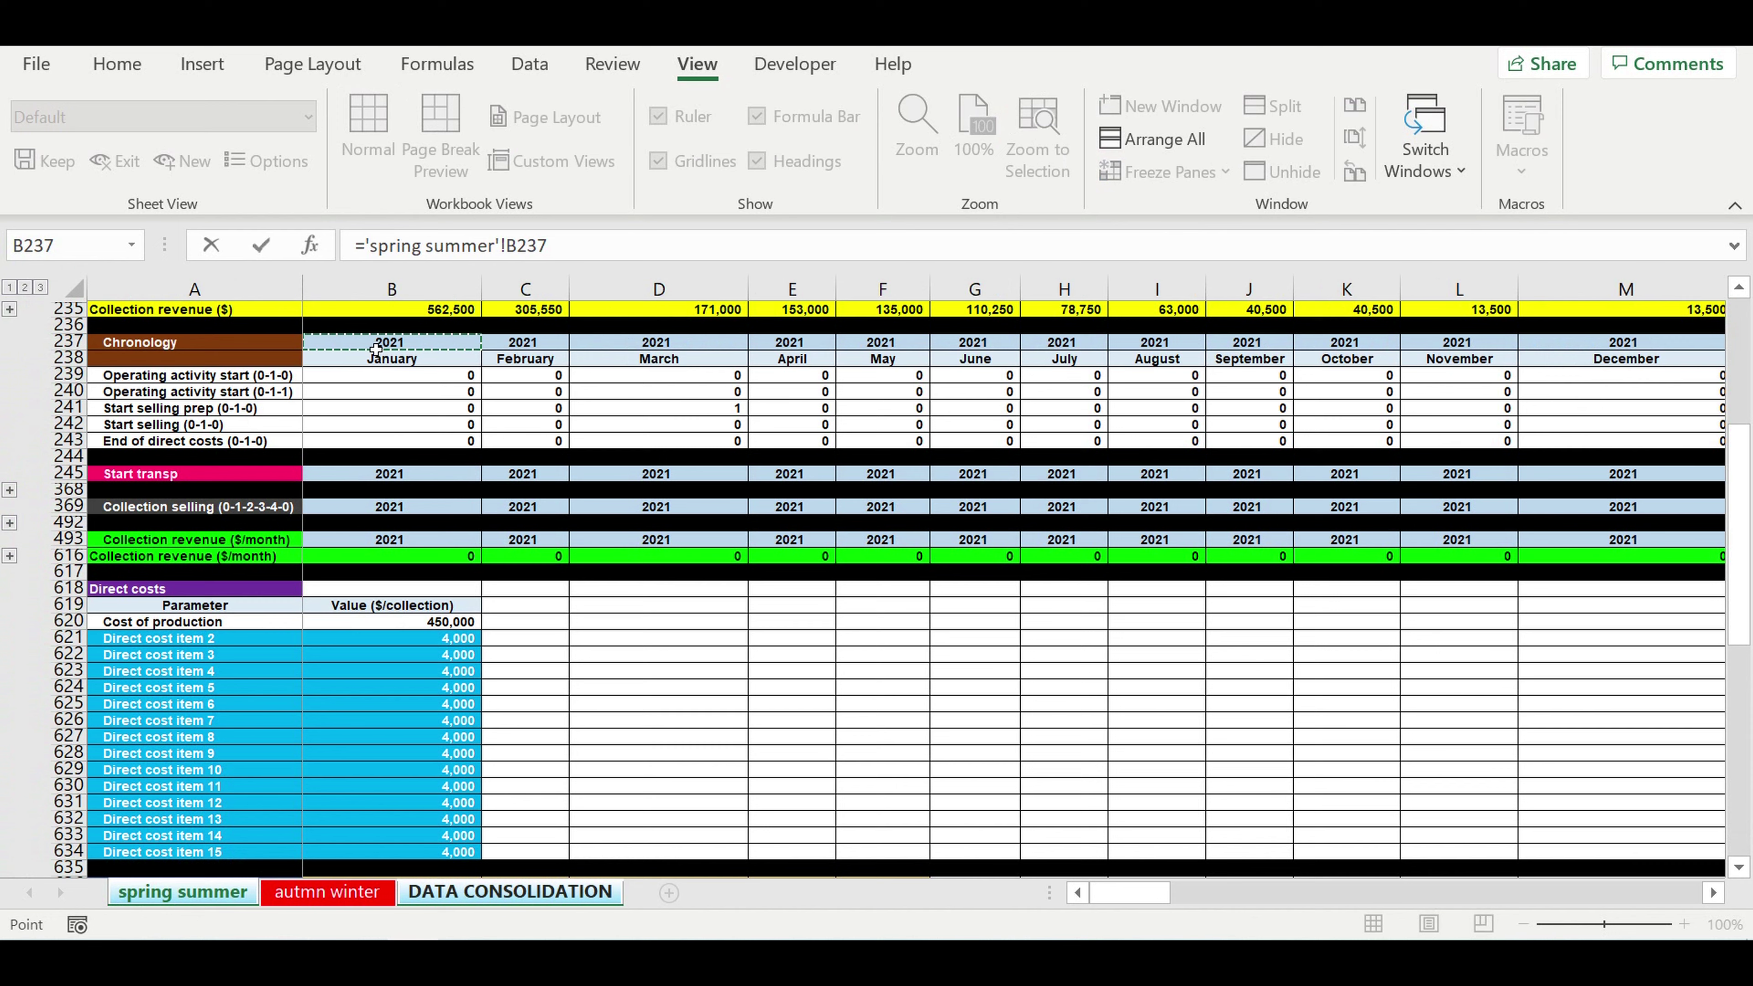
key("Return")
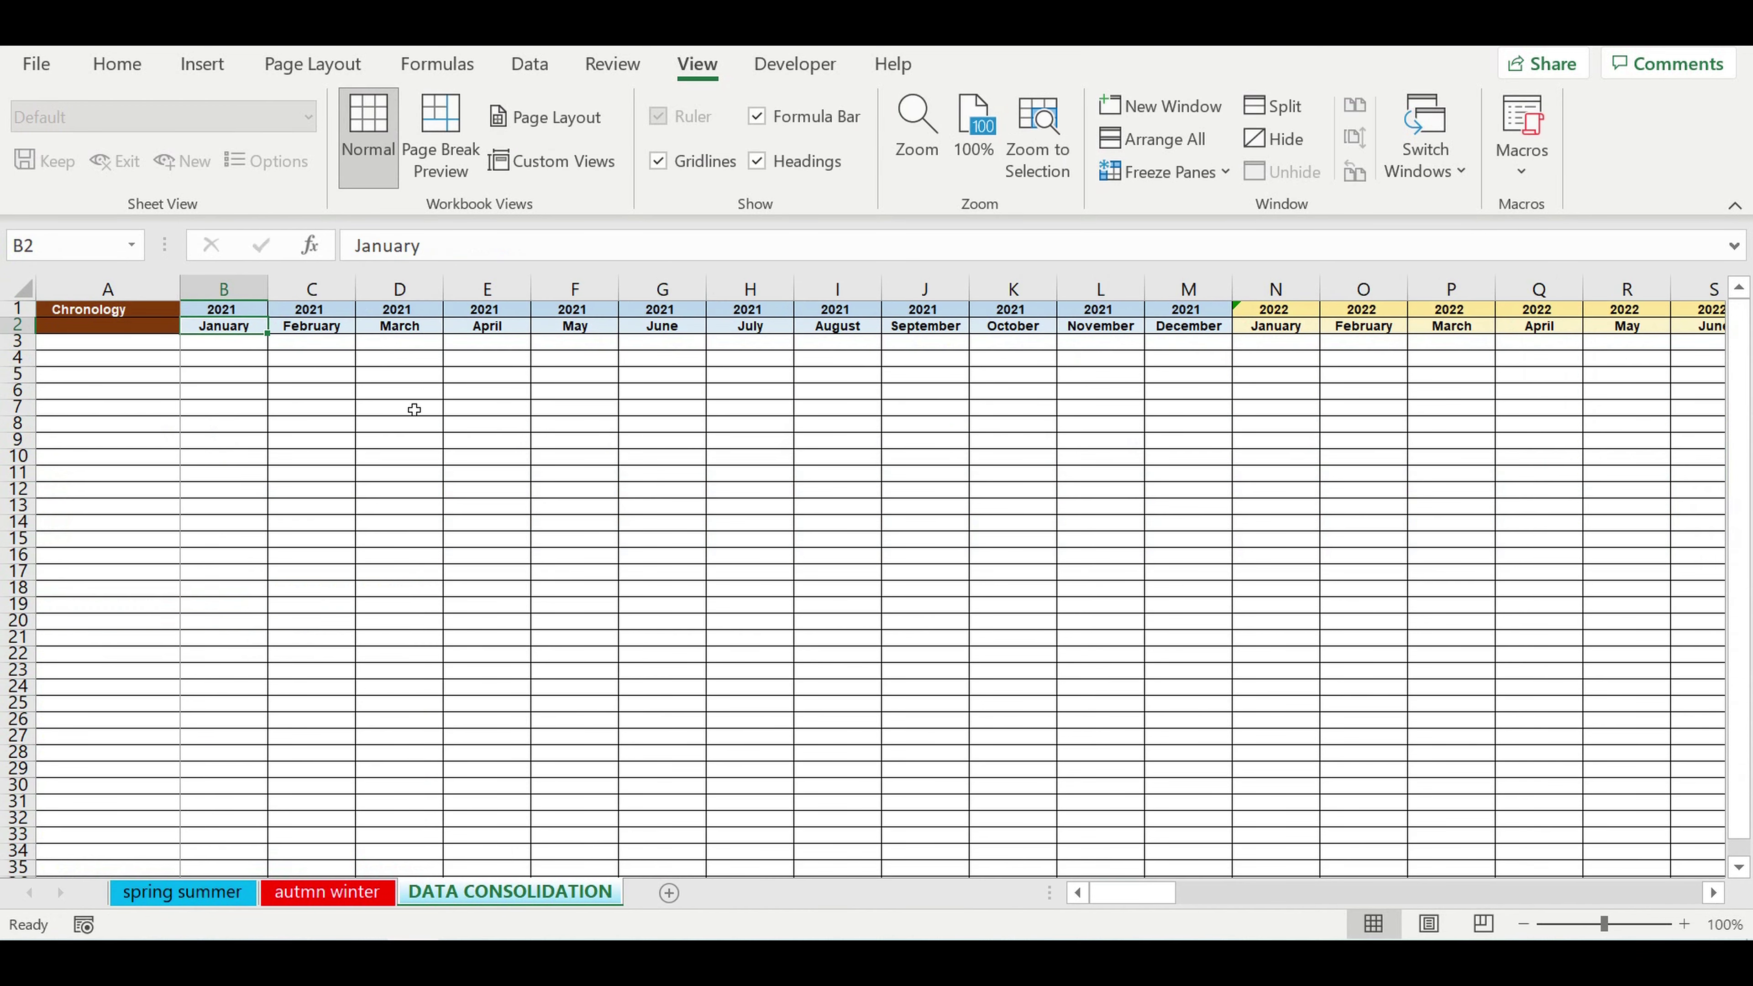
left_click(419, 422)
left_click(514, 475)
Change the header title in cell A1 to "Revenues"
left_click(131, 313)
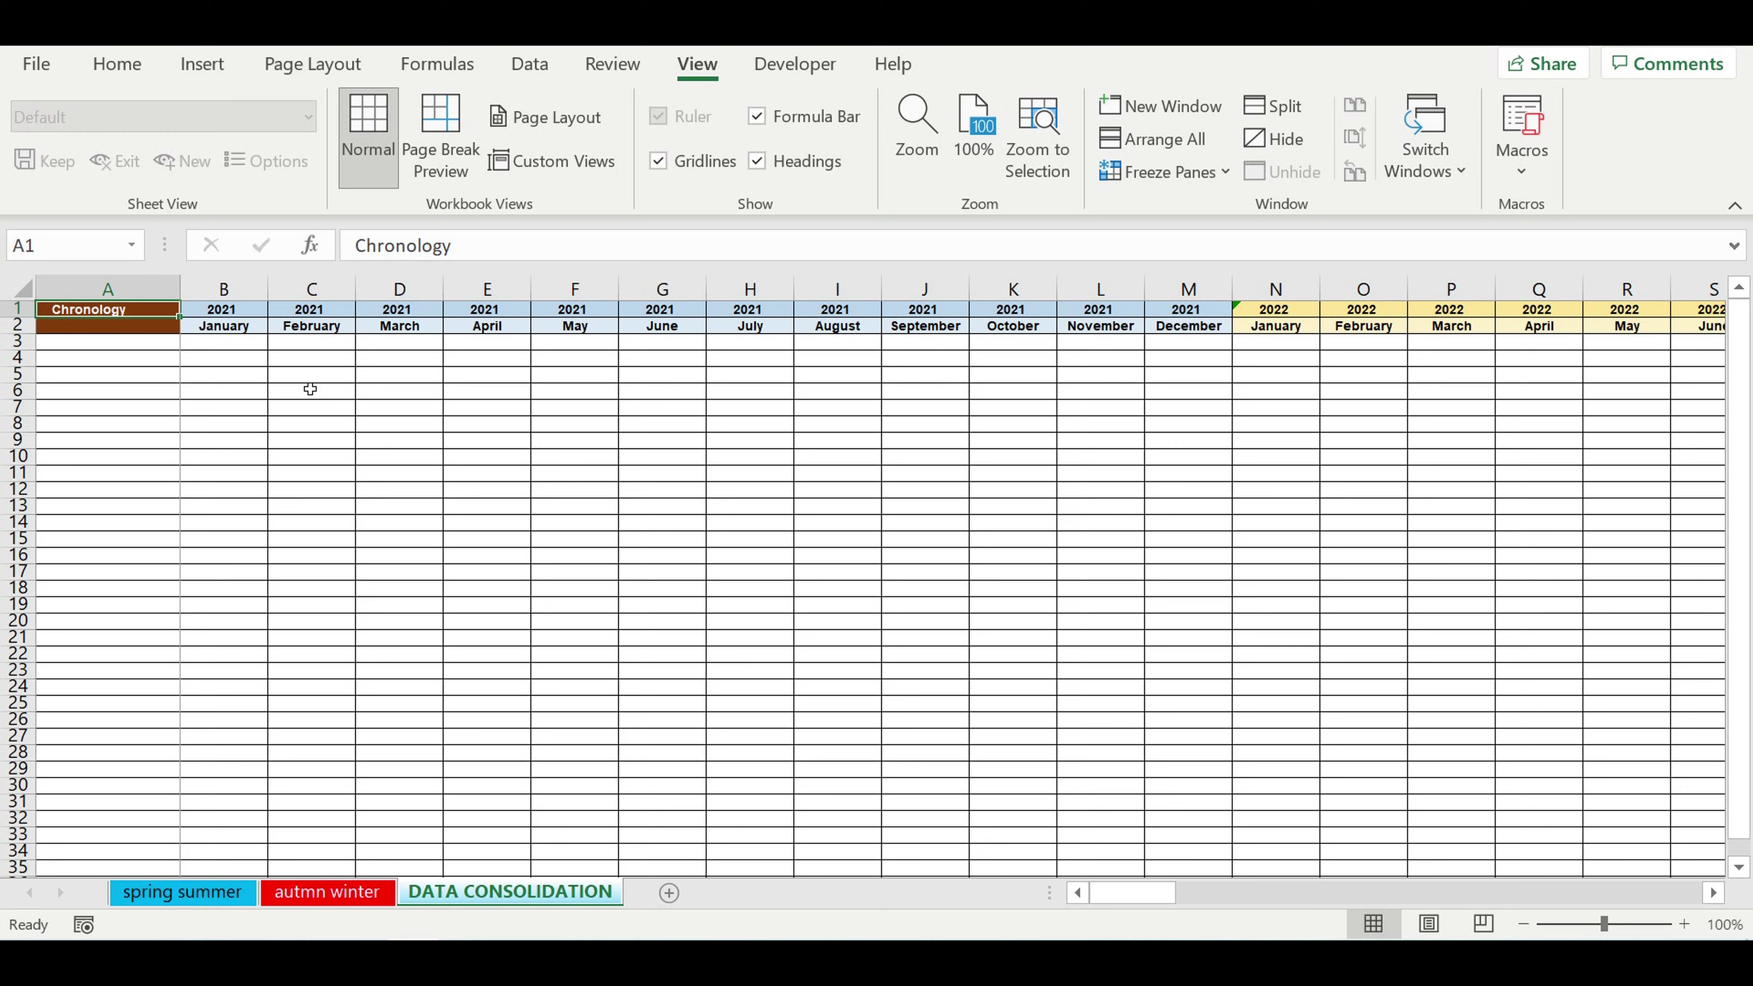
type("Revenues")
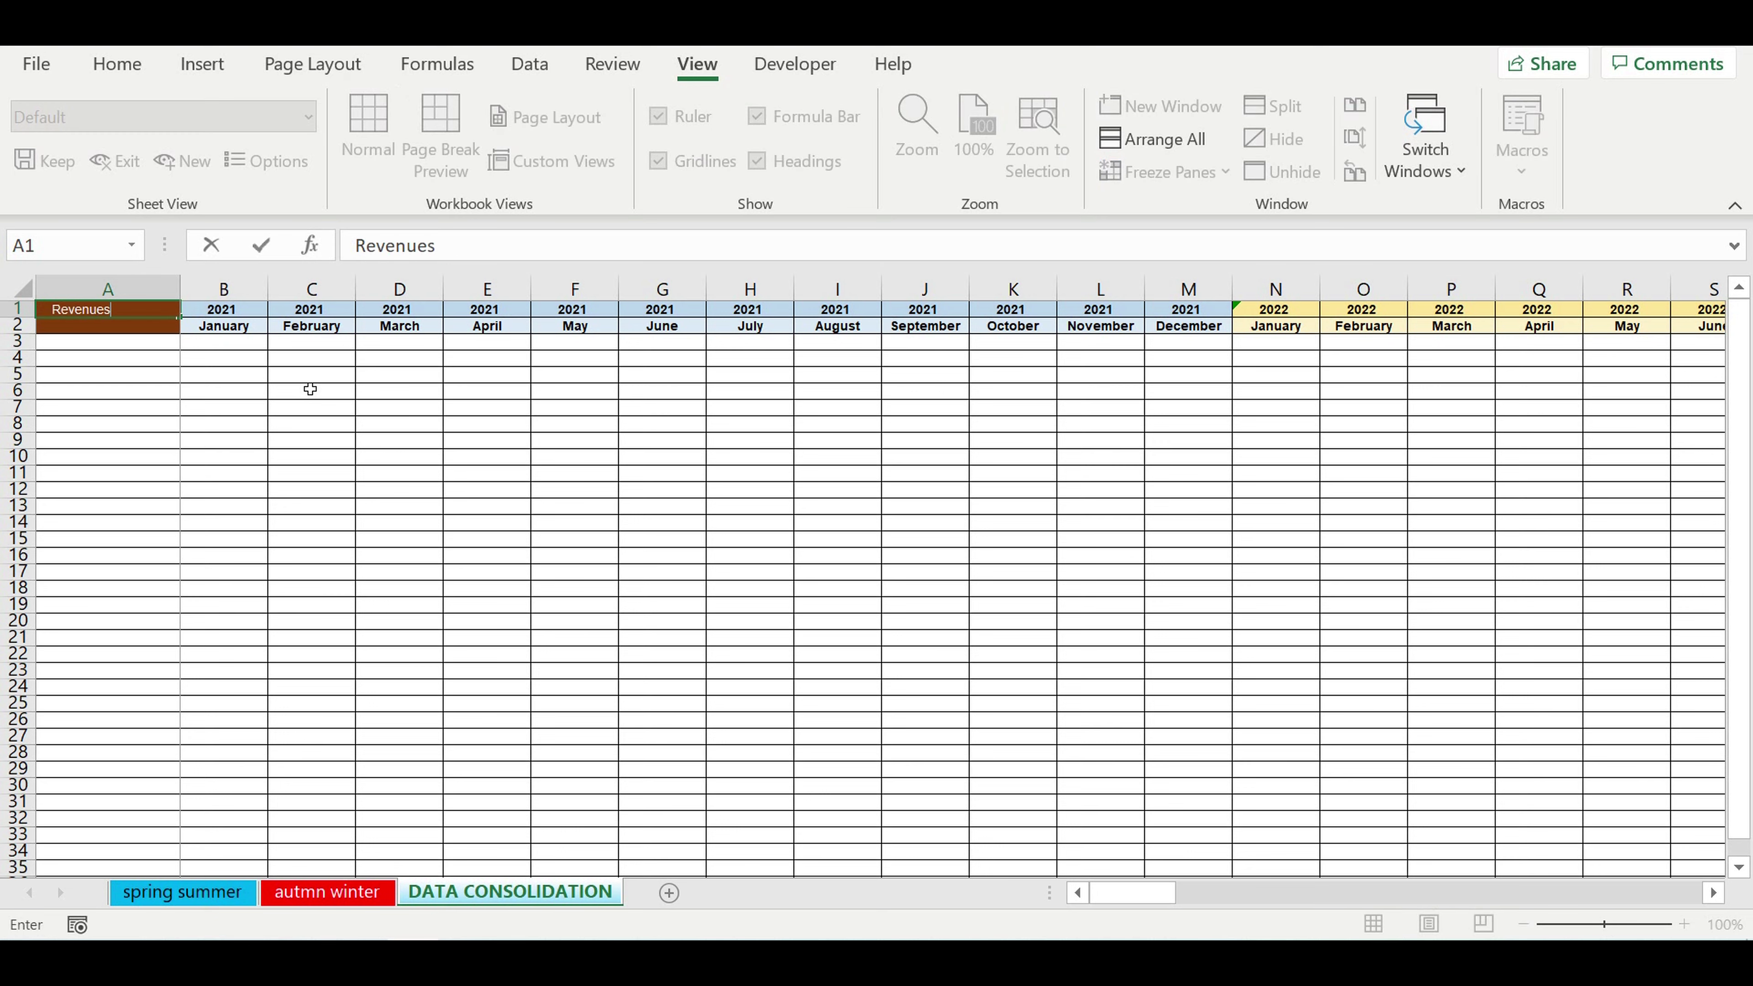
key("Return")
left_click(164, 412)
Give the Revenues header cells A1:A2 a standard orange fill and black font colour
left_click(118, 319)
left_click(123, 64)
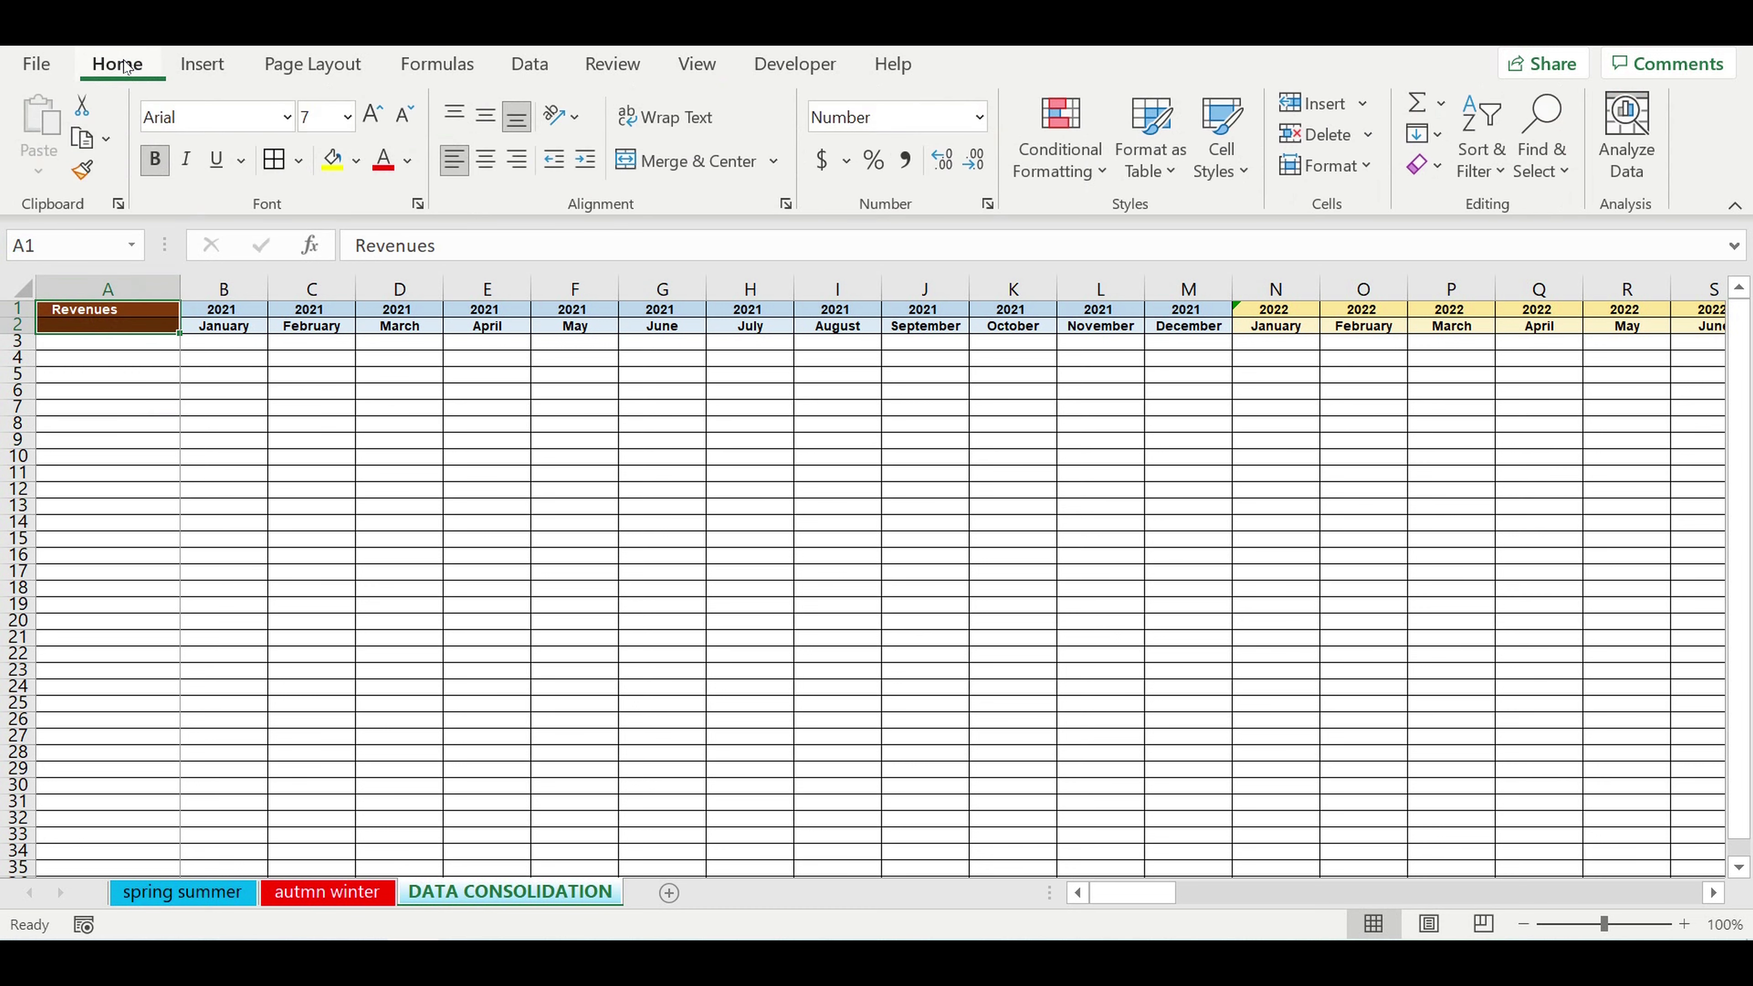
left_click(356, 161)
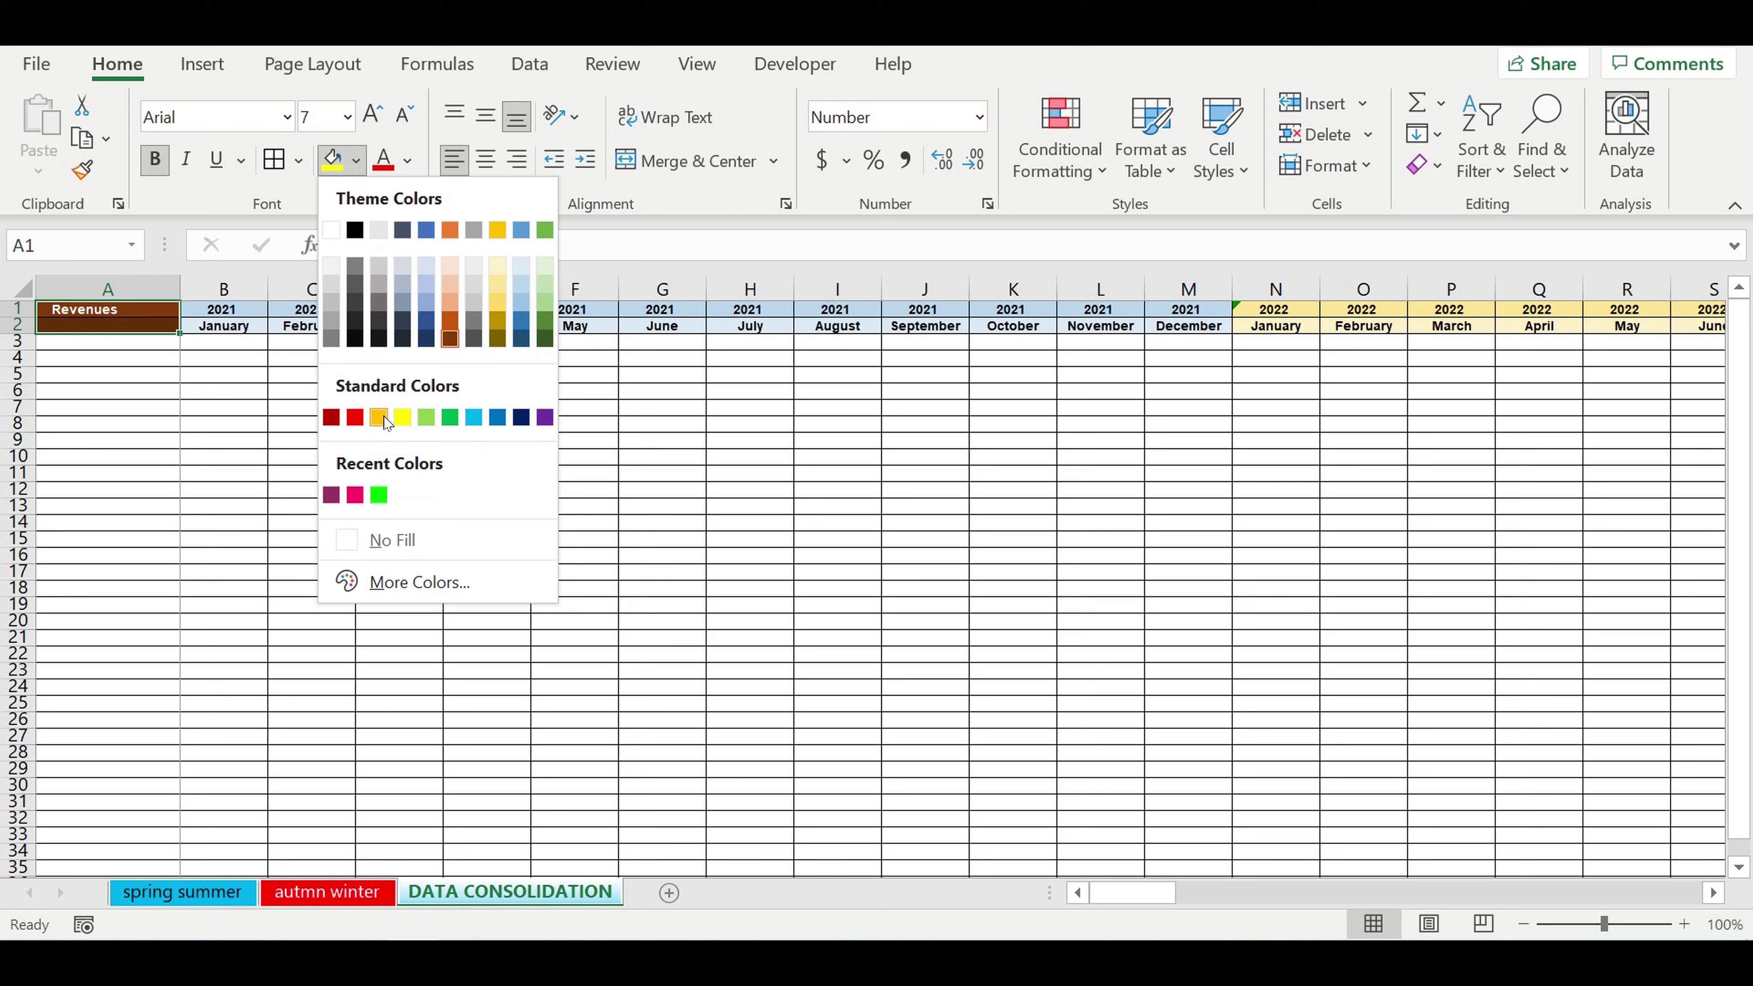
left_click(378, 418)
left_click(407, 161)
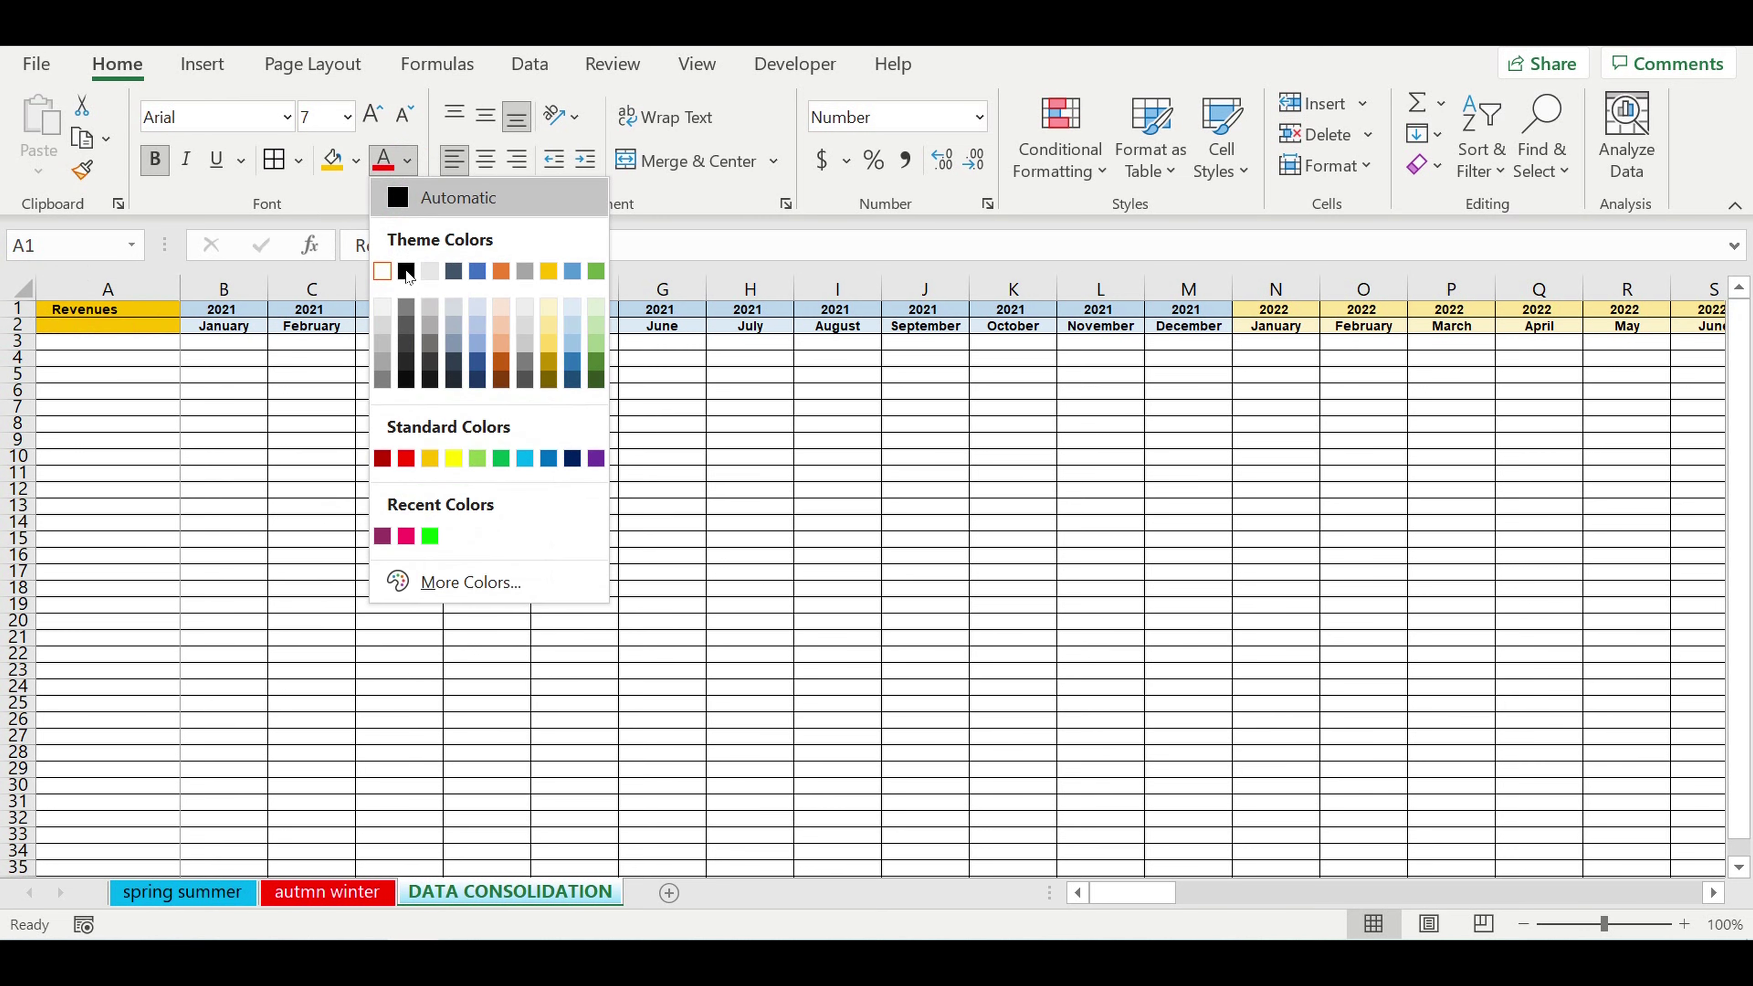
left_click(407, 272)
left_click(390, 474)
left_click(159, 371)
Link cell A3 to the collection name with ='spring summer'!A14 and autofit column A to the label
left_click(129, 341)
type("=")
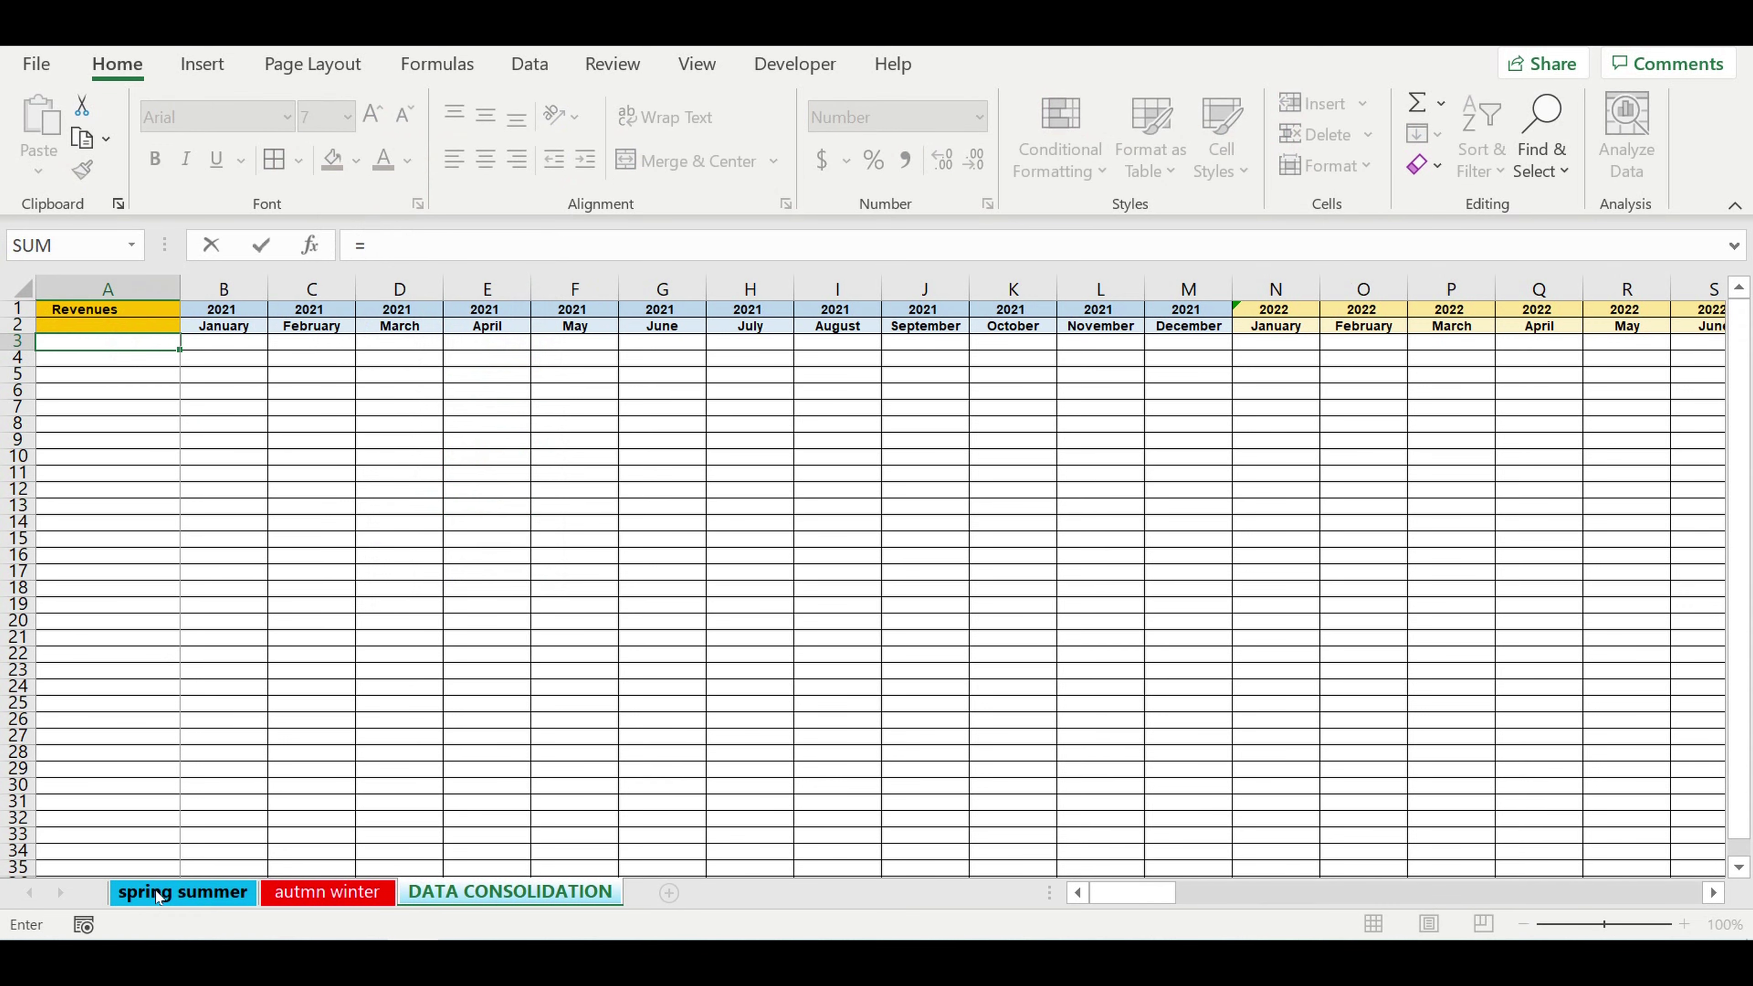
left_click(182, 891)
scroll(559, 669, "up", 2)
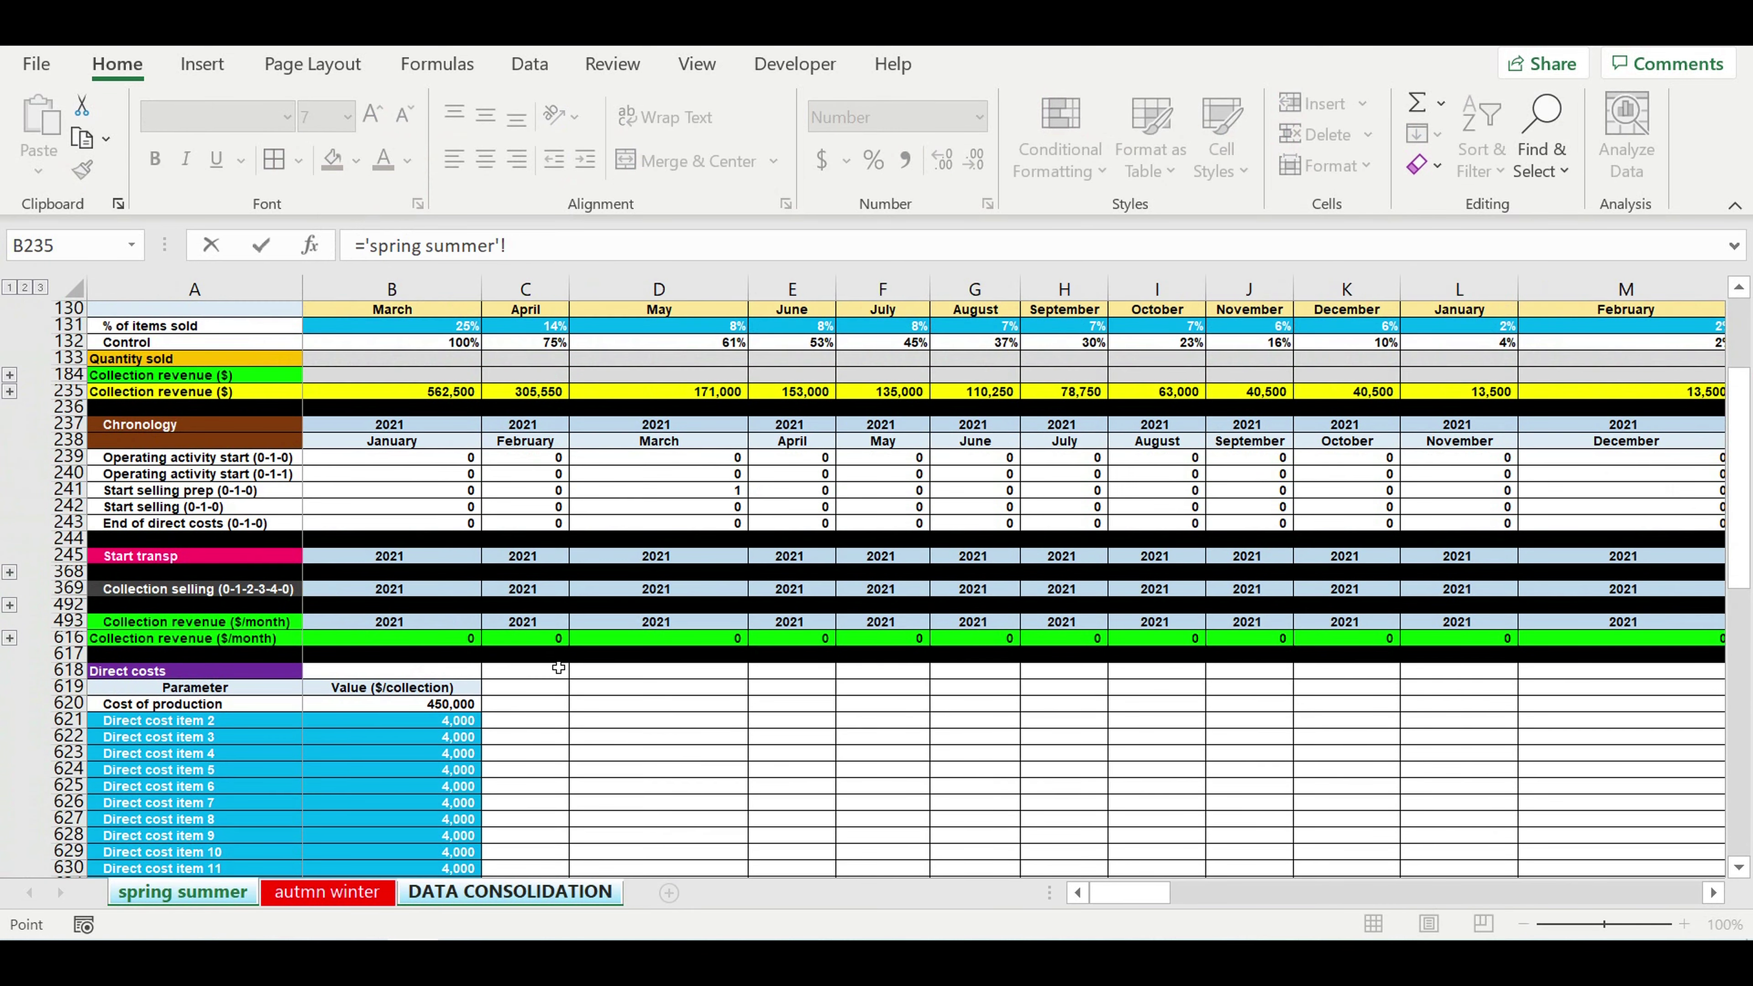
left_click_drag(1740, 512, 1740, 442)
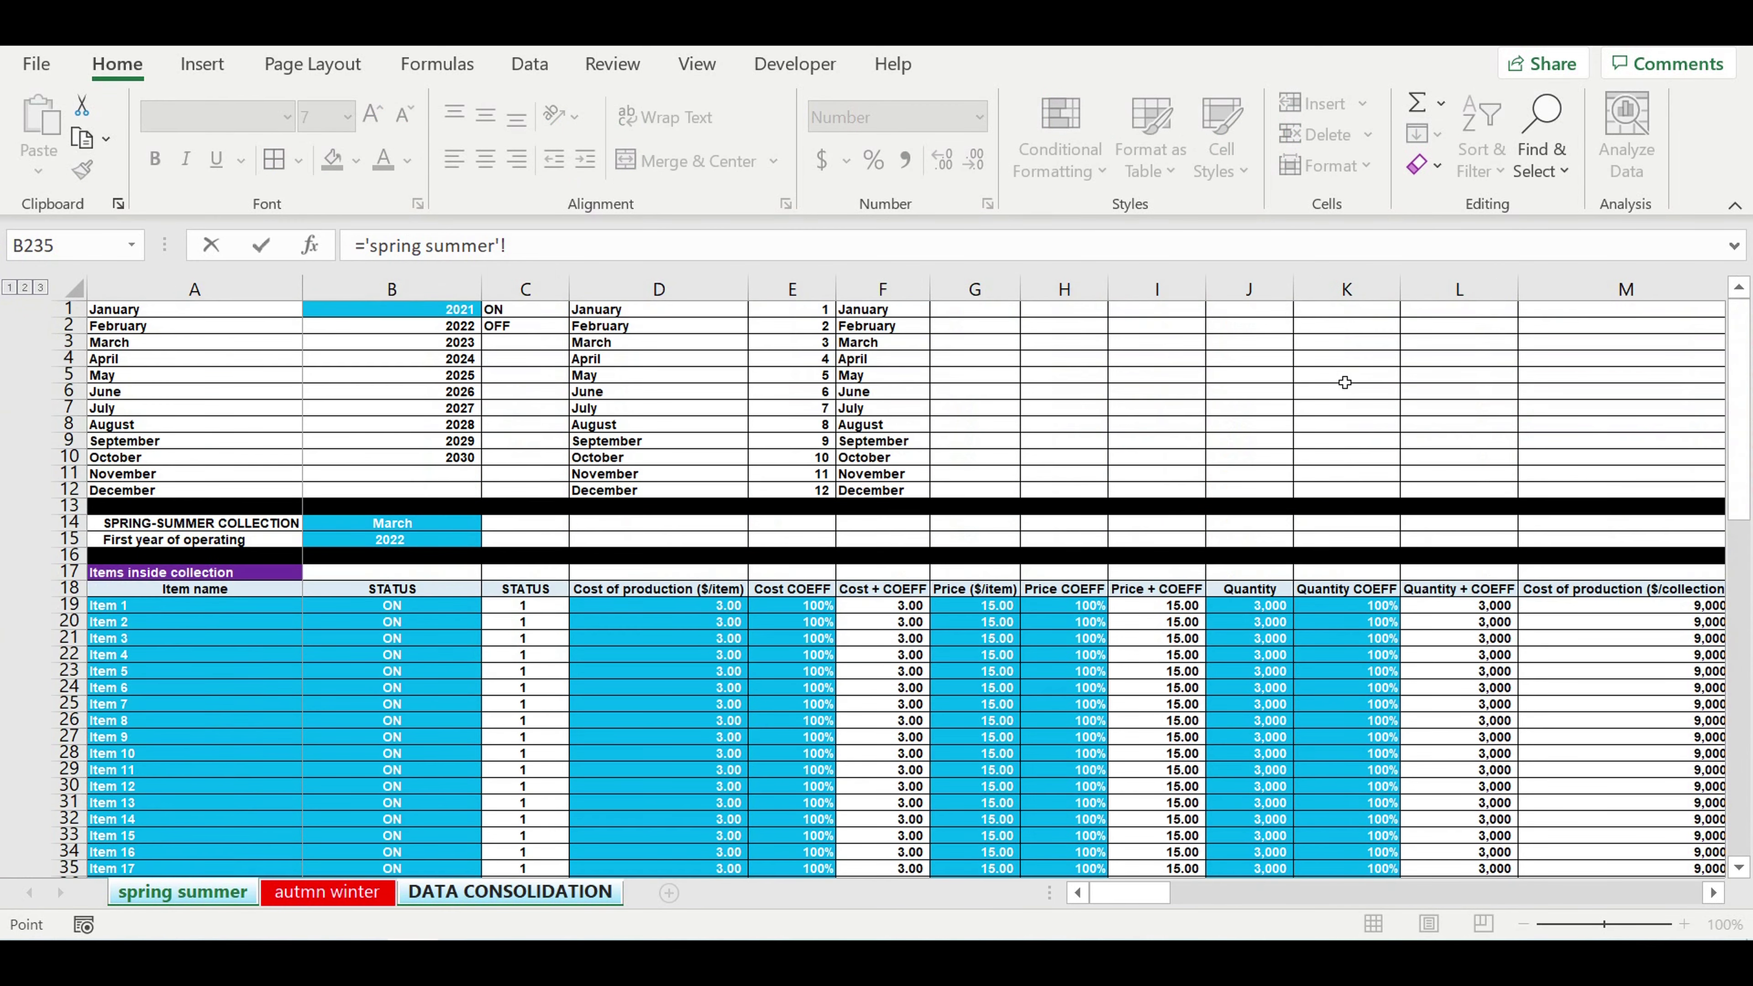
left_click(155, 523)
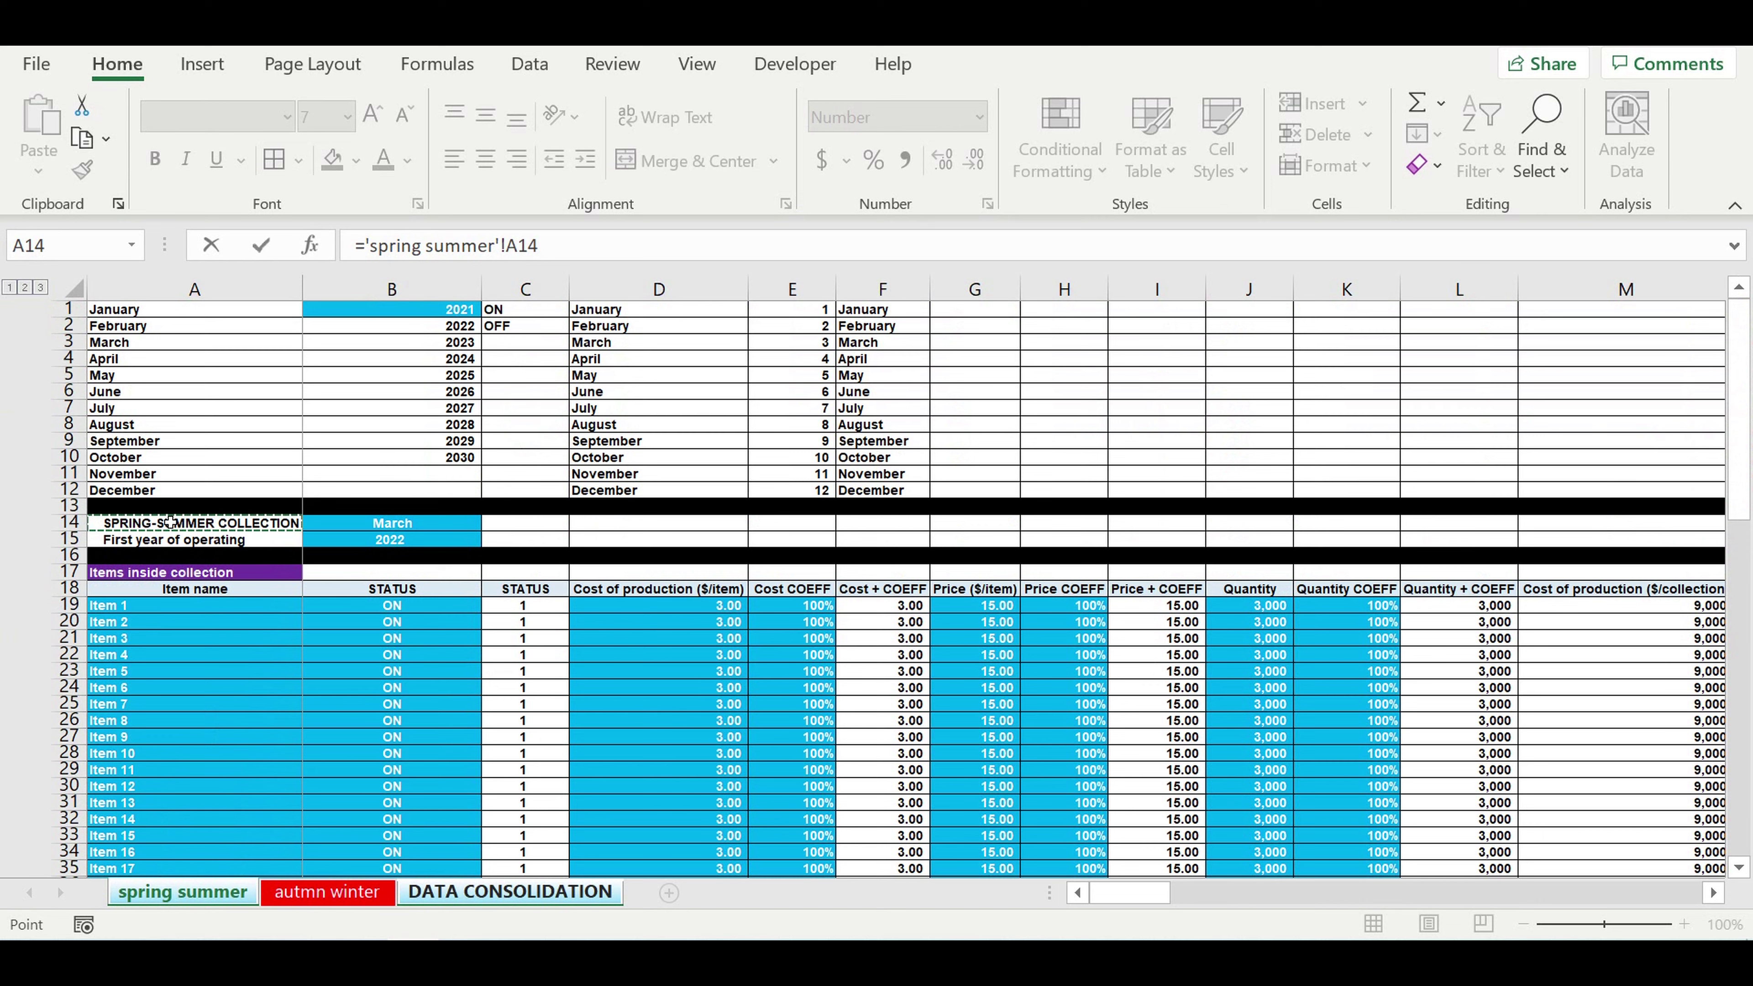
key("Return")
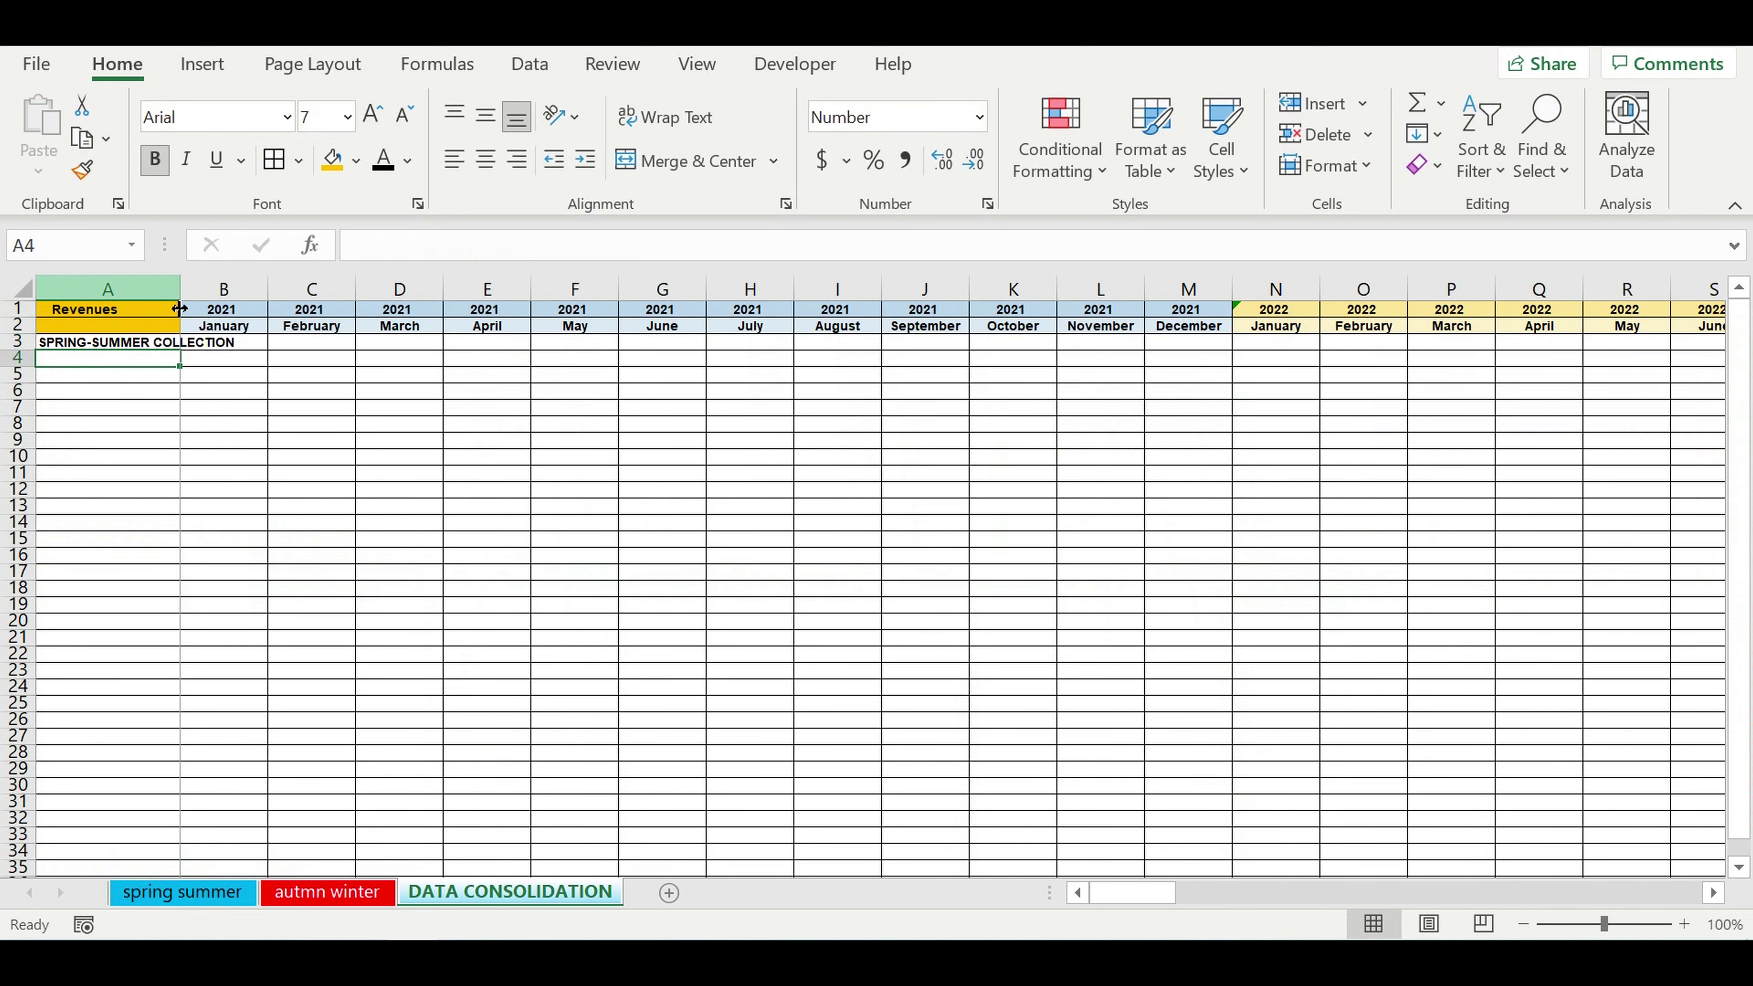
double_click(180, 288)
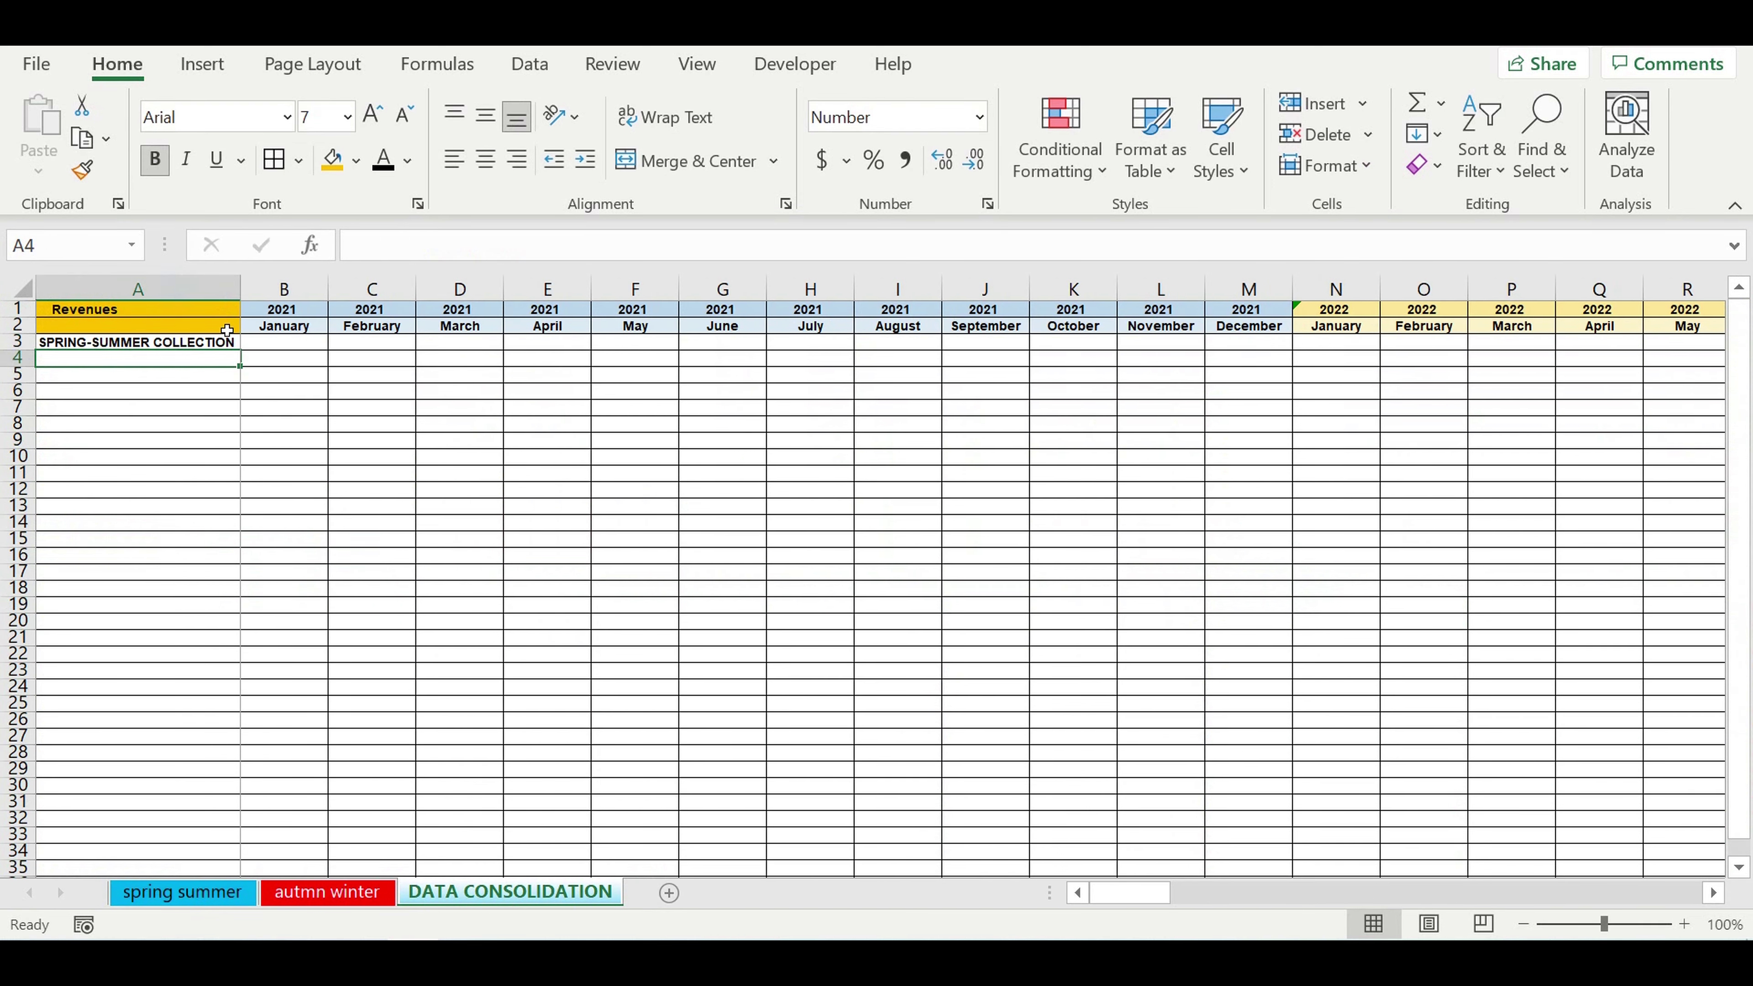
Link cell B3 to the spring-summer monthly collection revenue with ='spring summer'!B616
left_click(284, 342)
type("=")
left_click(190, 893)
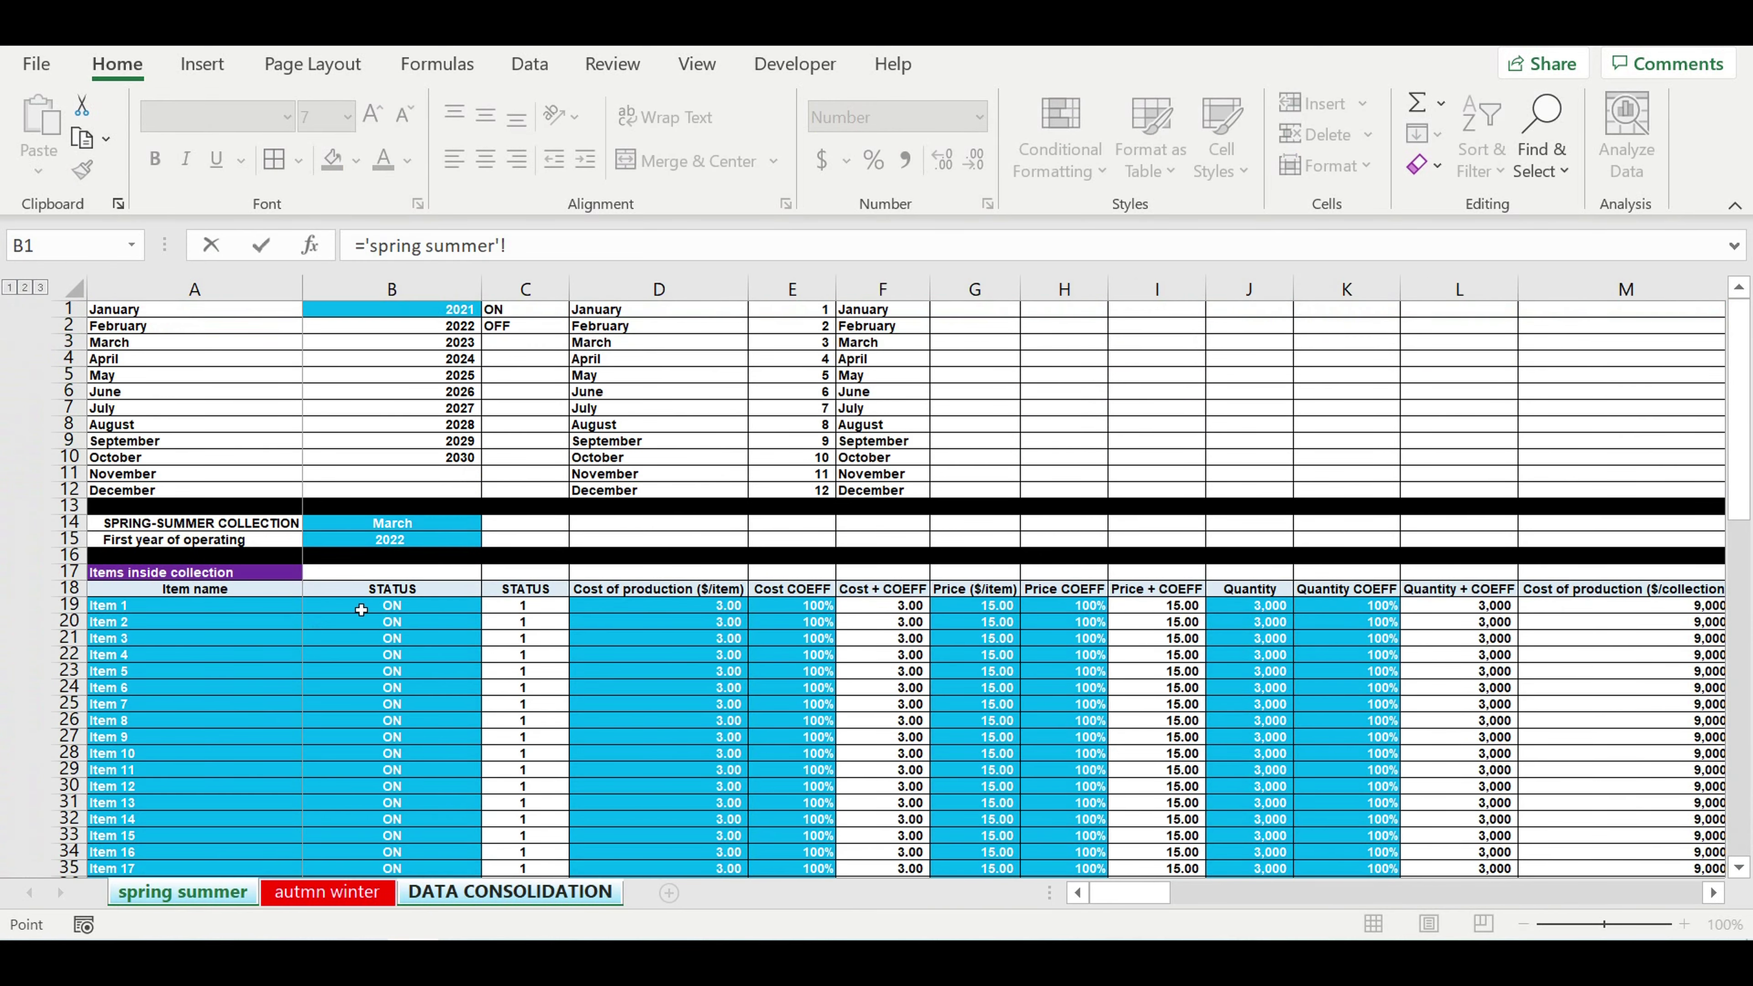
scroll(356, 595, "down", 12)
scroll(355, 615, "down", 15)
left_click(363, 576)
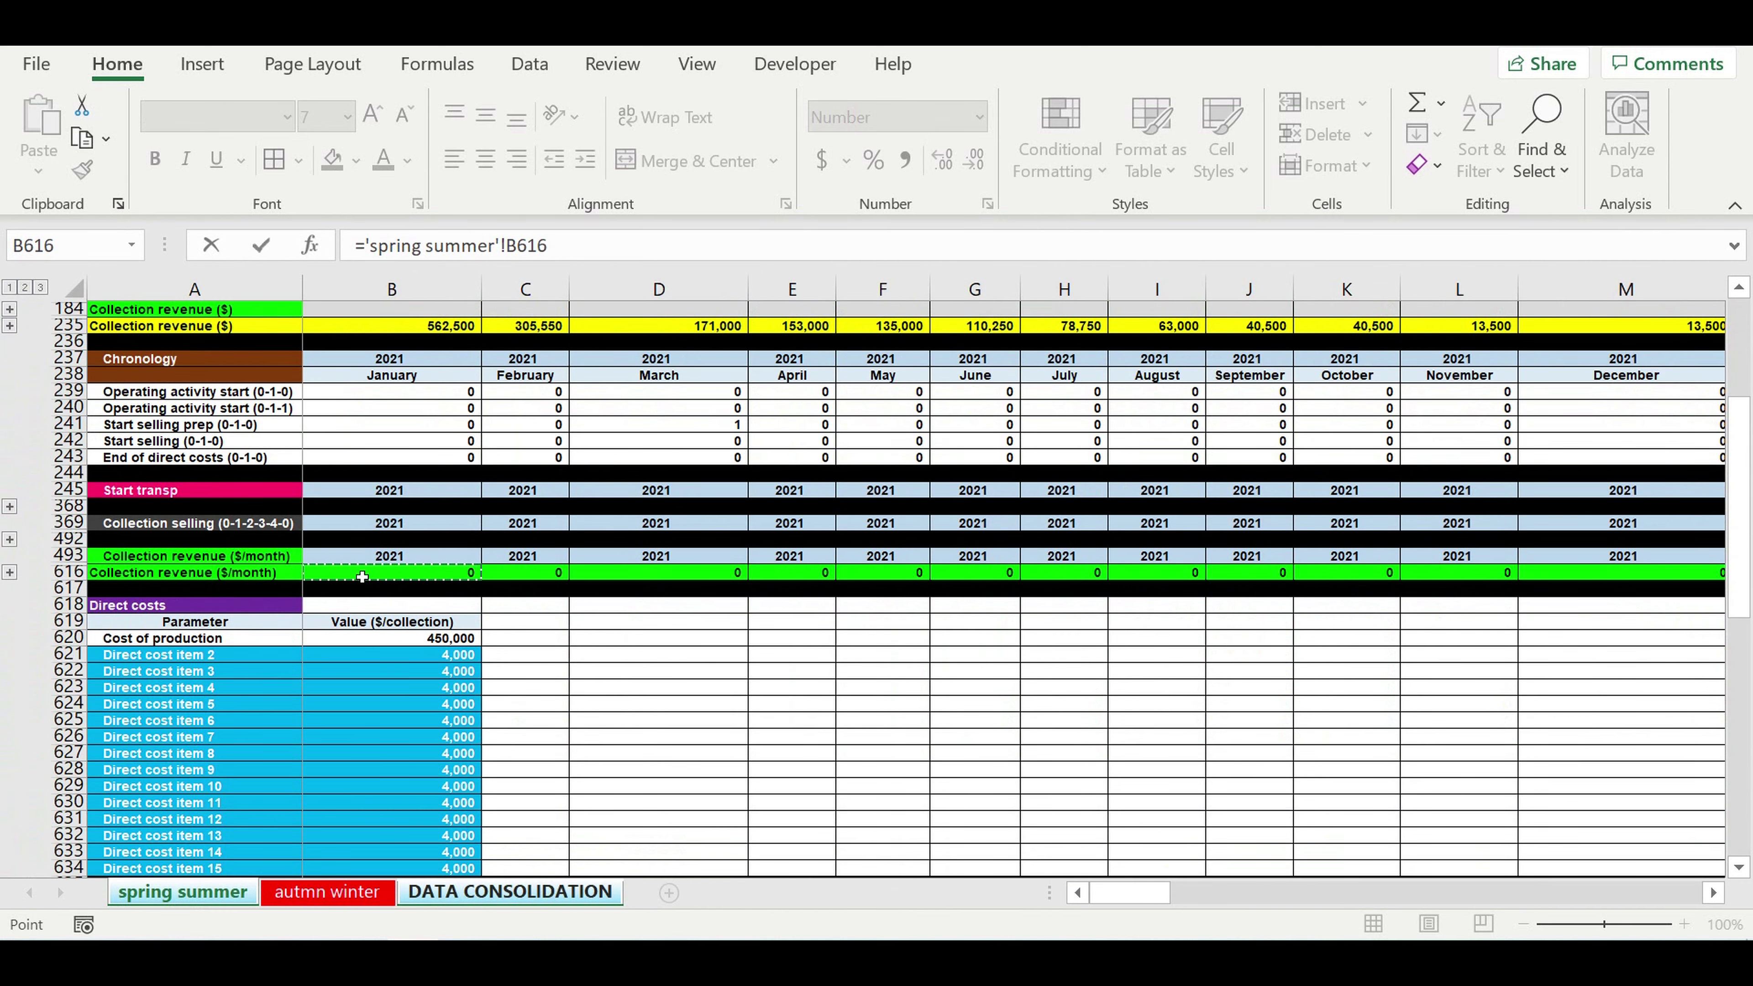
key("Return")
left_click(274, 343)
Link cell A4 to the autumn-winter collection name with ='autmn winter'!A14
left_click(166, 359)
type("=")
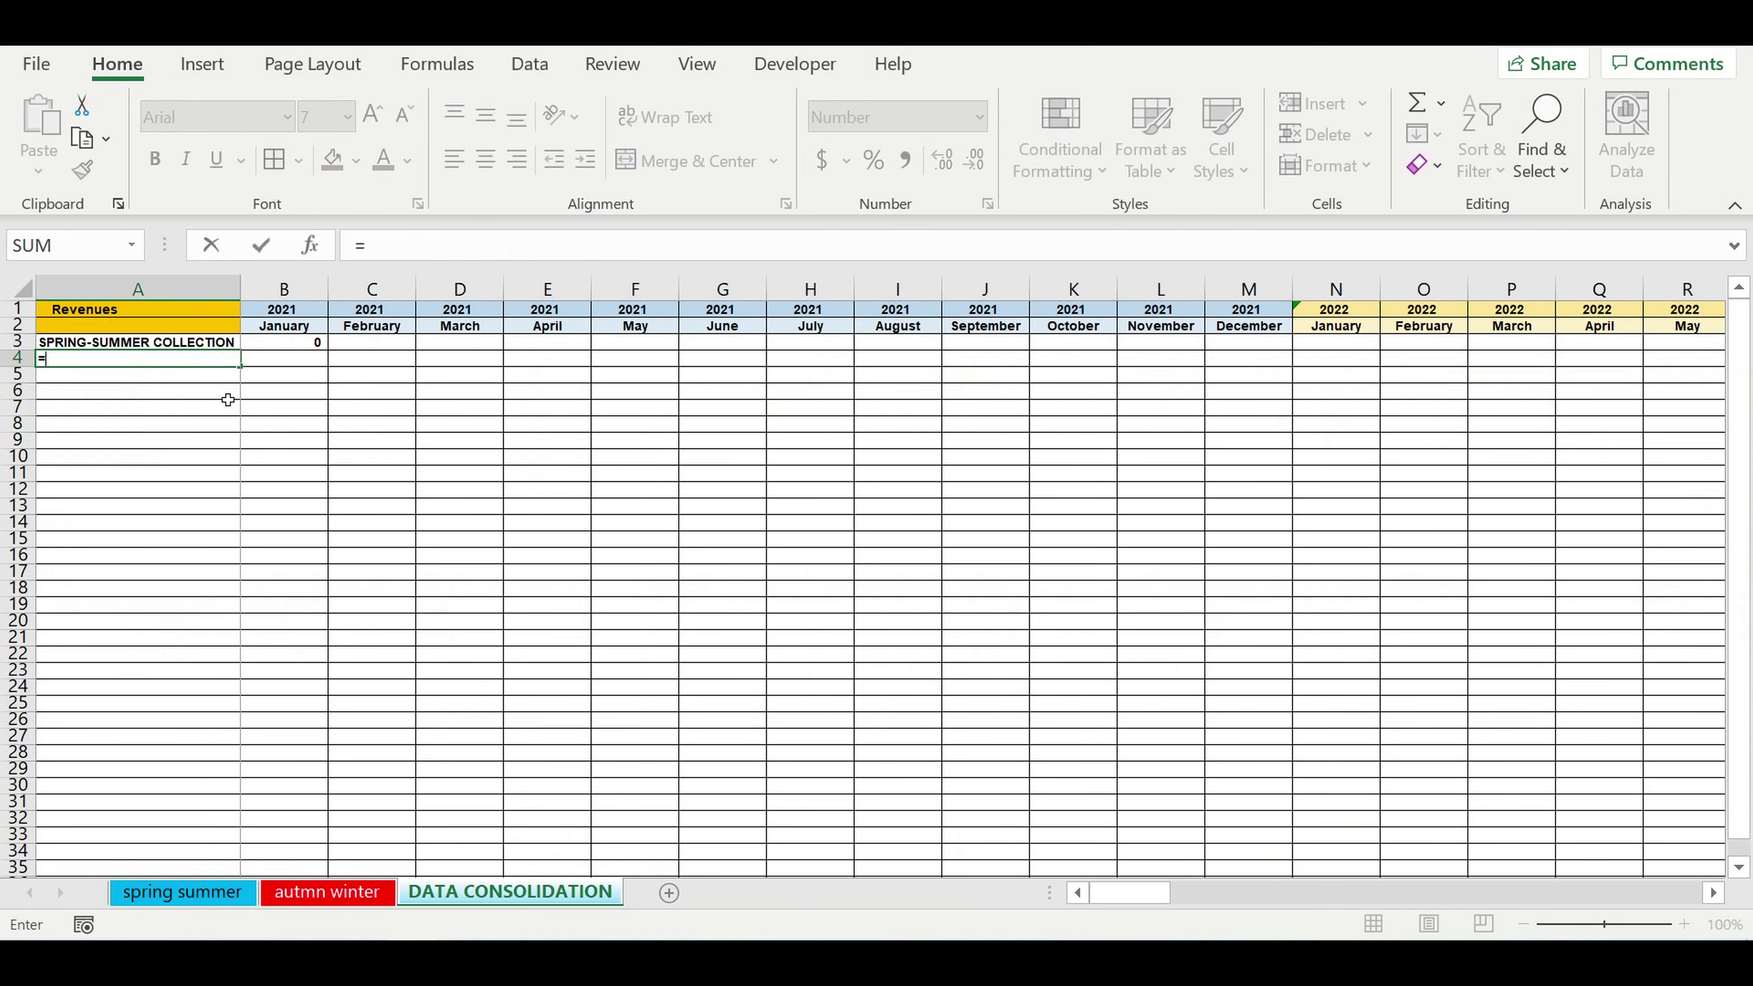
left_click(327, 893)
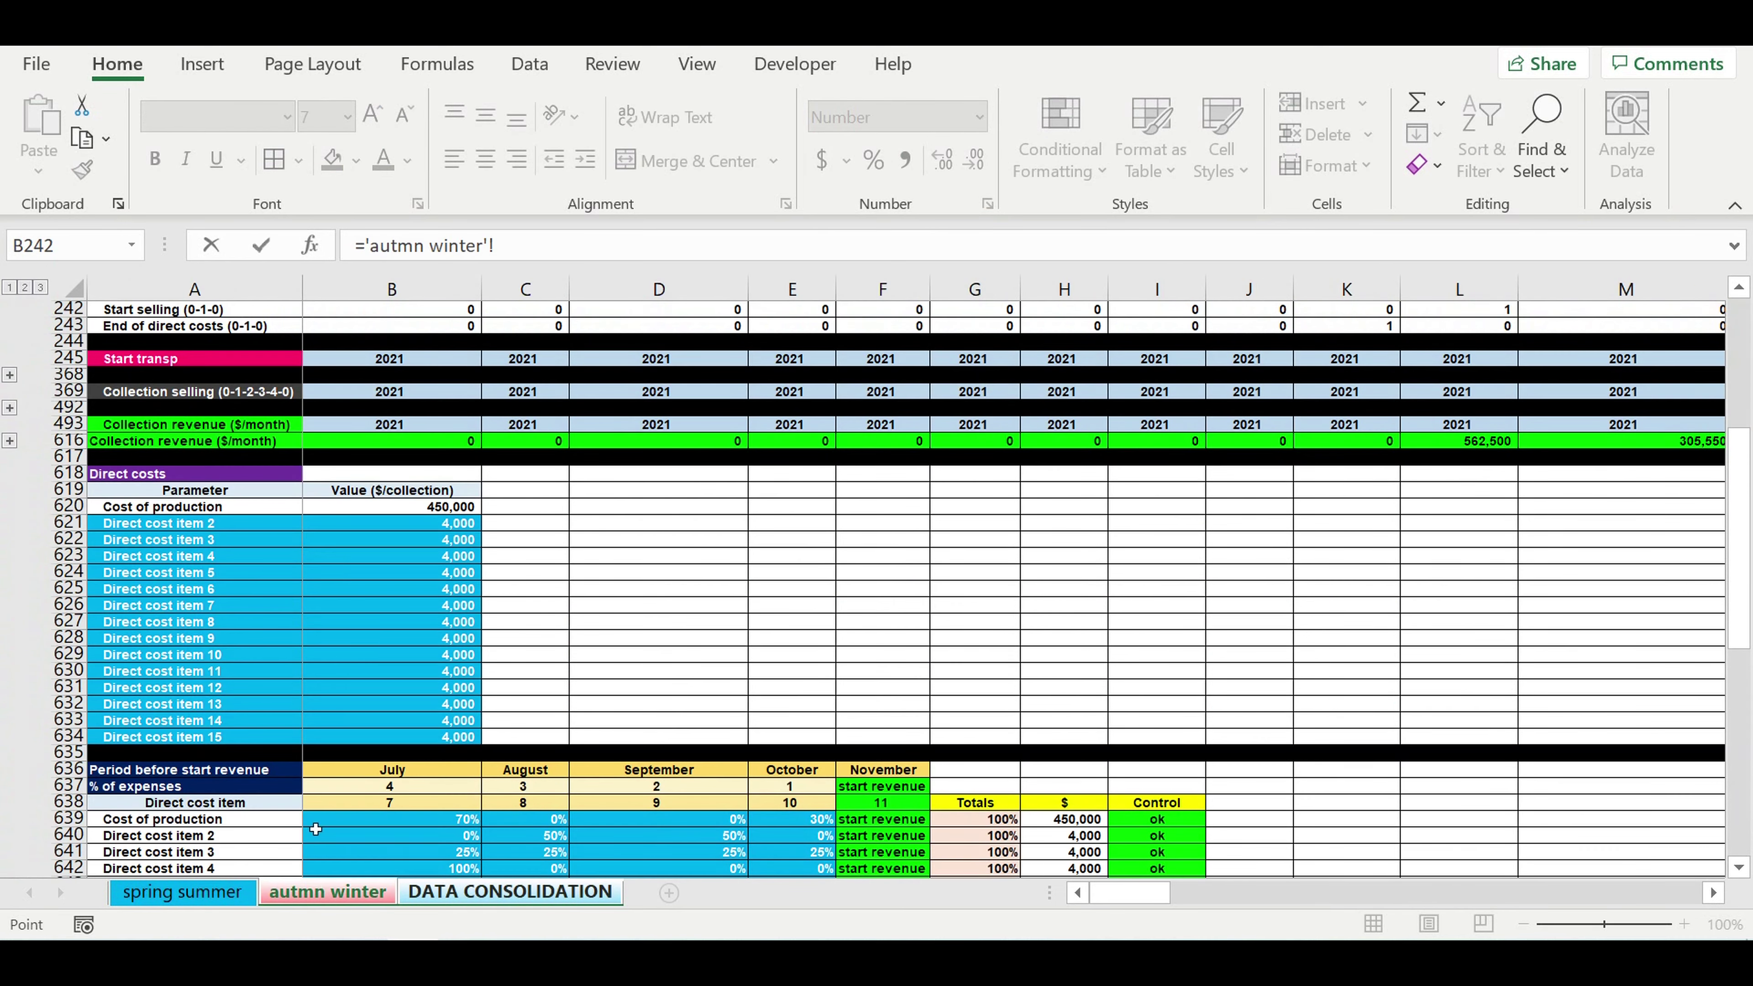
scroll(342, 424, "up", 20)
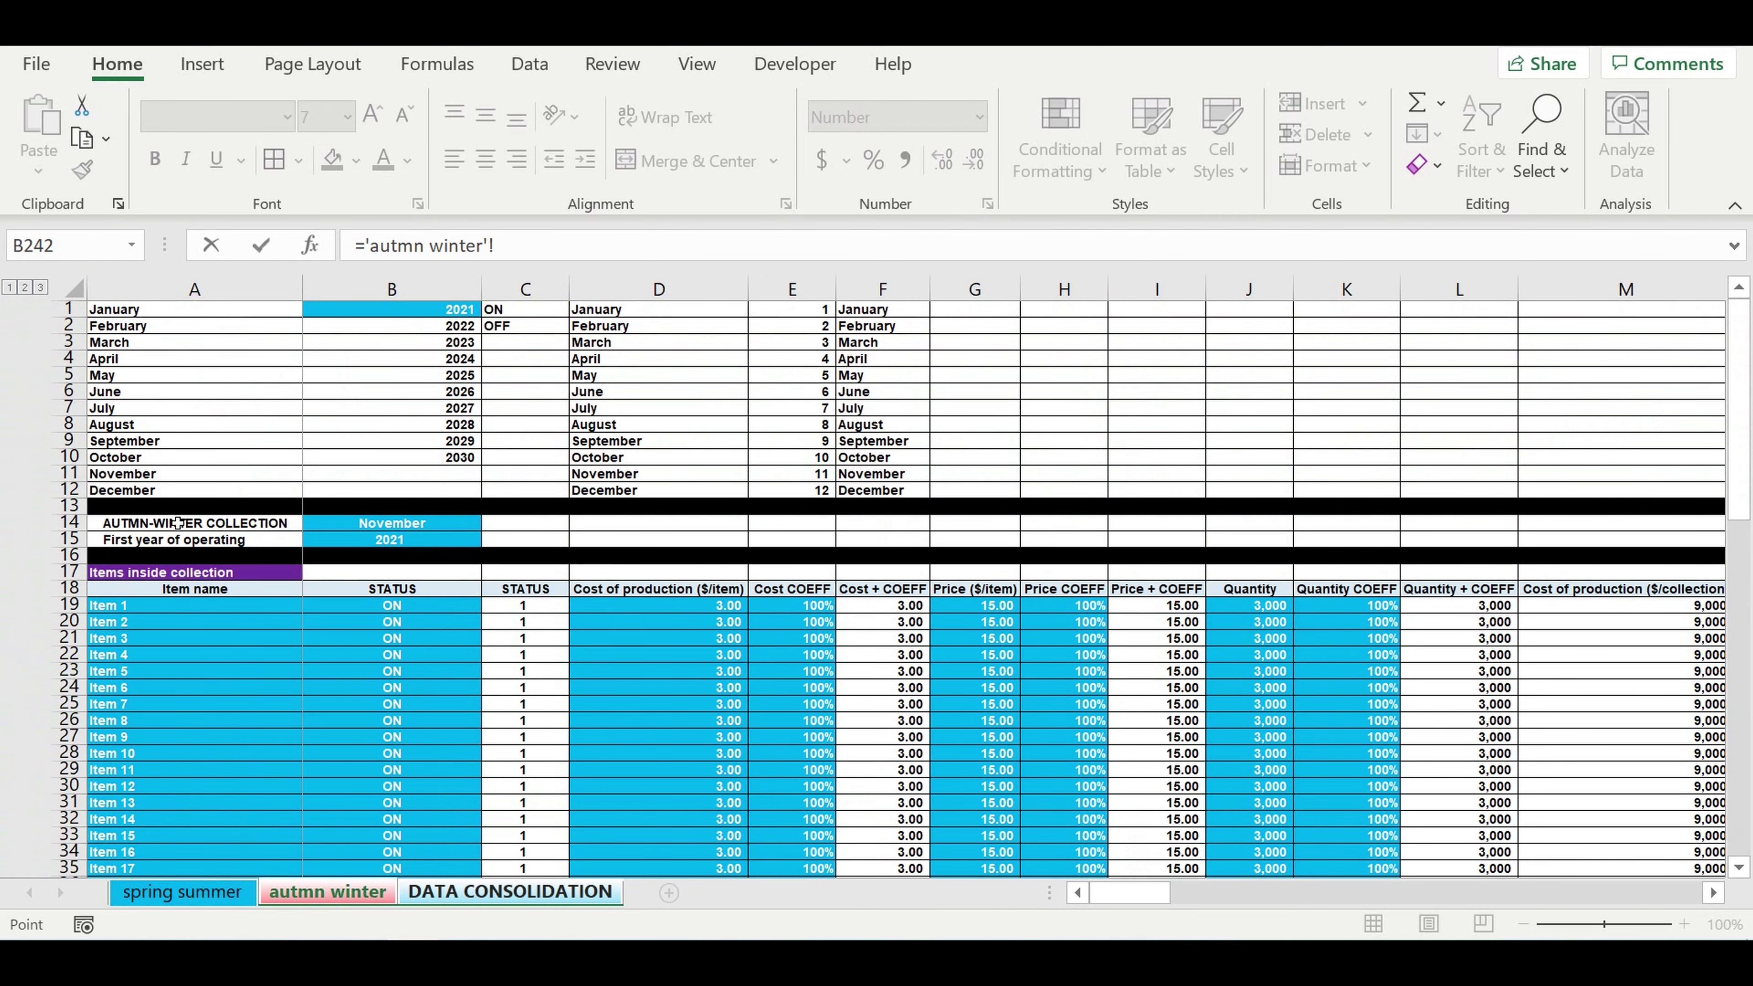
left_click(178, 523)
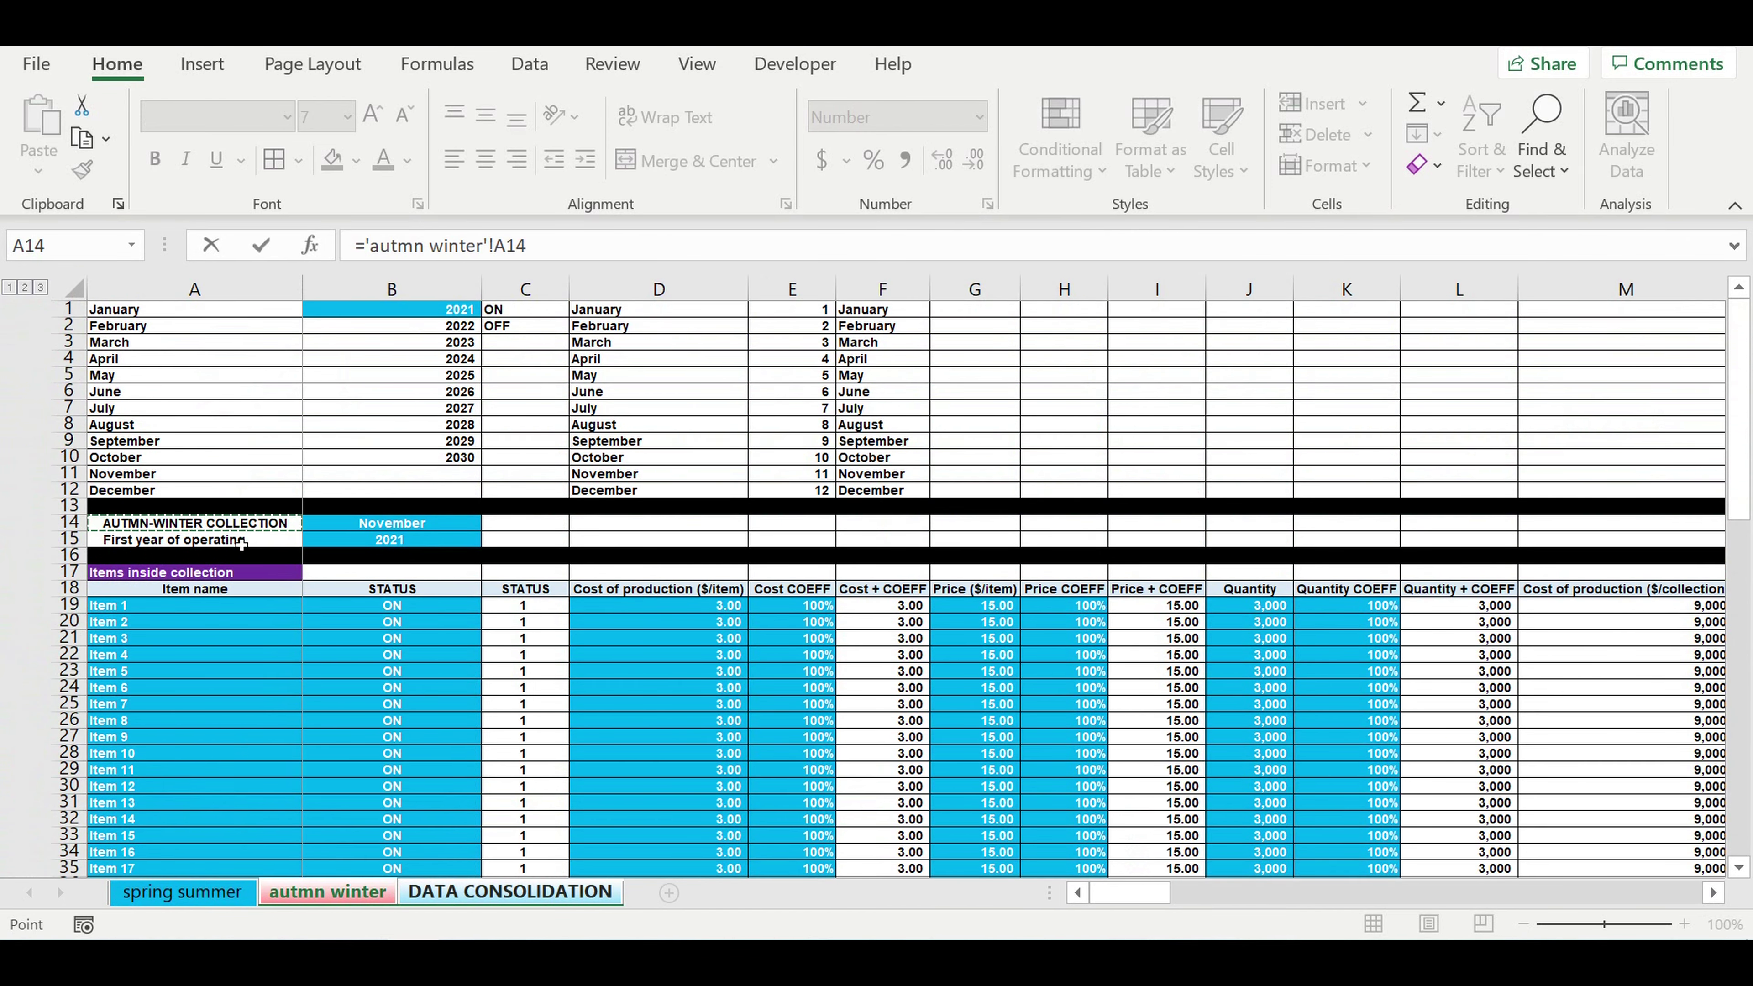
key("Return")
Link cell B4 to the autumn-winter monthly collection revenue with ='autmn winter'!B616
left_click(293, 359)
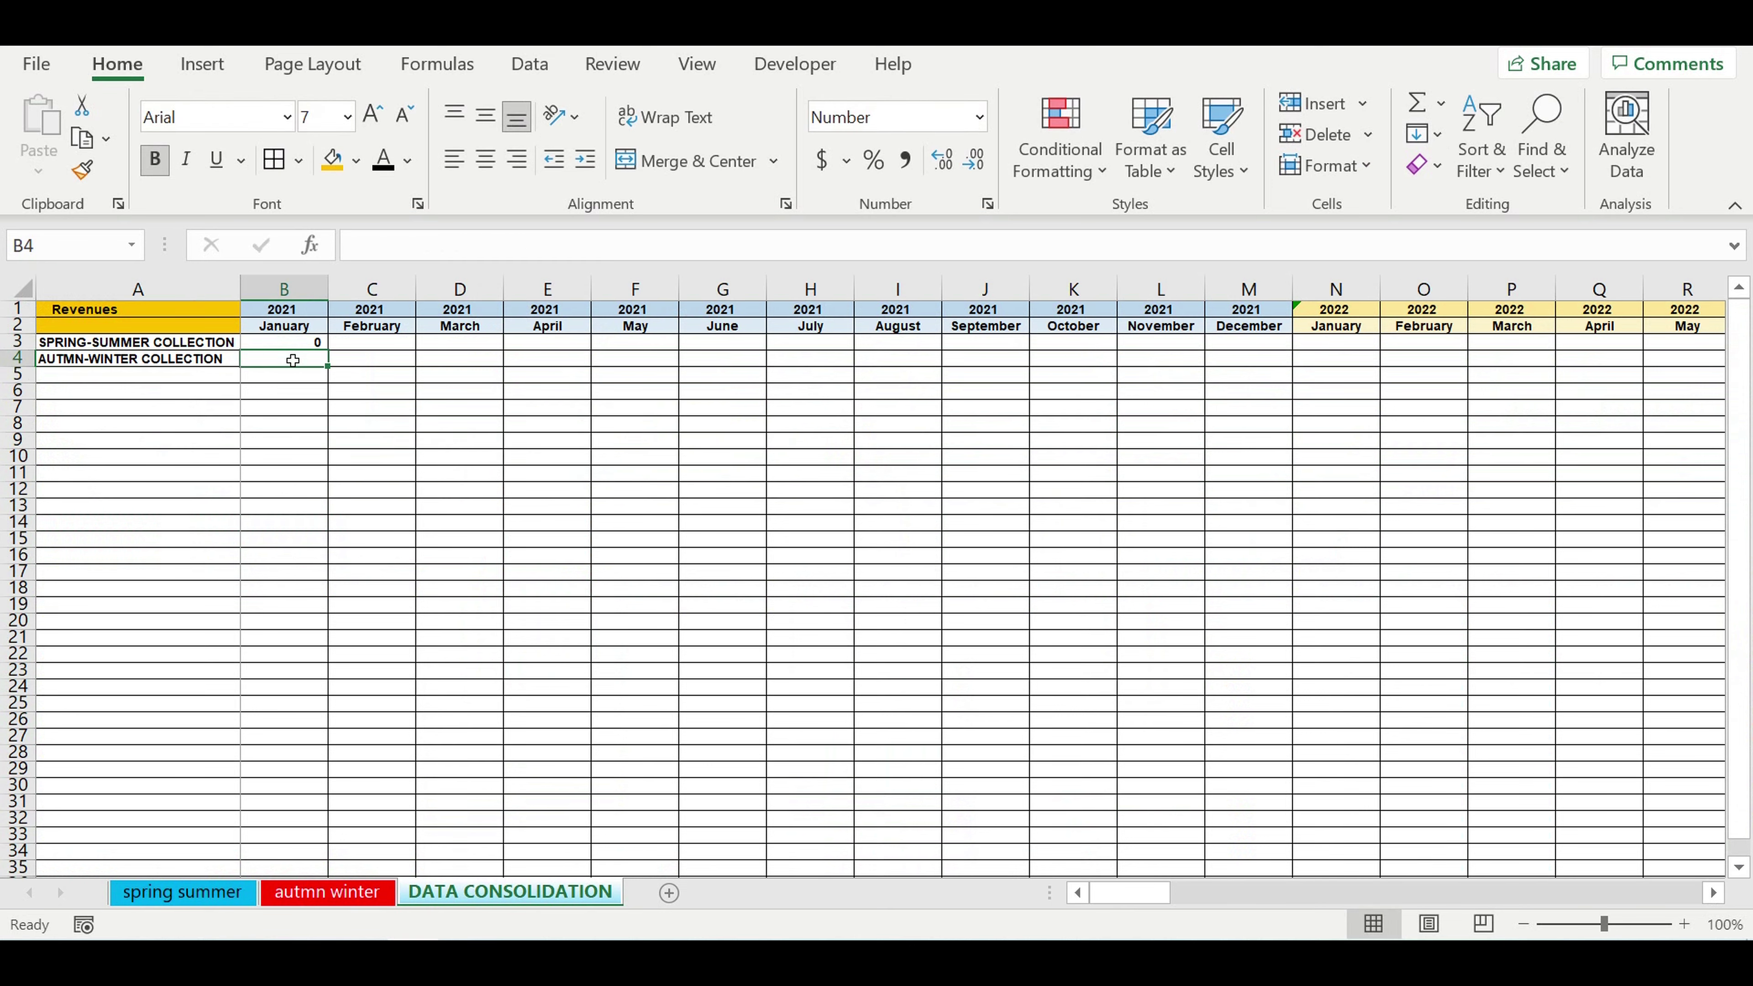
type("=")
left_click(319, 890)
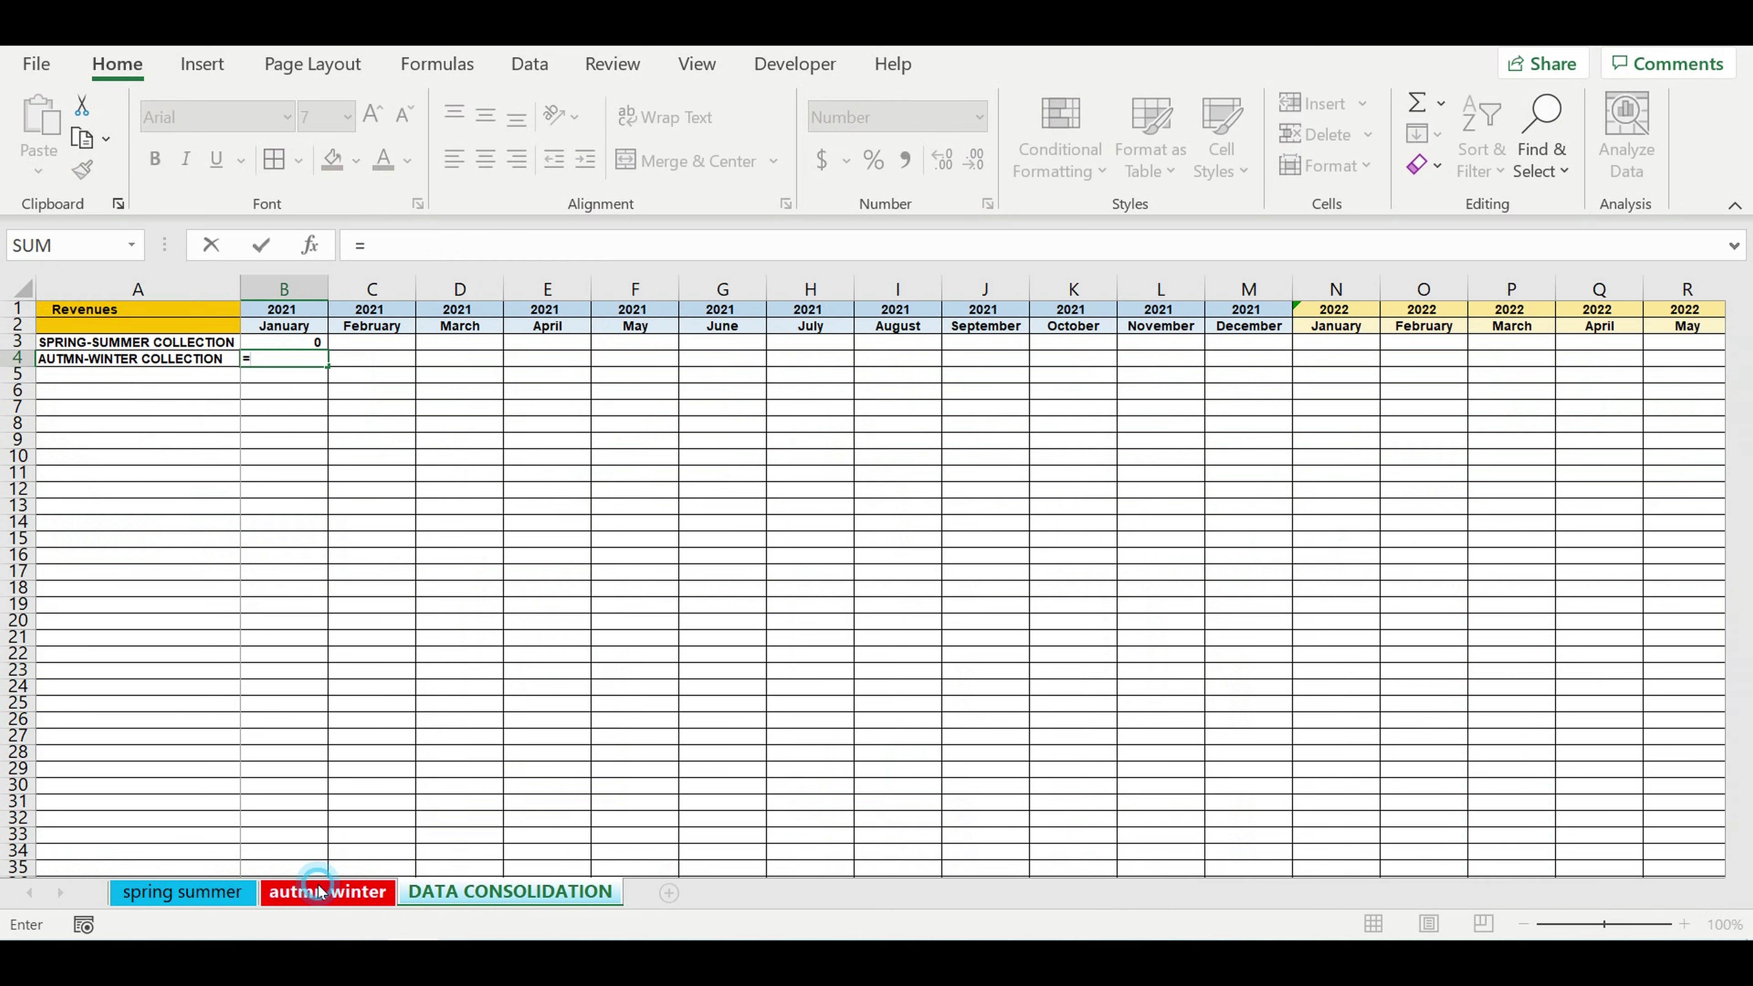
scroll(451, 649, "down", 1)
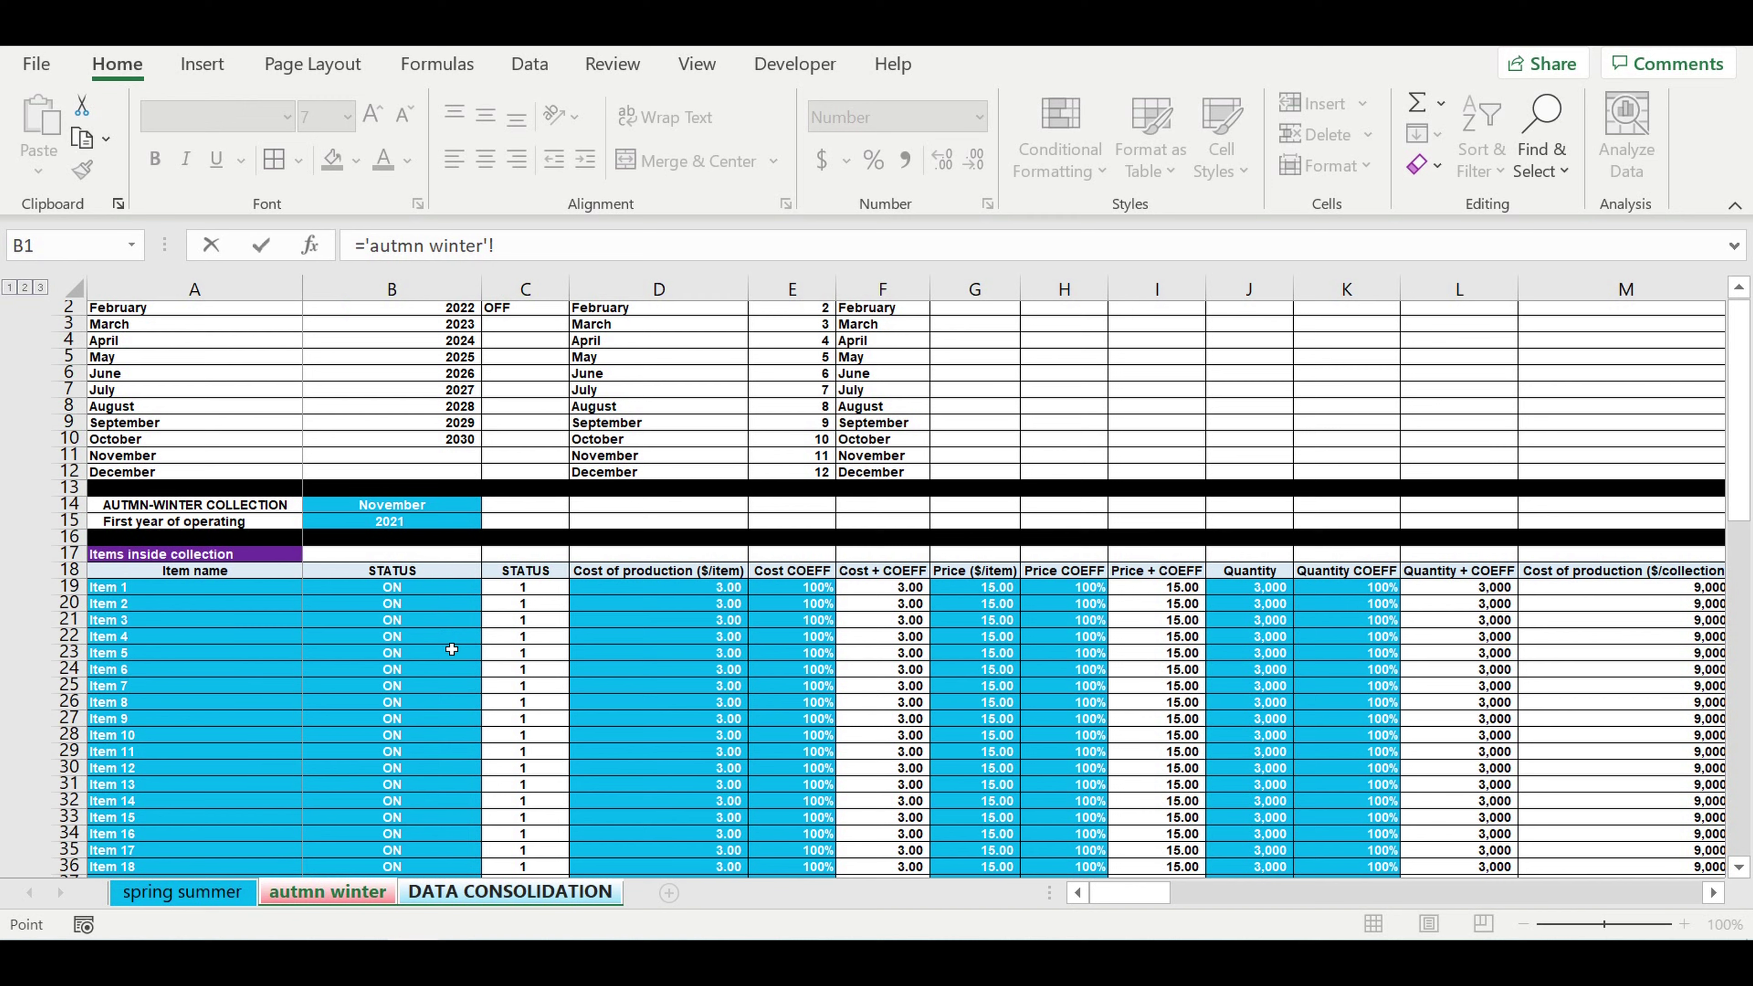
scroll(451, 650, "down", 20)
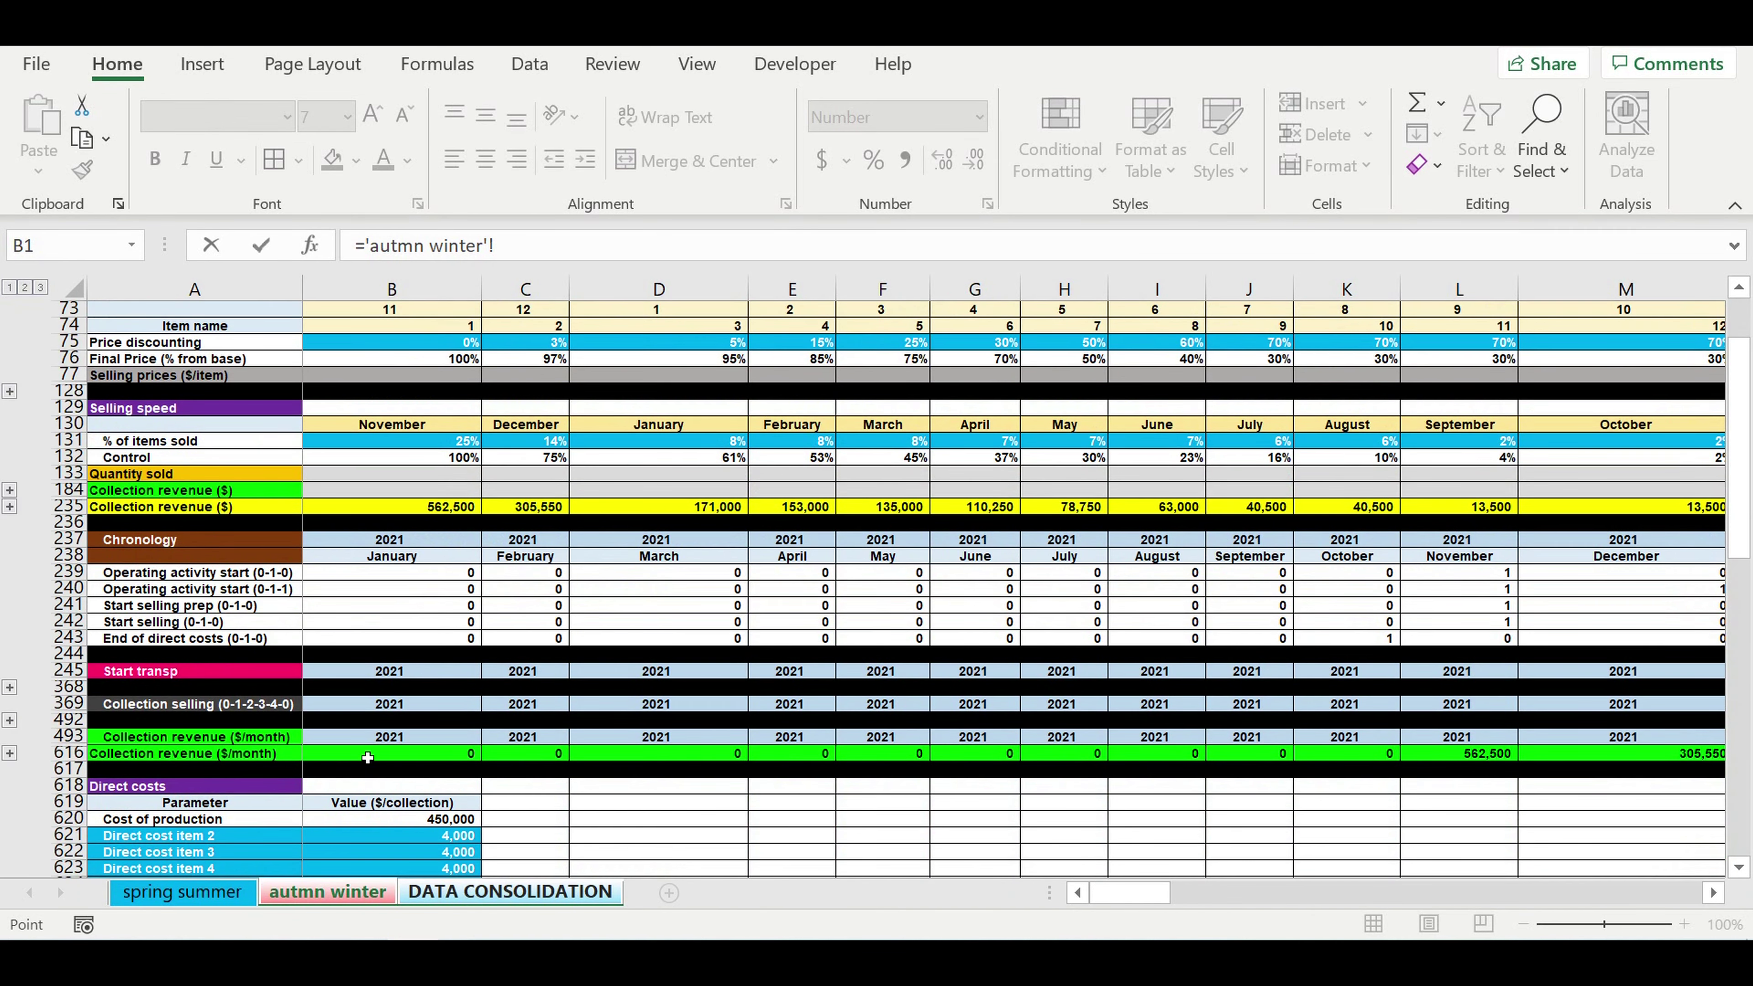
left_click(368, 757)
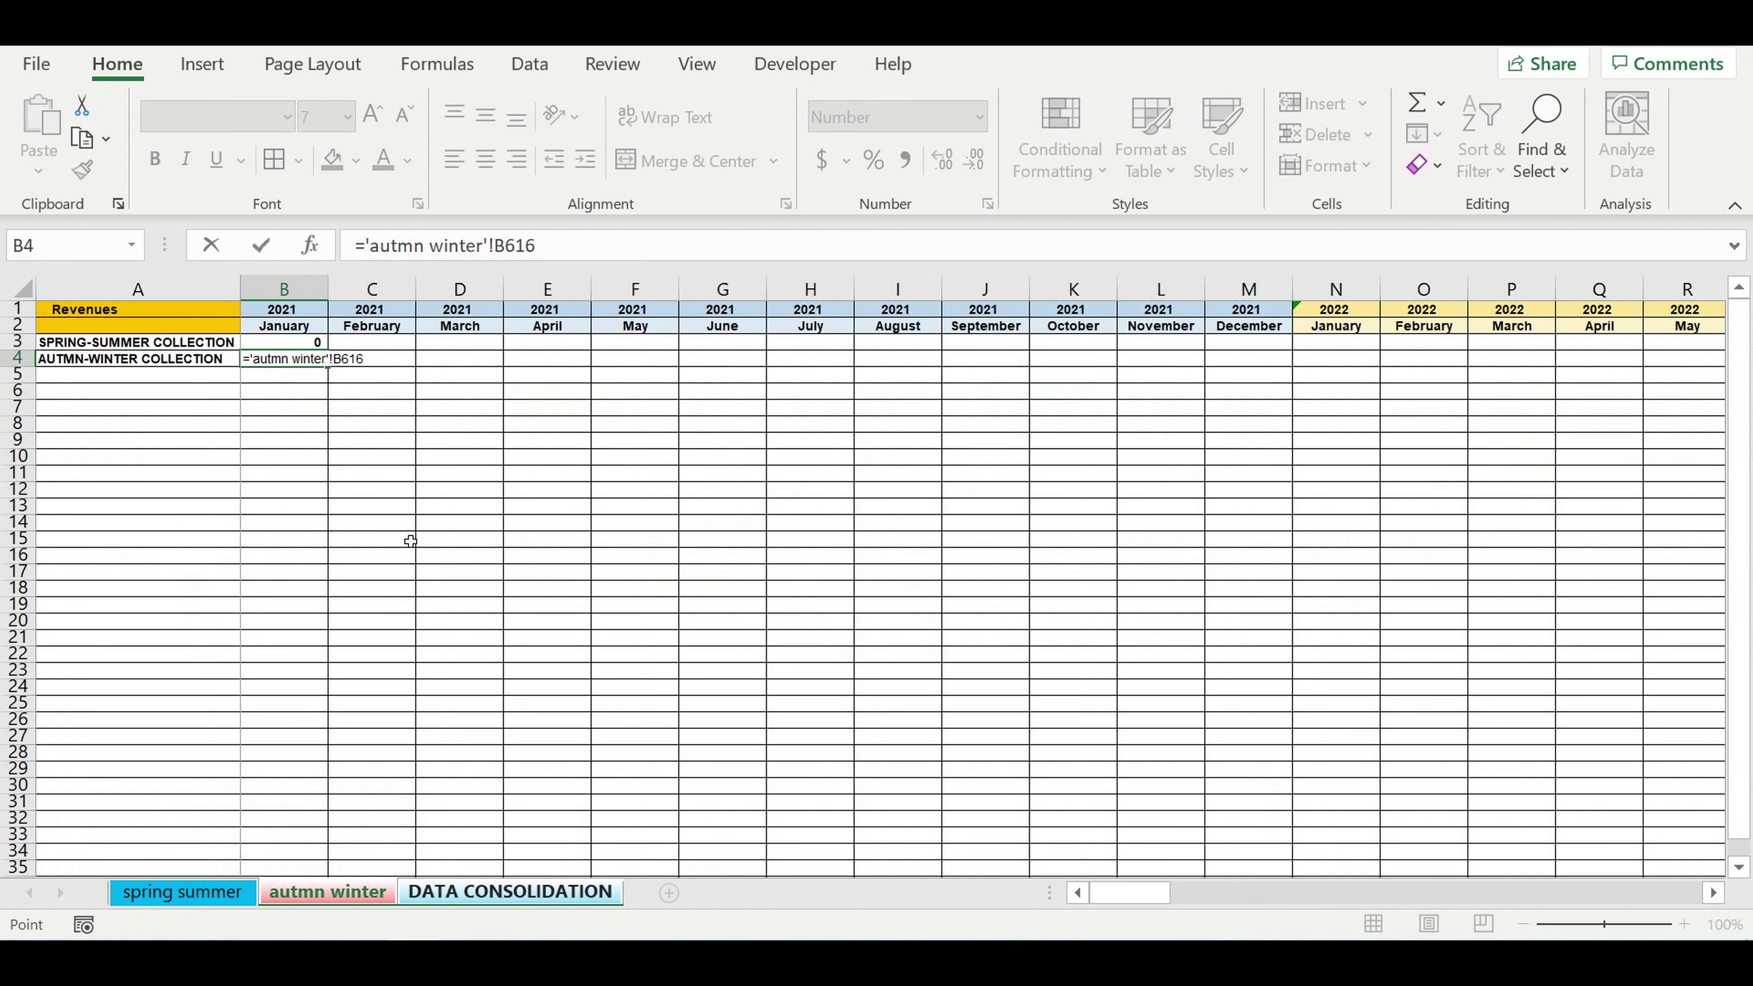
key("Return")
Fill the revenue formulas in B3:B4 across every month through December 2030 in column DQ
left_click_drag(290, 344, 1488, 350)
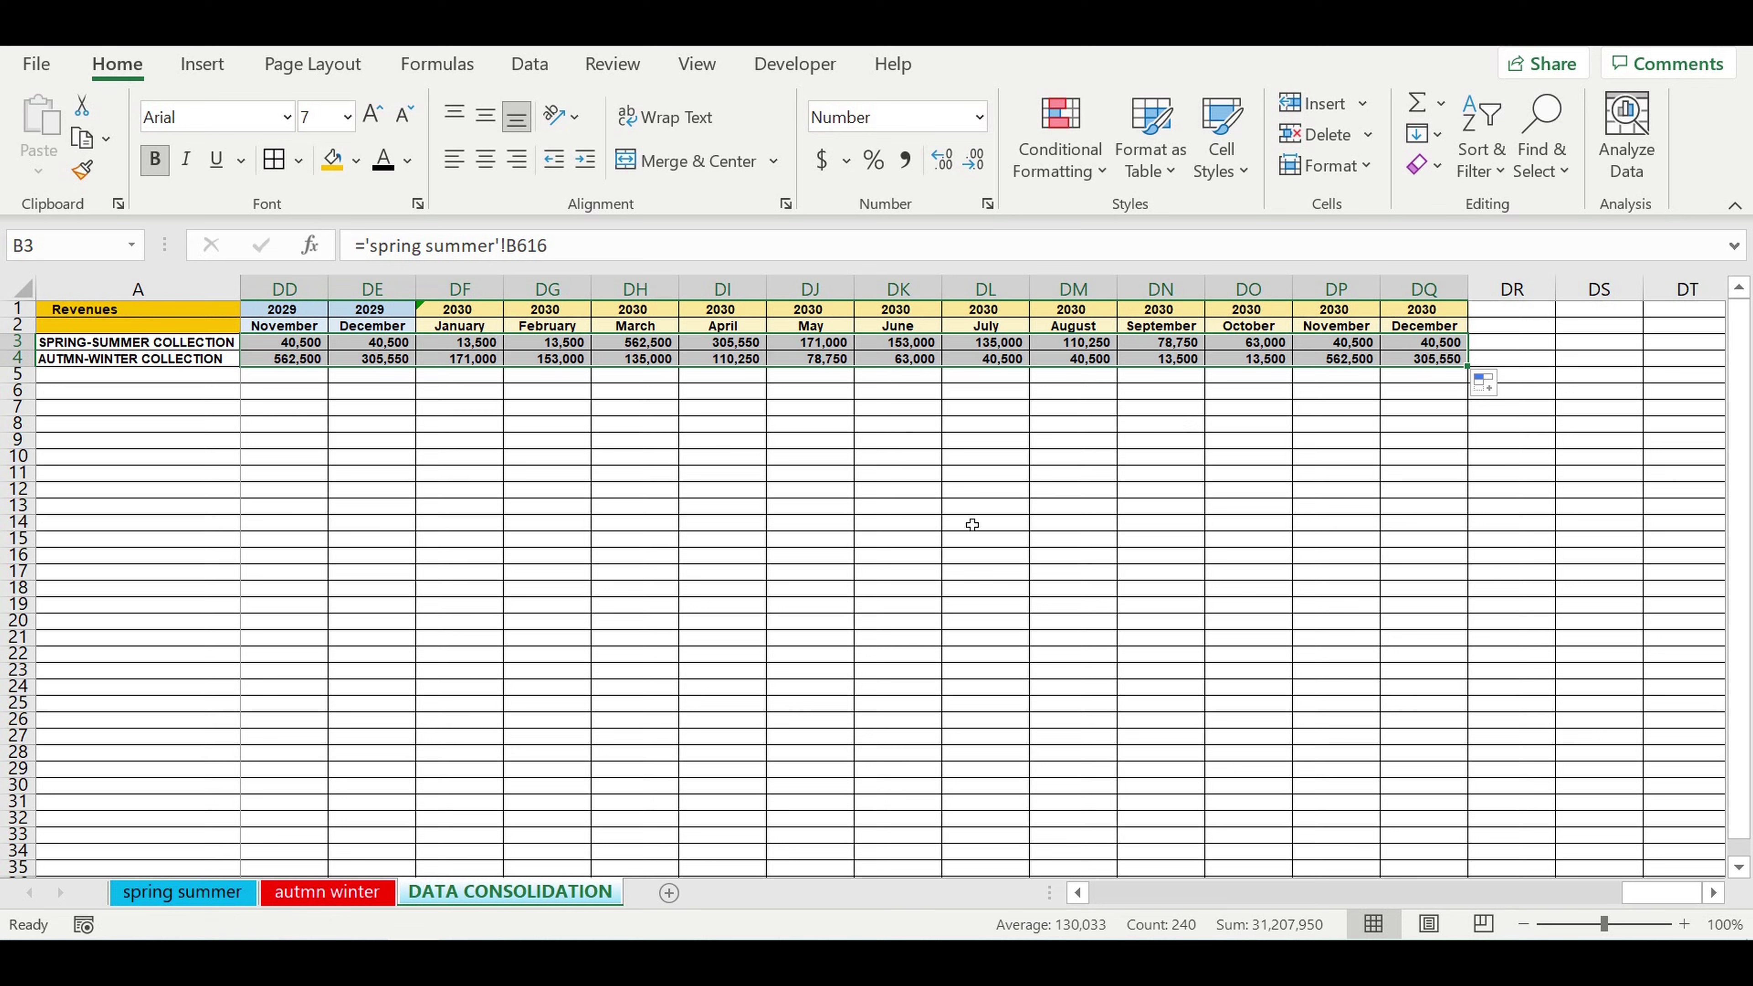
left_click_drag(1627, 894, 946, 886)
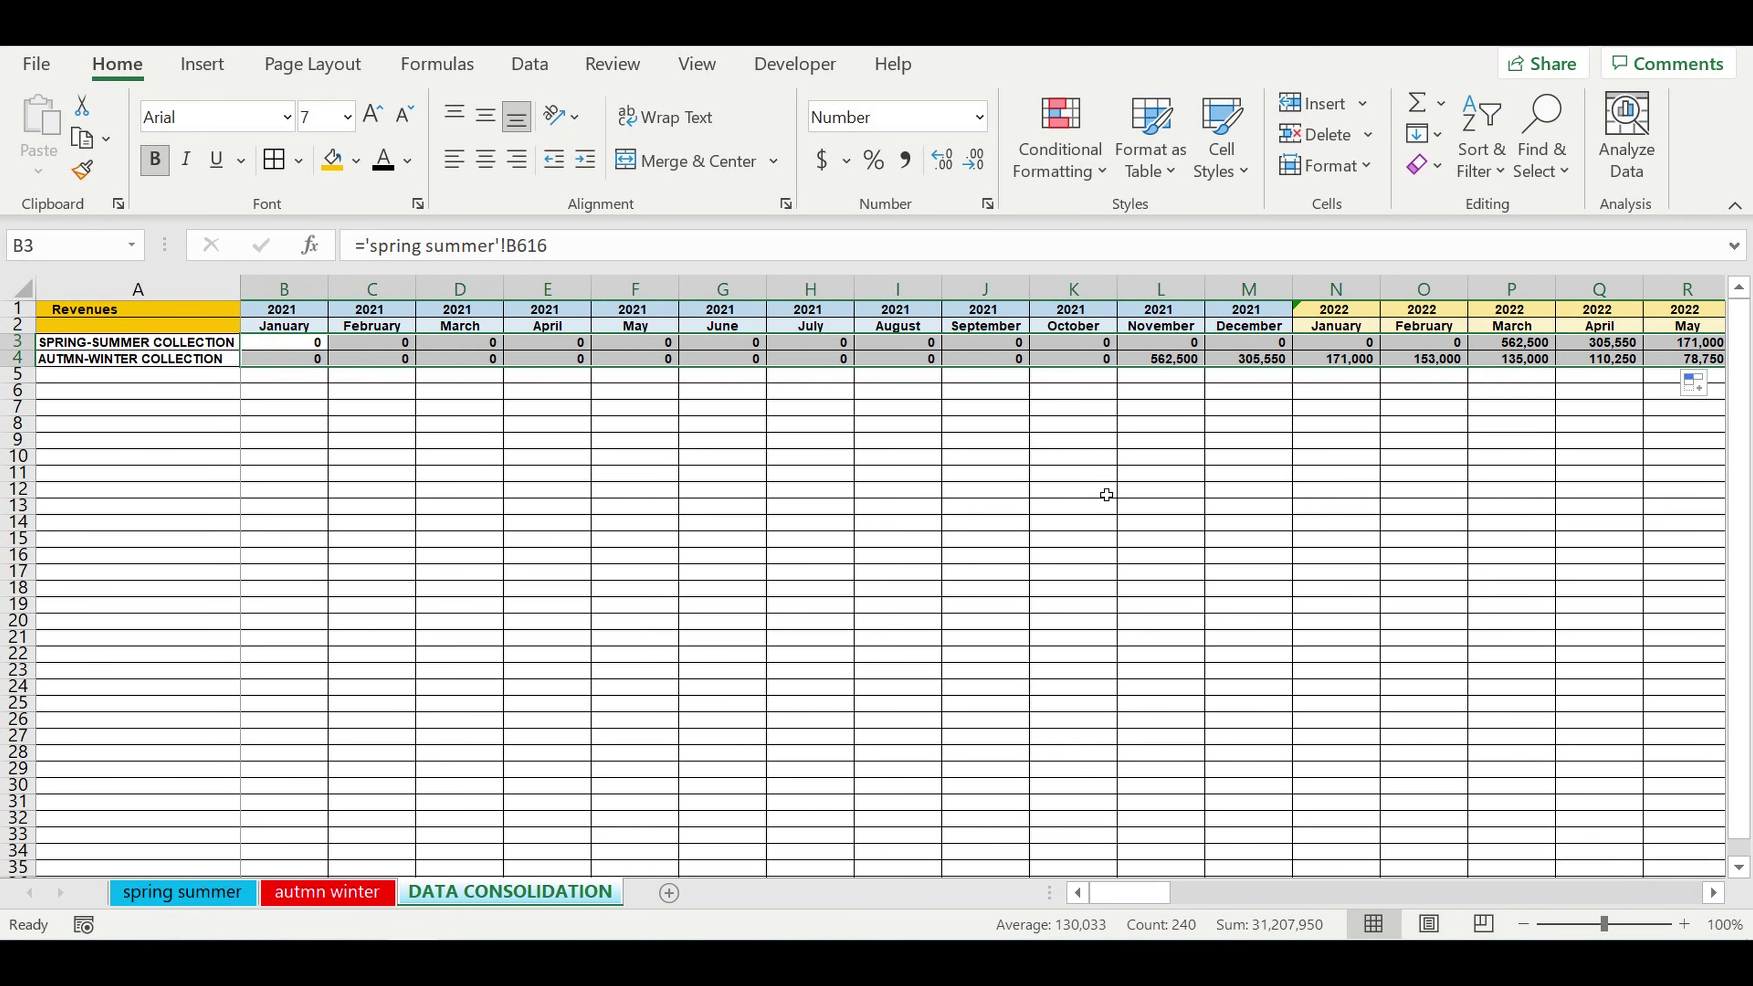
left_click(1216, 490)
Examine when each collection's monthly revenues start and how they overlap across the timeline from 2021 onward
left_click_drag(1171, 362, 1450, 366)
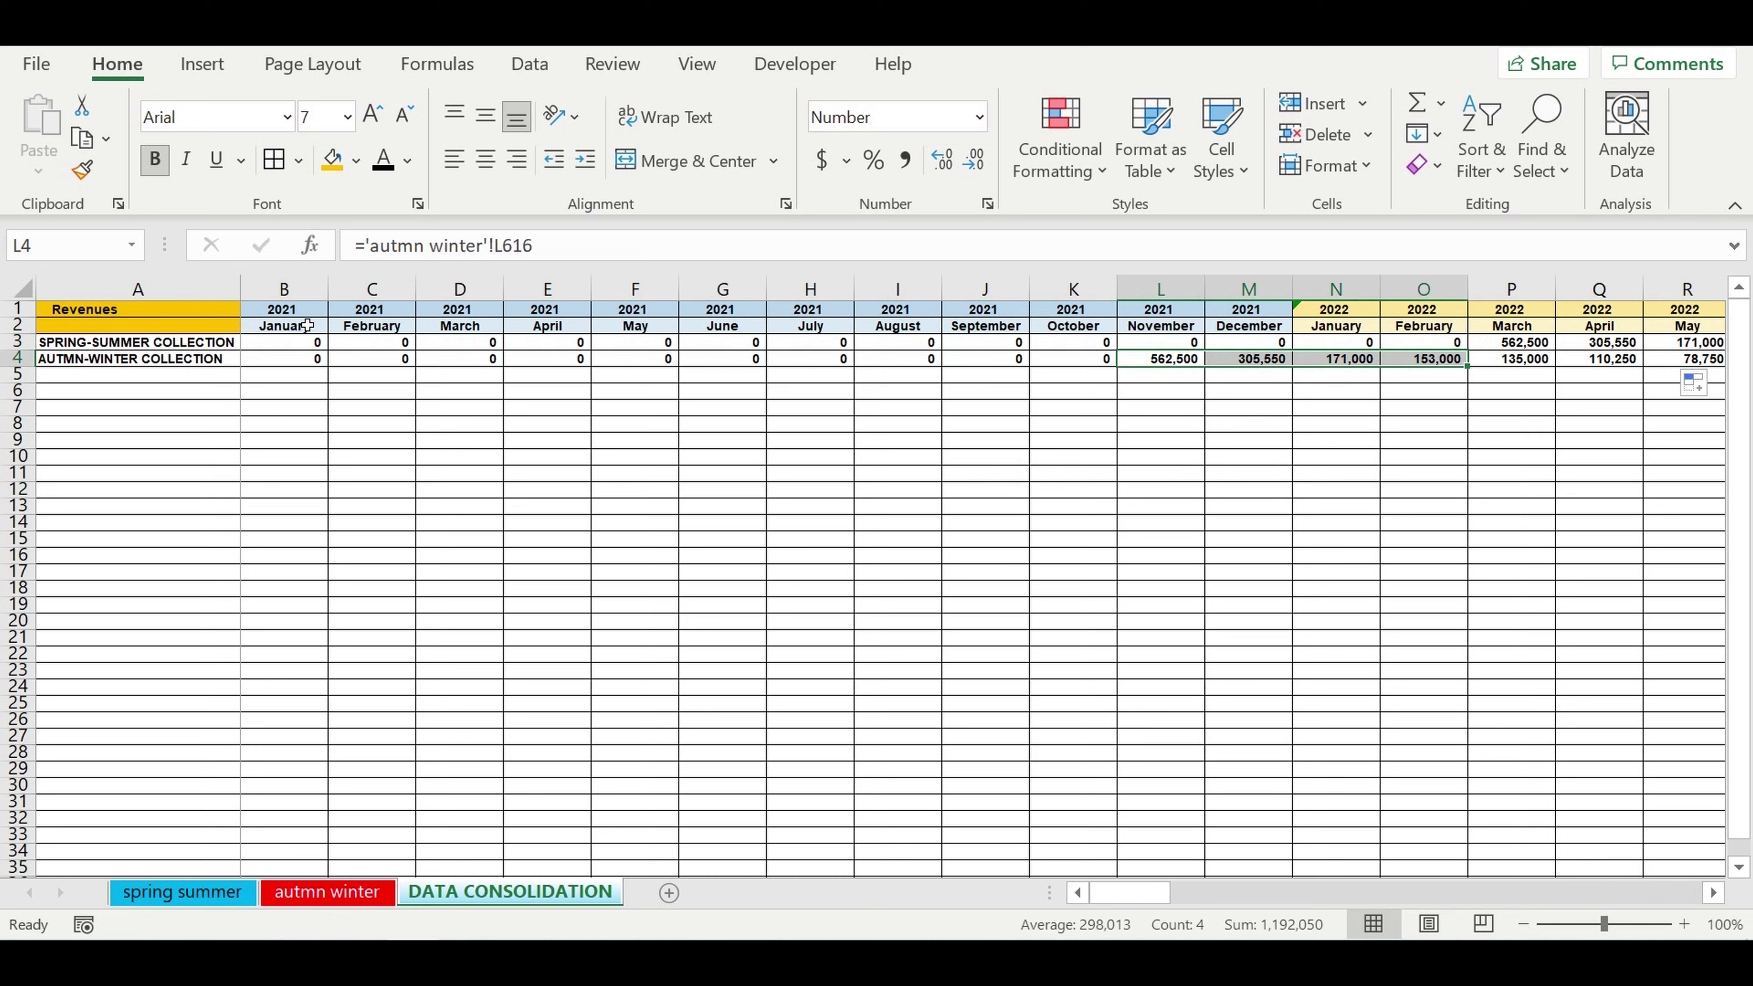
left_click_drag(1171, 366, 1388, 348)
left_click(1514, 423)
left_click(1250, 408)
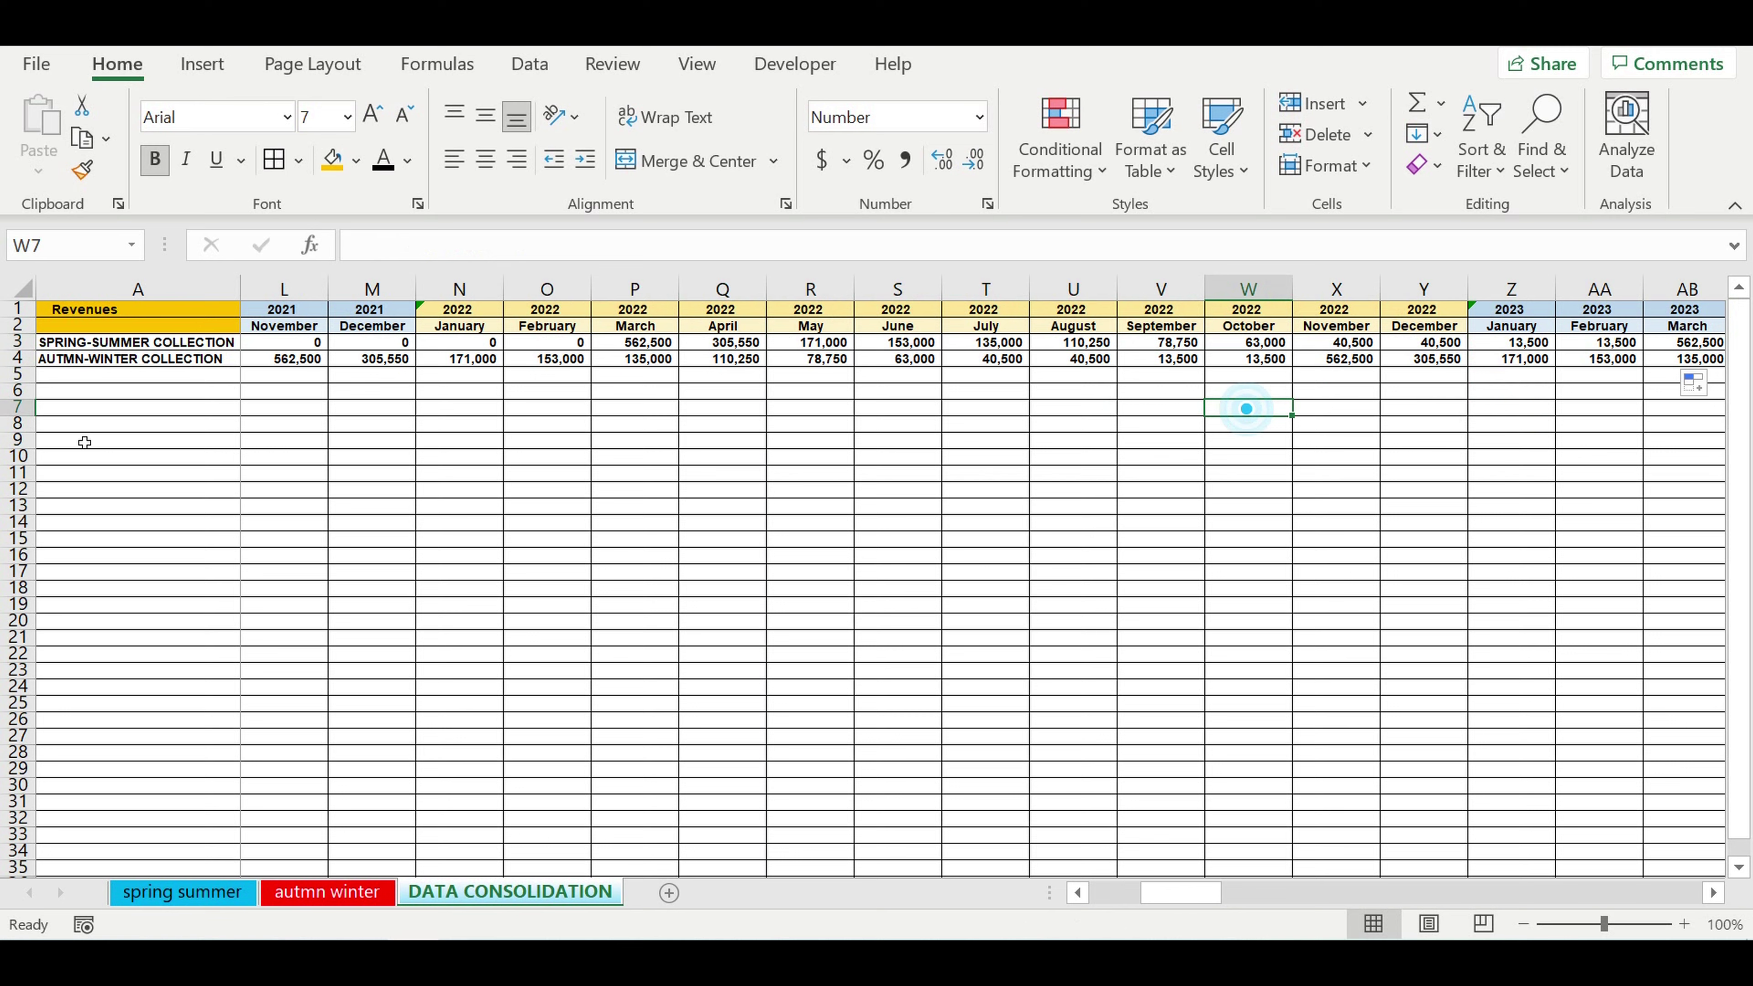
left_click(371, 440)
left_click_drag(1165, 896, 1021, 897)
Fill the whole of row 5 with black as a separator below the revenues block
left_click(65, 378)
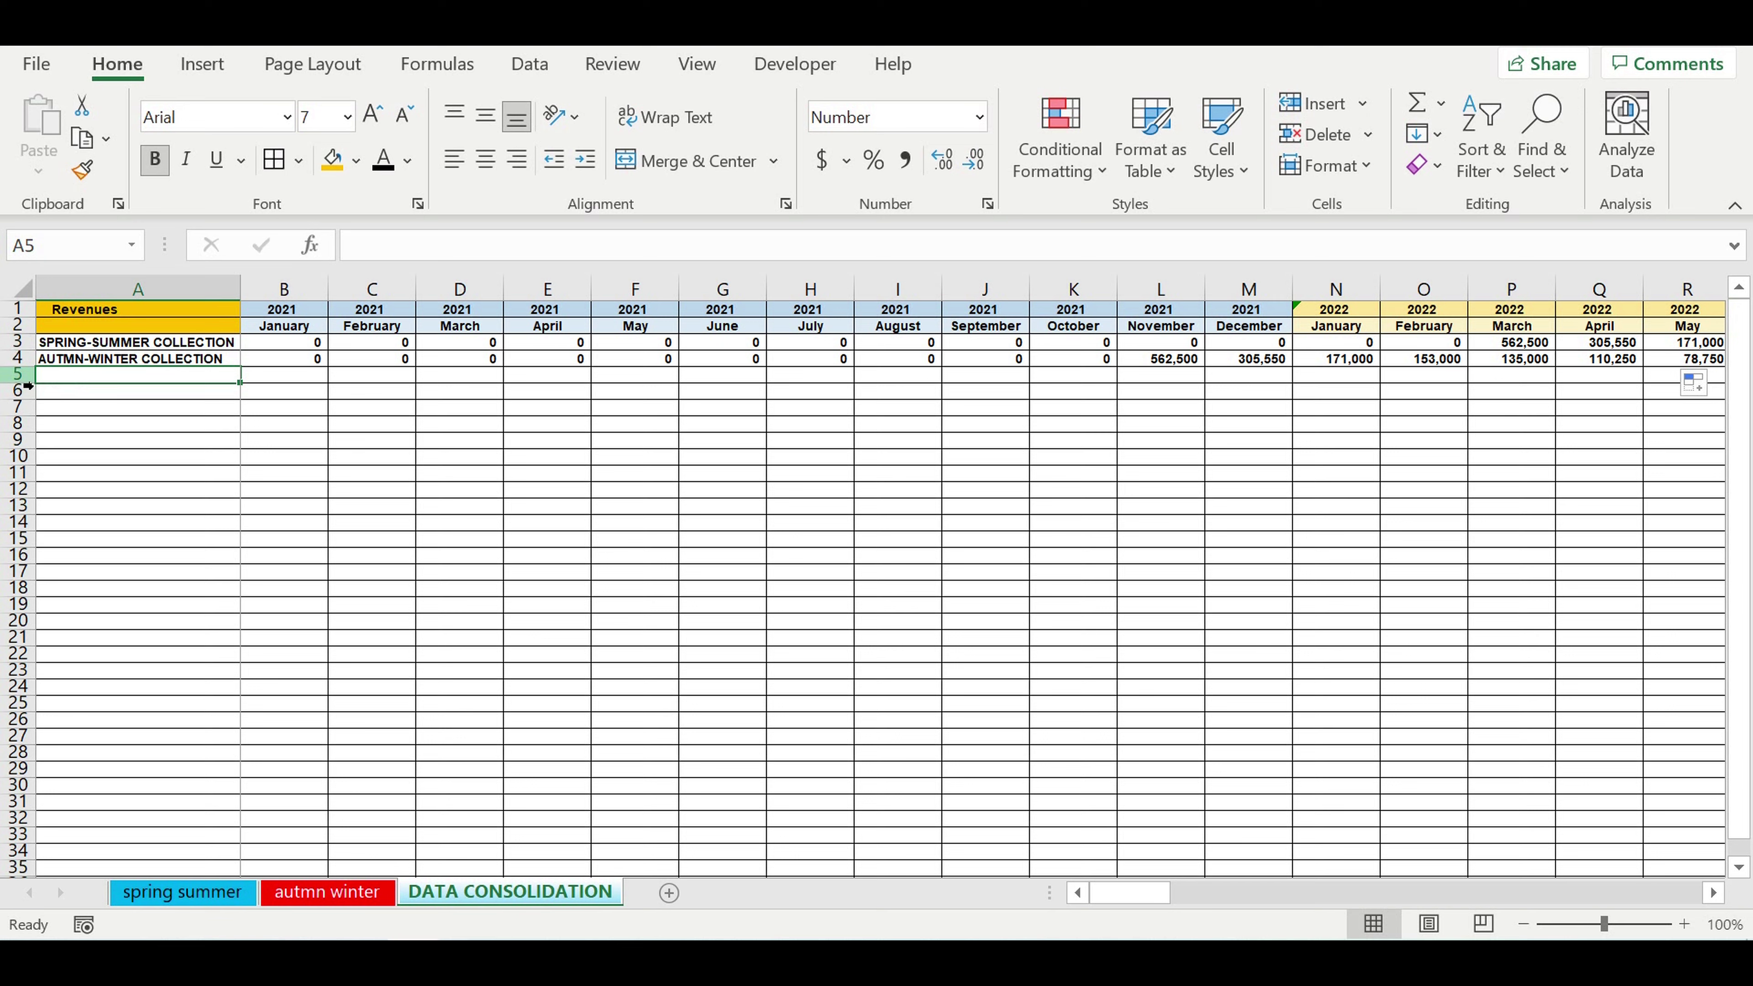
left_click(17, 375)
left_click(358, 161)
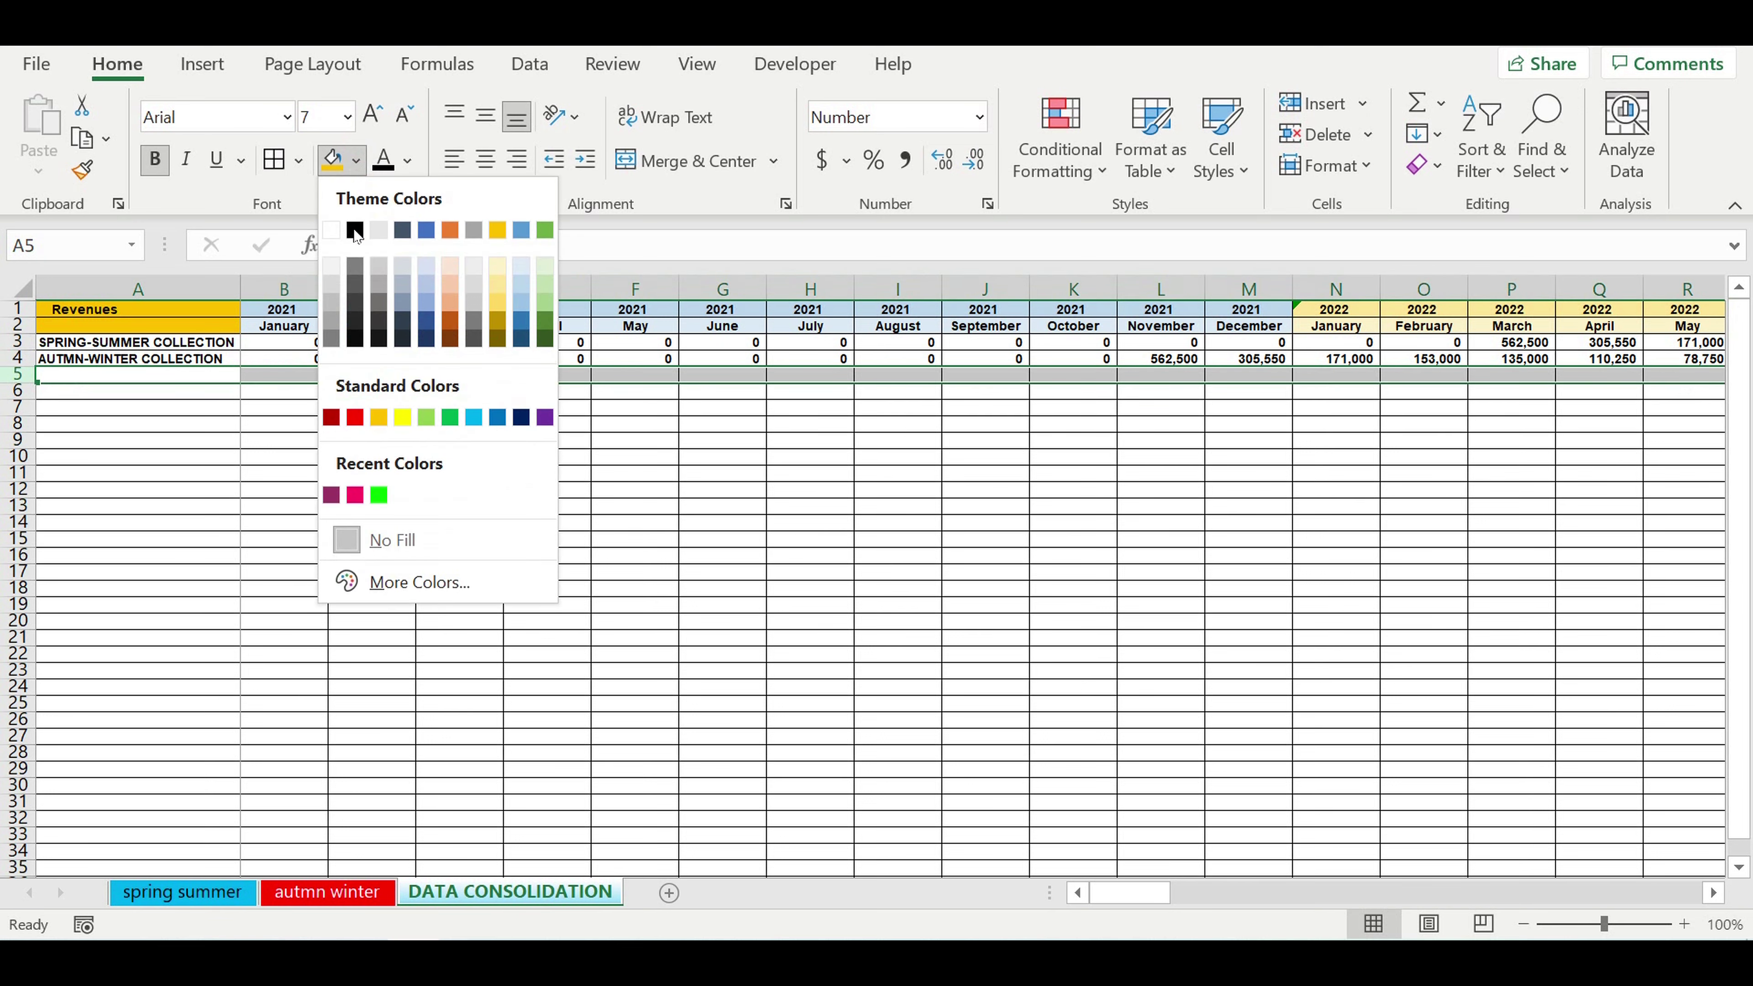
left_click(356, 232)
Increase the indent of the collection names in A3:A4 and autofit column A to them
left_click_drag(160, 343, 159, 358)
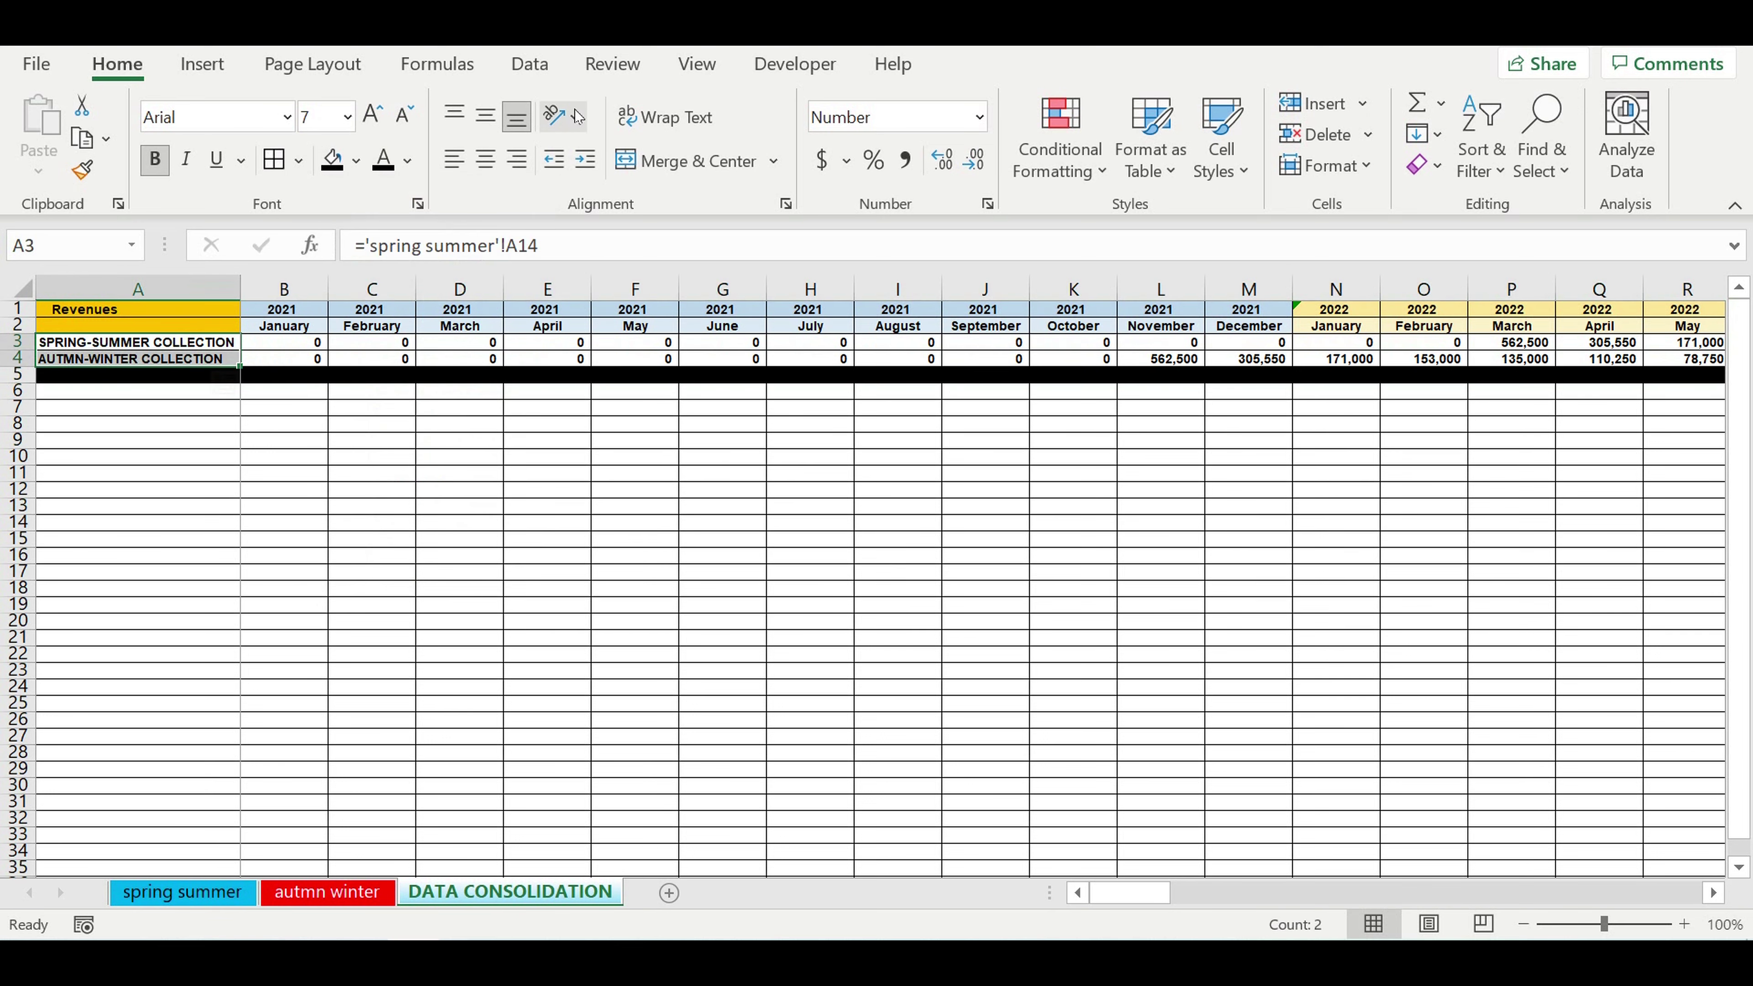
left_click(584, 161)
left_click(349, 473)
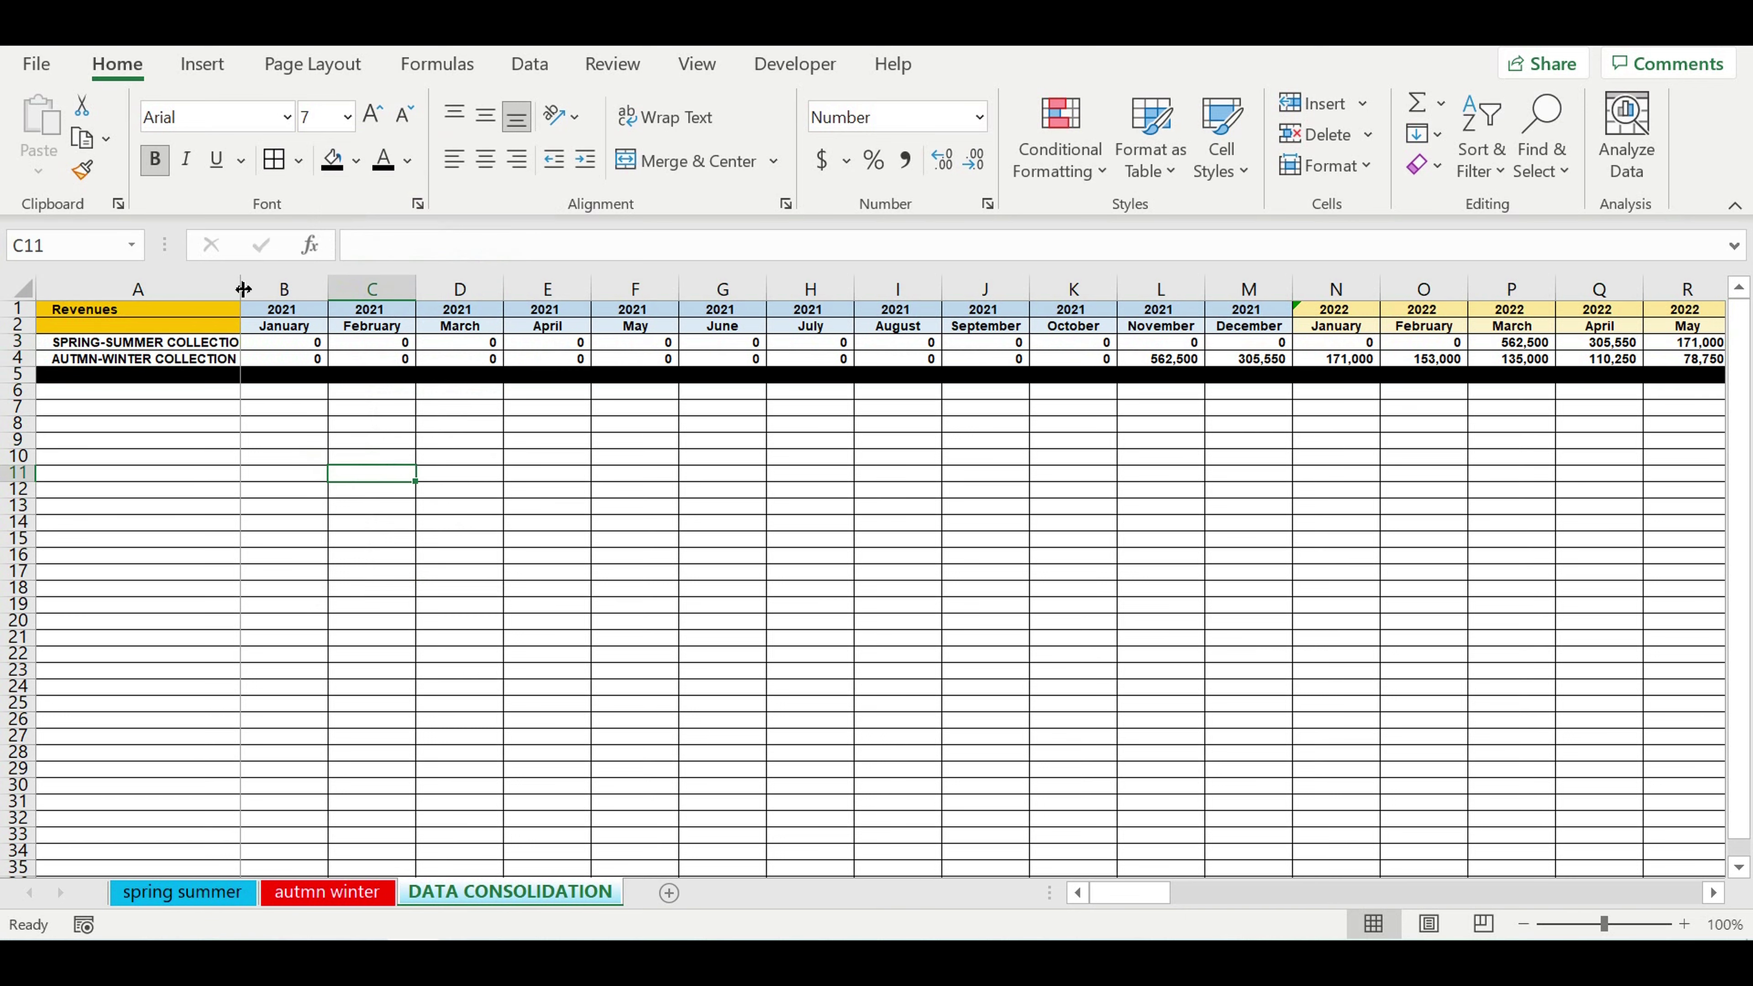
double_click(243, 289)
left_click(241, 525)
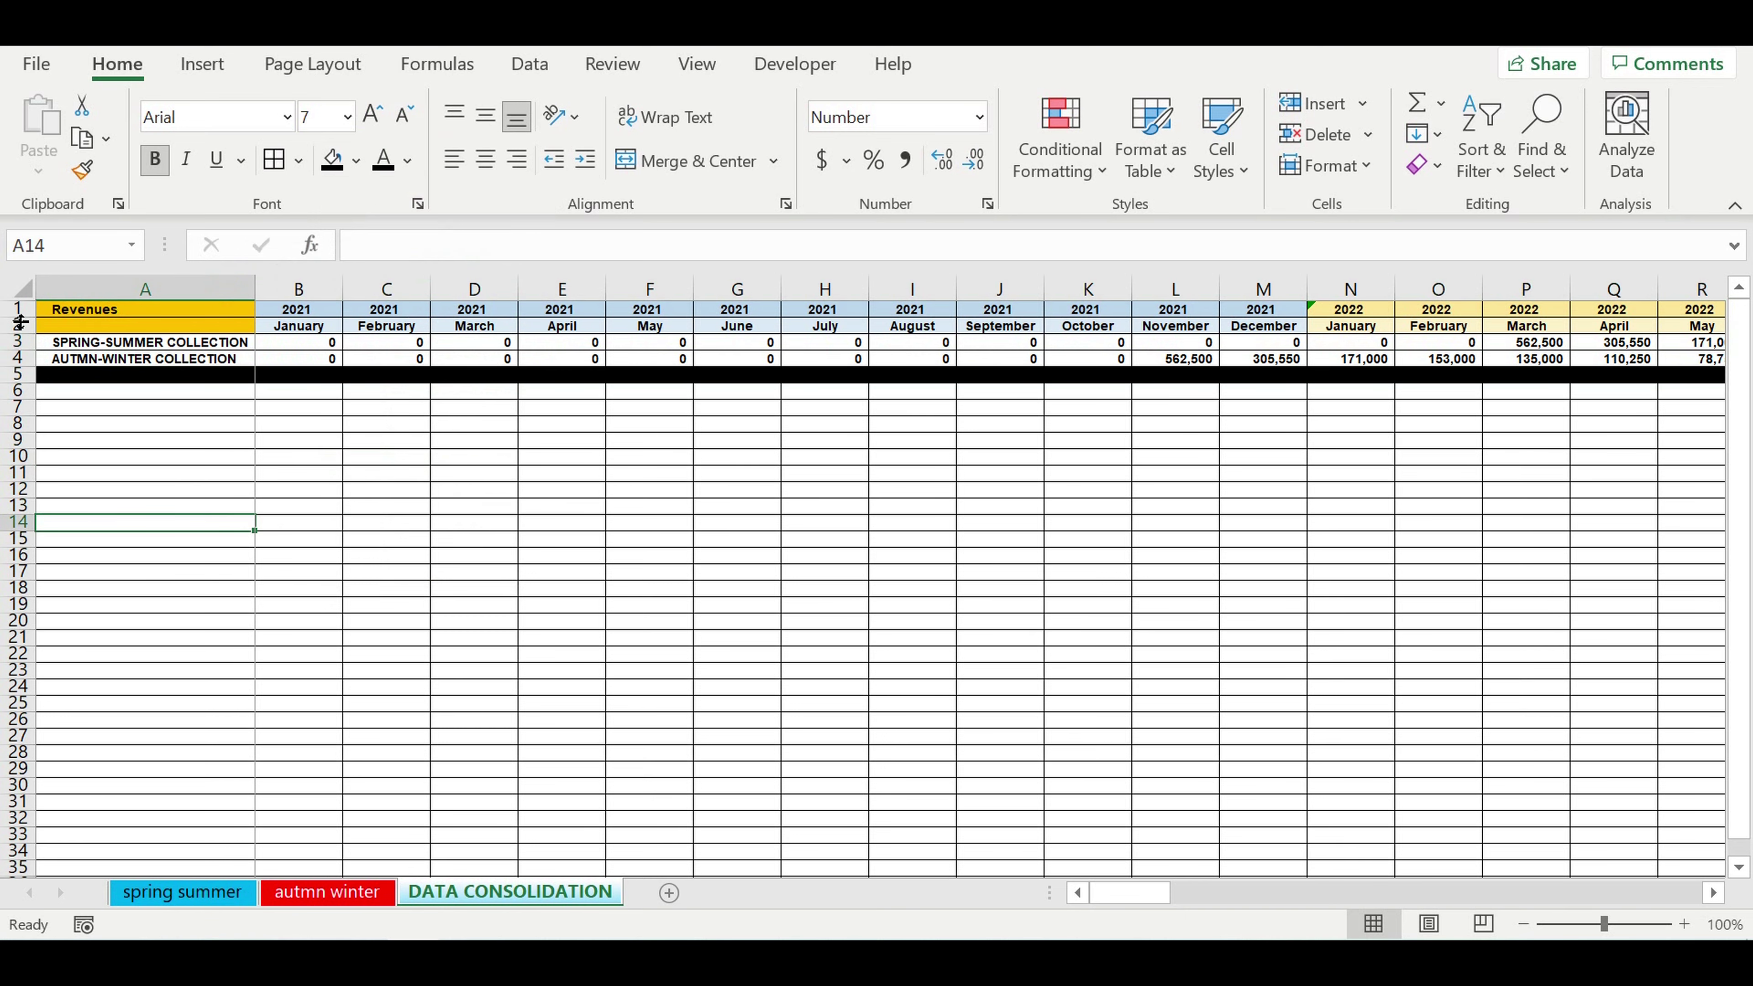
Duplicate the revenues block in rows 1 to 5 into the rows starting at row 6
left_click_drag(15, 308, 8, 375)
key("ctrl+c")
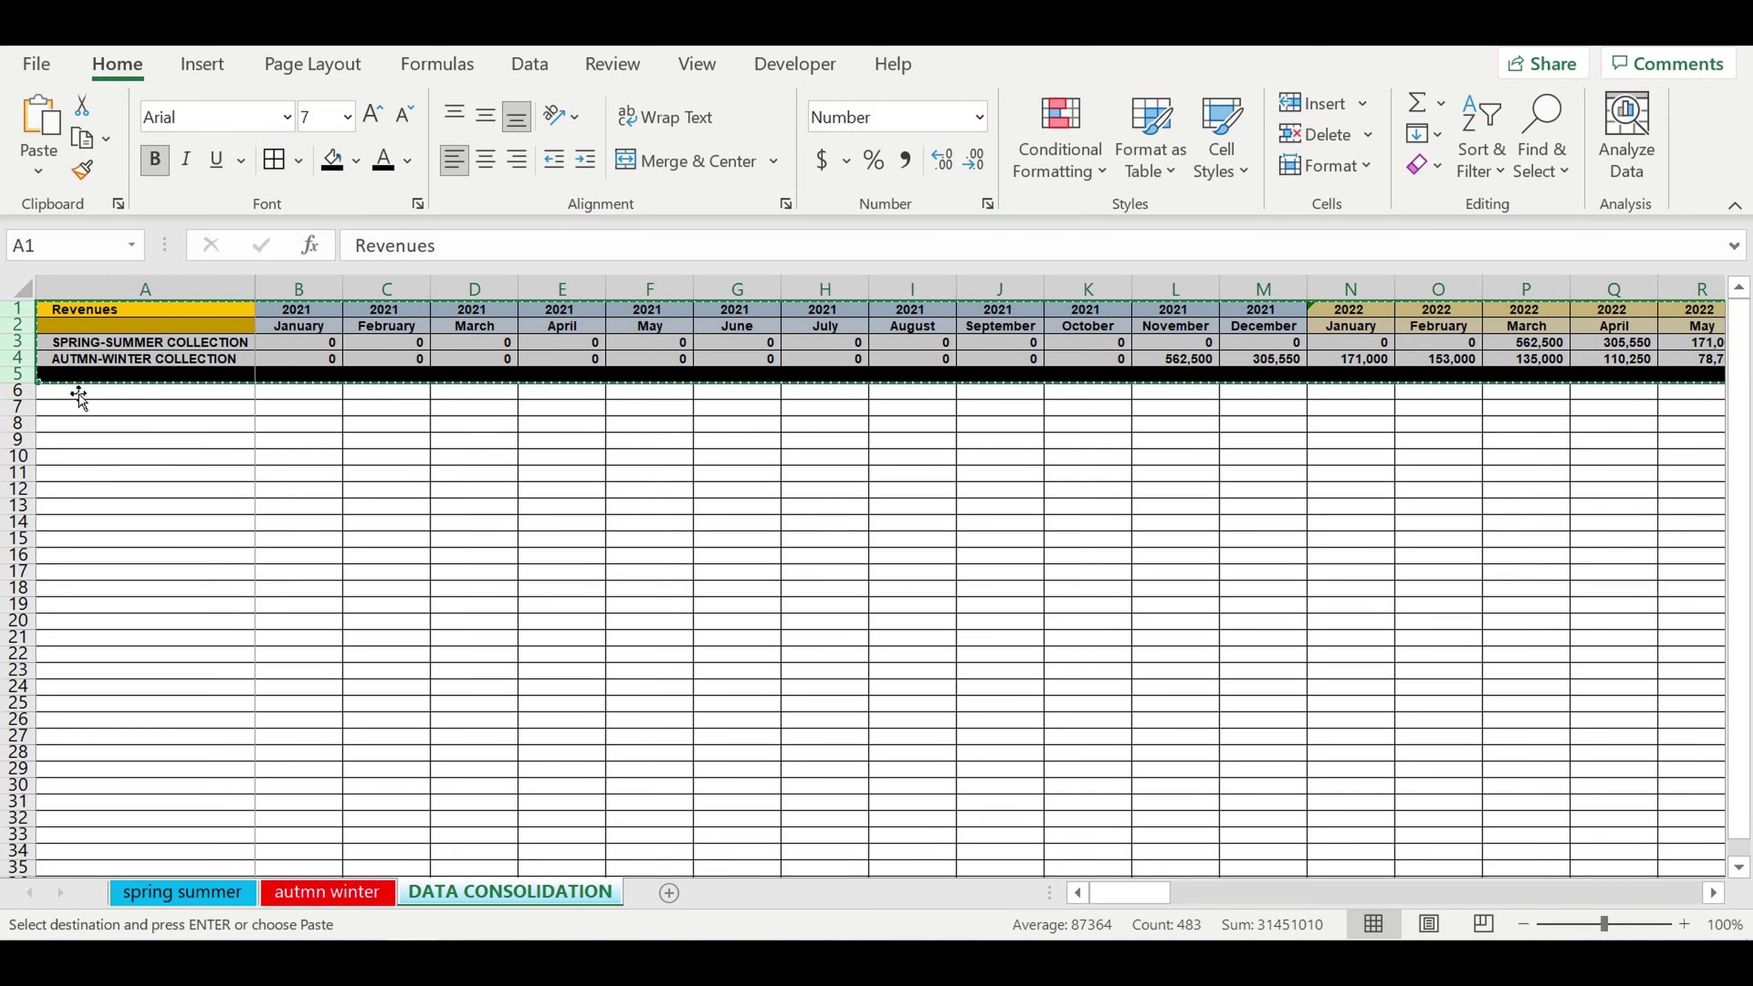
left_click(72, 395)
key("ctrl+v")
left_click(82, 522)
Link the first year of the copied block in cell B6 to the header above with =B1
left_click(303, 392)
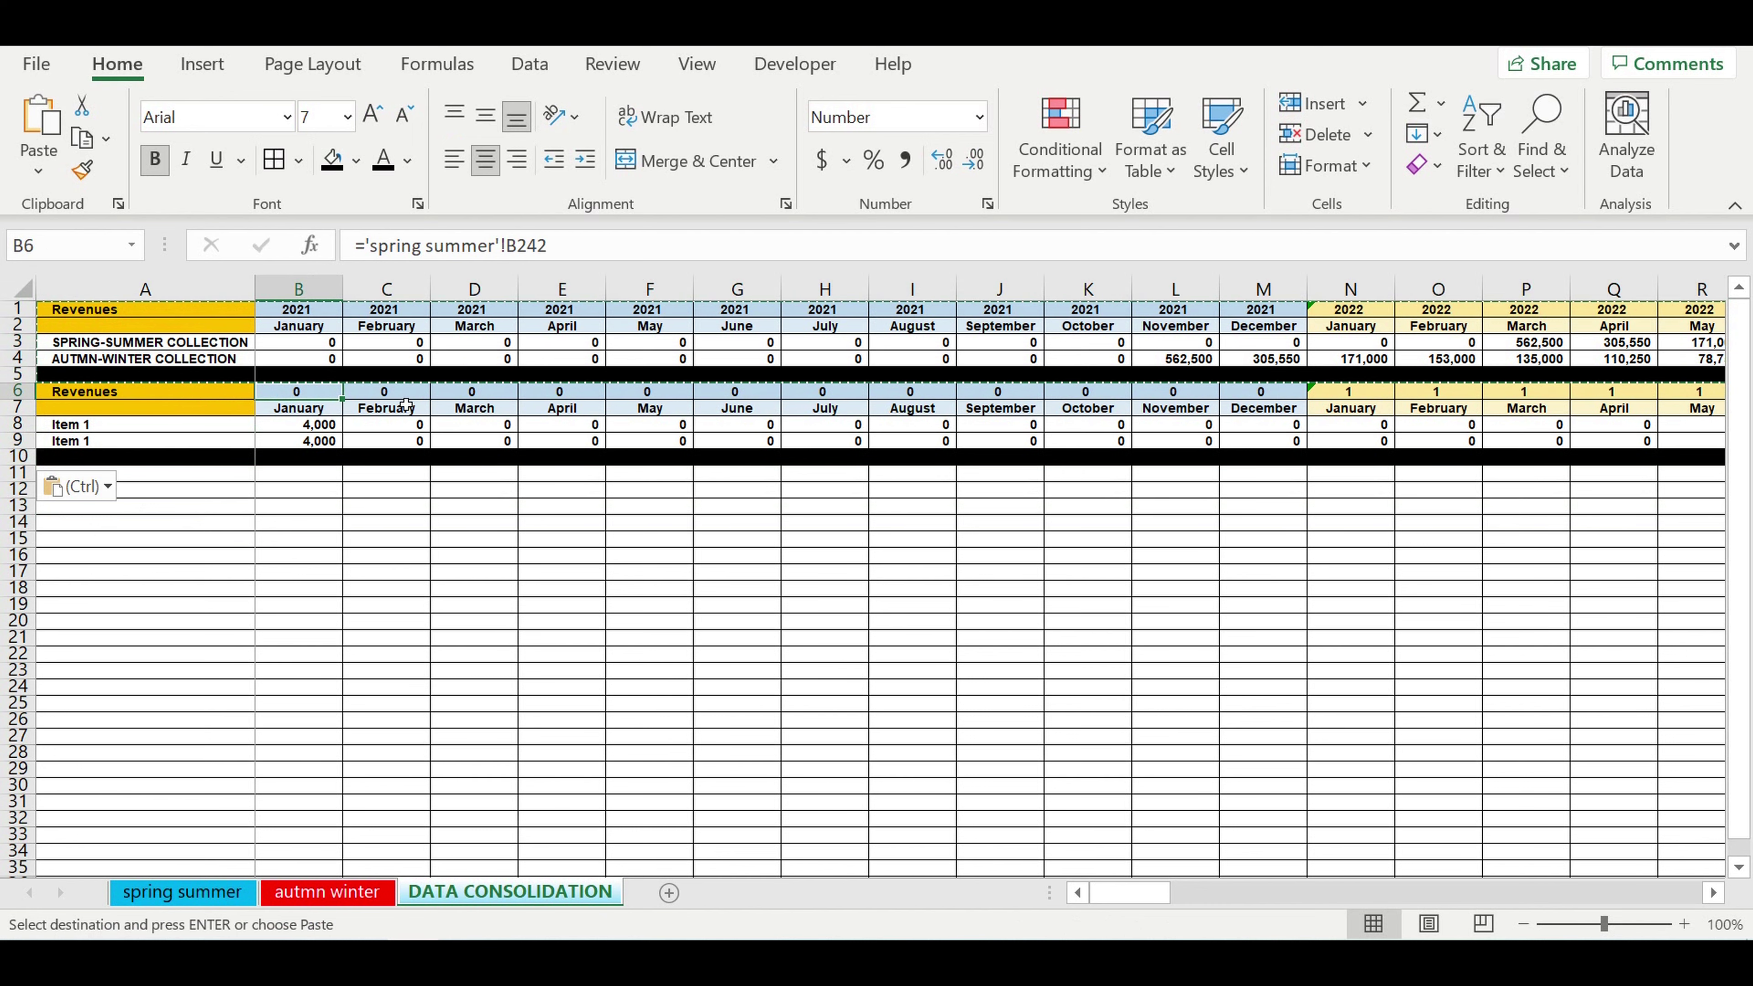
type("=")
left_click(307, 311)
key("Return")
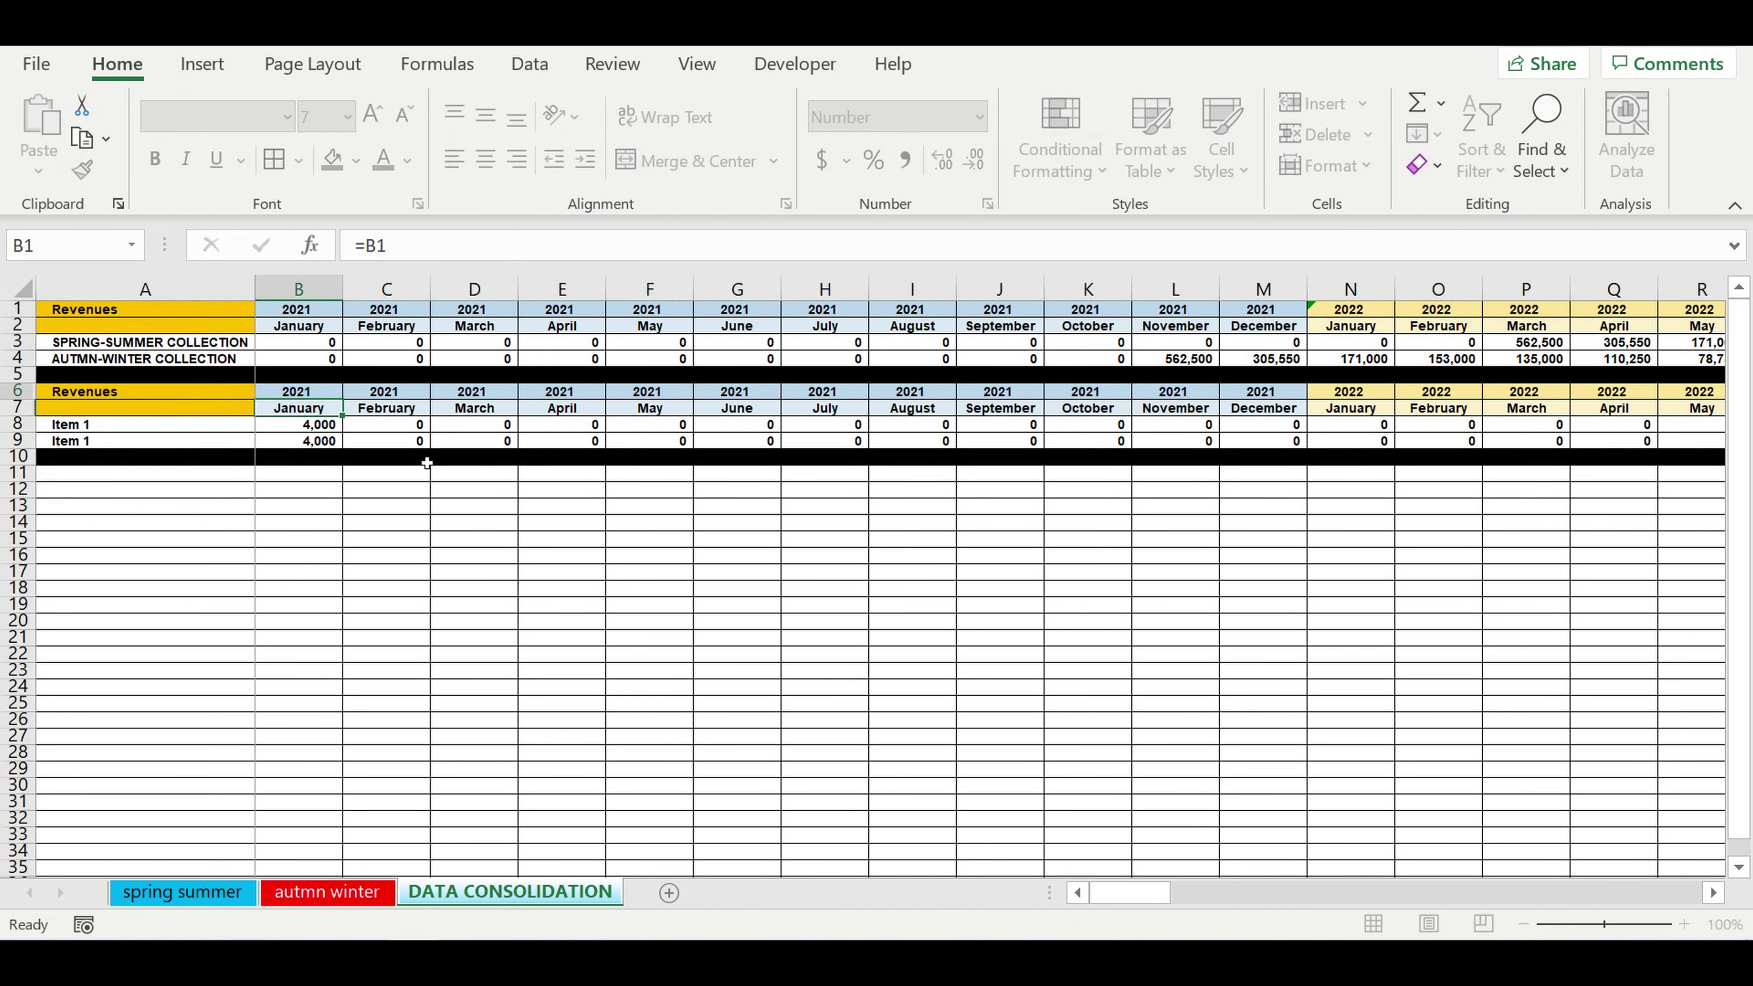
left_click(400, 587)
Change the copied block's title in cell A6 to "Direct costs"
left_click(131, 399)
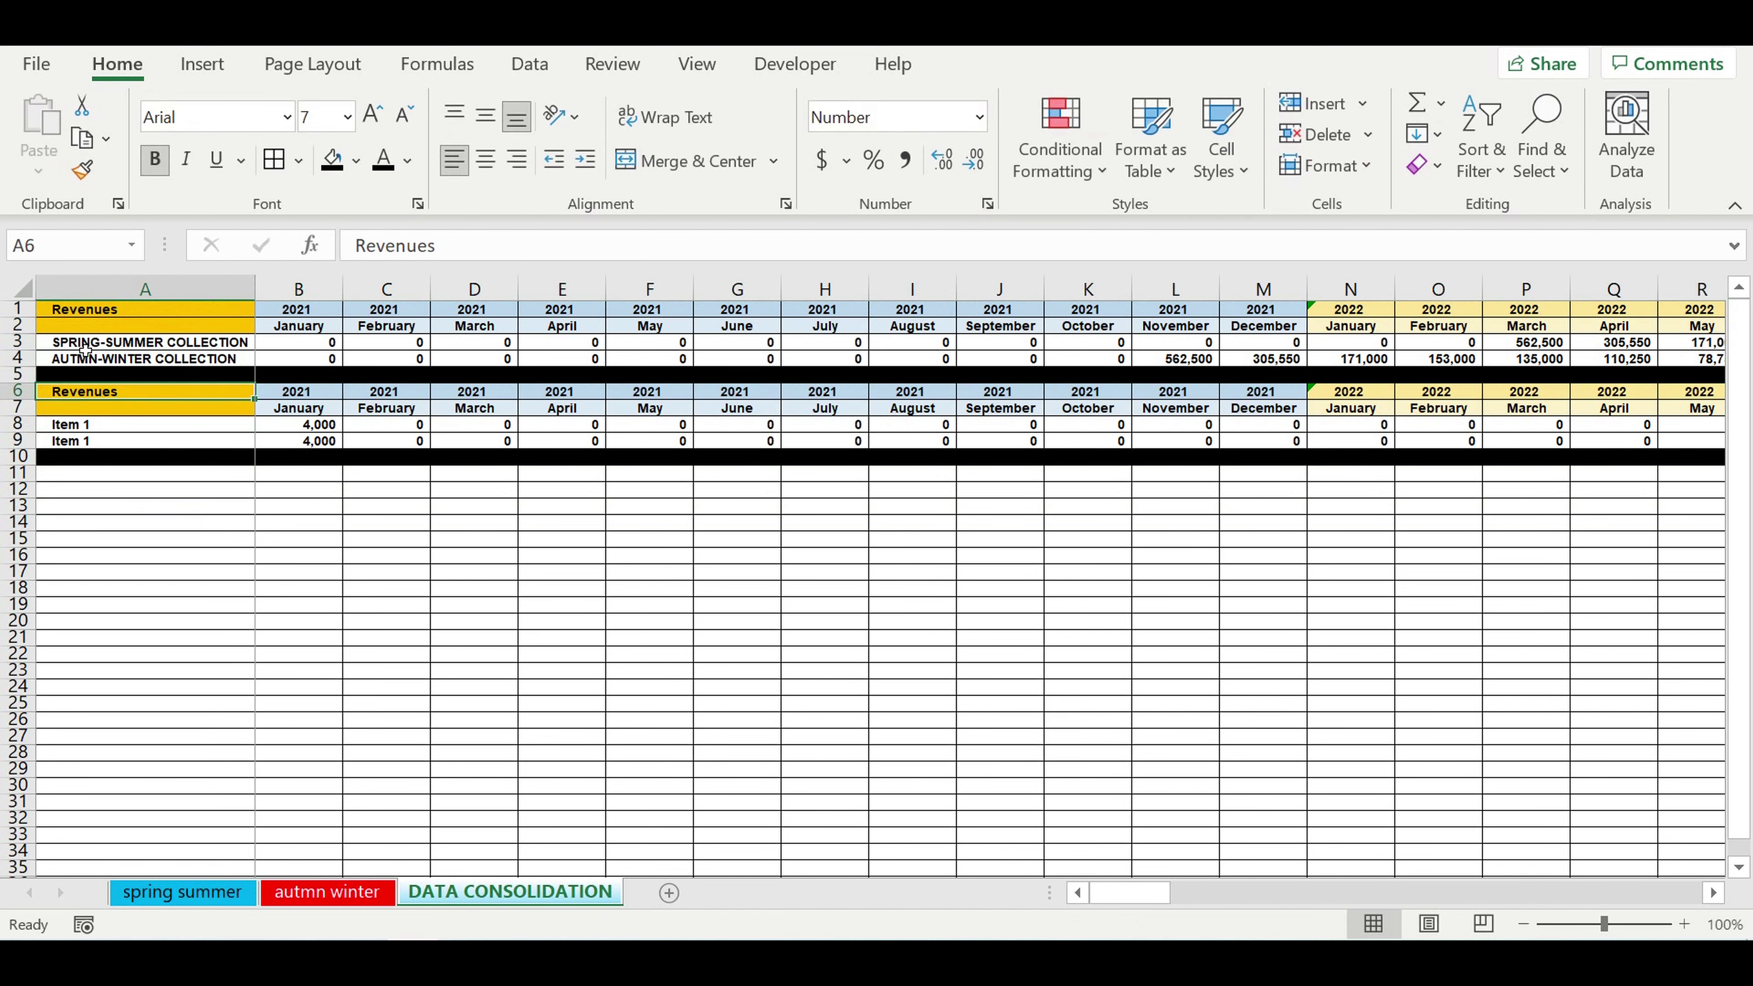
type("Direct costs")
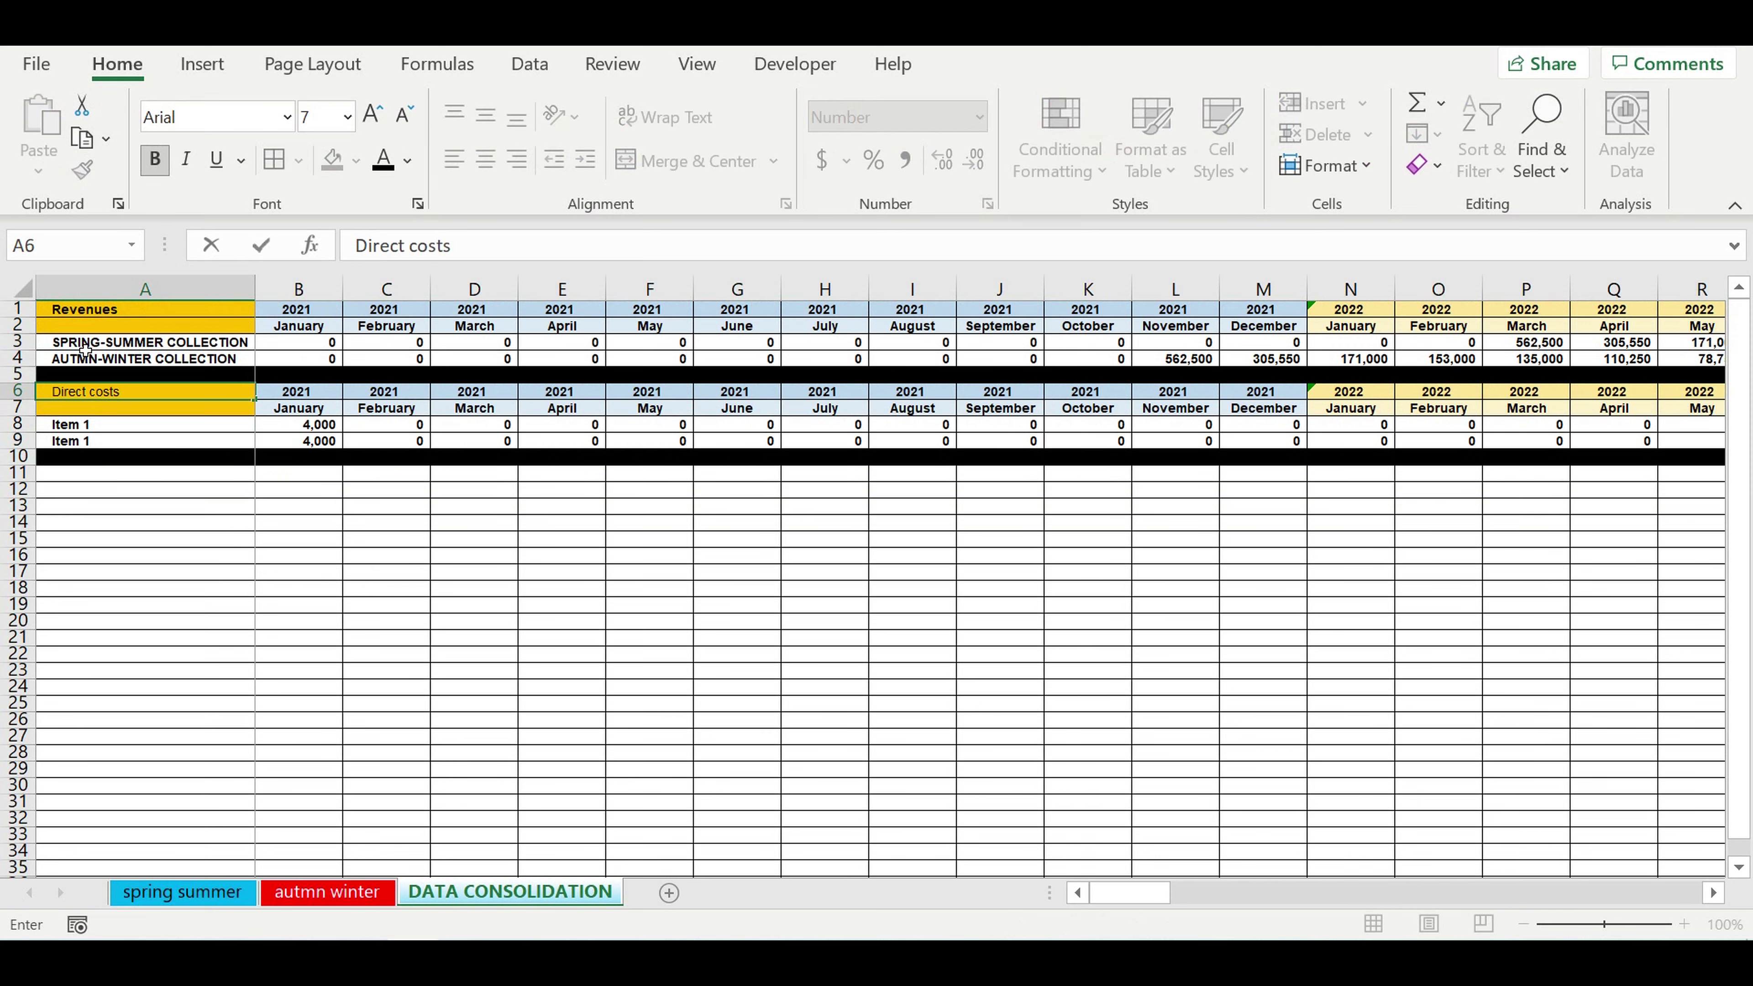
key("Return")
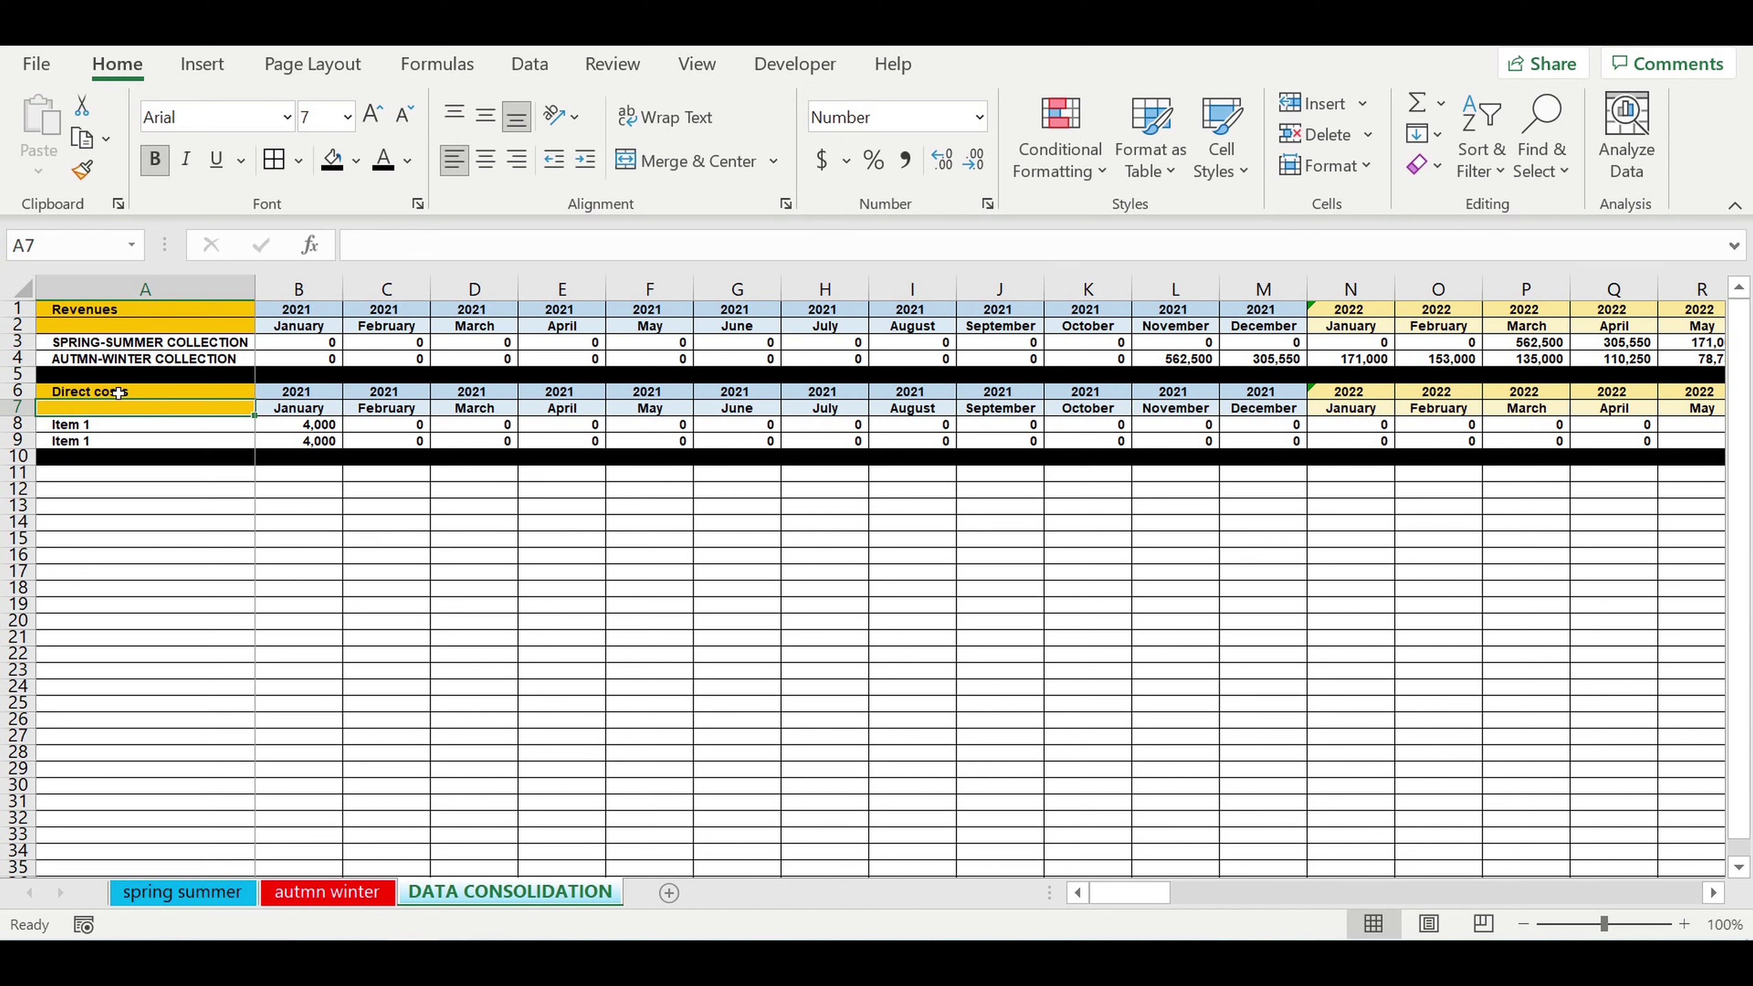
Give the Direct costs header cells A6:A7 a standard purple fill
left_click_drag(96, 392, 110, 410)
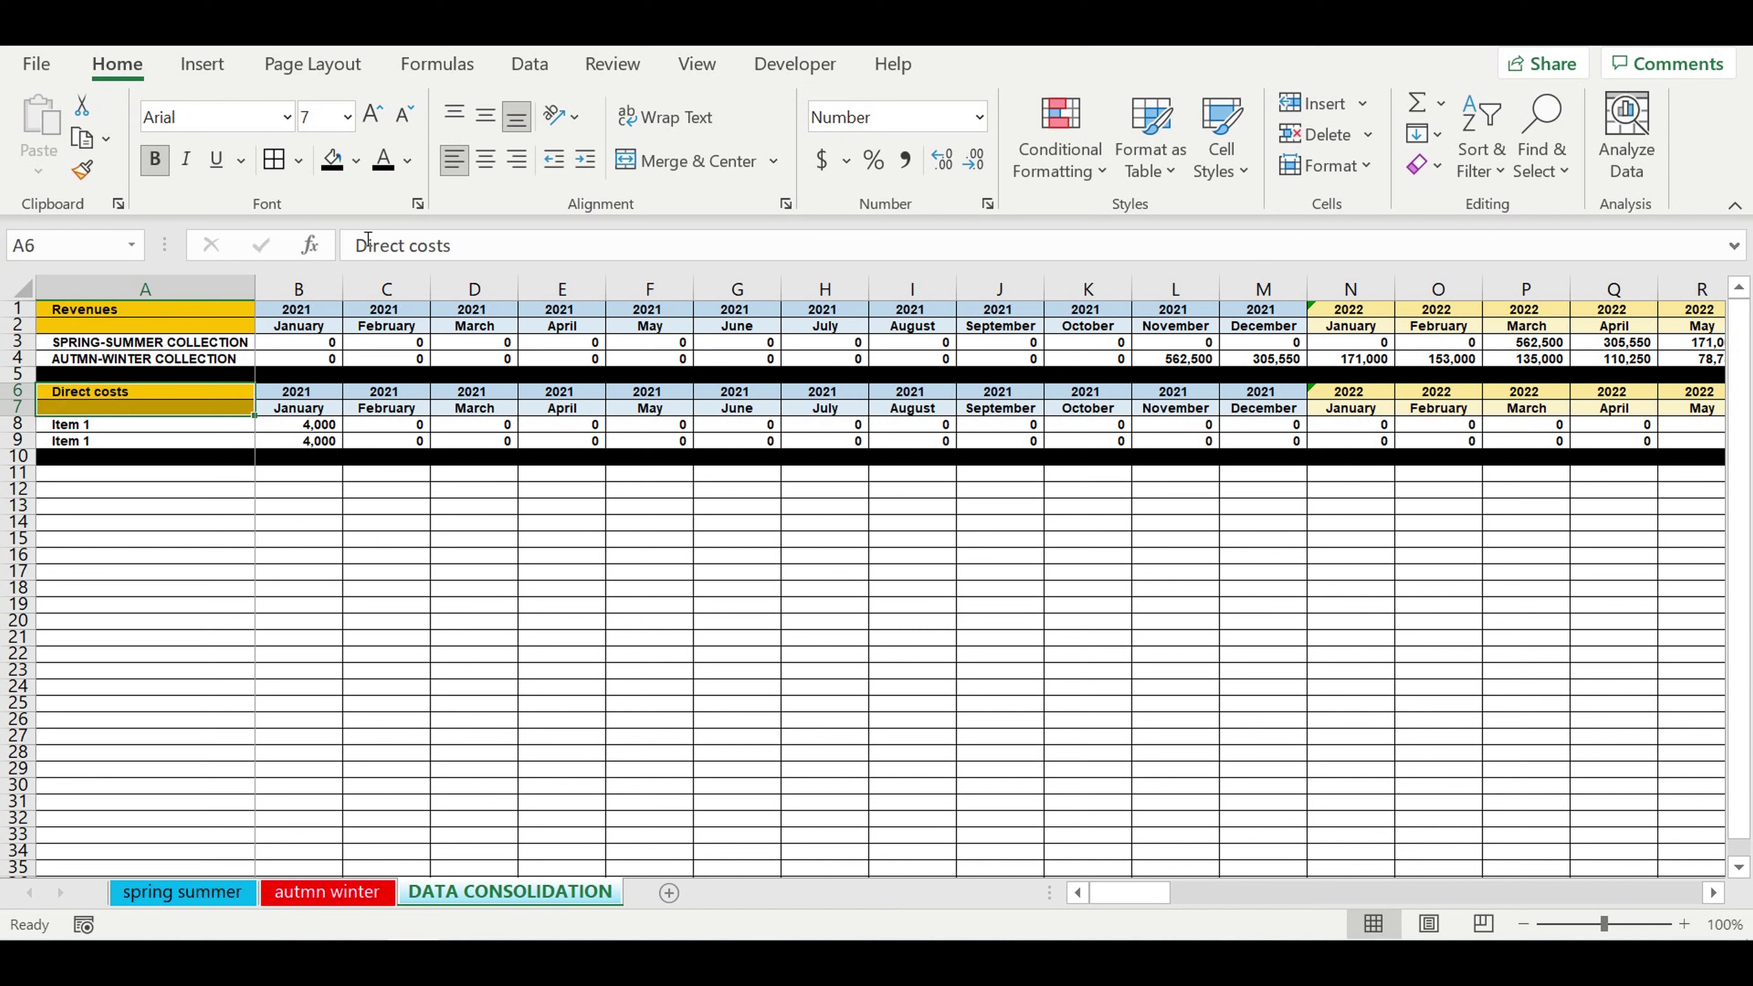
left_click(357, 161)
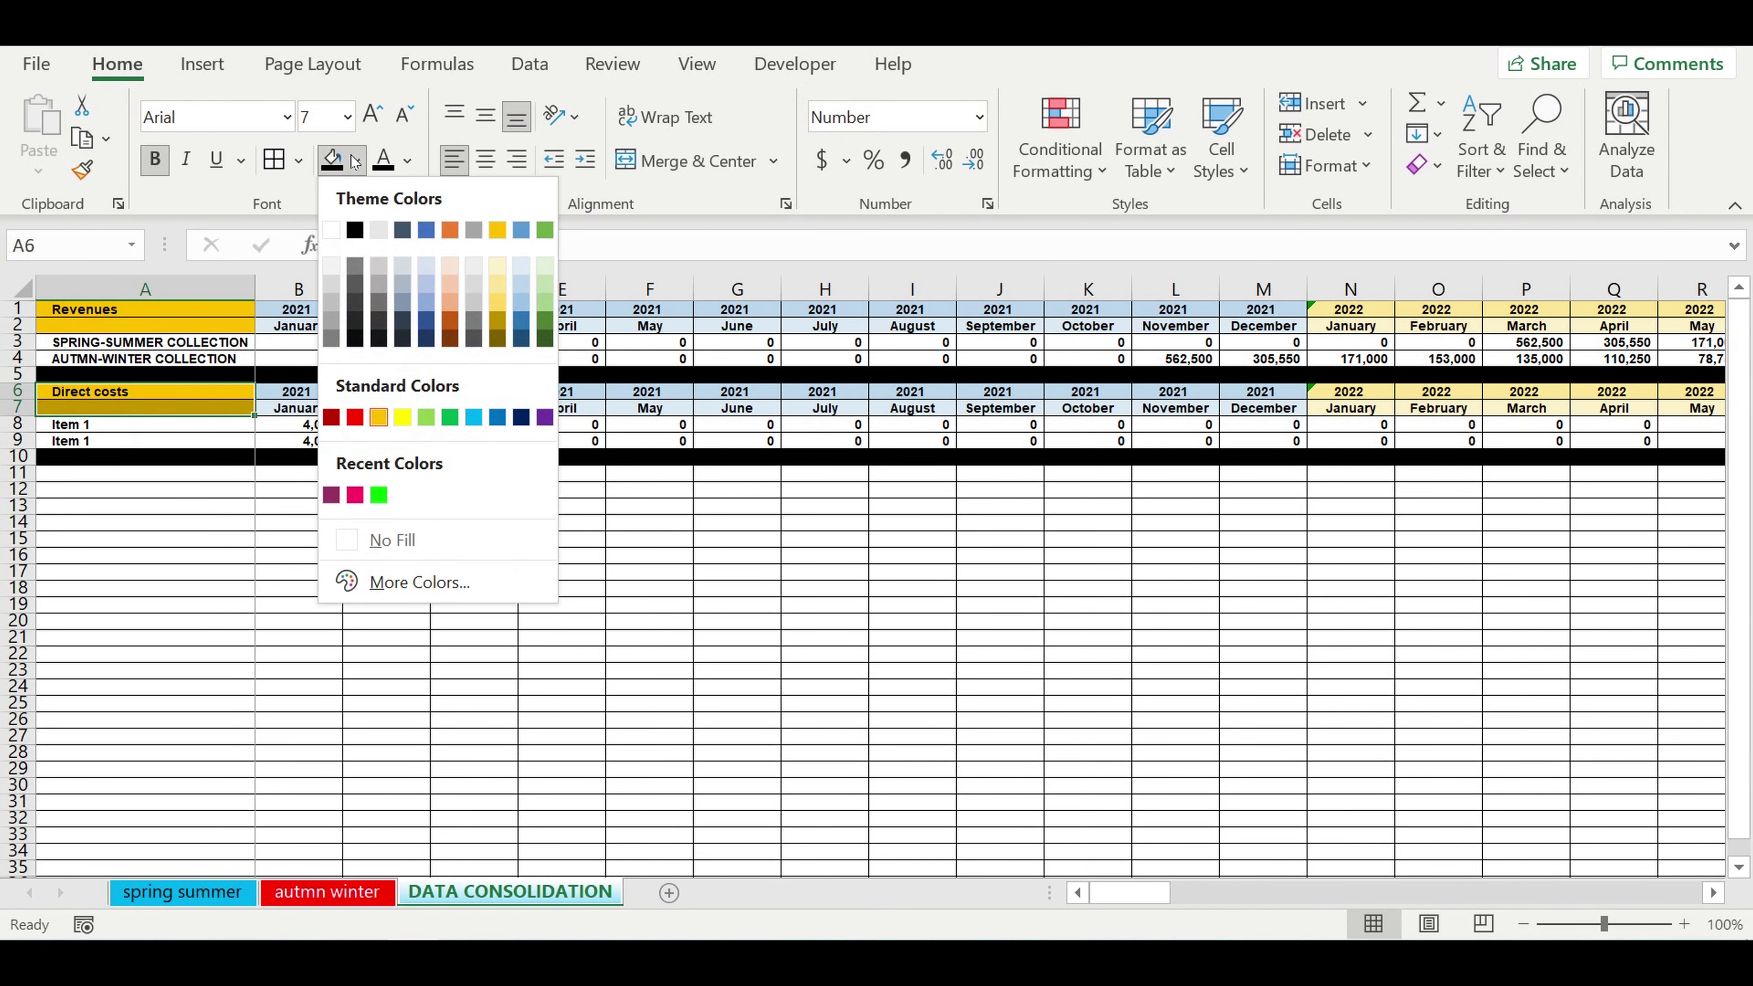
left_click(544, 418)
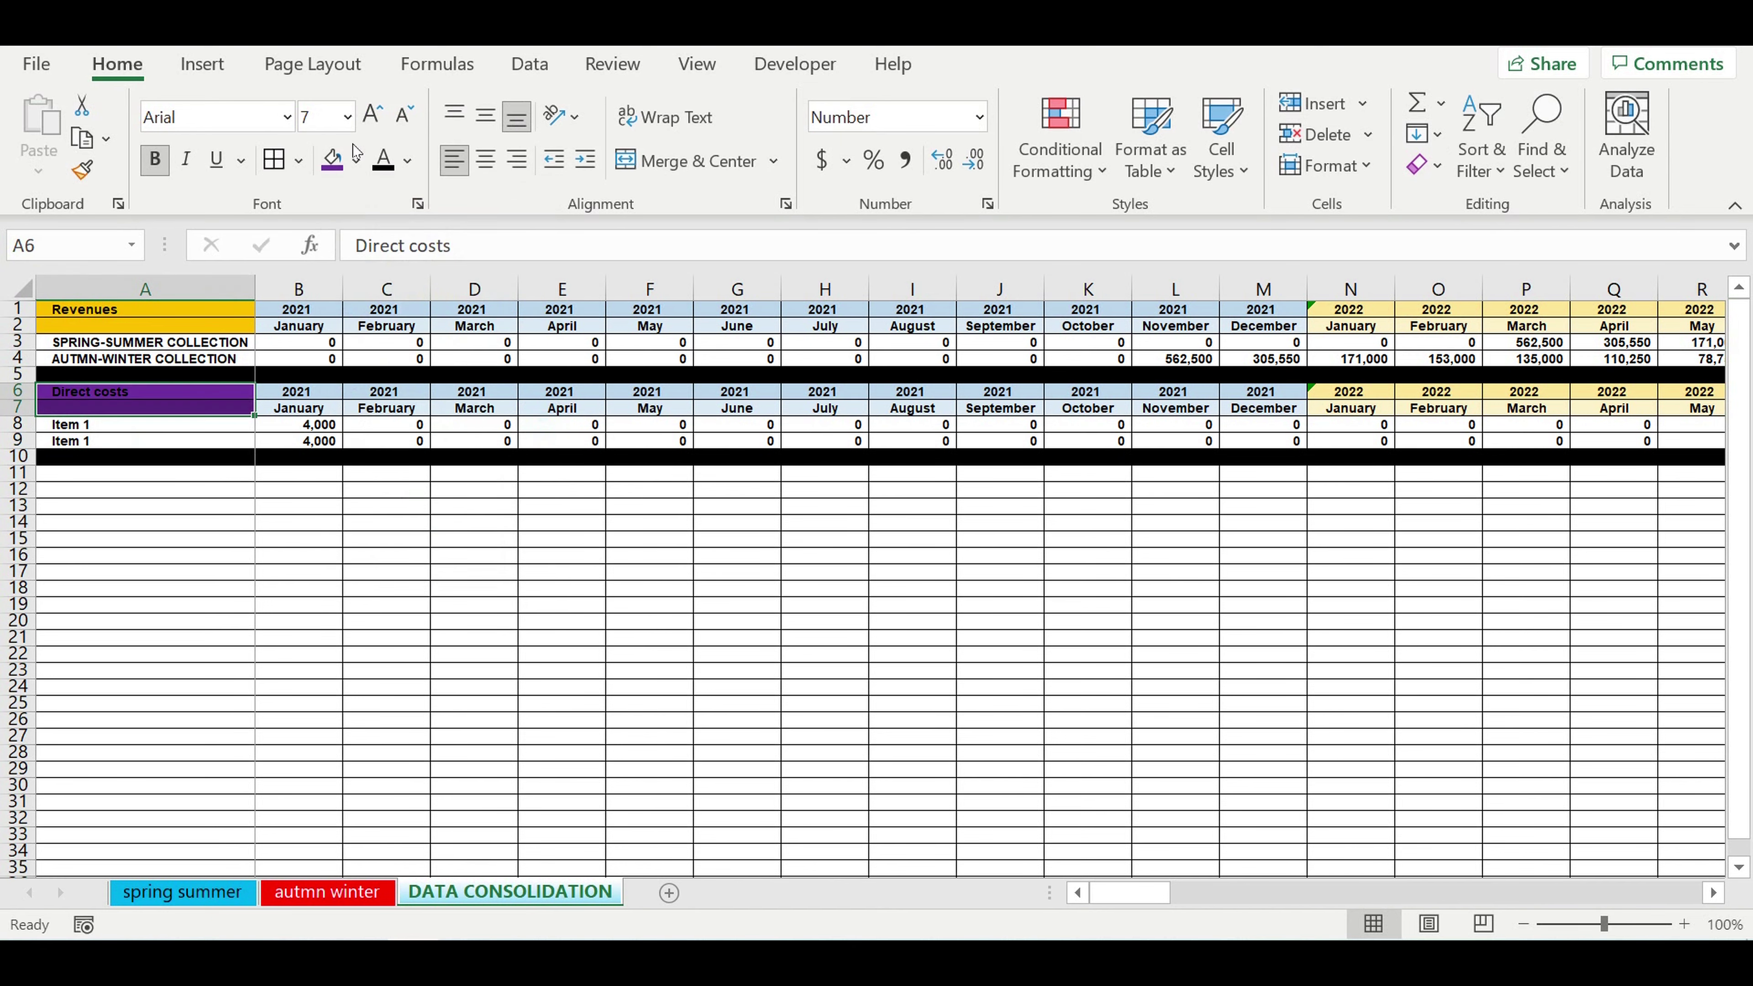
Set the Direct costs header text in A6:A7 to white
left_click(414, 165)
left_click(394, 275)
left_click(176, 506)
Link the labels in A8:A9 to the collection names above with =A3 copied down, and clear cells B8:B9
left_click(150, 426)
type("=")
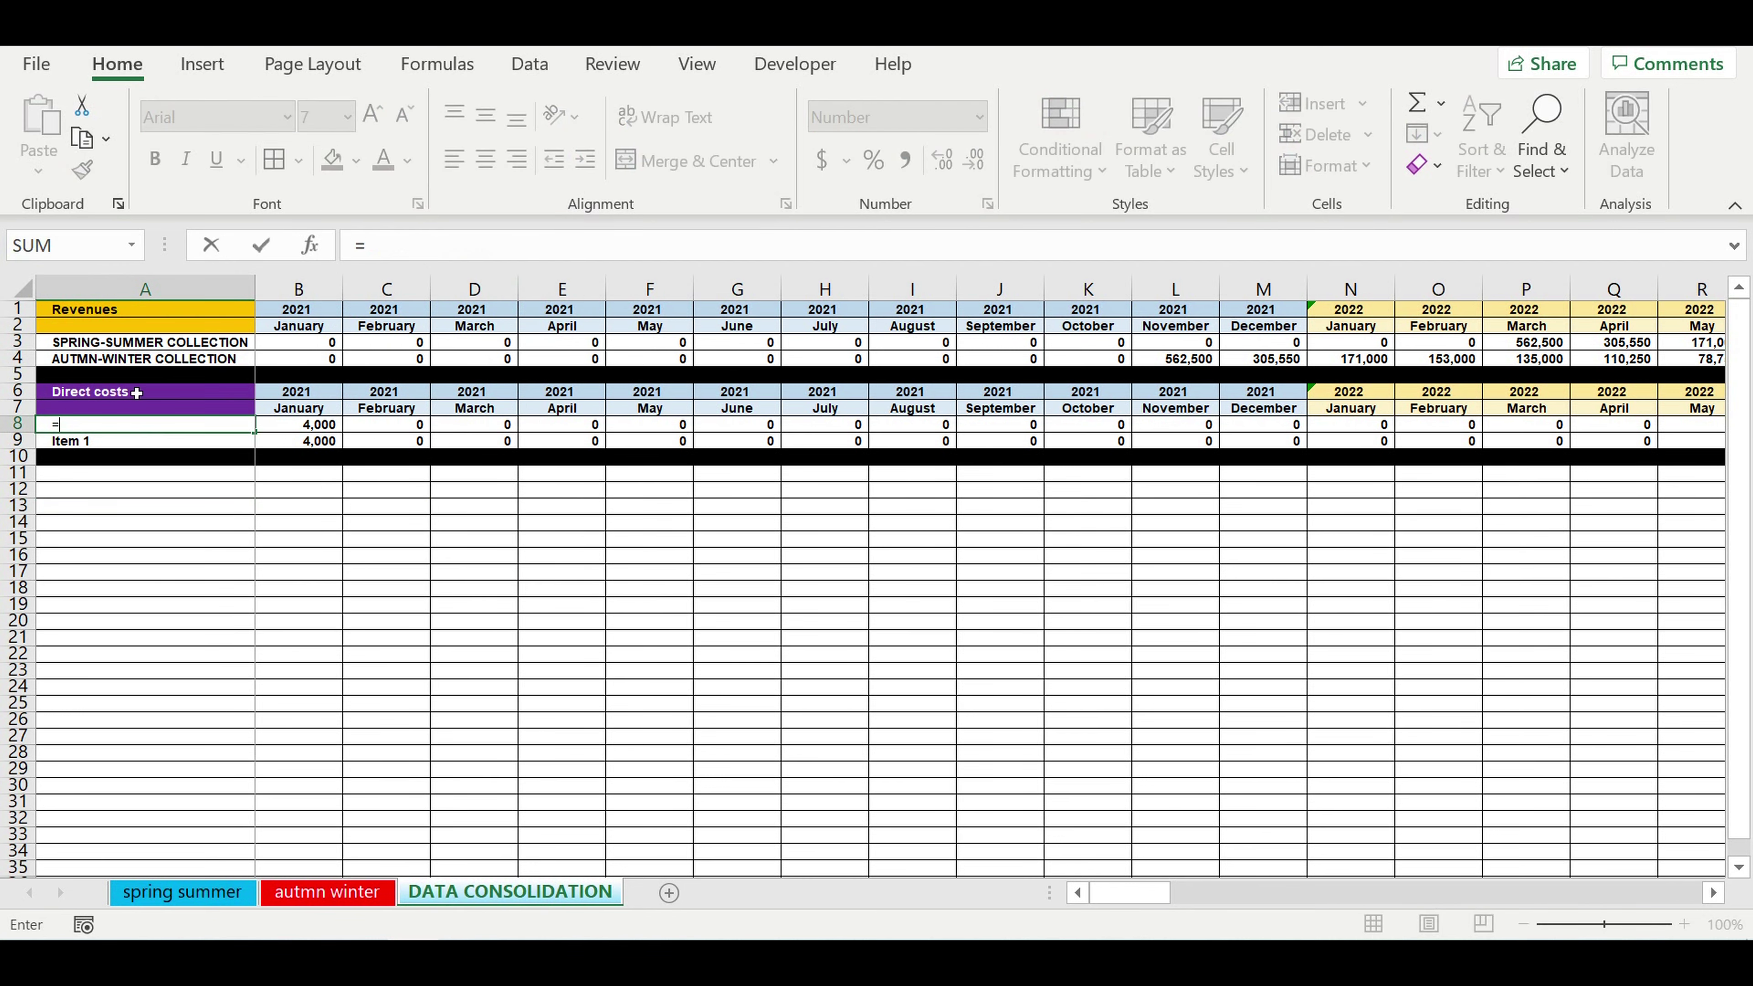
left_click(121, 342)
key("Return")
left_click(239, 424)
left_click_drag(254, 429, 318, 446)
key("Delete")
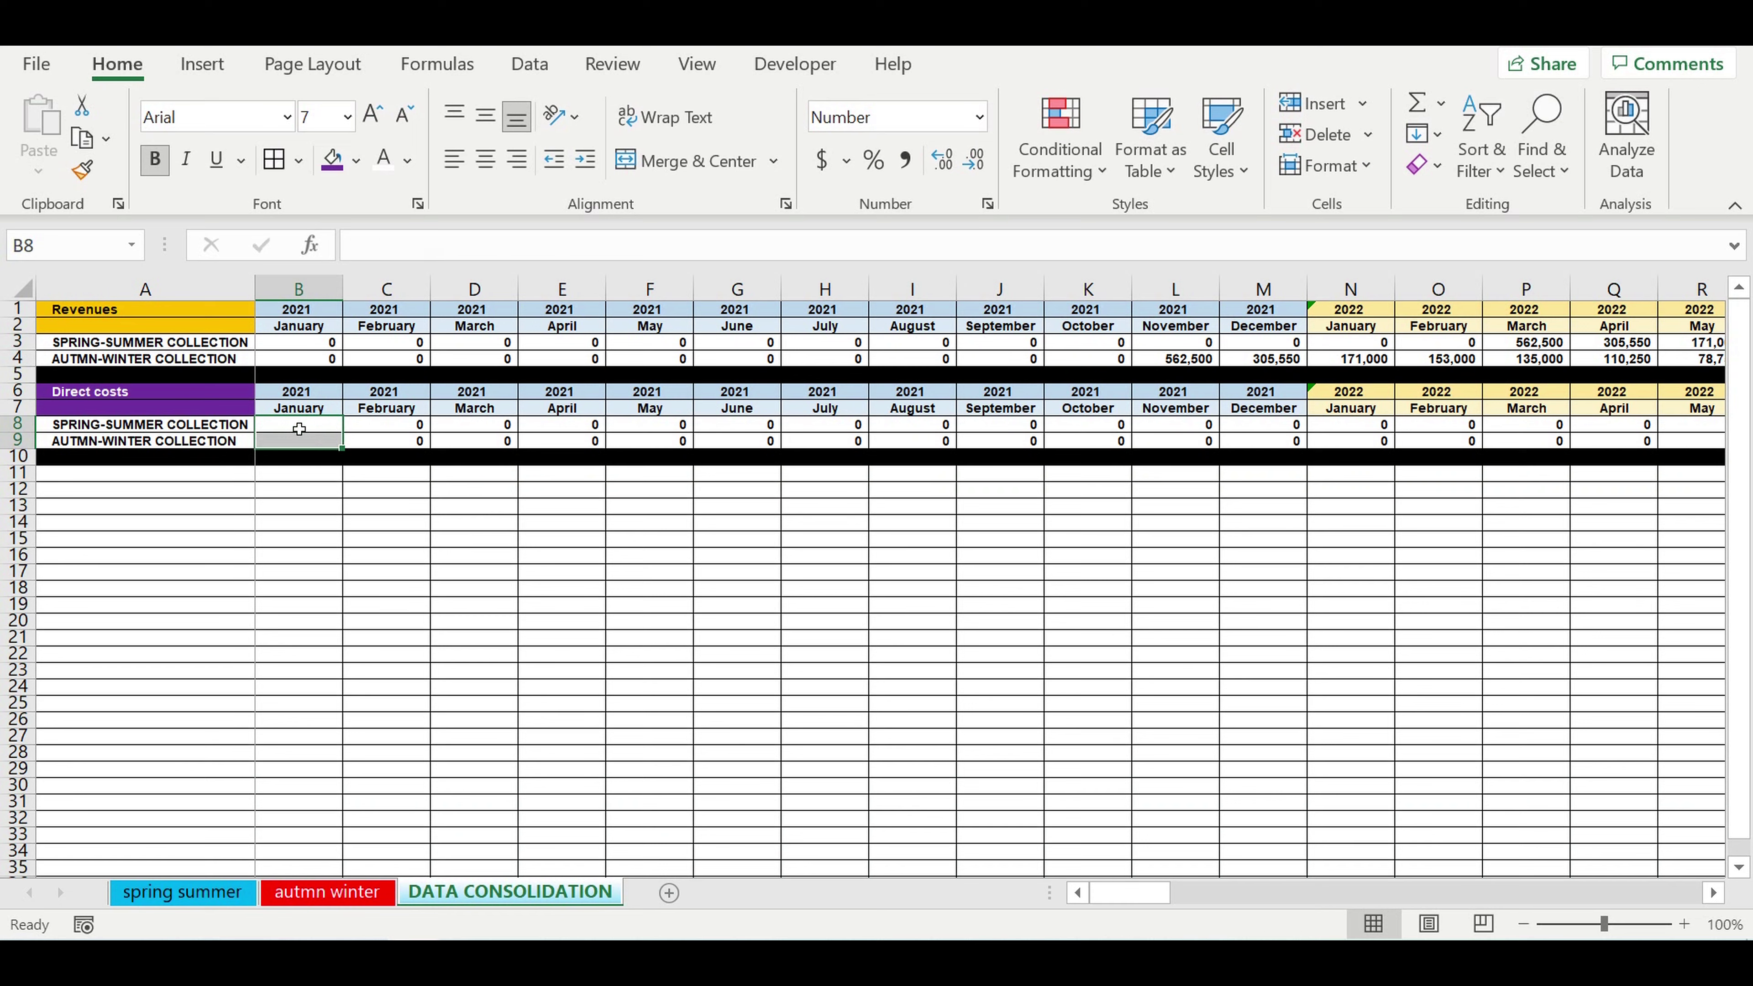
left_click(299, 429)
type("=")
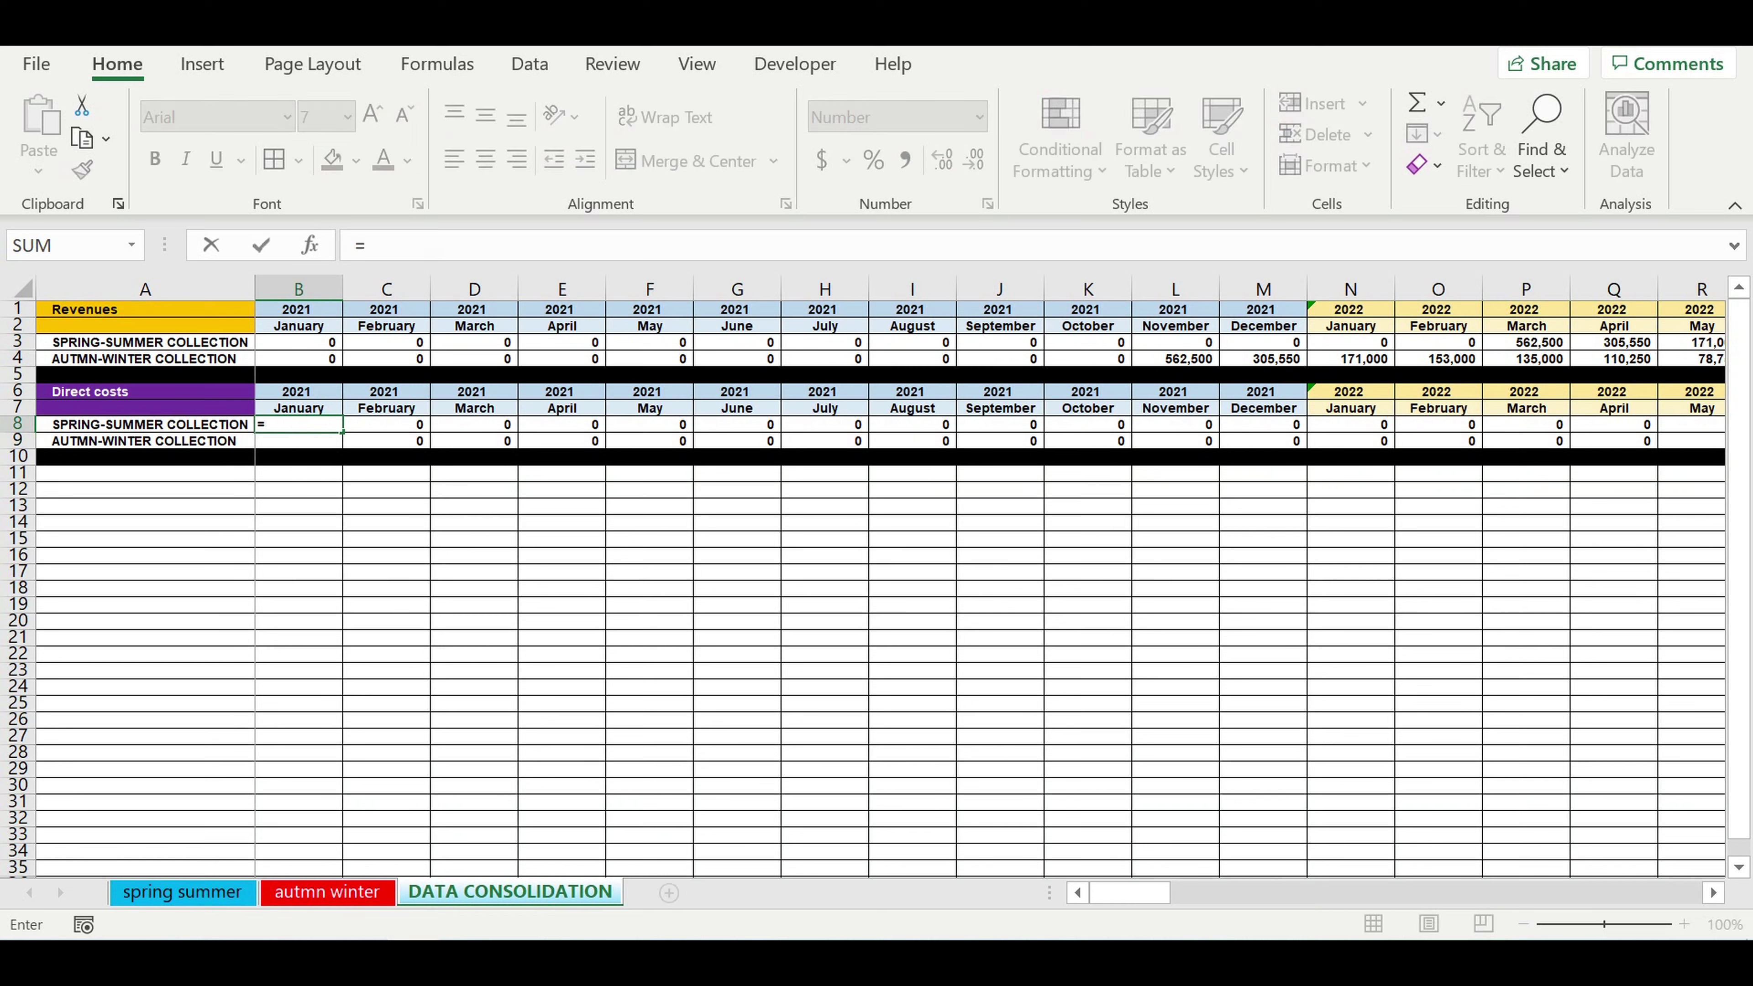
left_click(204, 895)
scroll(451, 687, "down", 4)
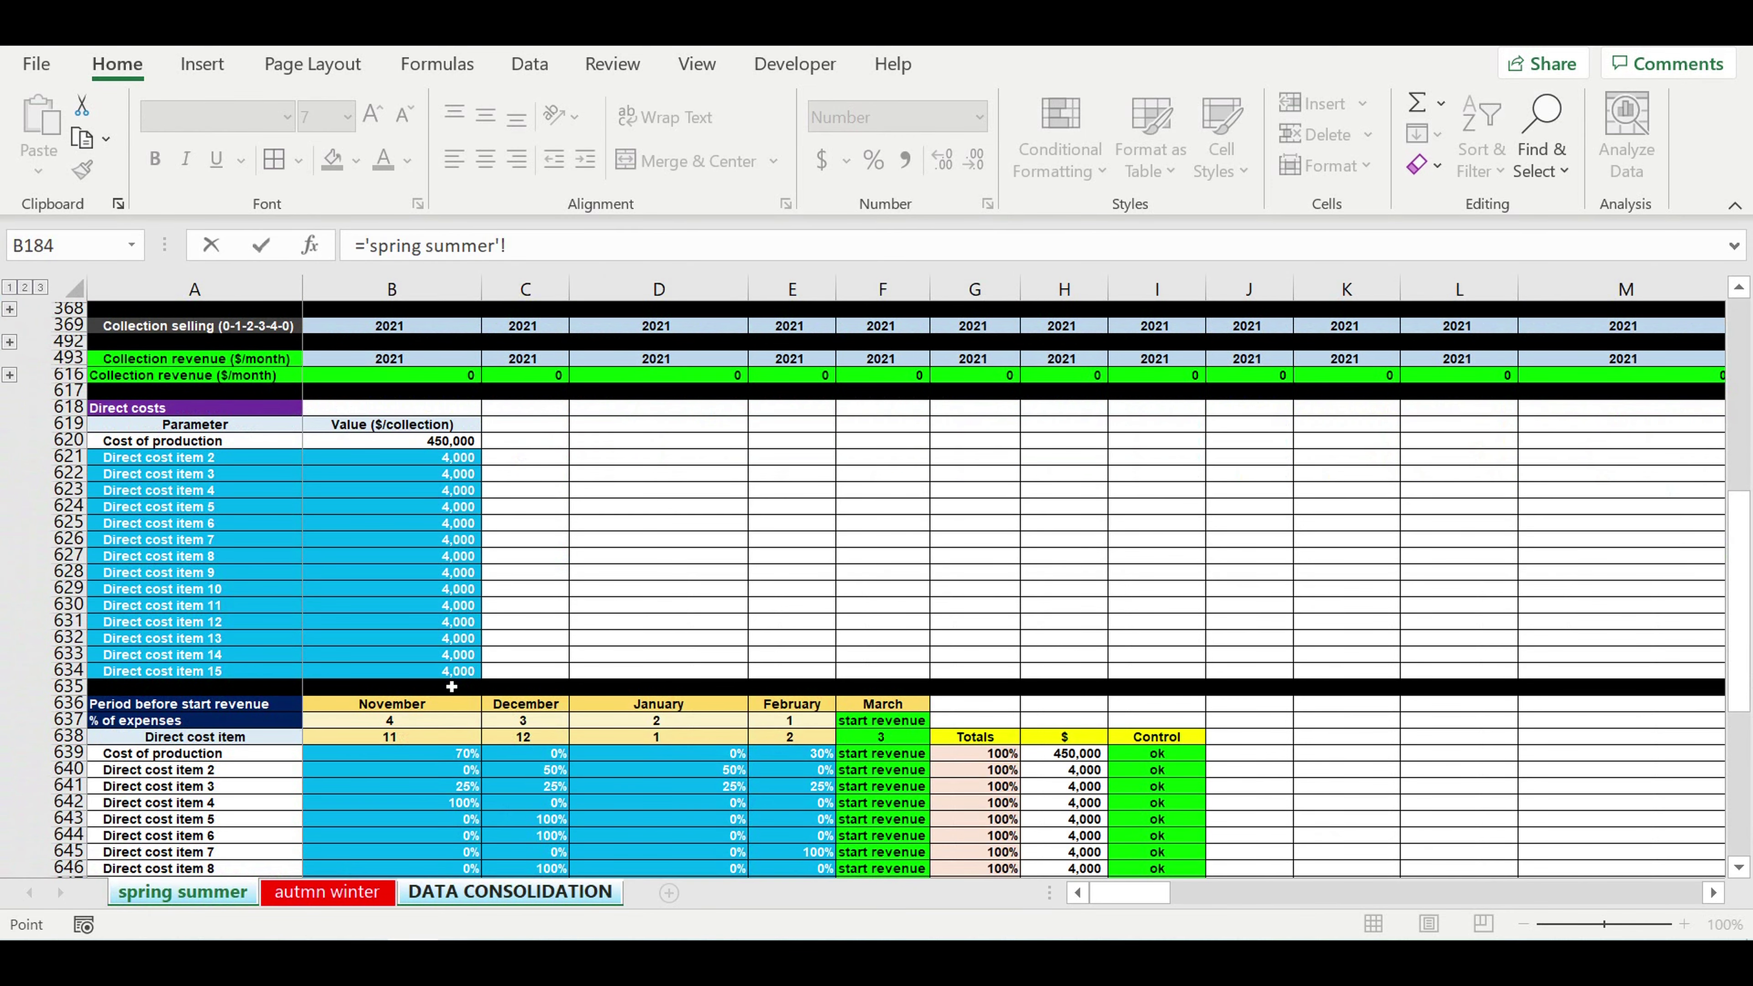
scroll(453, 656, "down", 15)
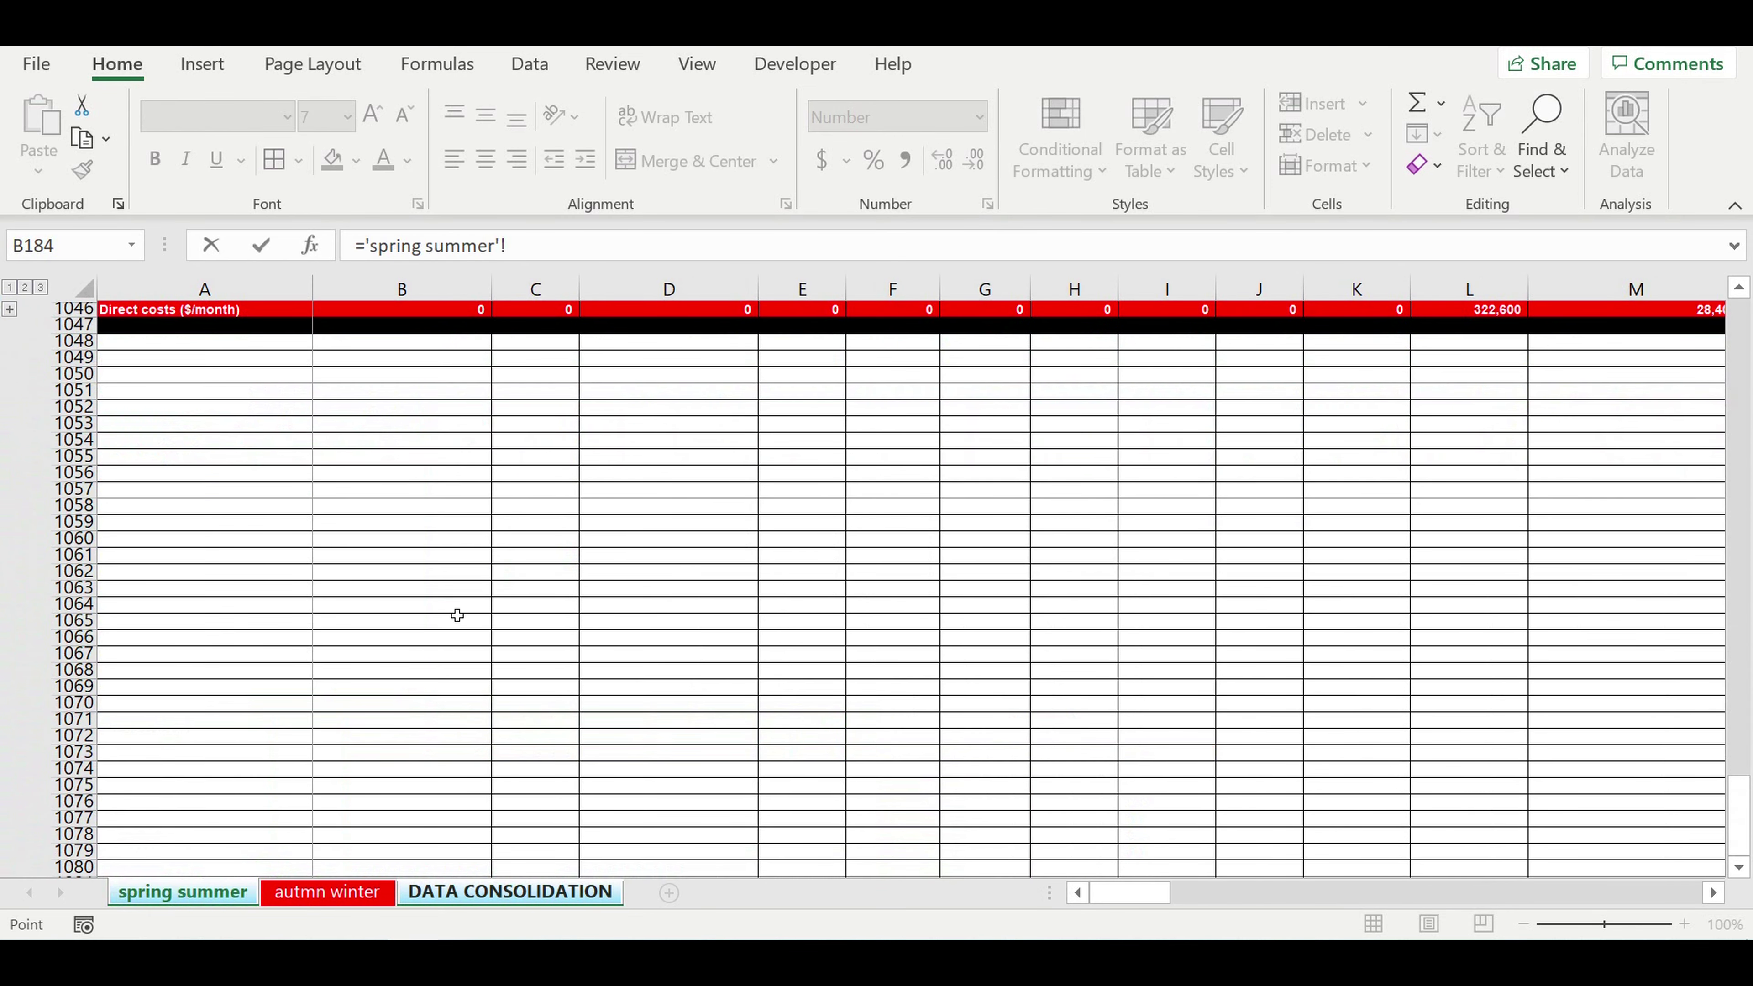
scroll(457, 614, "up", 3)
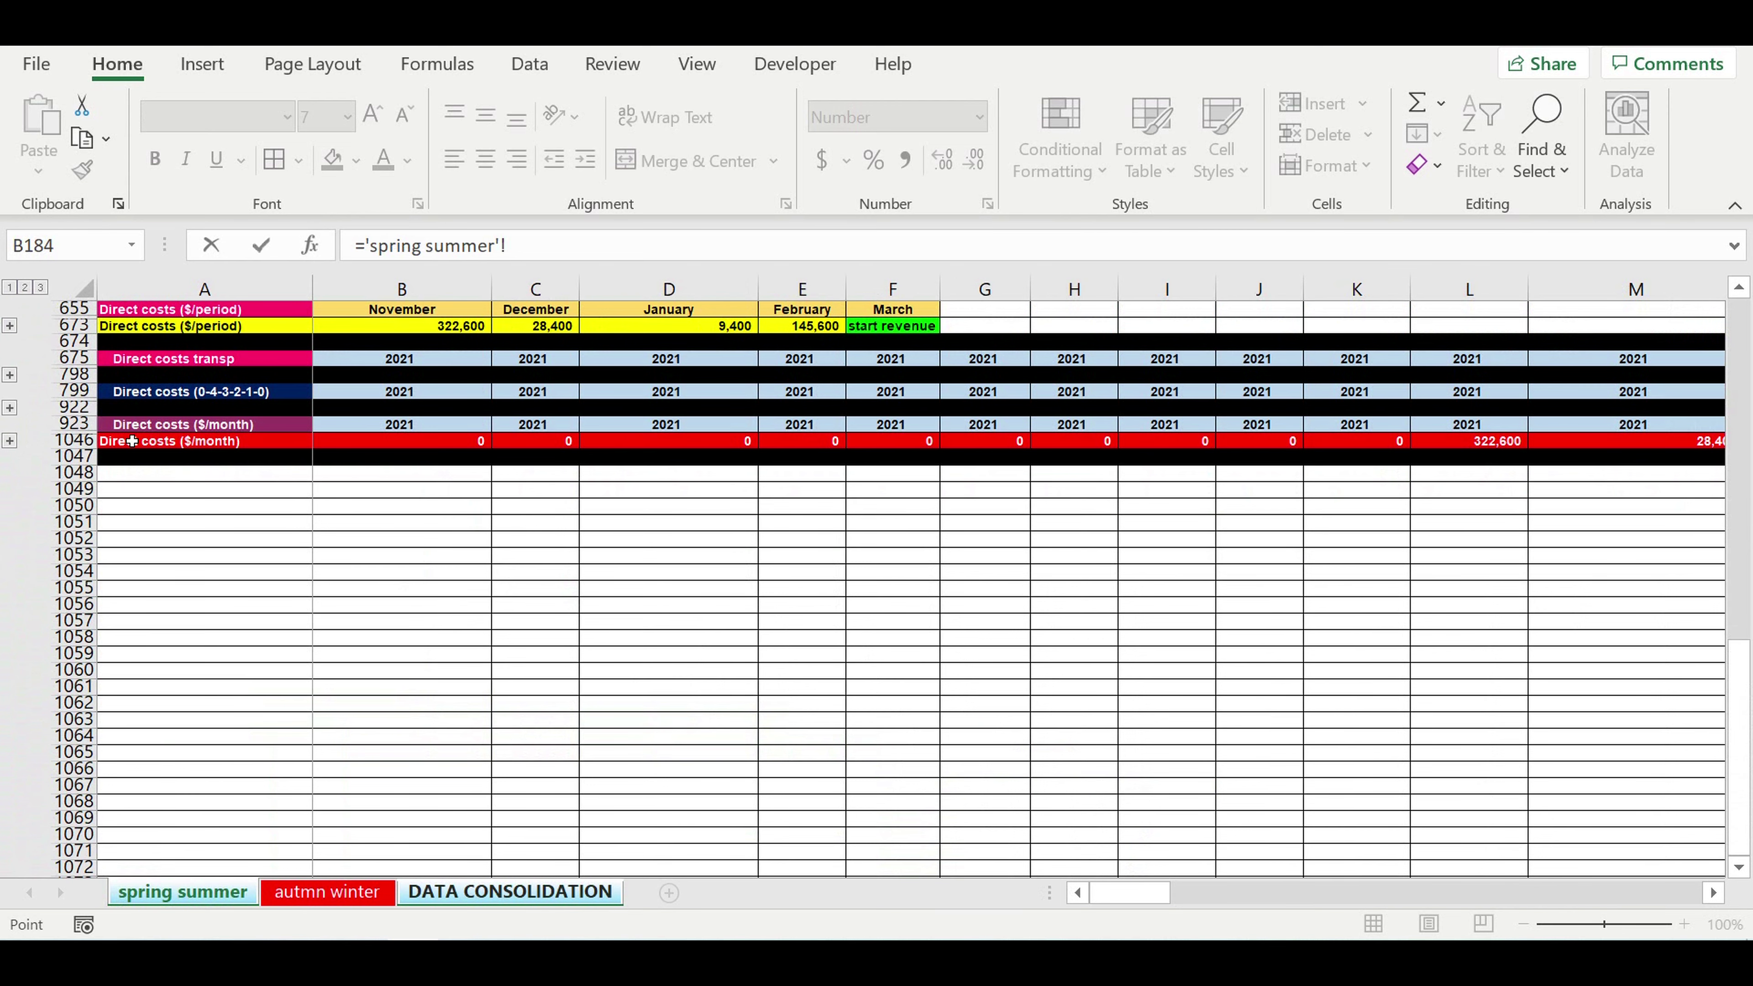
left_click(413, 446)
key("Return")
Link the spring-summer direct costs in B8 to the monthly direct costs total with ='spring summer'!B1046
left_click(310, 428)
type("=")
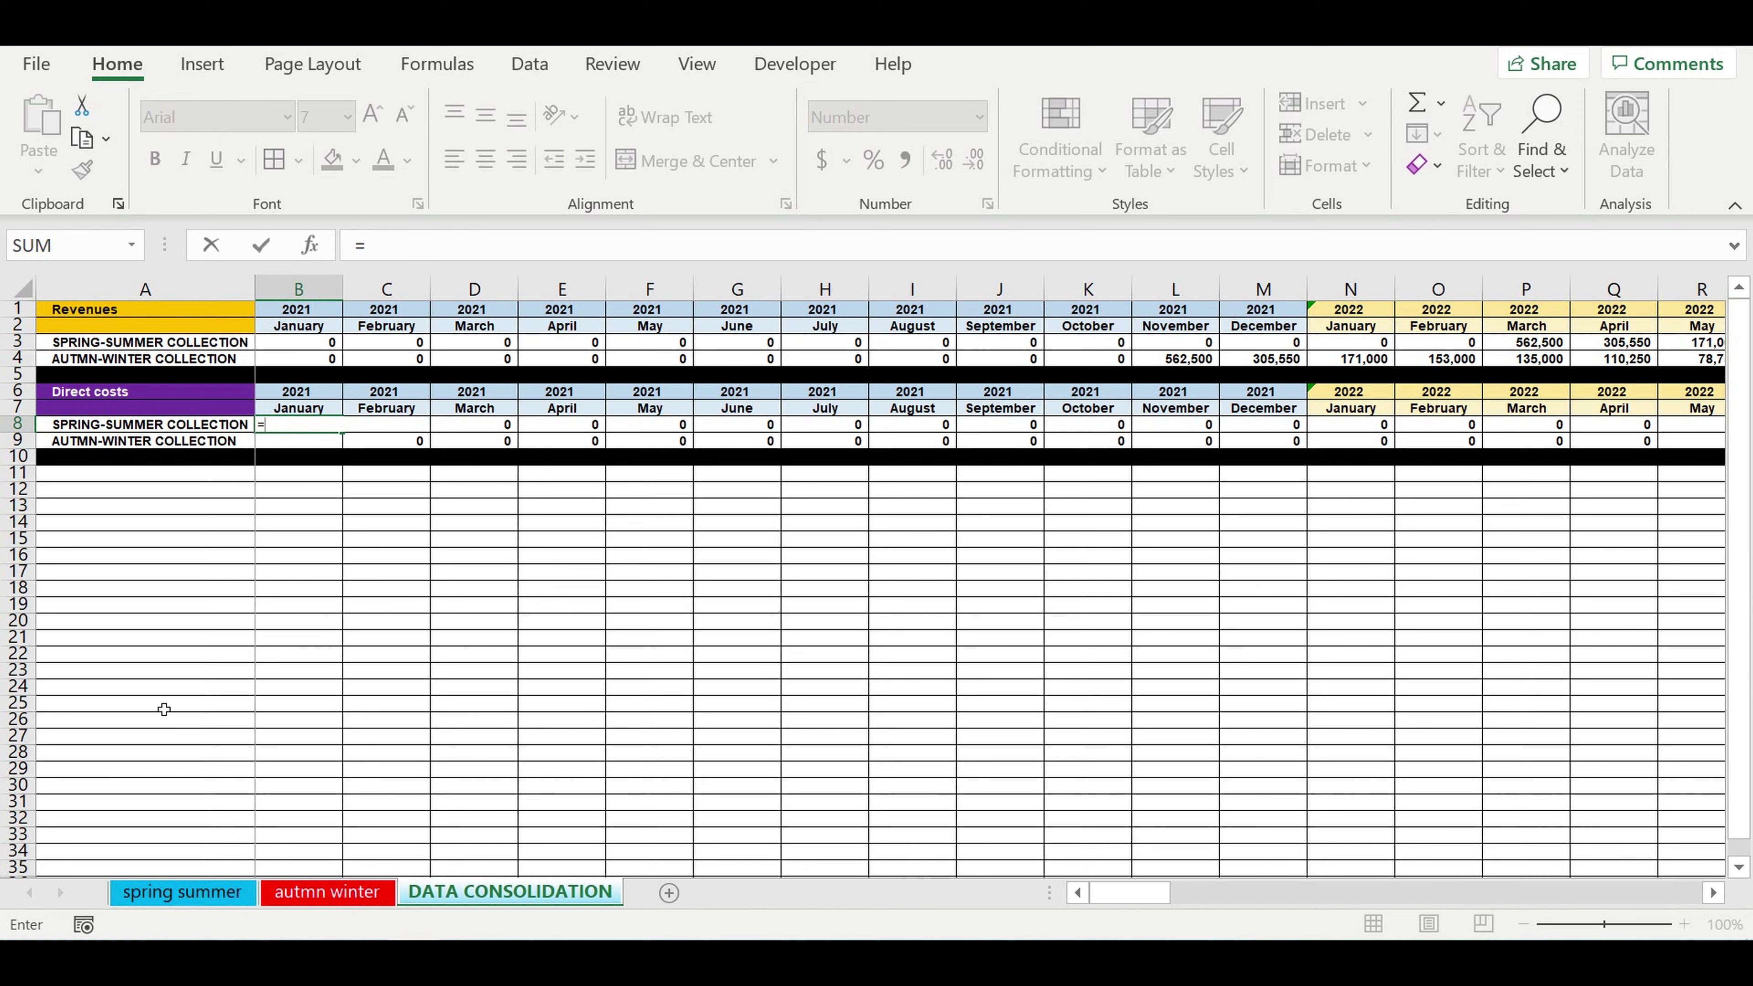
left_click(187, 890)
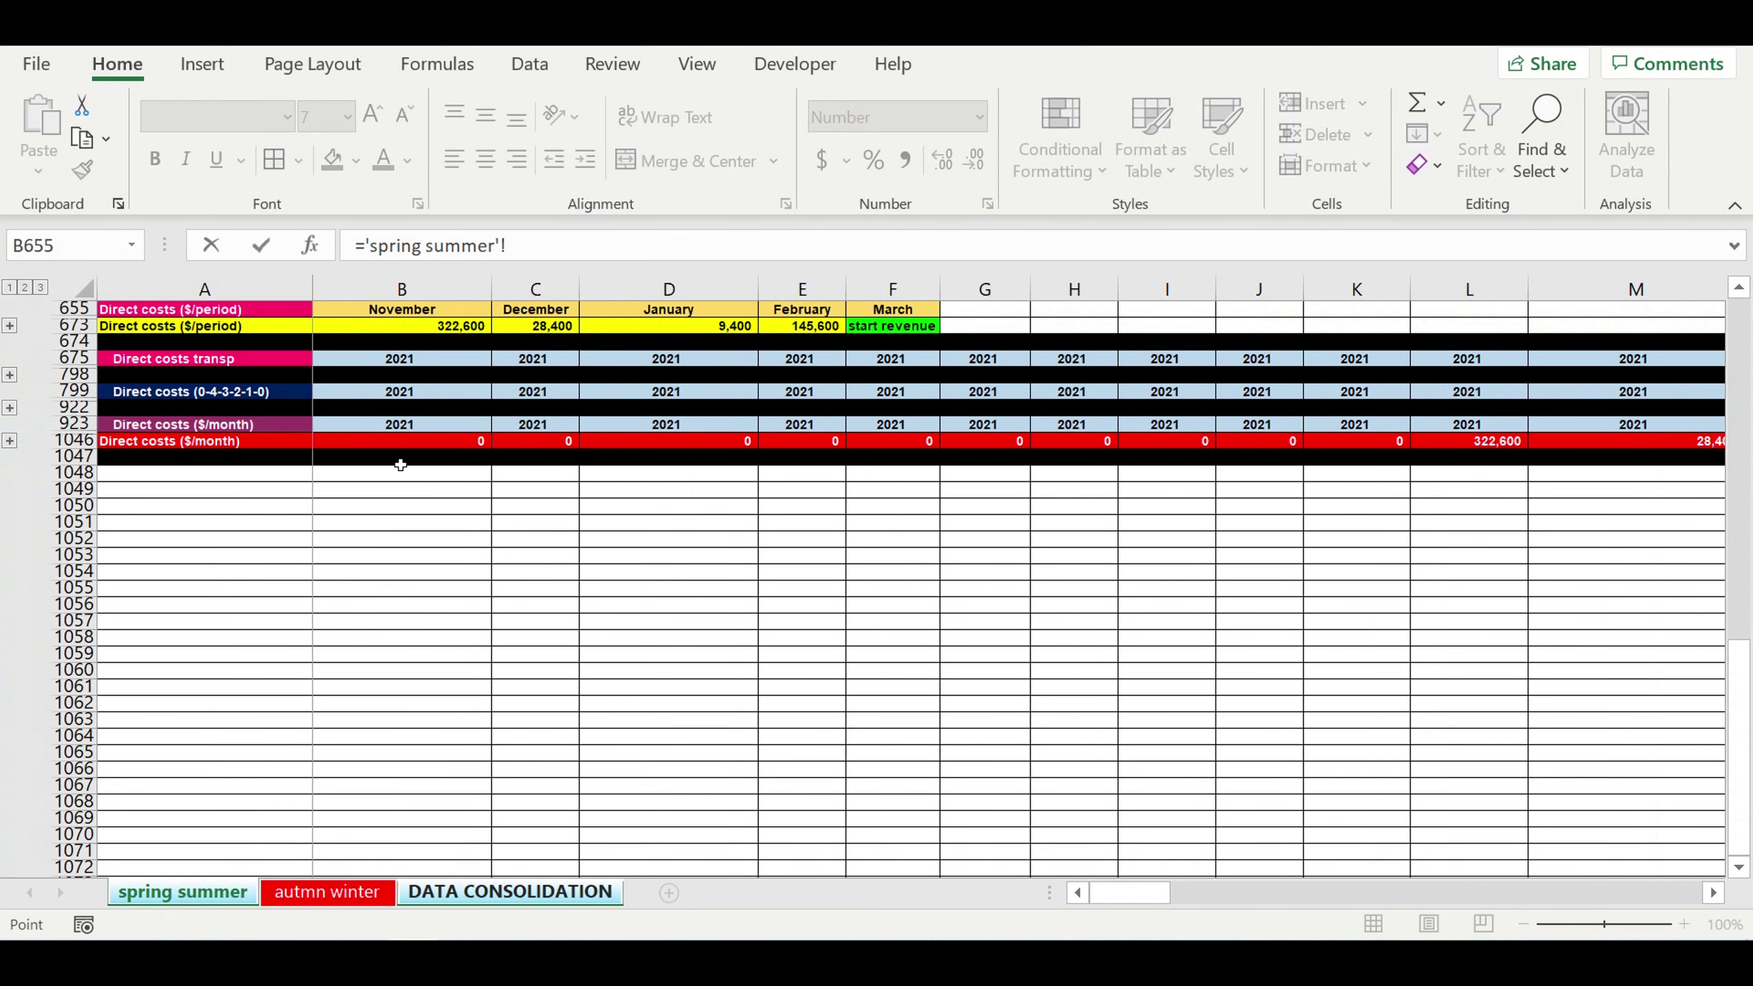
left_click(378, 448)
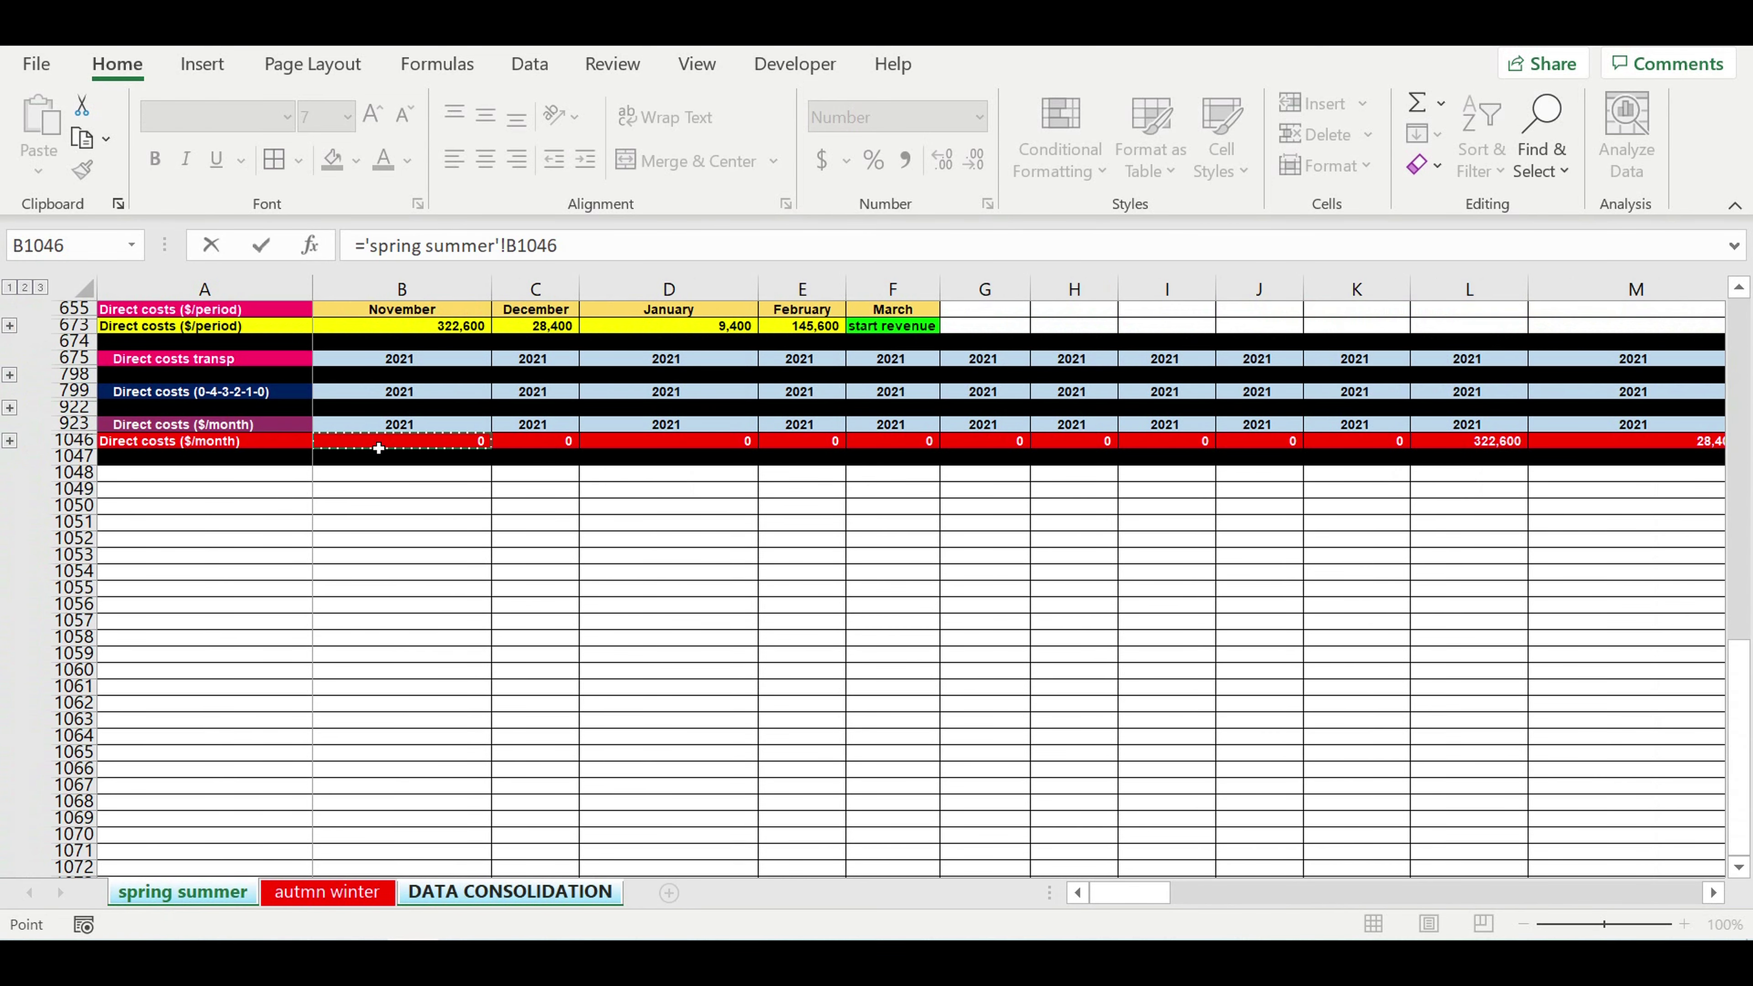
key("Return")
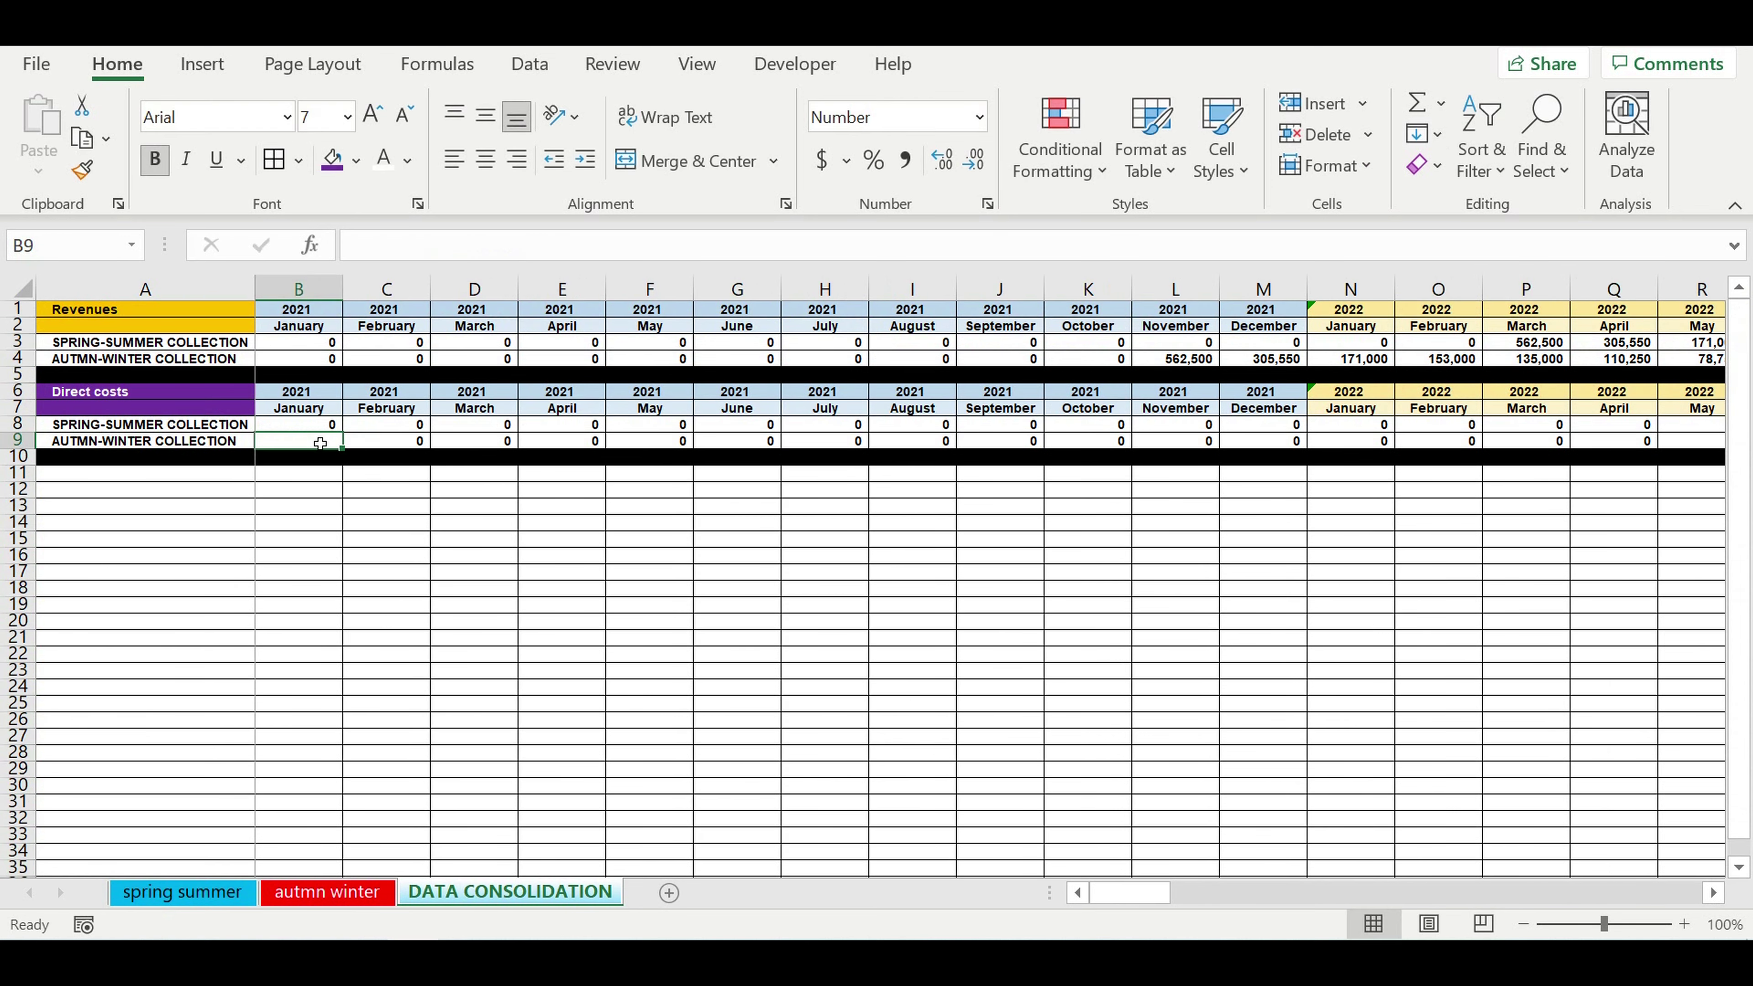
Link the autumn-winter direct costs in B9 to the monthly direct costs total with ='autmn winter'!B1046
type("=")
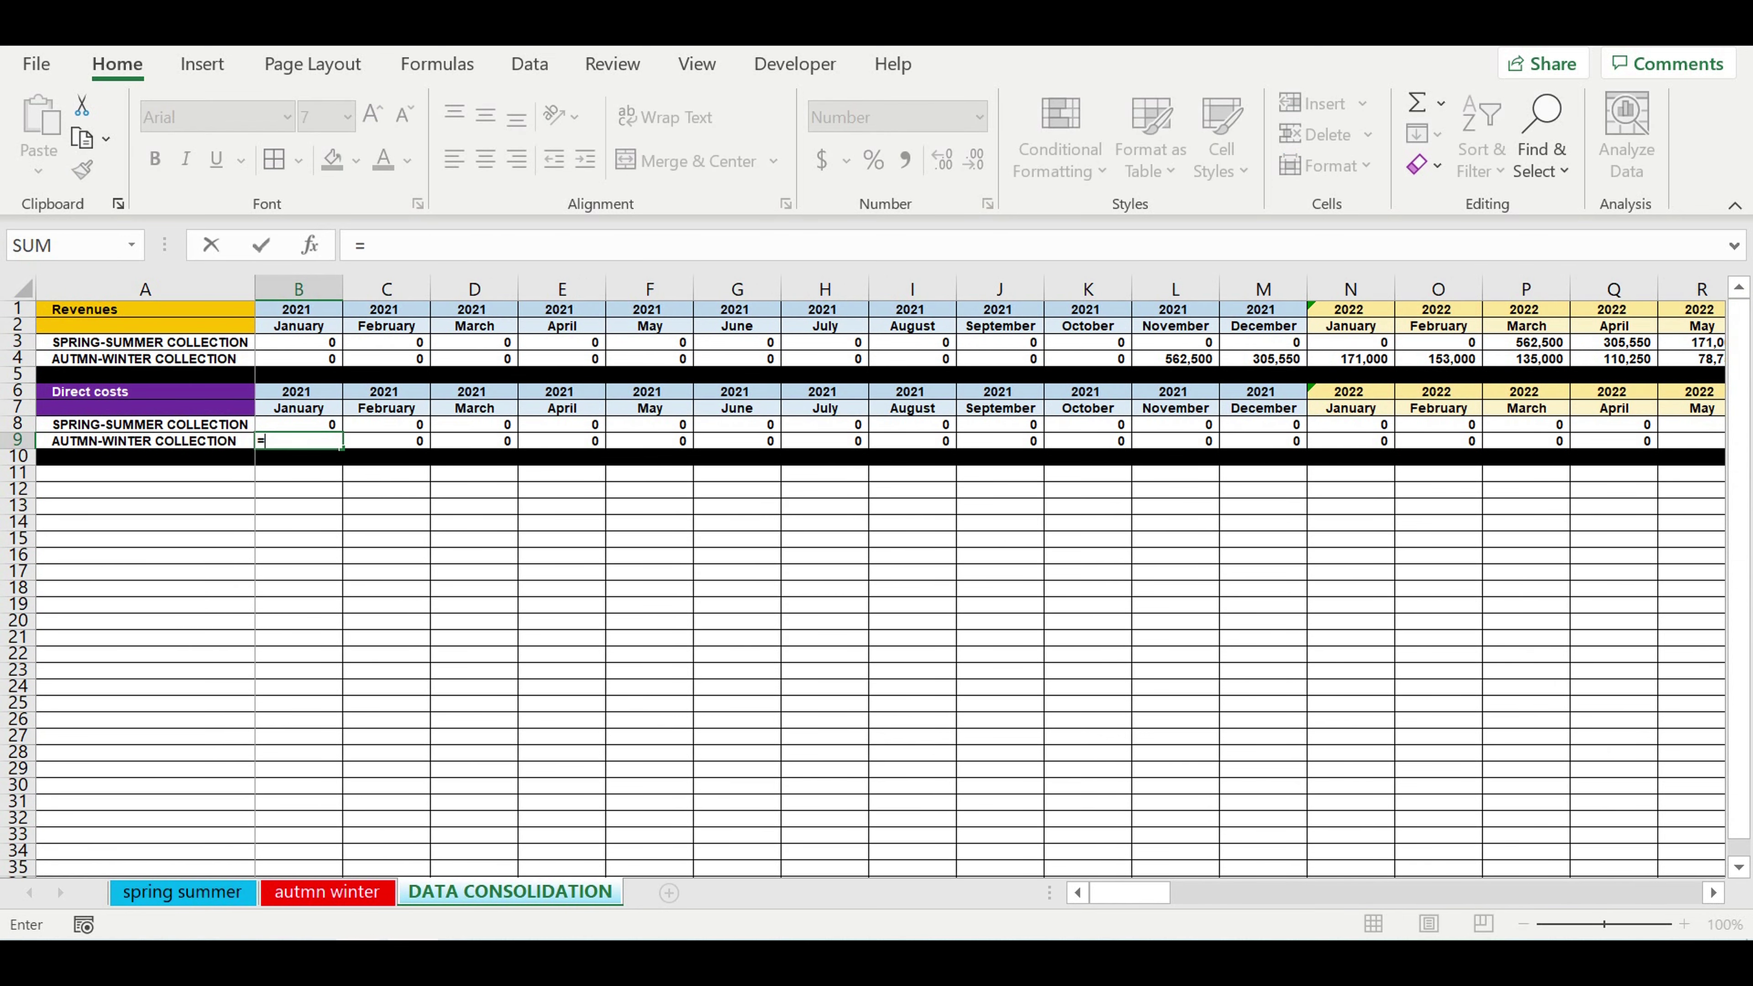
left_click(328, 892)
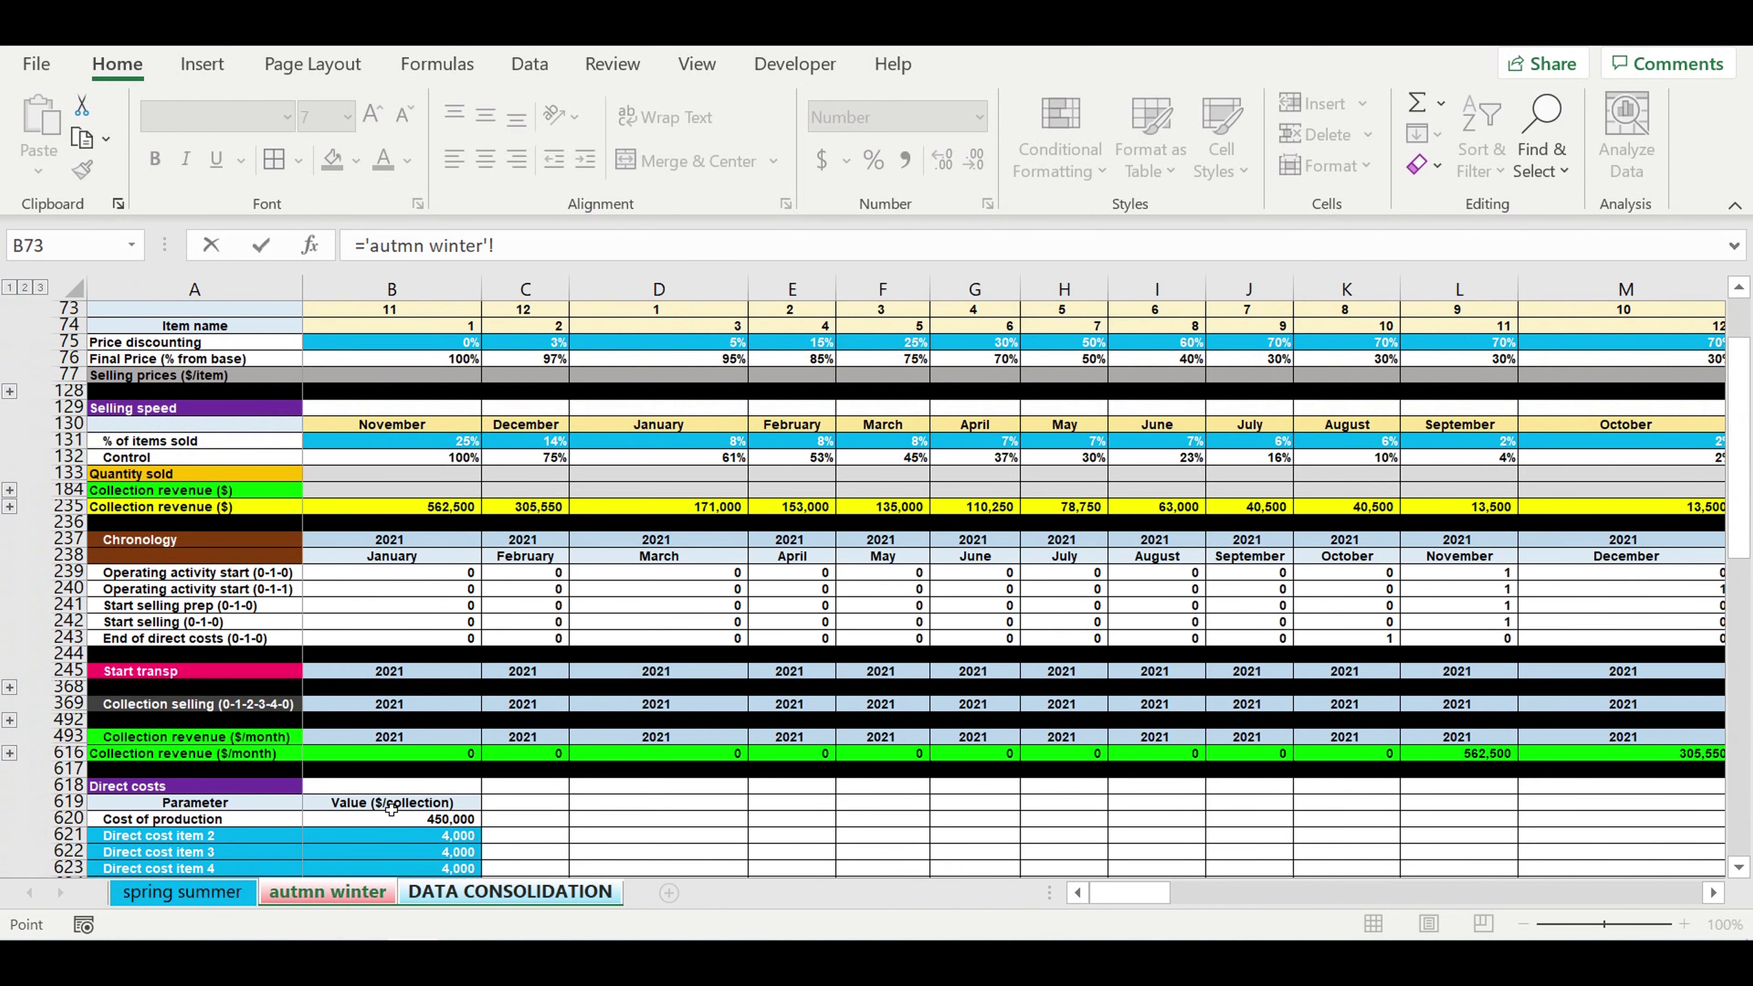
scroll(459, 695, "down", 10)
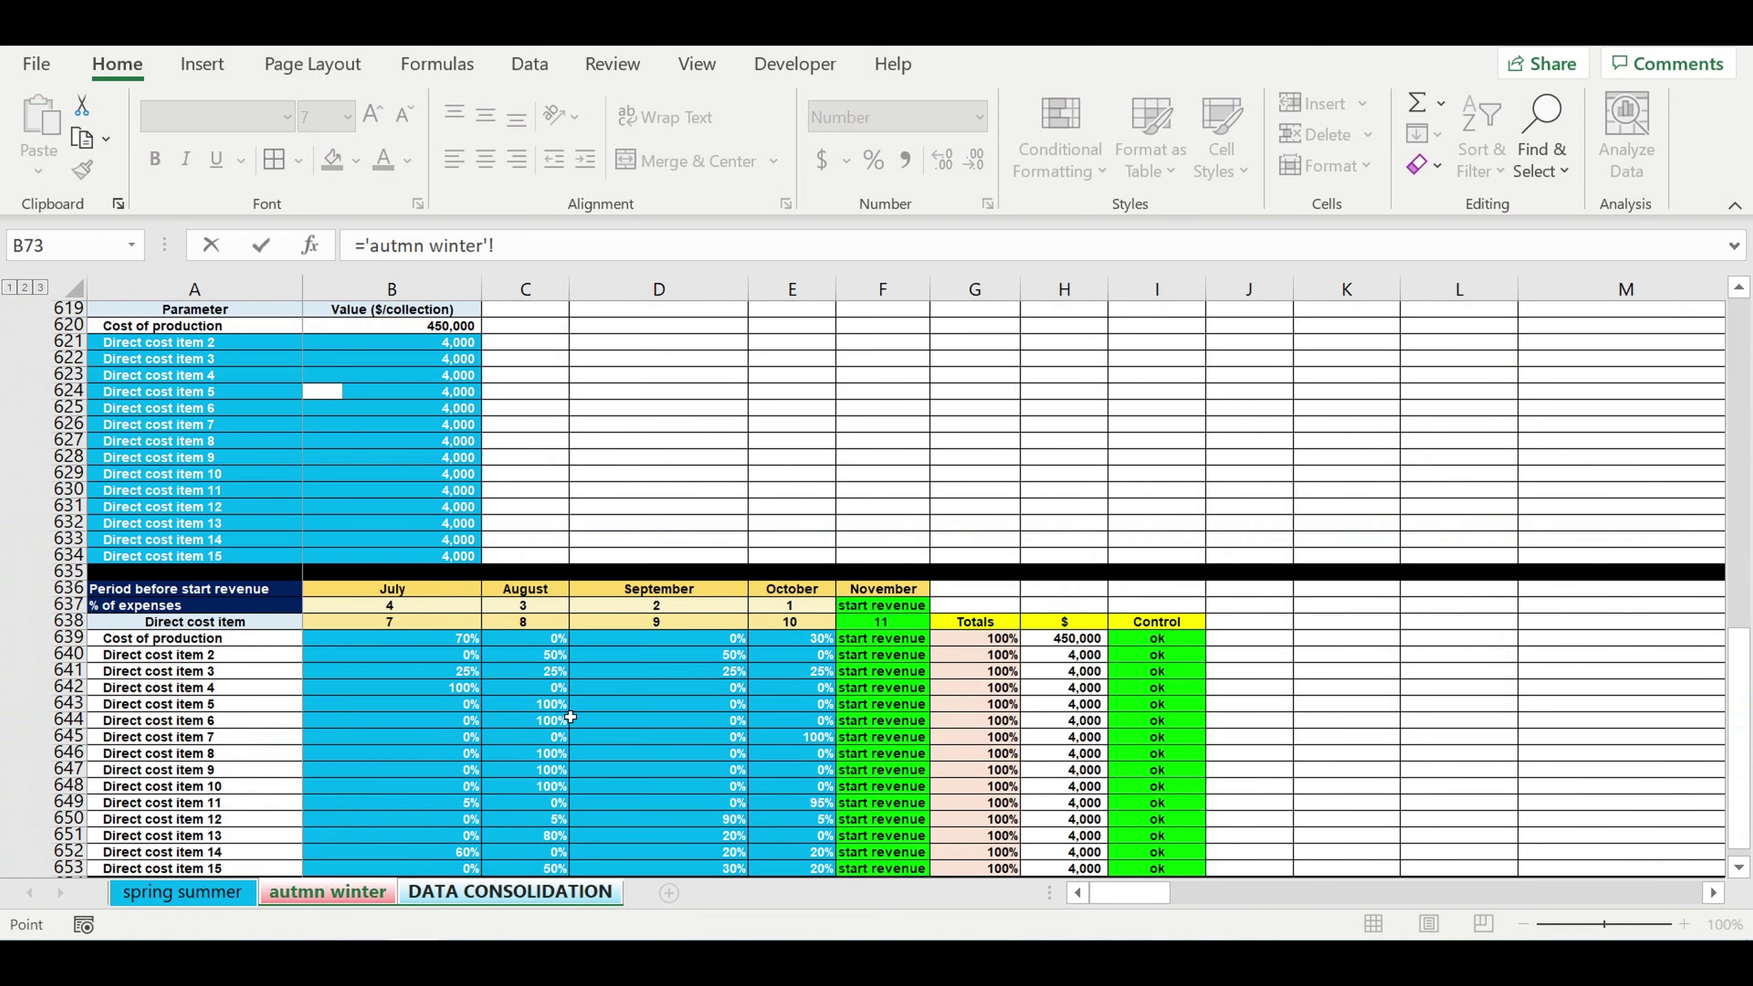
scroll(570, 718, "down", 11)
left_click(418, 499)
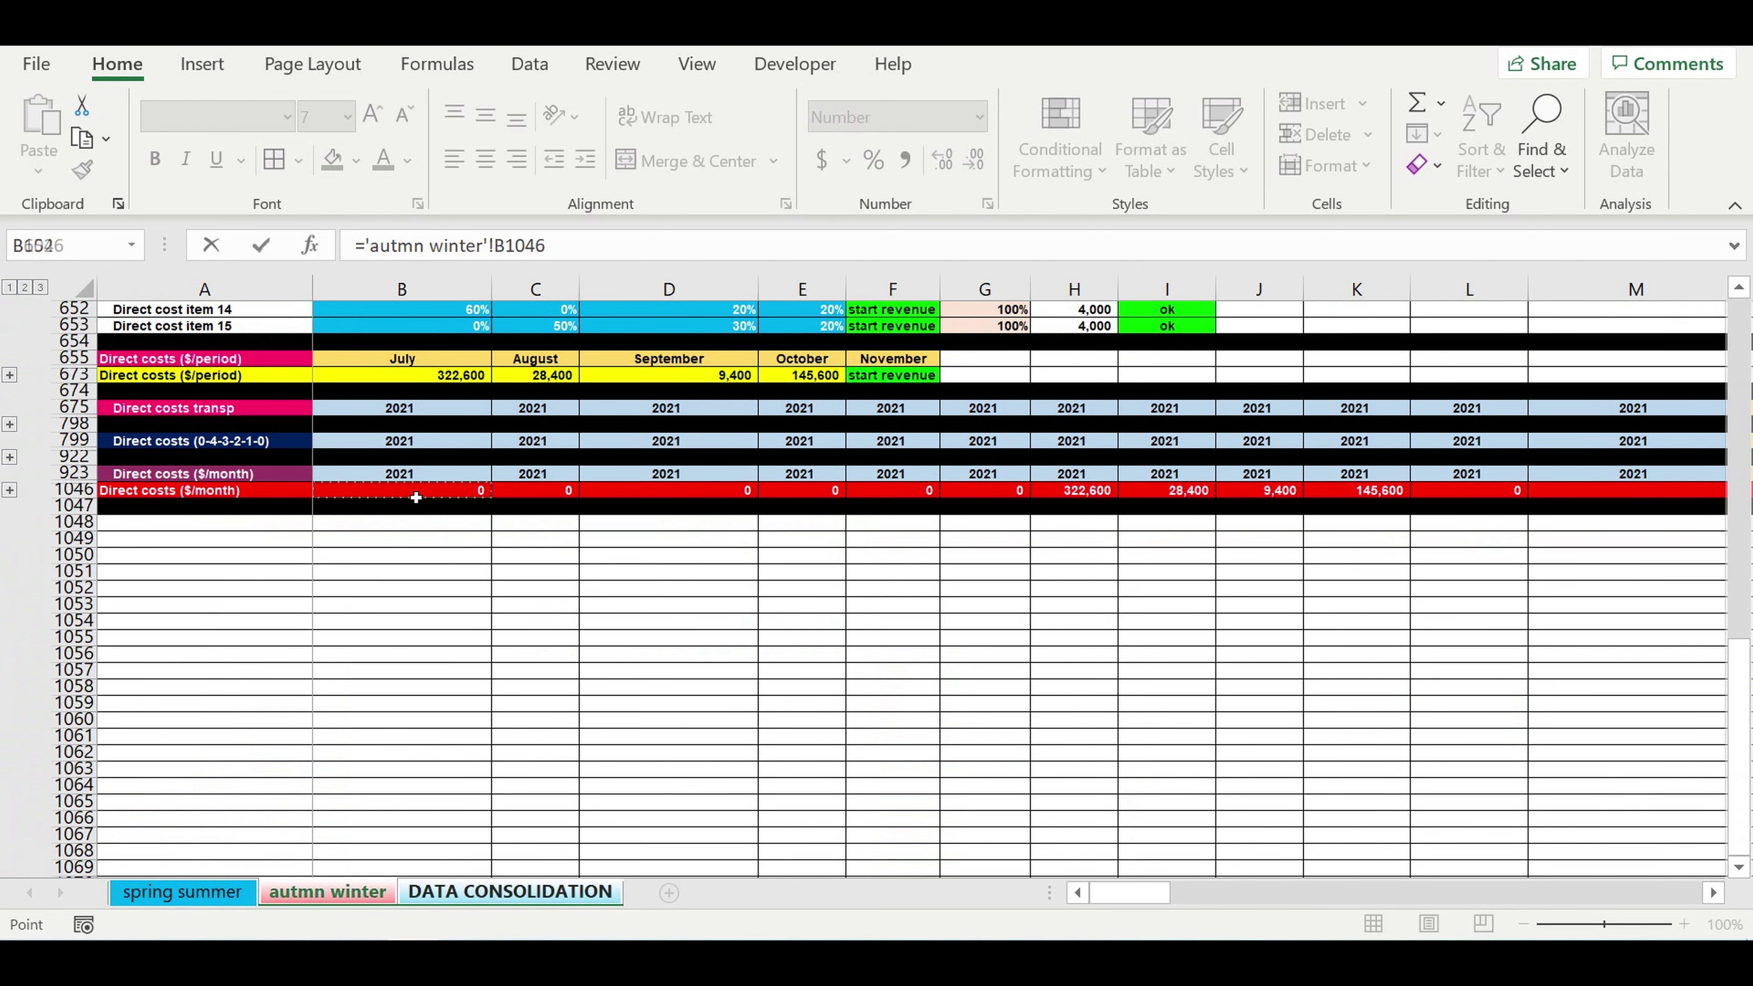
key("Return")
Copy the direct cost formulas in B8:B9 across all months through December 2030 in column DQ and check the 2030 values
left_click_drag(312, 429, 1586, 386)
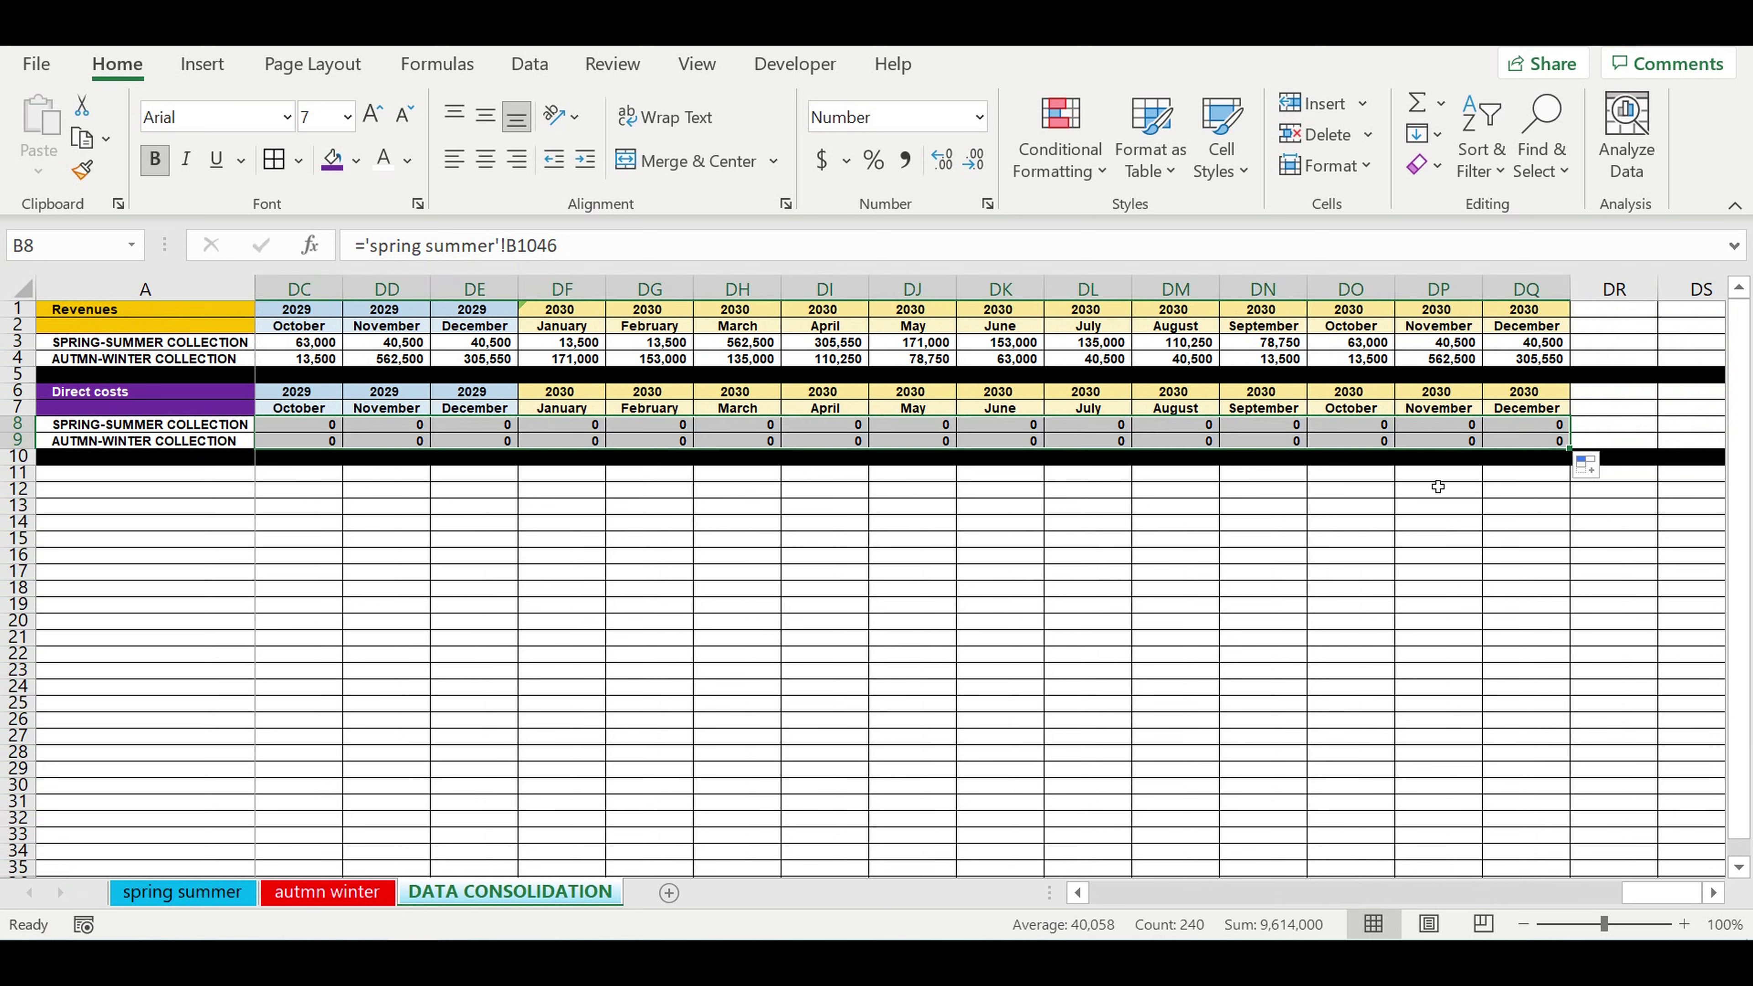
left_click(1052, 619)
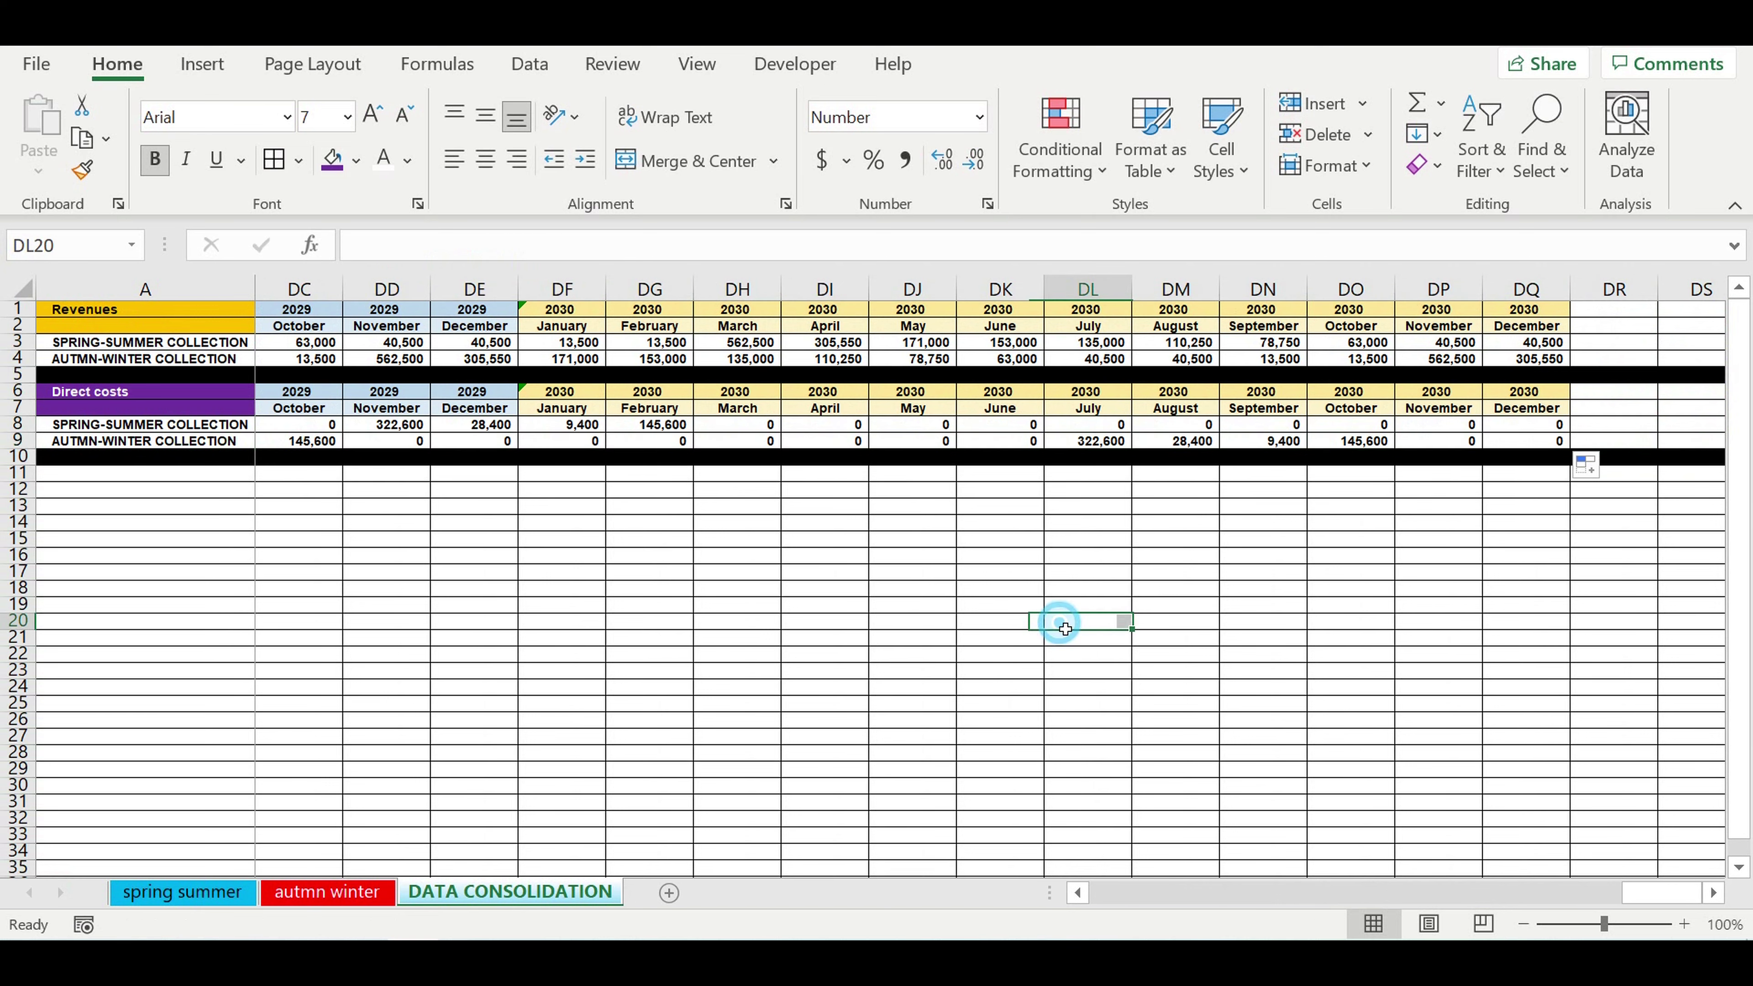
left_click_drag(1370, 442, 1090, 442)
left_click_drag(652, 427, 390, 426)
Fill the two collection revenue rows 3 and 4 with the recently used bright green
left_click_drag(1665, 890, 1131, 892)
left_click_drag(18, 343, 17, 358)
left_click(356, 167)
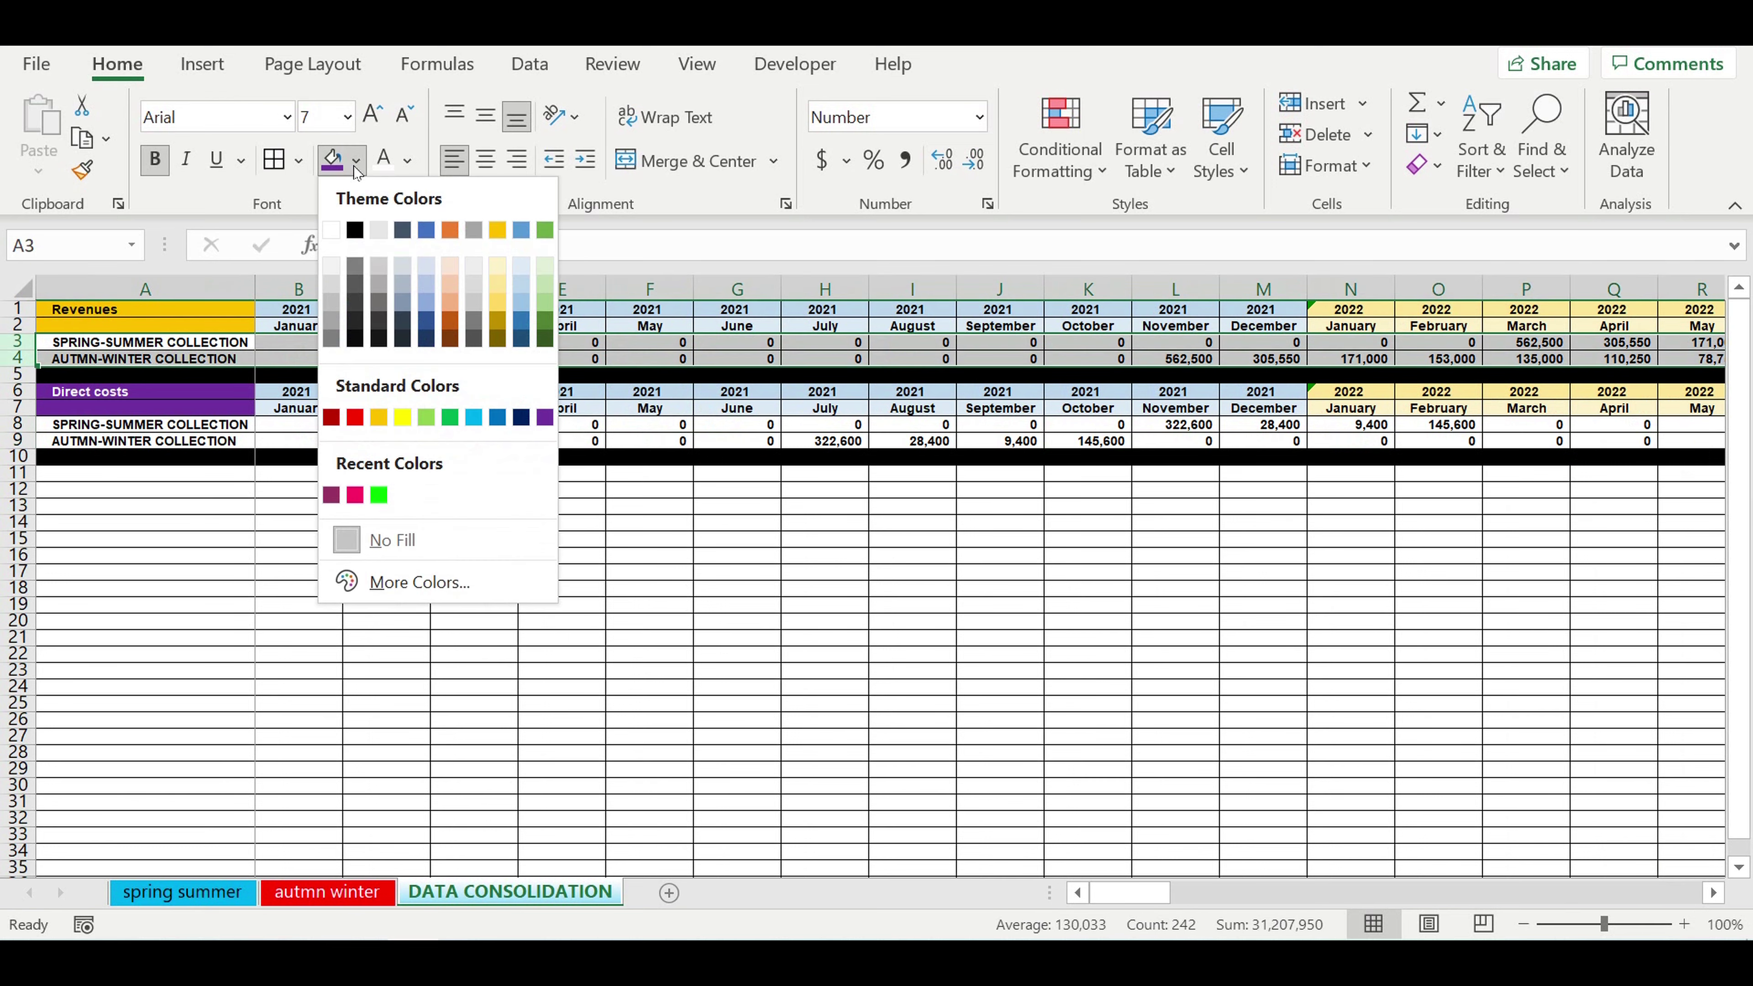
left_click(383, 497)
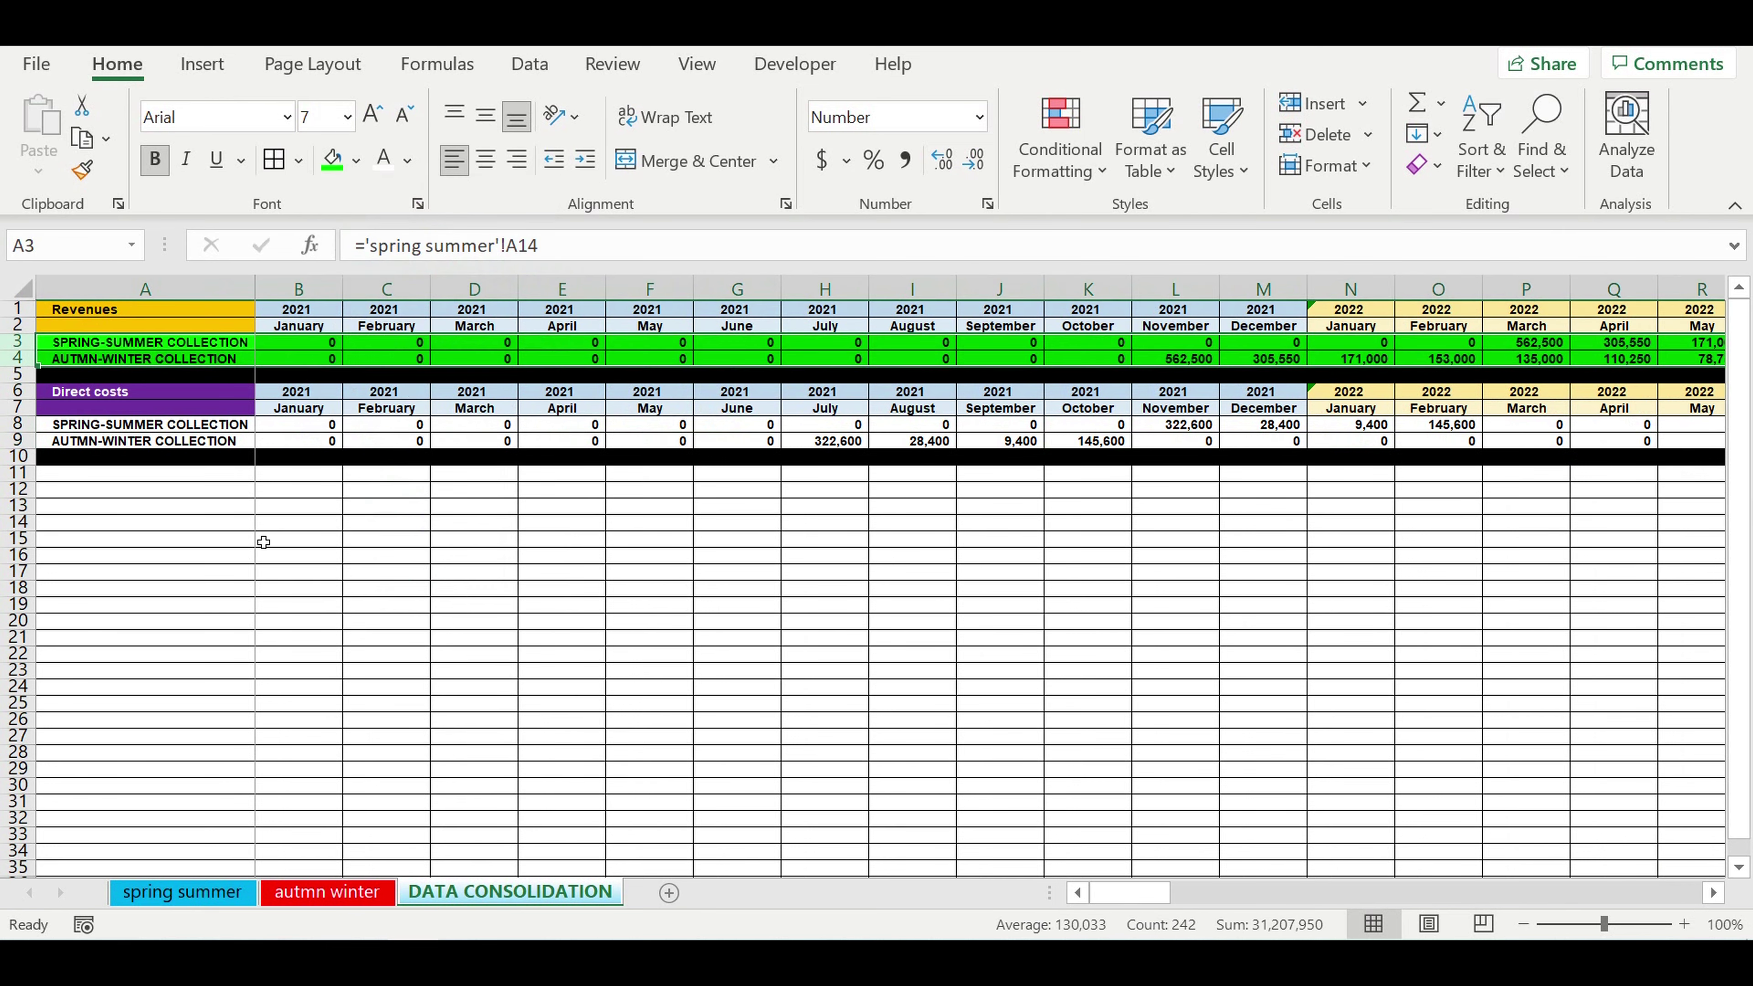
left_click(254, 543)
Fill the two collection direct cost rows 8 and 9 with standard red
left_click_drag(18, 424, 18, 442)
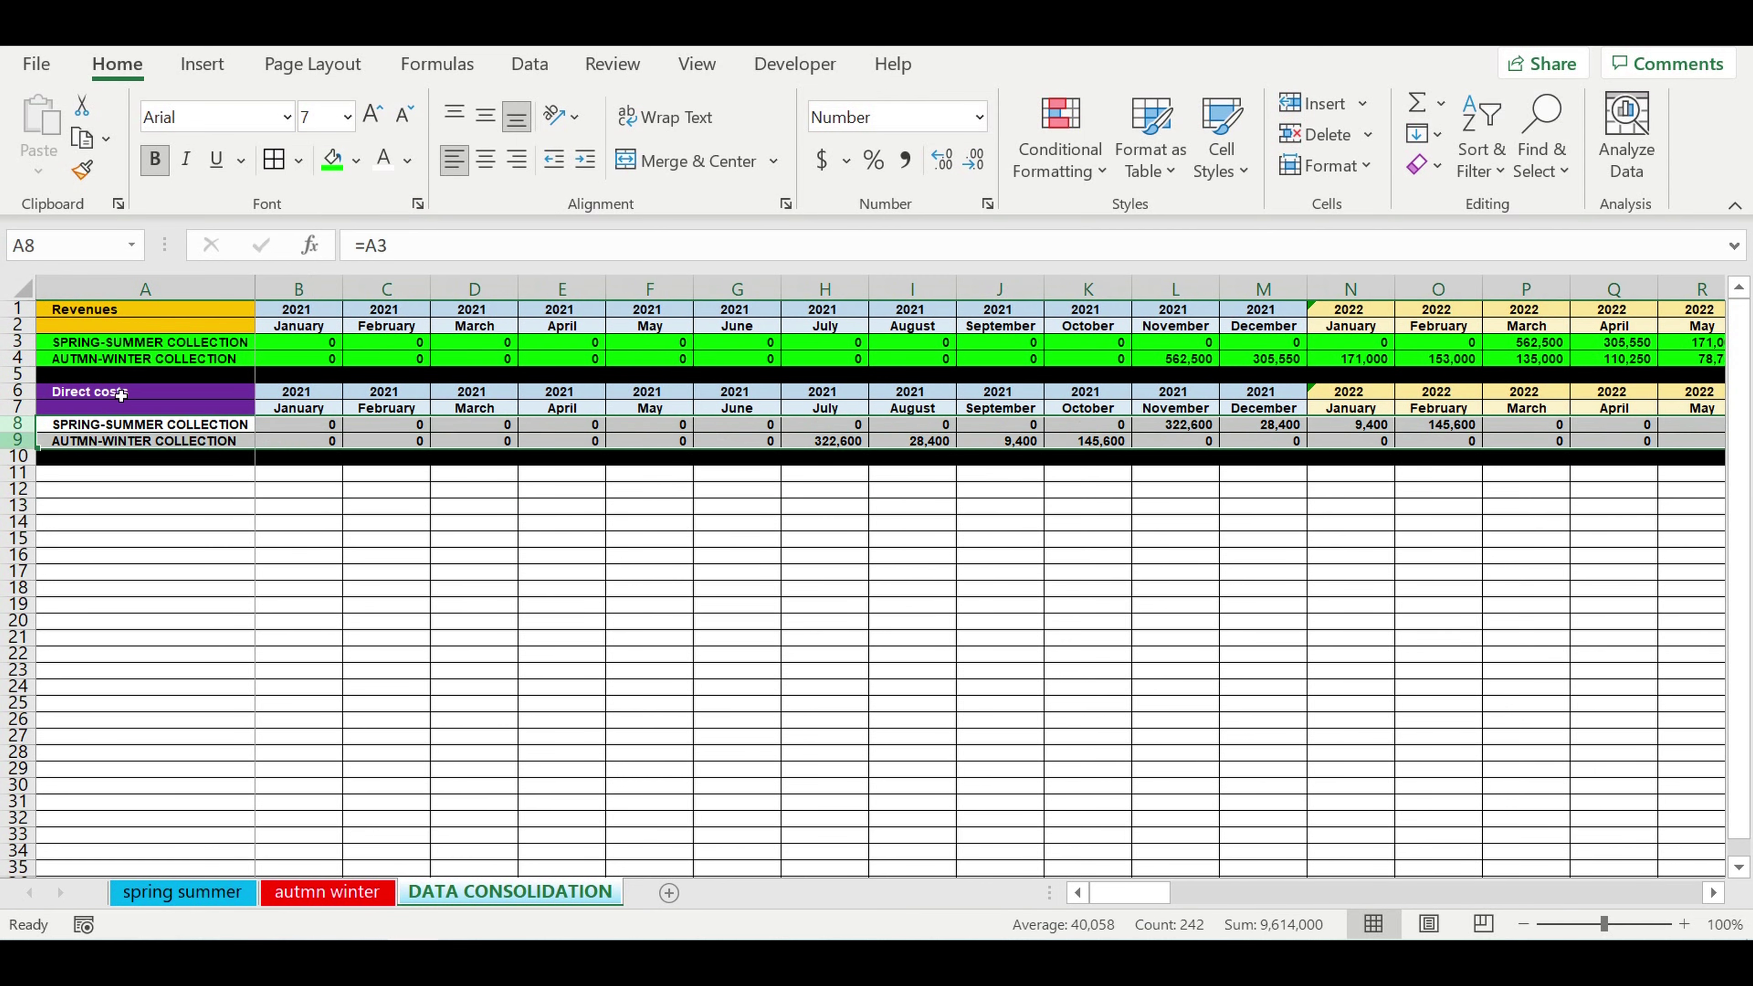
left_click(360, 164)
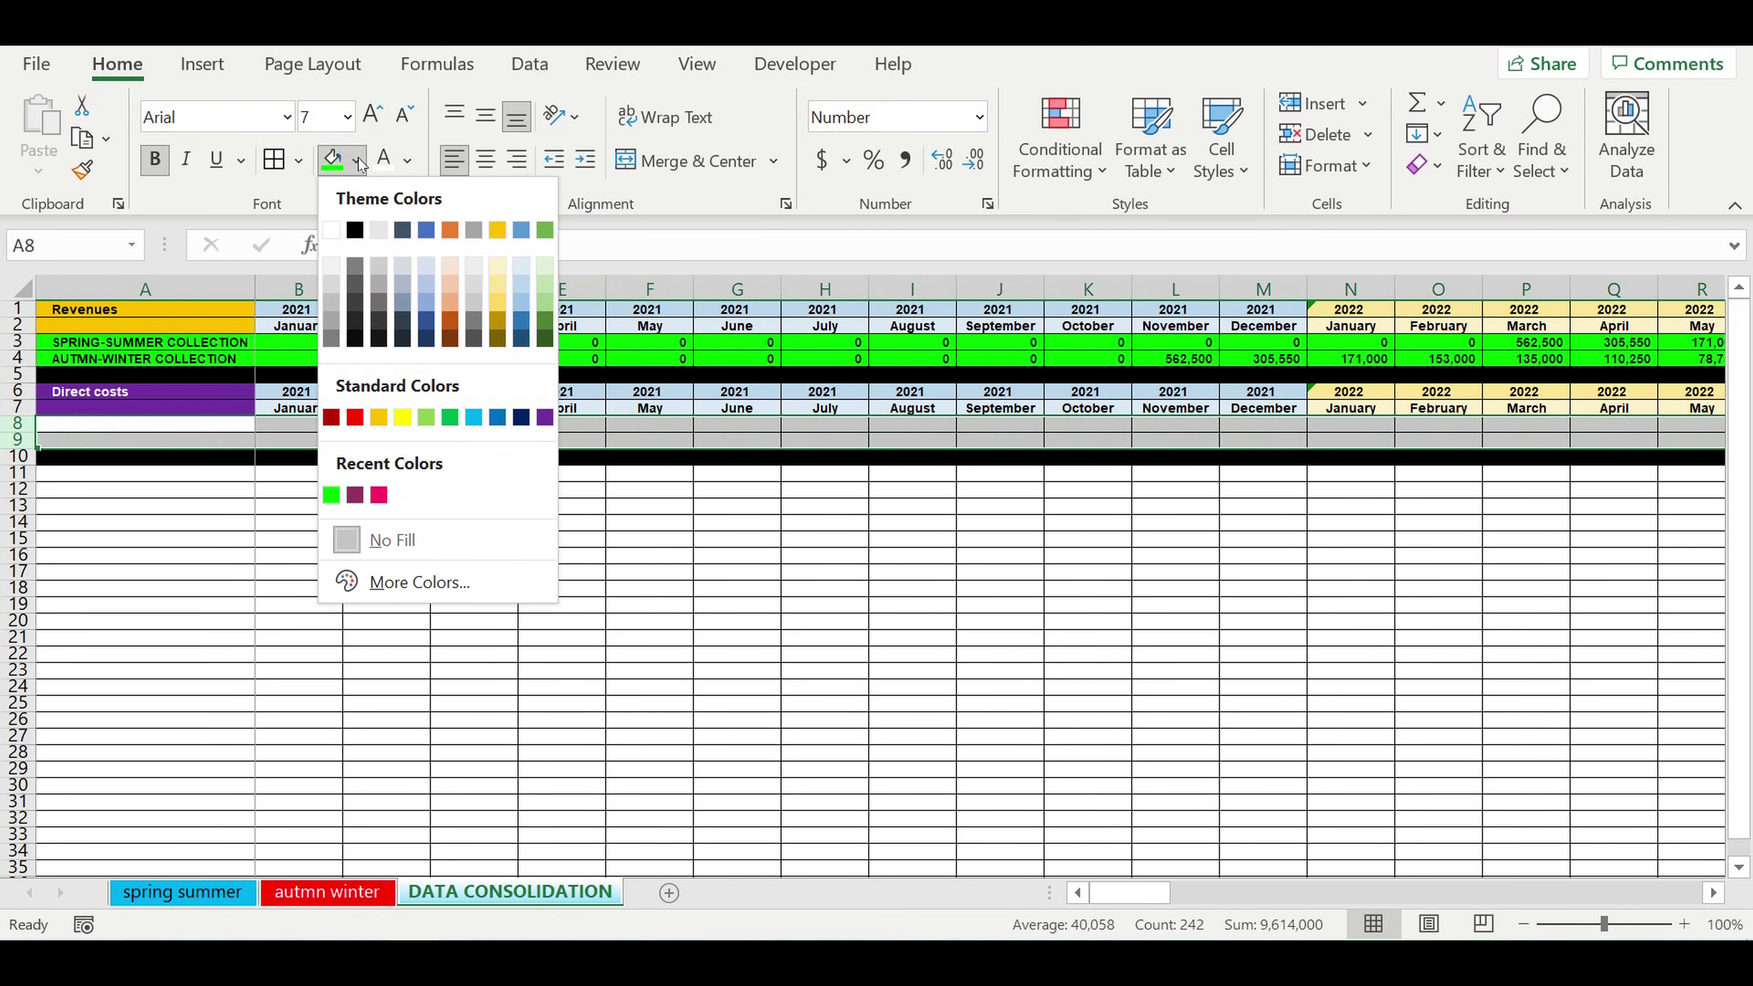
left_click(367, 416)
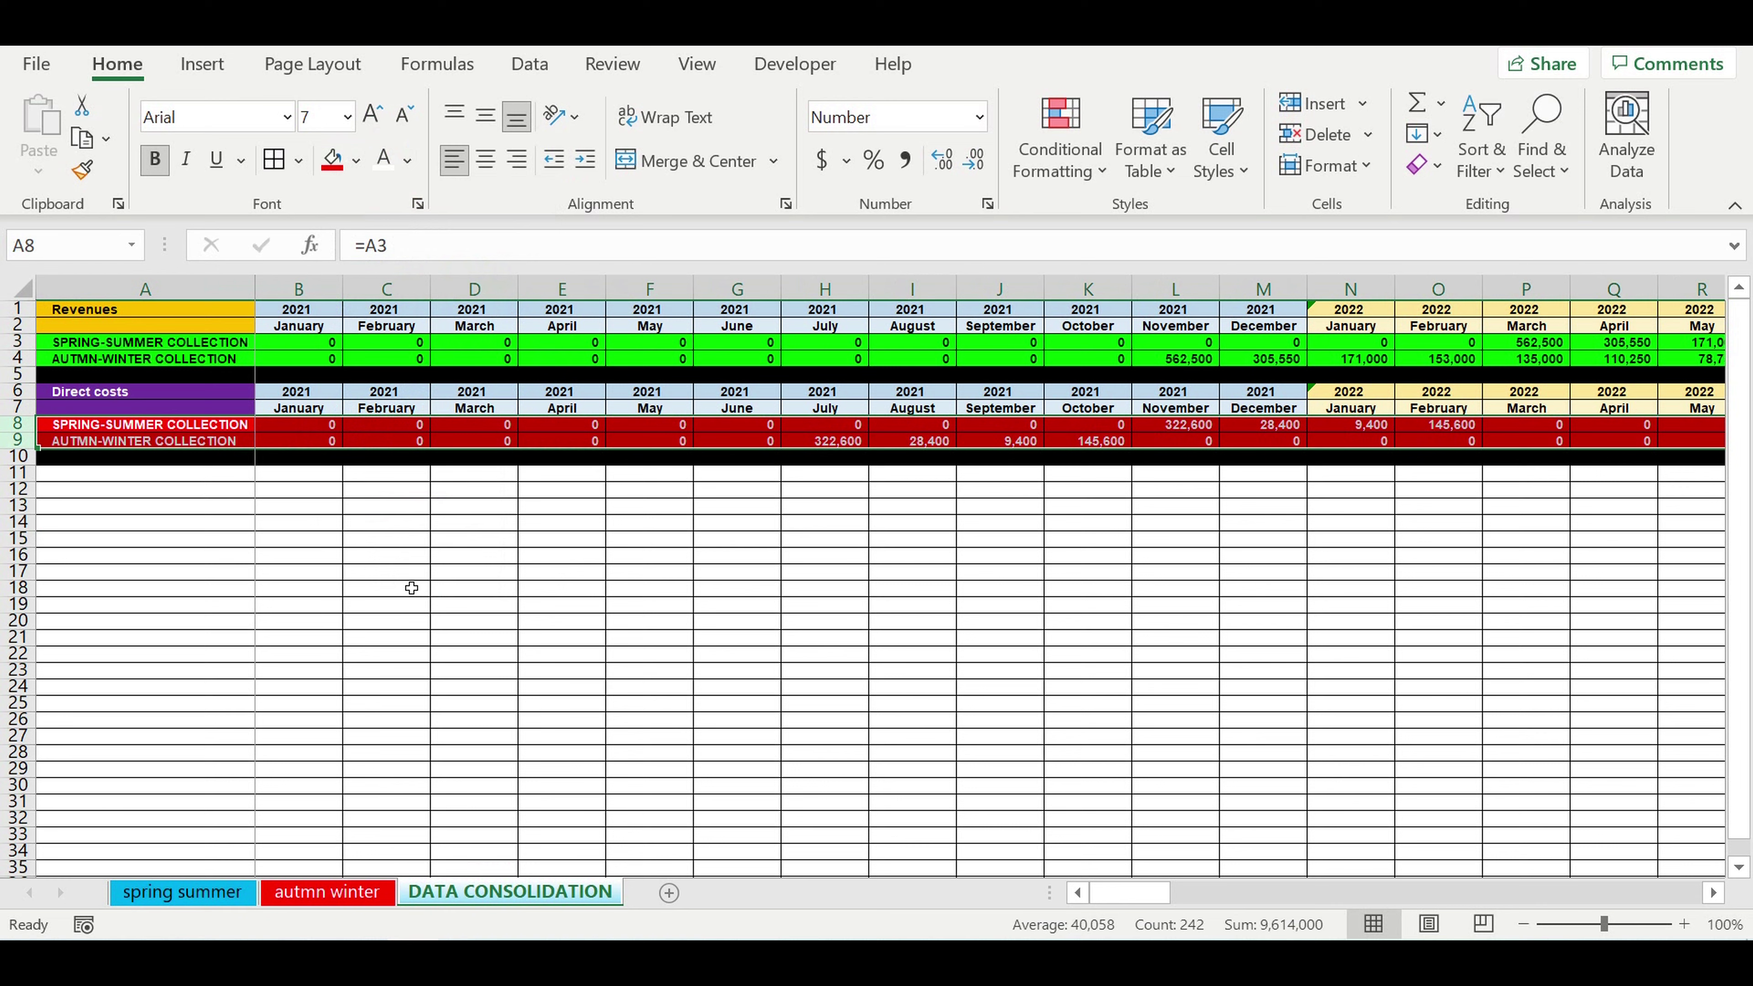
left_click(409, 588)
left_click(501, 669)
left_click(411, 602)
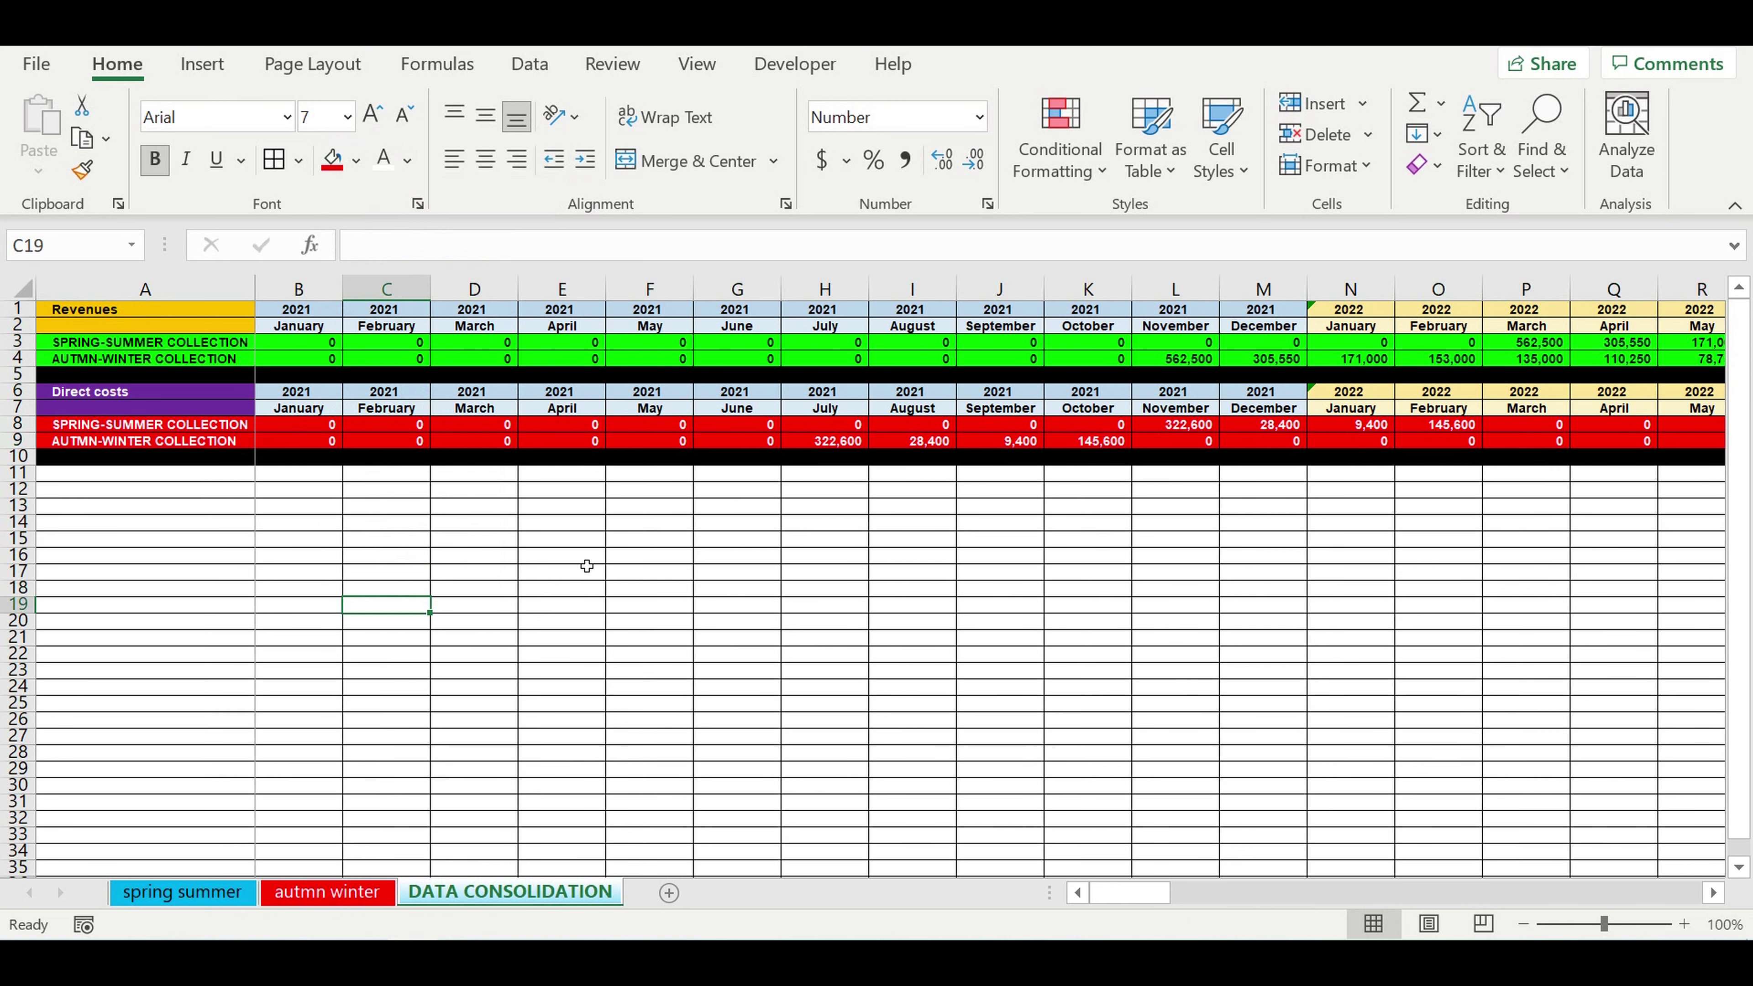
left_click(487, 589)
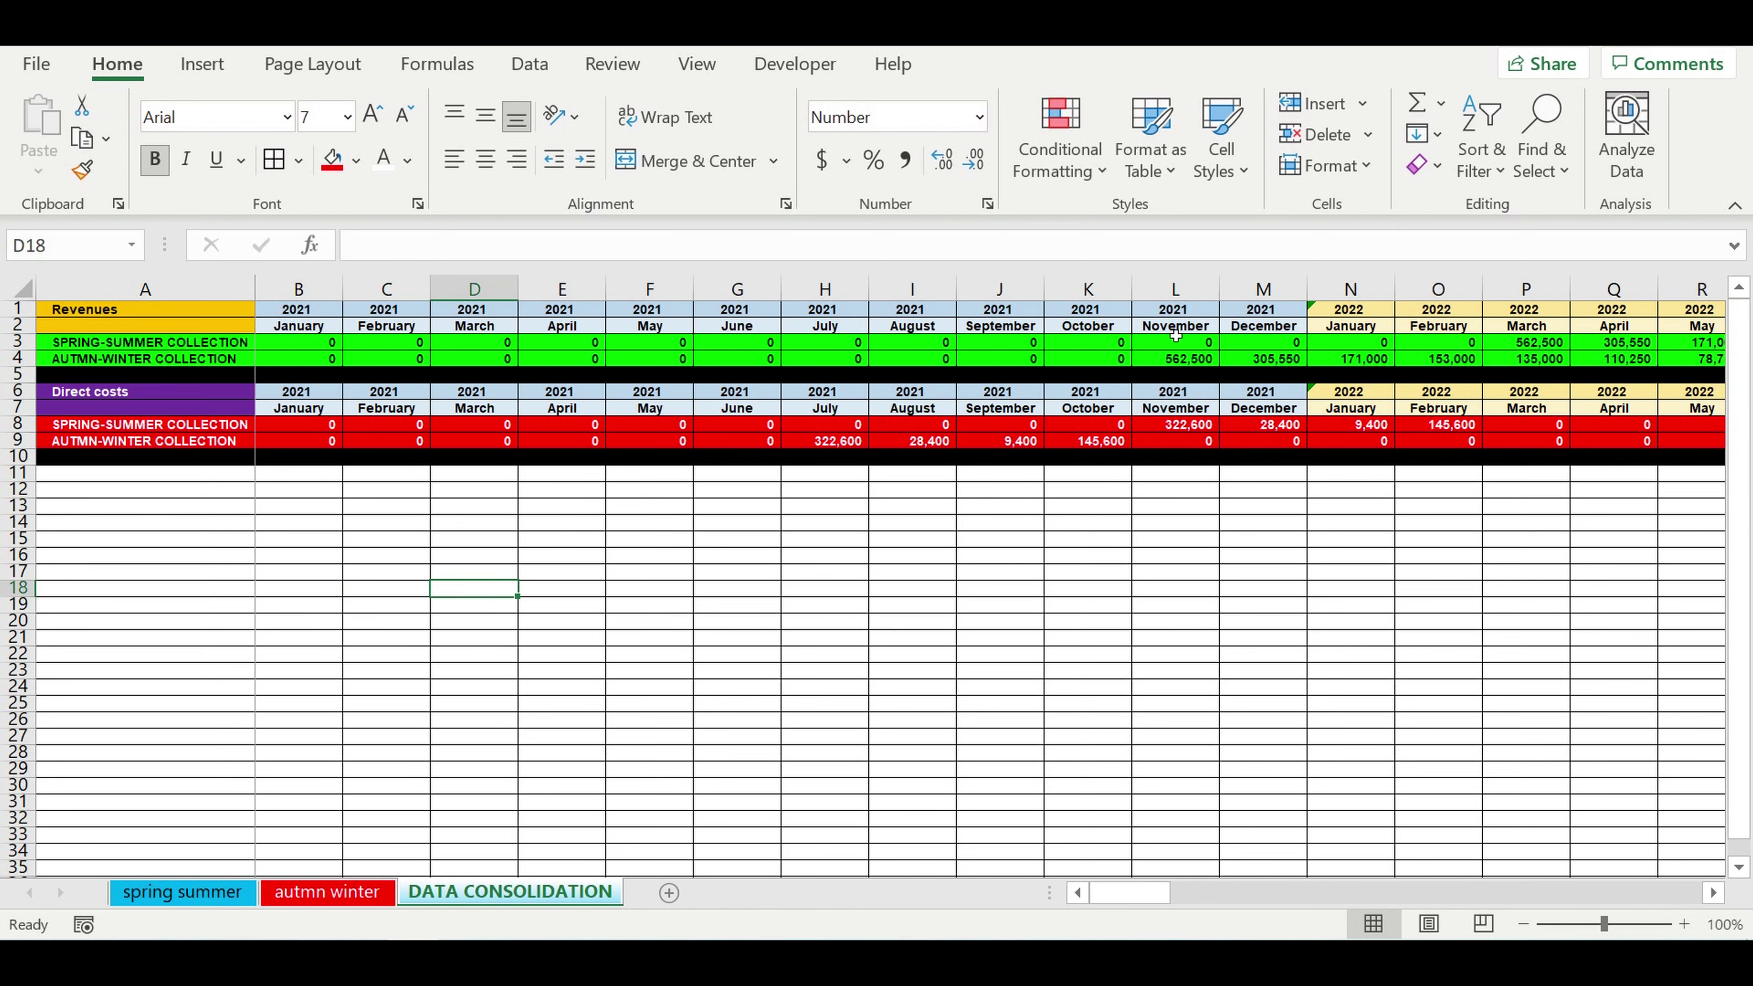
left_click_drag(1180, 359, 1263, 359)
key("ctrl+v")
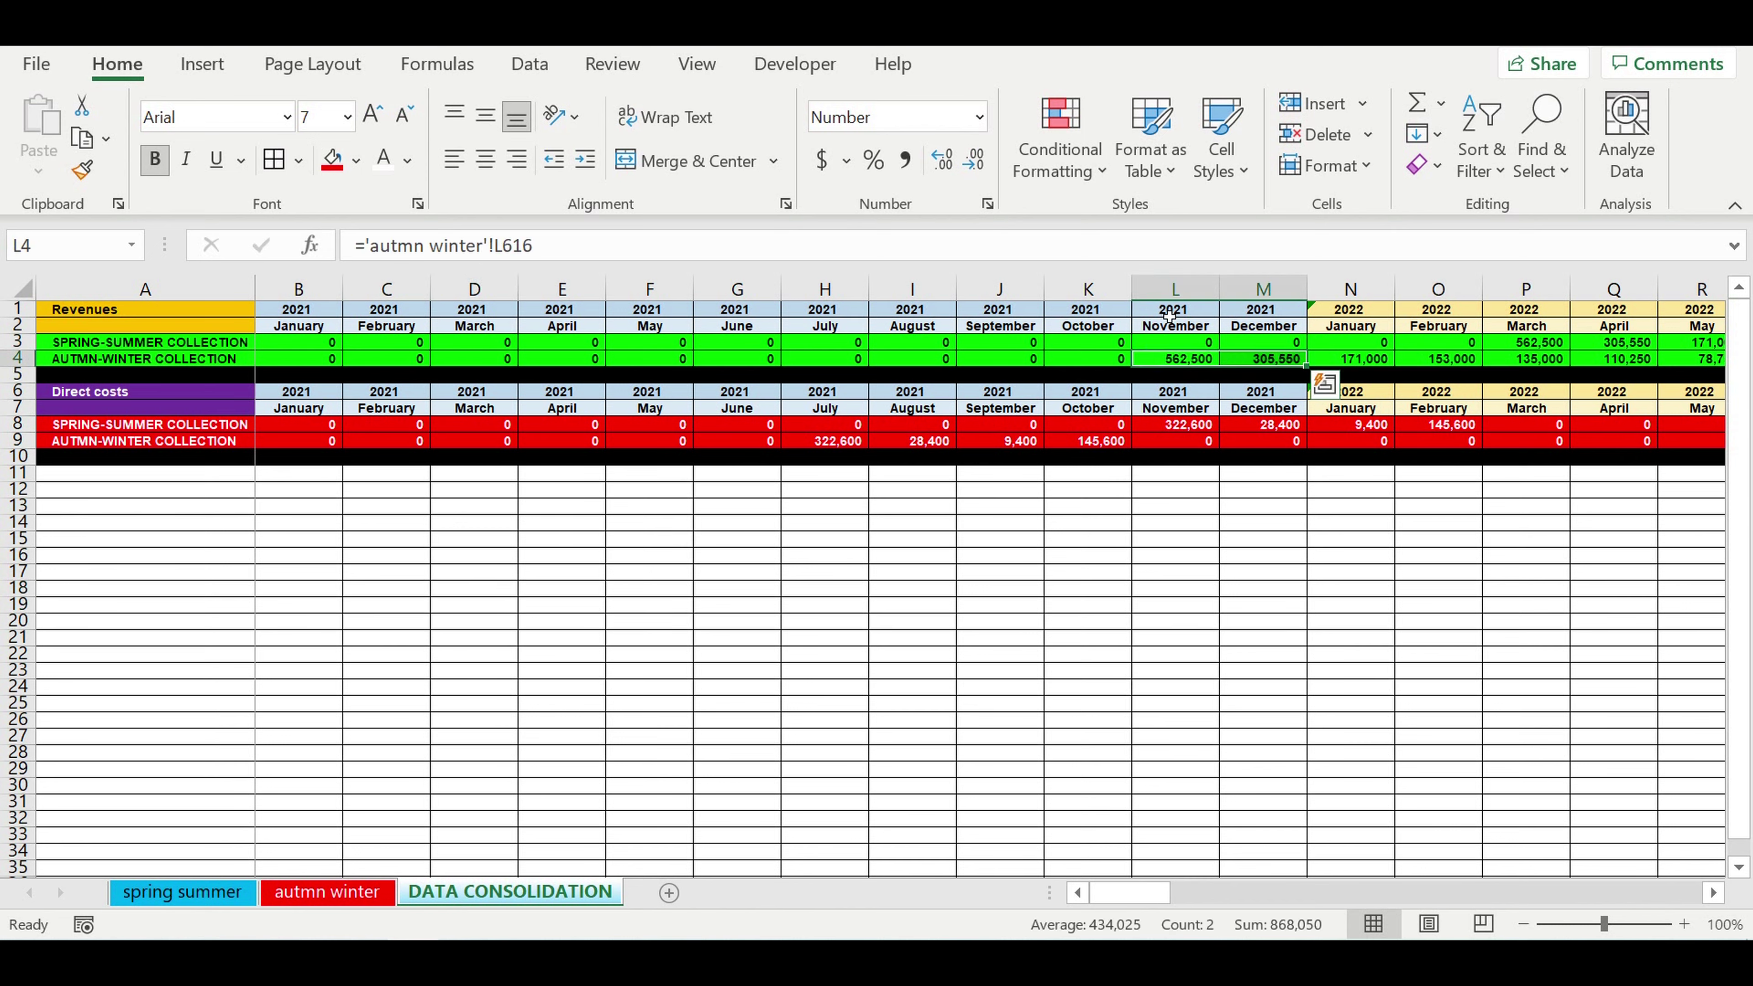
left_click_drag(1184, 312, 1196, 322)
key("ctrl+v")
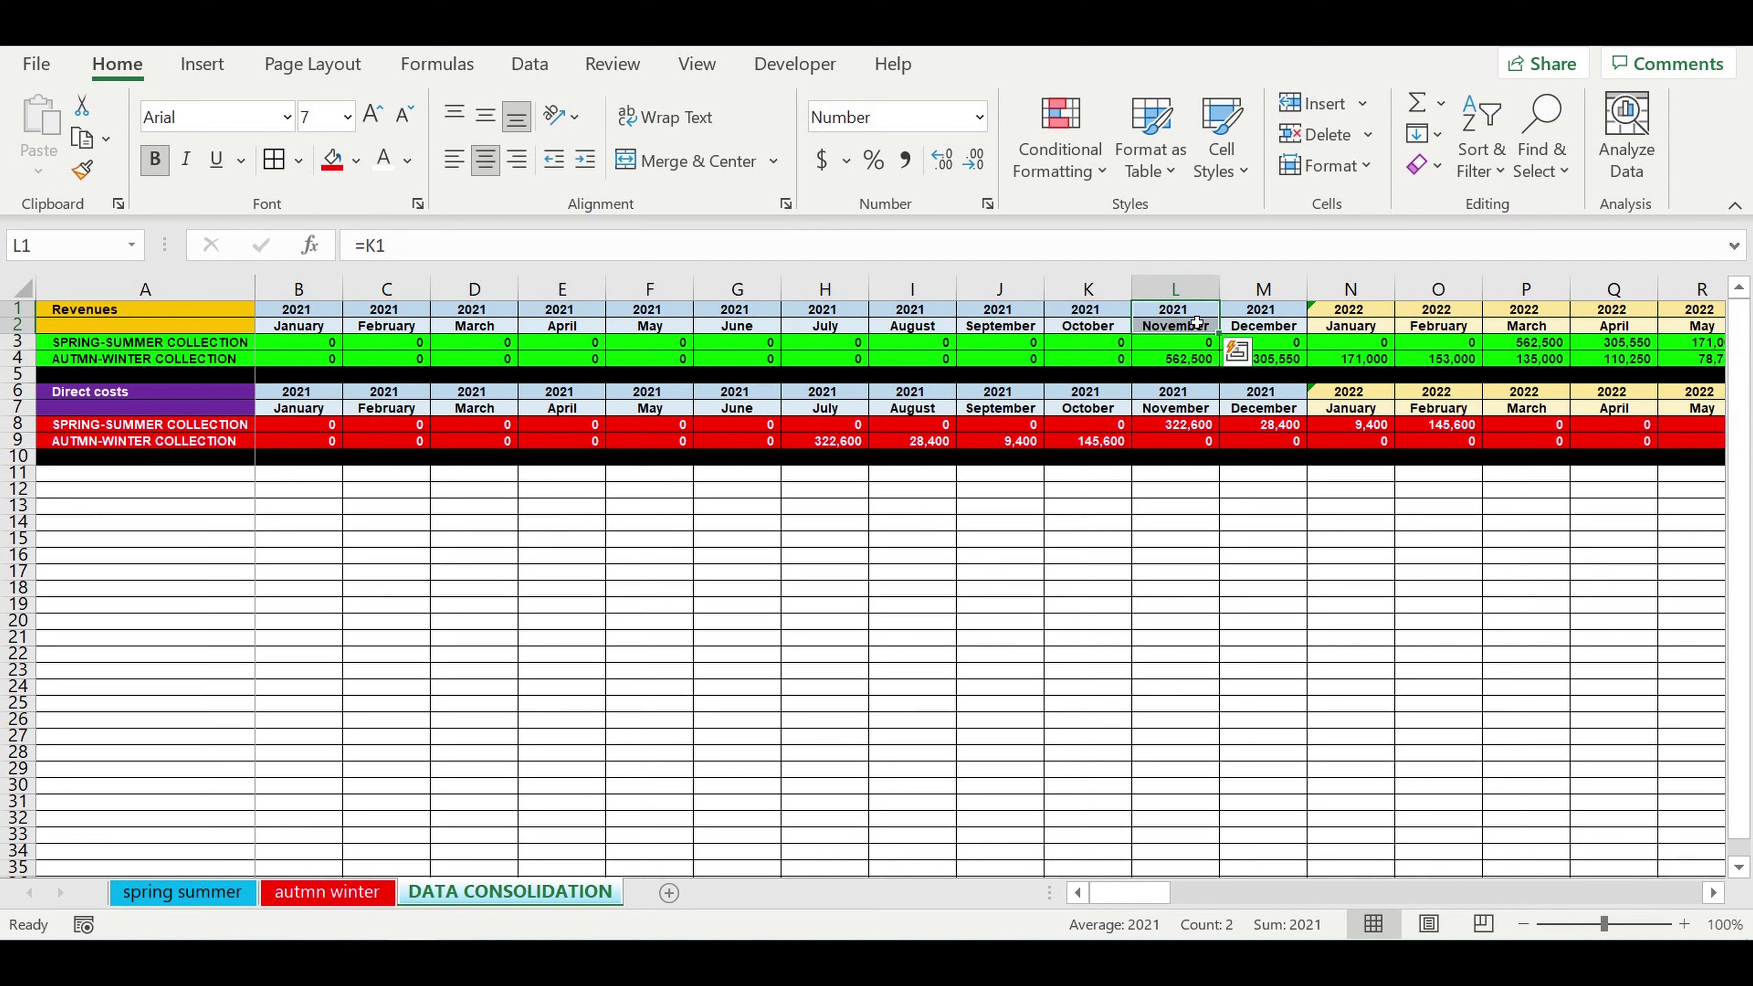
Duplicate the Direct costs header rows 6 and 7, with their years and months, into rows 11 and 12
left_click_drag(15, 309, 19, 325)
left_click_drag(18, 391, 19, 407)
key("ctrl+c")
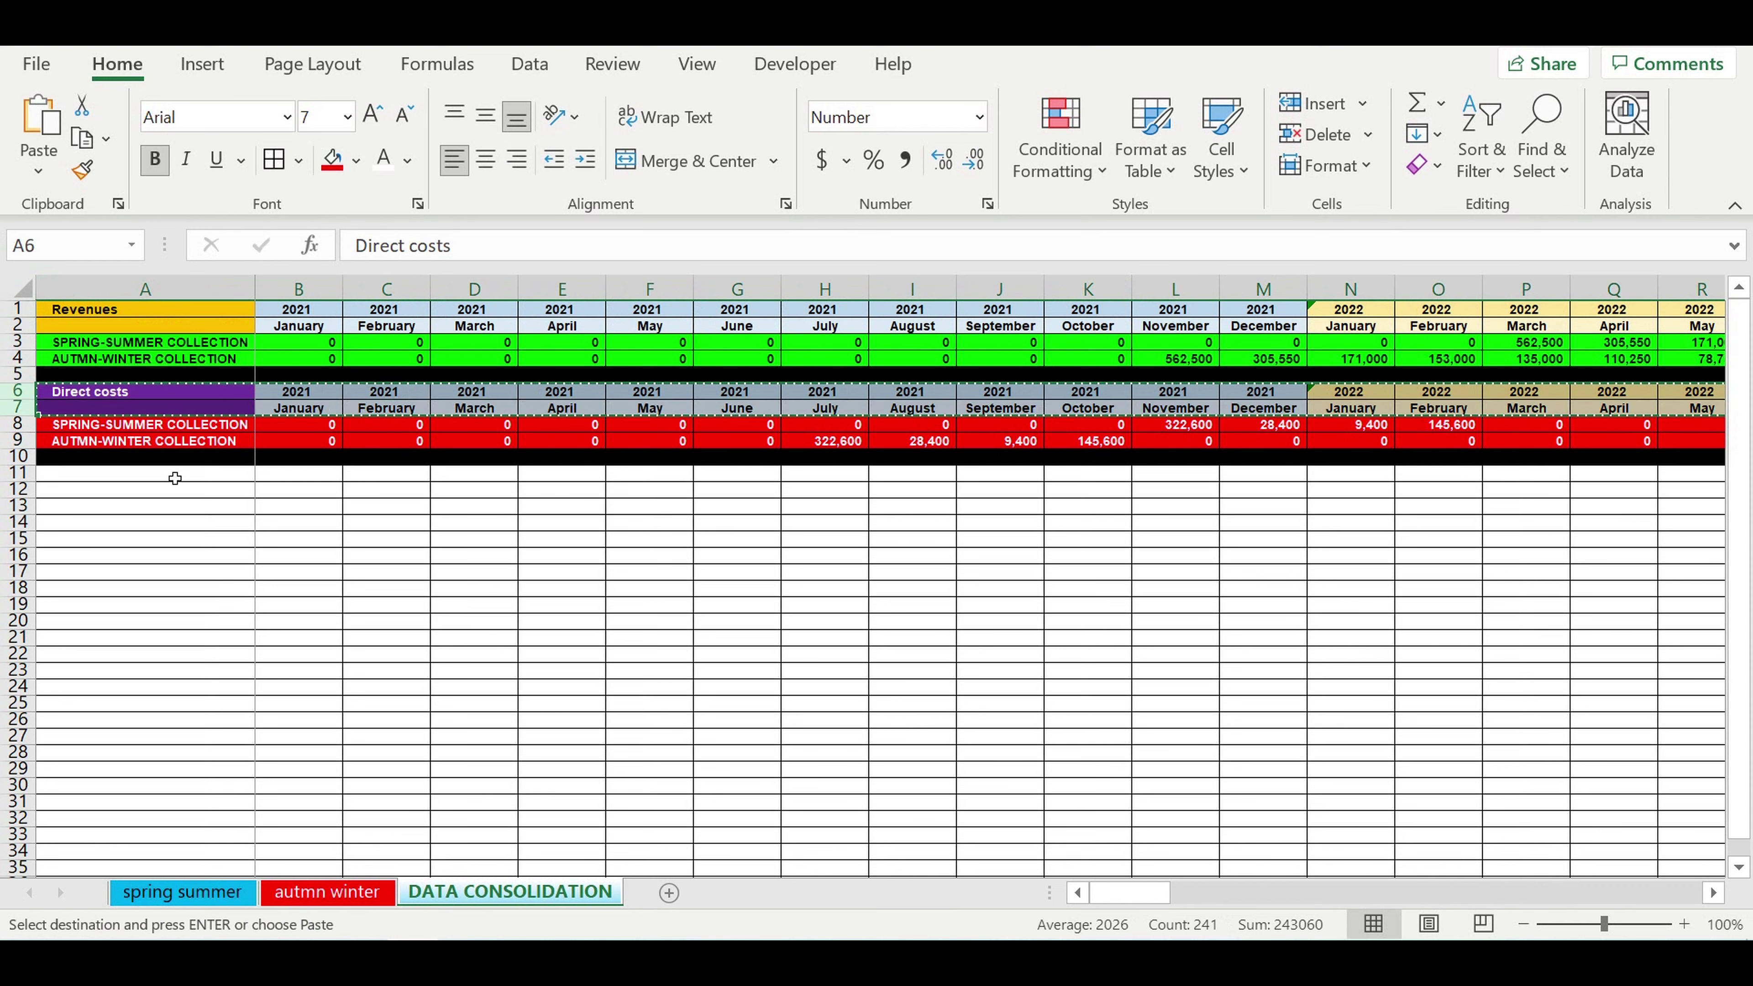
left_click(174, 478)
key("ctrl+v")
left_click(203, 589)
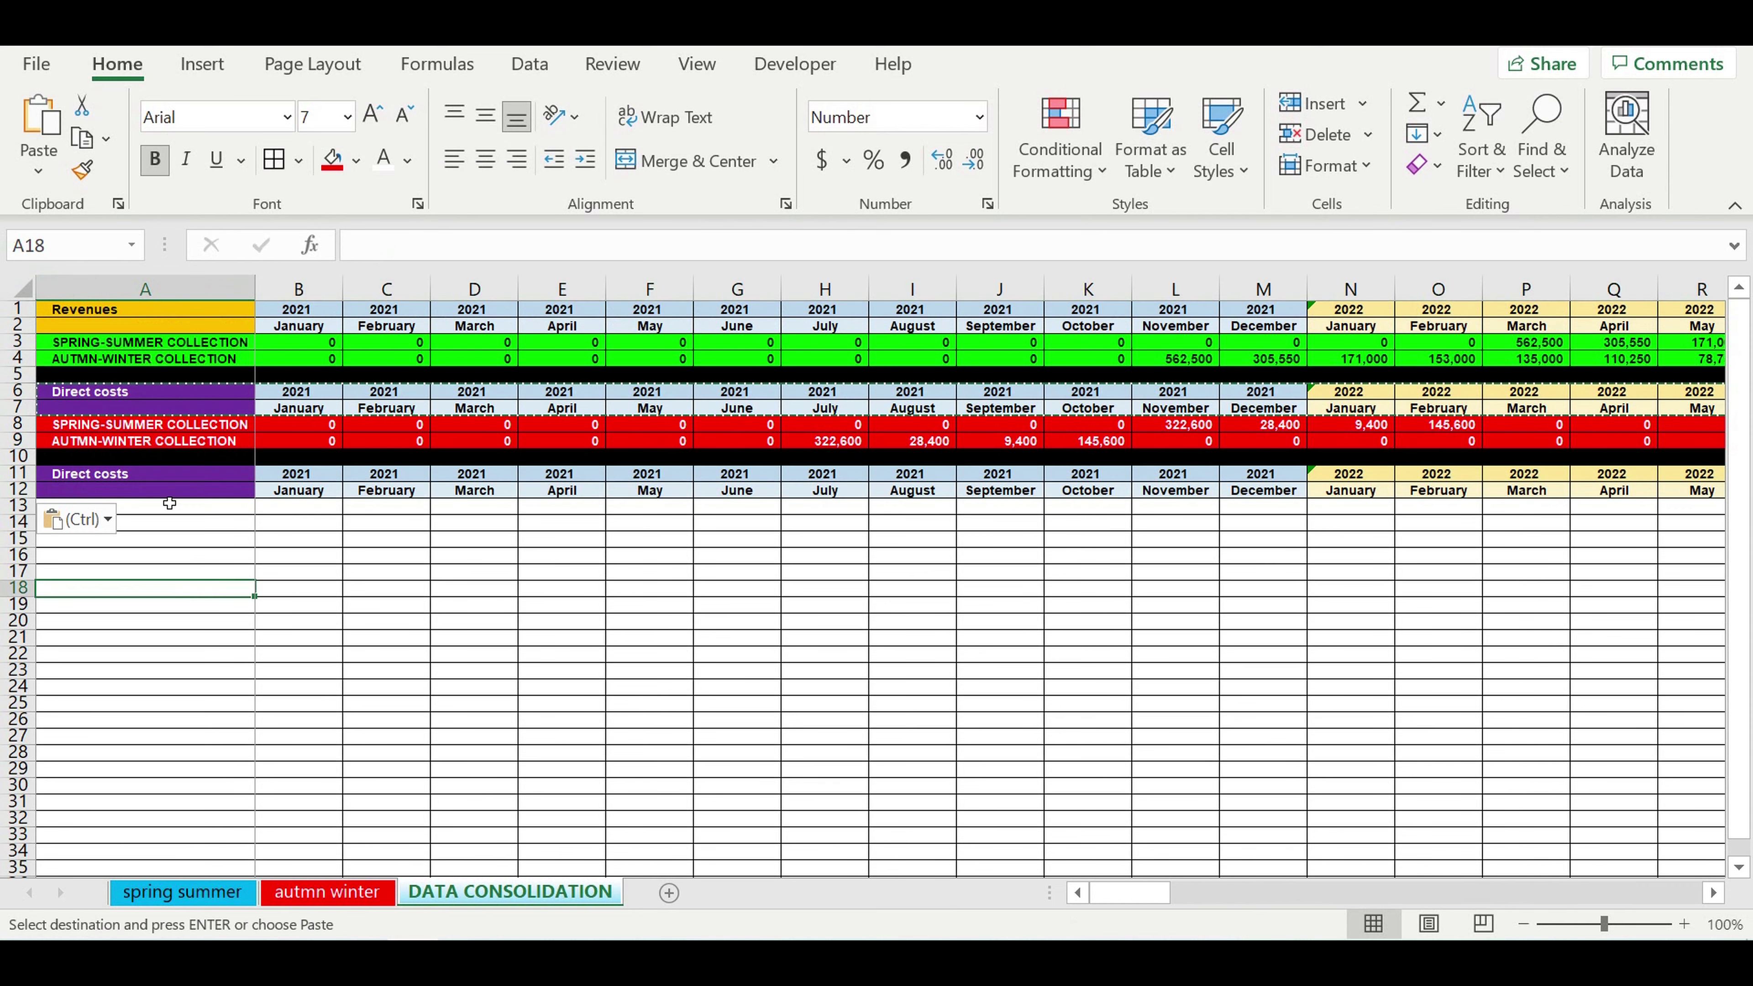
Change the title of the copied header in cell A11 to "Chronology"
left_click(150, 479)
type("Ch")
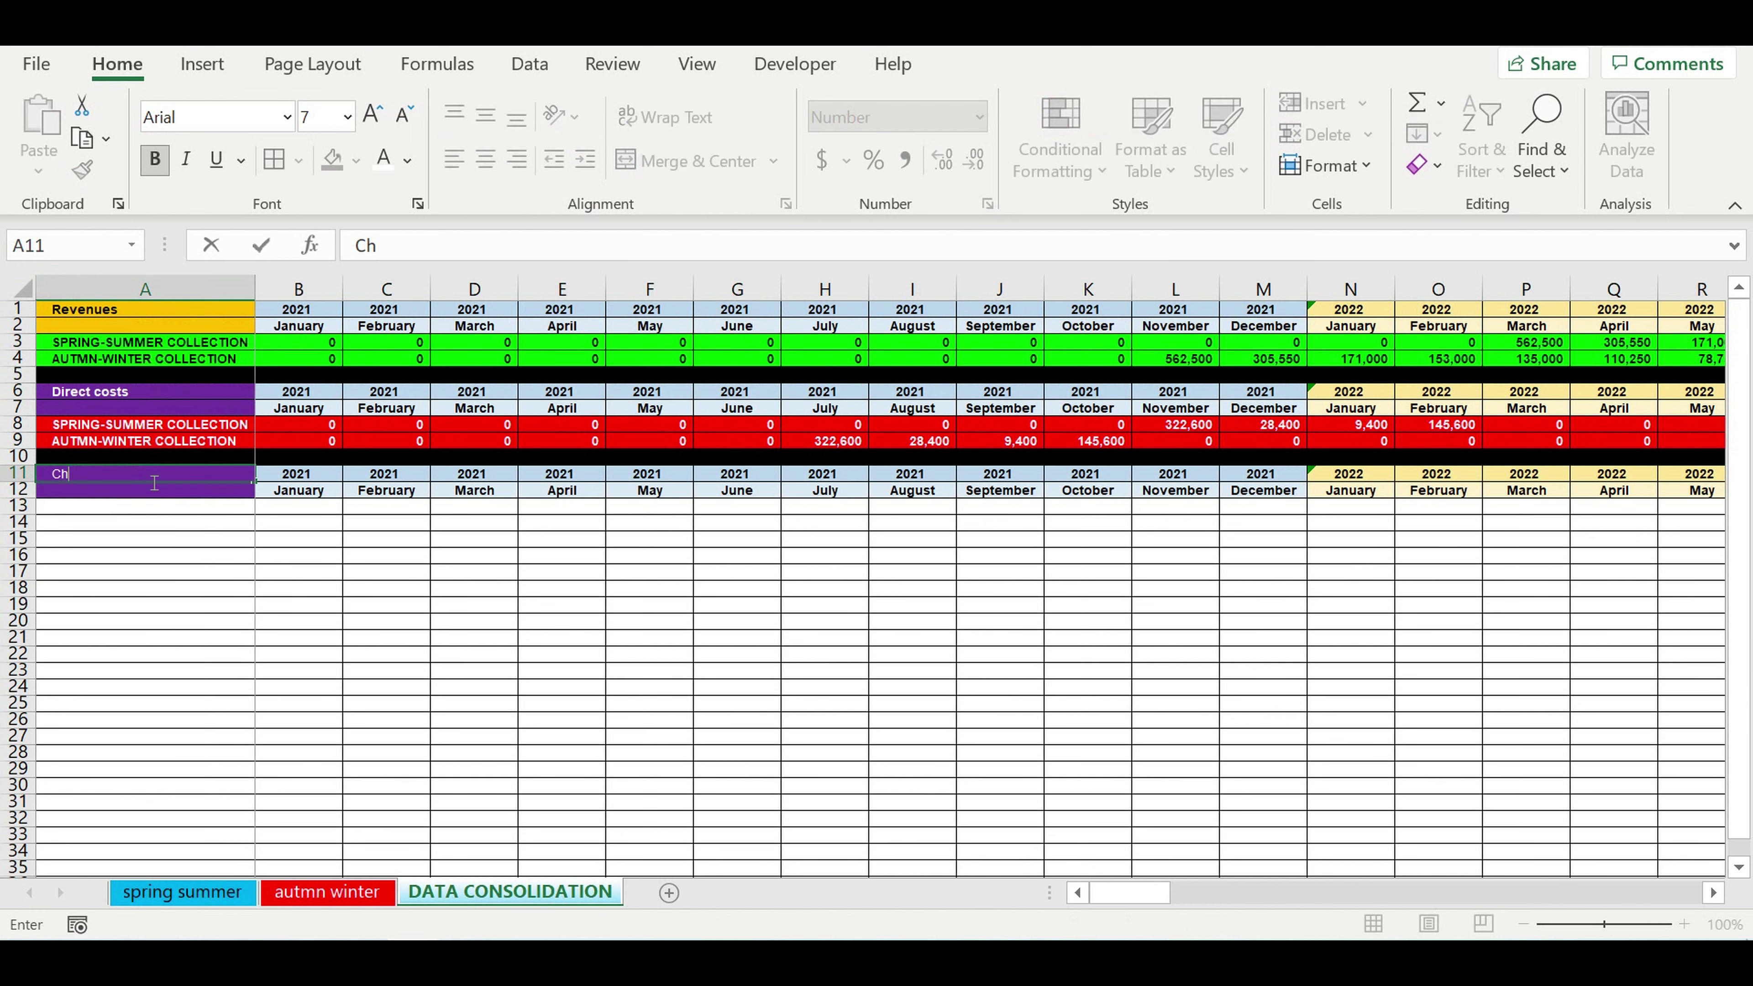
type("ronology")
left_click(169, 561)
Give the Chronology header cells A11:A12 a standard dark blue fill
left_click(111, 484)
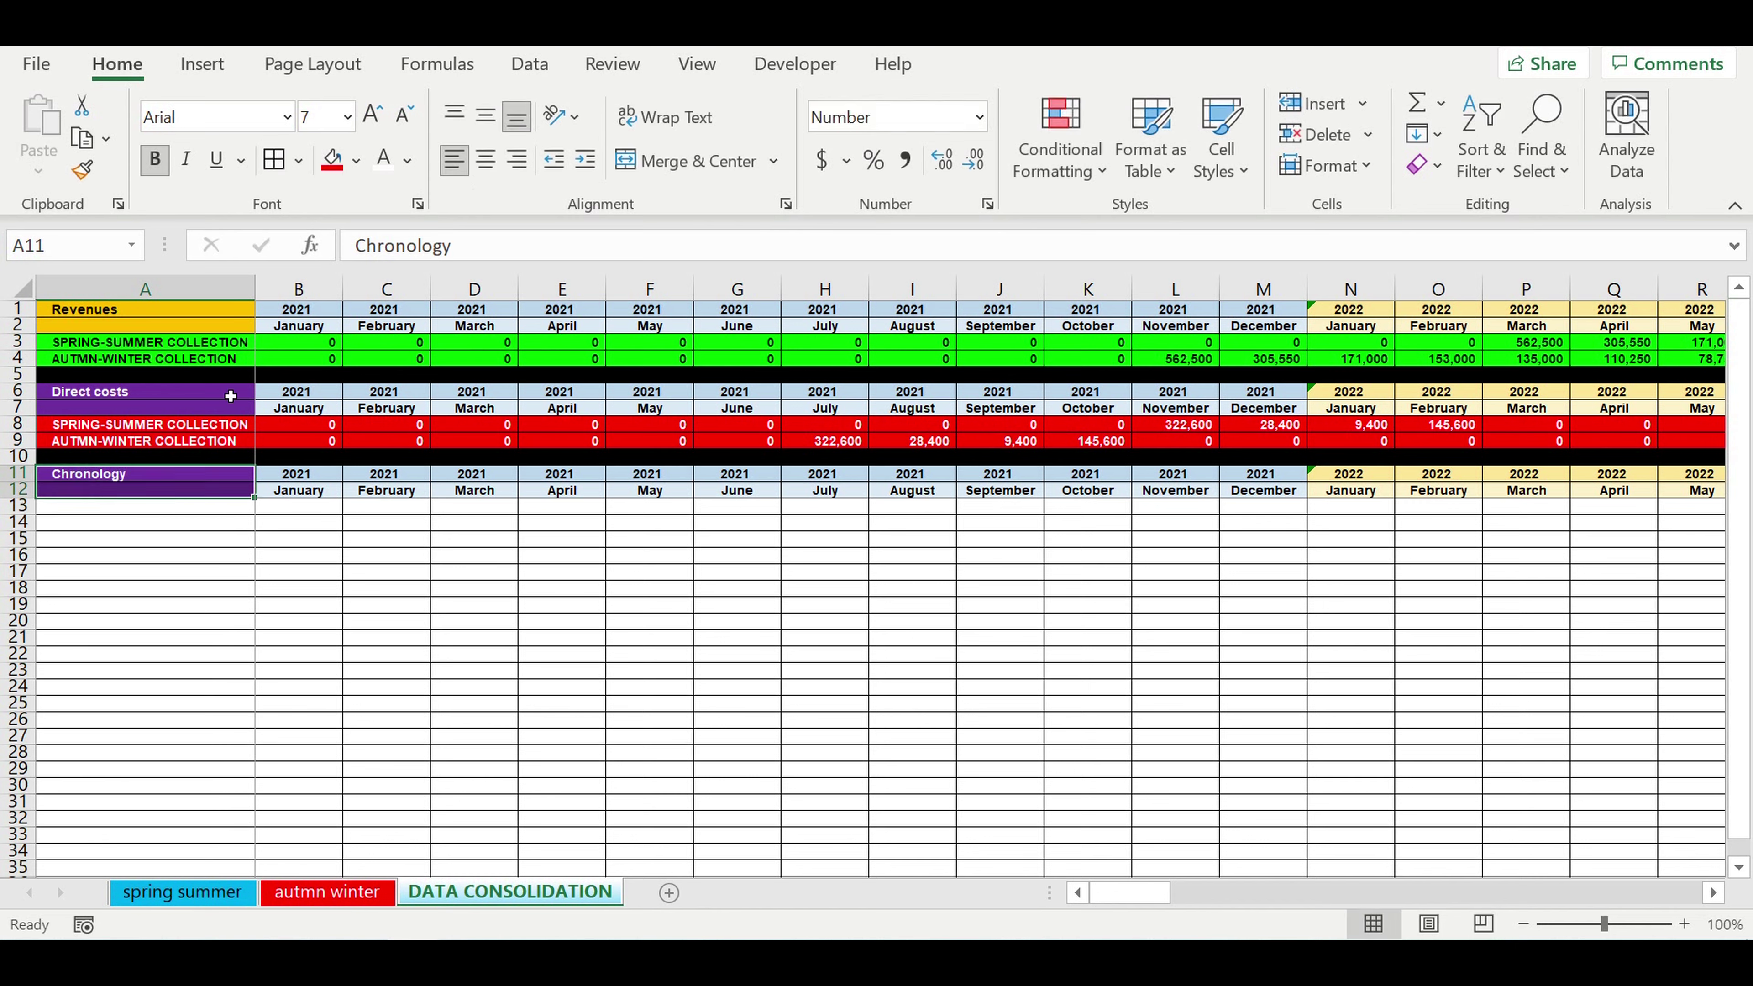
left_click(356, 160)
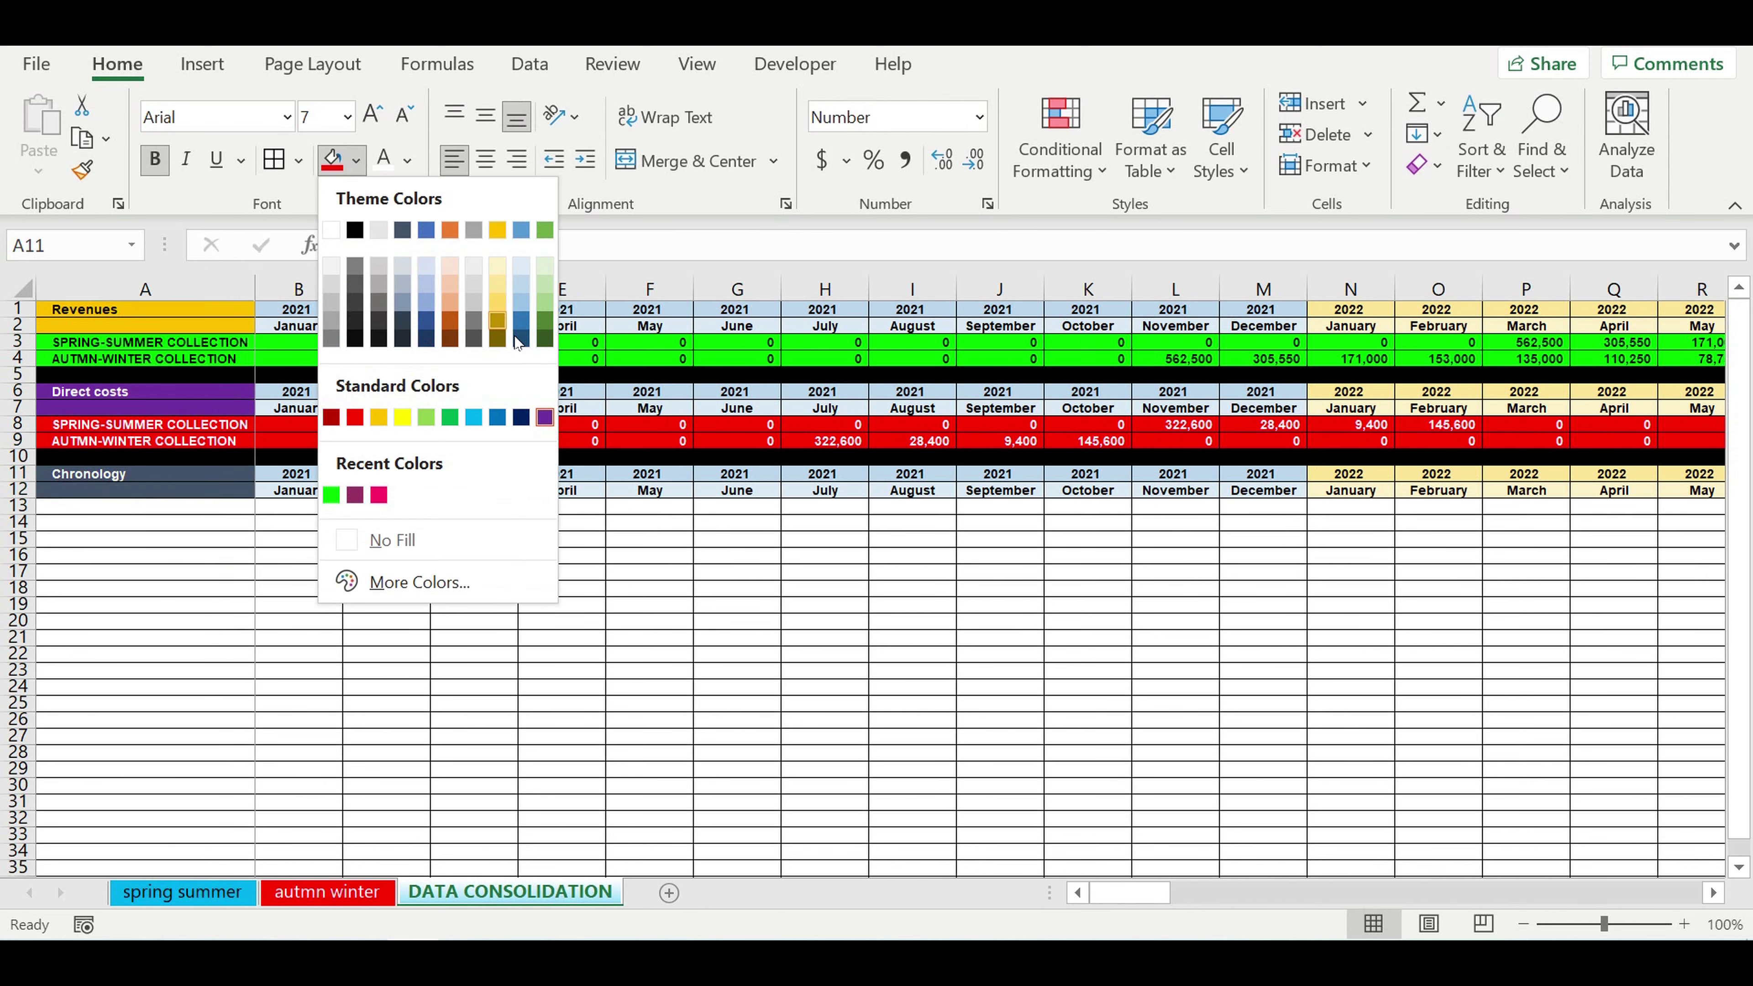
left_click(521, 417)
left_click(400, 573)
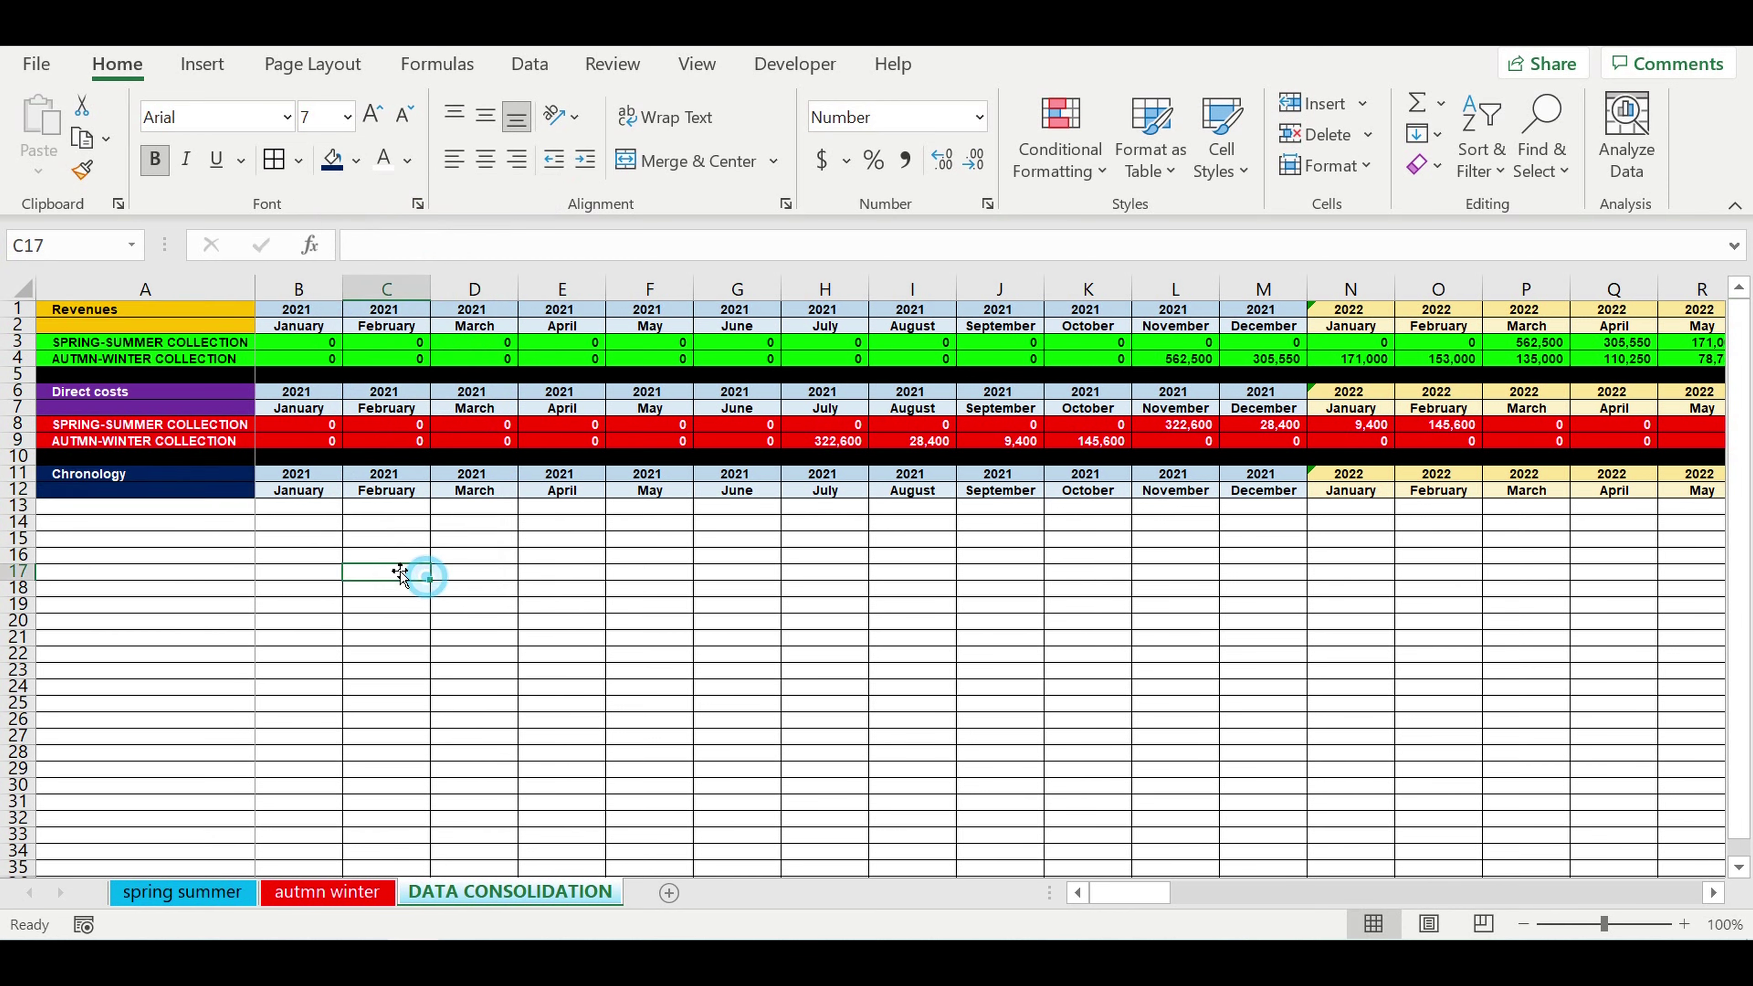
Enter the row label "Revenue ($/month)" in cell A13 below the Chronology header
left_click(302, 606)
left_click(163, 513)
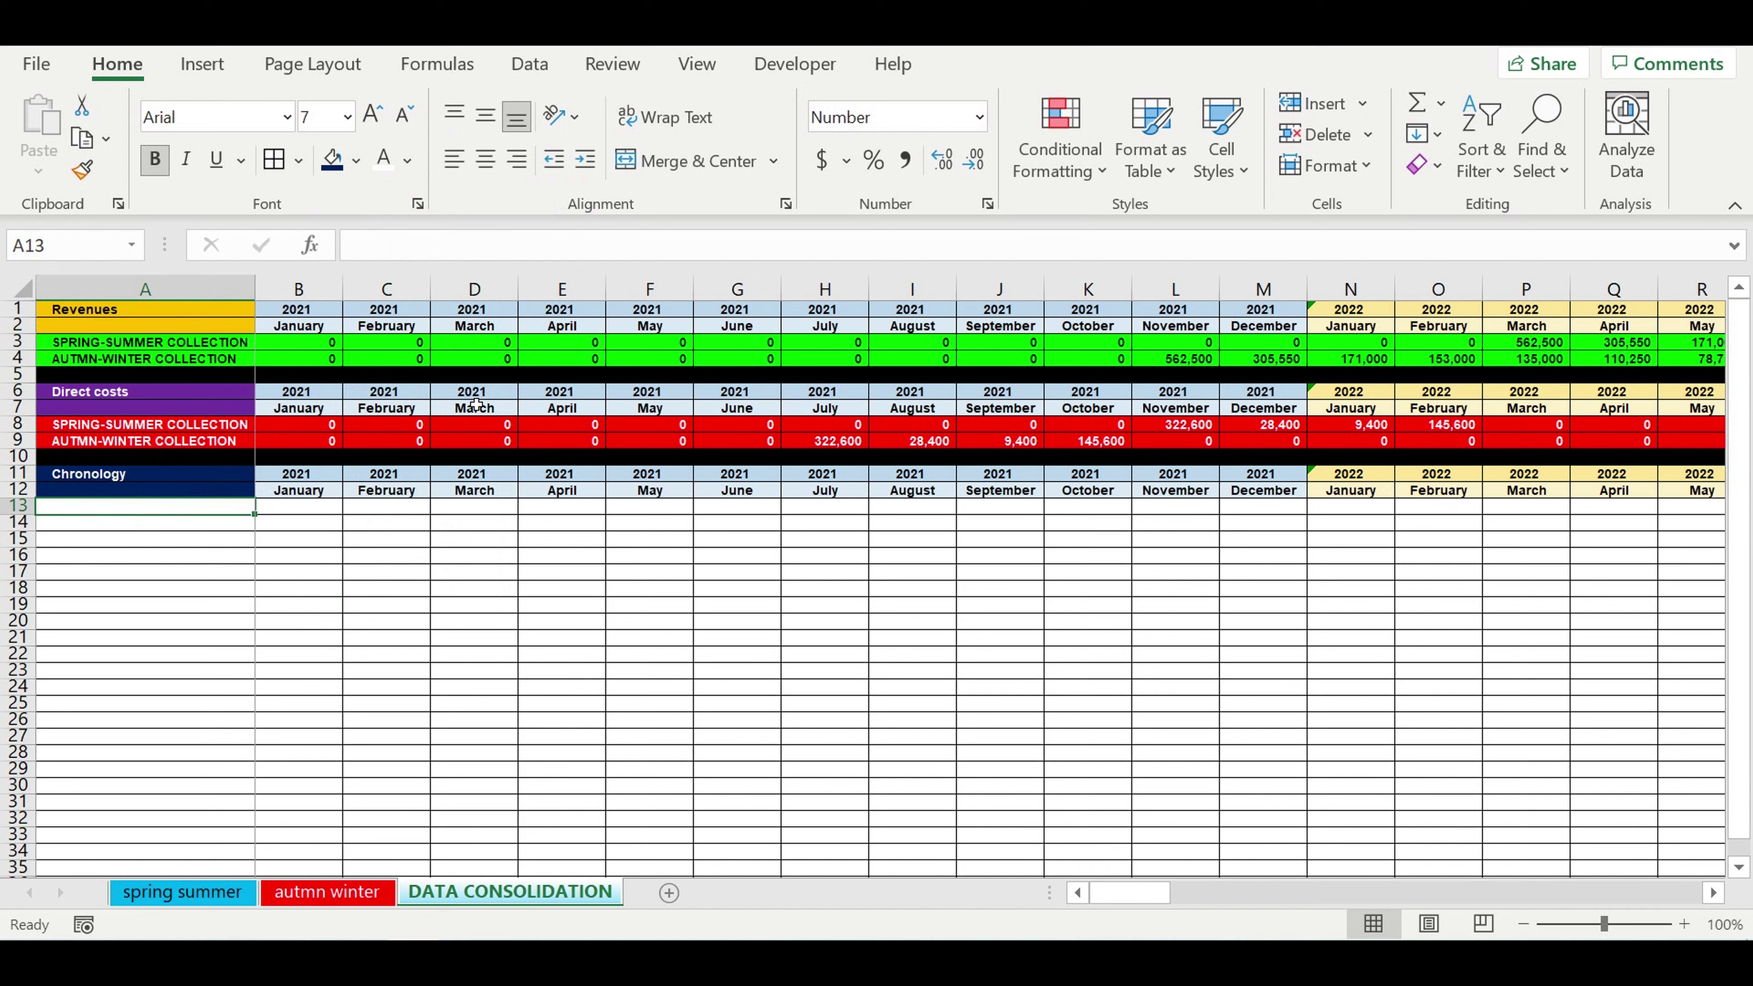
type("Re")
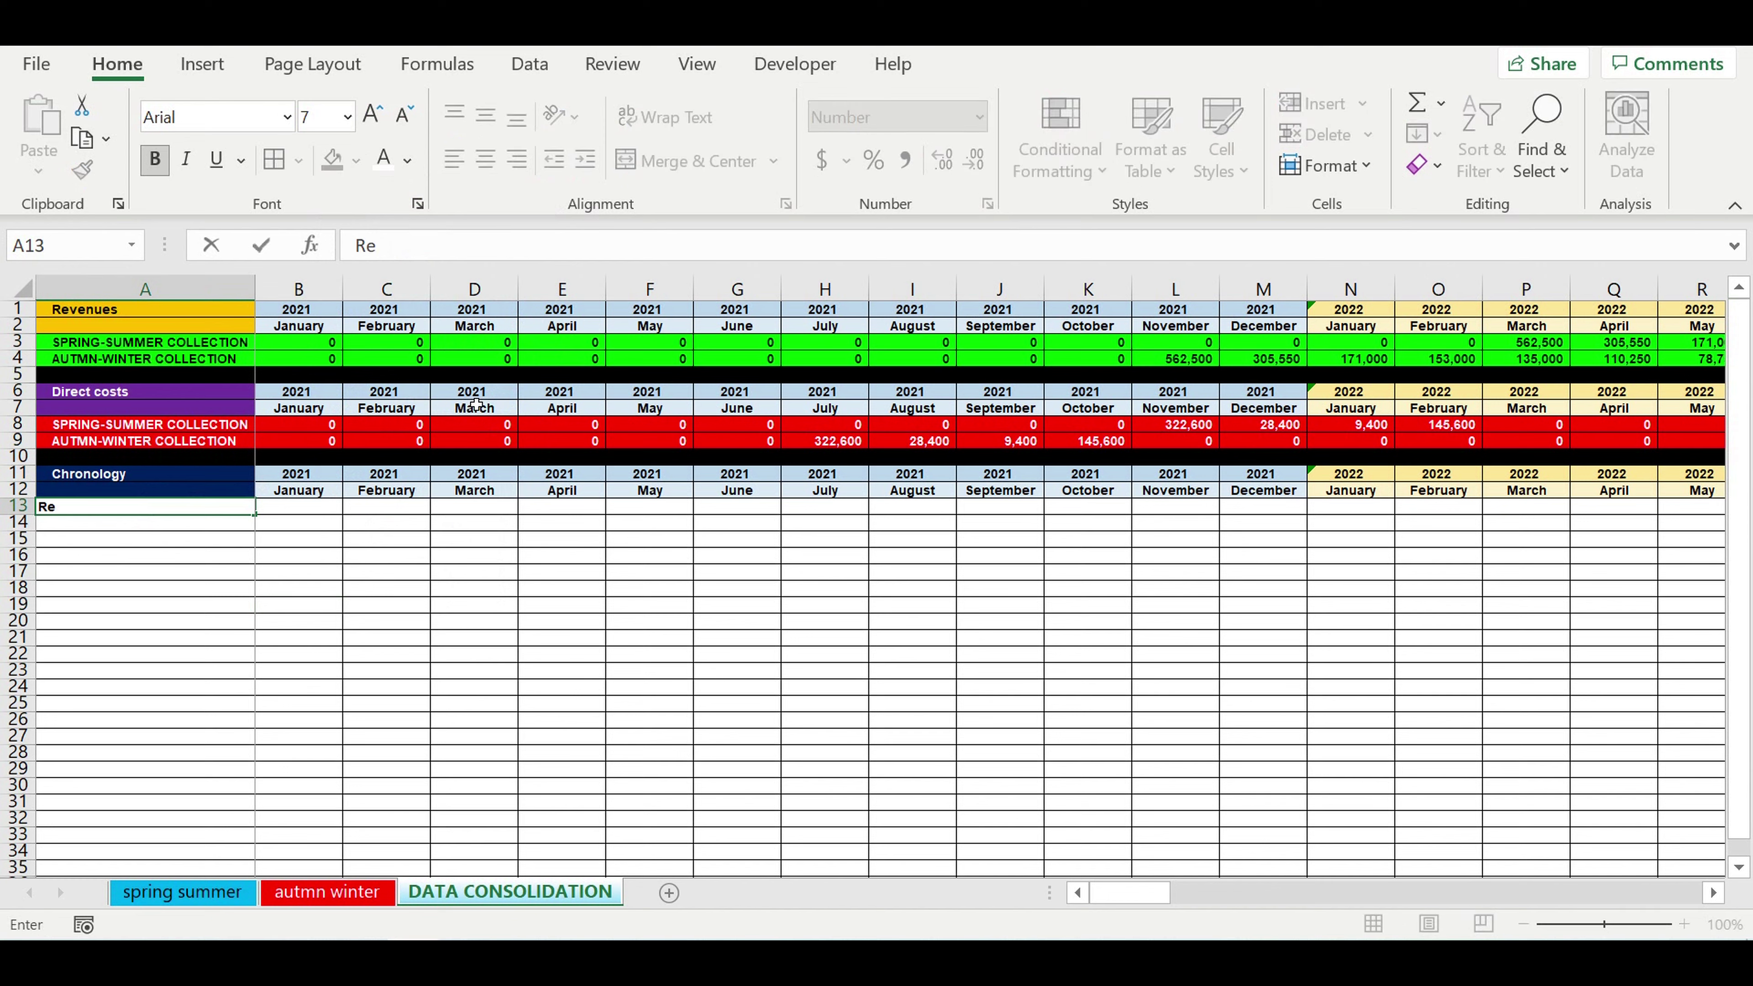
type("venue ($/month)")
key("Return")
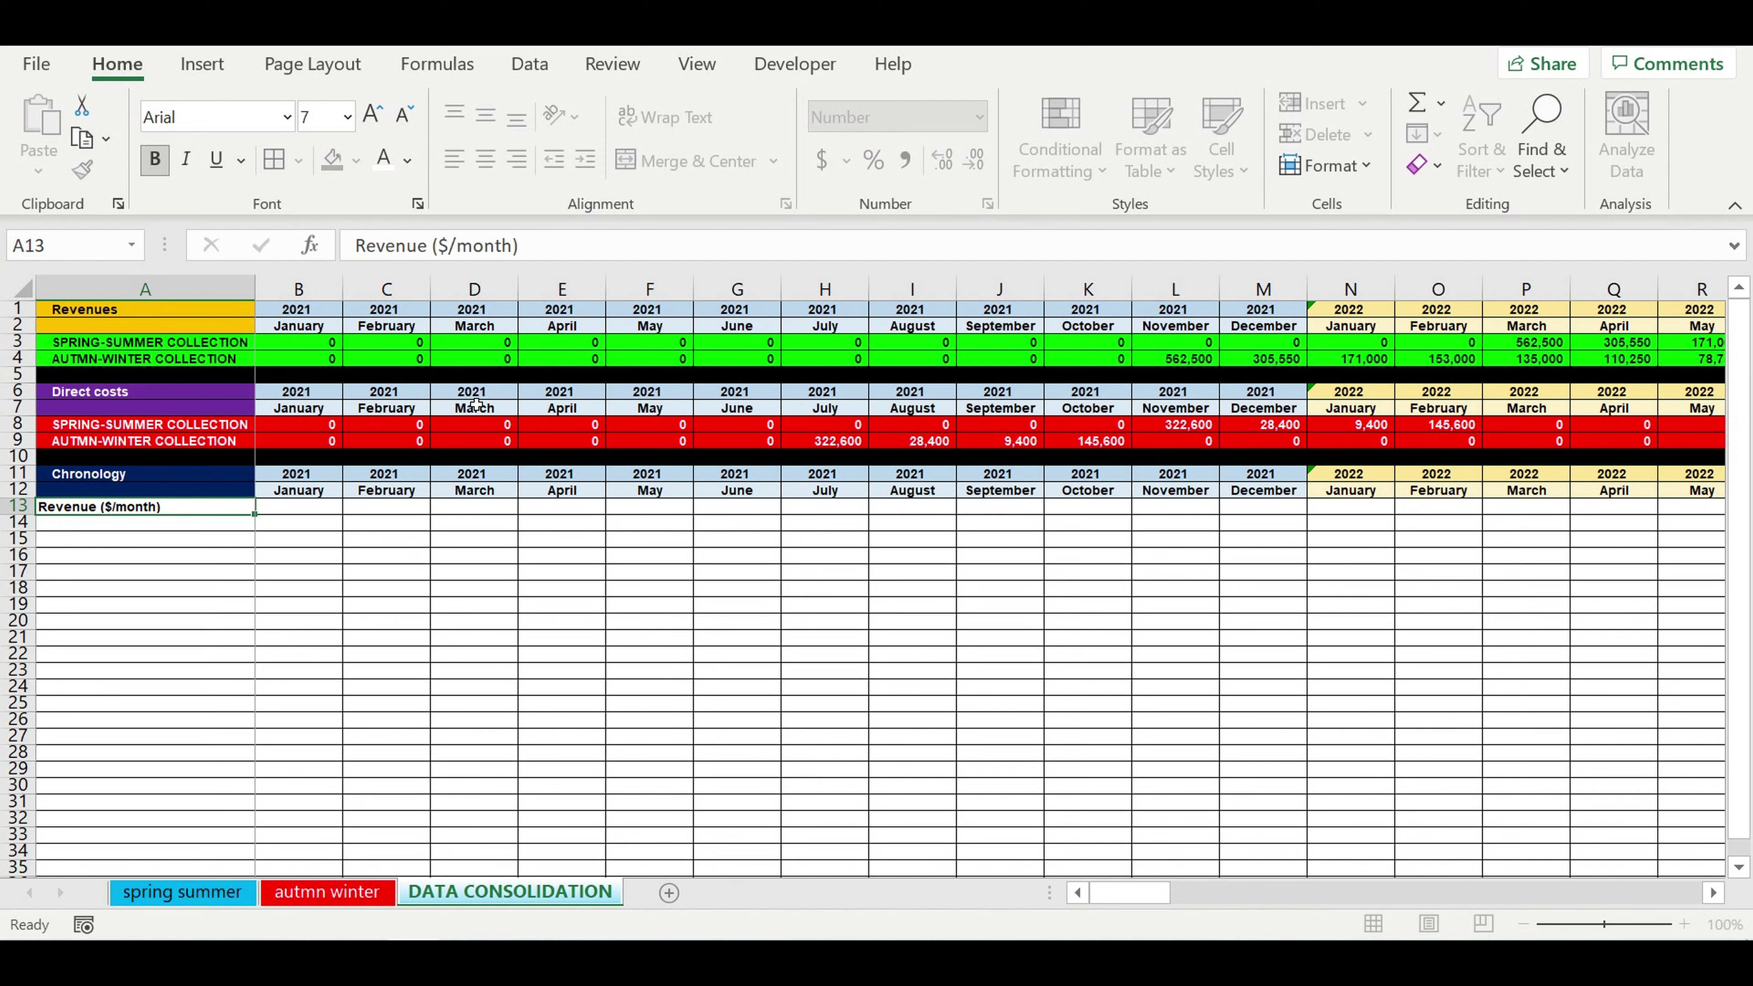
left_click(296, 508)
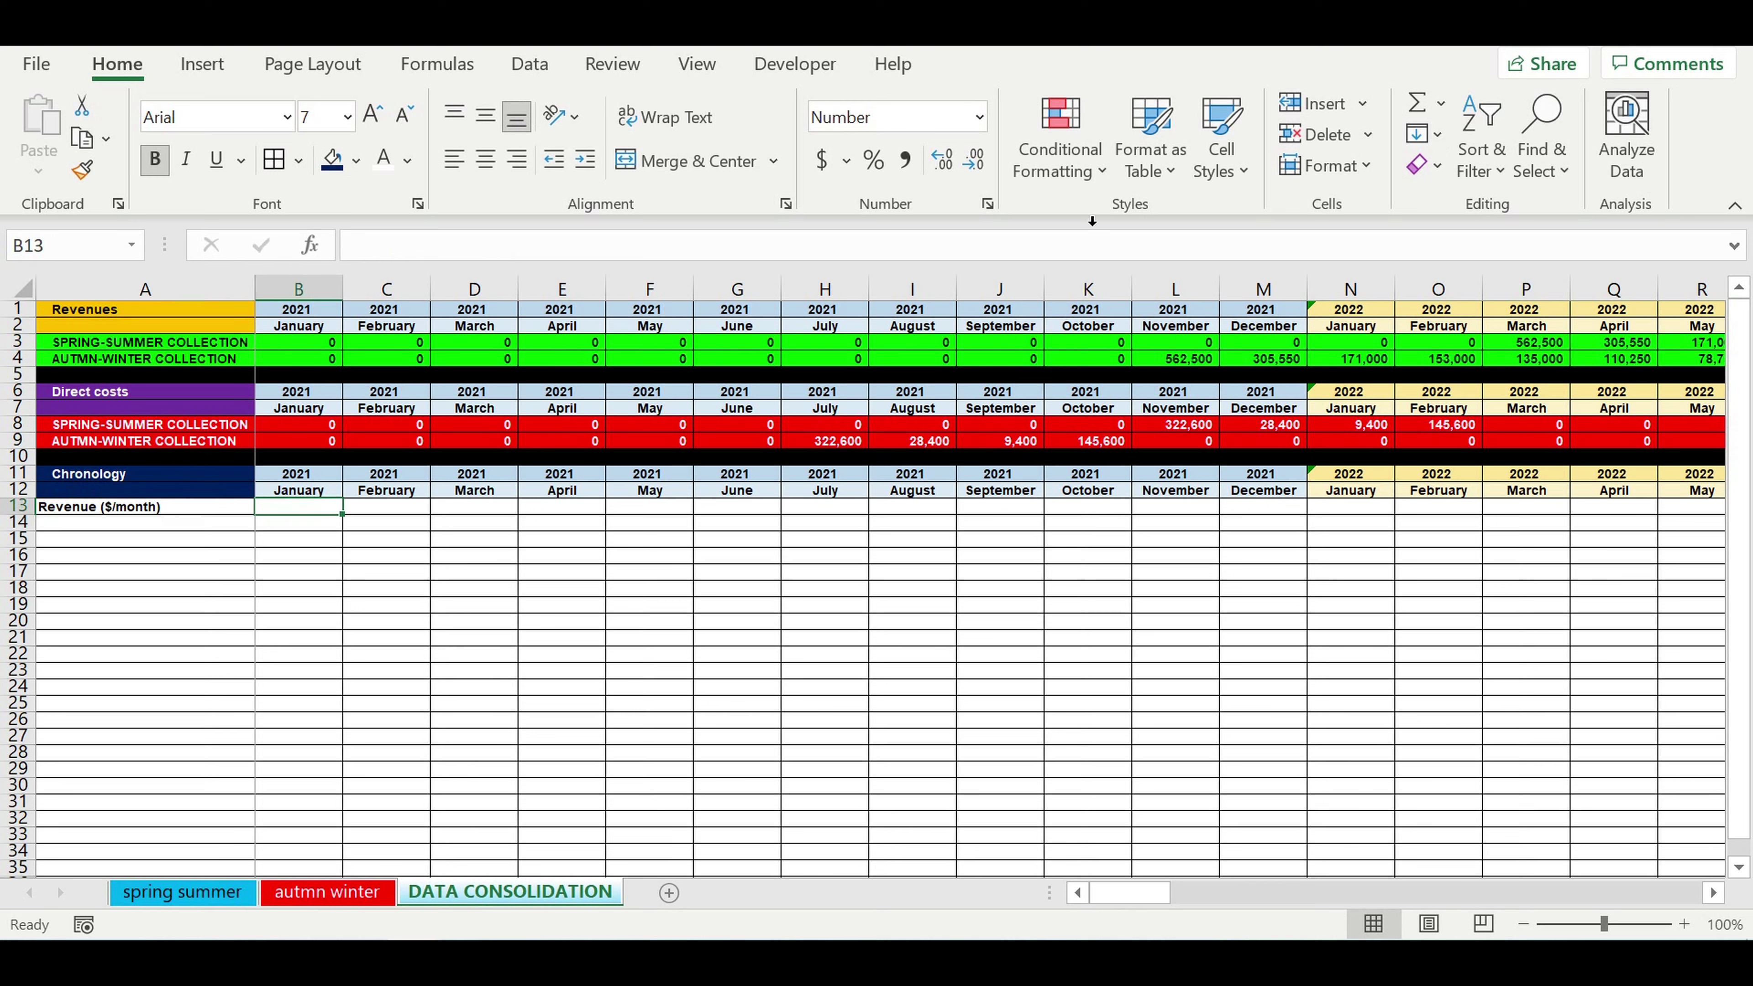
Sum the two collections' January 2021 revenues (B3:B4) in cell B13 of the Revenue ($/month) row
left_click(1414, 105)
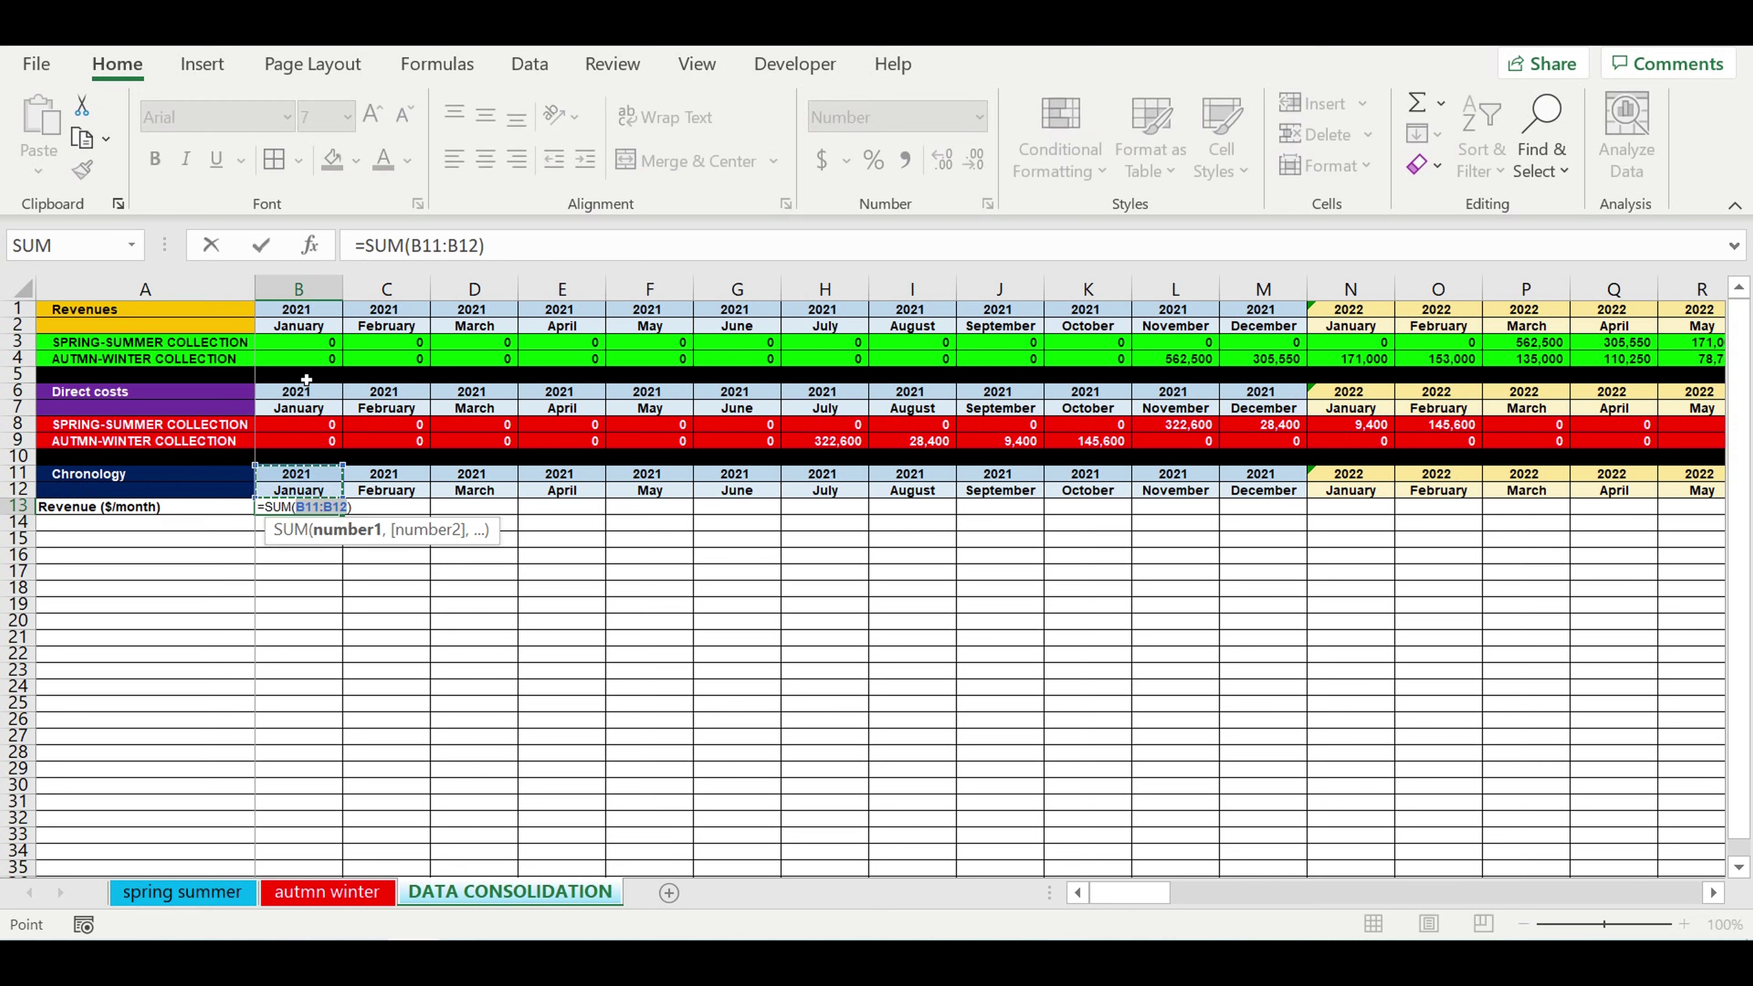
left_click_drag(295, 350, 298, 360)
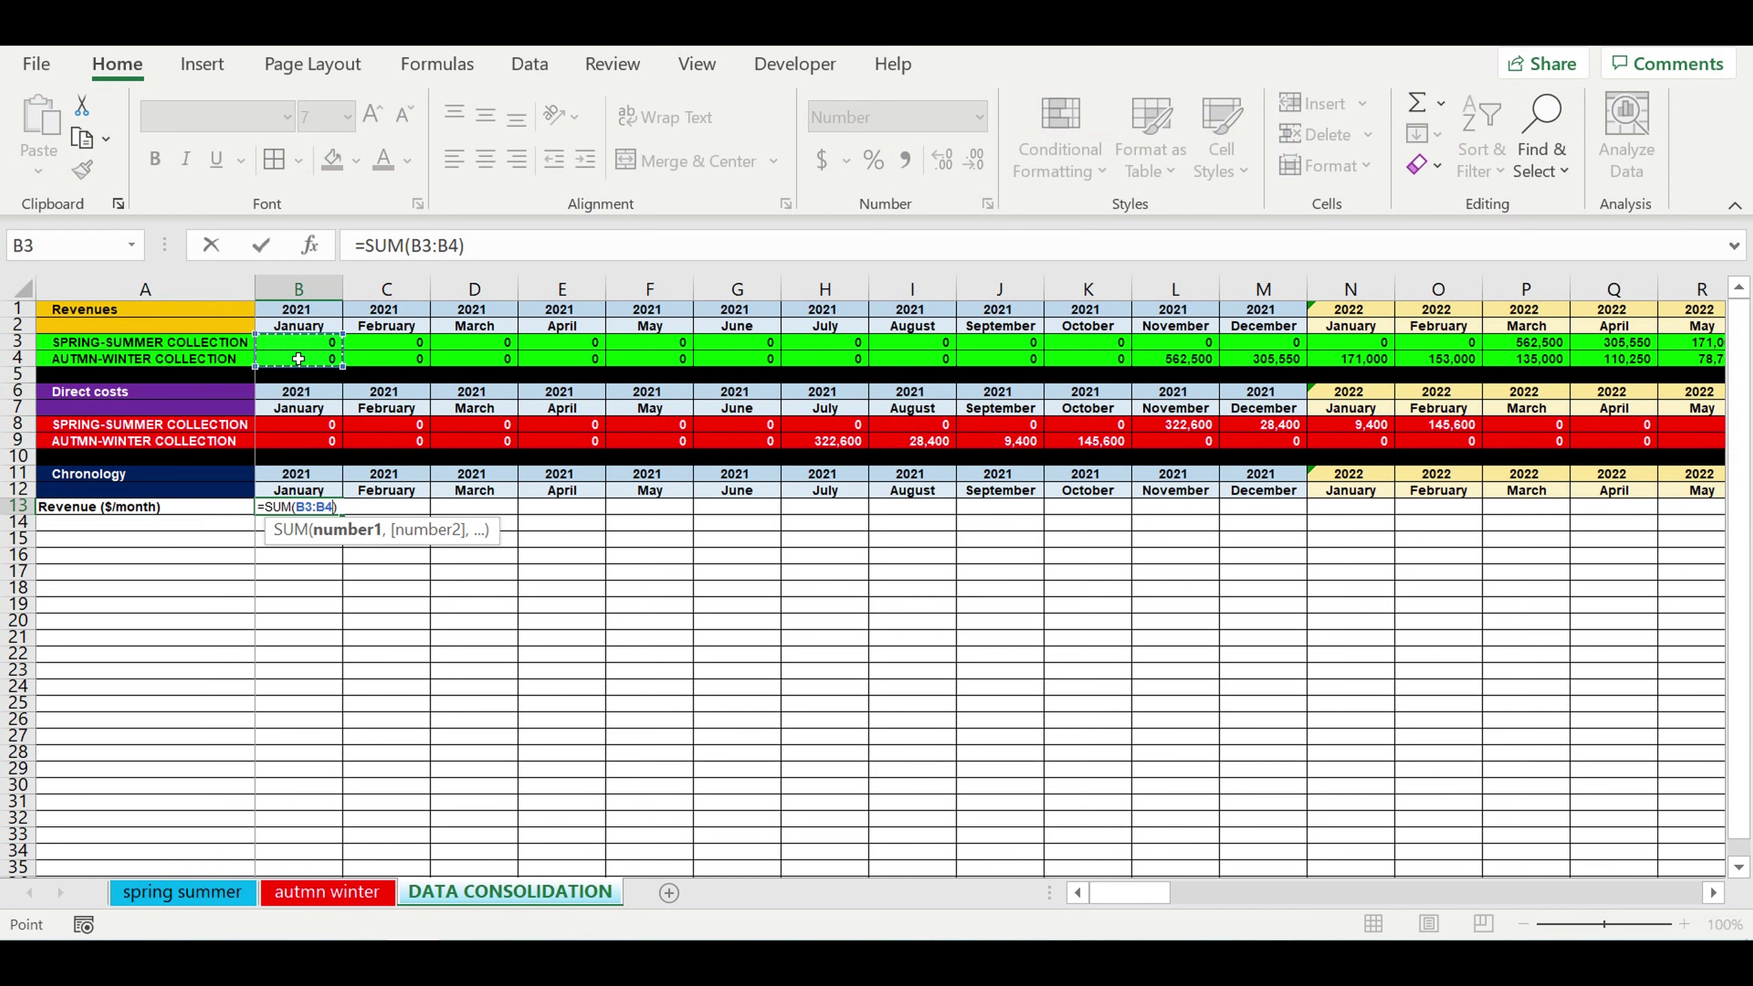
key("Return")
Fill the revenue sum from B13 across row 13 through December 2030 in column DQ
left_click(306, 508)
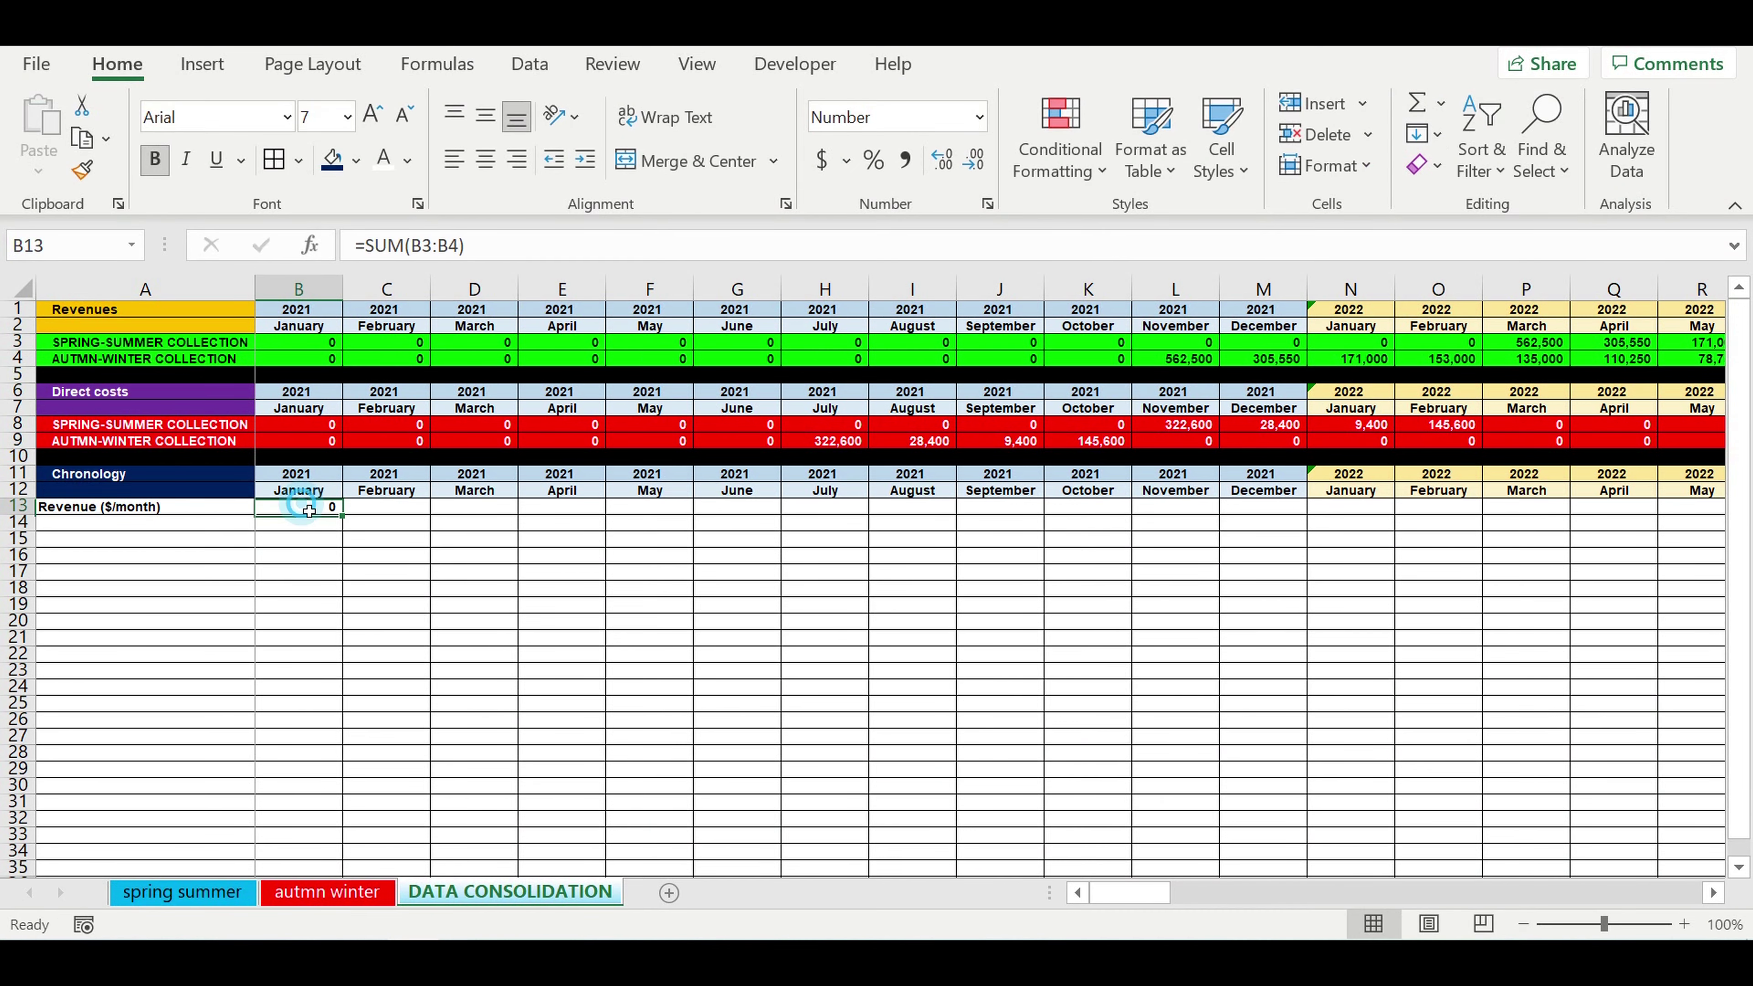
left_click_drag(352, 519, 1722, 870)
left_click_drag(1722, 514, 1577, 550)
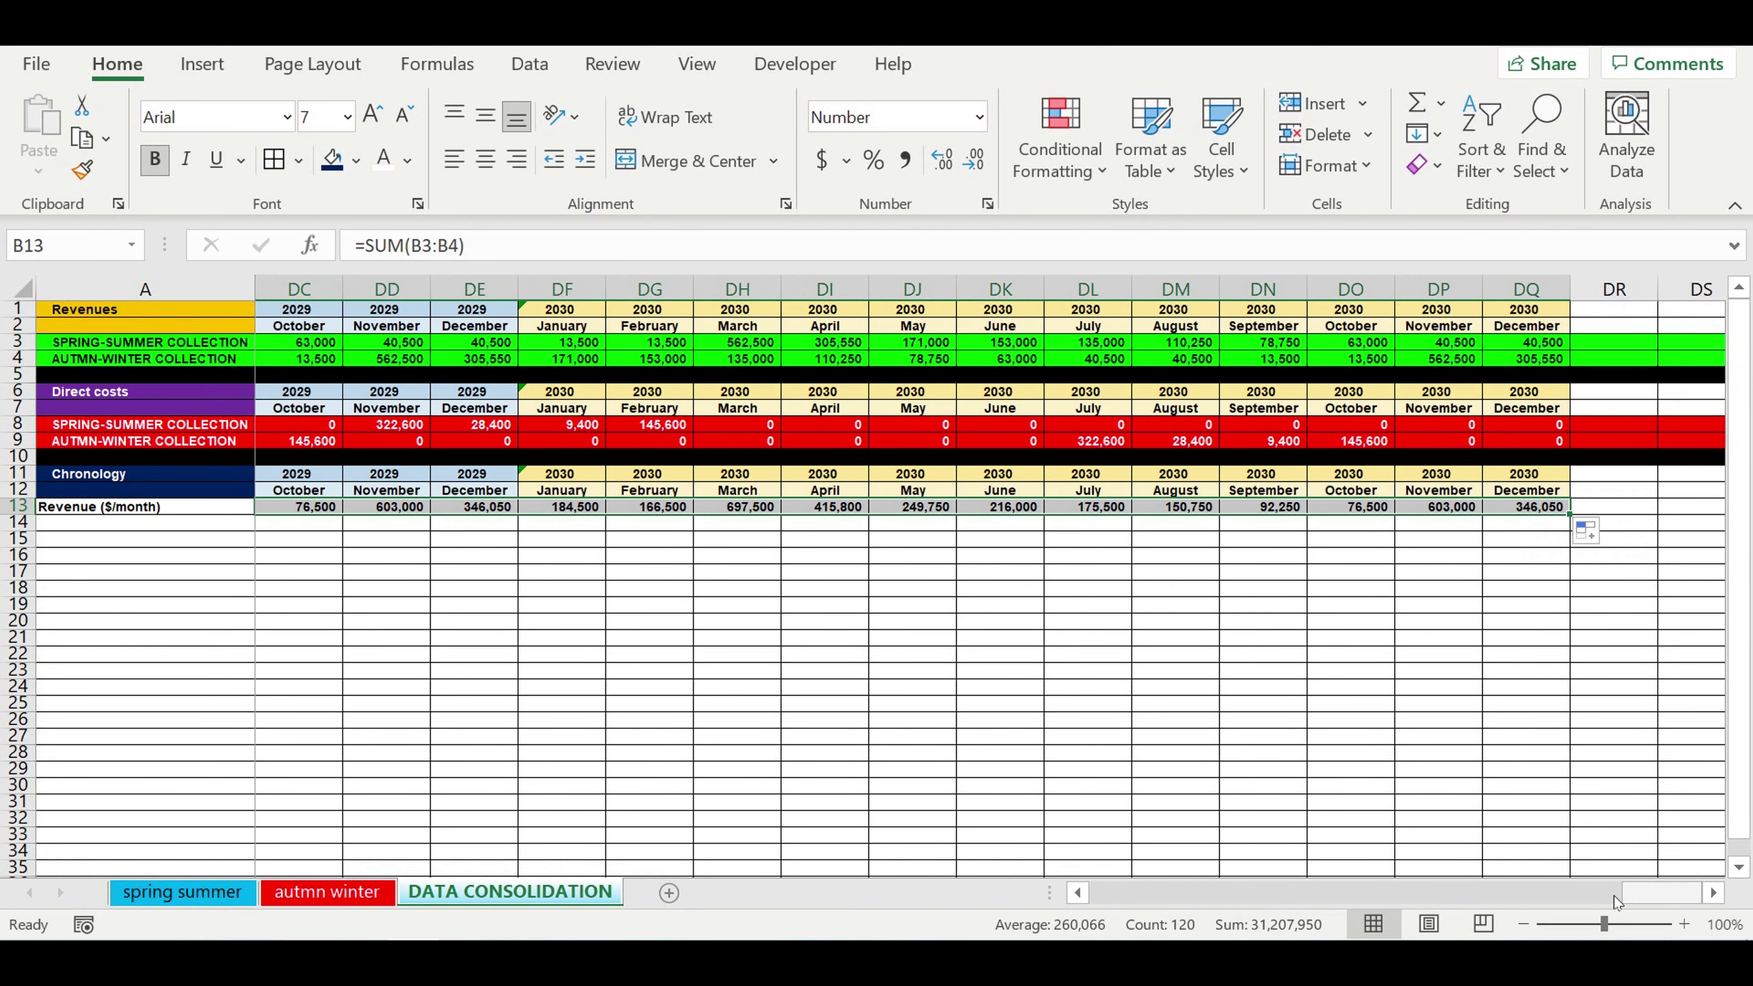
left_click_drag(1614, 896, 443, 658)
left_click(531, 688)
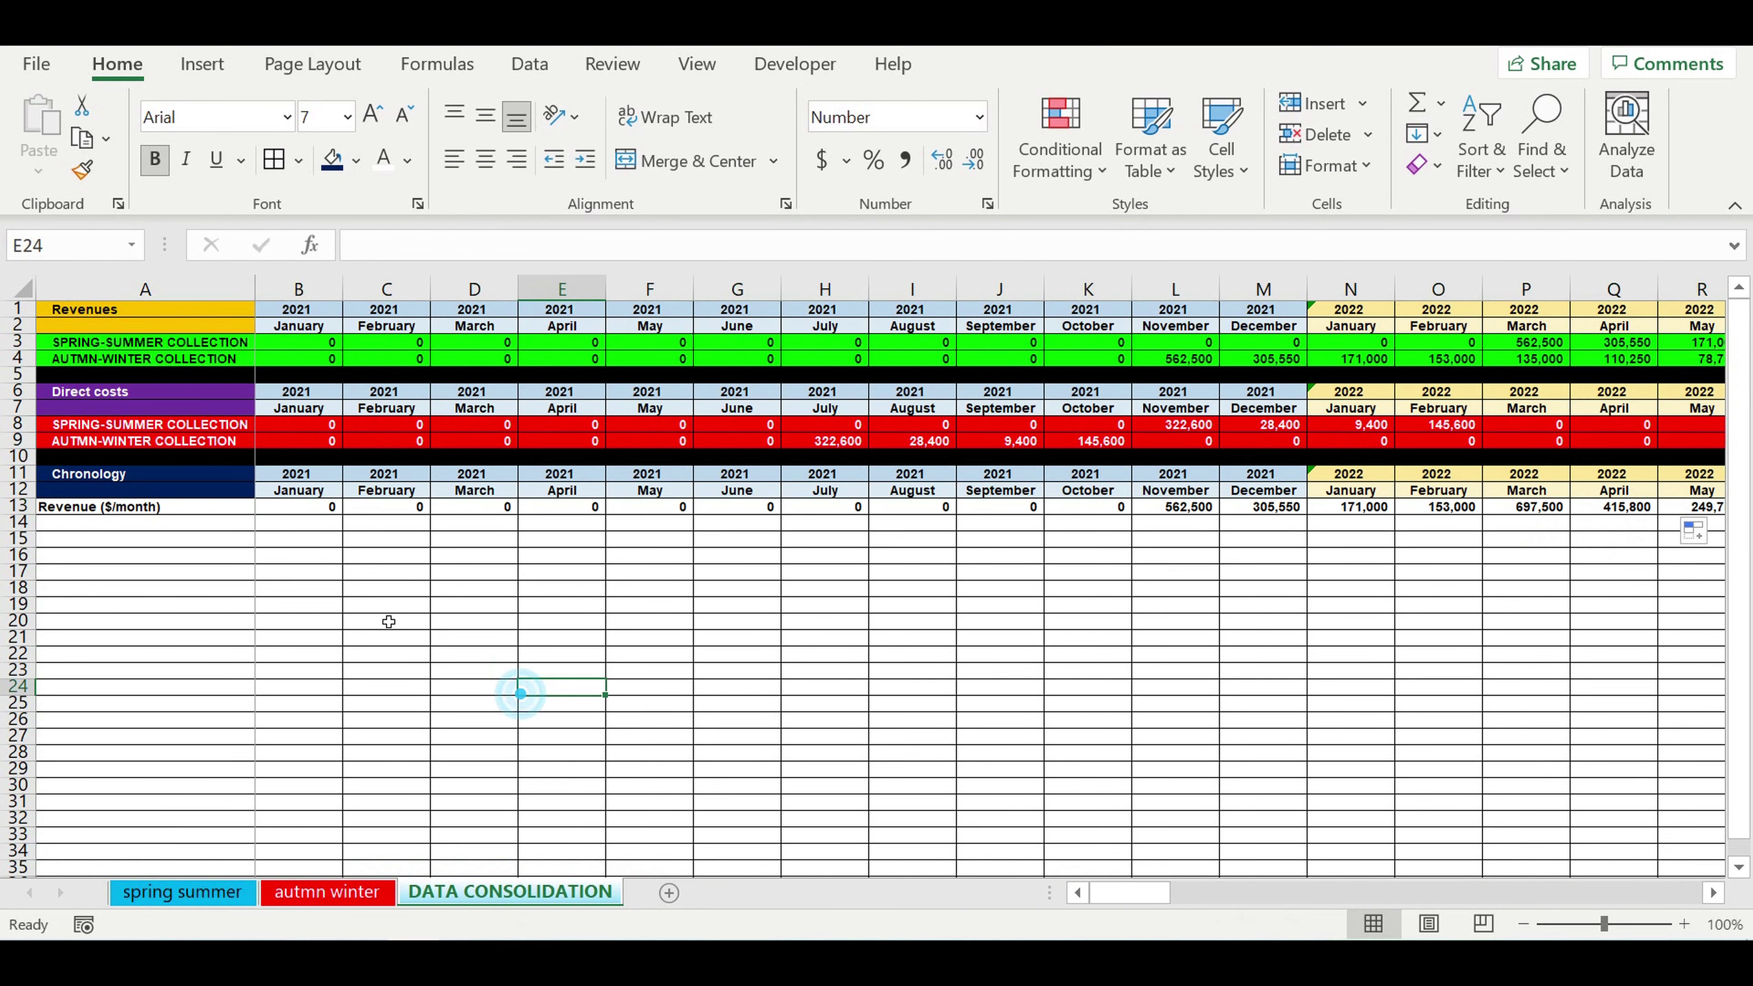
Enter the row label "Operating activity (0-1-1-1)" in cell A14
left_click(238, 523)
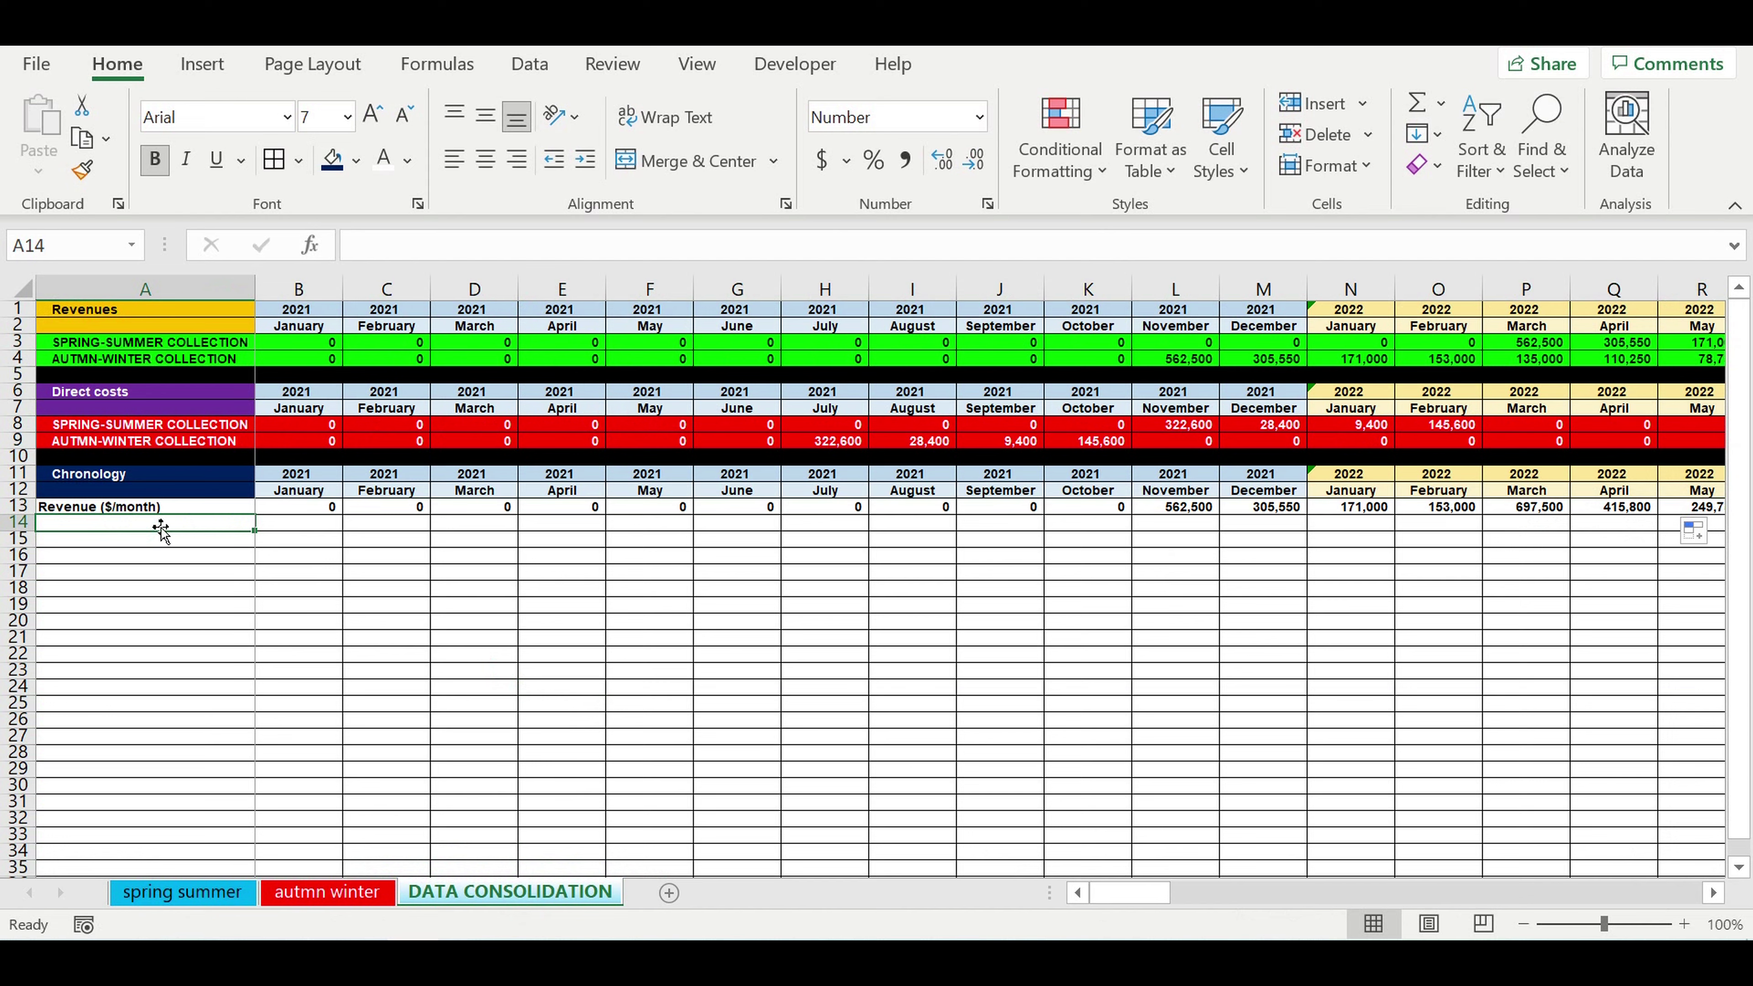
type("Operati")
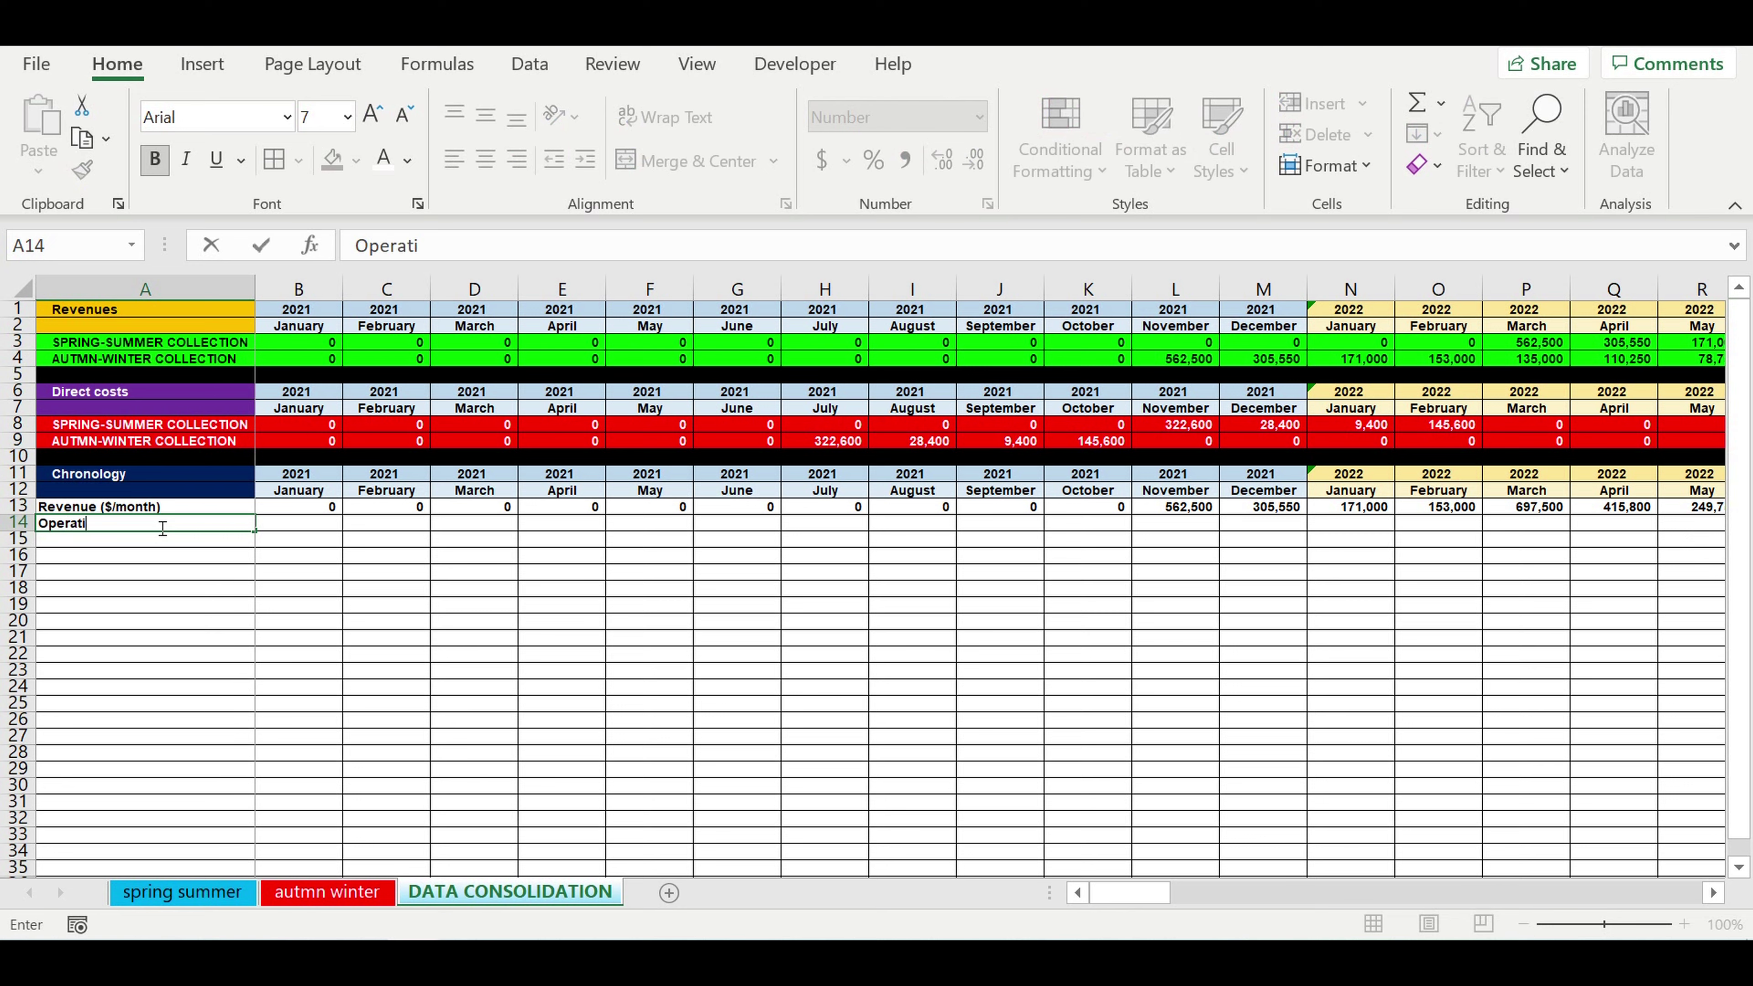
type("ng activity (0-1-1-1")
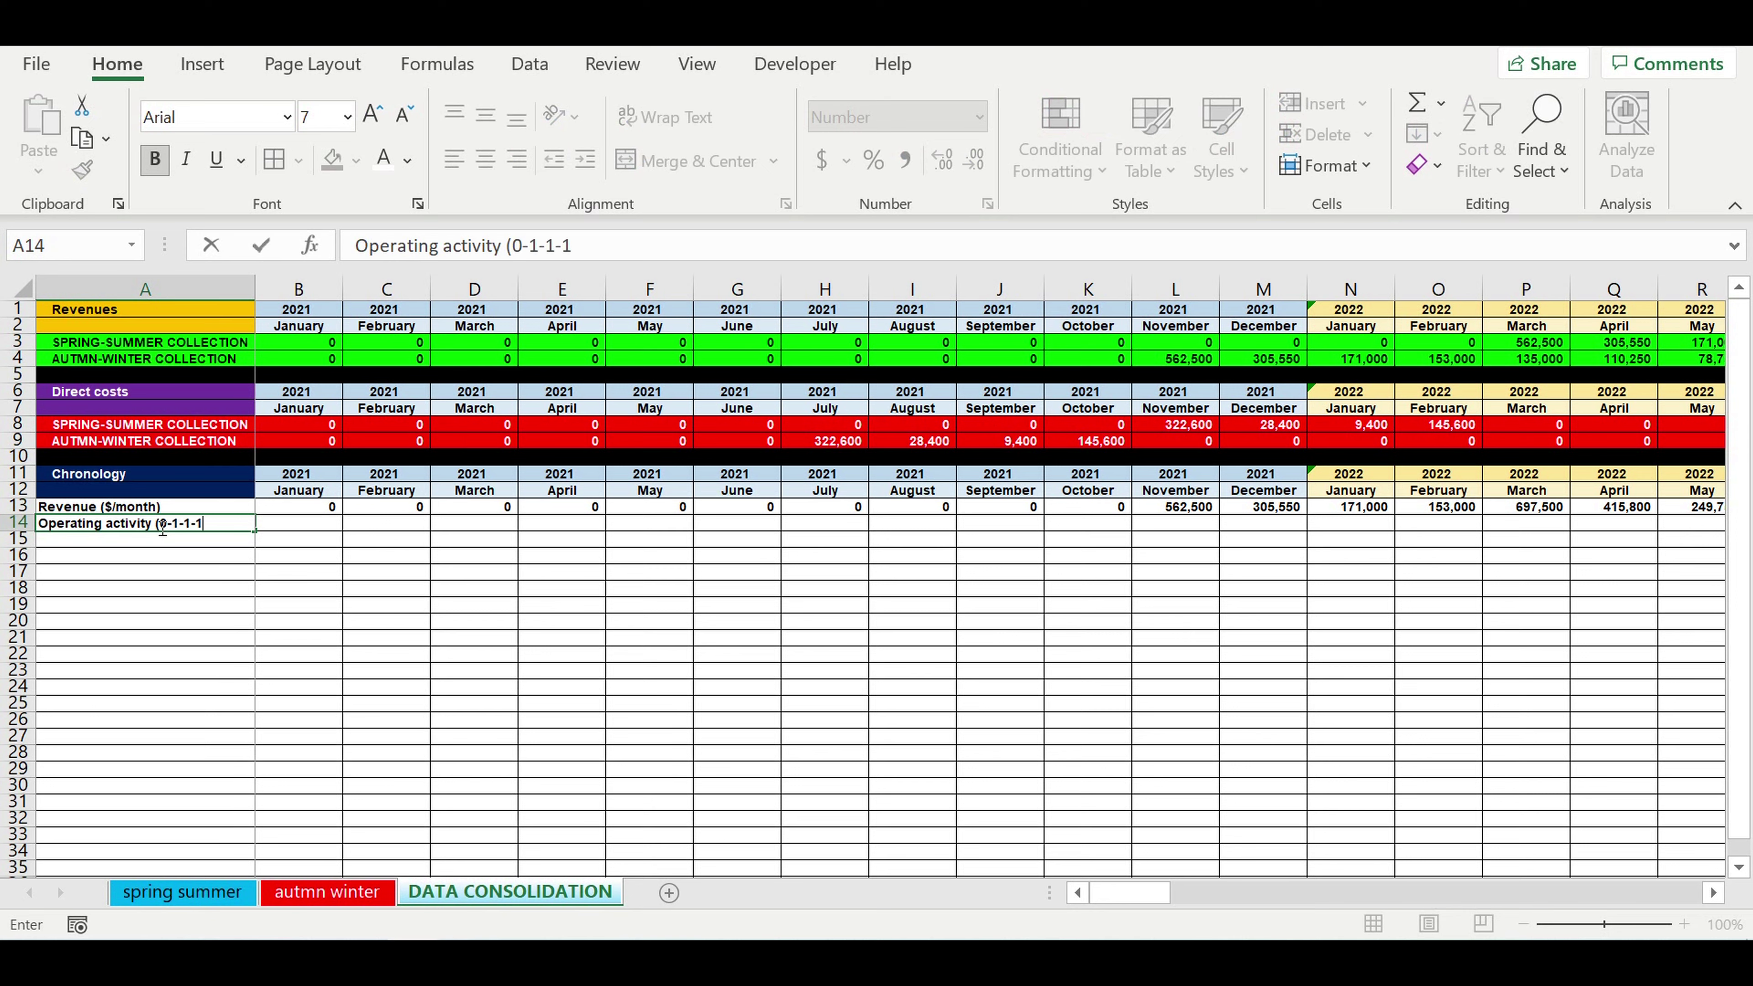
key("Return")
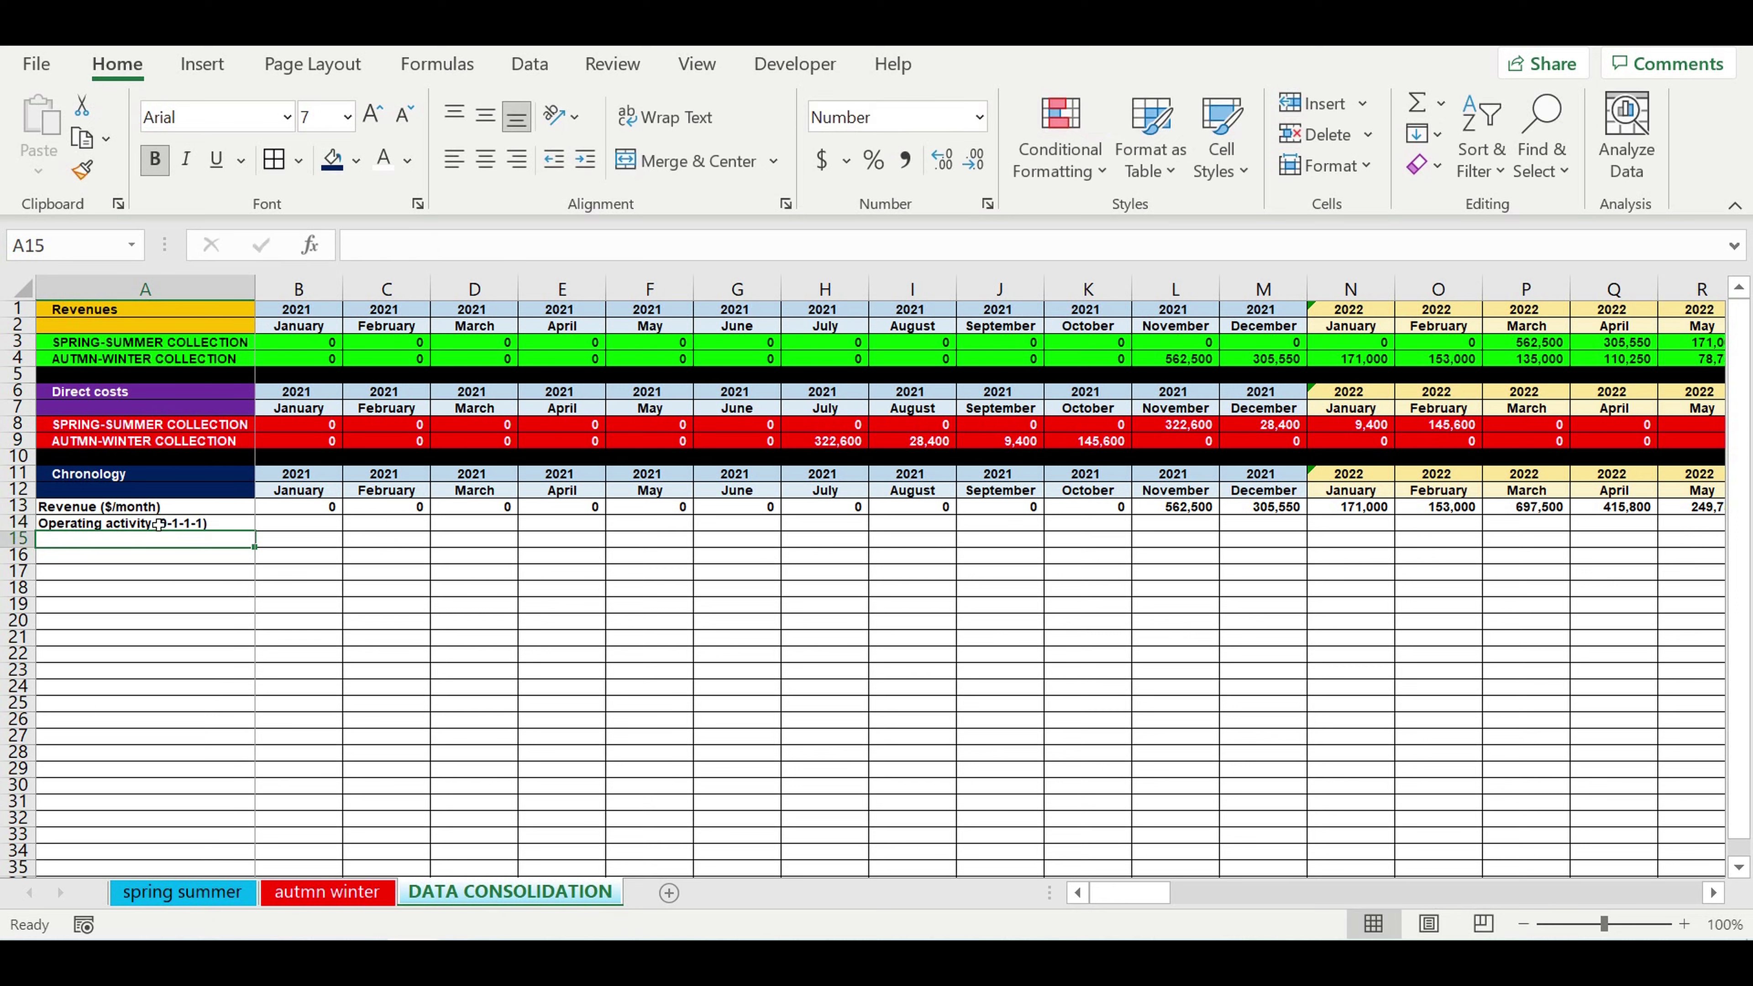
left_click(385, 606)
Enter the formula =IF(B13>0,1,) in cell B14 to flag January 2021 operating activity
left_click(312, 523)
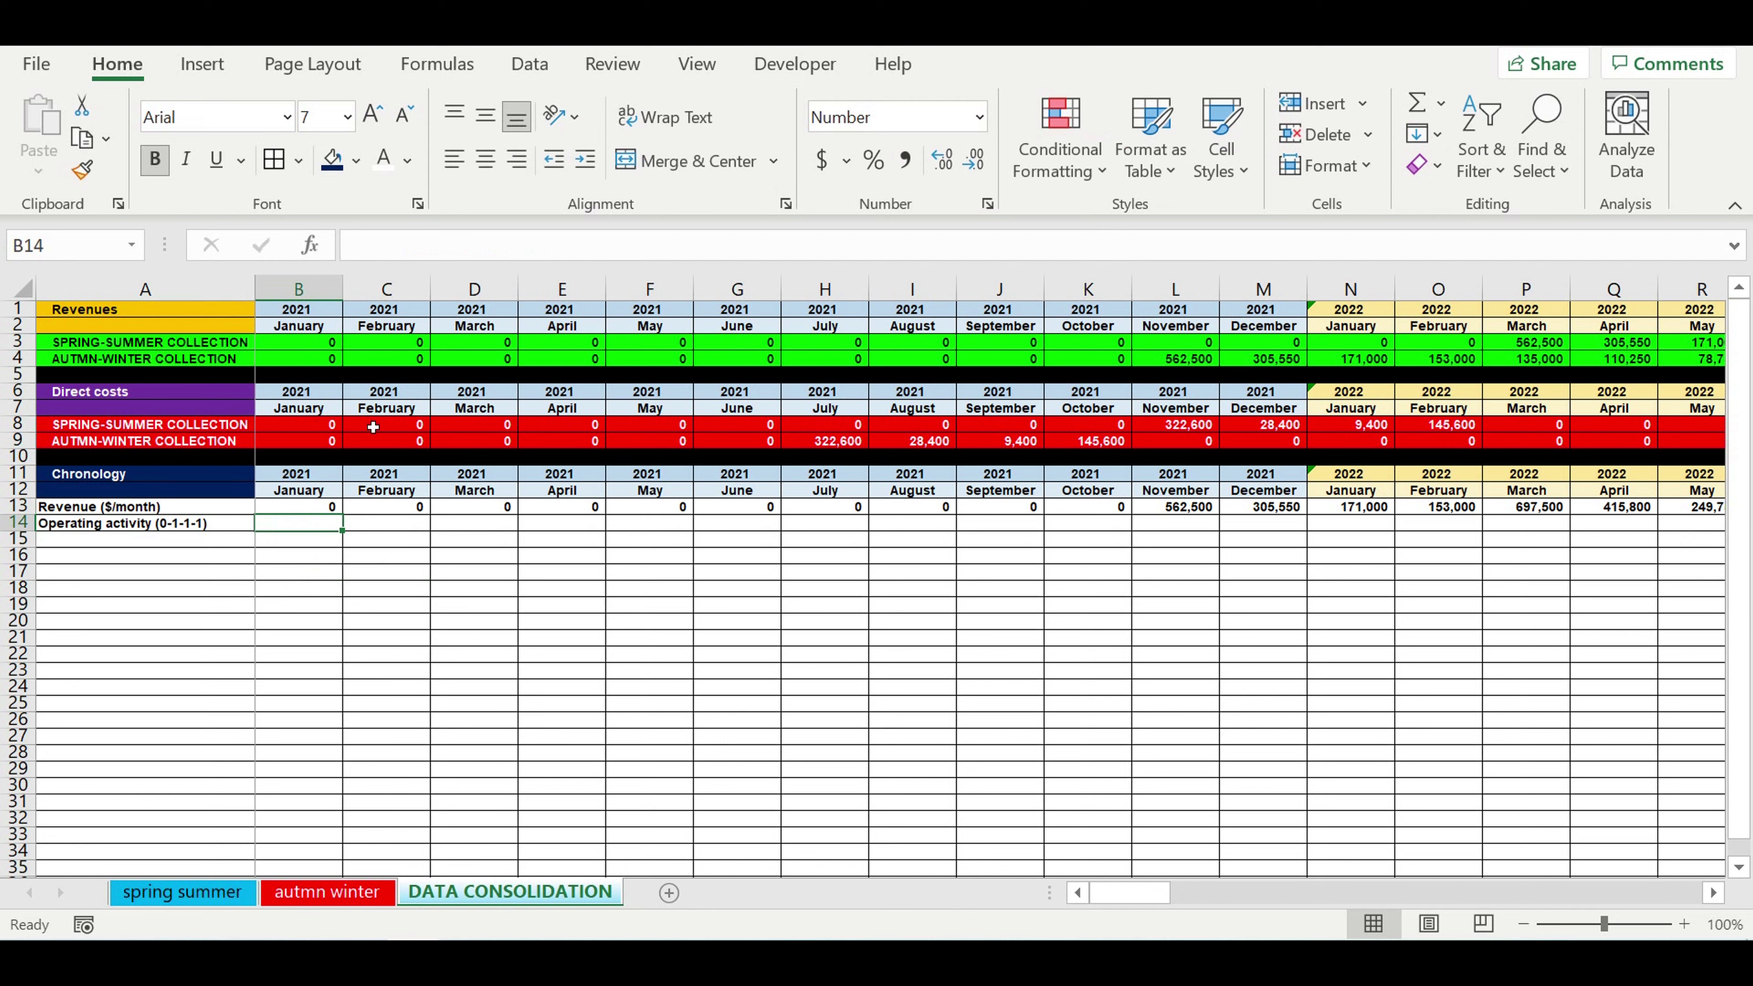
type("=")
type("if")
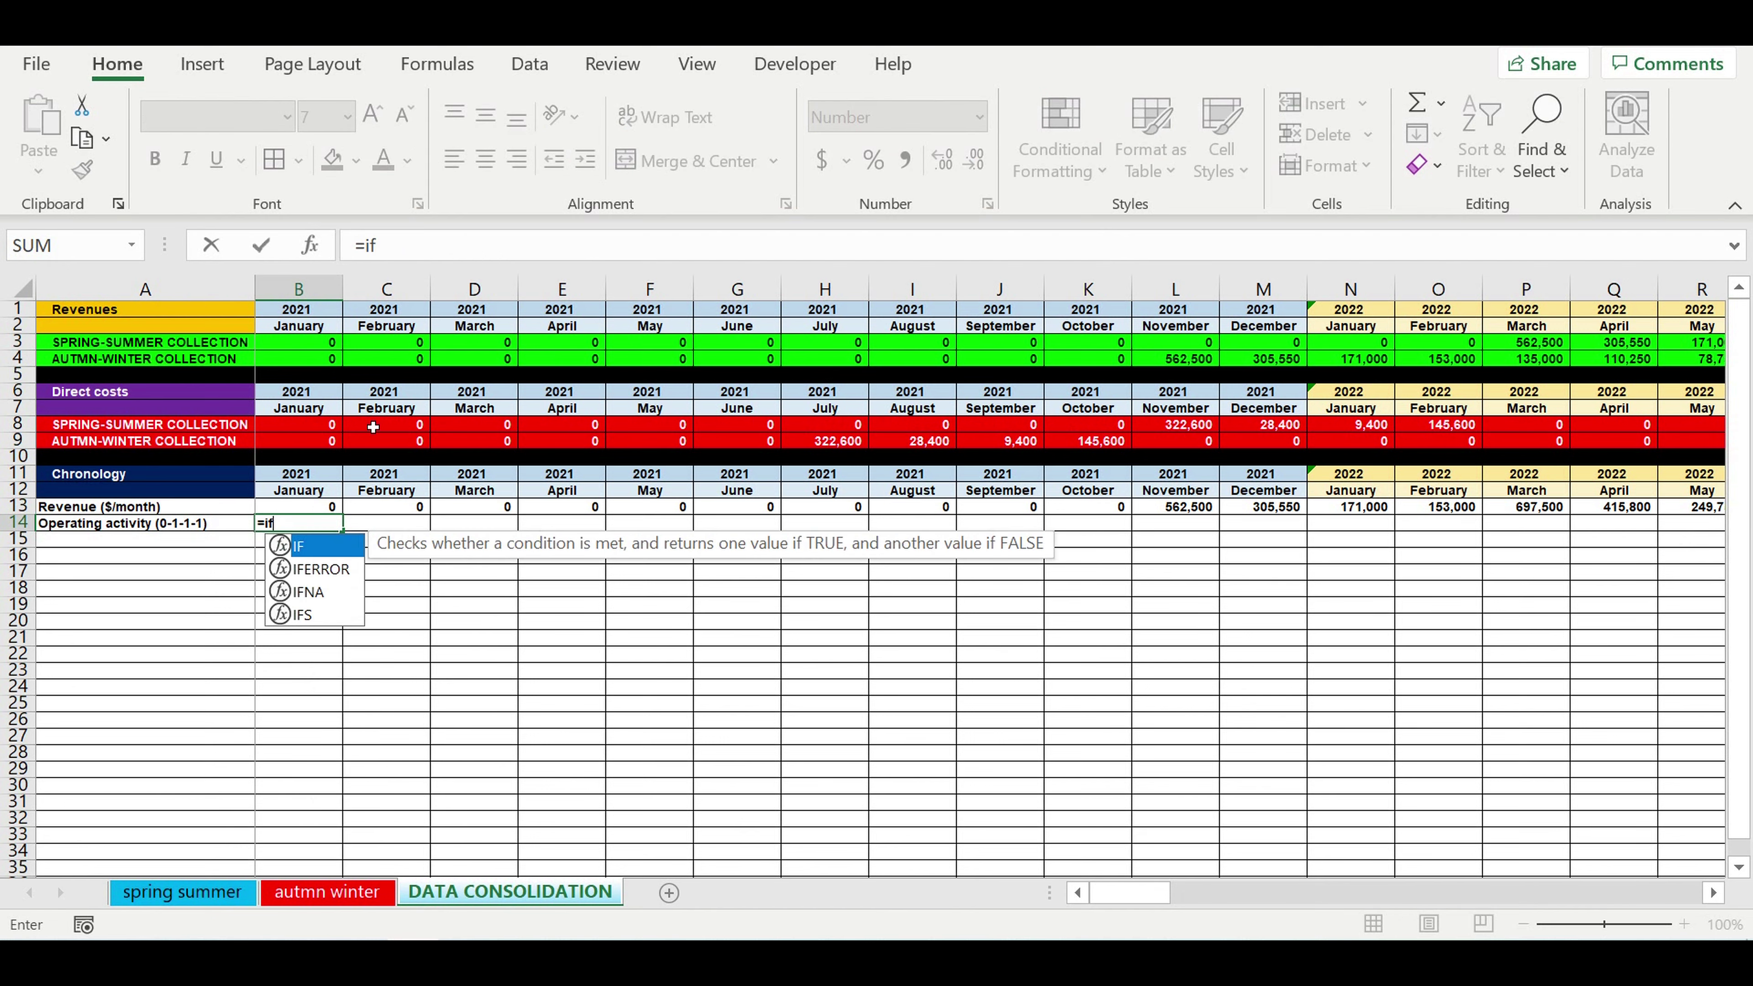
type("(")
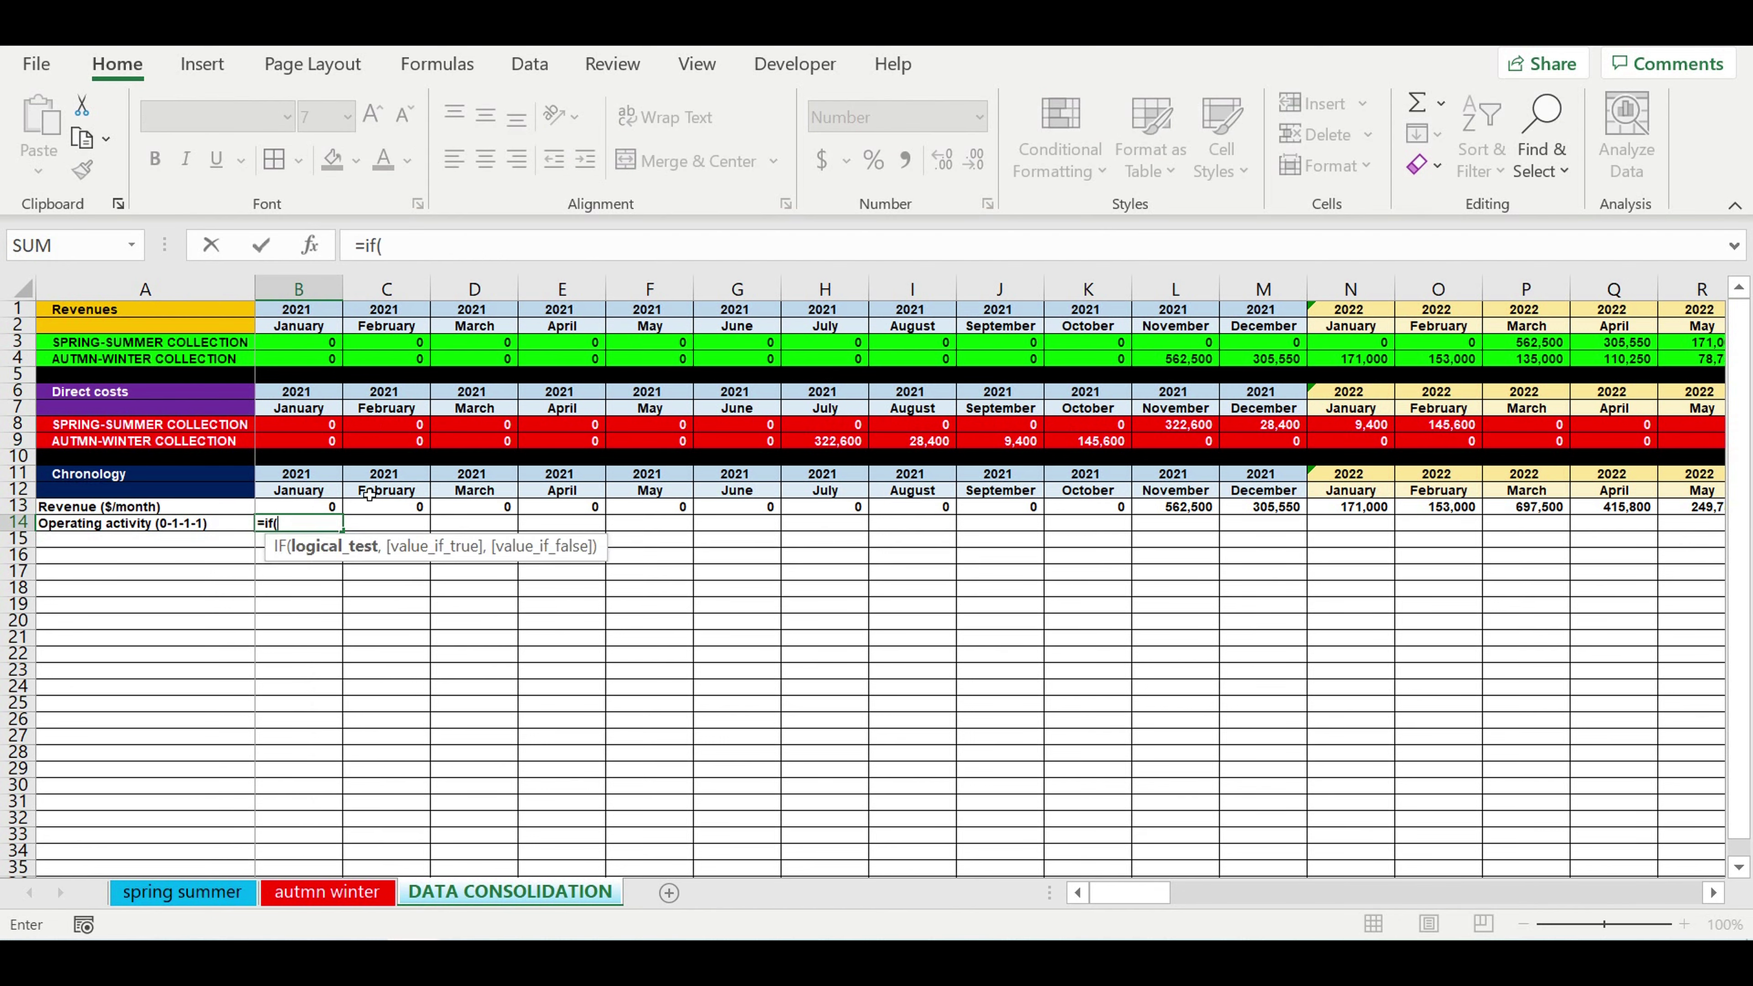
left_click(313, 501)
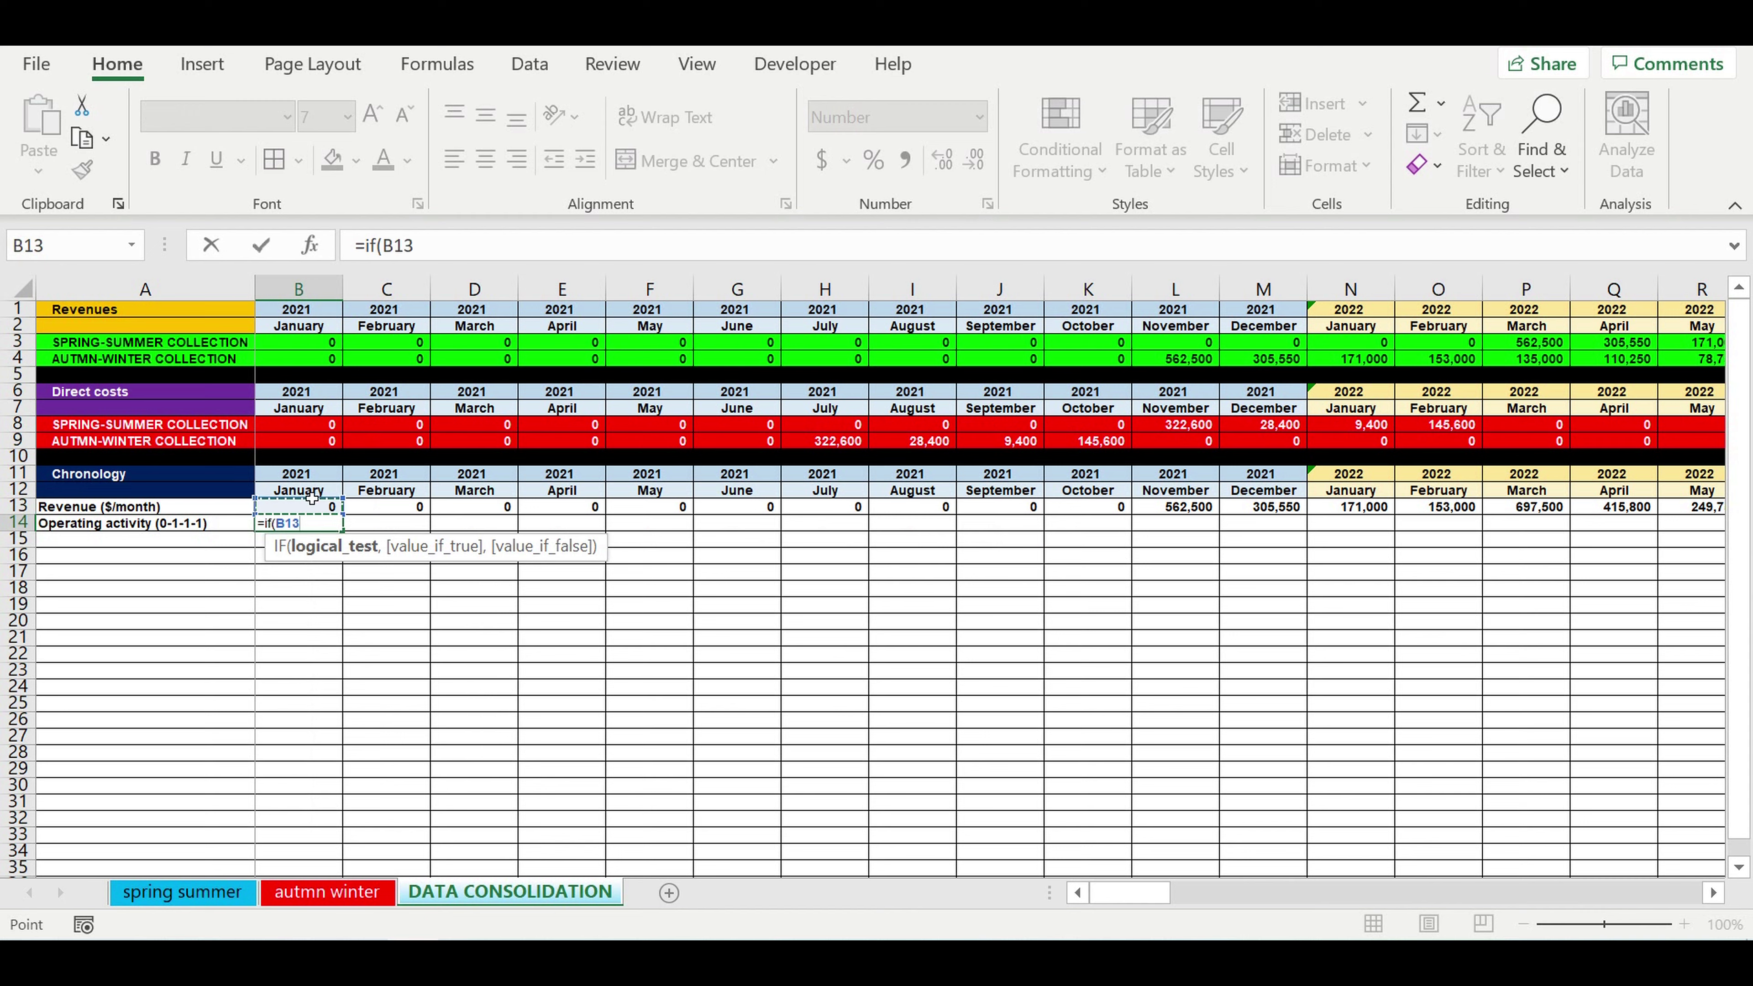
type(">0,")
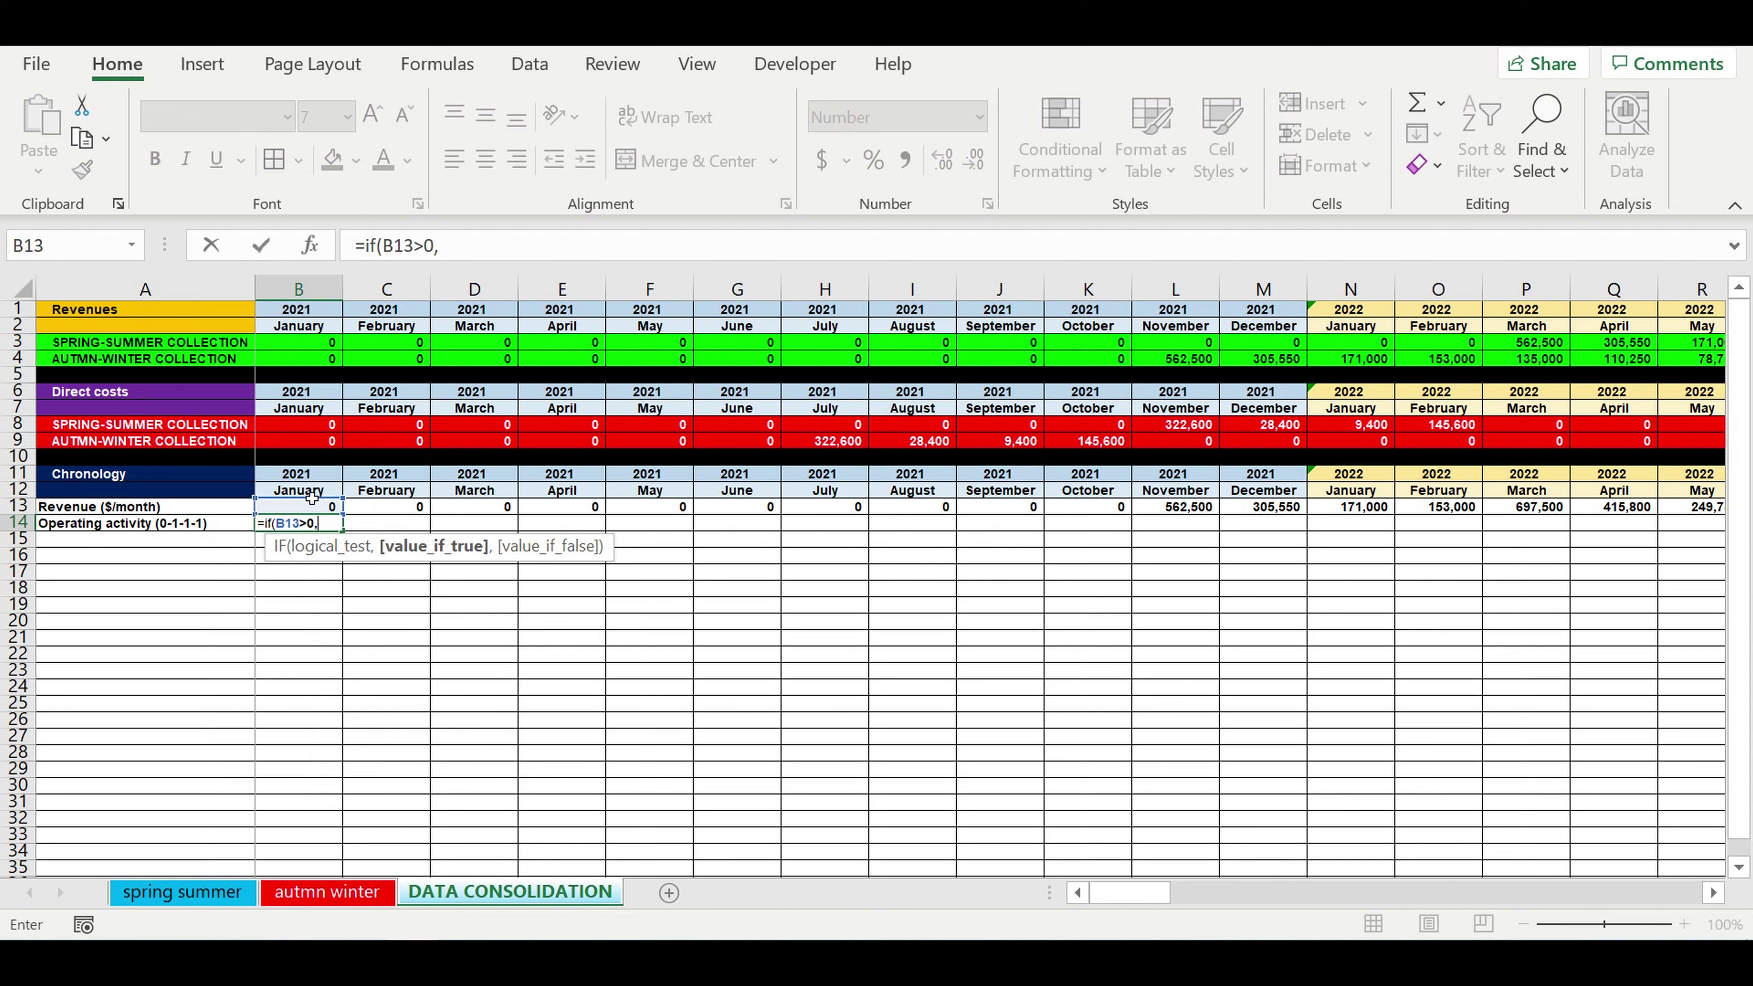
type("1,)")
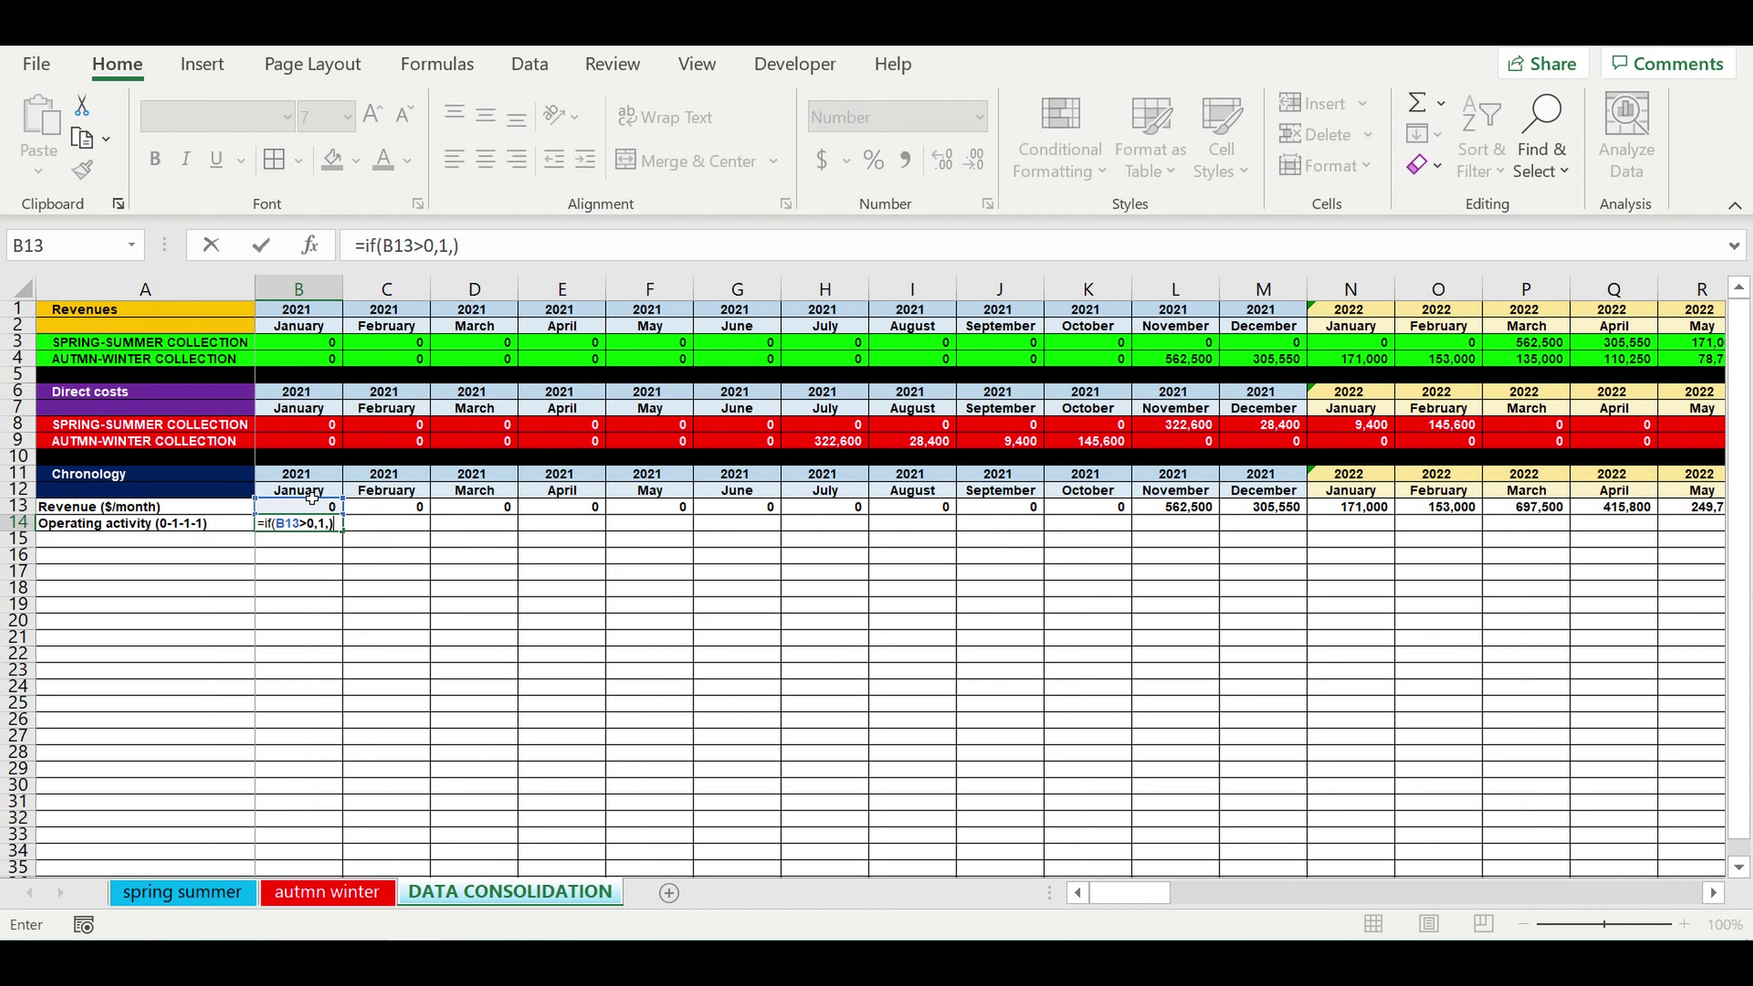
key("Return")
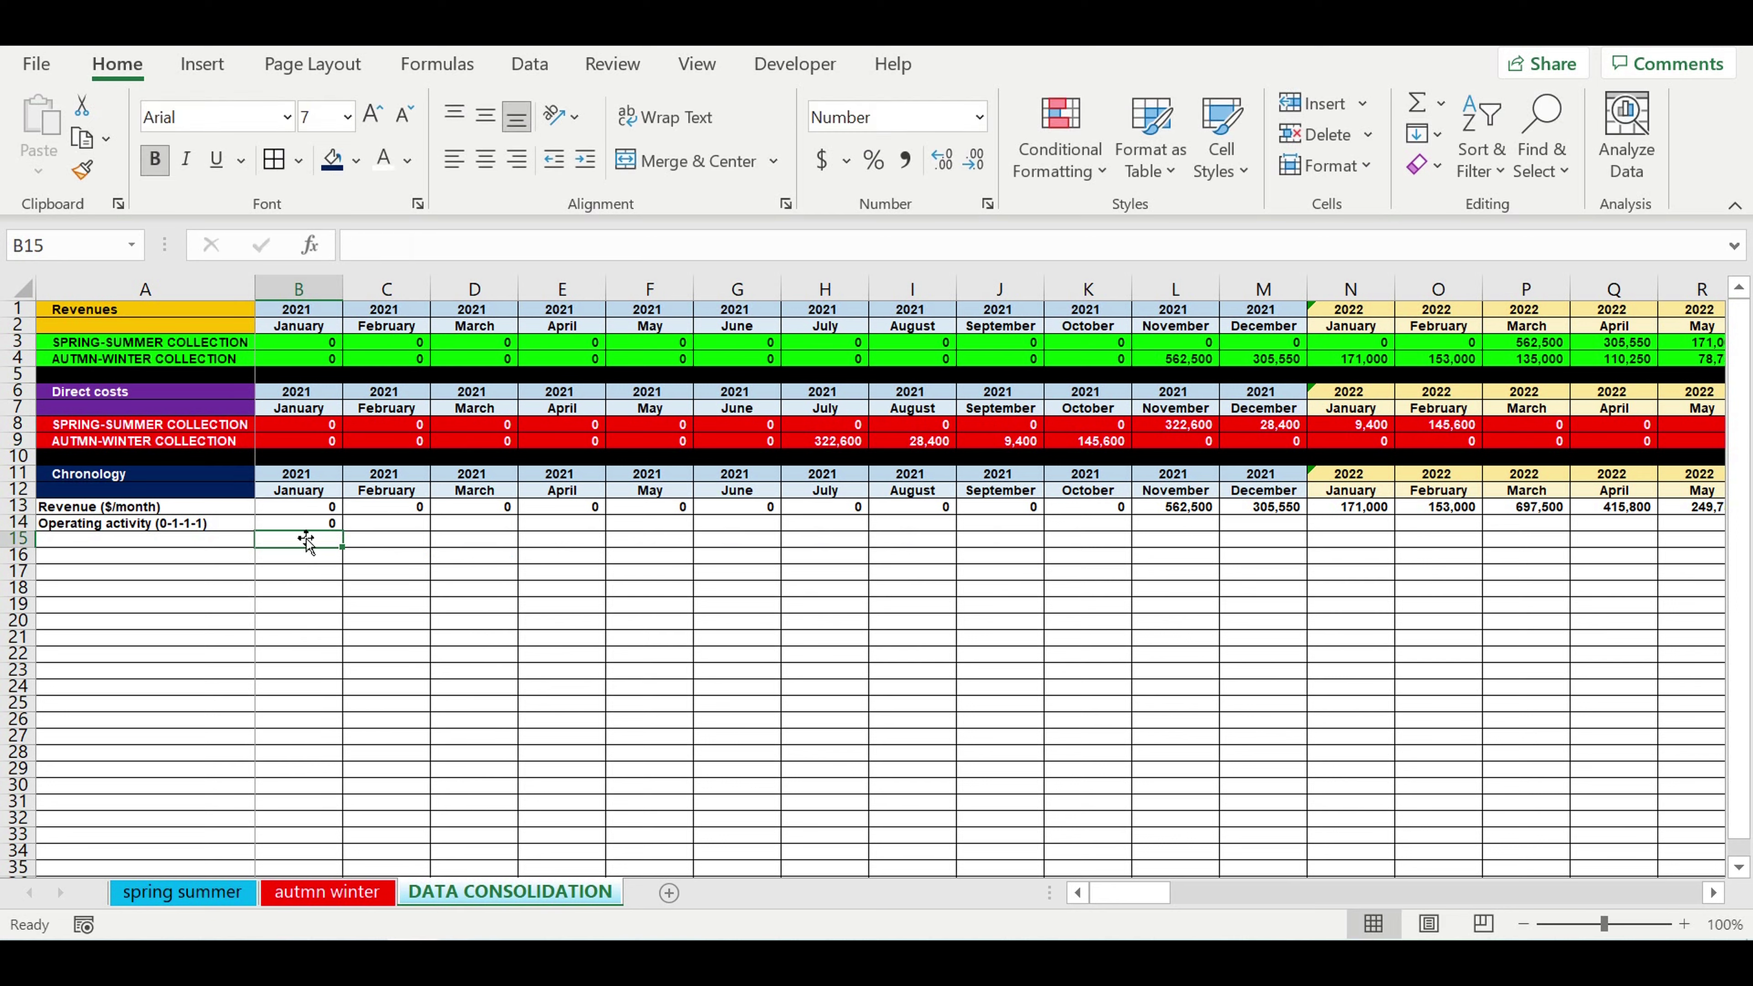
Add 0 as the value-if-false in B14's formula, making it =IF(B13>0,1,0)
key("Up")
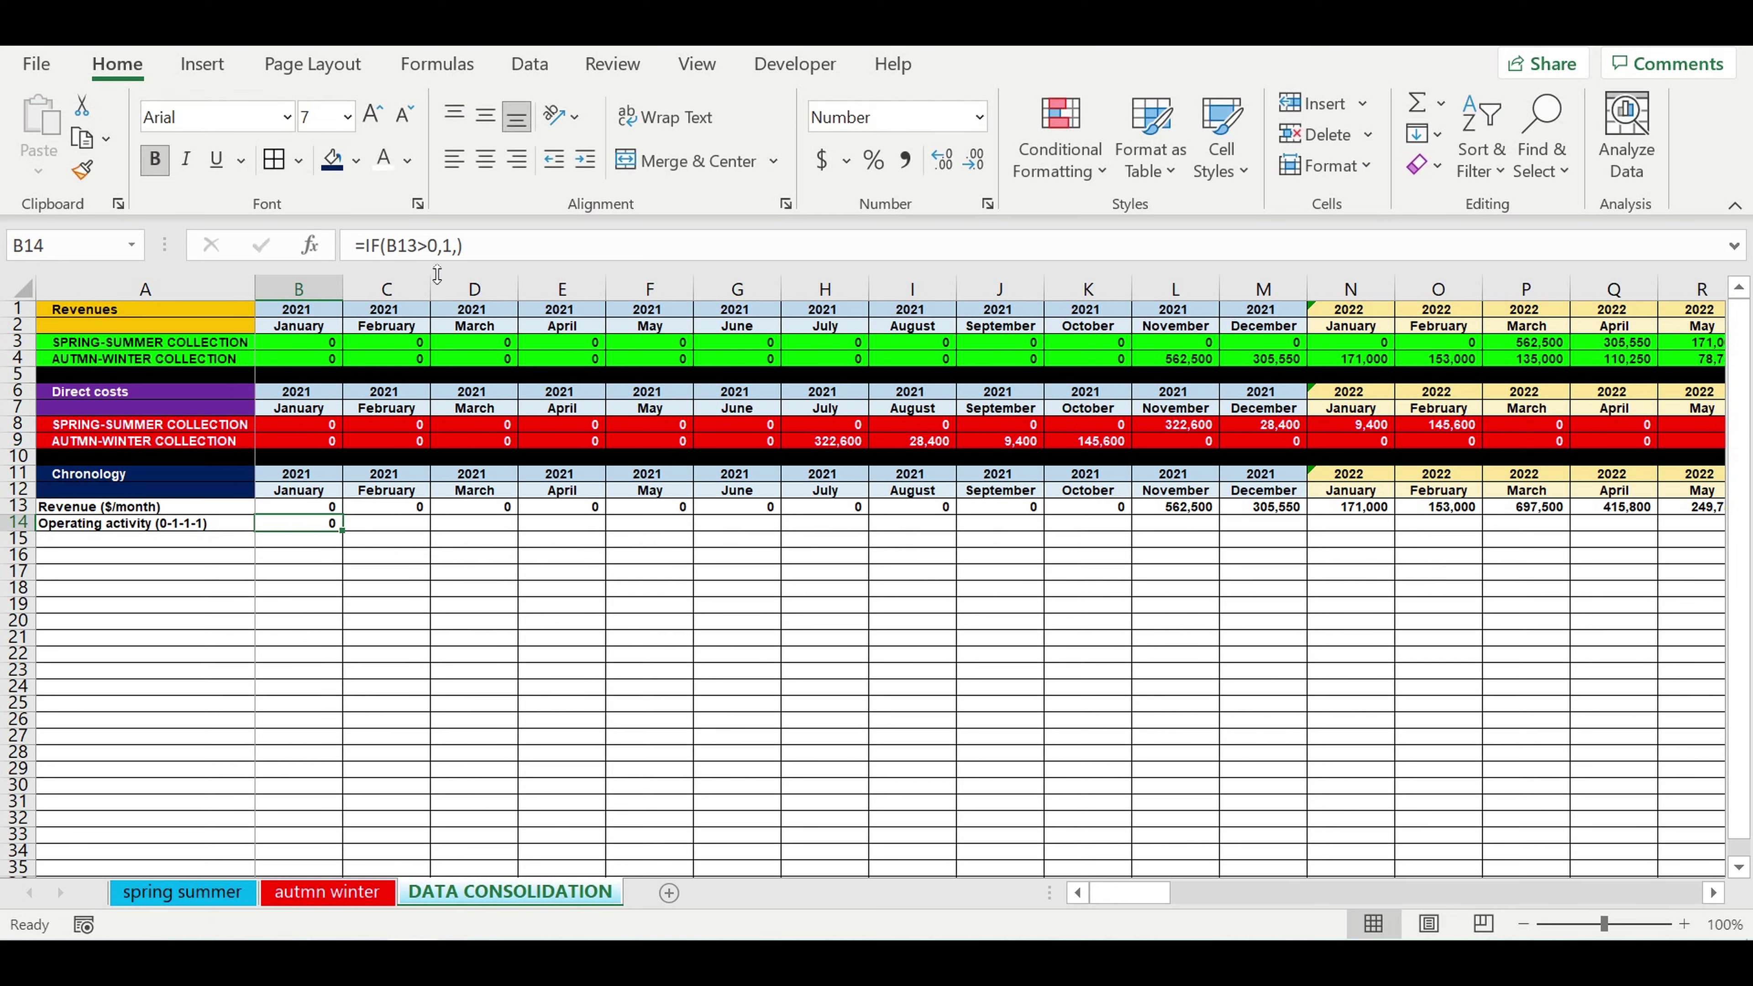
left_click(467, 249)
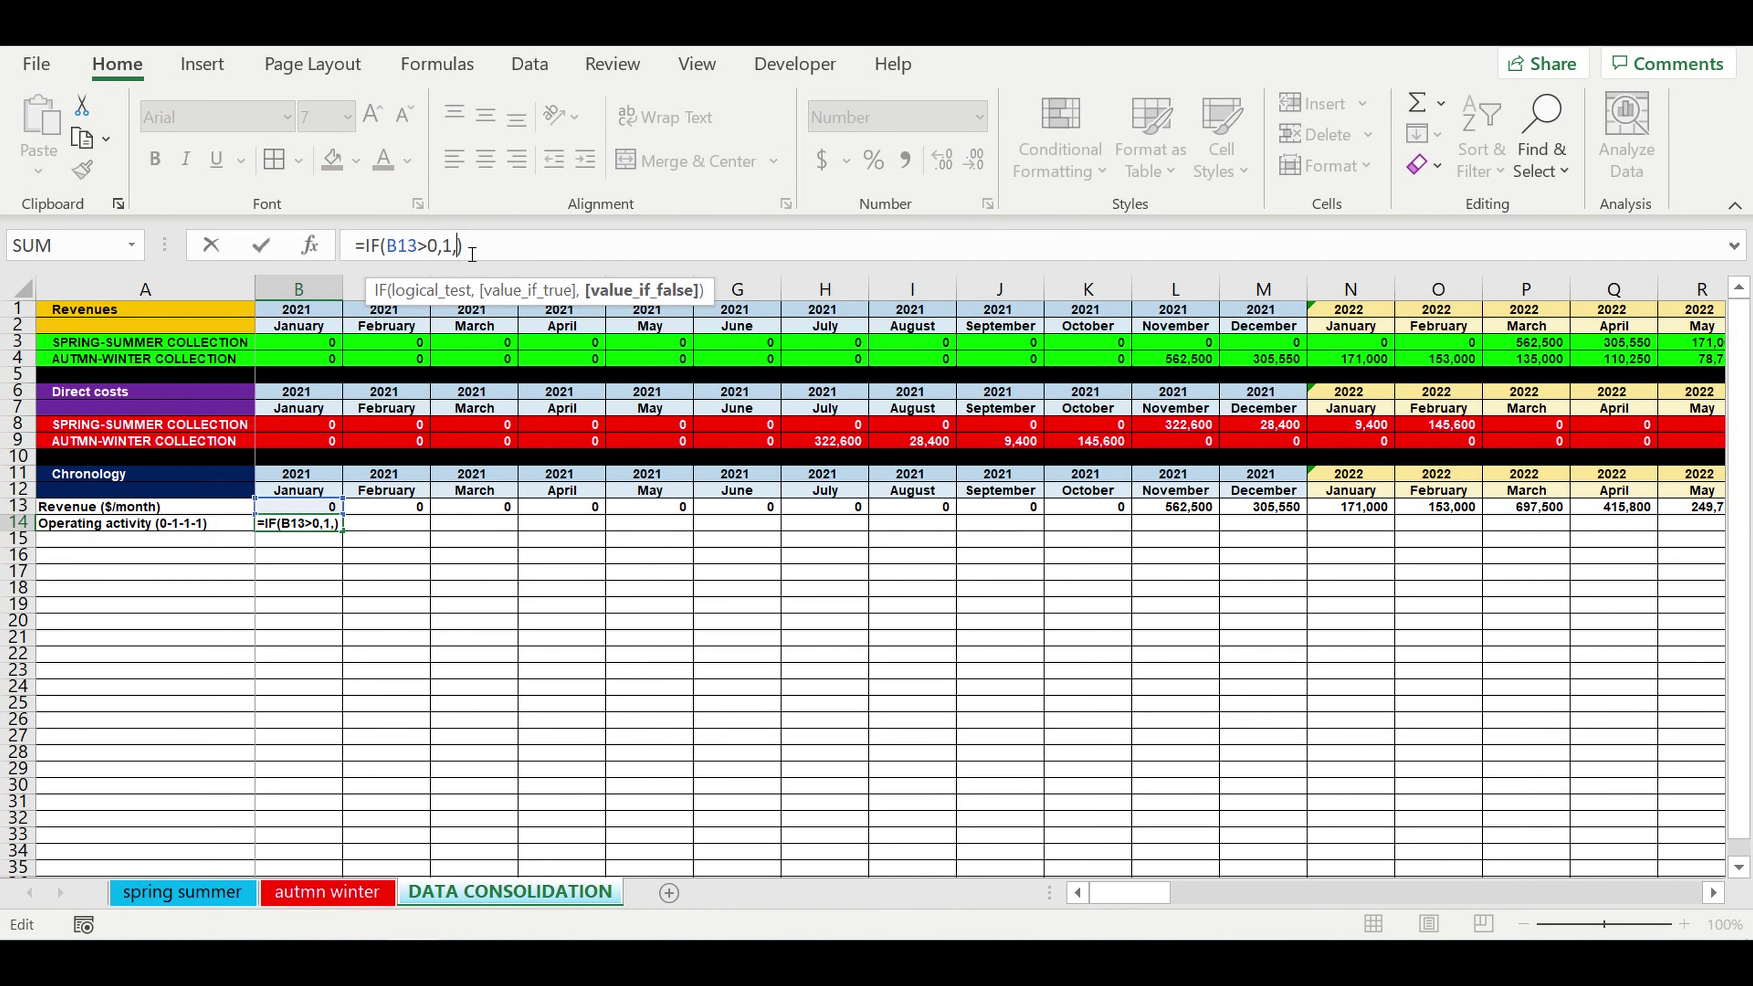
type("0")
key("Return")
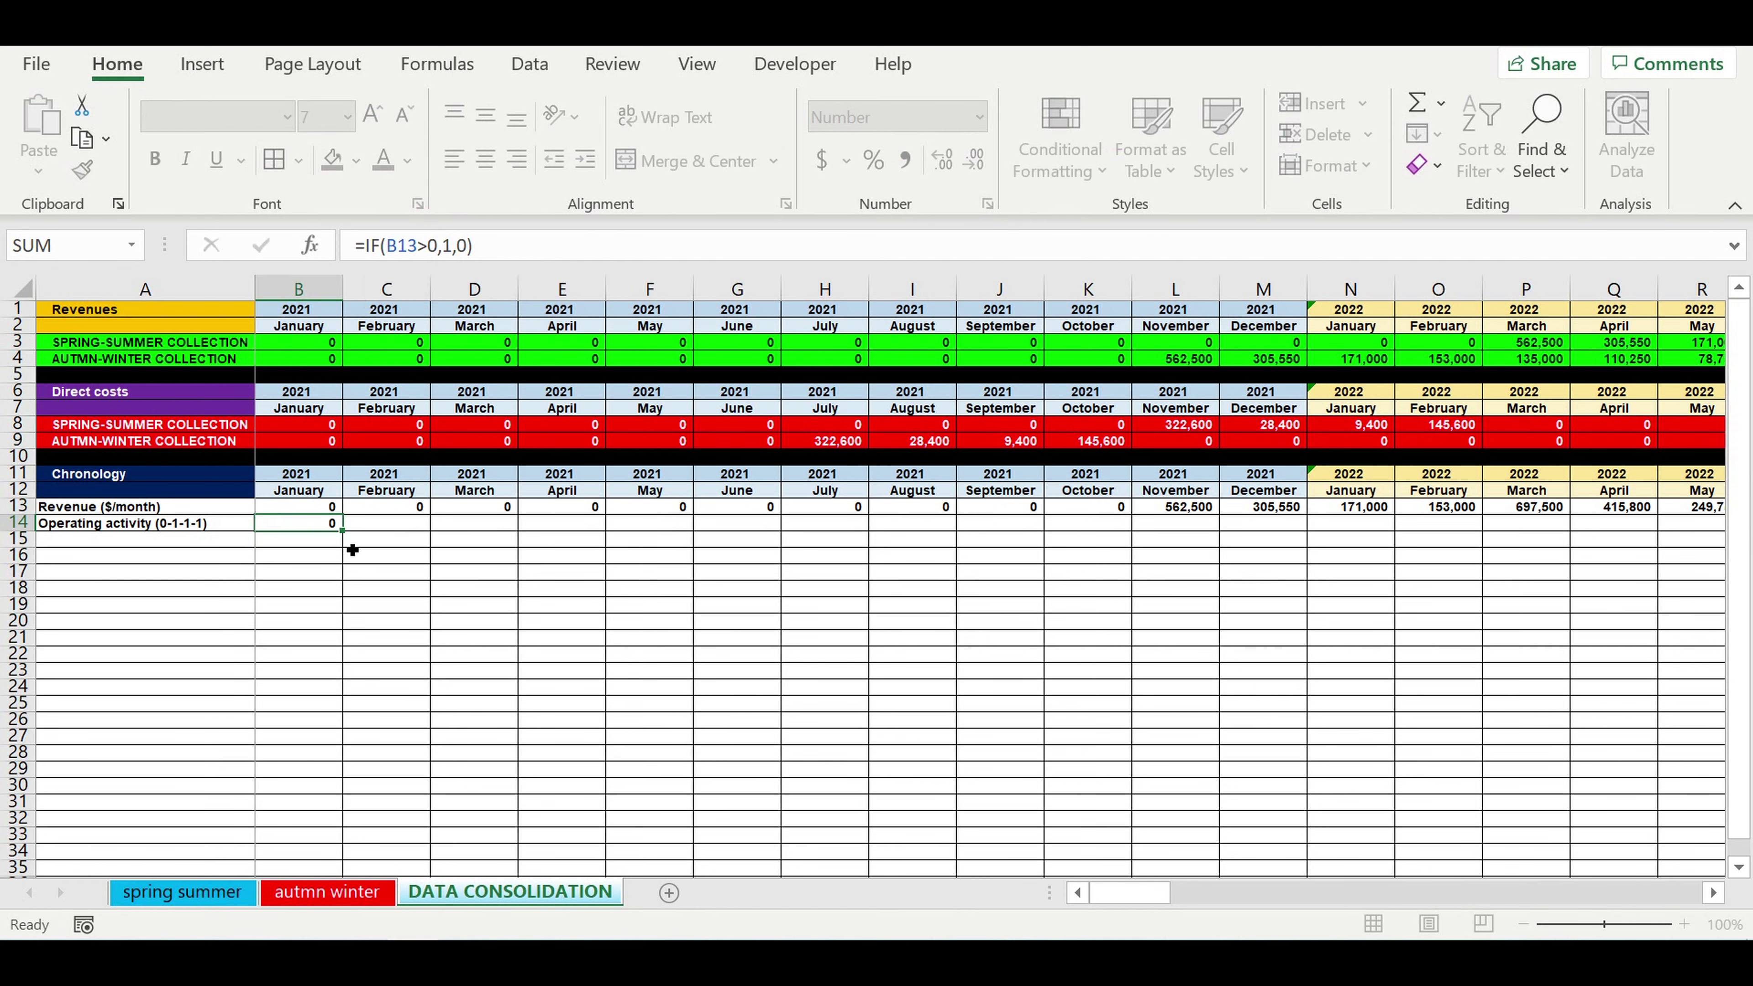
left_click(318, 526)
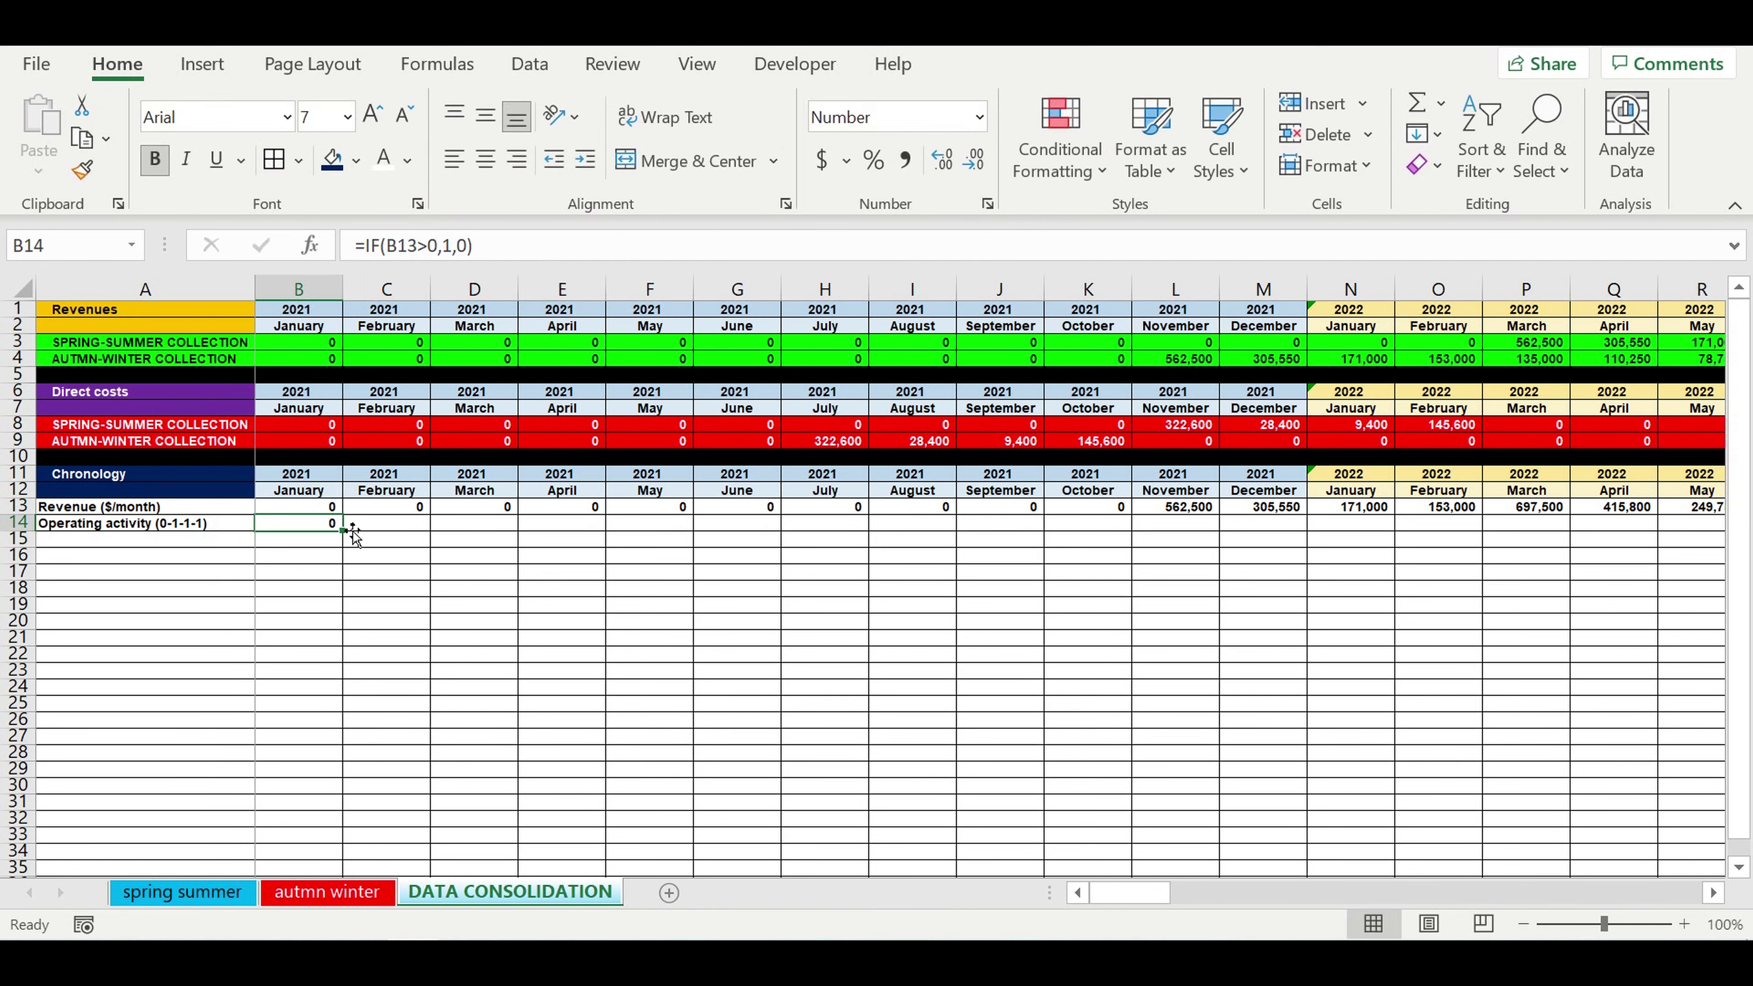
left_click(387, 527)
left_click(498, 573)
left_click(381, 522)
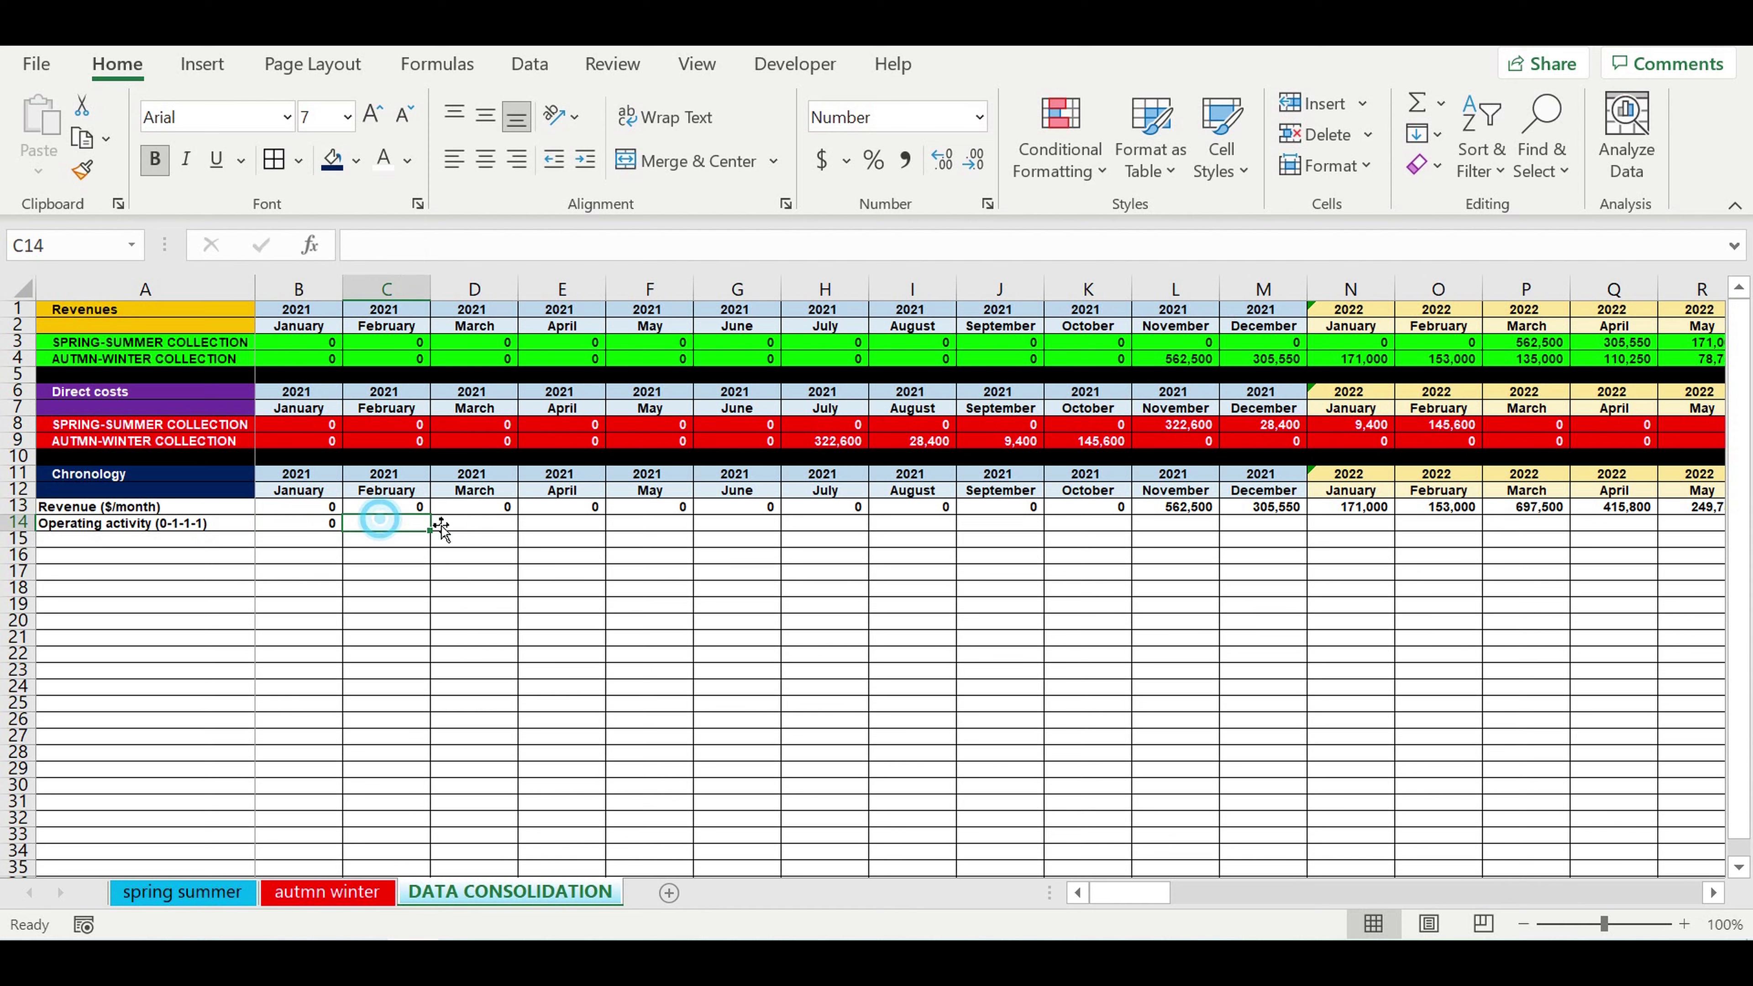
left_click(20, 525)
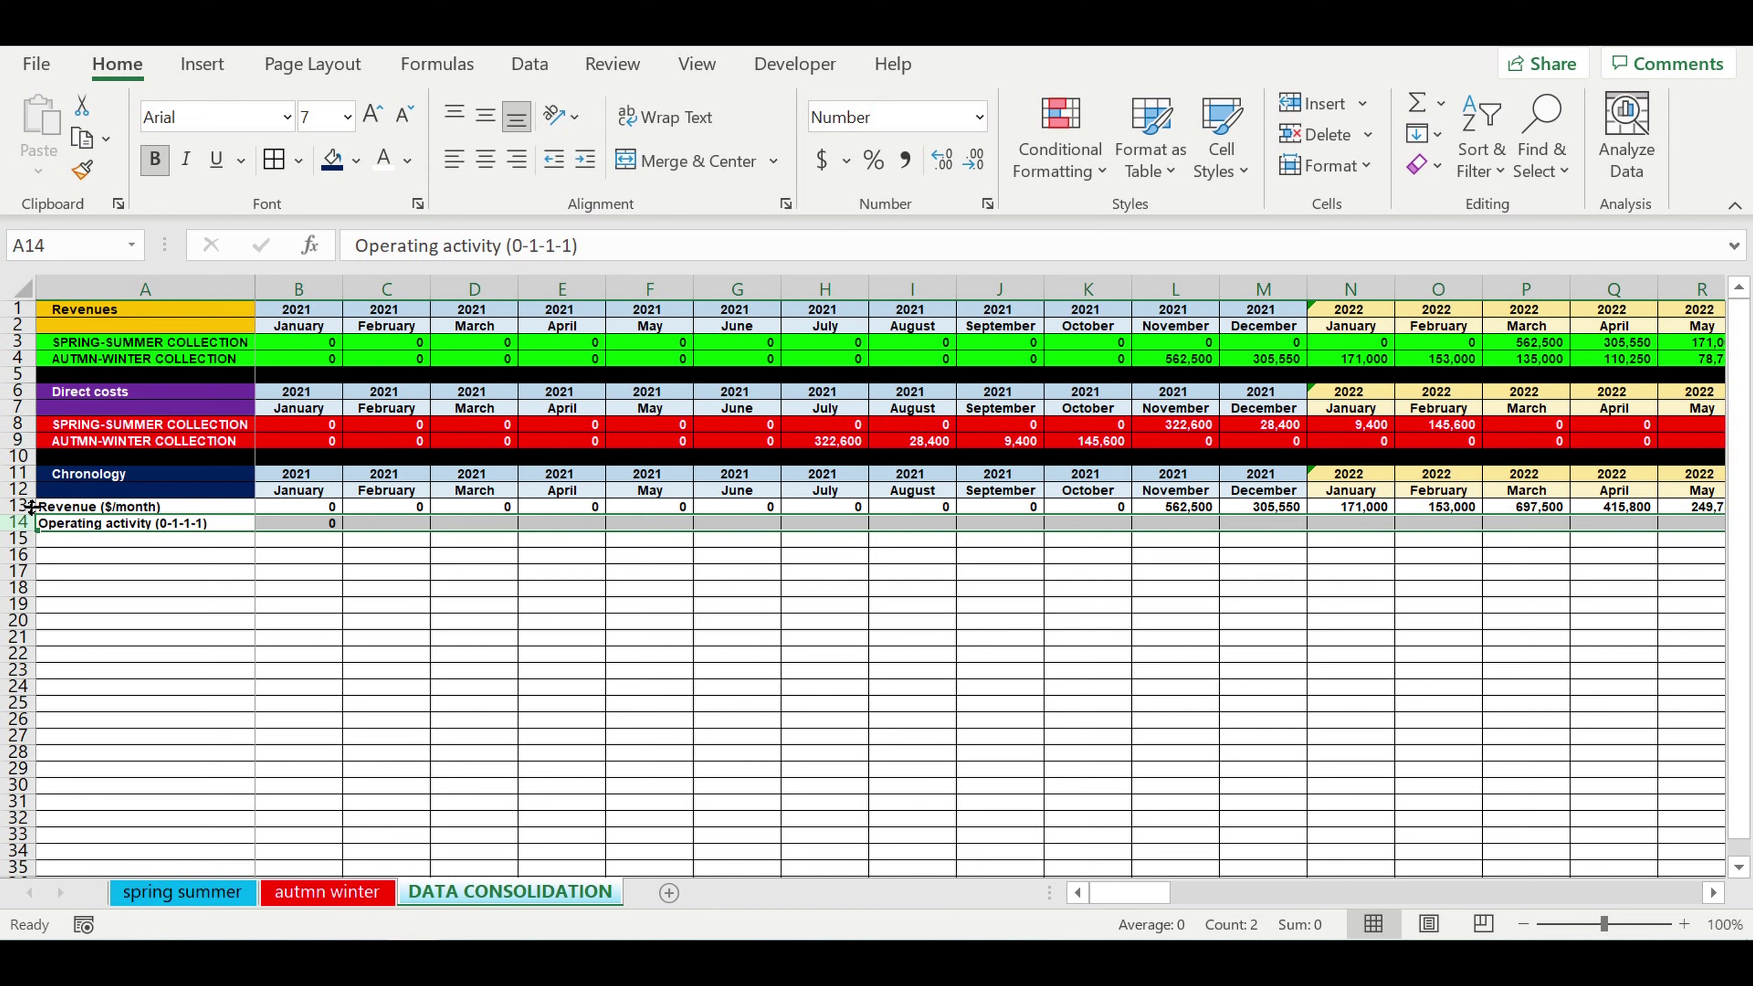
left_click(384, 594)
Begin the February 2021 operating activity formula in cell C14 with =IF(AND(B14=0,C13=0),0, leaving the value-if-false open
left_click(391, 527)
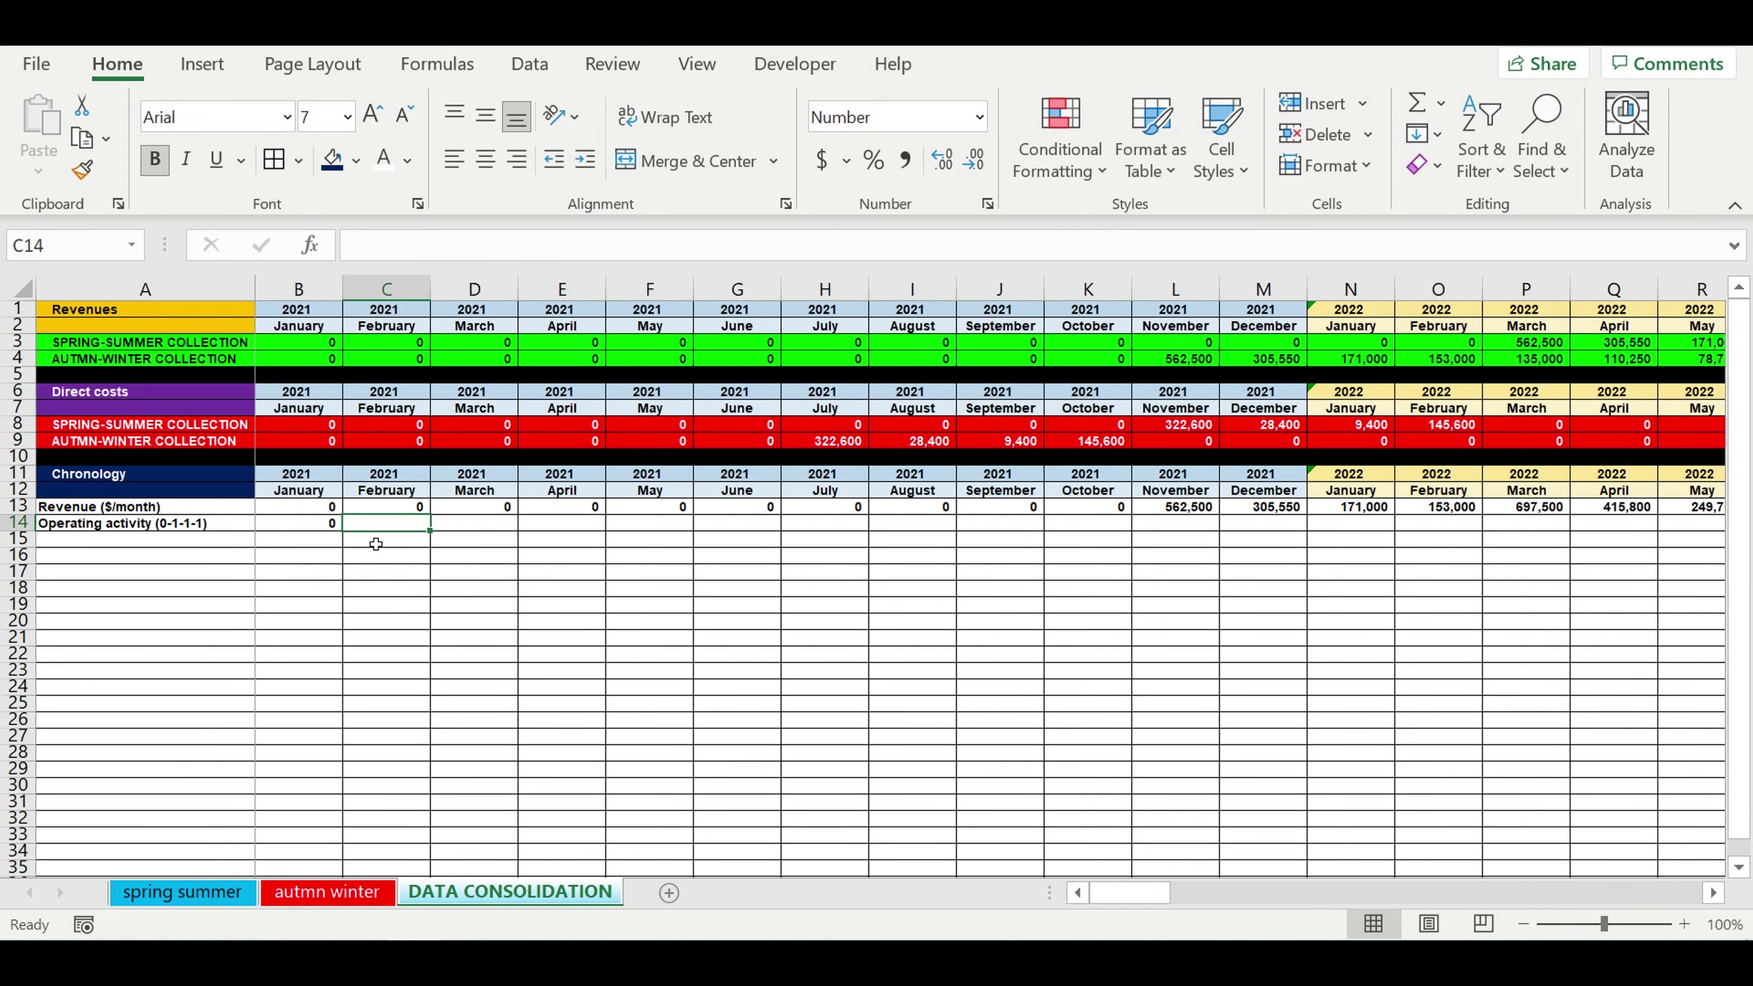
type("=if")
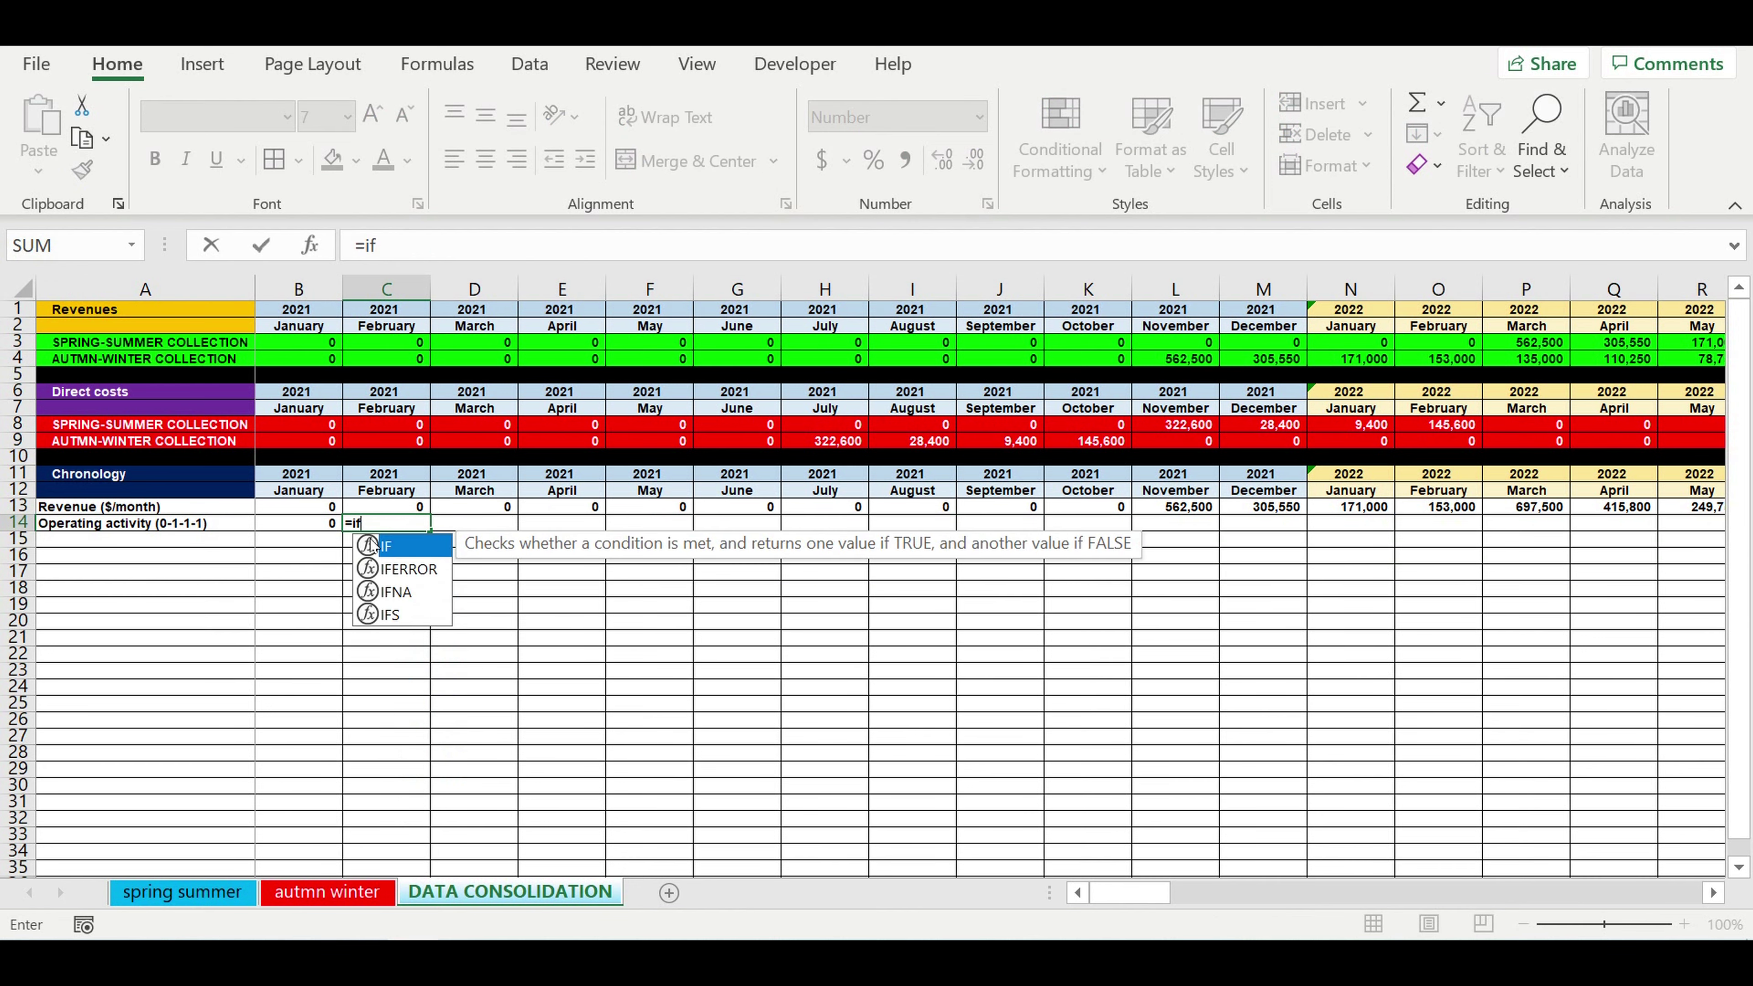
type("(and")
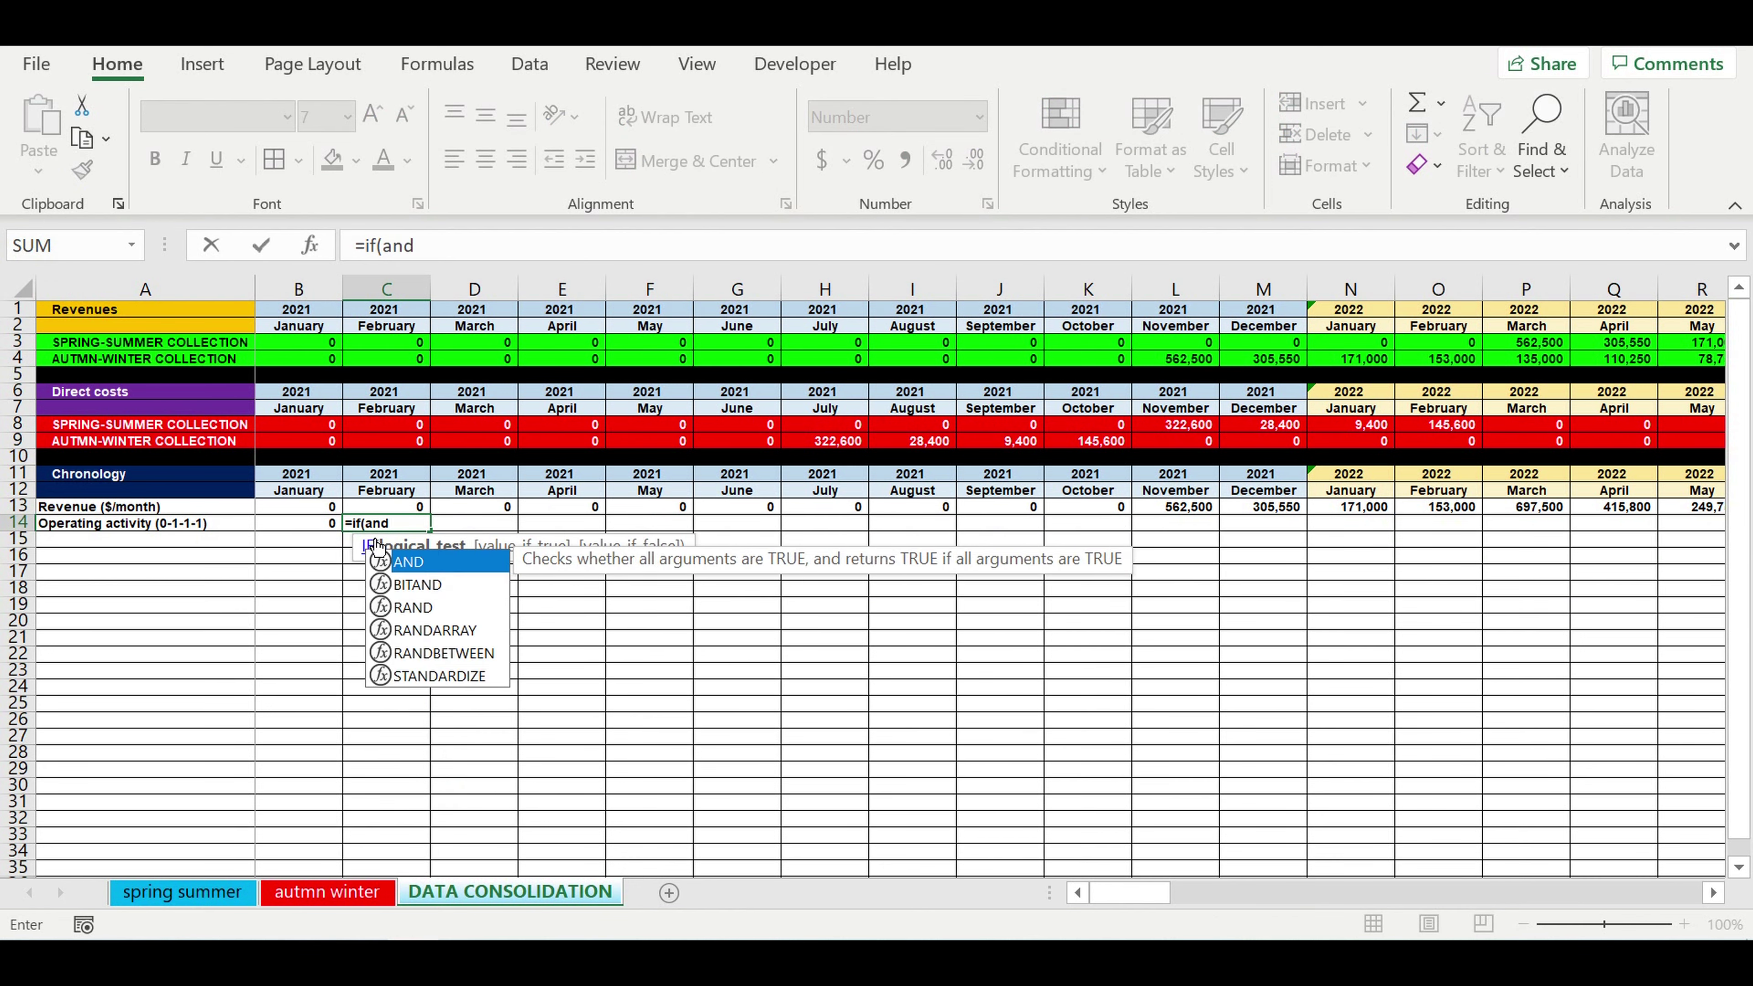
type("(")
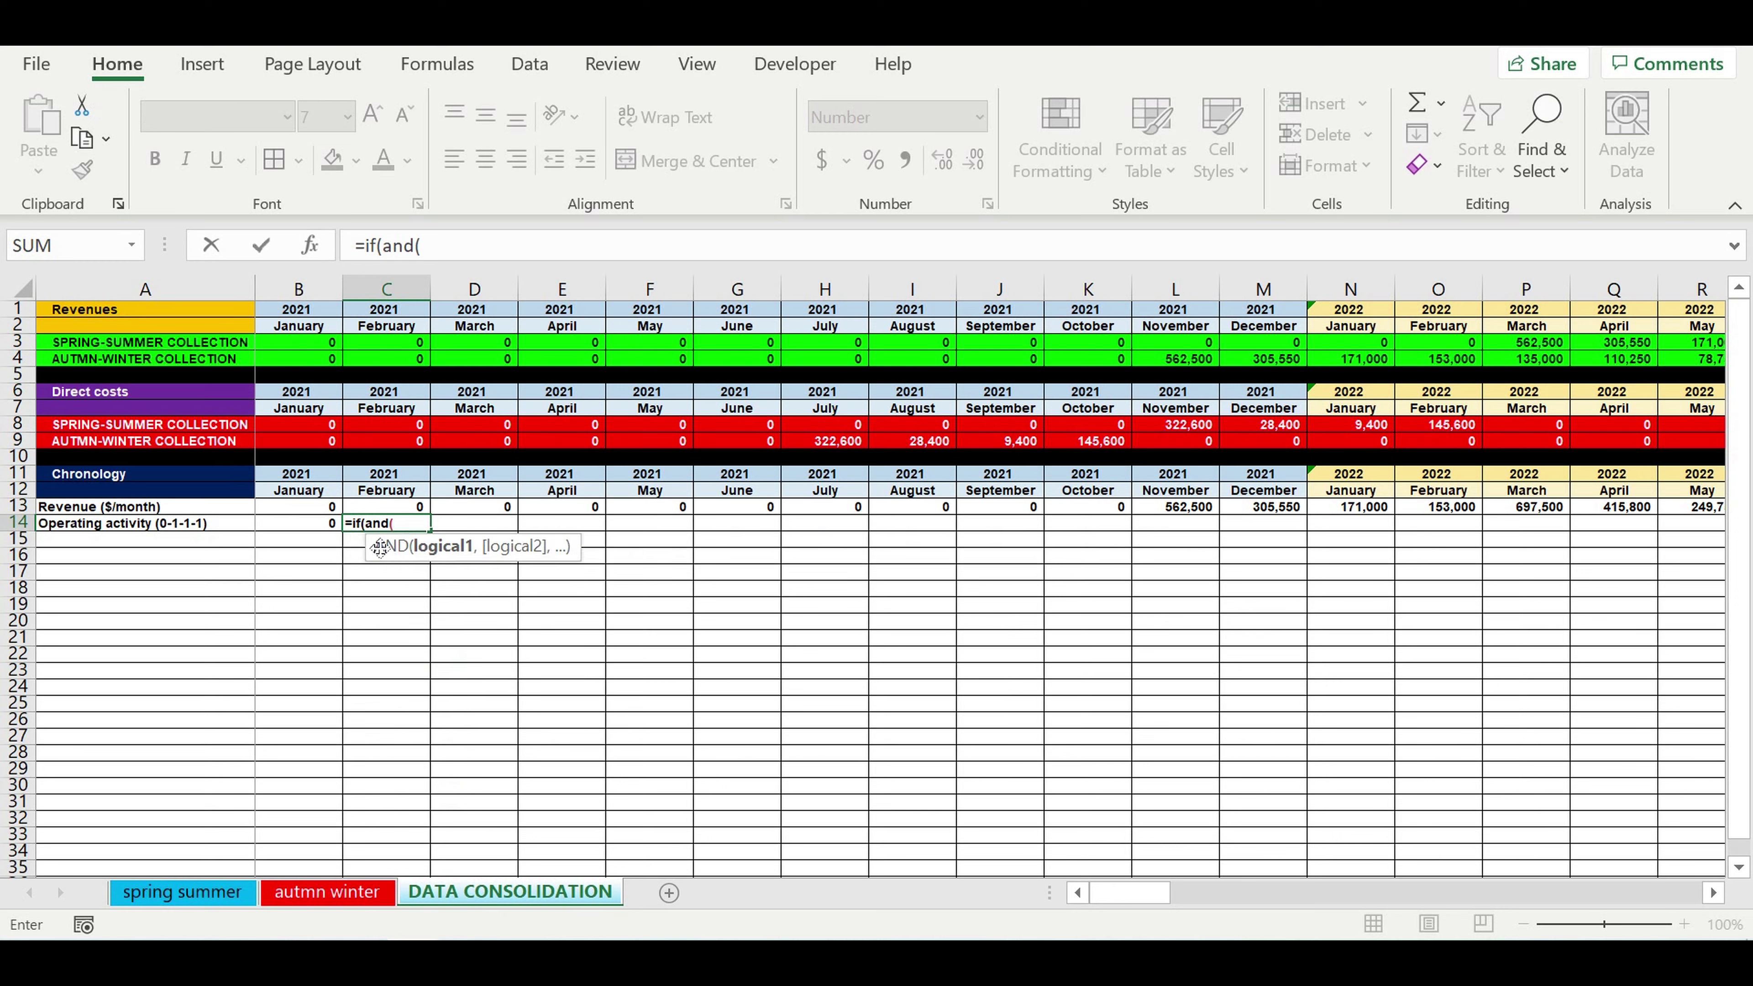
left_click(304, 528)
type("=0")
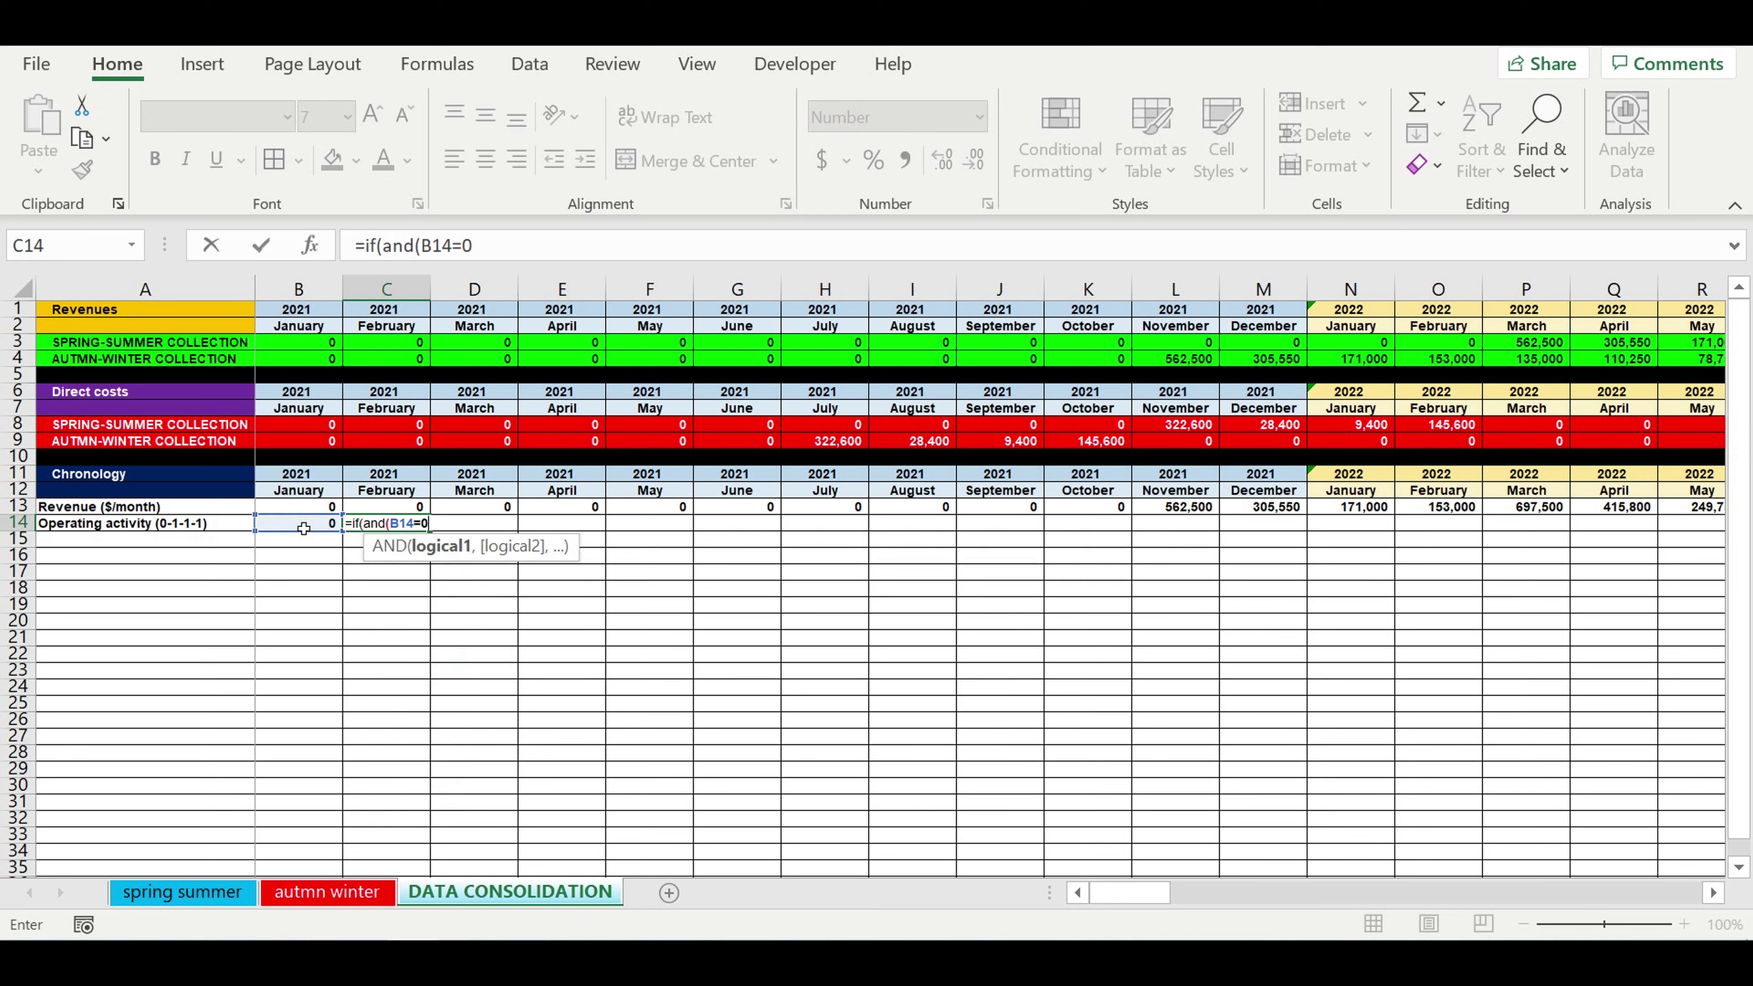
type(",")
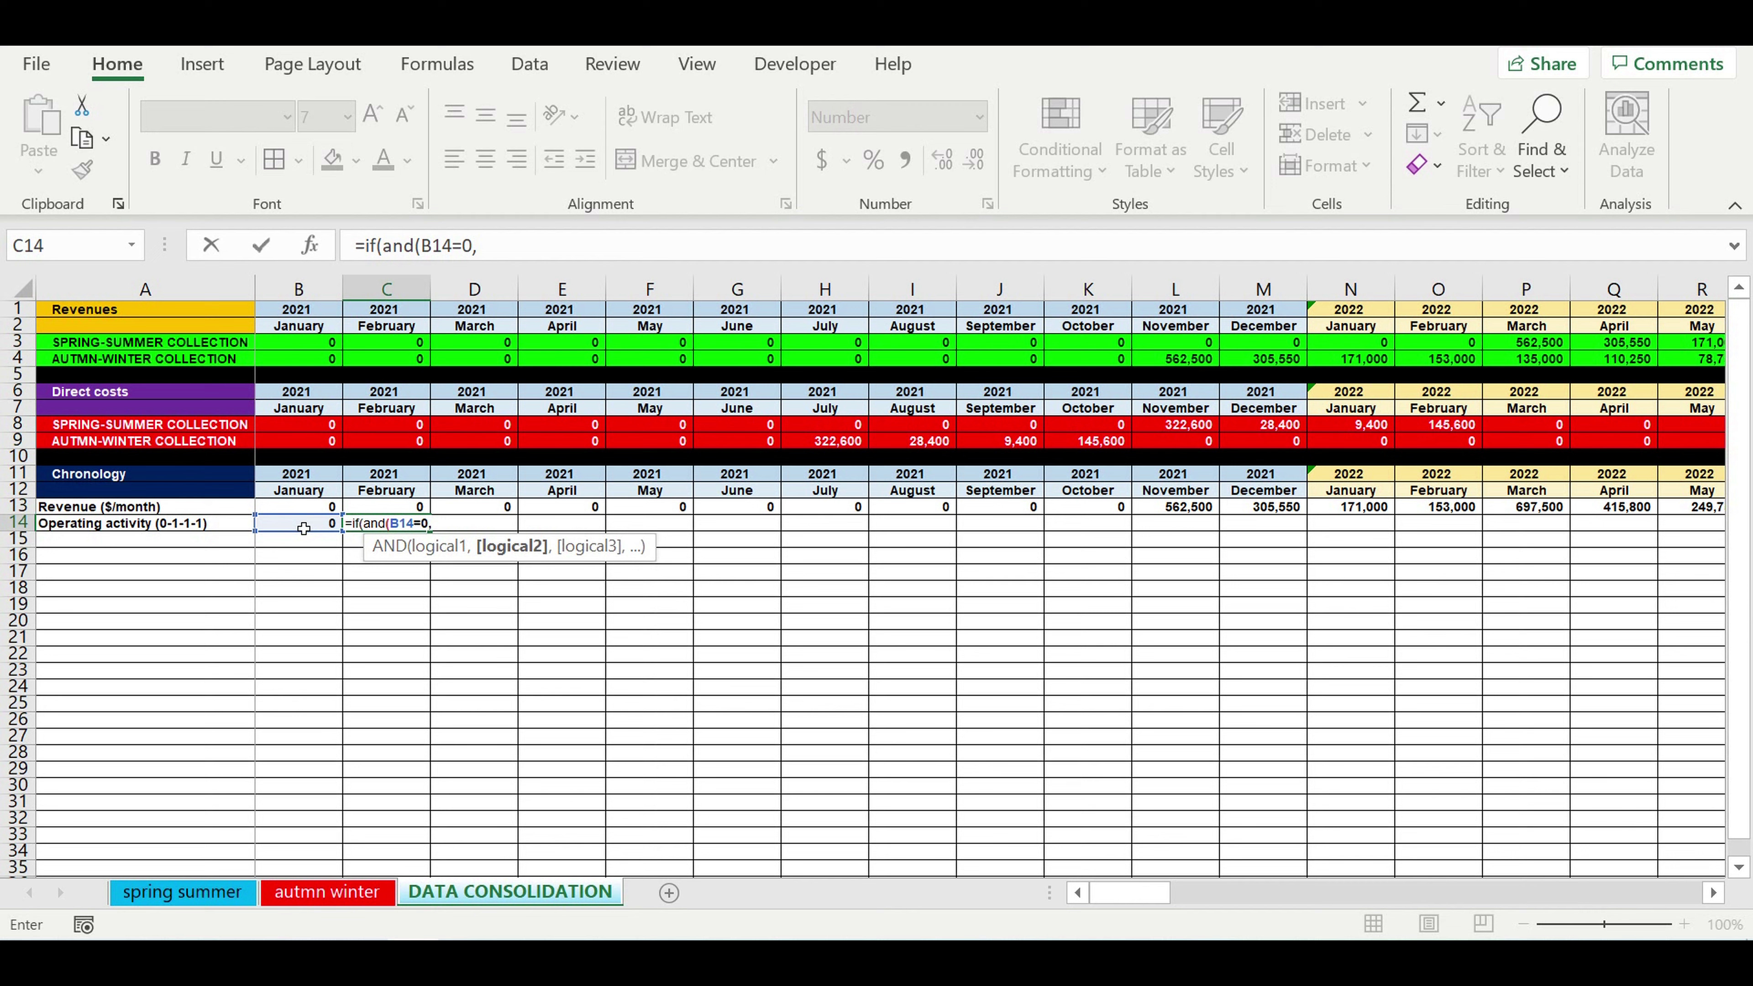
left_click(394, 511)
type("=0")
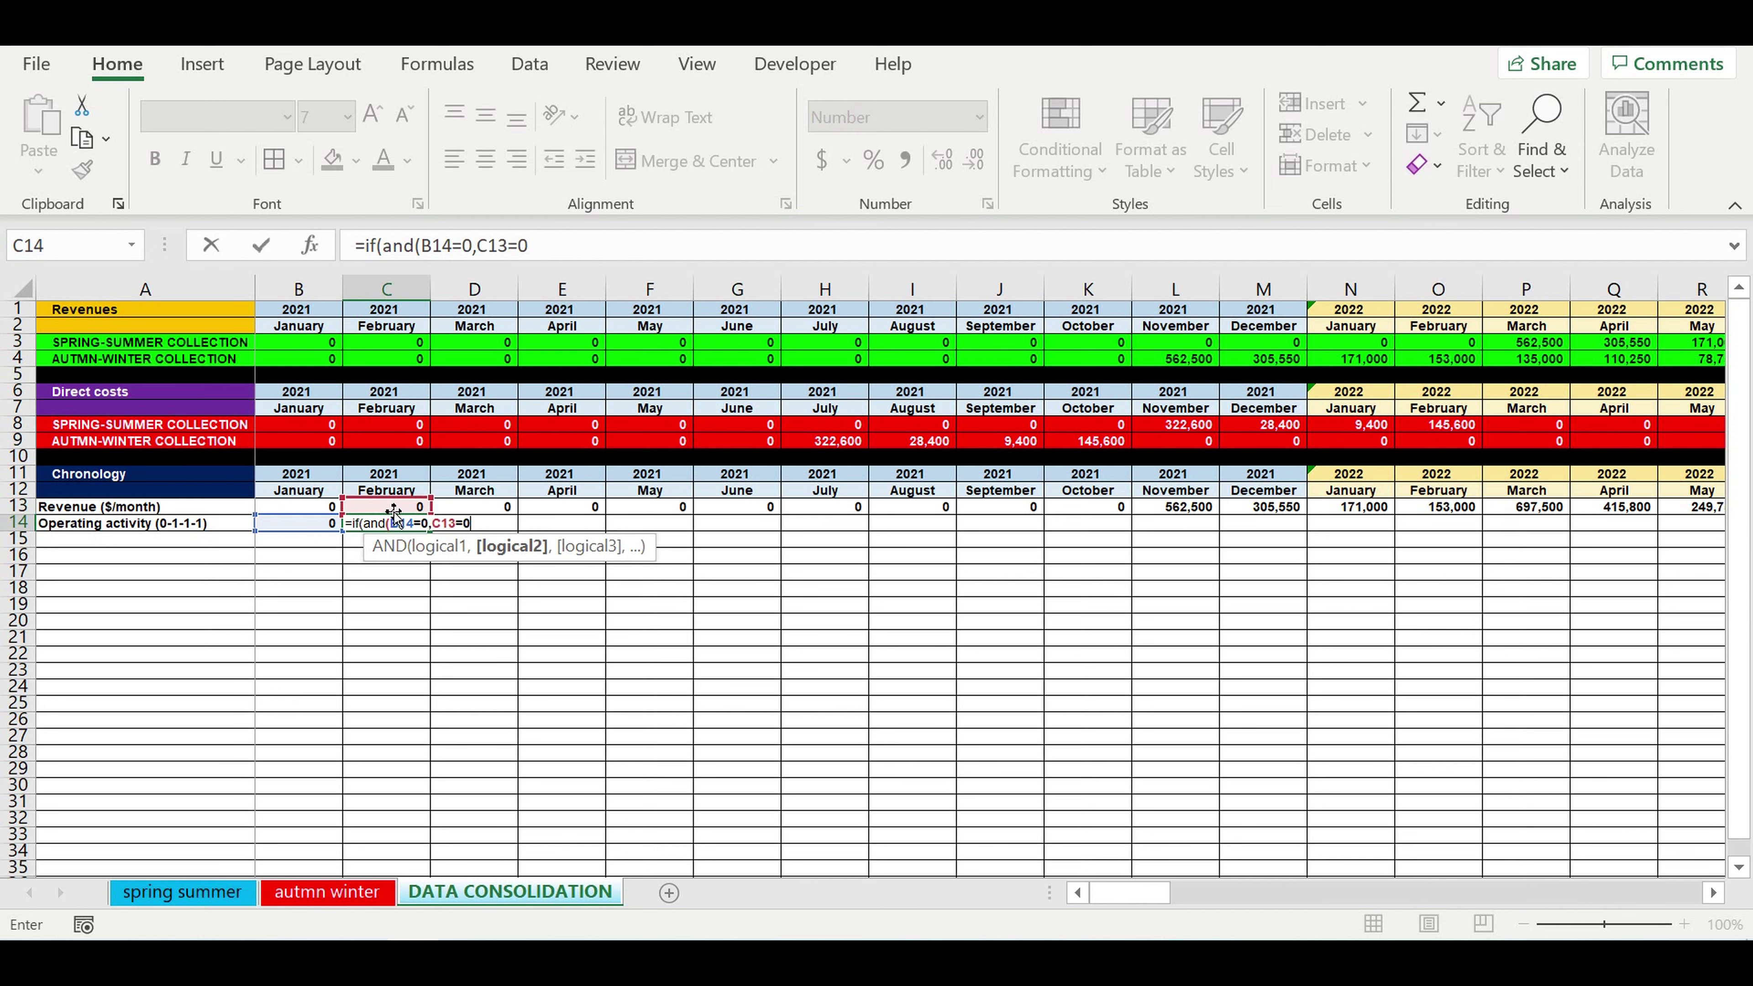
type("),")
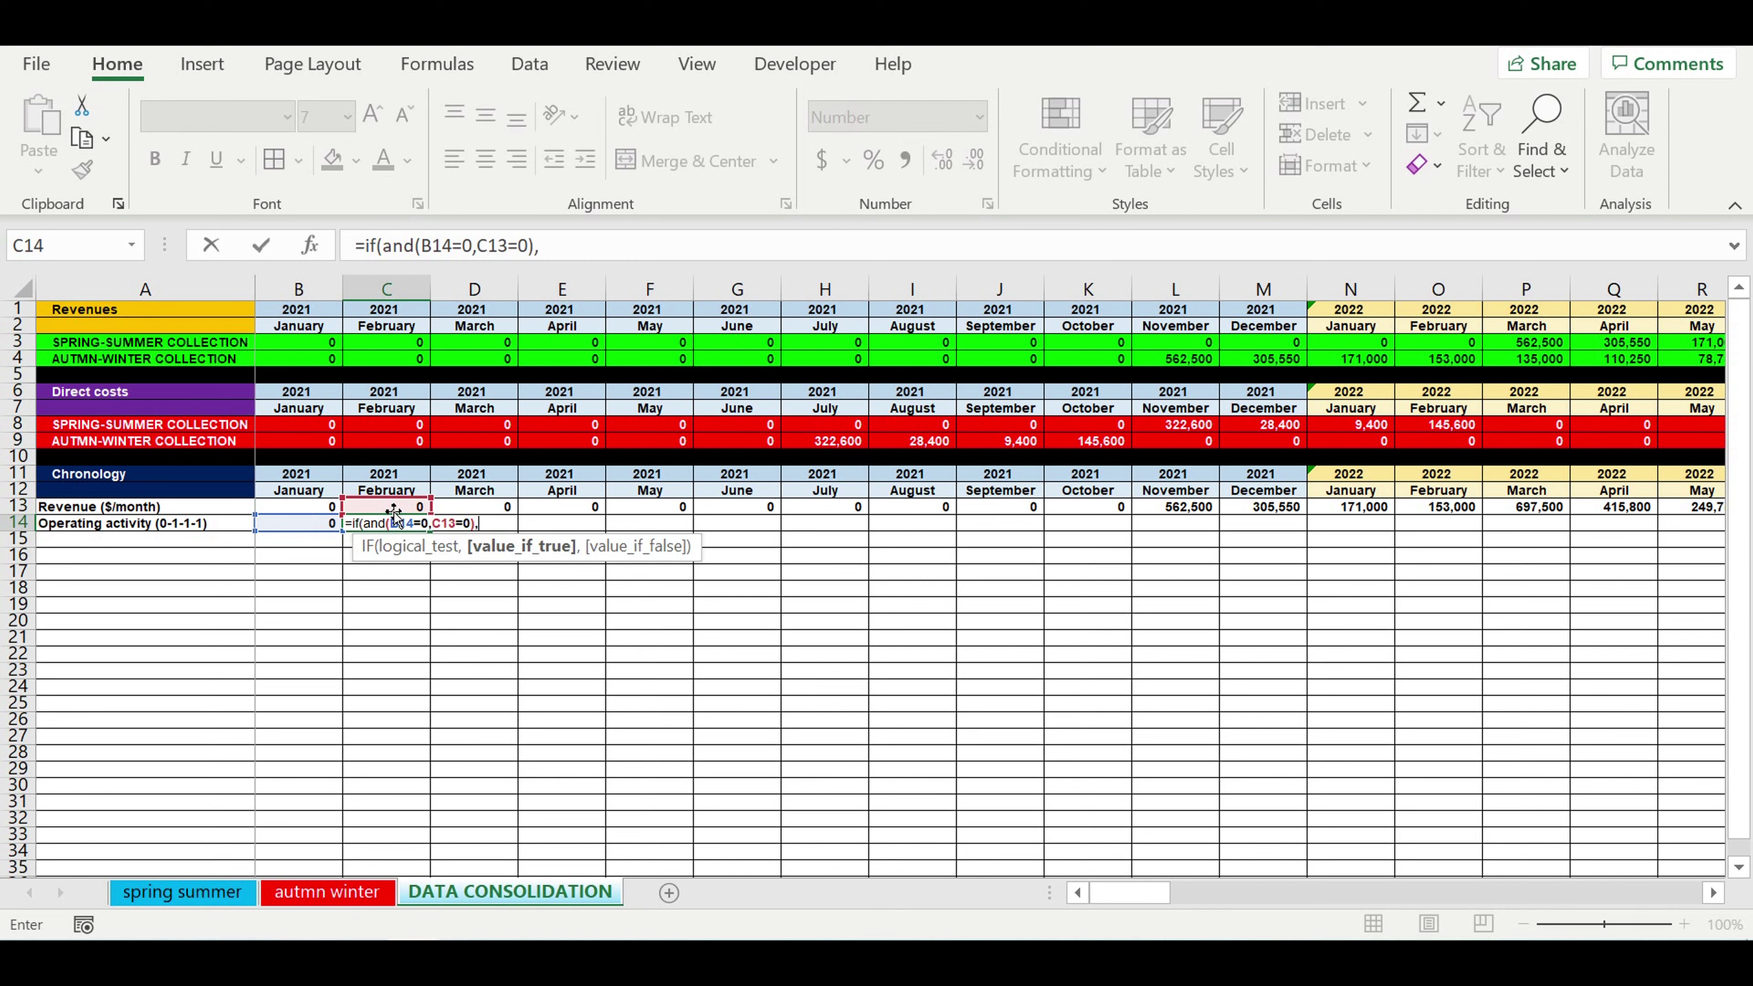
type("0,")
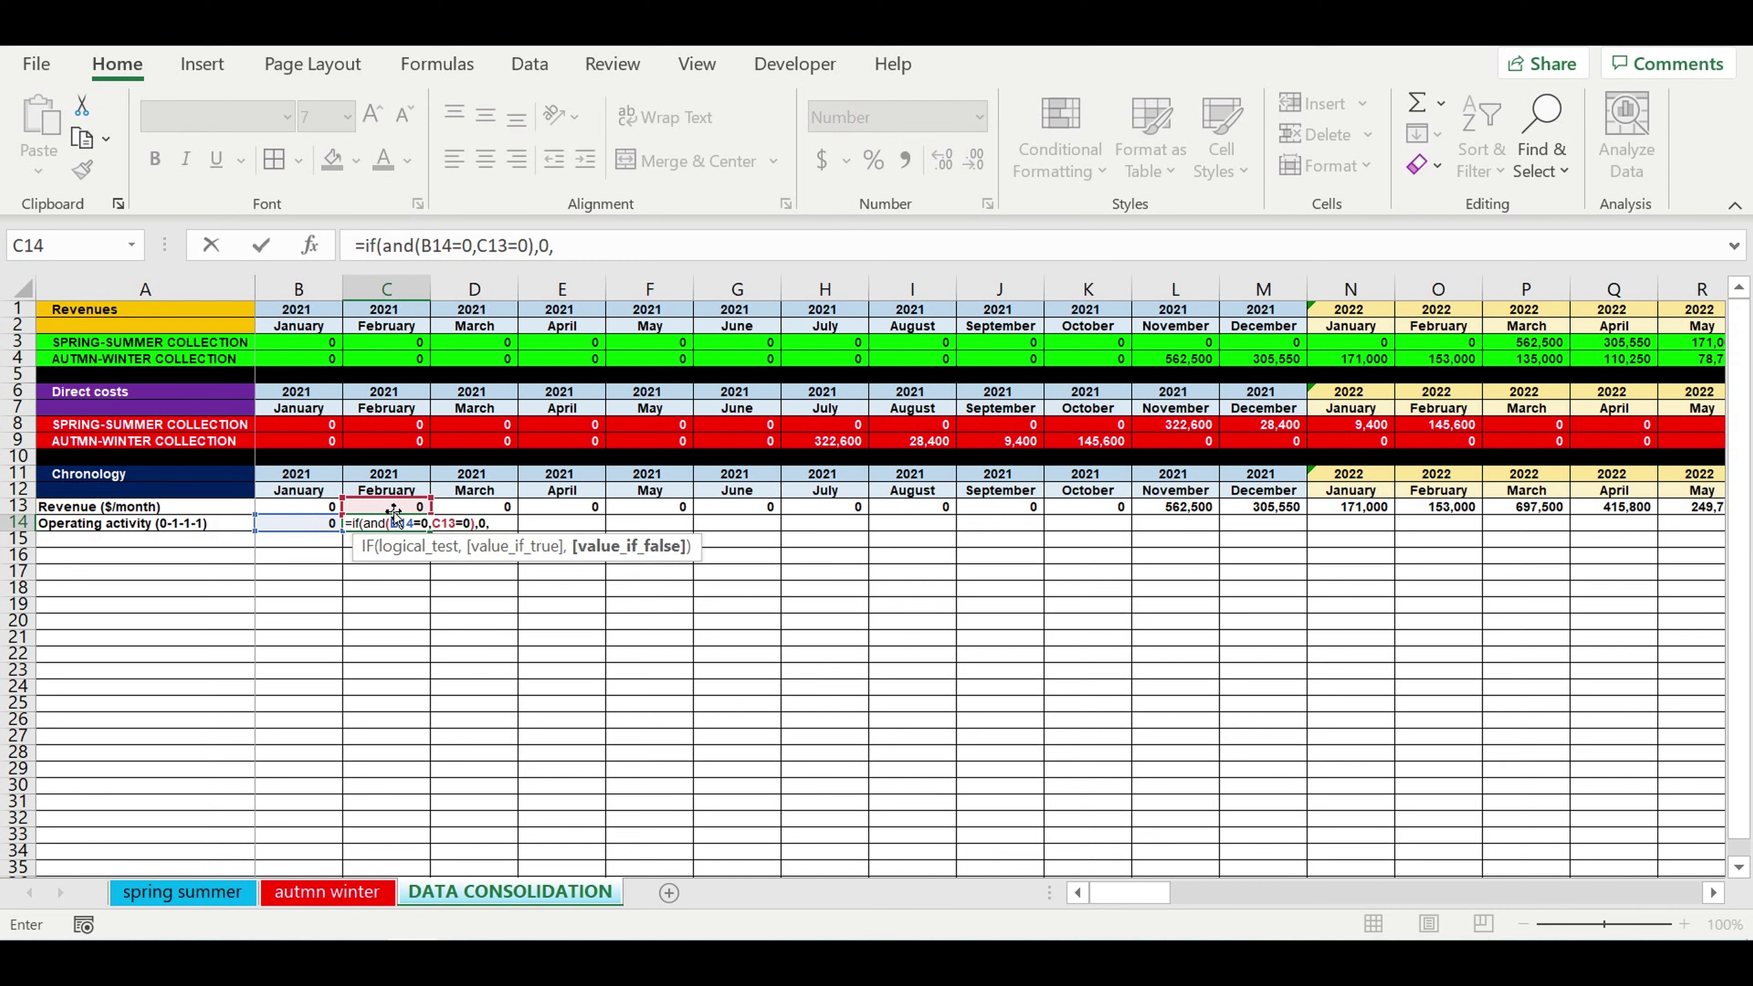
Complete C14's formula by reusing its first condition as a nested IF(AND(B14=0,C13>0),1,1) for the value-if-false
left_click_drag(552, 245, 364, 250)
key("ctrl+c")
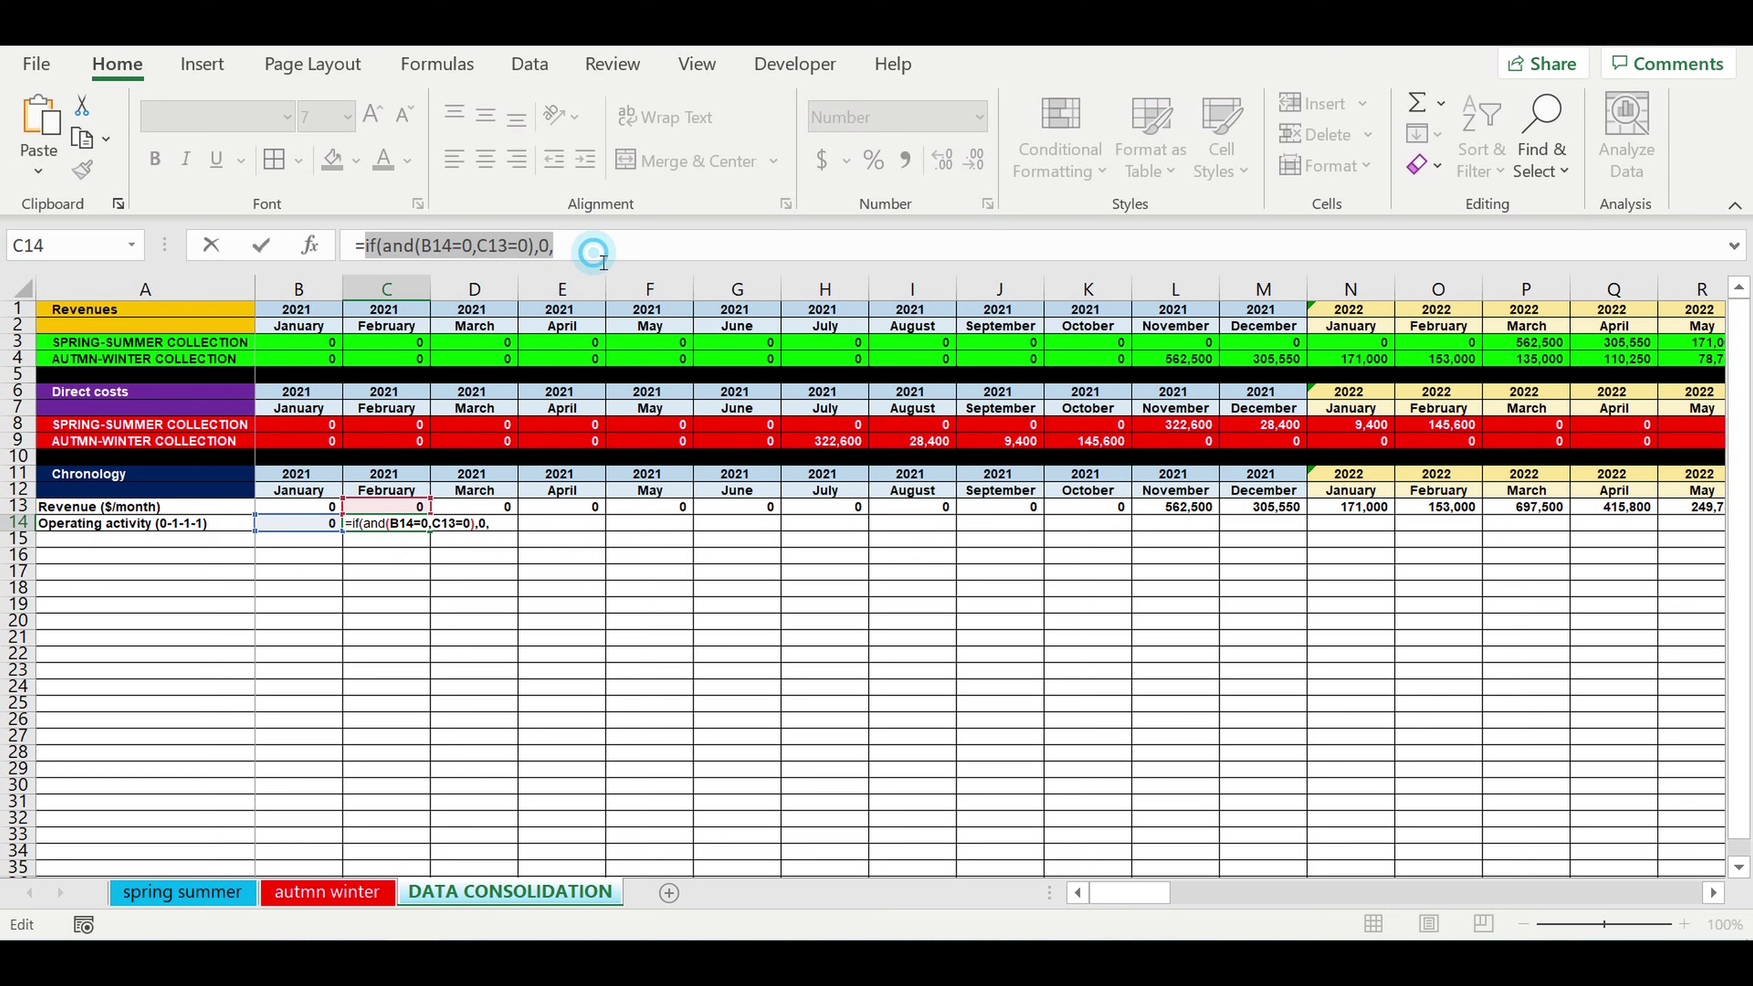
left_click(603, 255)
key("ctrl+v")
double_click(701, 246)
type(">")
left_click(793, 257)
key("BackSpace")
key("BackSpace")
type("1,1)")
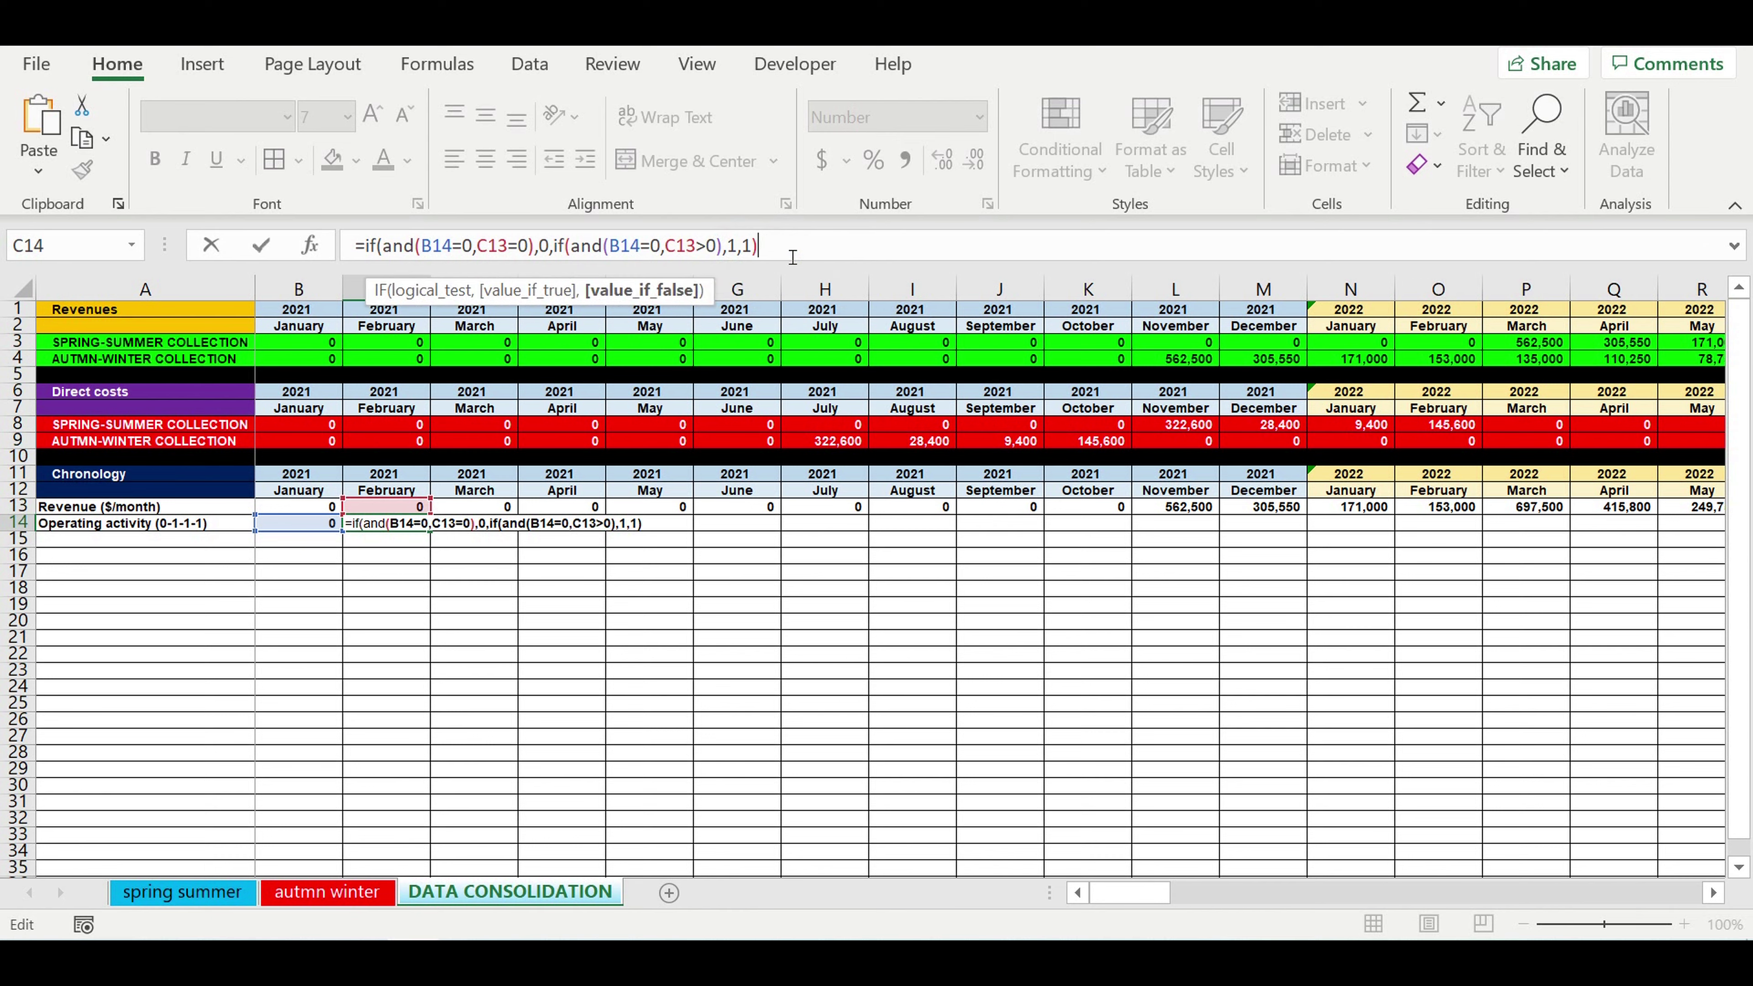
type(")")
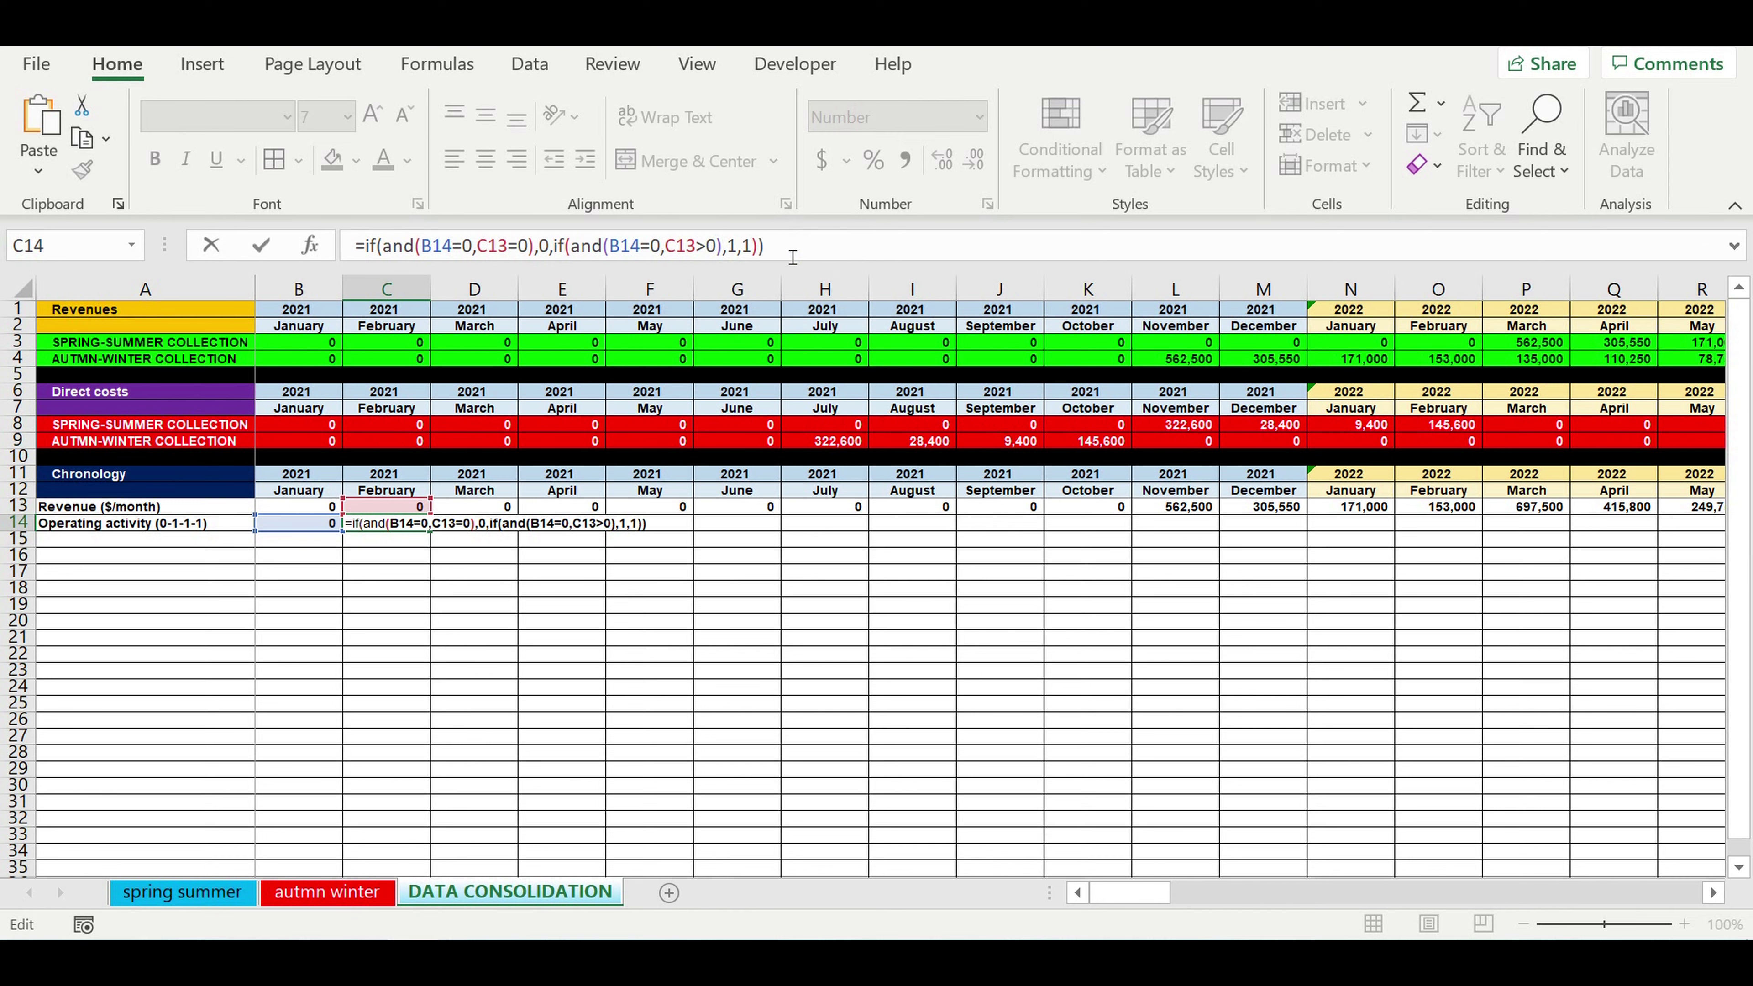
key("Return")
left_click(385, 529)
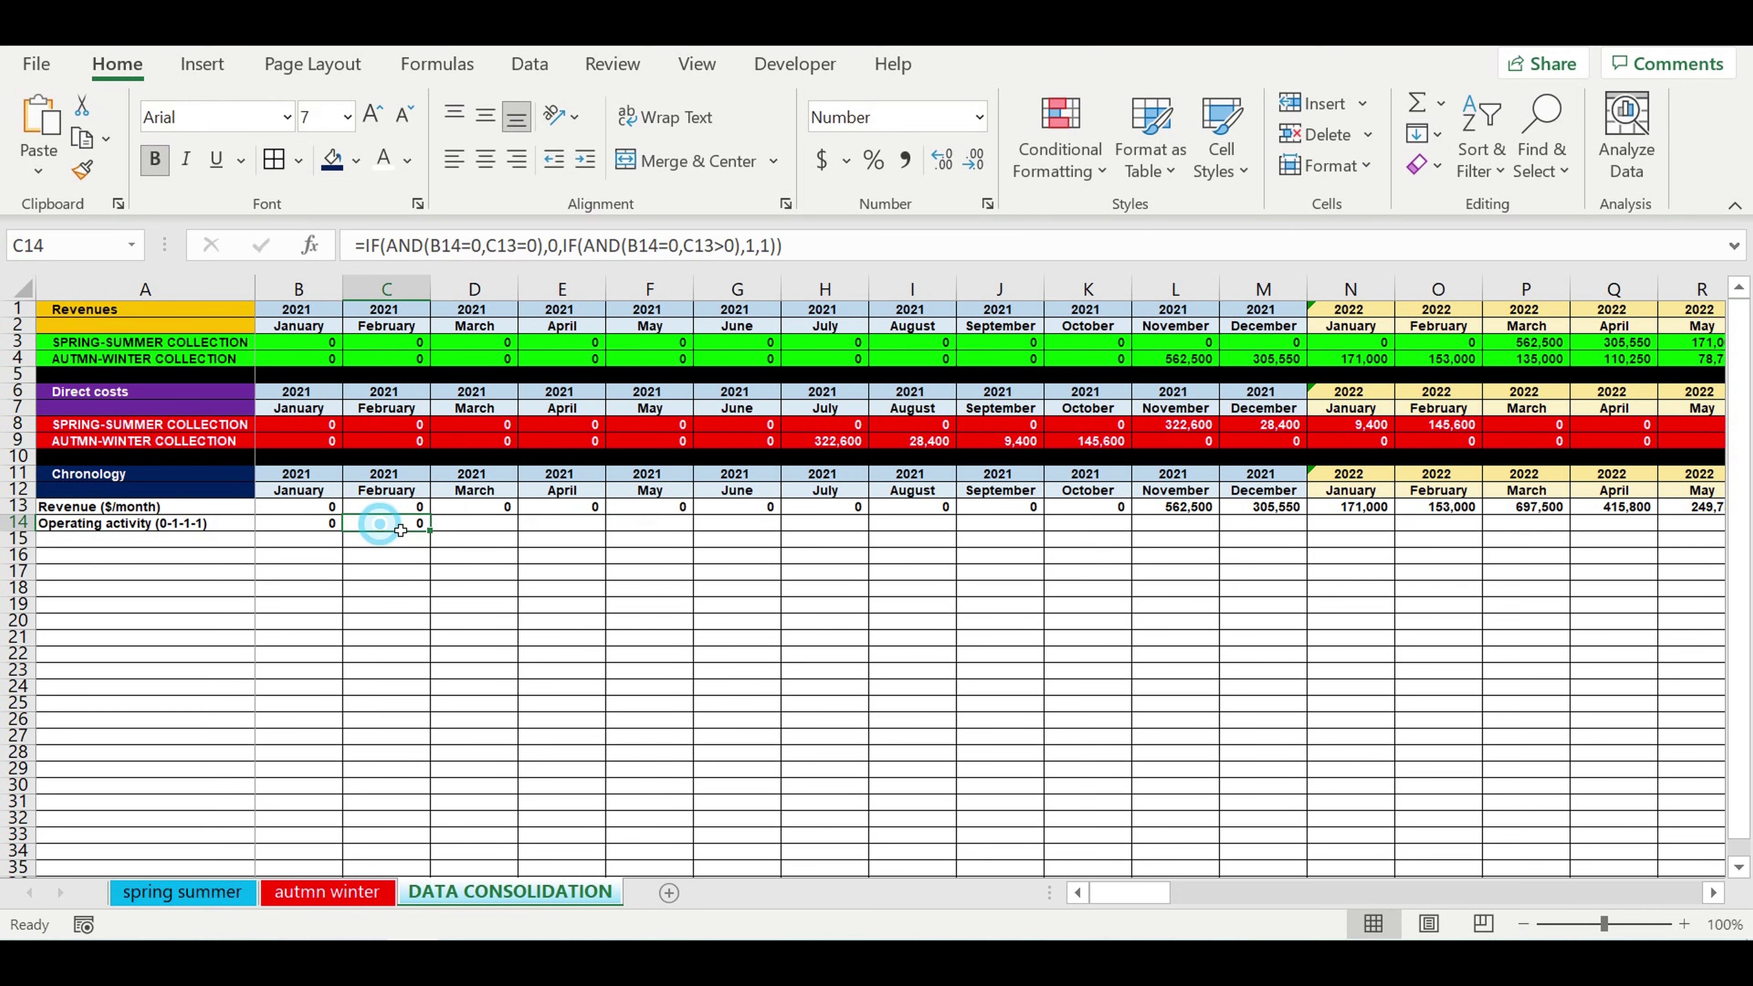
Fill C14's operating activity formula across row 14 through December 2030 (DQ14)
left_click_drag(430, 542, 1563, 542)
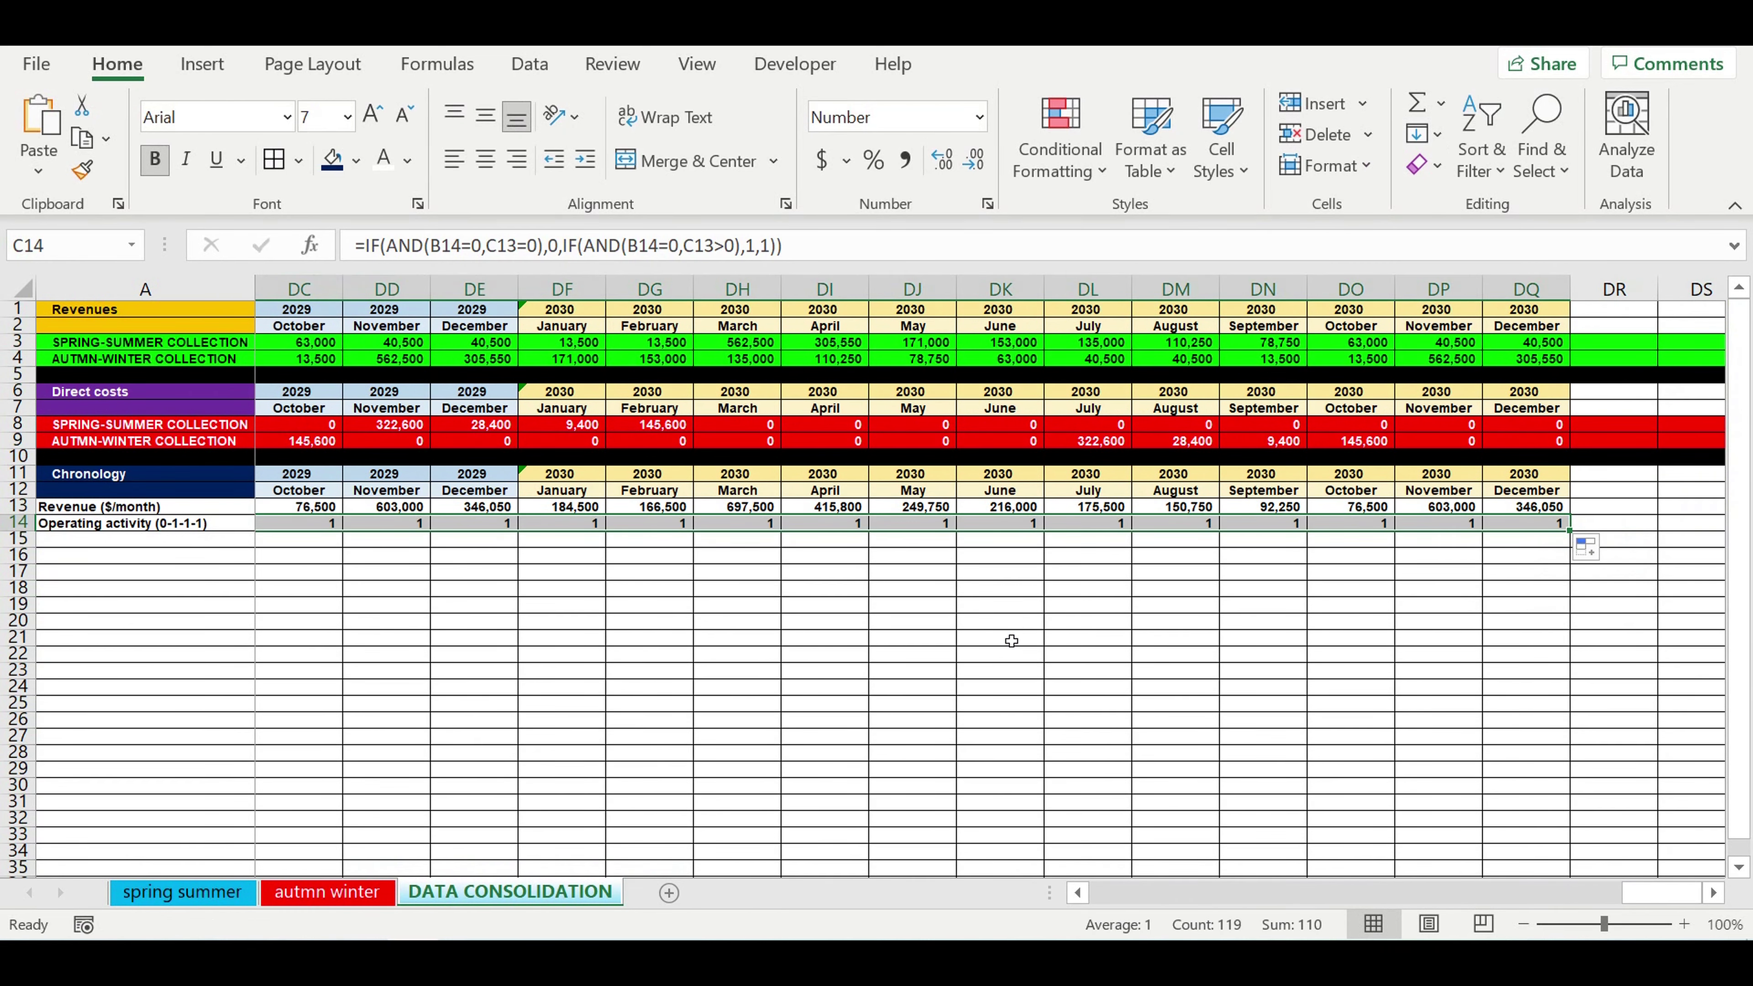
left_click(1012, 641)
left_click_drag(1663, 893, 1039, 921)
left_click(1260, 637)
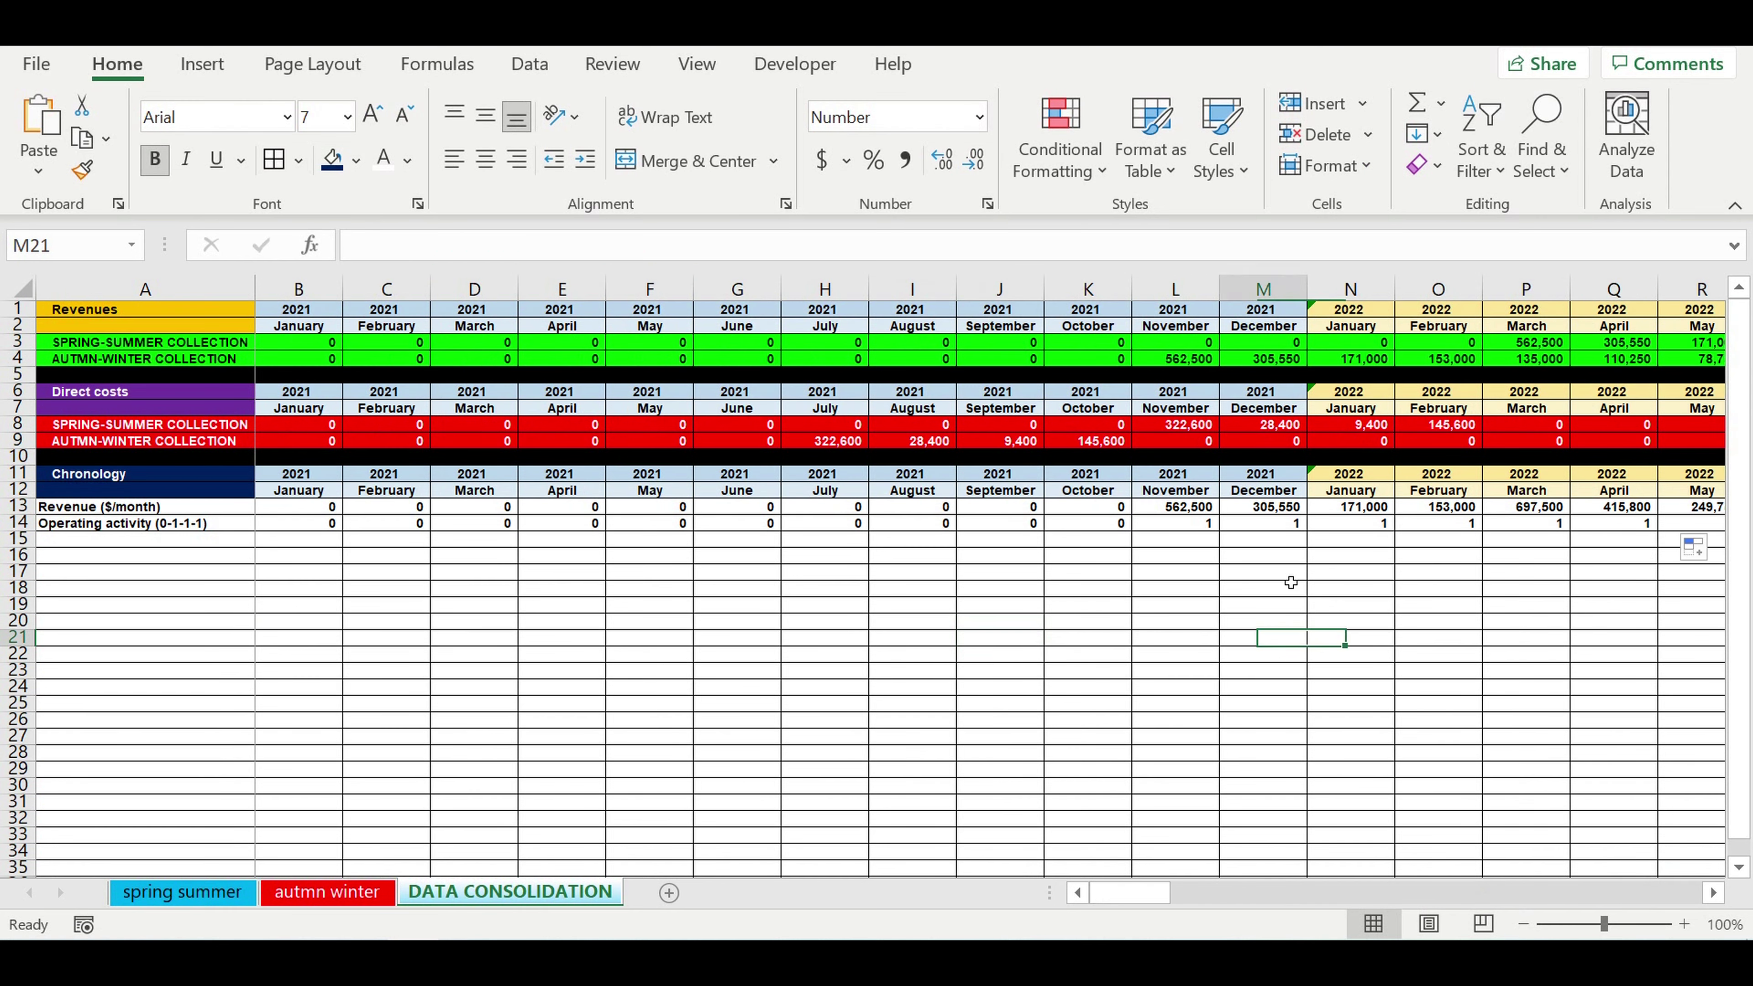
Check the row 14 operating activity flags against monthly revenue from September 2021 through December 2022
left_click_drag(1177, 523, 1627, 530)
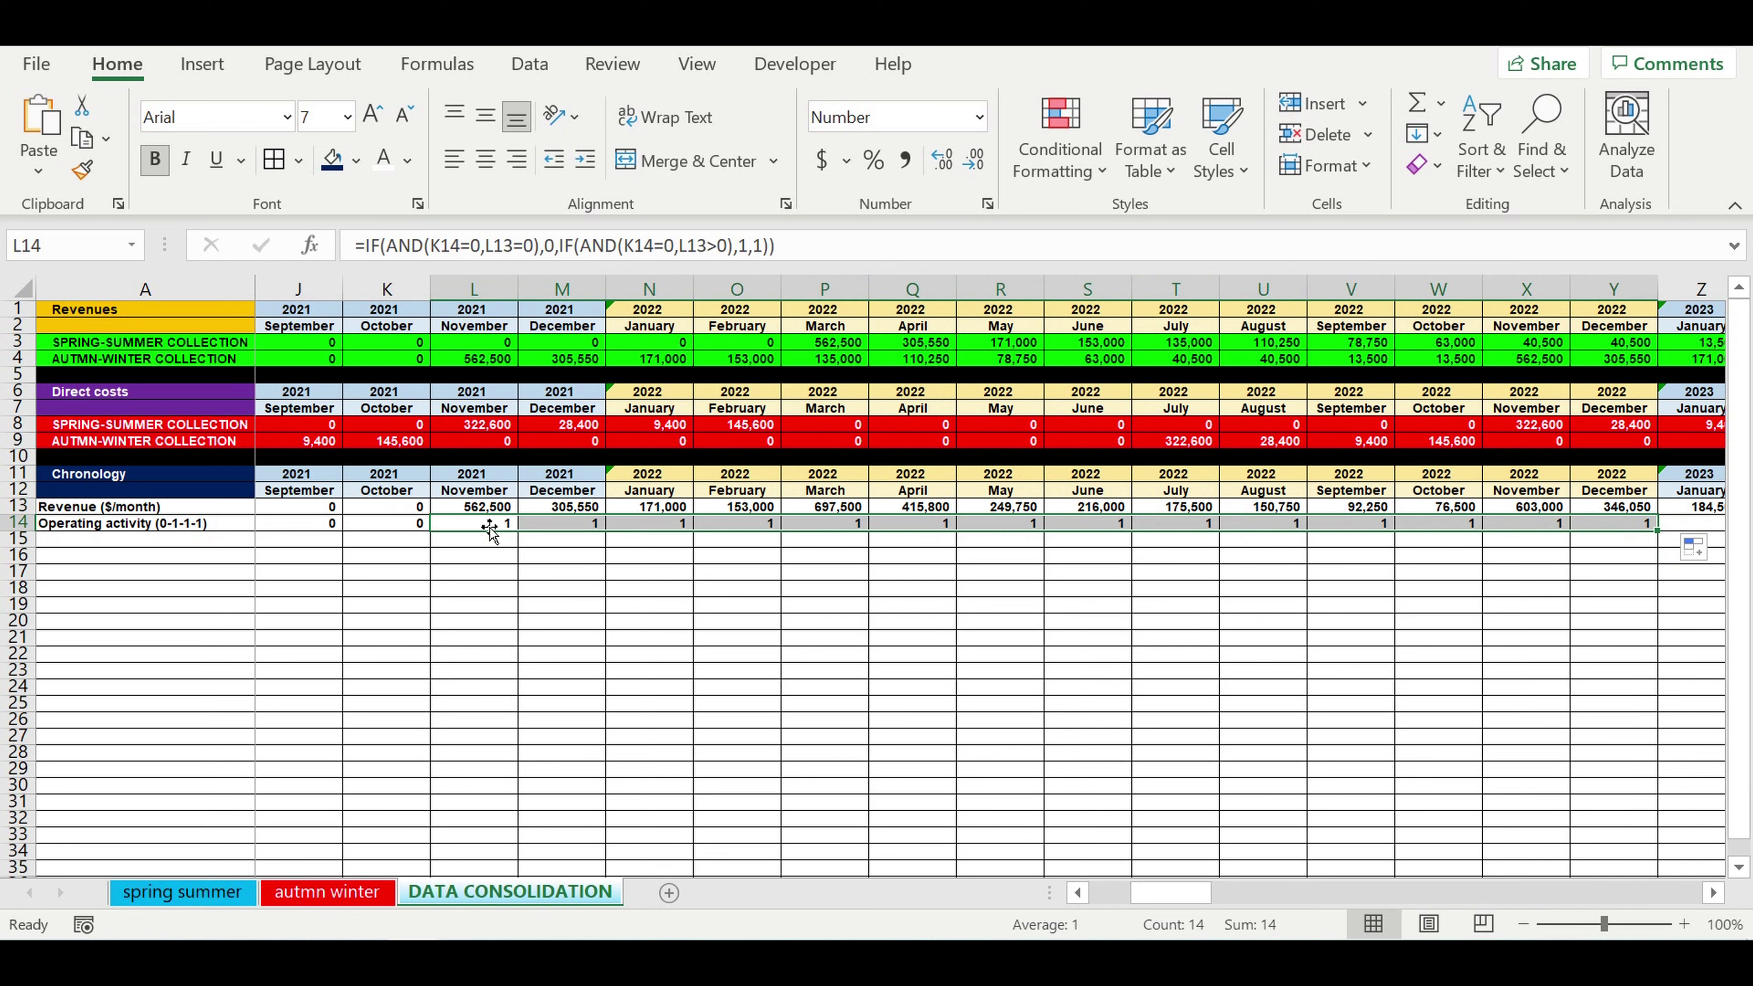
left_click(397, 526)
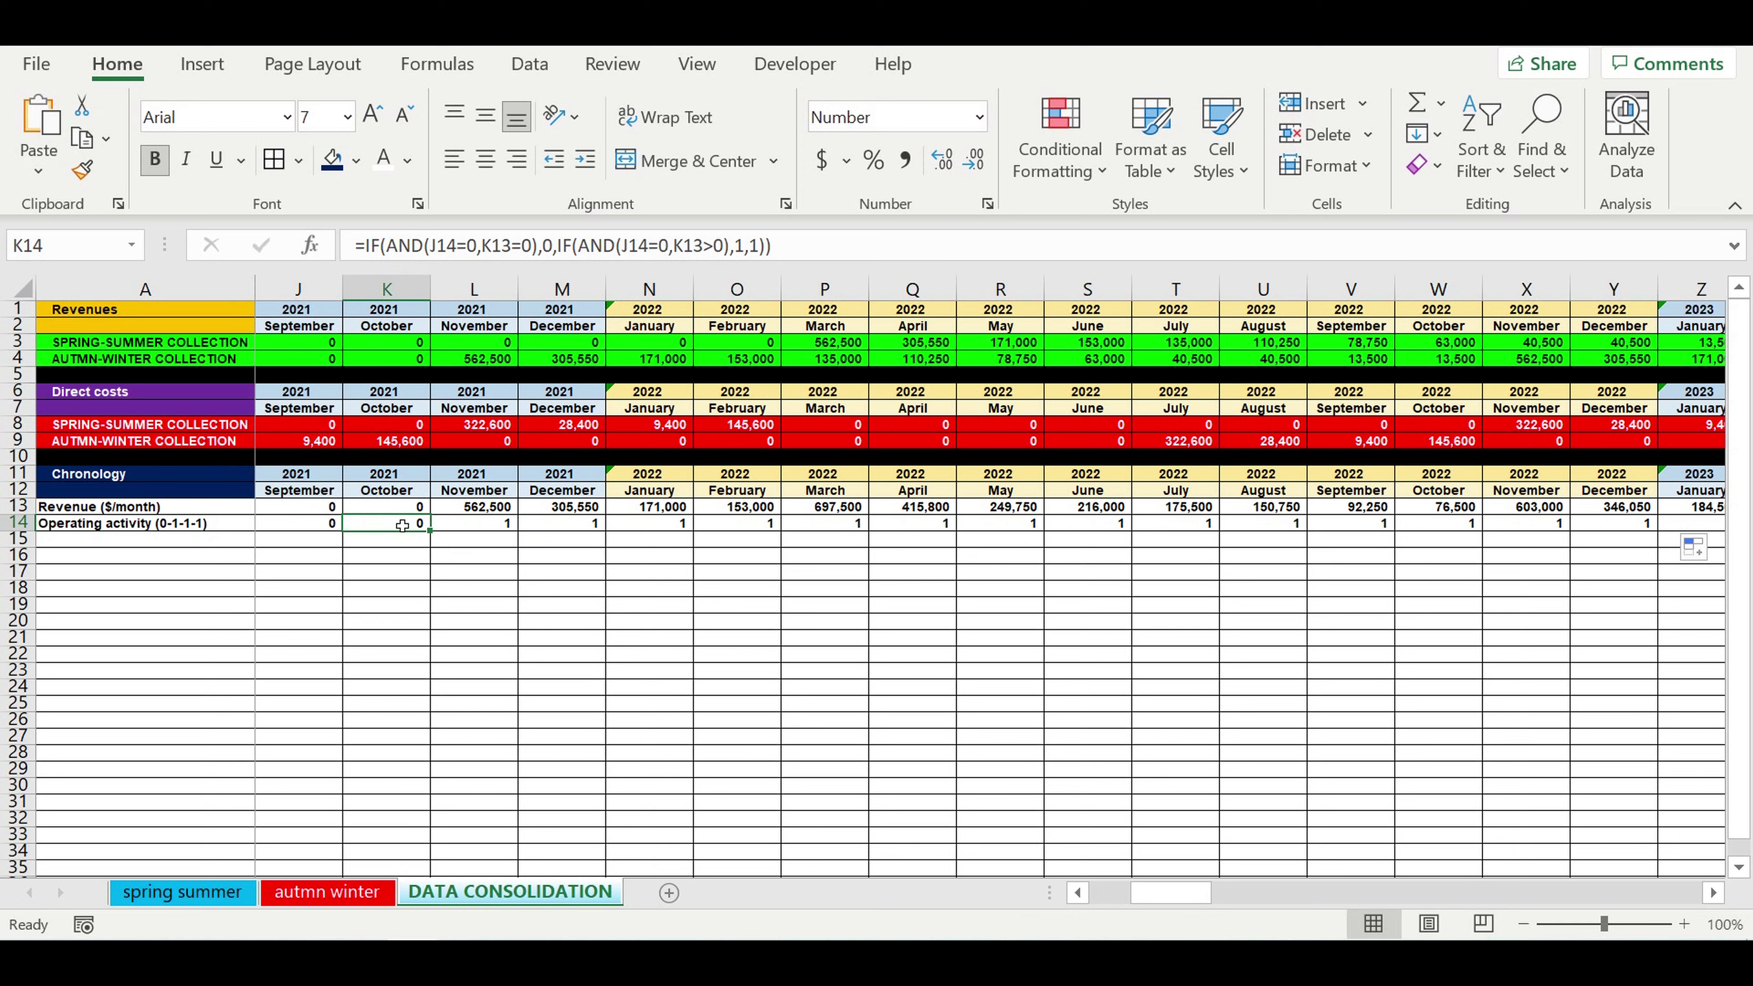
left_click_drag(404, 511, 269, 534)
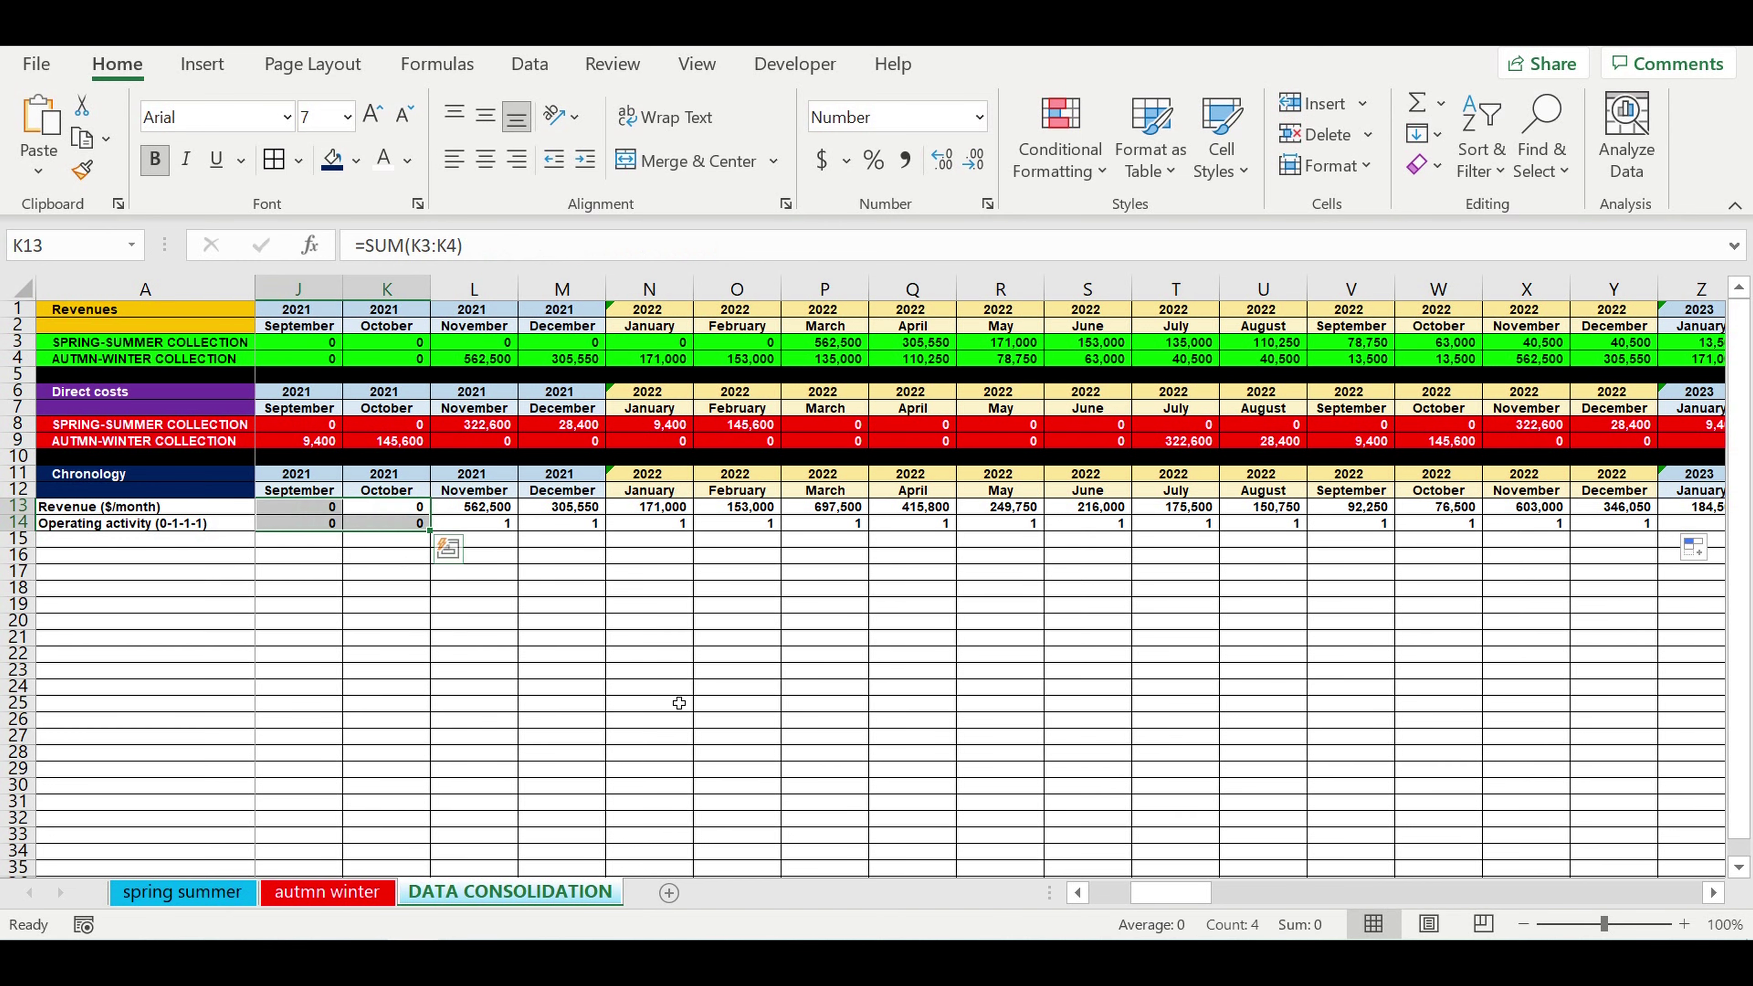
left_click(647, 703)
left_click_drag(1182, 893, 958, 901)
left_click(1001, 638)
Label cell A15 as Operating activity (0-1-0) below the existing operating activity row
left_click(66, 541)
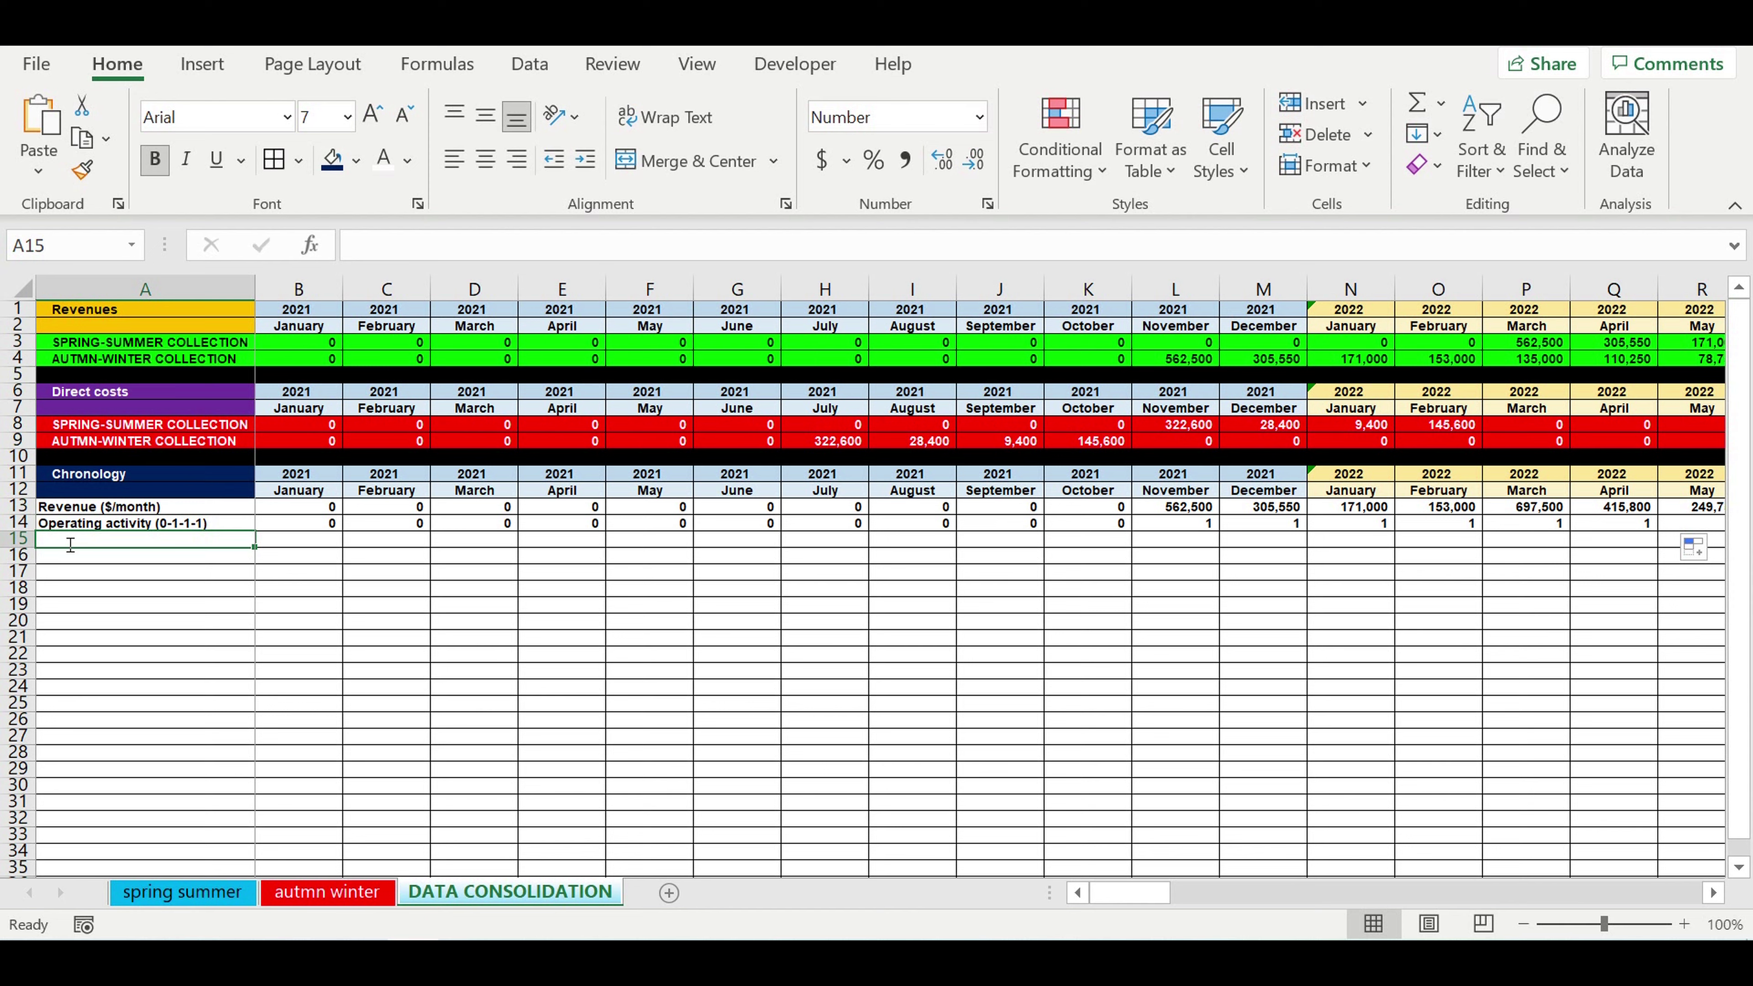
key("ctrl+apostrophe")
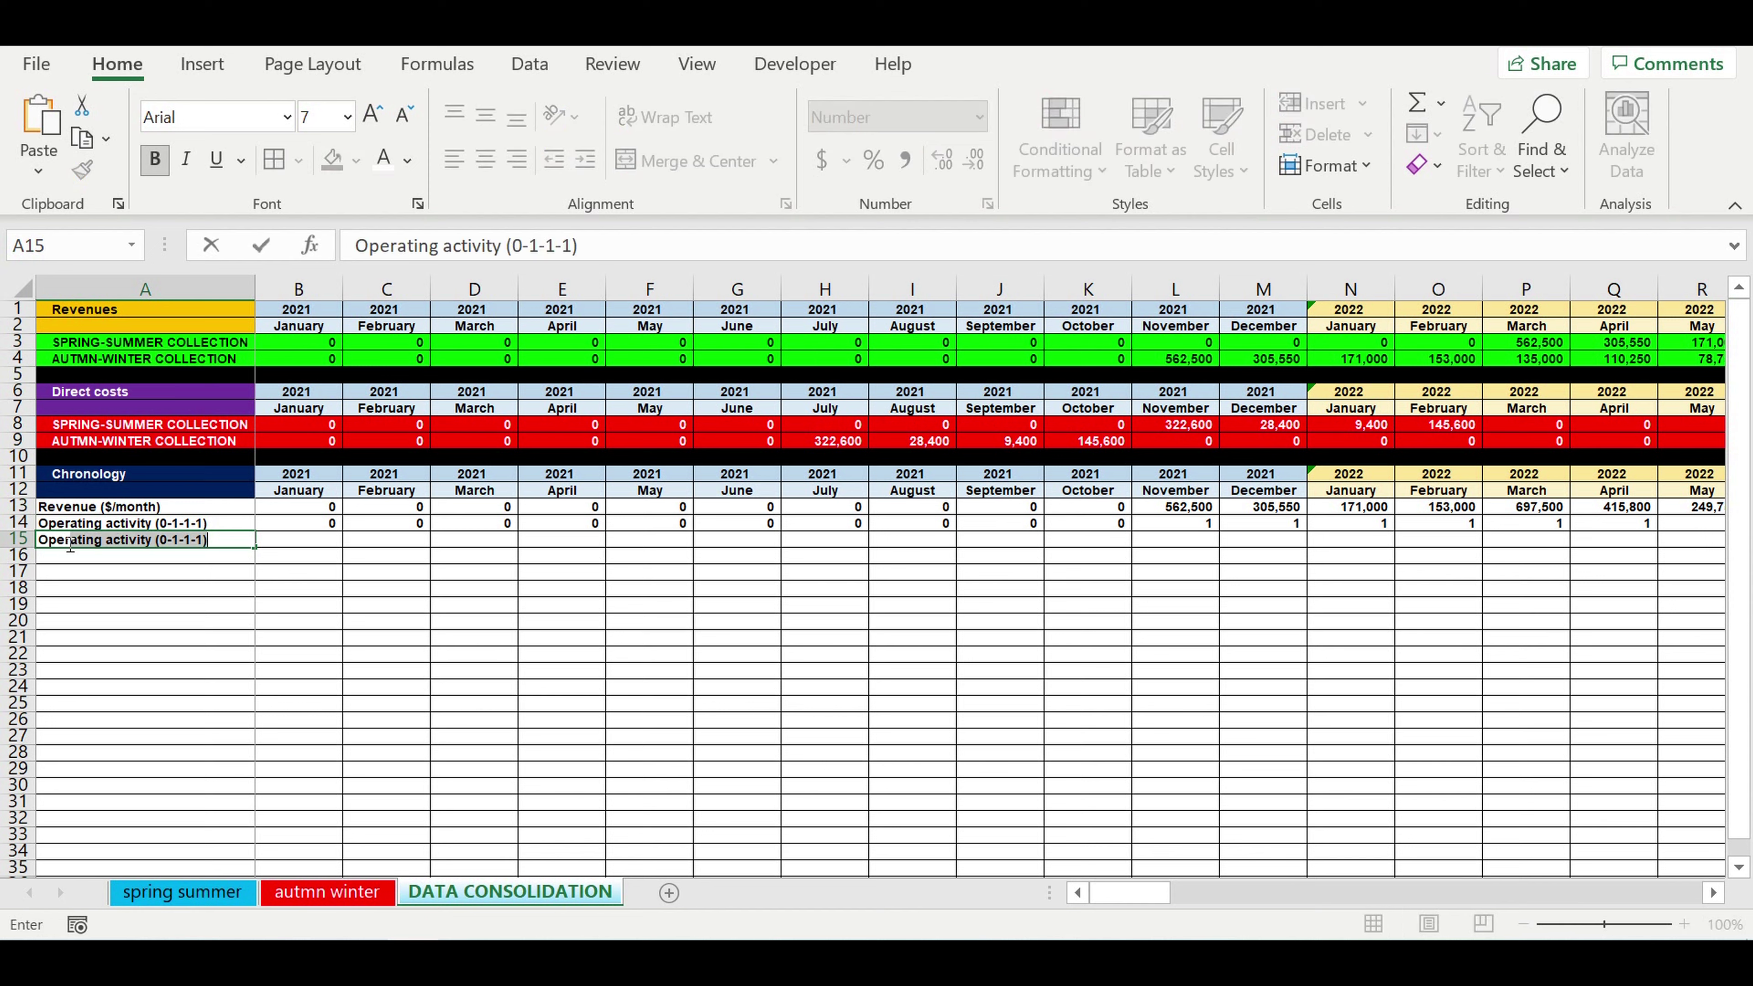
type("ra")
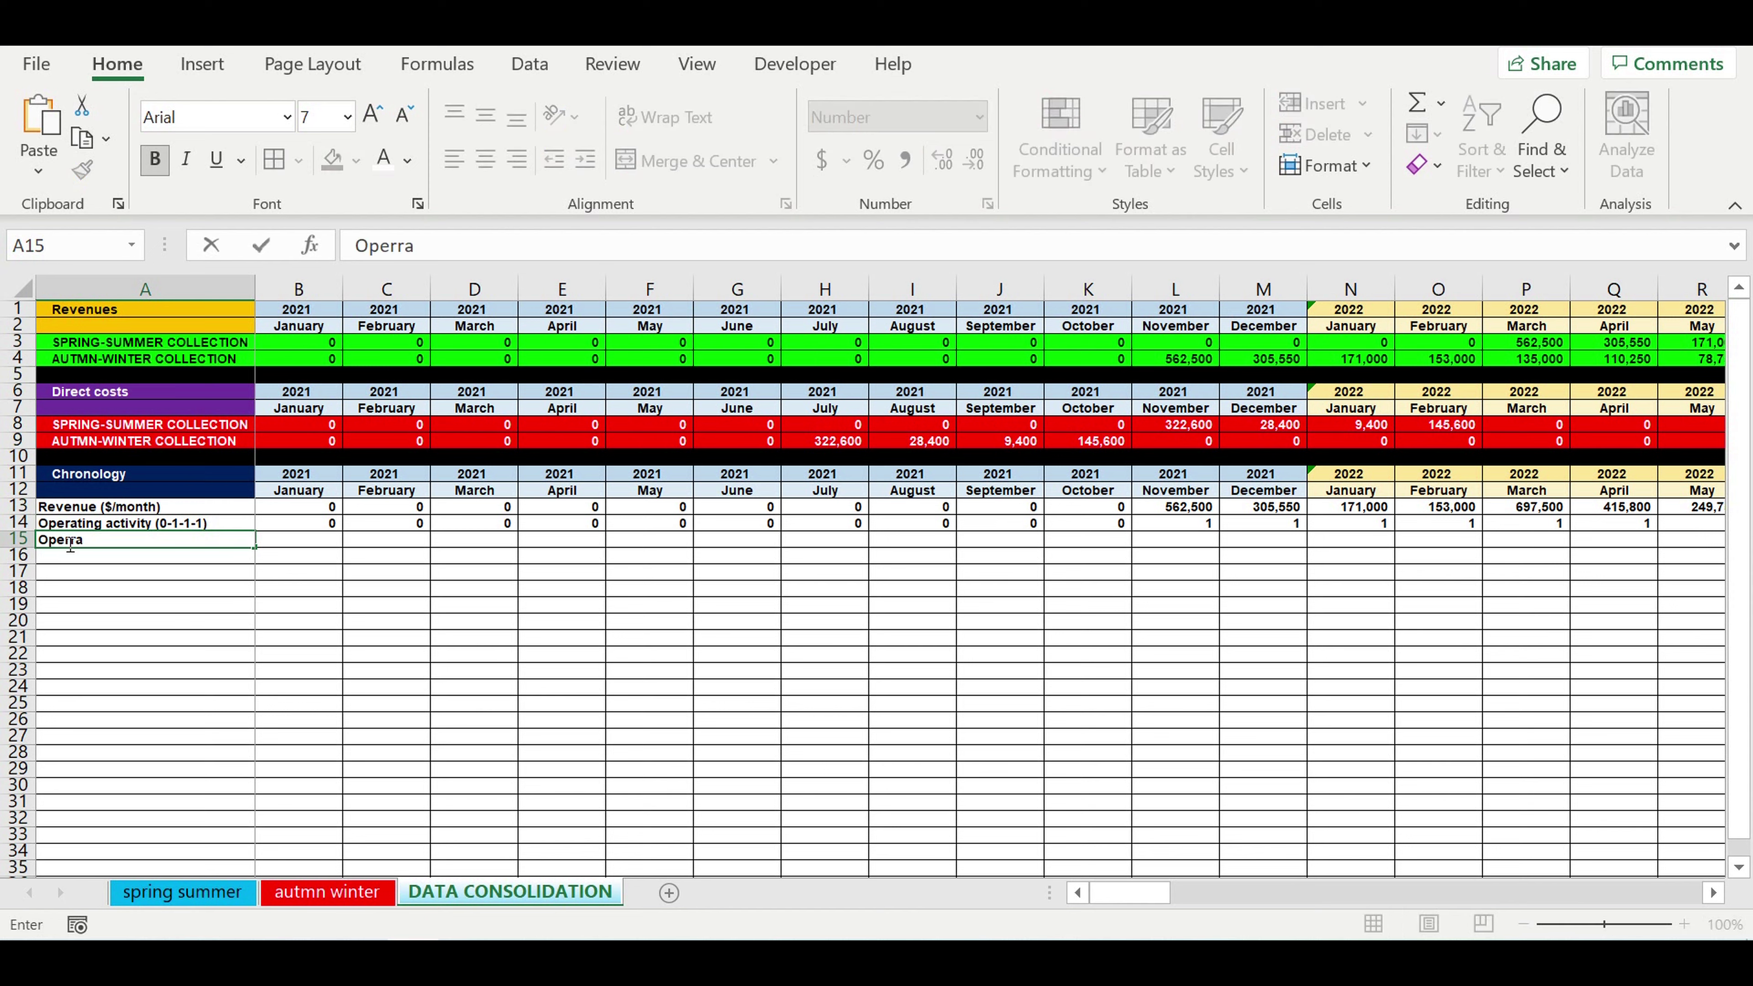
type("\\")
key("BackSpace")
key("BackSpace")
type("ating activity (0-1-0)")
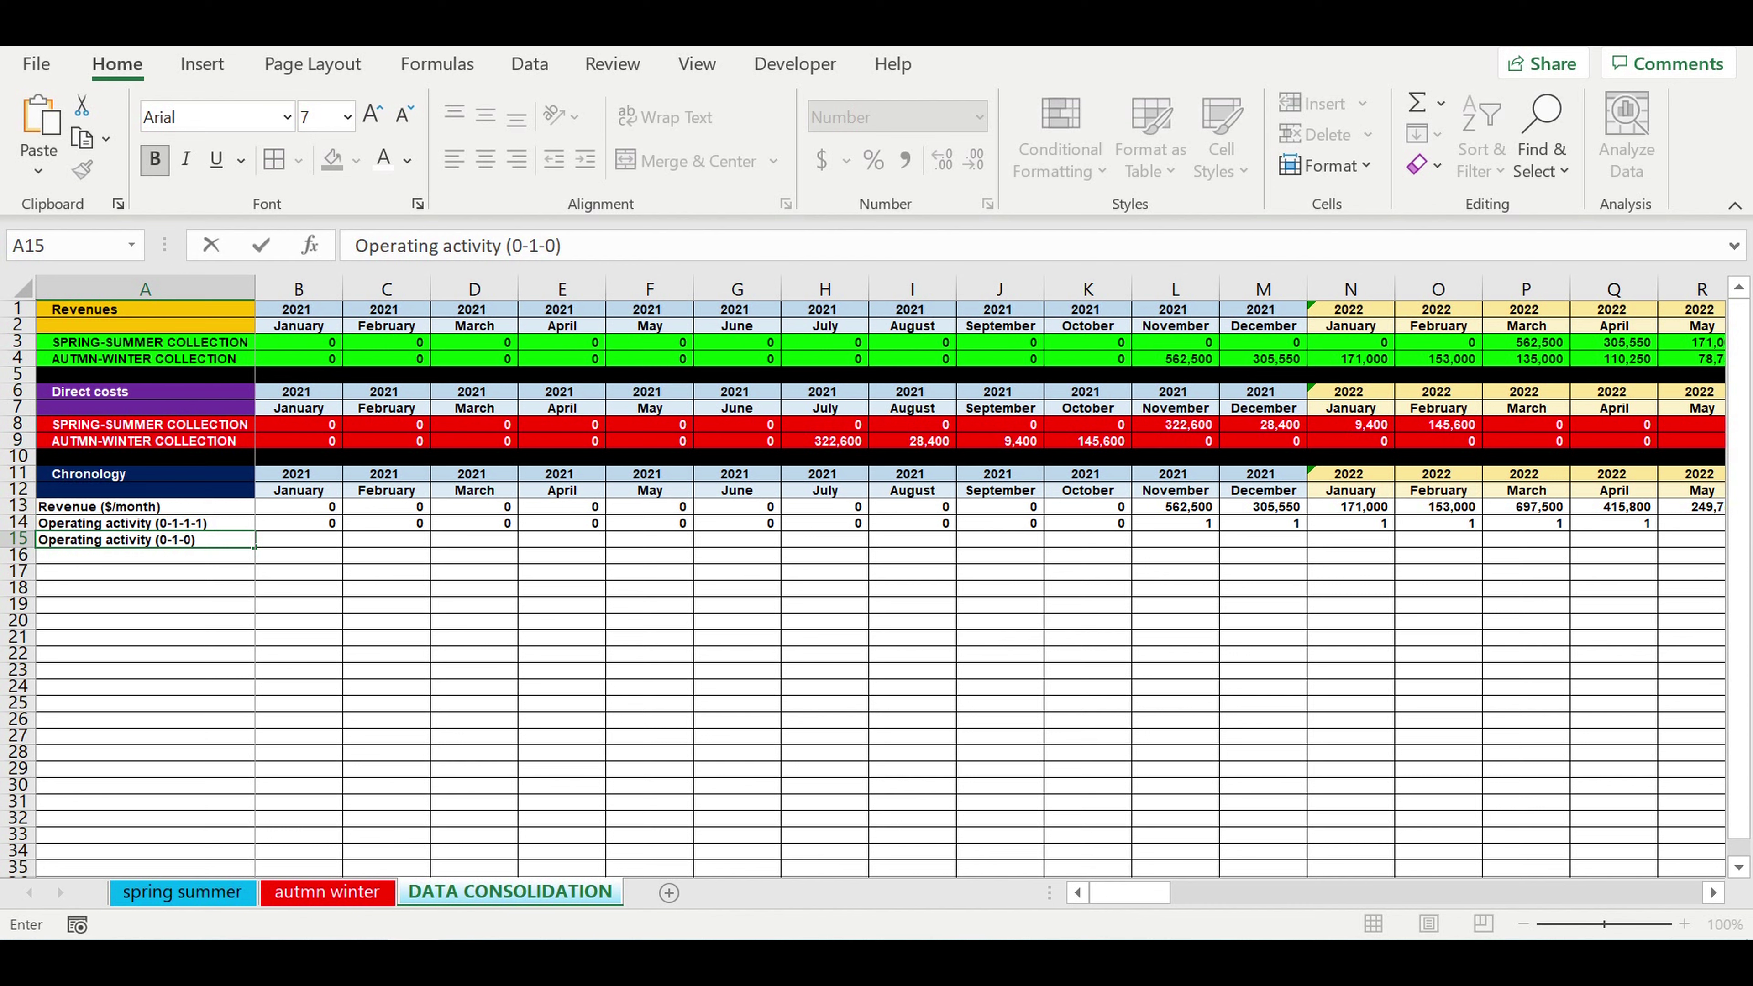
key("Return")
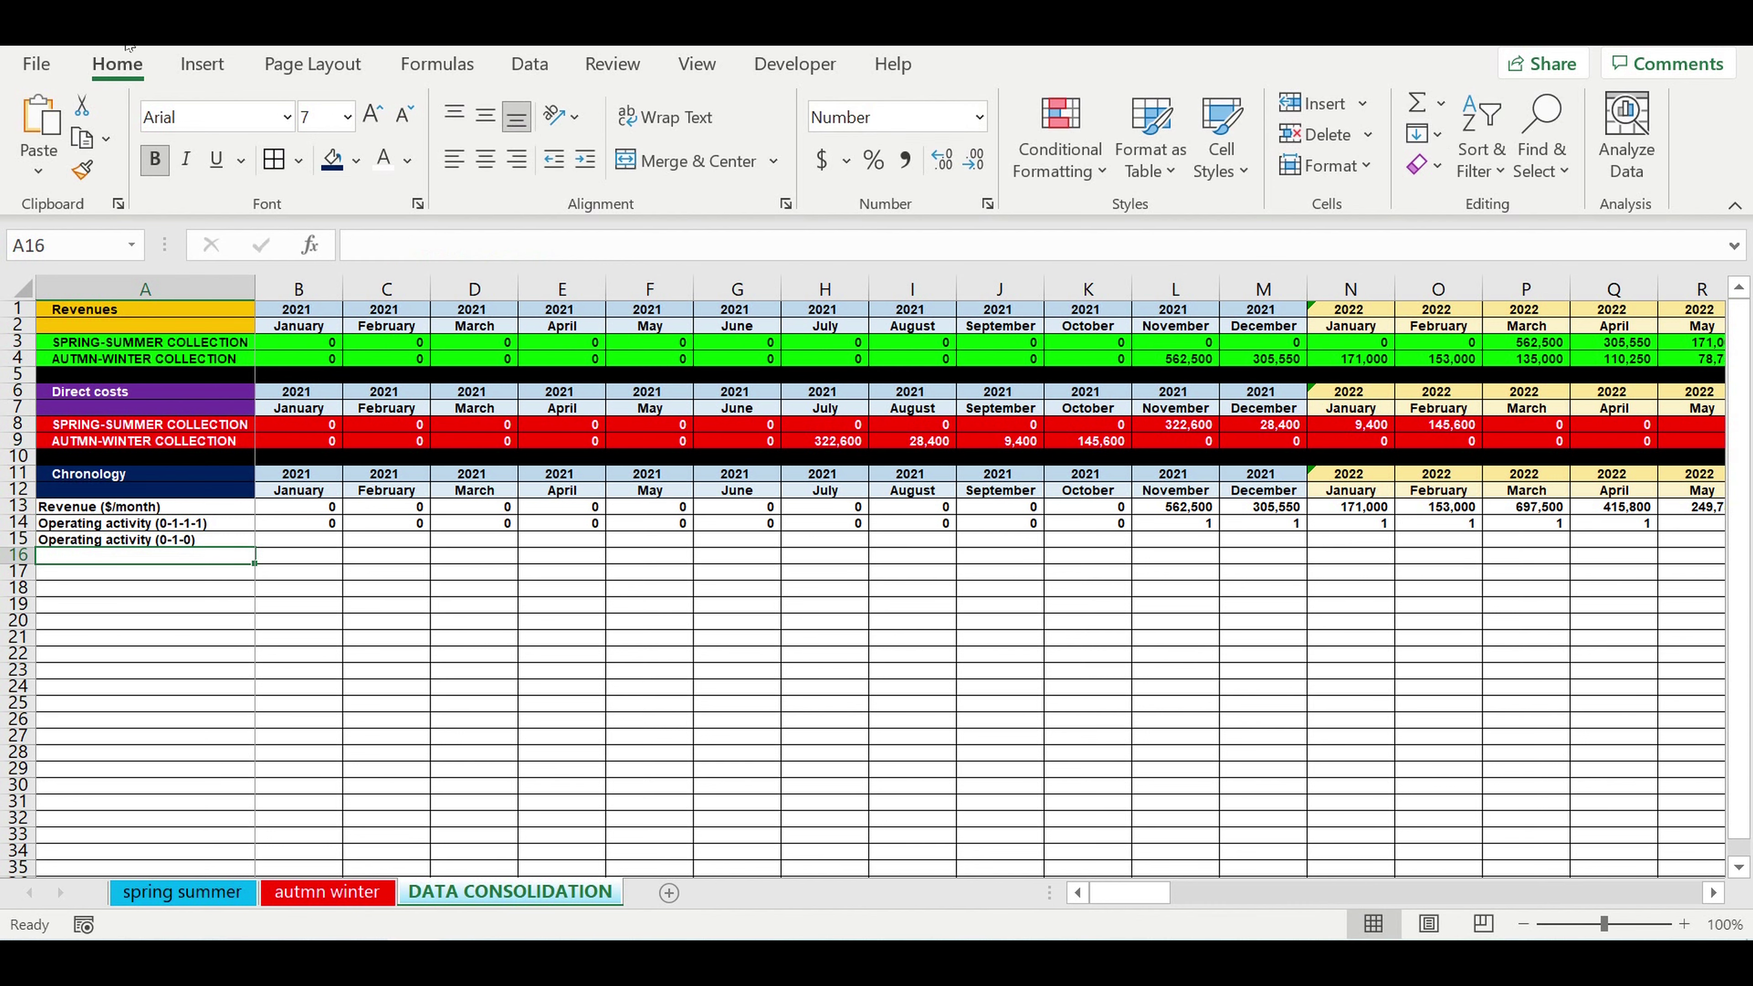
Link January 2021's Operating activity (0-1-0) value in B15 to the flag above with =B14
left_click(323, 550)
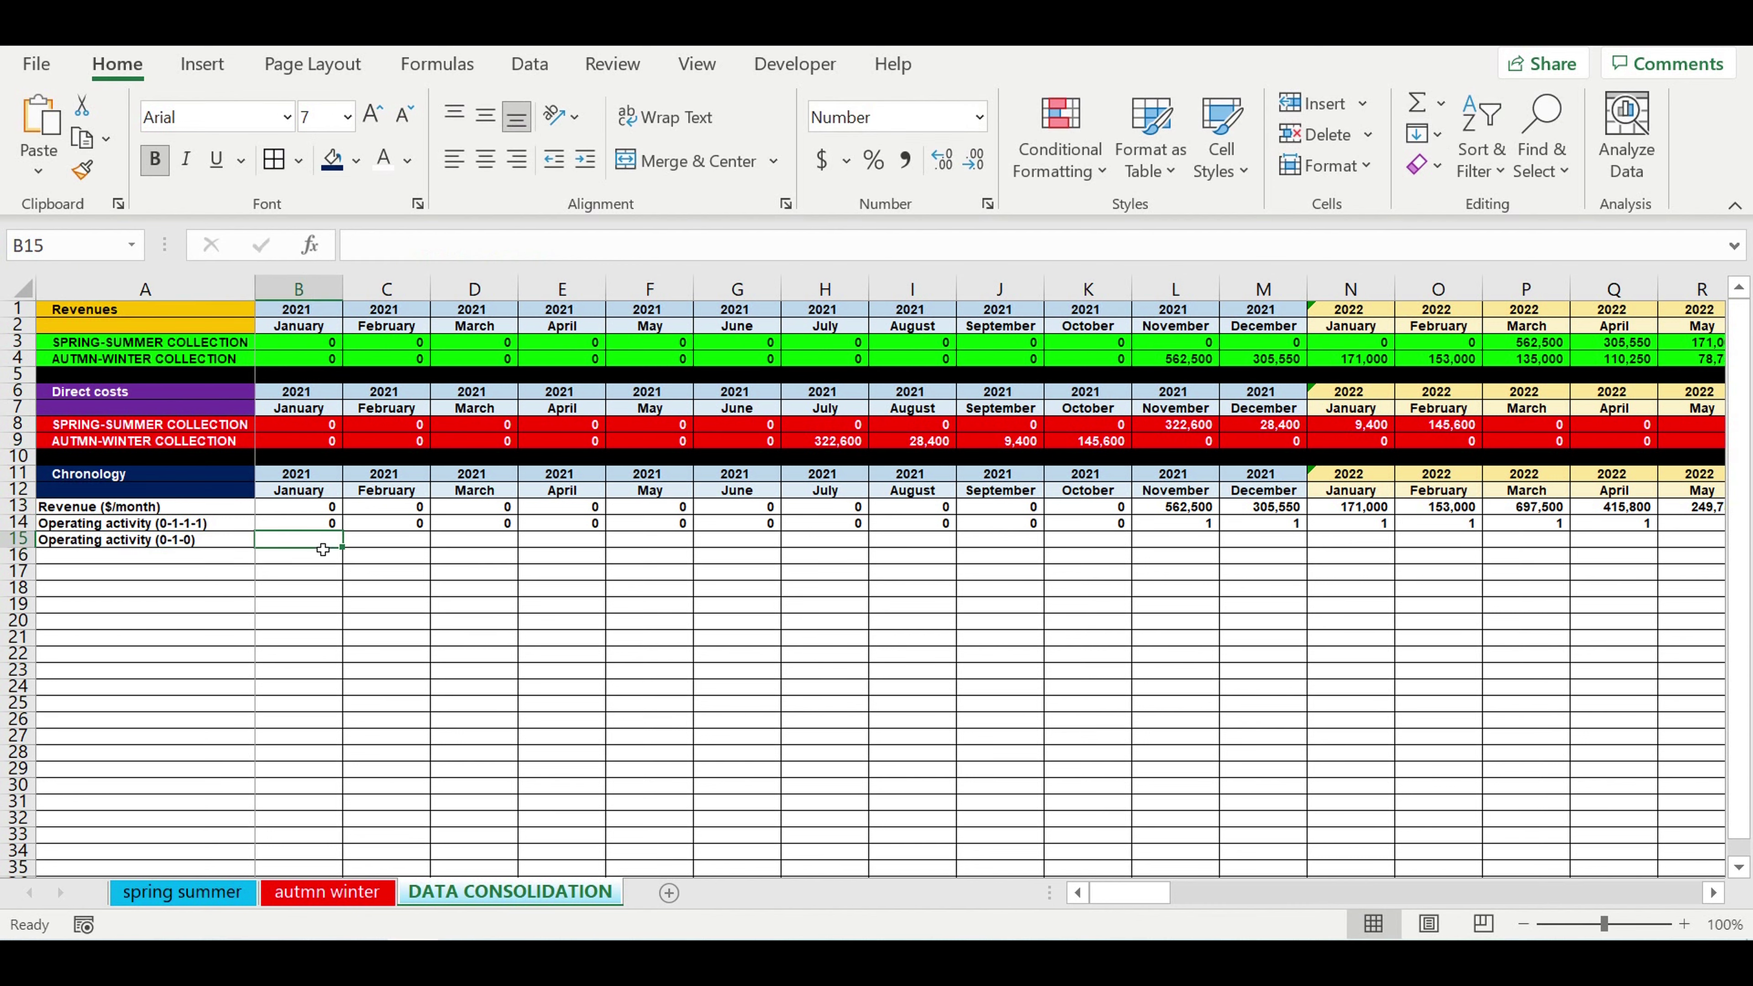
type("=")
left_click(323, 527)
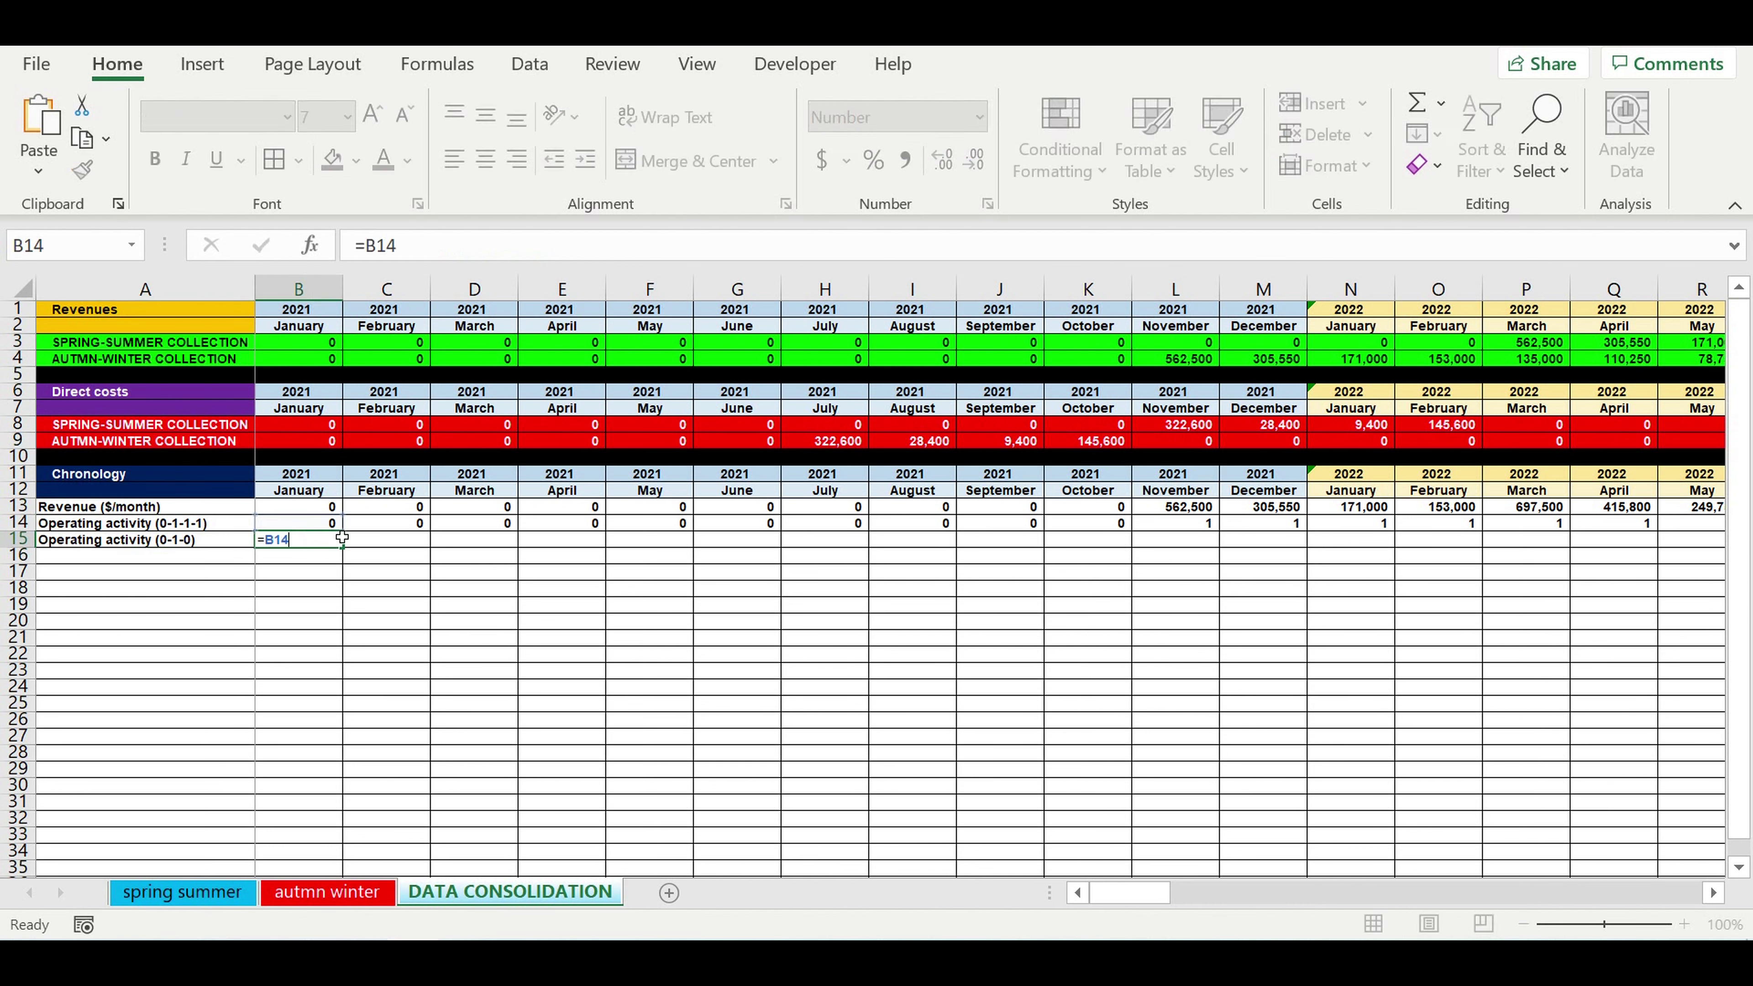
key("Tab")
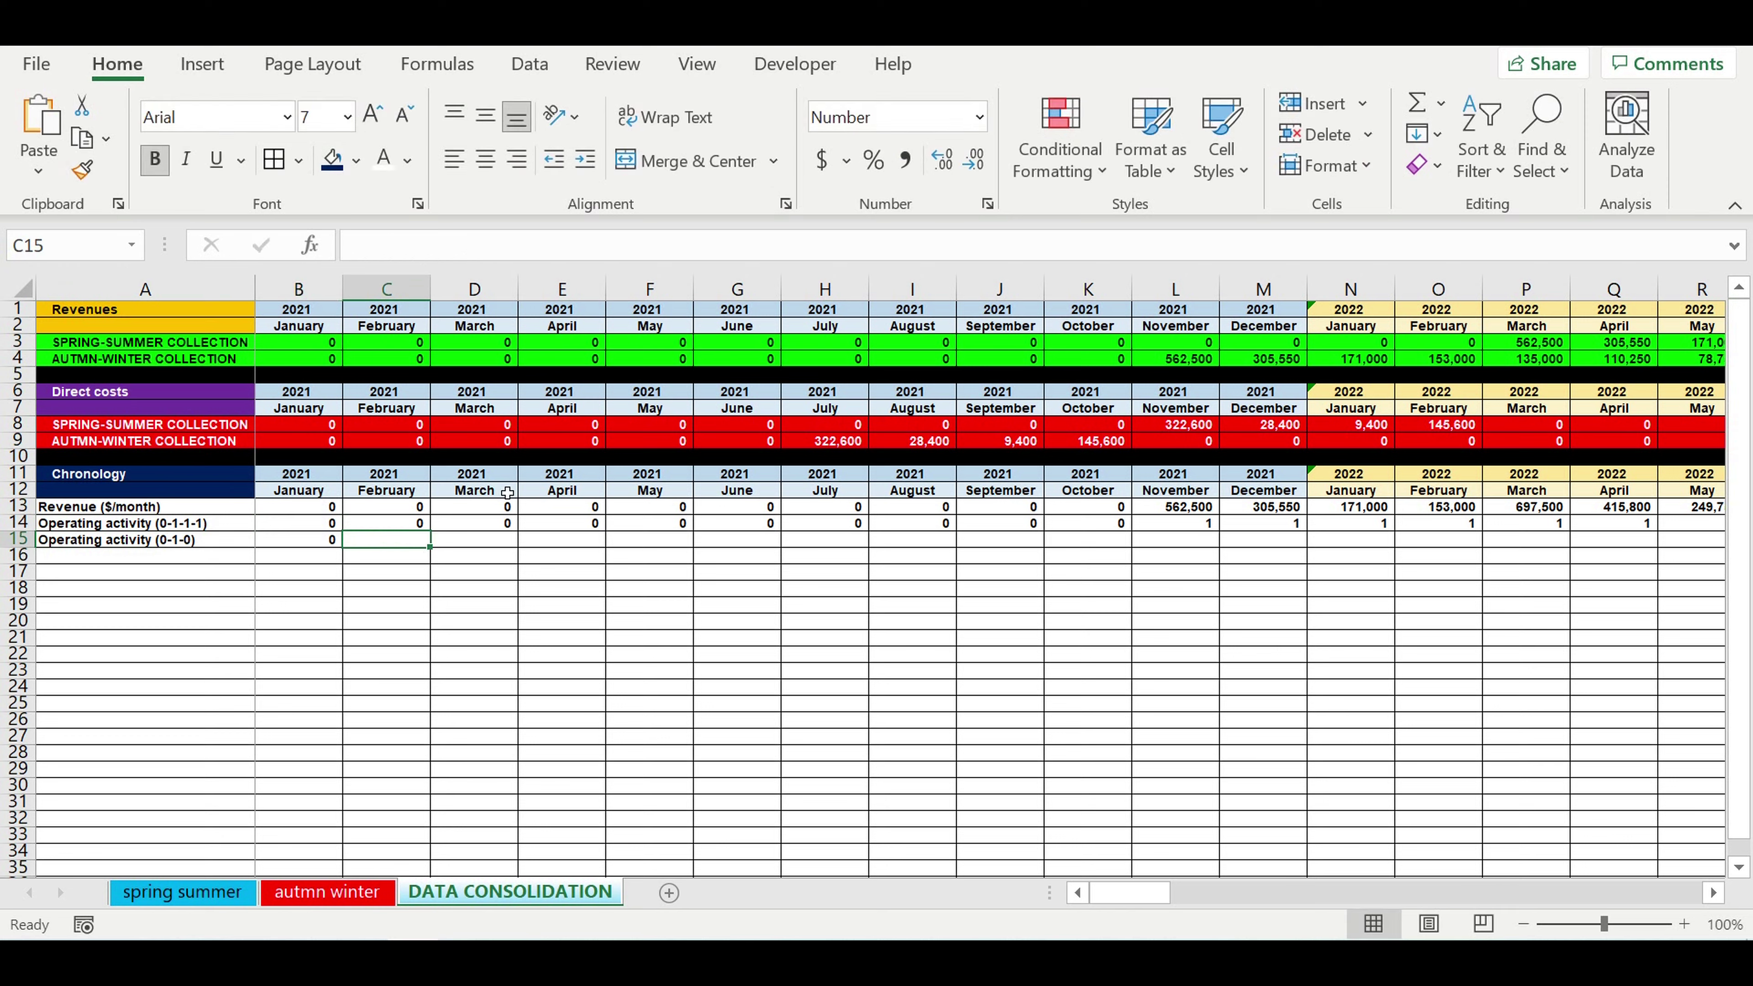
Enter =IF(AND(B14=0,C14=1),1,0) in C15 to flag only the month when operating activity starts
type("=if")
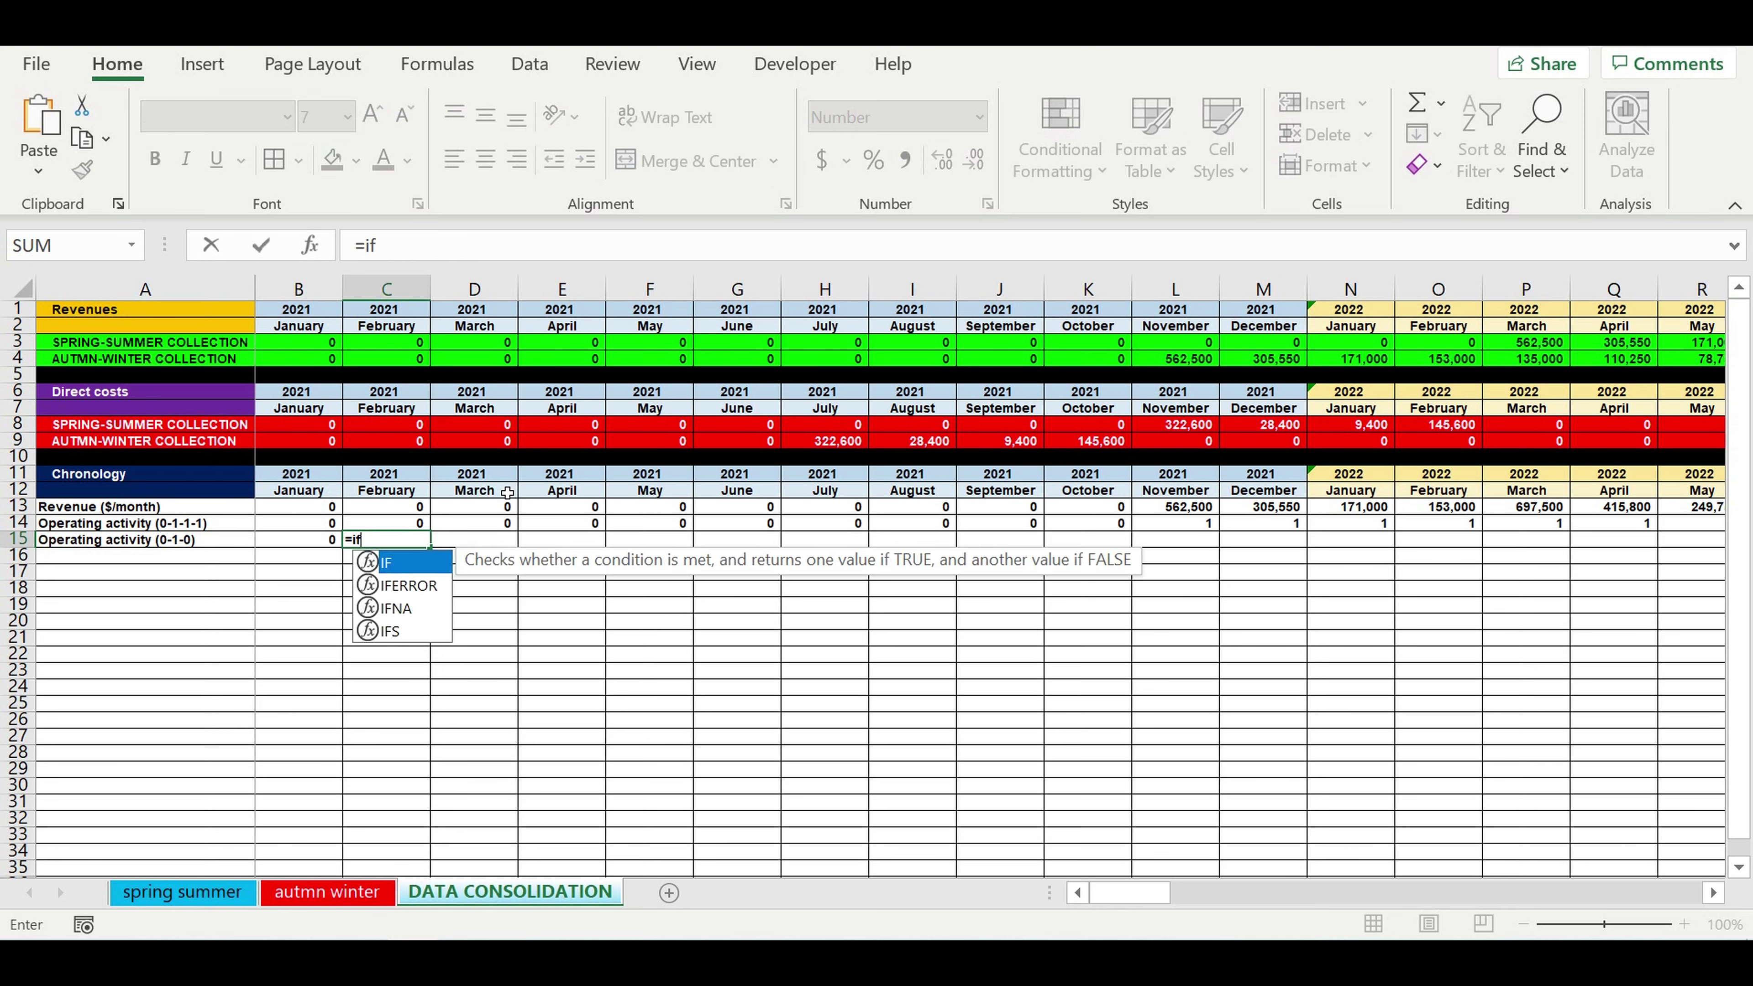
type("(and(")
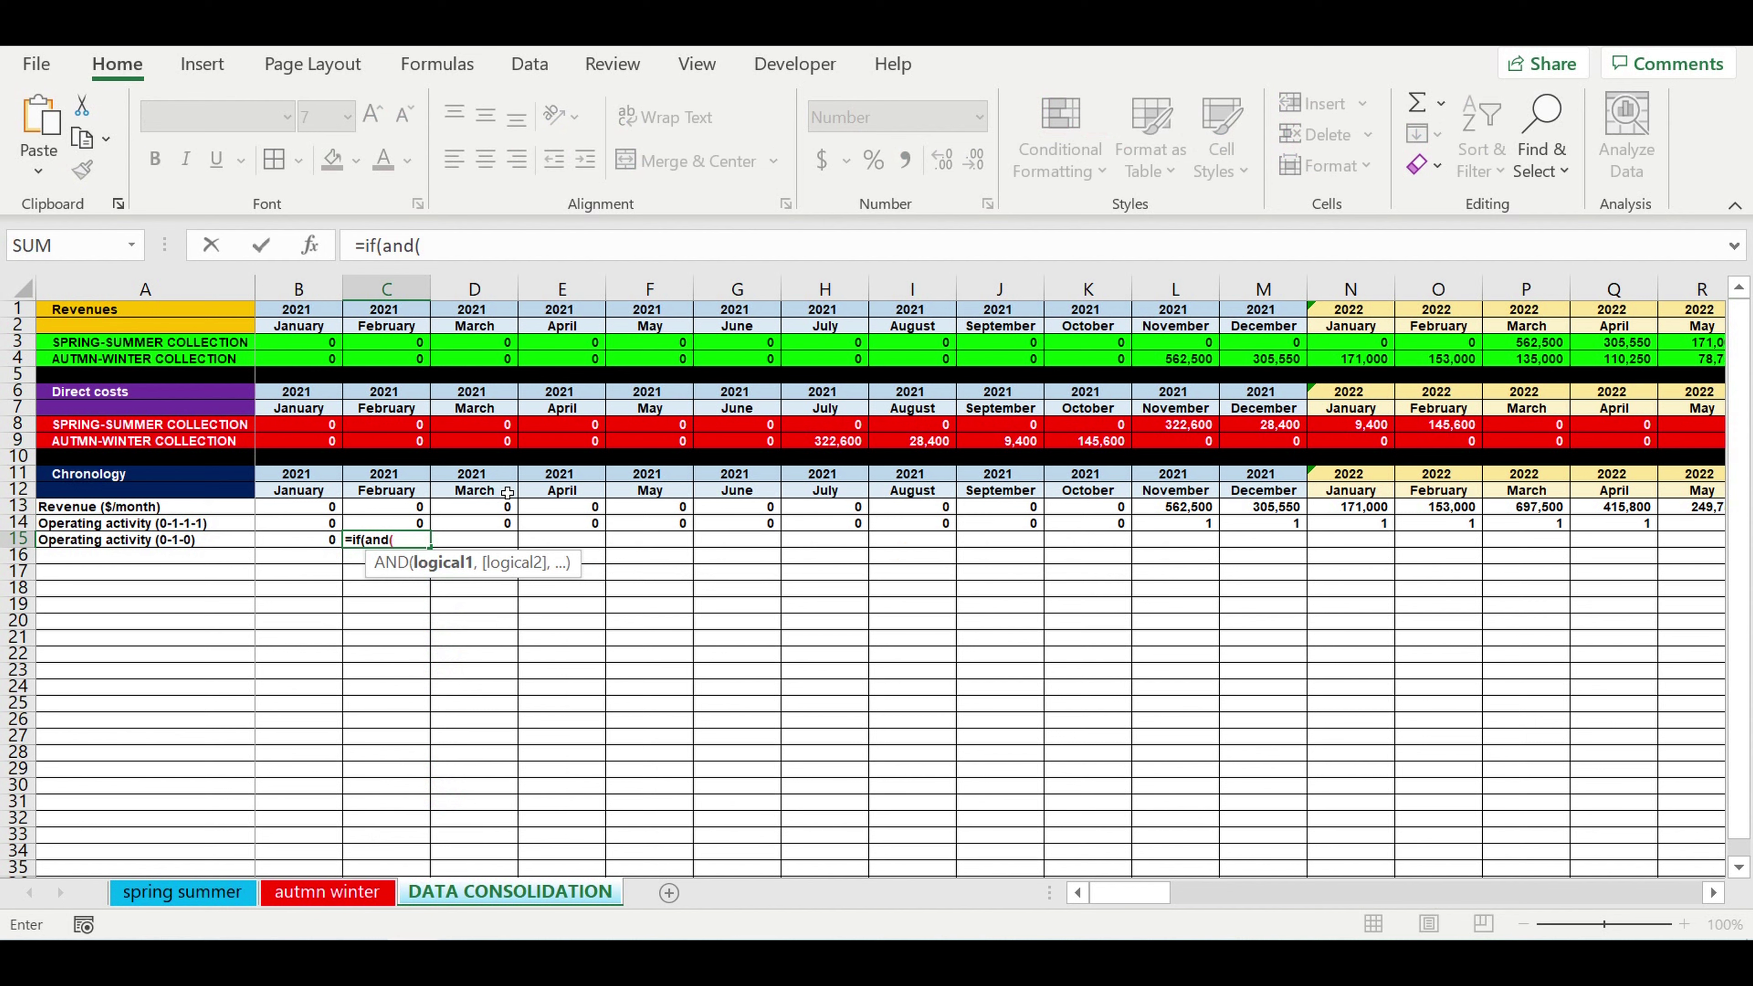
left_click(306, 526)
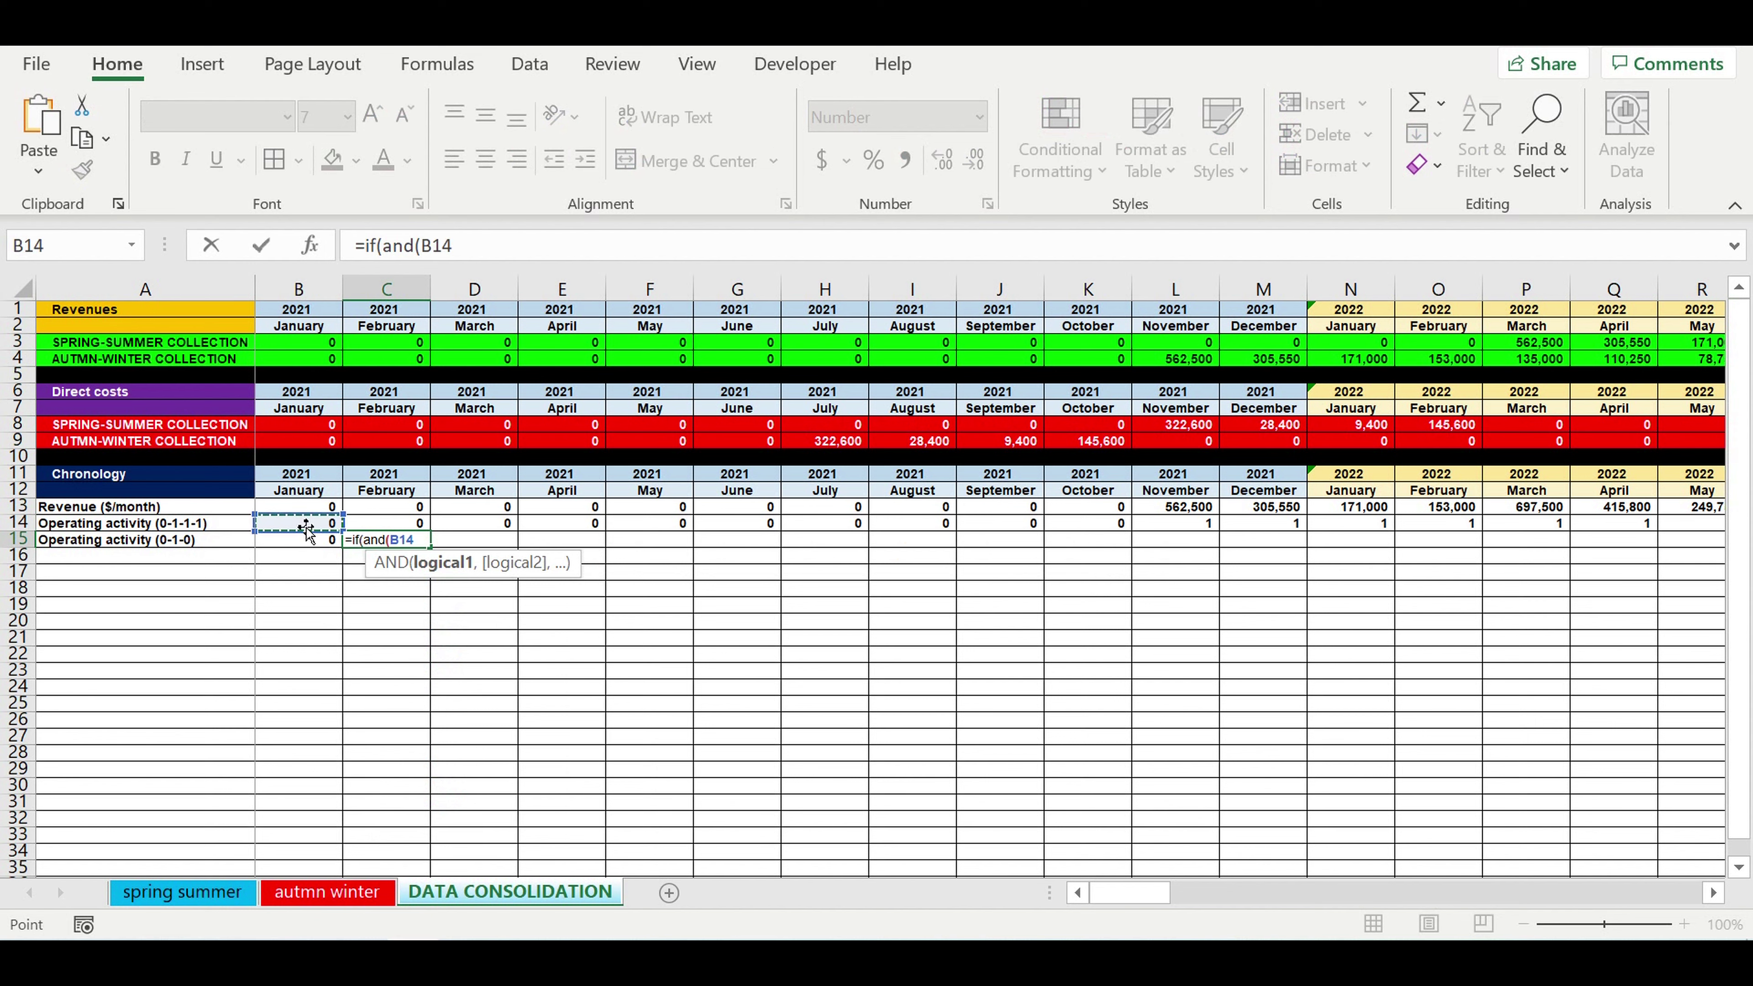
type("=0,")
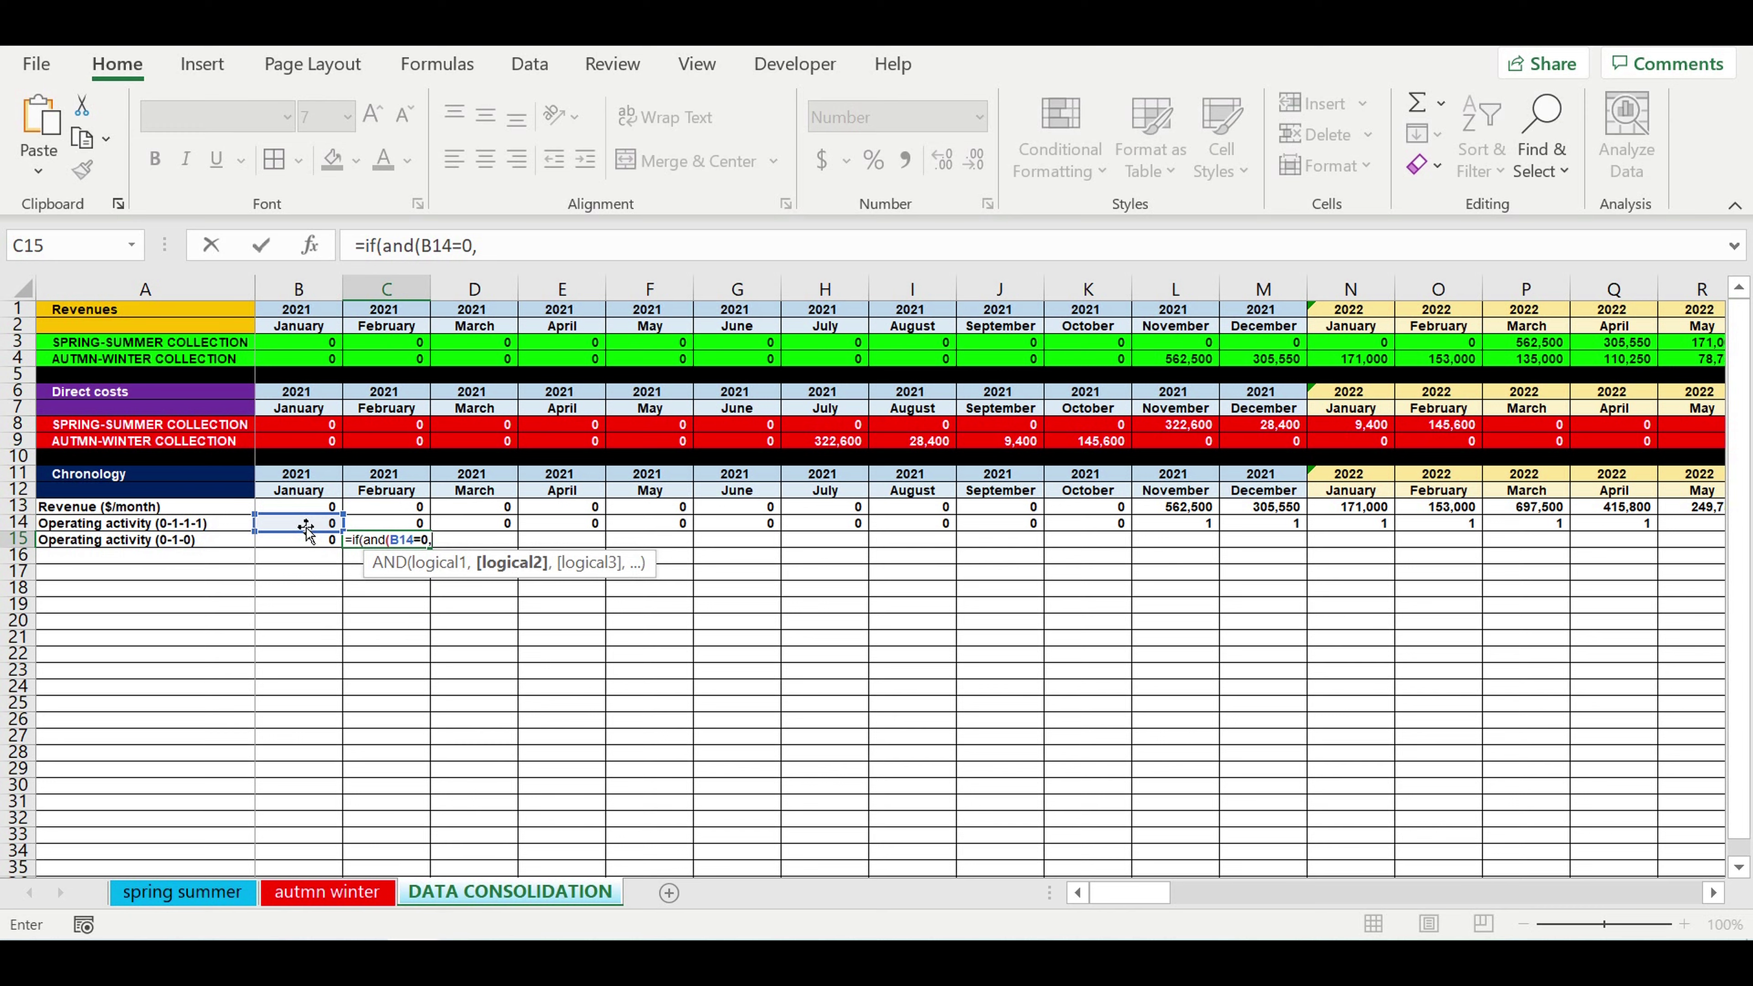
left_click(502, 254)
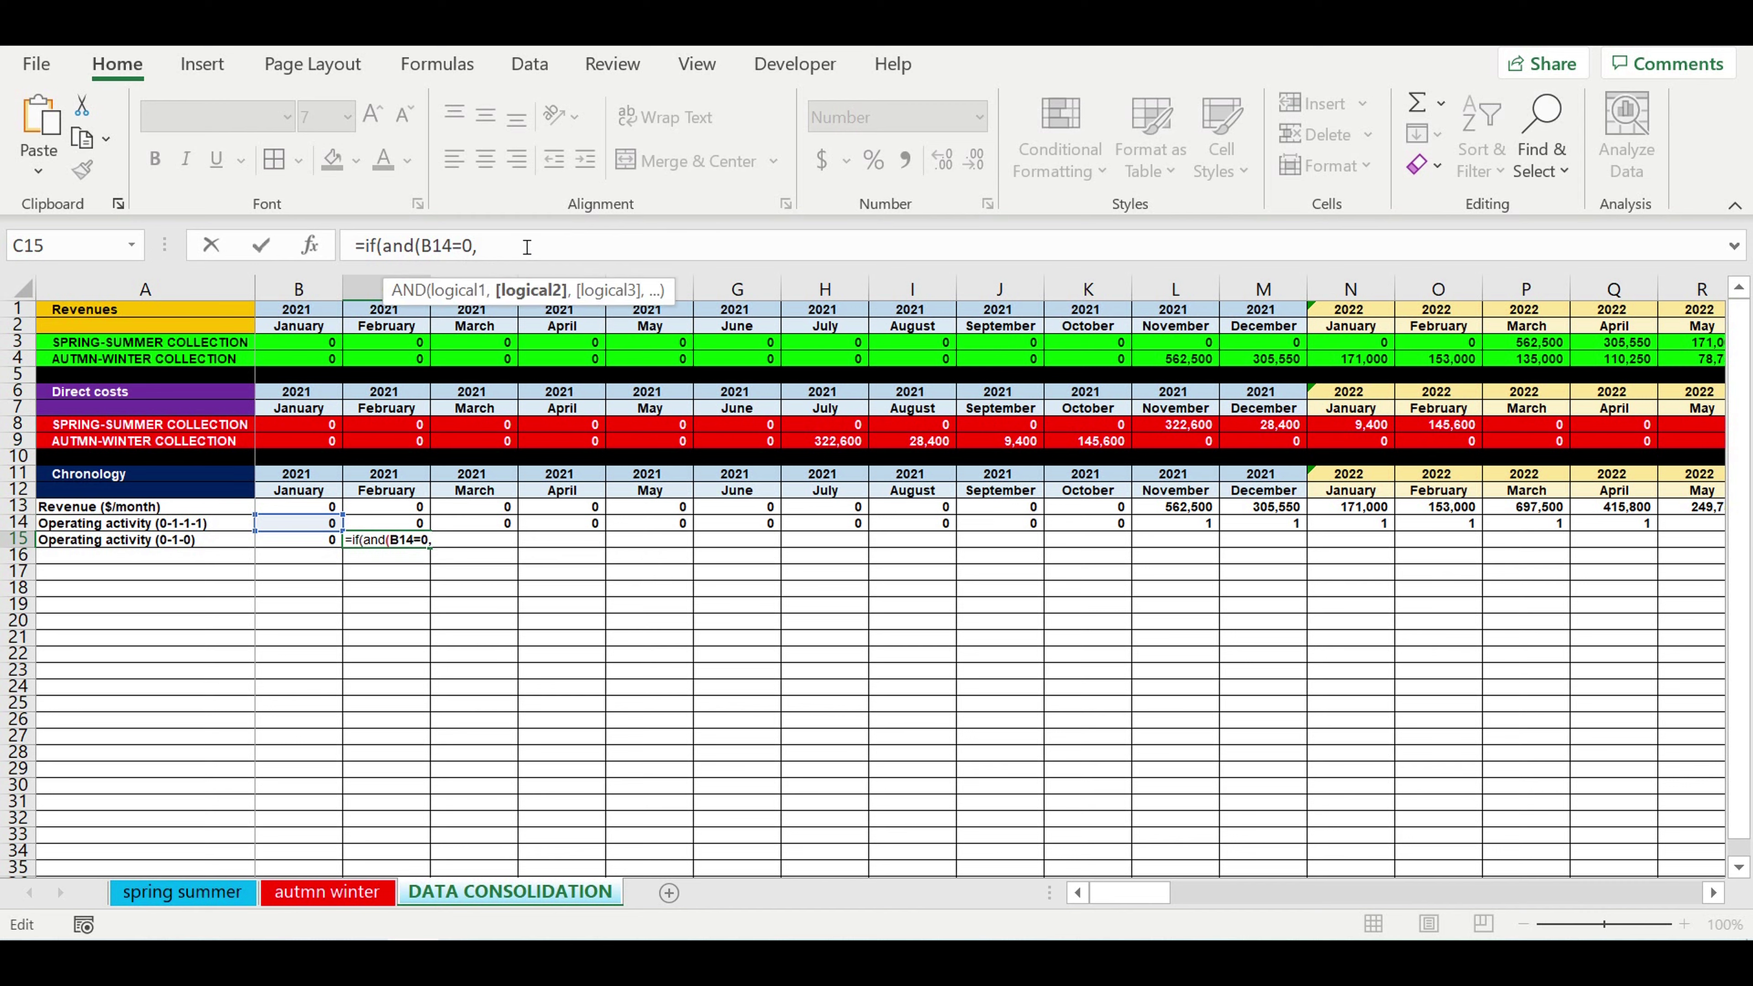
left_click(389, 529)
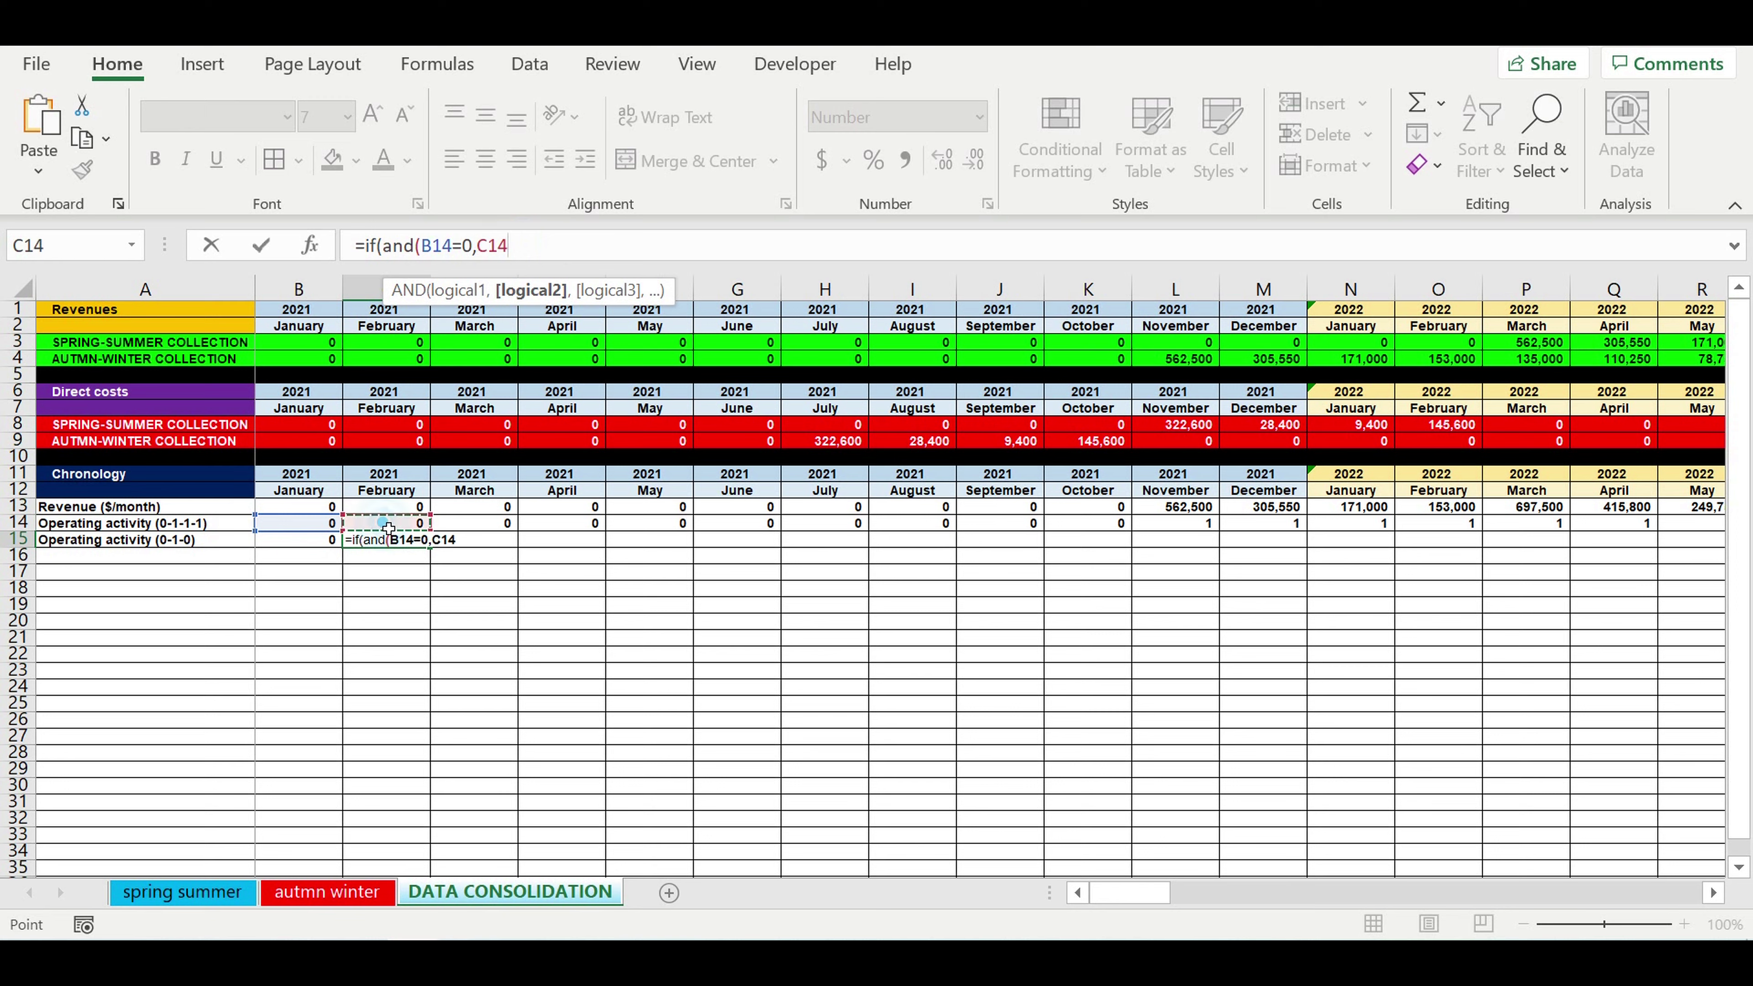
type("=1),1,,")
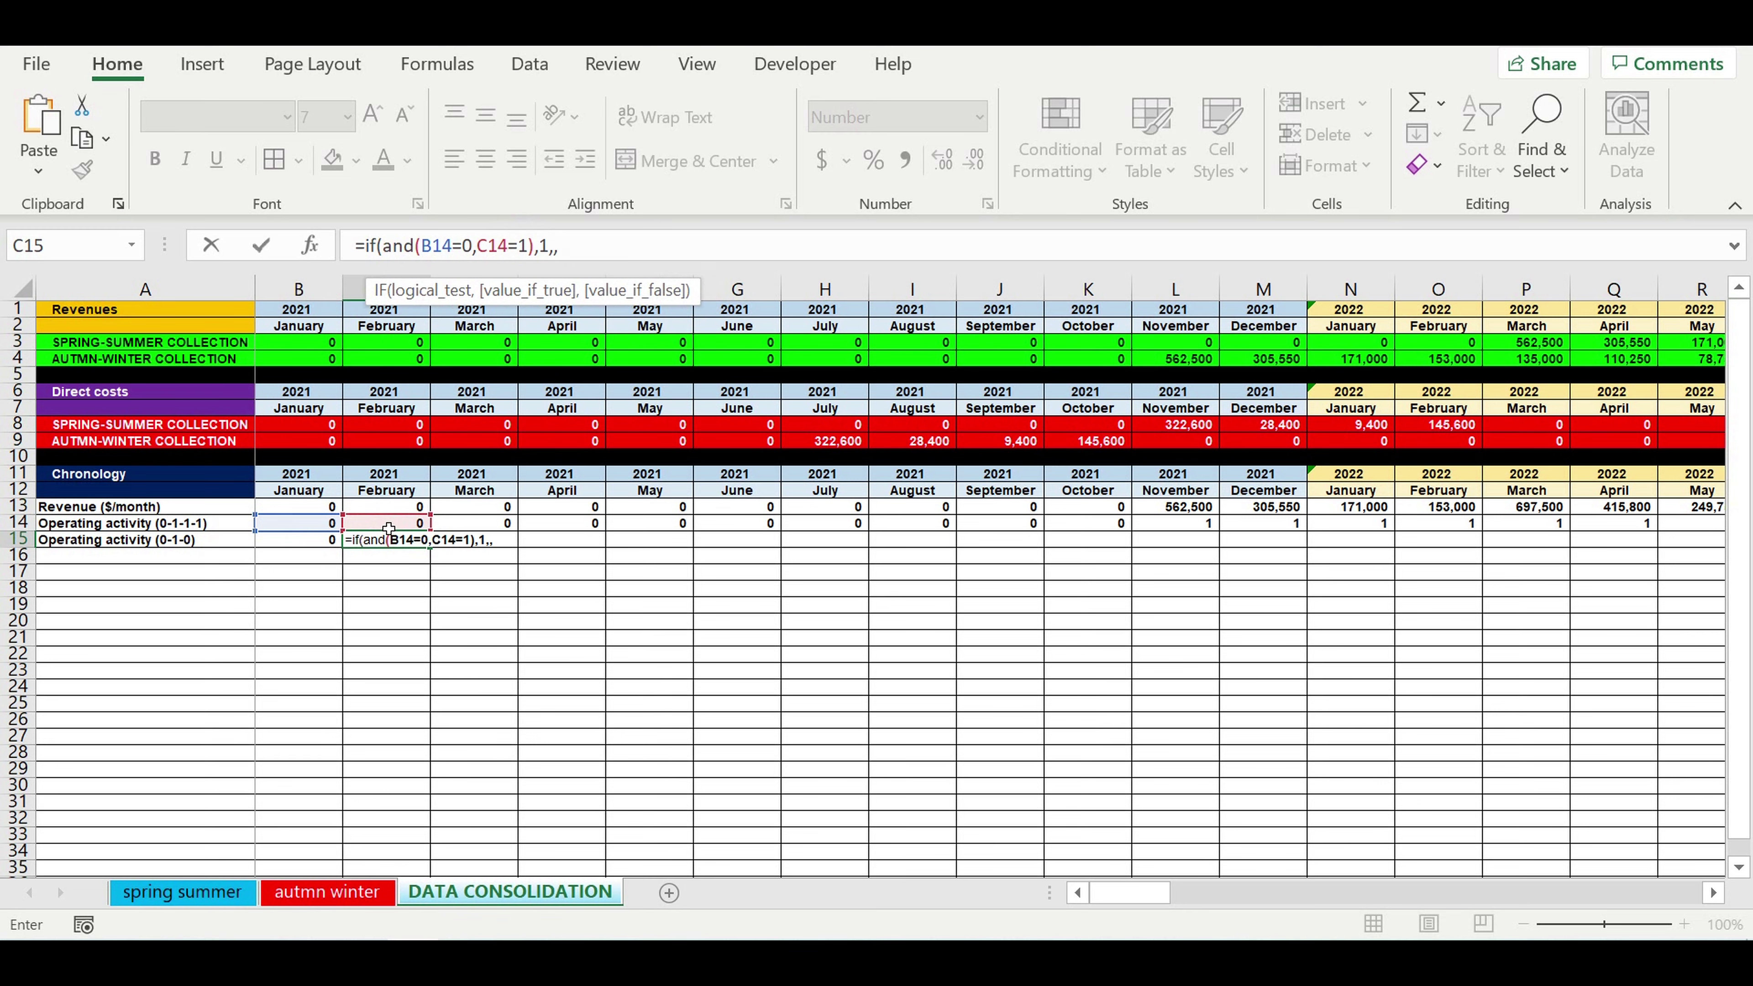
key("BackSpace")
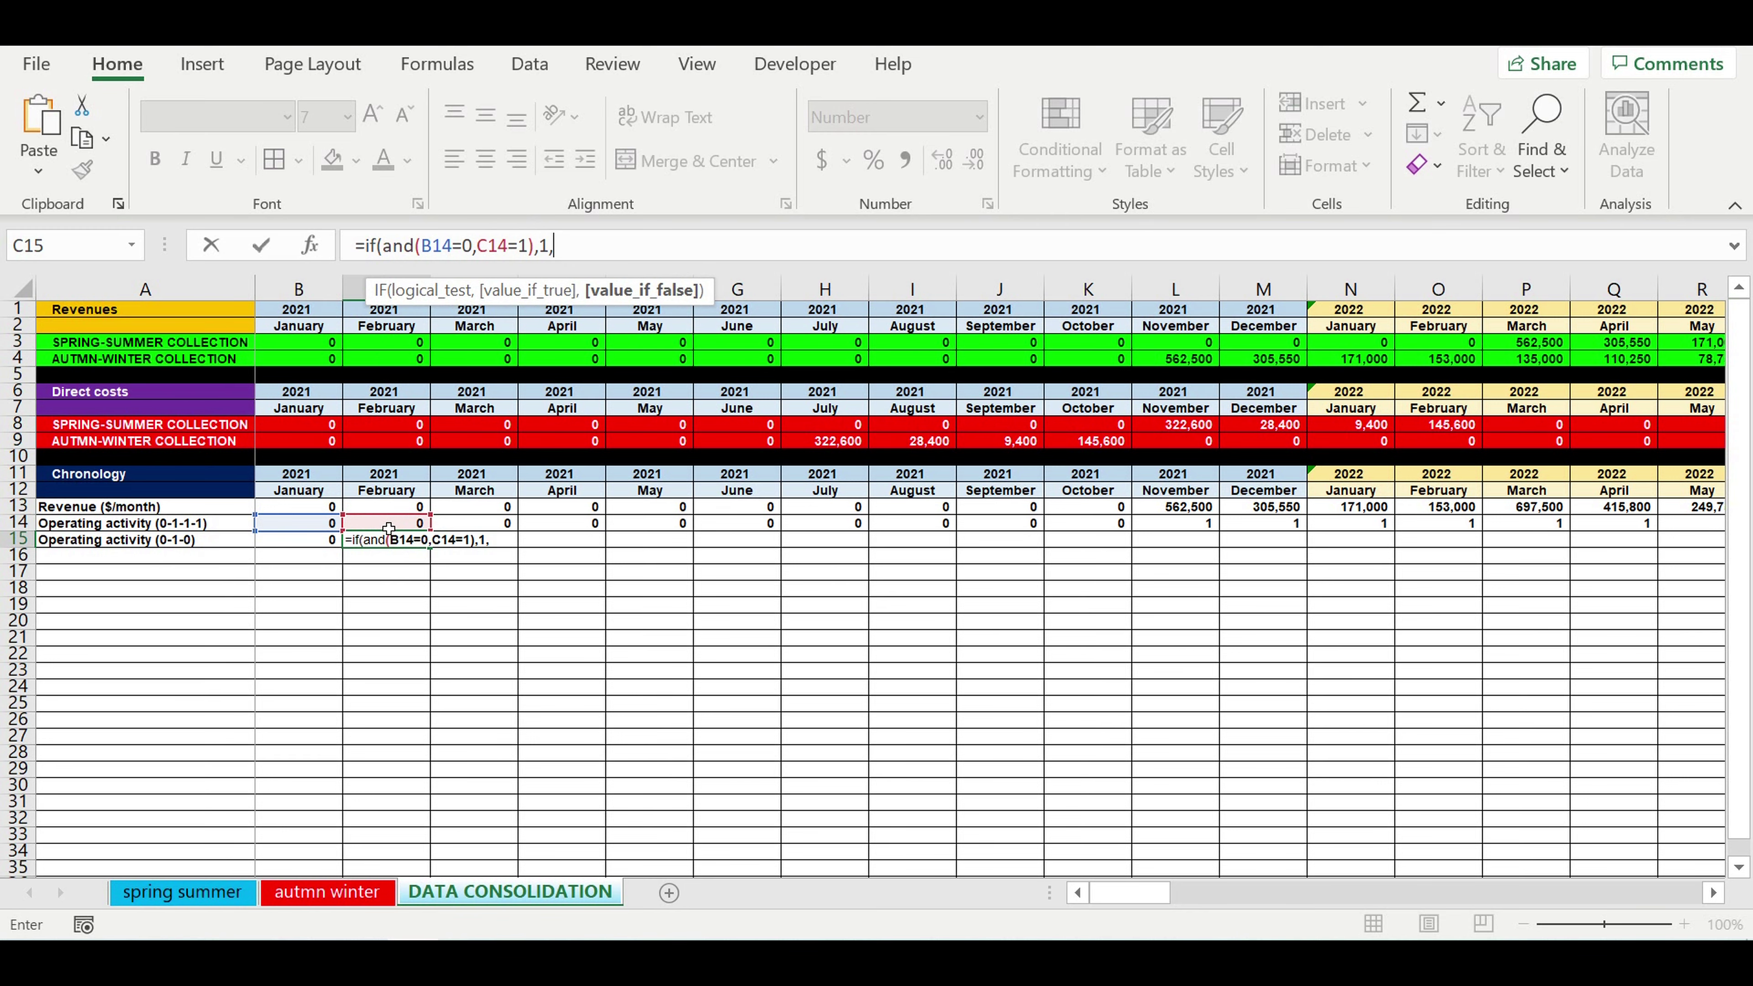
type("0)")
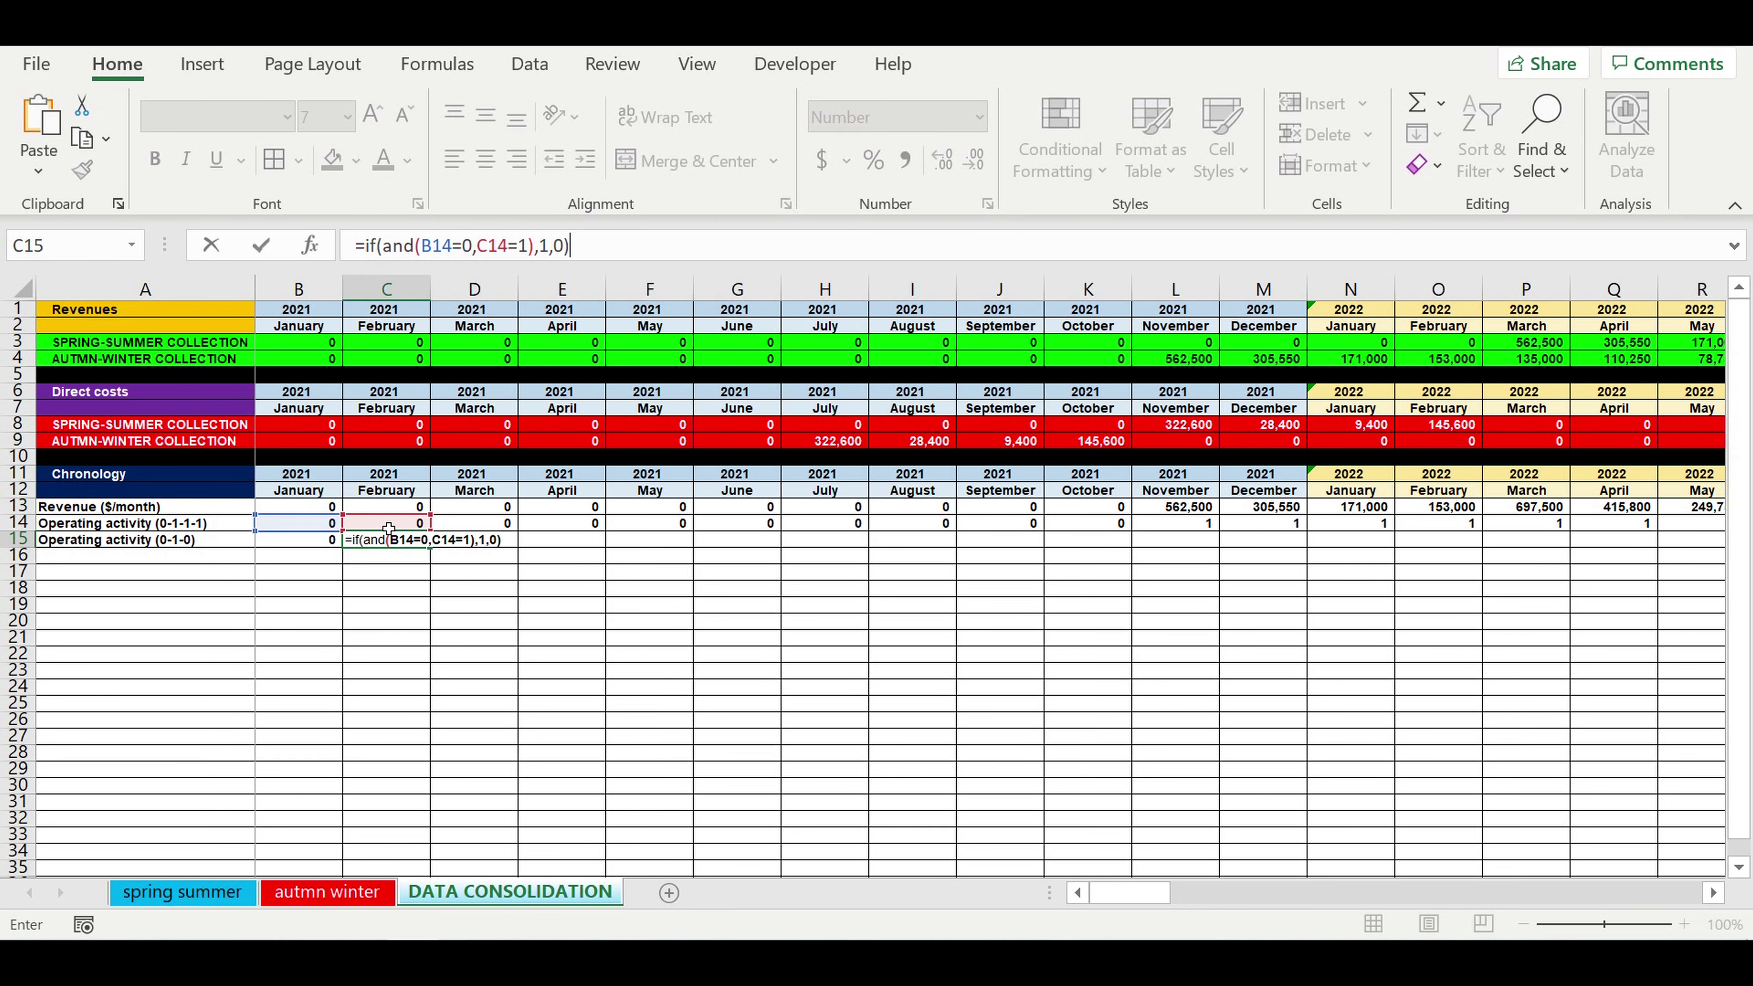
key("Return")
Fill C15's start-month formula along row 15 through at least April 2022
left_click(394, 541)
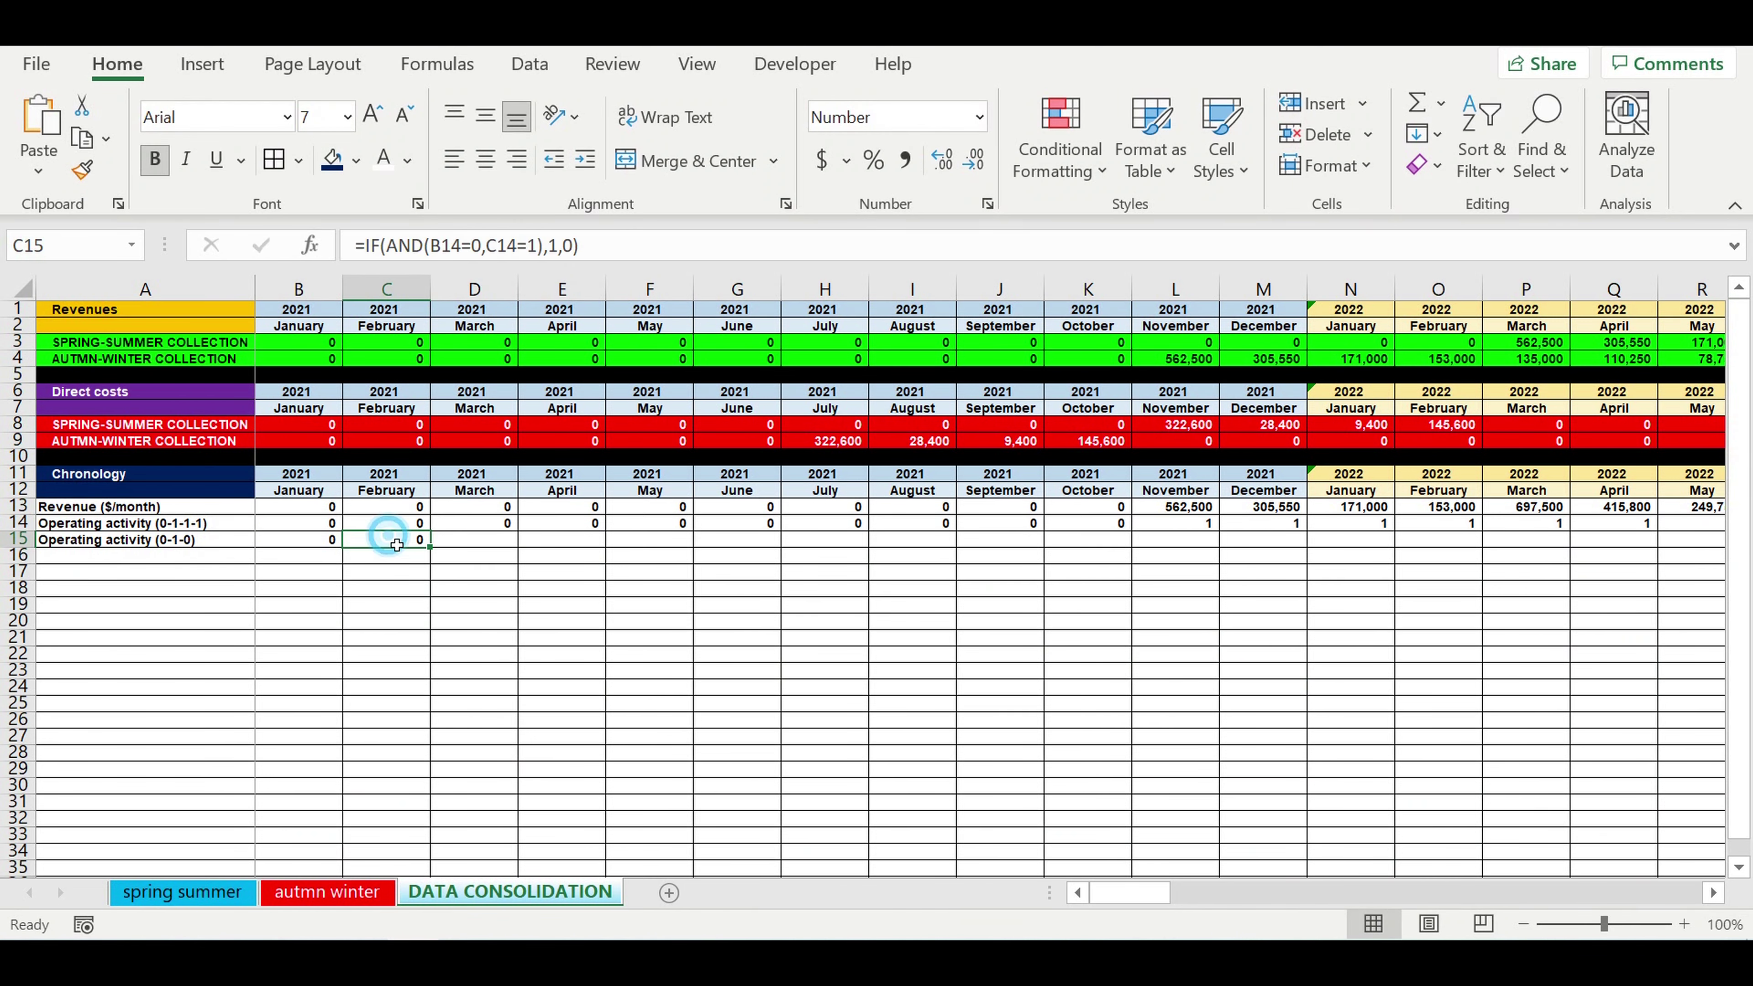
left_click_drag(428, 548, 1656, 617)
left_click(1297, 611)
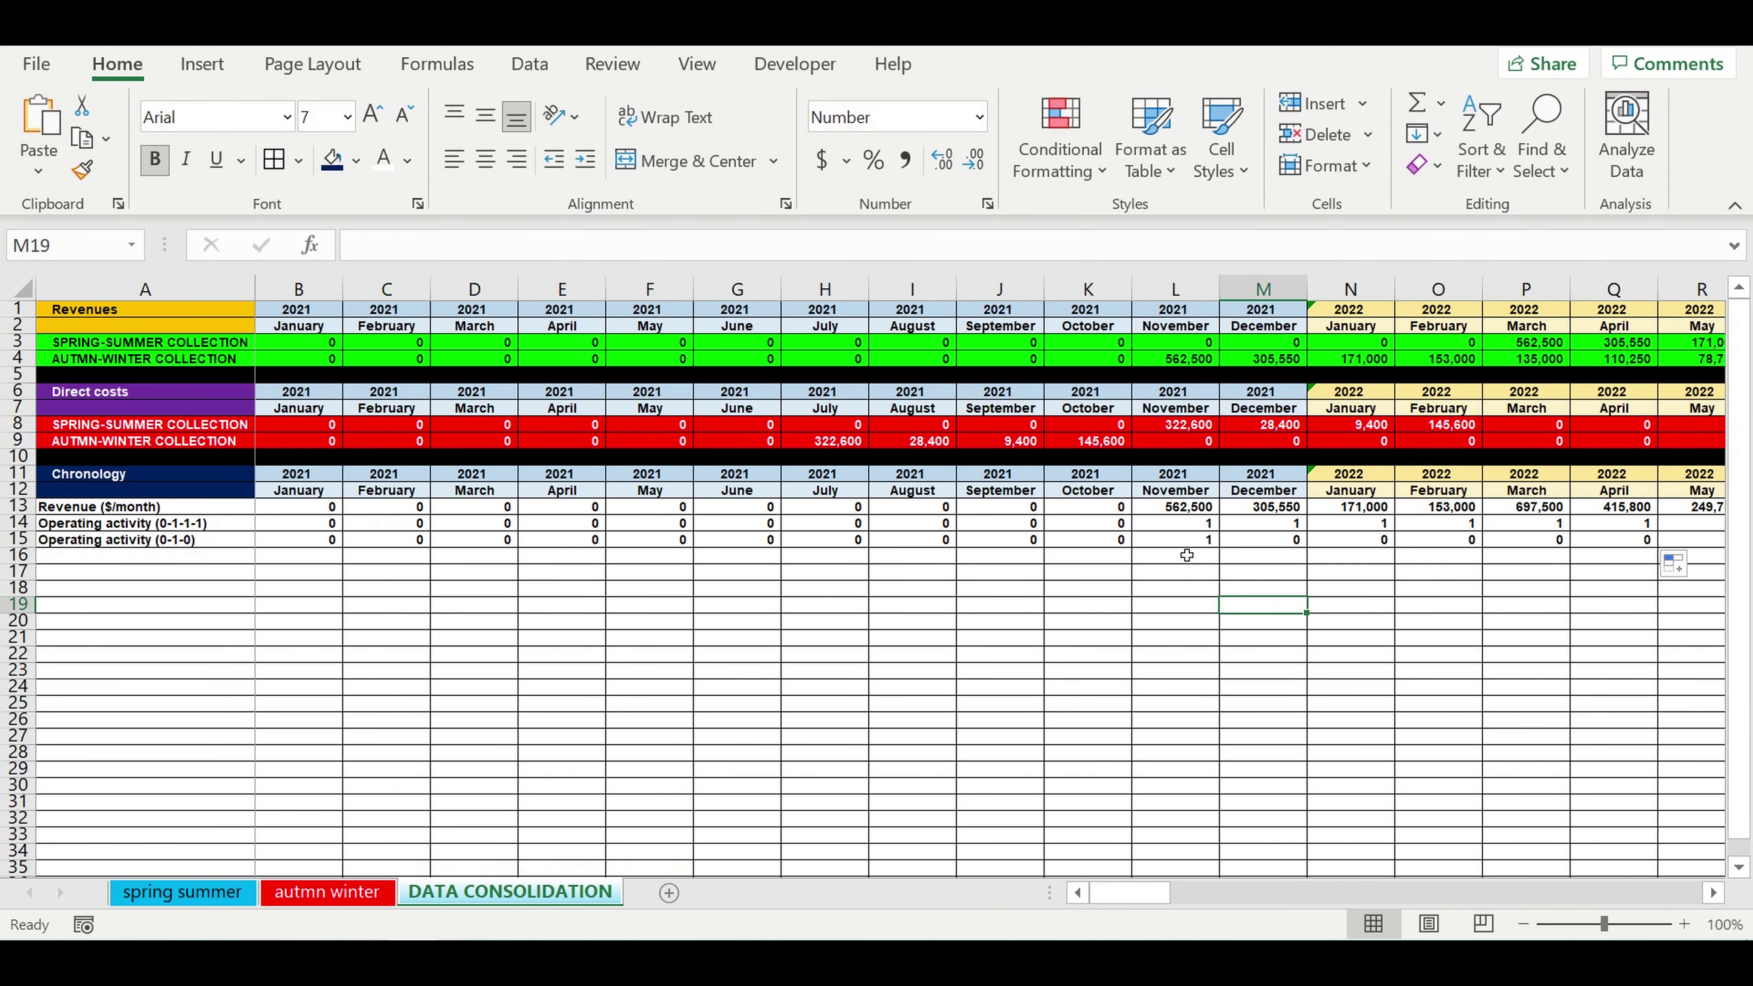
Extend the start-month formula from November 2021 (L15) along row 15 through December 2030 (DQ15)
left_click(1187, 542)
left_click_drag(1194, 482, 1193, 493)
left_click(1198, 542)
left_click_drag(1227, 558, 1574, 533)
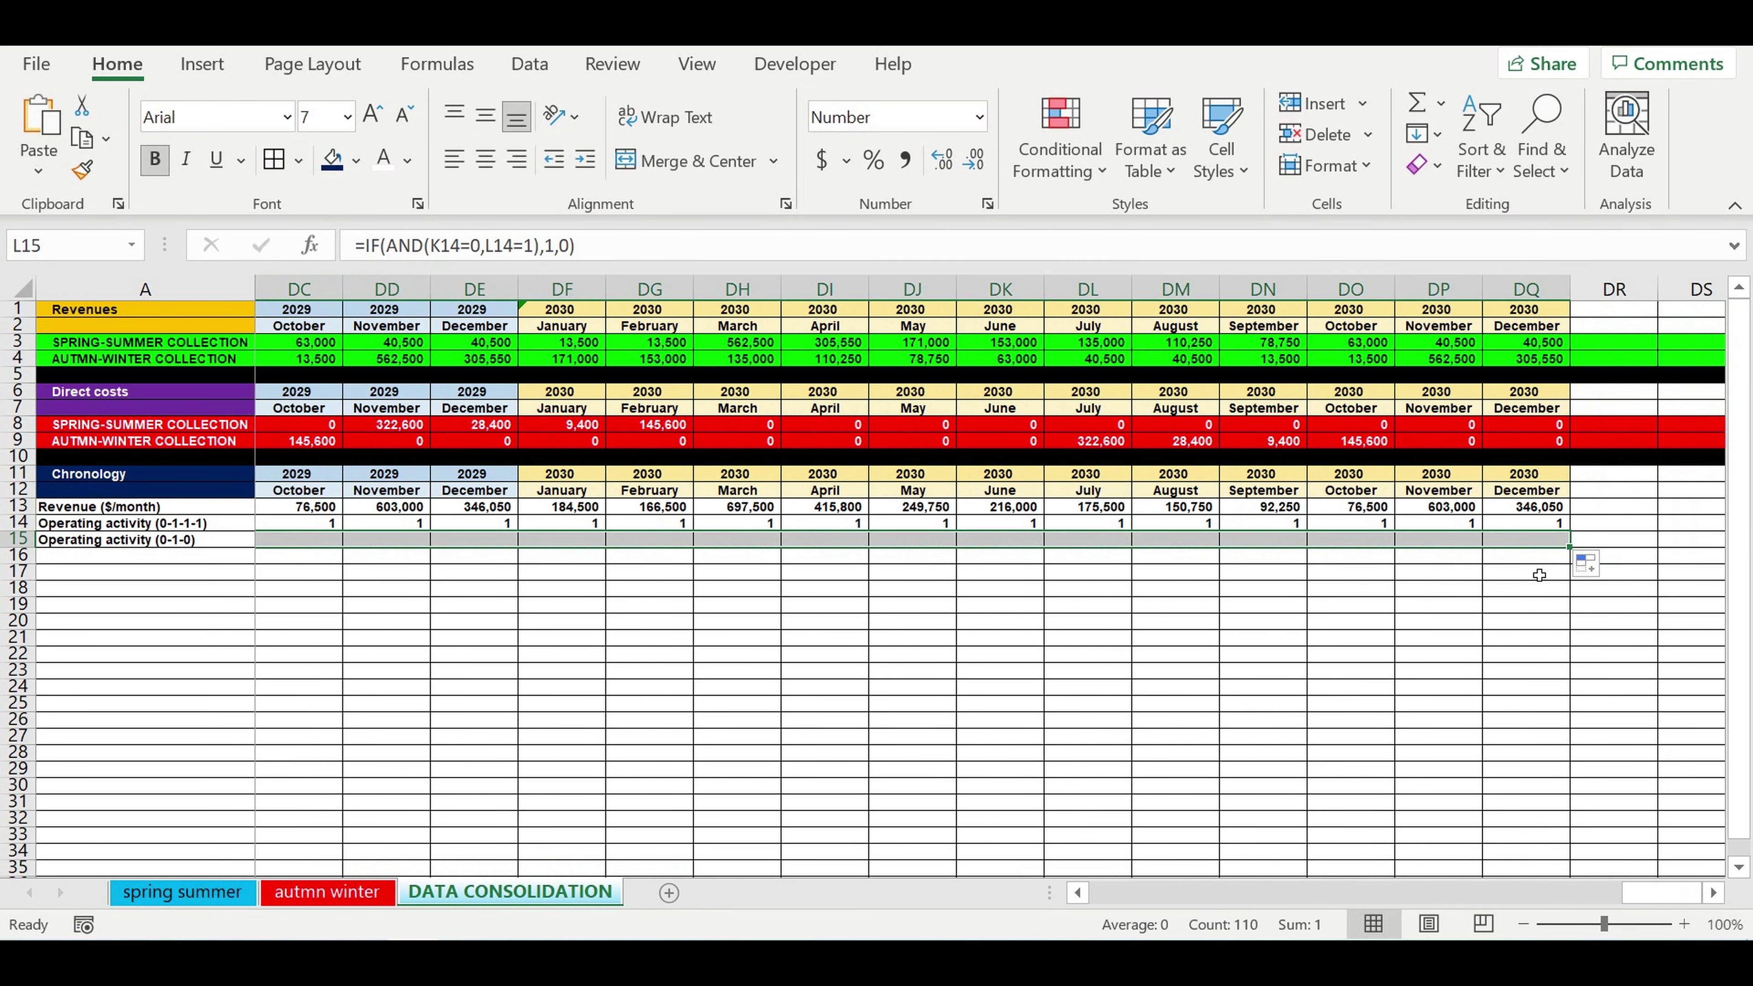
left_click(1436, 605)
left_click_drag(1658, 893, 935, 891)
left_click(1162, 705)
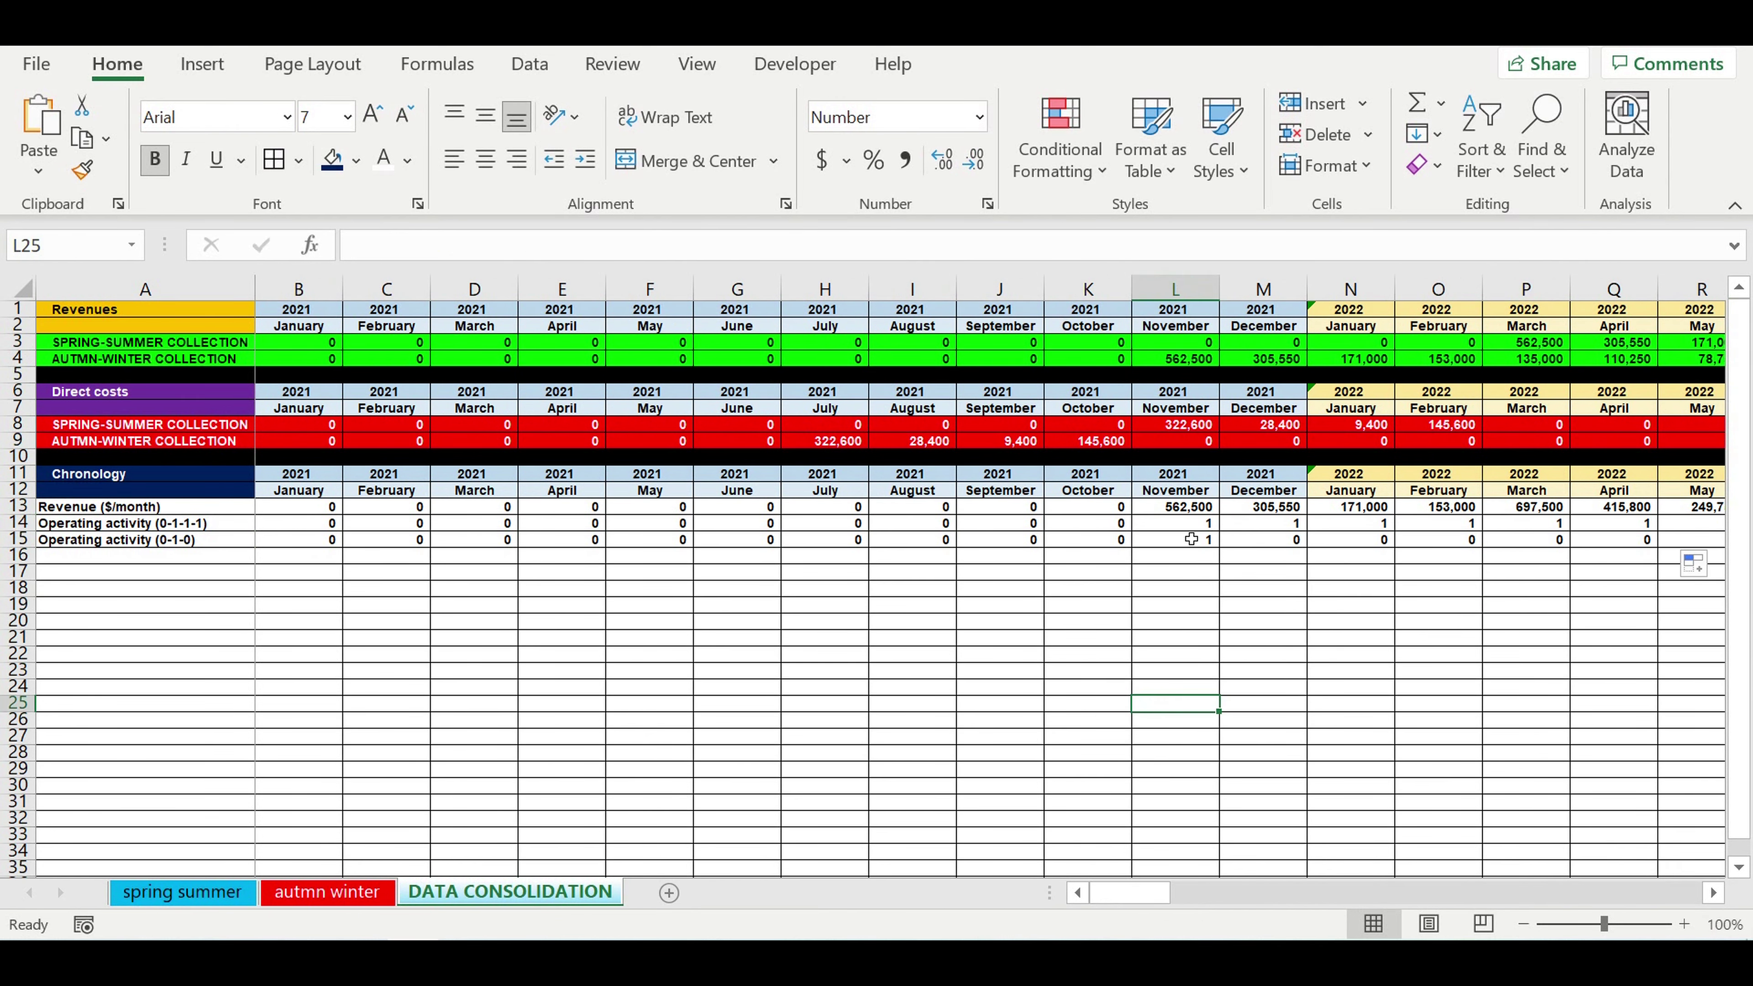
left_click(1174, 540)
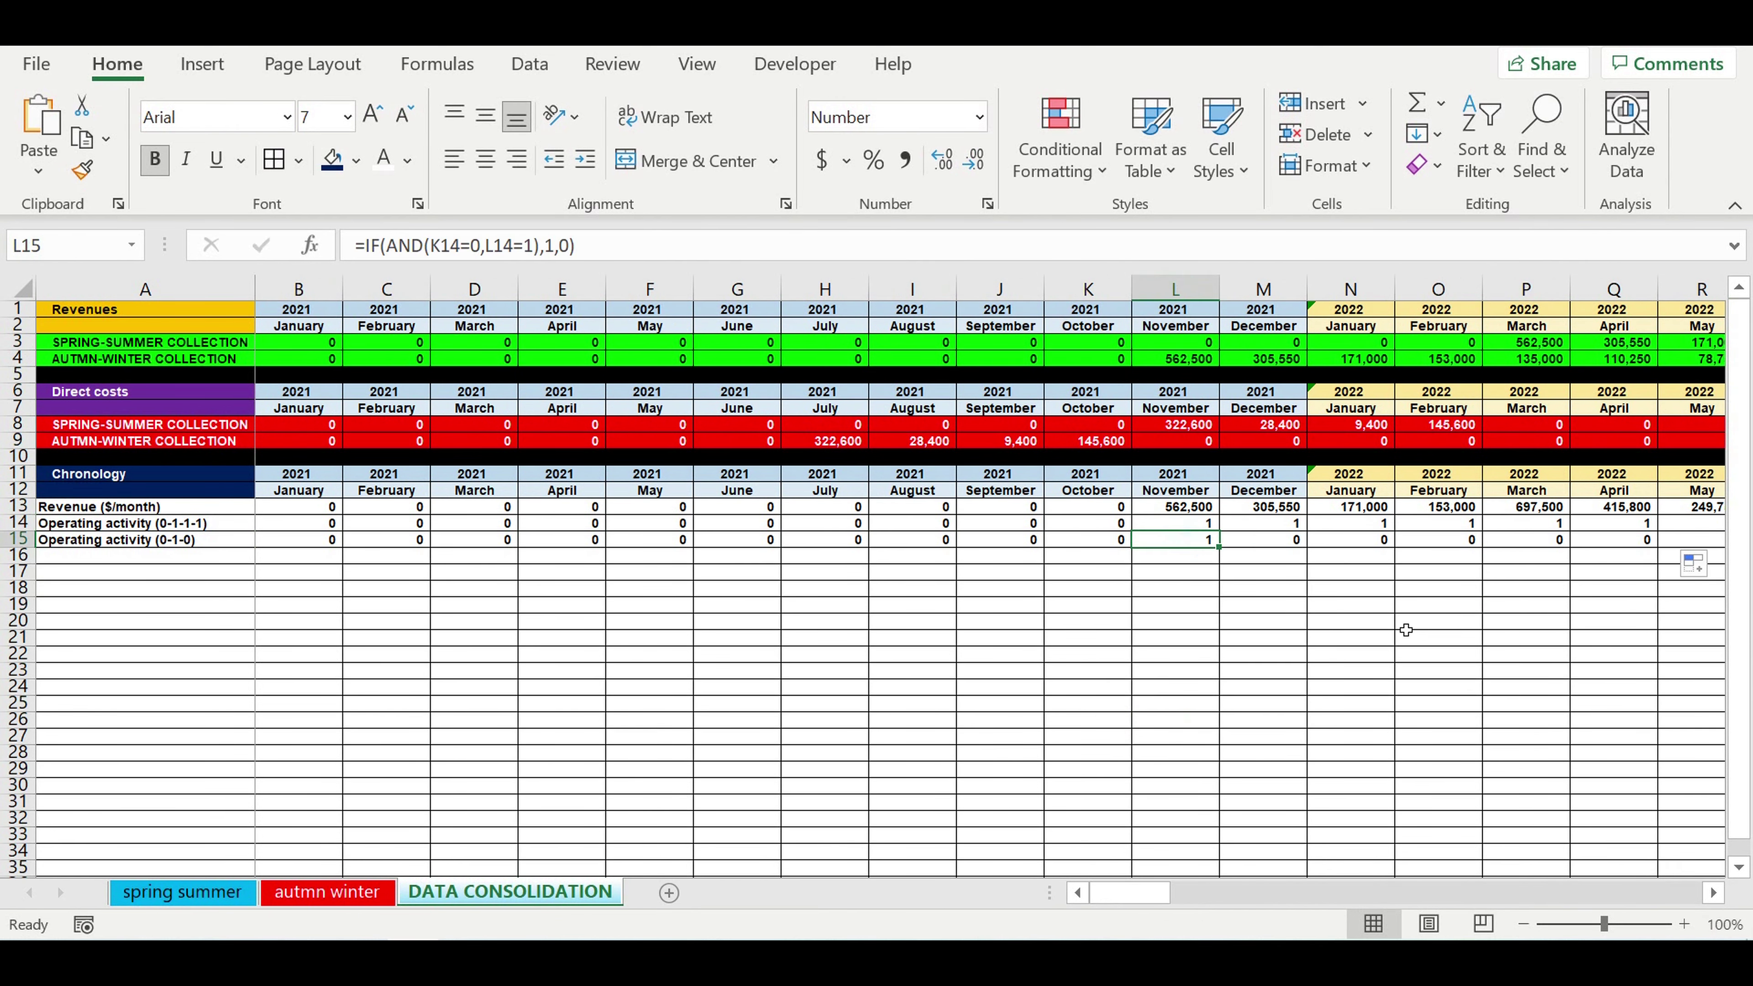
left_click(82, 561)
left_click(1181, 594)
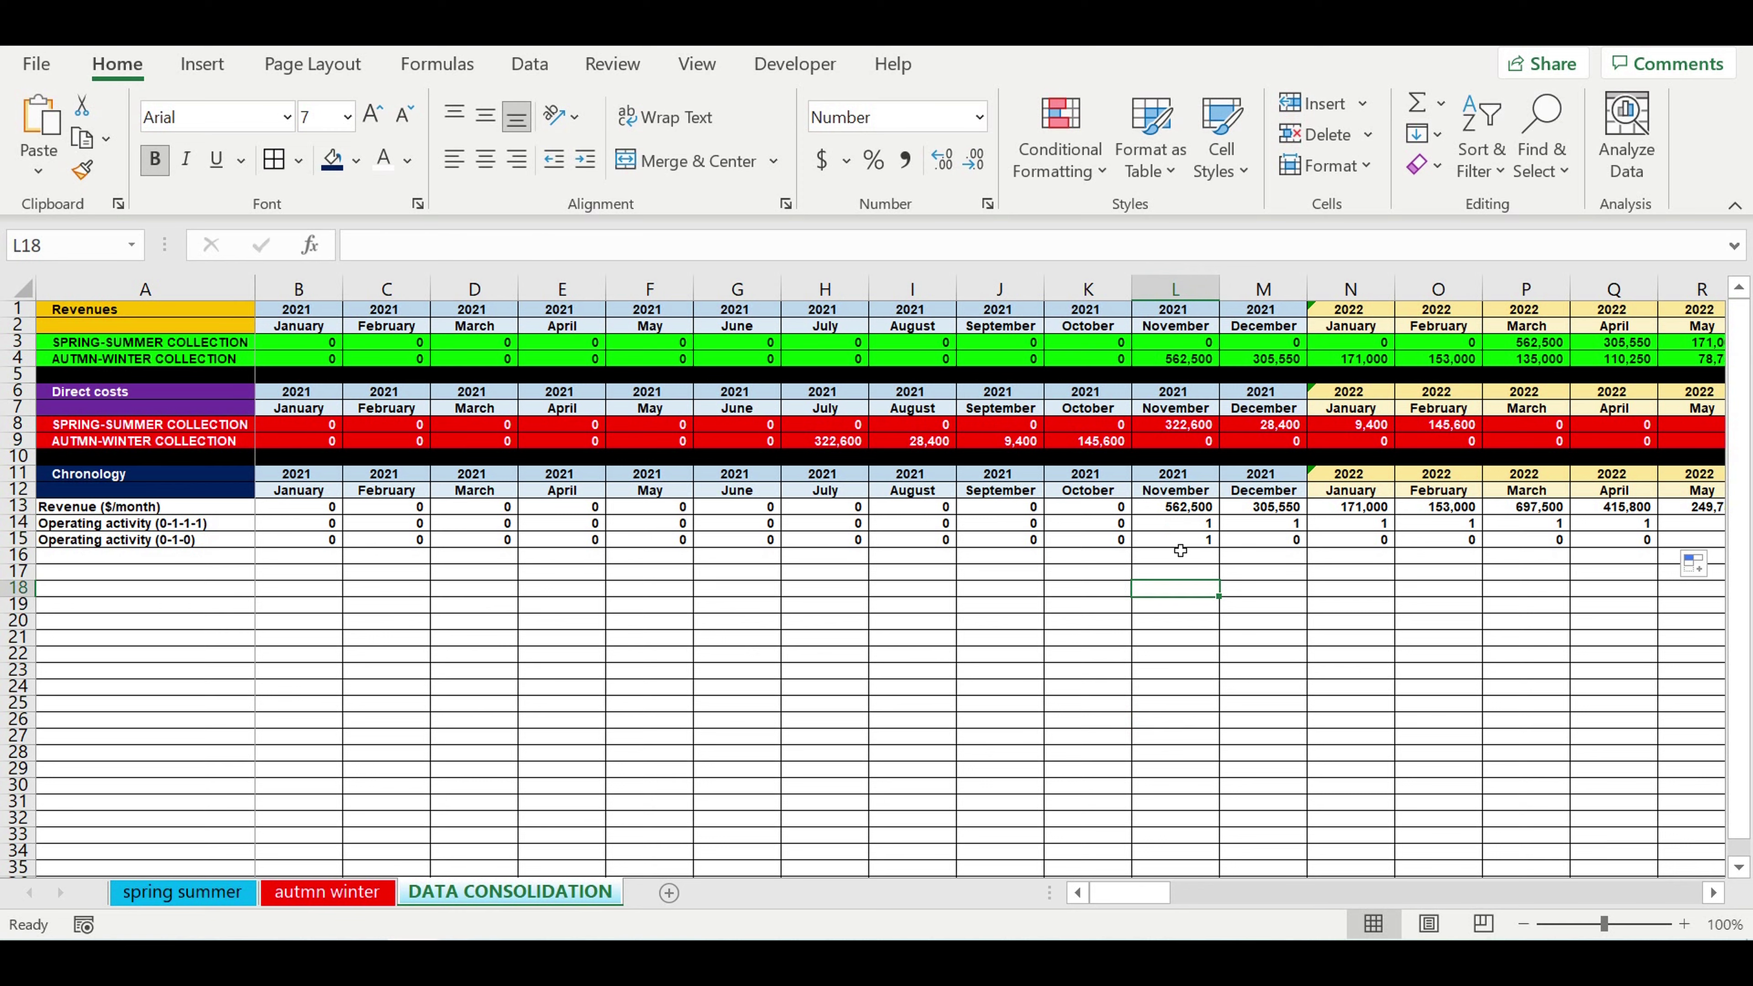
left_click(1178, 544)
Label cell A16 as End of infestment stage (0-1-0) in the Chronology block
left_click(143, 563)
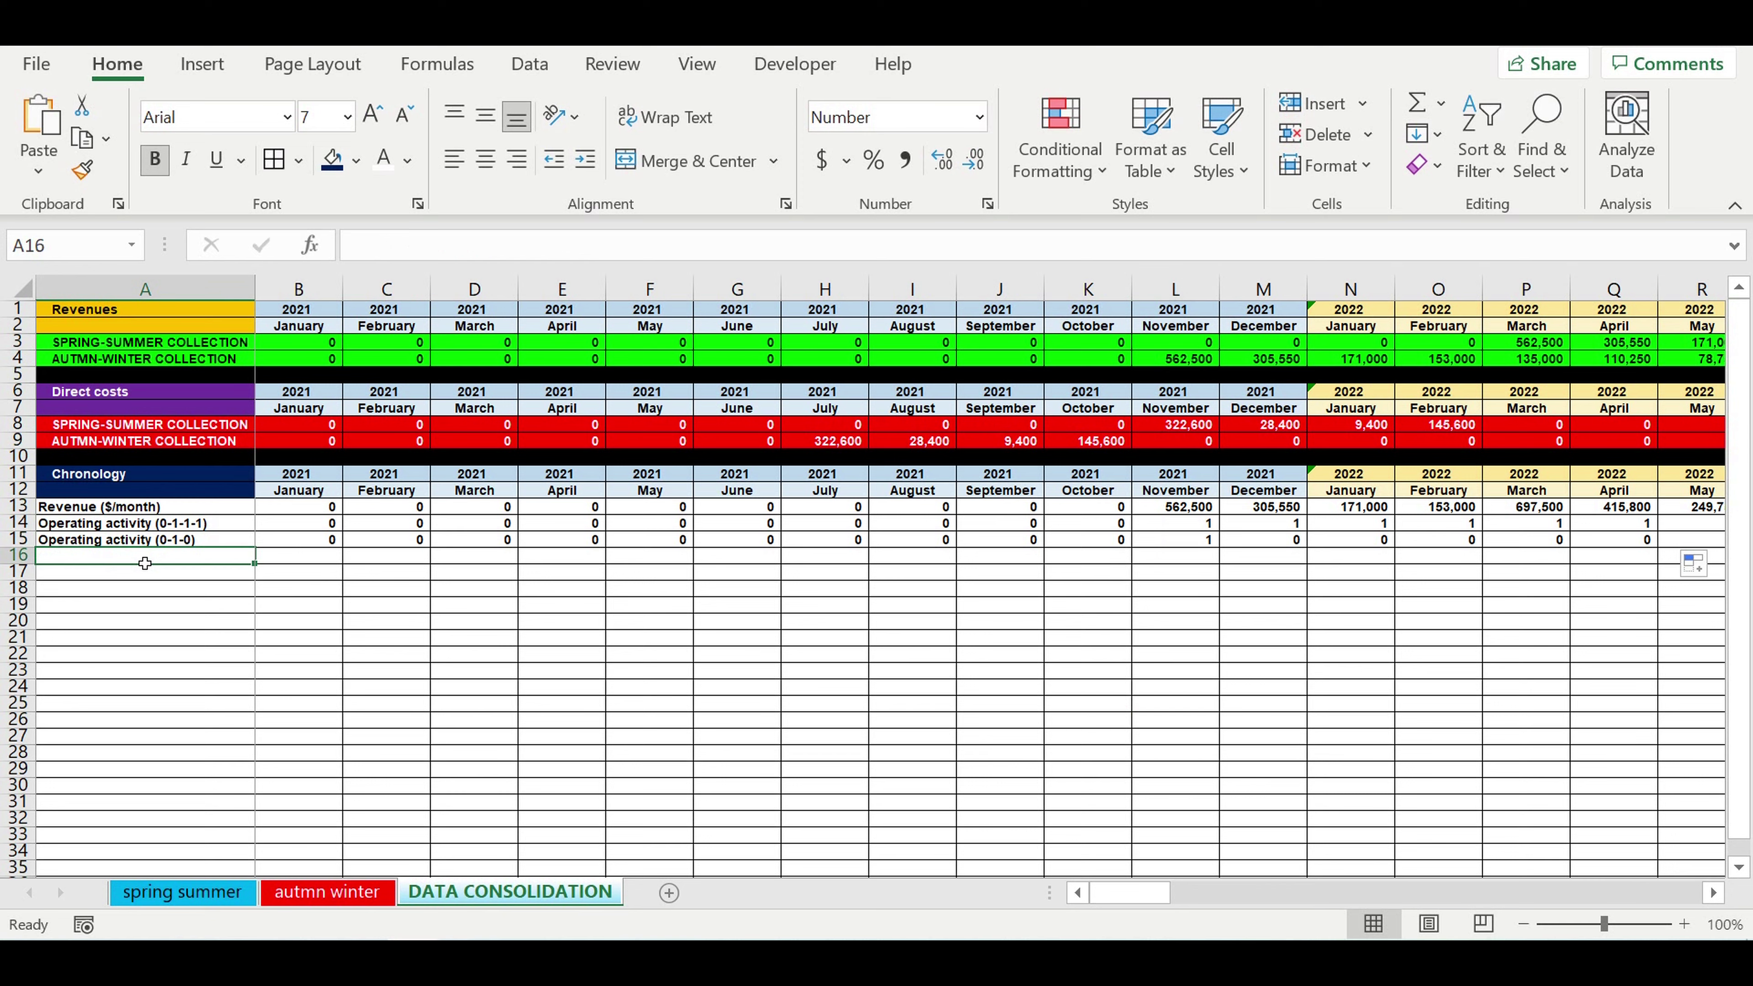
type("End")
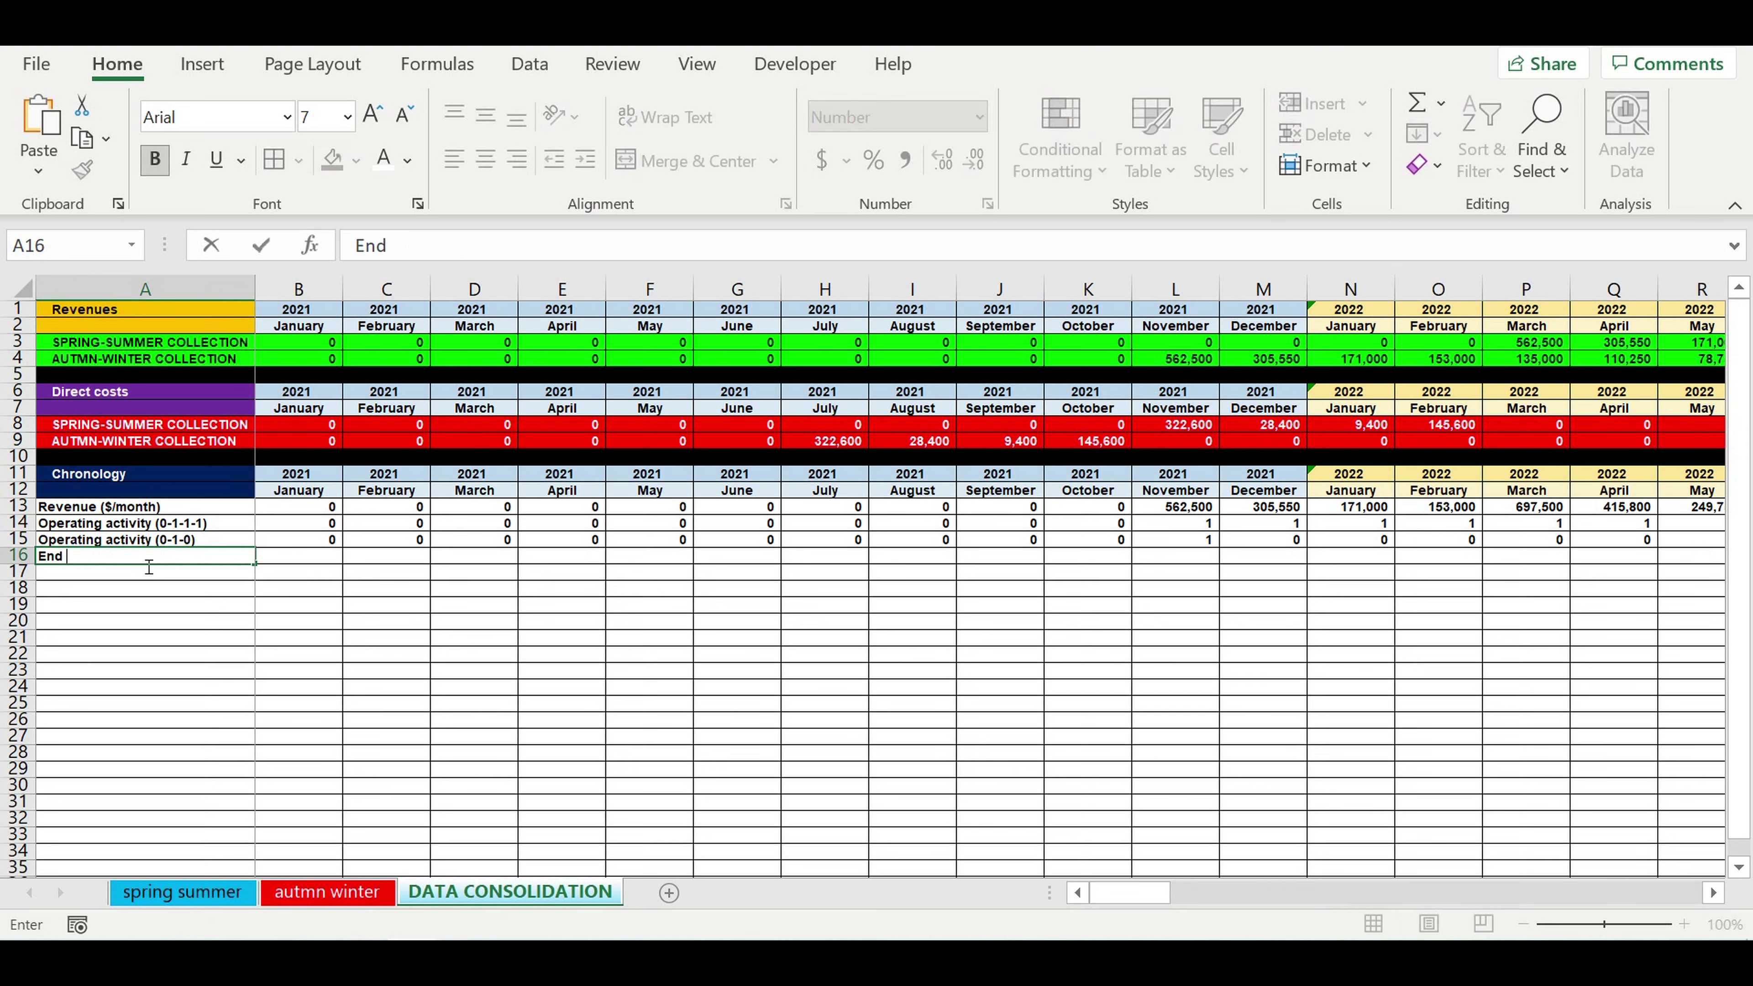
type("of infestment sta")
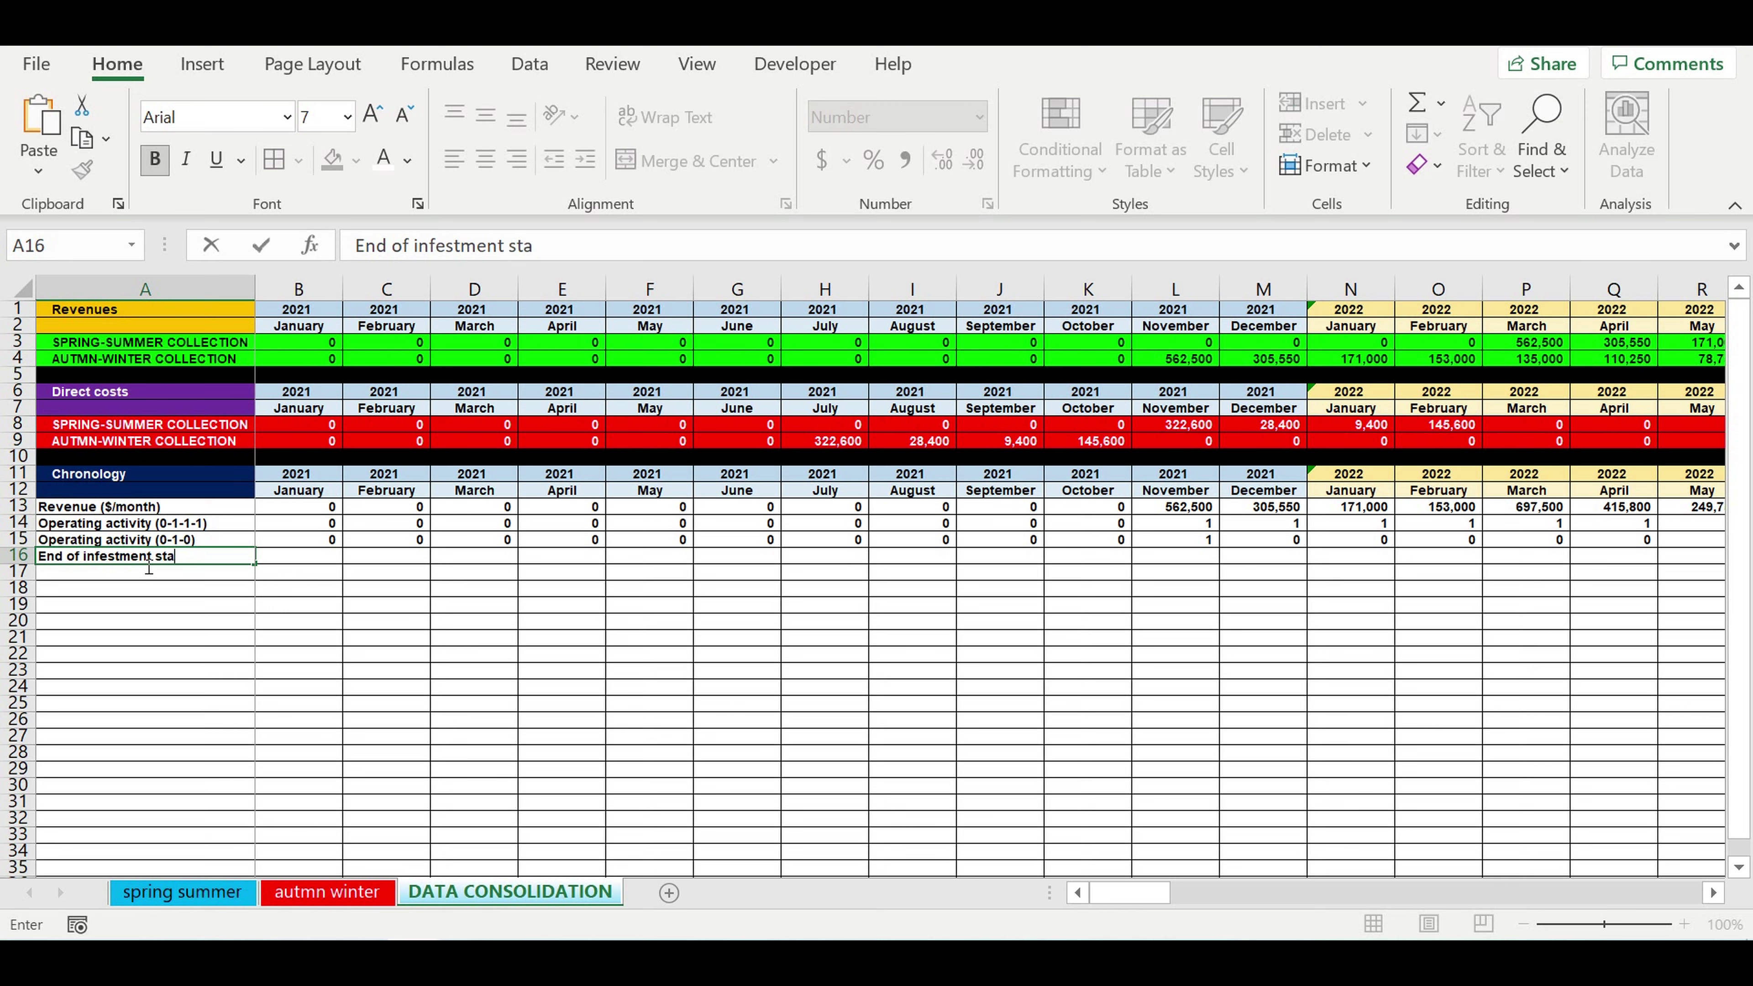
type("ge (0-1-0)")
key("Return")
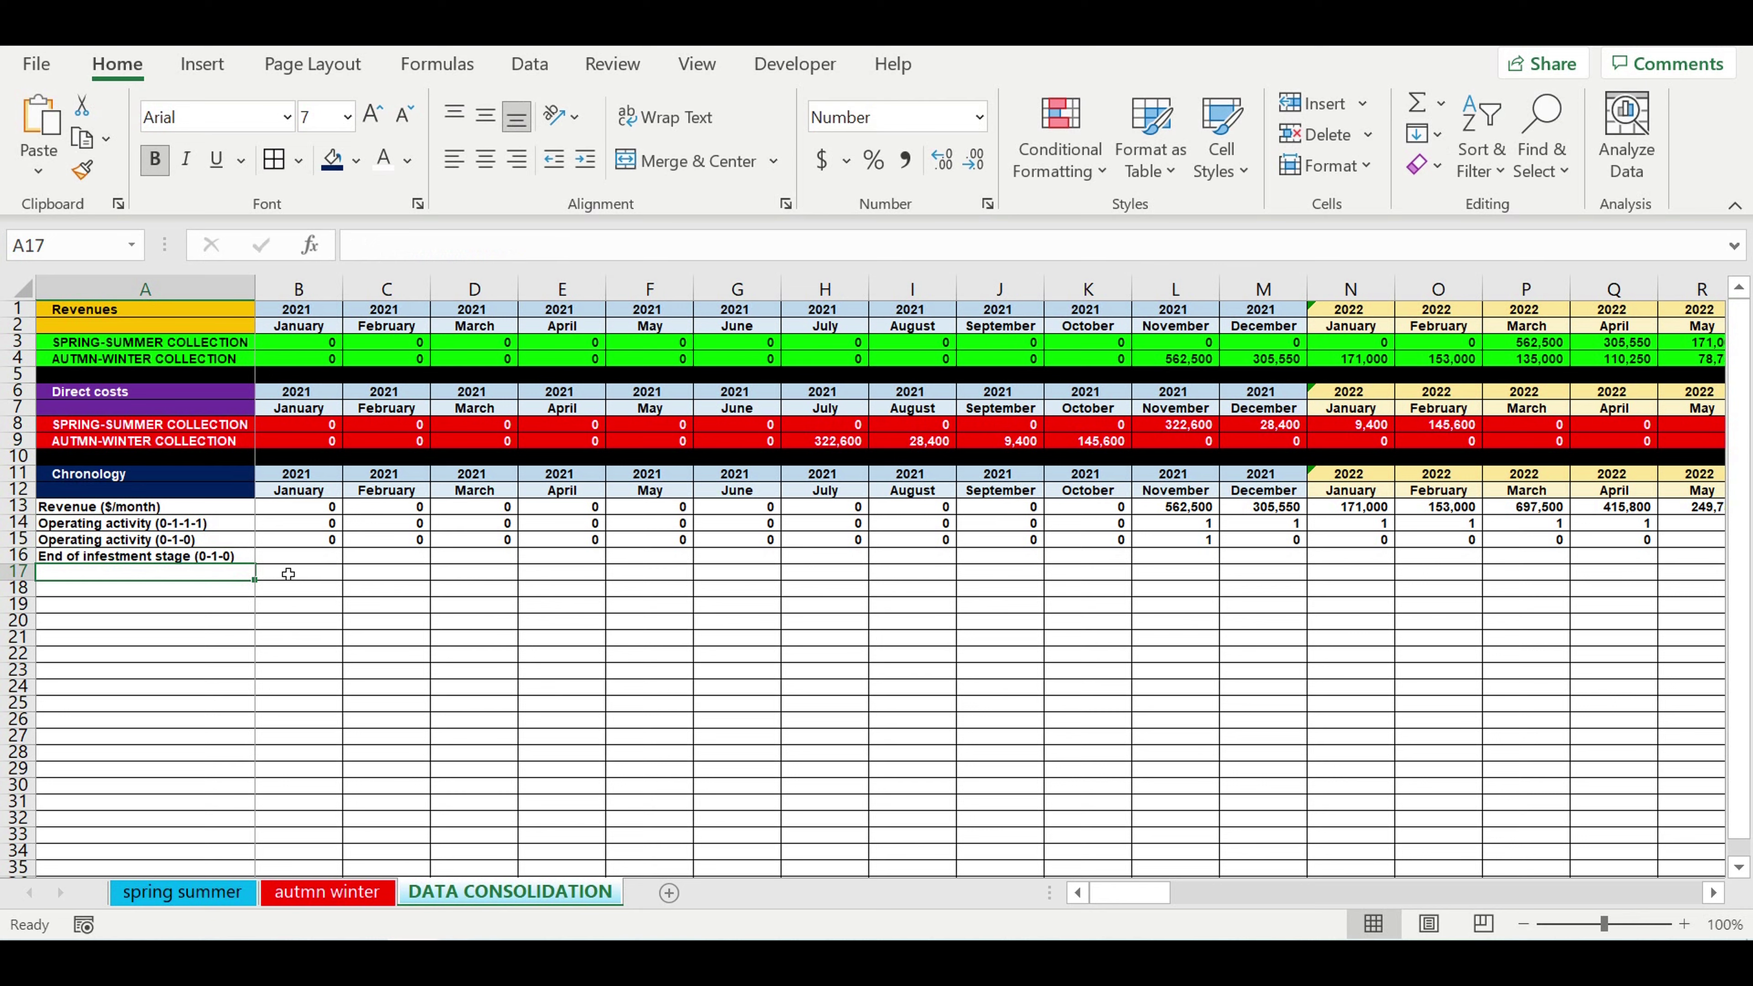
Enter =C15 in B16 to flag the end of the investment stage, and fill it along row 16 through March 2022
left_click(299, 558)
type("=")
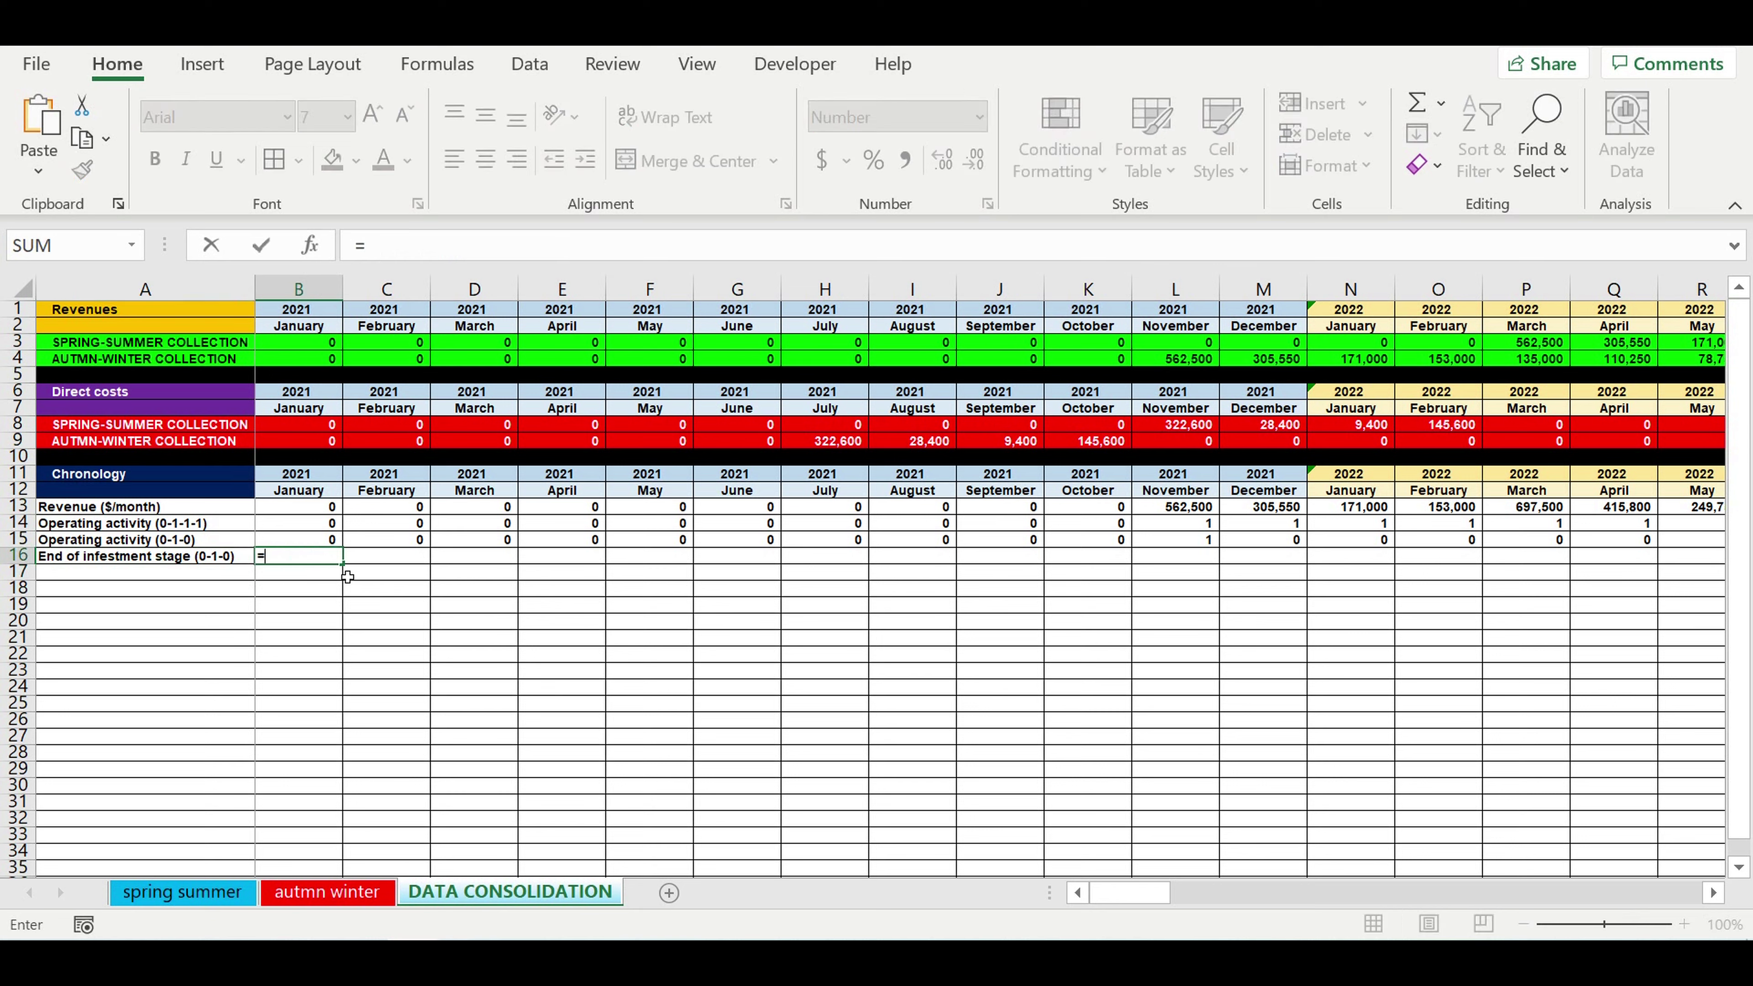
left_click(381, 542)
key("ctrl+Return")
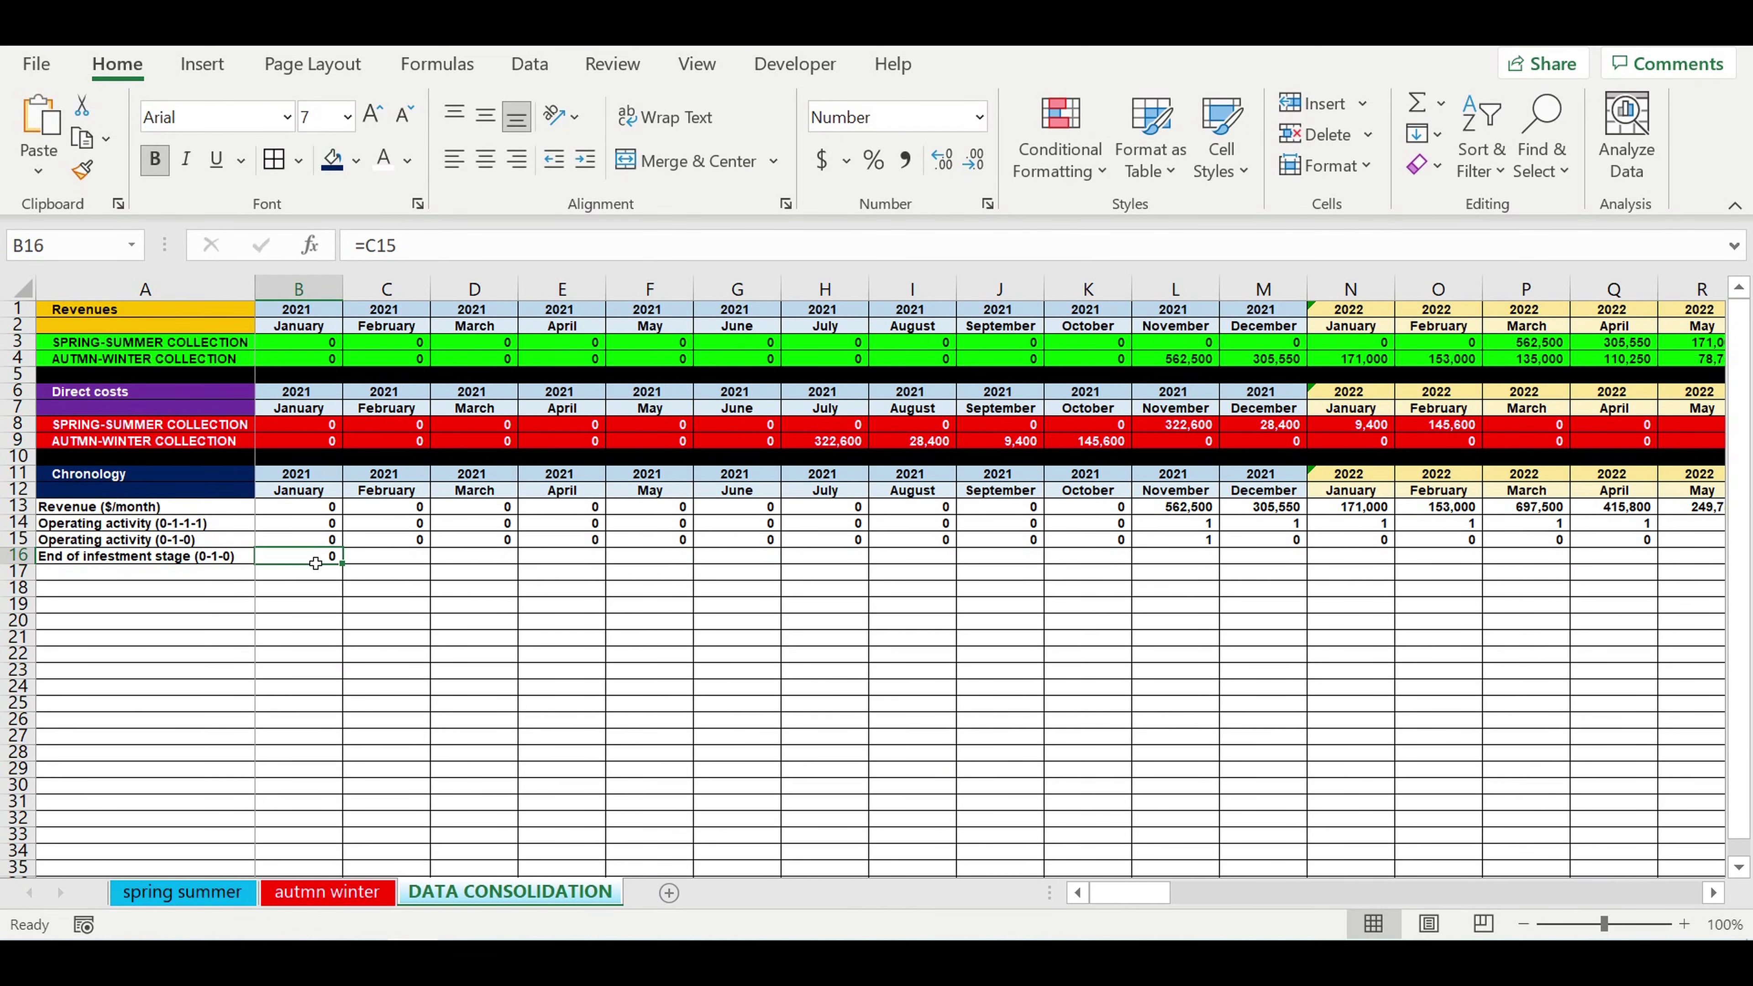
left_click_drag(342, 562, 1567, 552)
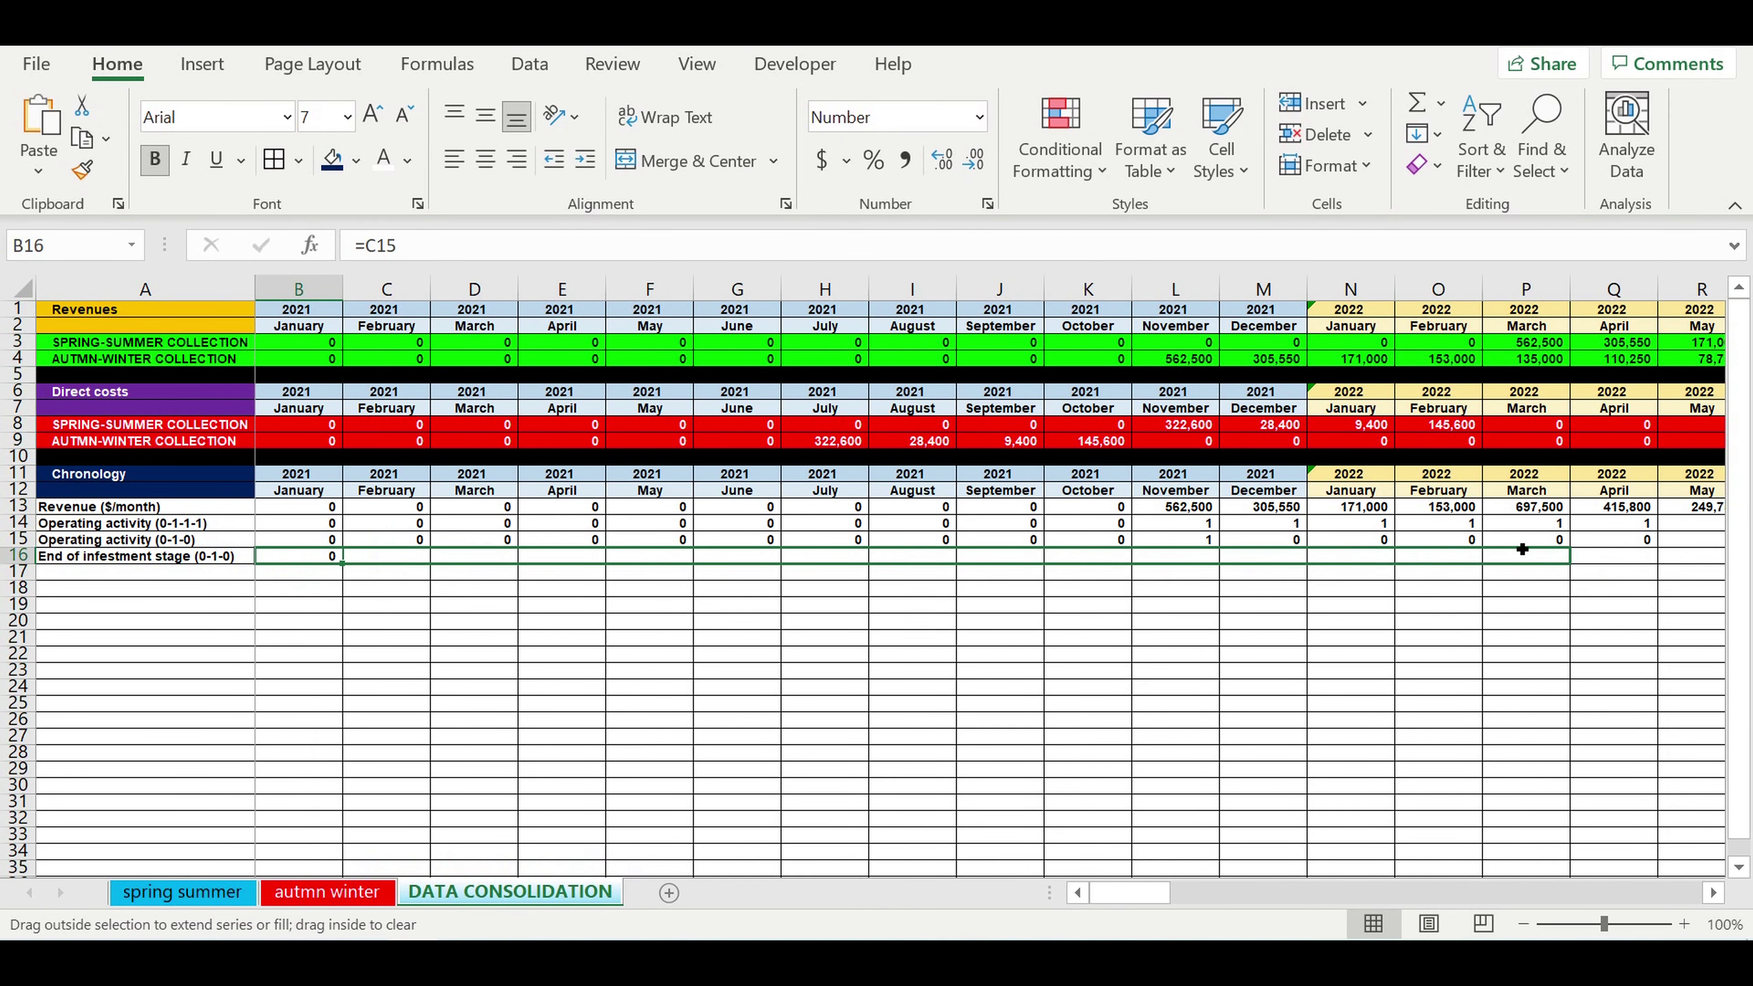
left_click(1252, 602)
left_click(1087, 556)
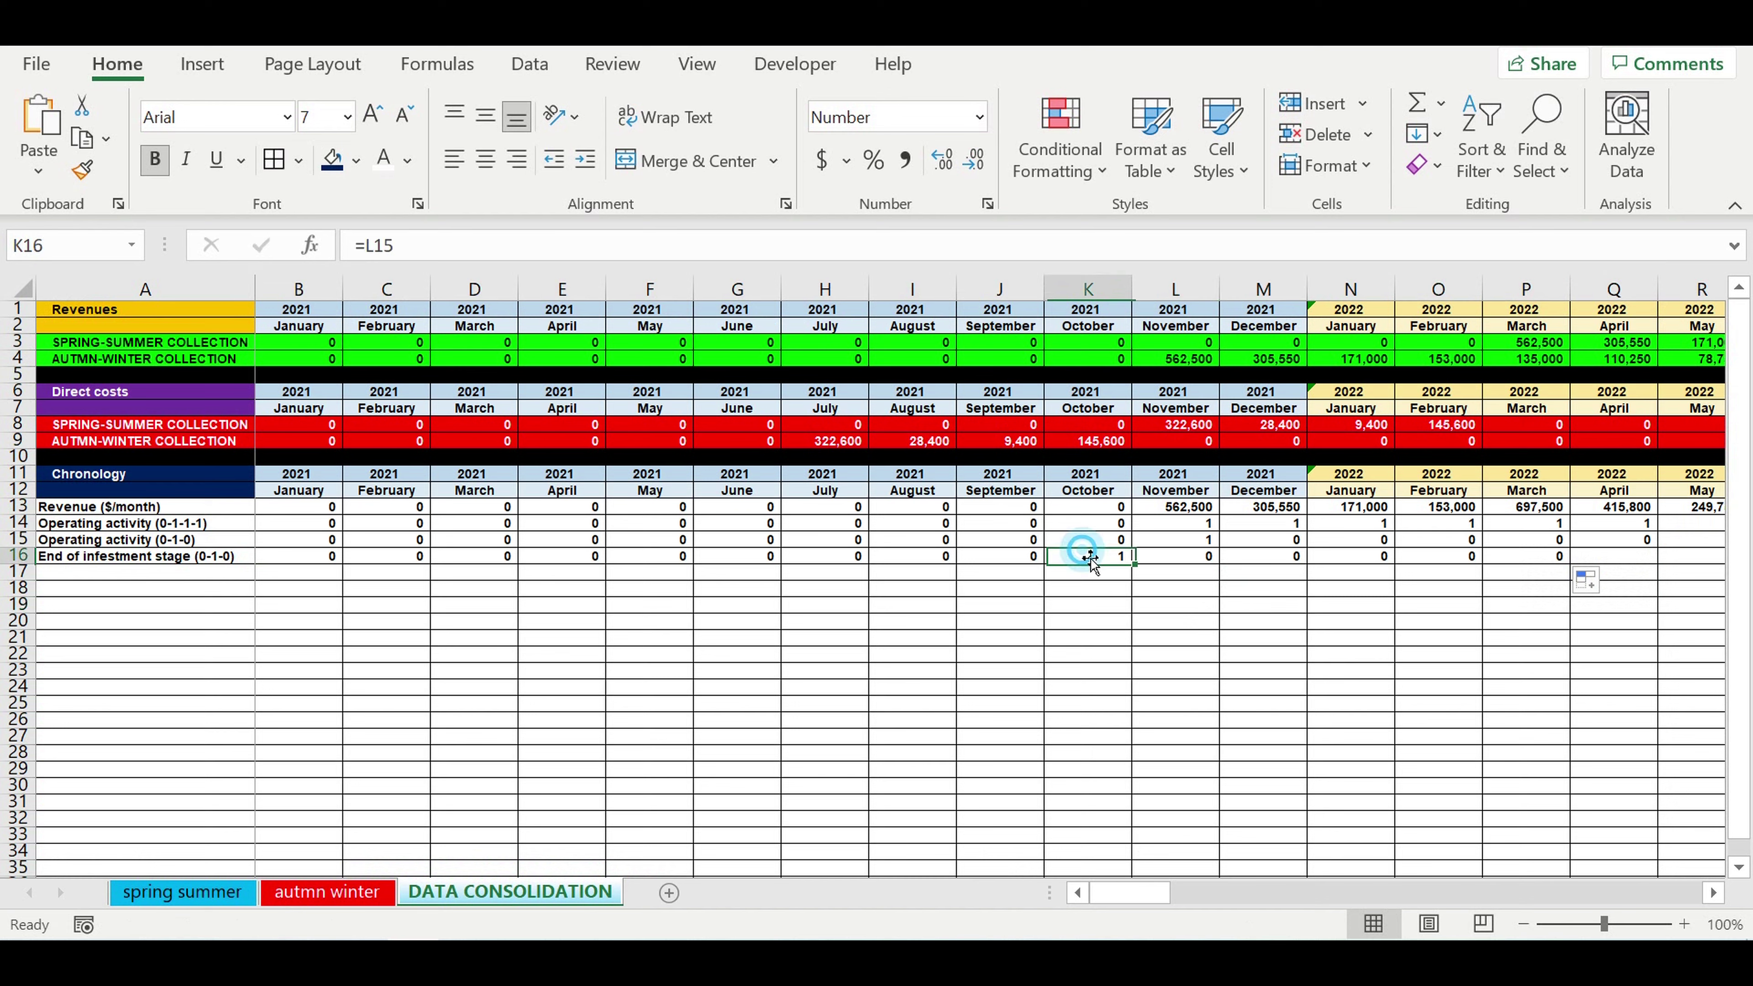
Extend the end-of-stage formula from October 2021 (K16) along row 16 through December 2030 (DQ16)
left_click_drag(1142, 572, 1389, 546)
left_click_drag(1660, 892, 735, 914)
left_click(648, 737)
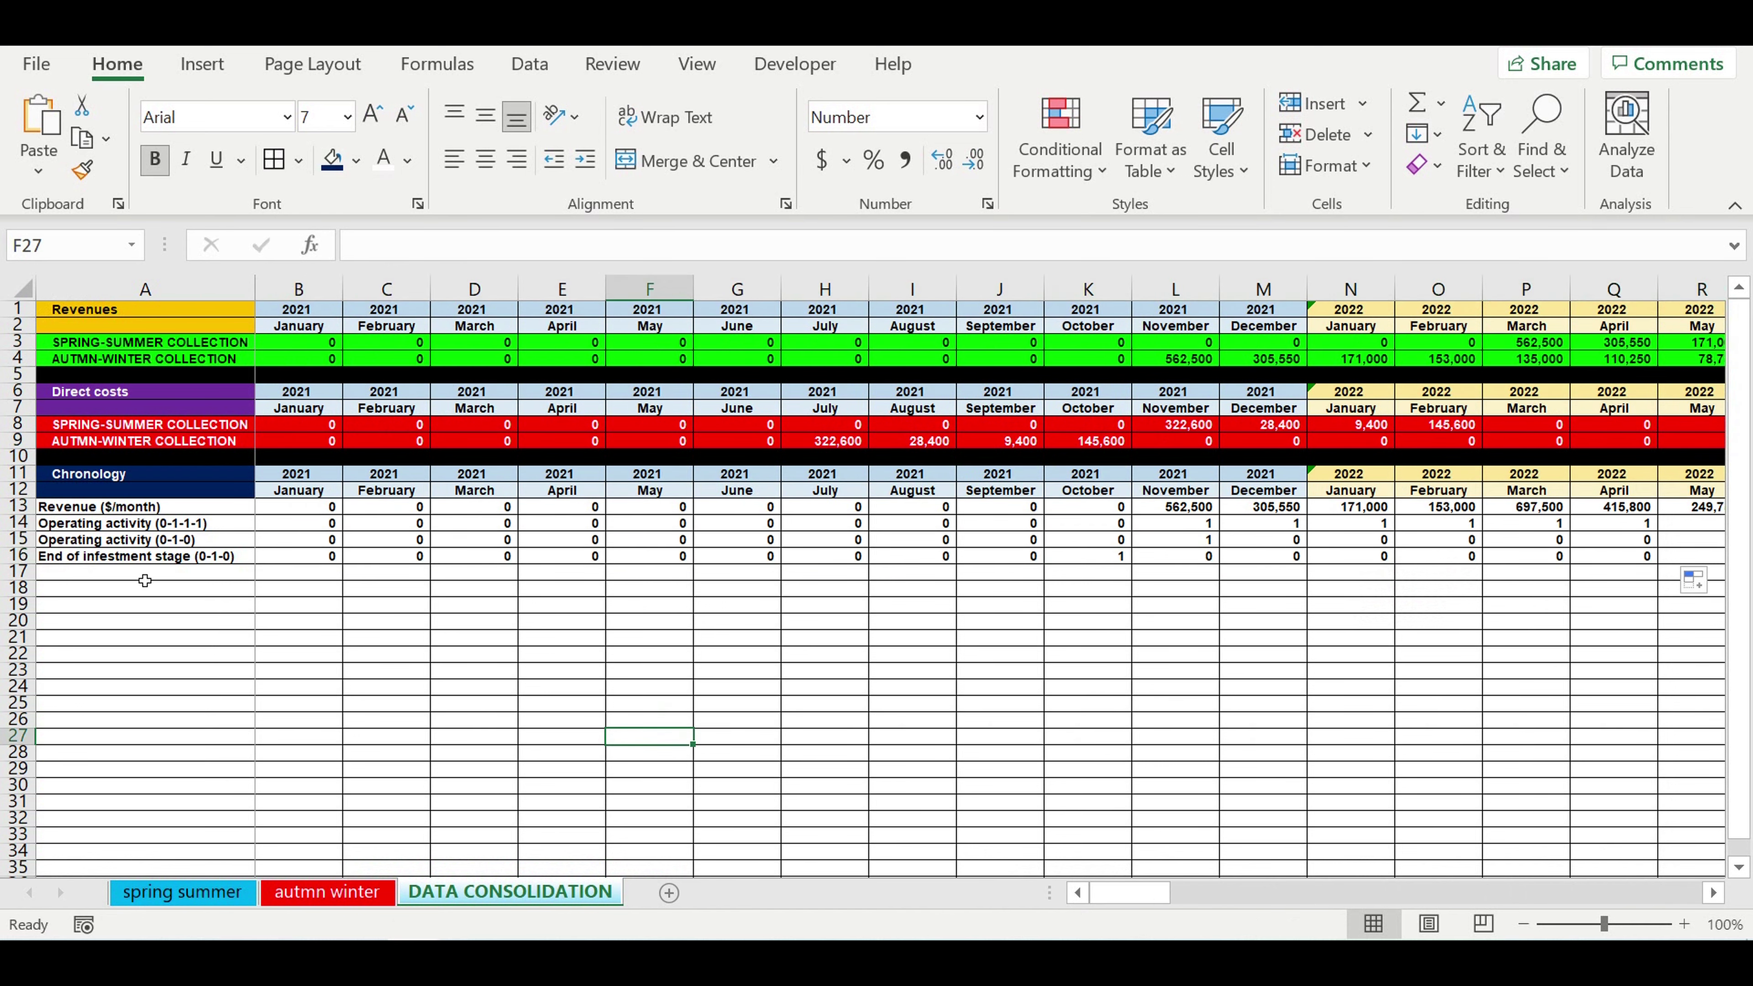
Label cell A17 as Investment stage counting (3-2-1-0-0) and widen column A to fit the label
left_click(123, 580)
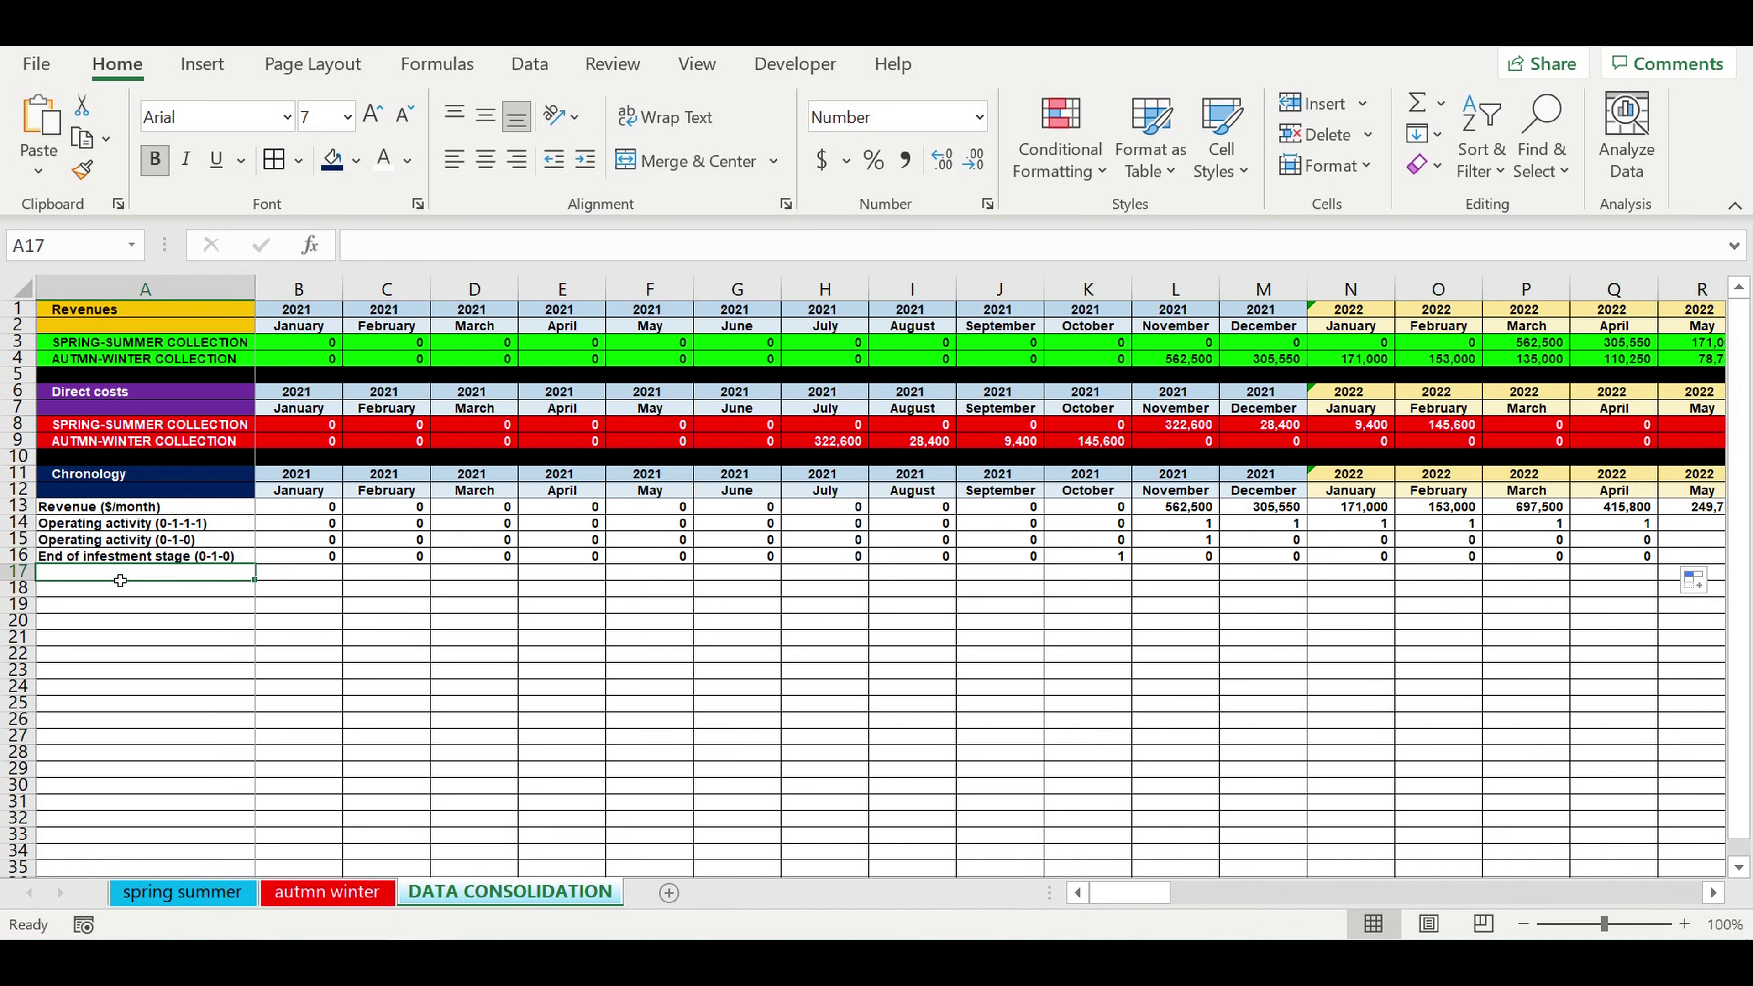
type("Investment stage counting (3")
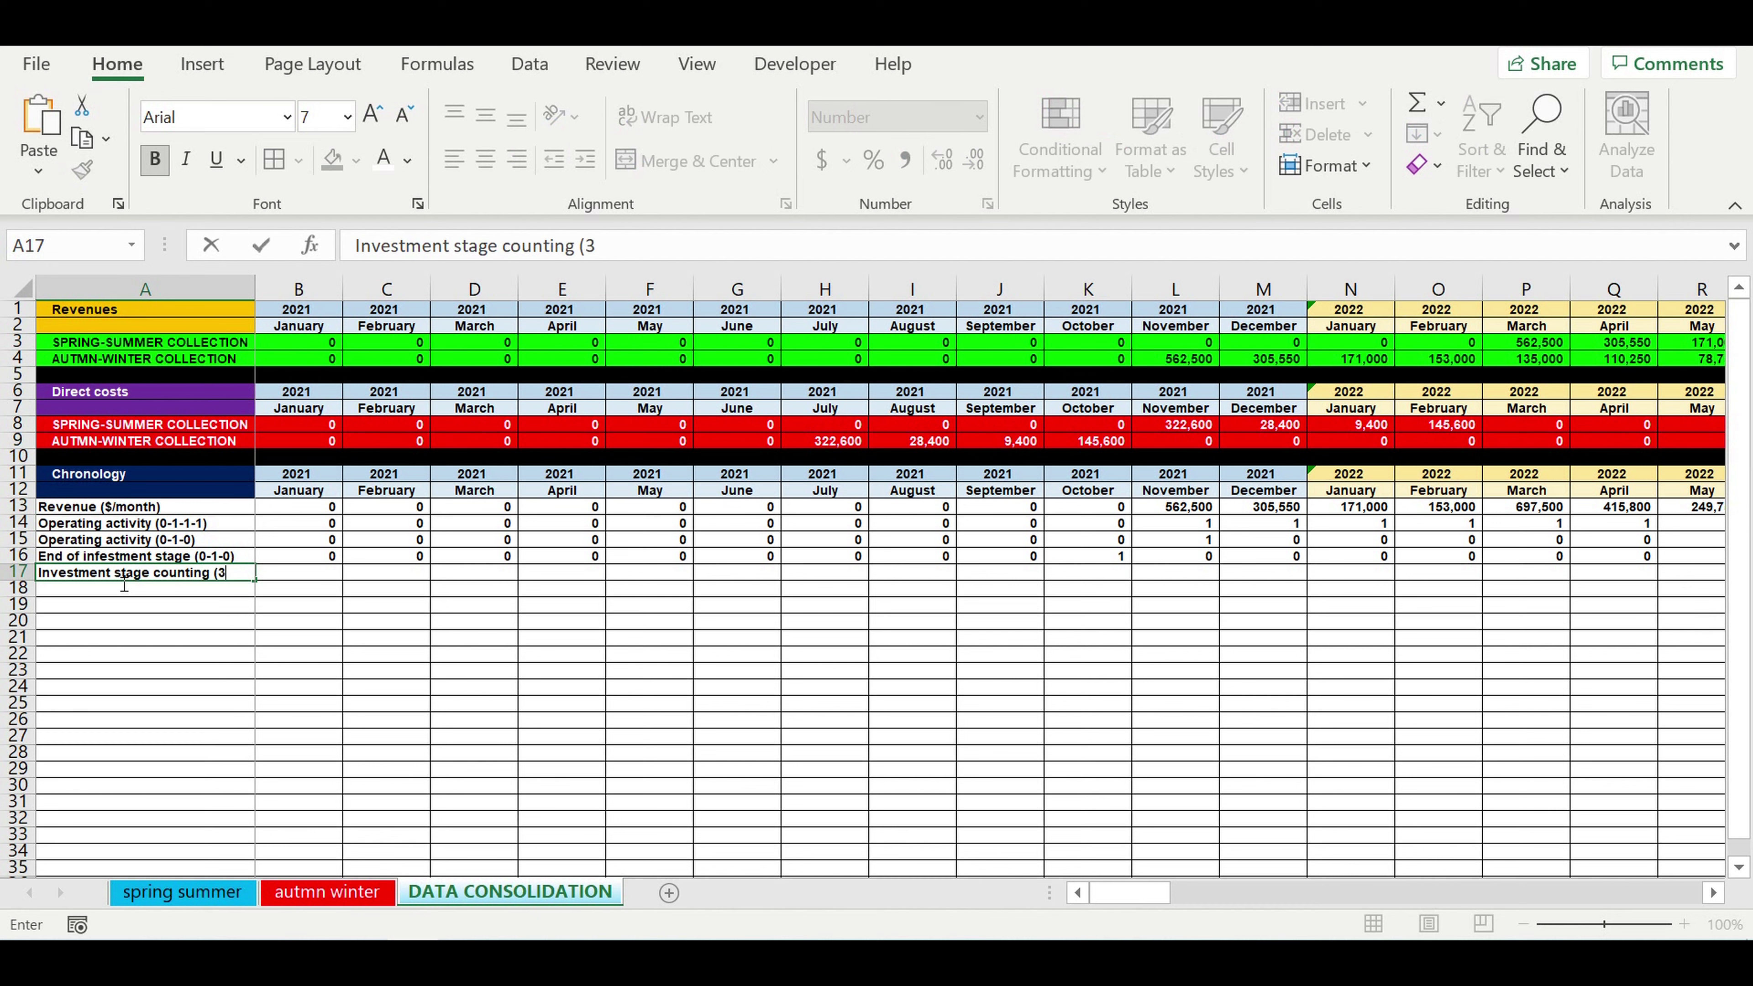
type("-2-1-0")
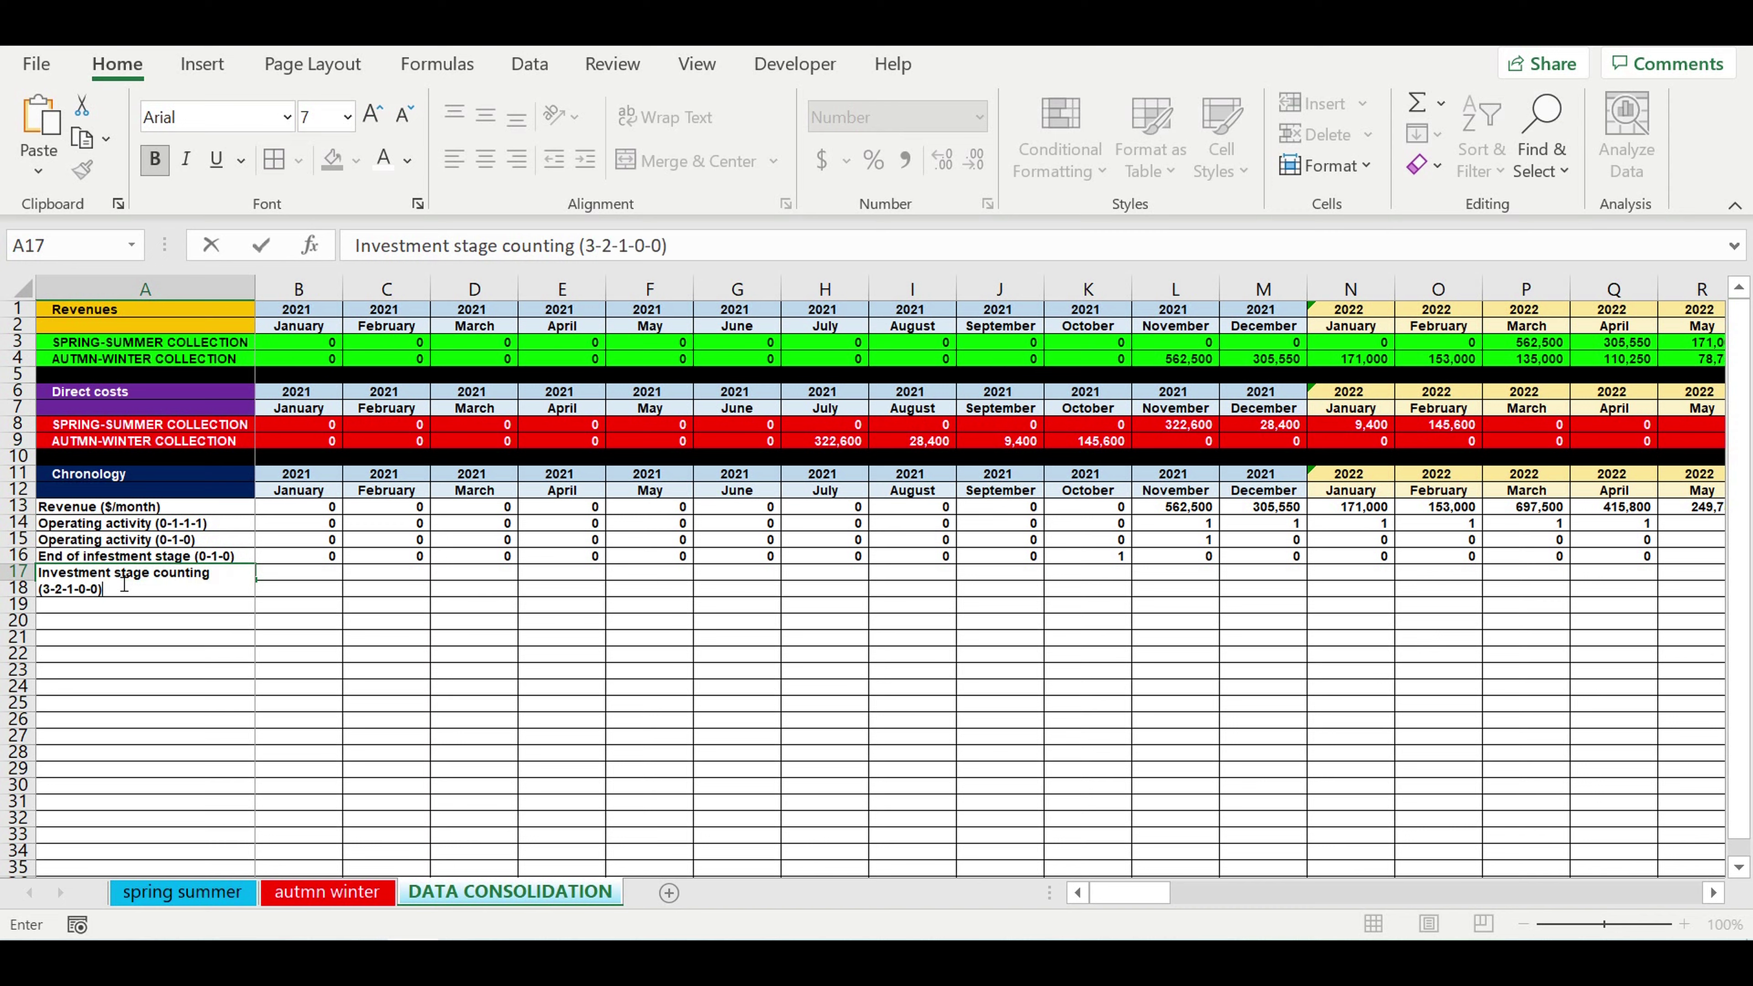
type("-0)")
key("Return")
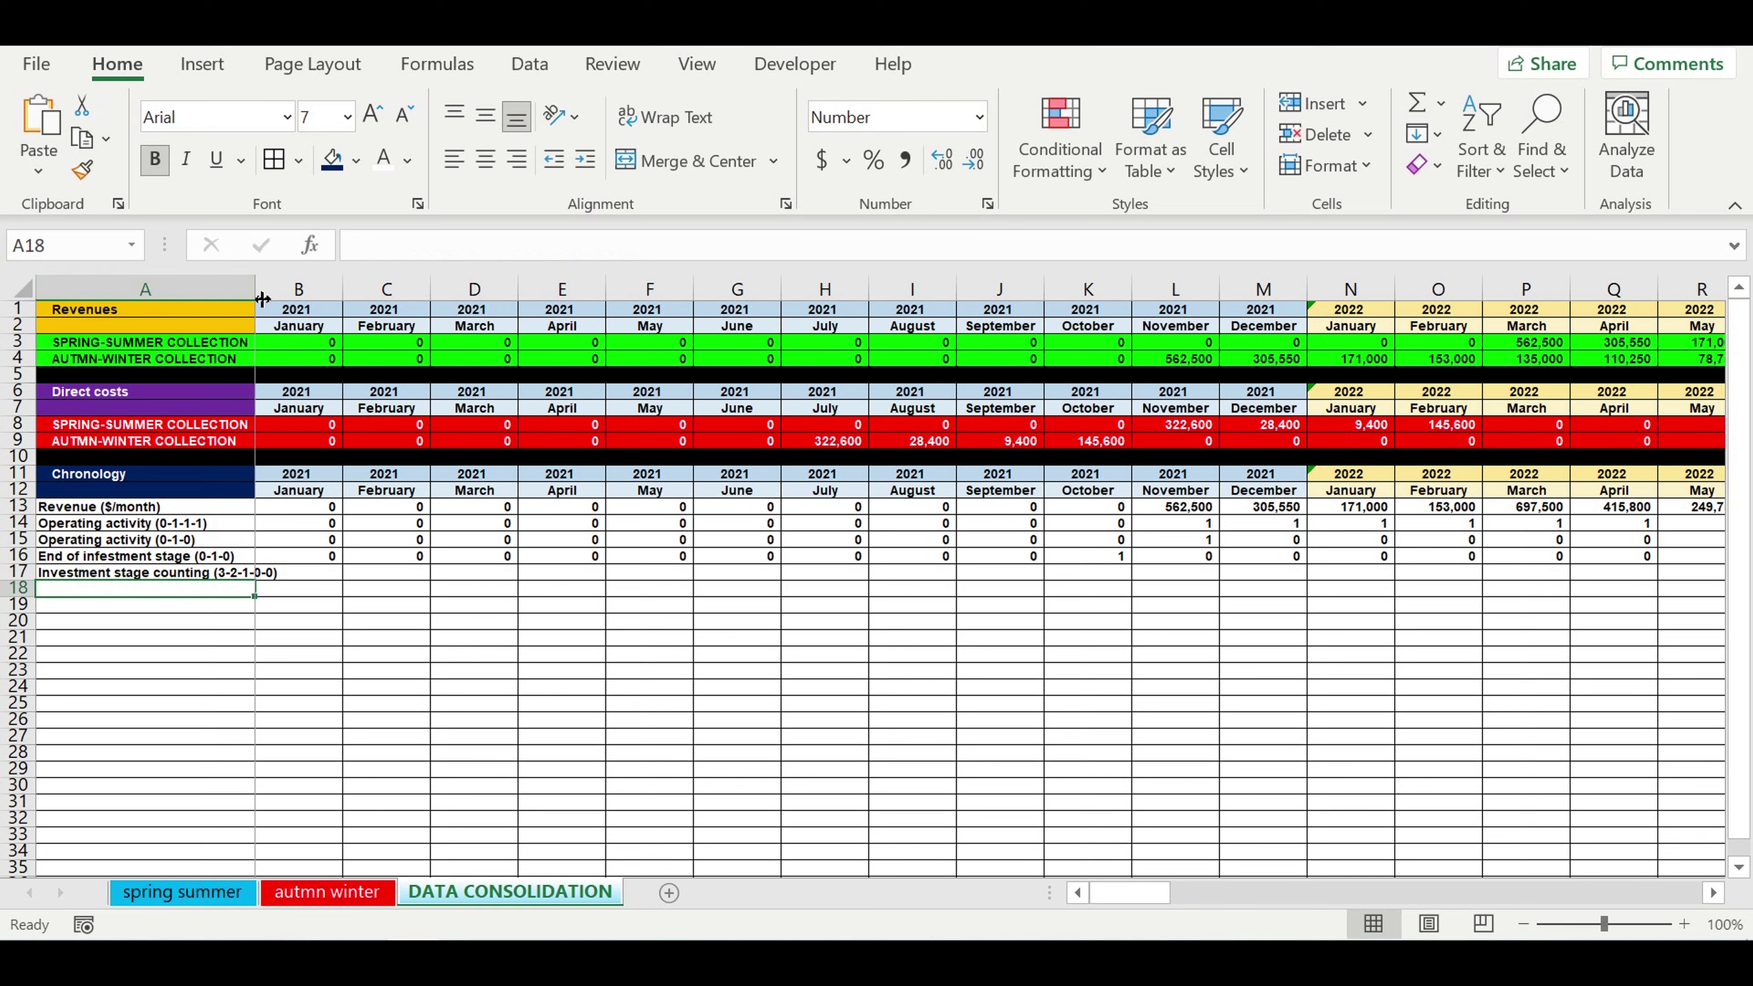
left_click_drag(268, 306, 297, 306)
left_click(343, 653)
Enter =DQ16 in the December 2030 cell (DQ17) of the investment stage counting row
left_click(342, 574)
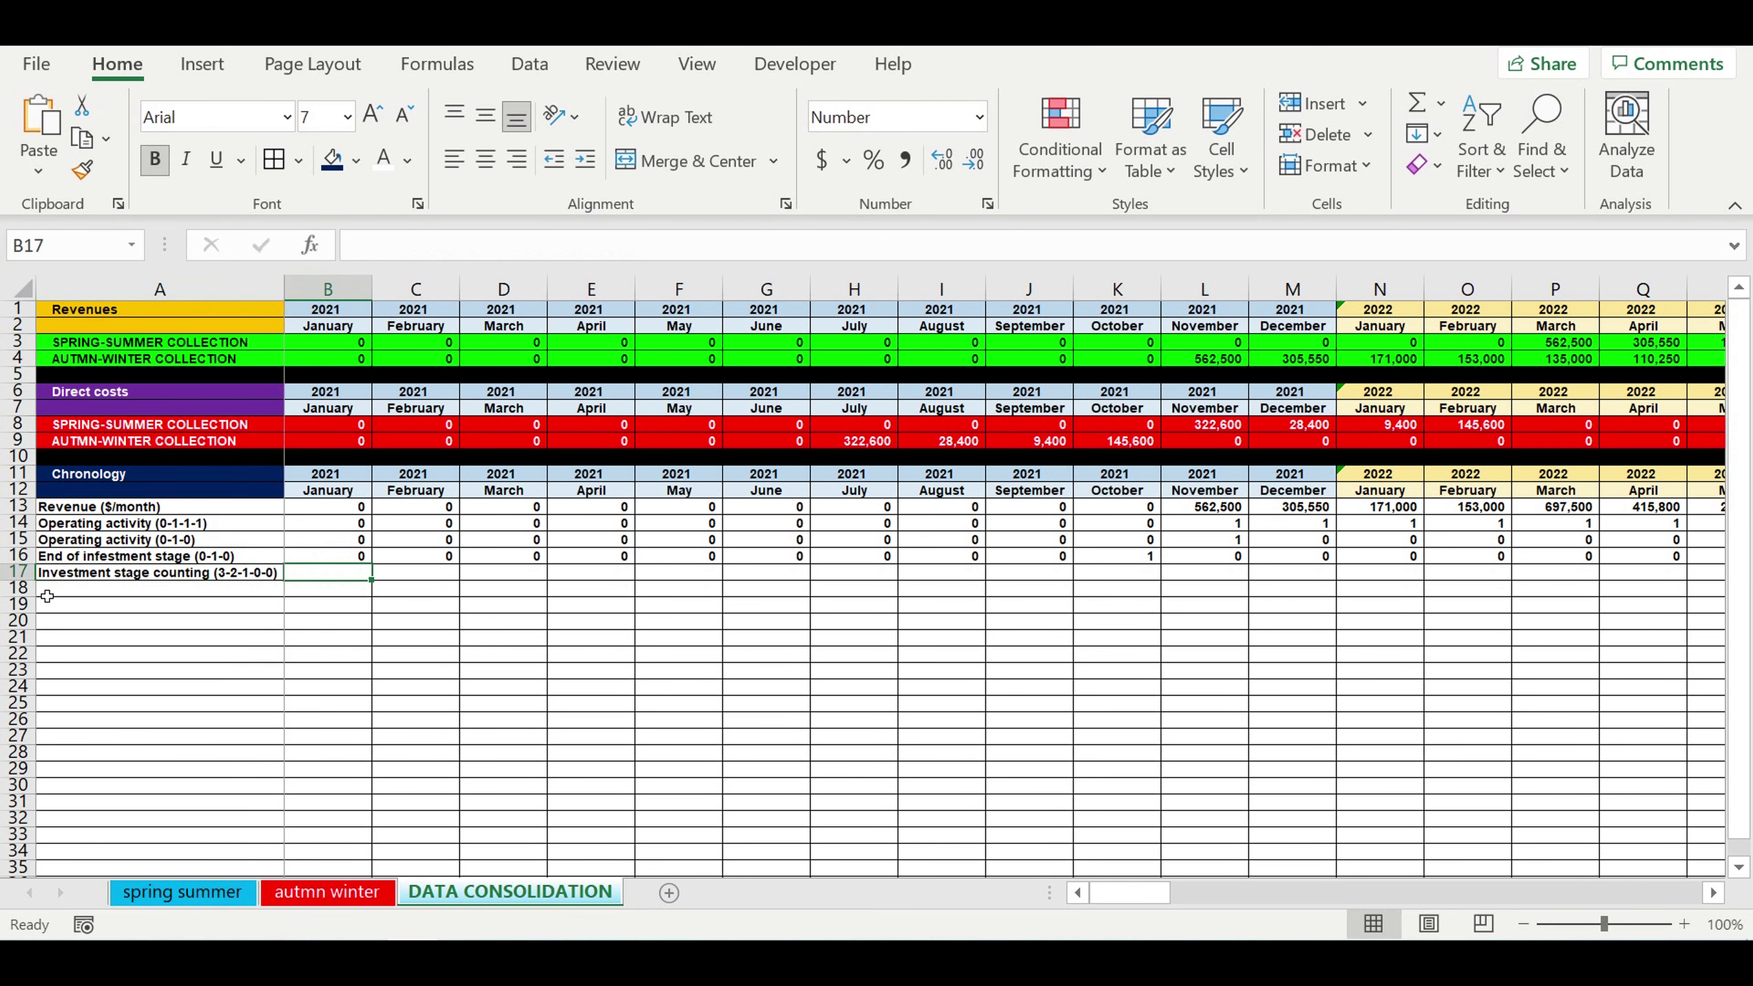
left_click_drag(1143, 901, 1711, 885)
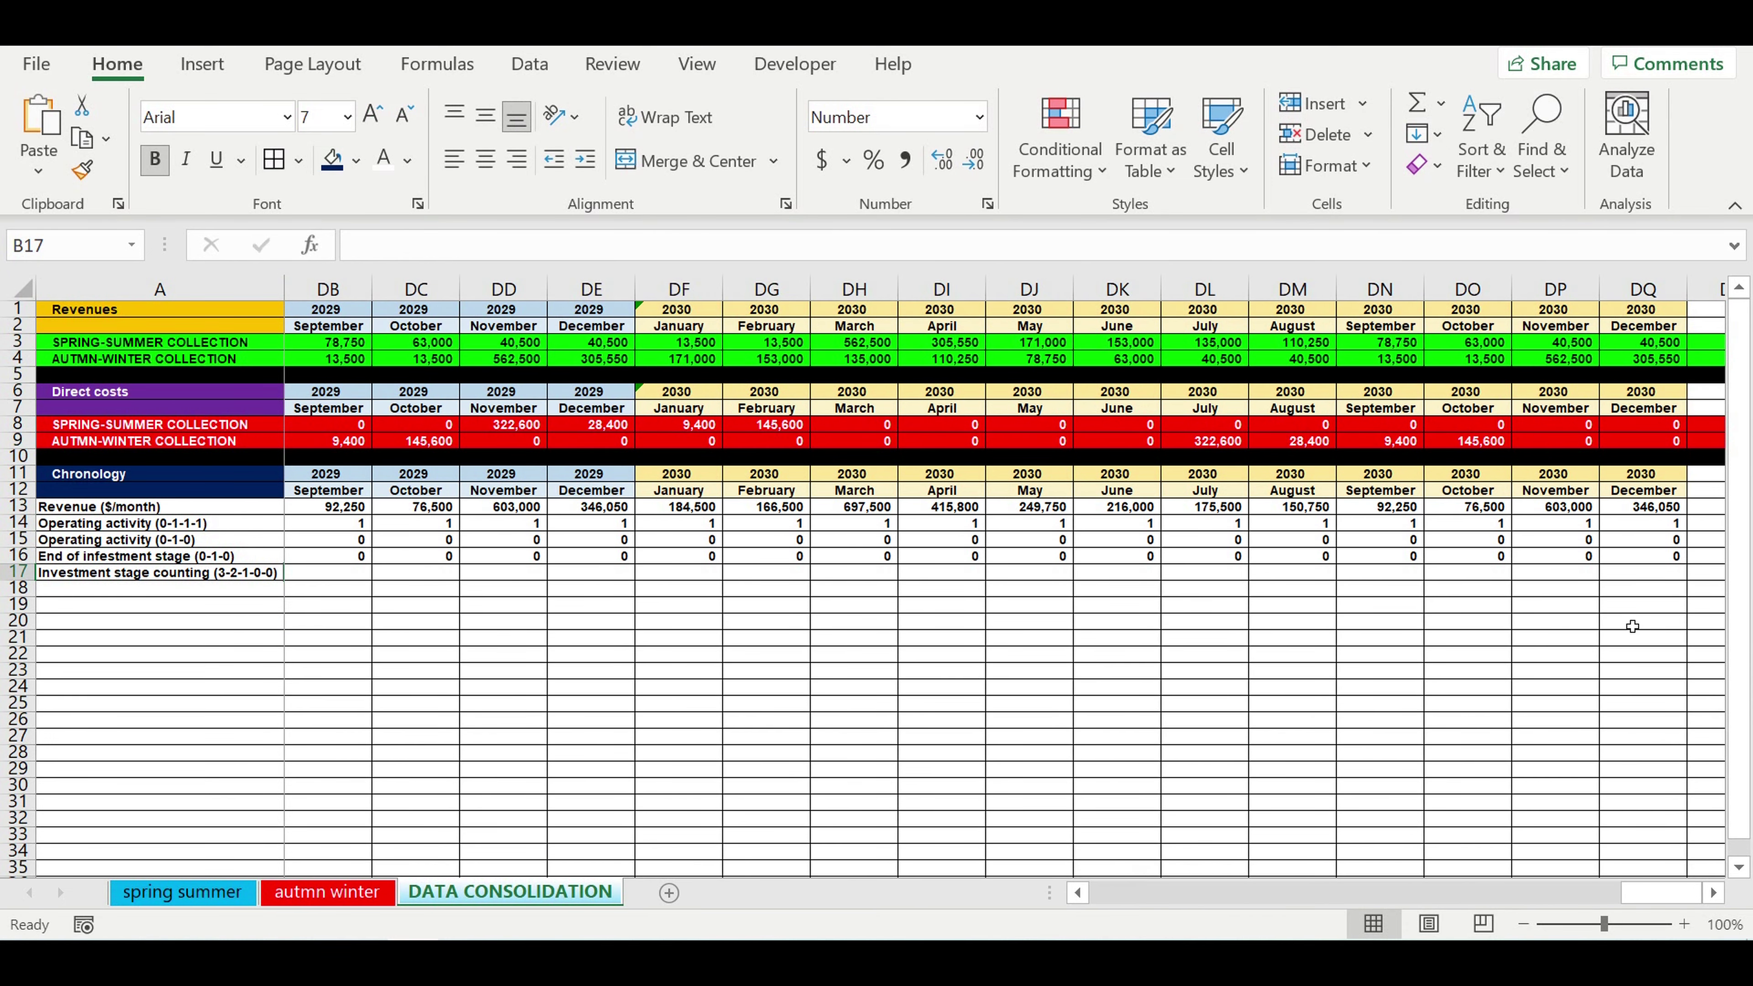
left_click(1647, 574)
type("=")
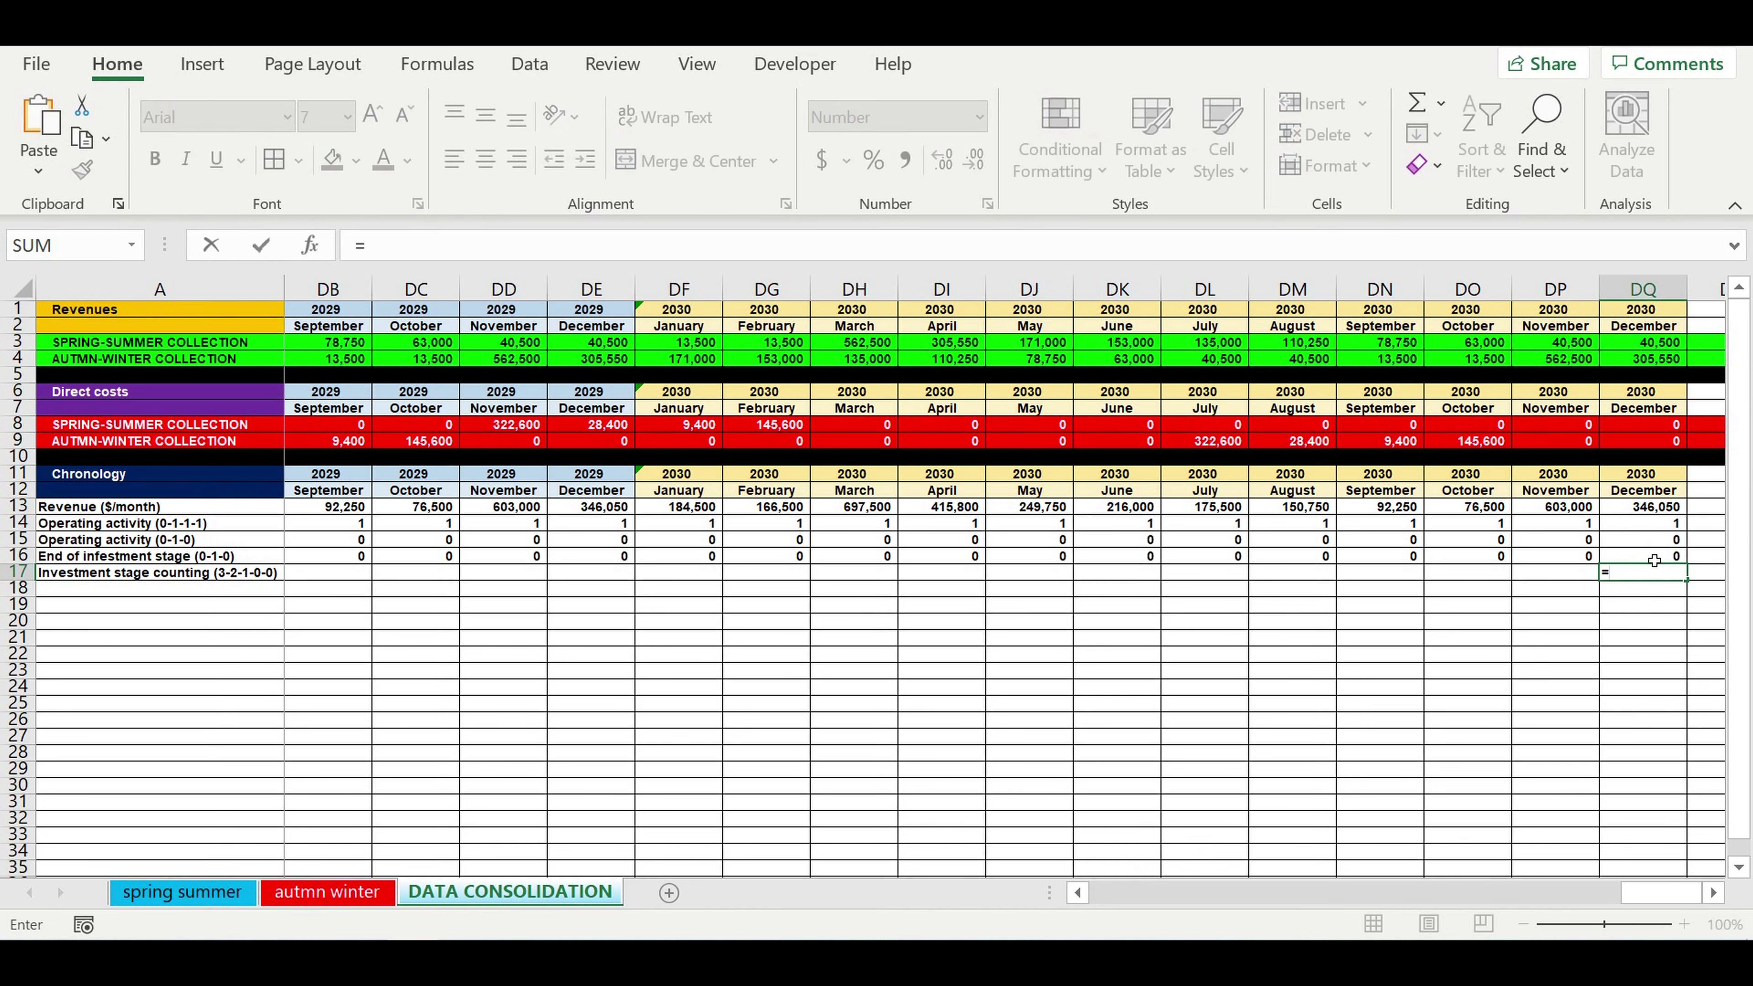
left_click(1649, 558)
key("Return")
Begin the formula =if(and(DQ17=0,DP16=0),0, in the November 2030 cell (DP17) of the investment stage counting row
left_click(1572, 580)
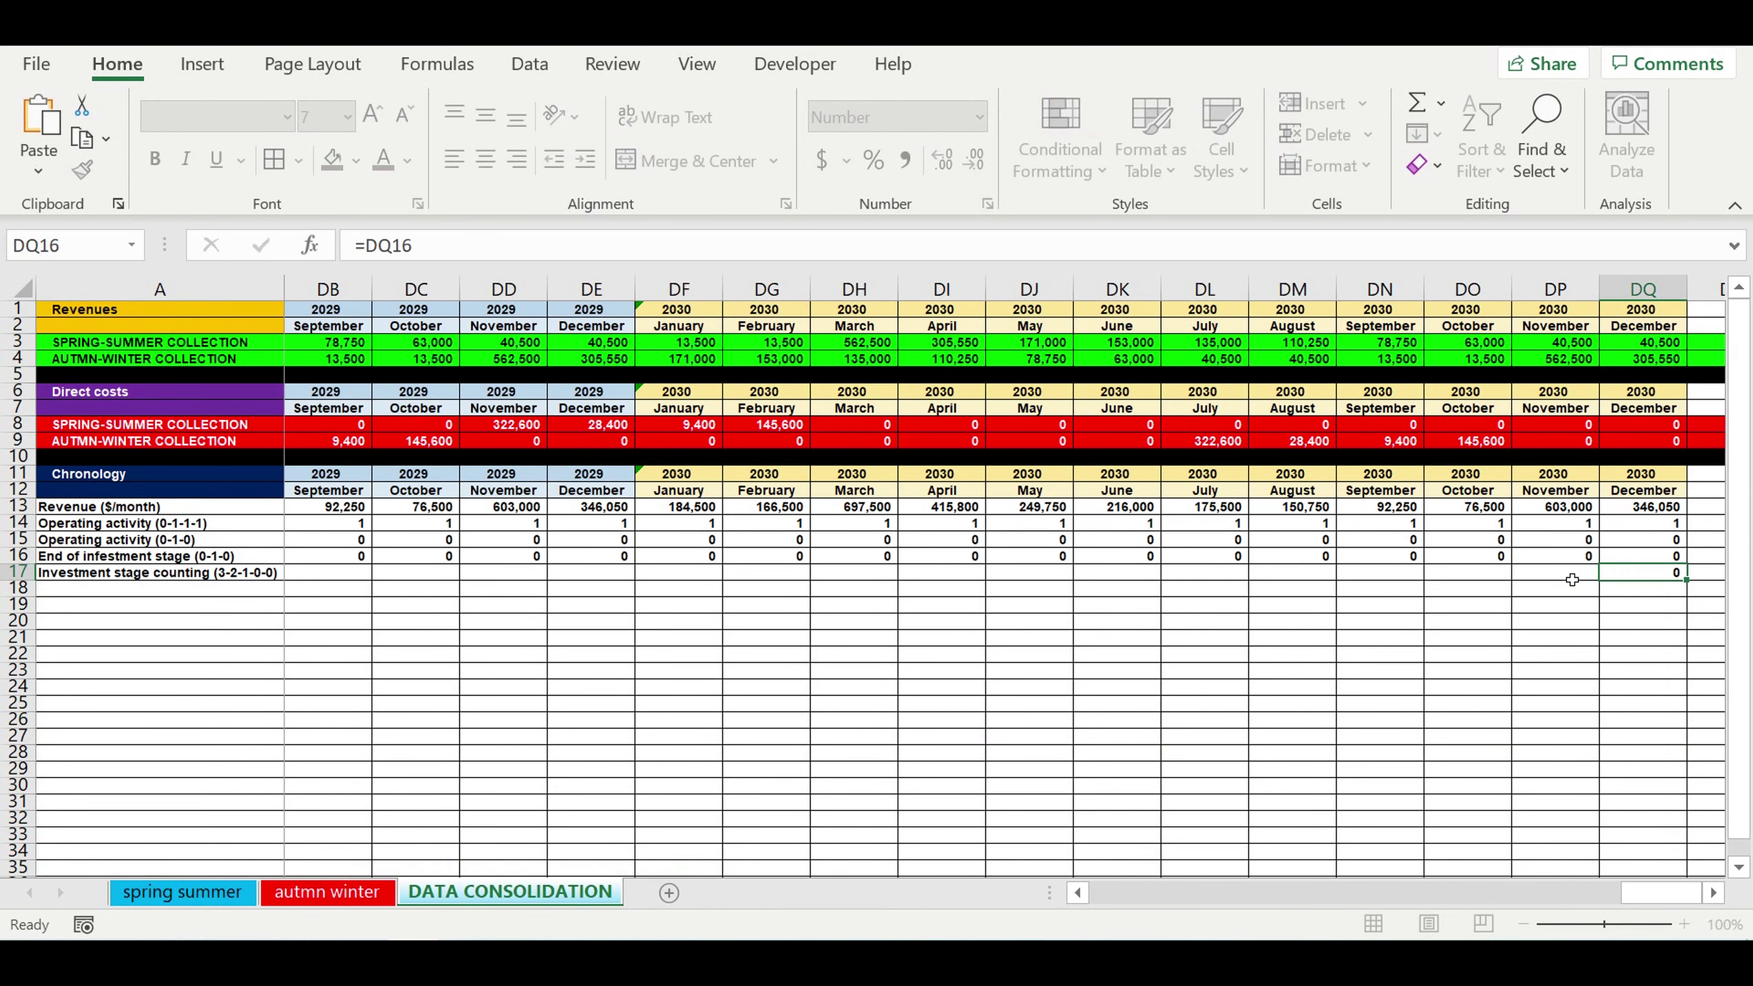
type("=")
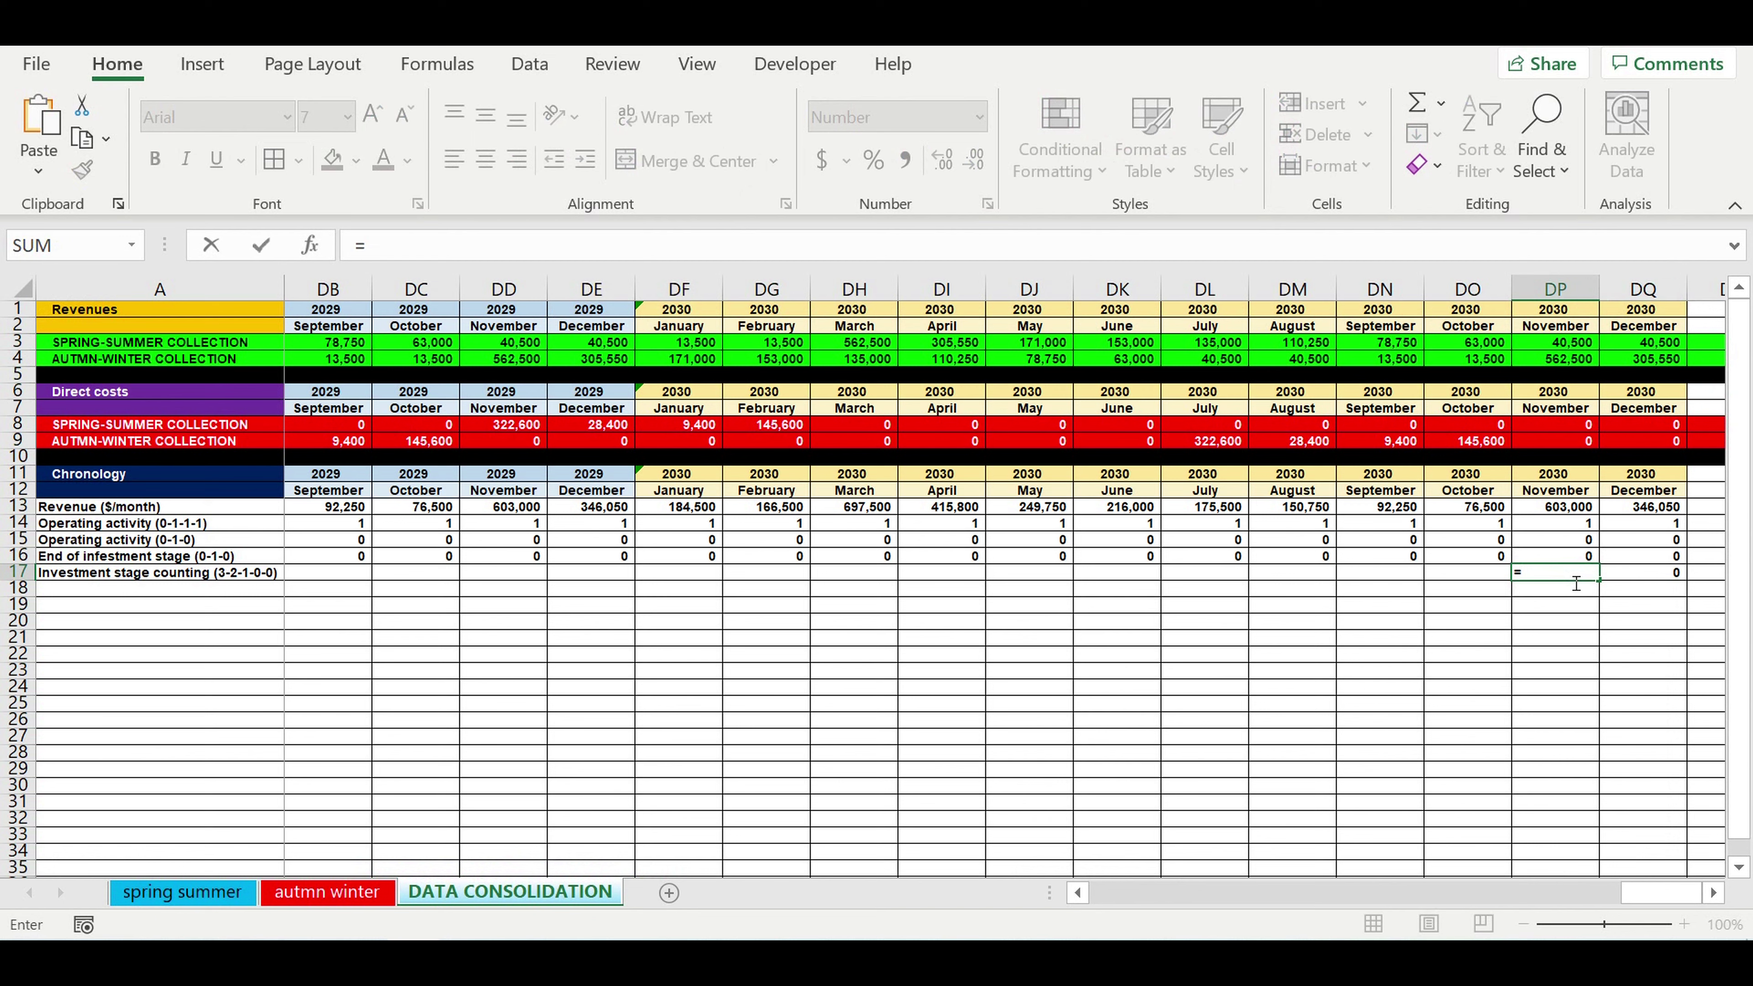
type("if(and(")
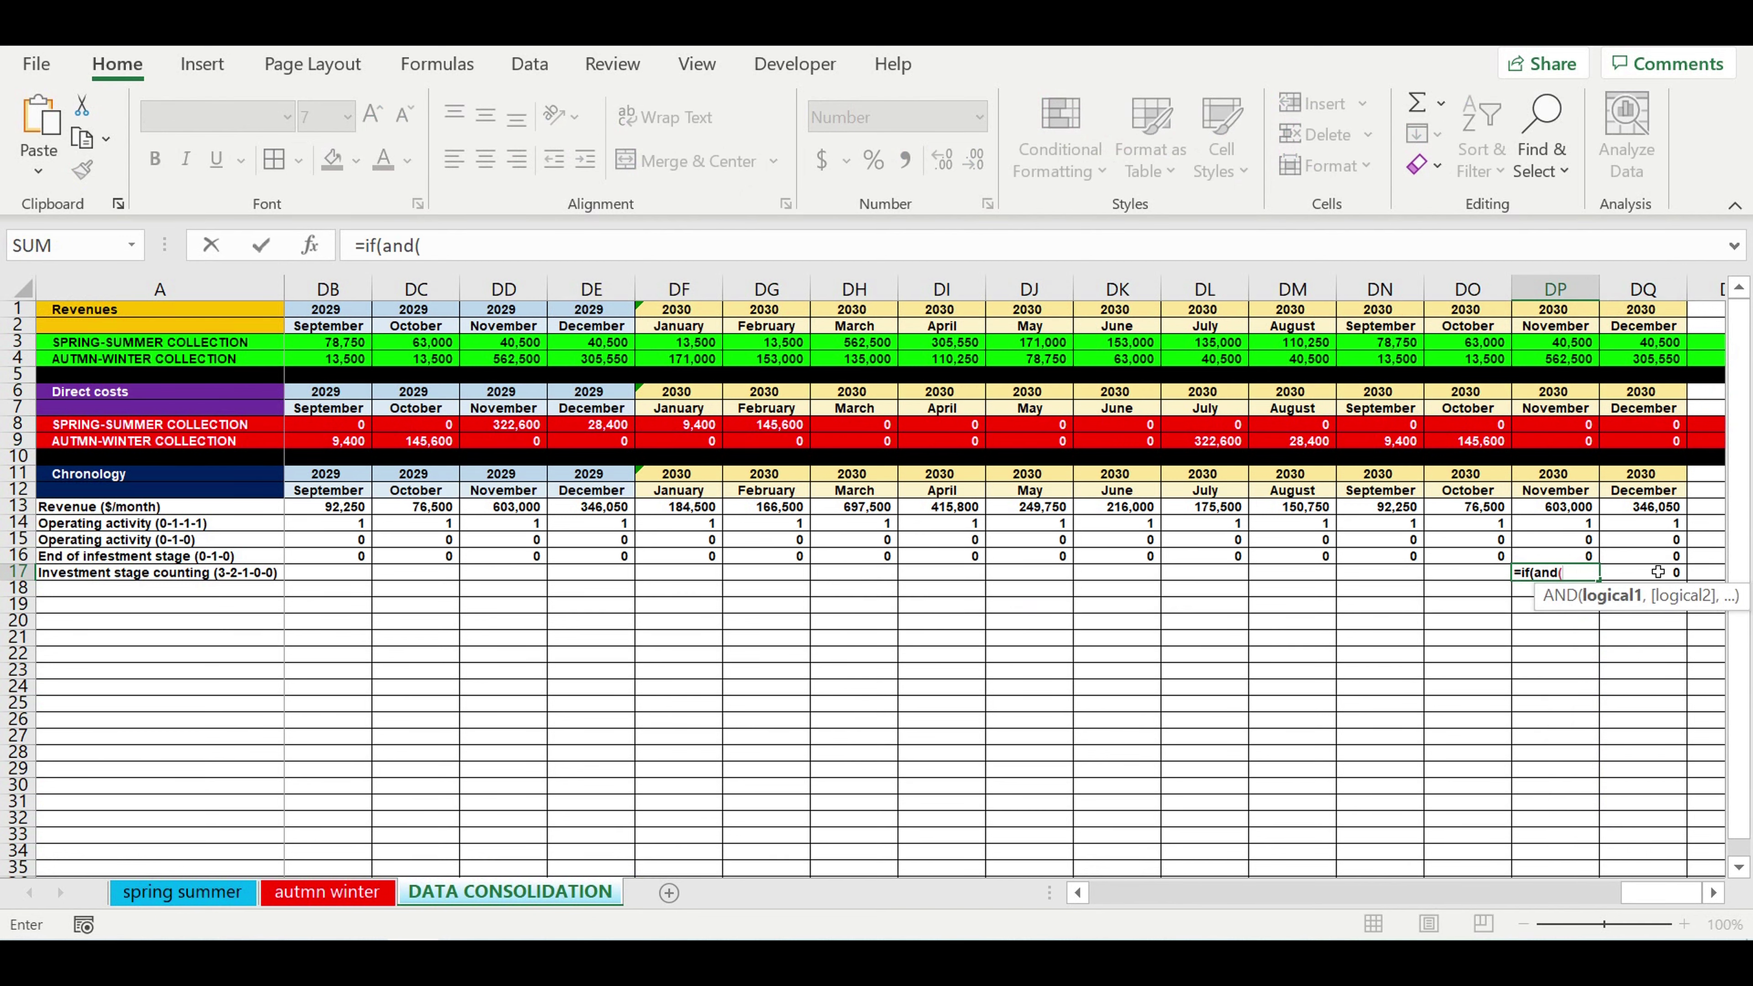
left_click(1660, 579)
type("=")
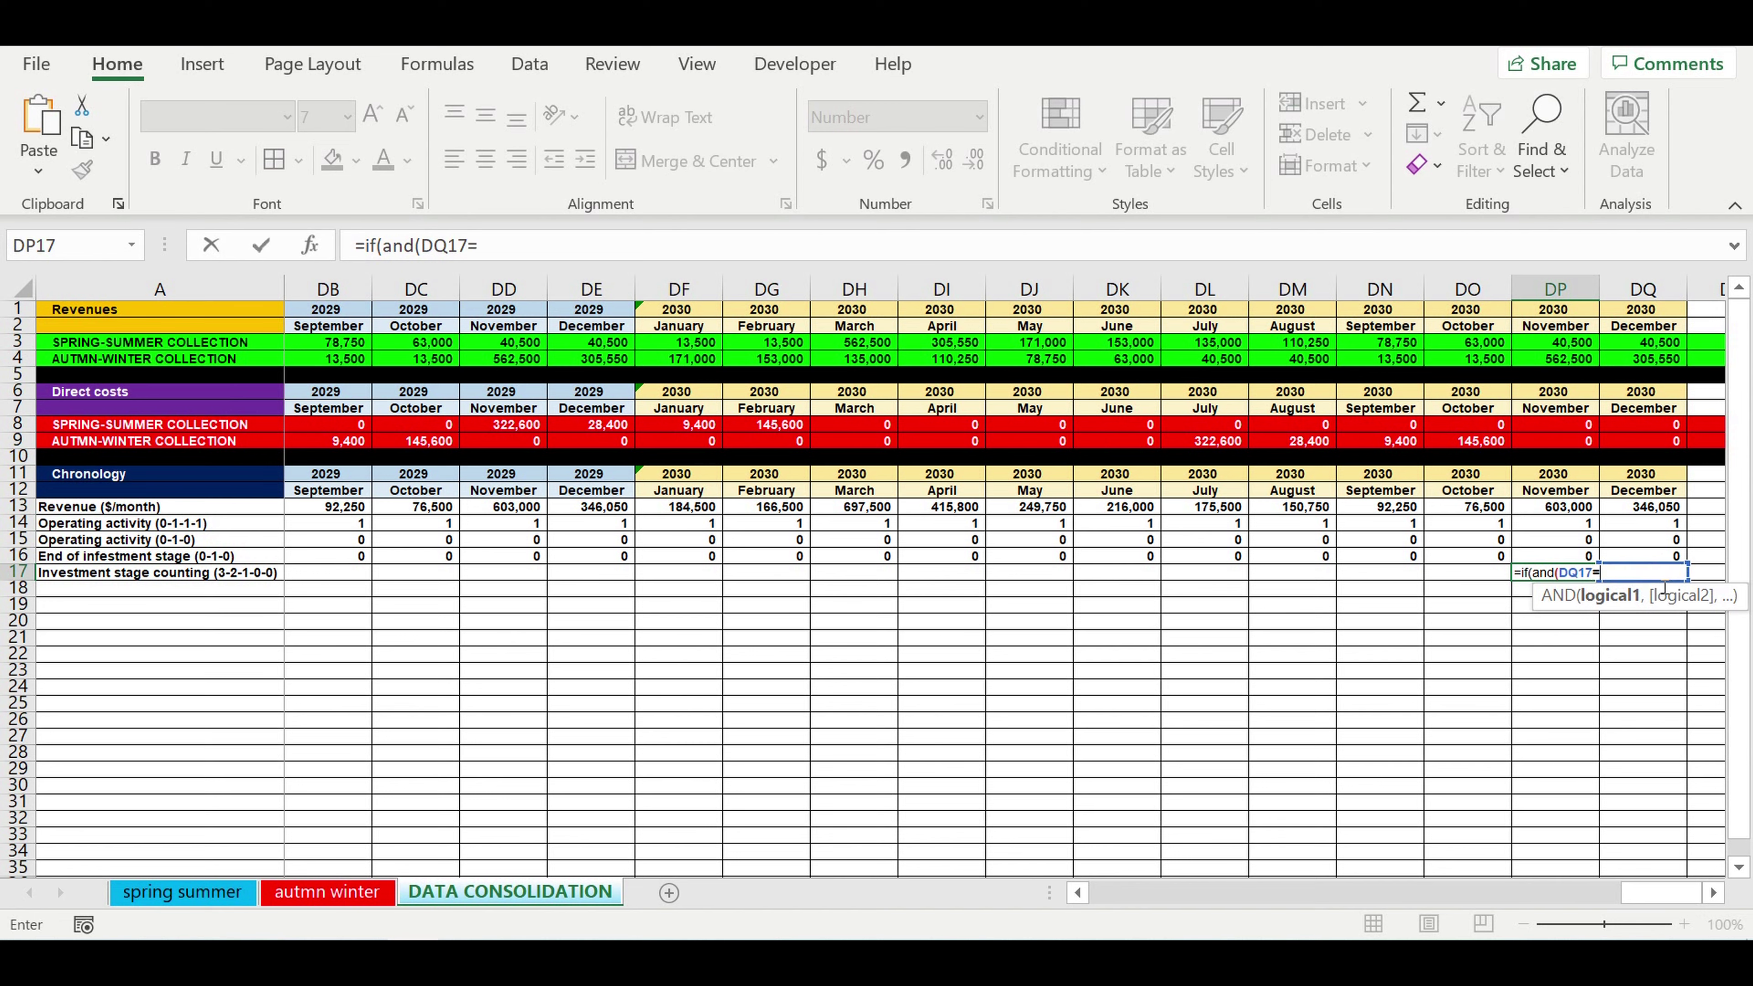
type("0,")
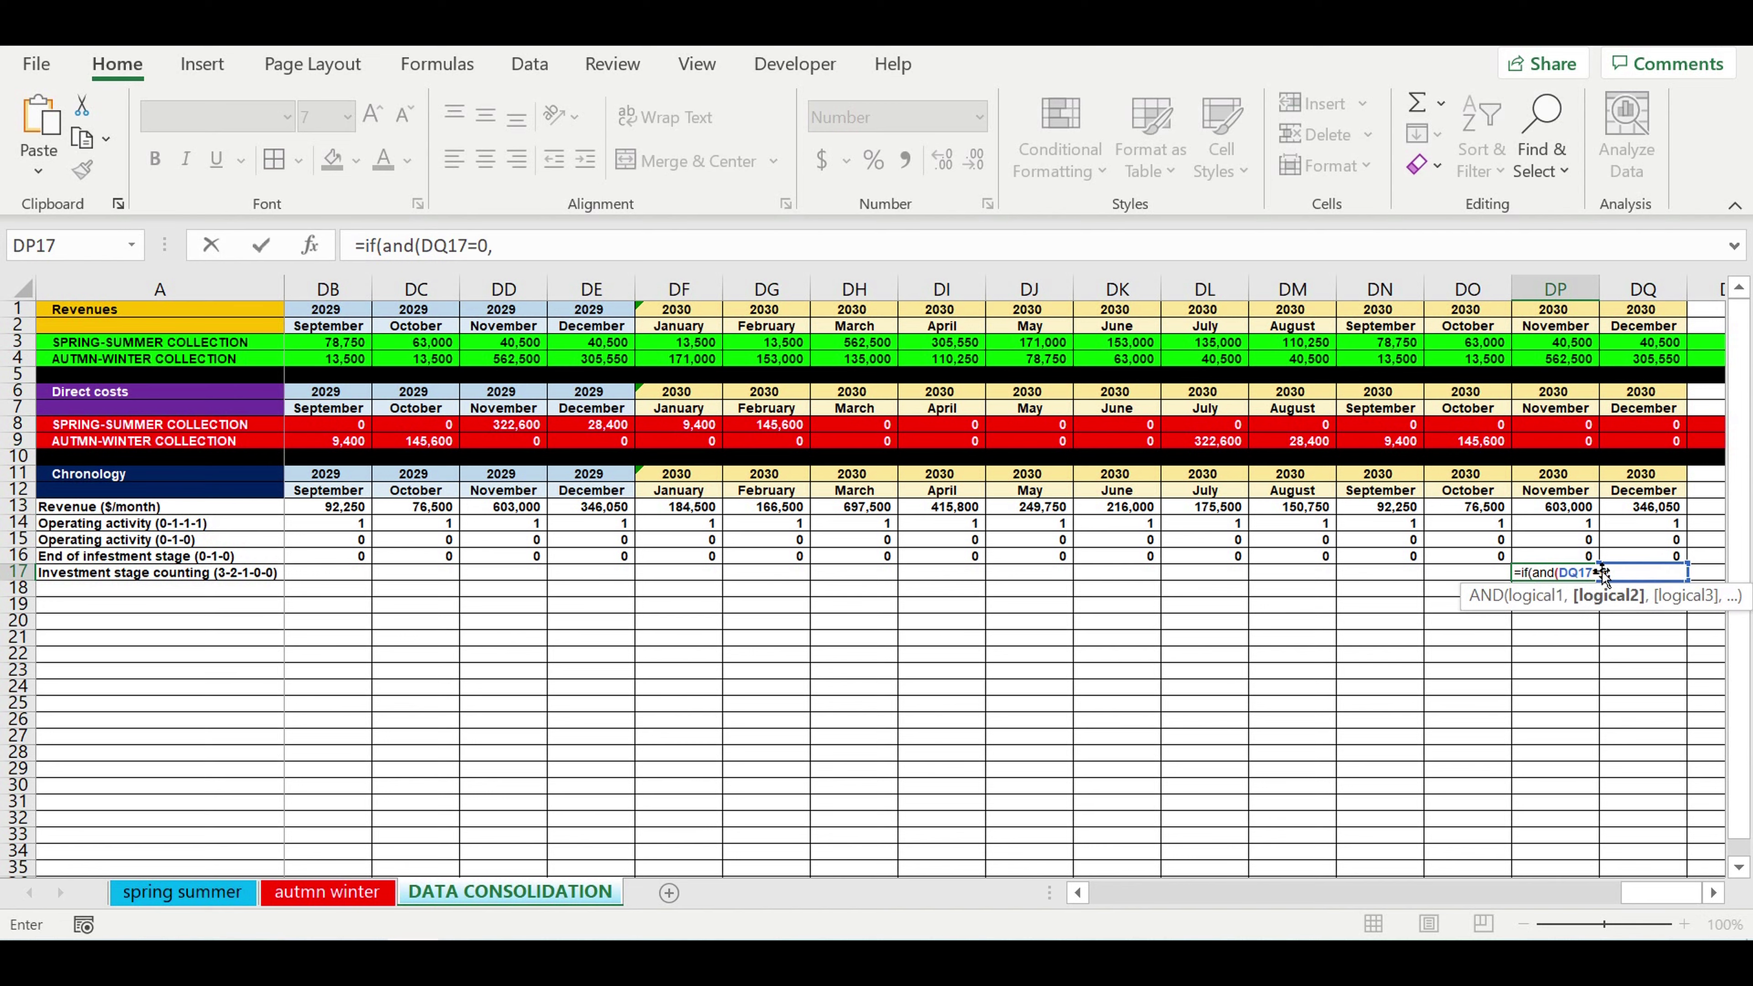
left_click(1558, 560)
type("=")
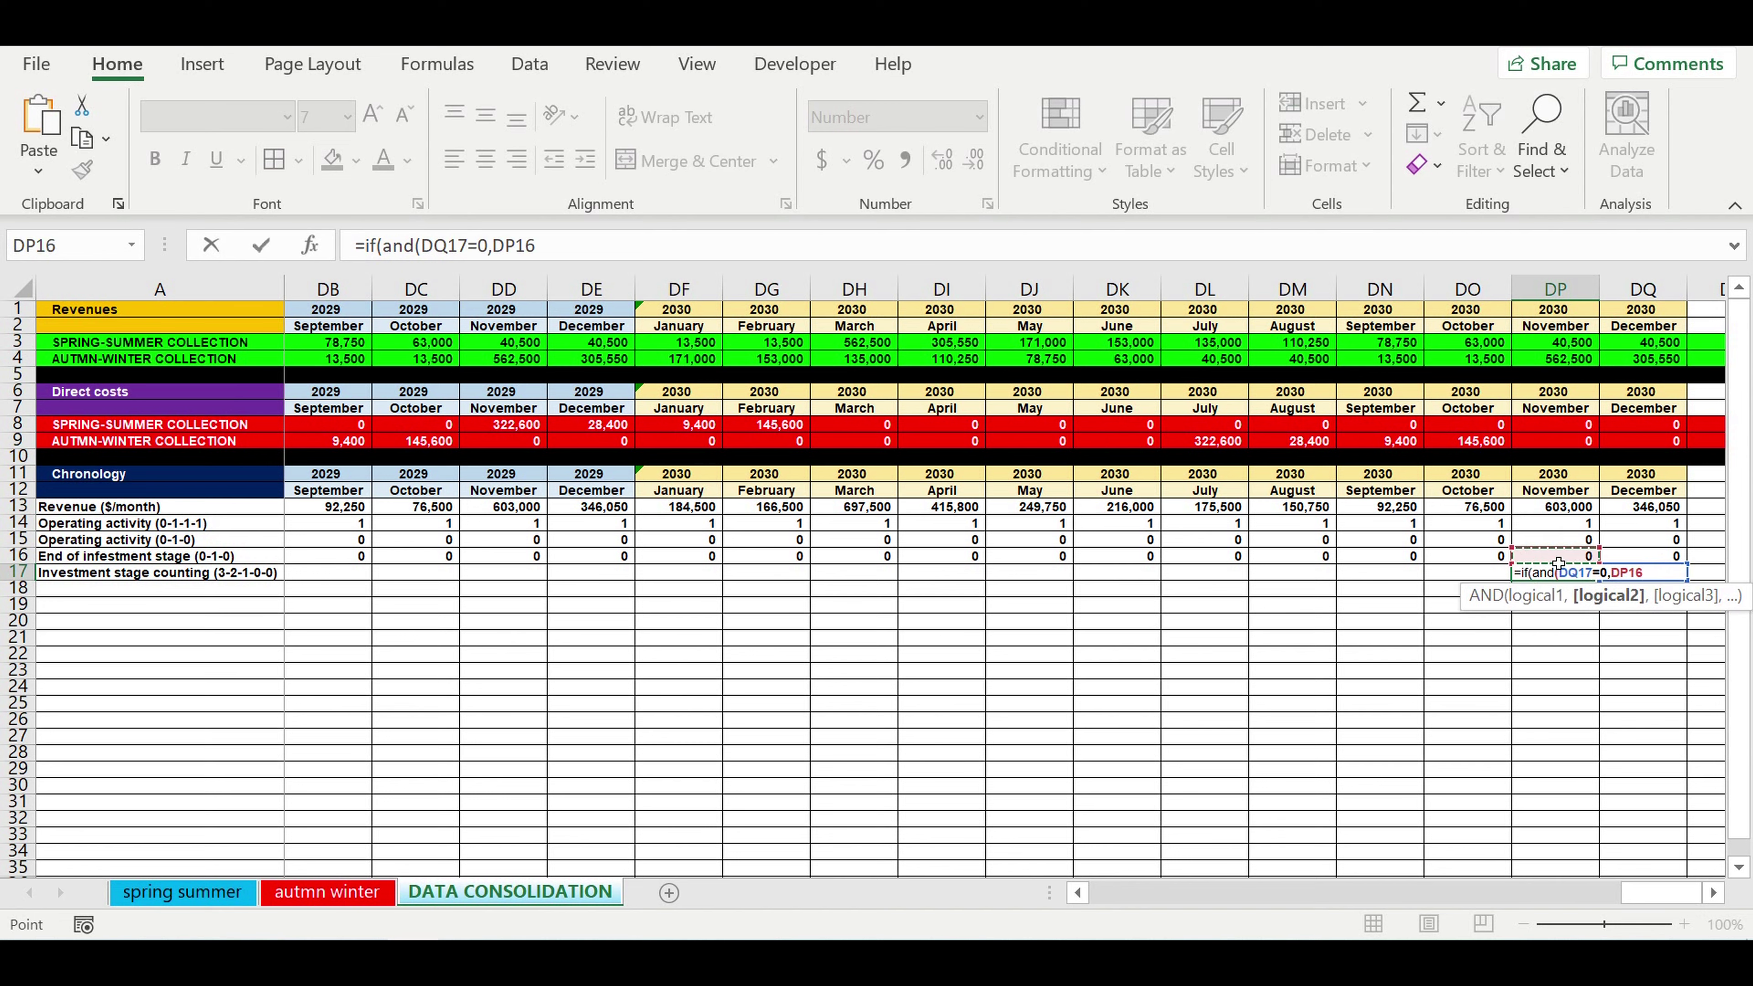
type("0).0")
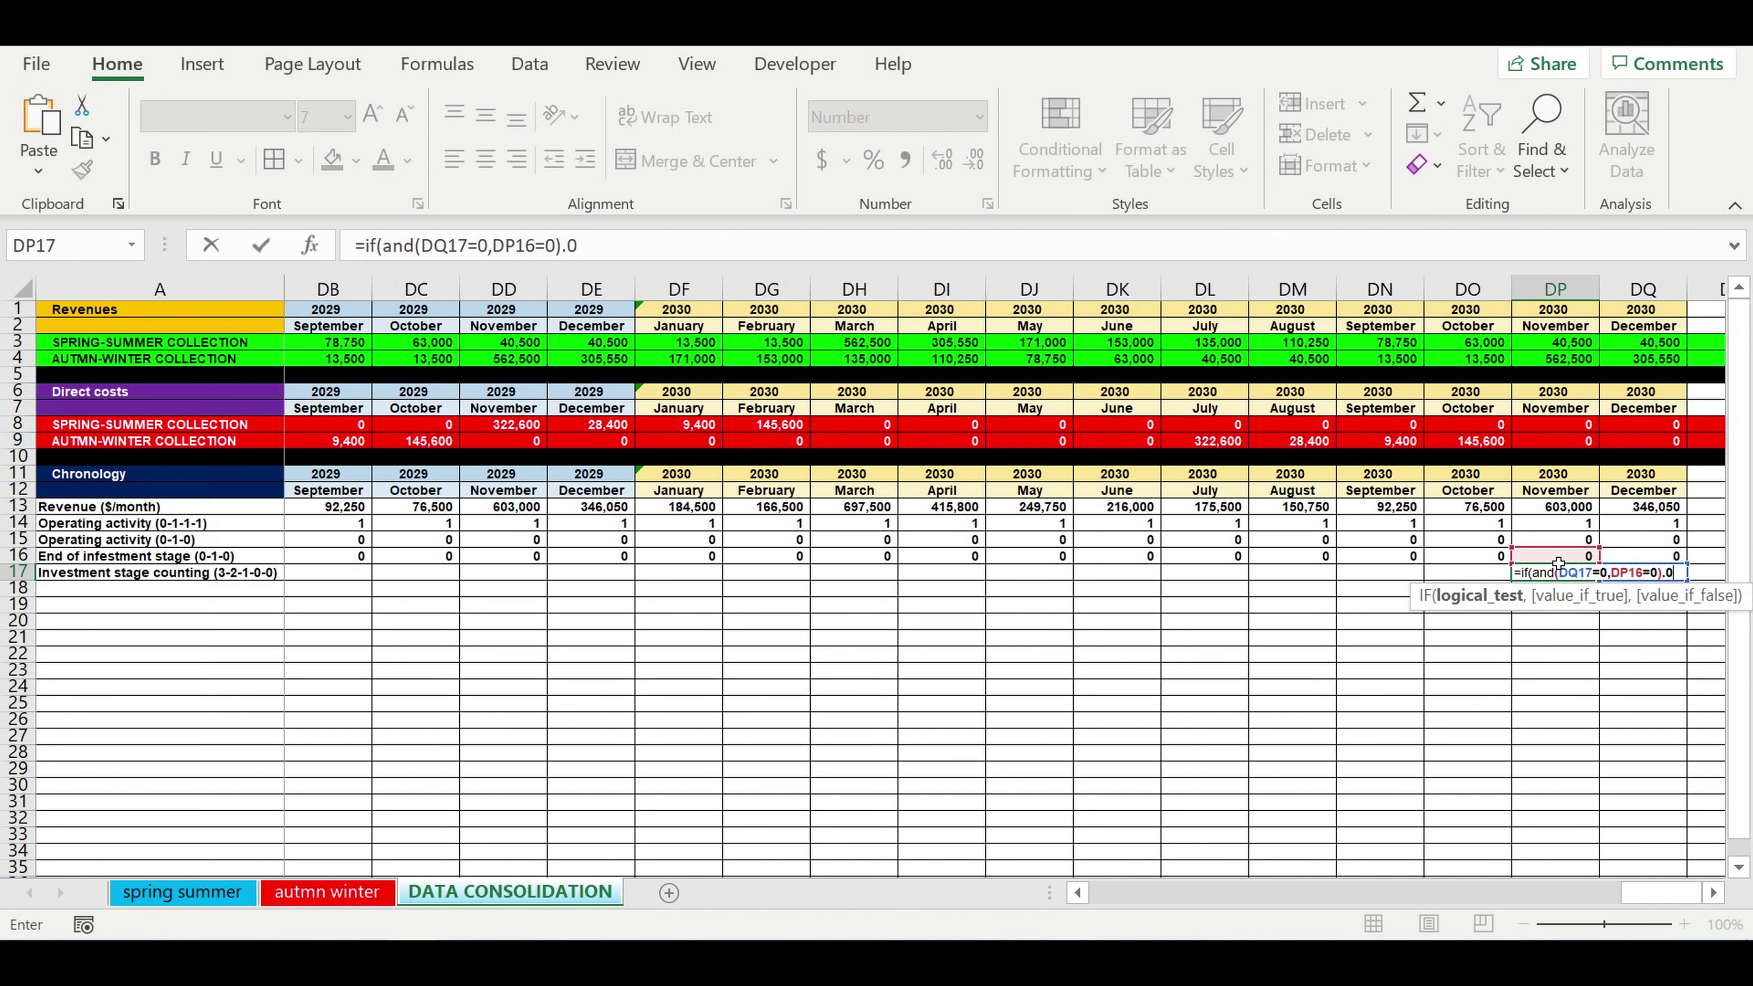
key("BackSpace")
key("BackSpace")
type(",")
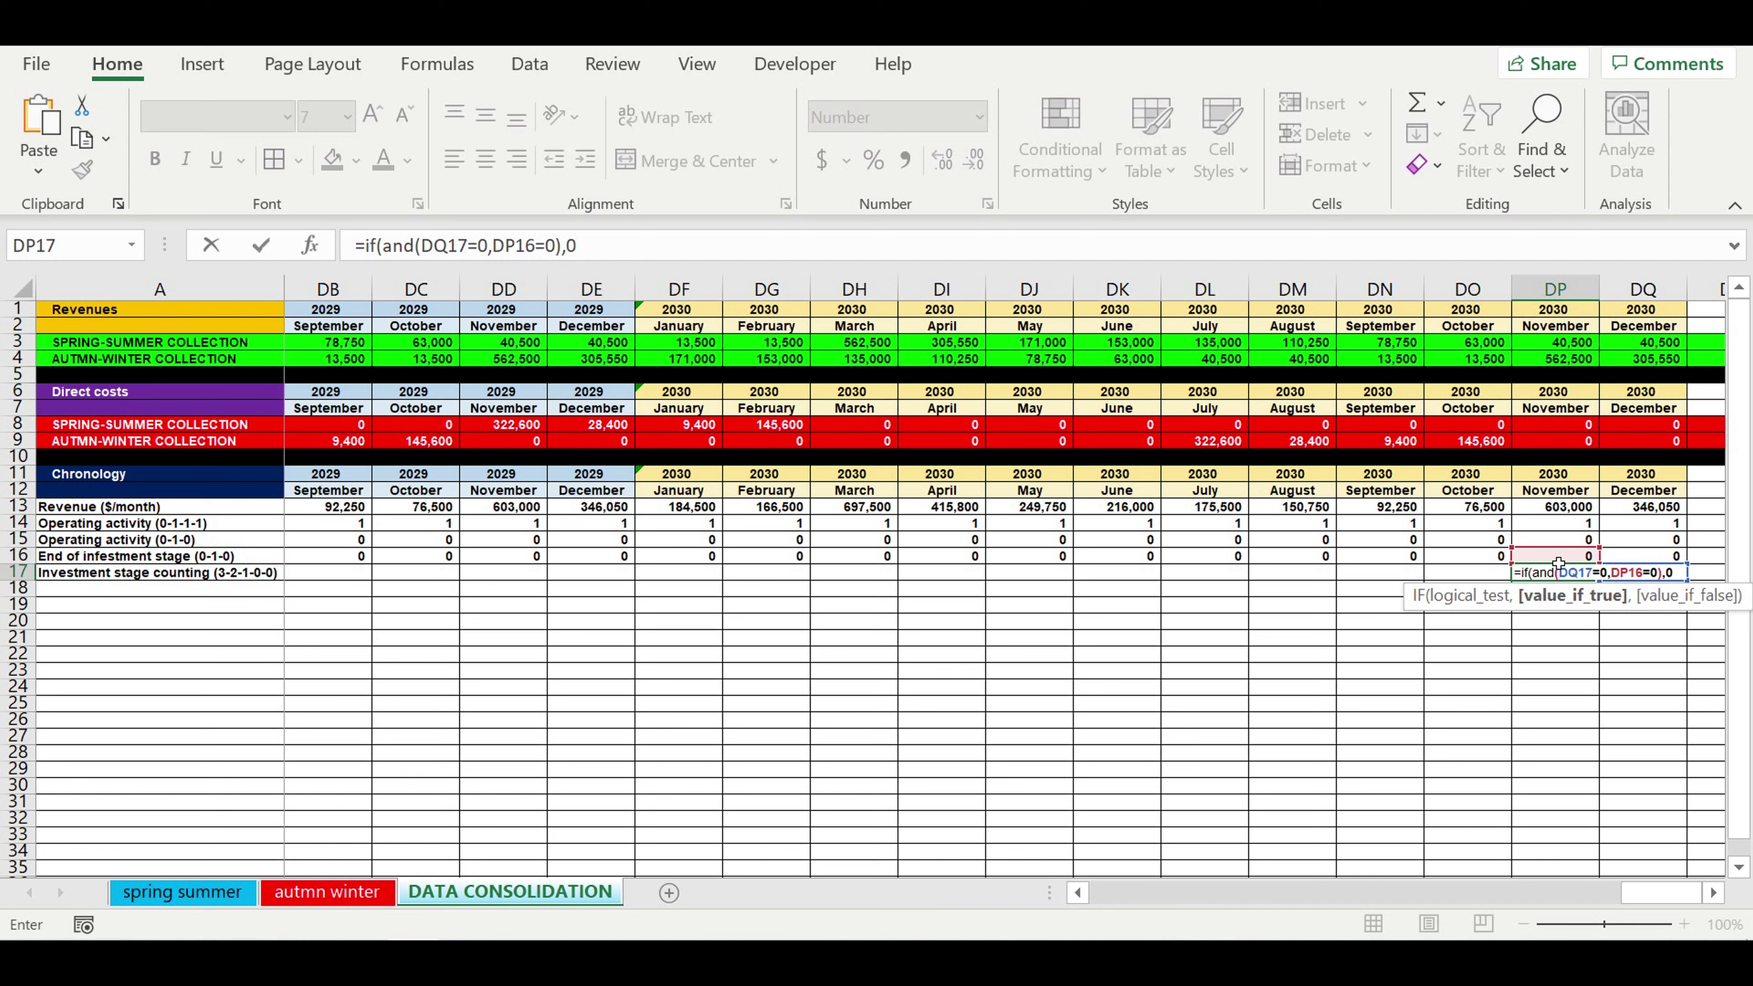
type("0,")
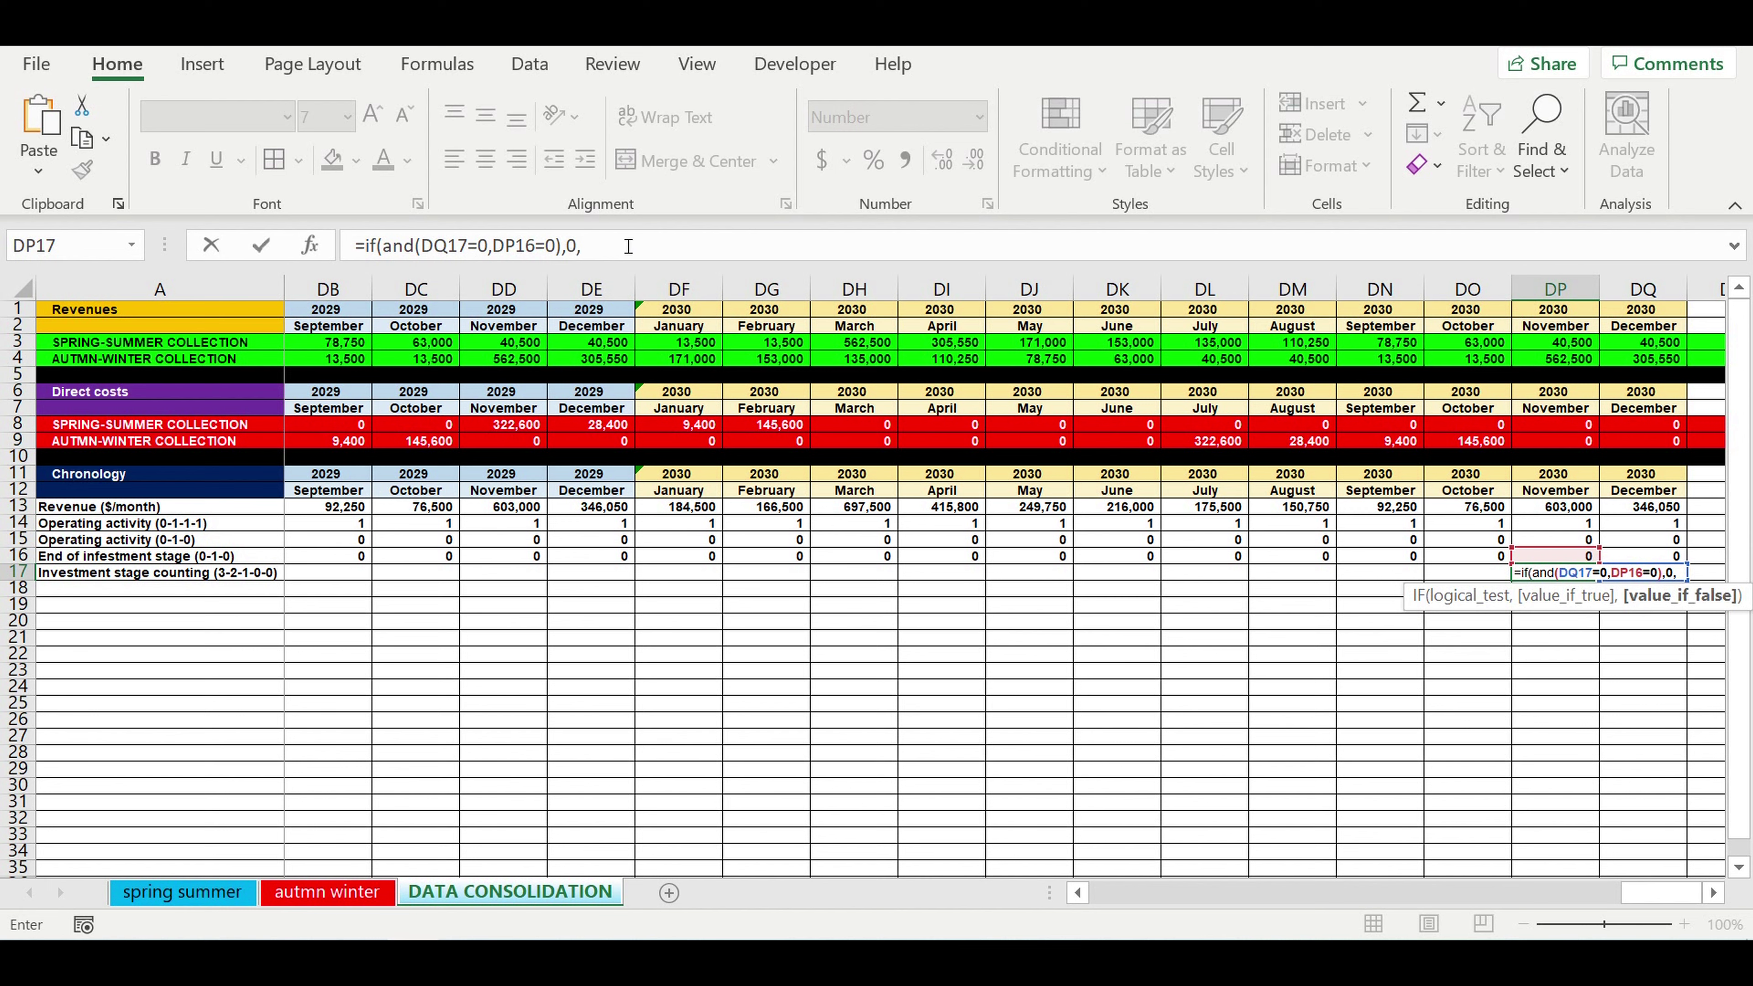
Duplicate the if(and(DQ17=0,DP16=0),0, part at the end of DP17's formula as a nested IF
left_click_drag(607, 245, 374, 252)
key("ctrl+c")
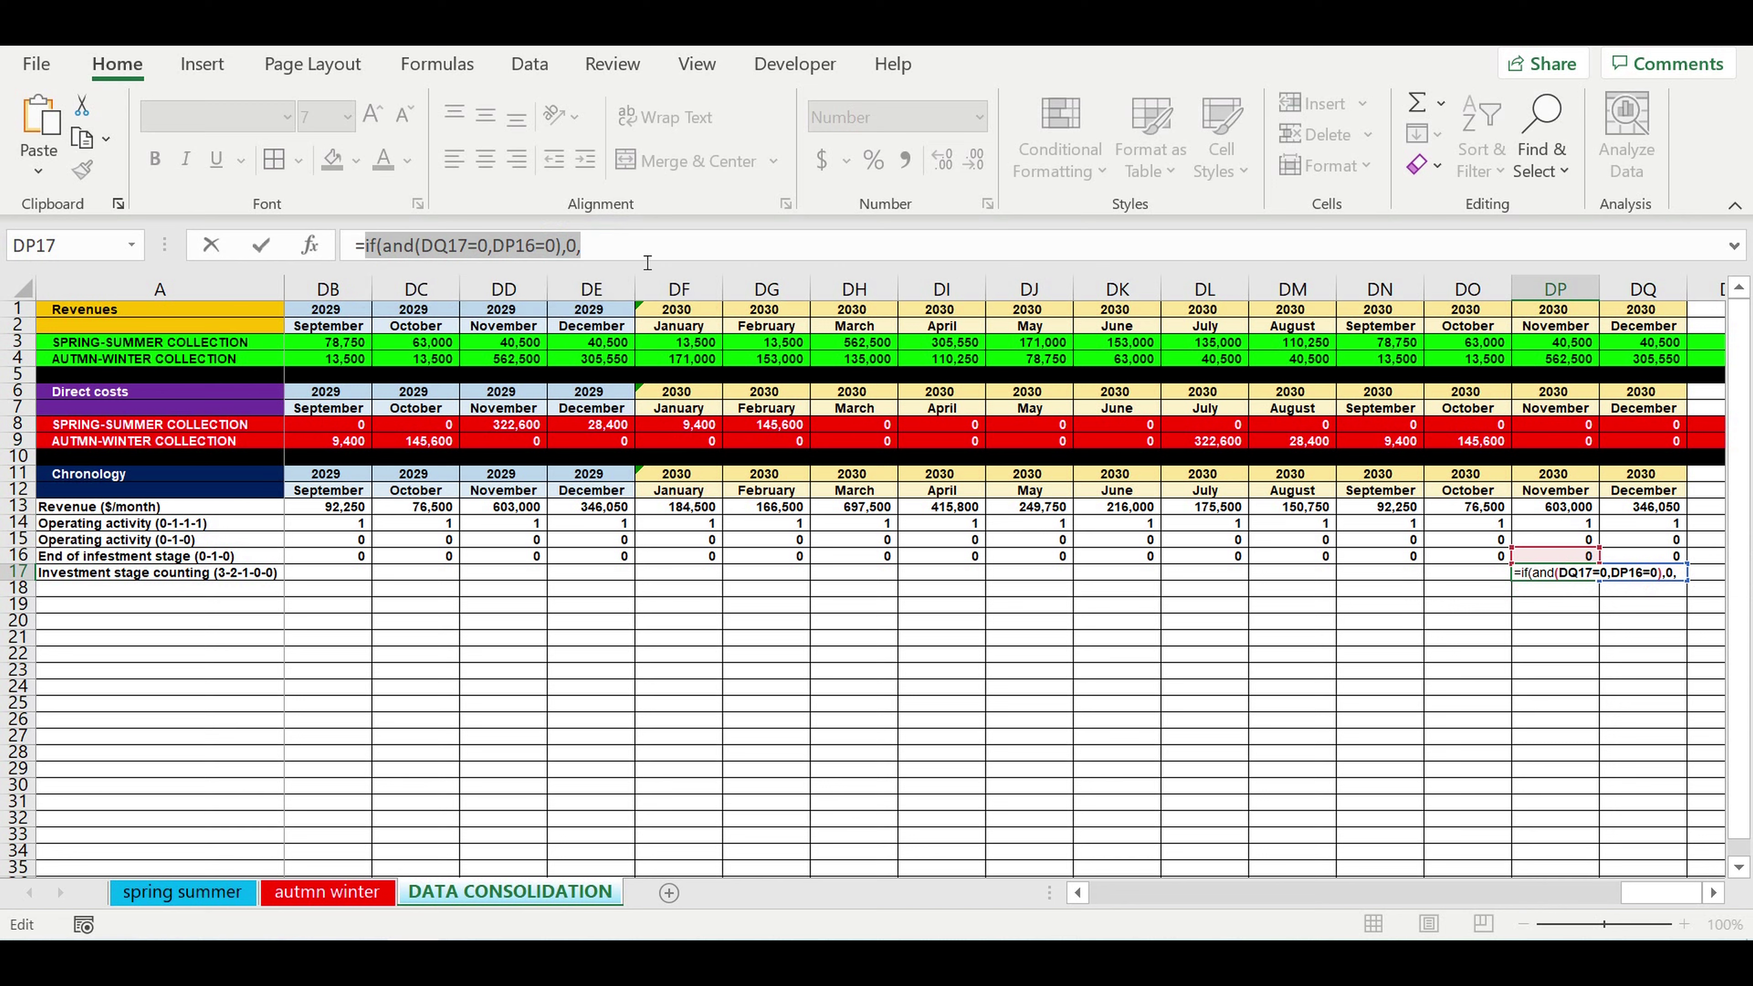
left_click(624, 246)
key("ctrl+v")
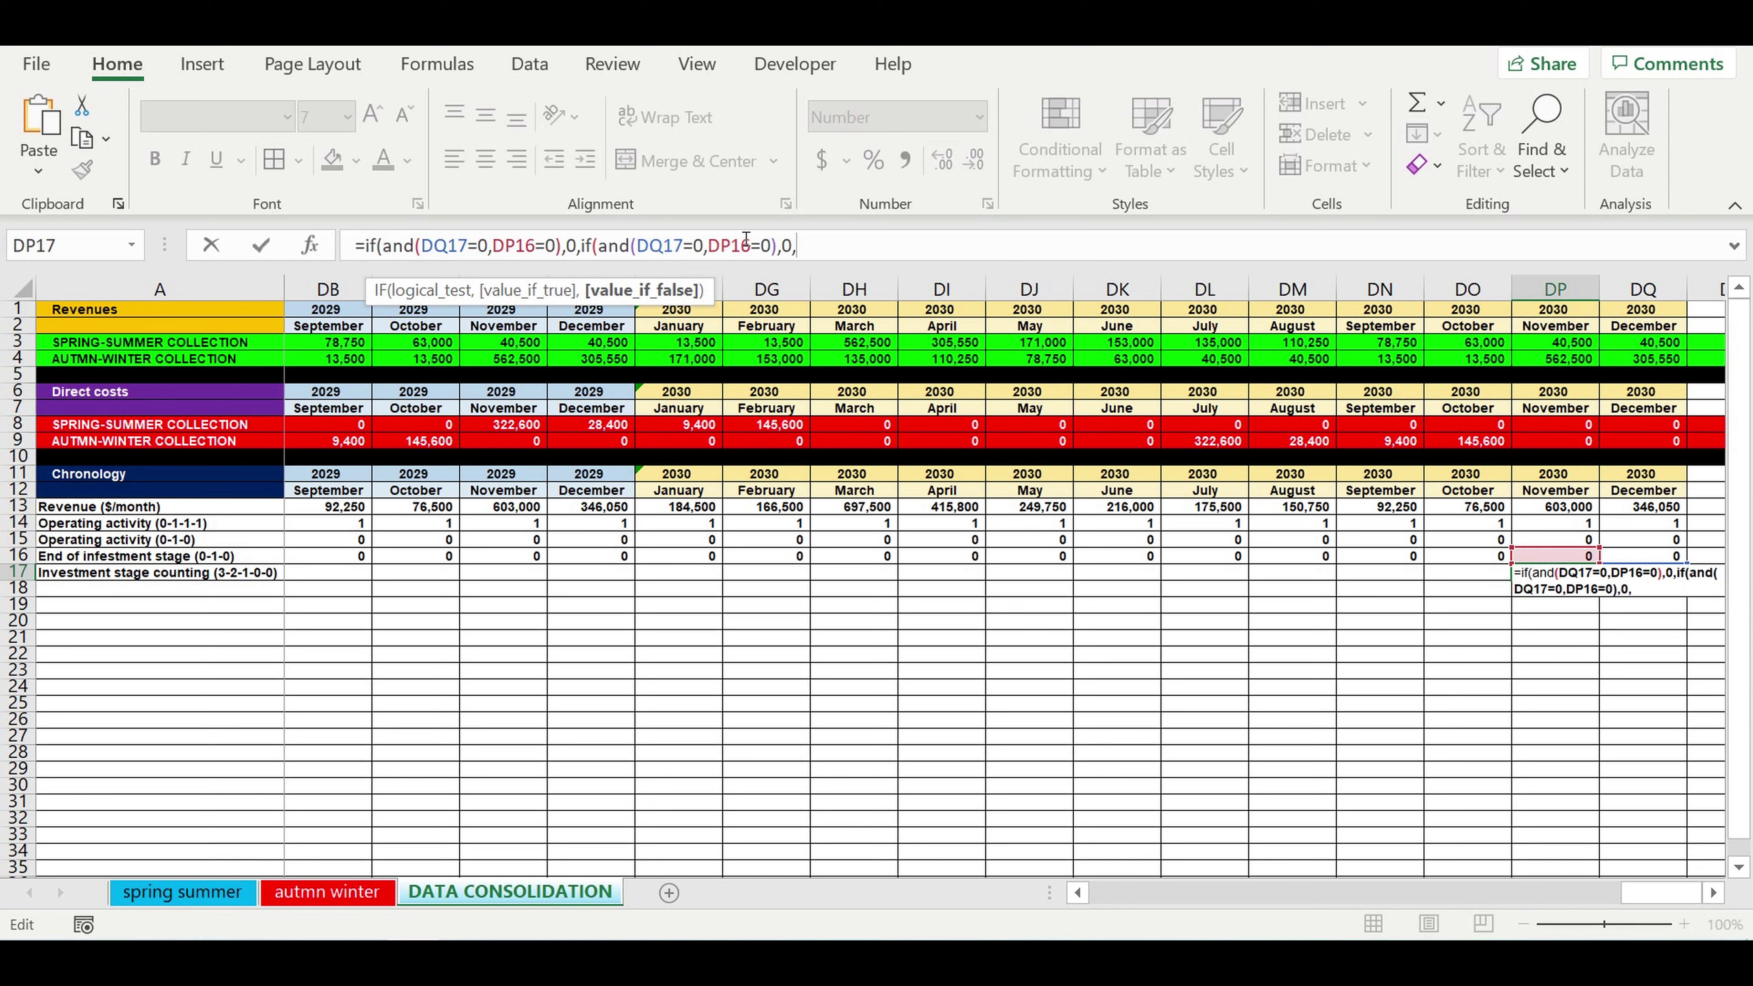
Change the nested IF's second condition in DP17 to DP16>0 and select its value-if-true argument
left_click(756, 246)
key("Left")
type(">")
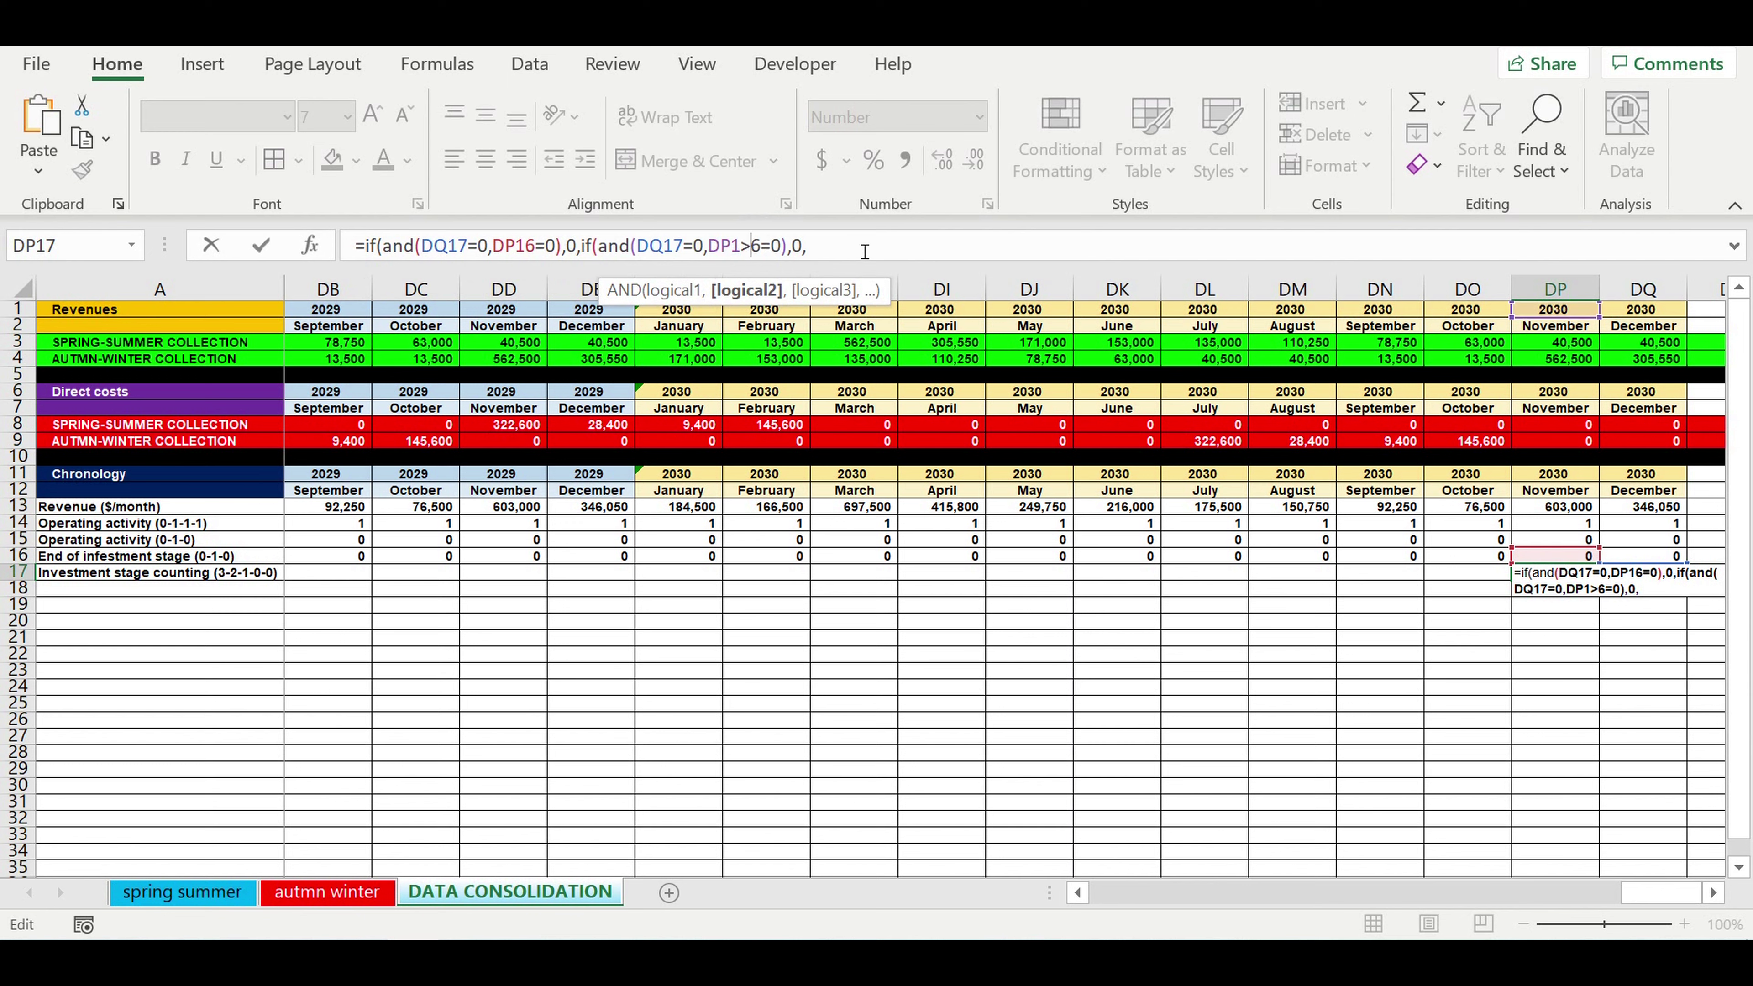
key("BackSpace")
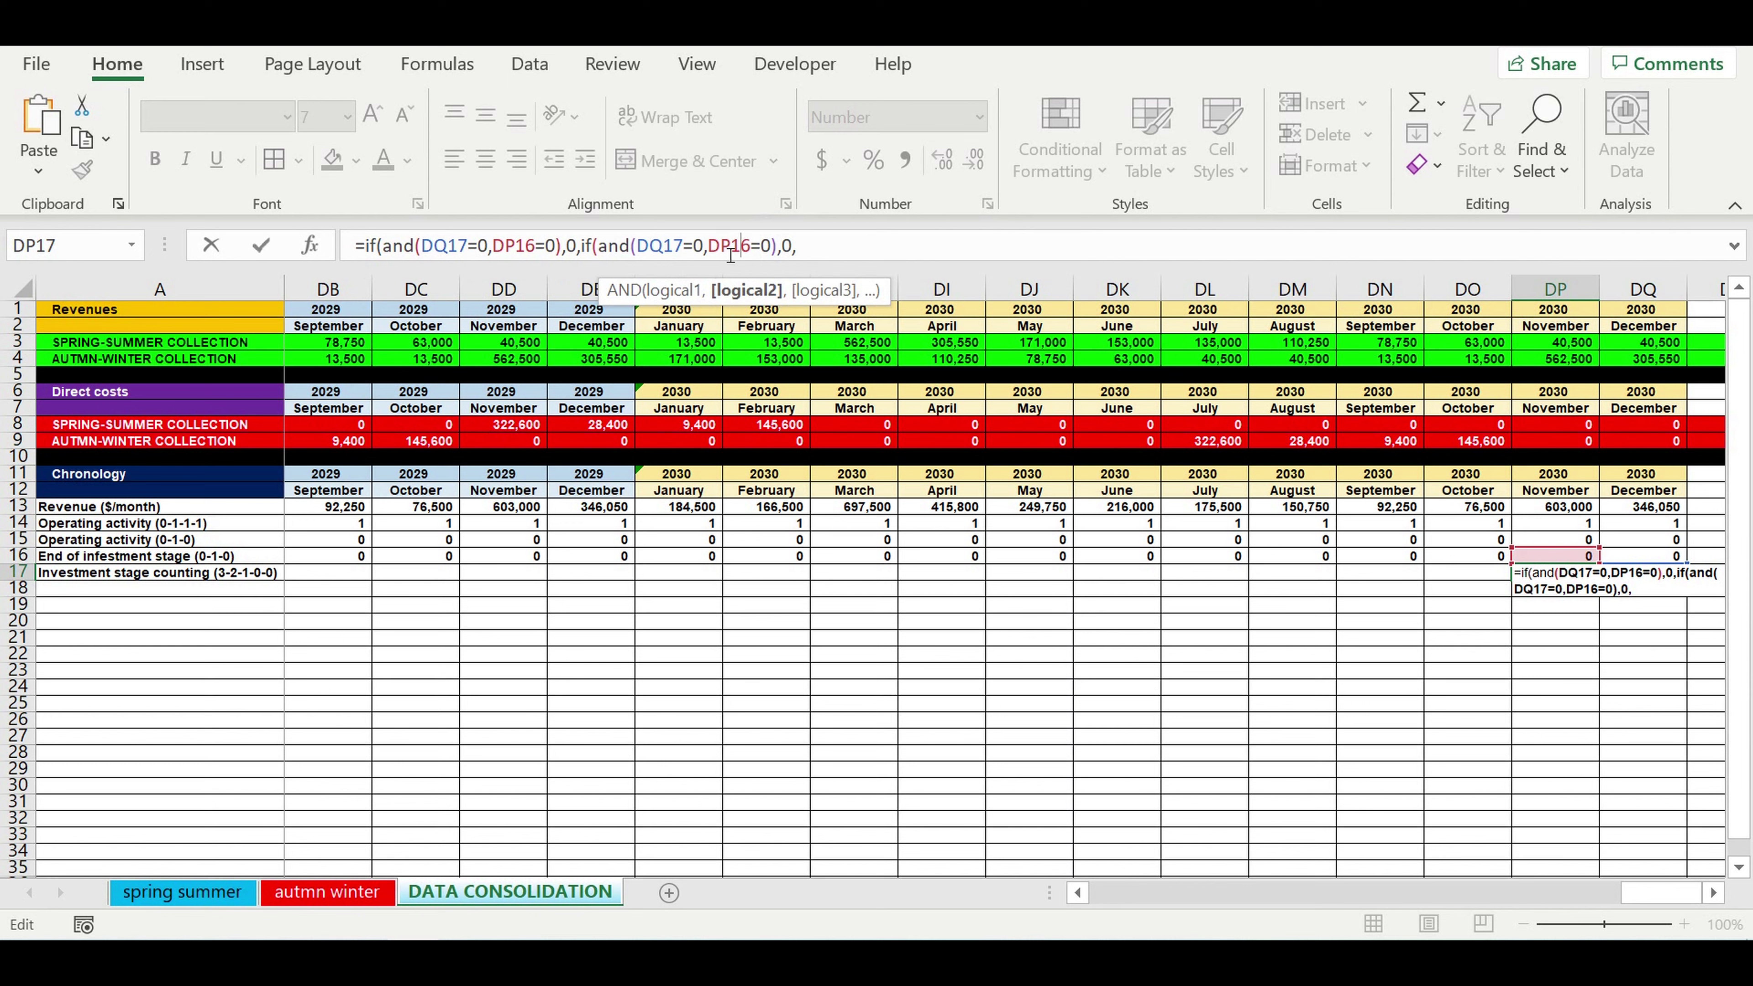
key("Right")
key("Right")
key("BackSpace")
type(">")
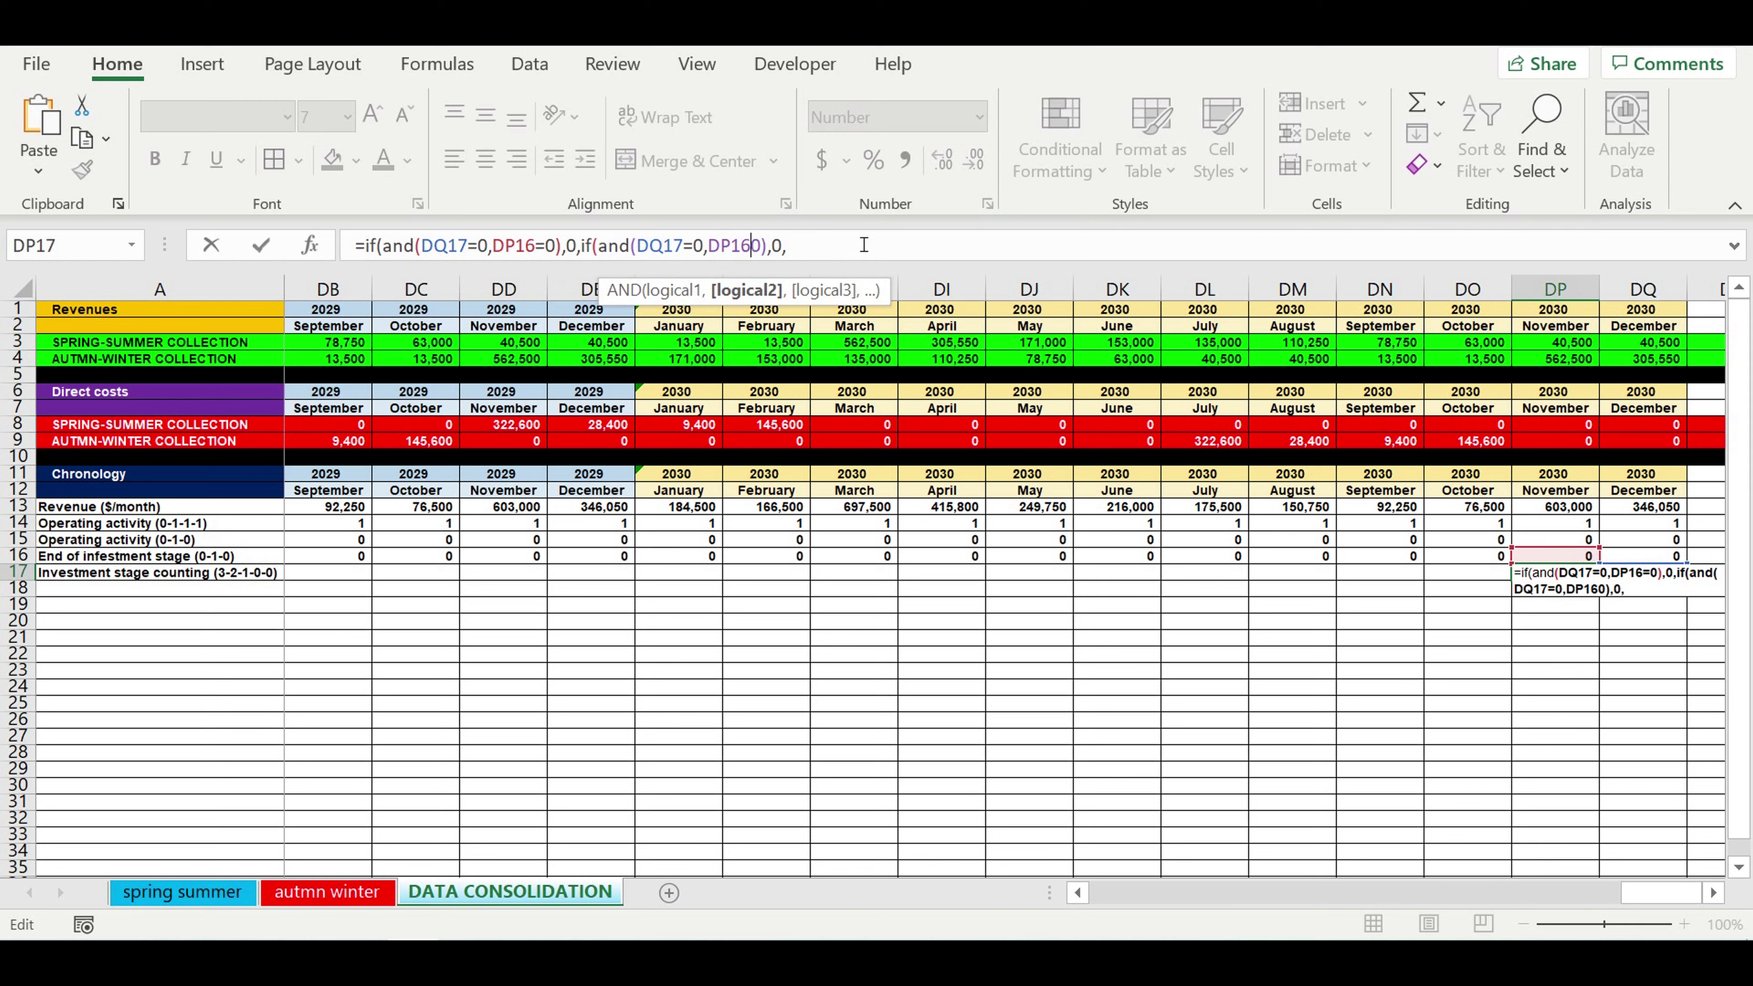
double_click(787, 245)
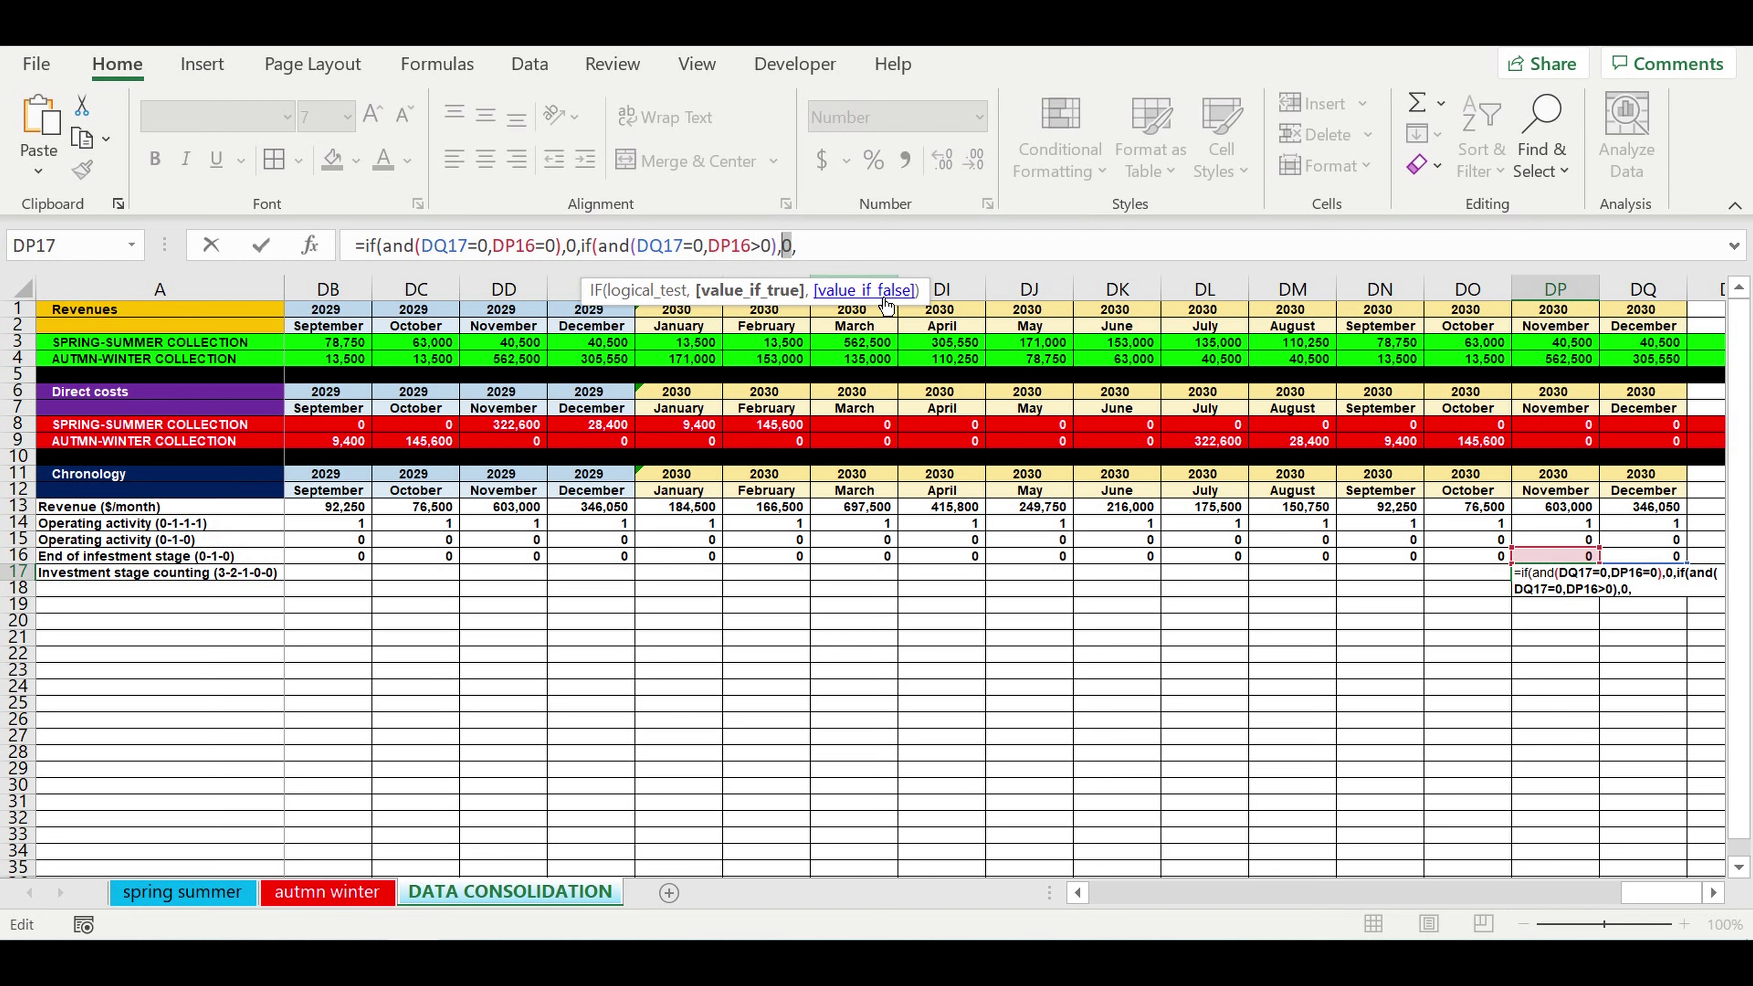
Complete the DP17 formula as =IF(AND(DQ17=0,DP16=0),0,IF(AND(DQ17=0,DP16>0),1,DQ17+1))
type("1")
key("Right")
double_click(651, 249)
key("ctrl+c")
left_click(815, 245)
key("ctrl+v")
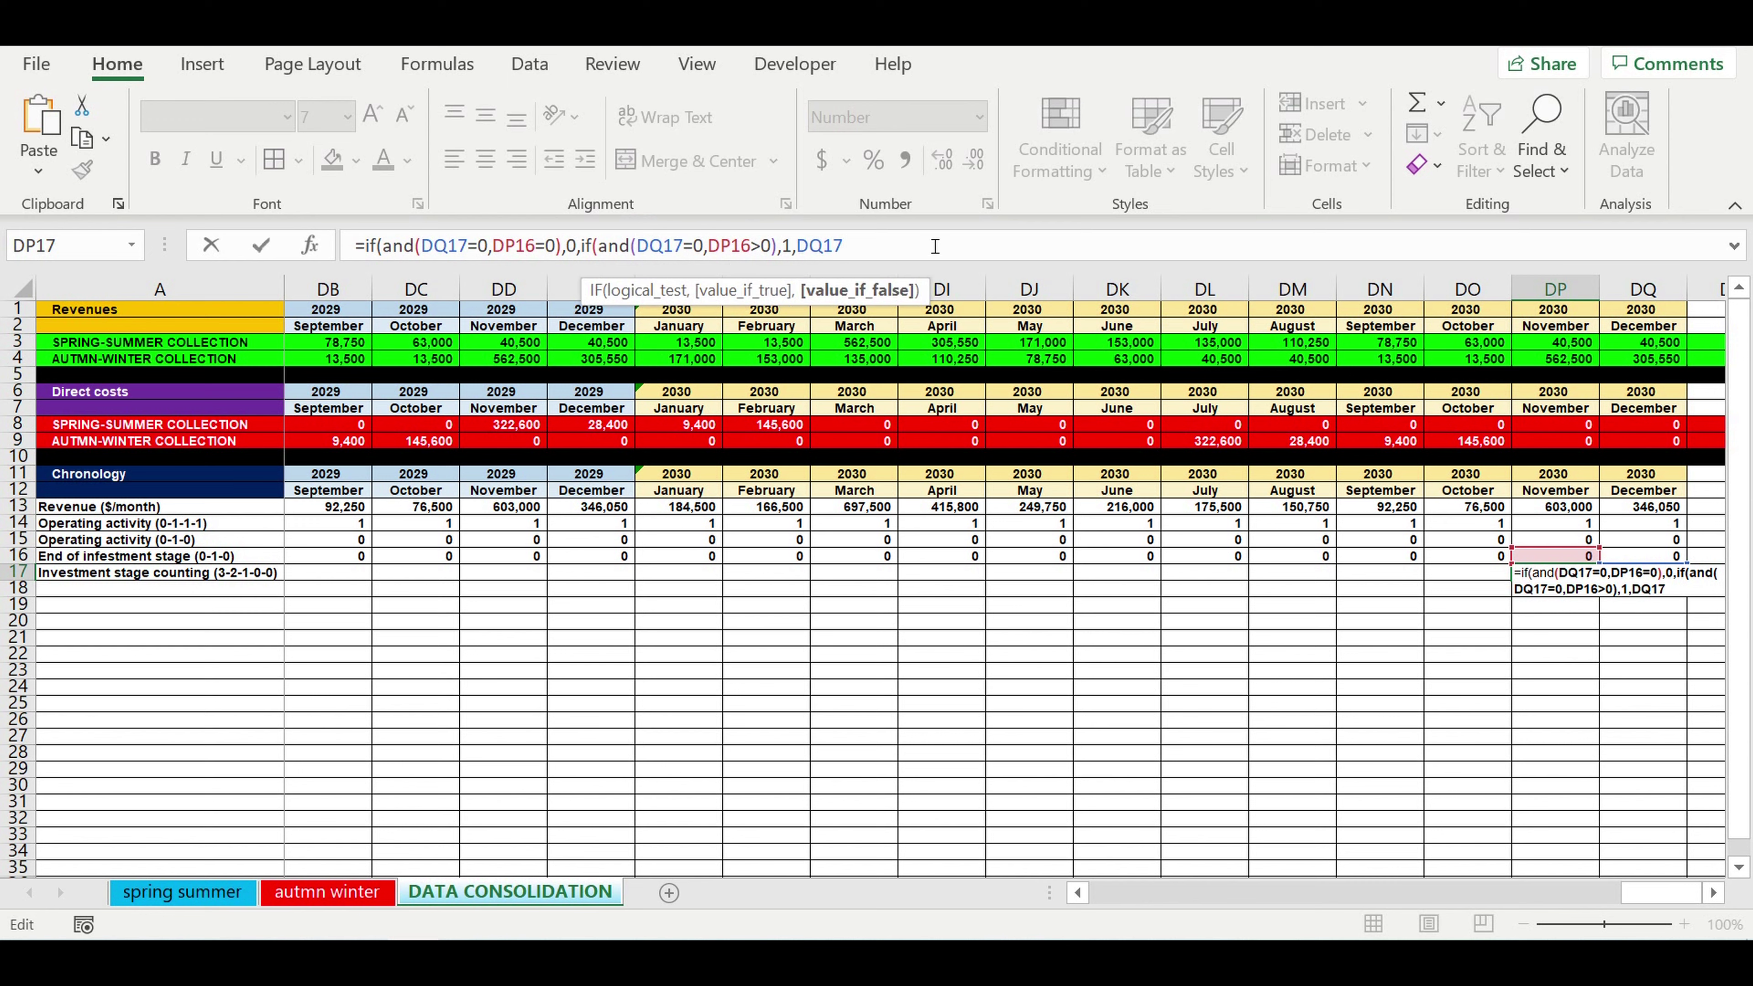
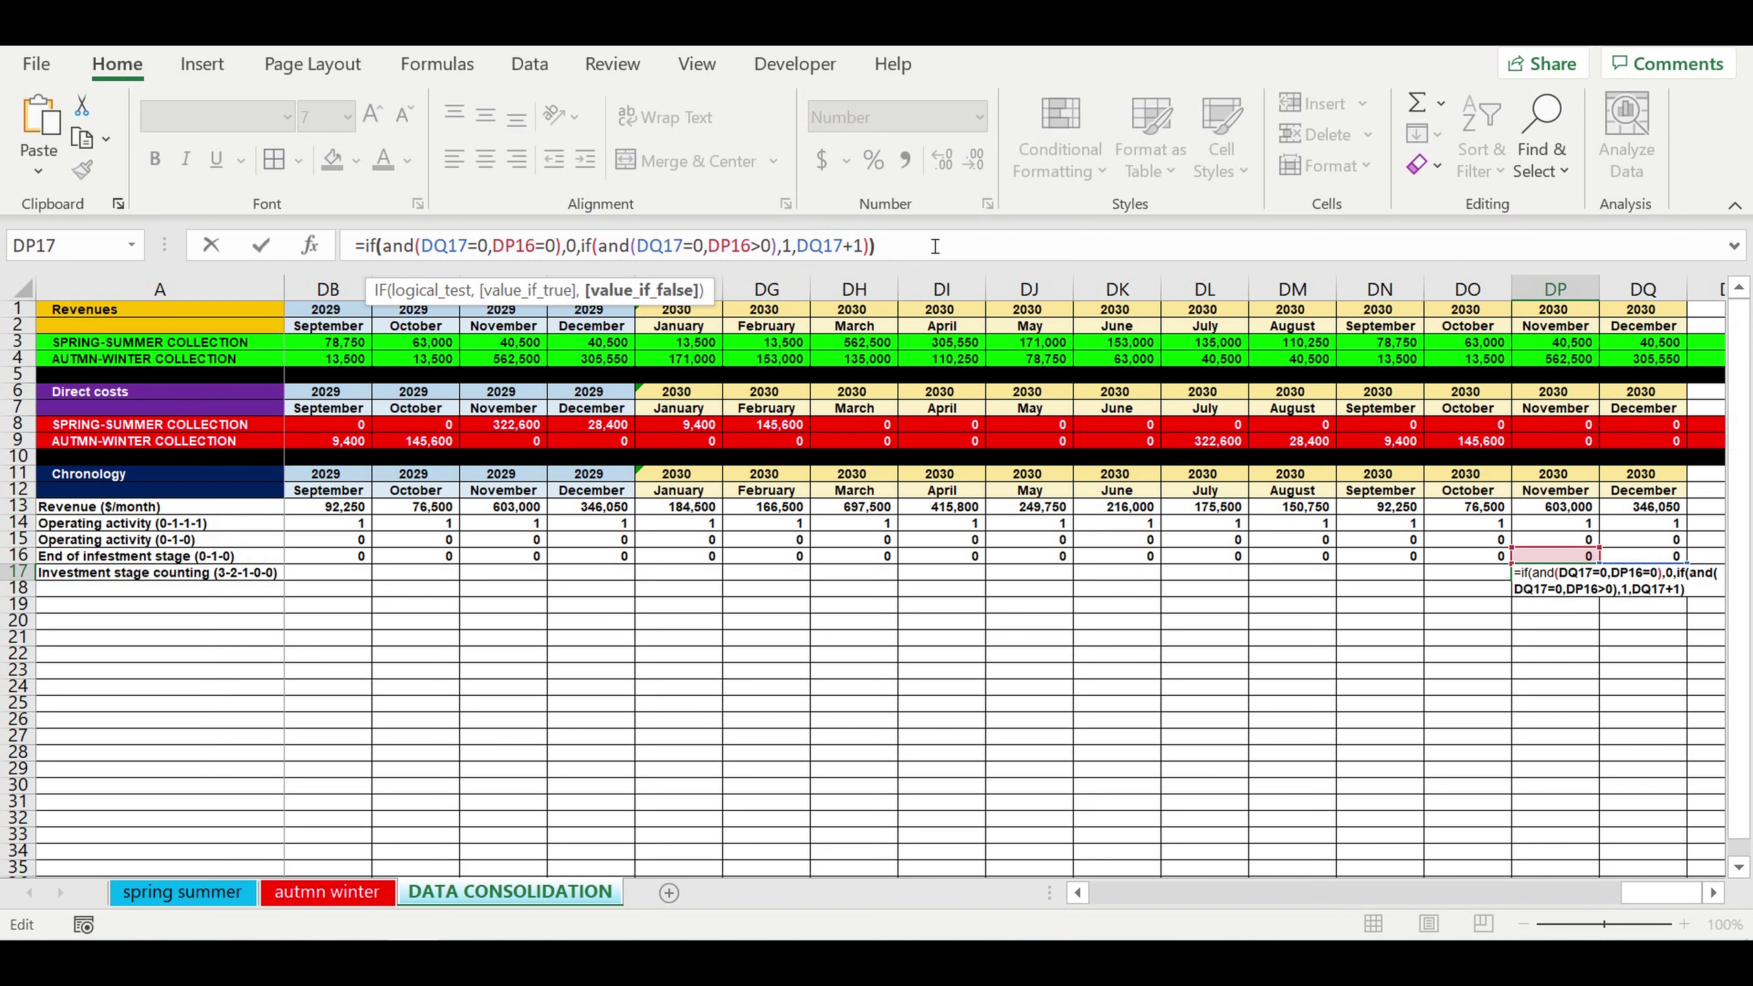
key("Return")
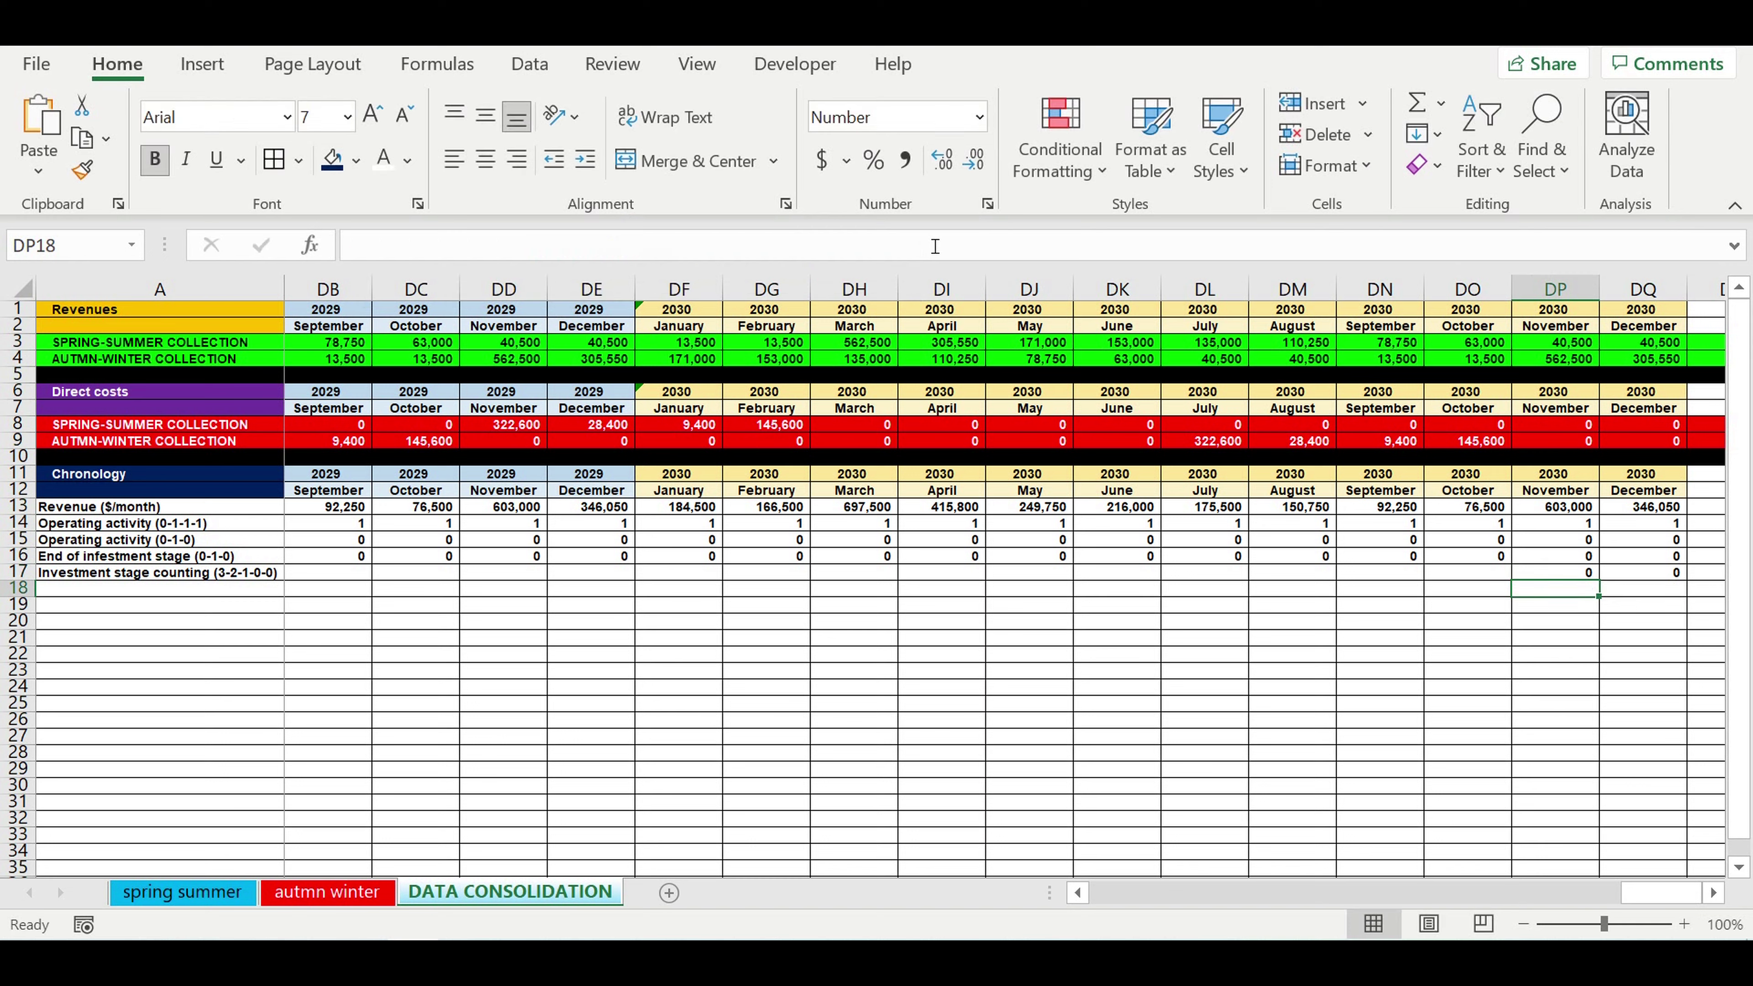
Fill the investment stage counting formula from DP17 back through January 2021 in B17
left_click(1577, 575)
left_click_drag(1595, 581, 1596, 580)
left_click_drag(1429, 576, 307, 587)
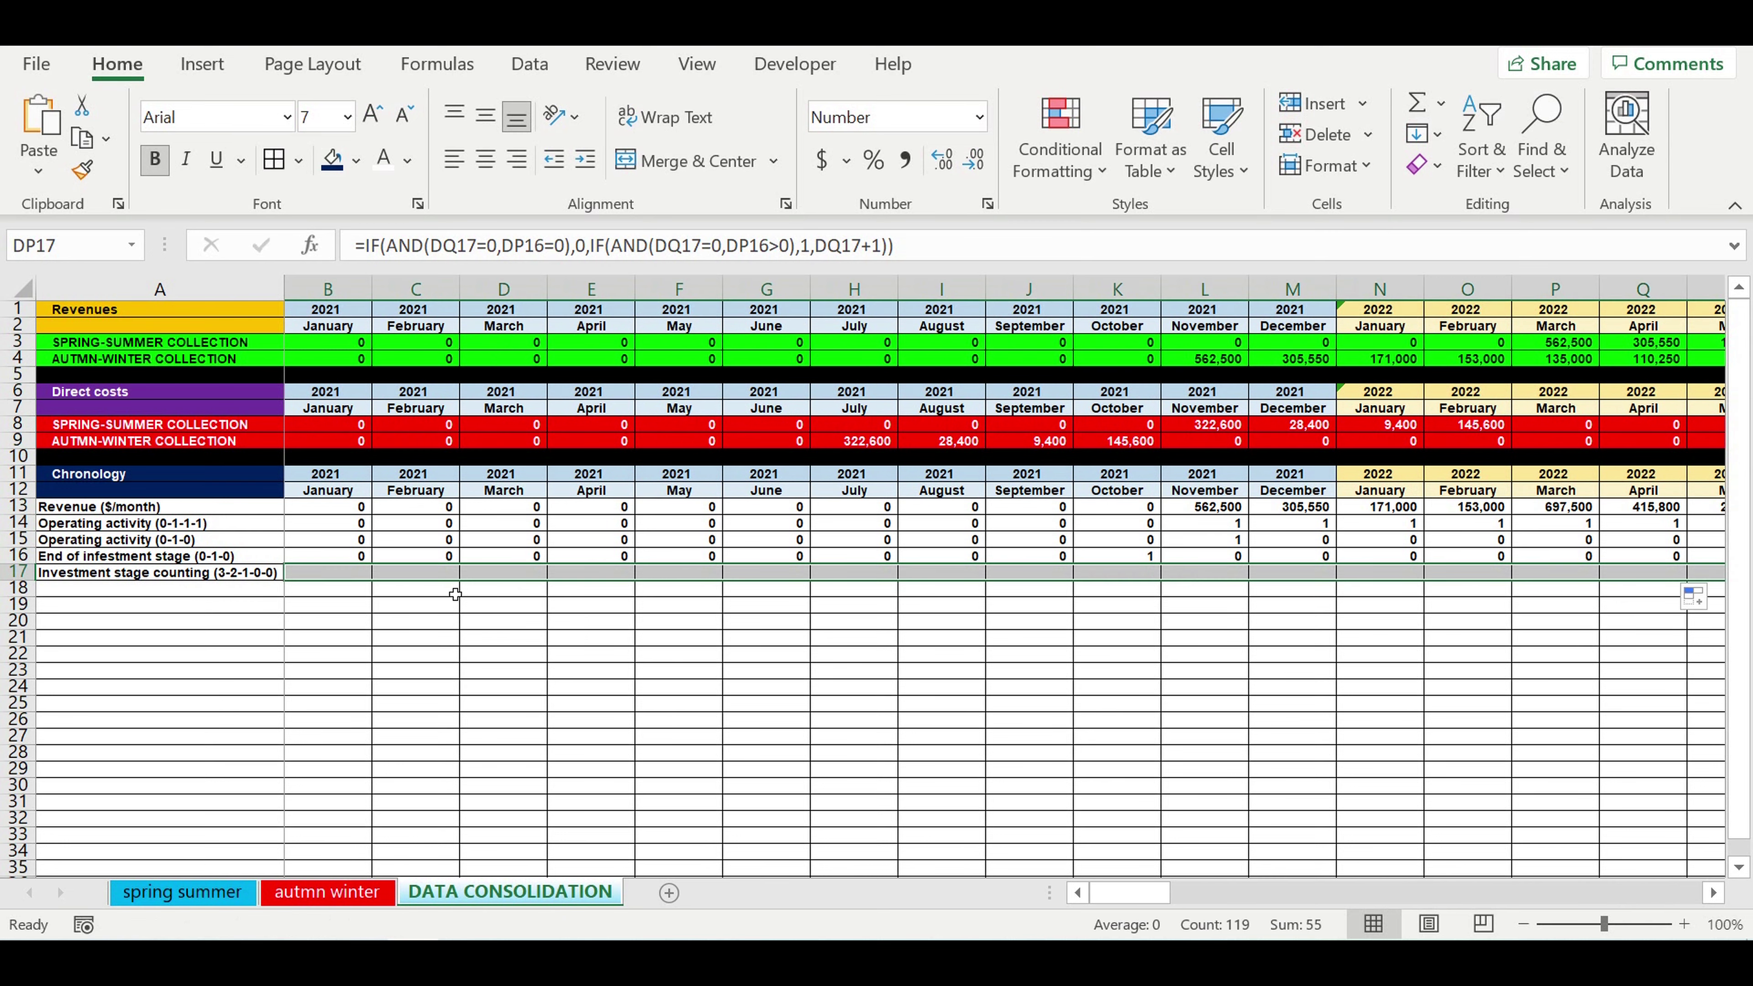
left_click(569, 642)
left_click(1174, 674)
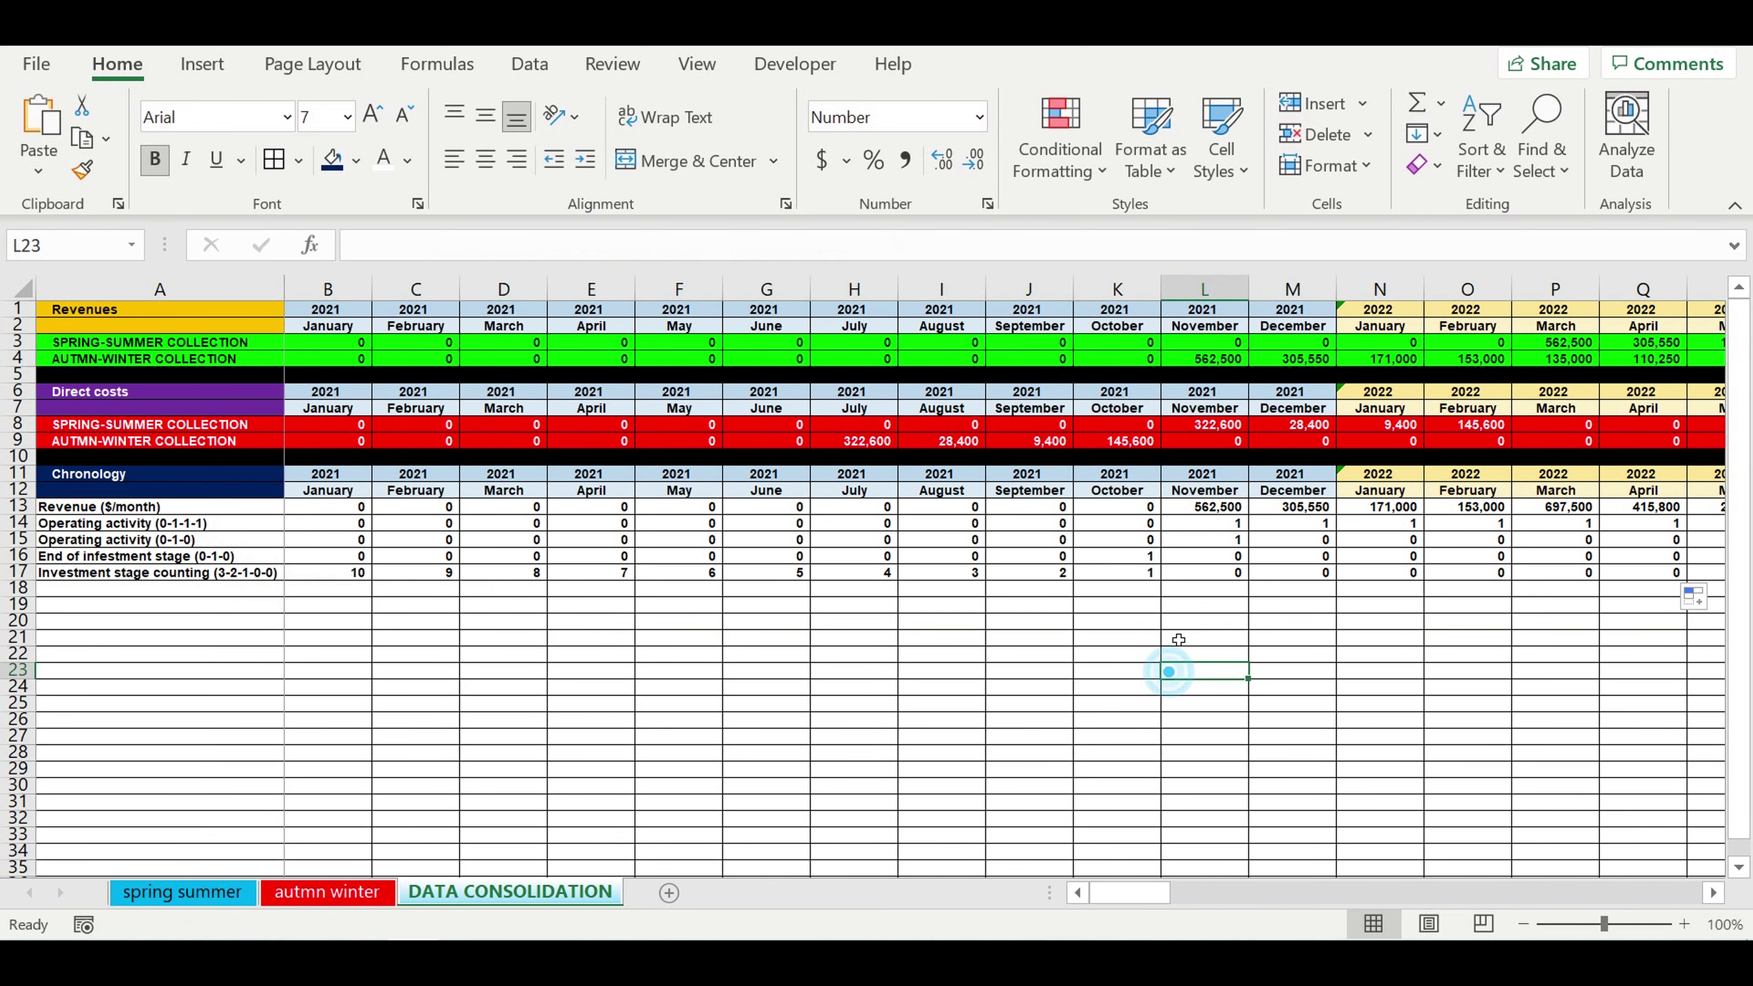
Examine the investment stage countdown in row 17 from October back to January 2021
left_click_drag(1146, 576, 375, 582)
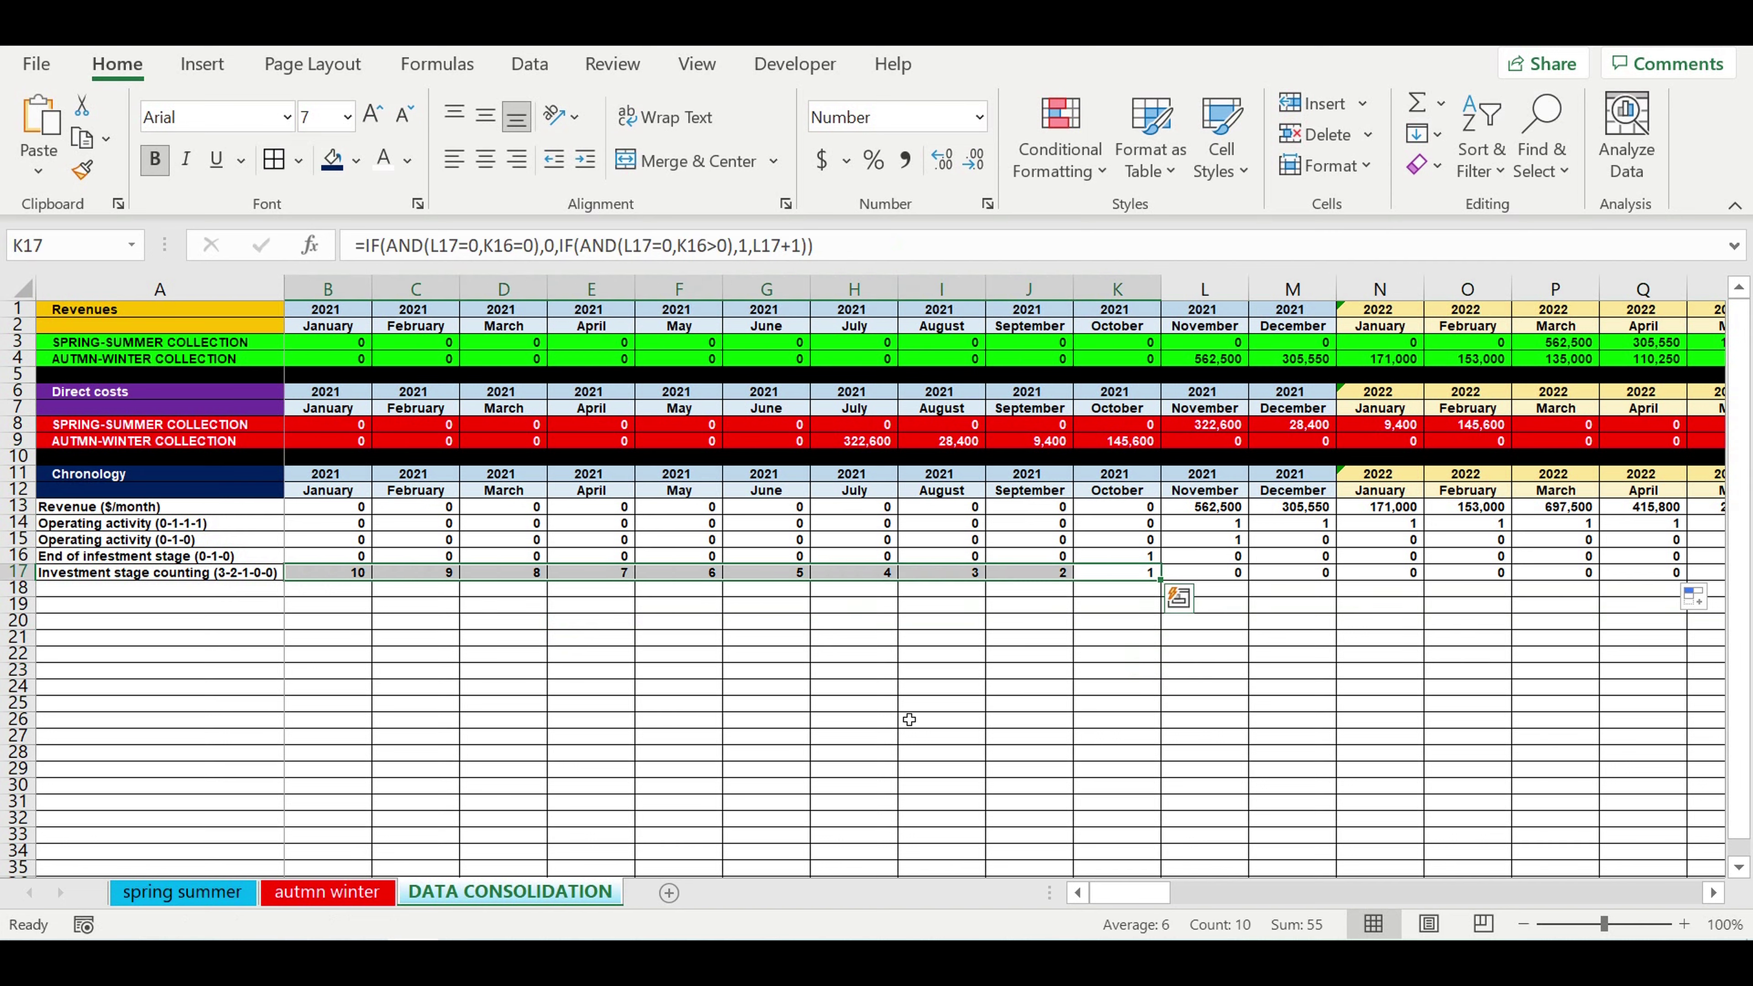
left_click(910, 704)
left_click_drag(1124, 579, 329, 574)
left_click(1131, 578)
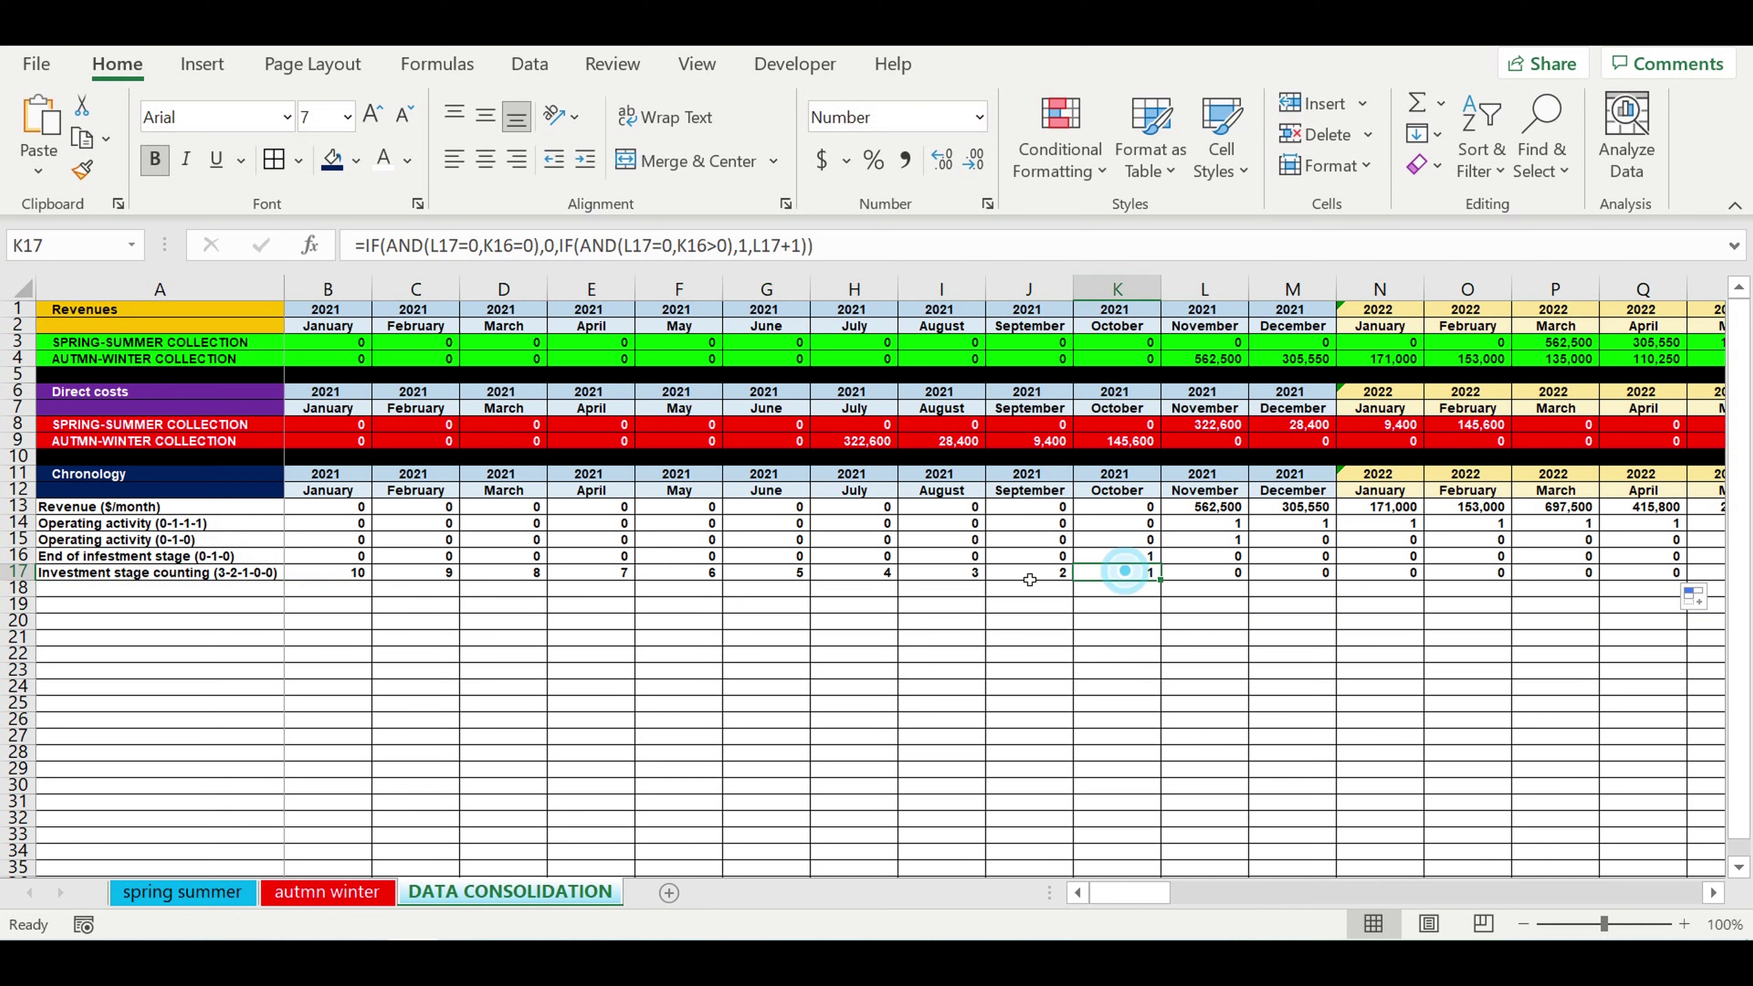
left_click(1025, 579)
left_click(939, 576)
left_click(870, 574)
left_click(784, 575)
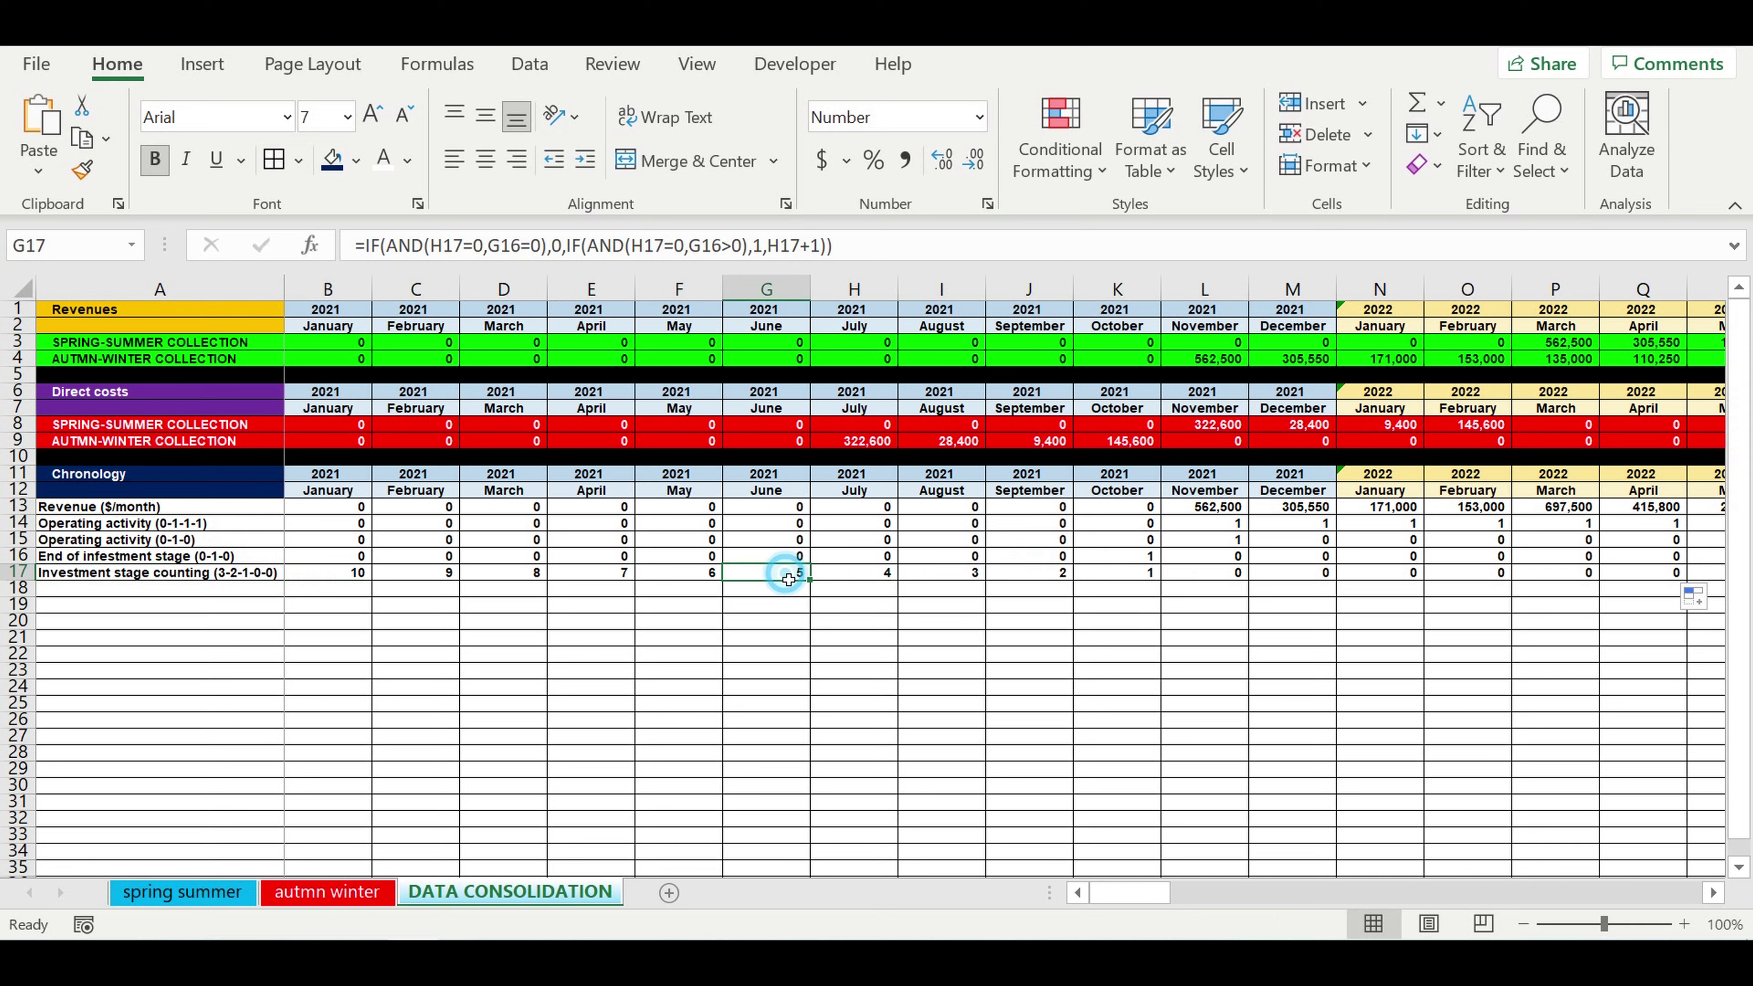
left_click(652, 573)
left_click(597, 573)
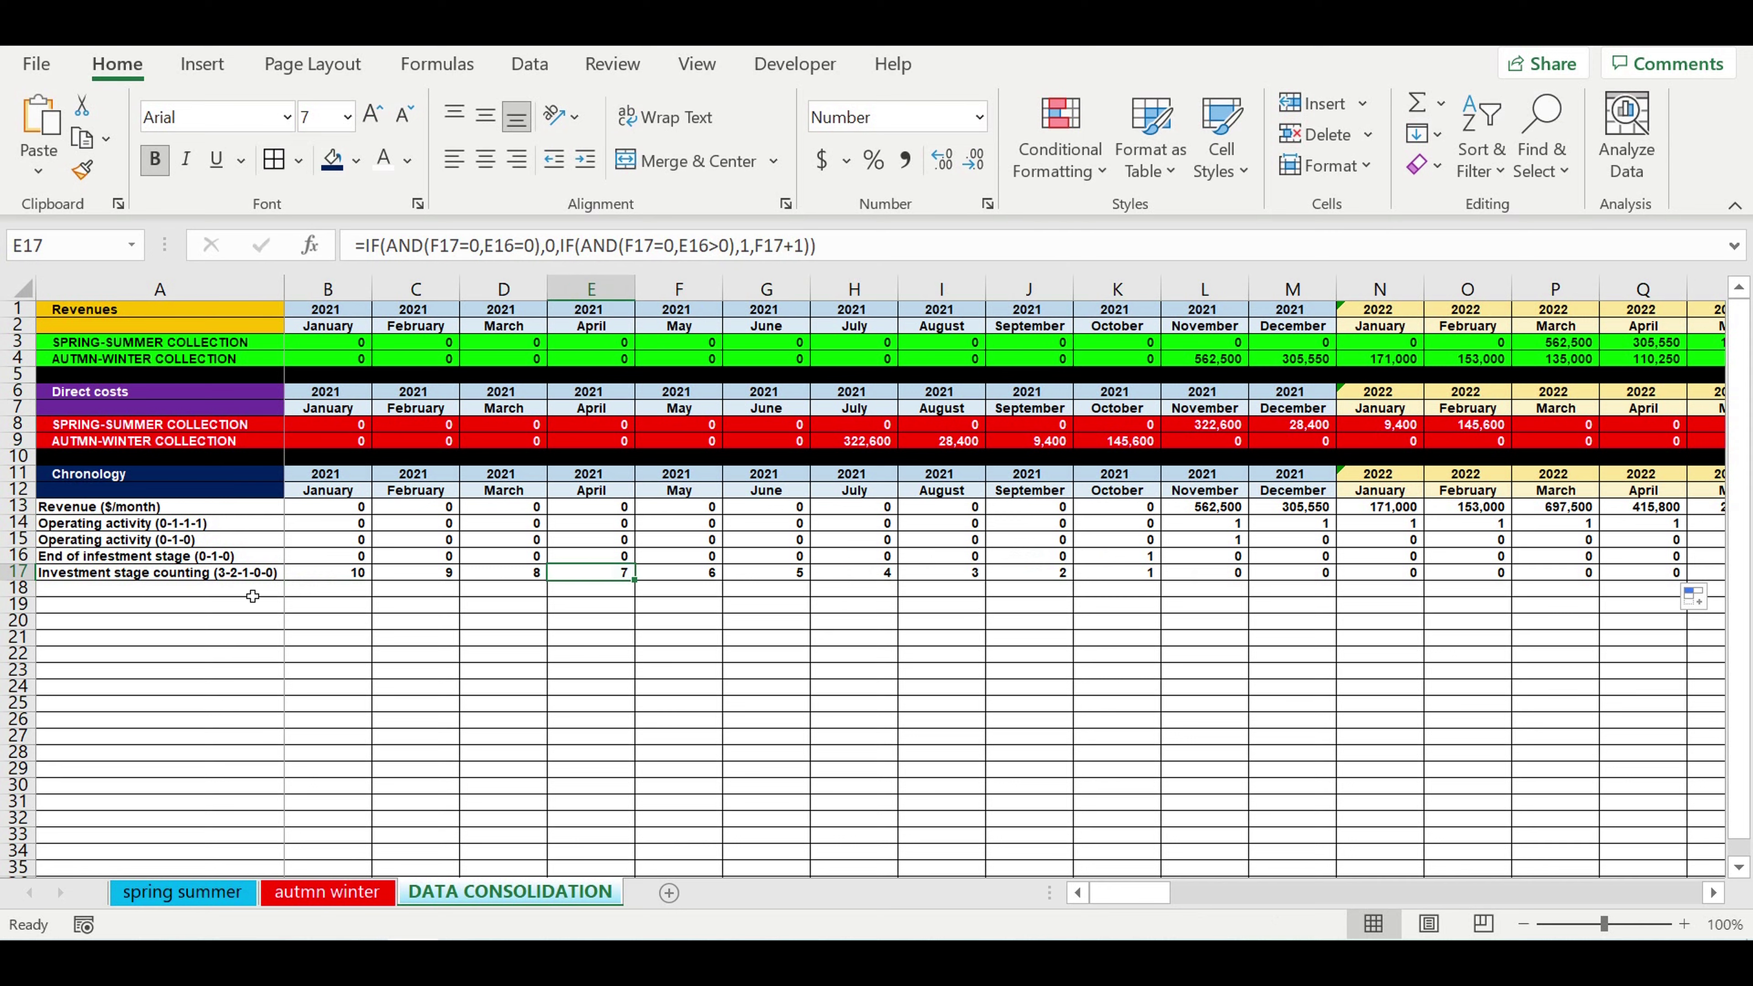
Label the next chronology row "Months #" in A18
left_click(167, 594)
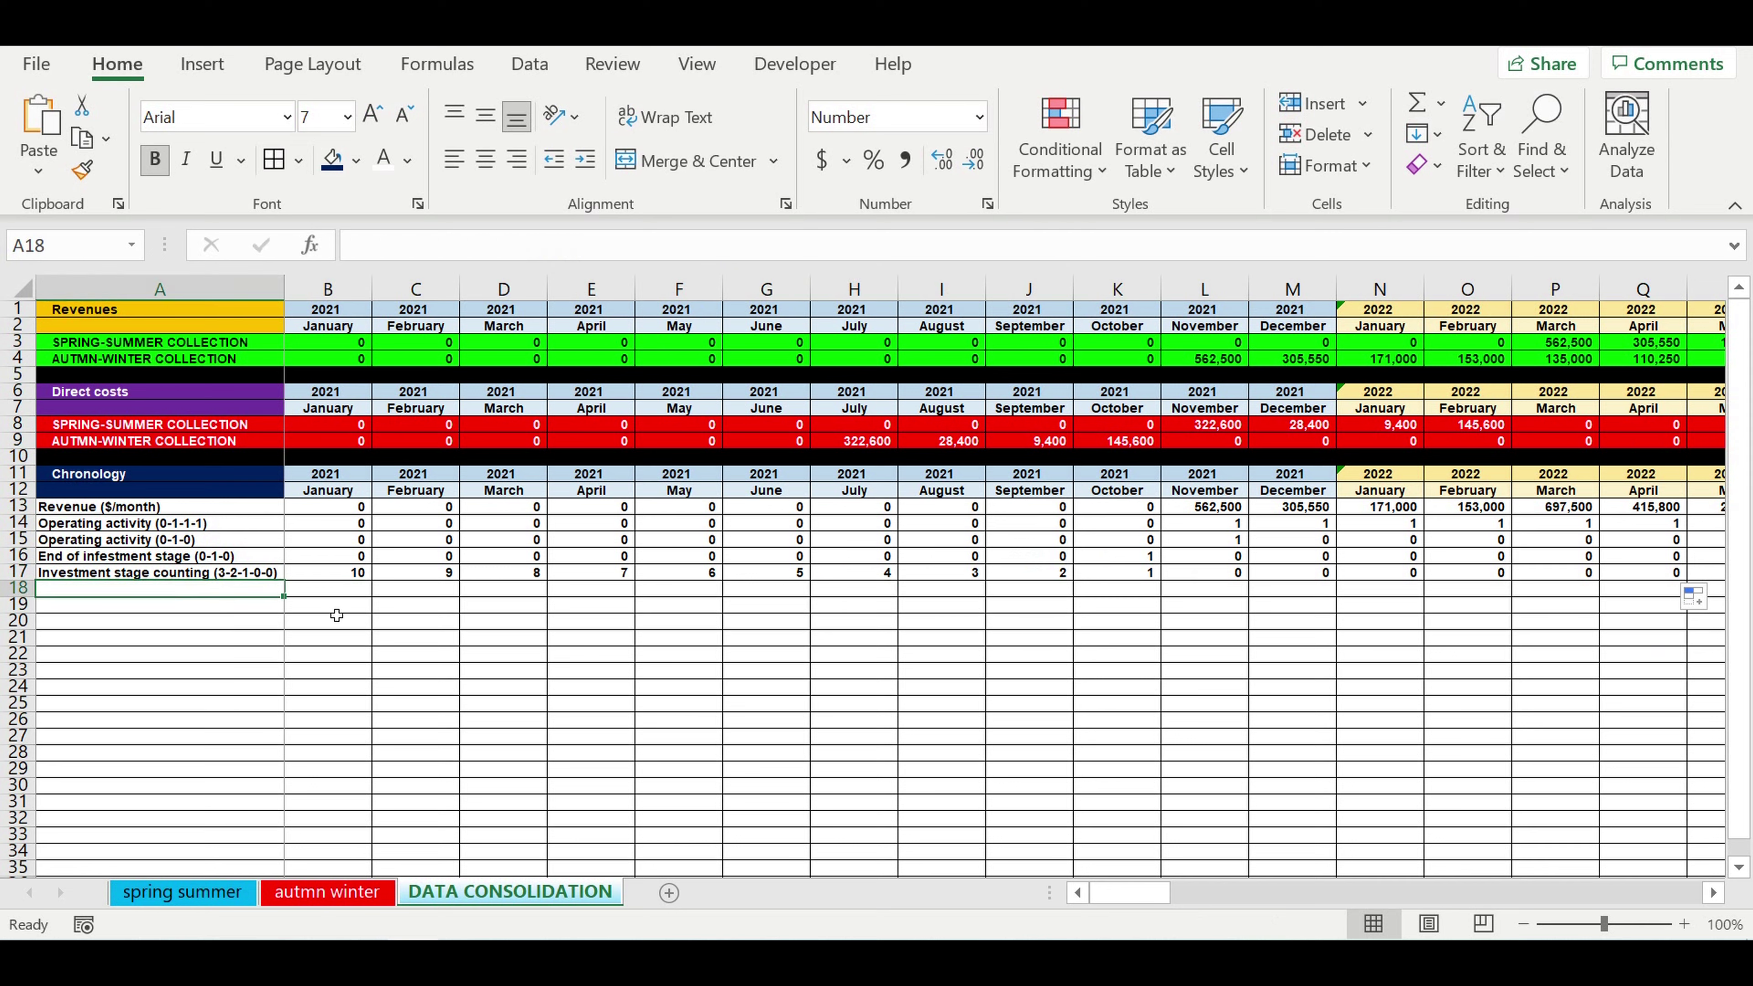
left_click(321, 588)
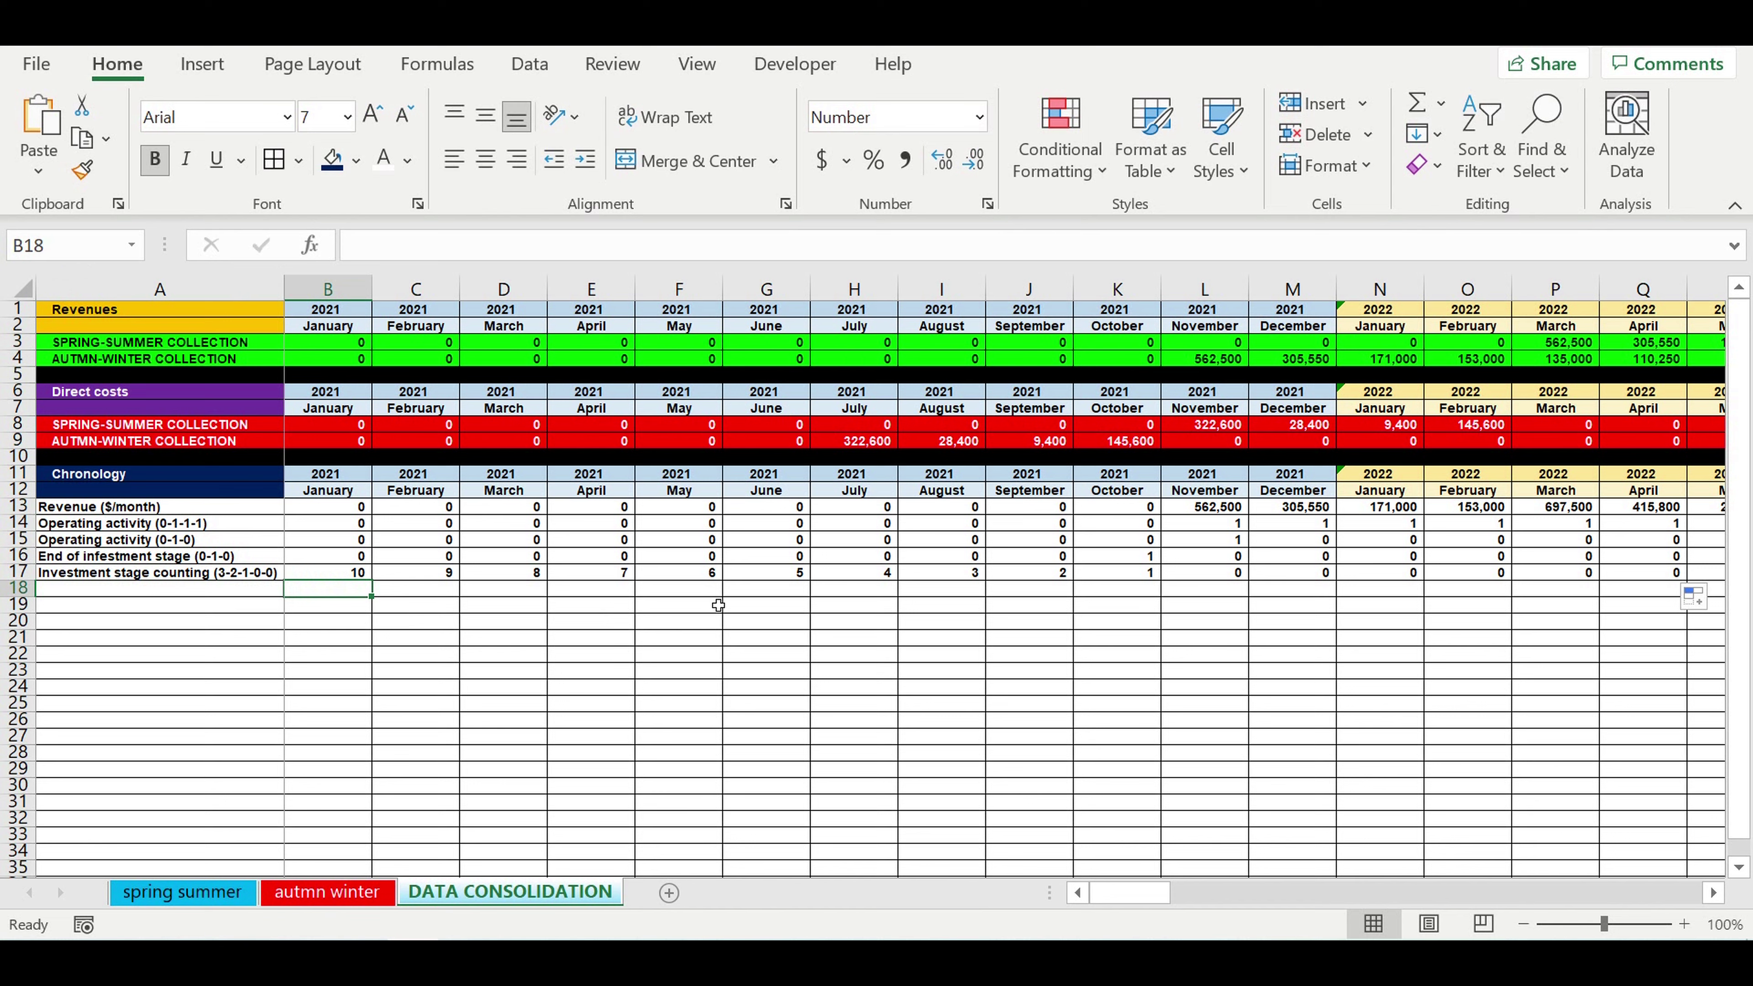
key("Left")
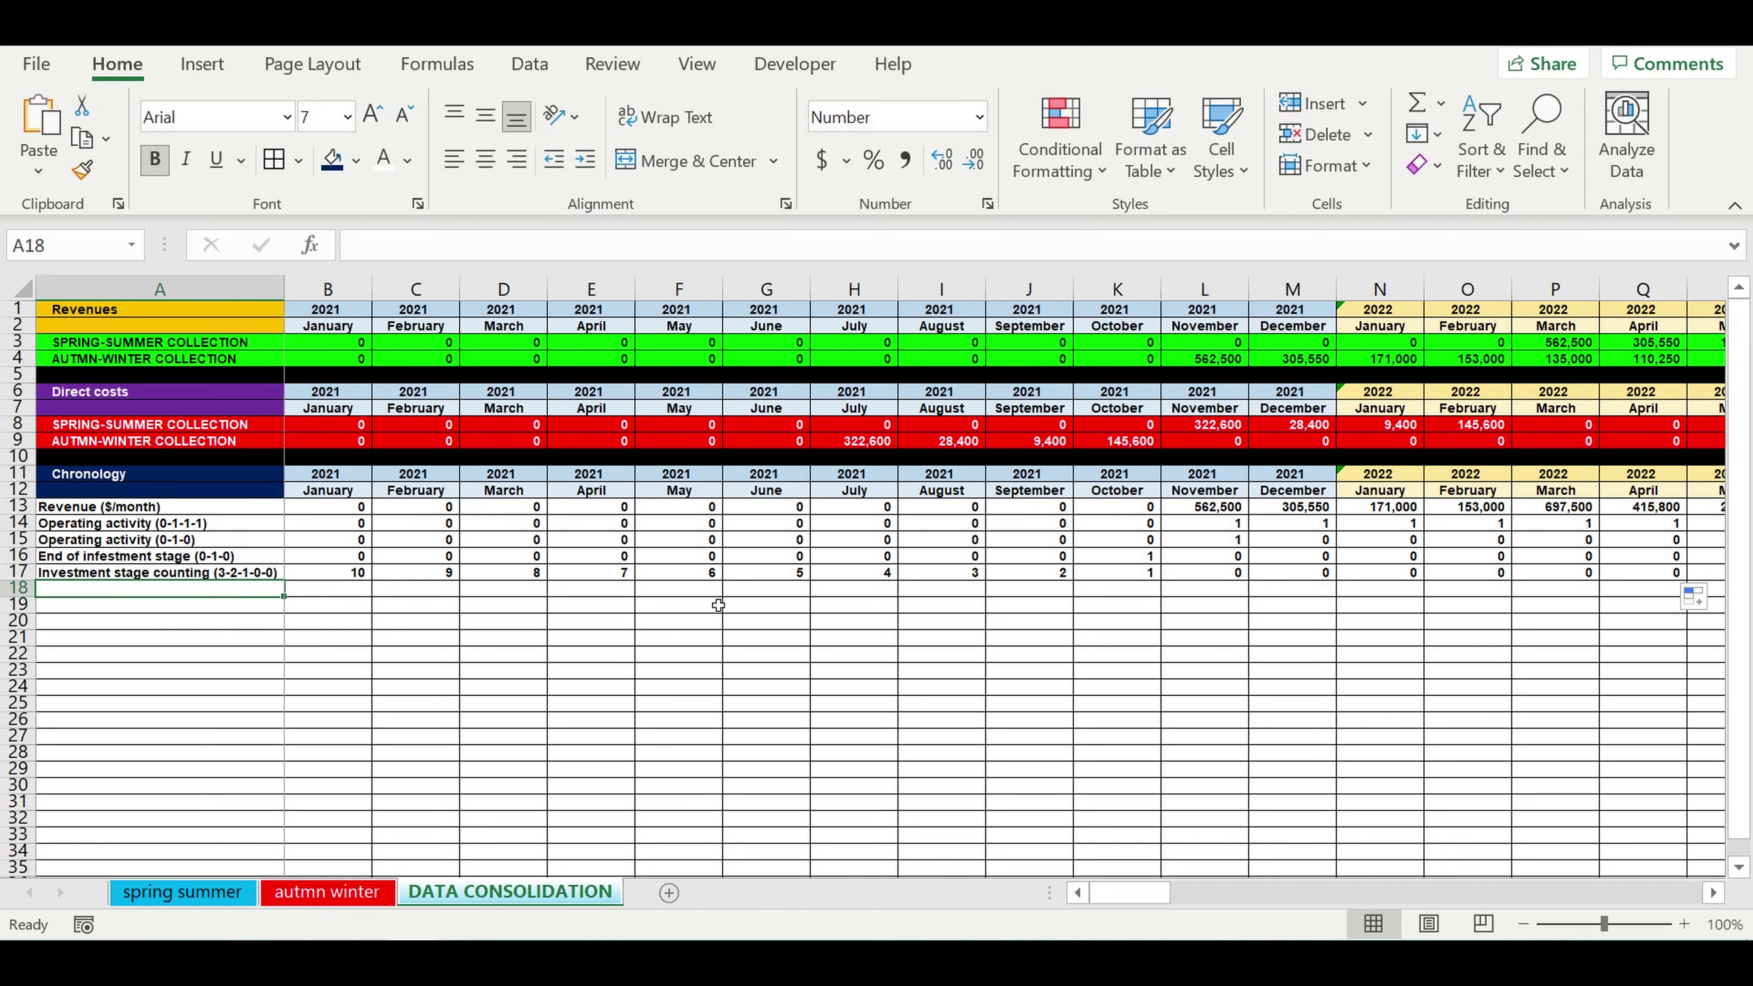
type("Months #")
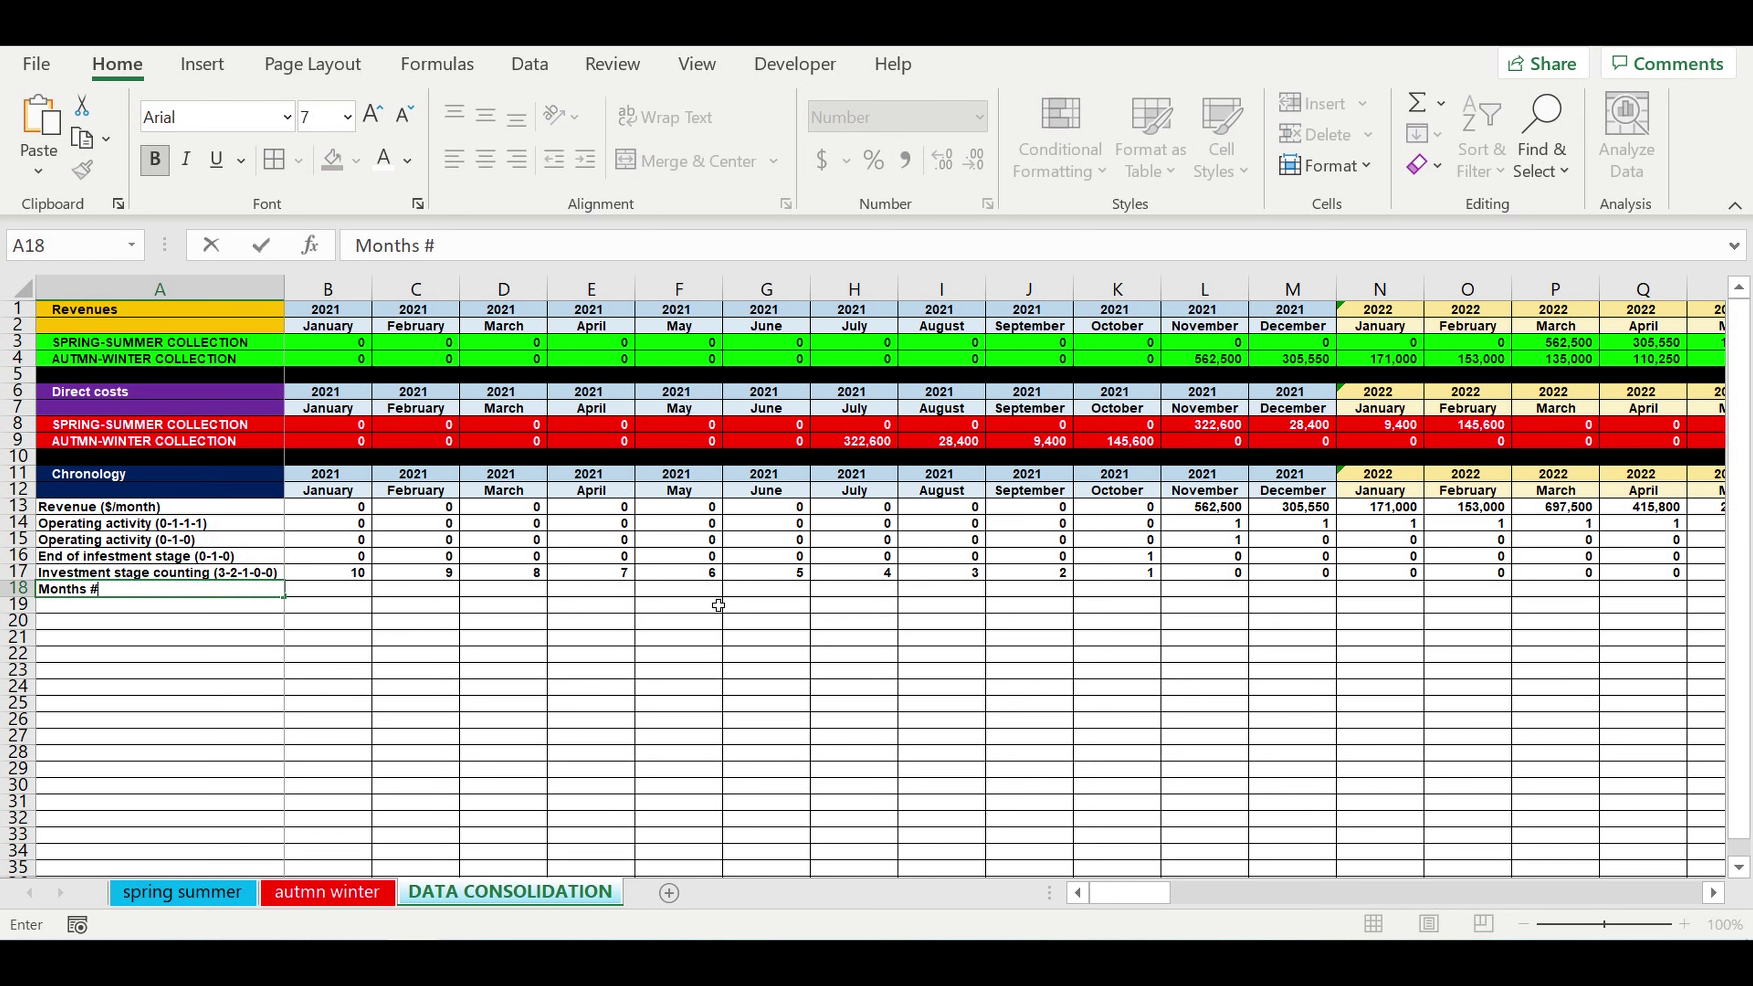
key("Return")
Enter 1 in B18 and the formula =B18+1 in C18 to start the month numbering
left_click(543, 655)
left_click(333, 593)
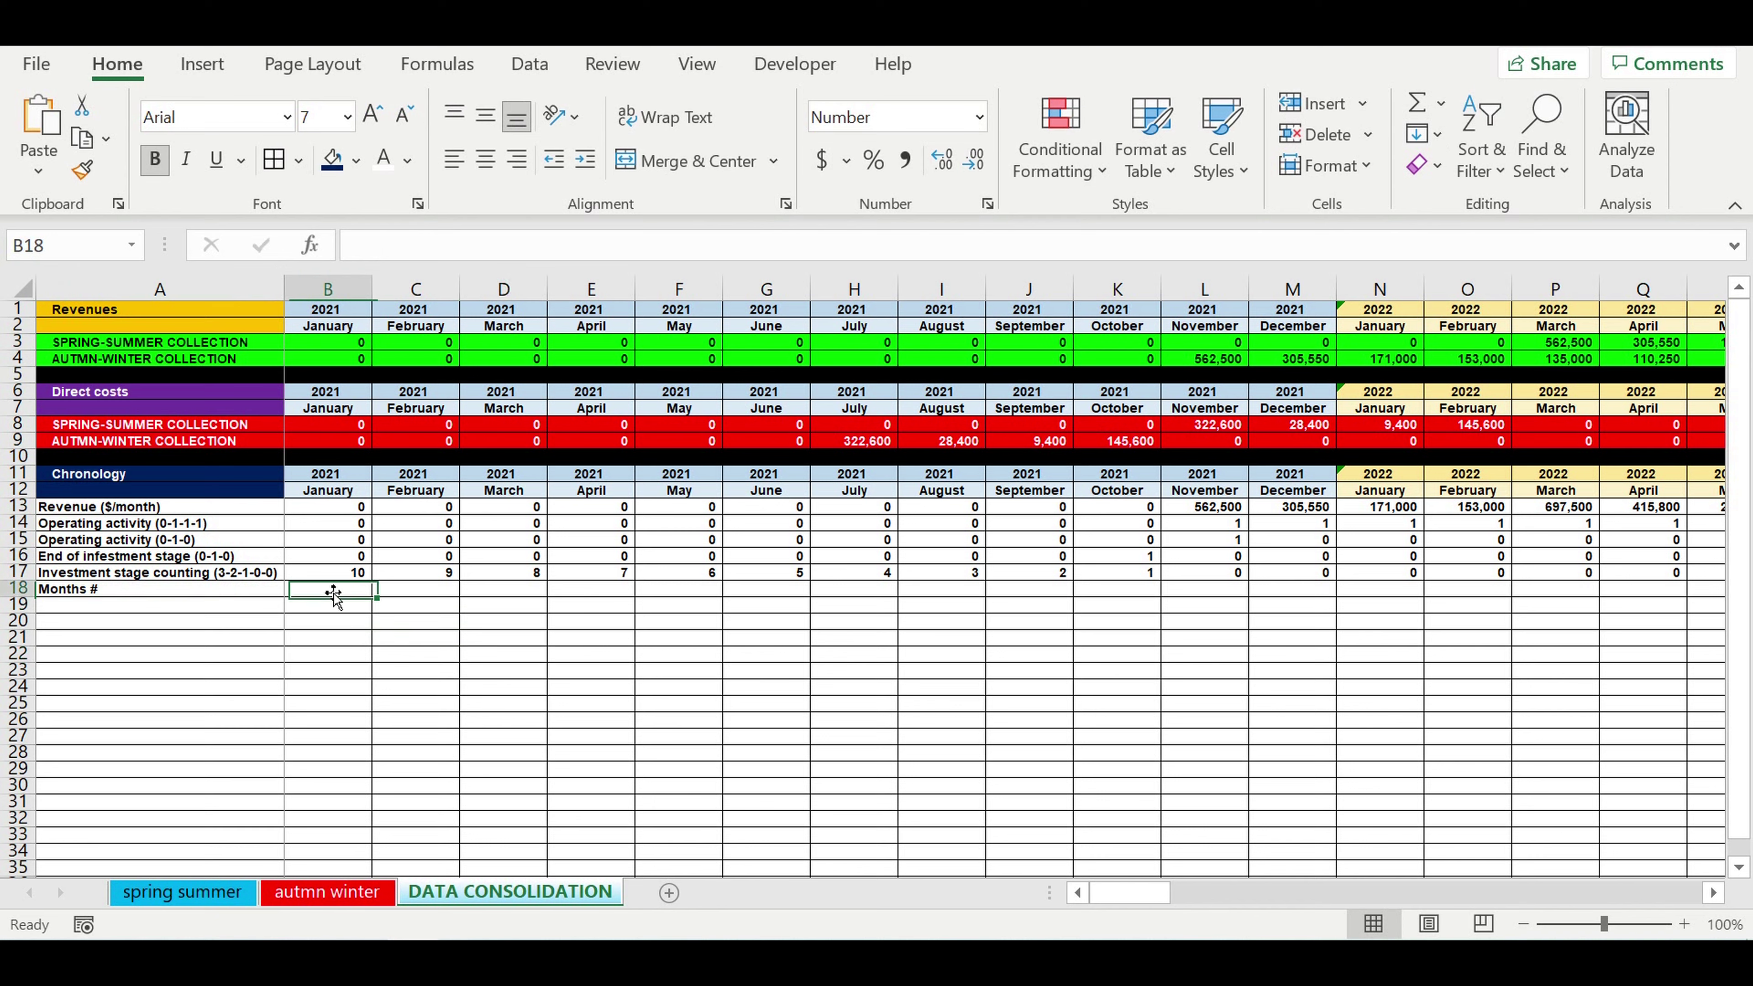
type("1")
left_click(415, 594)
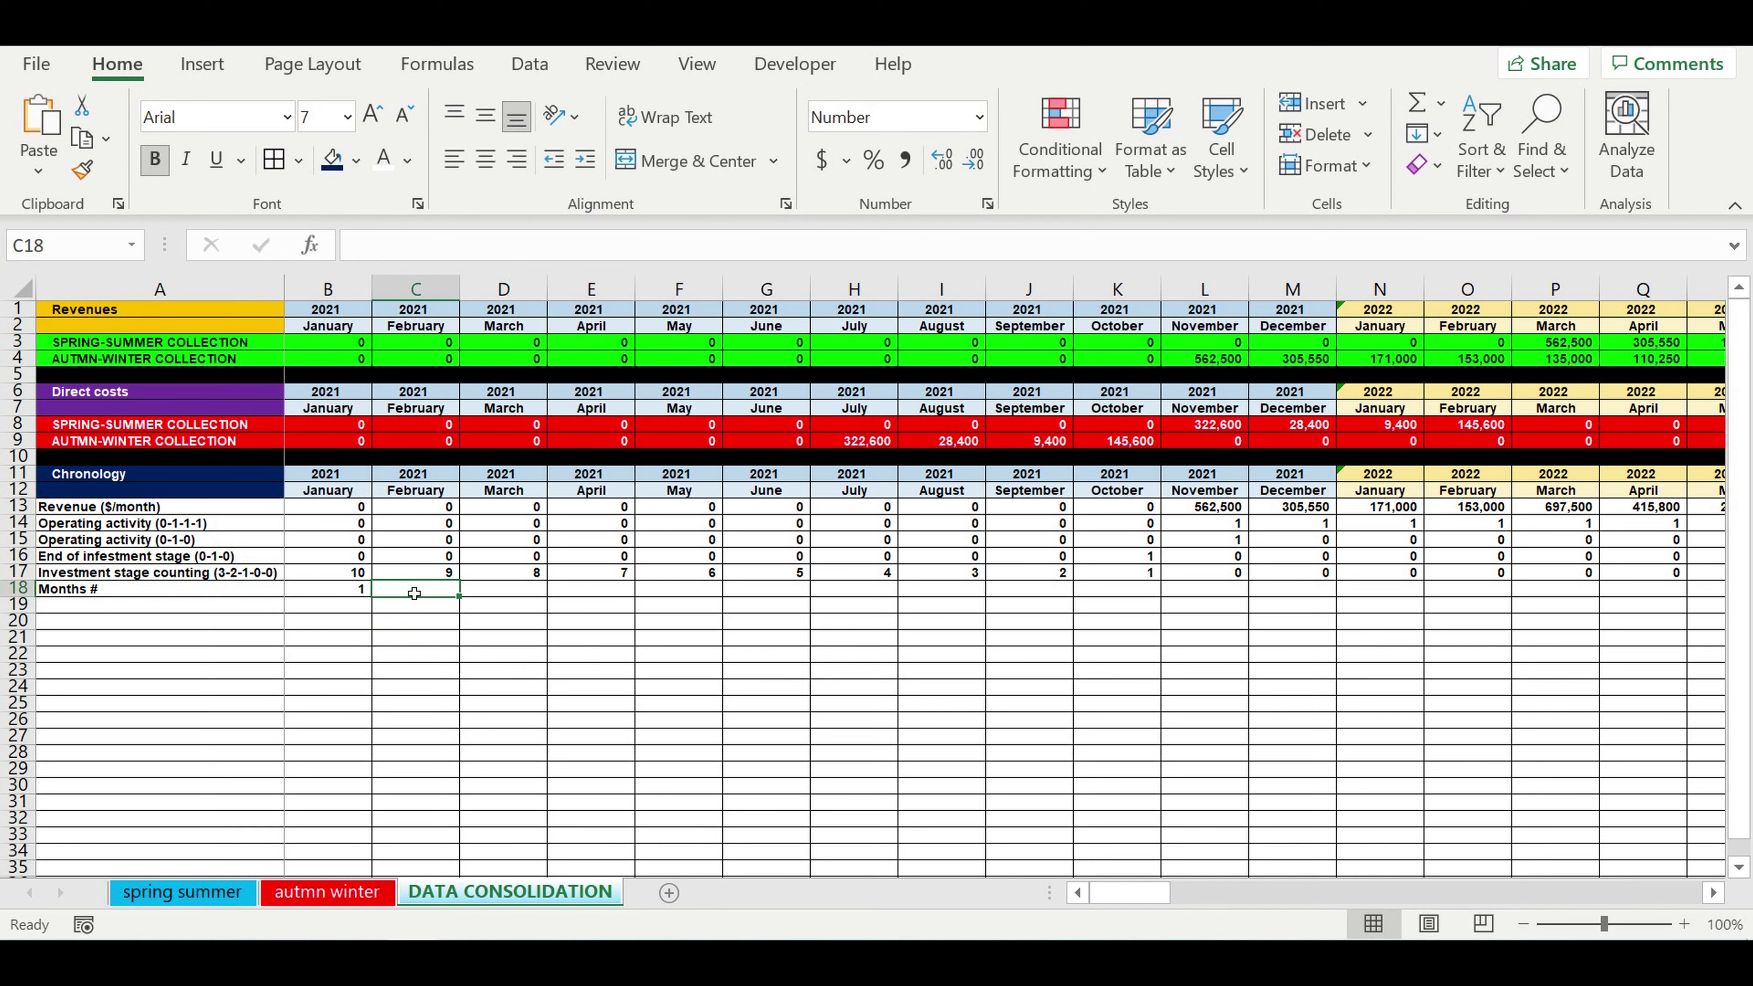
type("=")
left_click(333, 595)
type("+1")
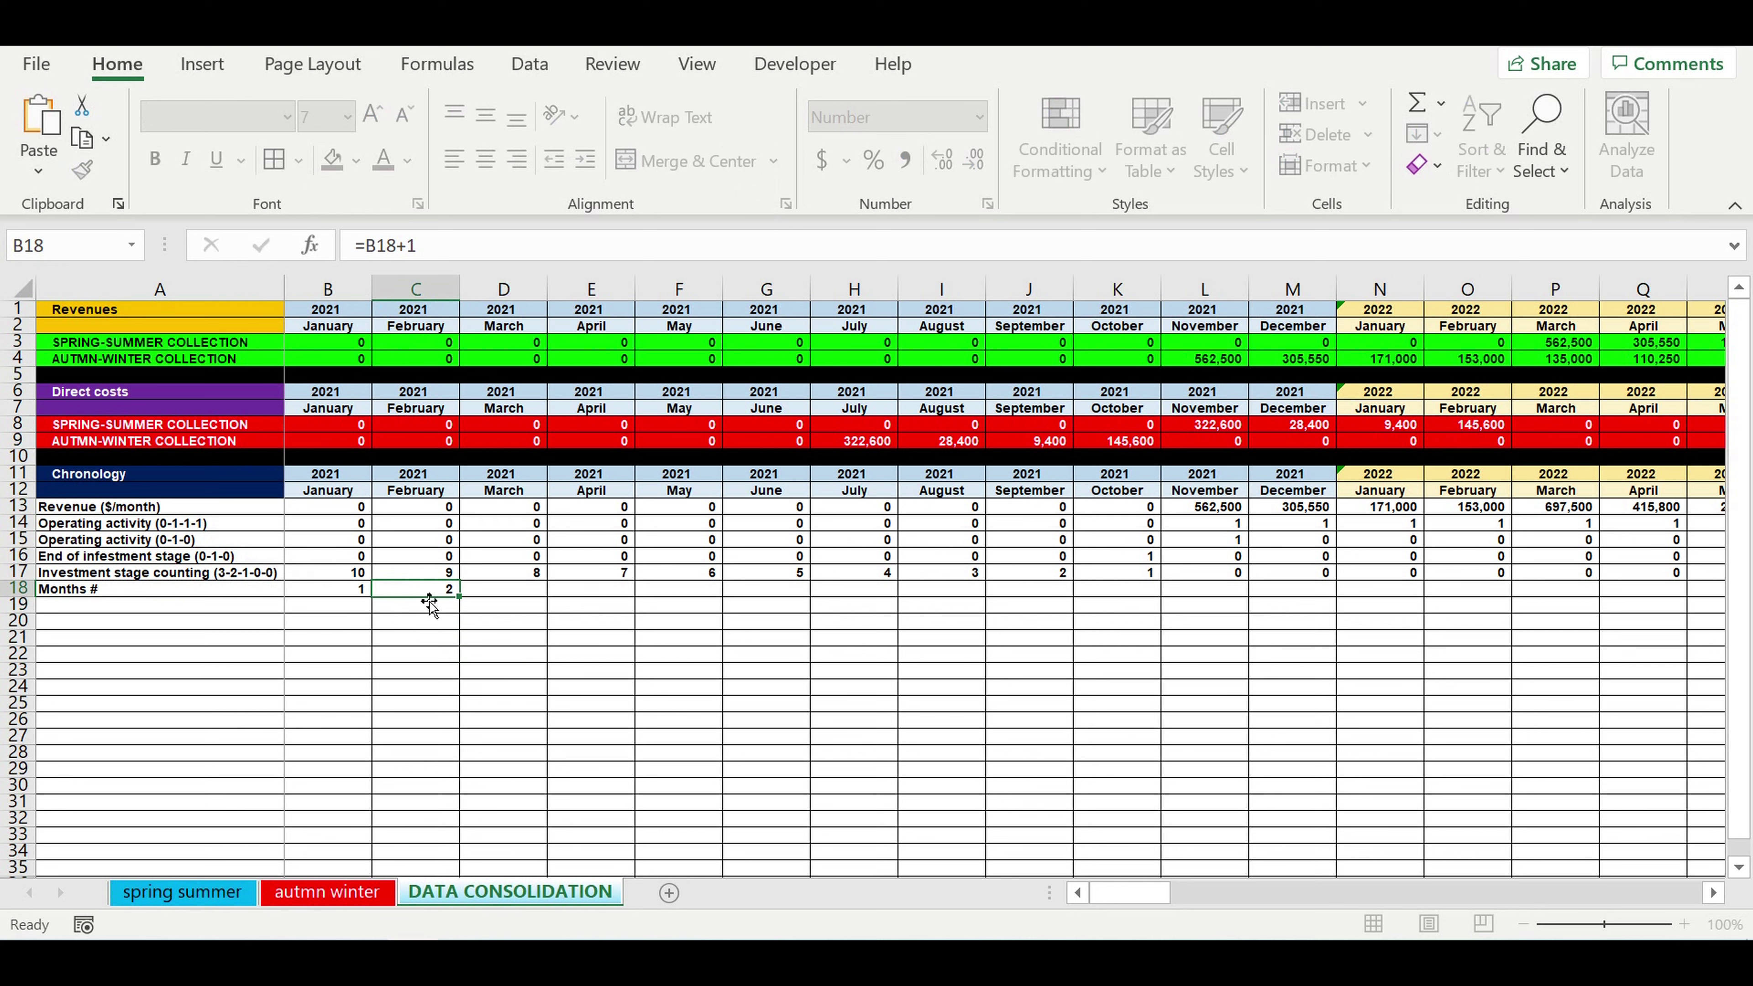
key("Return")
Center the month numbers in B18:C18 and give both cells a light gold fill
left_click(334, 598)
left_click_drag(335, 598, 418, 594)
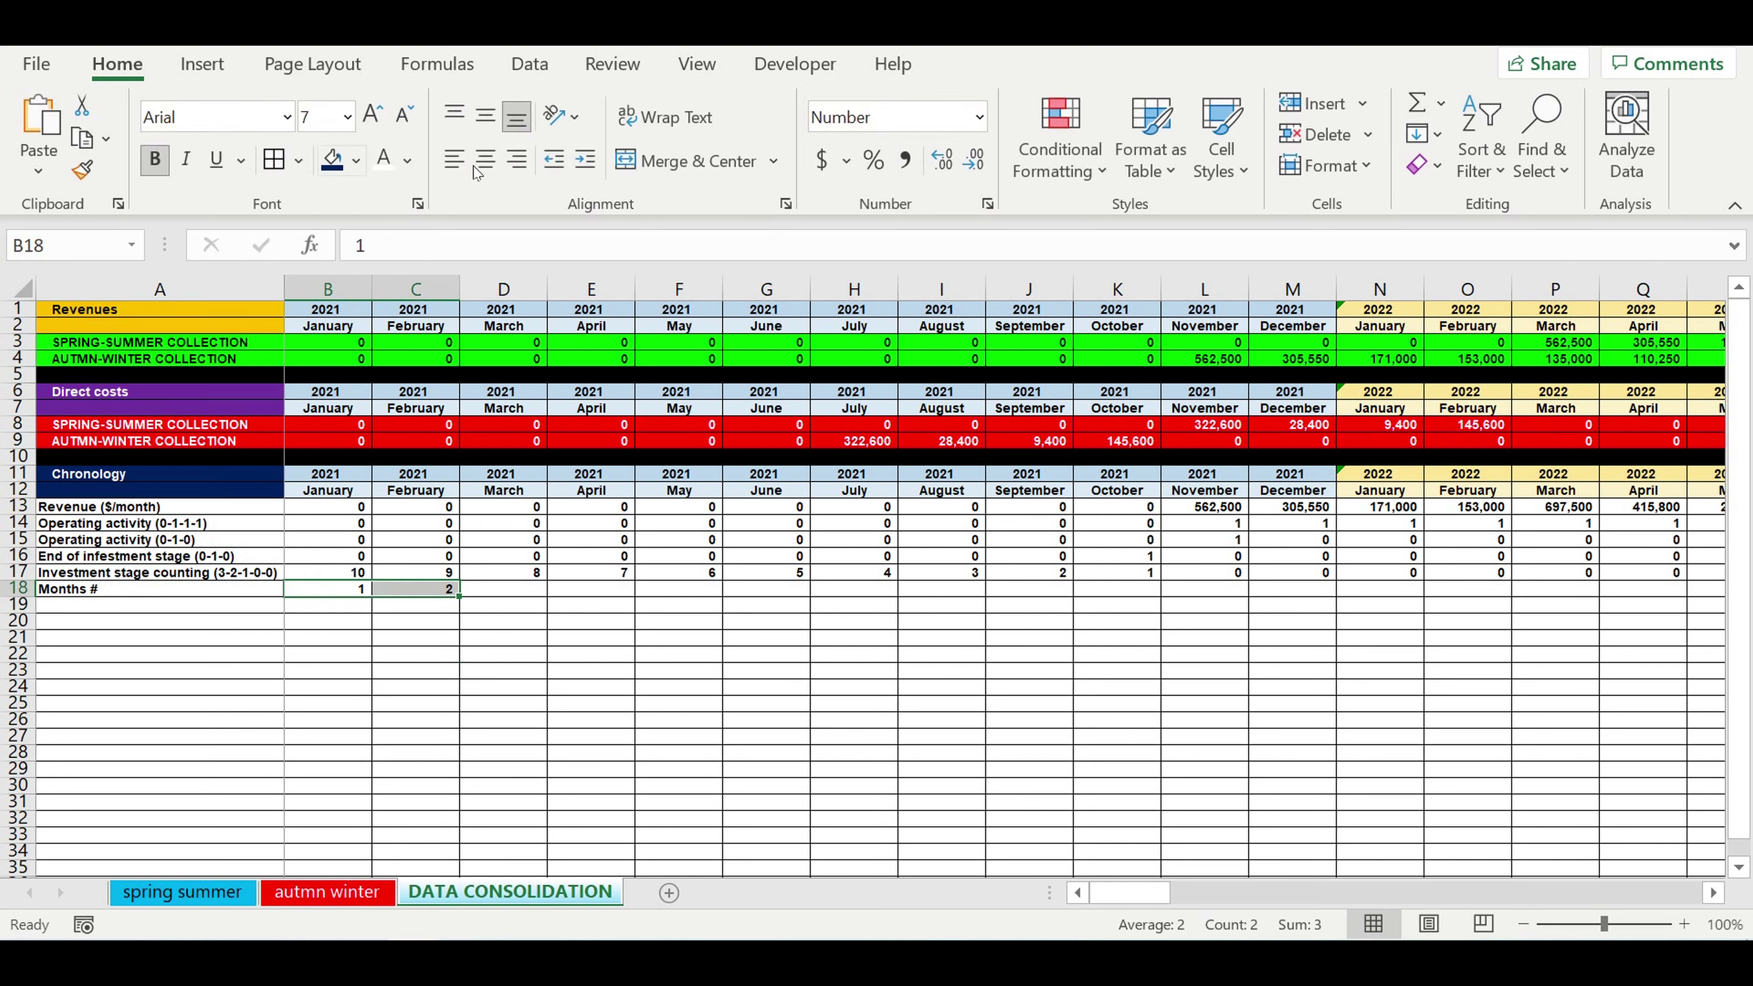
left_click(482, 159)
left_click(356, 160)
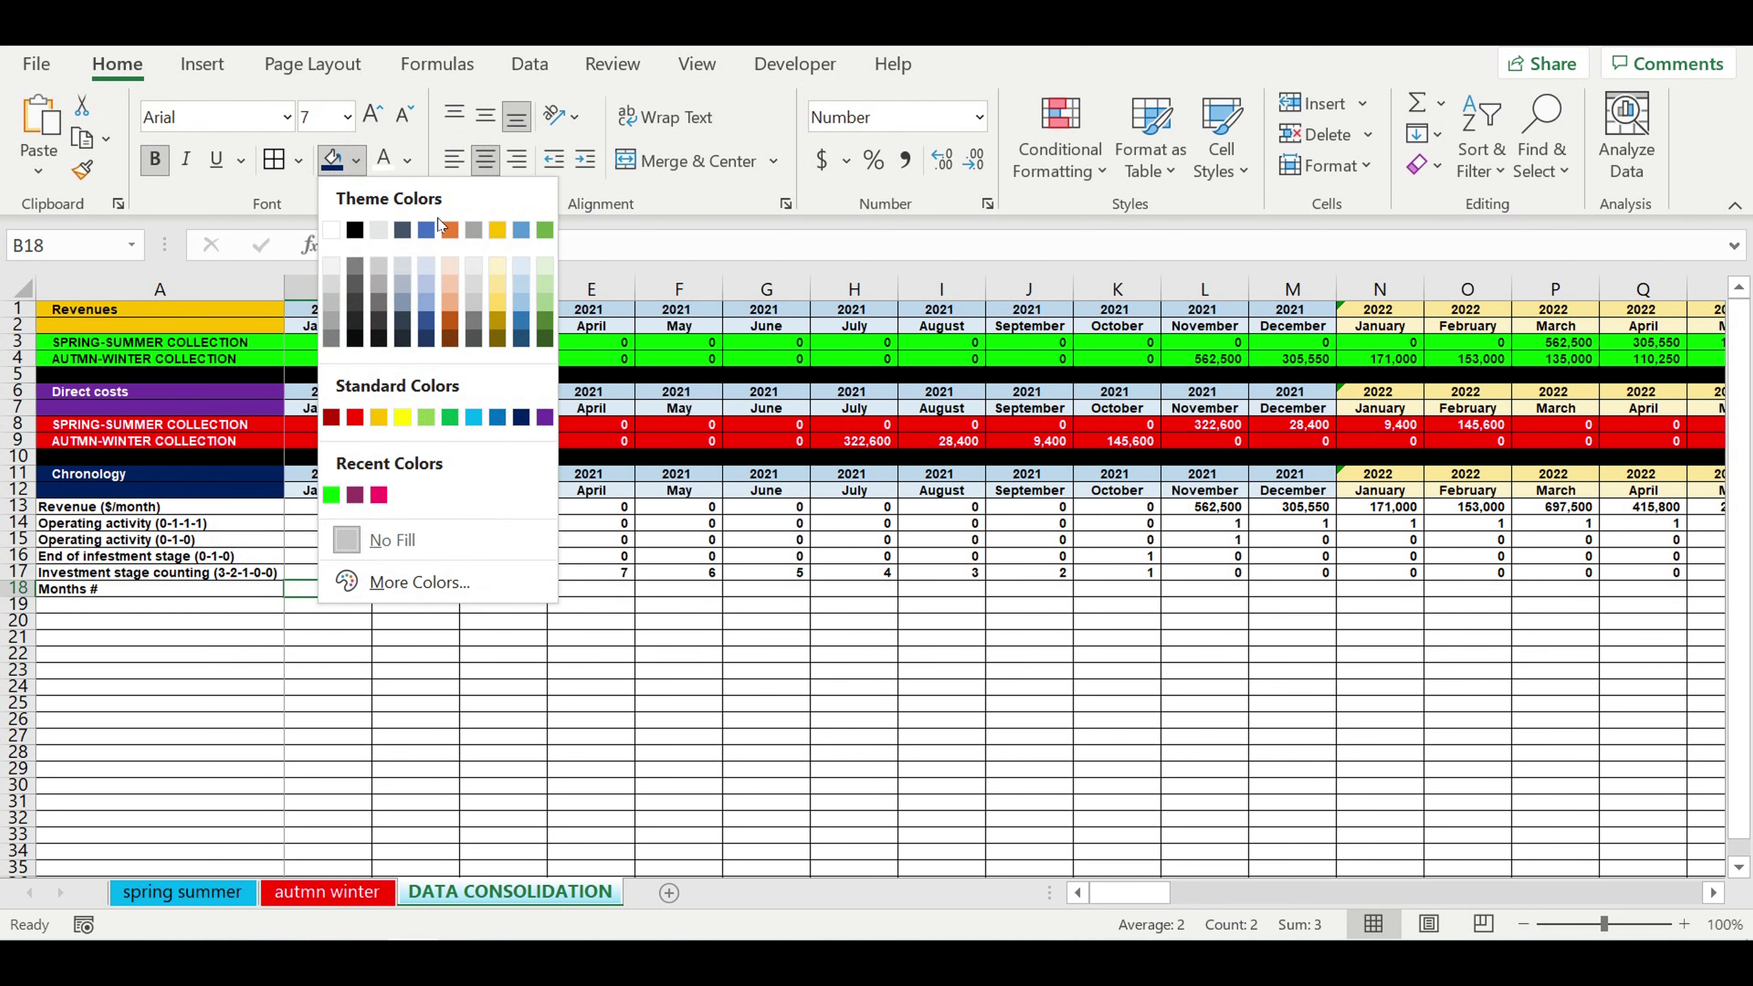
left_click(502, 275)
left_click(583, 619)
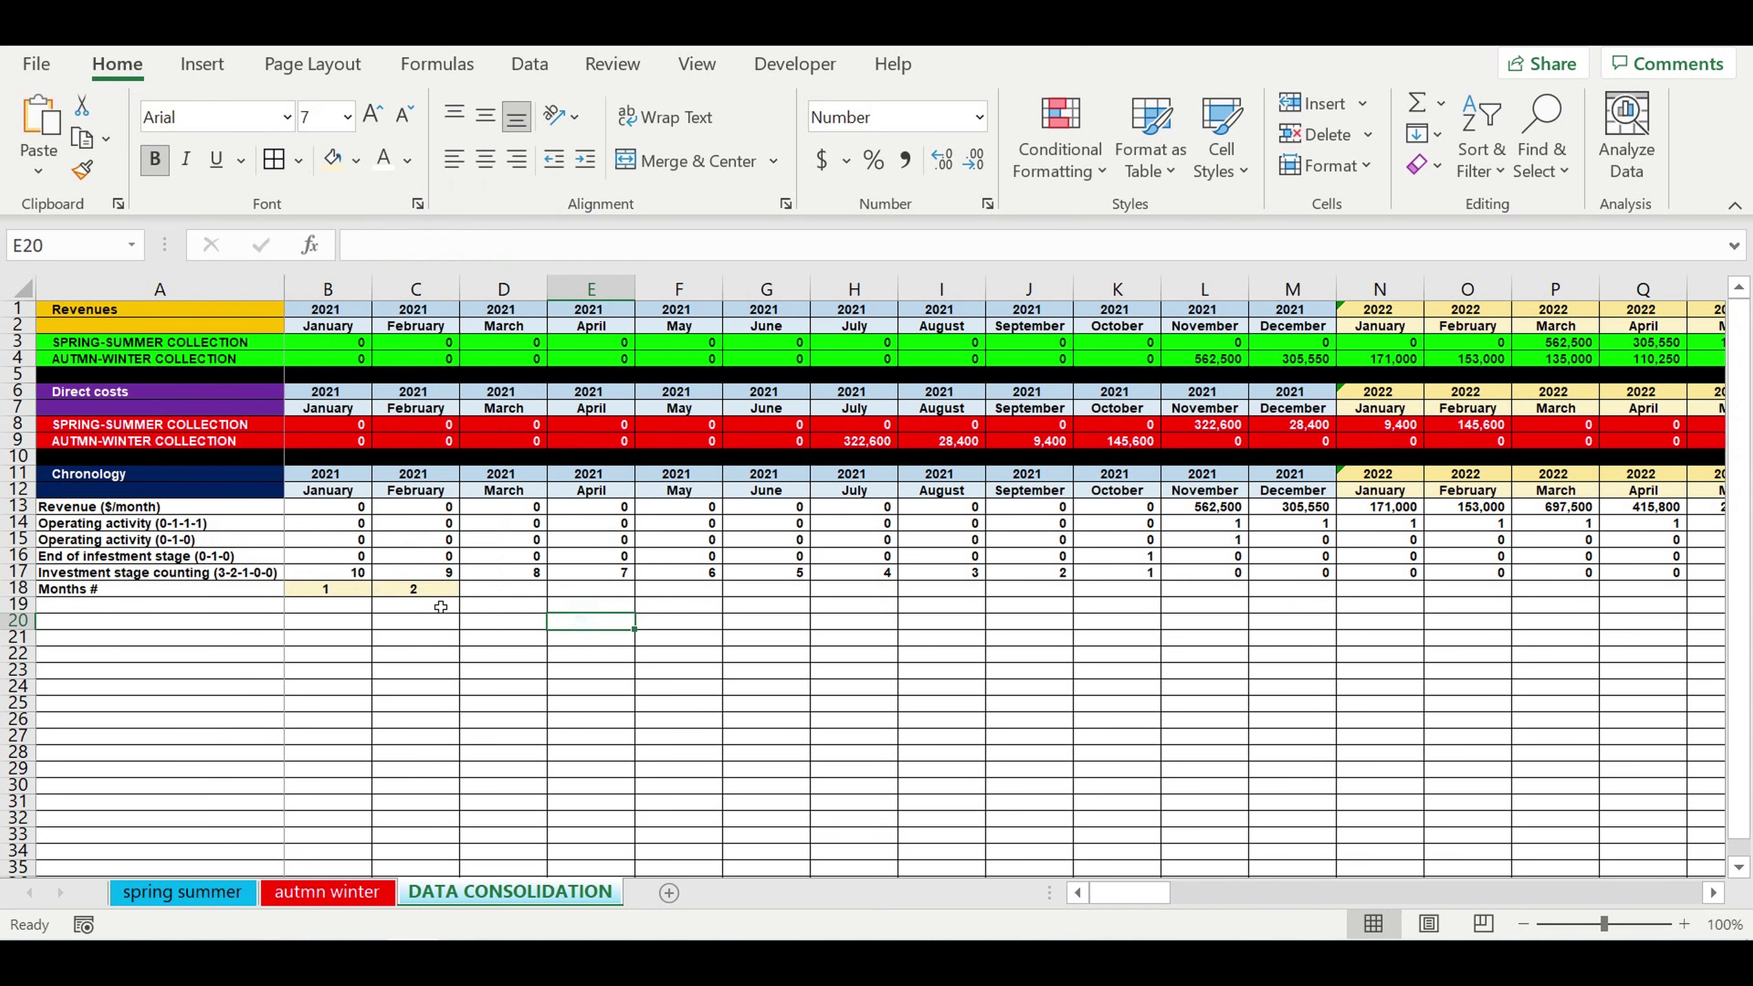
Fill the month numbering formula from C18 across to N18
left_click(417, 573)
left_click(435, 596)
left_click_drag(459, 598, 1389, 606)
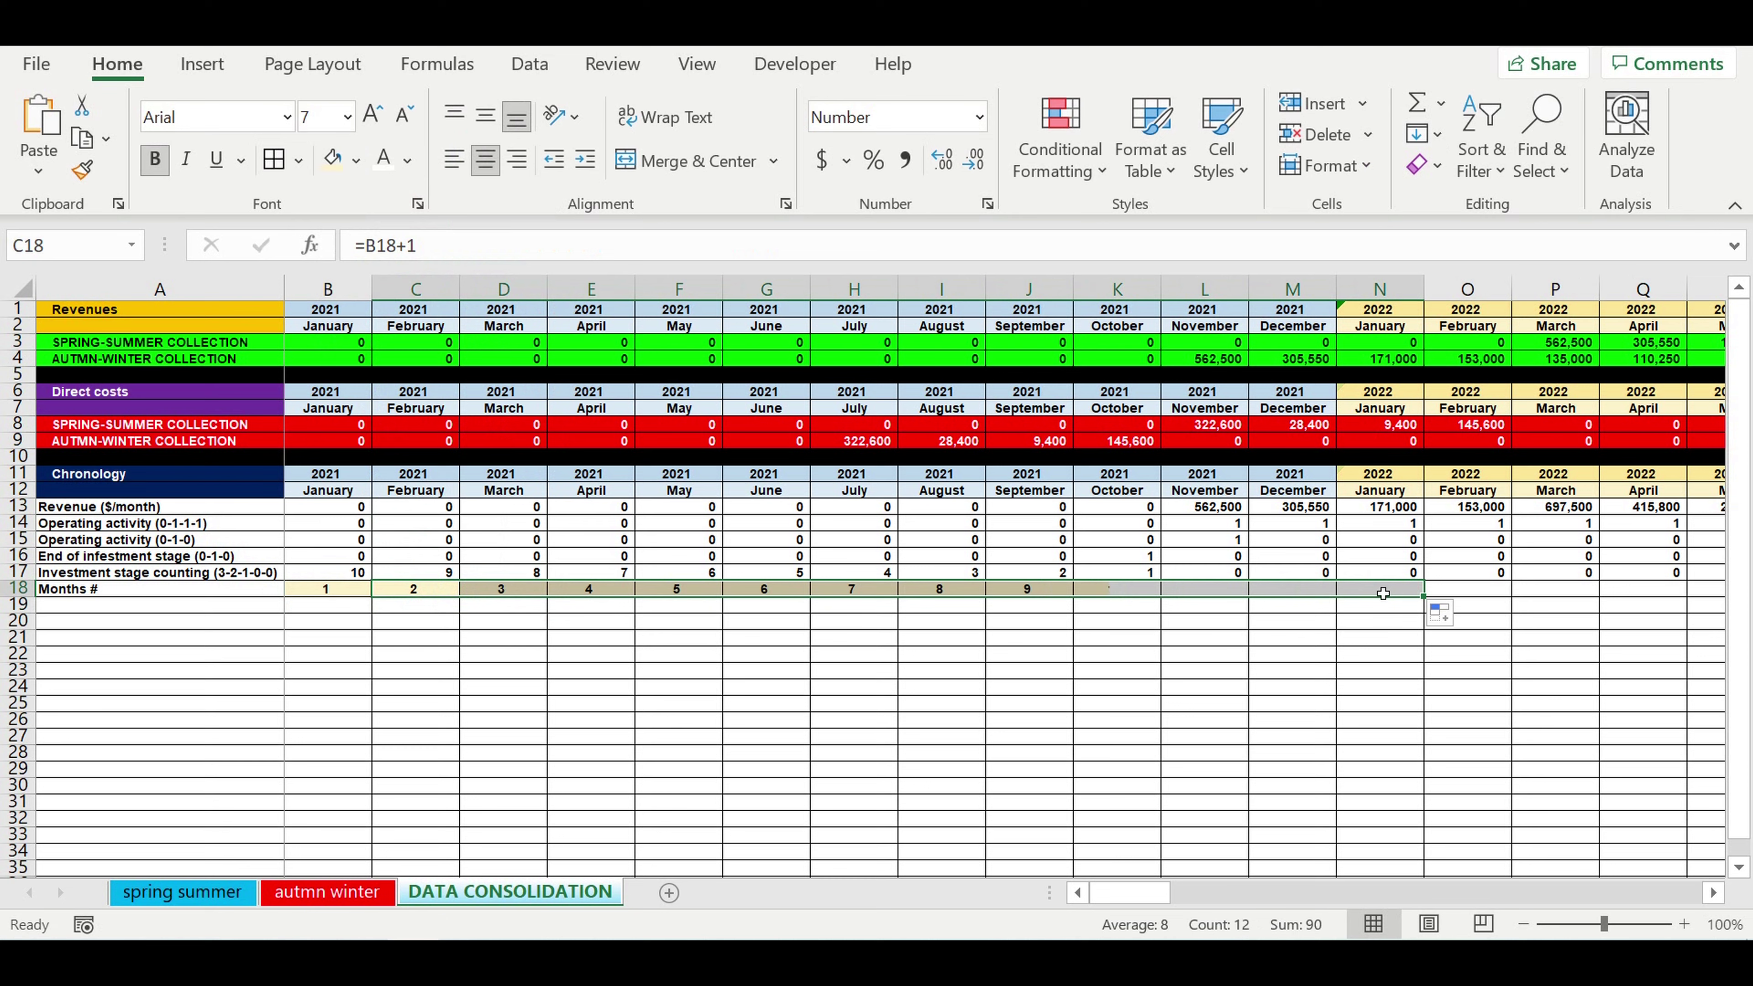
Restart the numbering for January 2022 by replacing N18 with the formula =B18
left_click(1379, 594)
type("=")
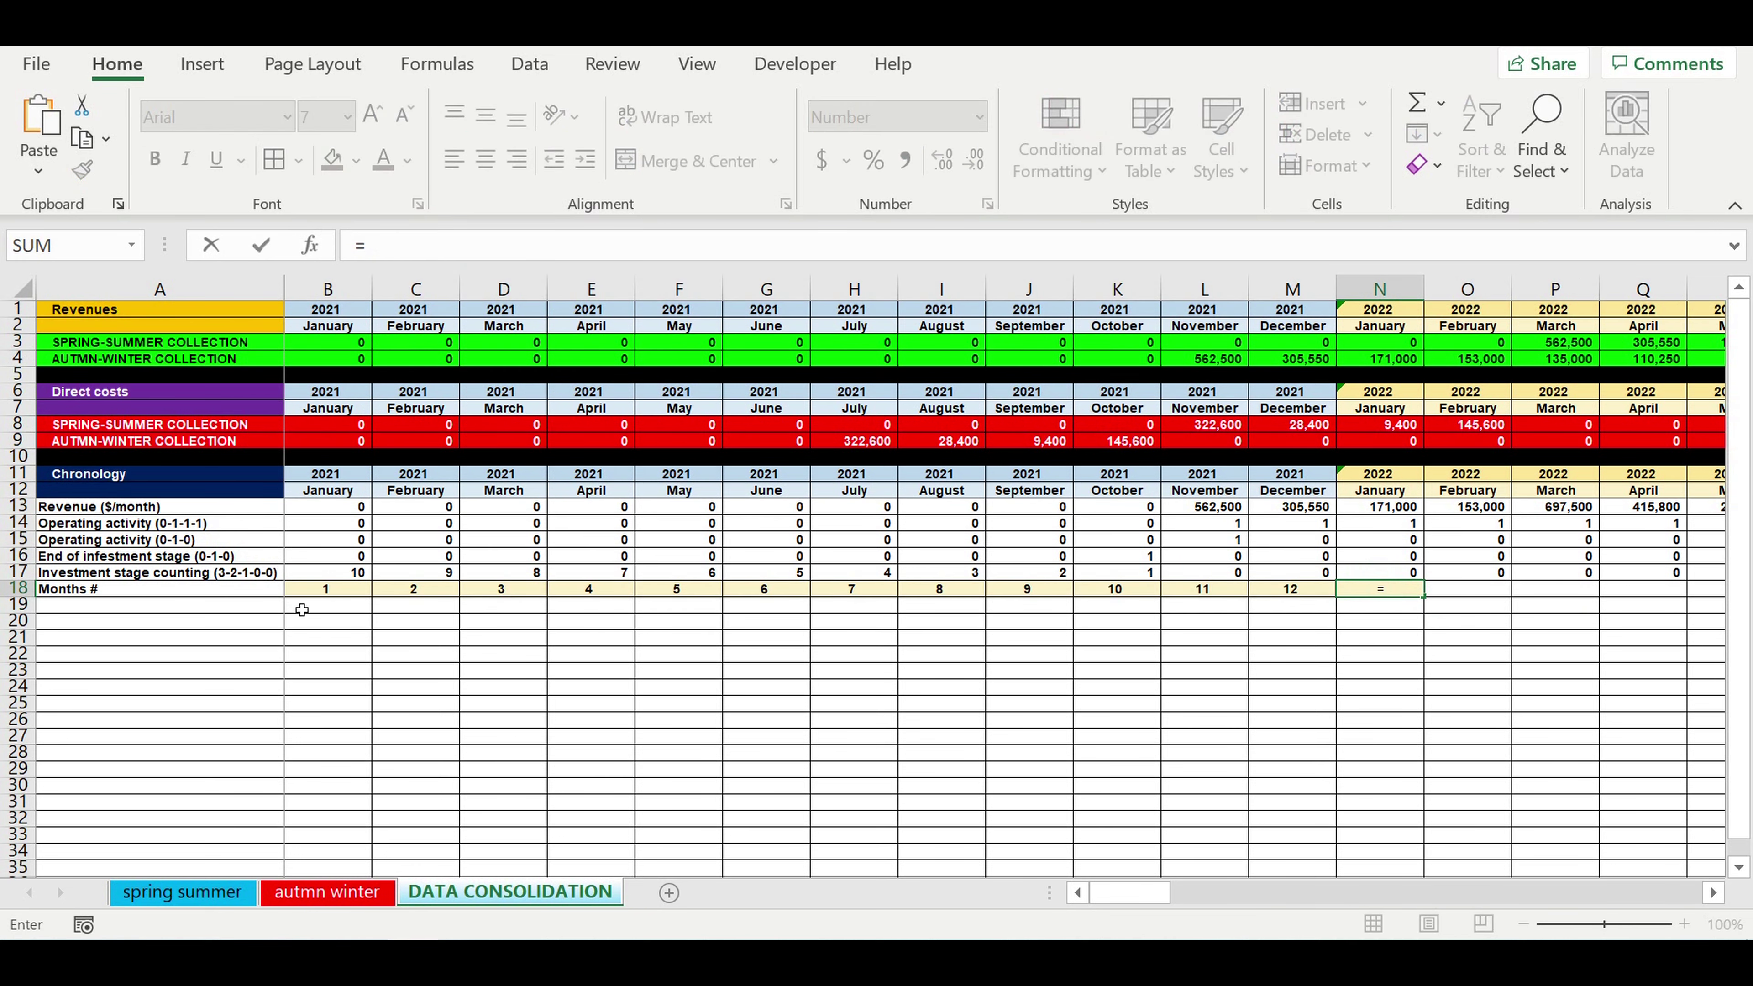
left_click(324, 593)
key("Return")
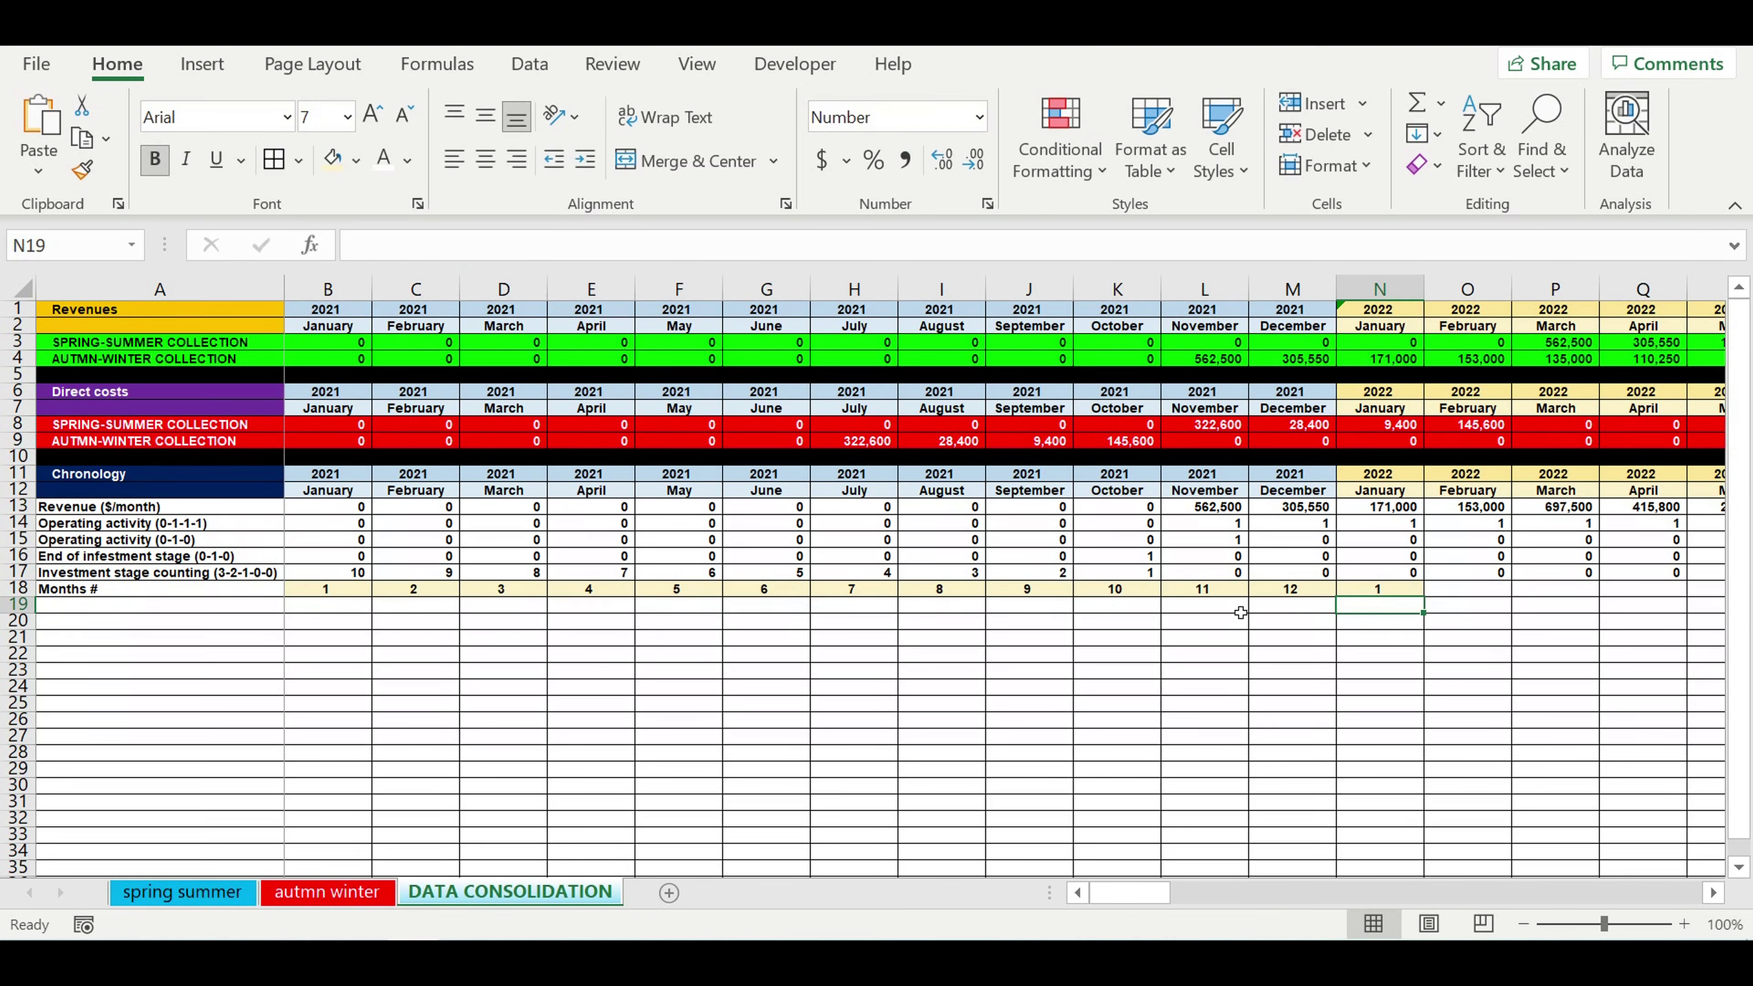
Fill the N18 formula across the Months # row through December 2030 in DQ18
left_click(1390, 600)
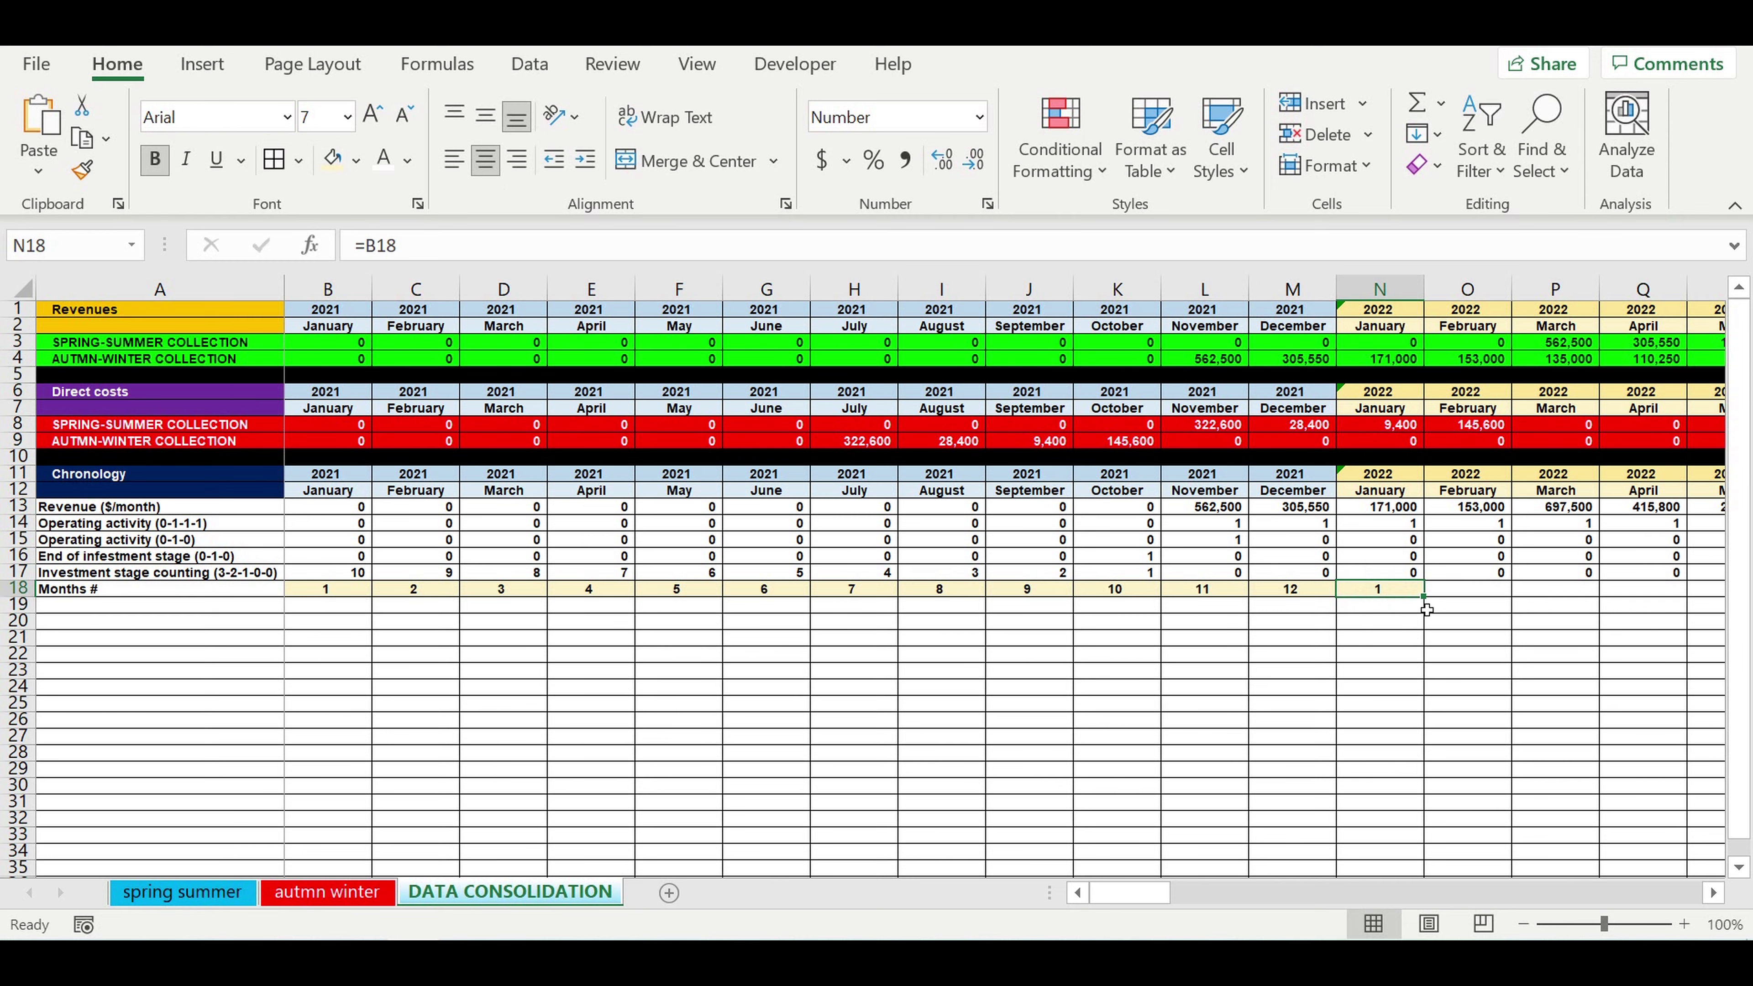
left_click_drag(1423, 595, 1519, 613)
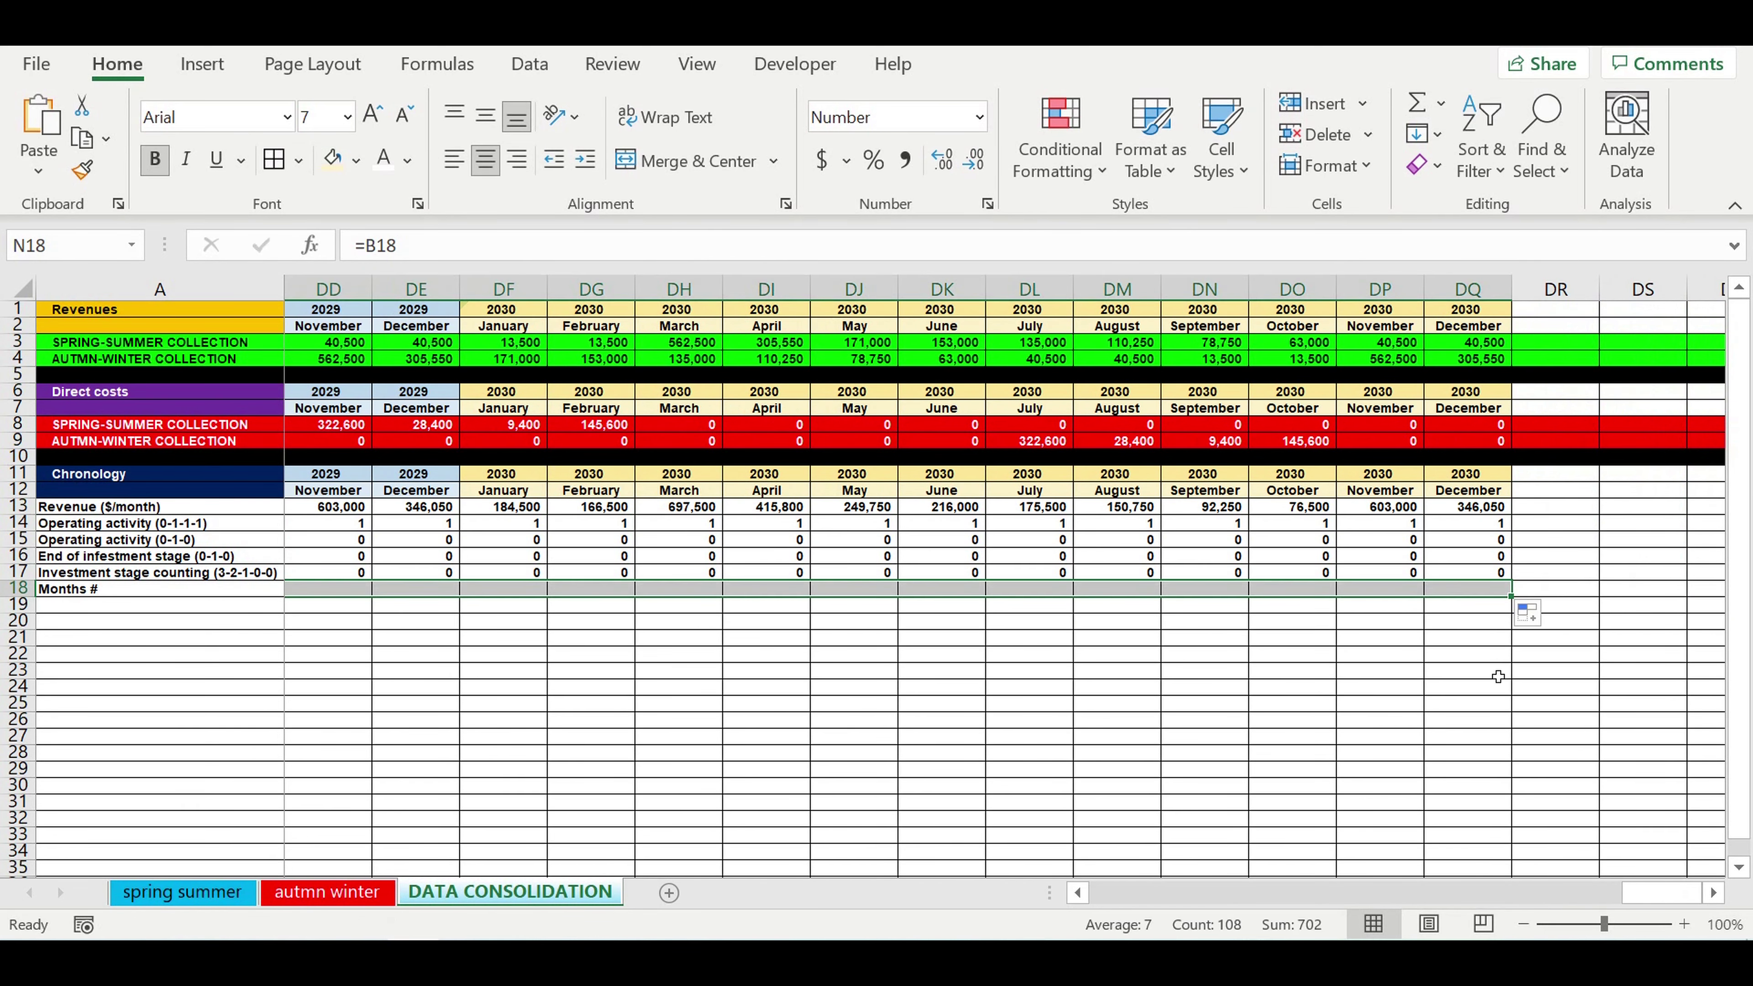
left_click_drag(1657, 886, 1126, 885)
Label the row below Months # as "Year of operating activity start" in A19
left_click(158, 608)
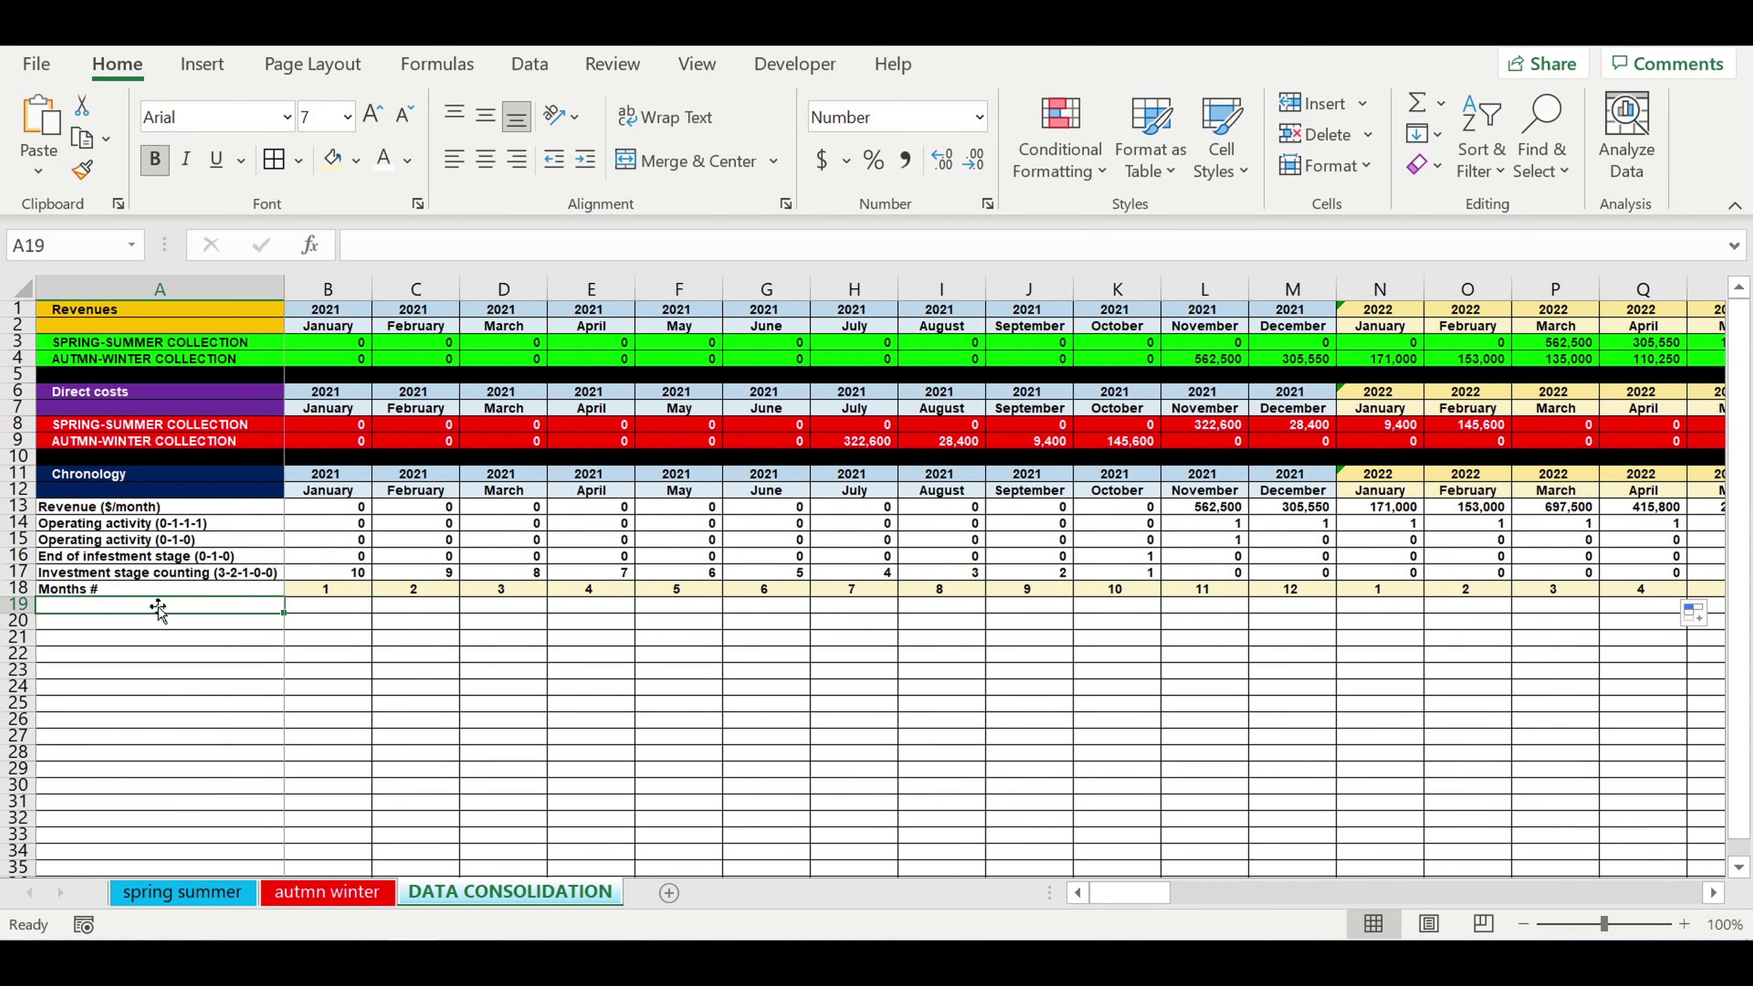
type("Year of operating activity start")
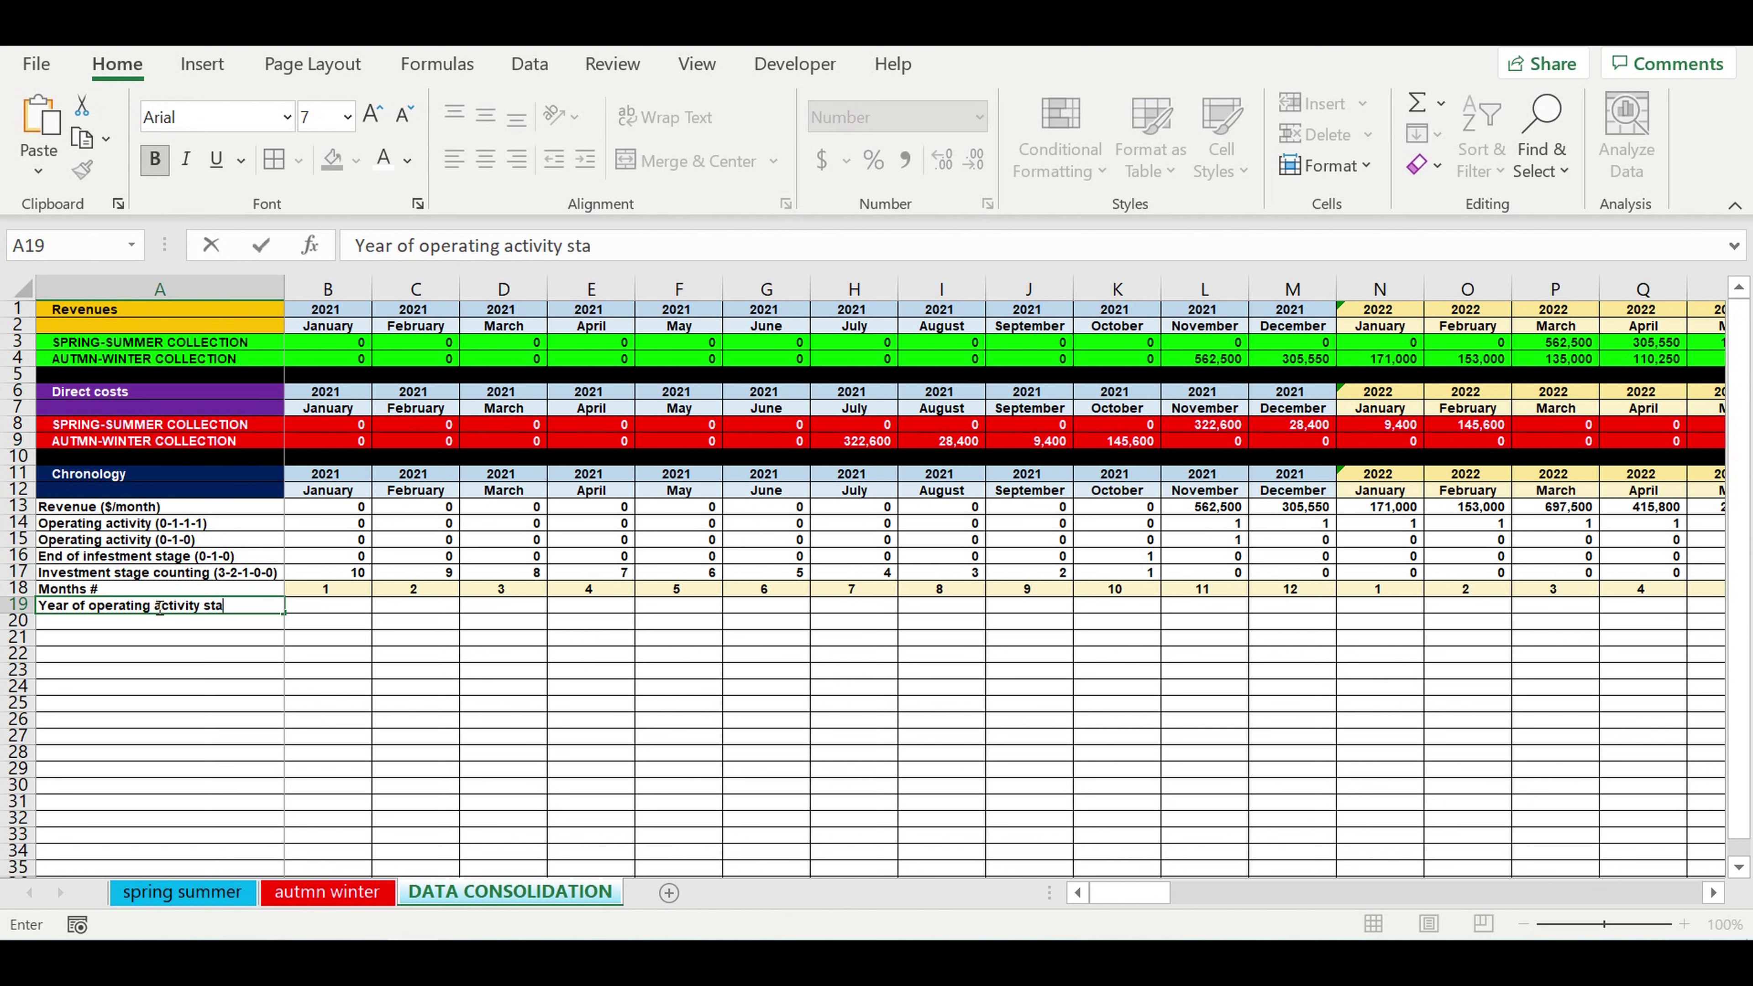
left_click(205, 687)
left_click(90, 621)
left_click(224, 593)
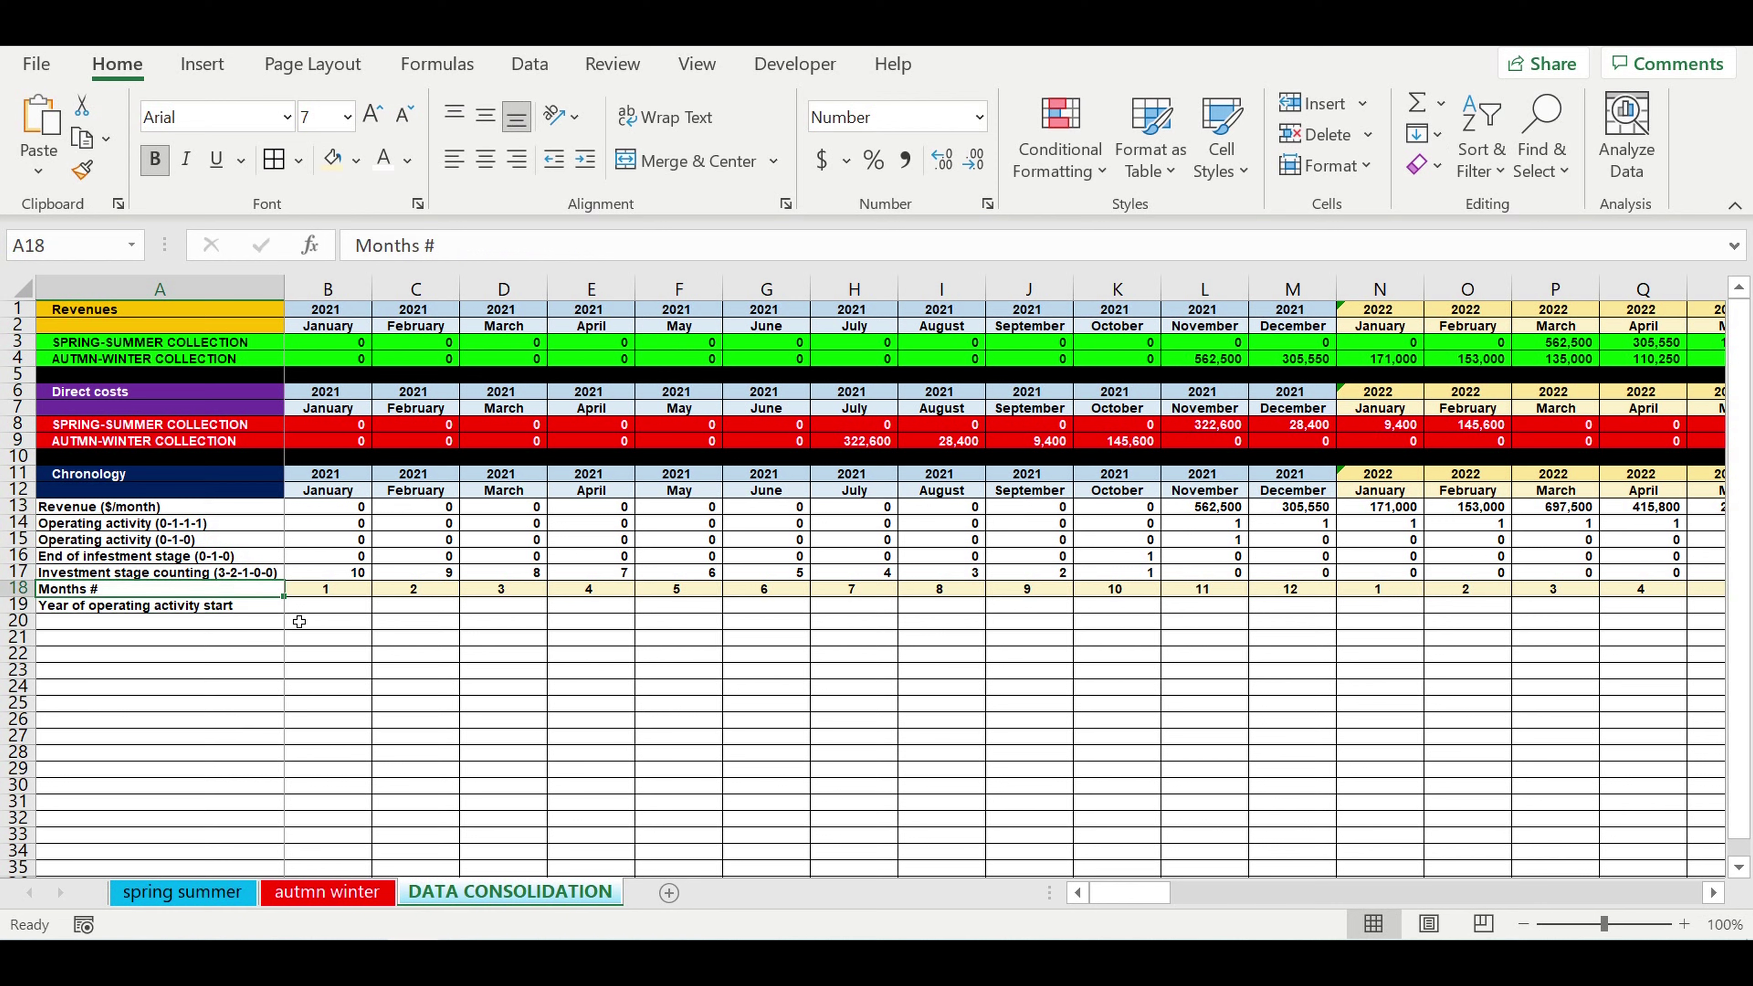
Enter =B15*B11 in B19 and fill it across through December 2030 in DQ19
left_click(327, 623)
left_click(329, 606)
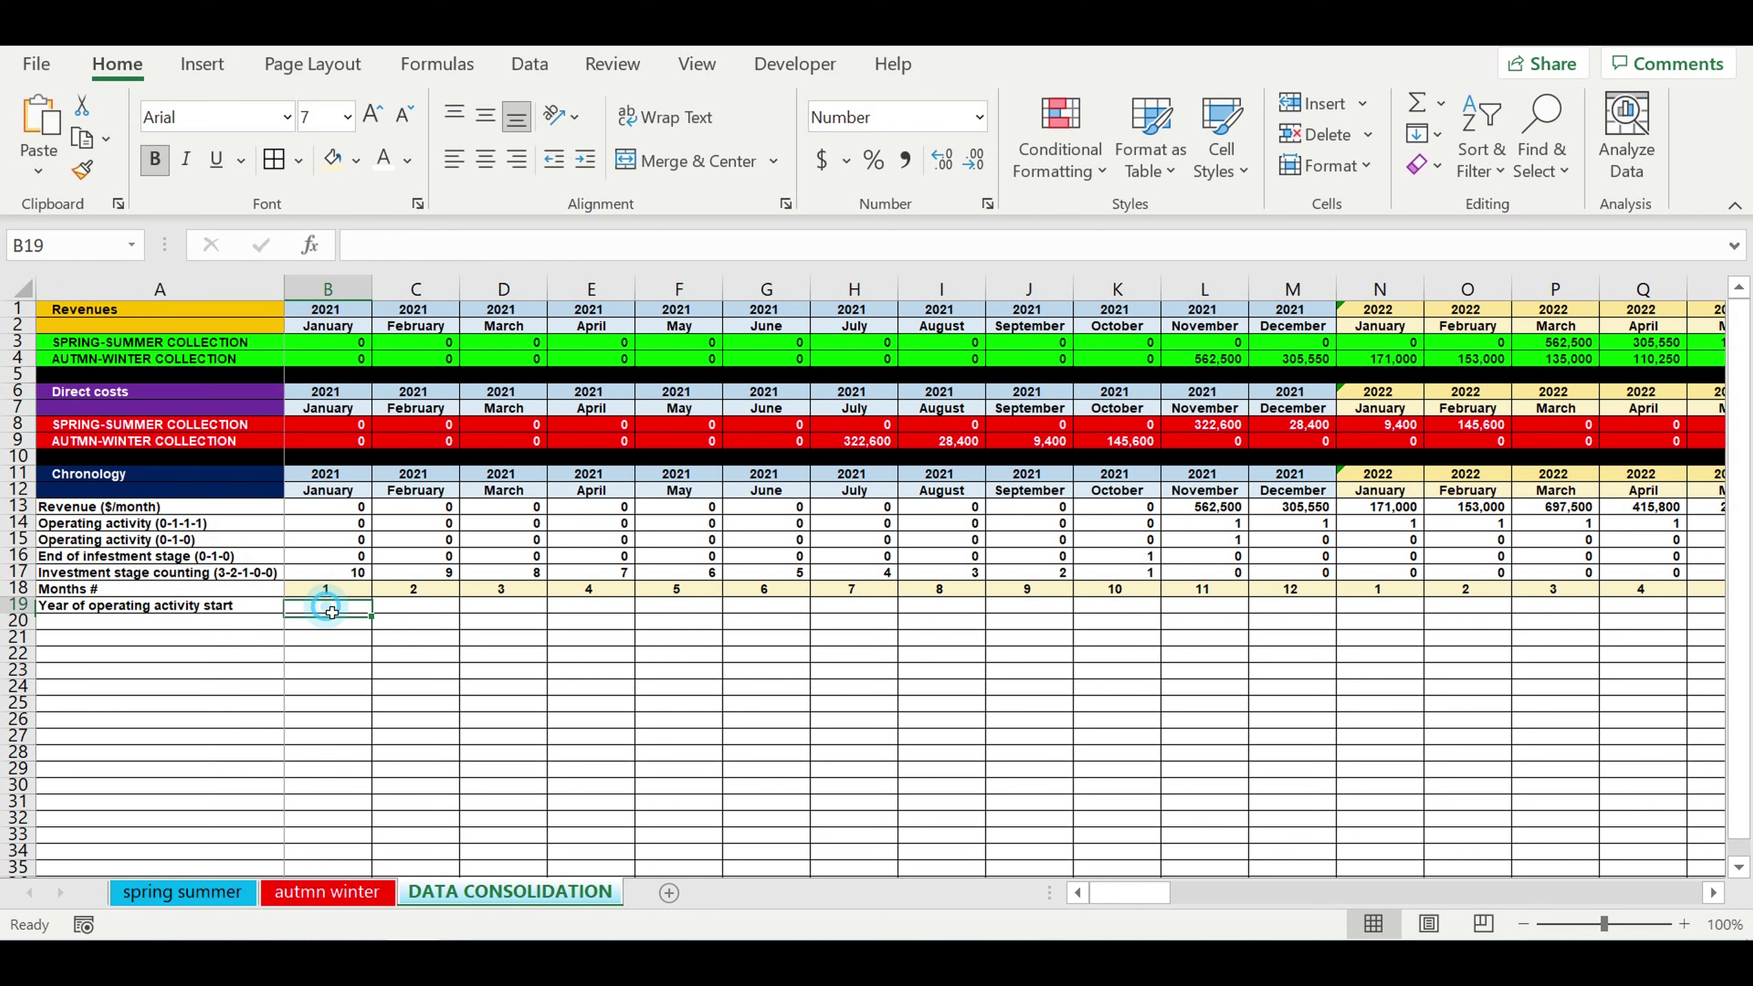
type("=")
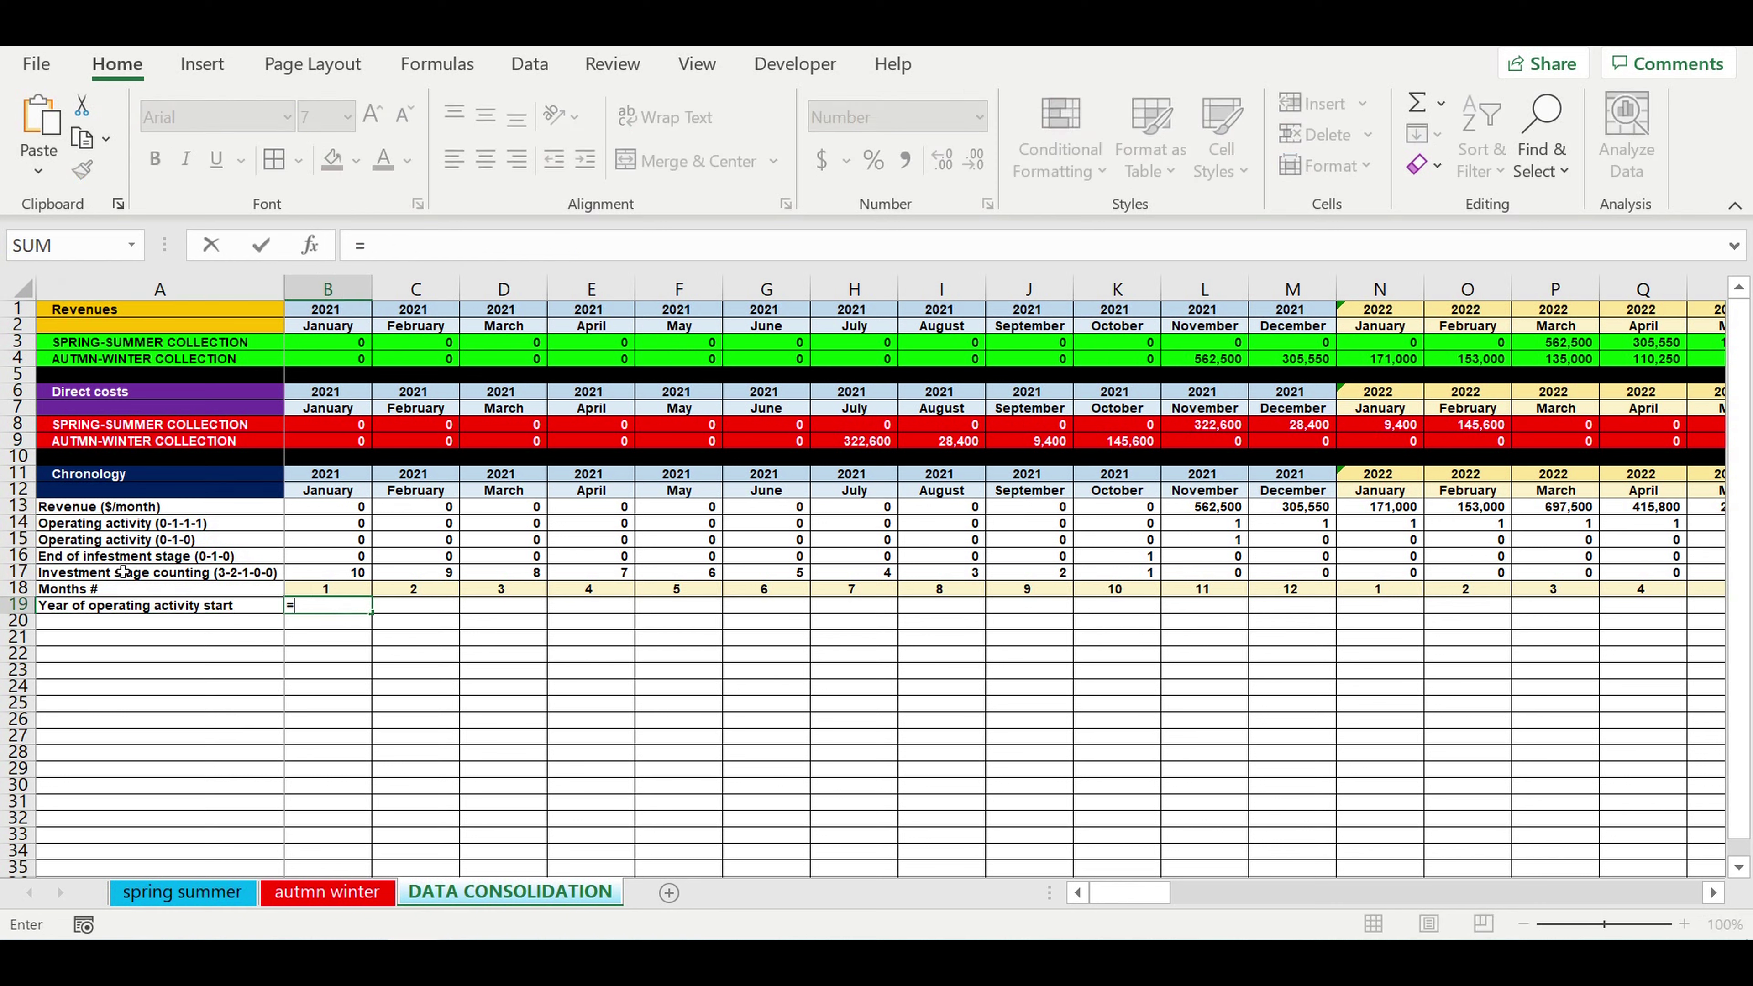
left_click(338, 545)
type("*")
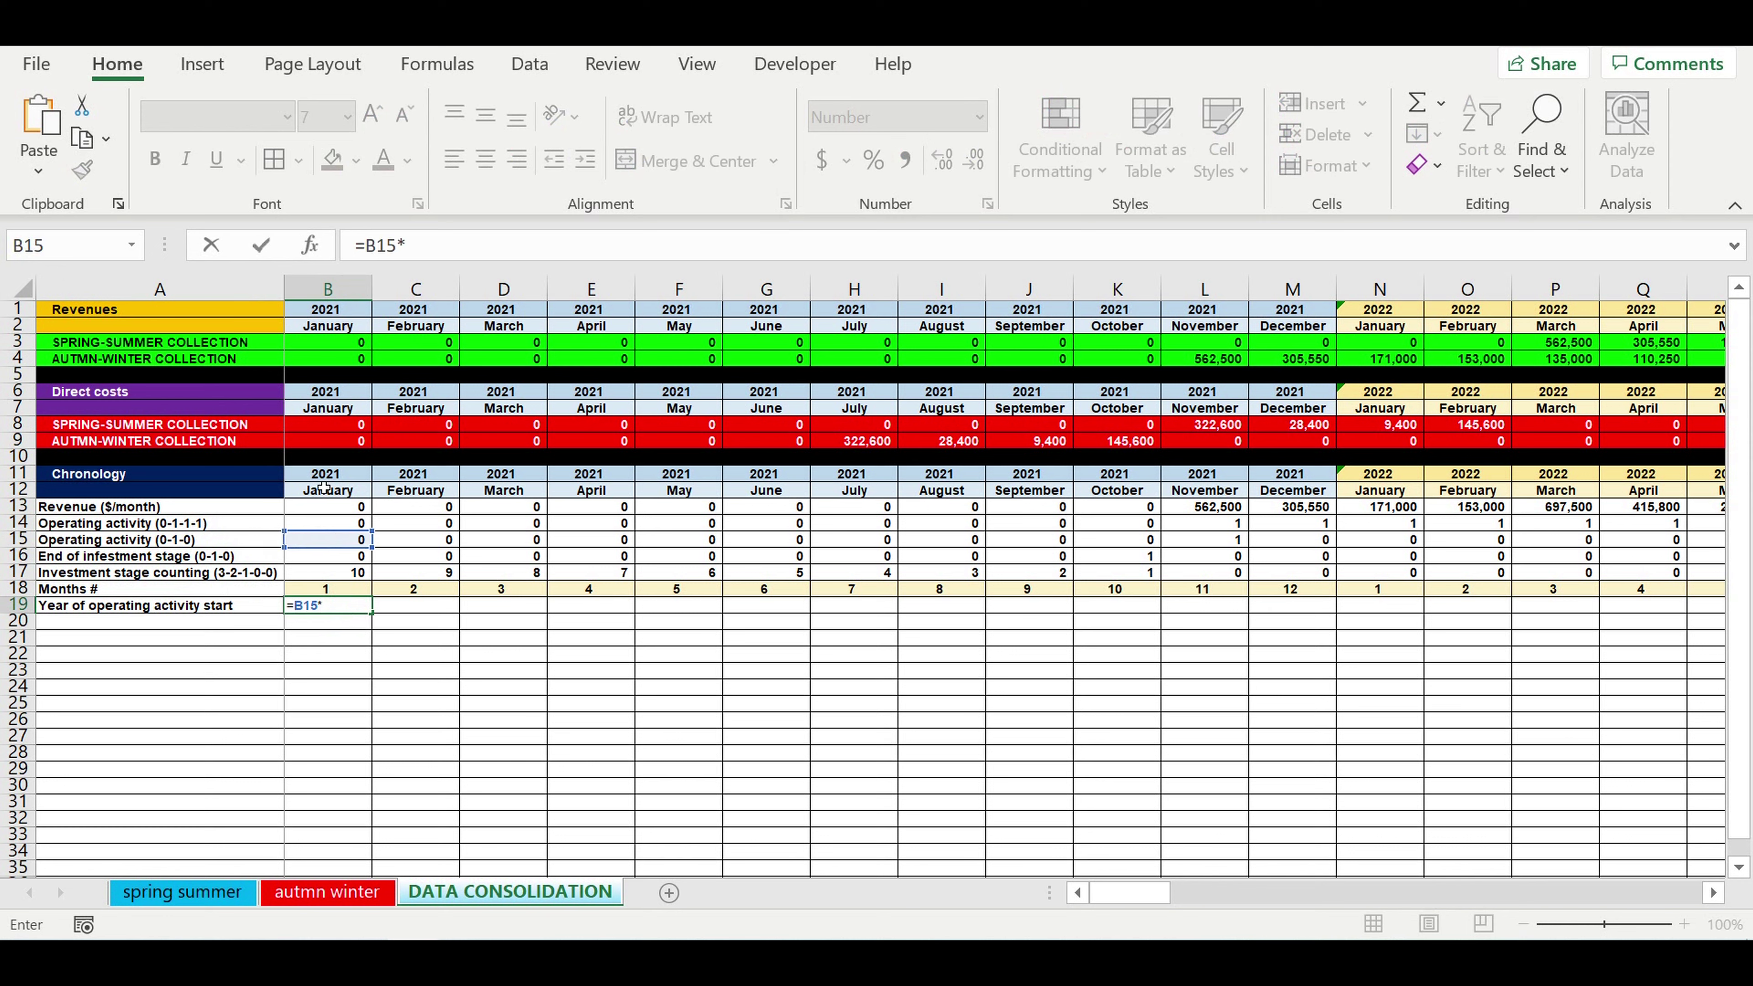
left_click(323, 477)
key("Return")
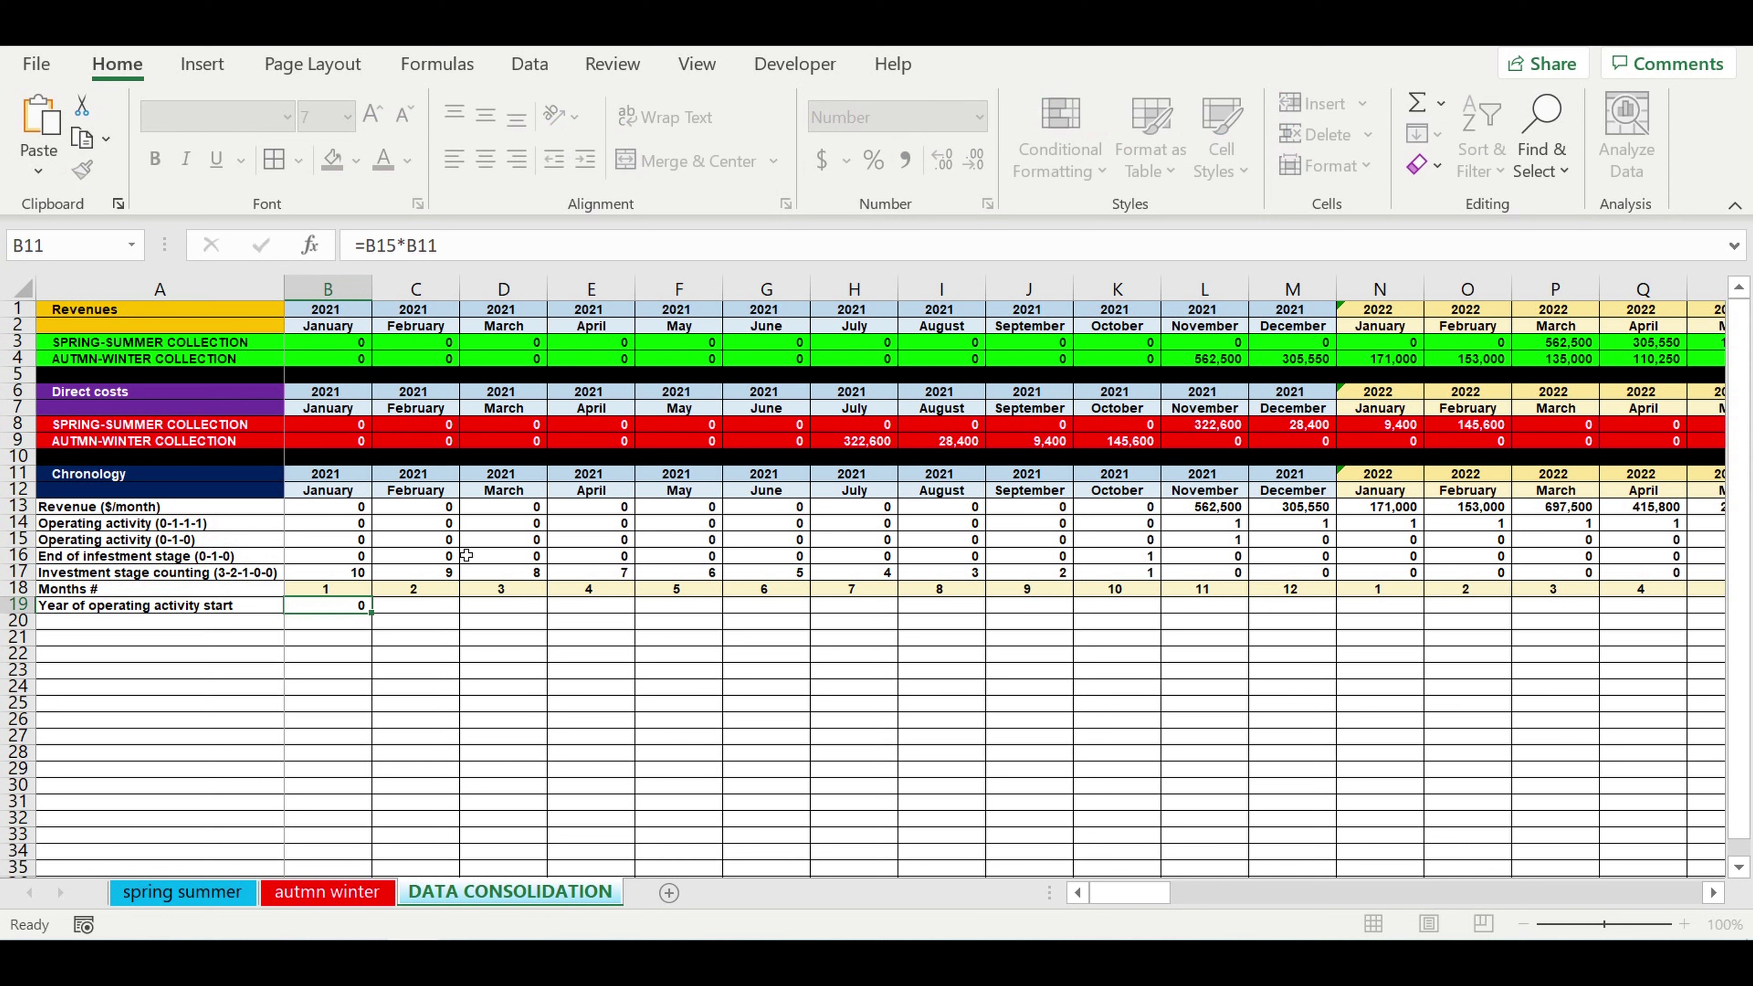
left_click(347, 606)
left_click_drag(372, 614, 1629, 561)
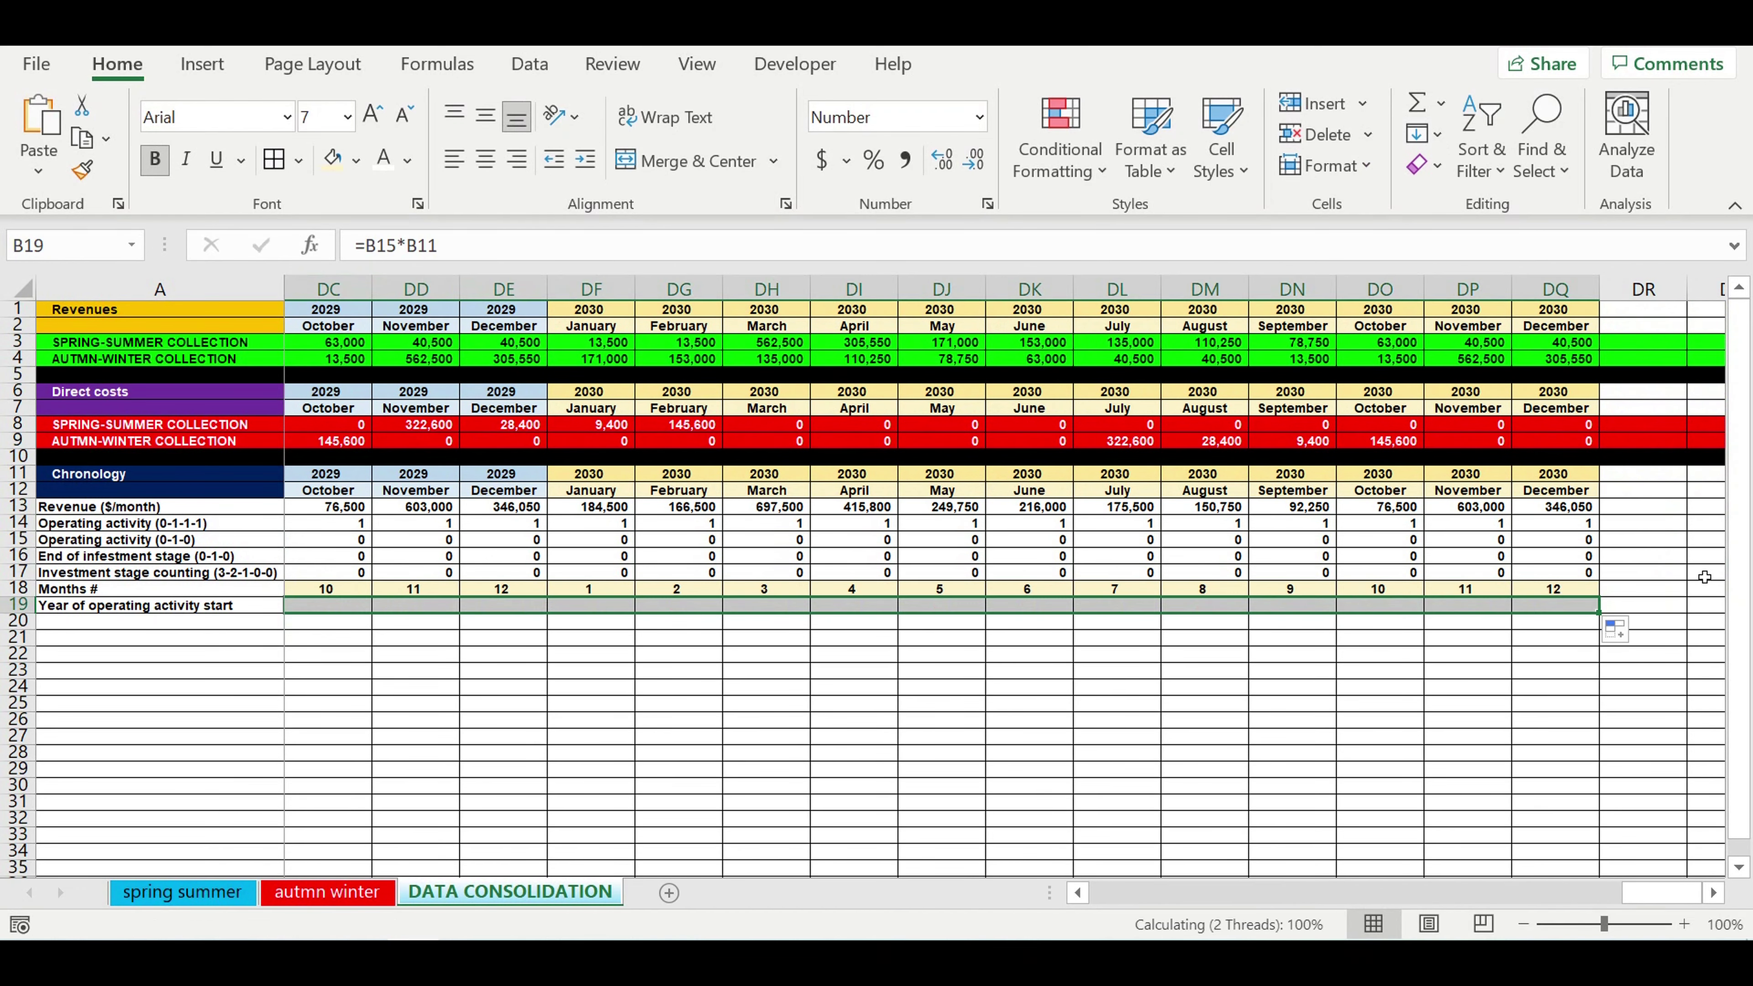
Total the Year of operating activity start row in DR19 with =SUM(B19:DQ19)
left_click(1647, 613)
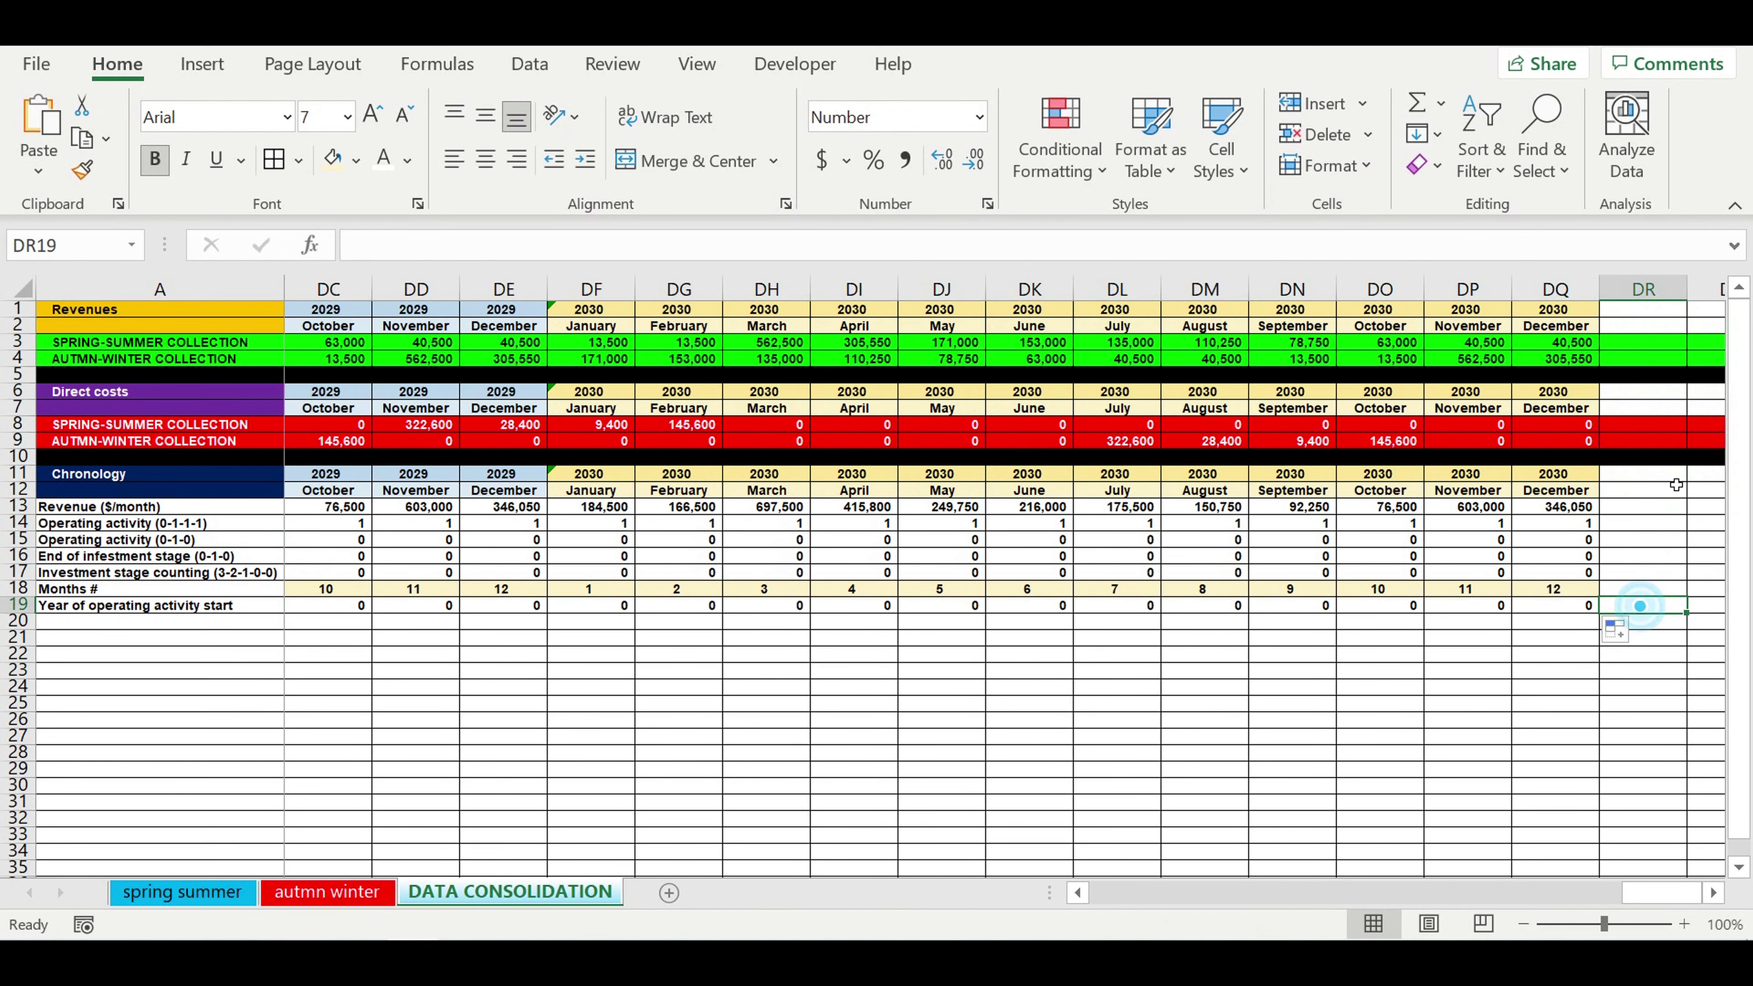
left_click(1417, 104)
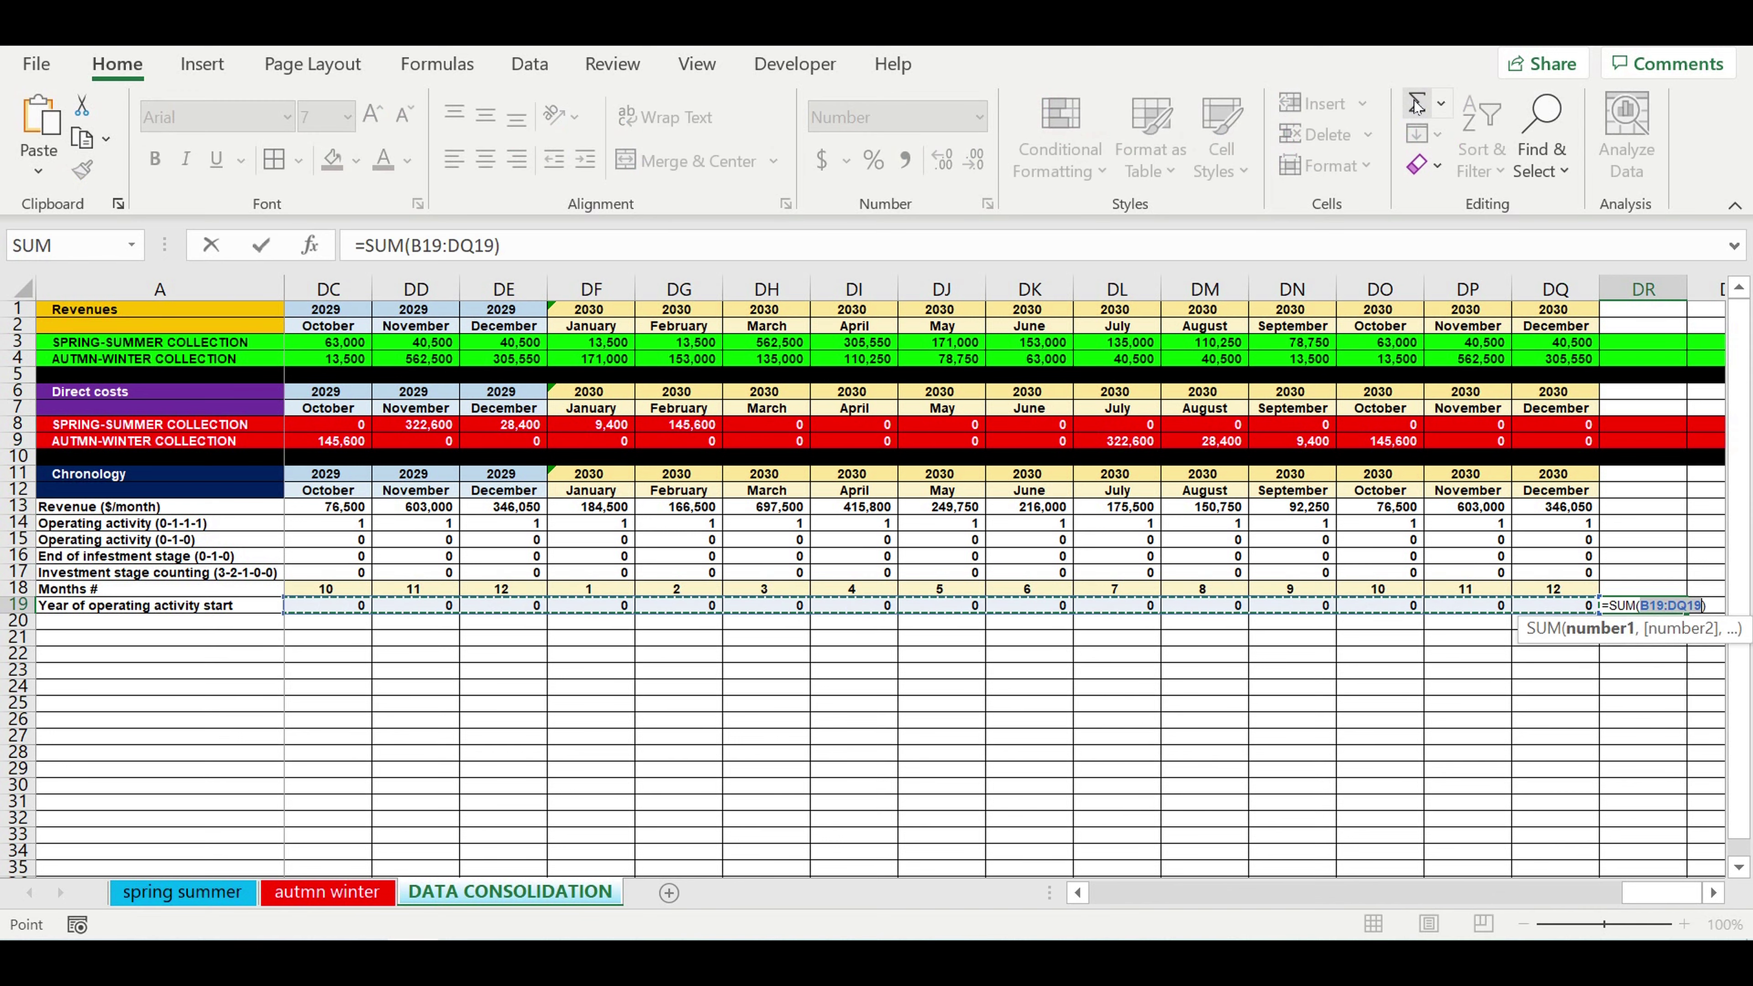
left_click_drag(1649, 897, 890, 846)
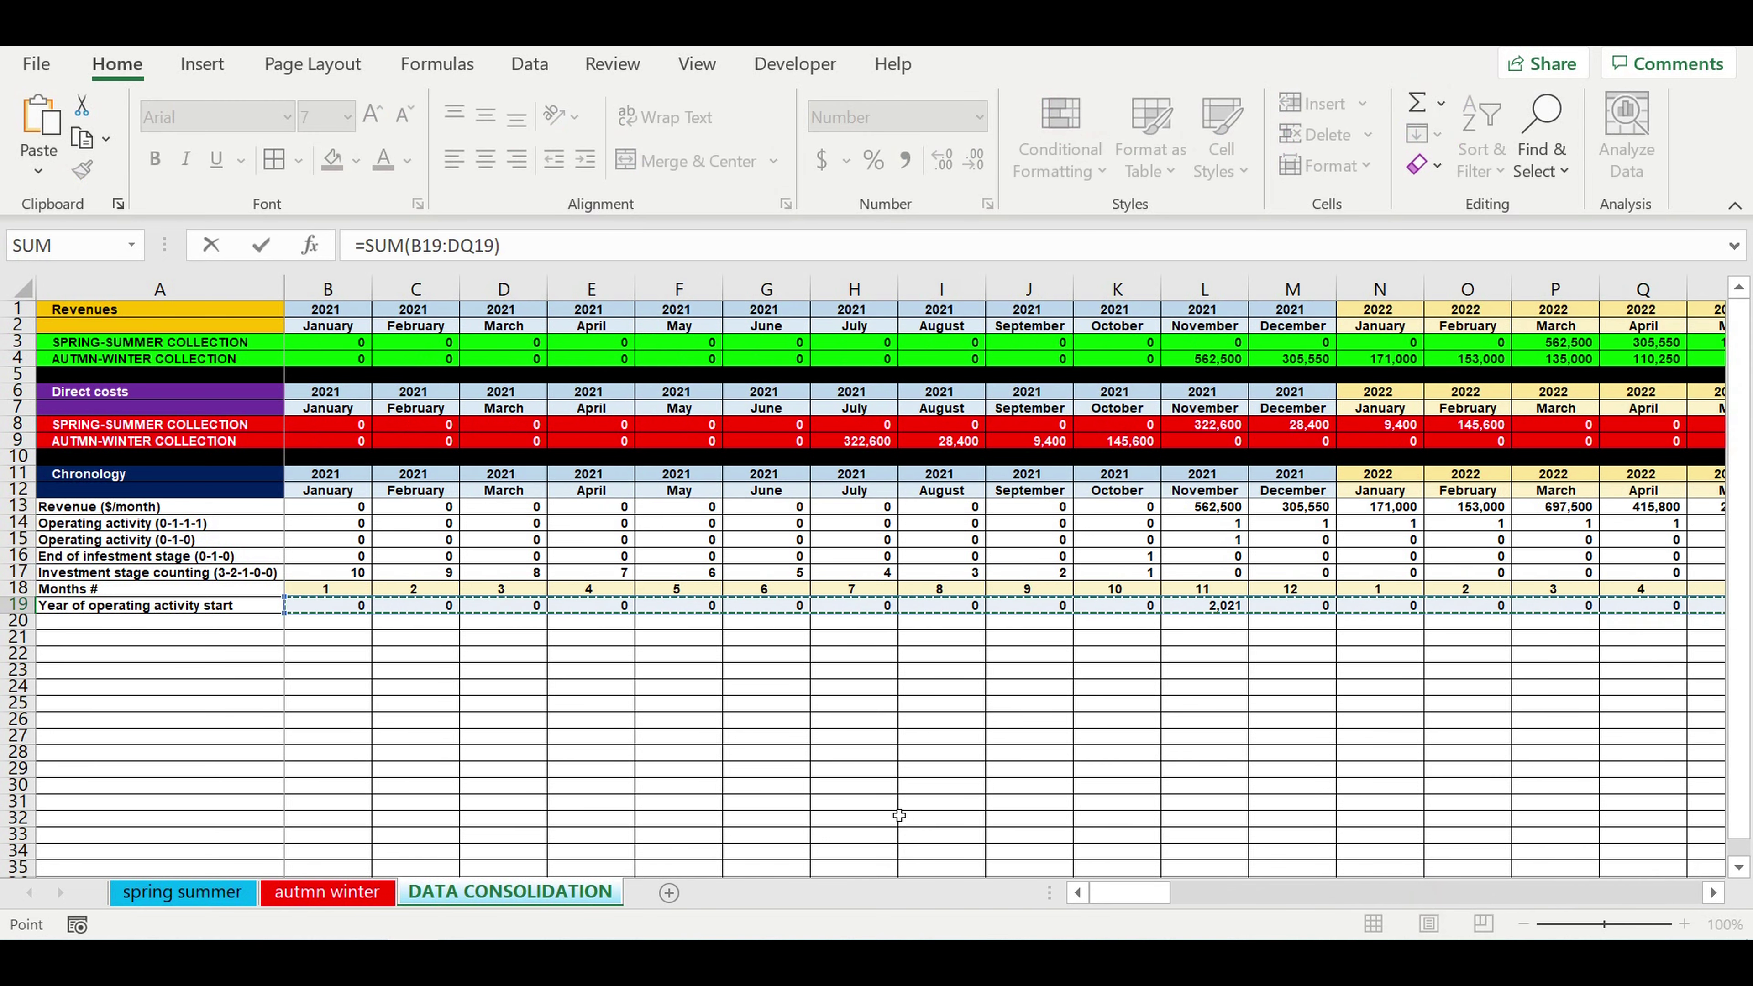
key("Return")
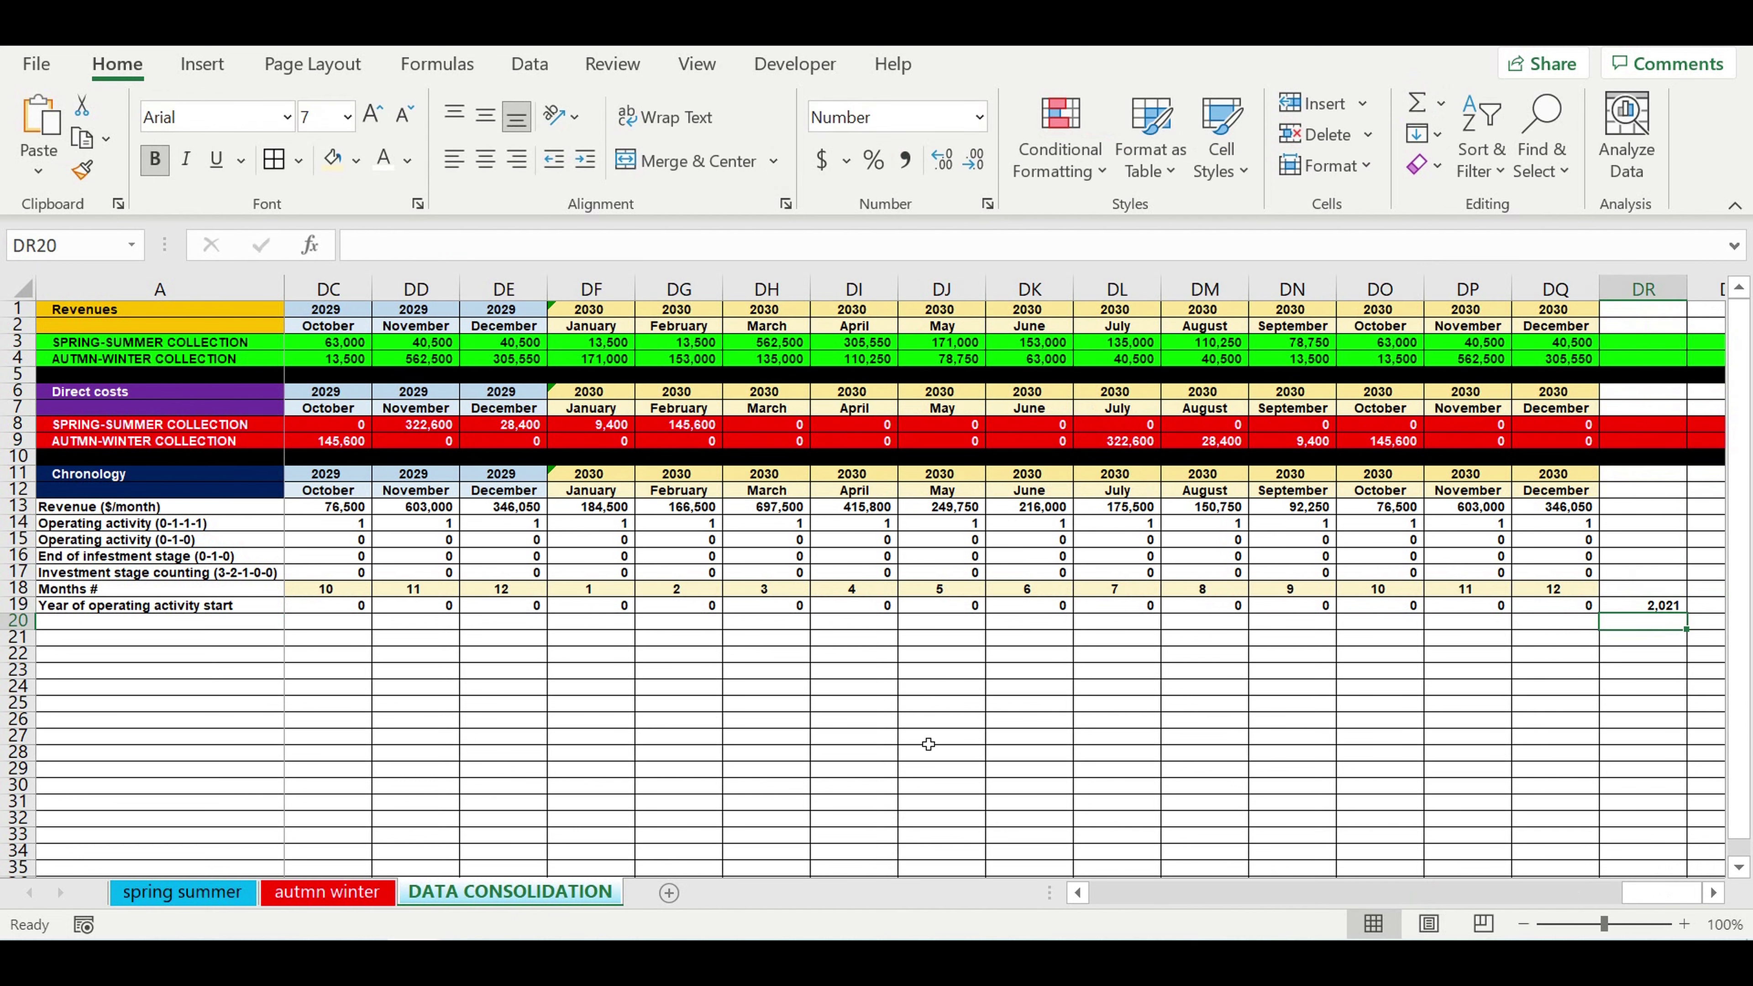
left_click(1654, 606)
Label the row below the operating start year as "Month of operating activity start" in A20
left_click_drag(1671, 895, 1084, 898)
left_click(1213, 613)
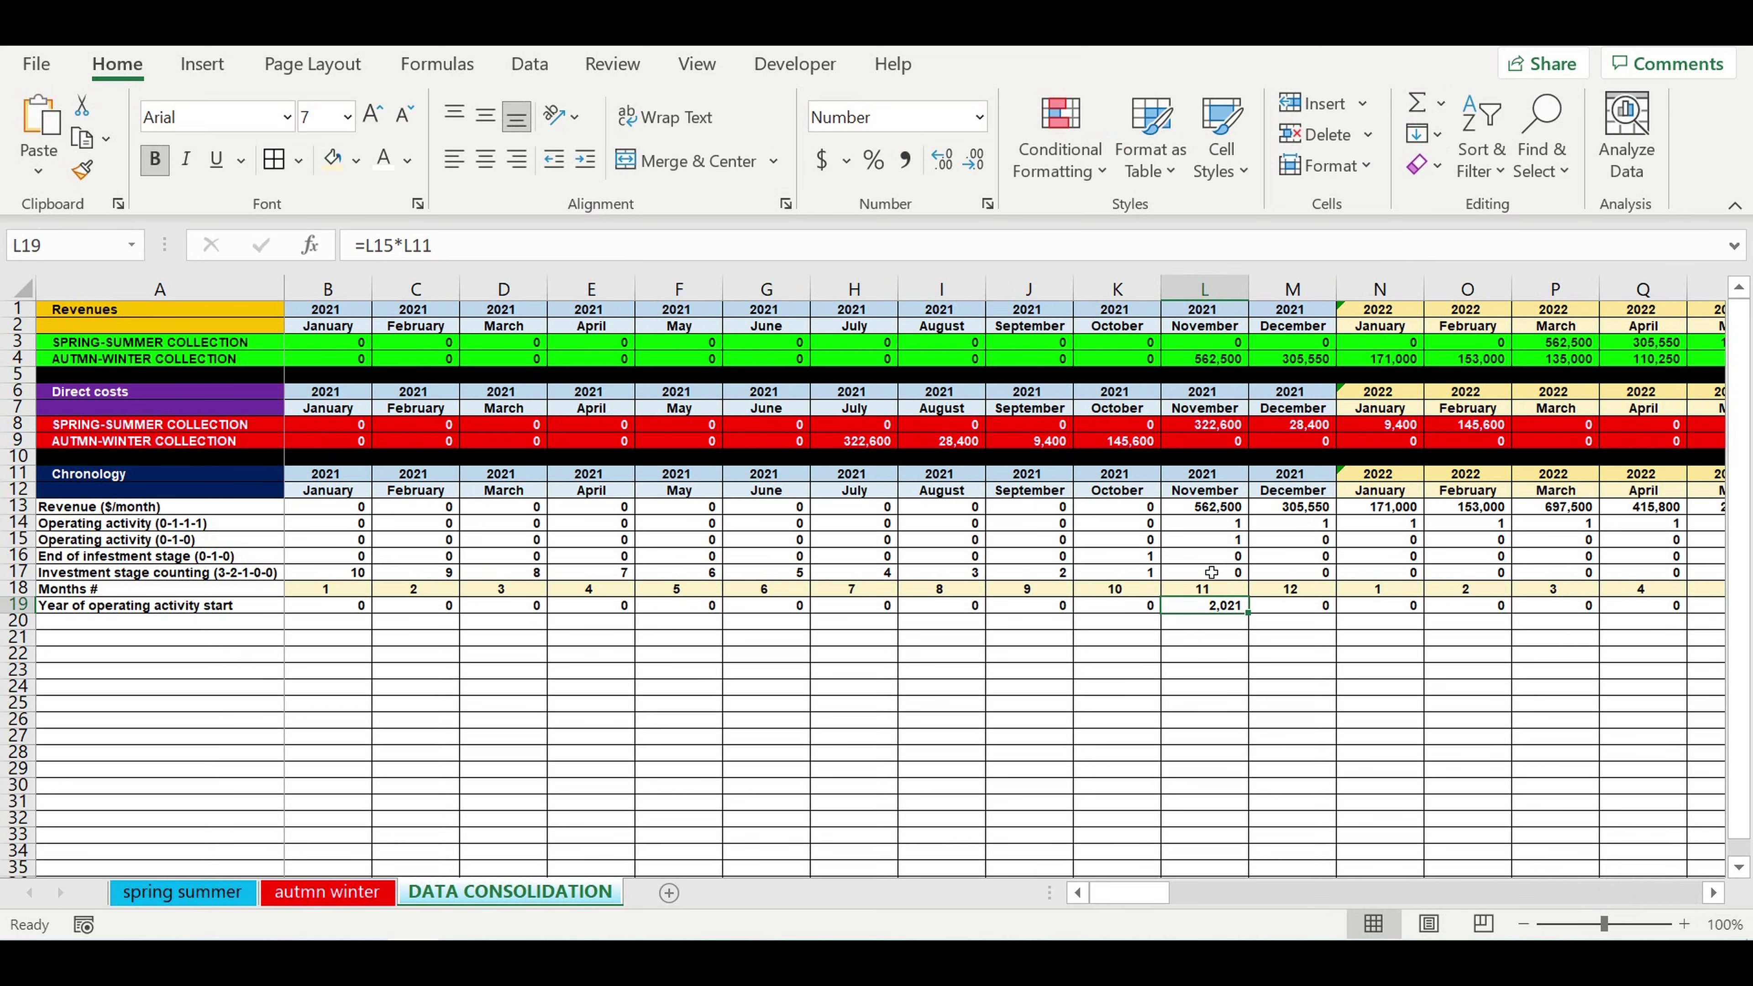
left_click(120, 628)
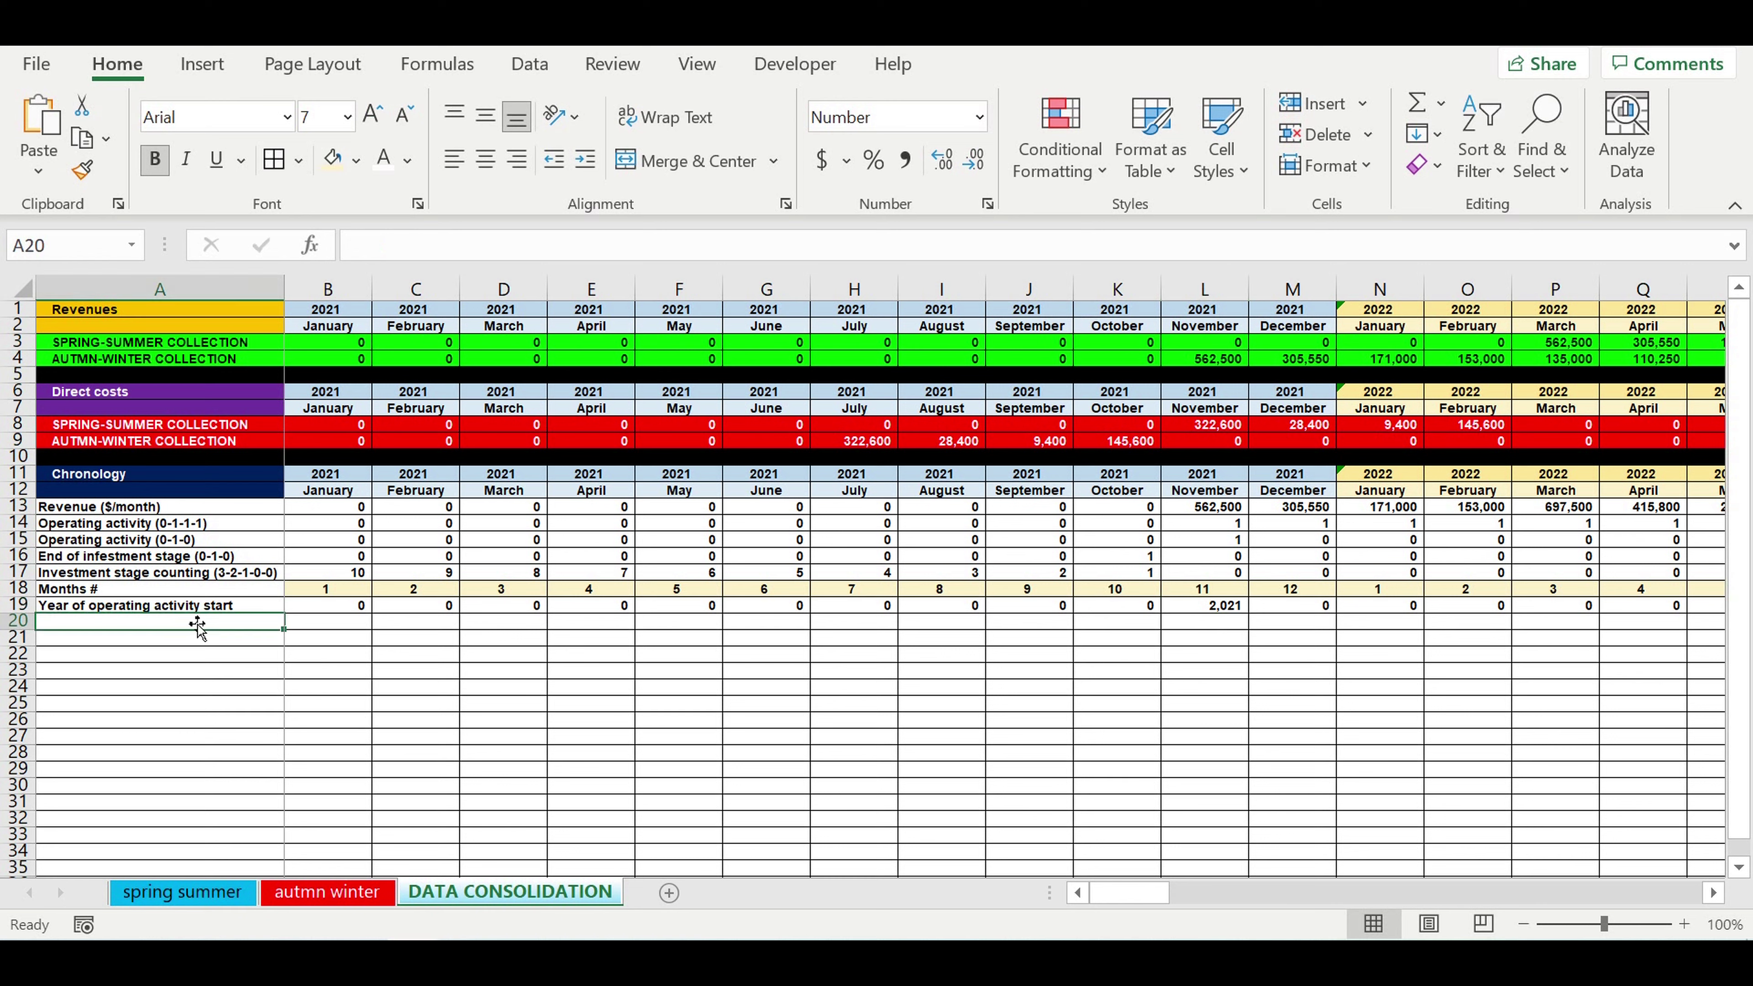
type("M")
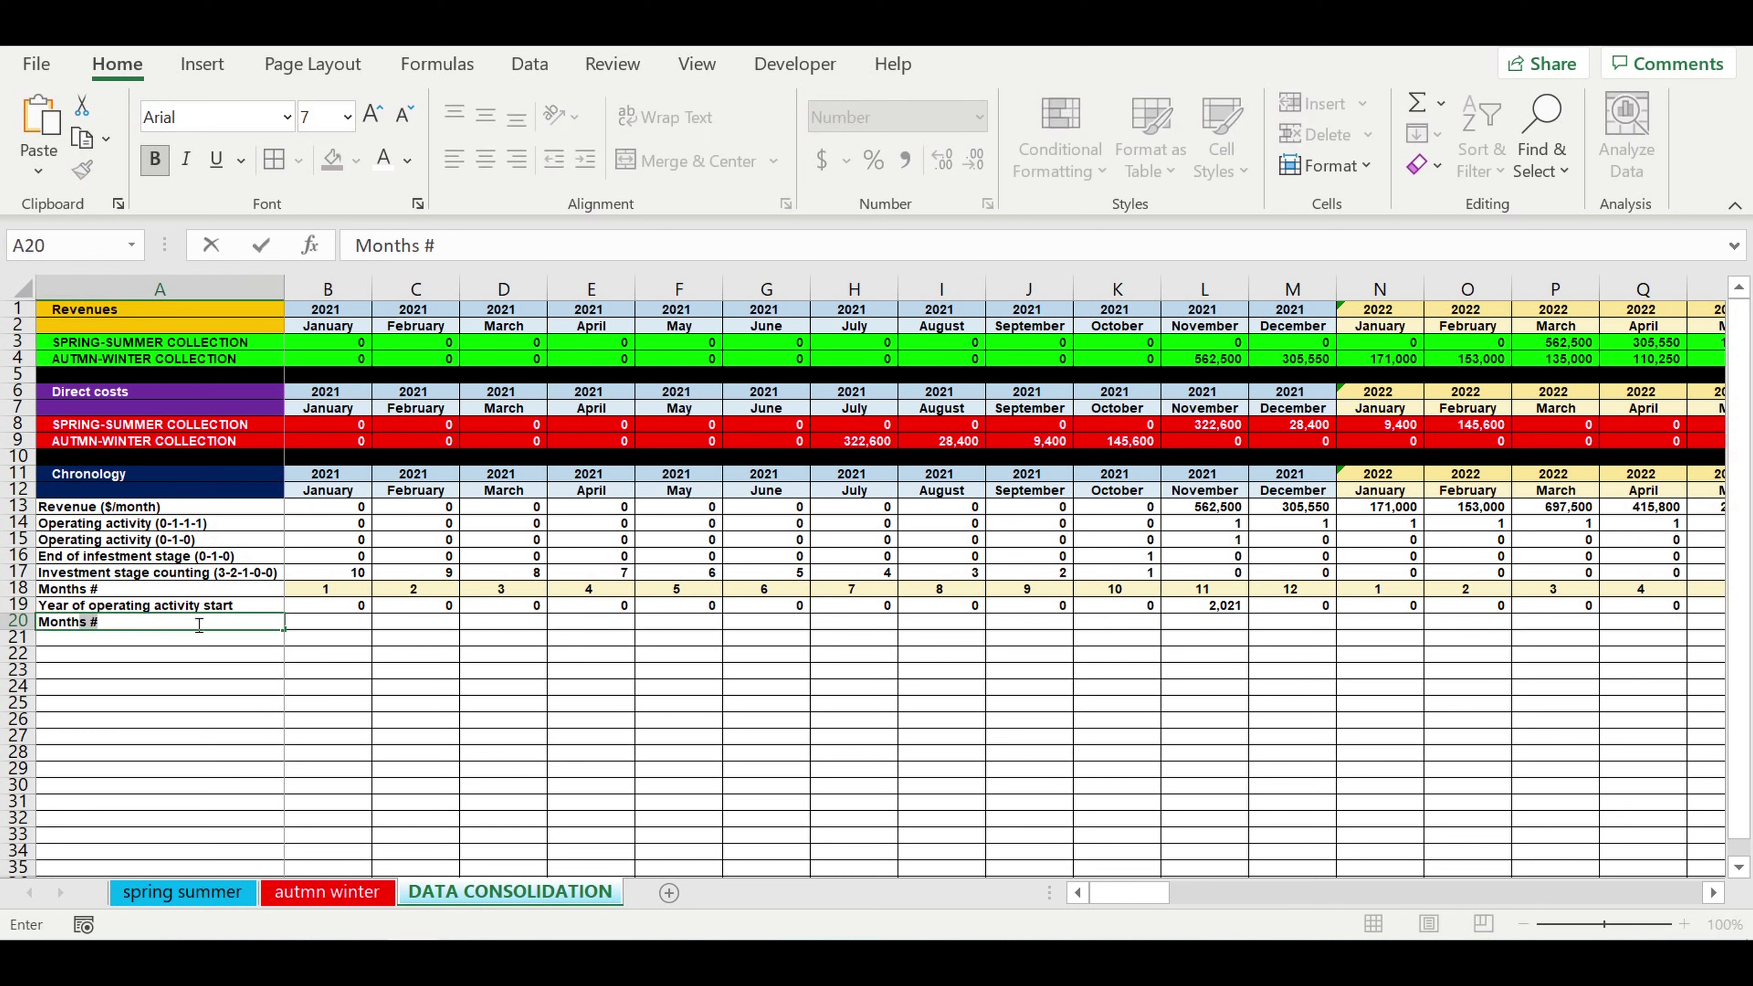
type("onth of ope rating activi")
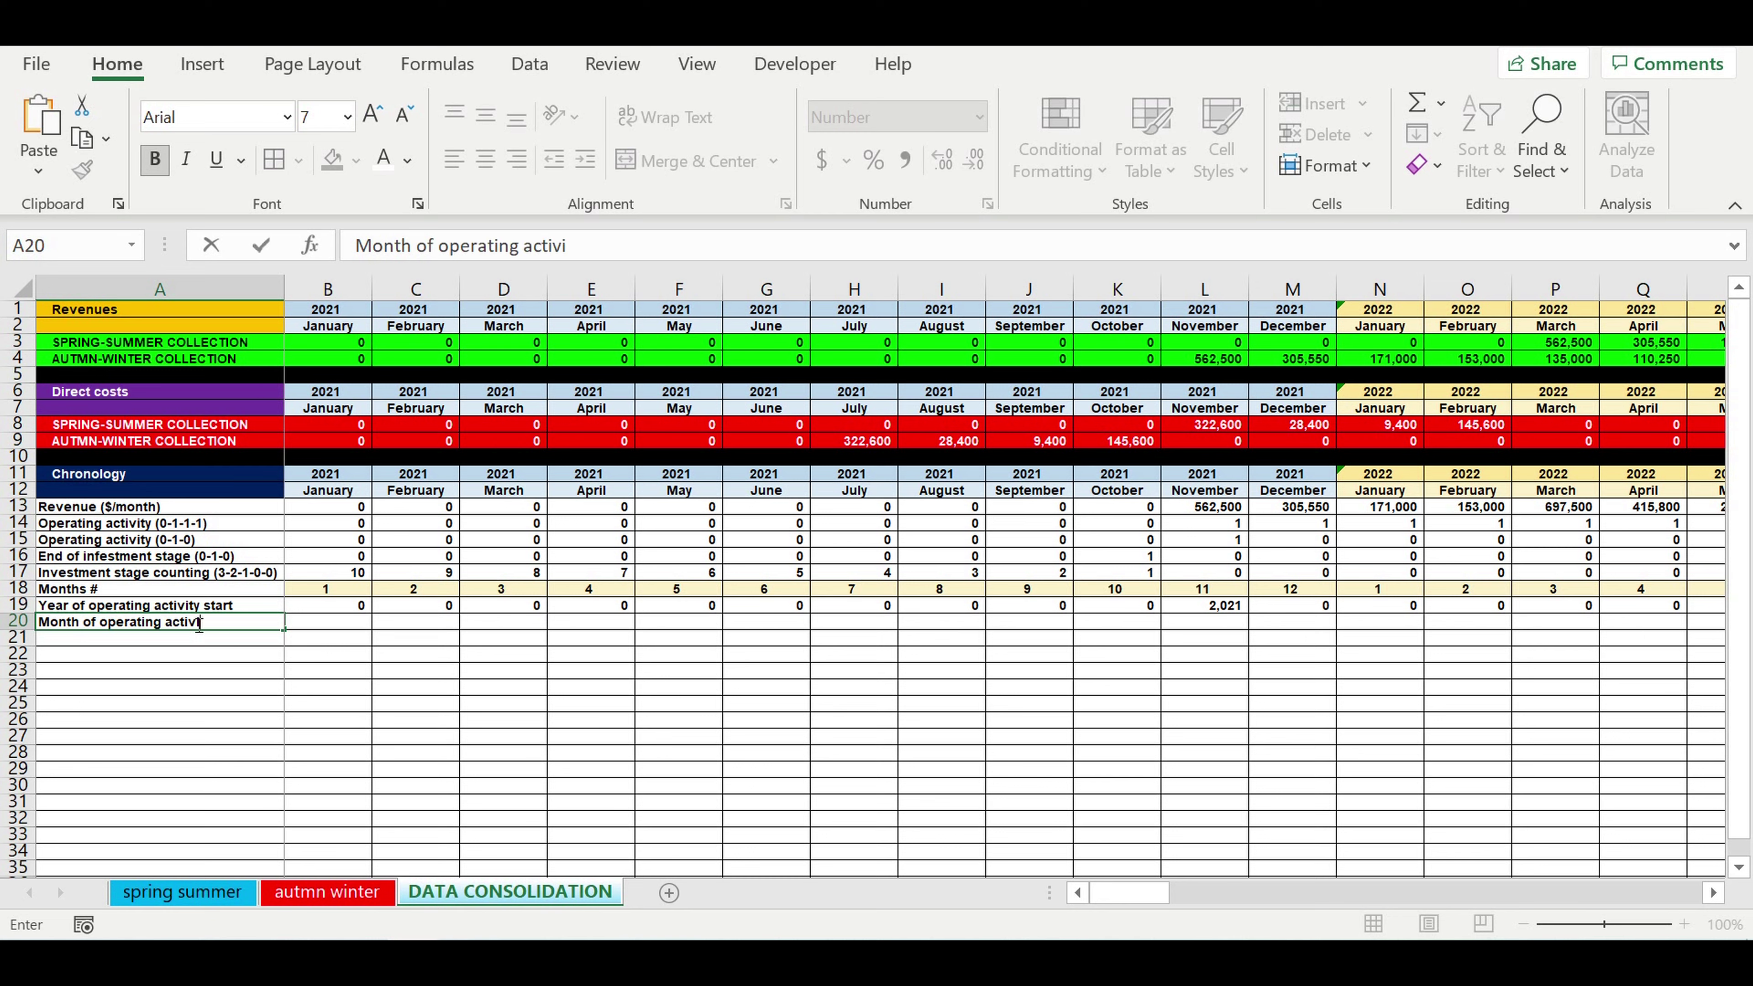
type("ty start")
left_click(387, 654)
Enter =B18*B15 in B20 and fill it across through December 2030 in DQ20
left_click(328, 631)
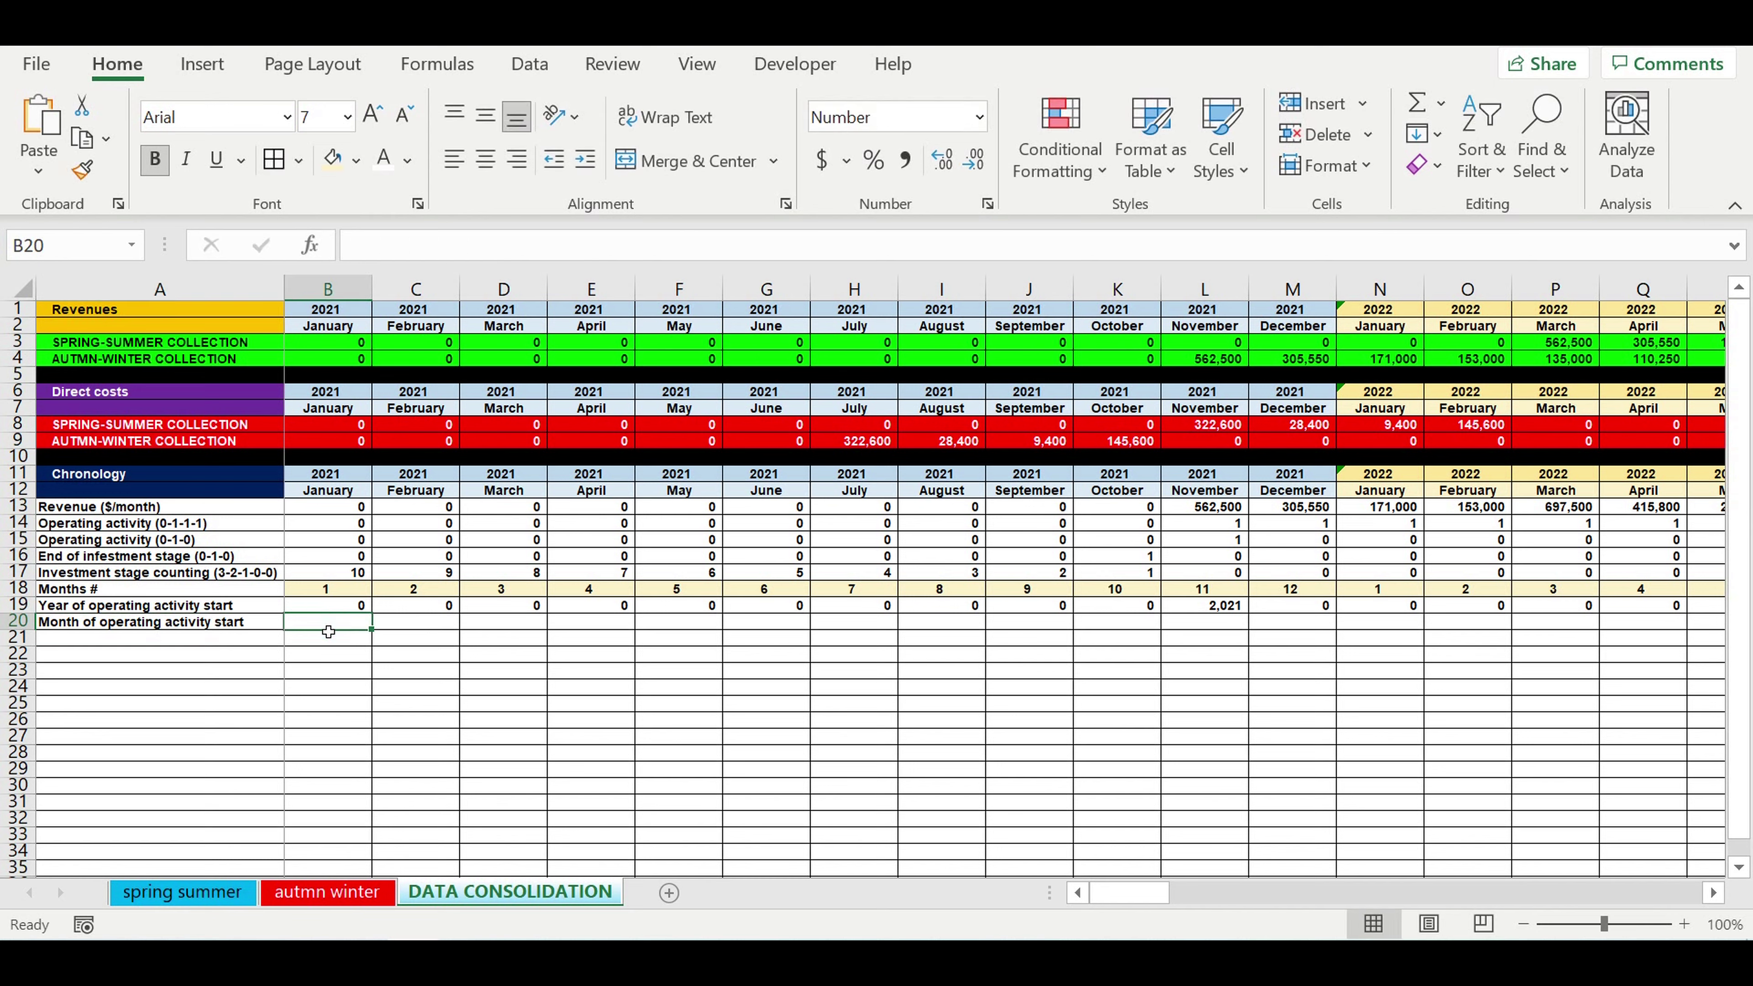
type("=")
left_click(313, 591)
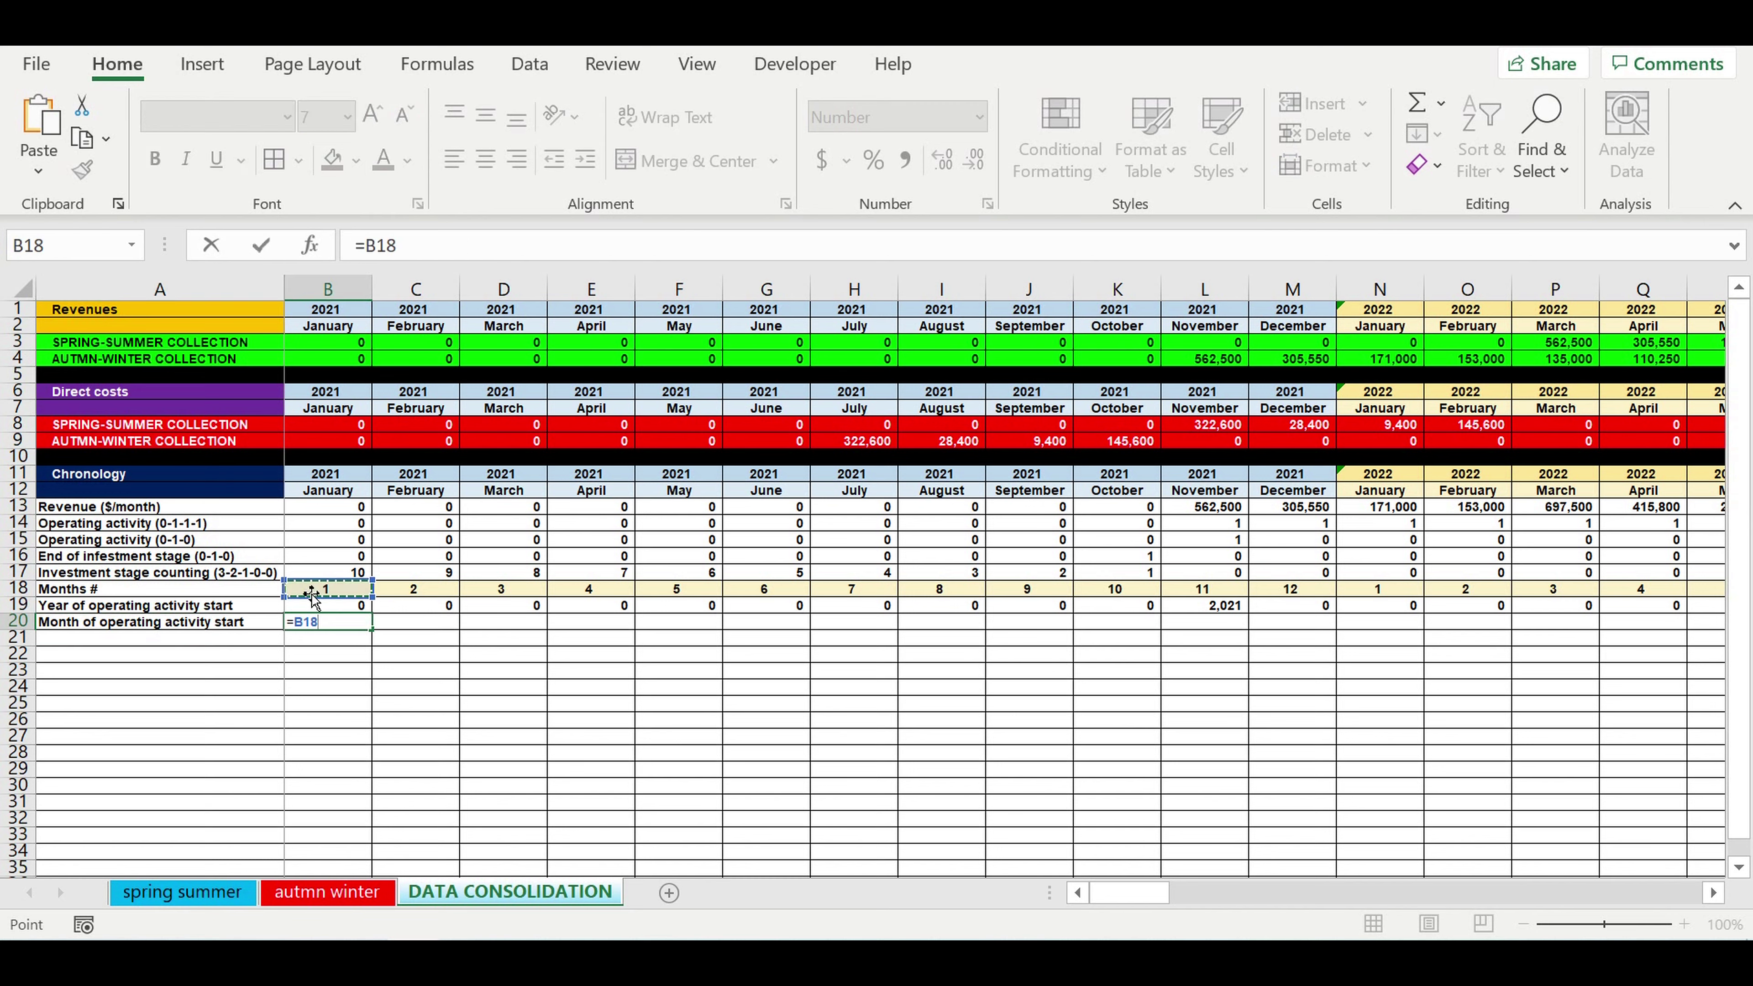
type("*")
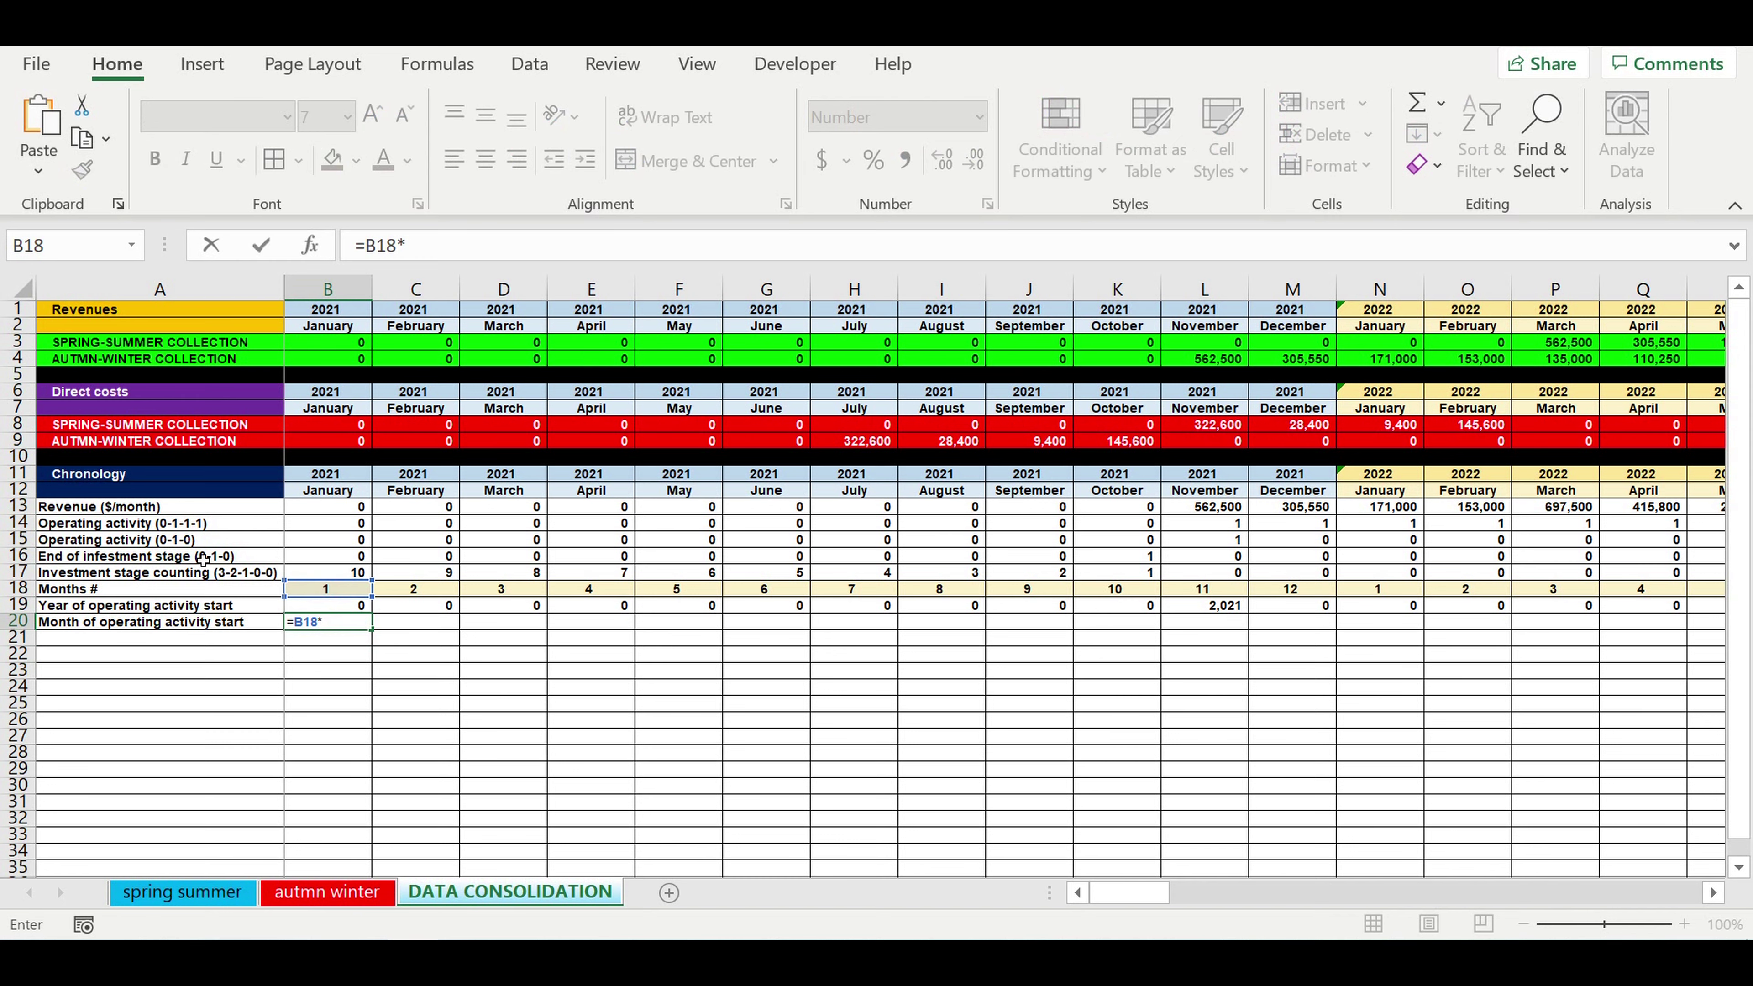
left_click(314, 543)
key("Return")
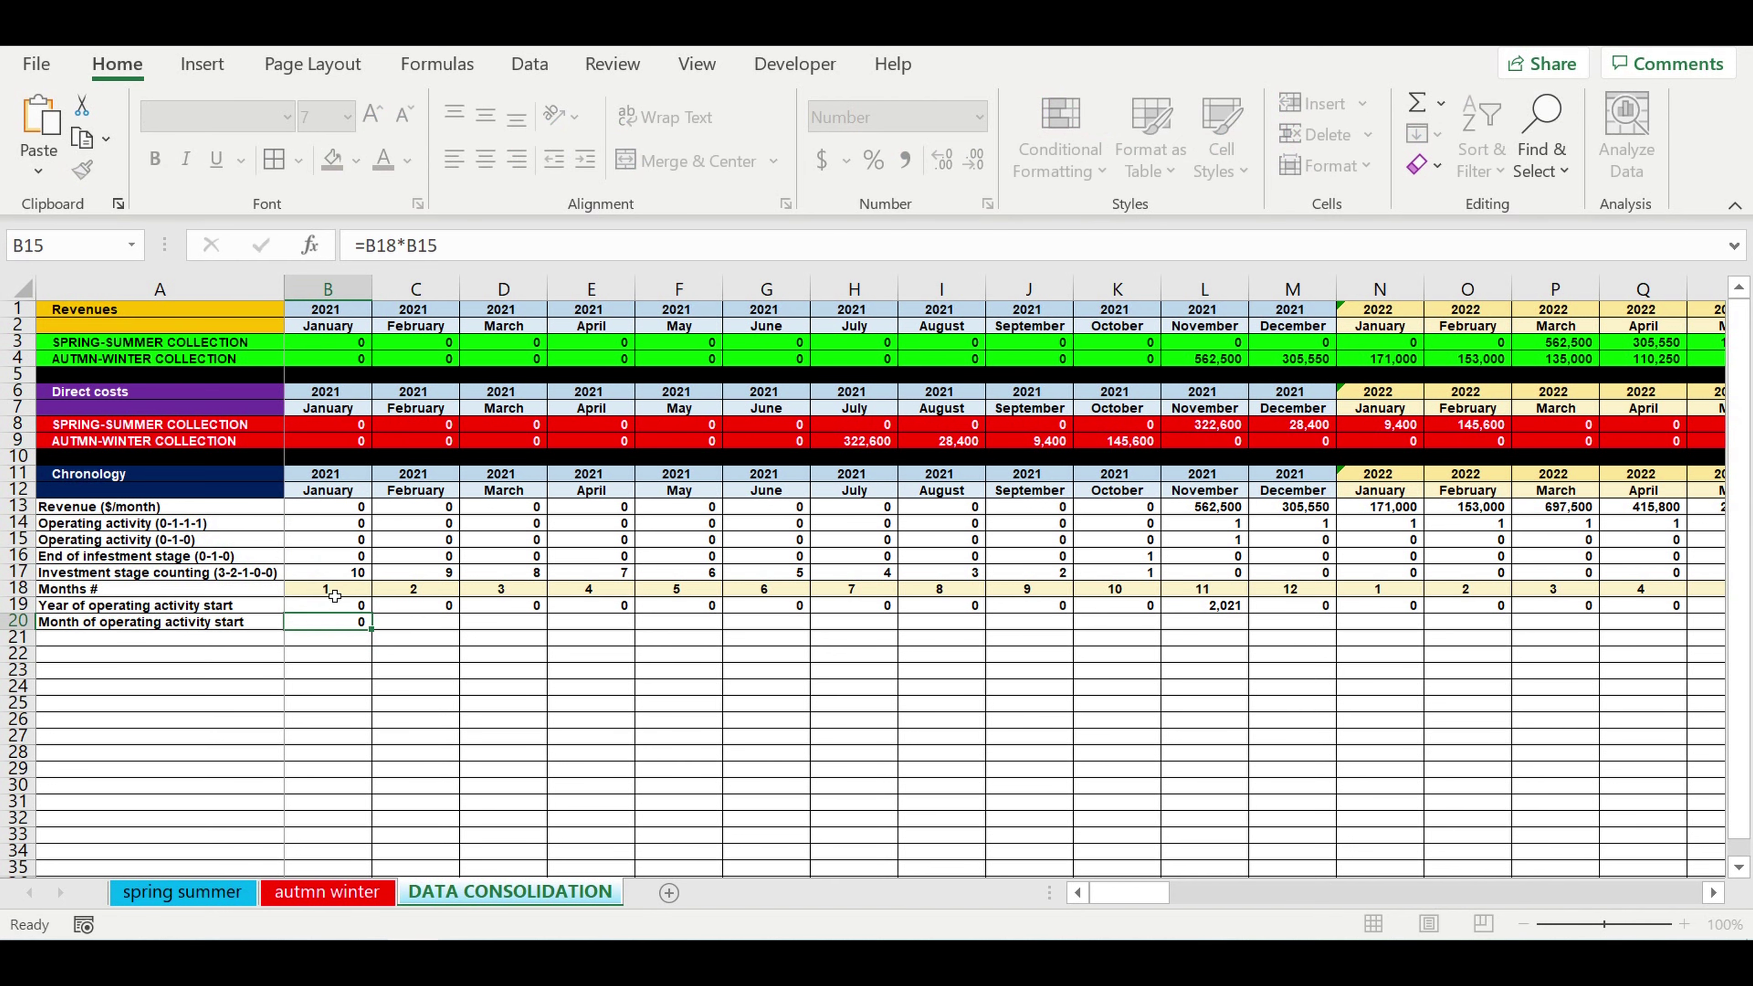
left_click(335, 628)
left_click_drag(378, 639, 1544, 614)
left_click(1577, 706)
Copy the row total formula from DR19 down to DR20 to sum the month row
left_click(1570, 606)
left_click_drag(1598, 614, 1571, 621)
left_click(1572, 701)
left_click(1577, 621)
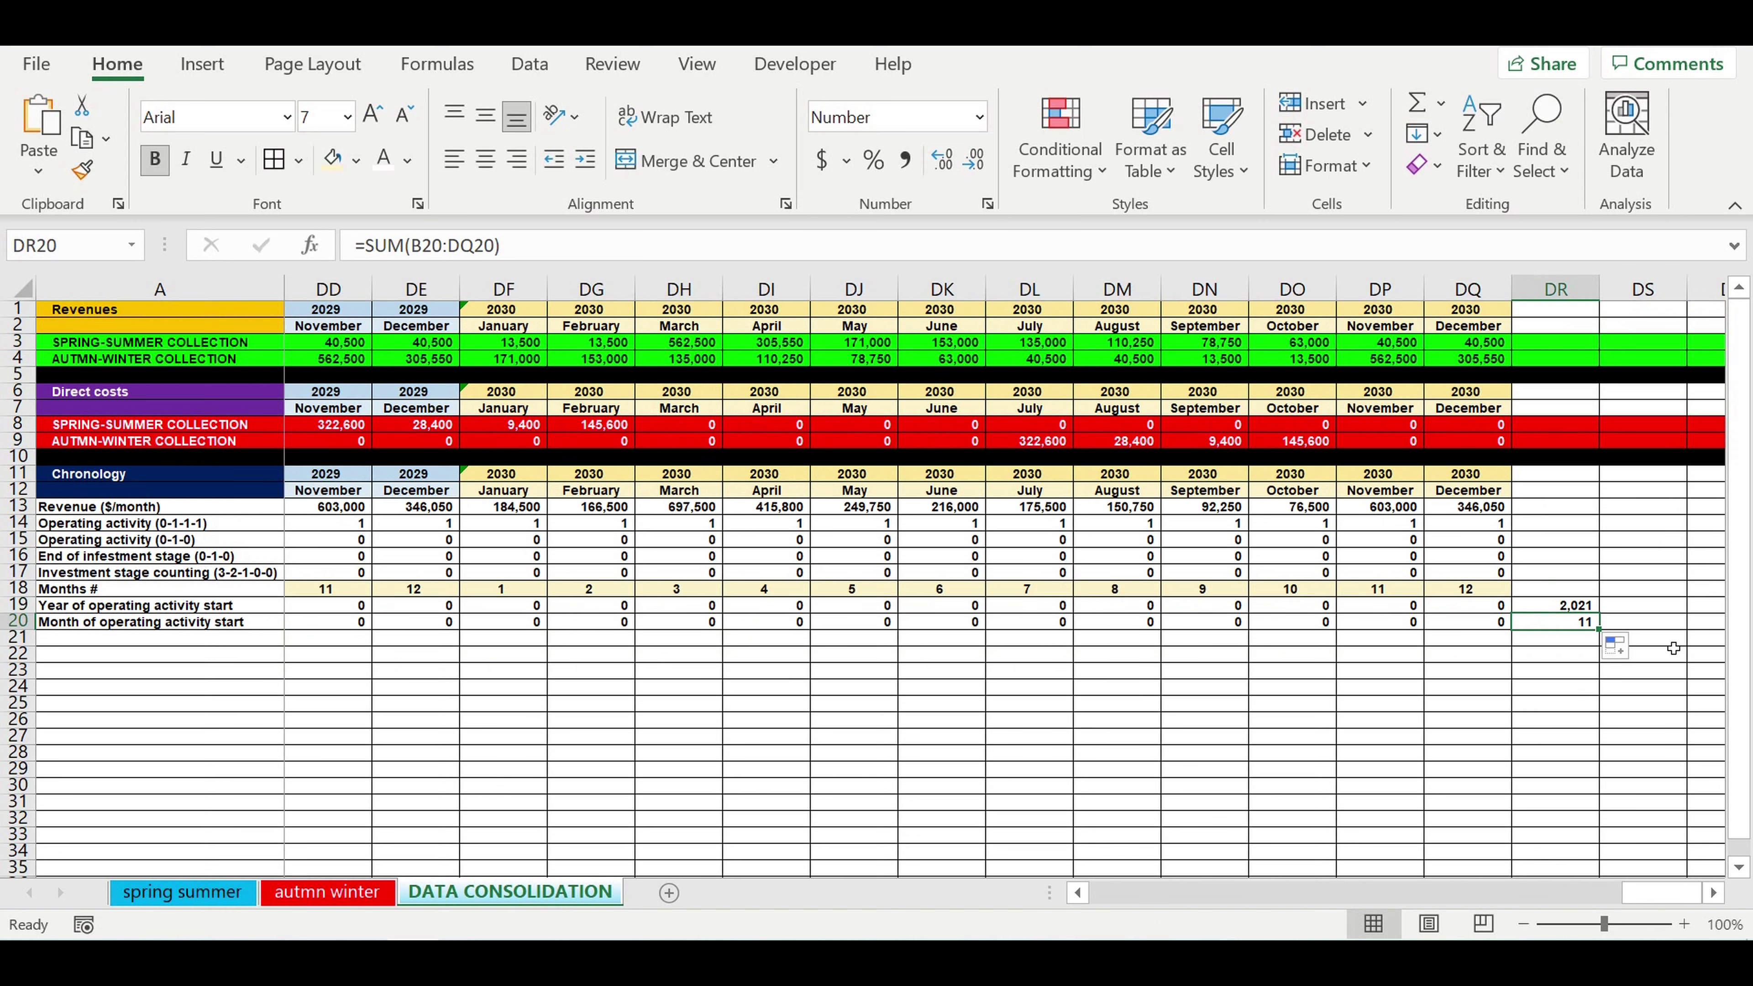
Build the month name lookup =VLOOKUP(DR20,'spring summer'!E1:F12,2,0) in DS20
left_click(1653, 623)
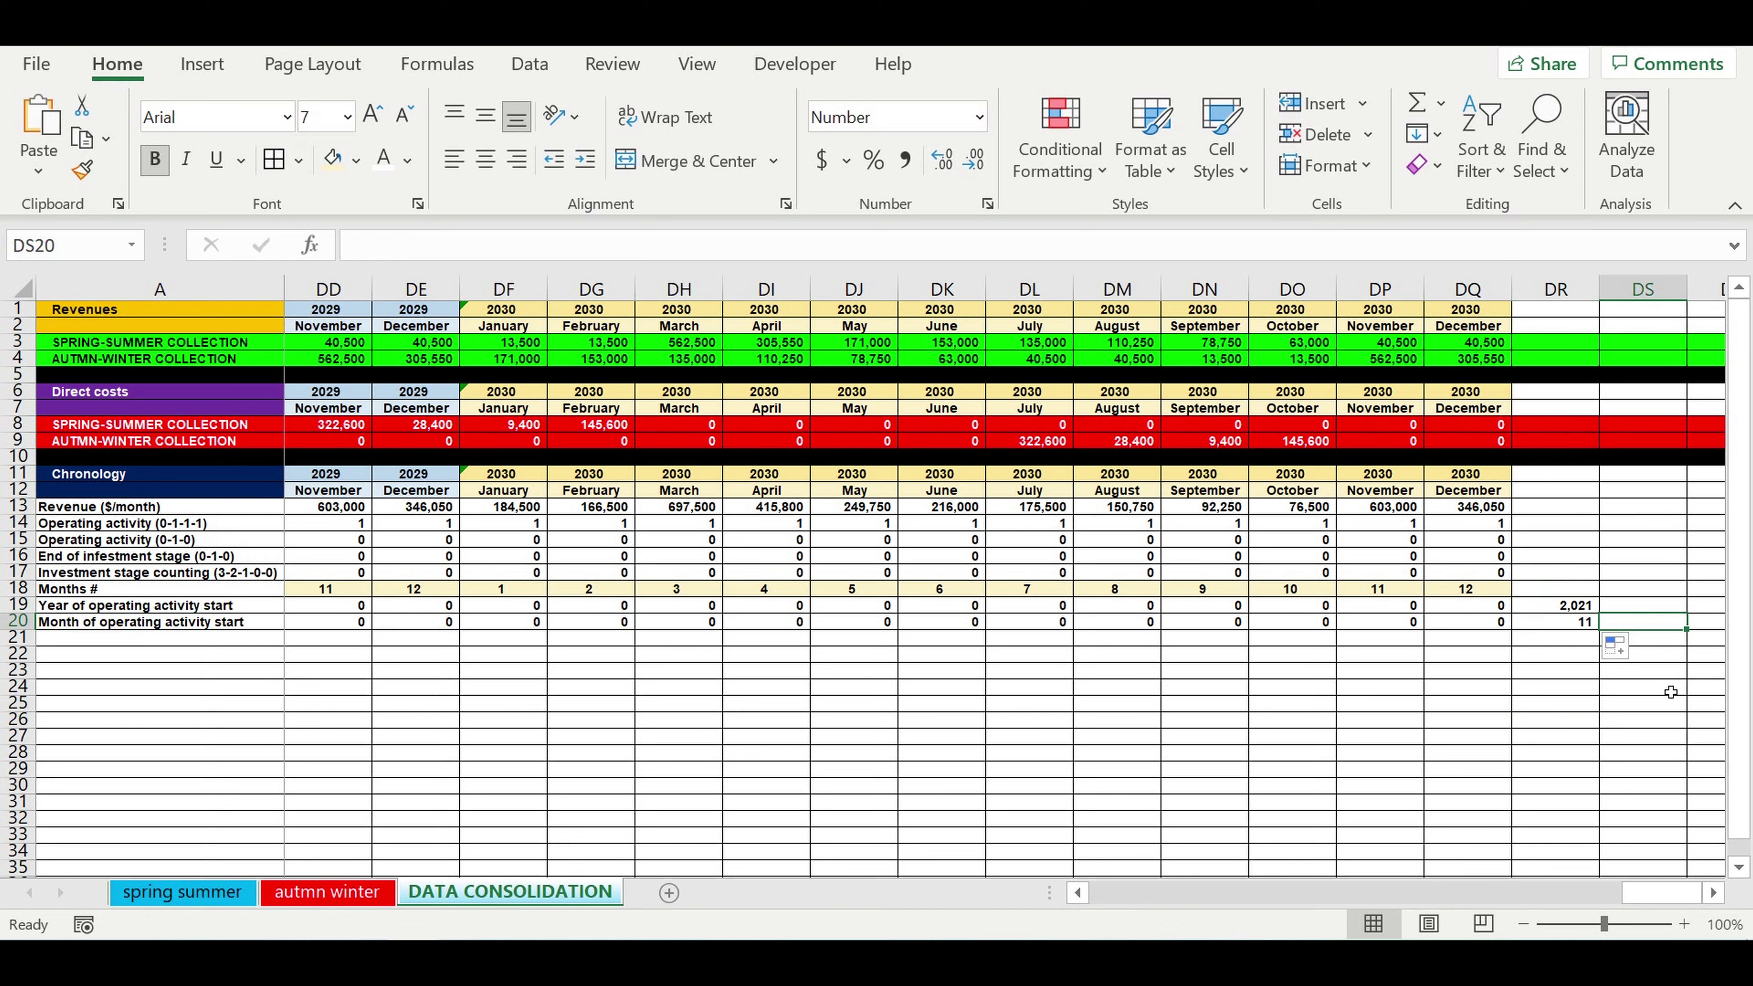
type("=")
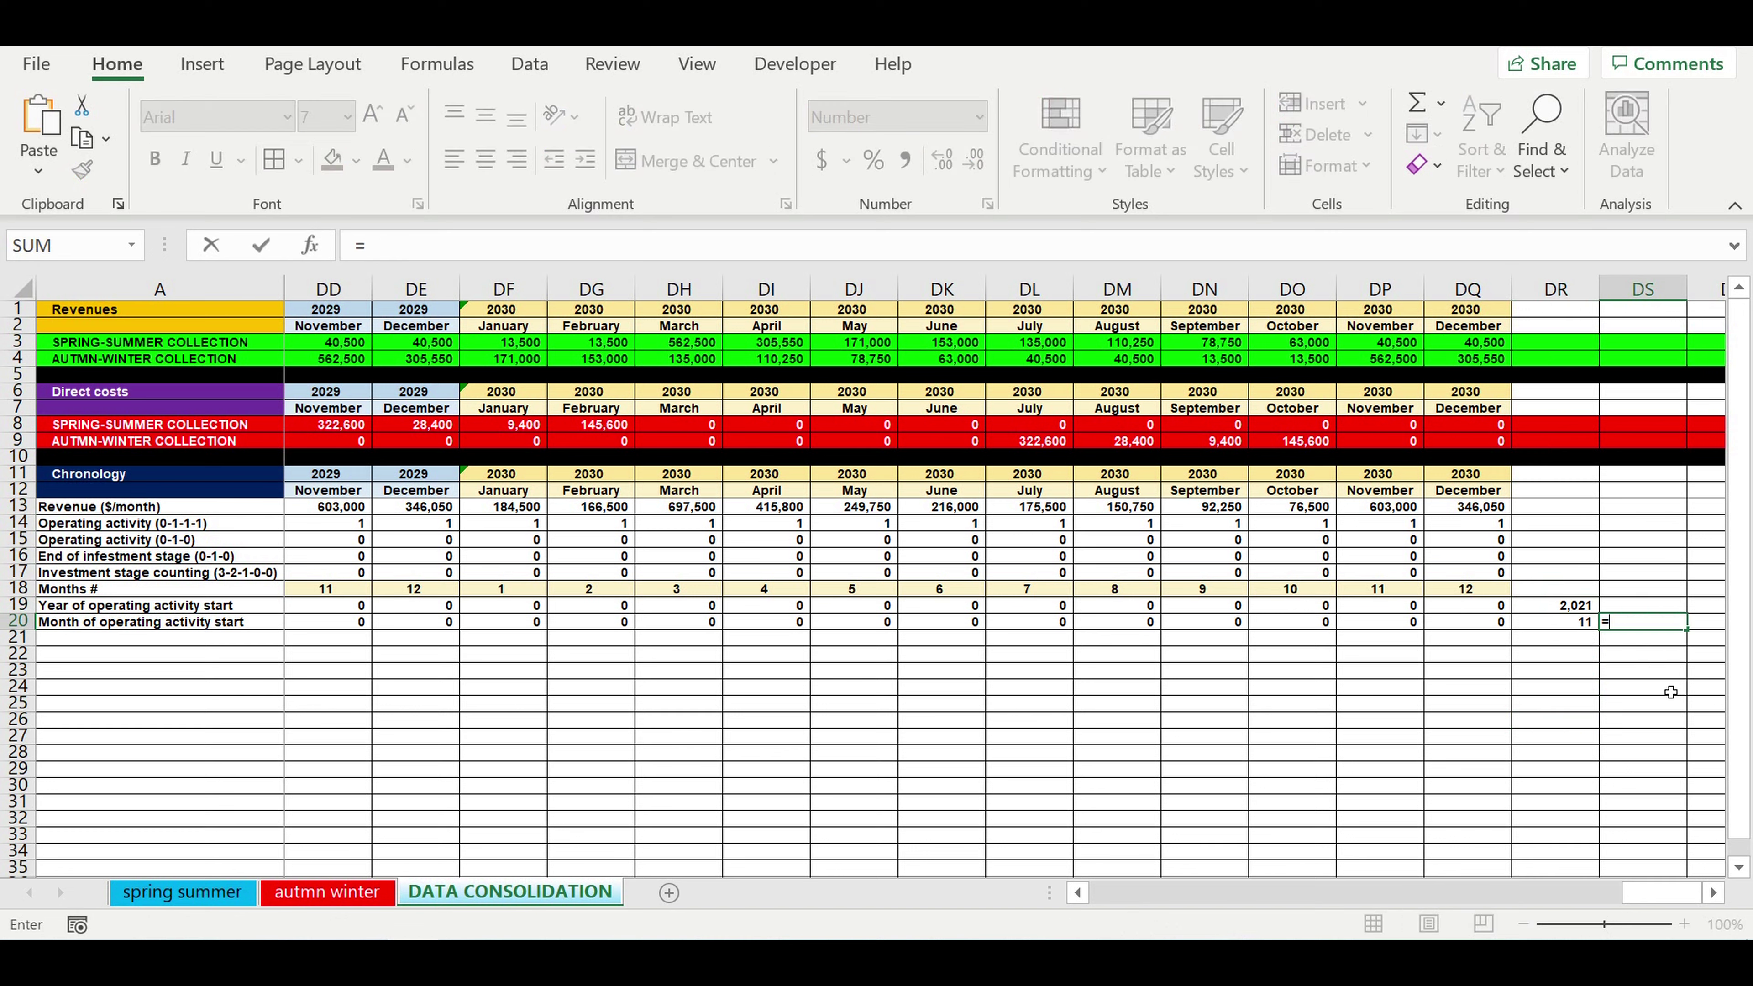
type("vl")
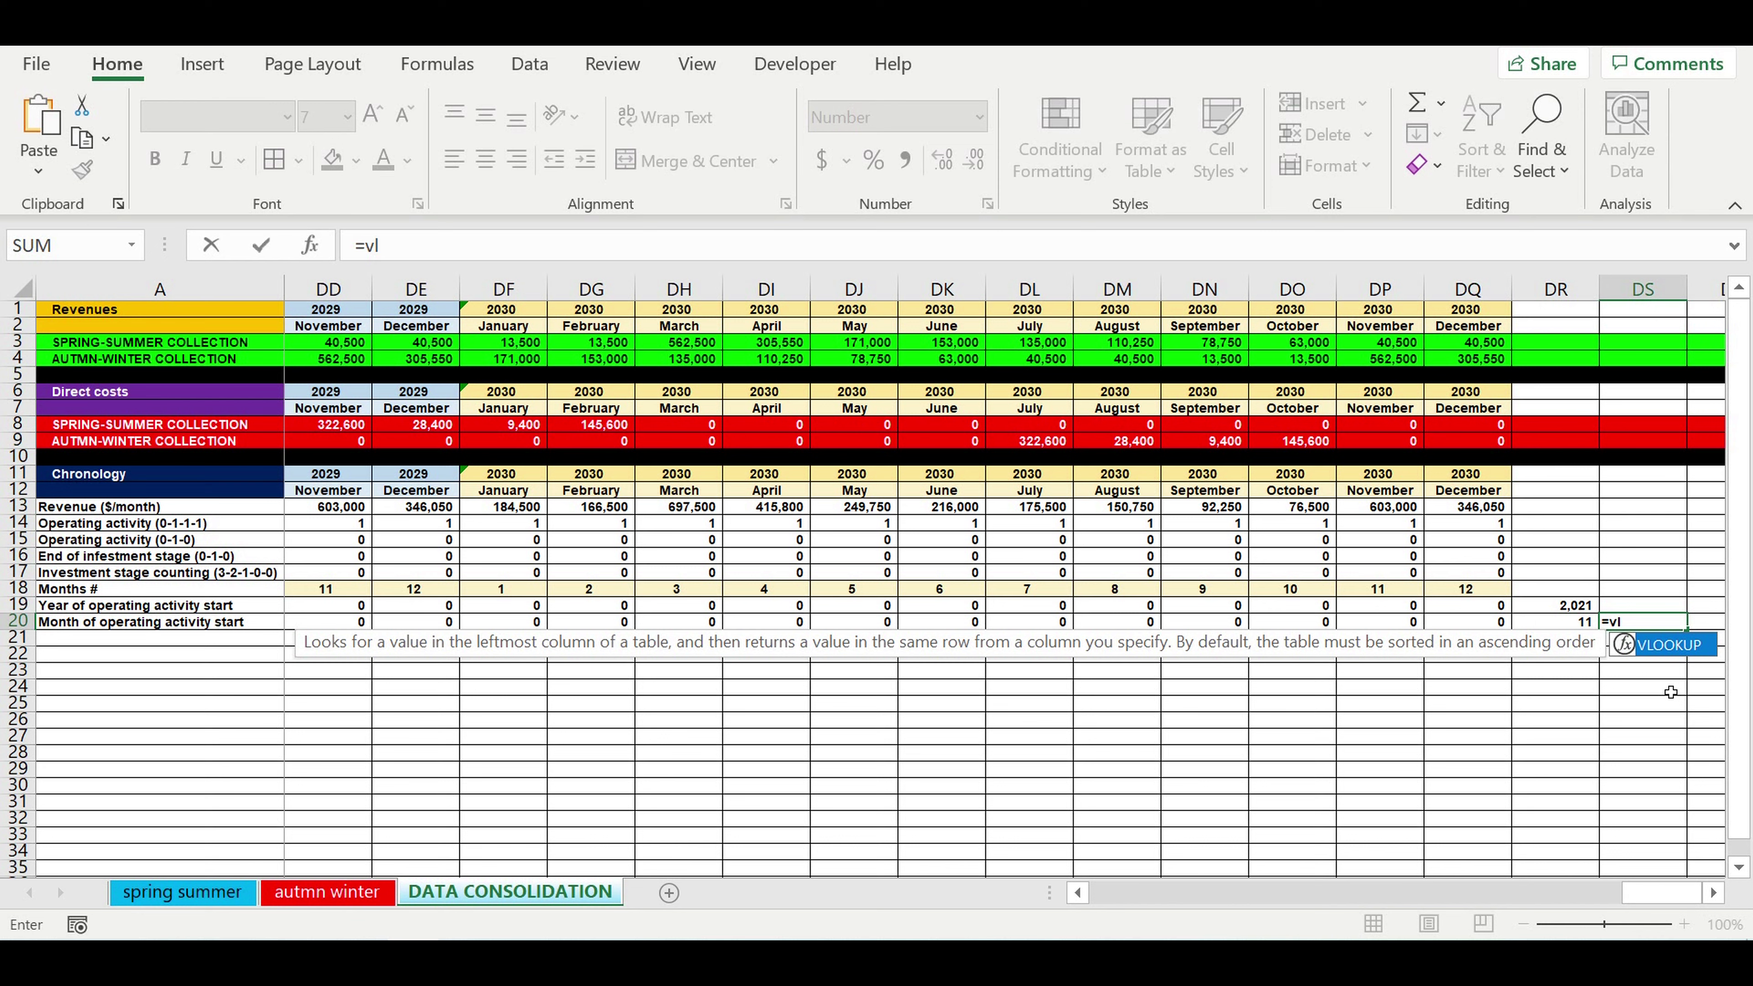
double_click(1674, 645)
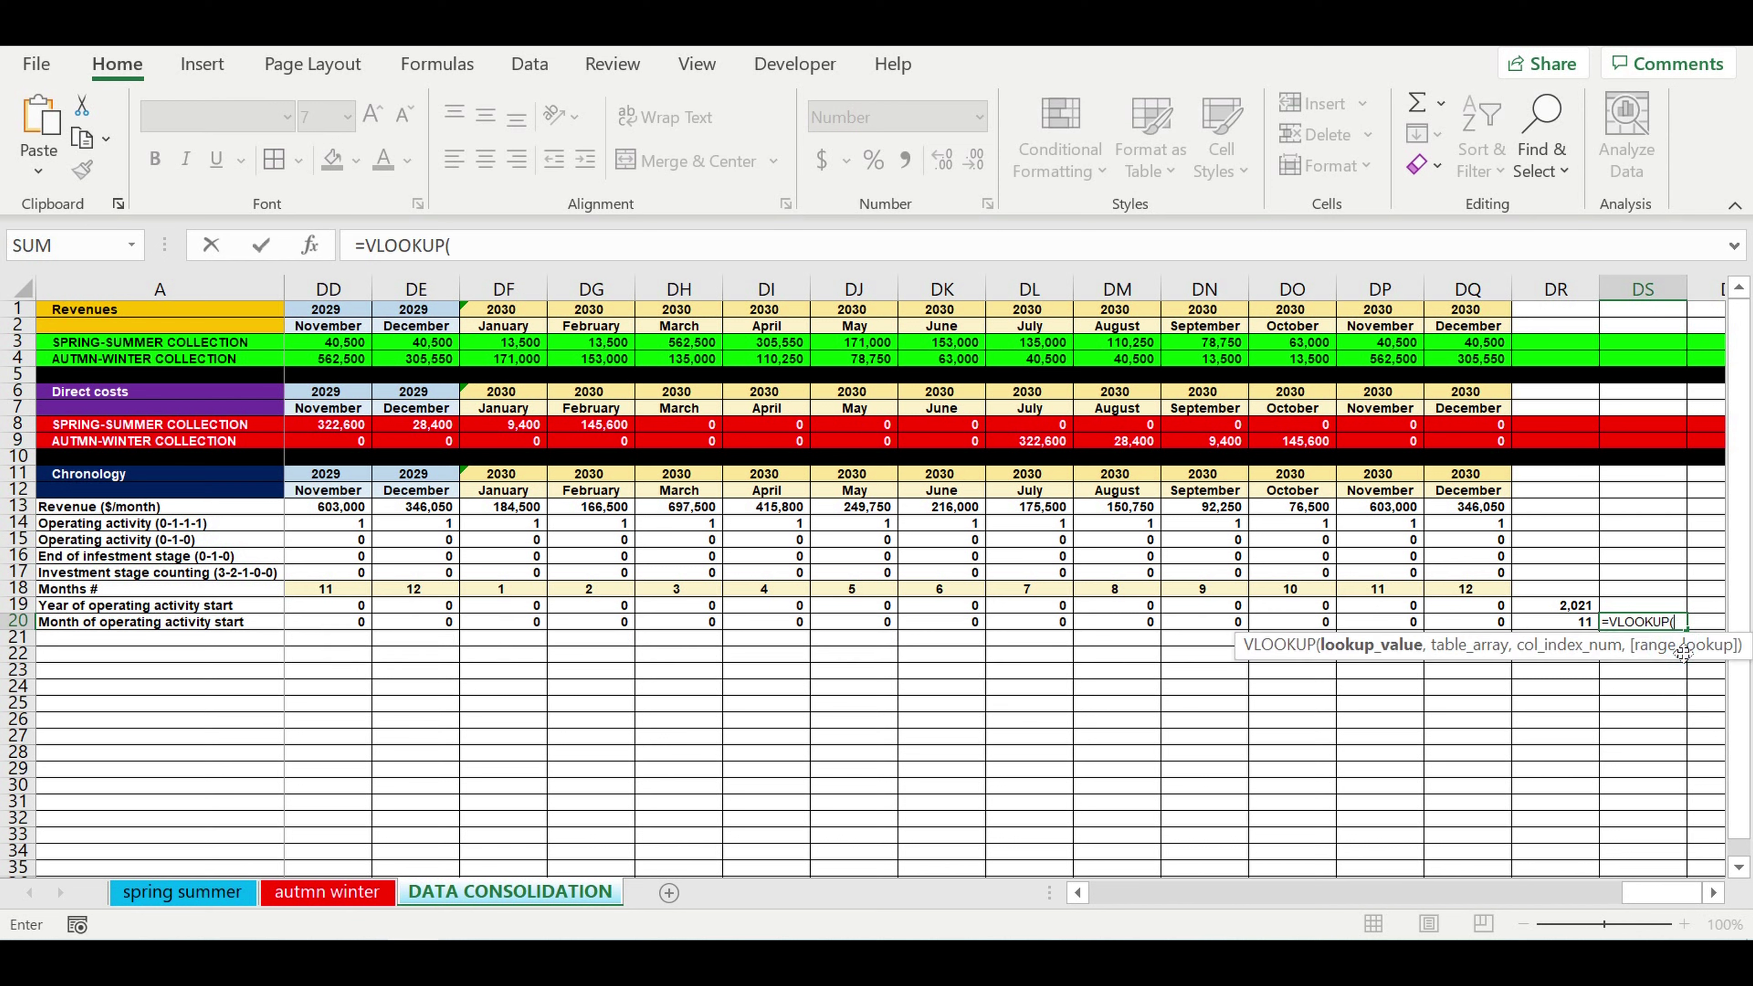
left_click(1550, 627)
type(",")
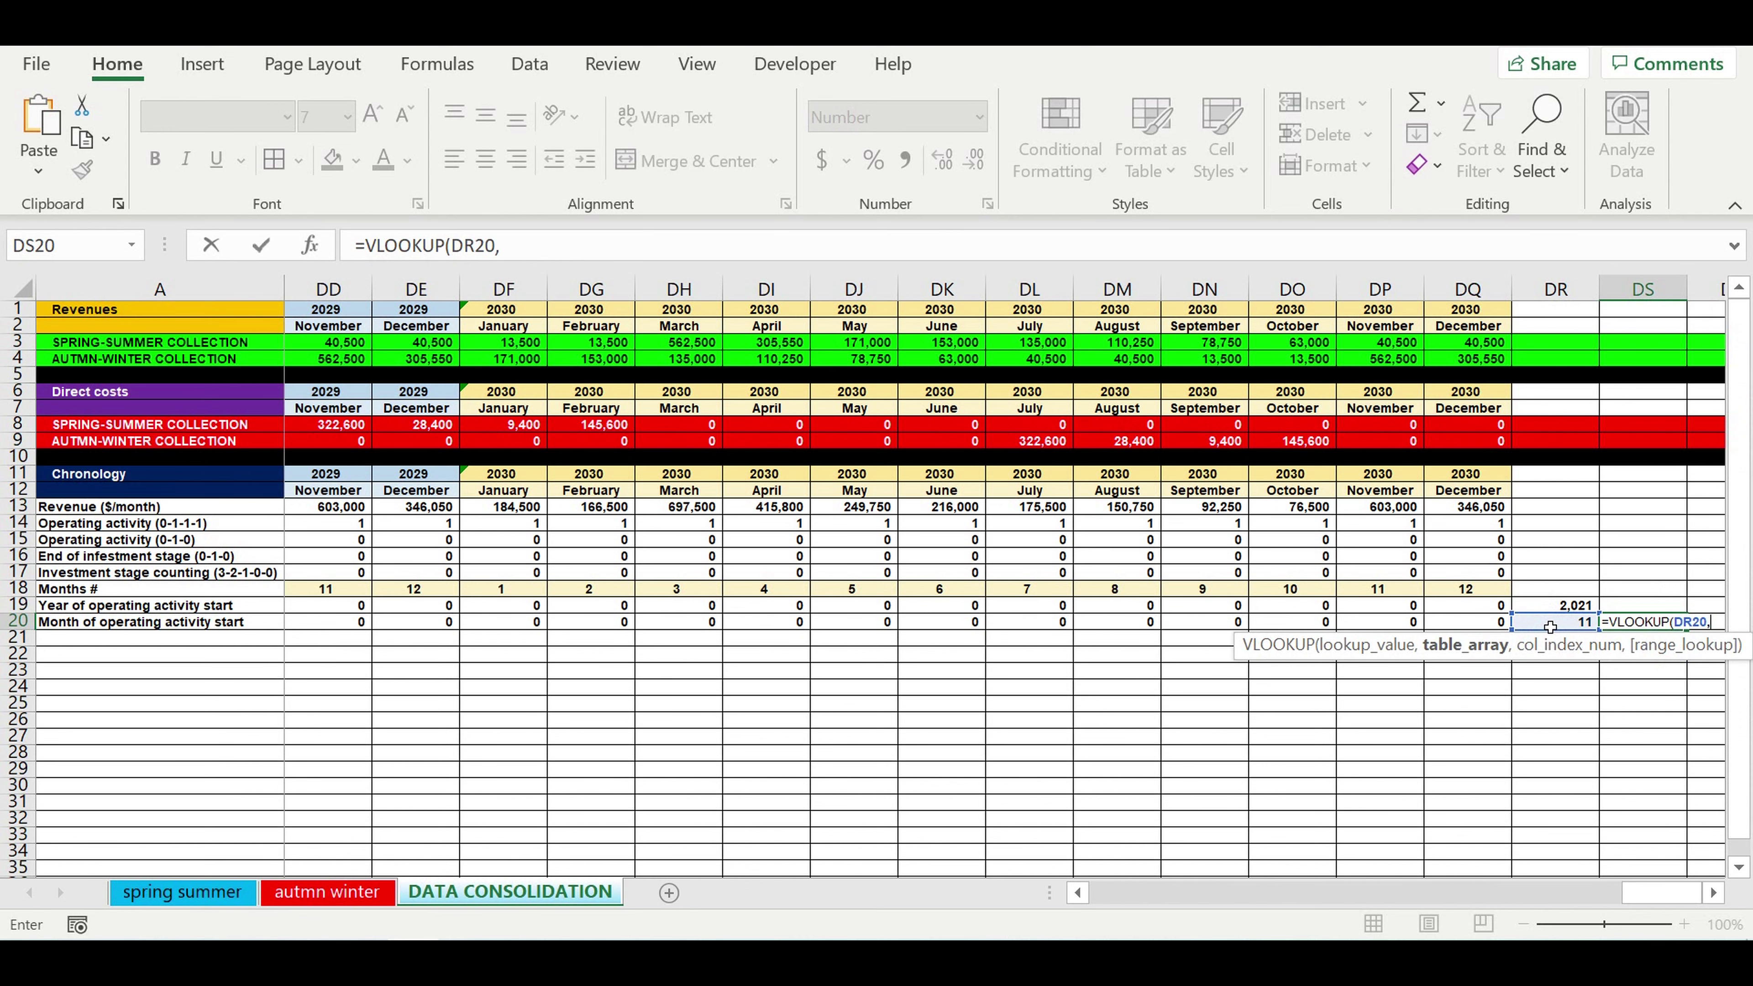
left_click(185, 892)
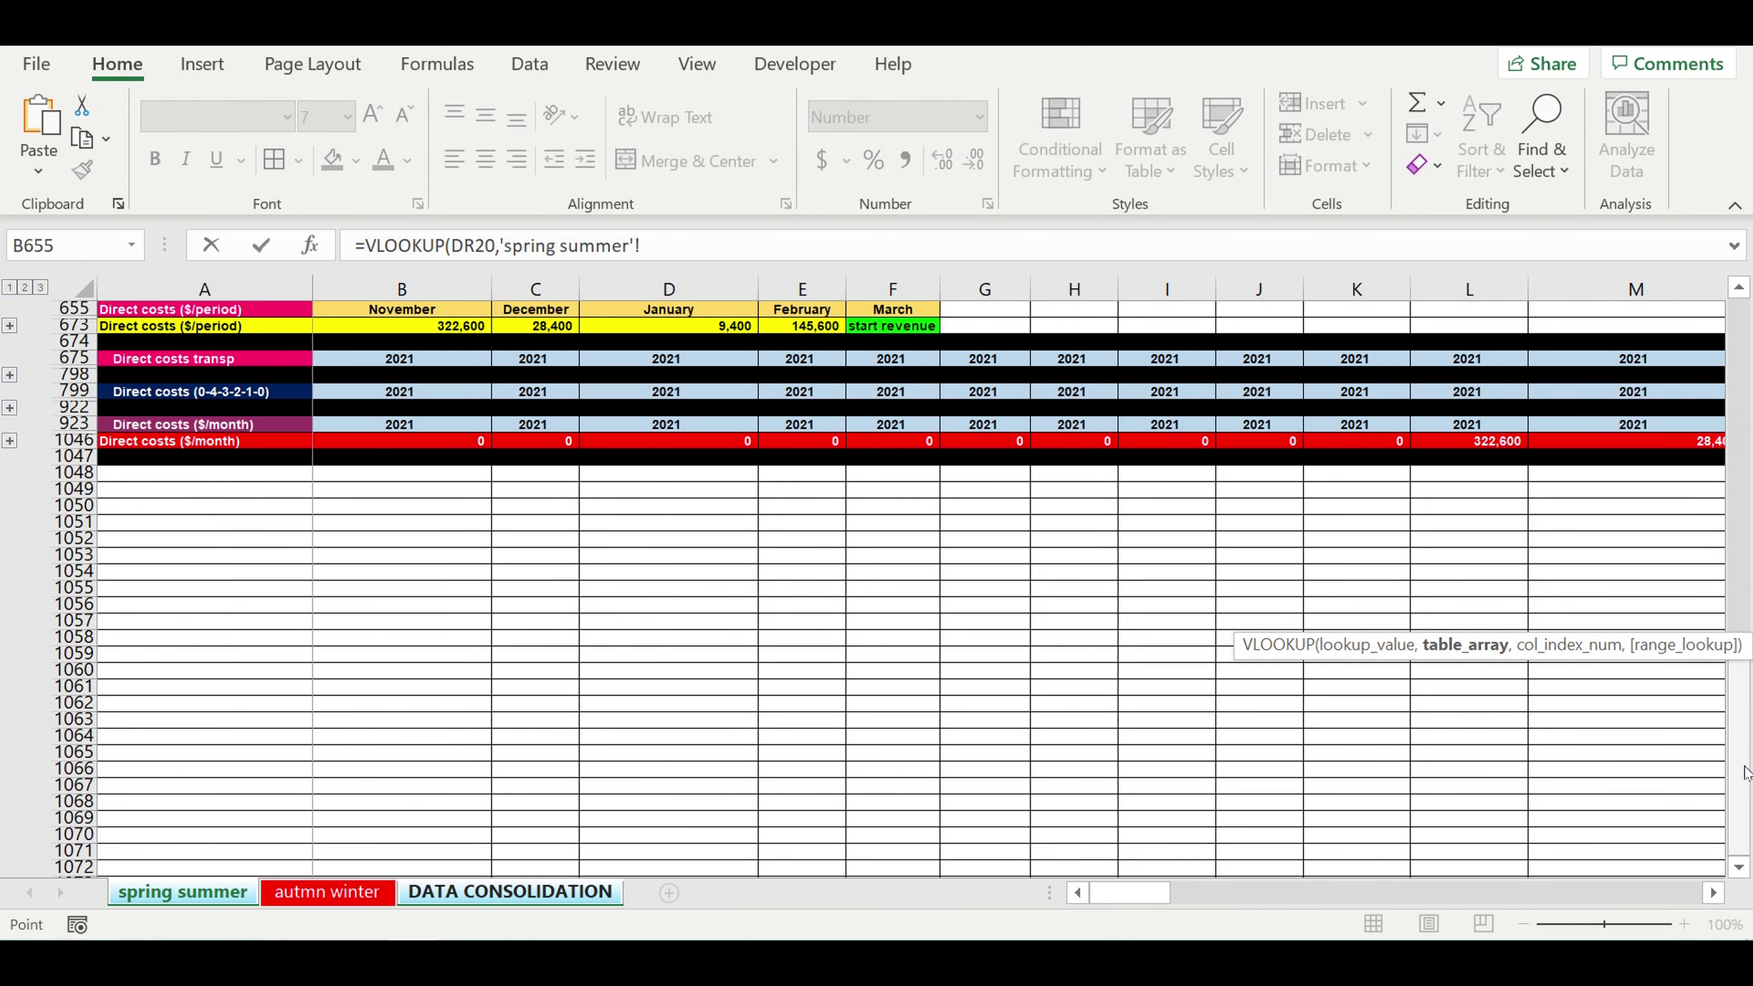
left_click_drag(1739, 358, 1740, 305)
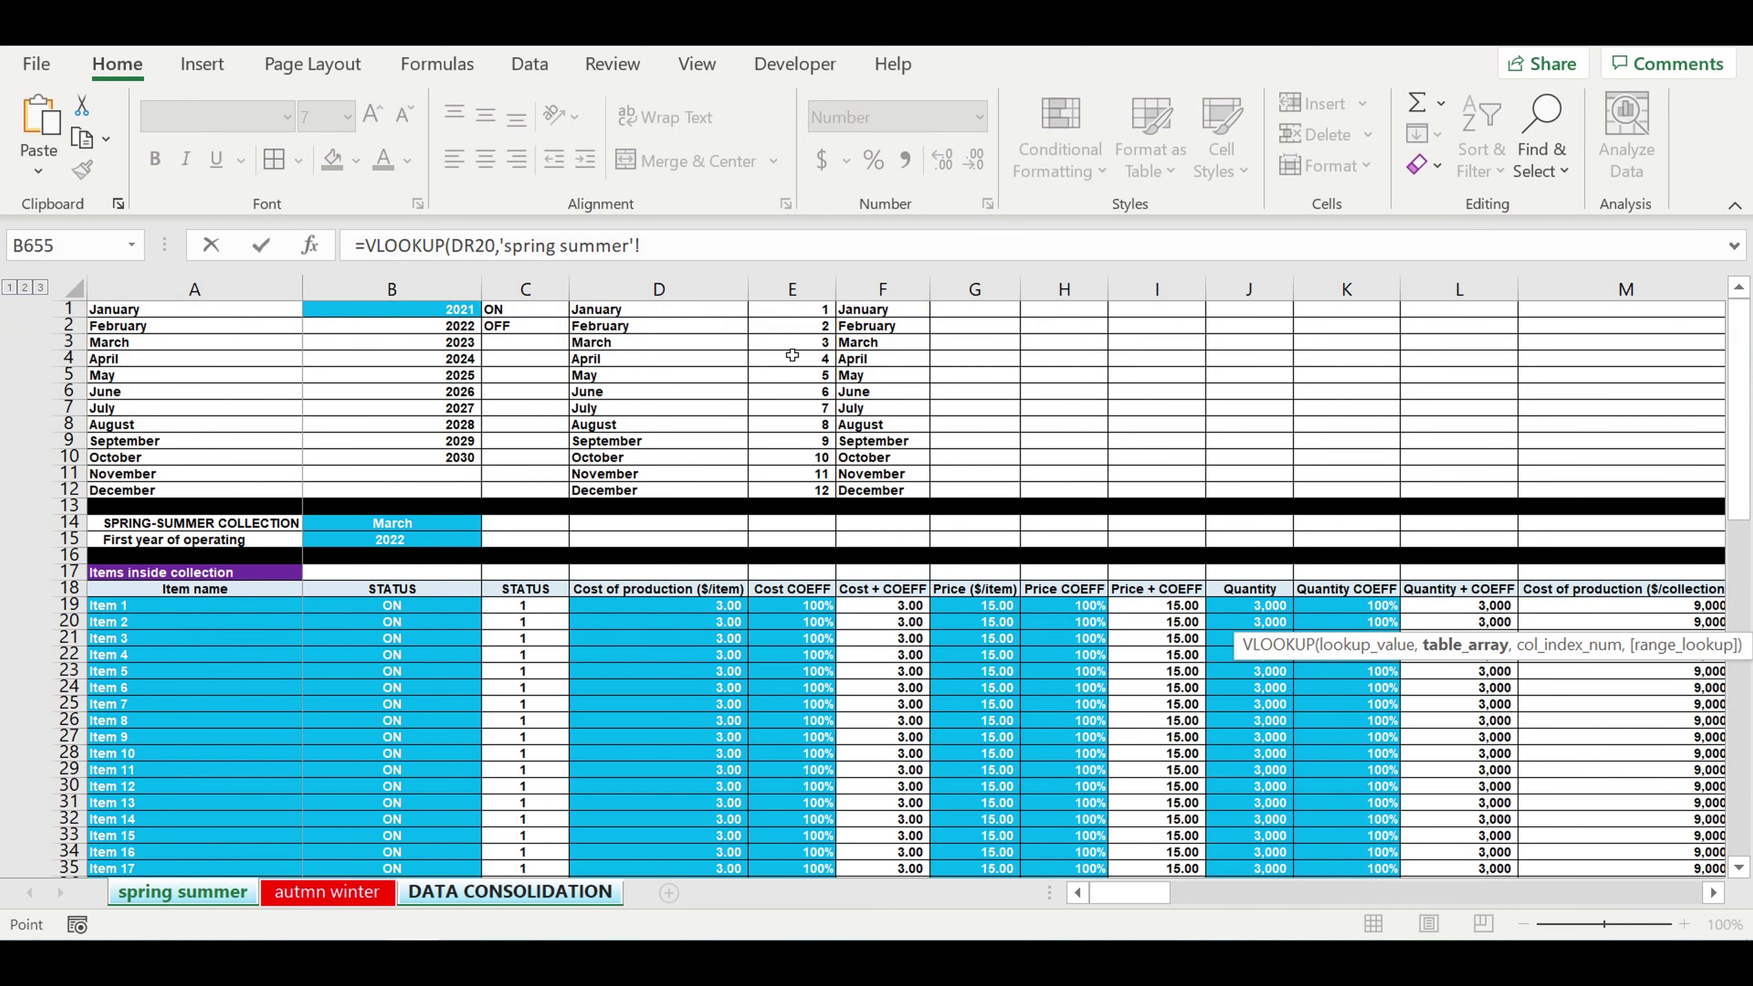
left_click_drag(805, 312, 891, 489)
type(",")
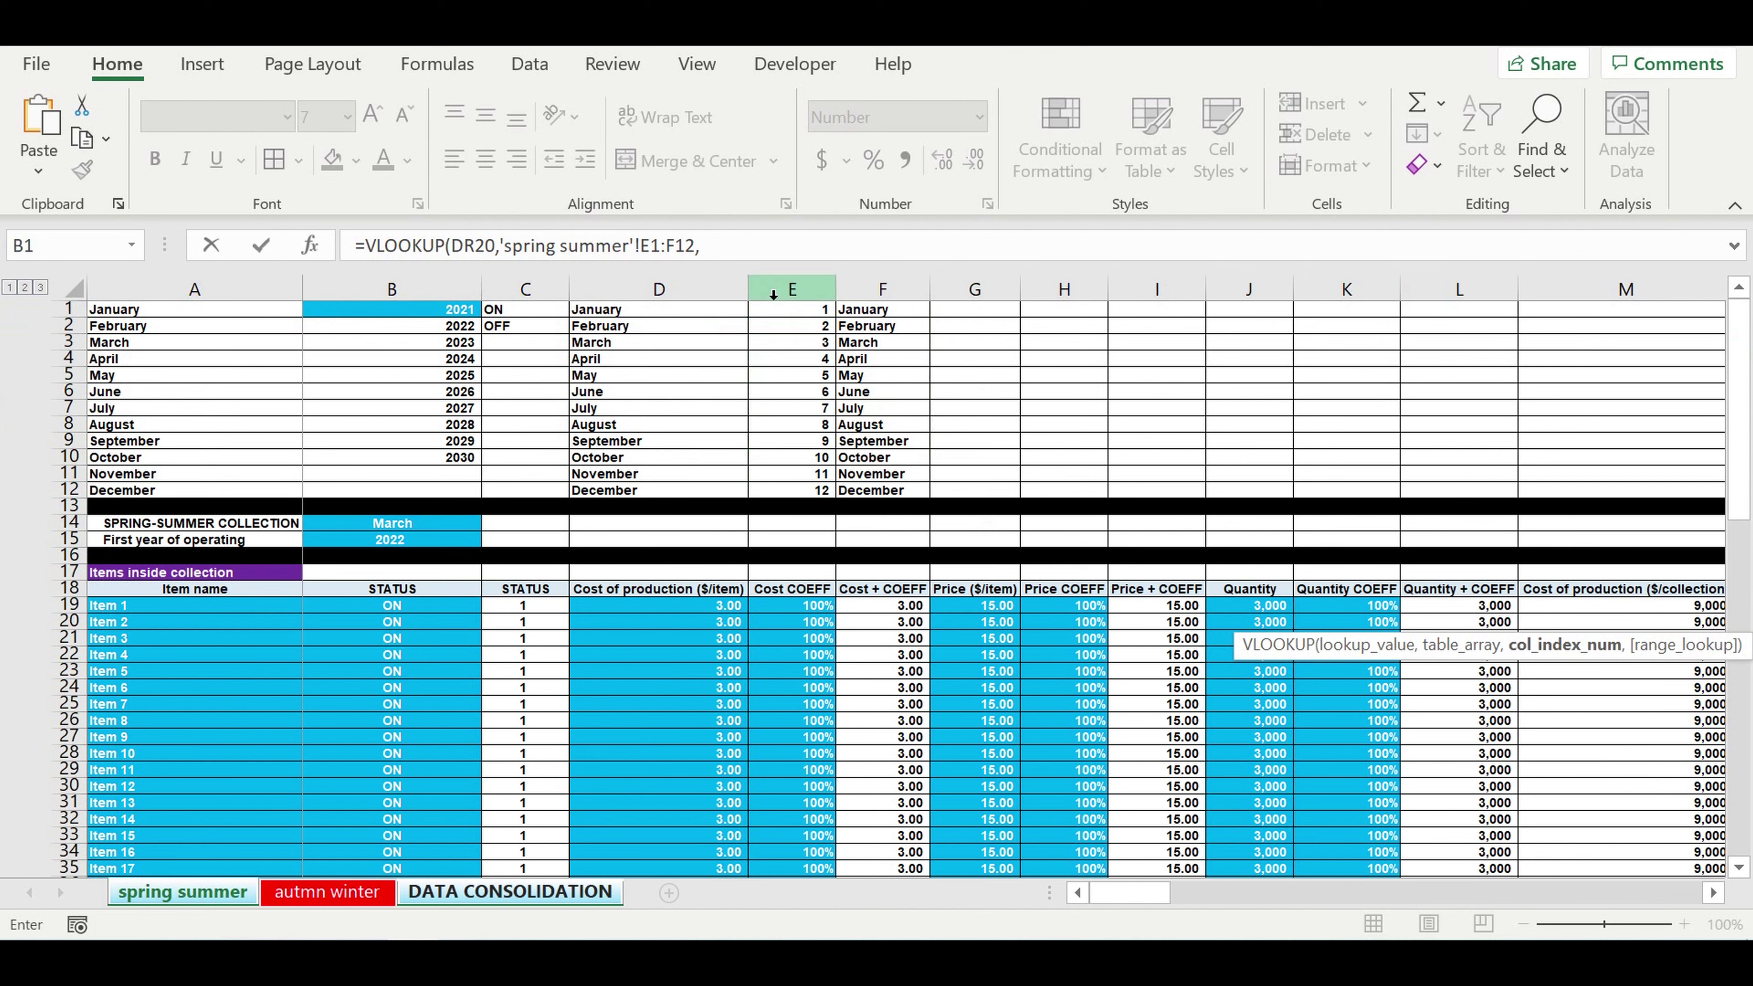
type("2,")
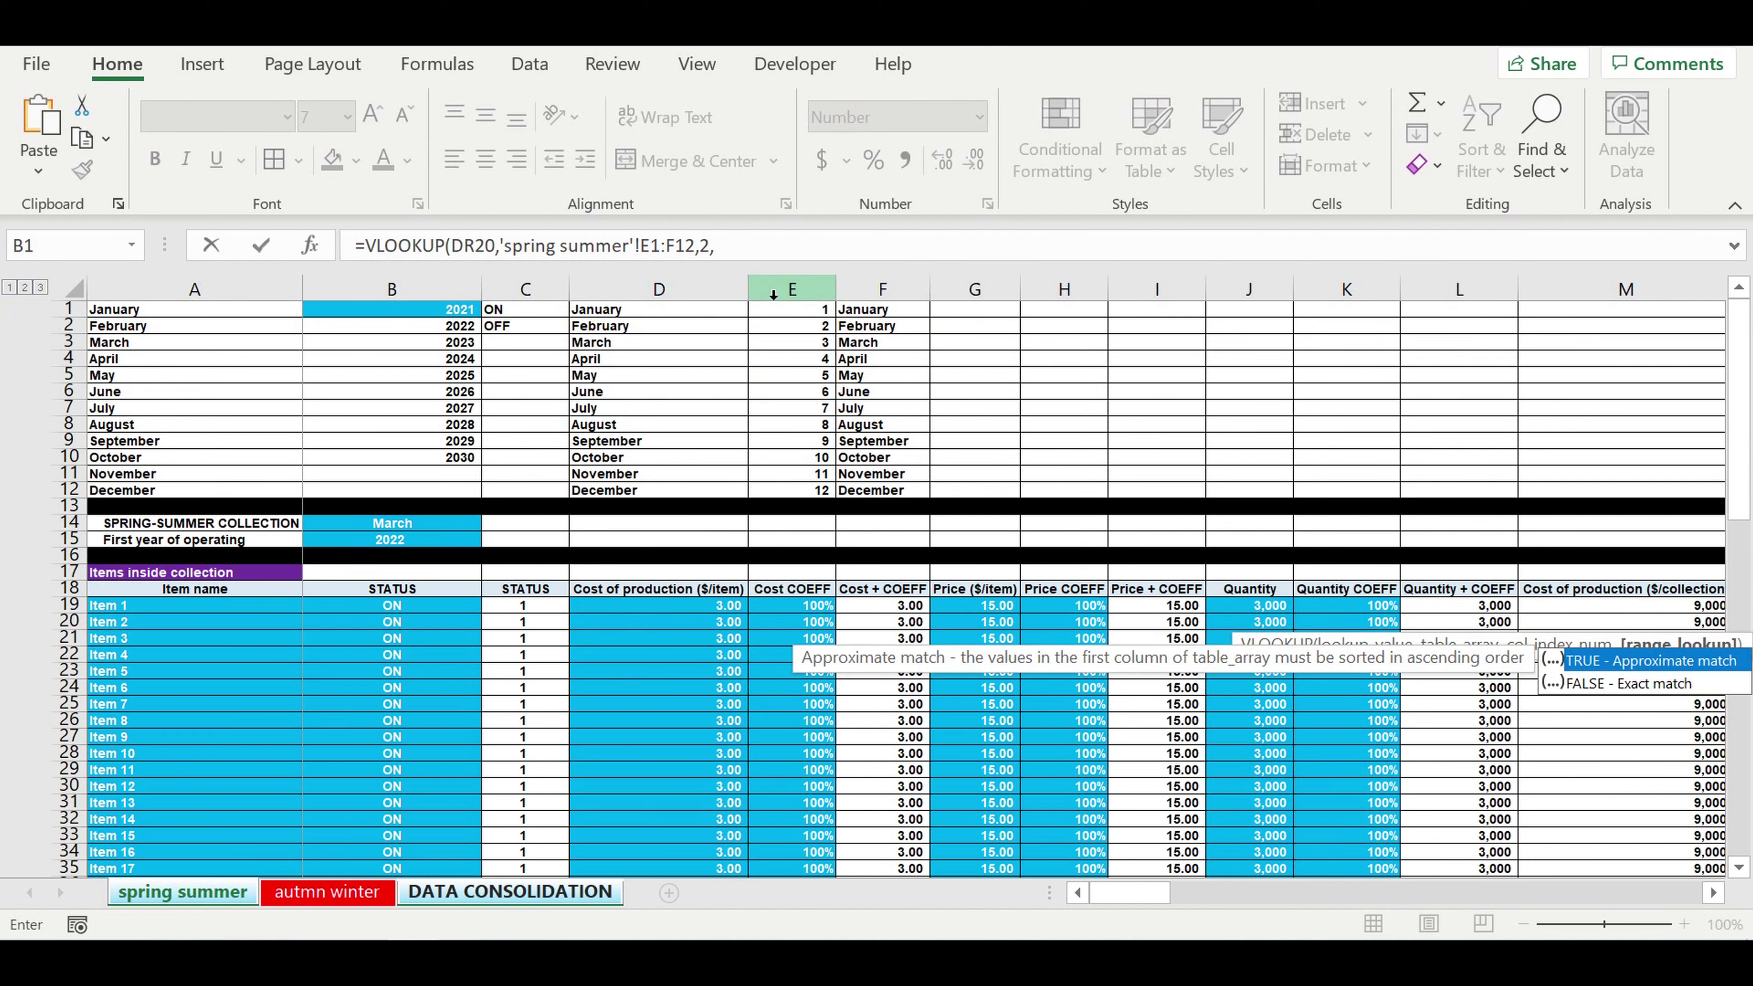
type("0)")
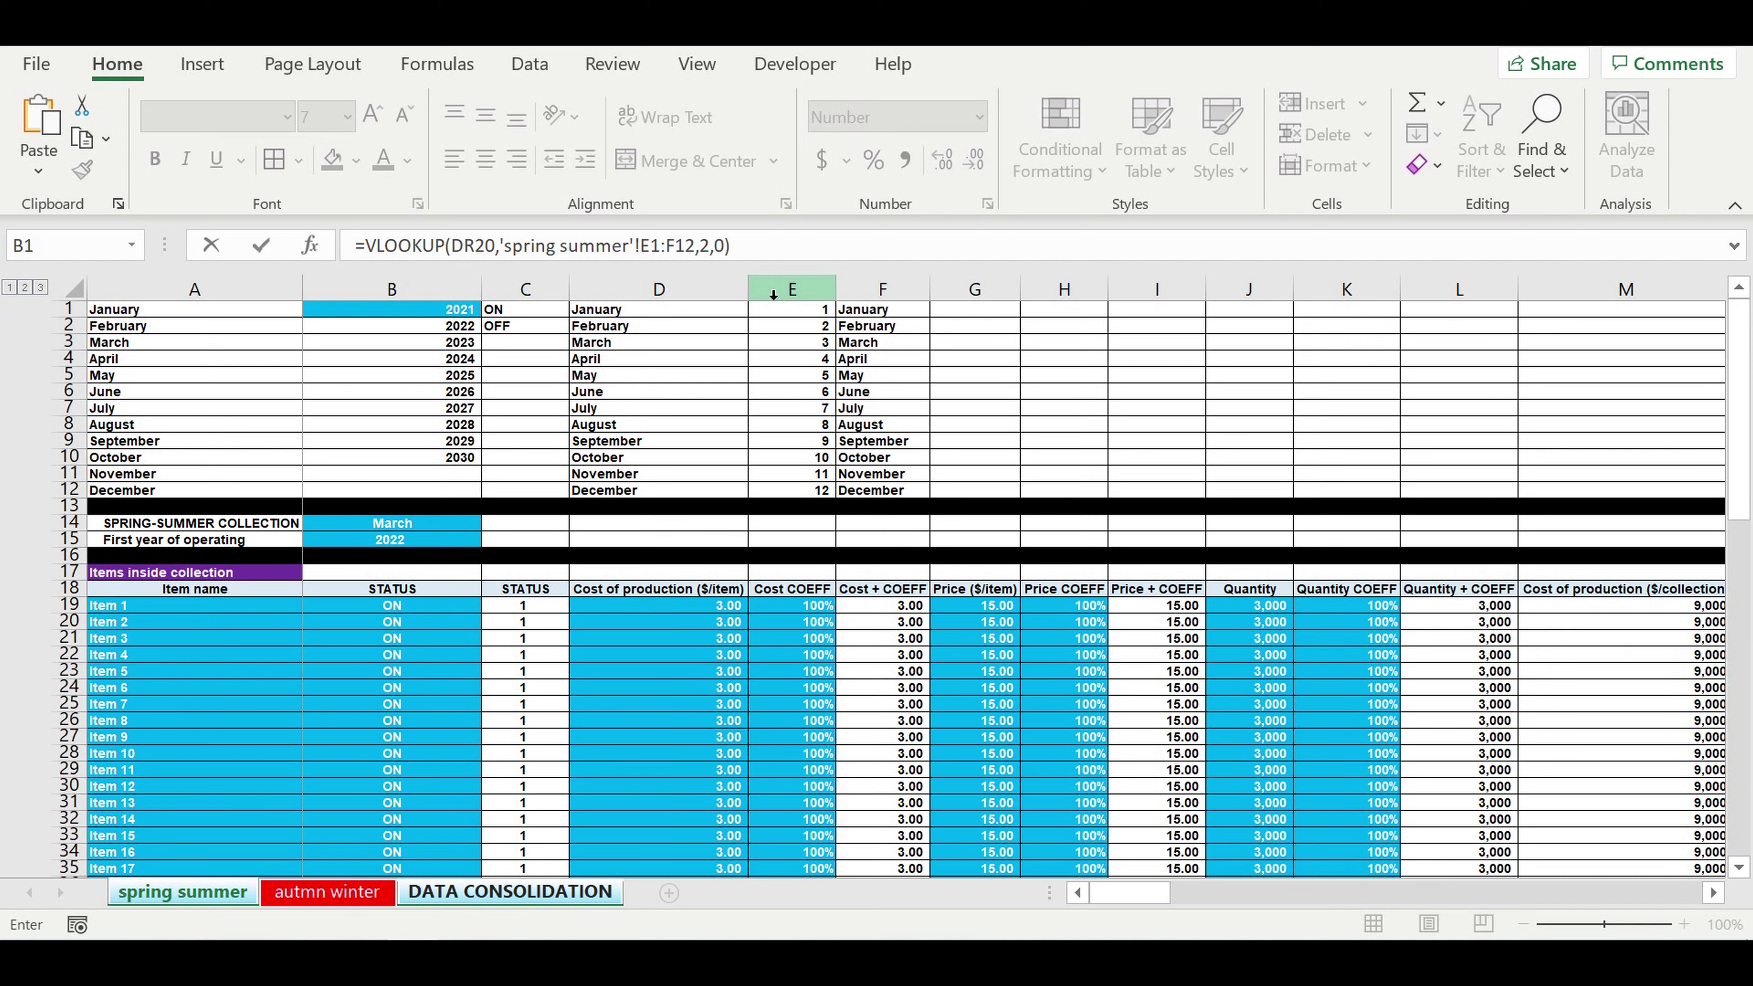
Wrap the DS20 lookup in IFERROR with 0 as the error value and commit the formula
left_click(365, 248)
type("if")
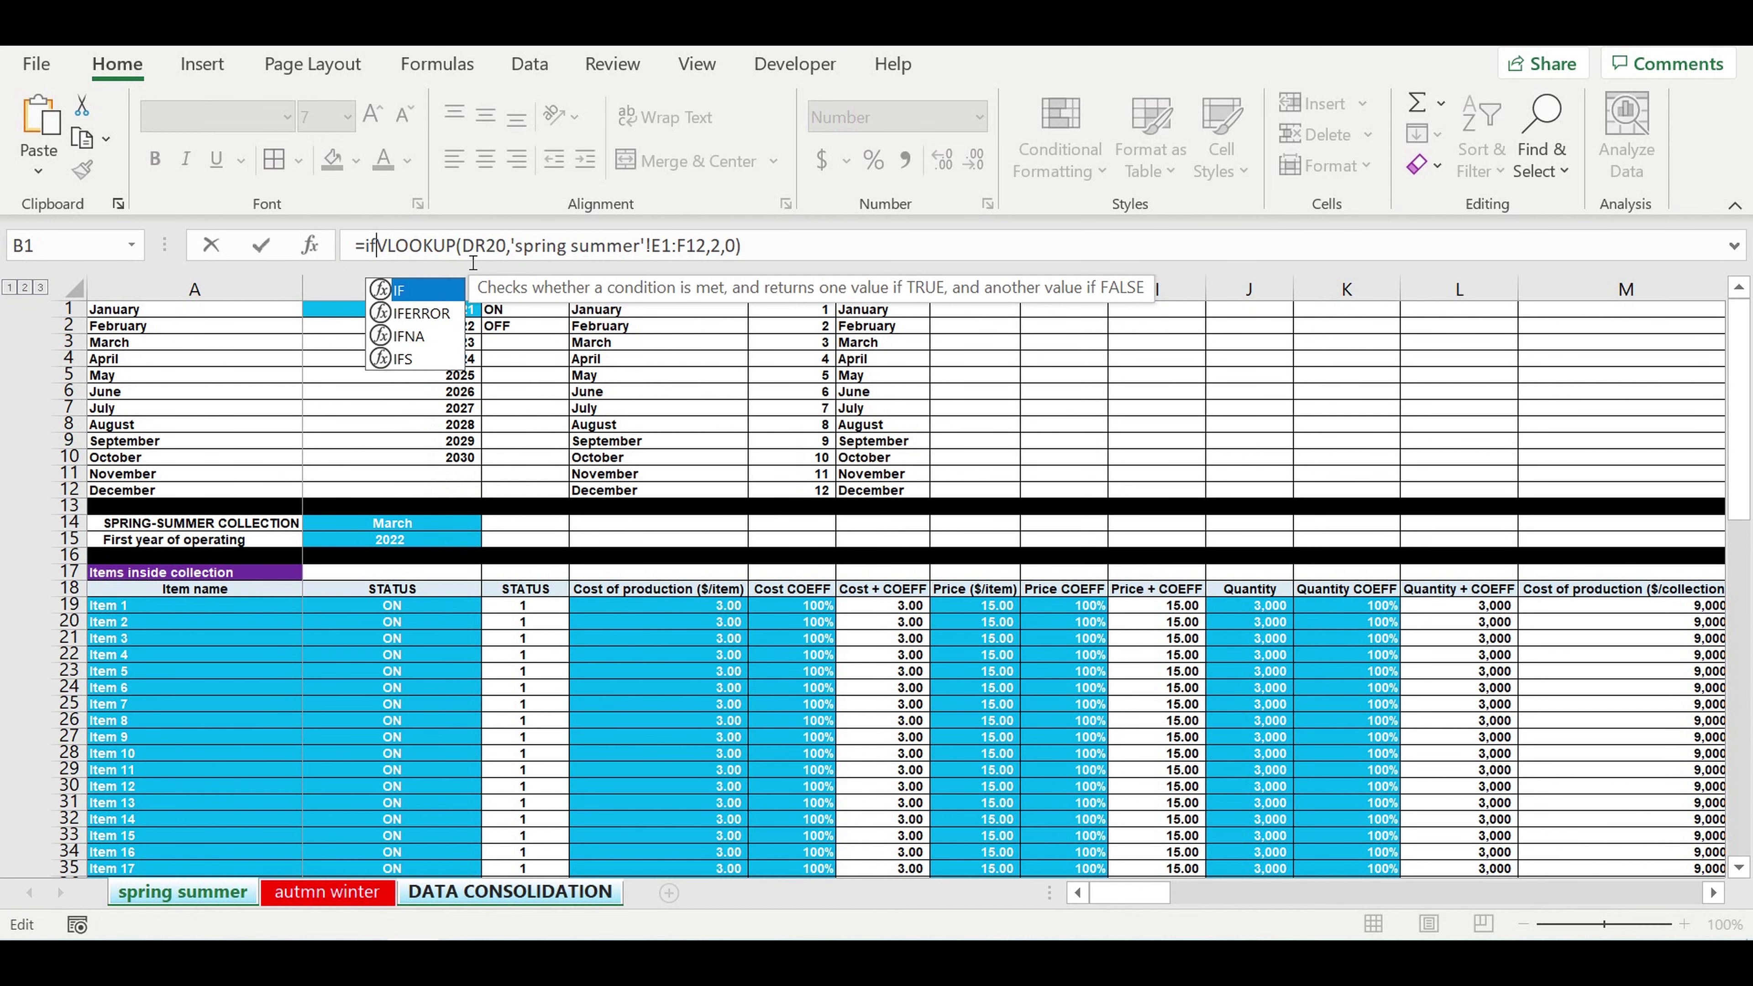
key("Down")
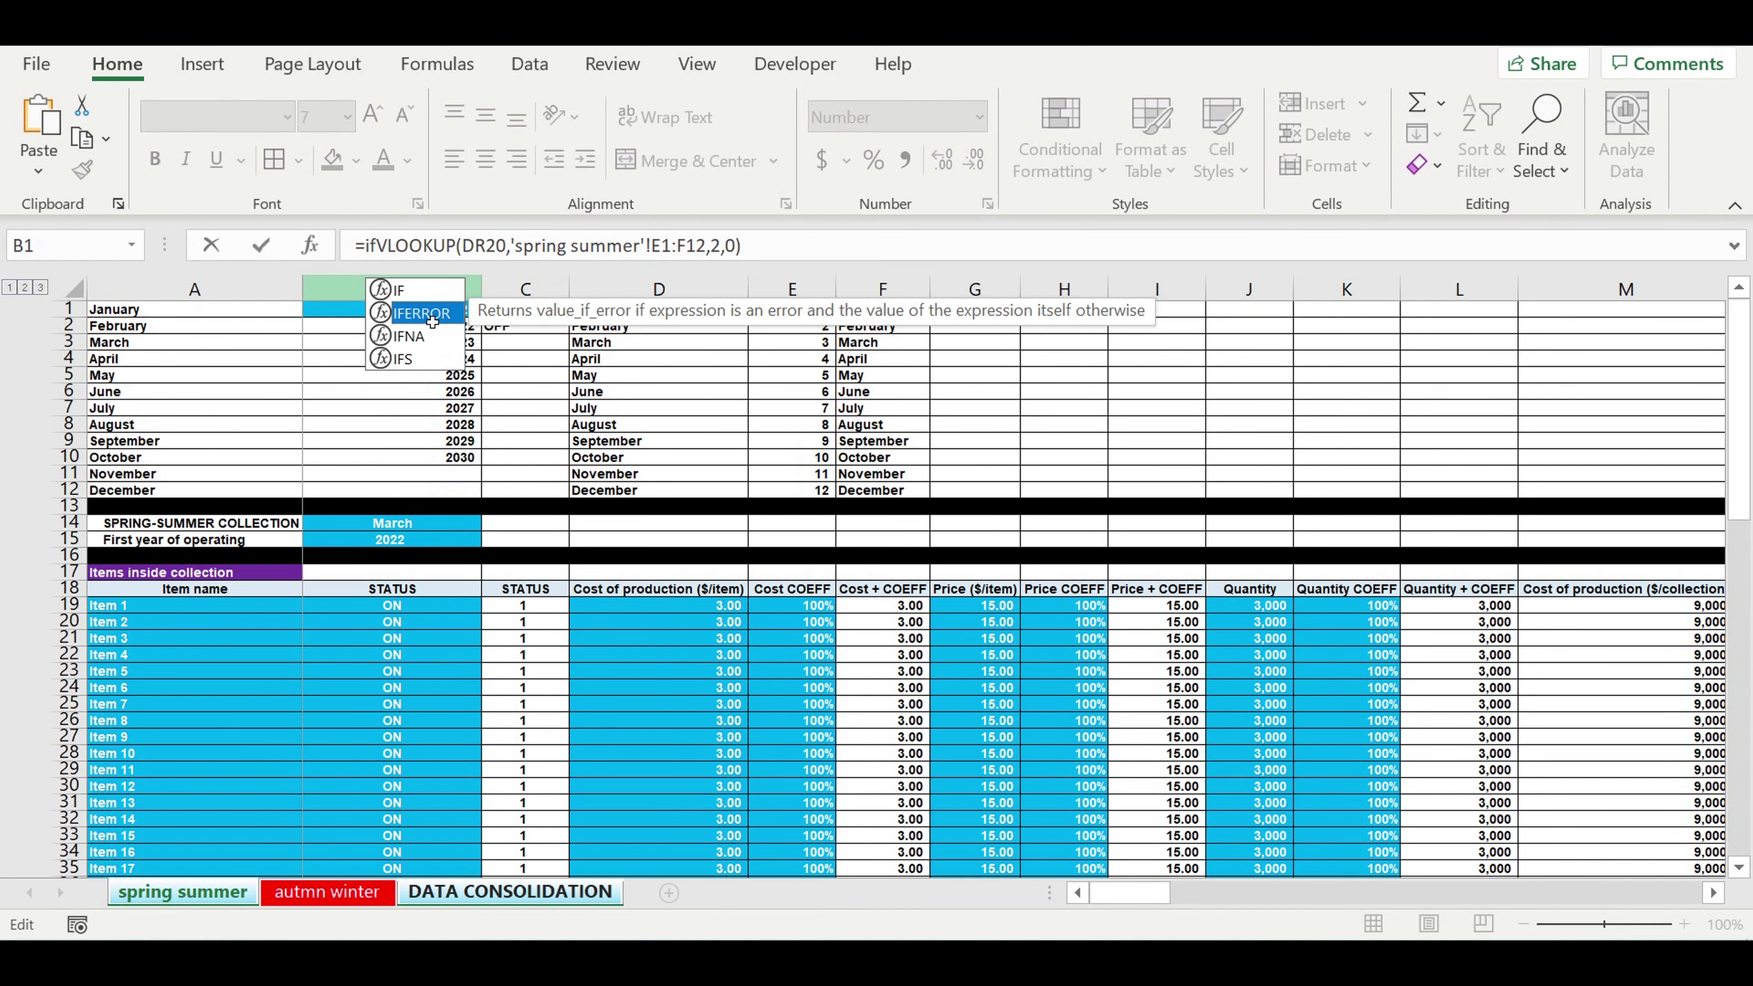
key("Tab")
left_click(861, 249)
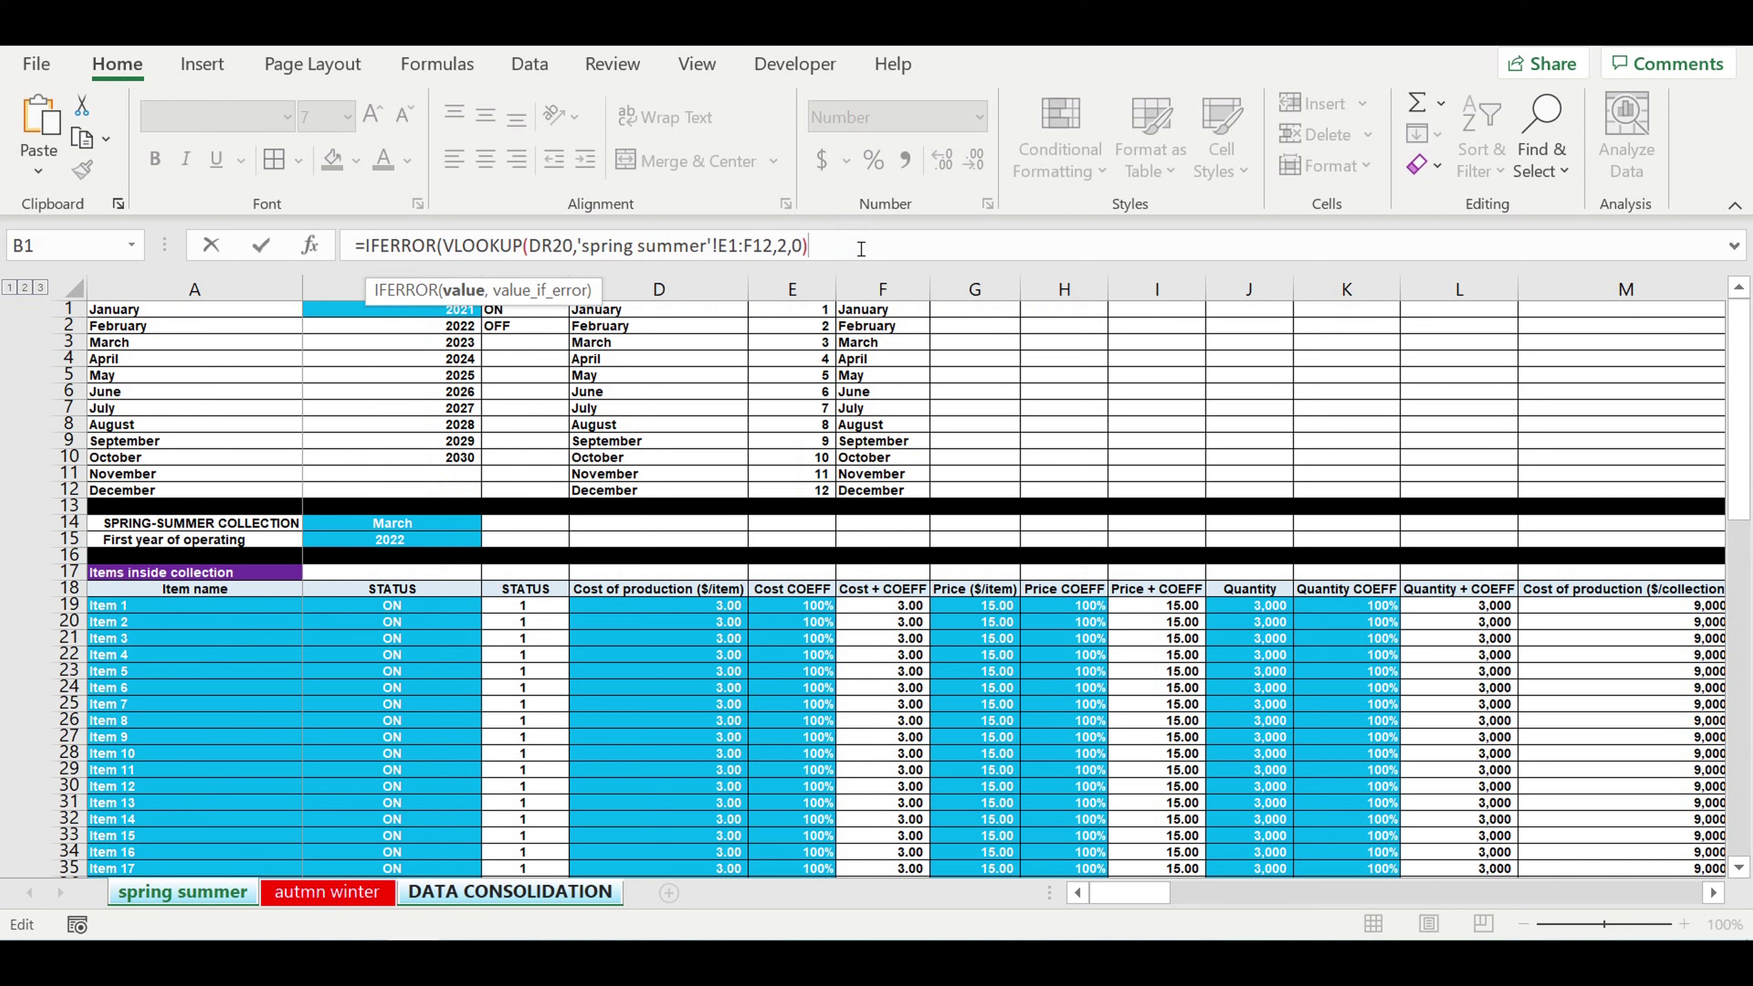
type(",0")
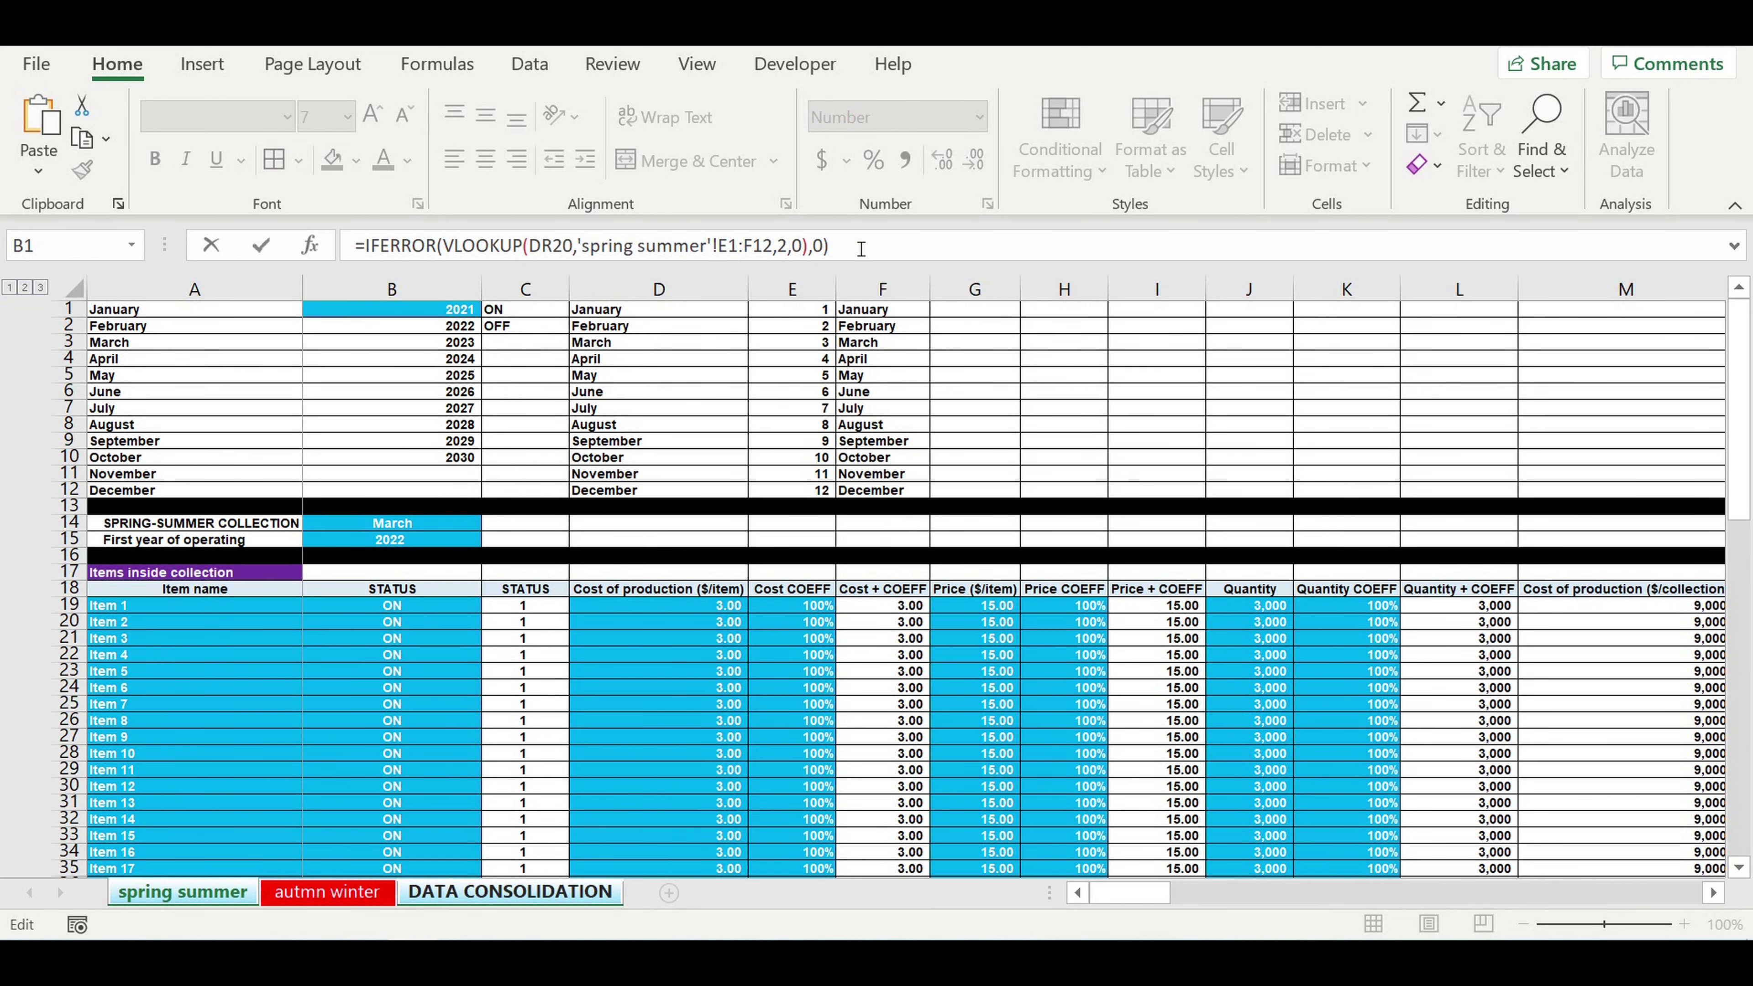
key("Return")
Fill the whole of row 21 with black as a separator below the Chronology section
left_click(17, 637)
left_click(356, 160)
left_click(356, 231)
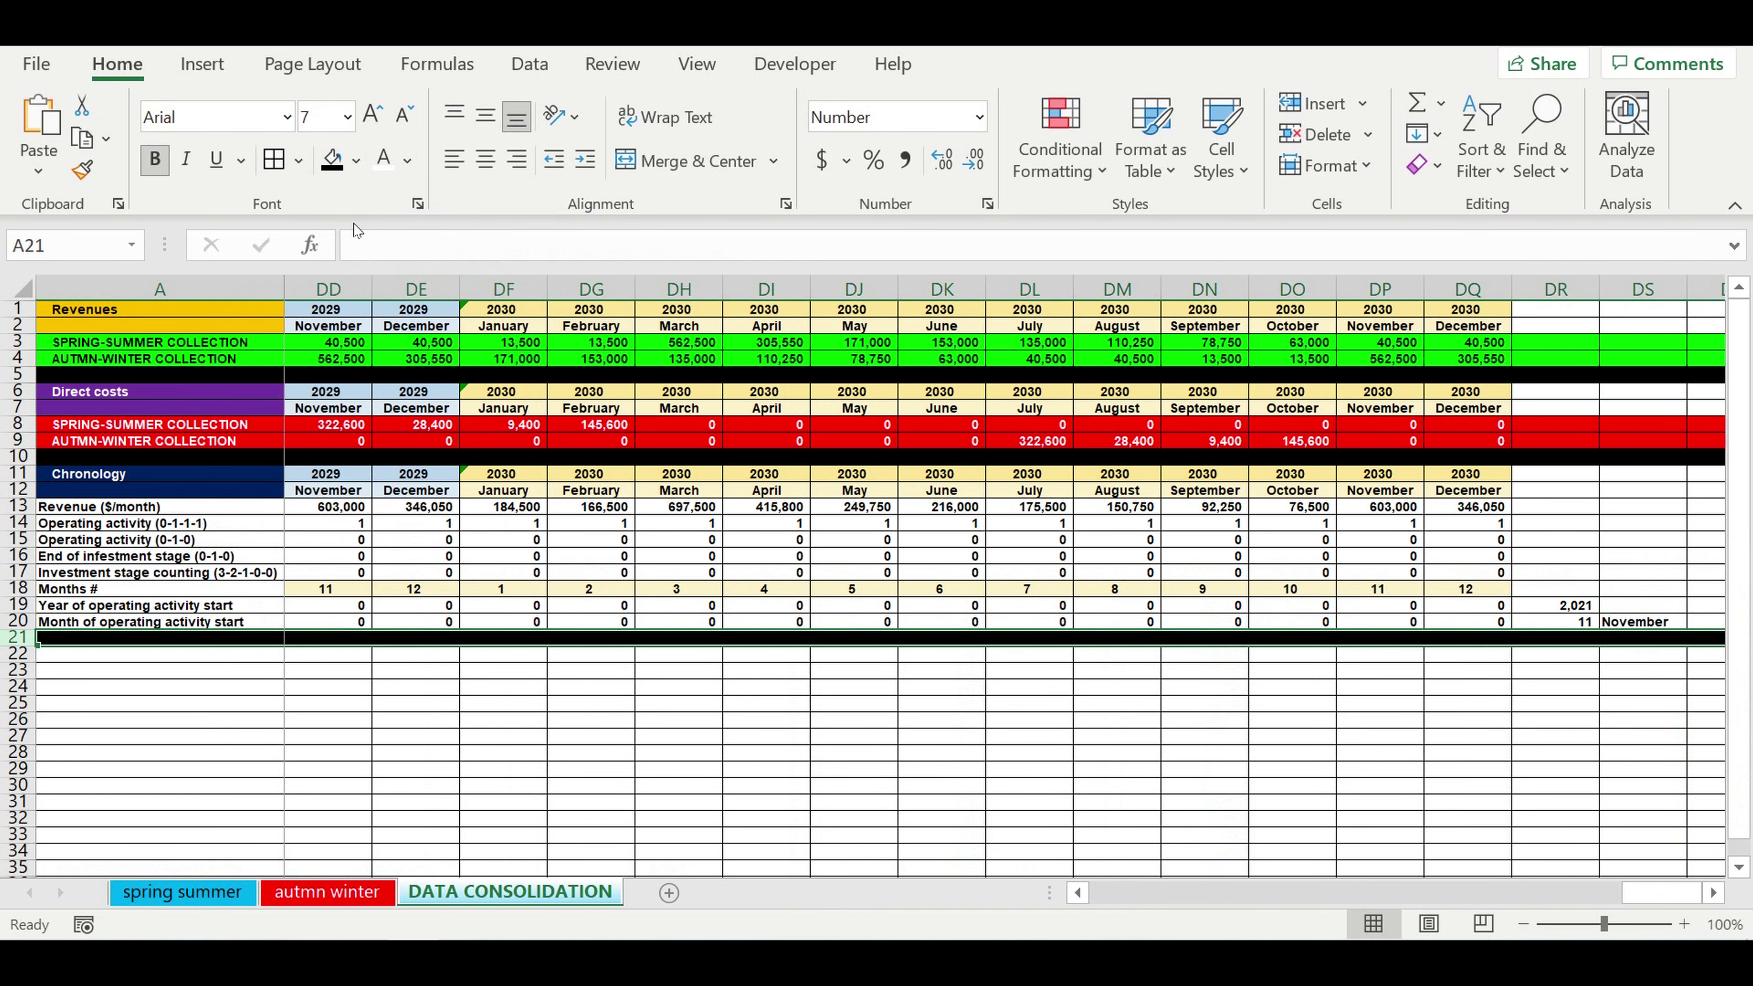
left_click_drag(861, 704, 860, 687)
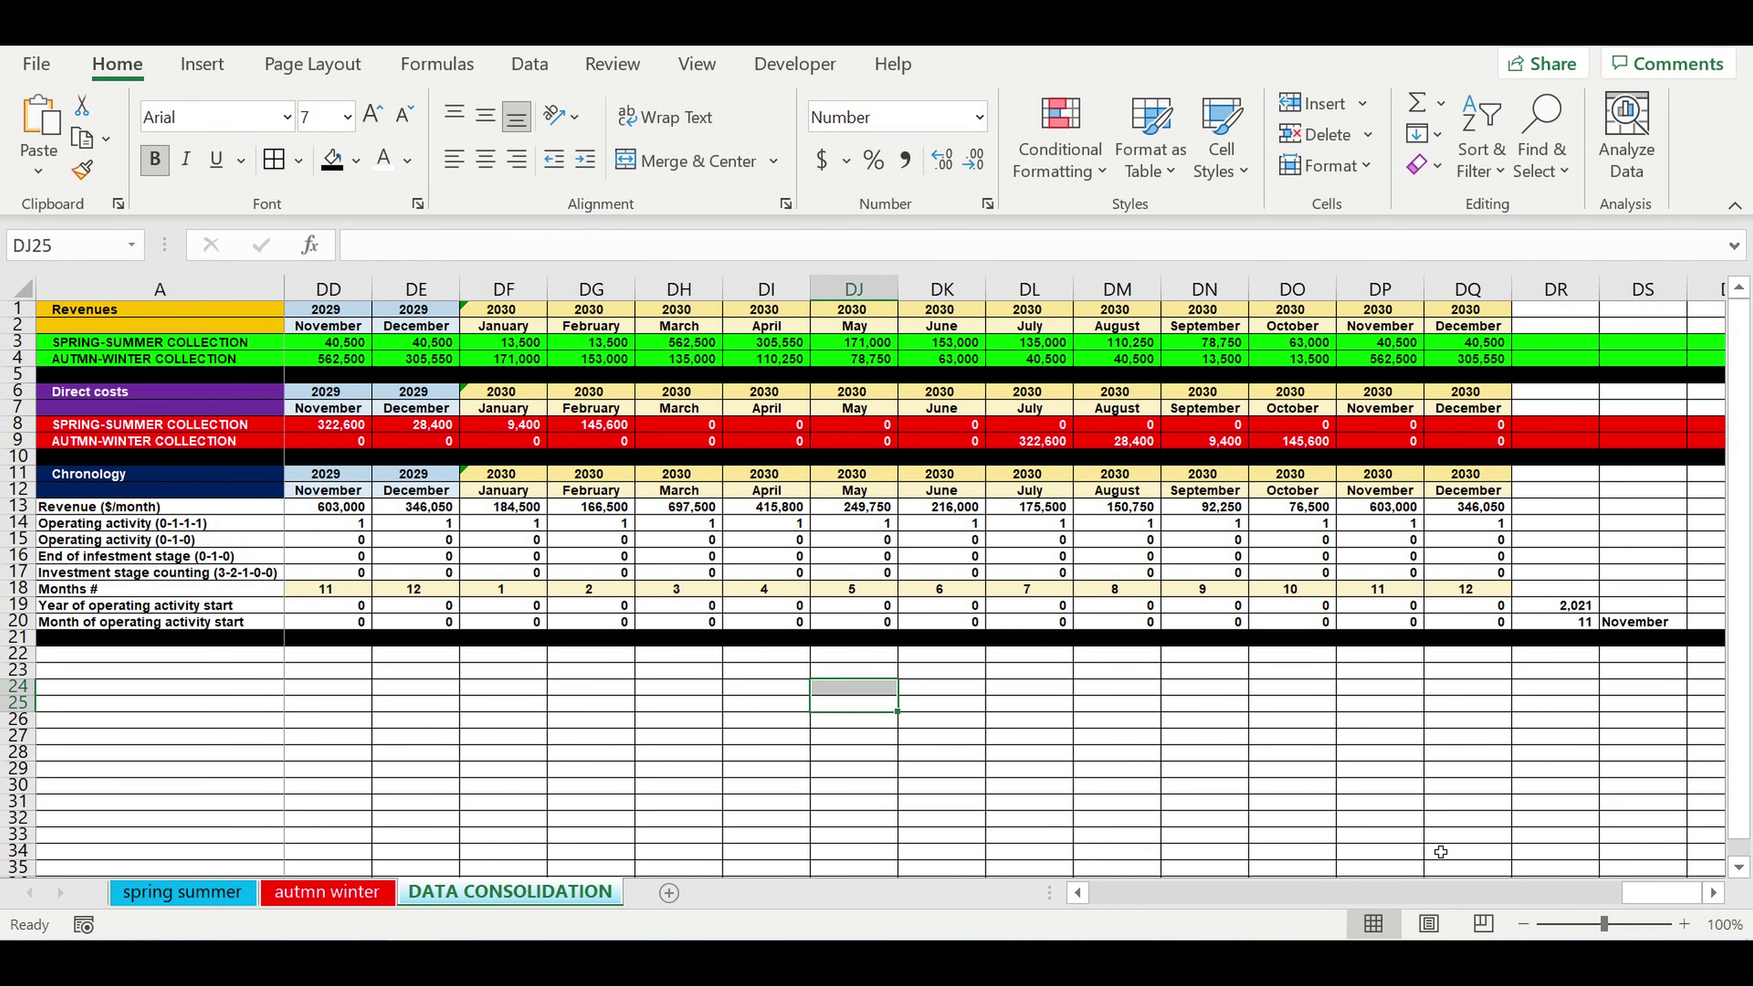
Enter the section heading "Investment plan" in A22
left_click_drag(1660, 893, 945, 926)
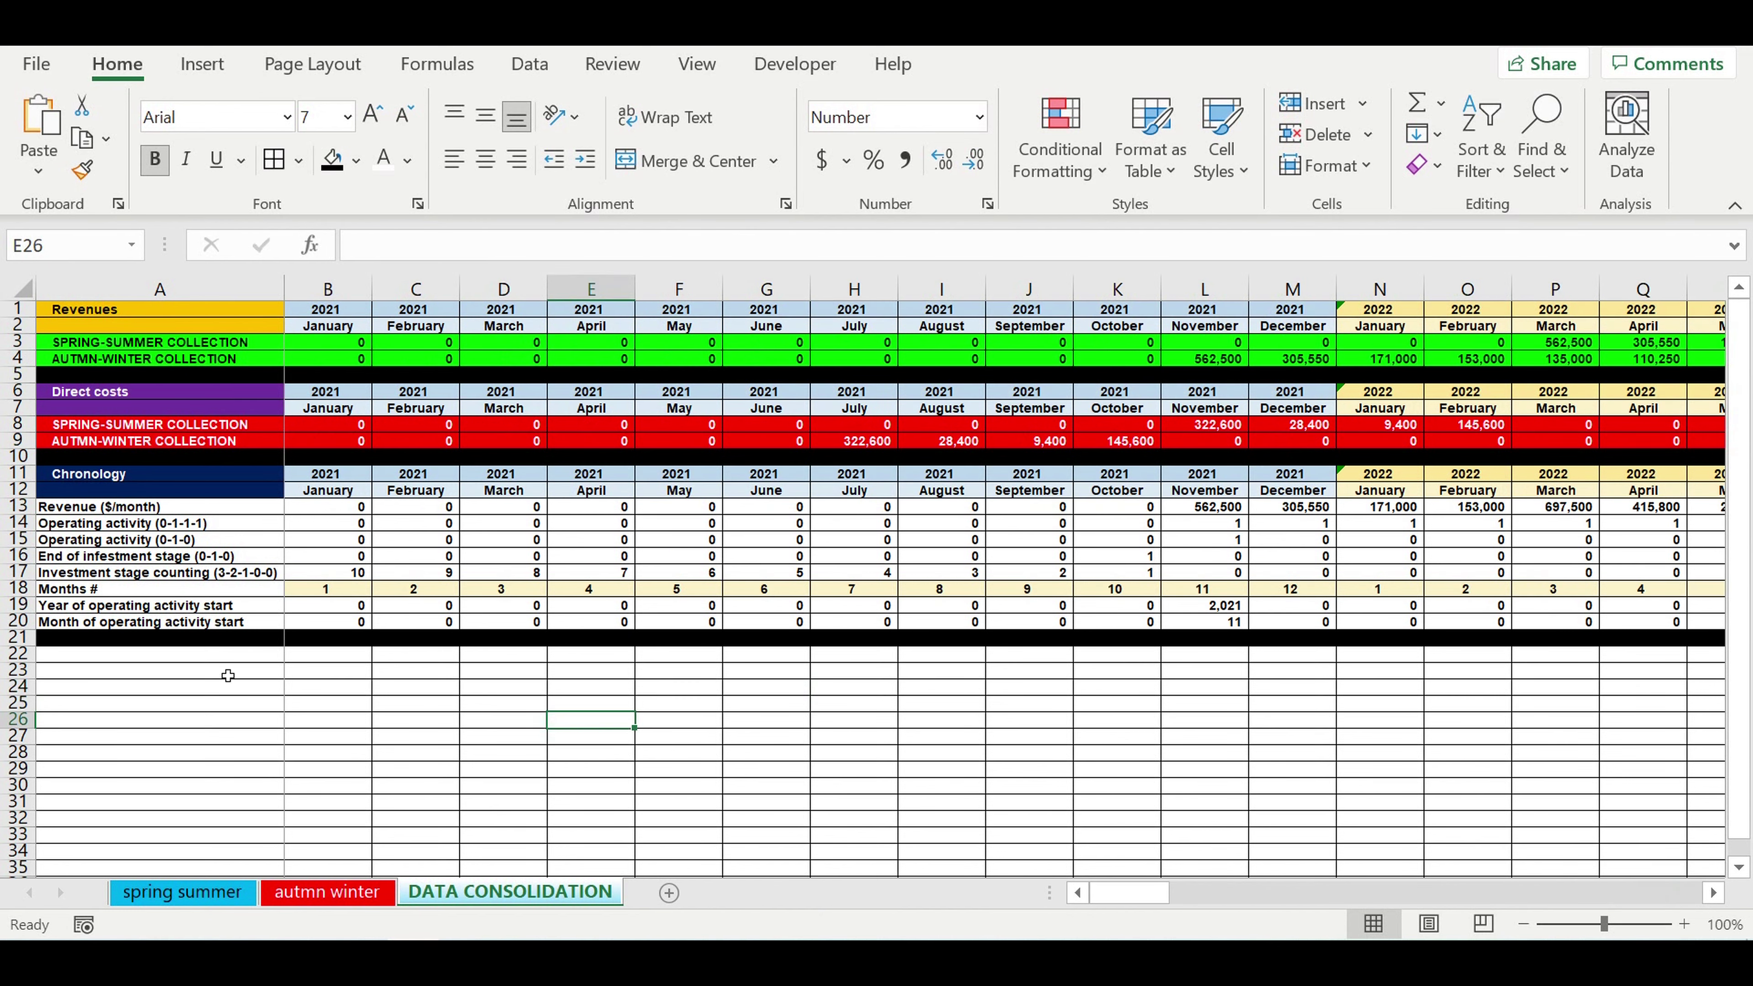
left_click(215, 656)
type("Investment plan")
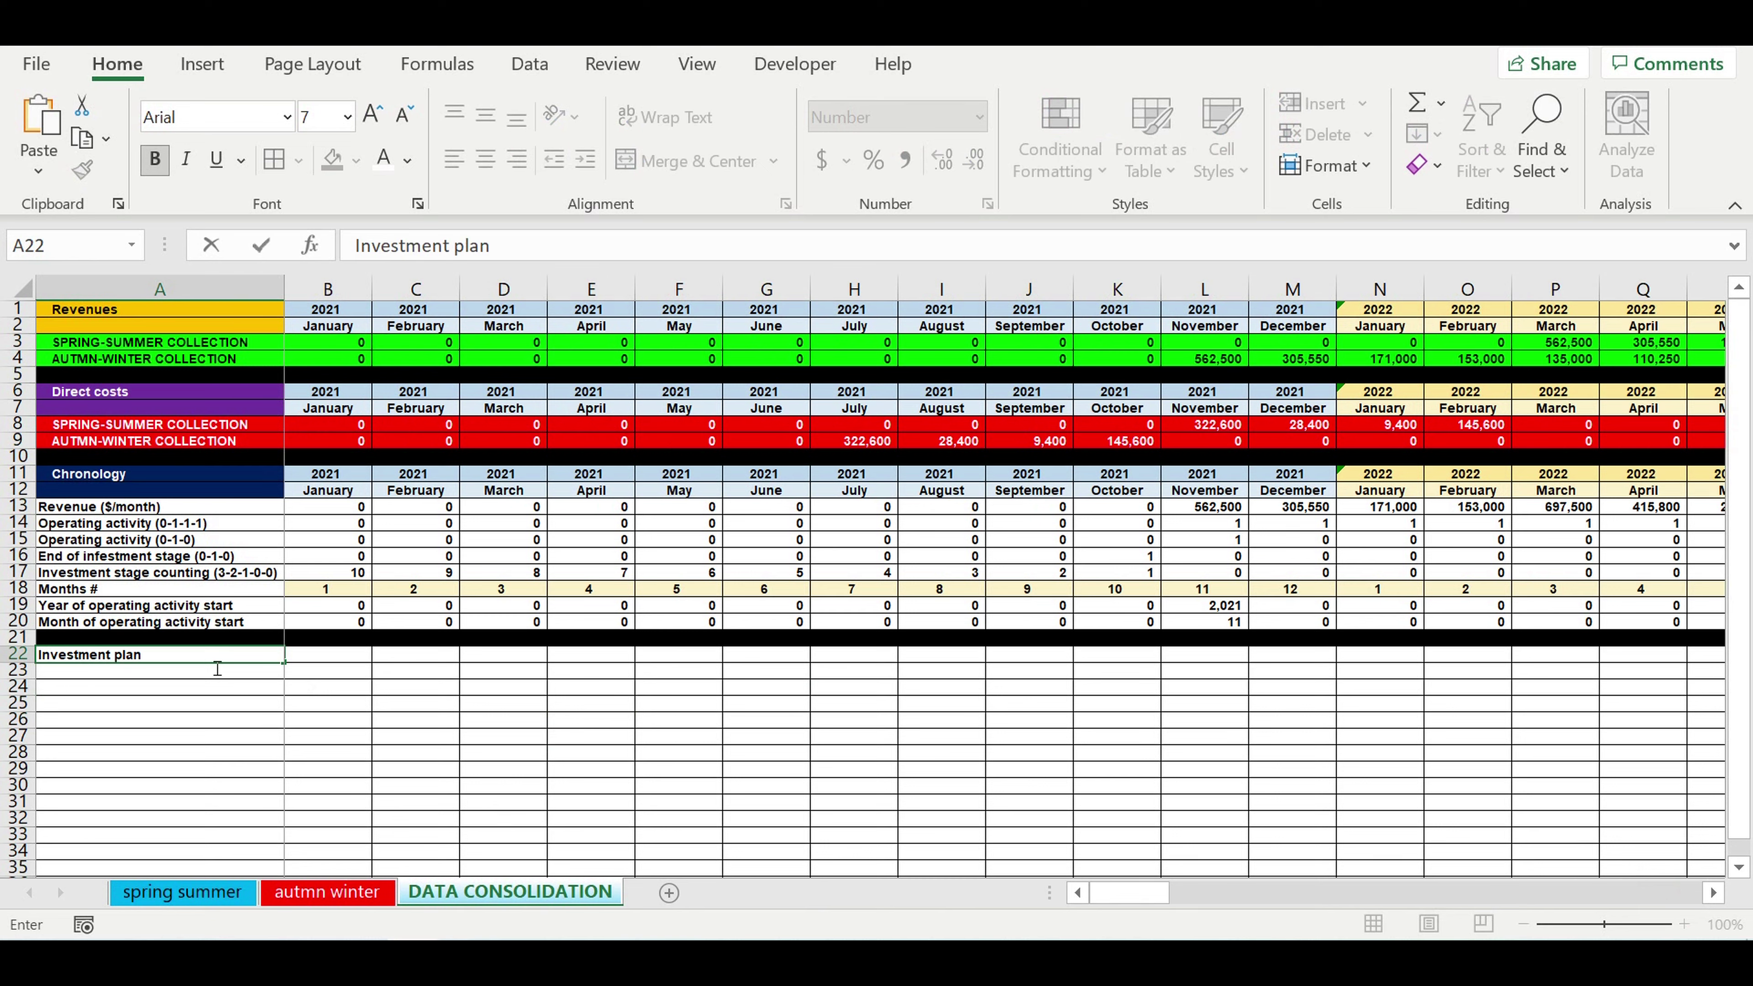
left_click(275, 722)
Enter 6 in B23 as the starting number of the investment plan countdown
left_click(310, 671)
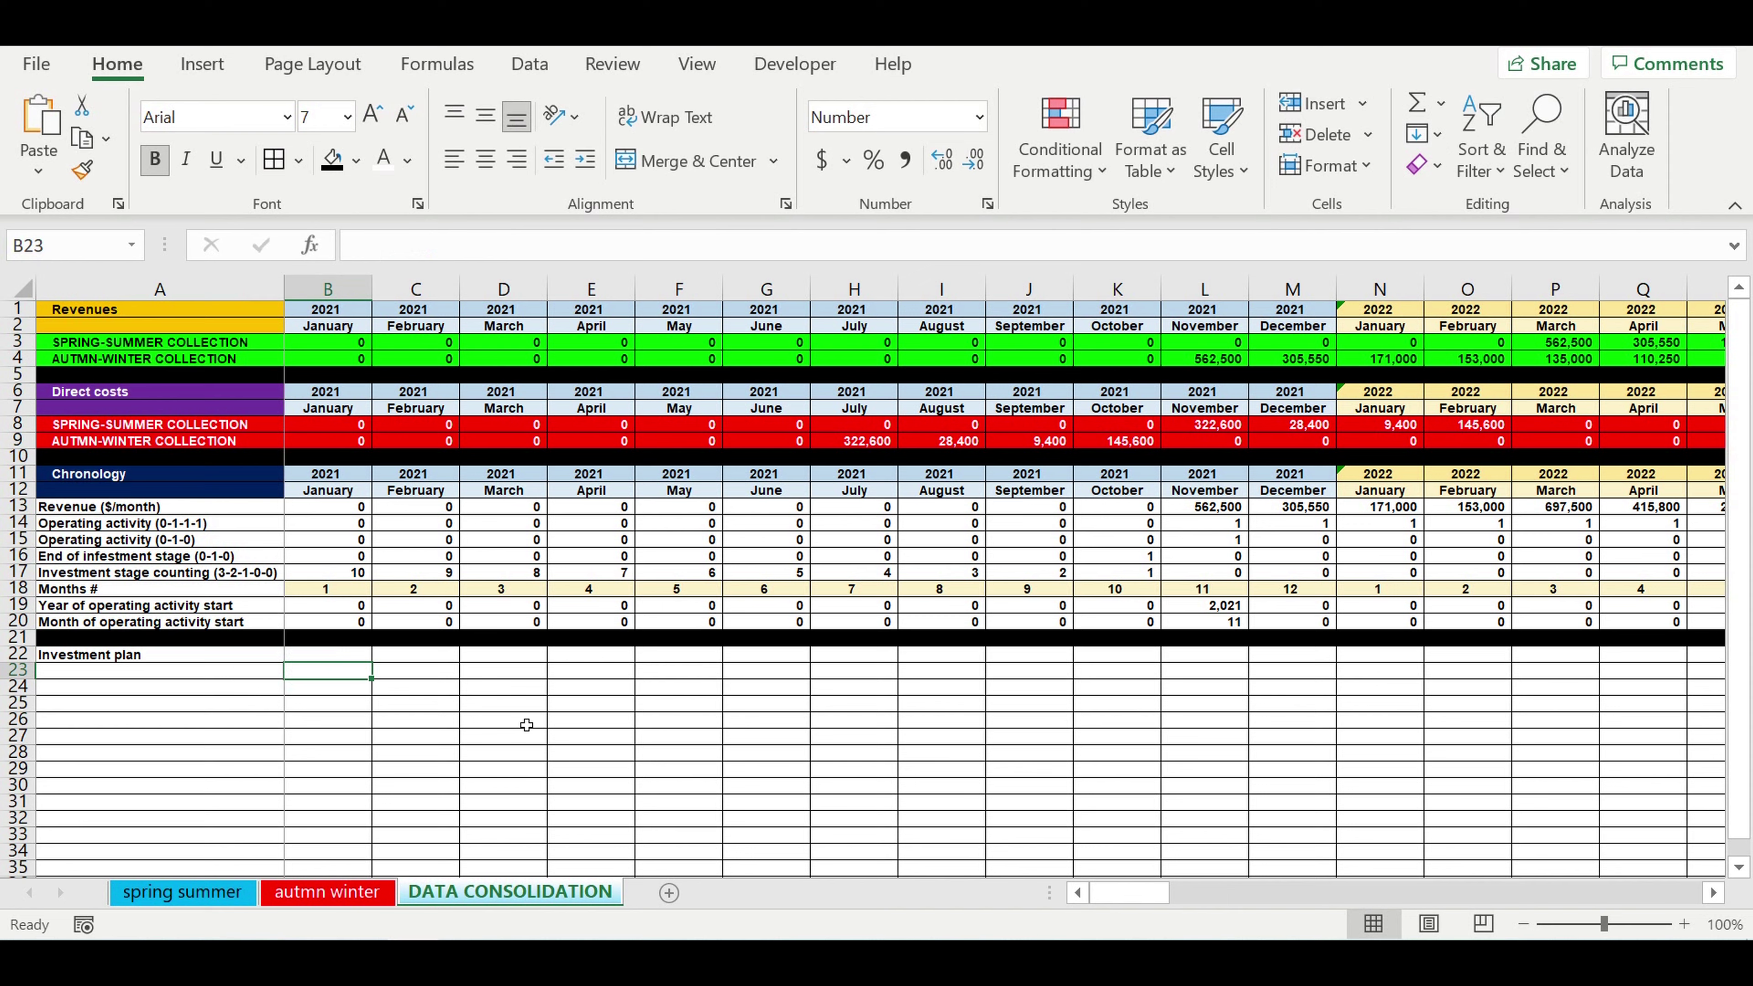
type("6")
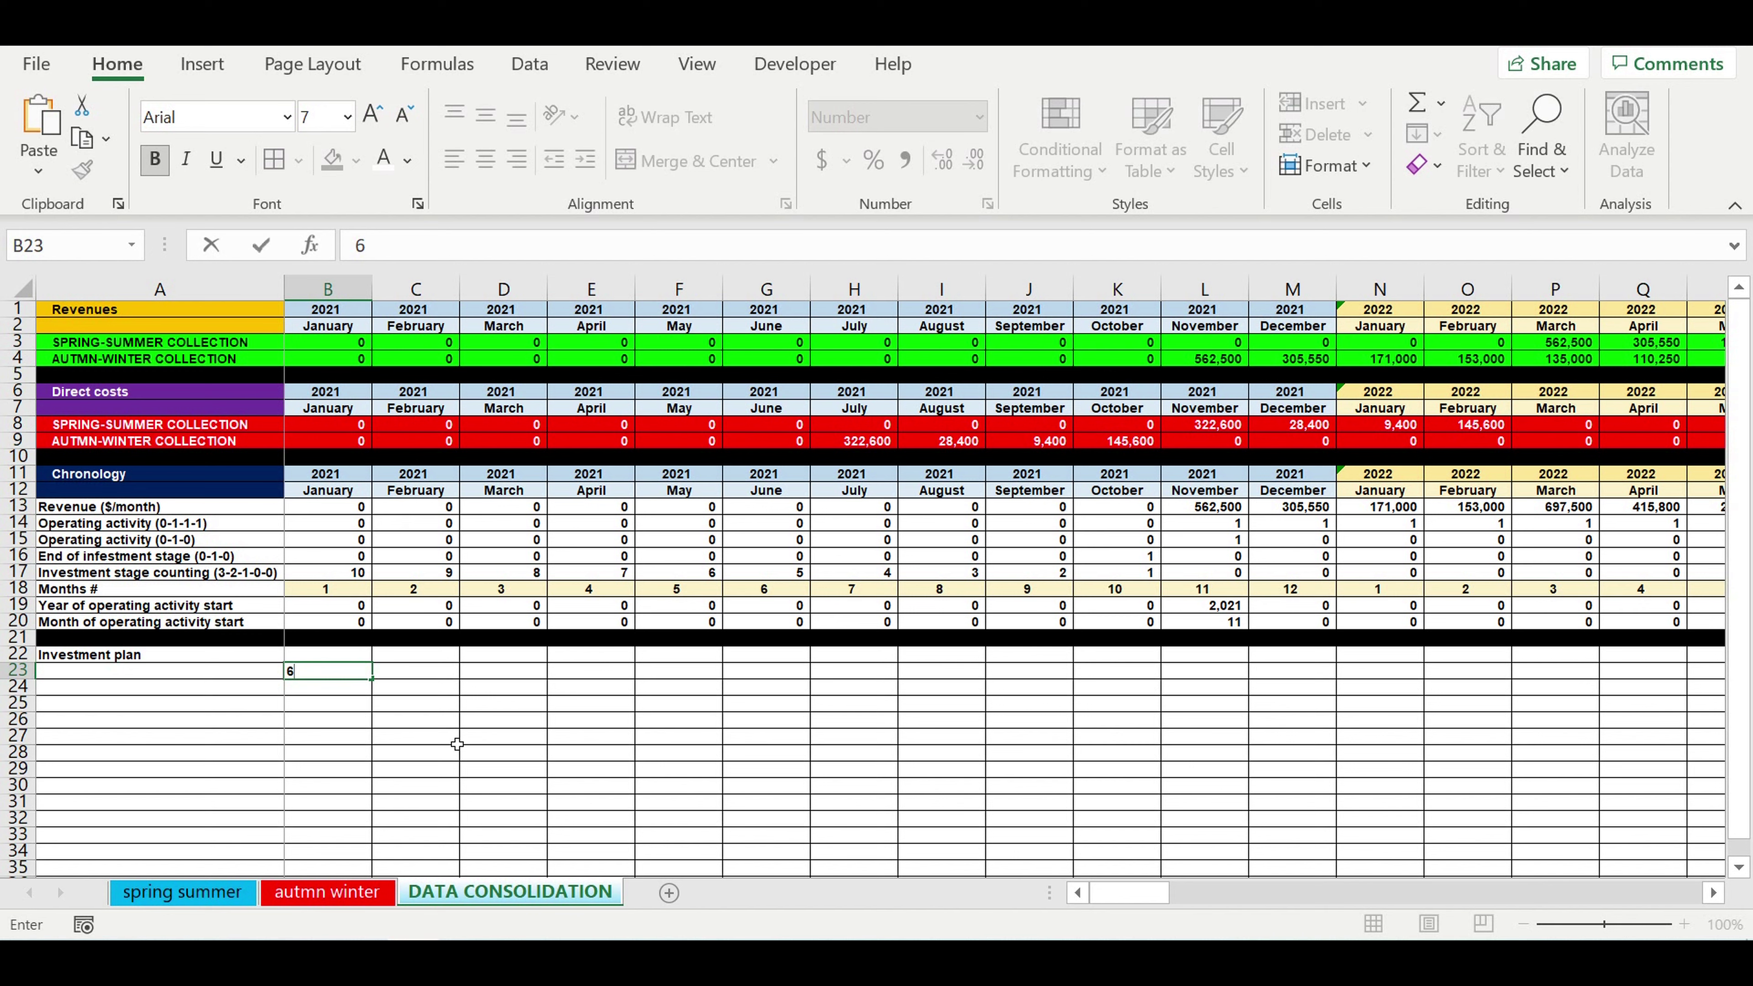
left_click(428, 791)
left_click(338, 656)
left_click(334, 671)
Enter the countdown formula =B23-1 in C23
left_click(417, 670)
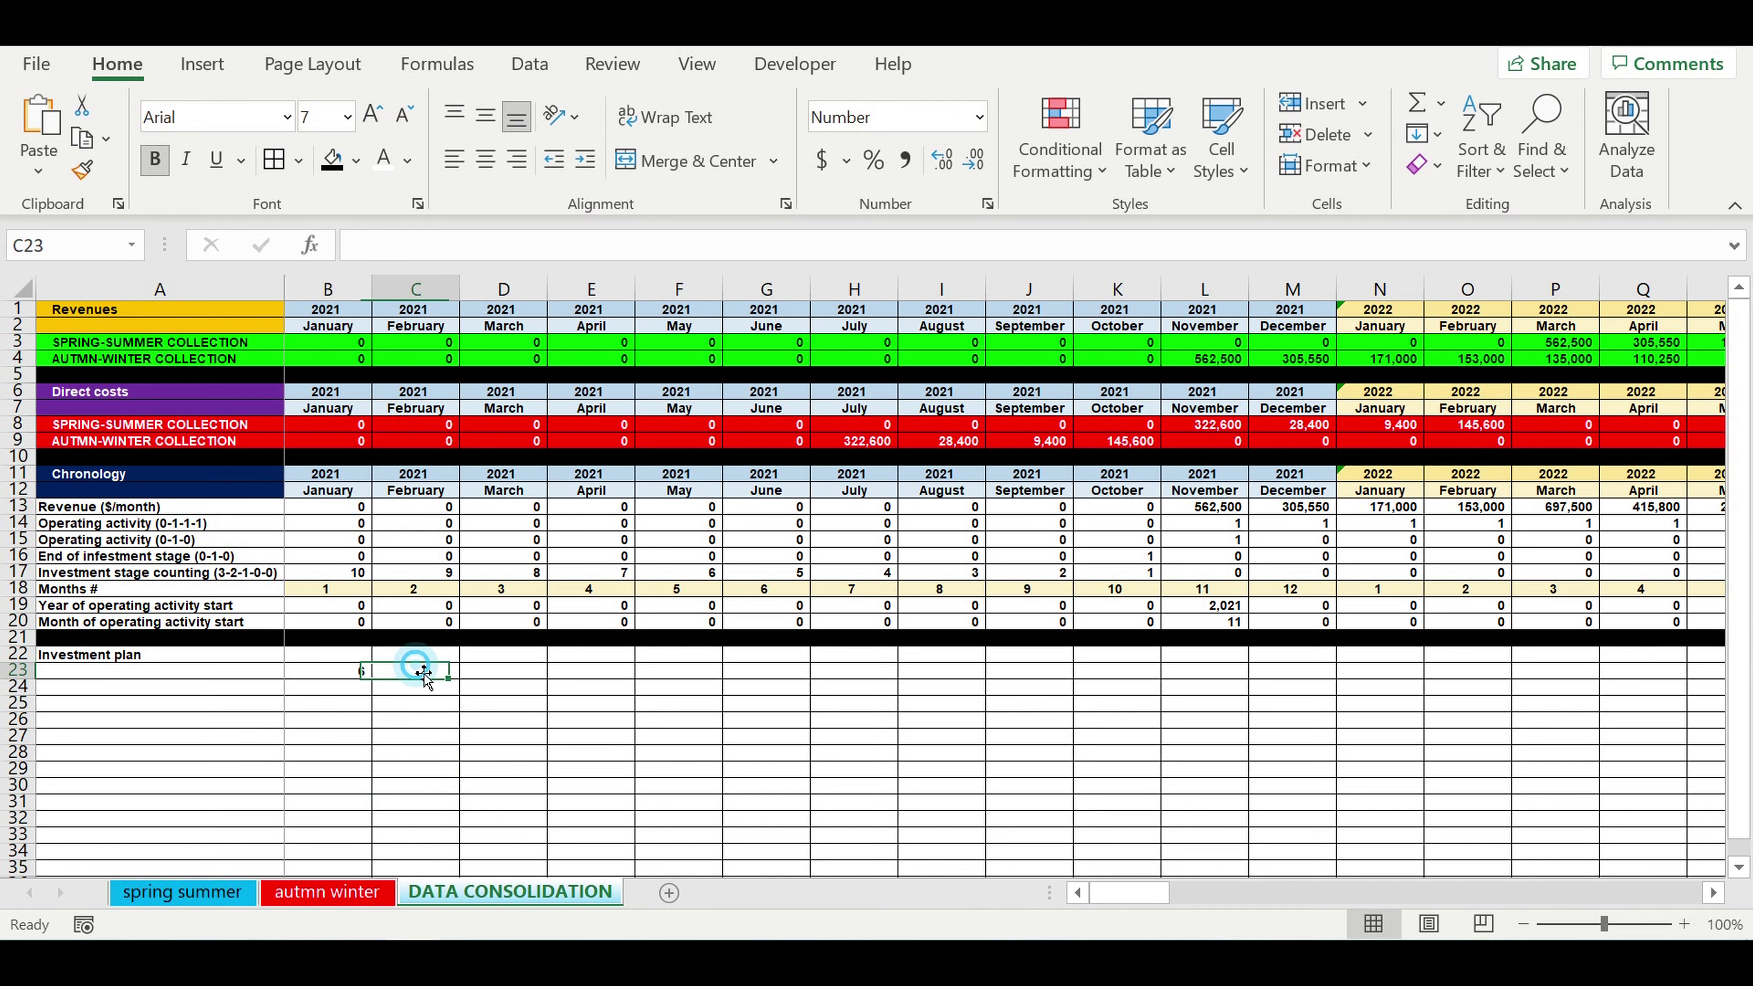
type("=")
left_click(340, 680)
type("-1")
key("Return")
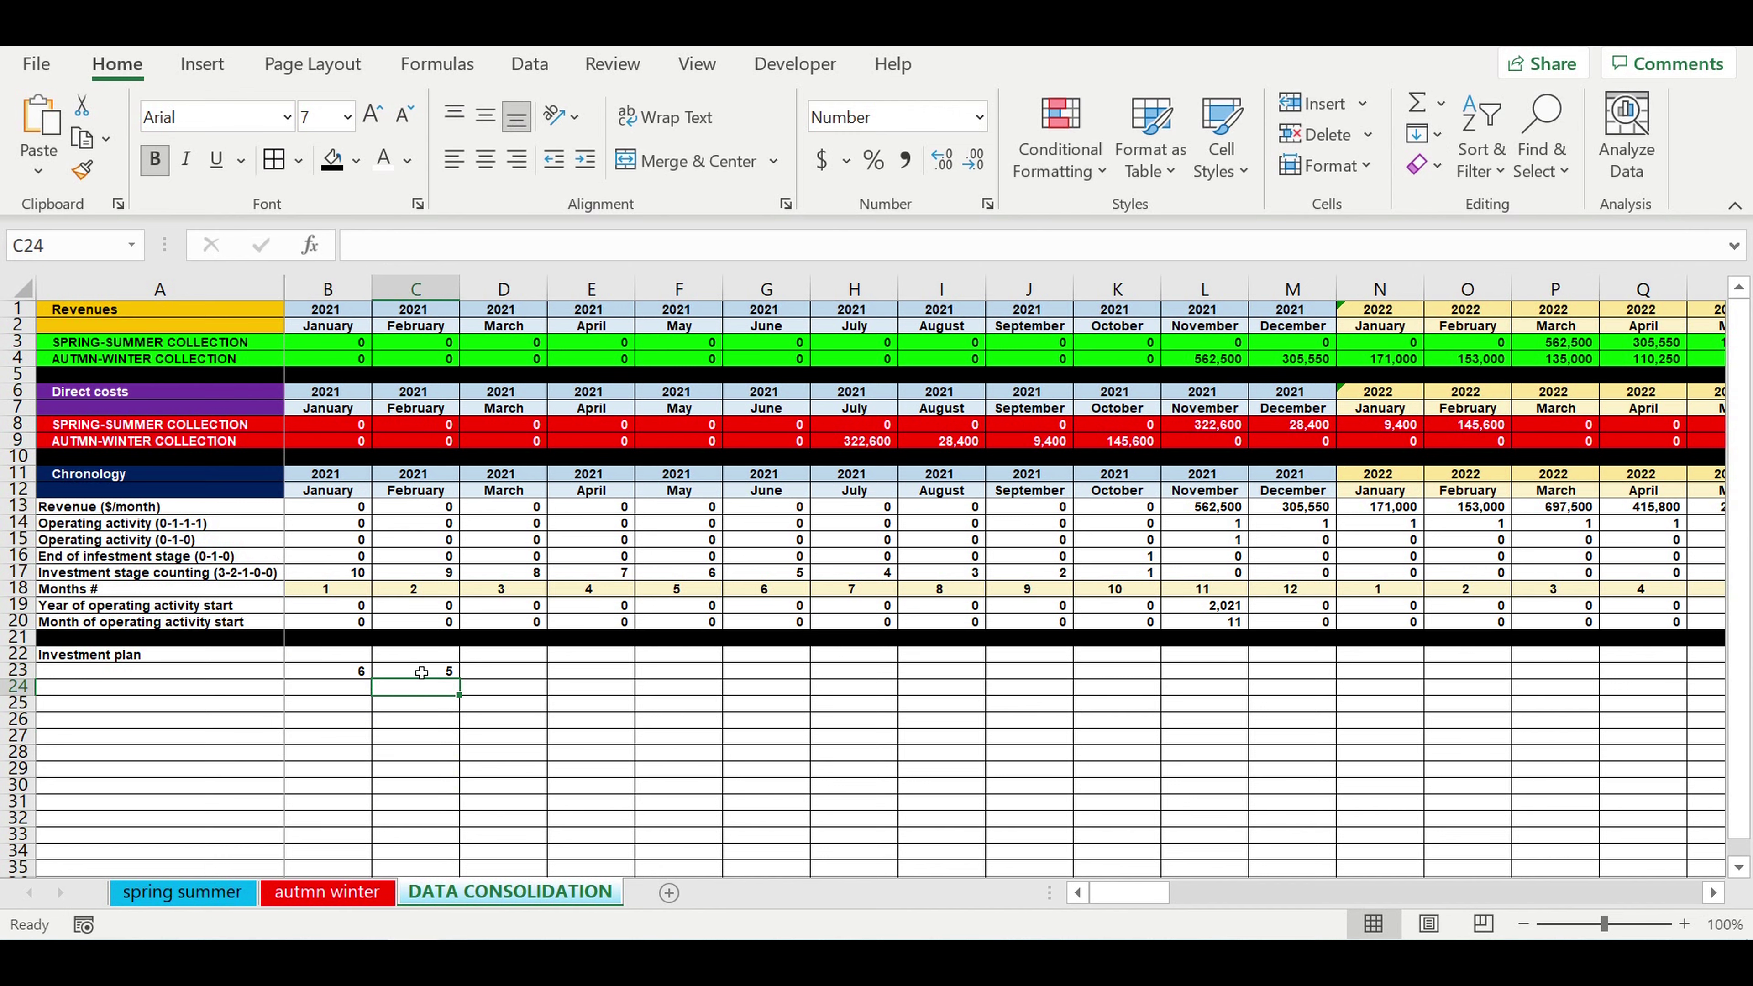
Fill the countdown formula from C23 across row 23 and clear the surplus cells so the countdown ends at 1 in G23
left_click(414, 669)
left_click_drag(464, 684, 961, 690)
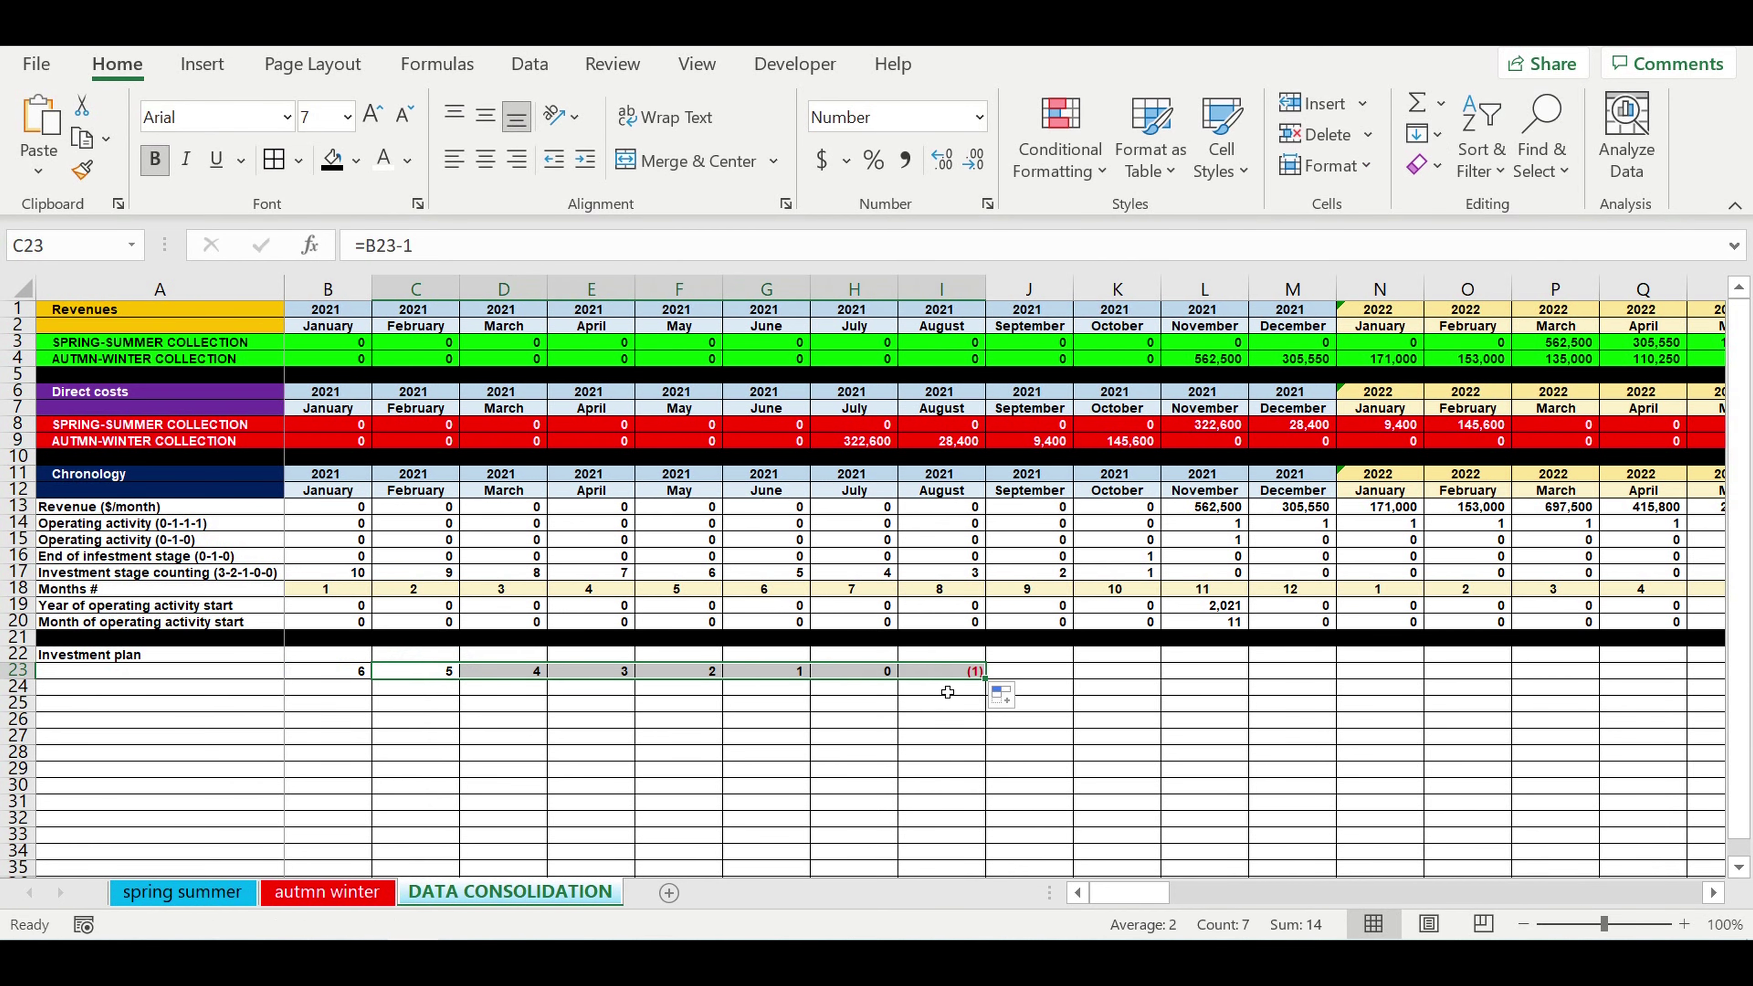
left_click(873, 671)
left_click(877, 655)
mouse_move(937, 656)
left_mouse_down()
mouse_move(986, 676)
mouse_move(967, 673)
left_mouse_up()
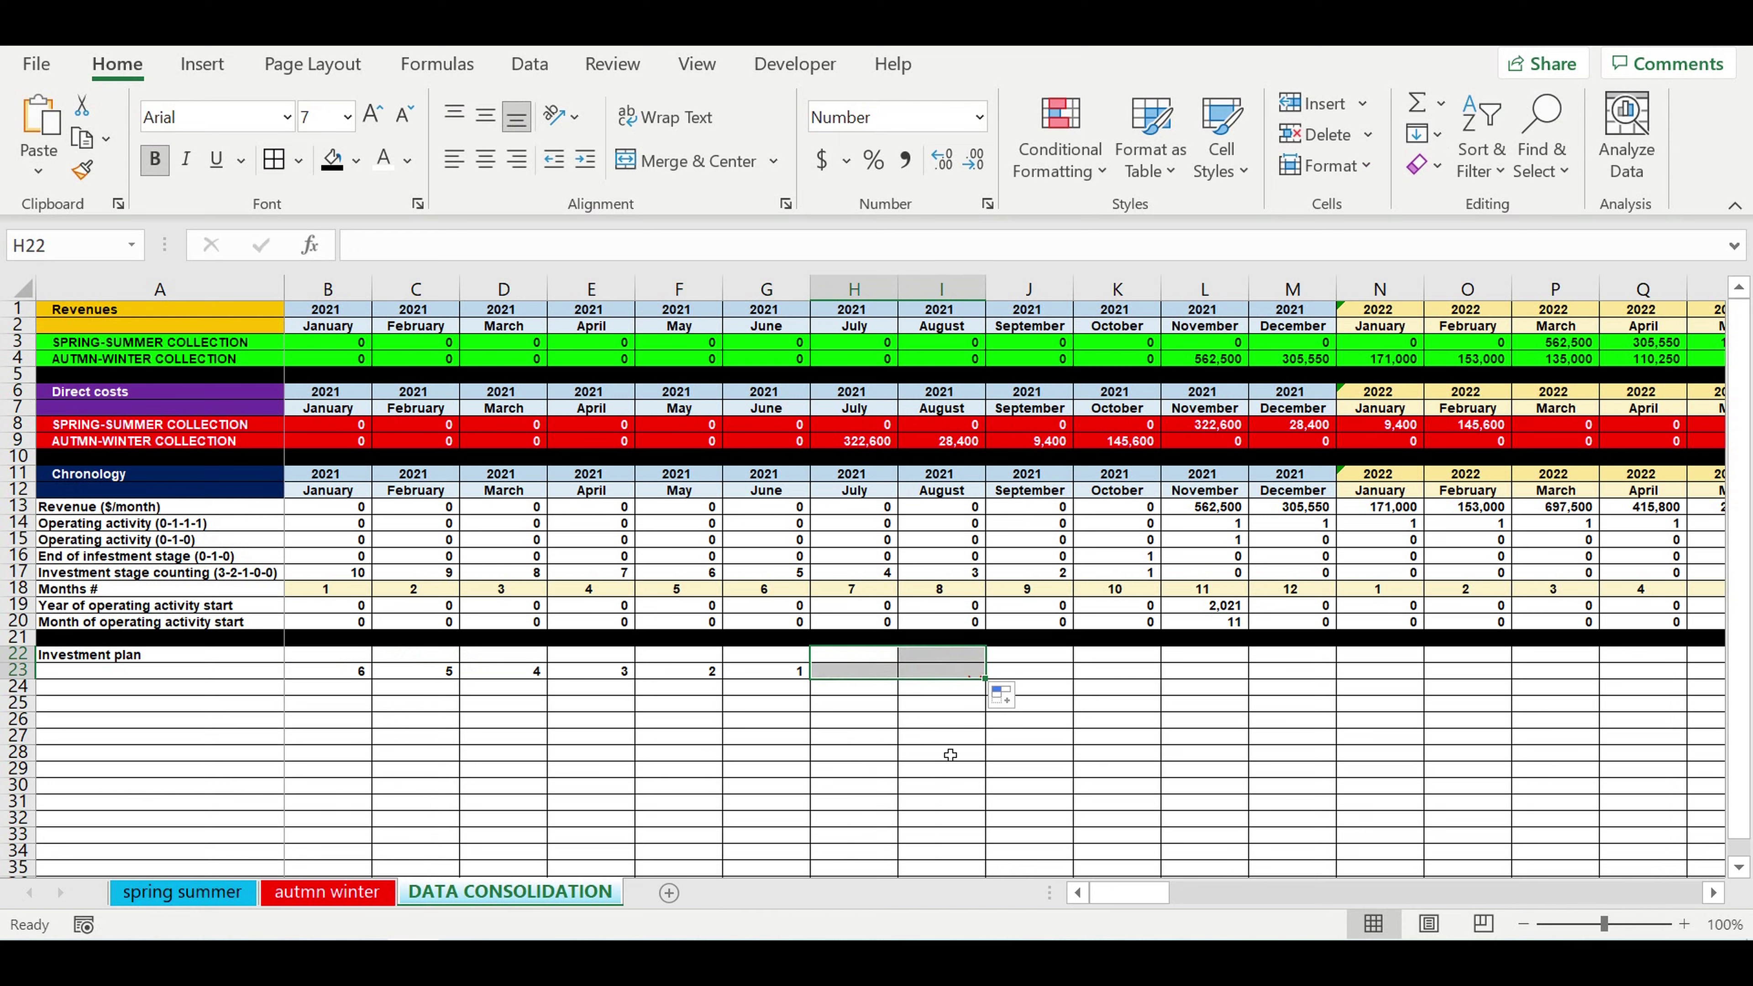
left_click(849, 673)
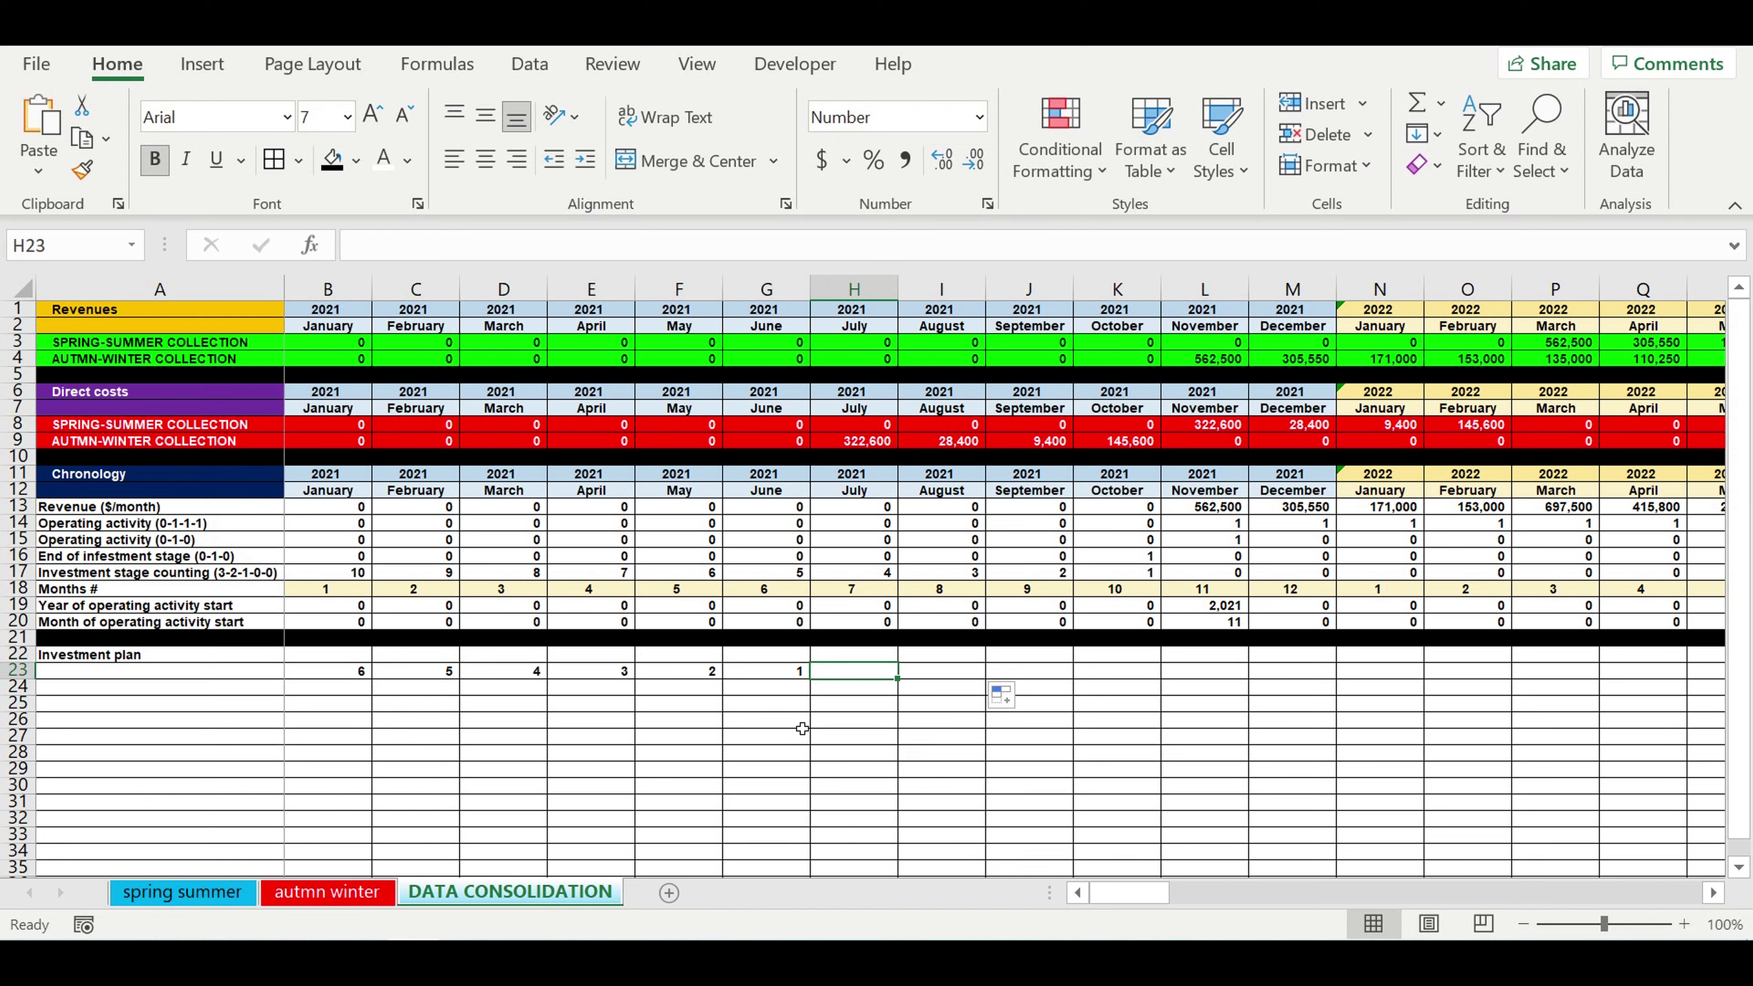
Link H24 to the operating start year with the formula =DR19
left_click(835, 674)
left_click(861, 688)
type("=")
left_click_drag(1149, 905, 1684, 906)
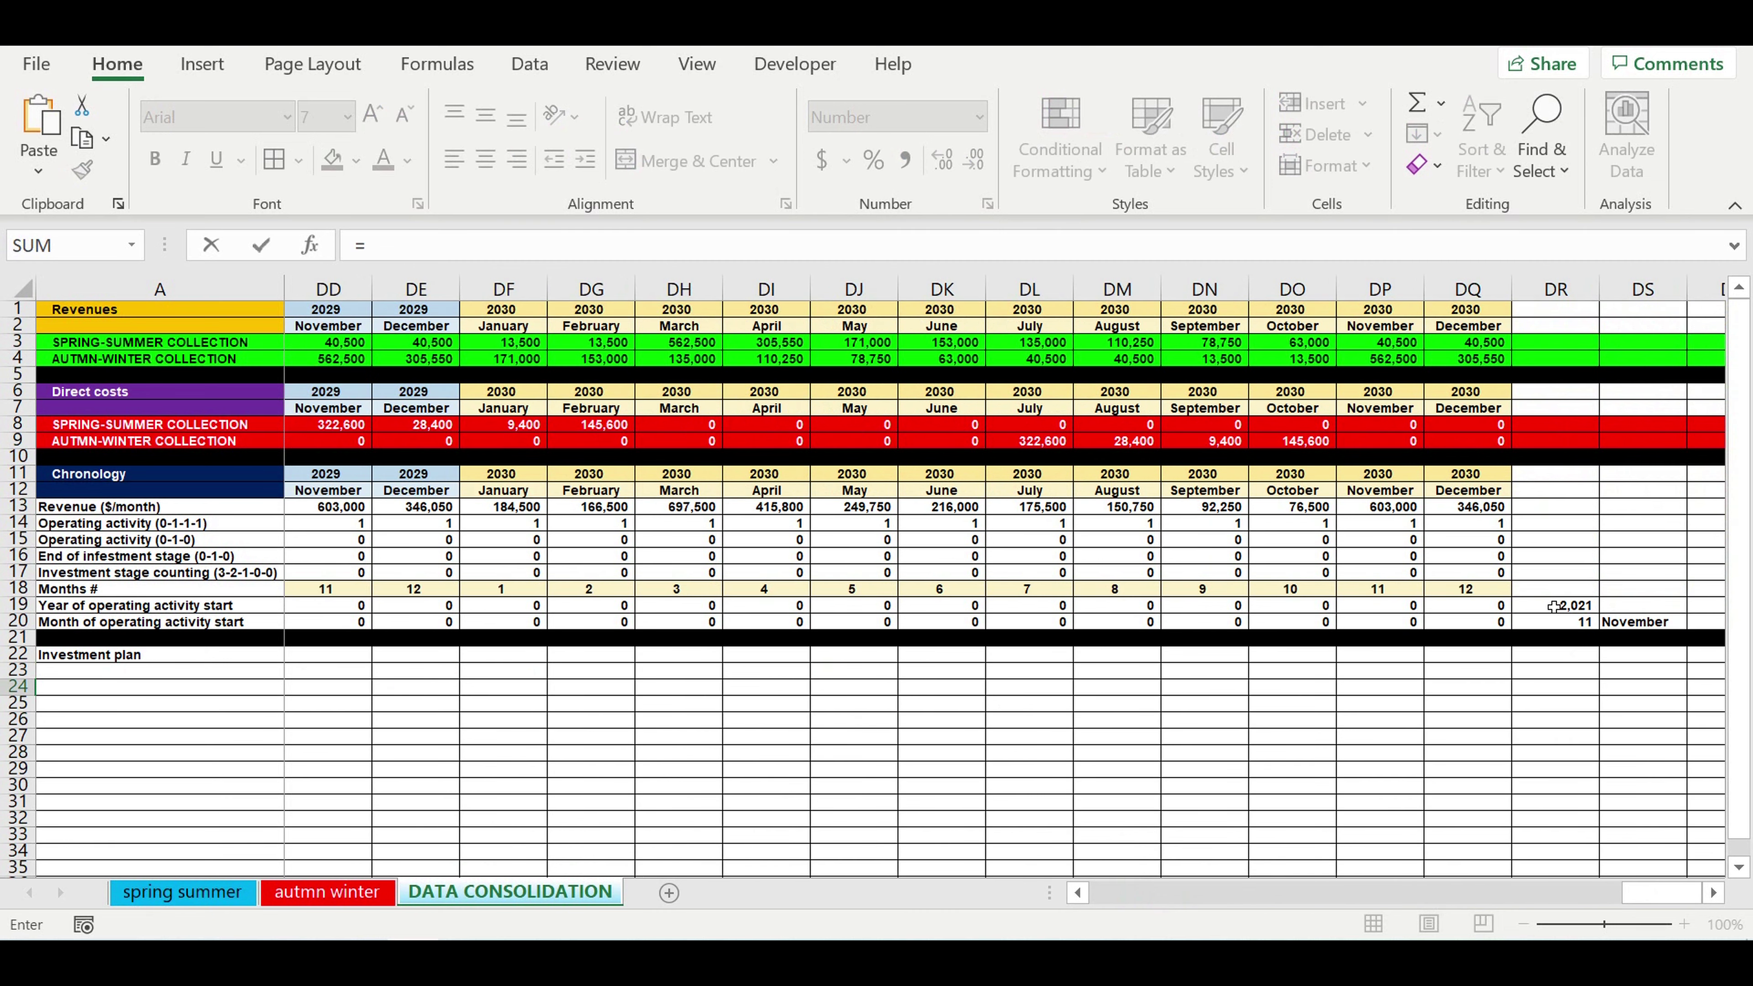
left_click(1555, 606)
key("Escape")
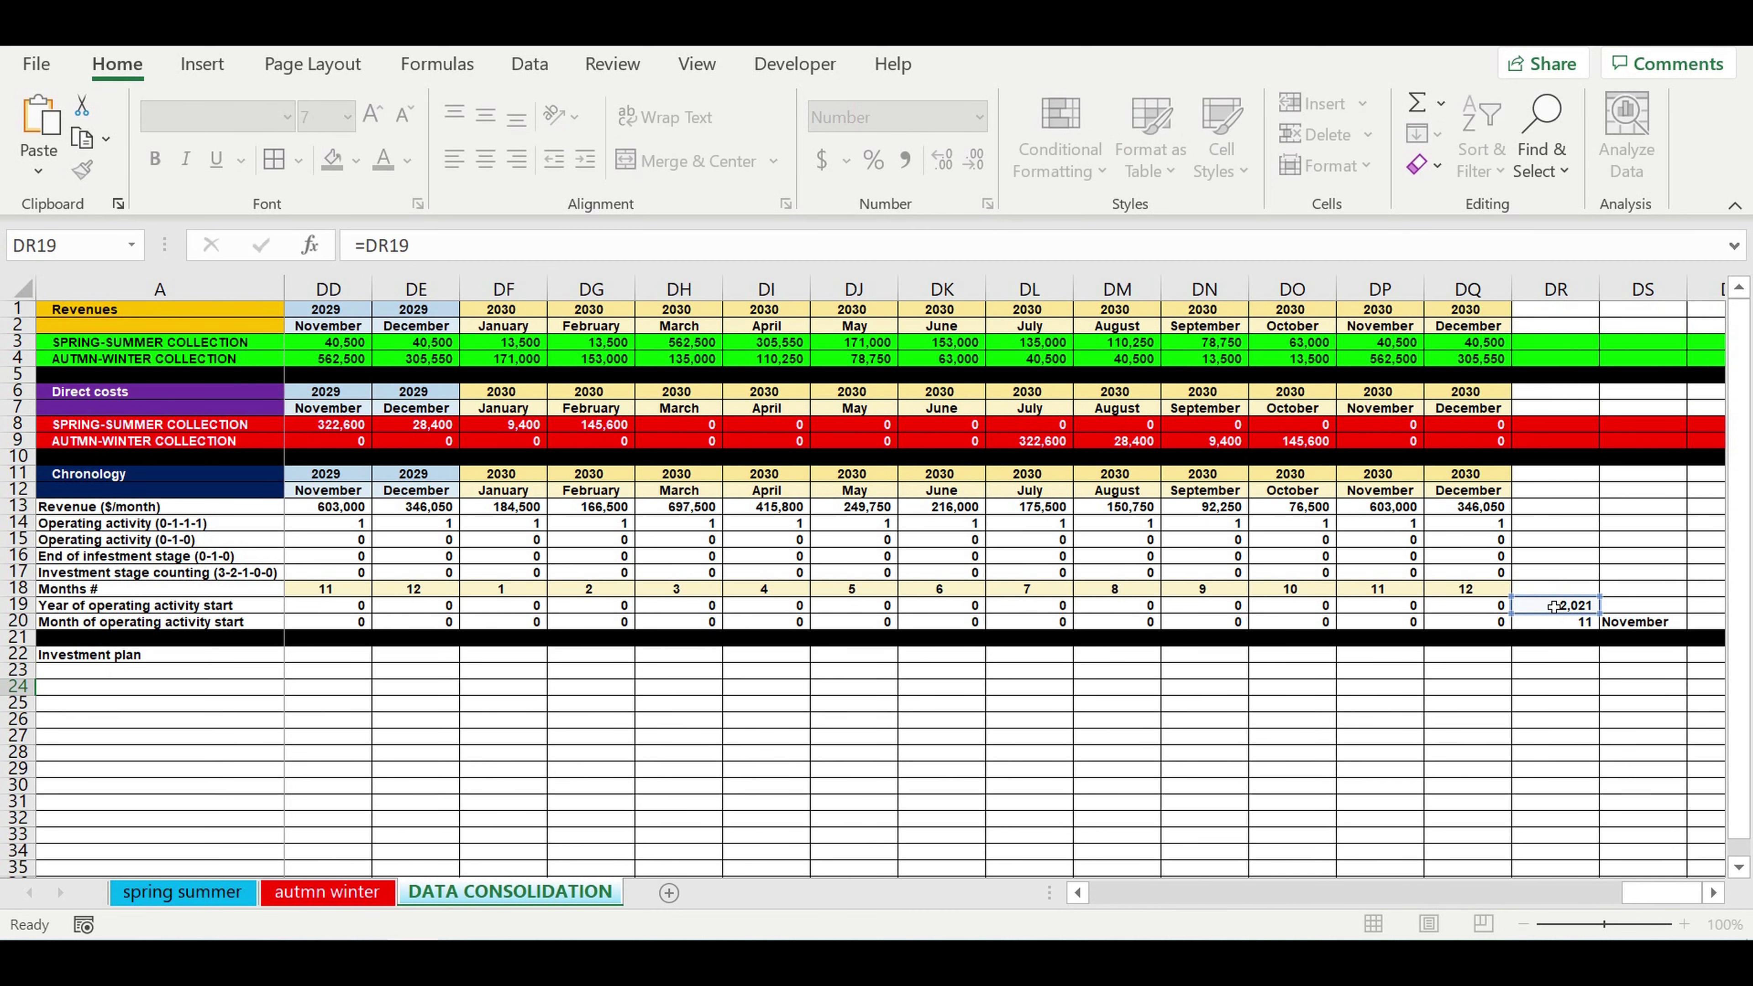
key("Return")
Link H25 to the operating start month name in DS20
type("=")
key("Up")
key("Up")
key("Up")
key("Up")
key("Up")
key("ctrl+Right")
key("Return")
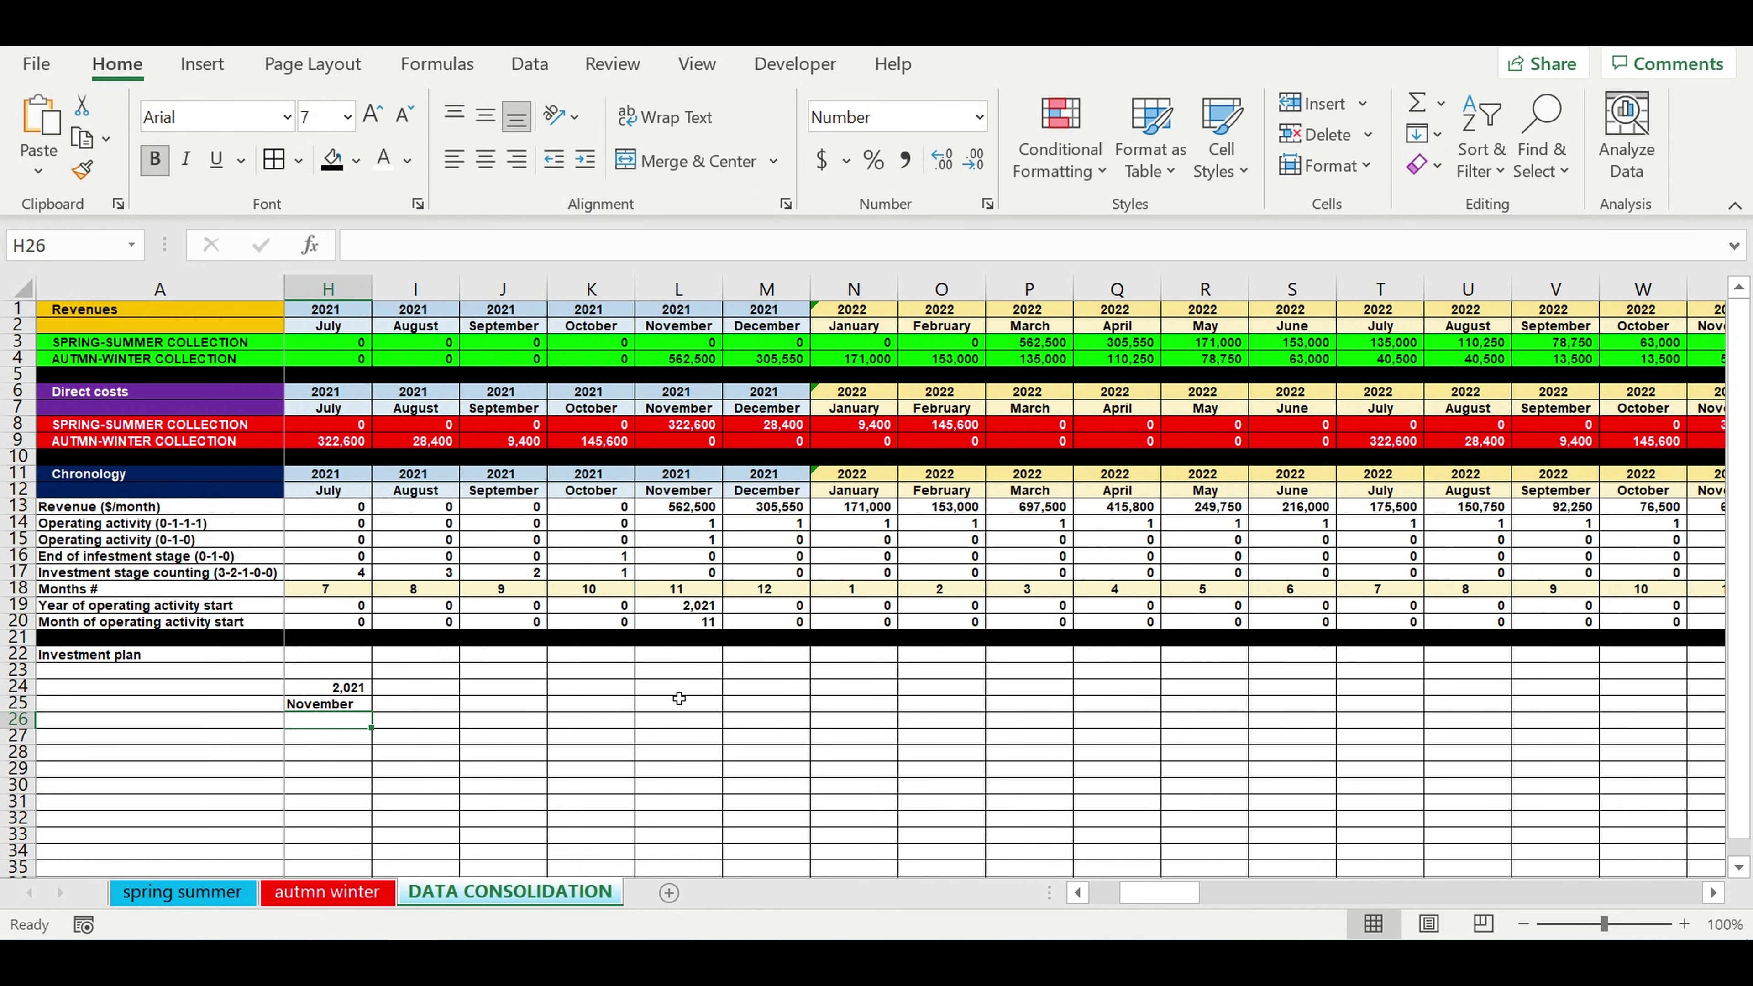
Link H26 to the operating start month number in DR20
type("=")
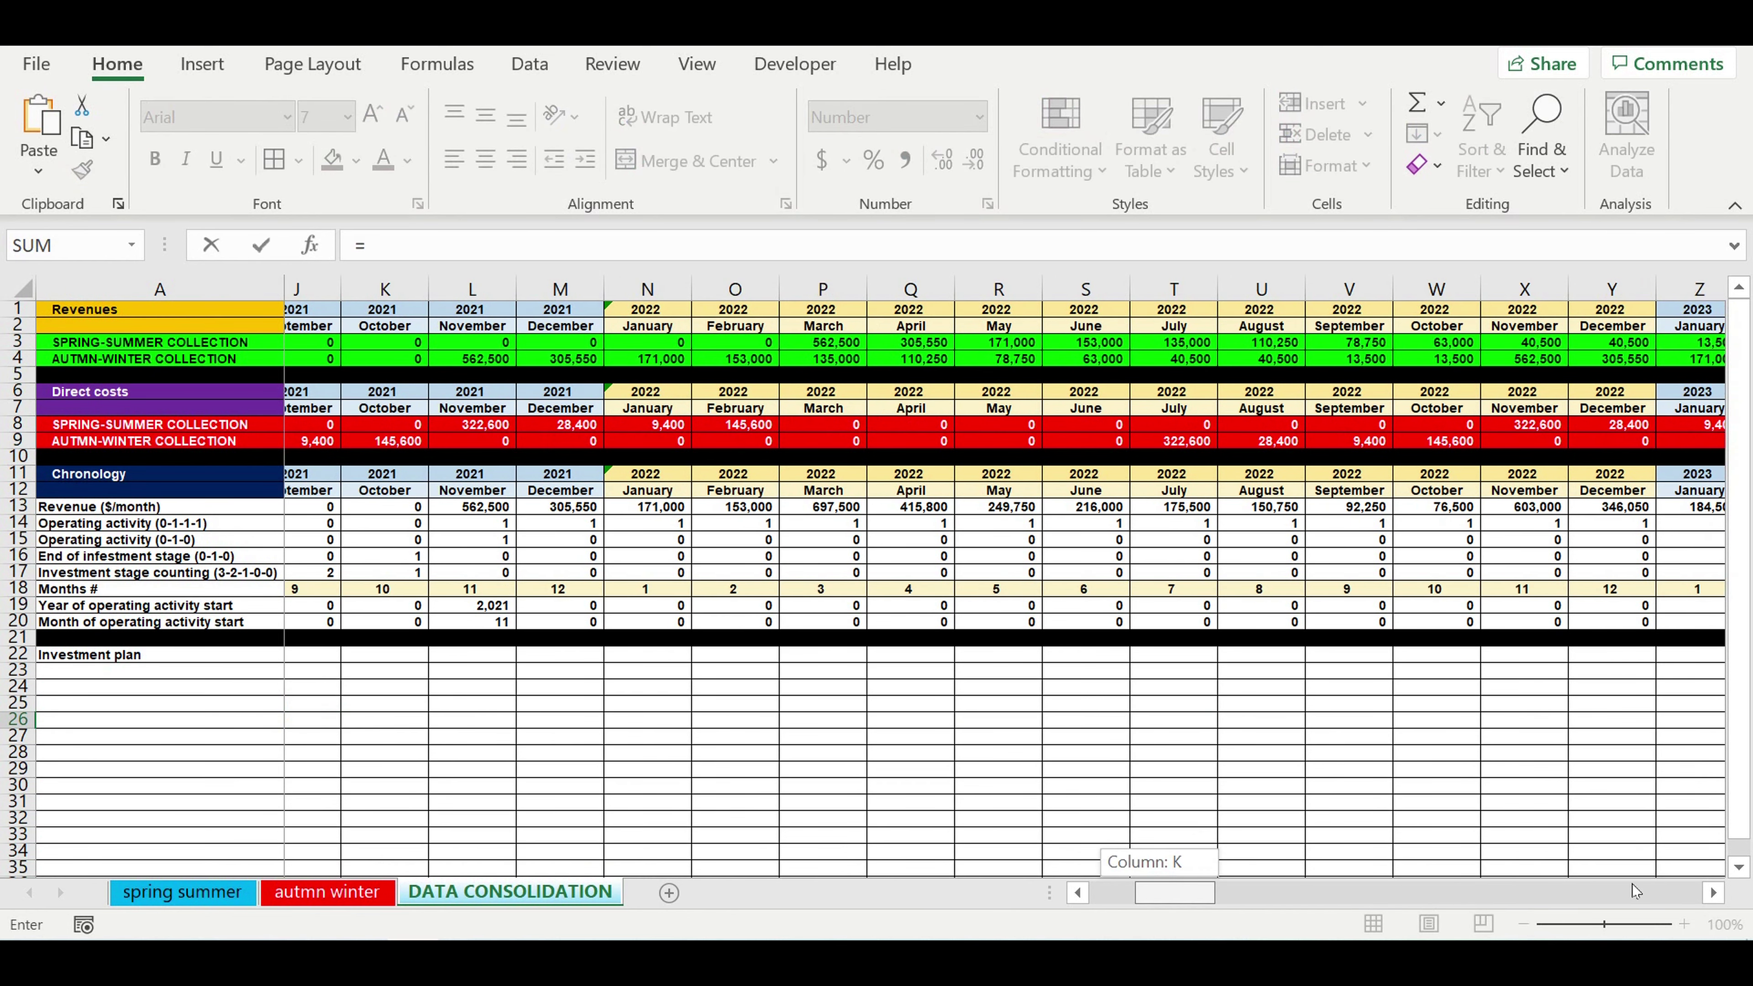
left_click_drag(1632, 884, 1663, 893)
left_click(1561, 625)
key("Return")
left_click_drag(1166, 895, 840, 908)
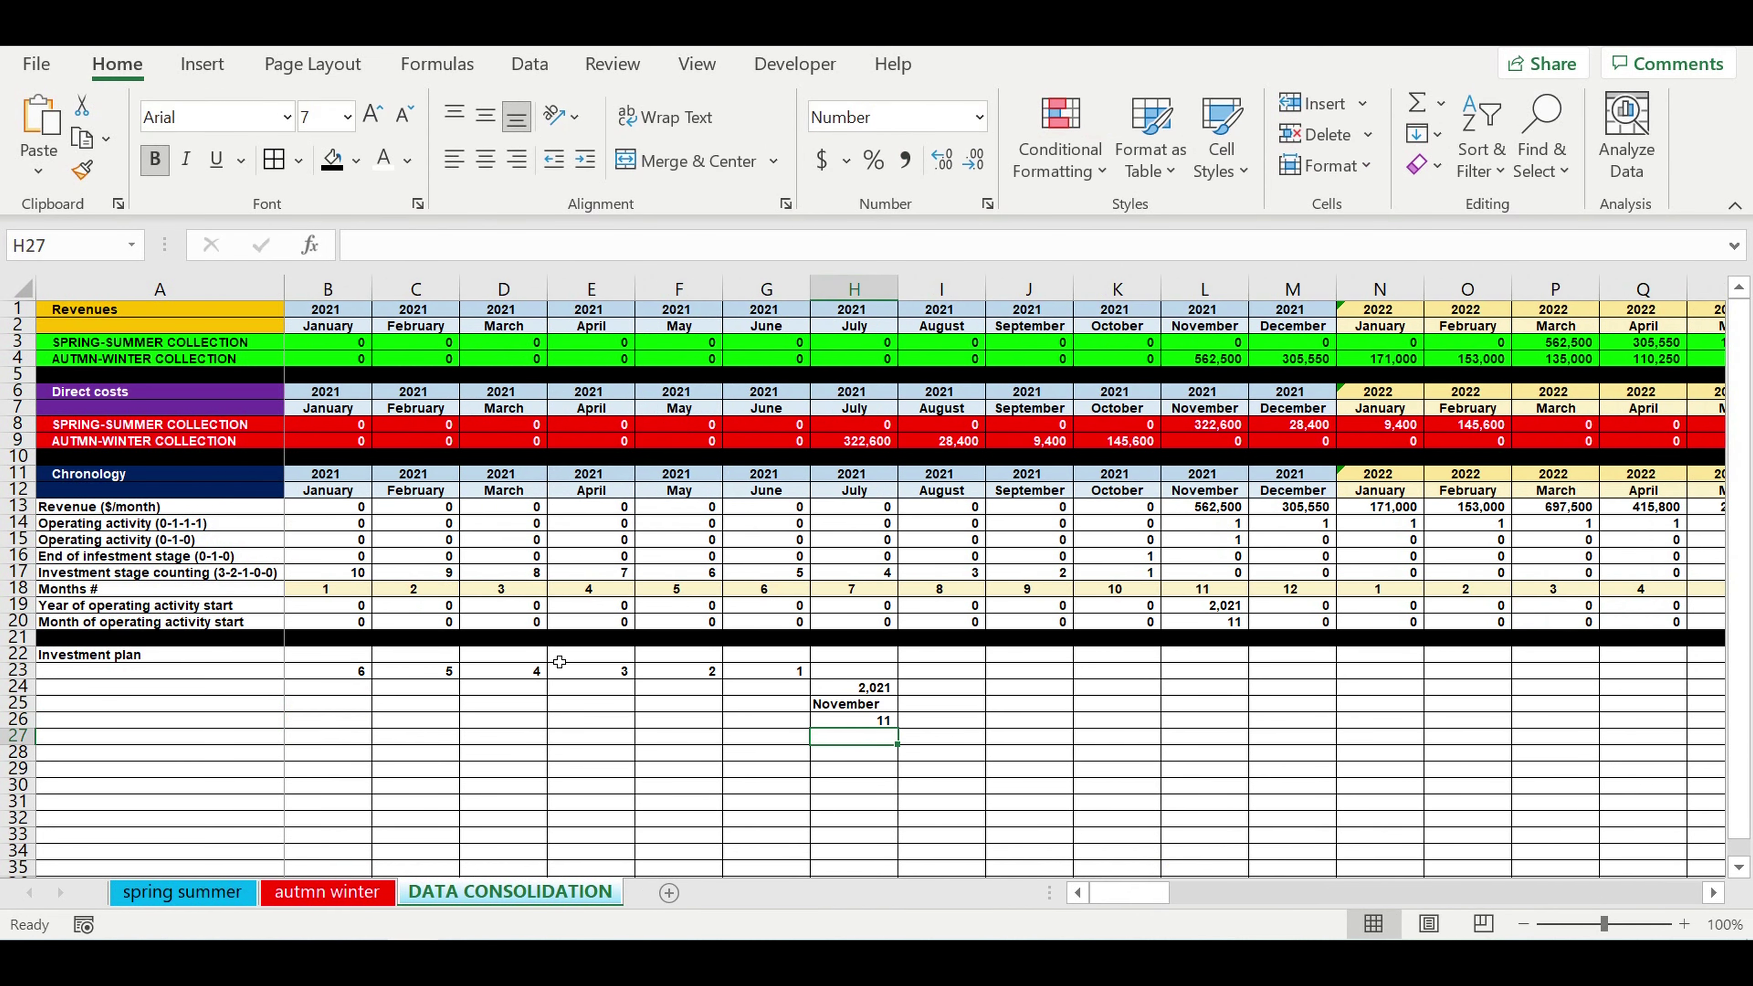
Format B24:H24 as numbers without the thousands separator and centre the cells horizontally
left_click(862, 688)
left_click_drag(861, 694, 331, 690)
right_click(324, 683)
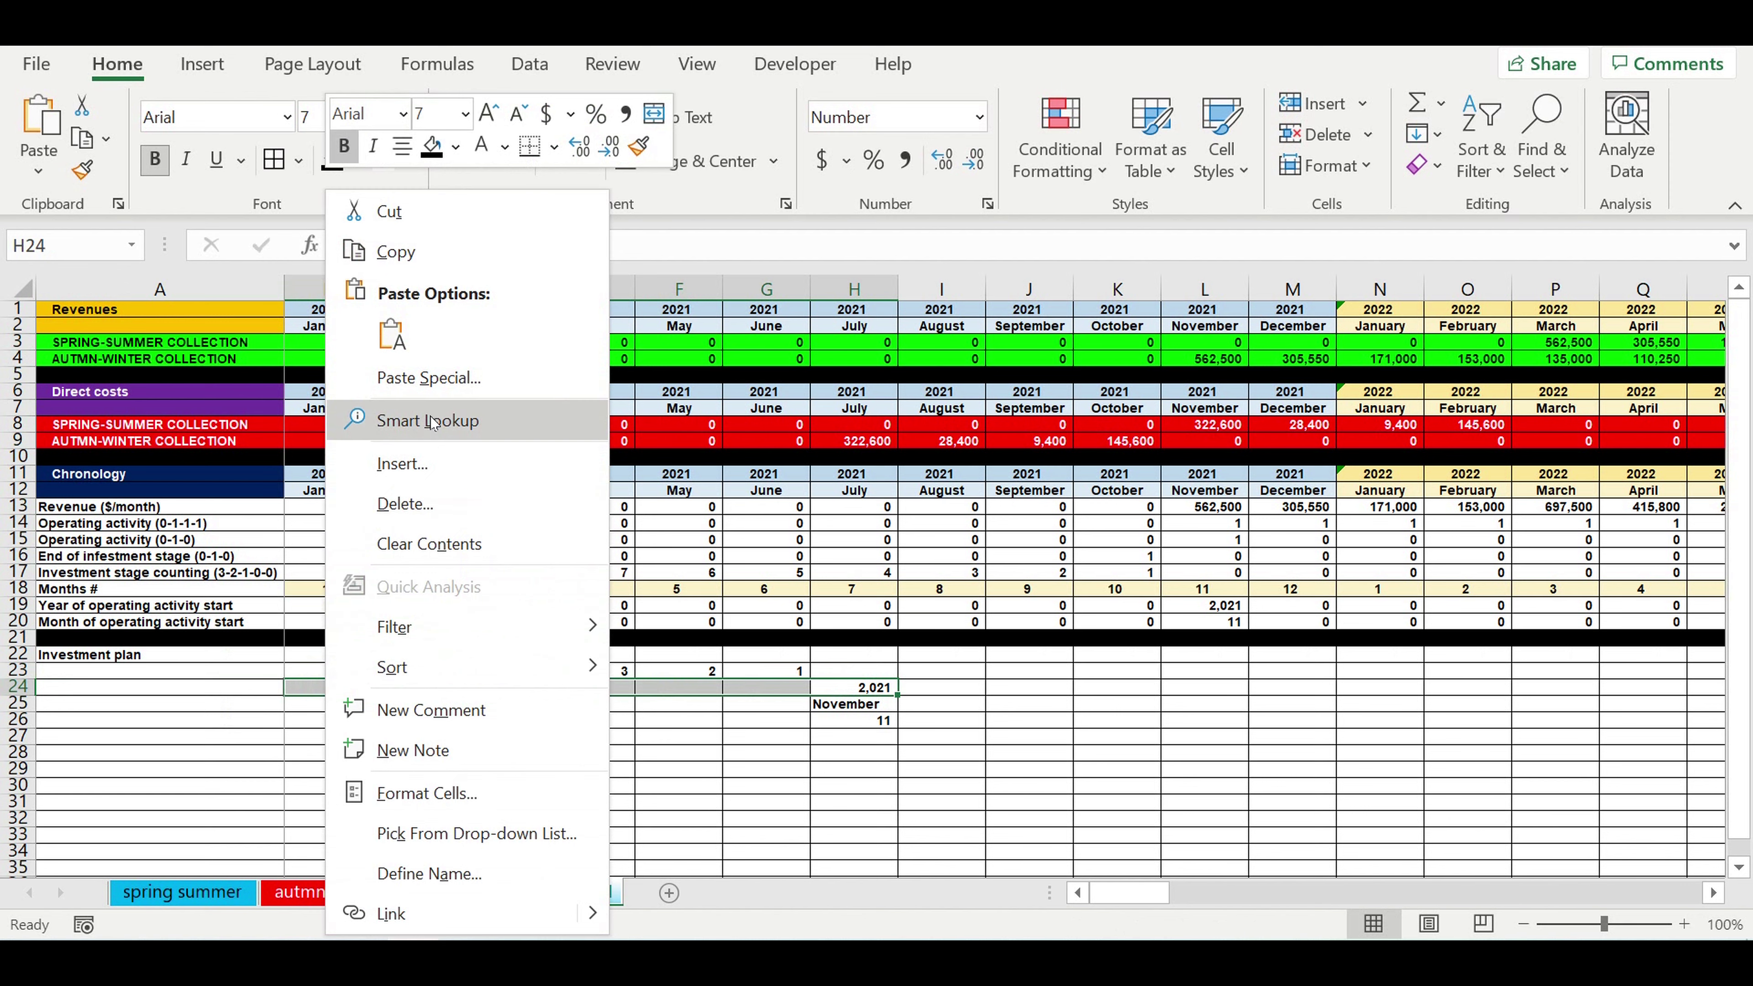
left_click(449, 795)
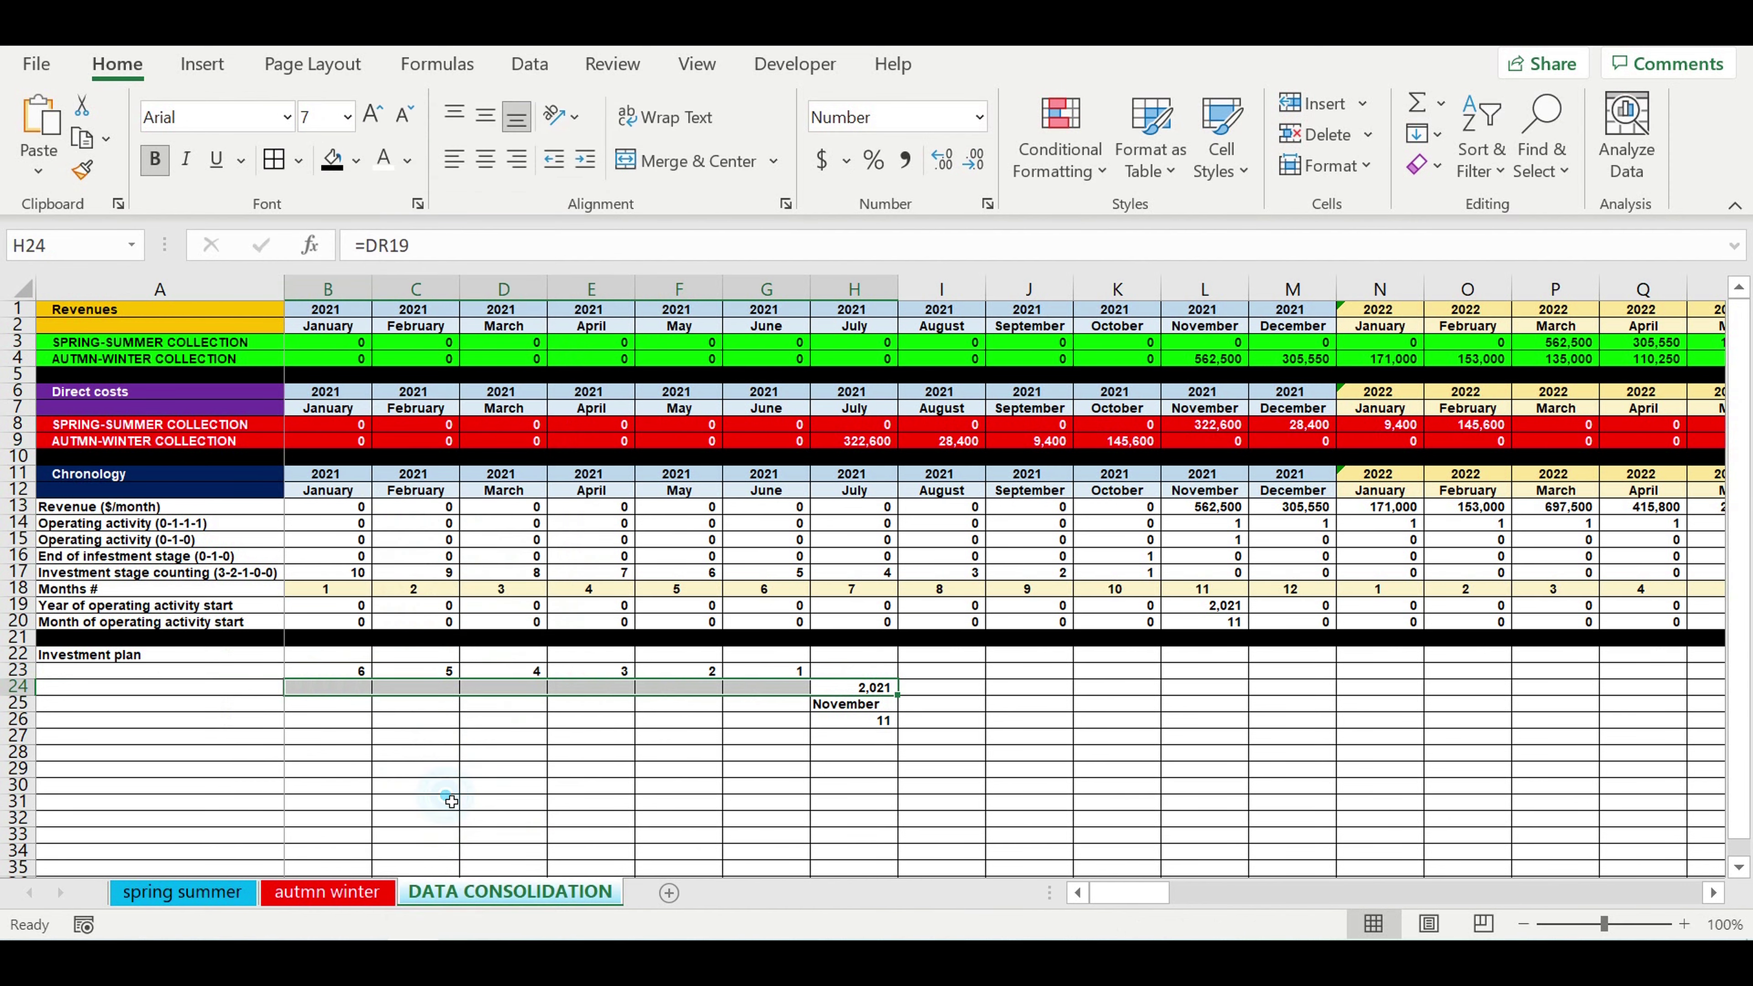
left_click(314, 458)
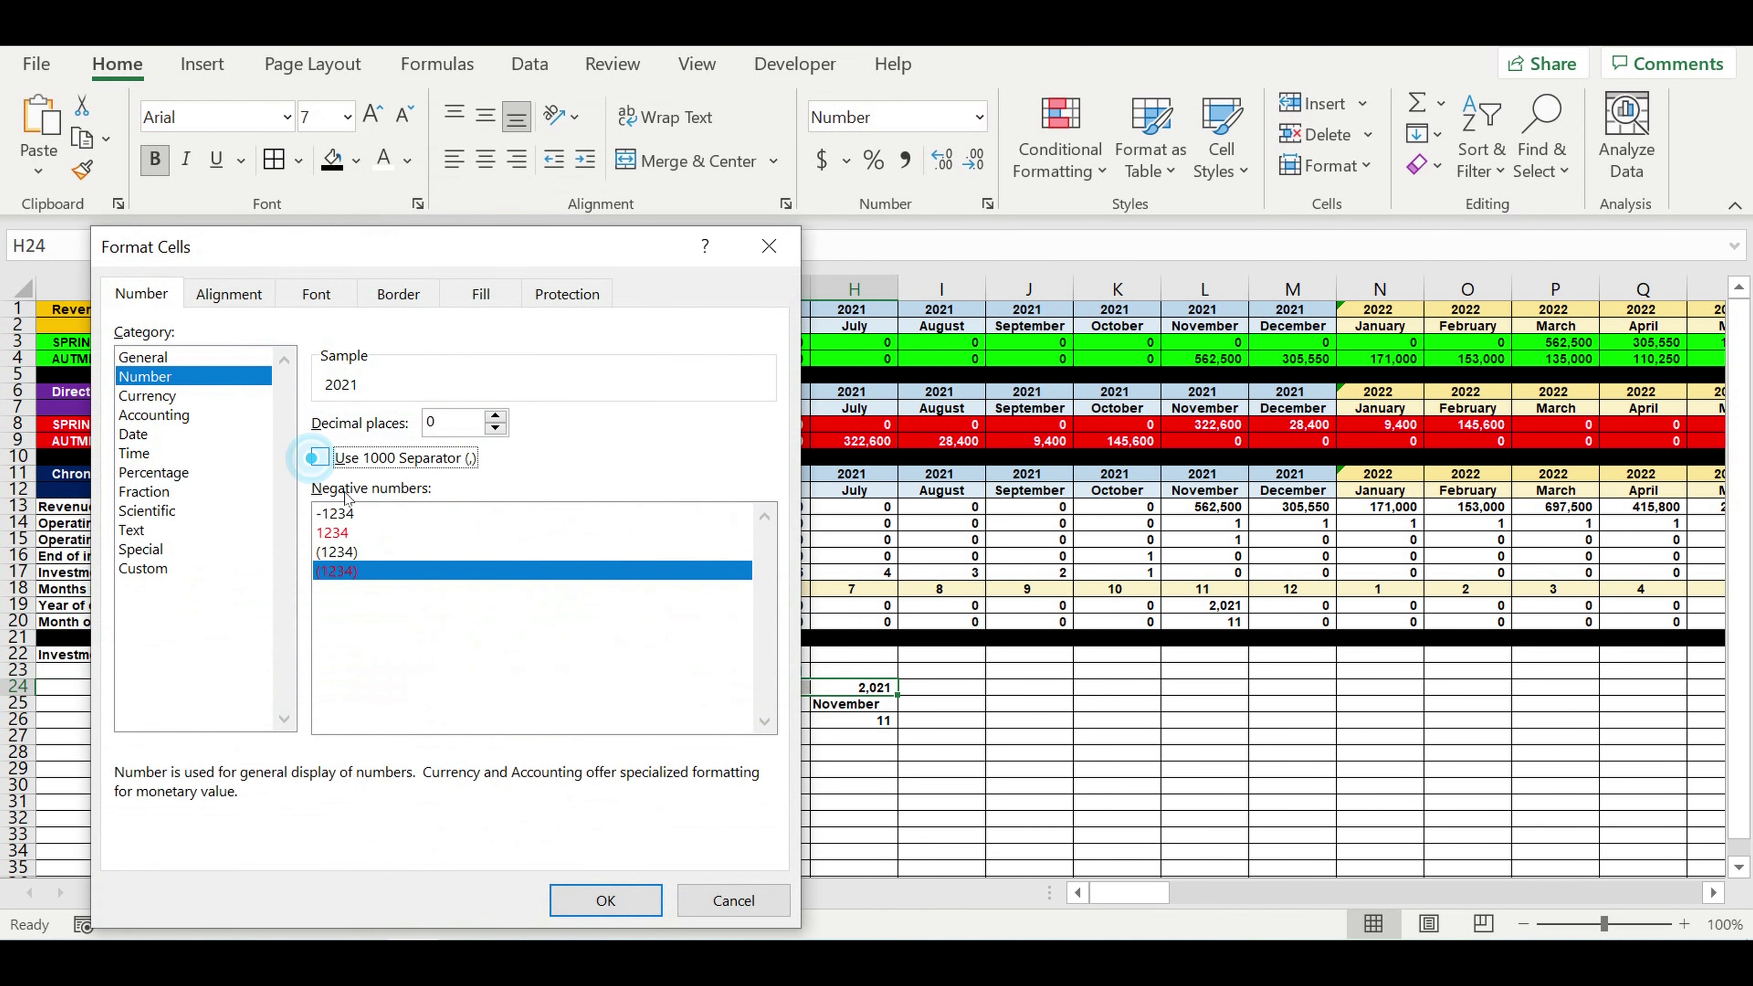
left_click(606, 898)
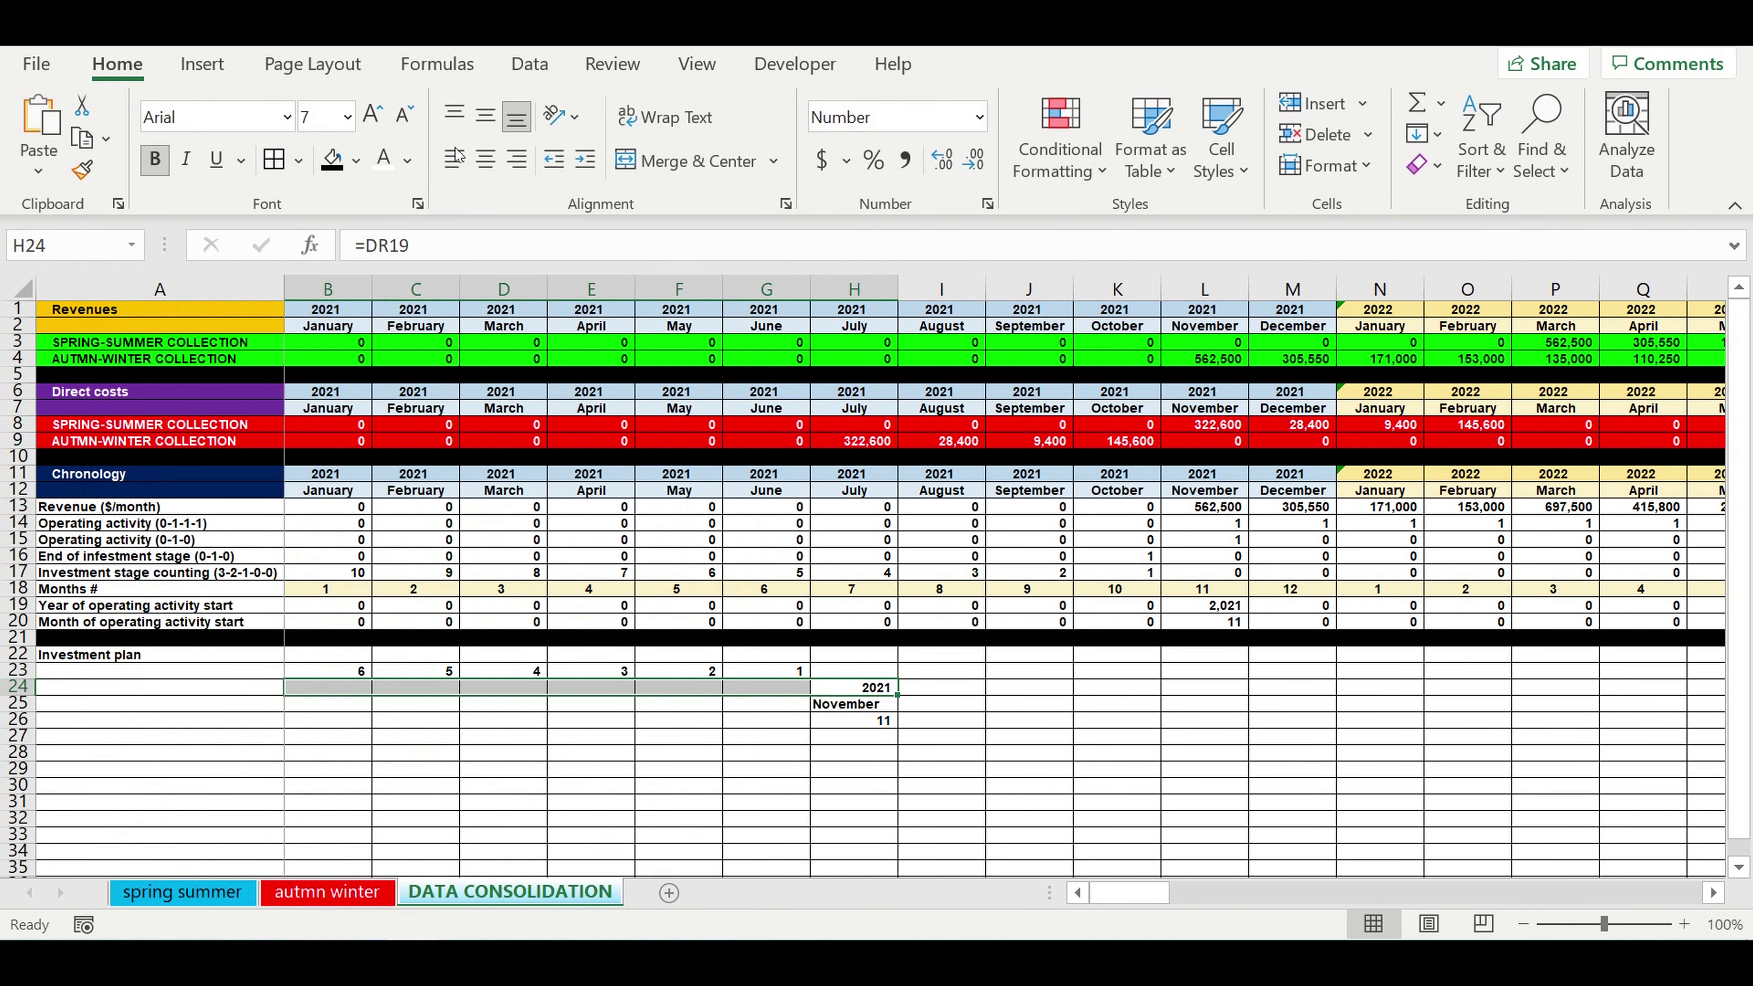
left_click(1015, 769)
Enter the previous-month formula =IF(H26-1=0,12,H26-1) in G26
left_click(775, 725)
type("=")
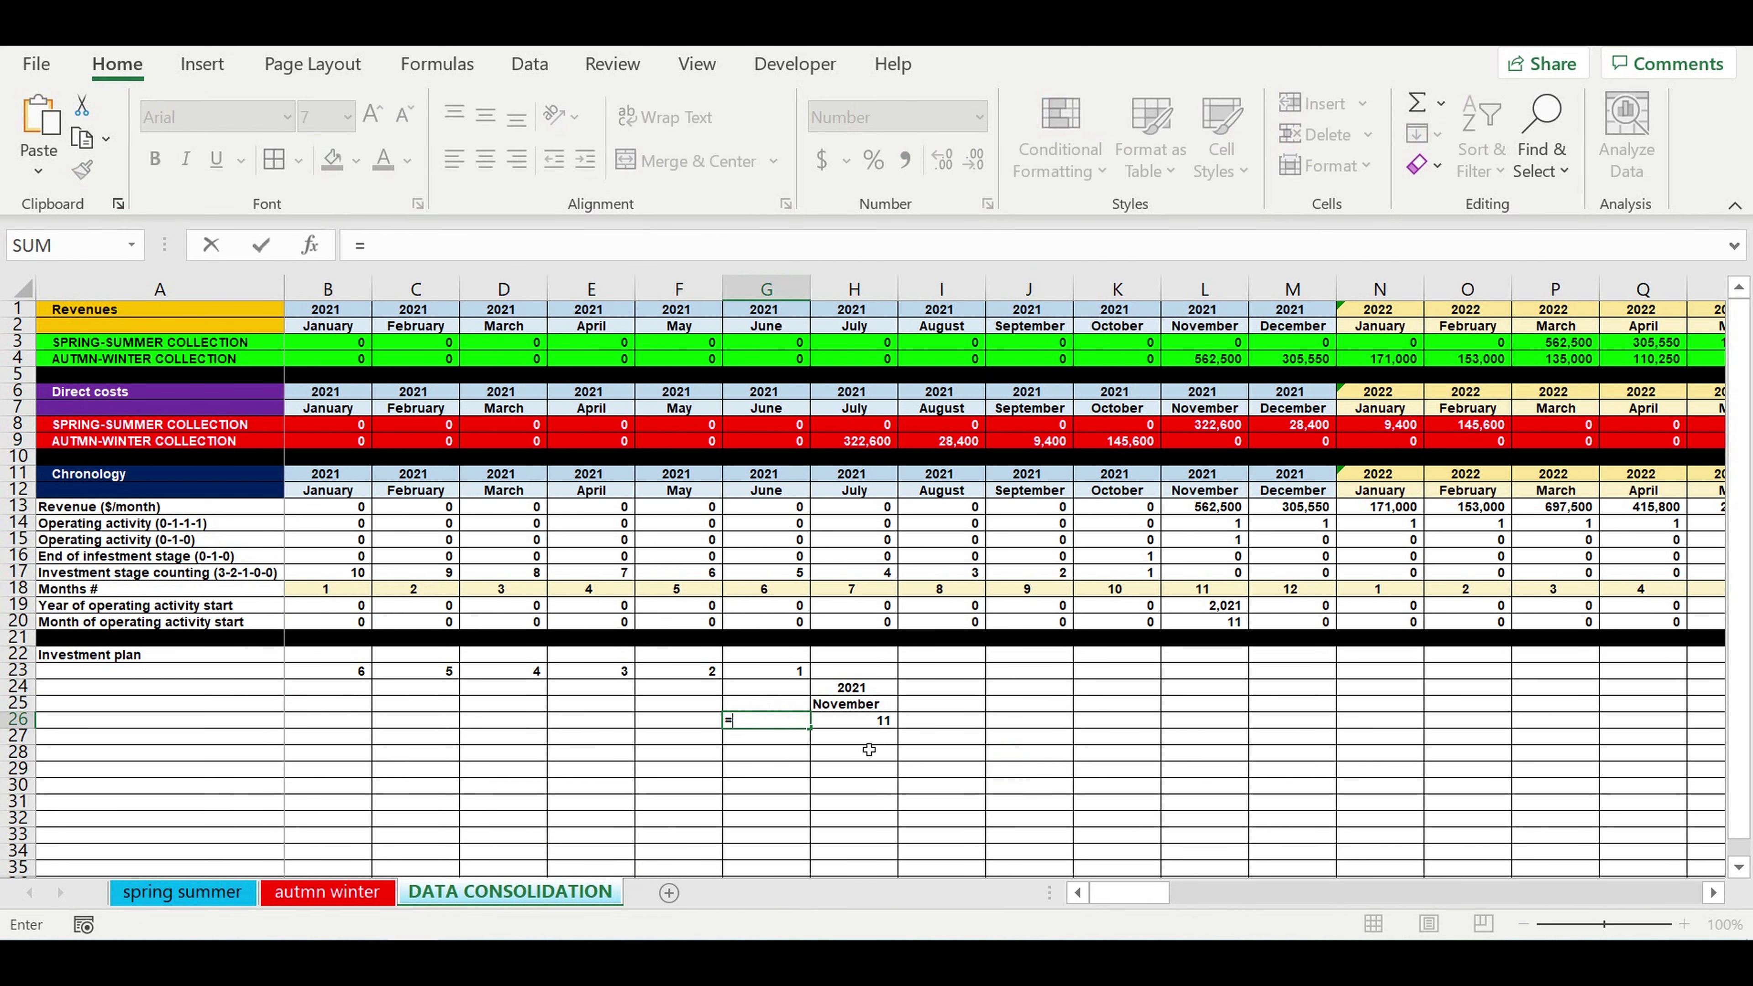
type("if")
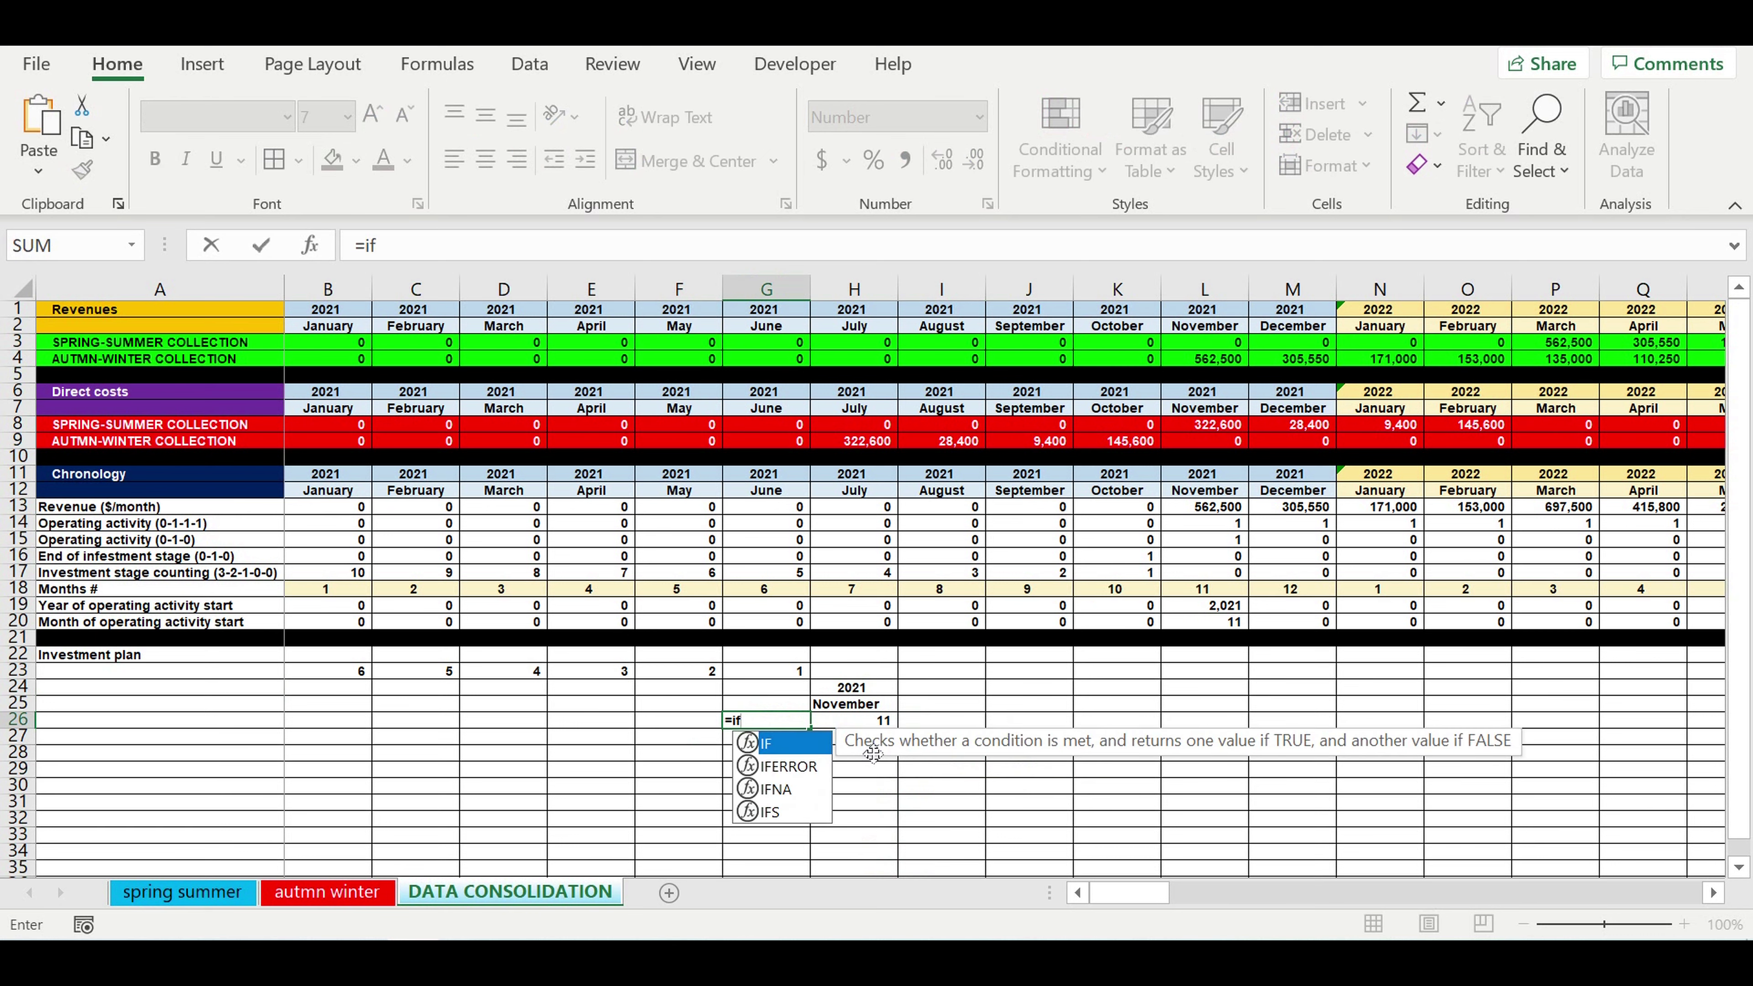
type("(")
left_click(871, 724)
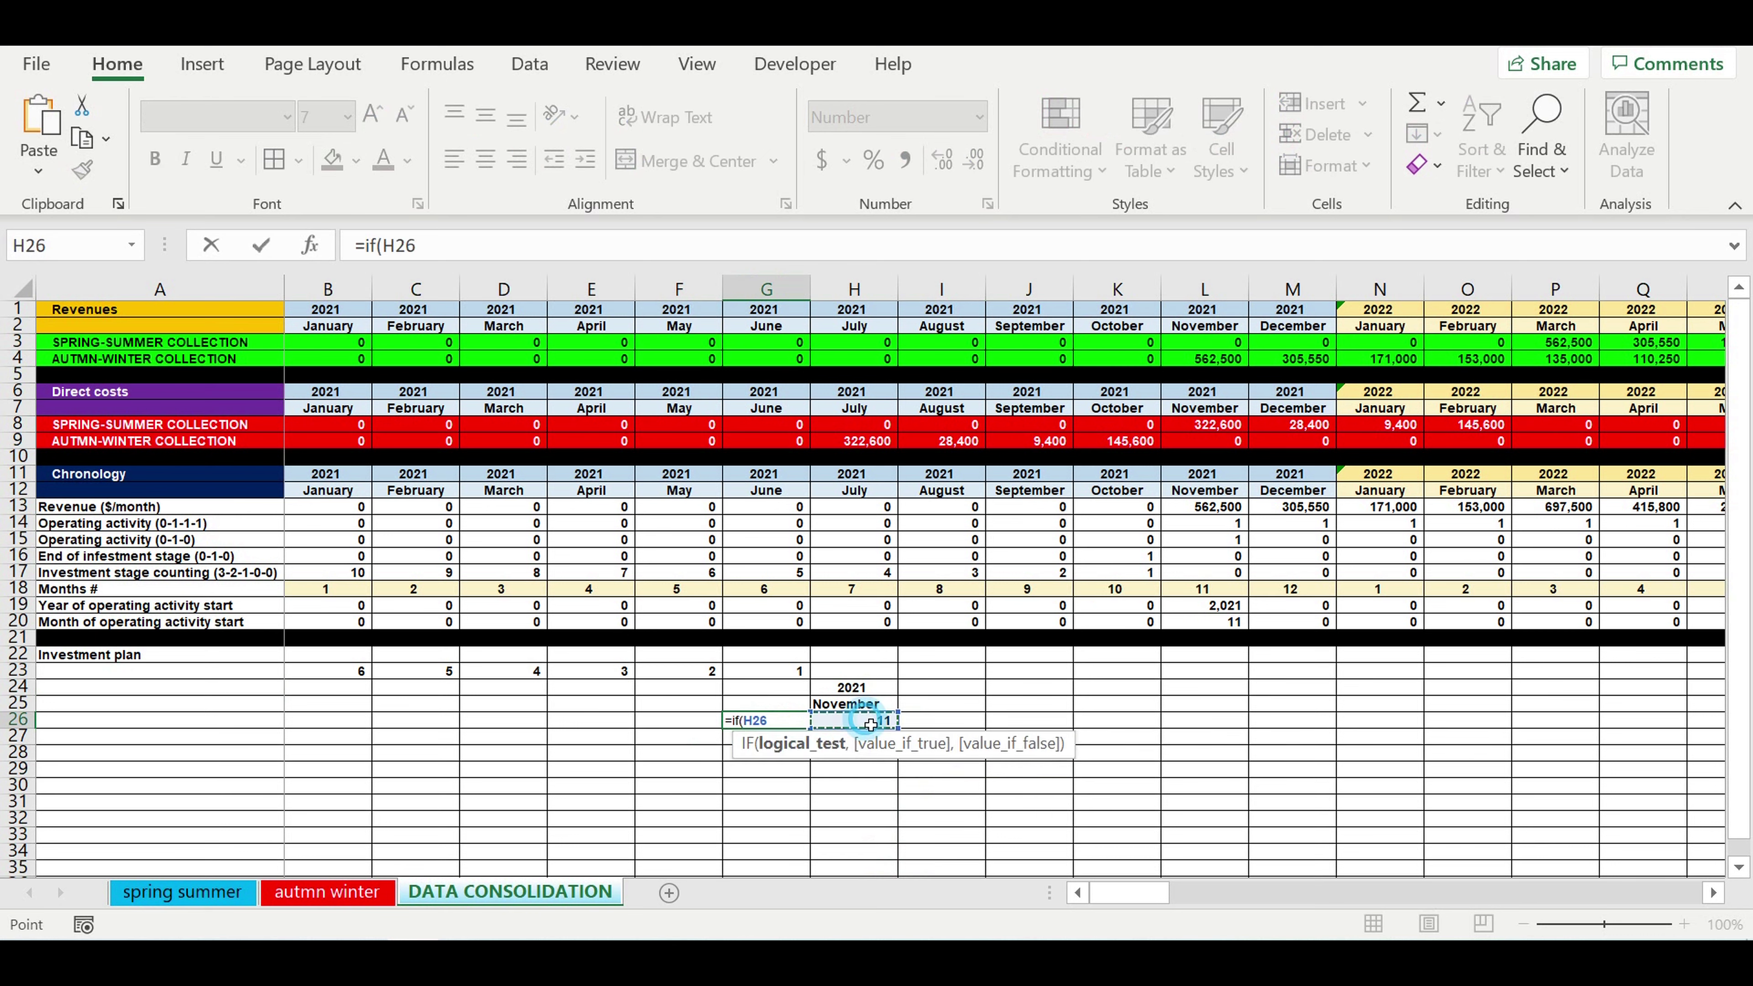
type("-")
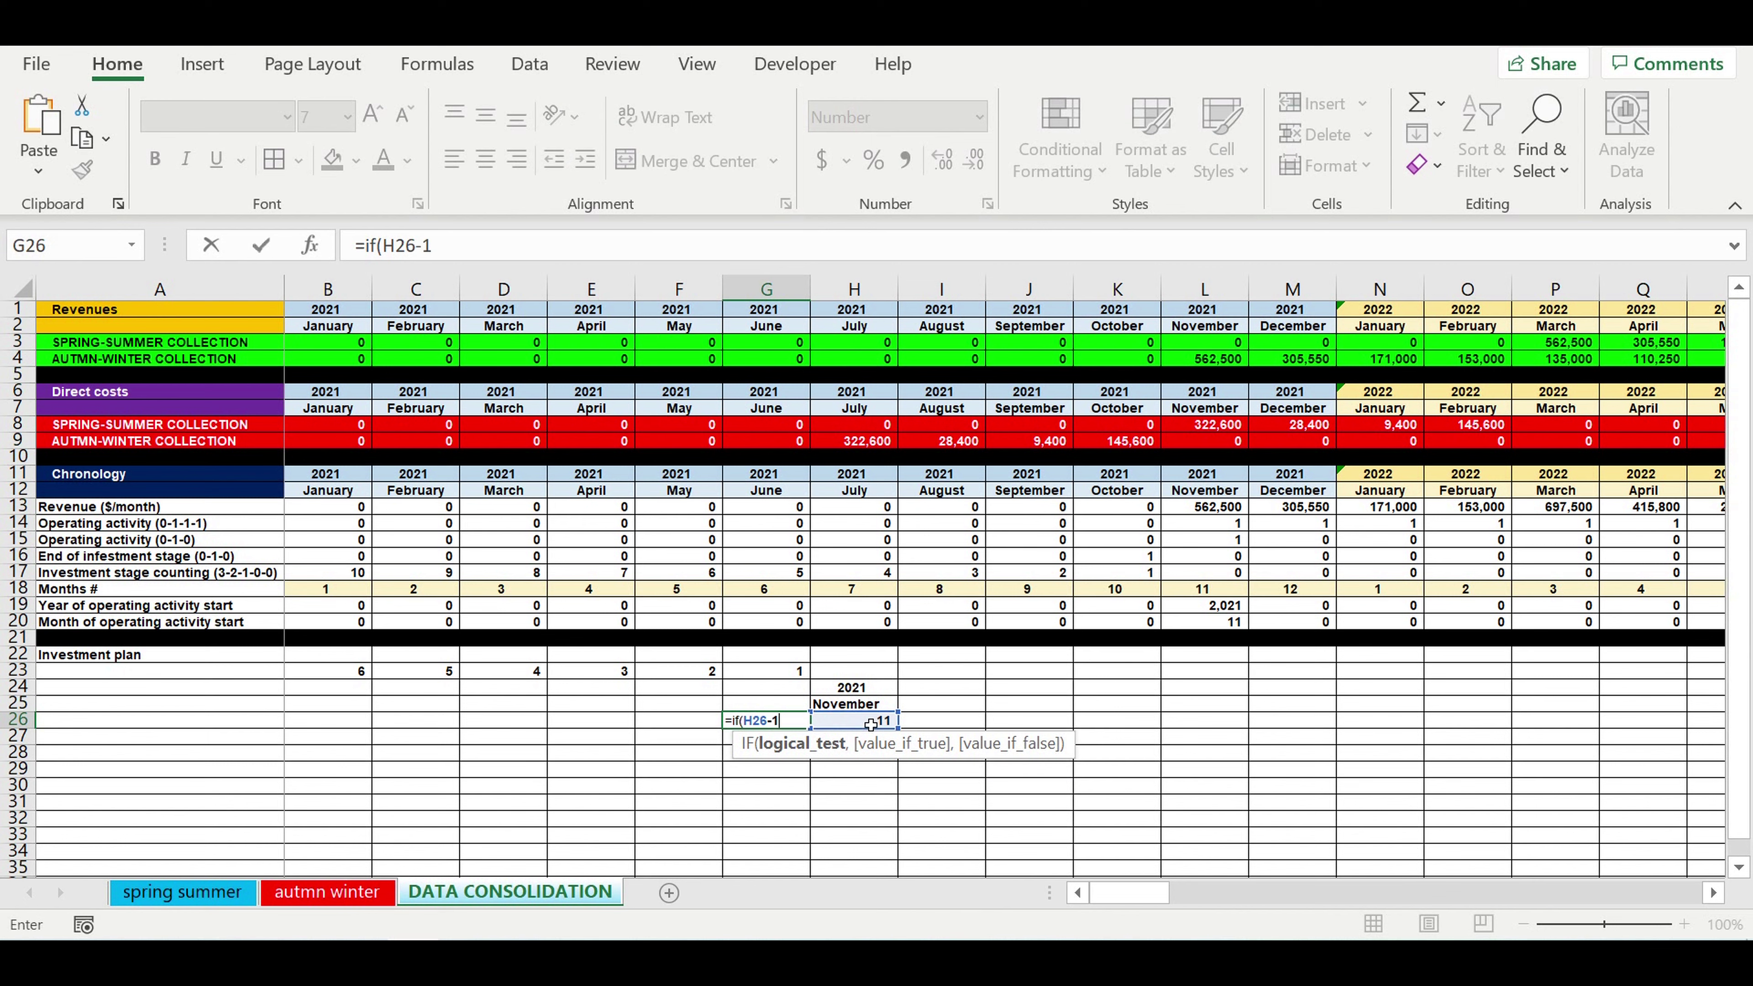
type("1=0,")
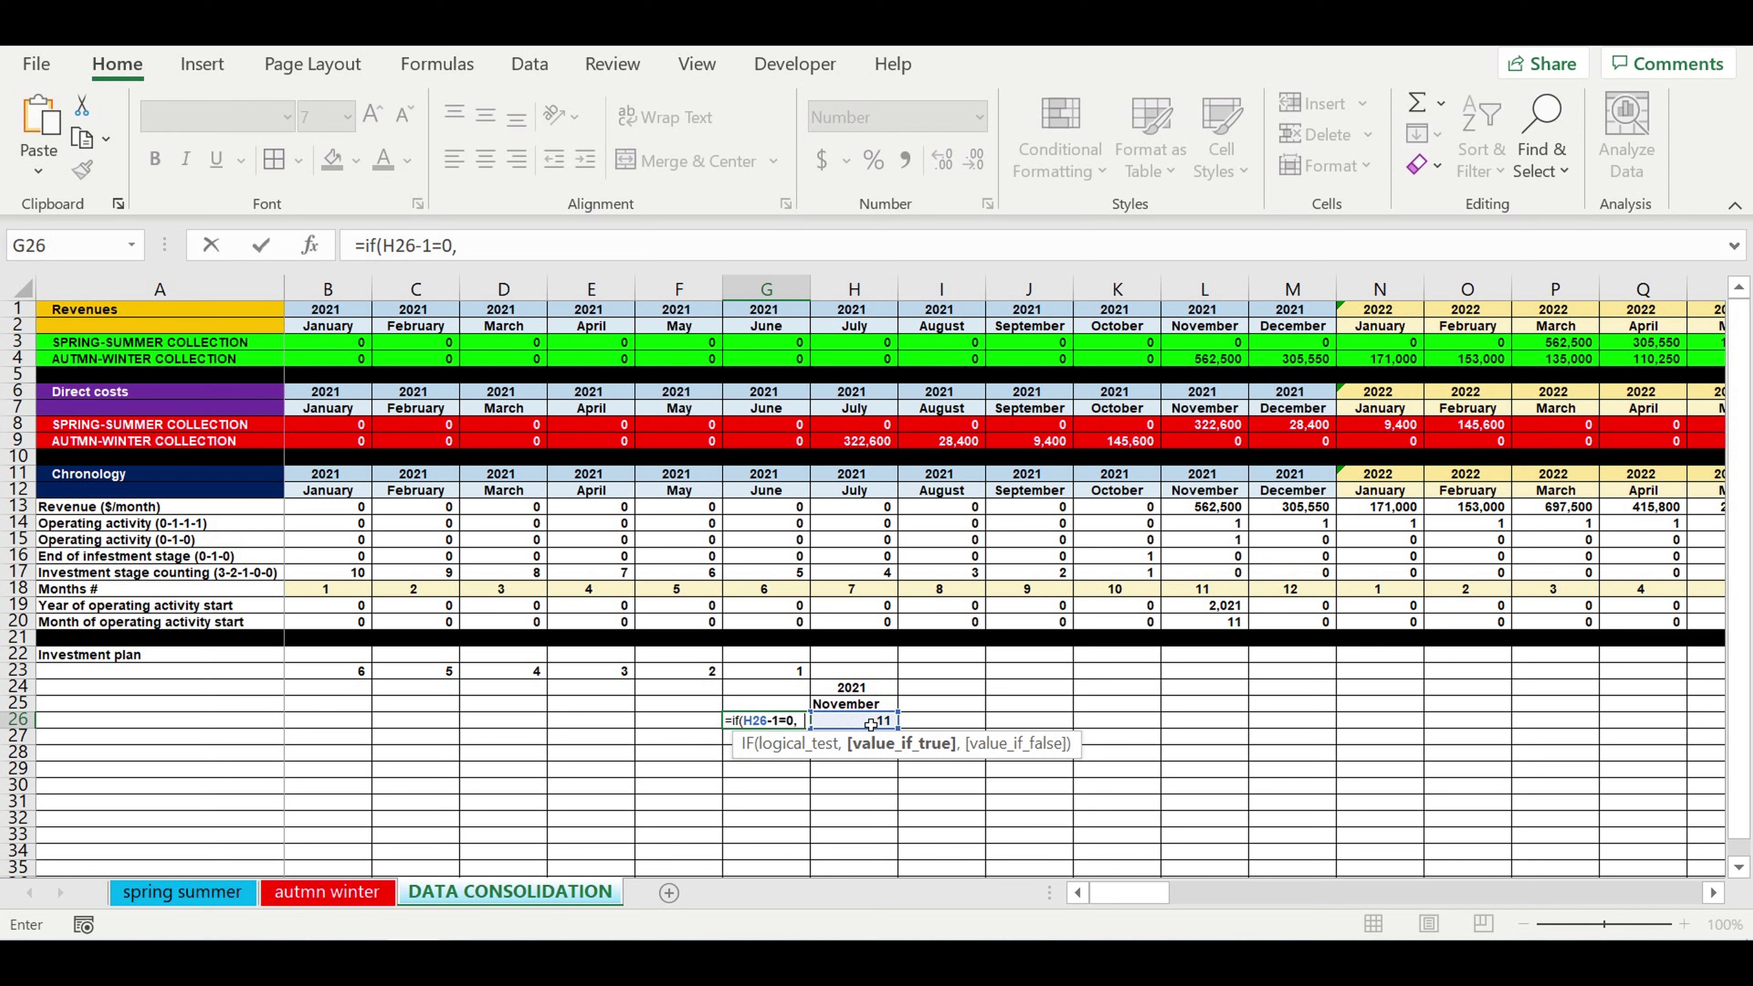
type("12,")
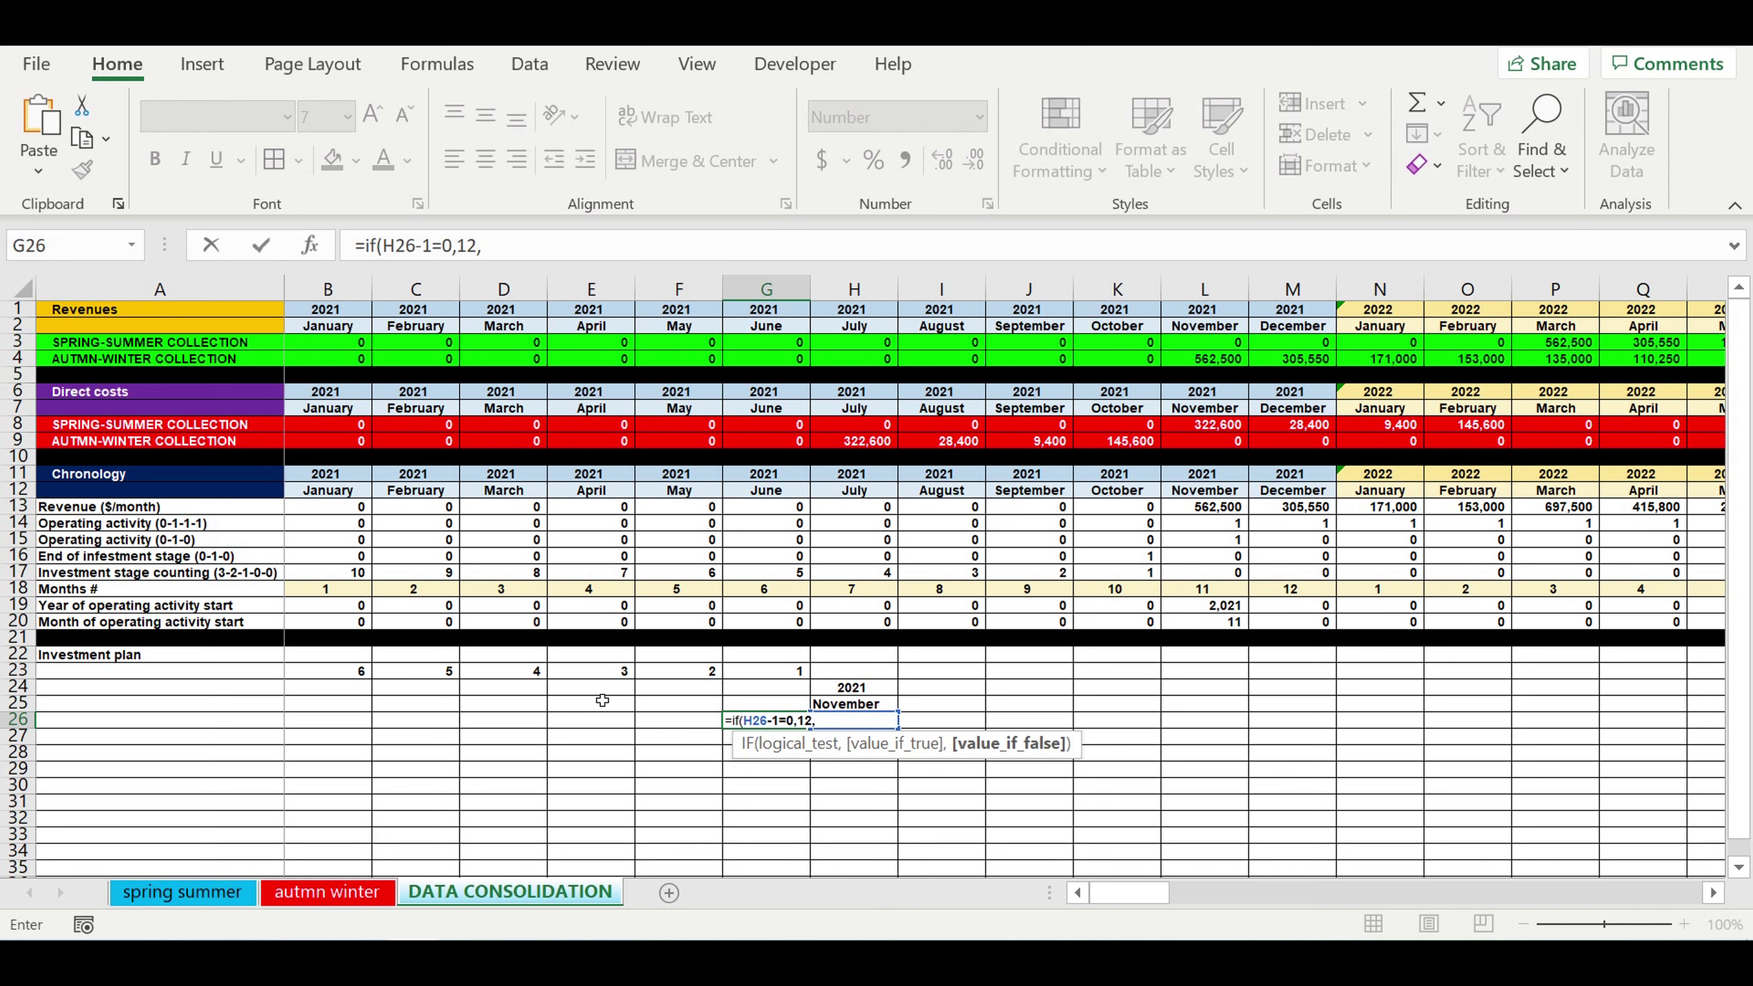
left_click_drag(385, 247, 433, 247)
key("ctrl+c")
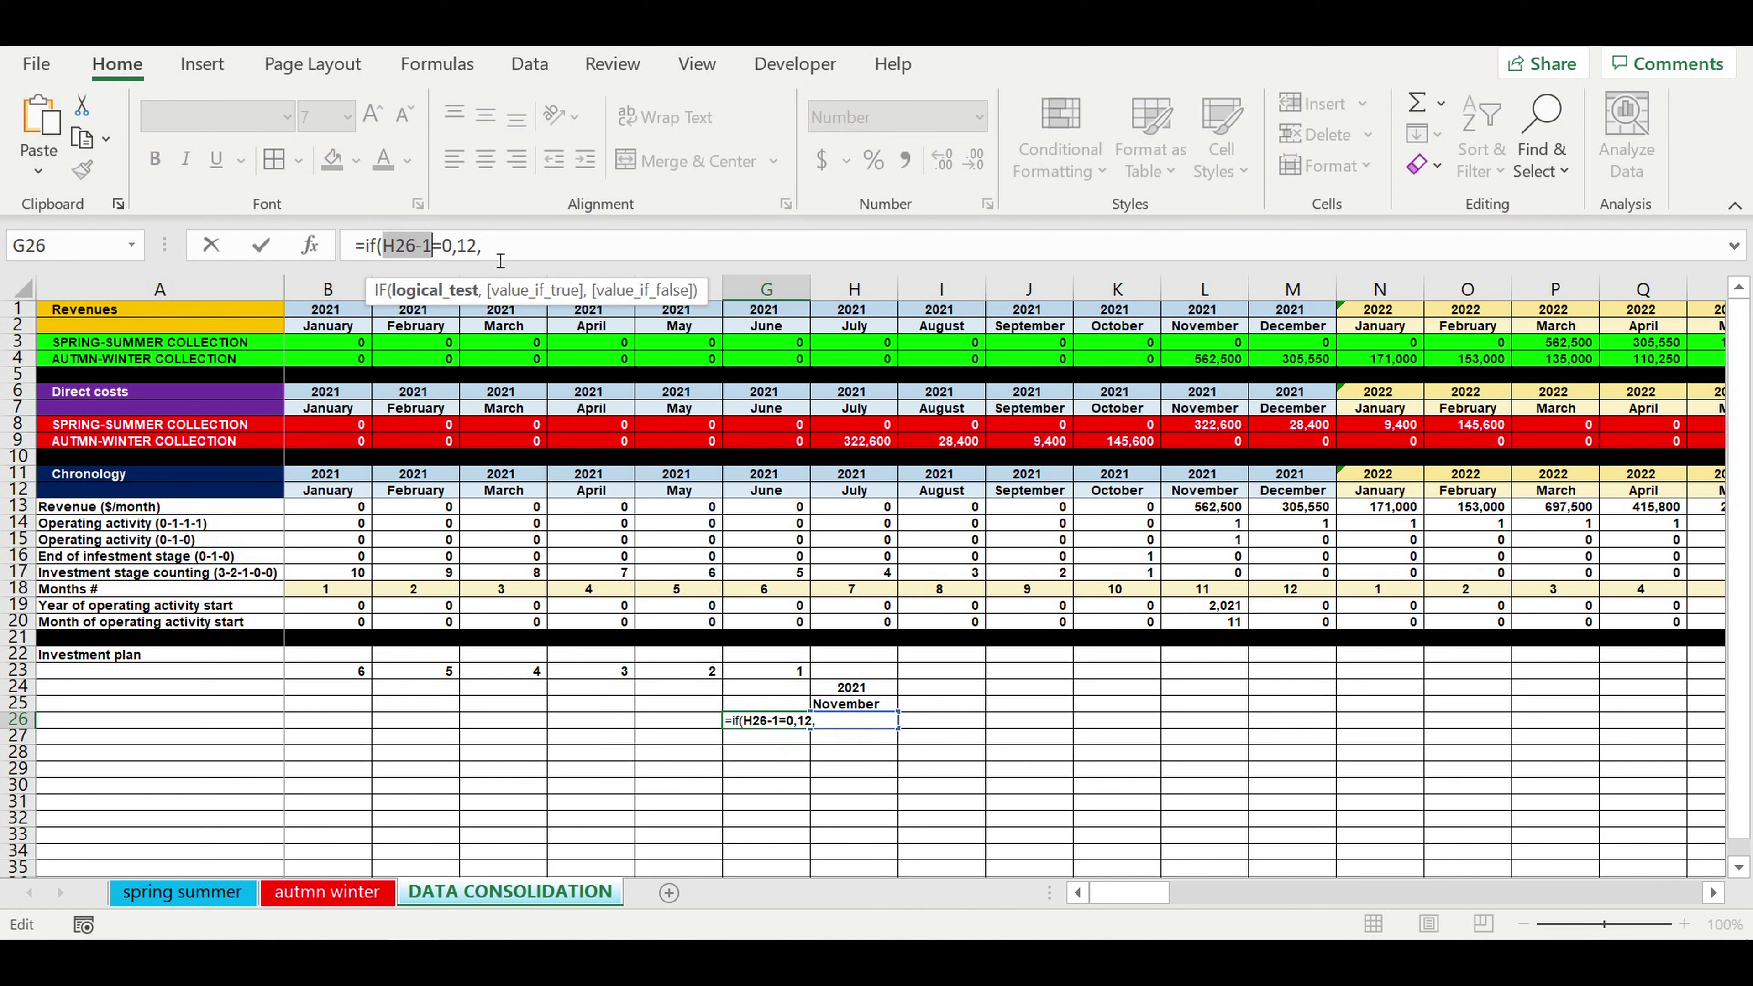
left_click(501, 257)
key("ctrl+v")
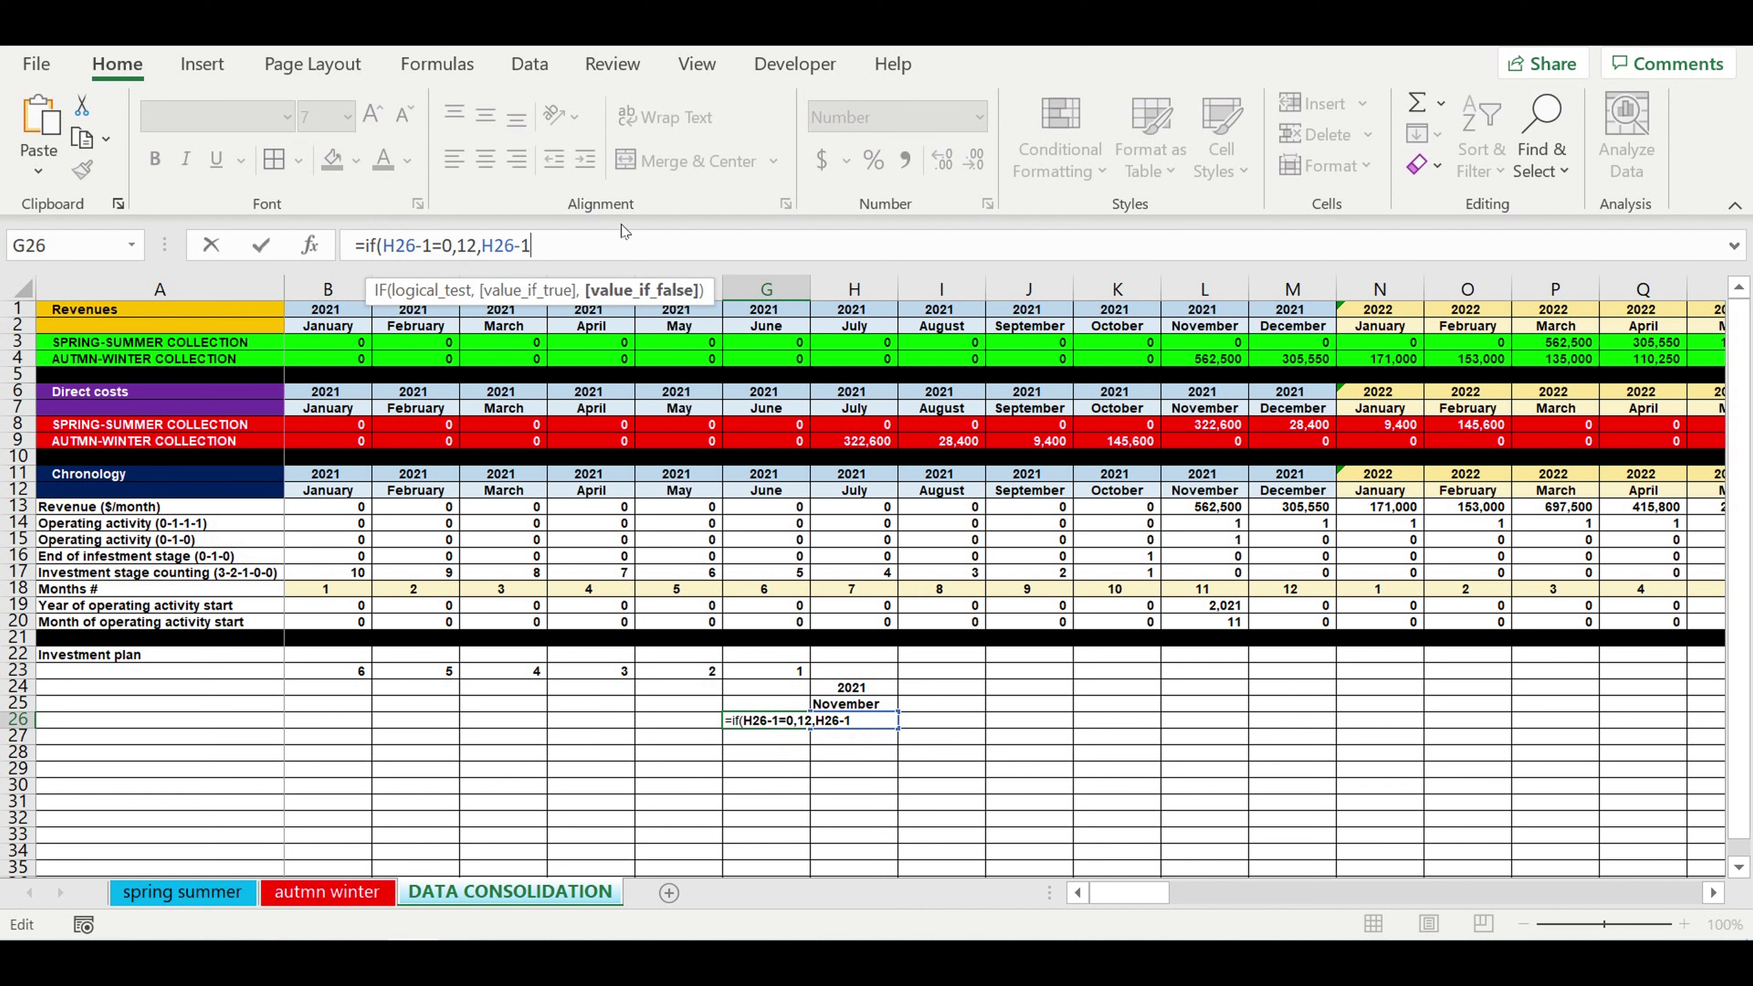
type(")")
key("Return")
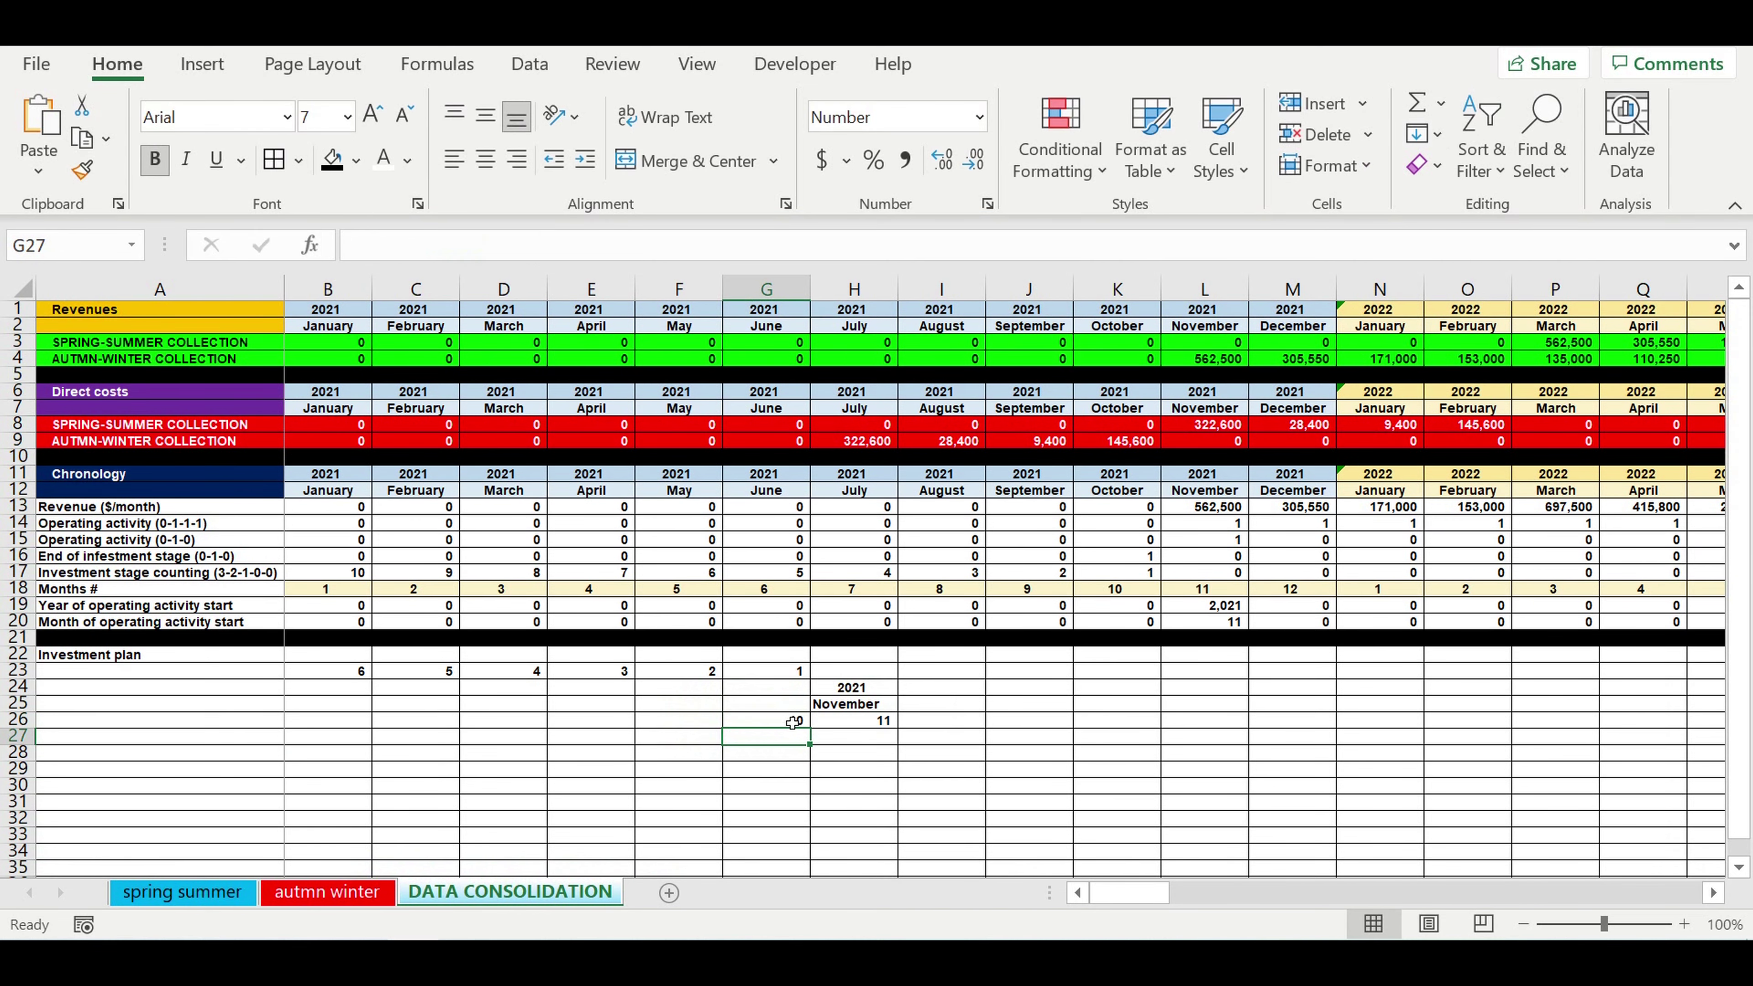
Fill the month number formula from G26 back through B26
left_click(792, 722)
left_click_drag(810, 730, 320, 749)
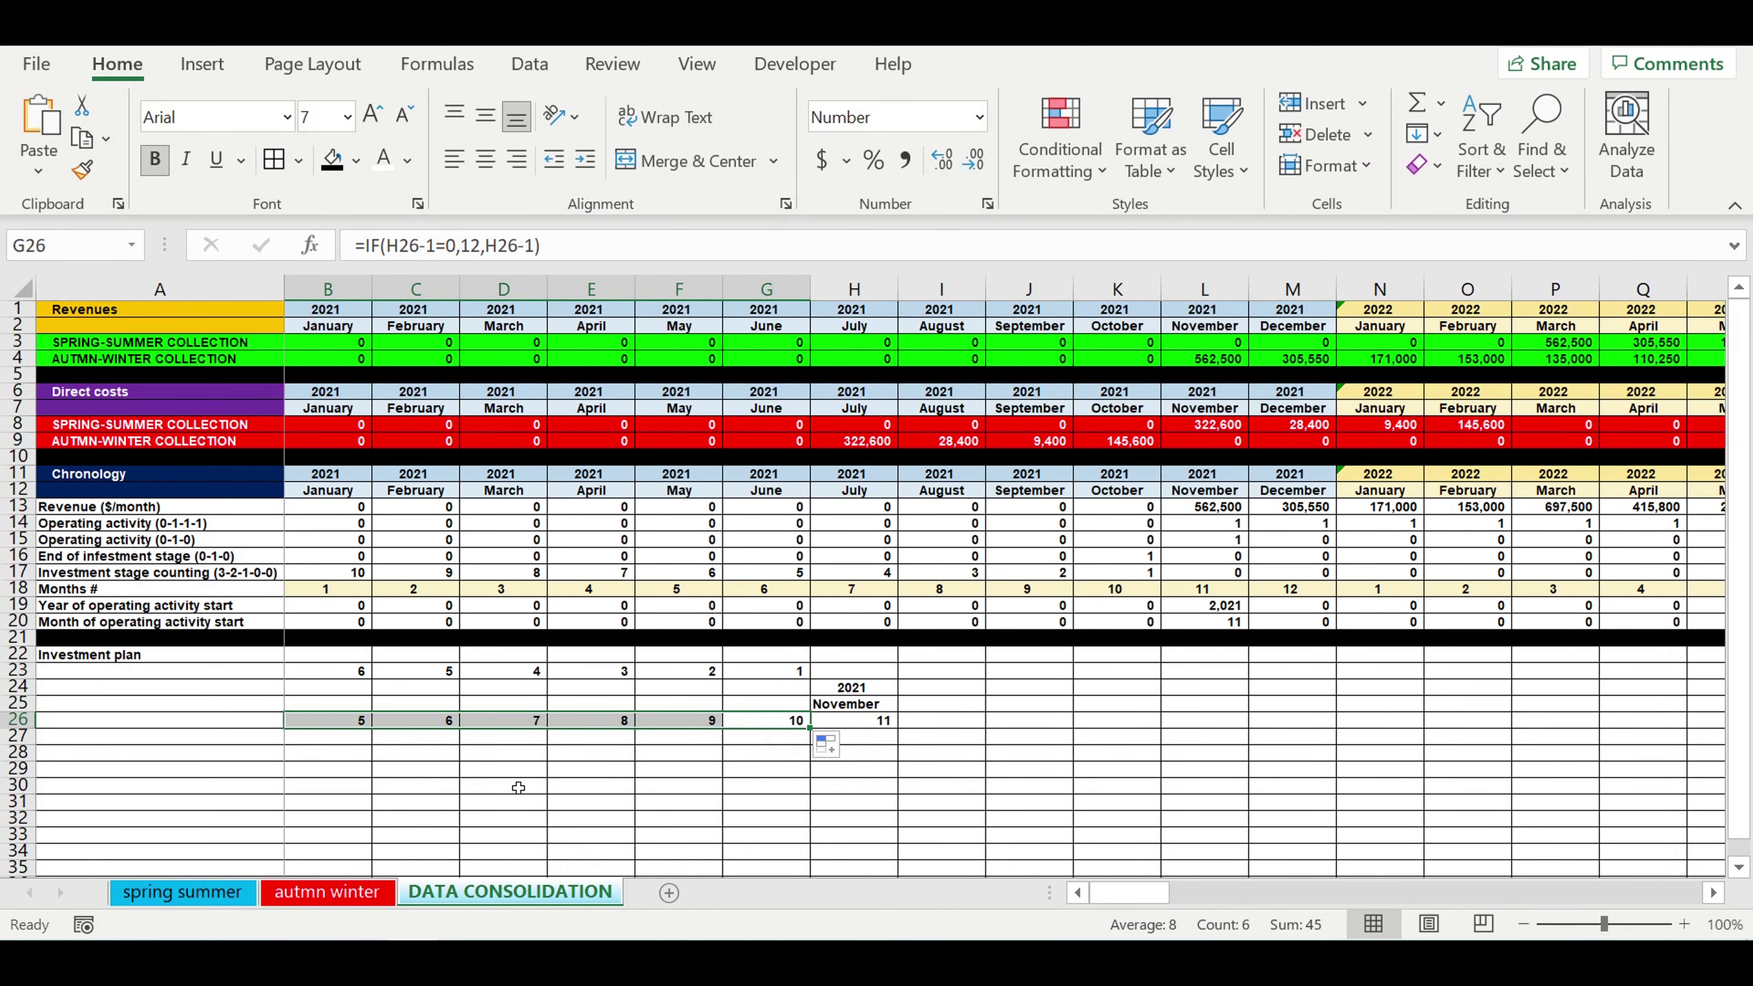
left_click(542, 786)
left_click(699, 771)
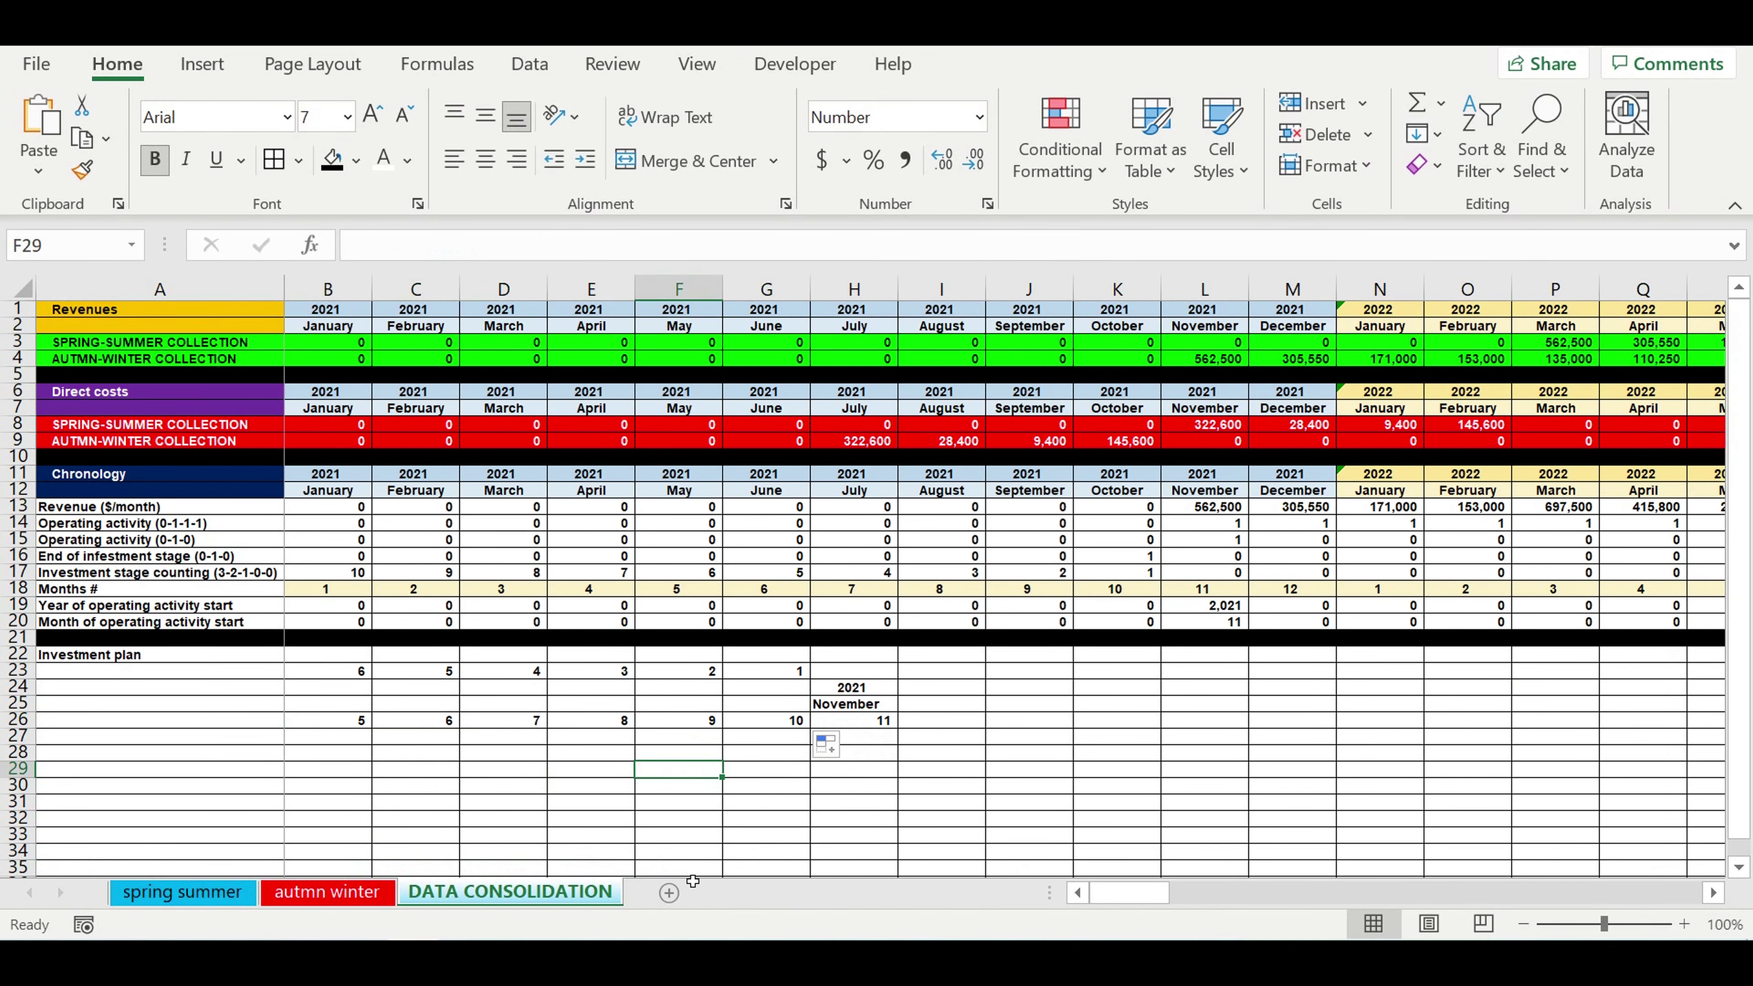
left_click(690, 803)
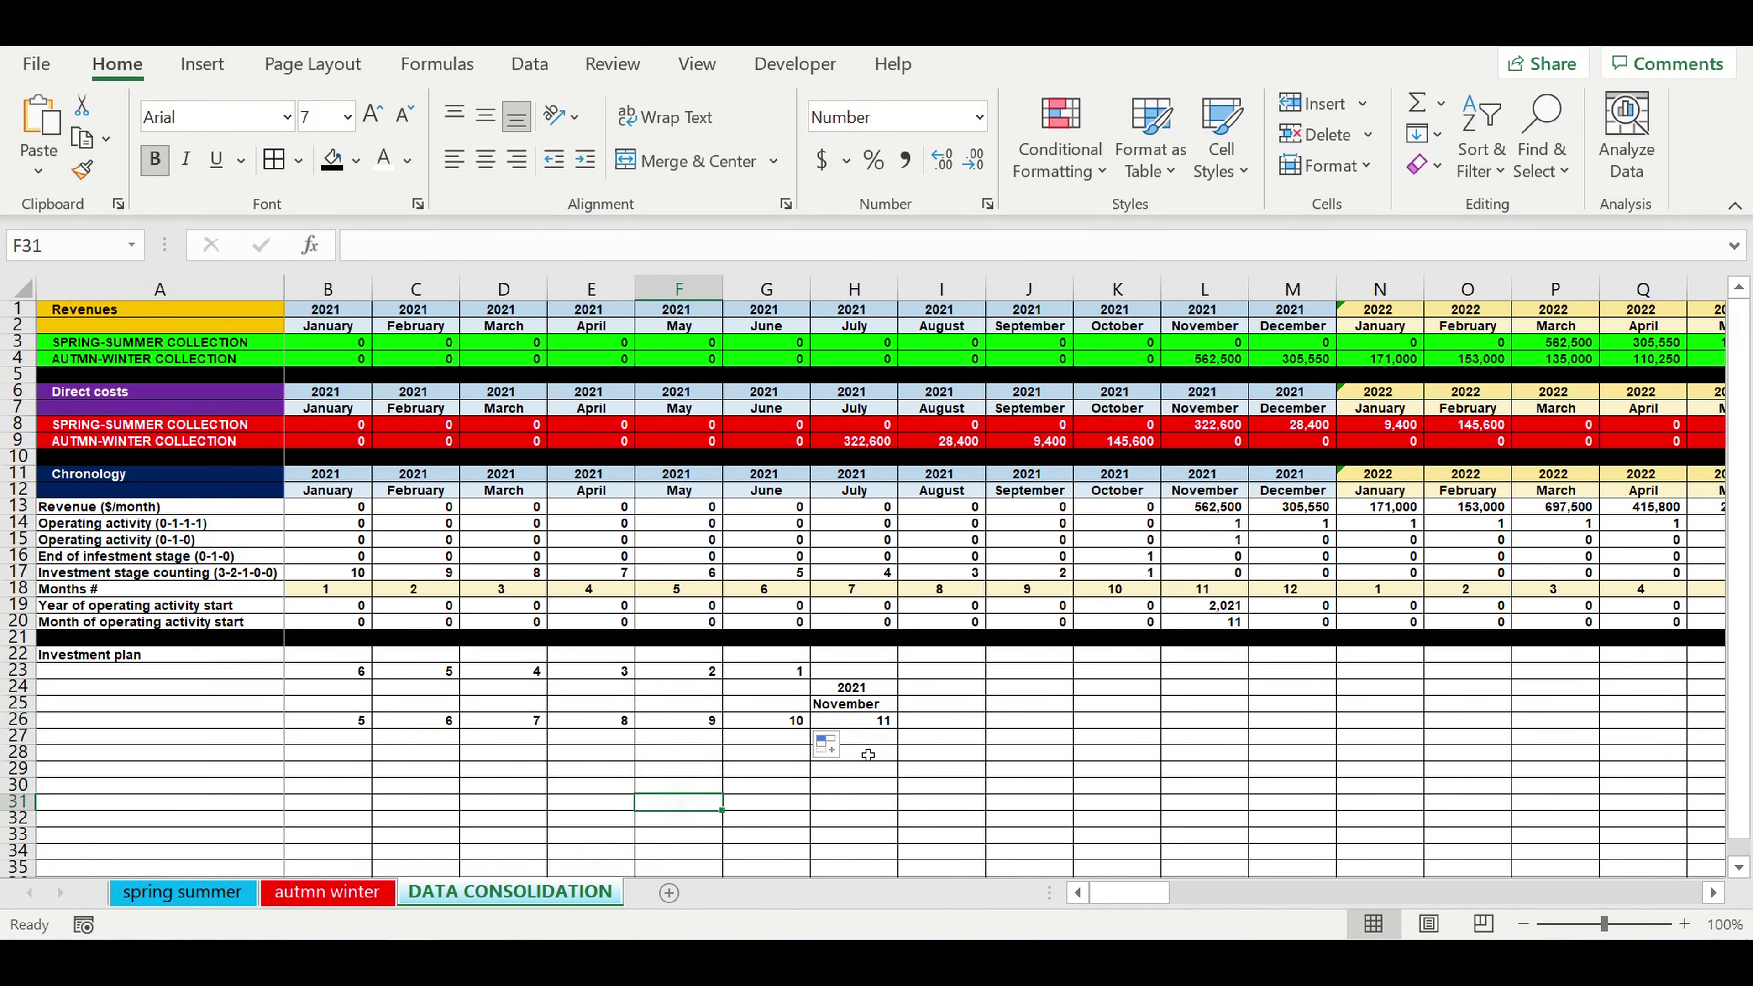
Write =VLOOKUP(G26,'spring summer'!E1:F12,2,0) in G25 to look up the month name from its number
left_click(778, 711)
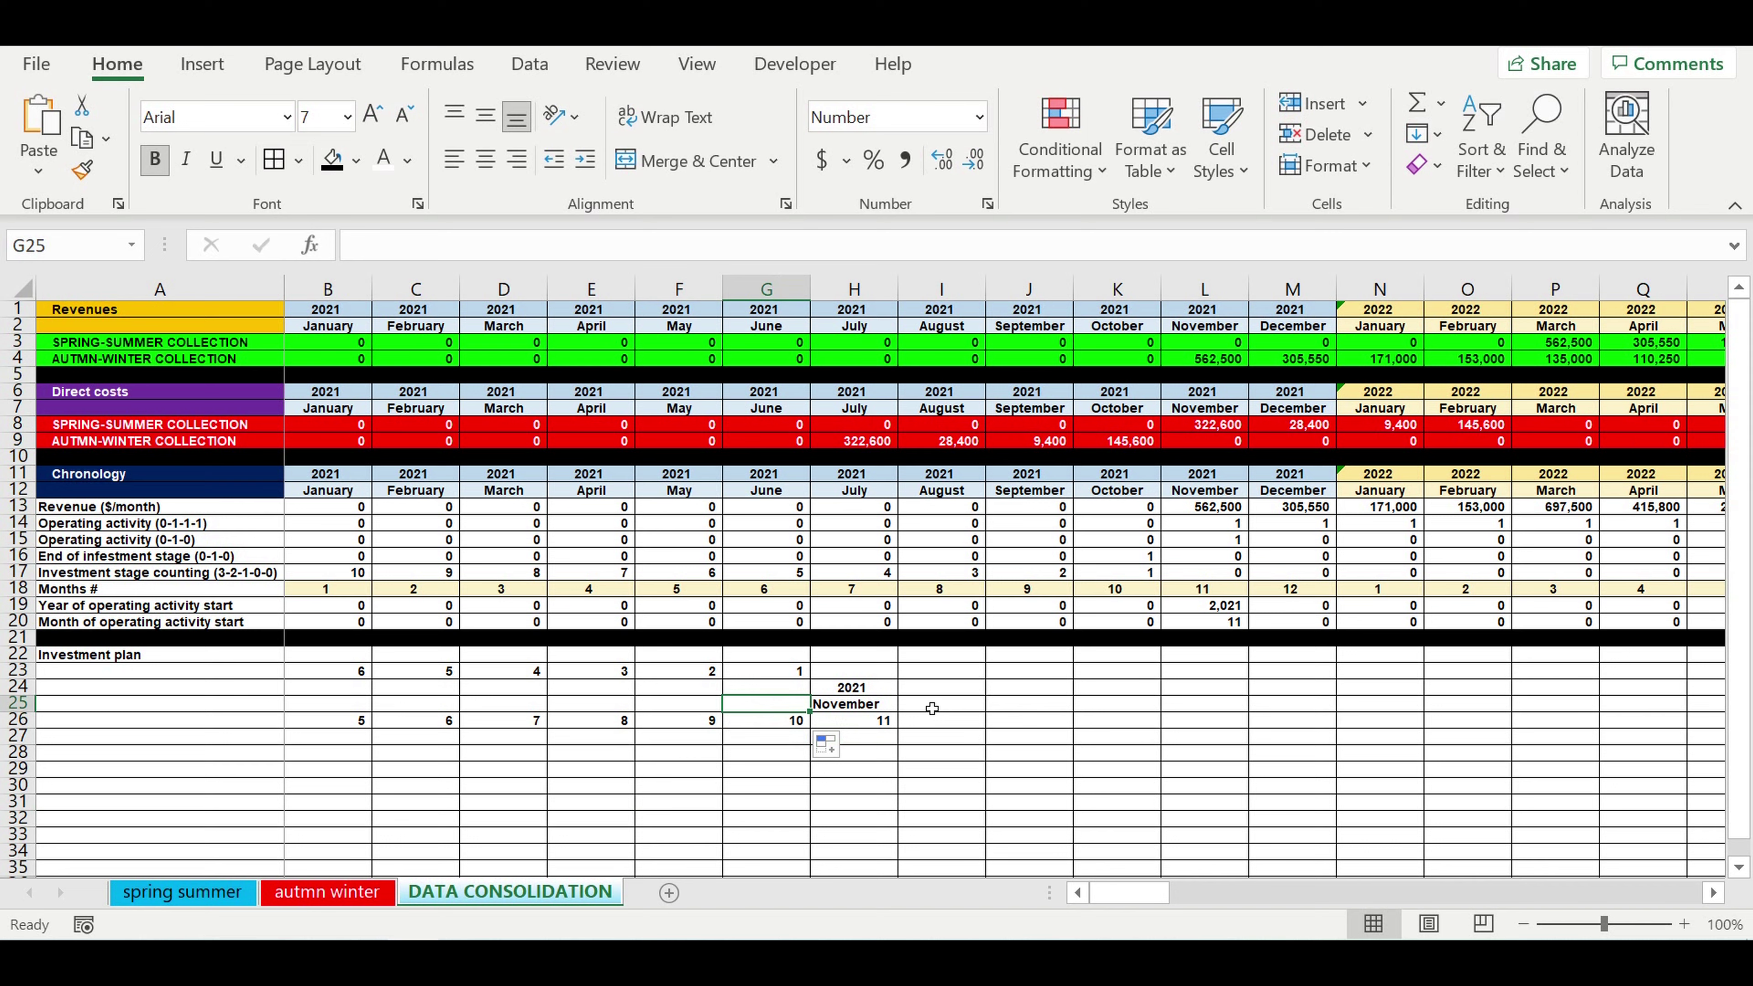
key("Right")
key("Right")
key("Right")
left_click(753, 708)
type("=vl")
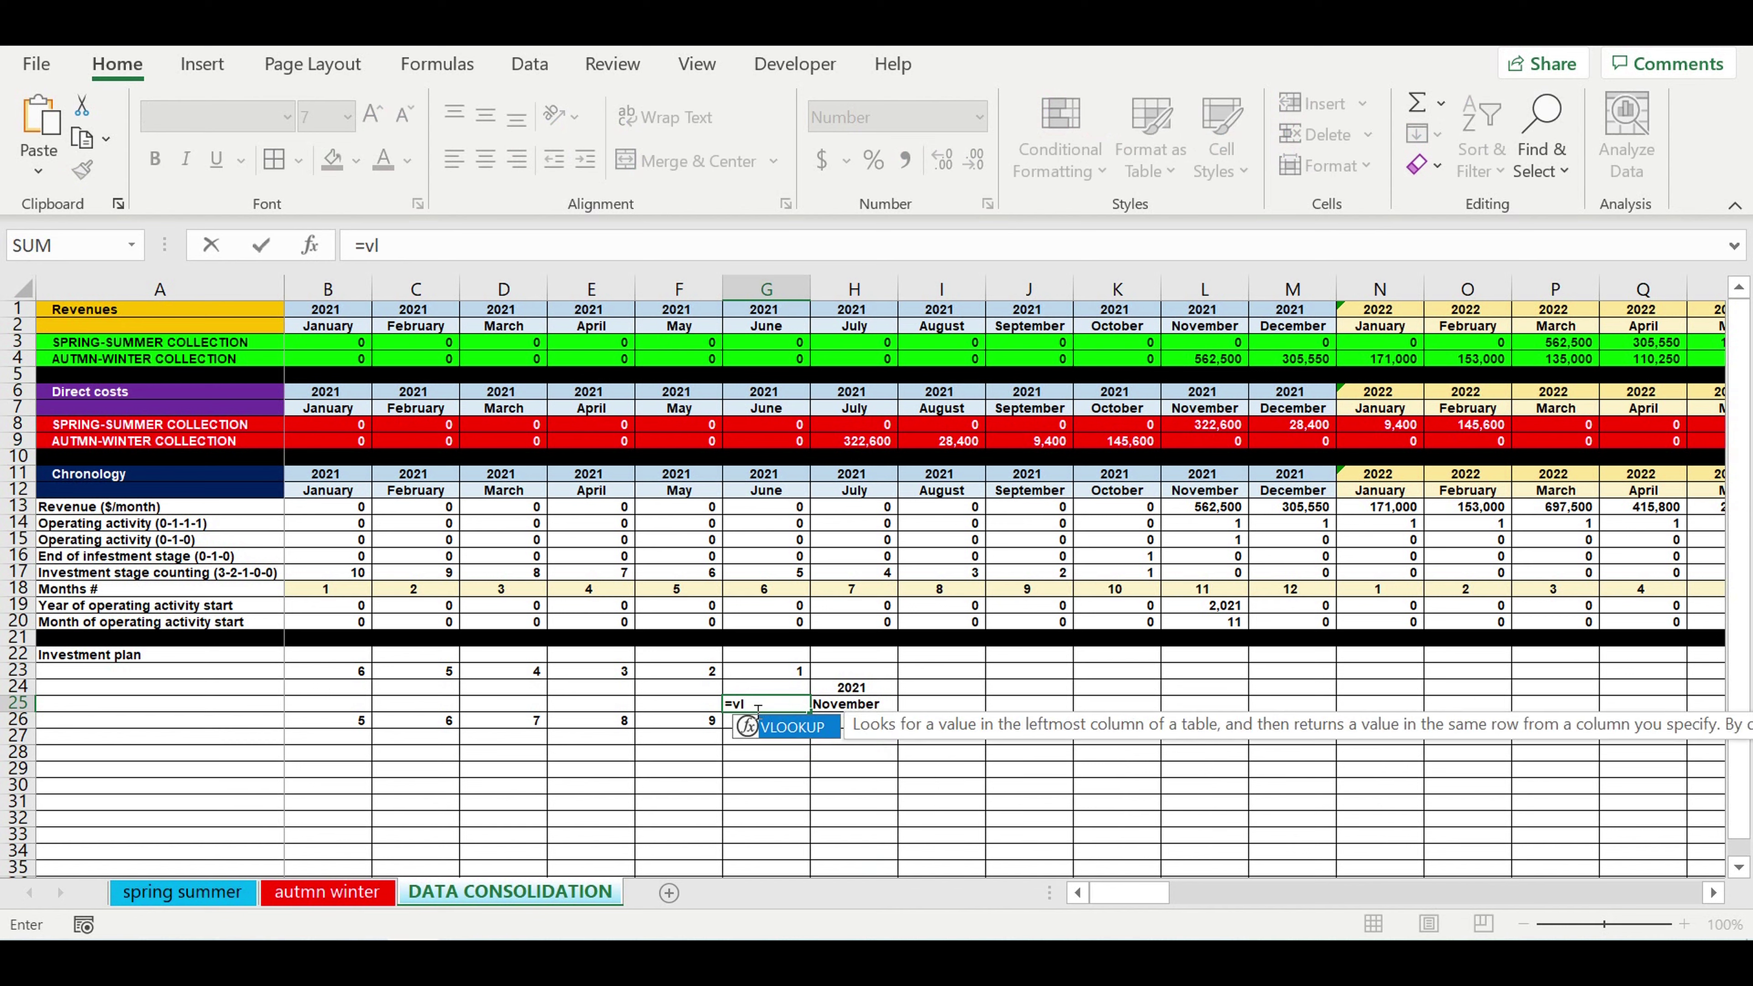
left_click(790, 733)
left_click(791, 733)
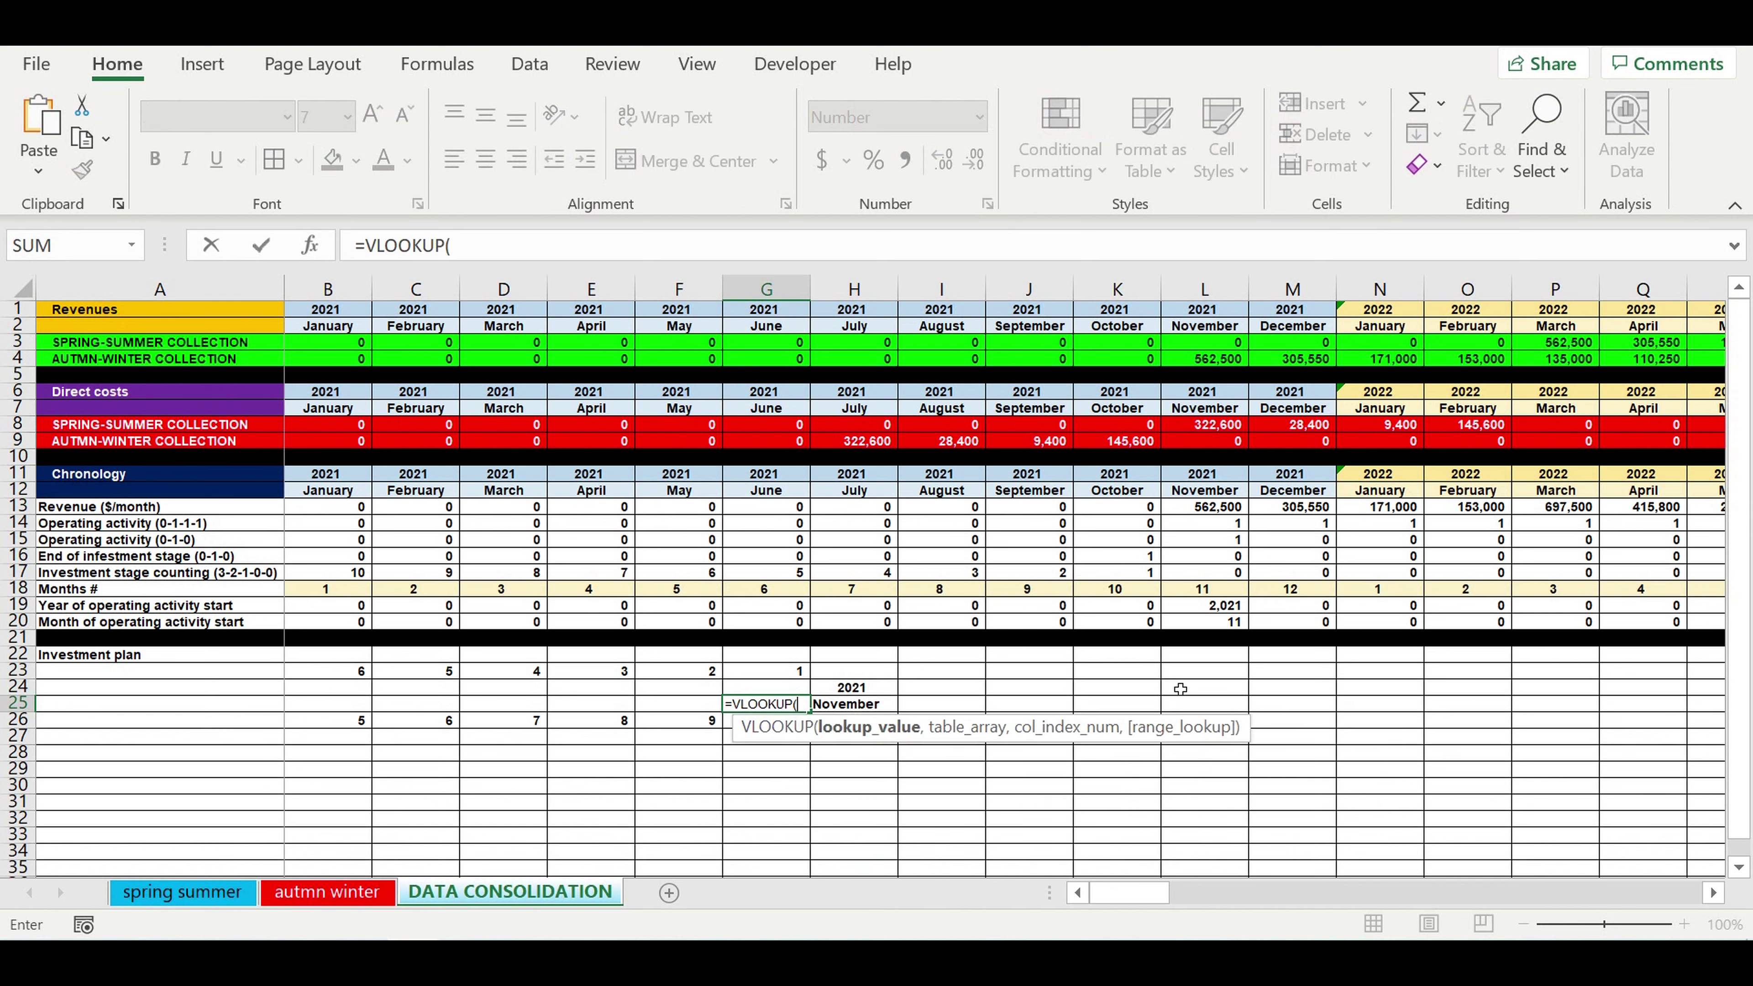
left_click(735, 729)
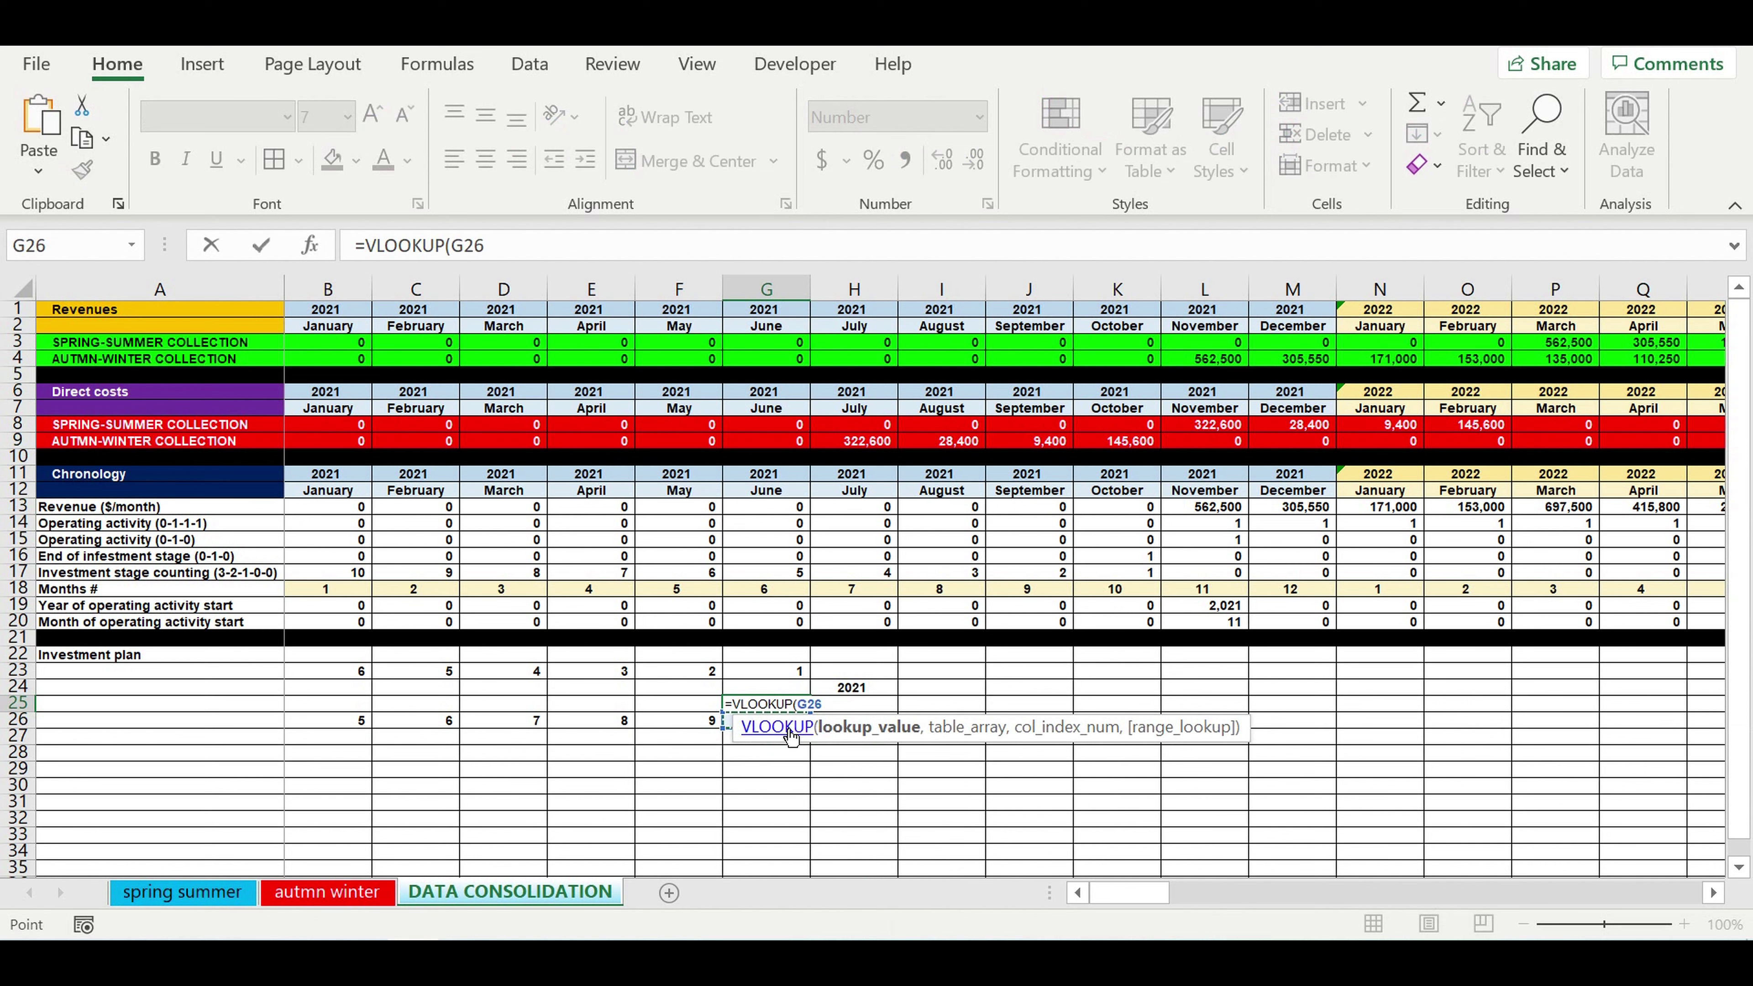
type(",")
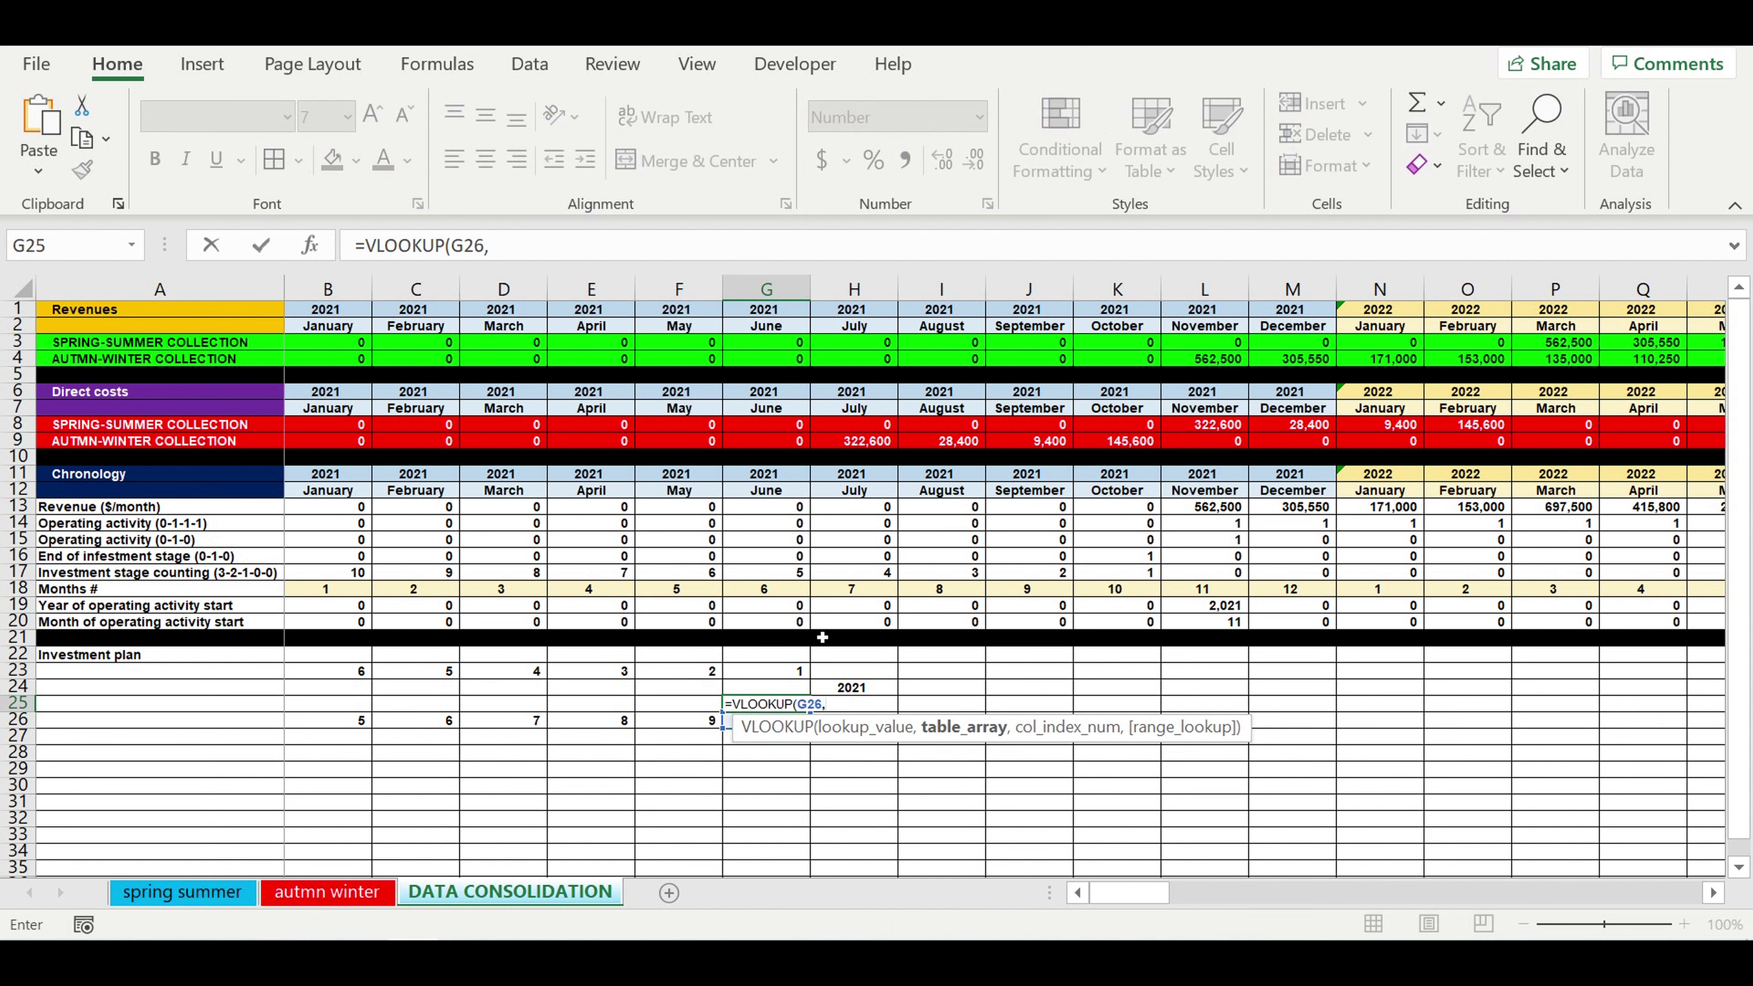
left_click(201, 883)
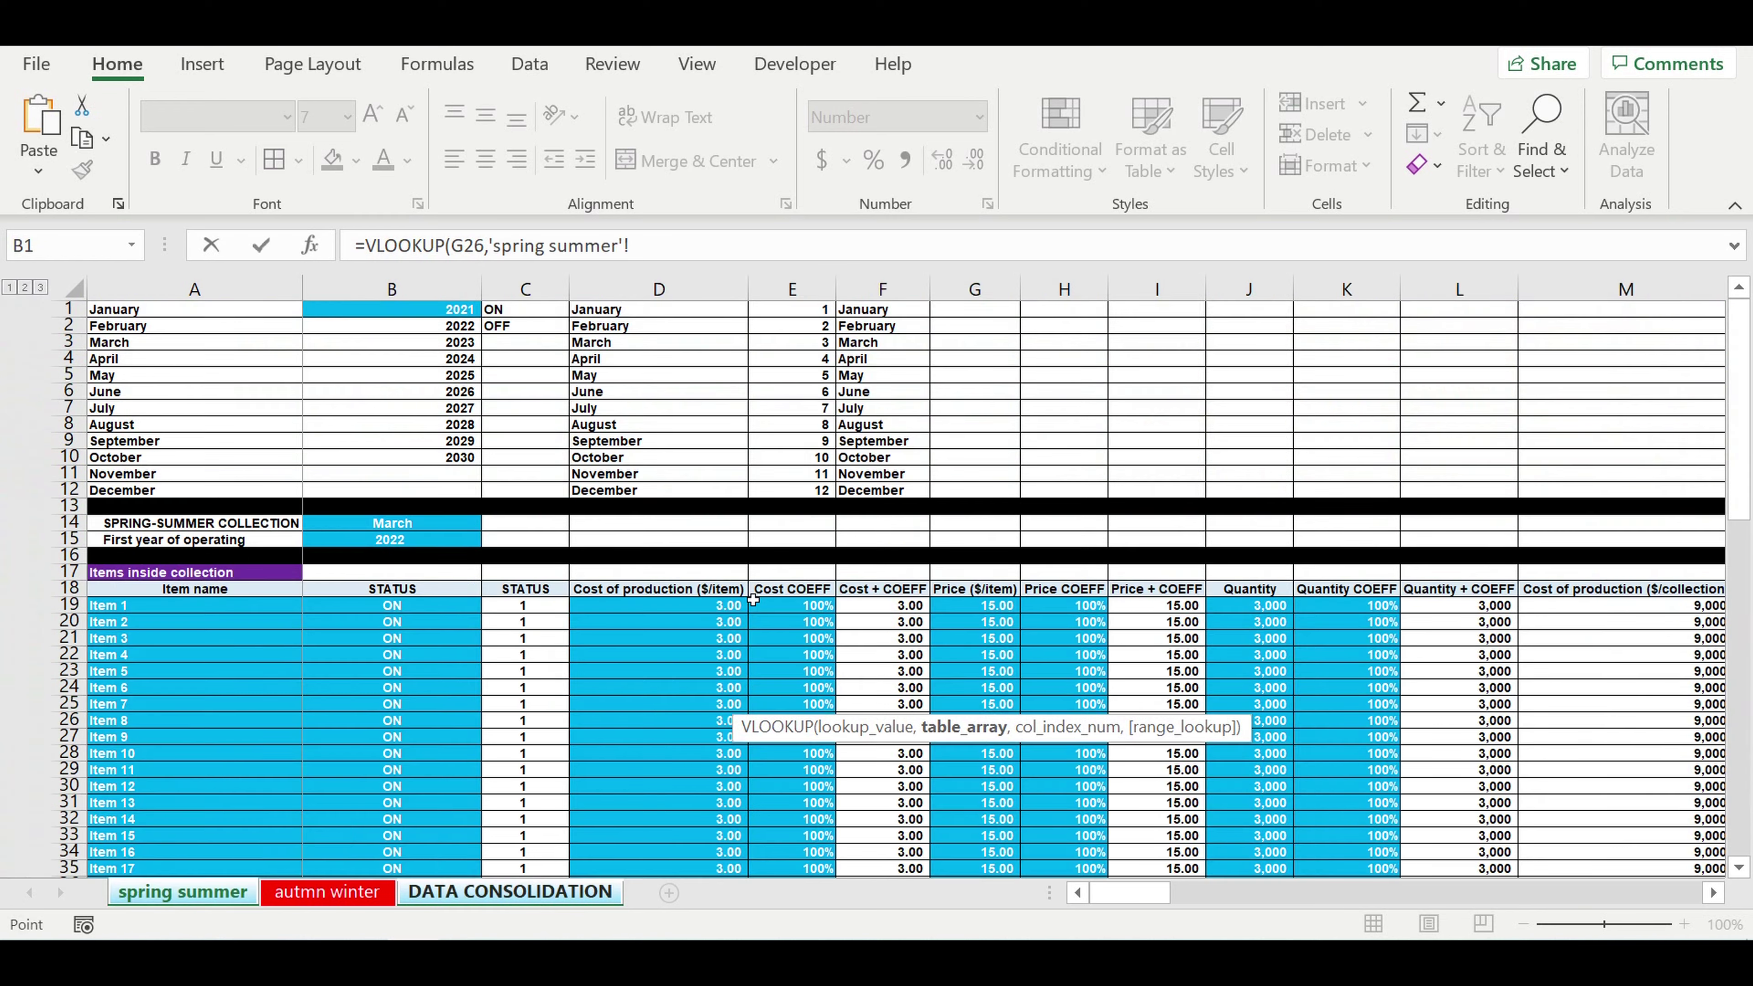
left_click_drag(791, 314, 896, 504)
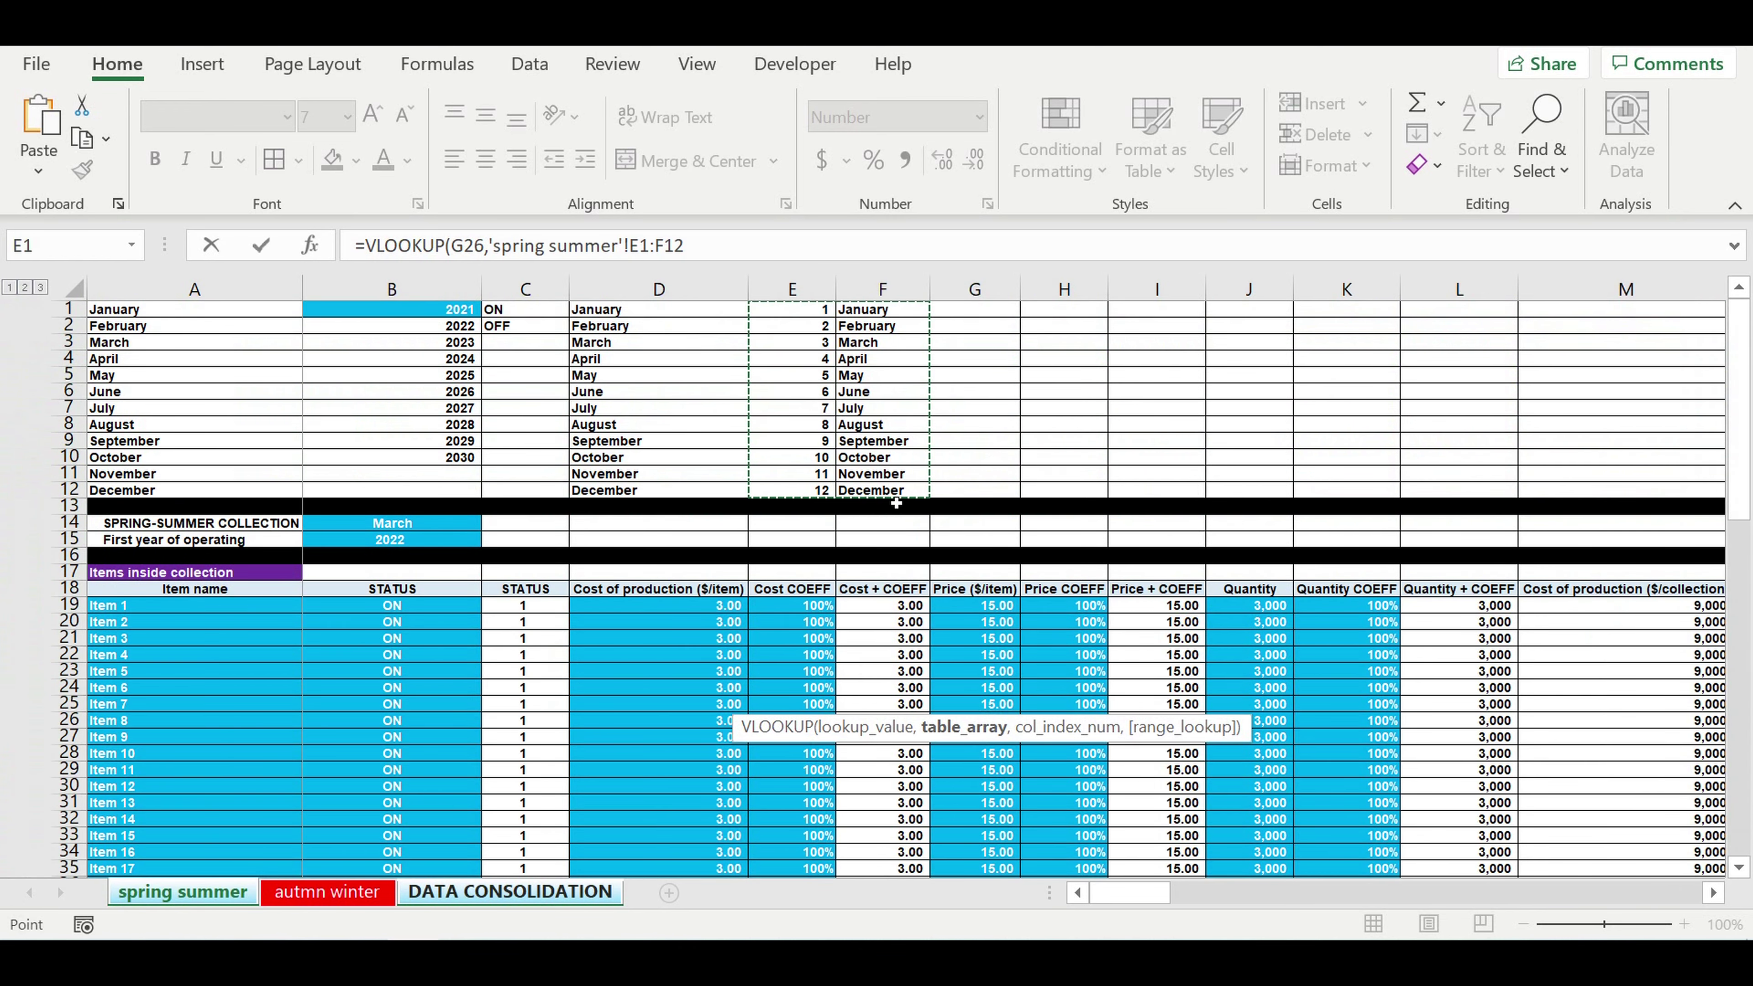
type(",2,0")
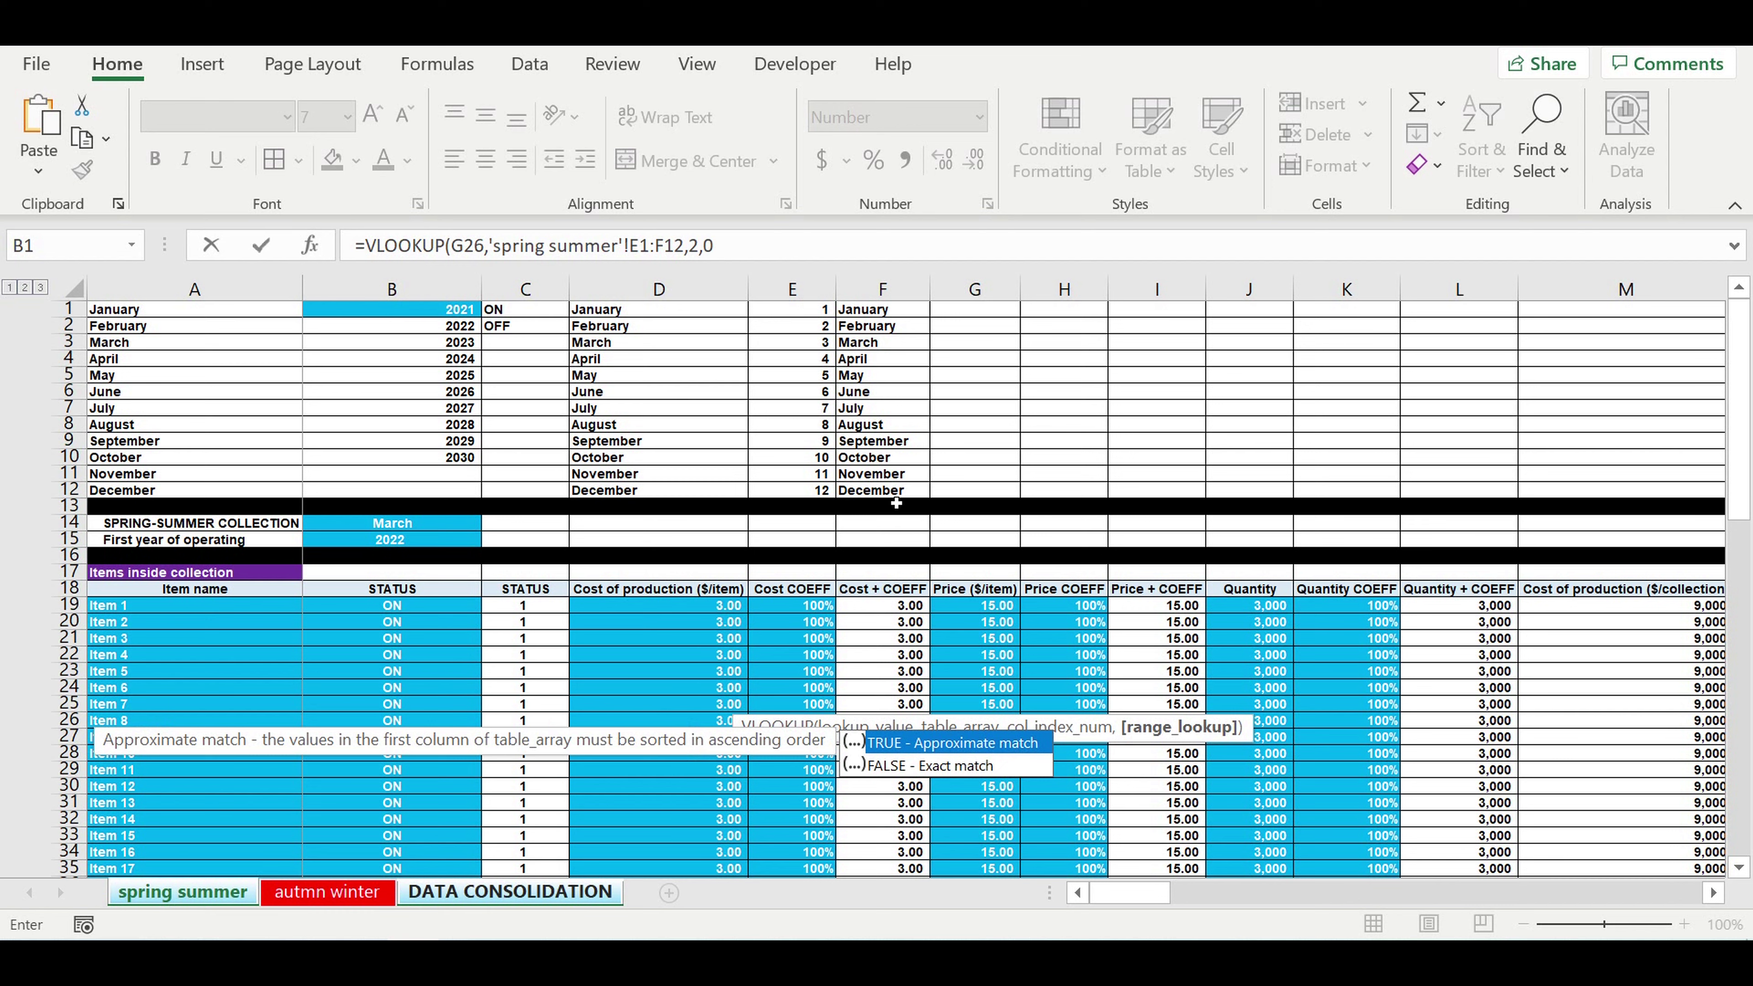
type(")")
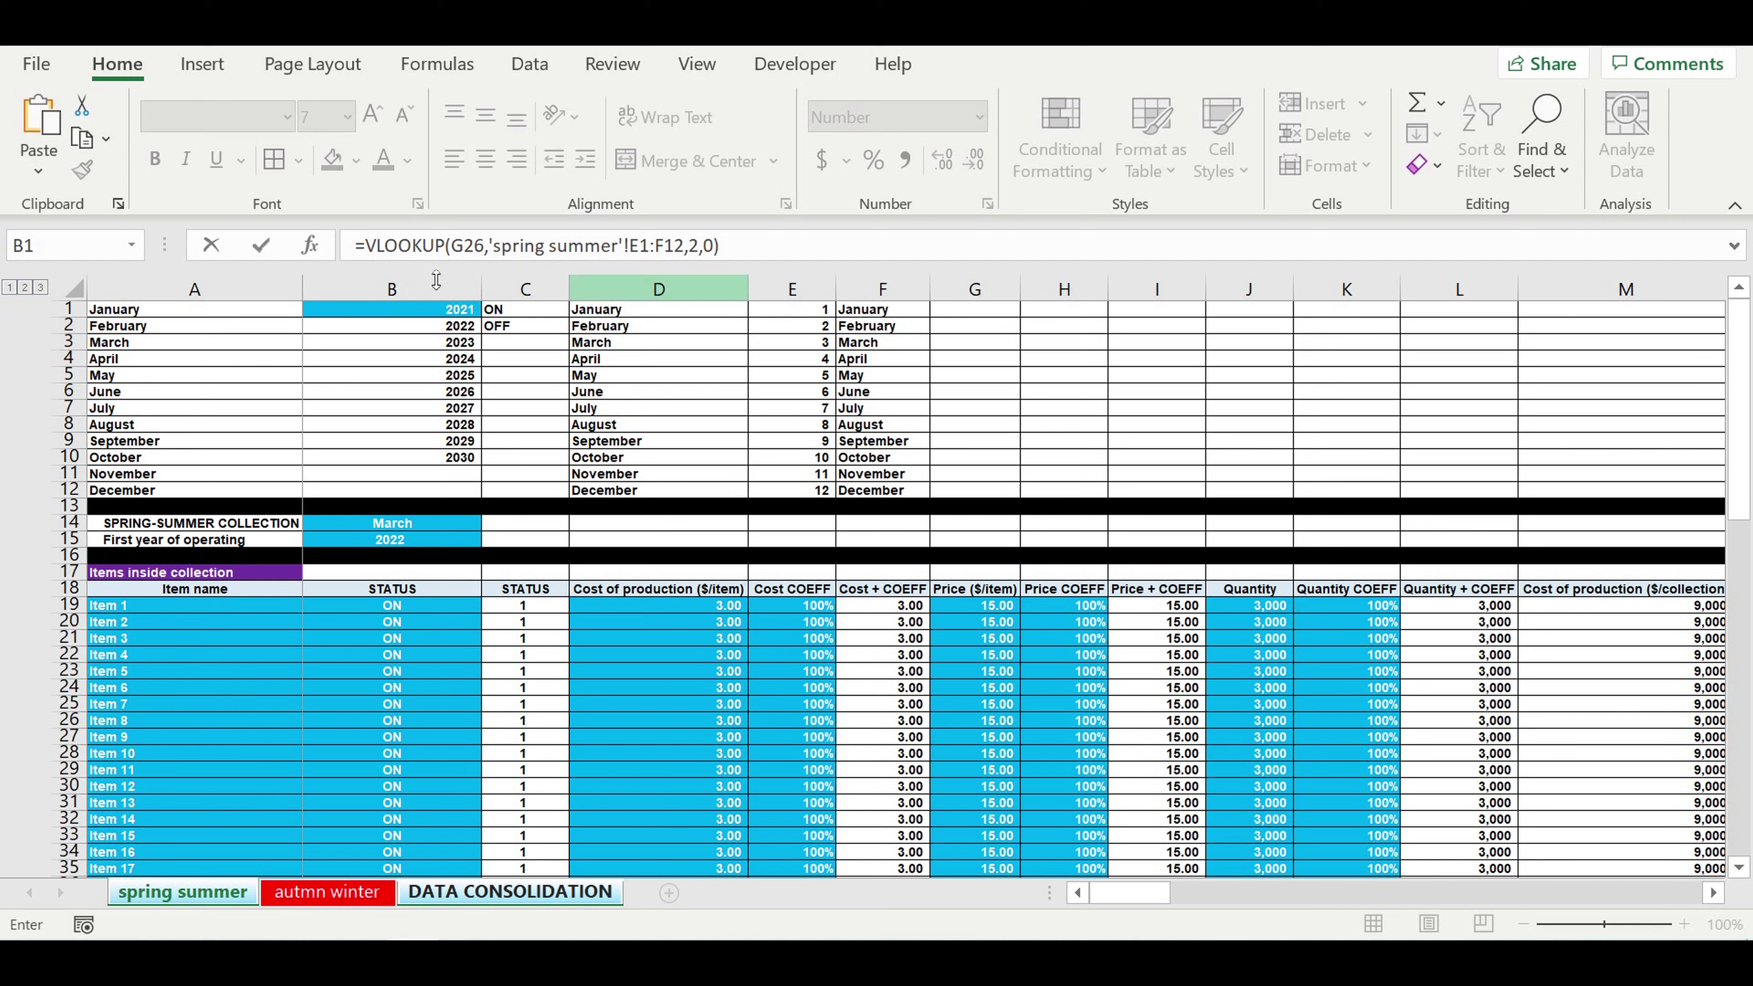
Wrap the VLOOKUP month name formula in G25 with IFERROR, using 0 as the fallback value
left_click(376, 245)
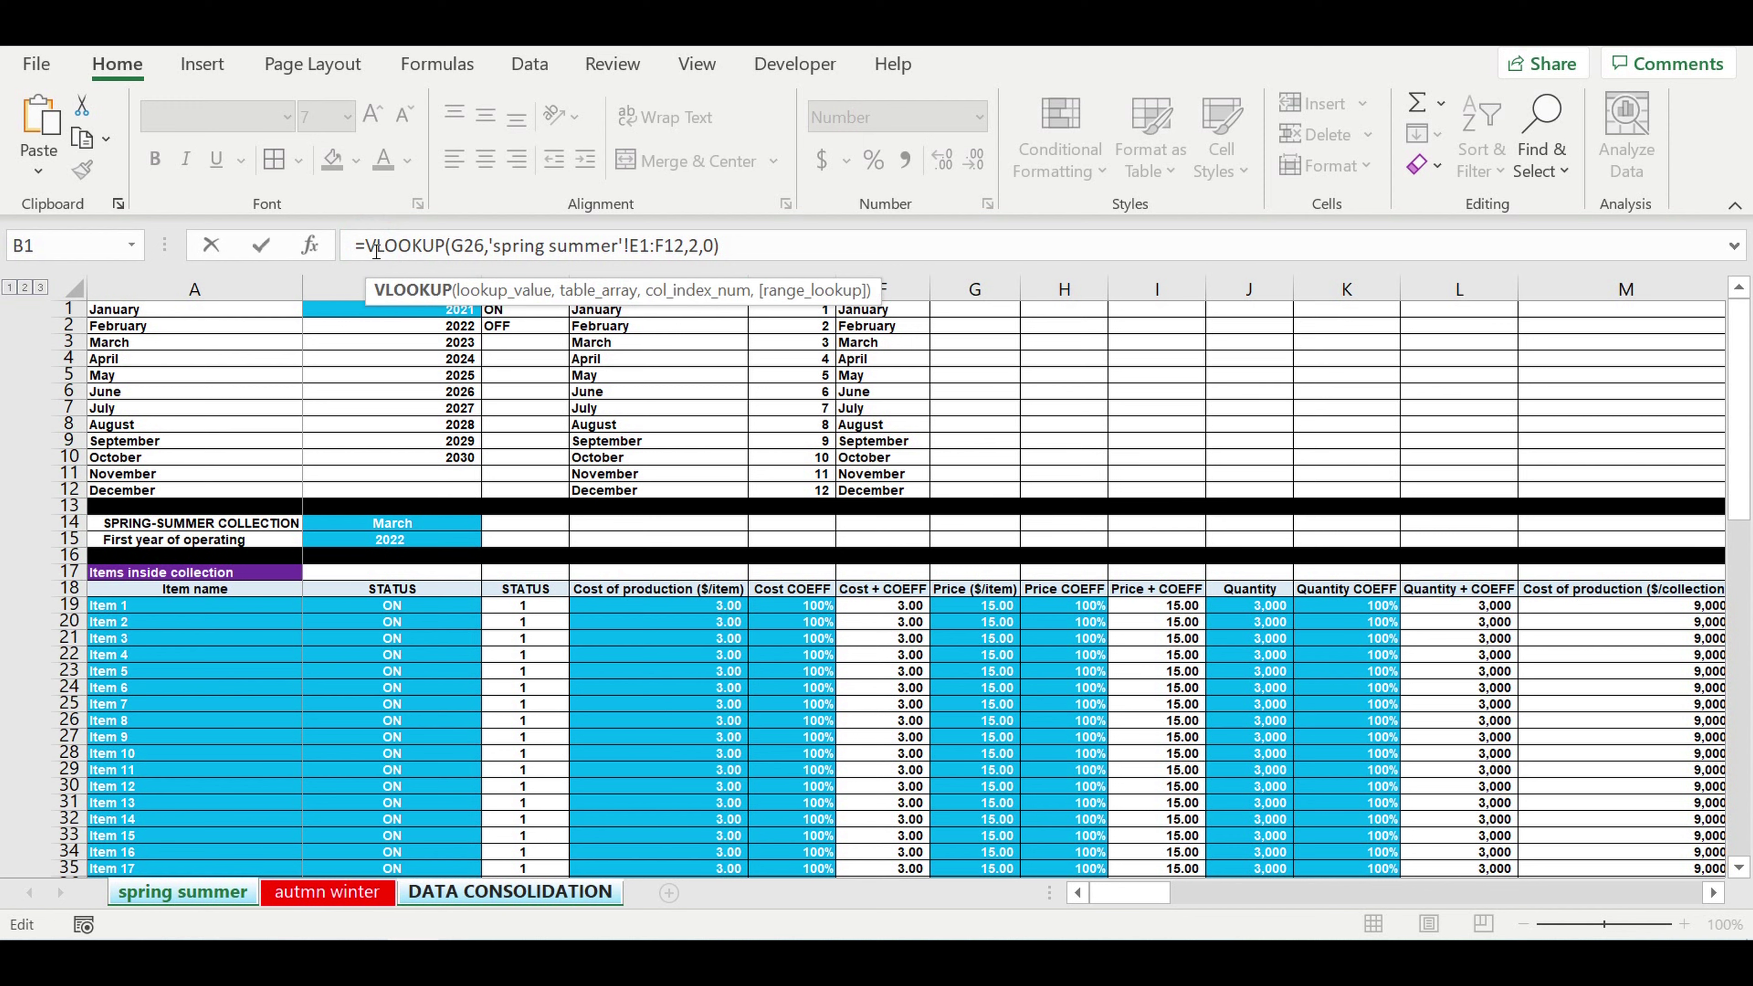
left_click(365, 245)
type("i")
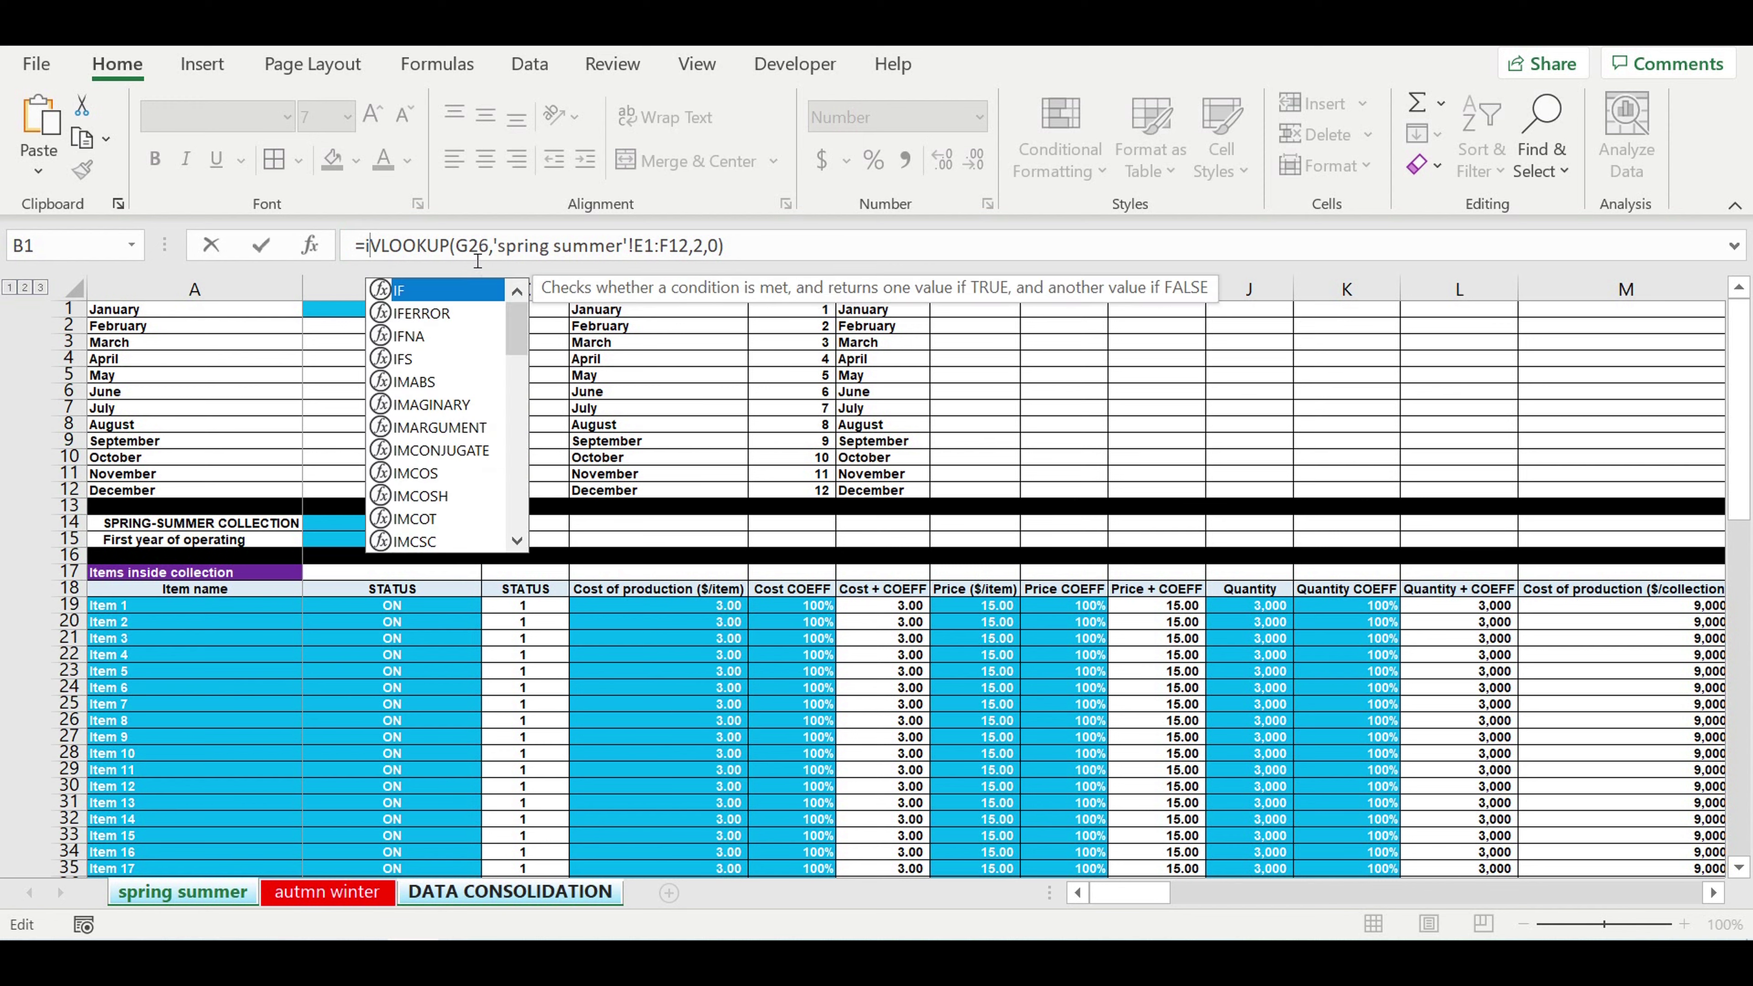
double_click(421, 317)
left_click(851, 260)
type(",-")
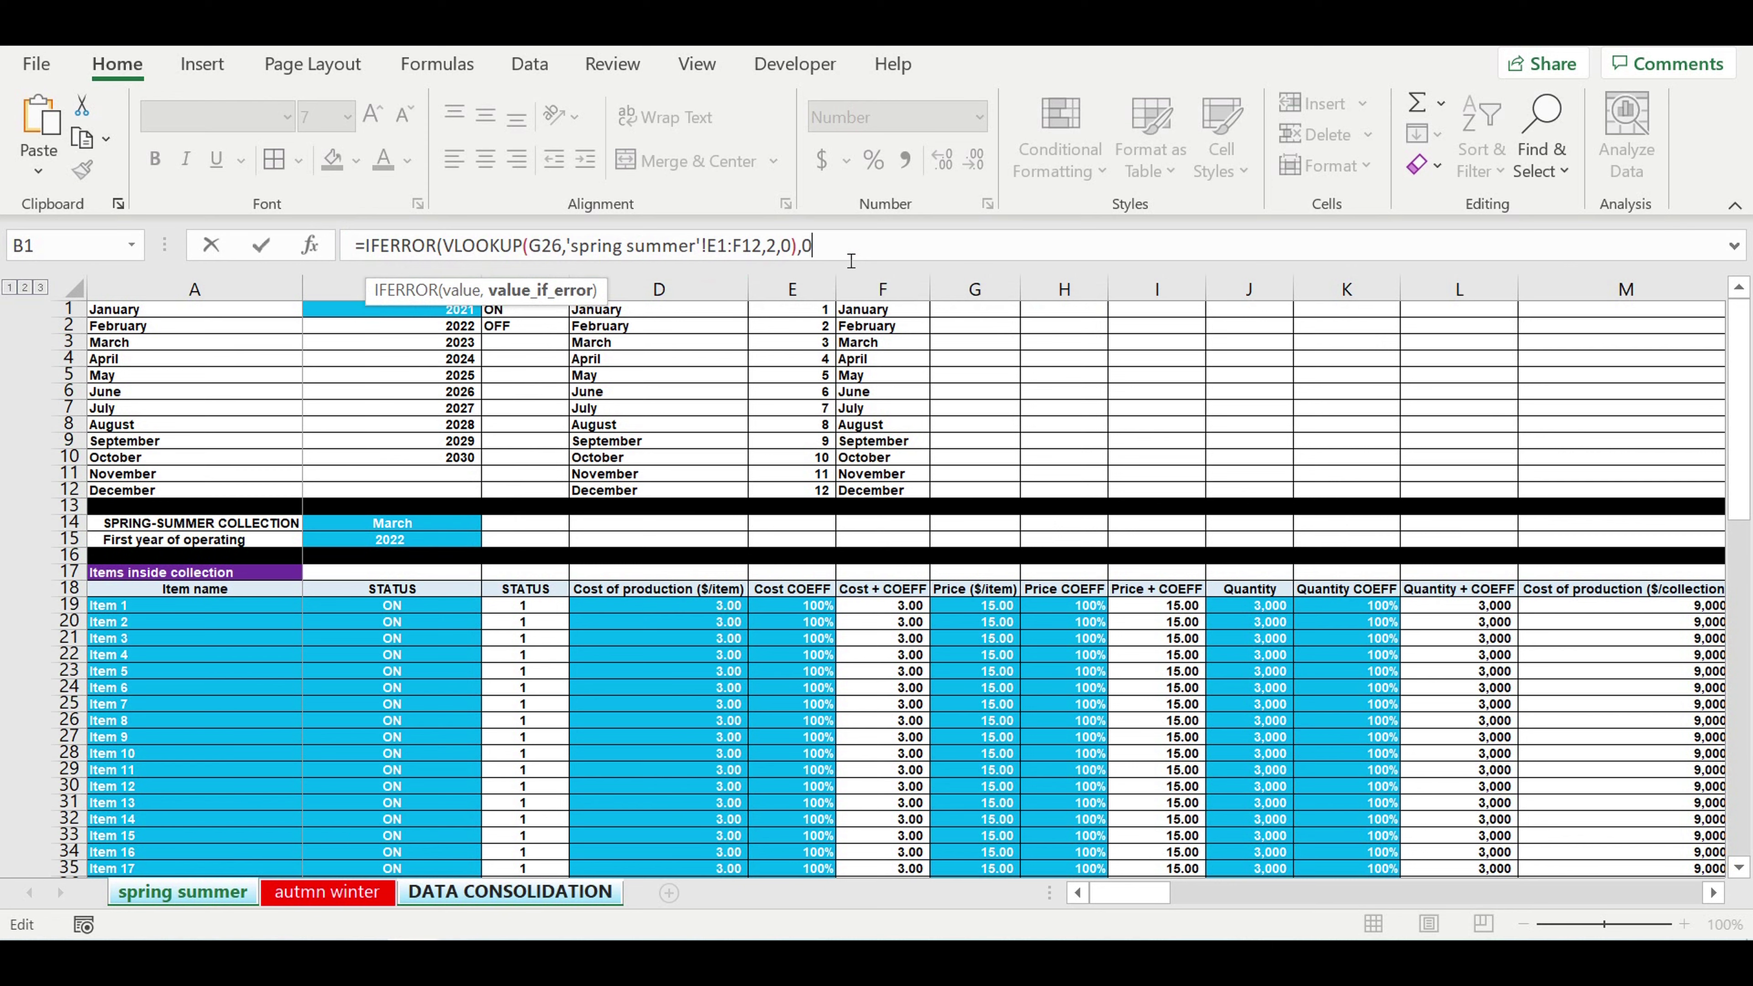
type(")")
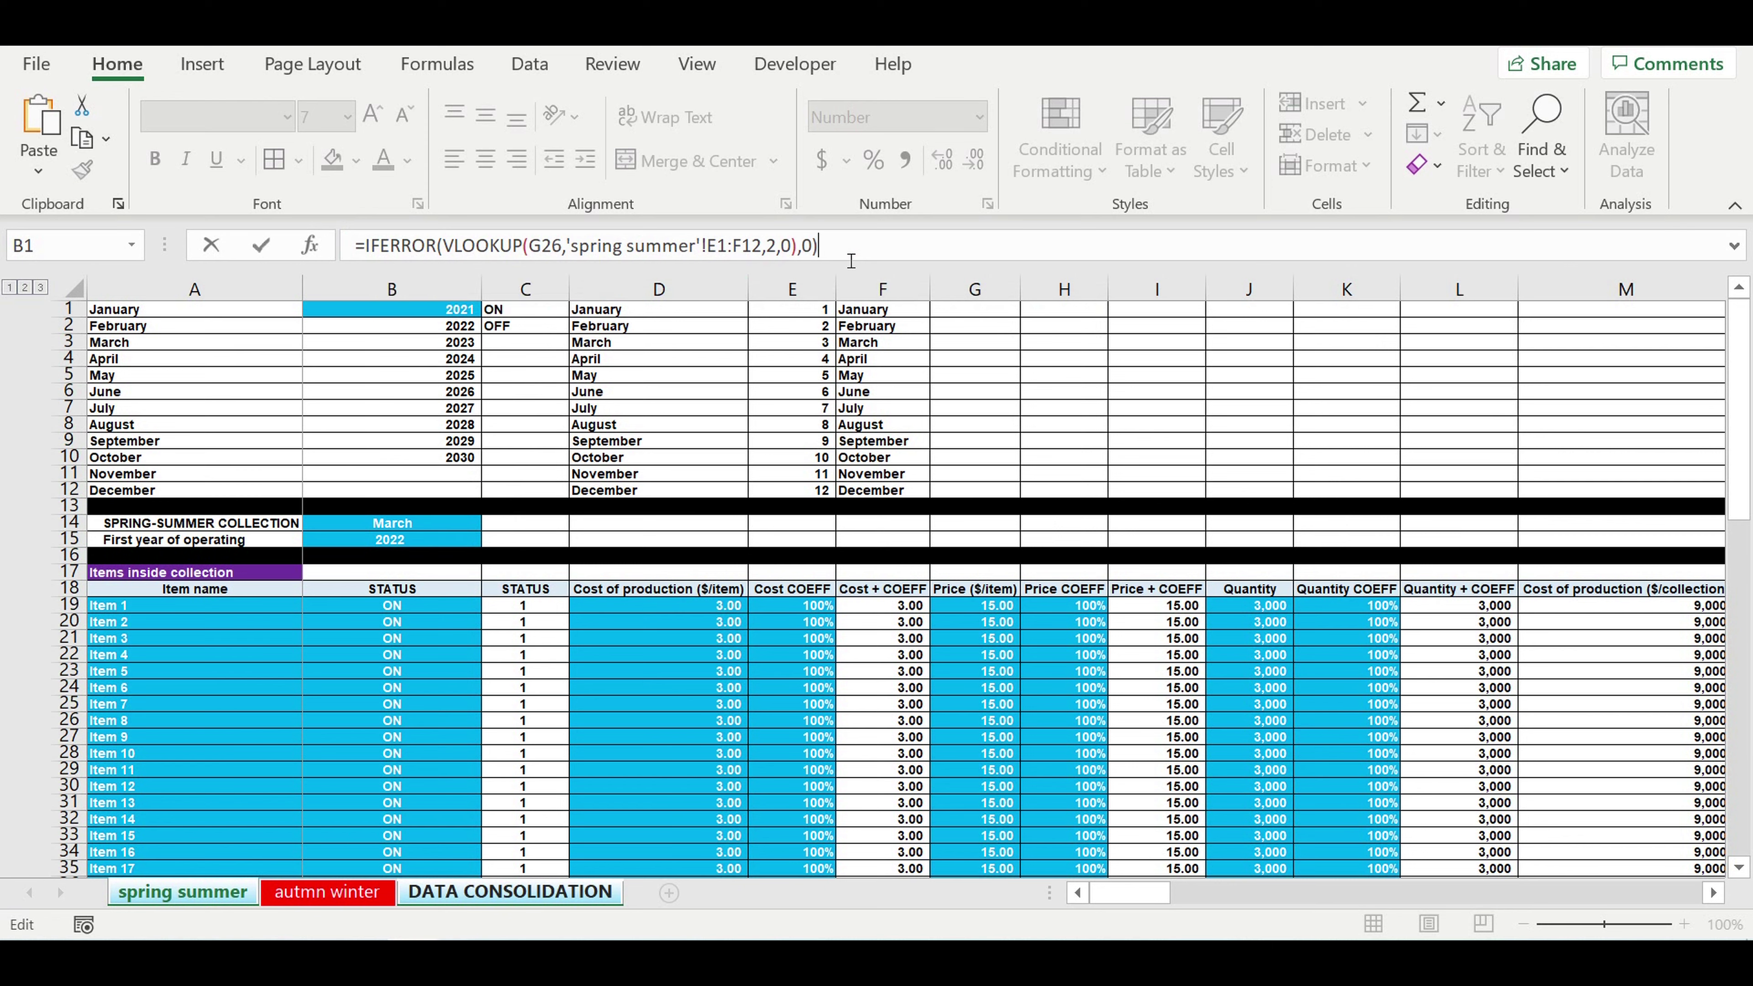
Make the lookup range in the G25 formula absolute as 'spring summer'!$E$1:$F$12 and commit the formula
left_click(708, 249)
type("$")
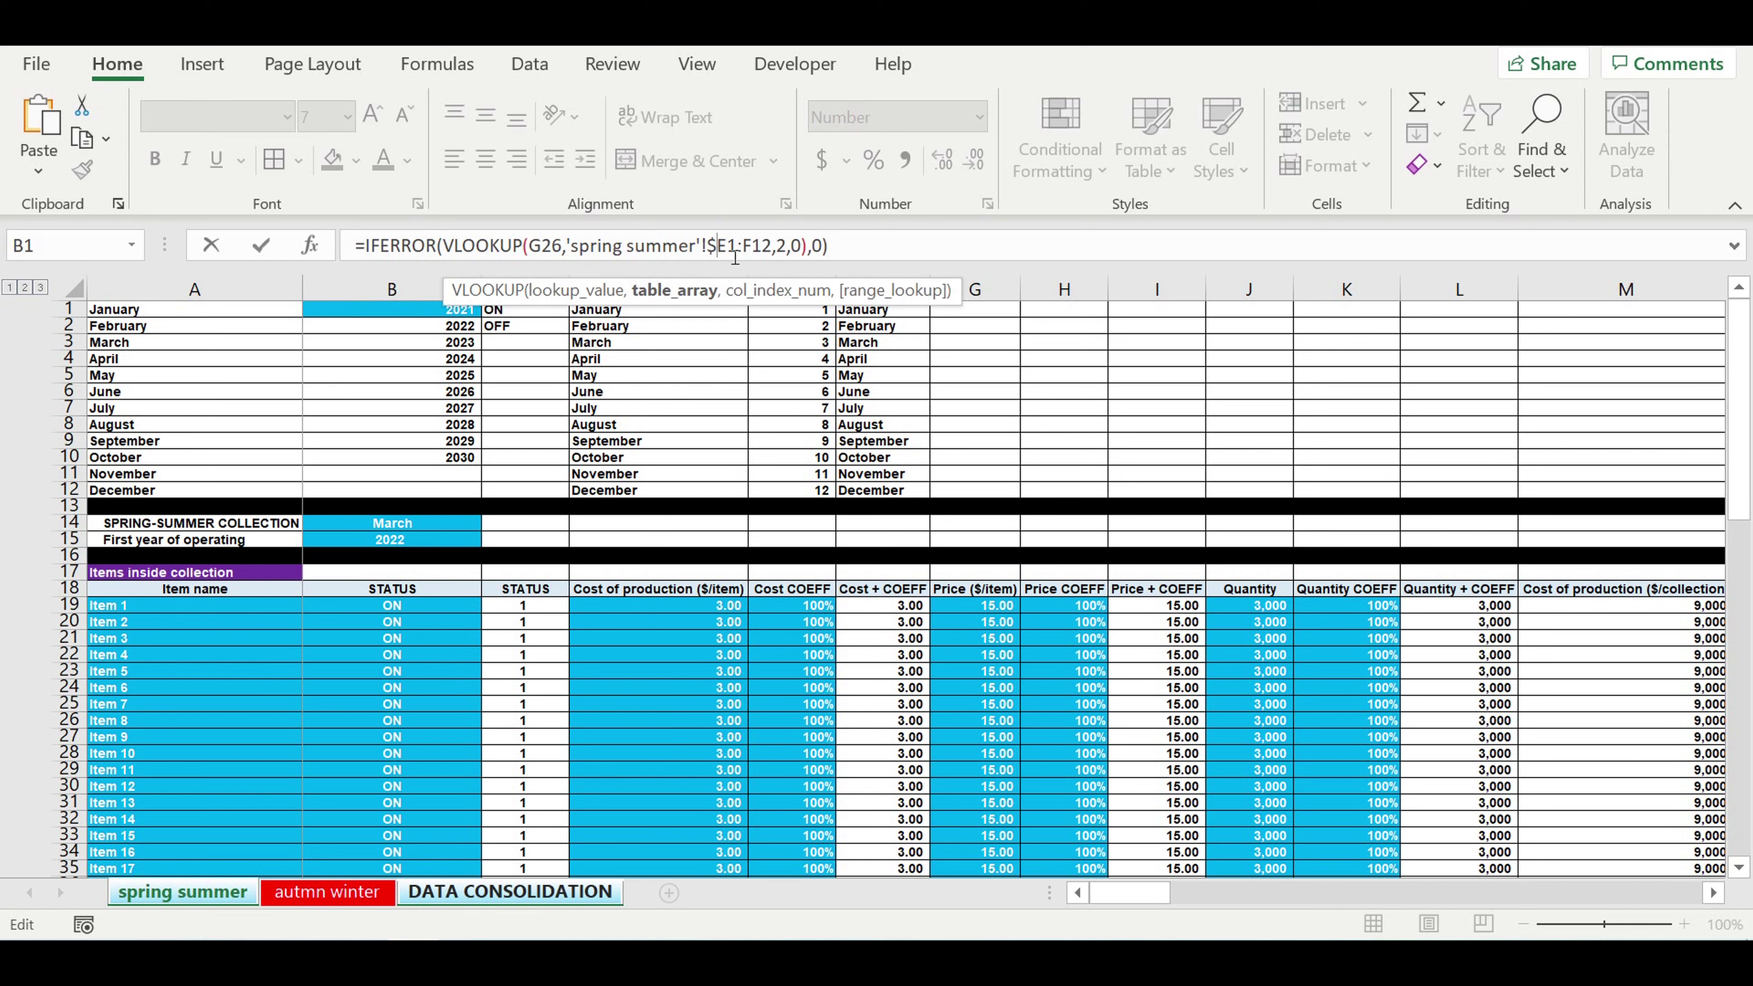
key("Right")
type("$")
key("Right")
key("Right")
type("$")
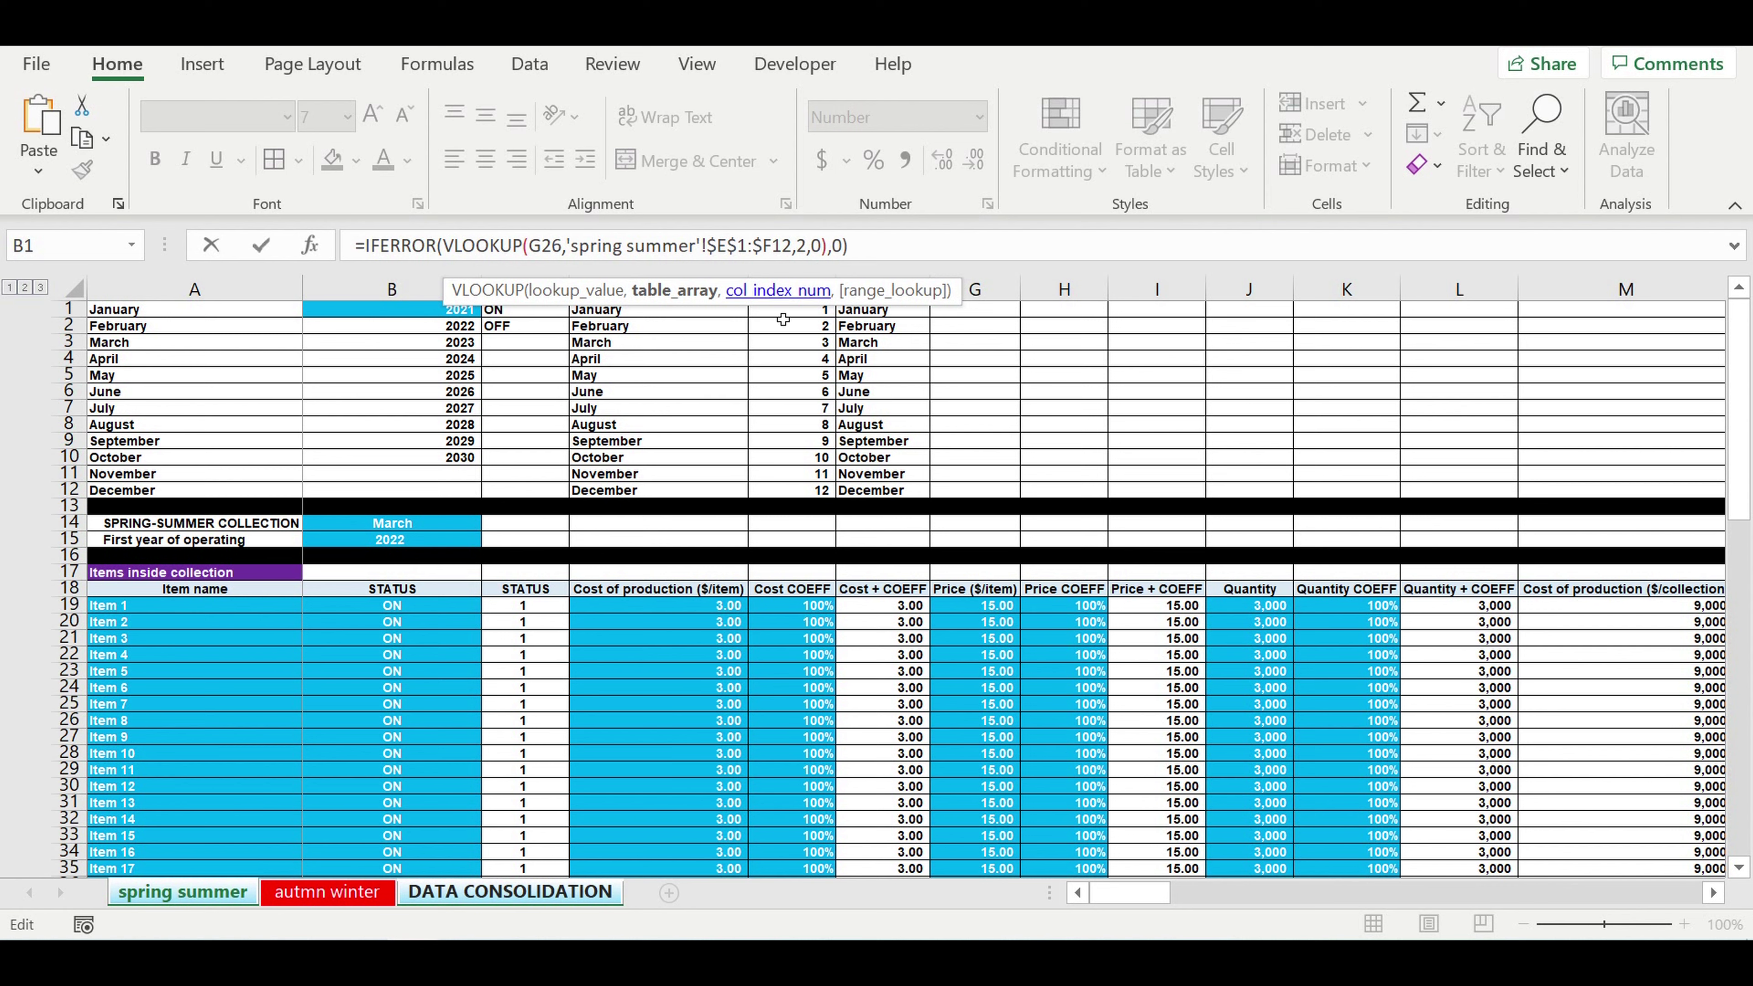
key("Right")
type("$")
key("Return")
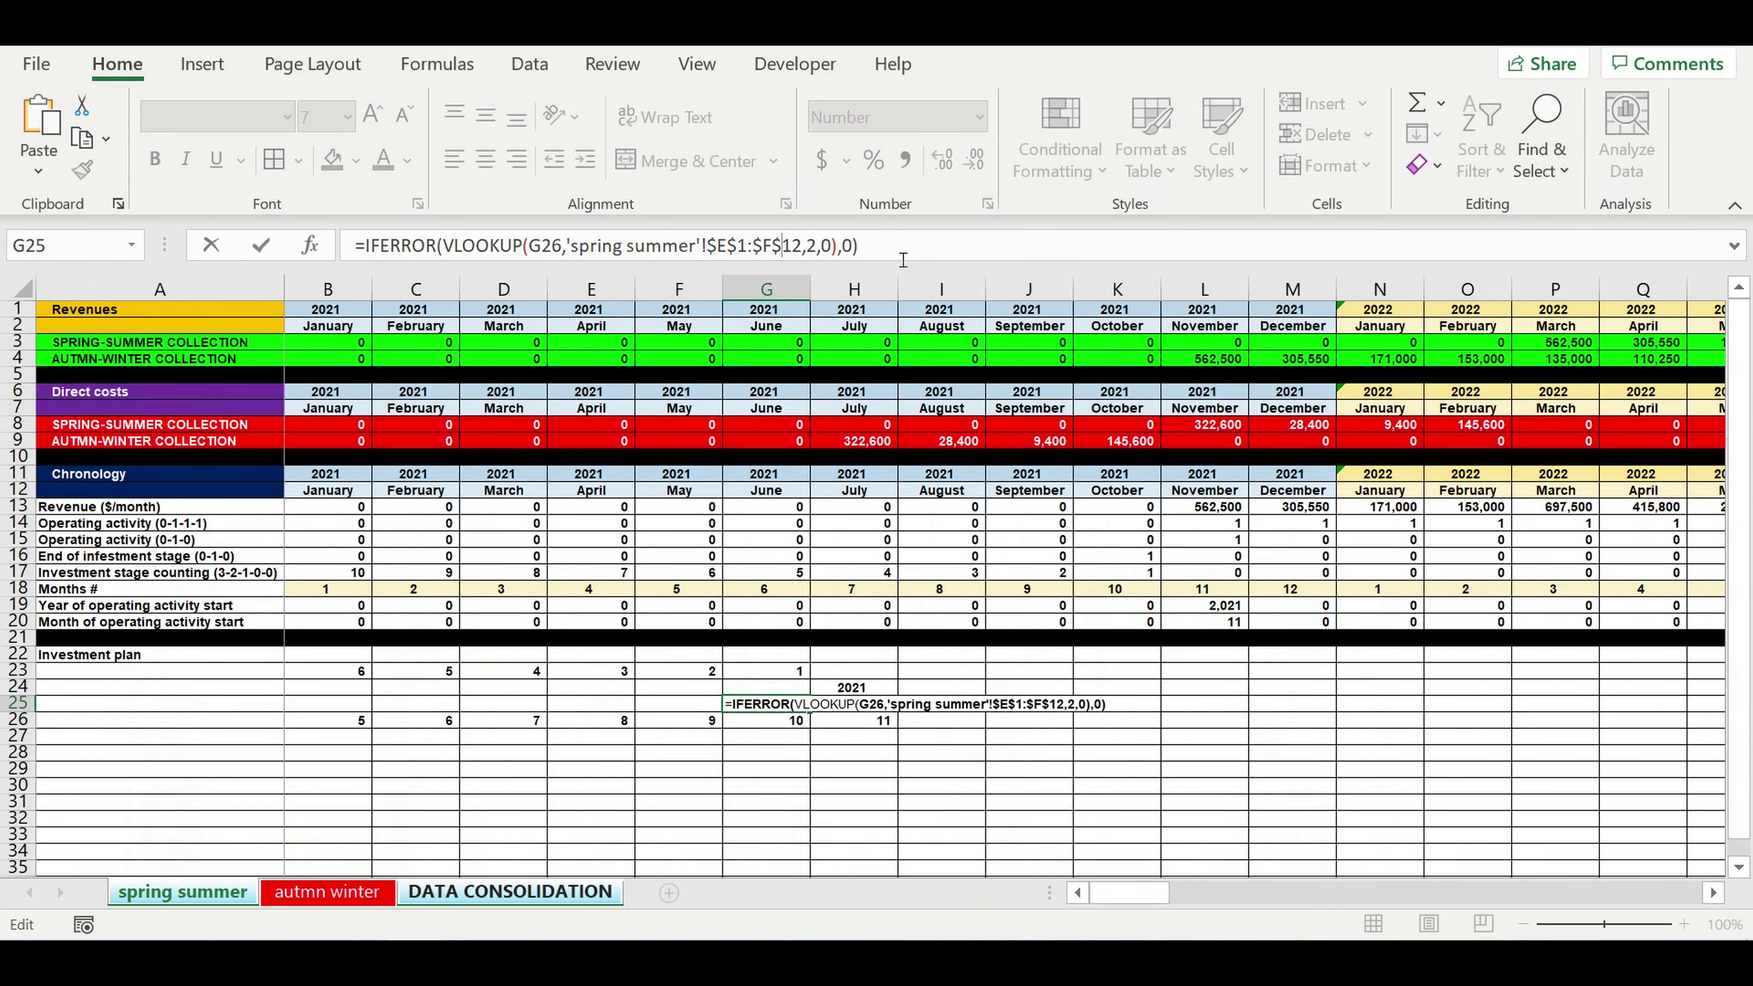
Fill the month name formula from G25 back through B25
key("Up")
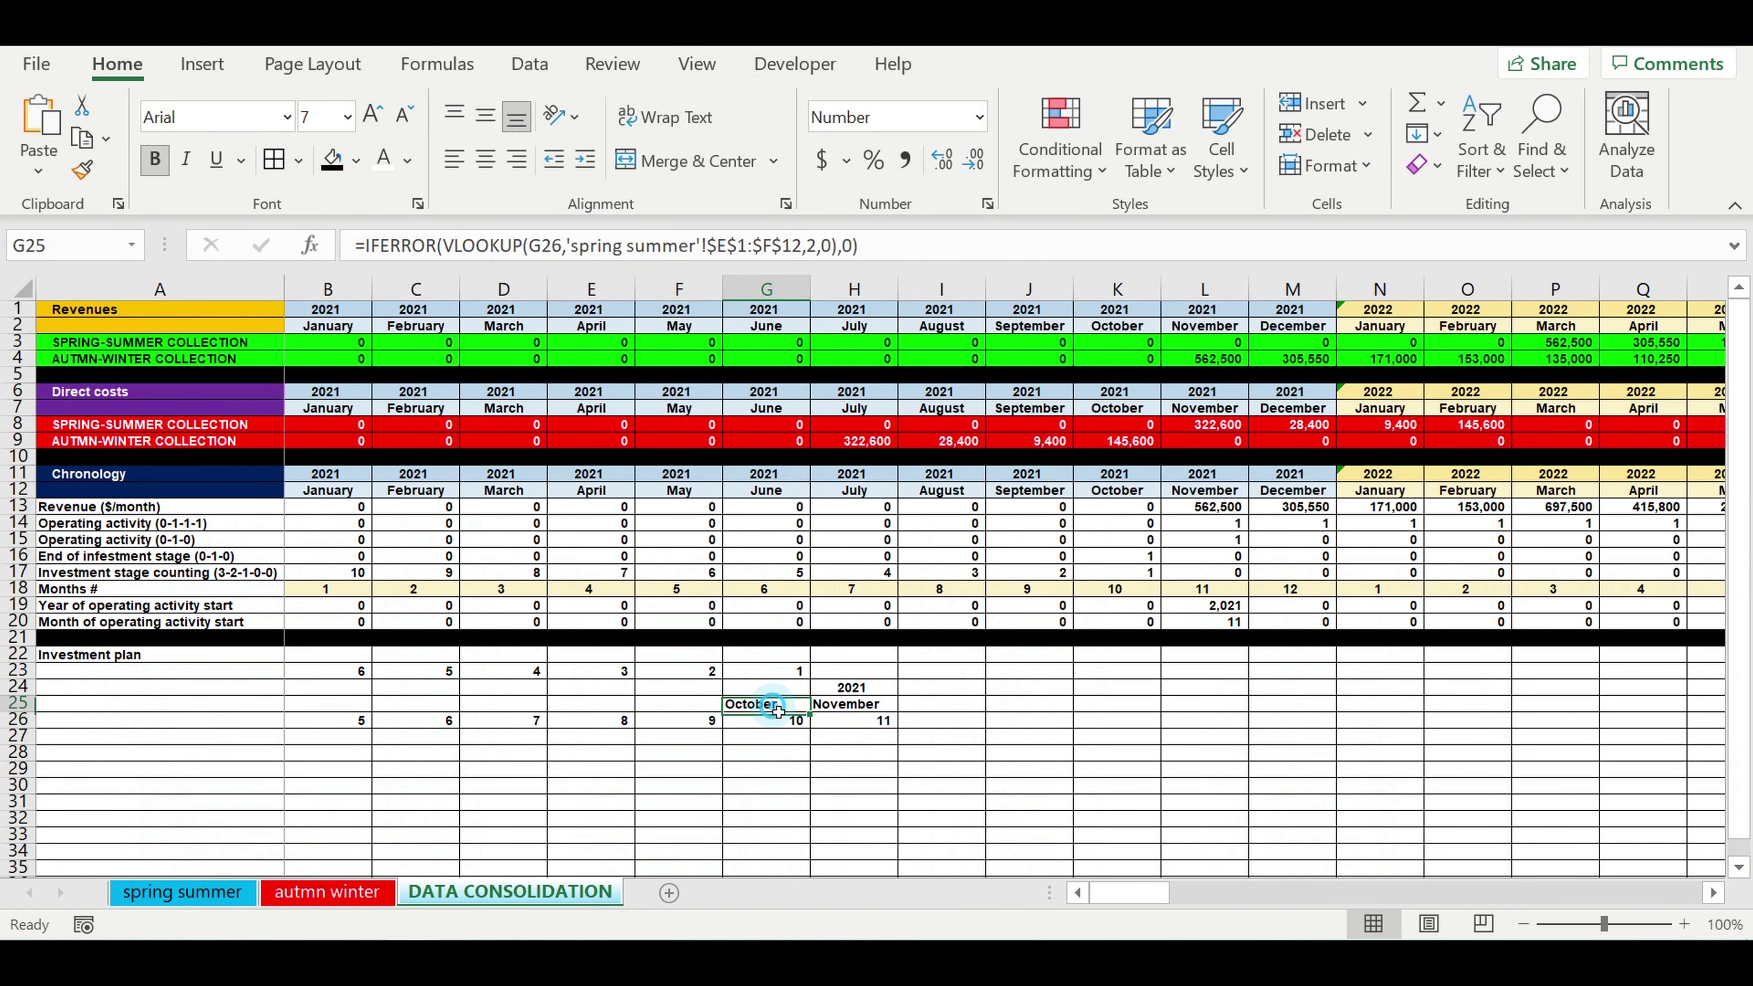
left_click_drag(816, 719, 325, 705)
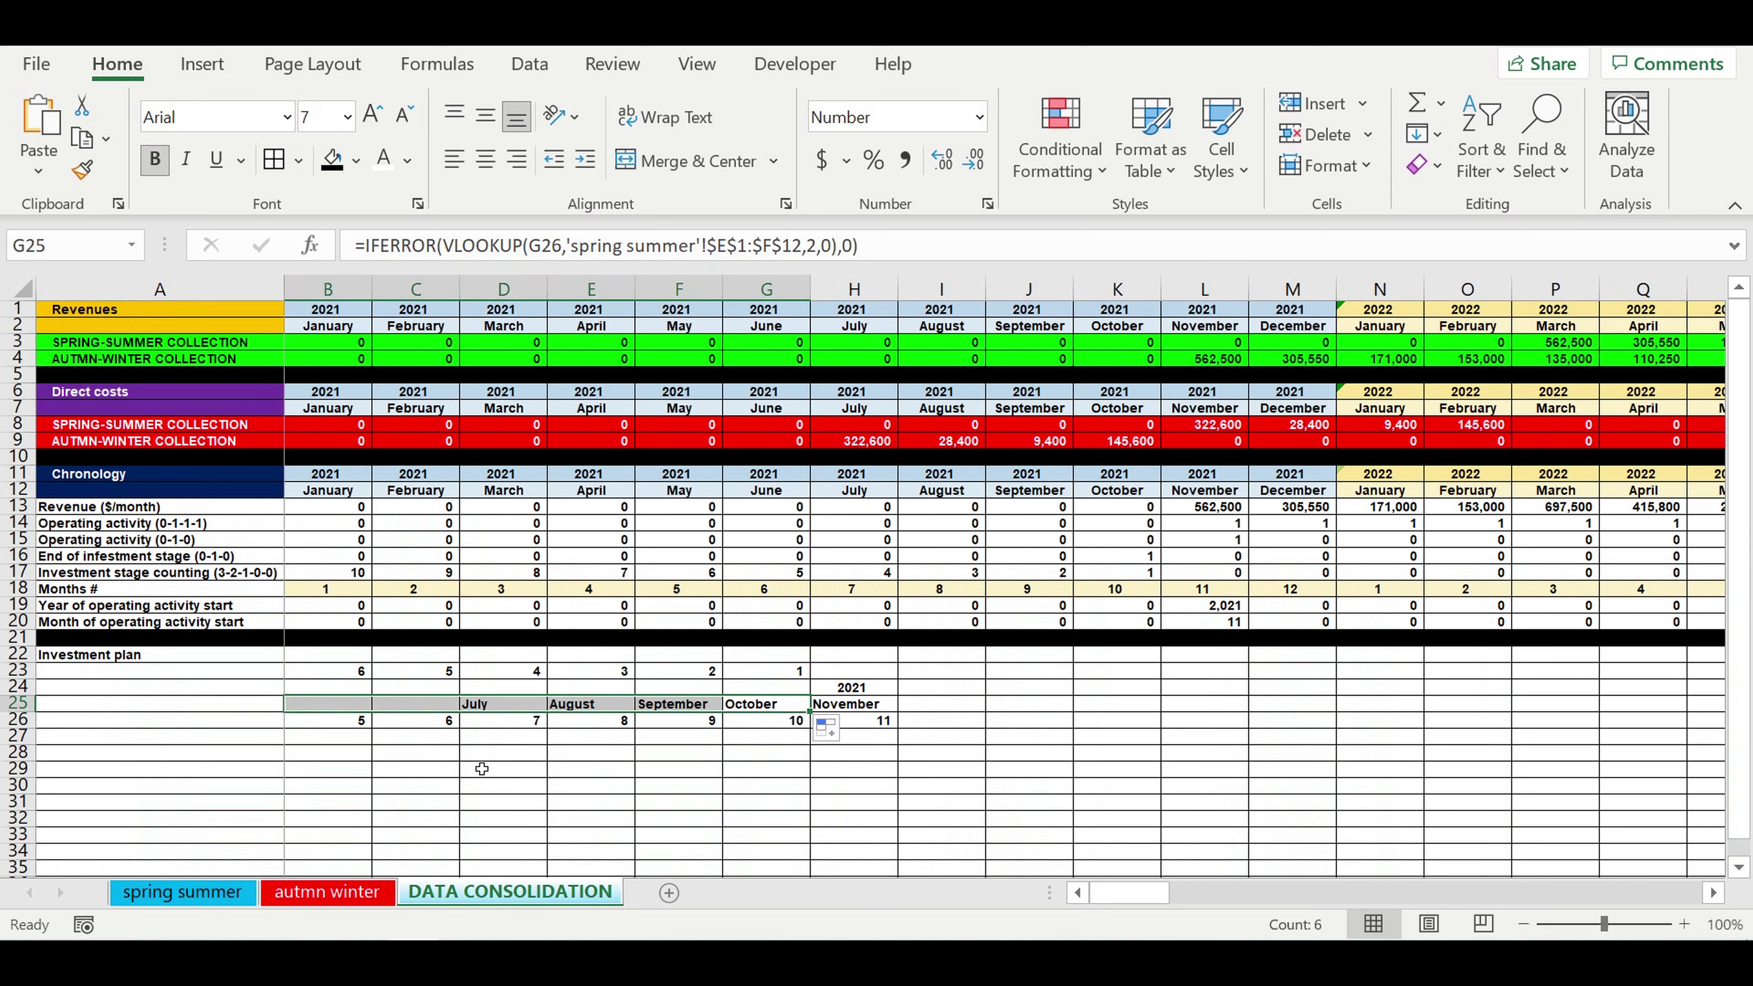
left_click(604, 777)
left_click(680, 777)
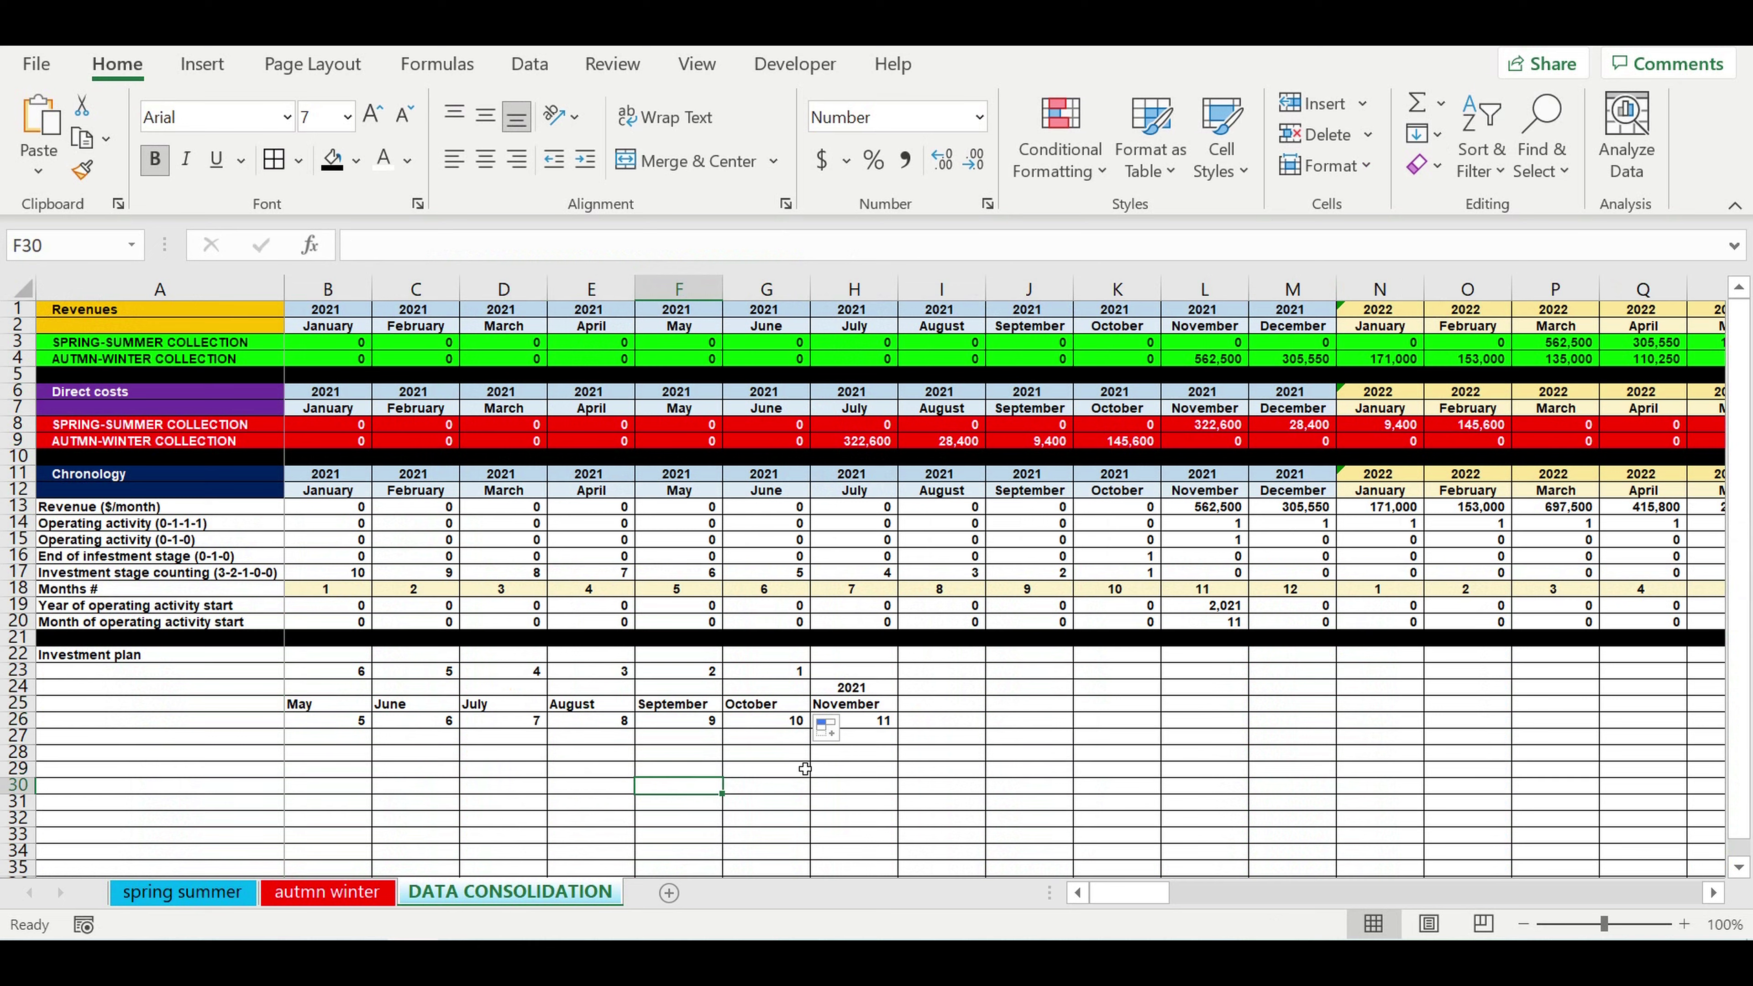
Centre the month names in B25:H25 horizontally
left_click_drag(855, 714, 324, 704)
left_click(486, 160)
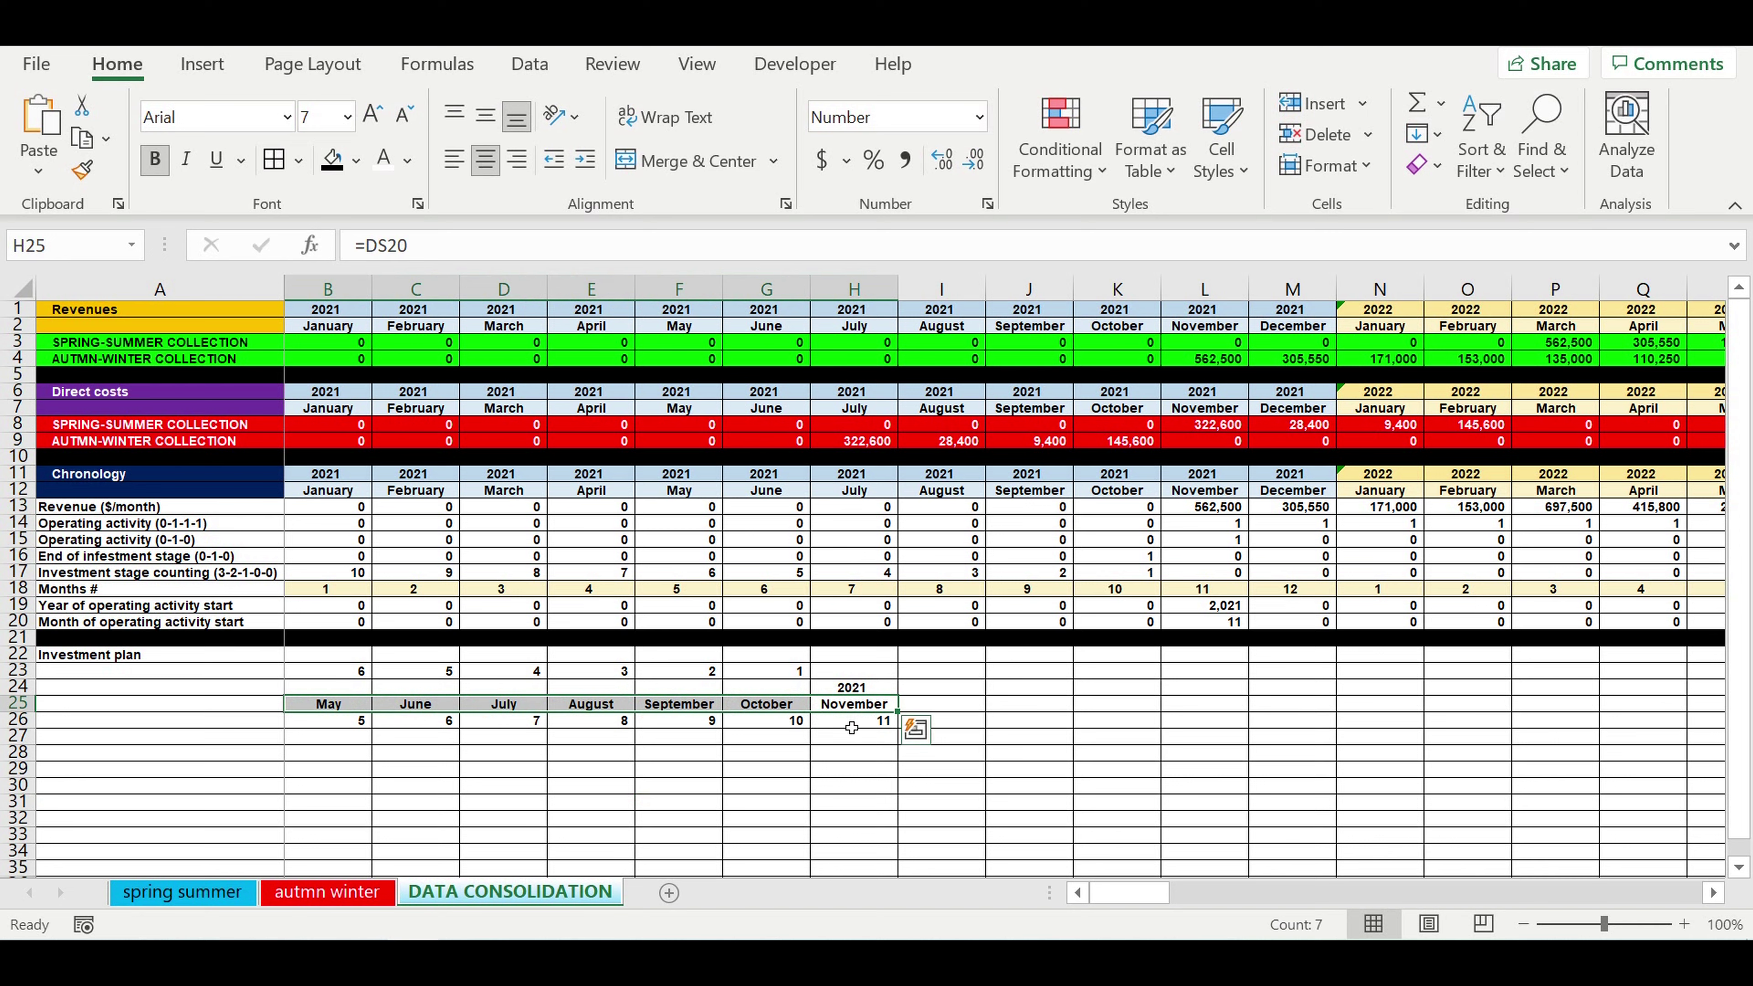
left_click(759, 771)
Enter the year formula =IF(H26=1,H24-1,H24) in G24
left_click(774, 689)
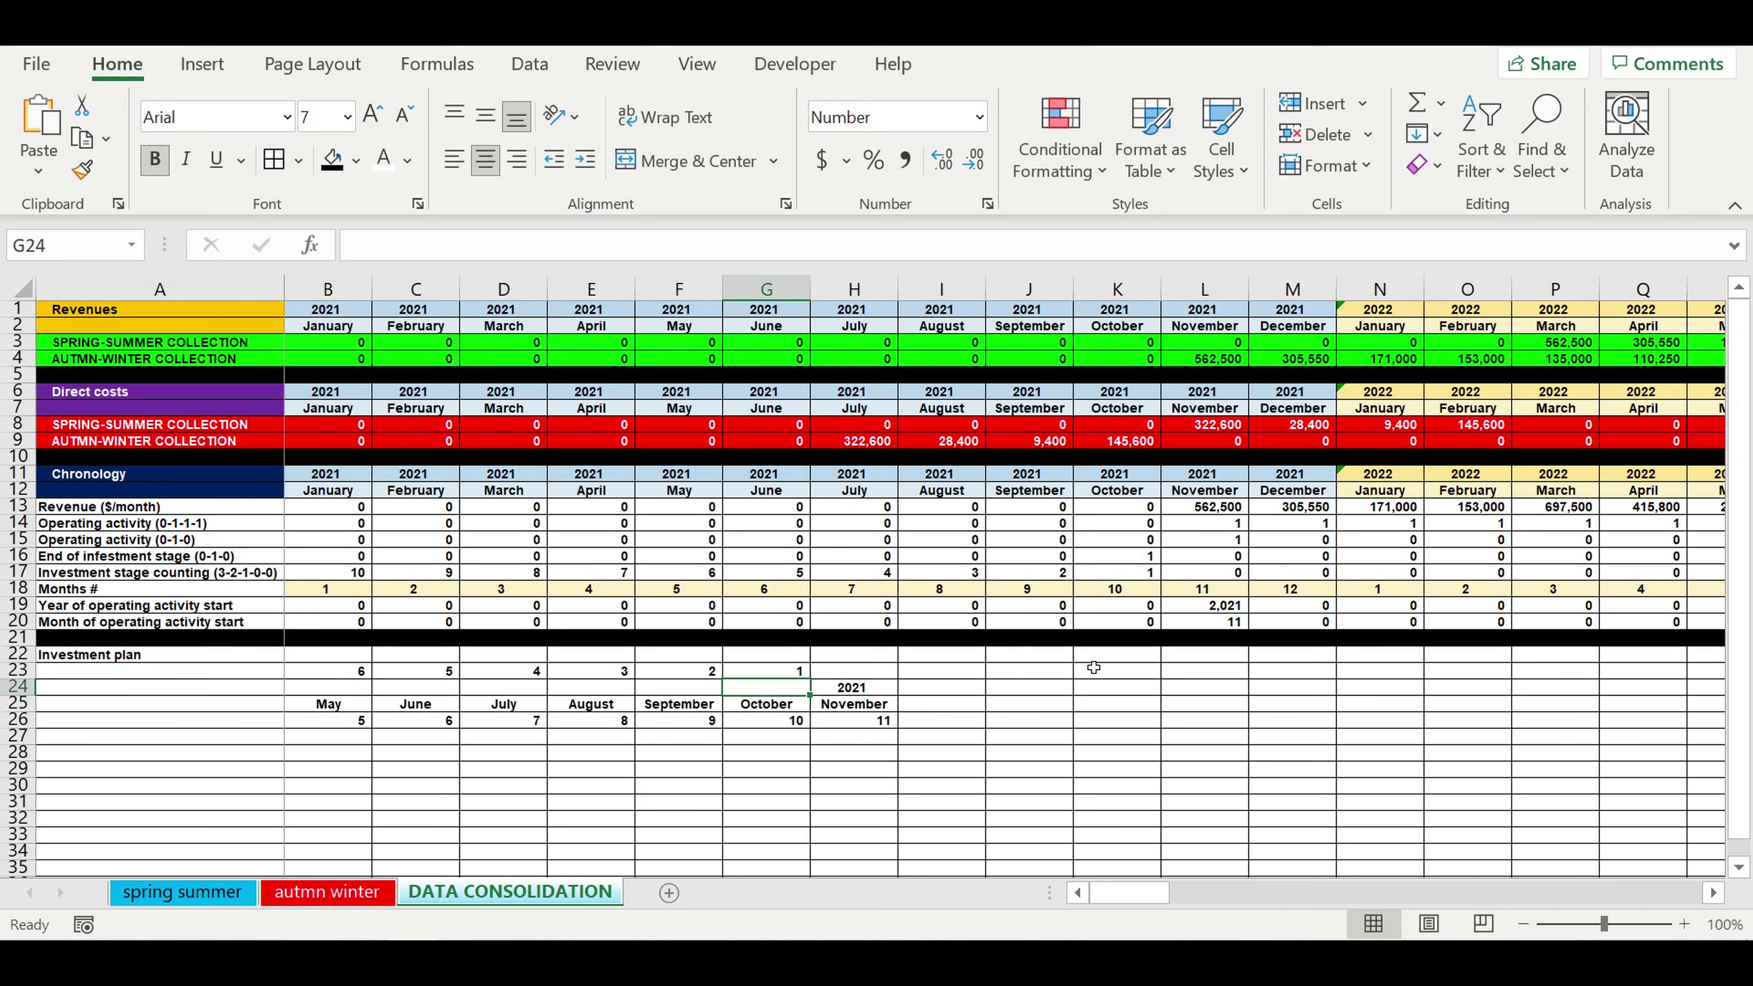
scroll(1094, 668, "down", 2)
type("=if")
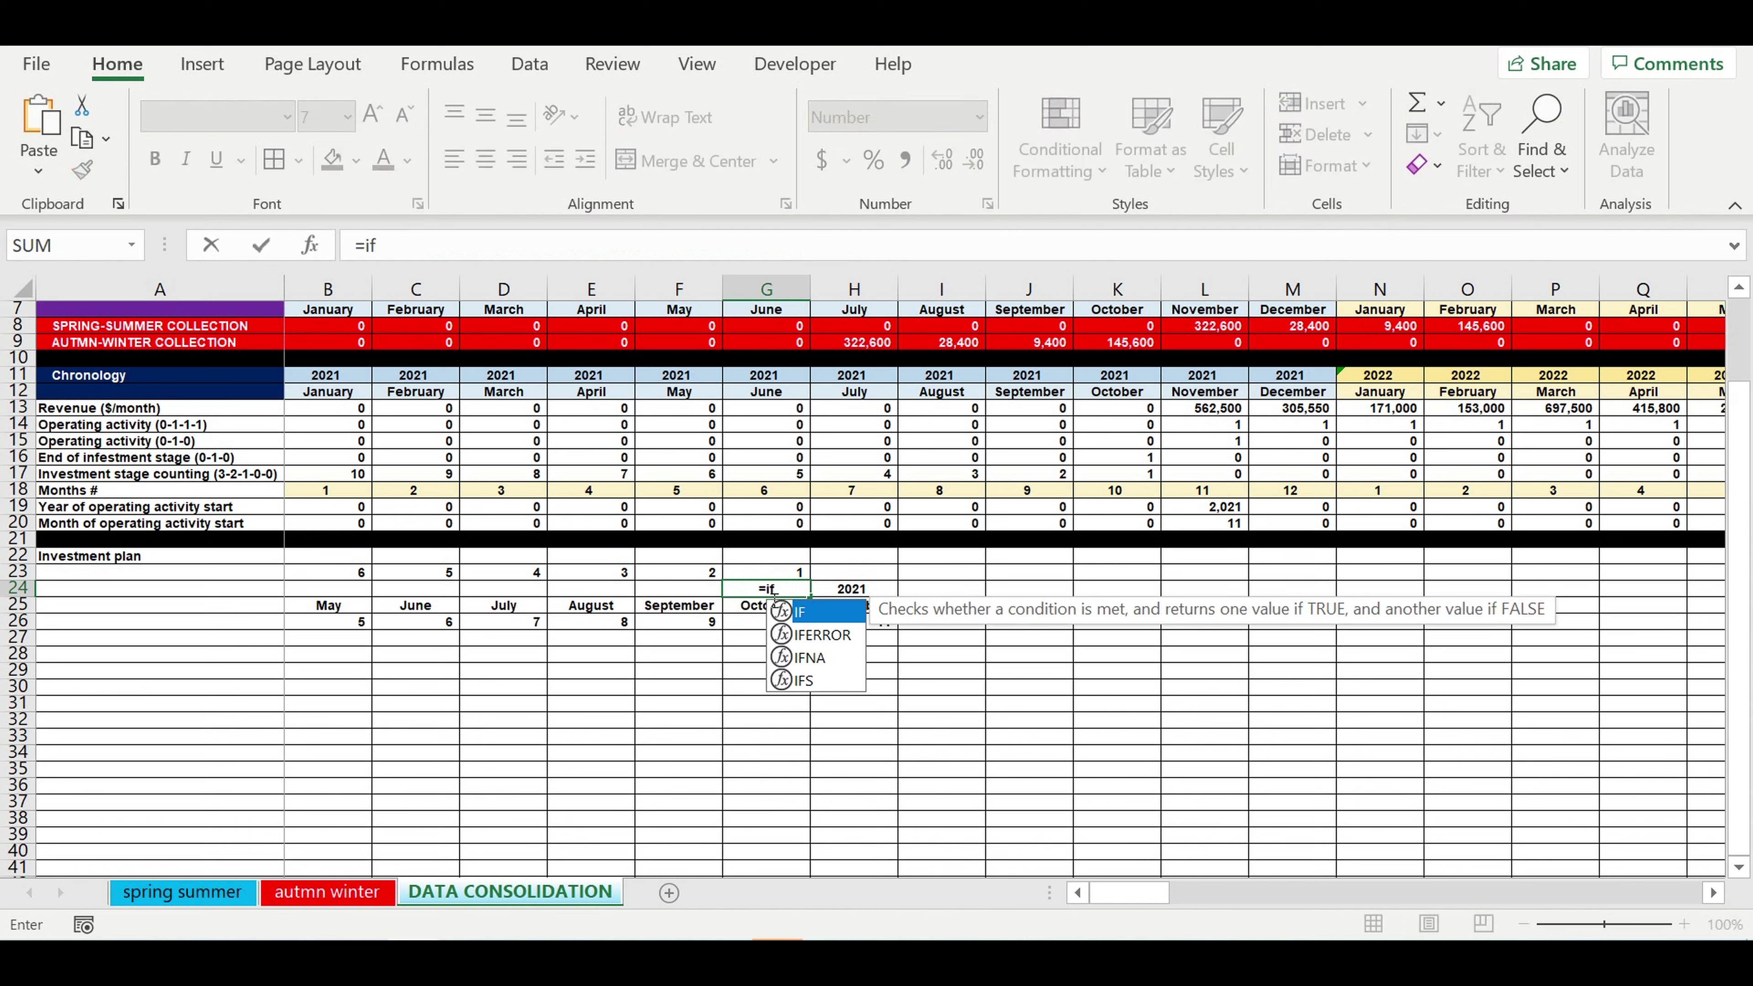
type("(")
left_click(856, 654)
left_click_drag(863, 667, 868, 632)
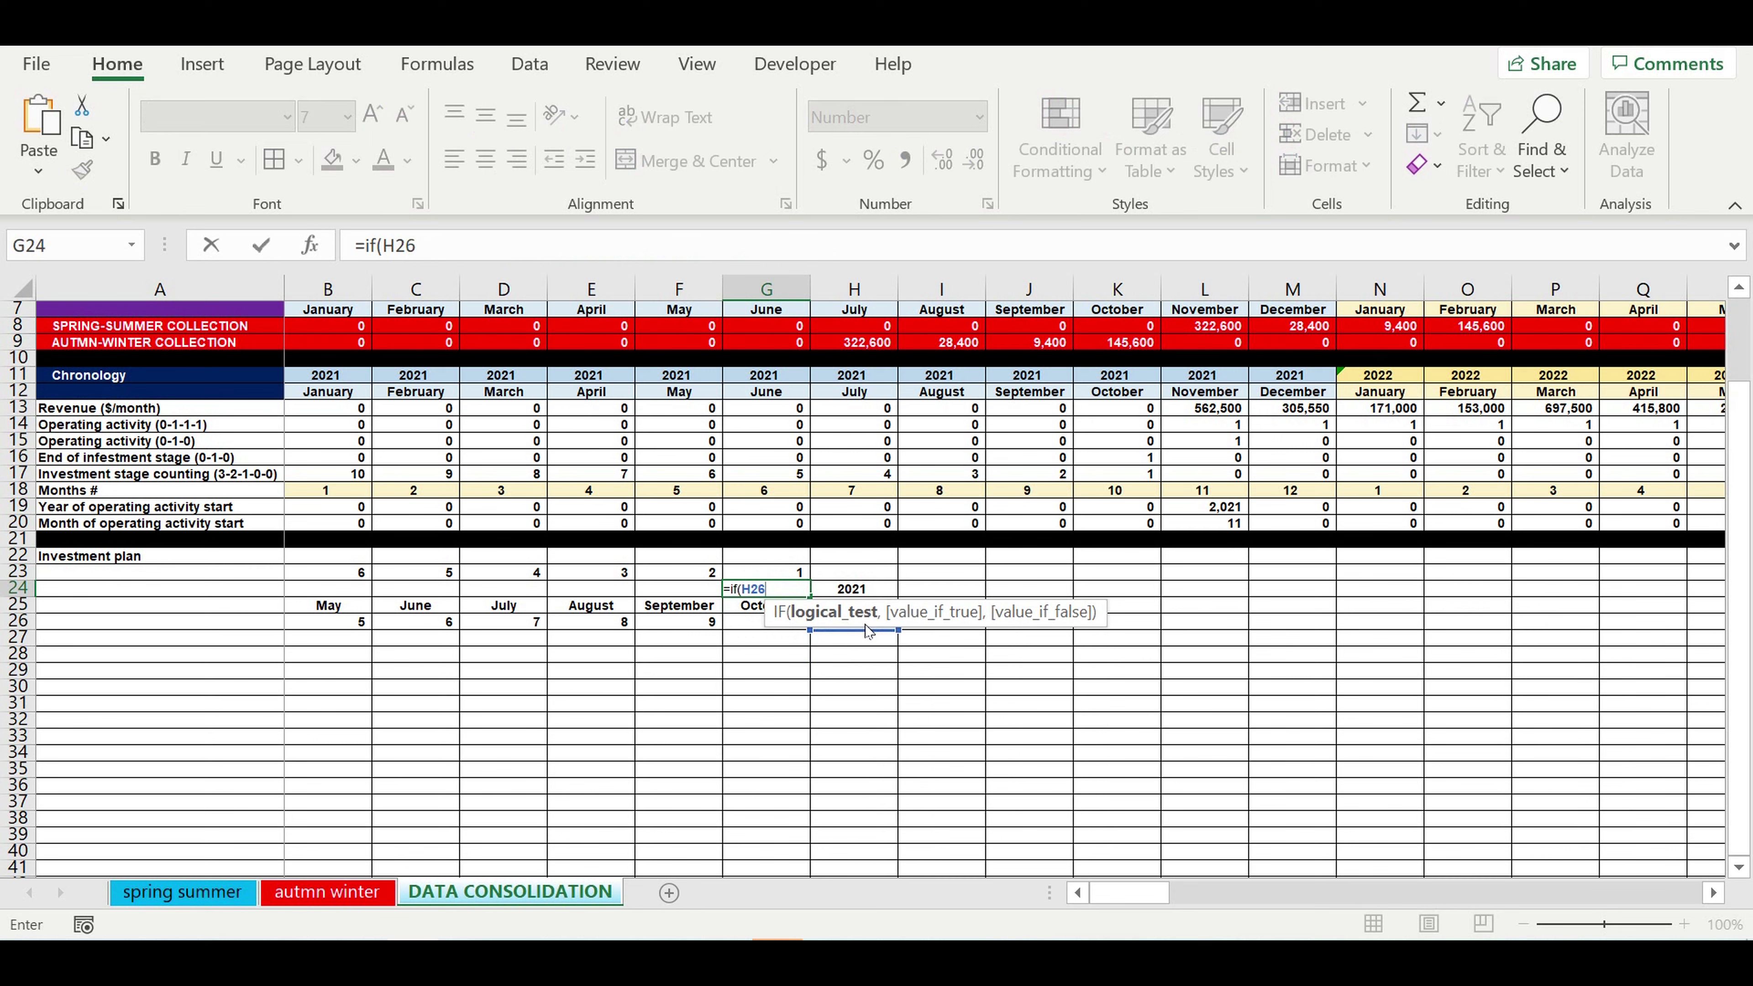
left_click(446, 260)
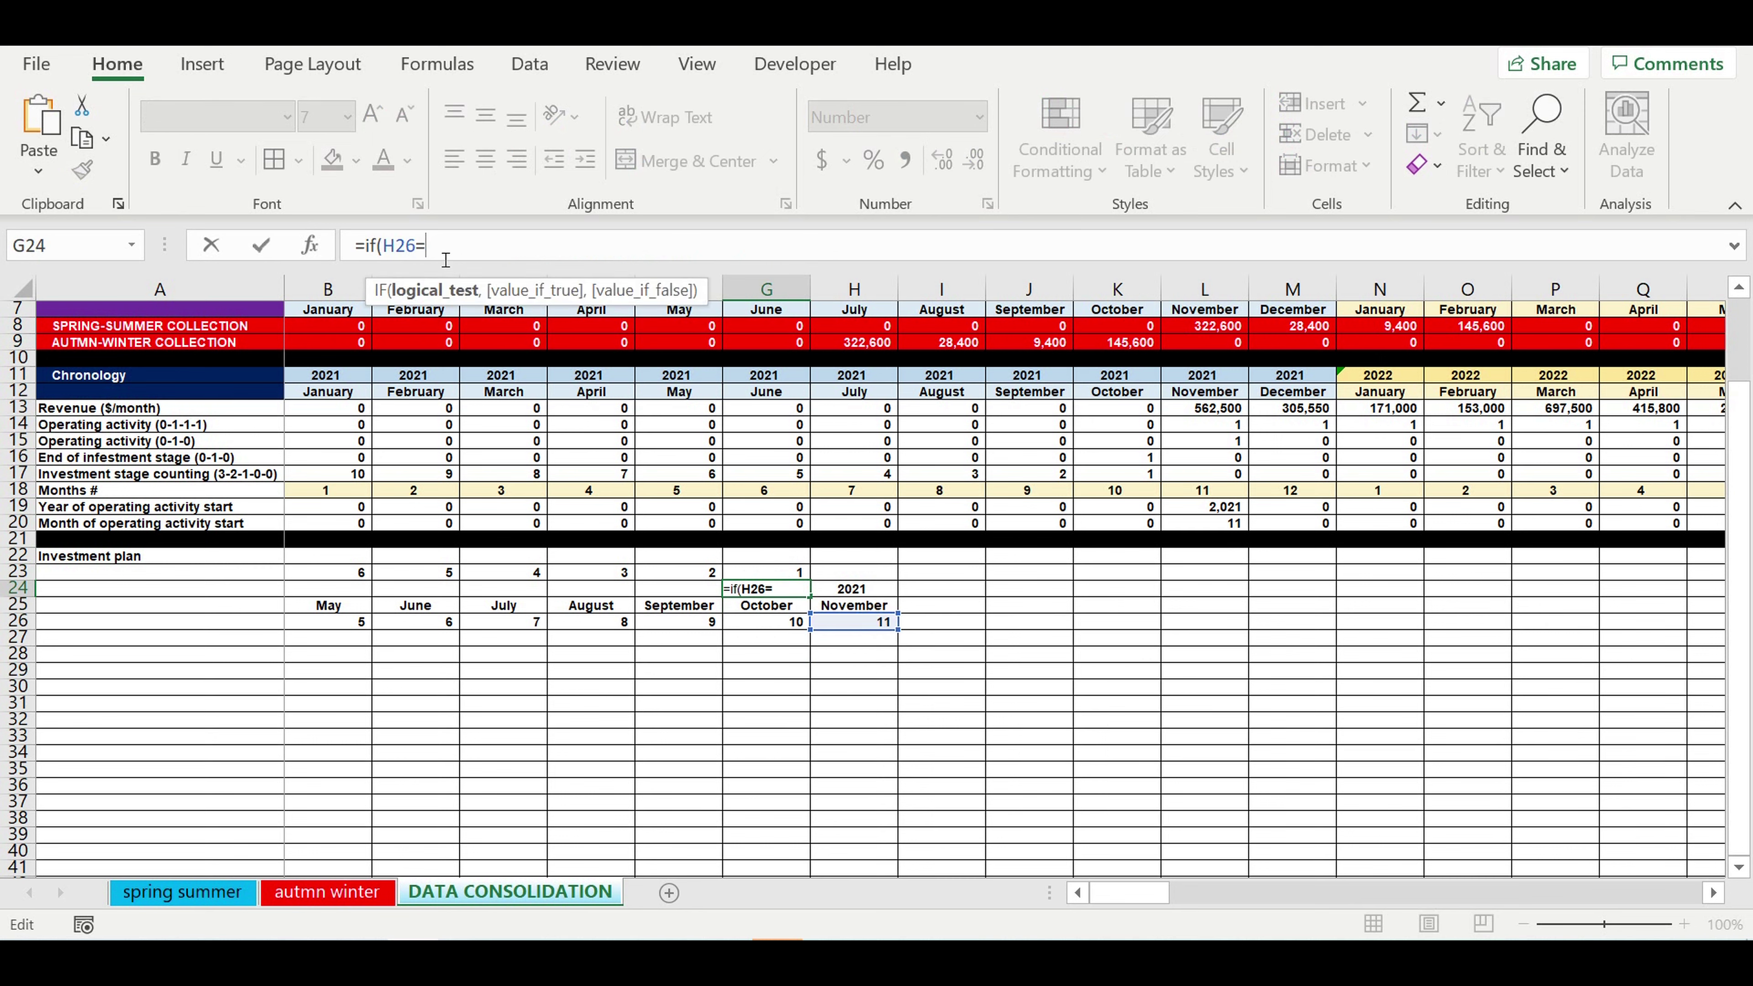
type("=1,")
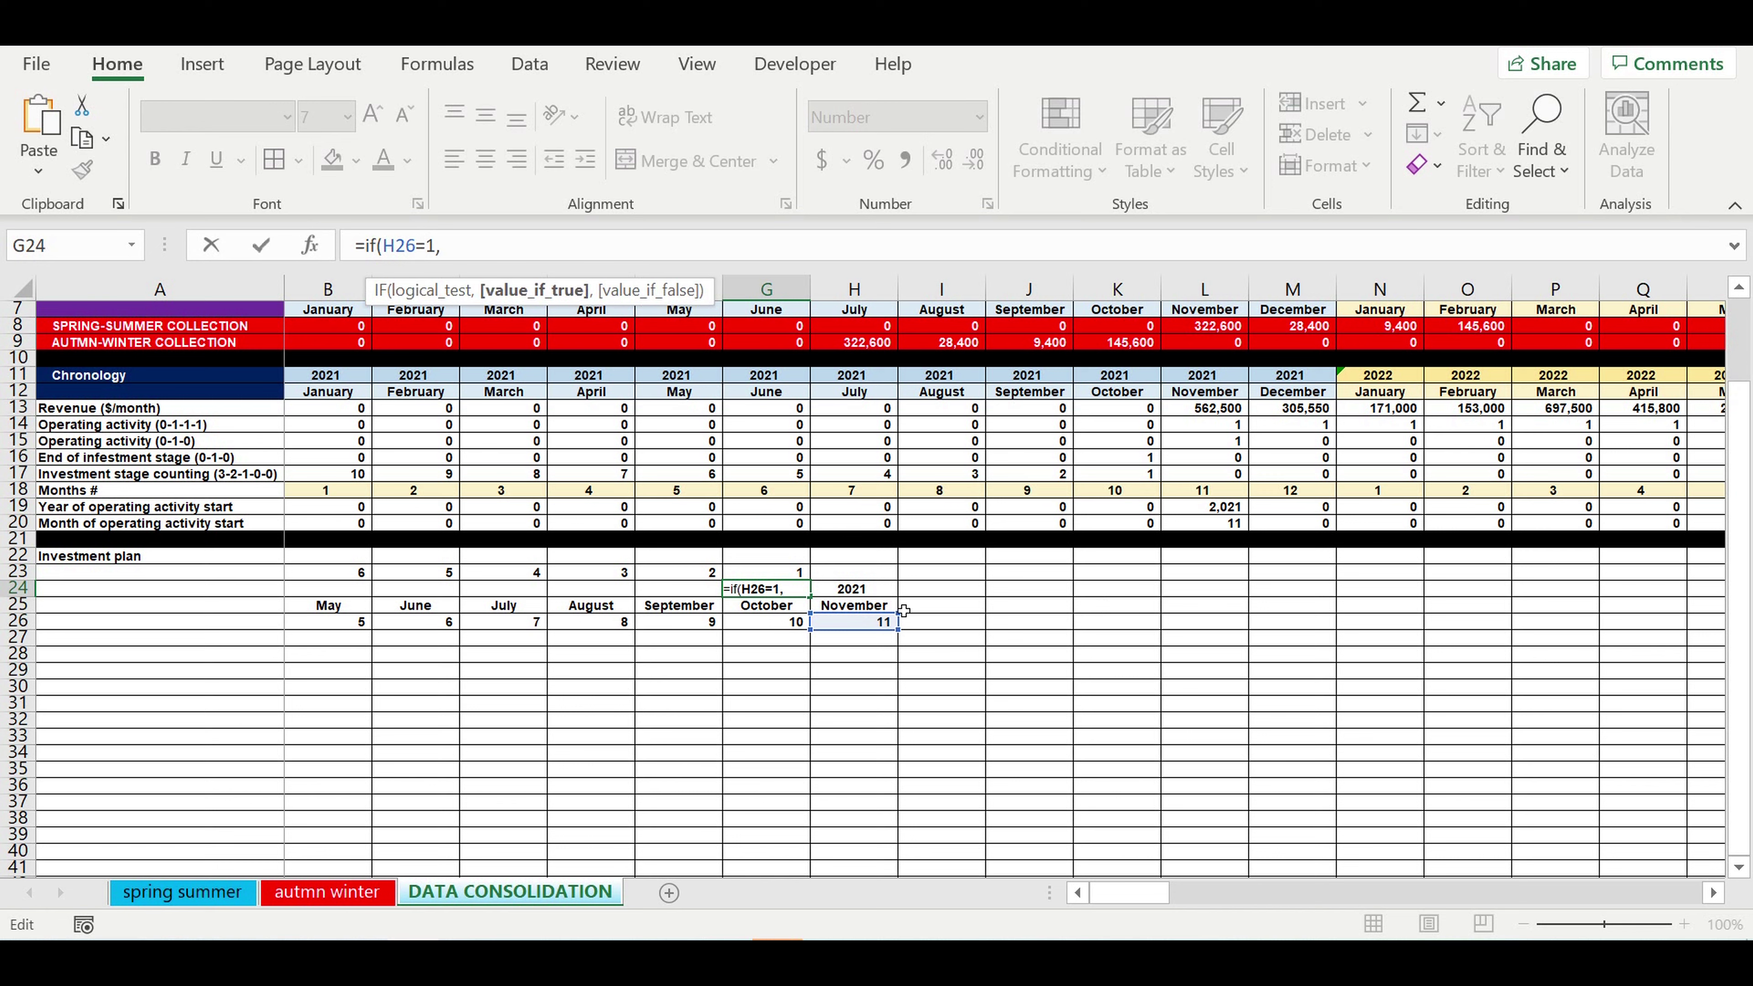
left_click(864, 590)
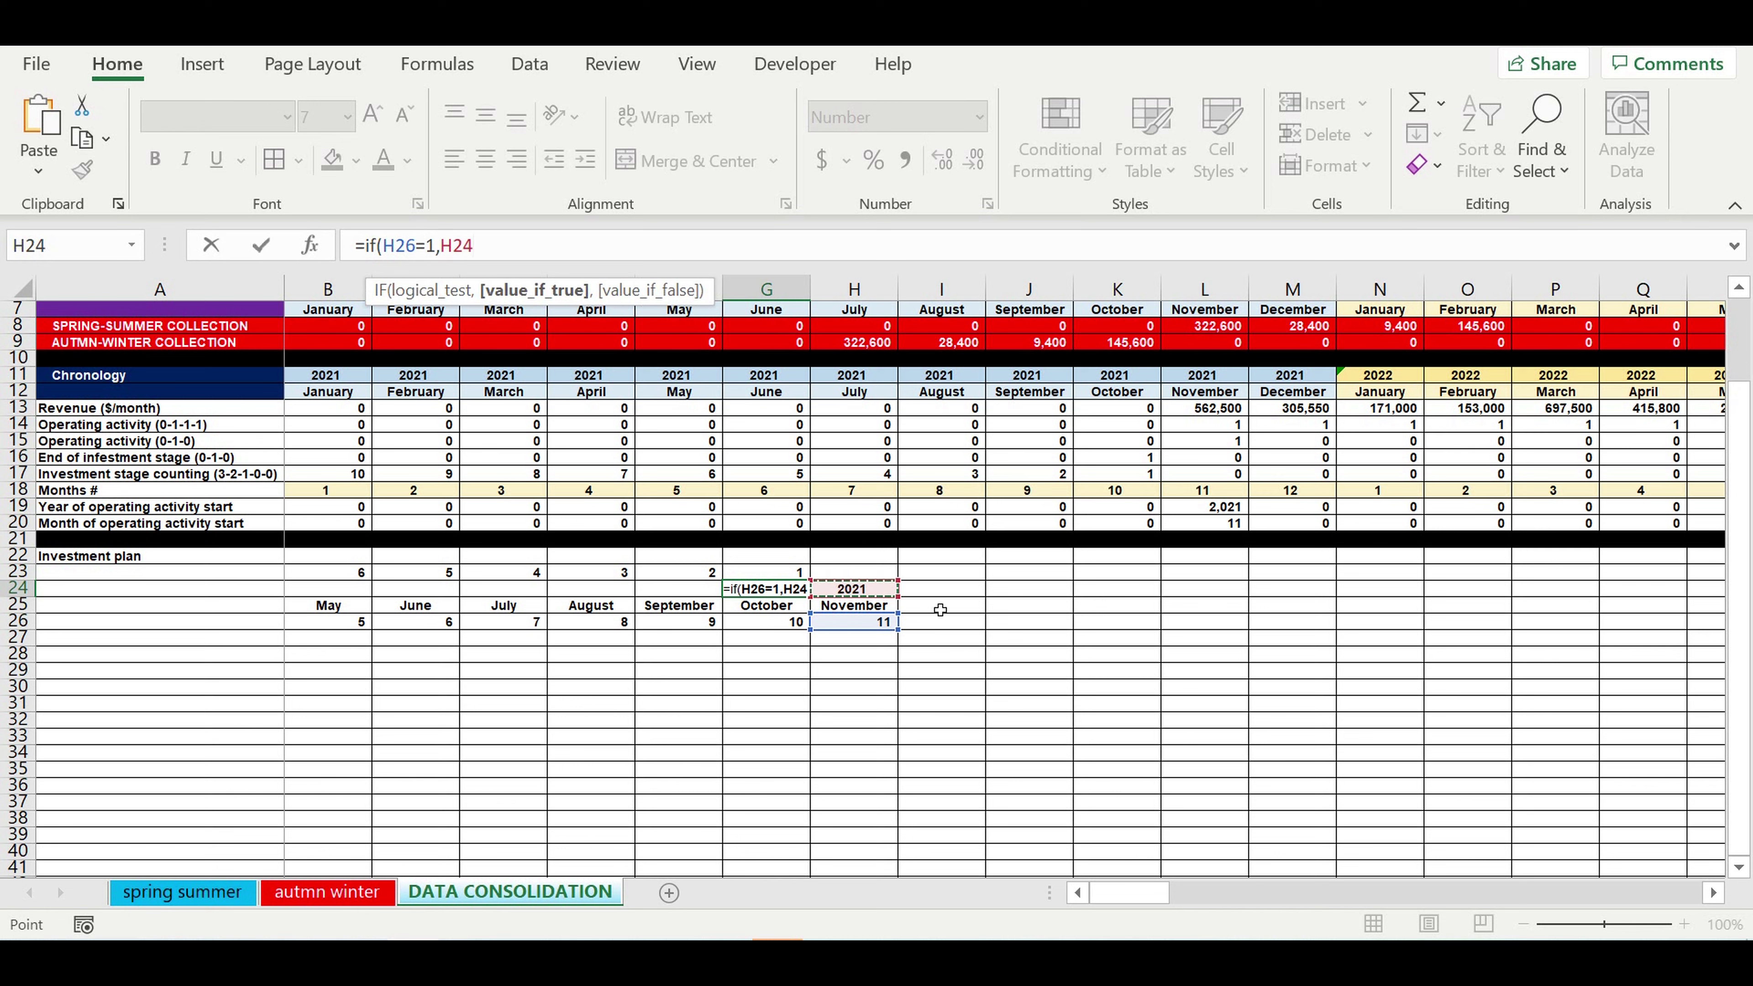
type("-1,")
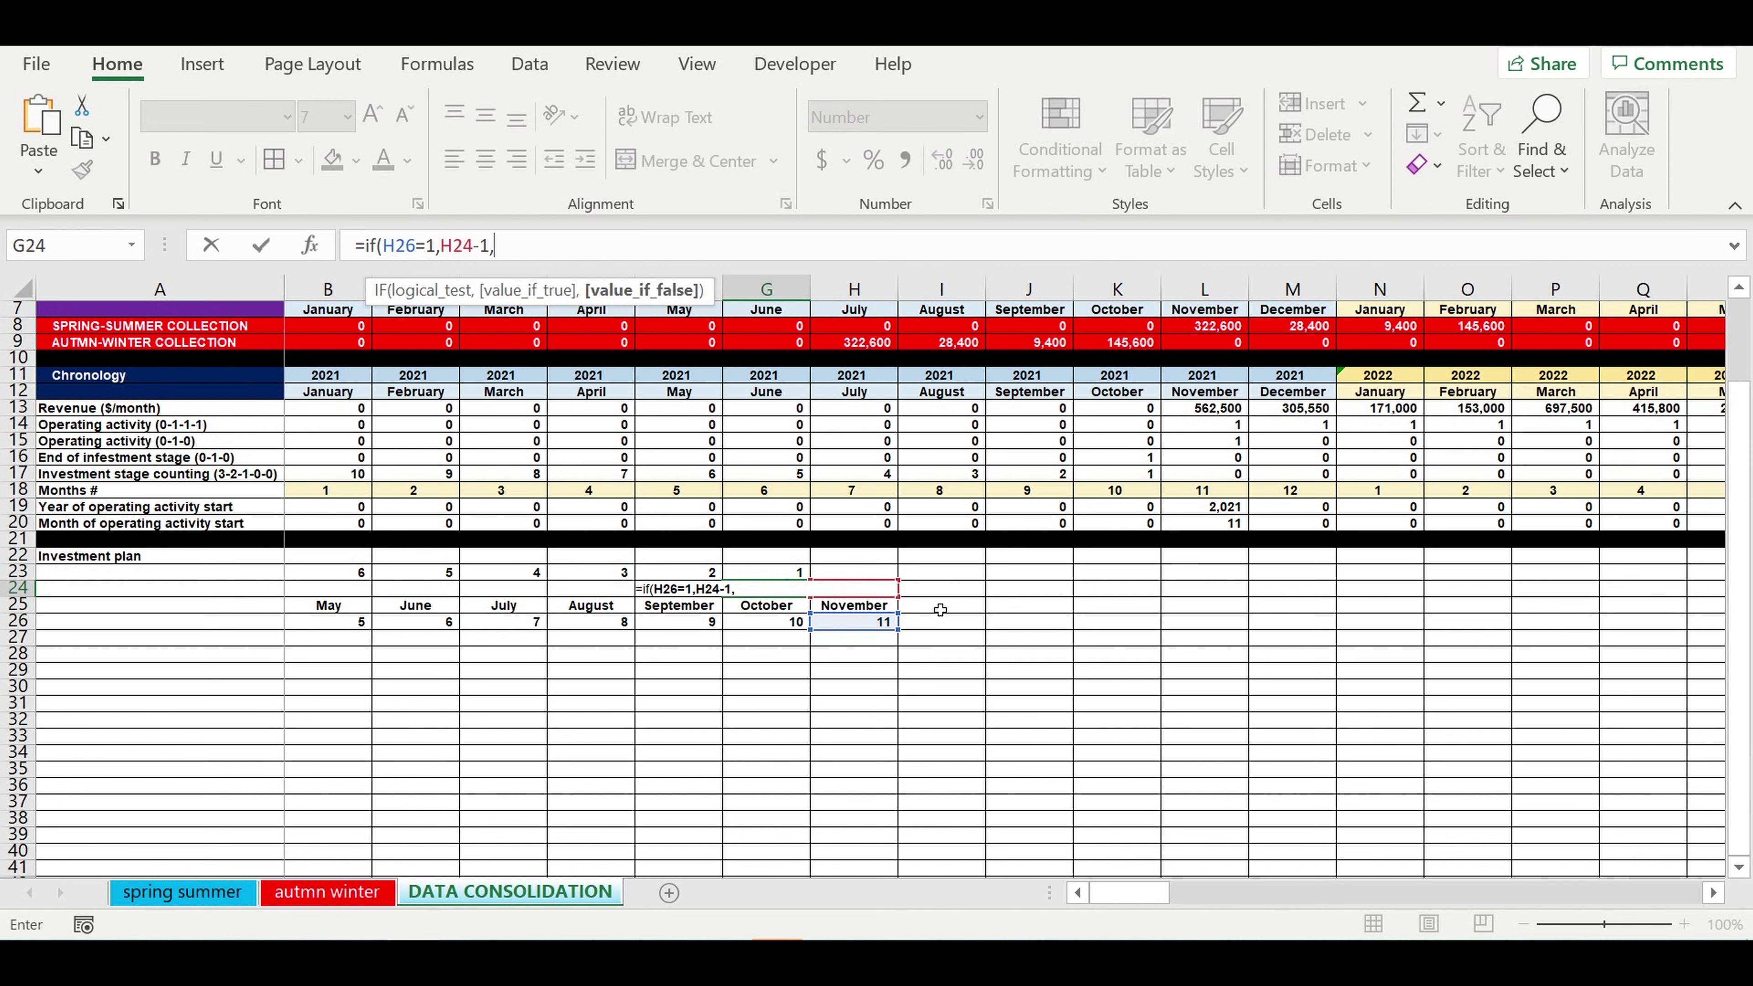
double_click(453, 260)
key("ctrl+c")
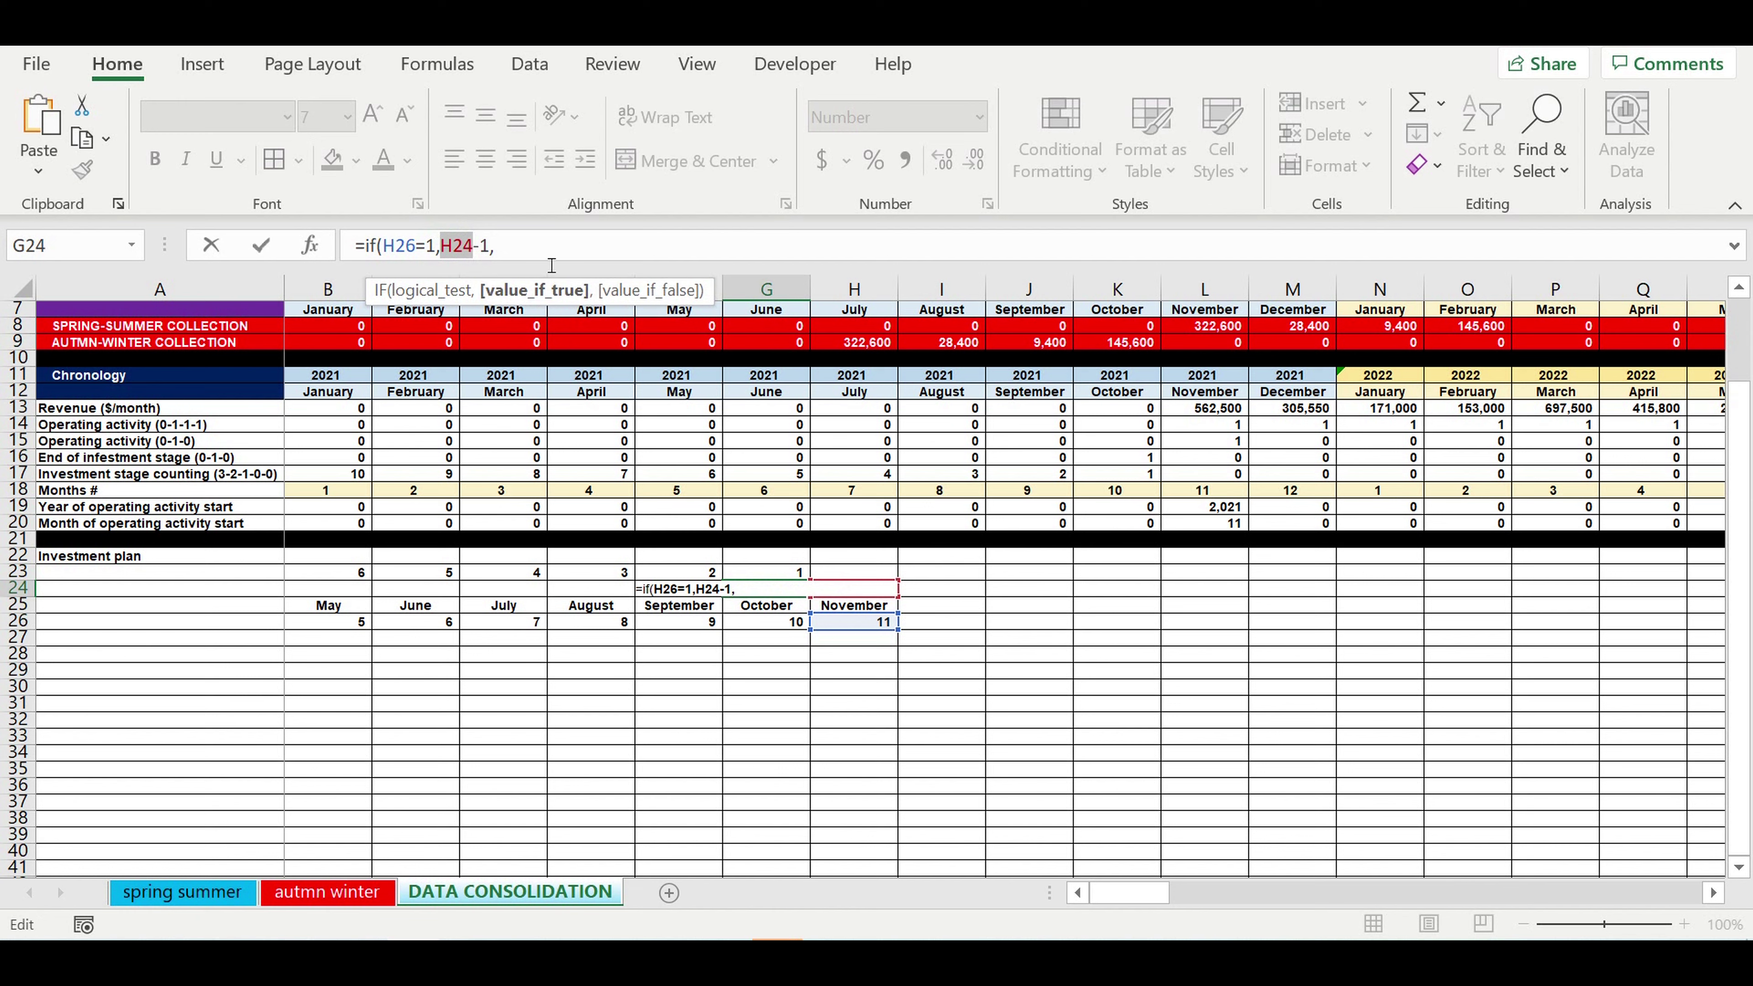
left_click(576, 249)
key("ctrl+v")
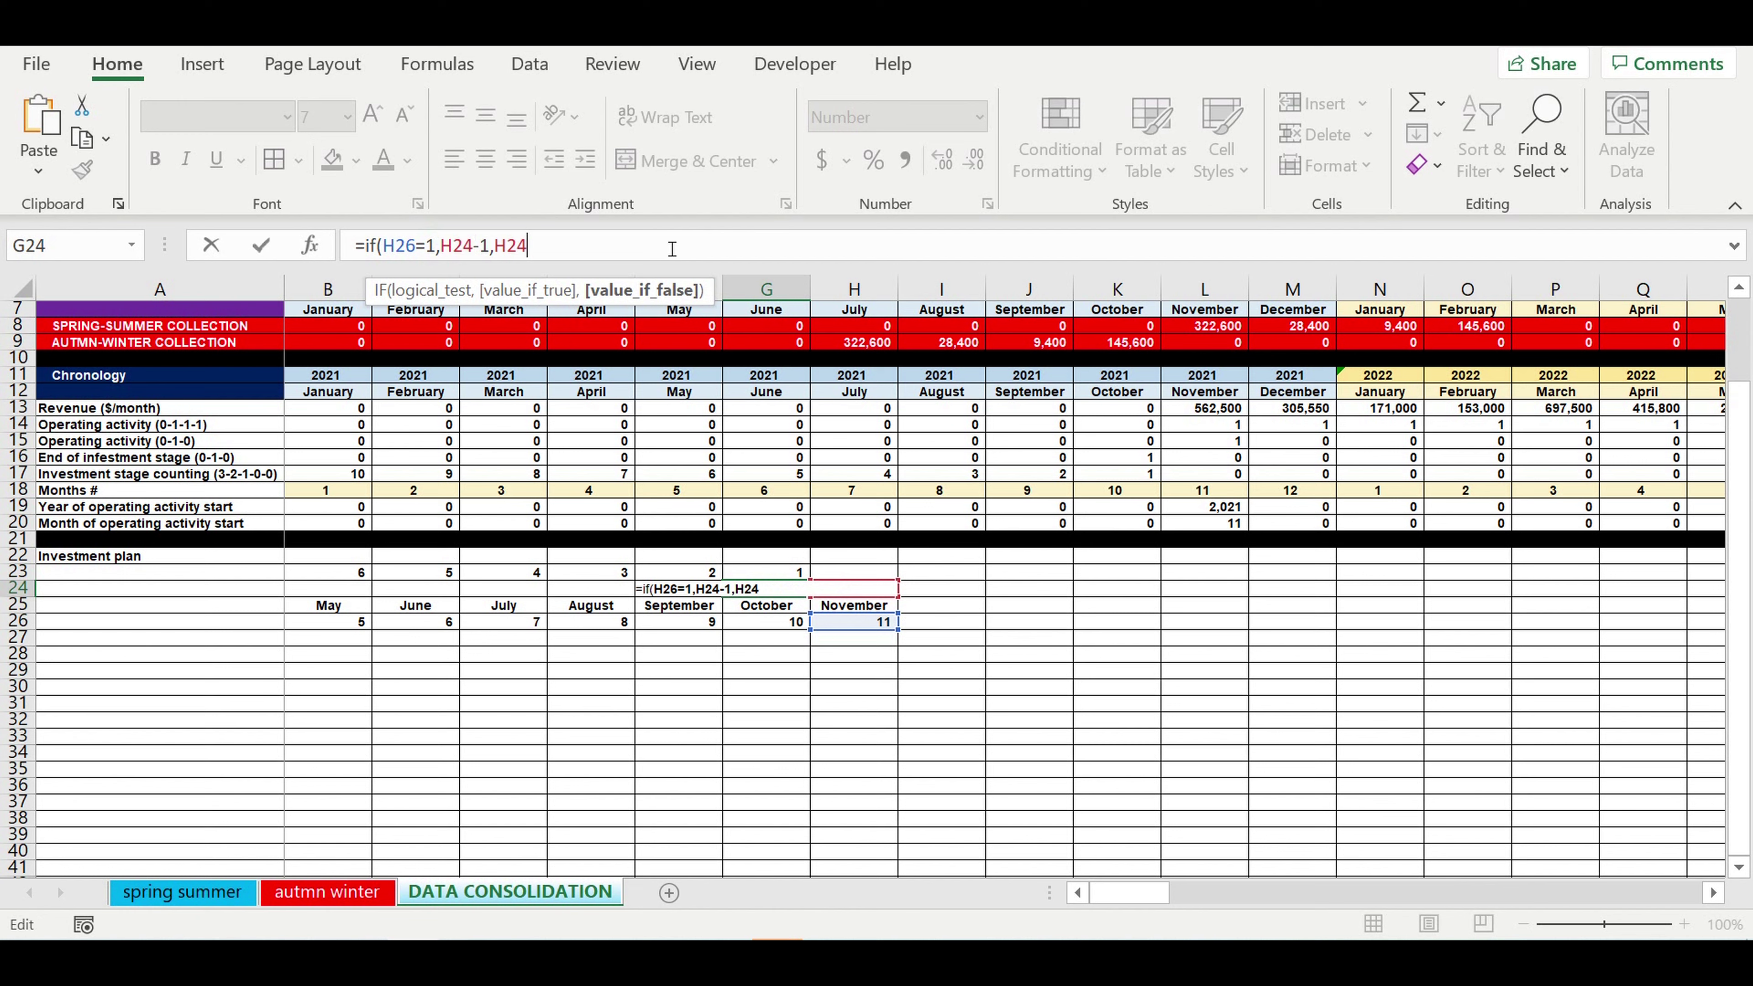
type(")")
key("Return")
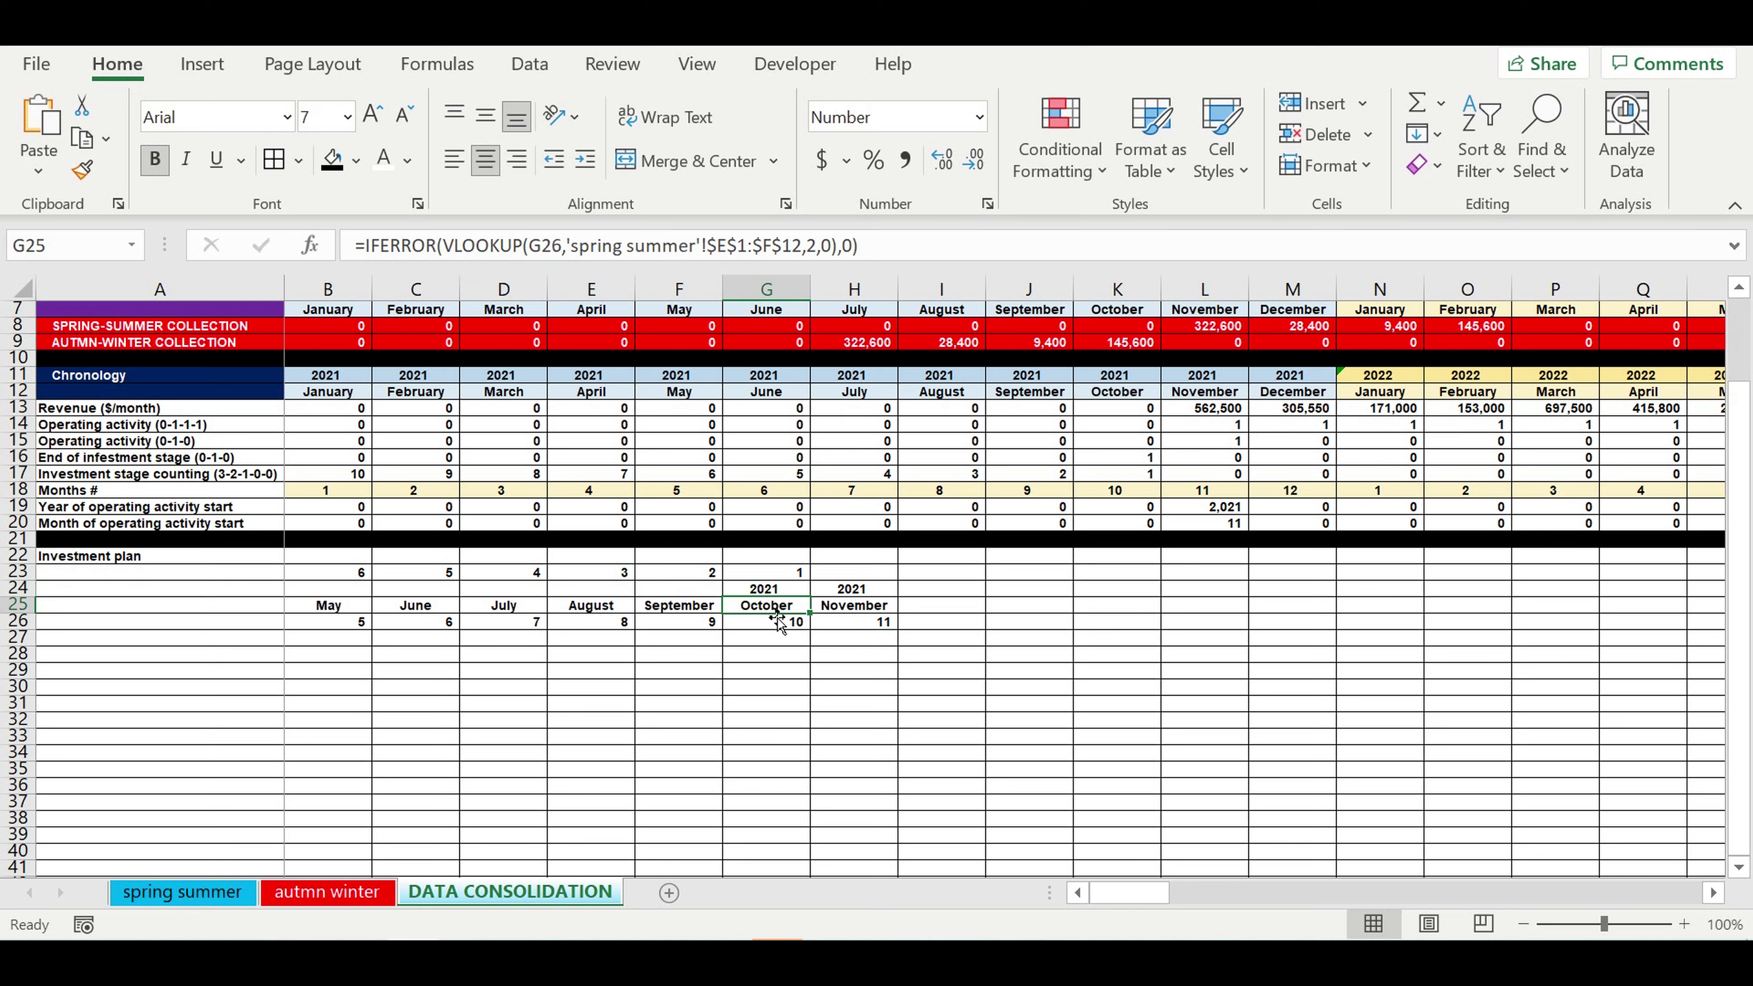
Fill the year formula from G24 back through B24
key("Up")
left_click_drag(811, 596, 325, 596)
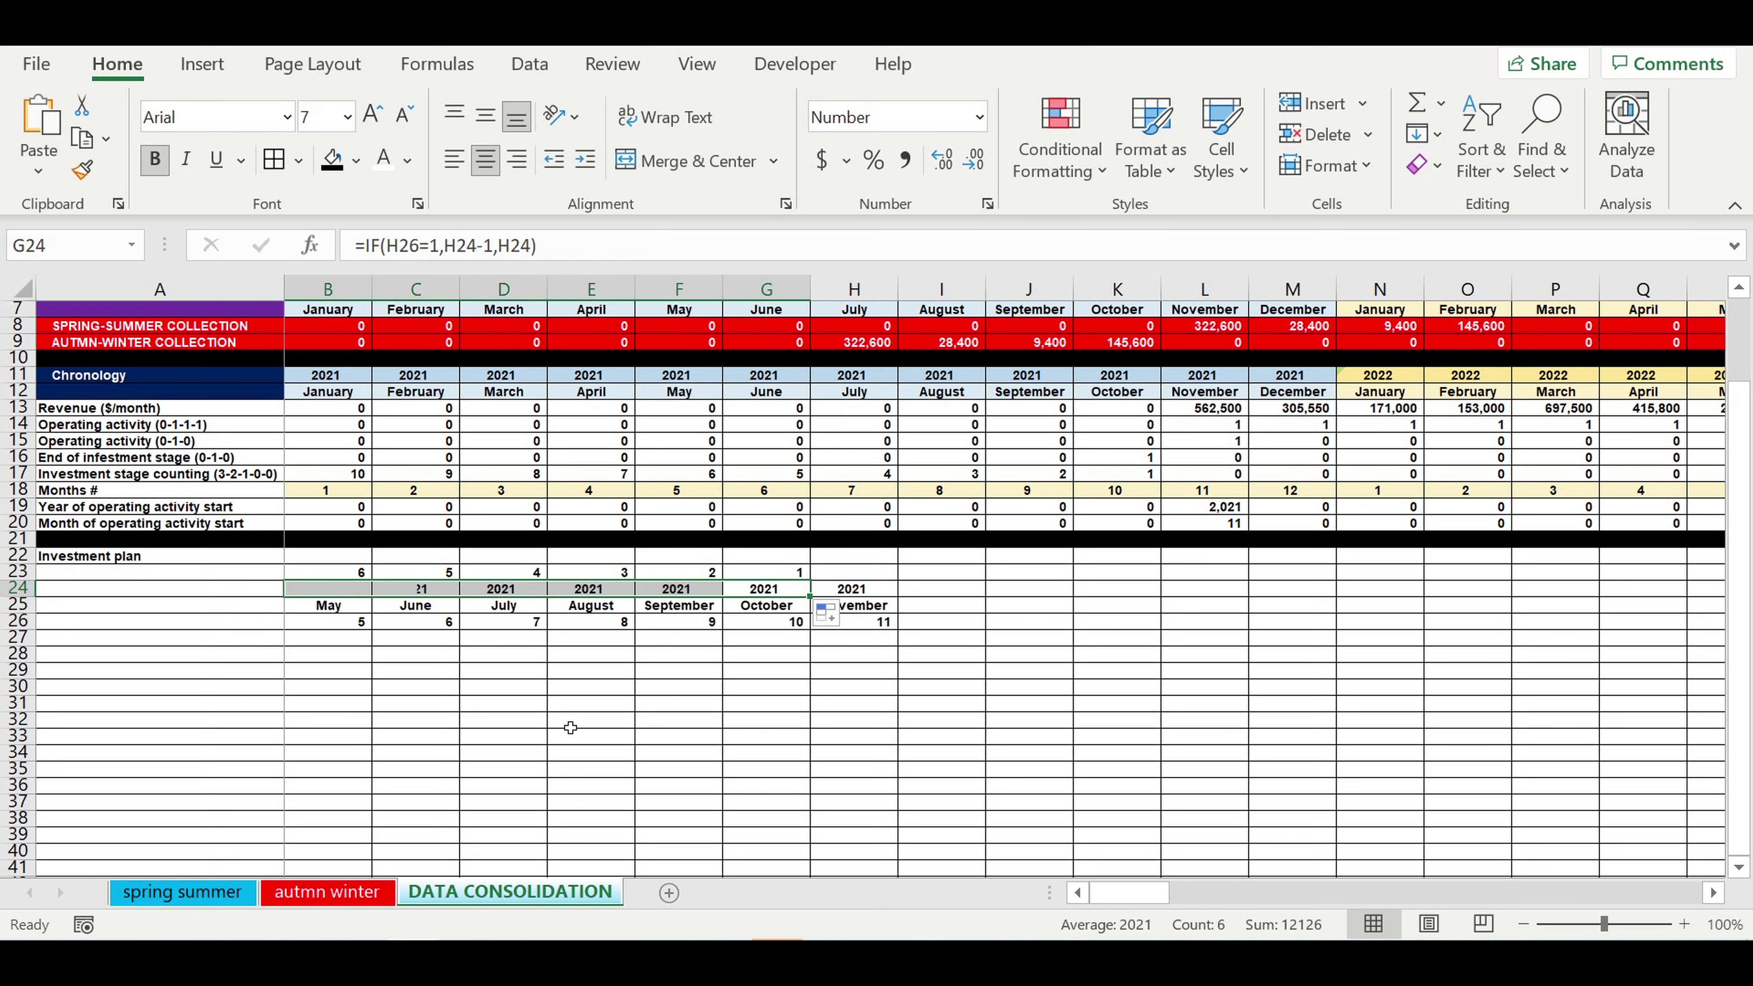
left_click(634, 723)
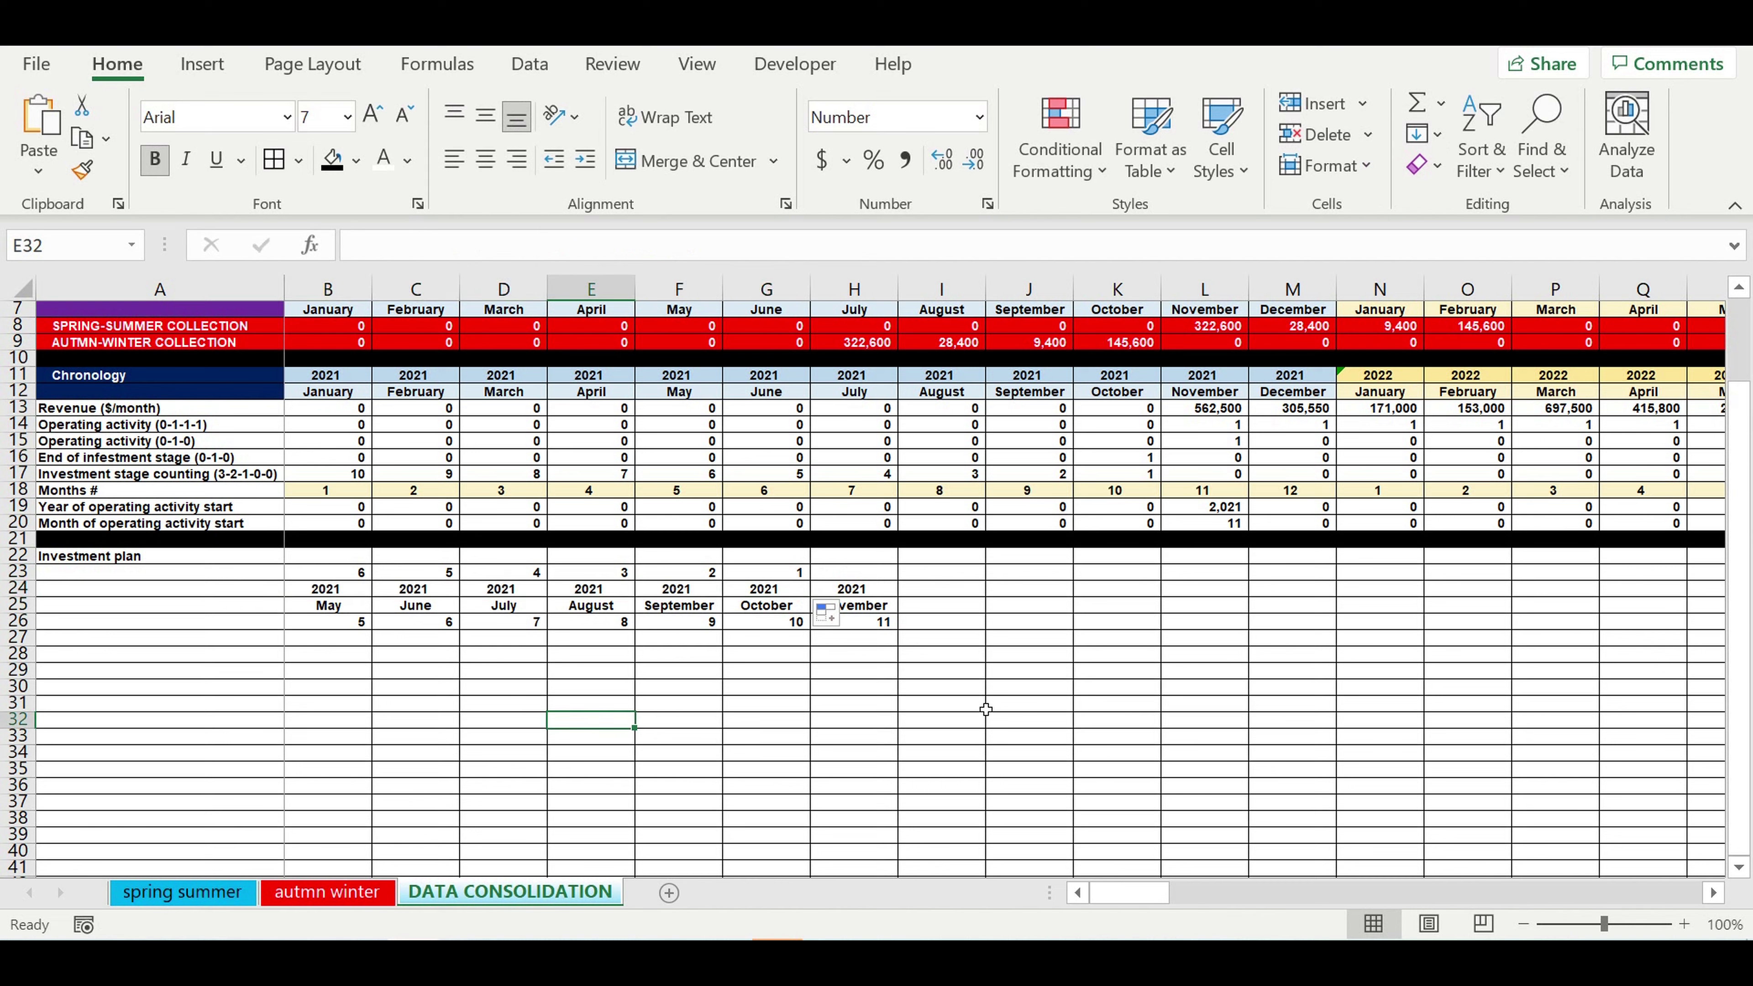
left_click(980, 706)
left_click(1069, 671)
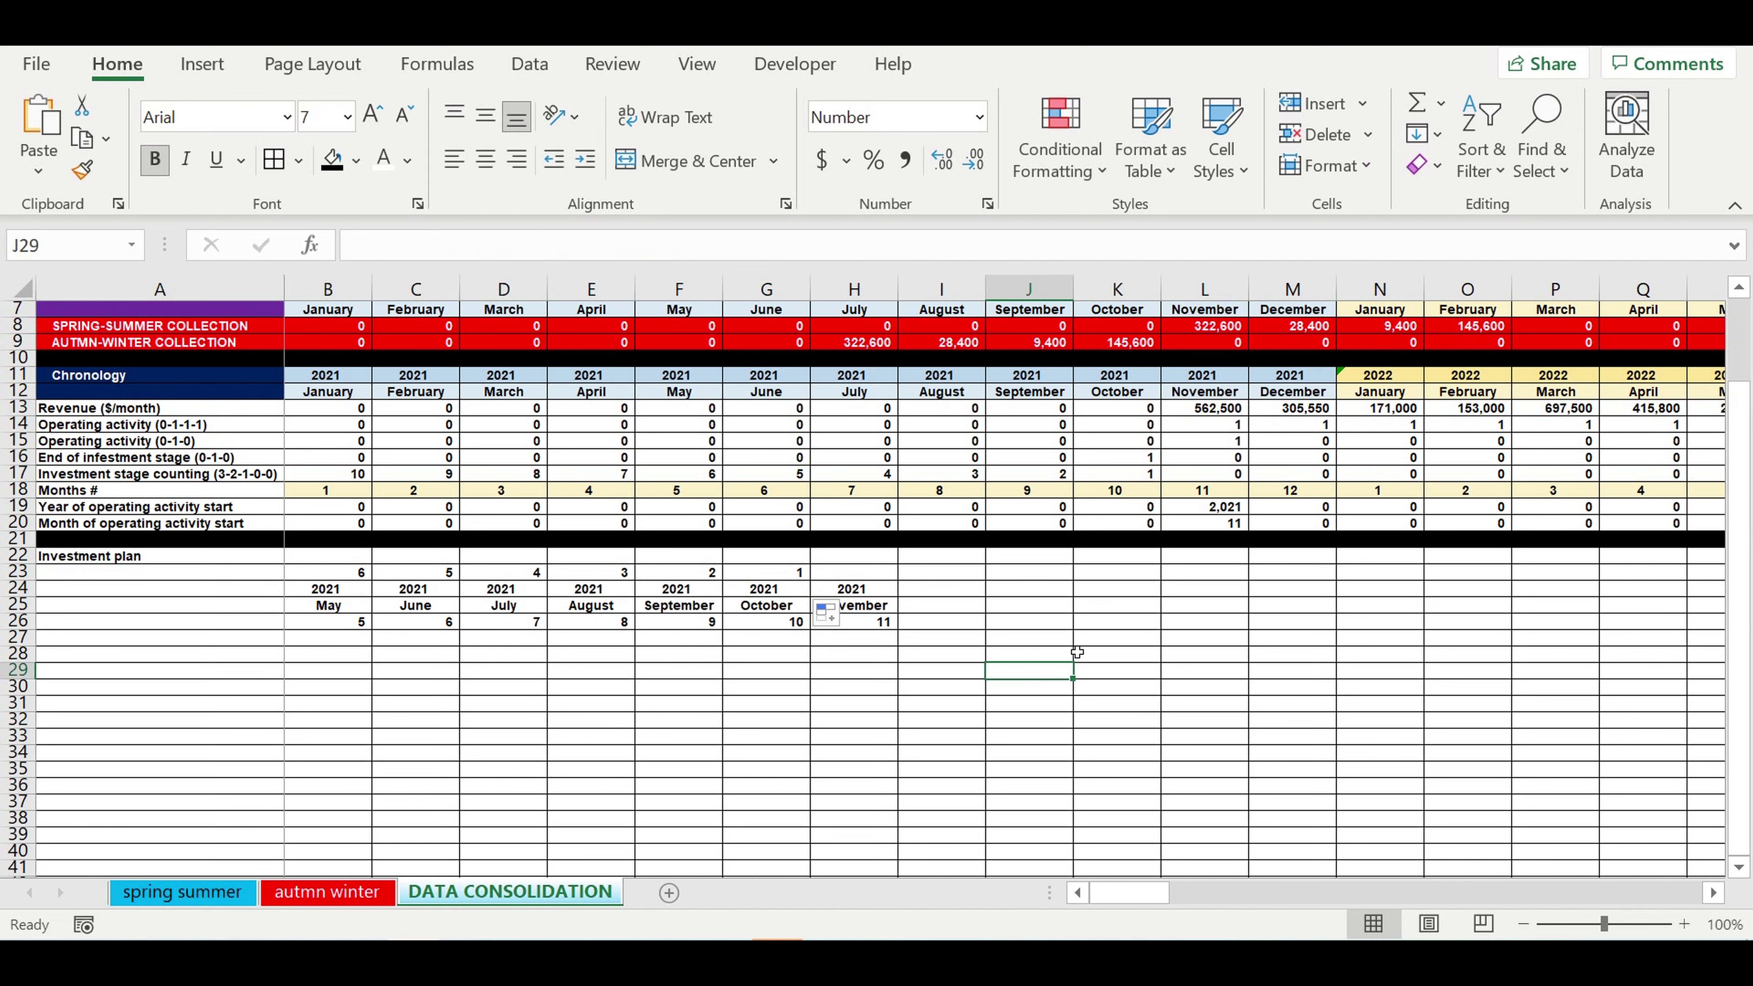
Test the year rollover by entering 1 as the month number in H26, and undo the entry
left_click(883, 623)
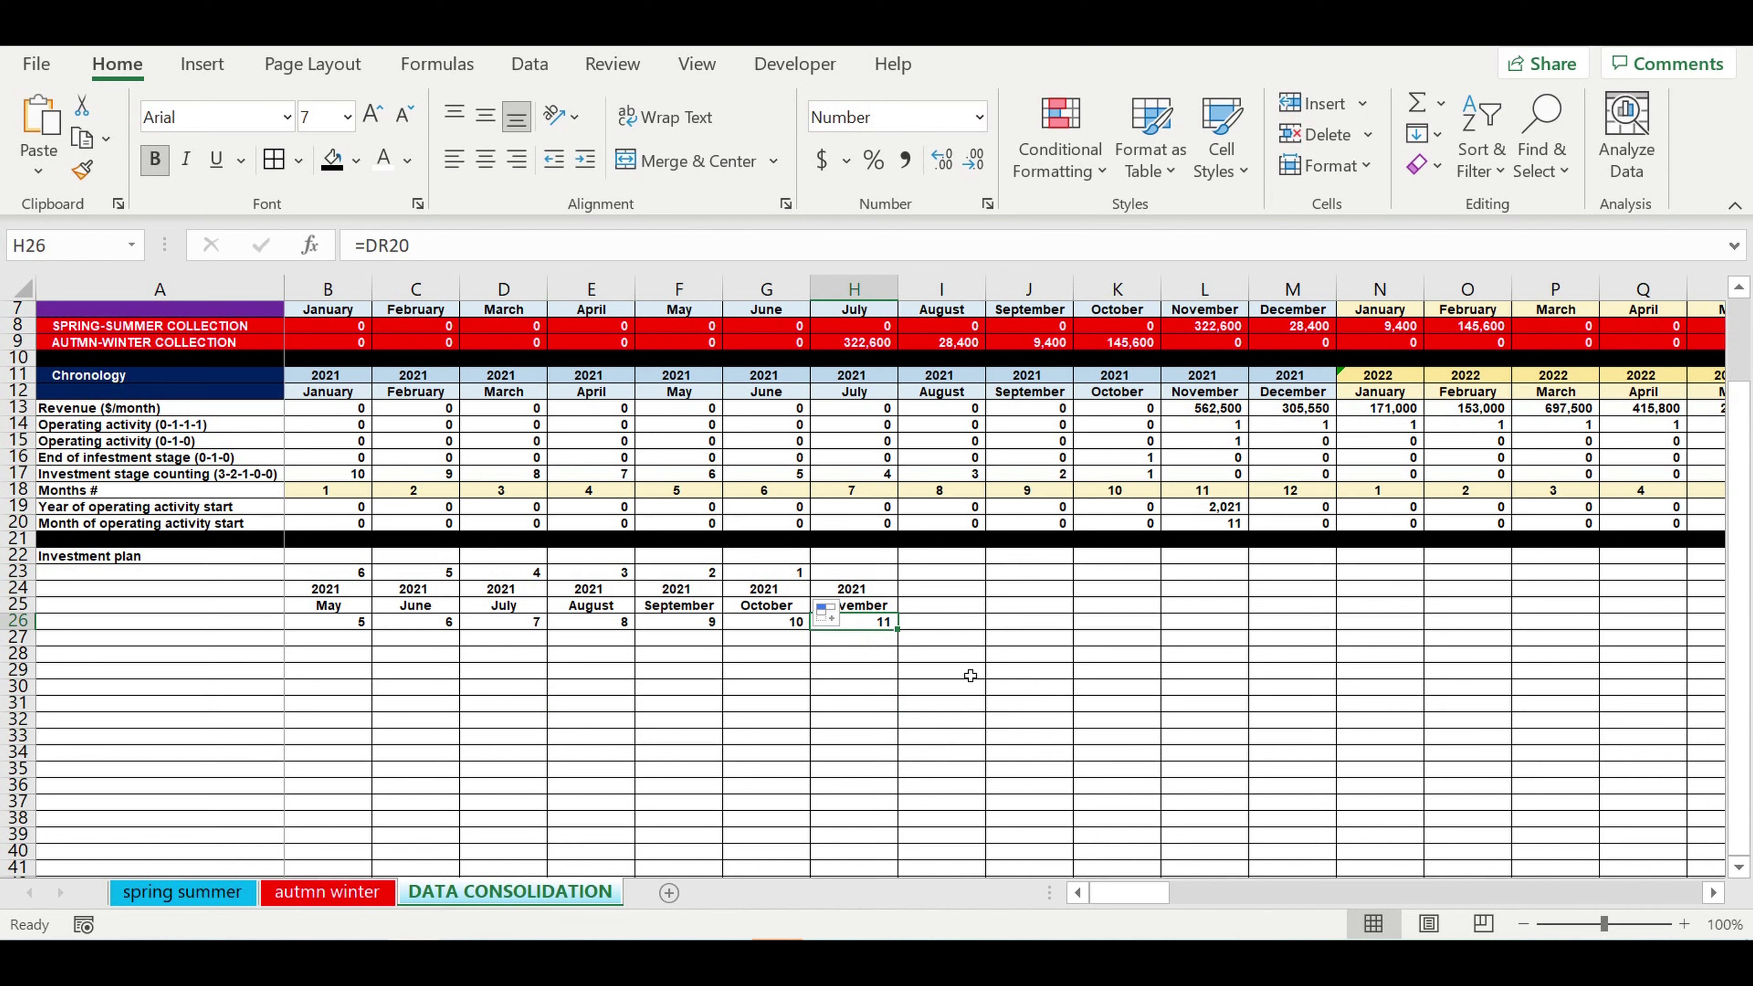
type("1")
key("Return")
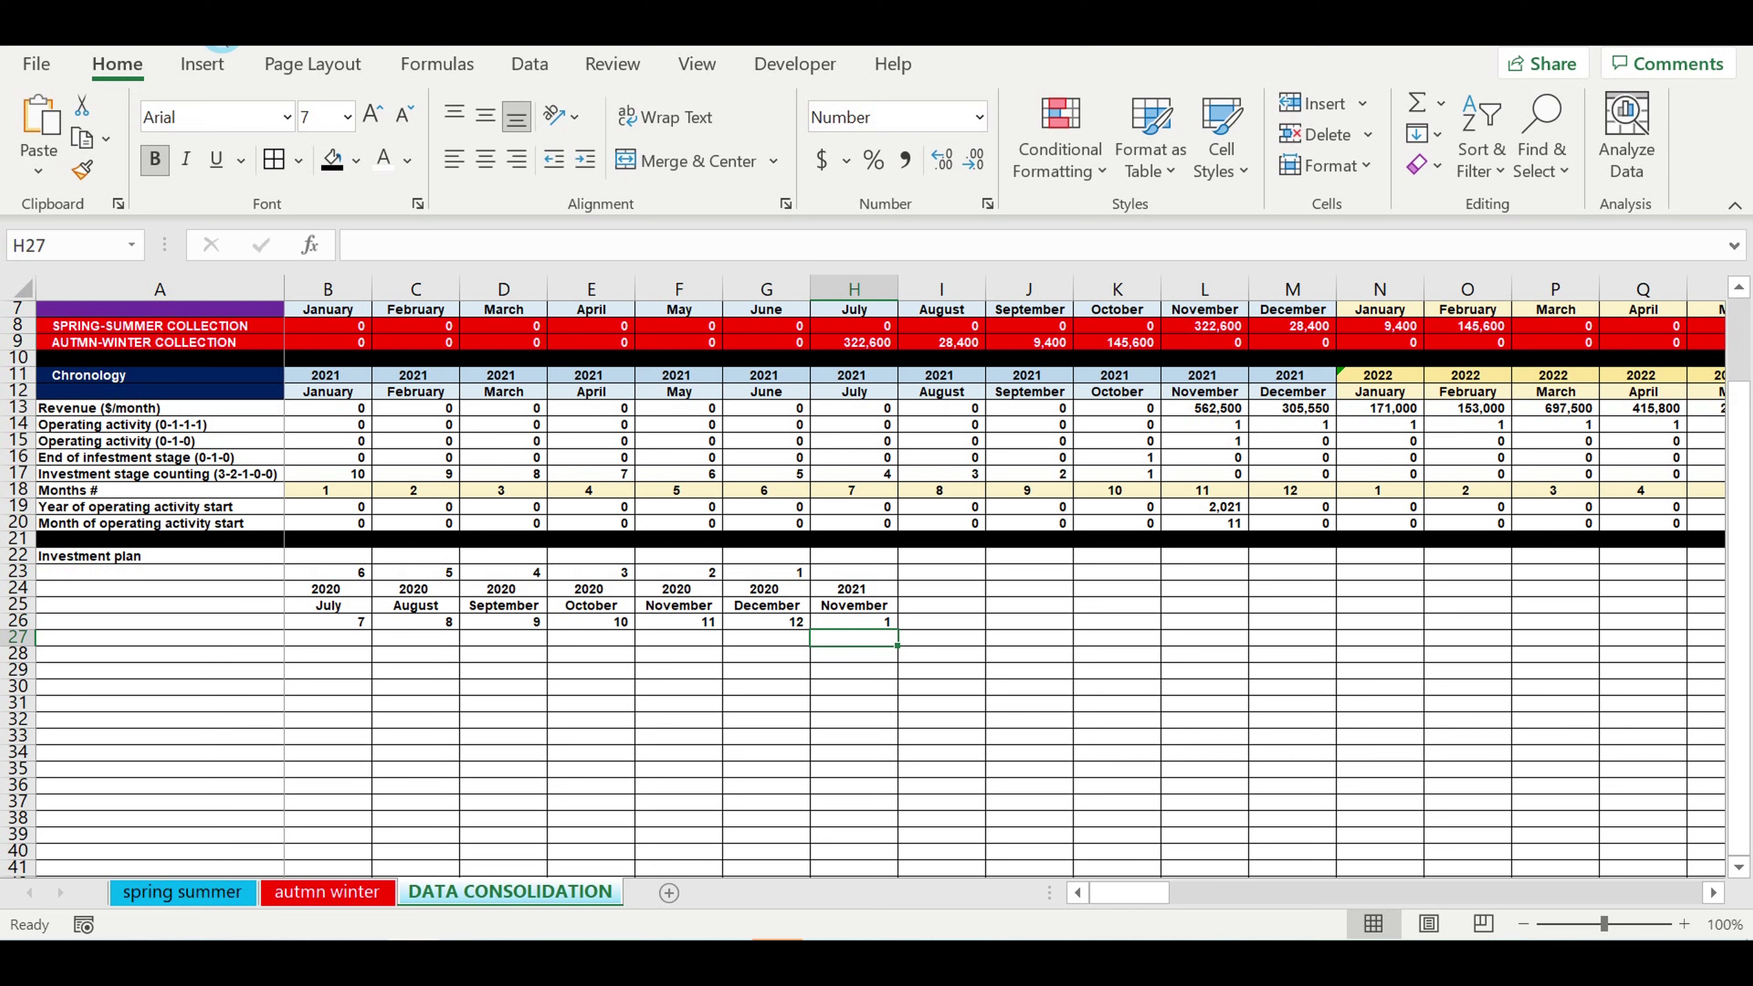
left_click(223, 33)
left_click(1013, 656)
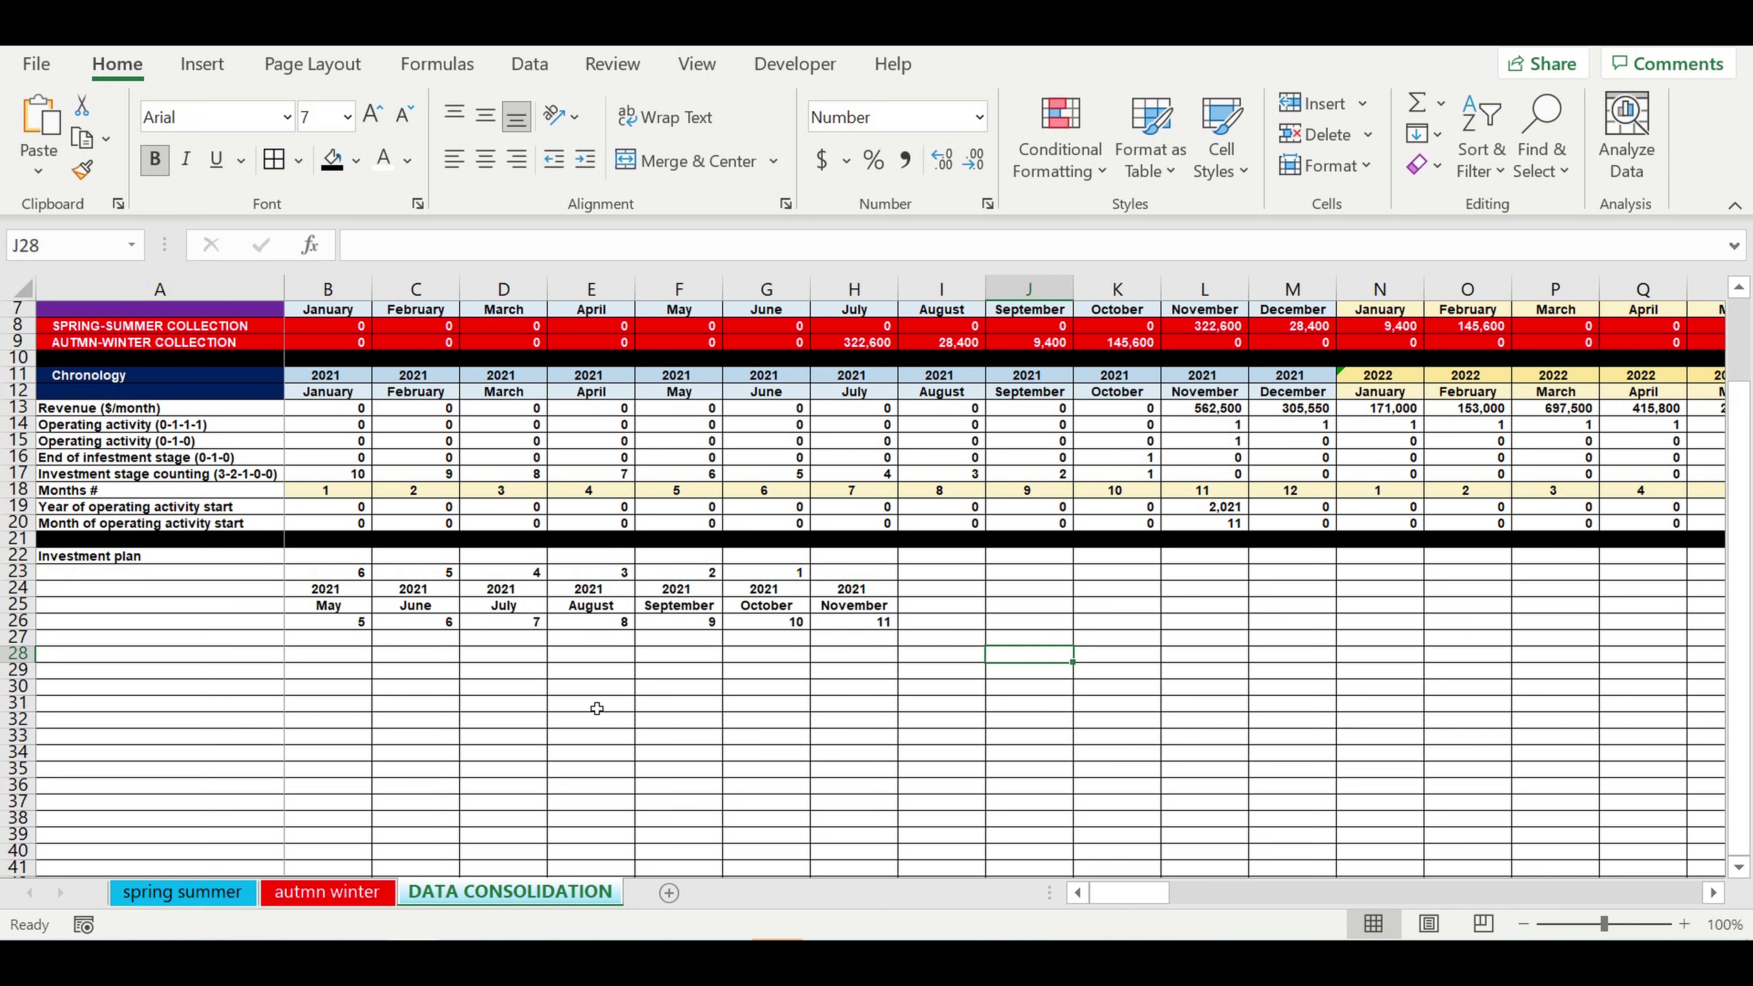
left_click(561, 704)
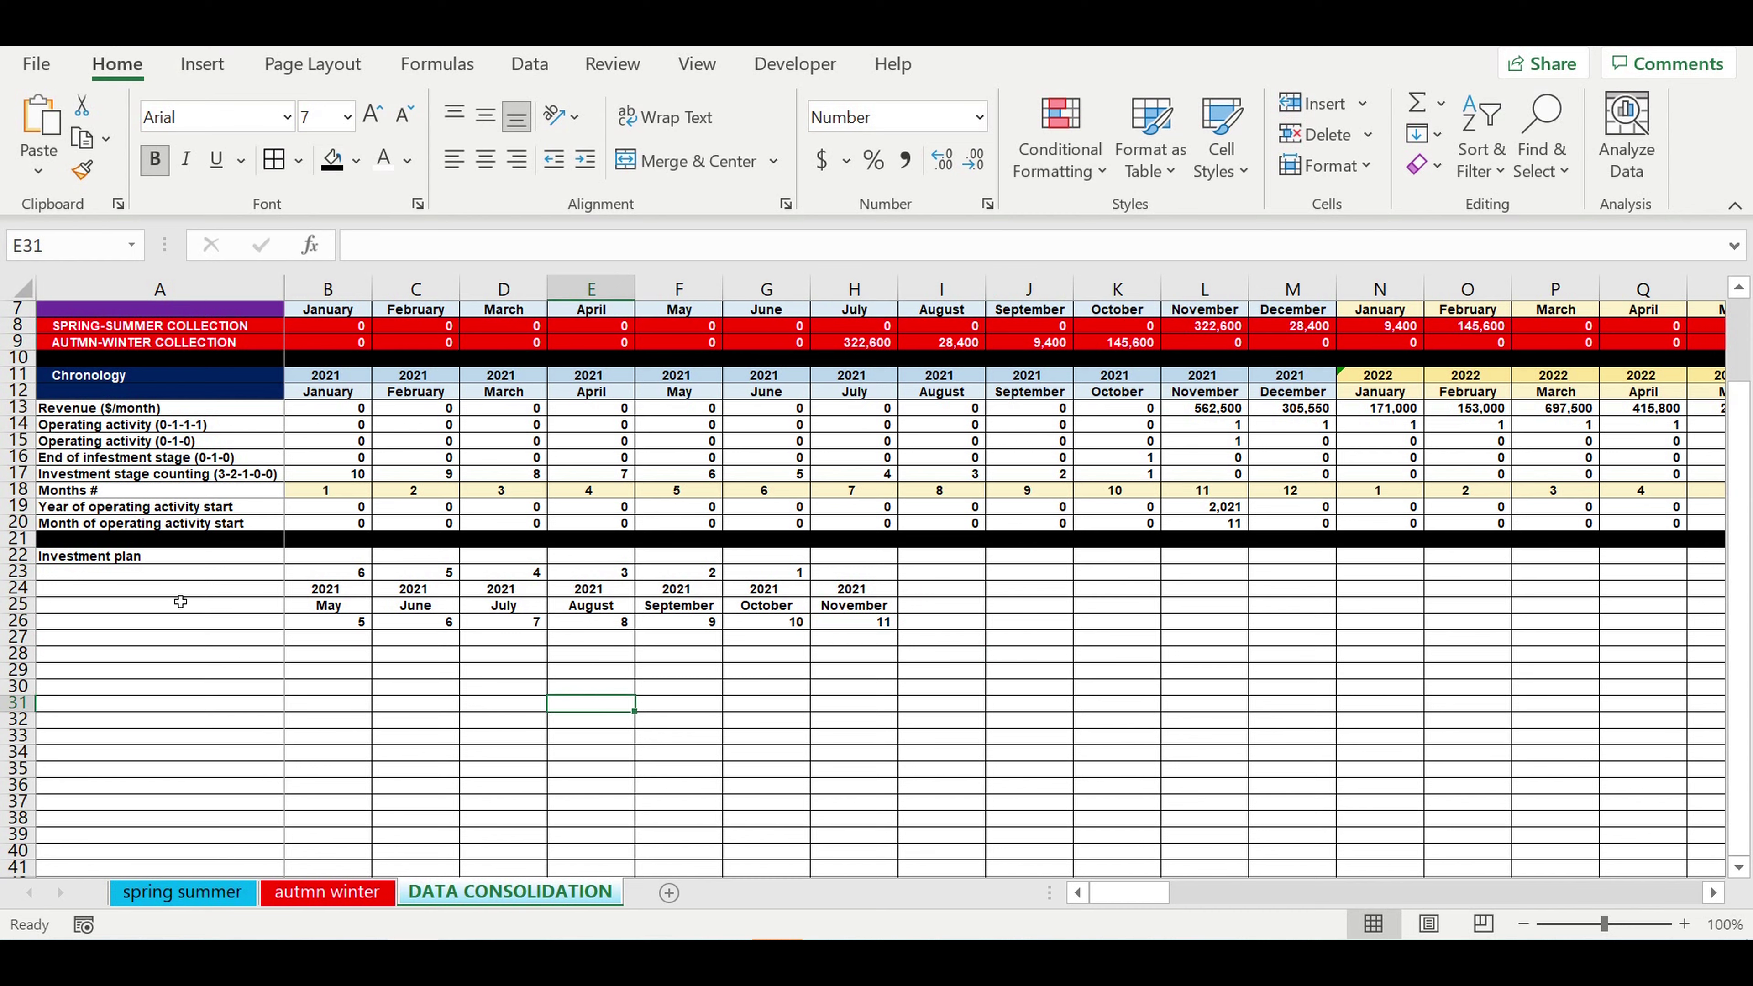
Enter the label "Investment item" in A26
left_click(236, 622)
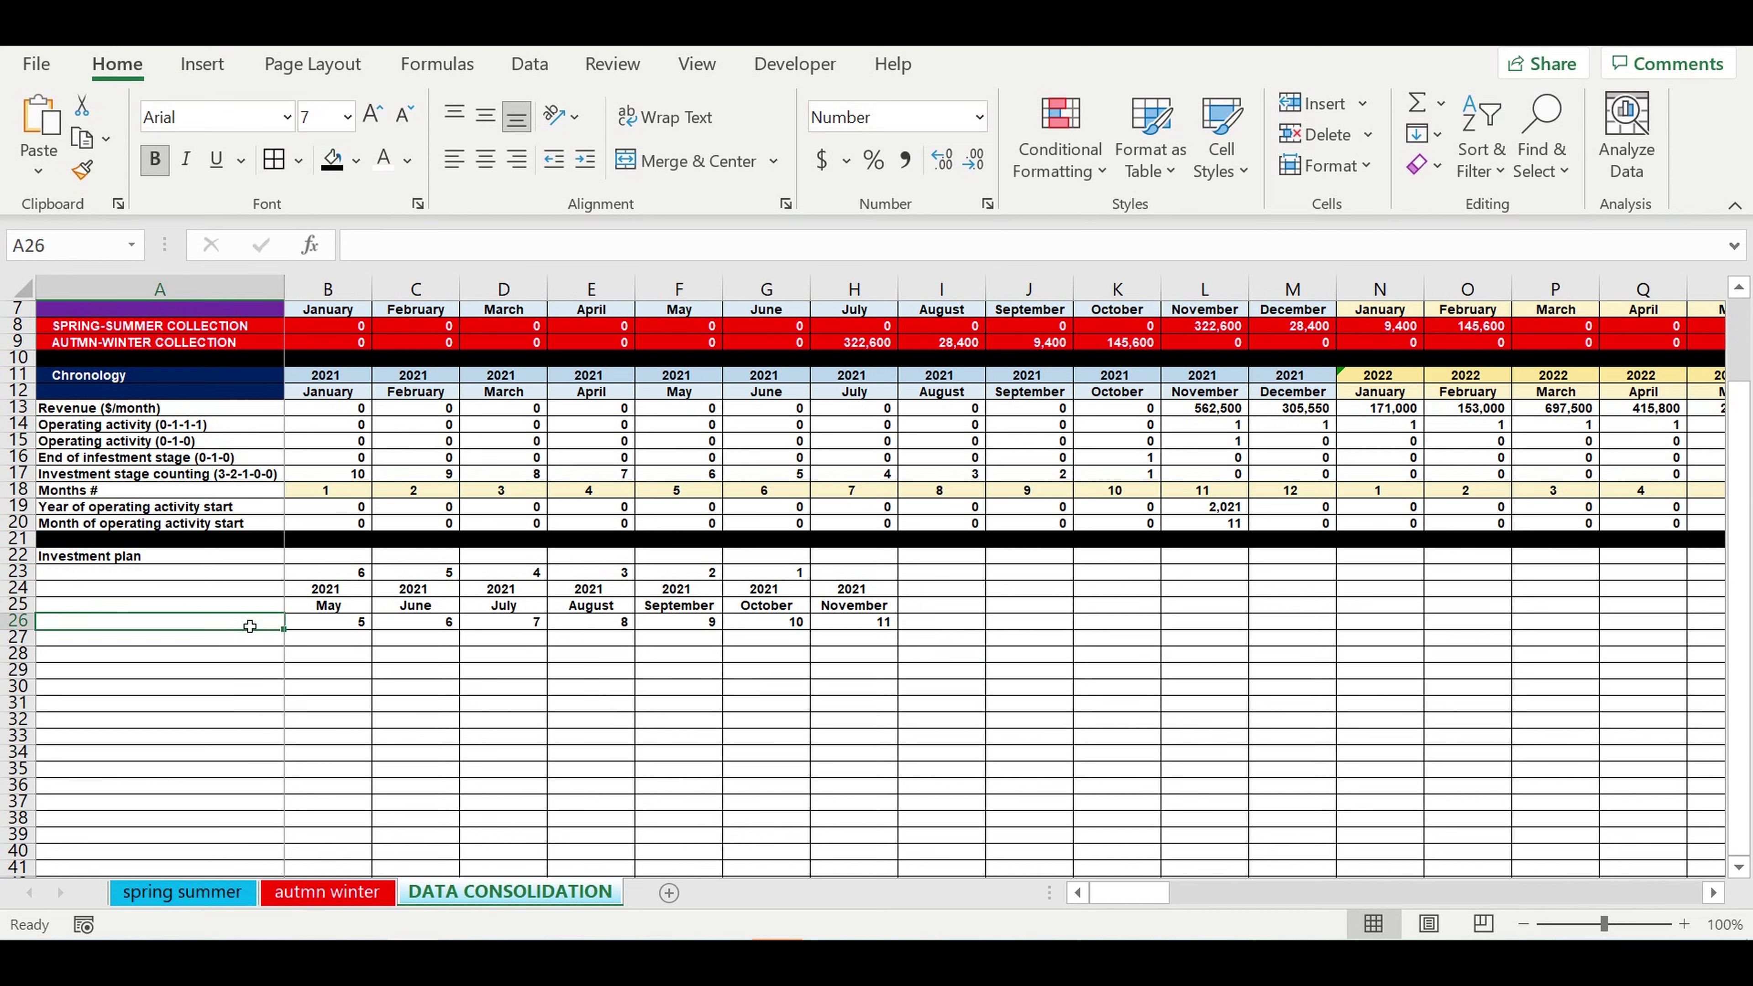
type("Investment plan")
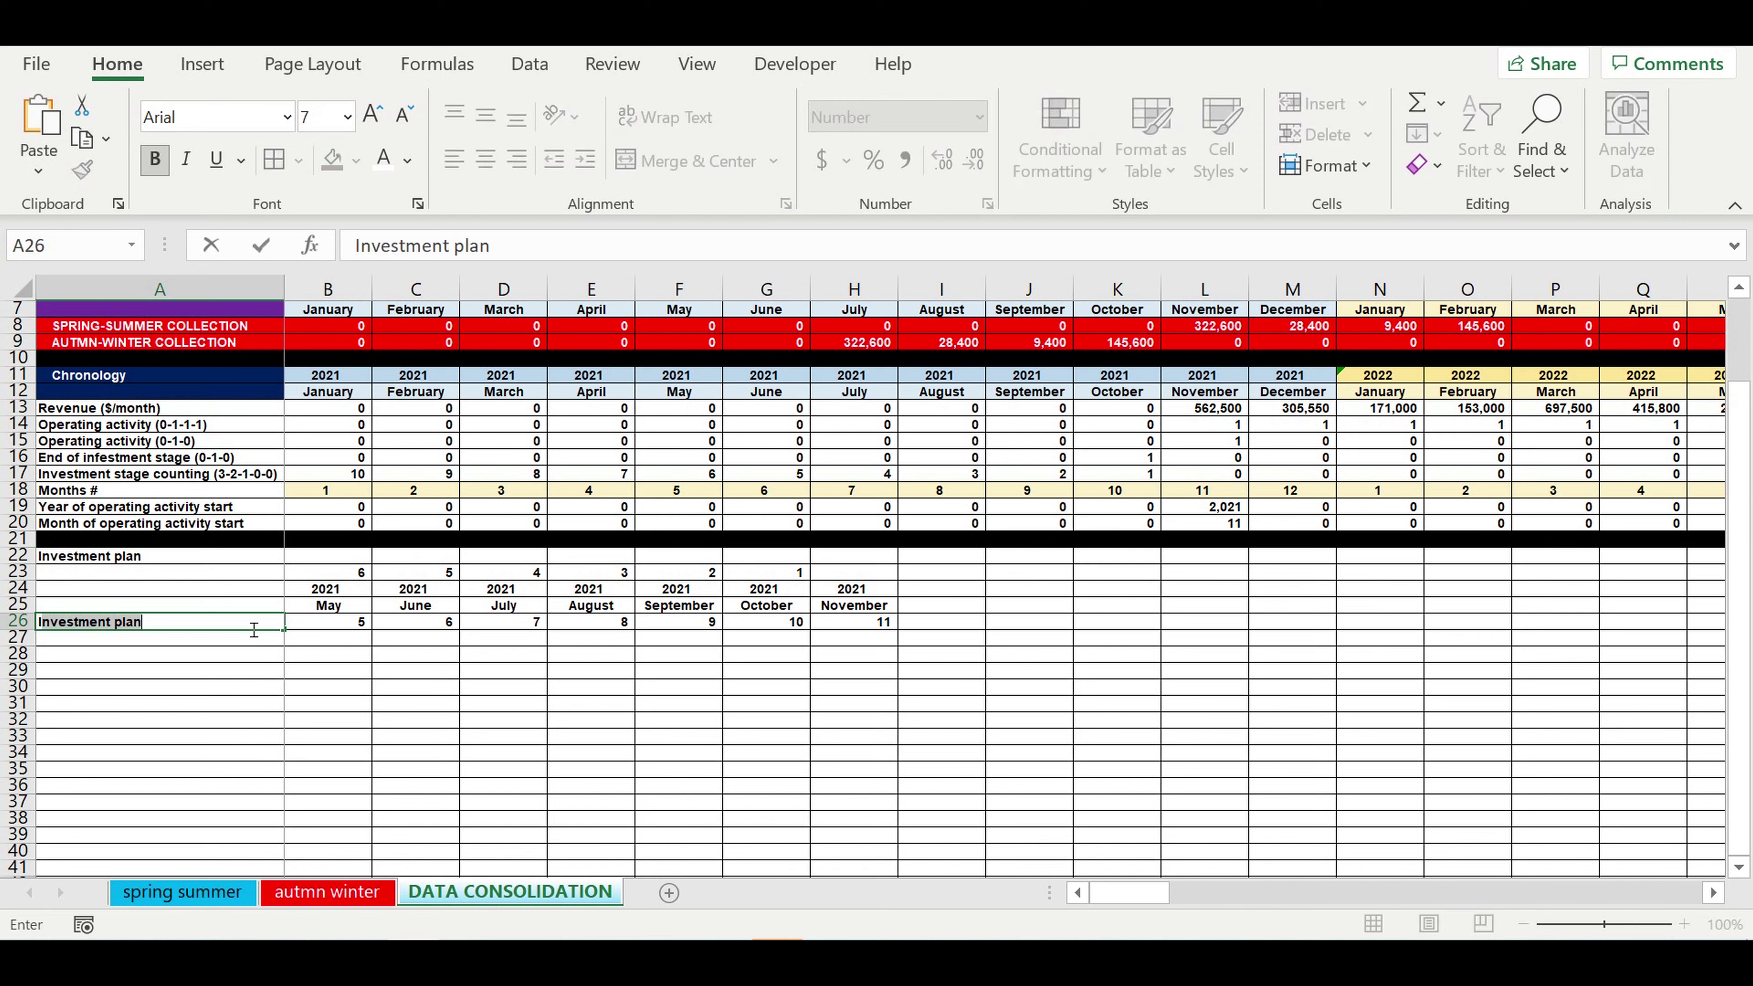
type("nvestment item")
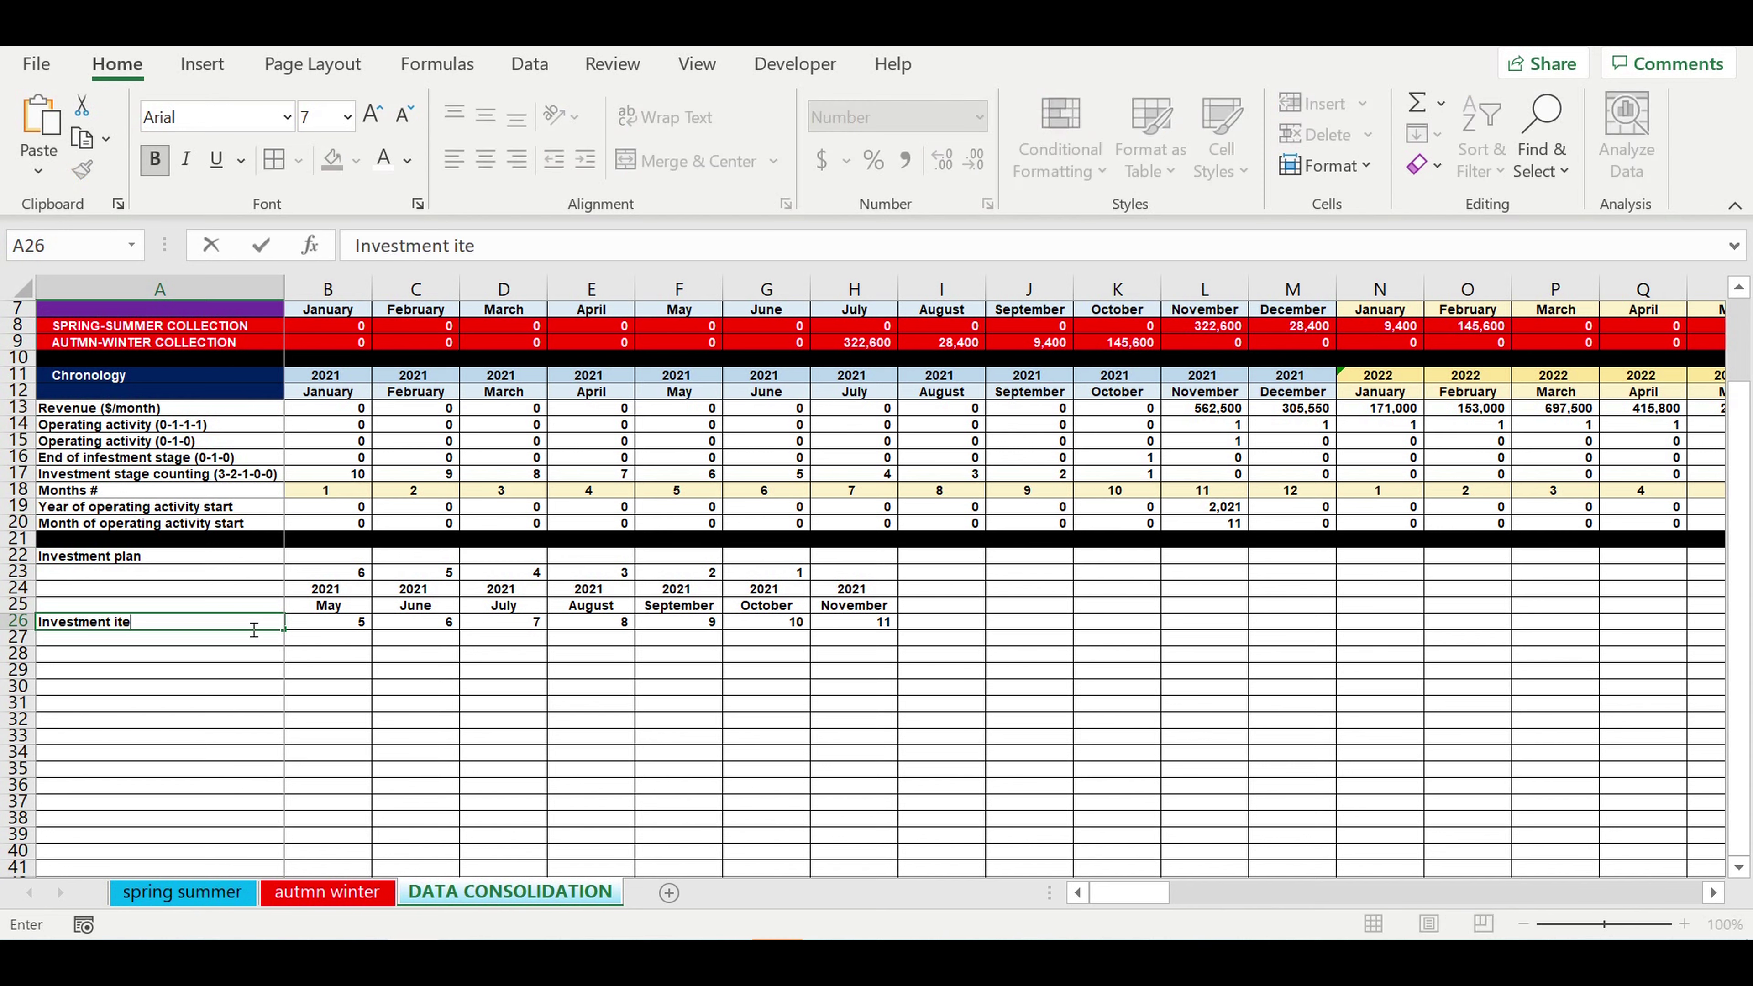
left_click(169, 705)
Centre the Investment item label in A26 and give the cell a light blue fill
left_click(166, 625)
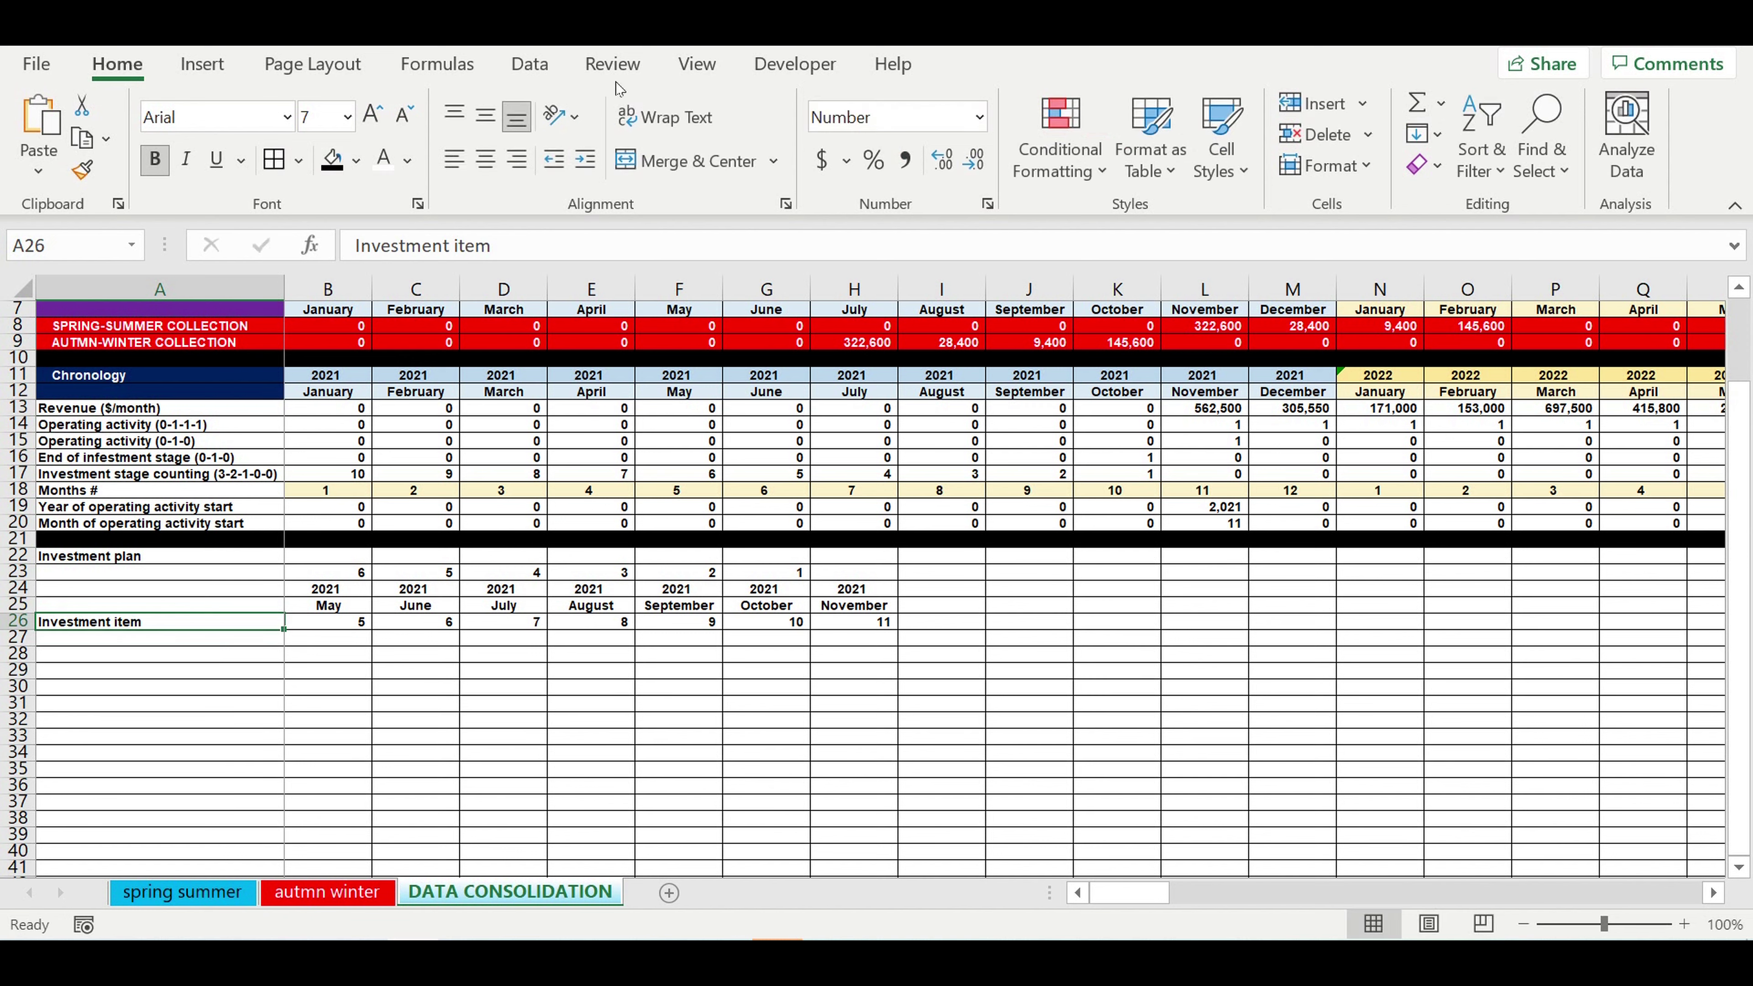
left_click(485, 160)
left_click(359, 161)
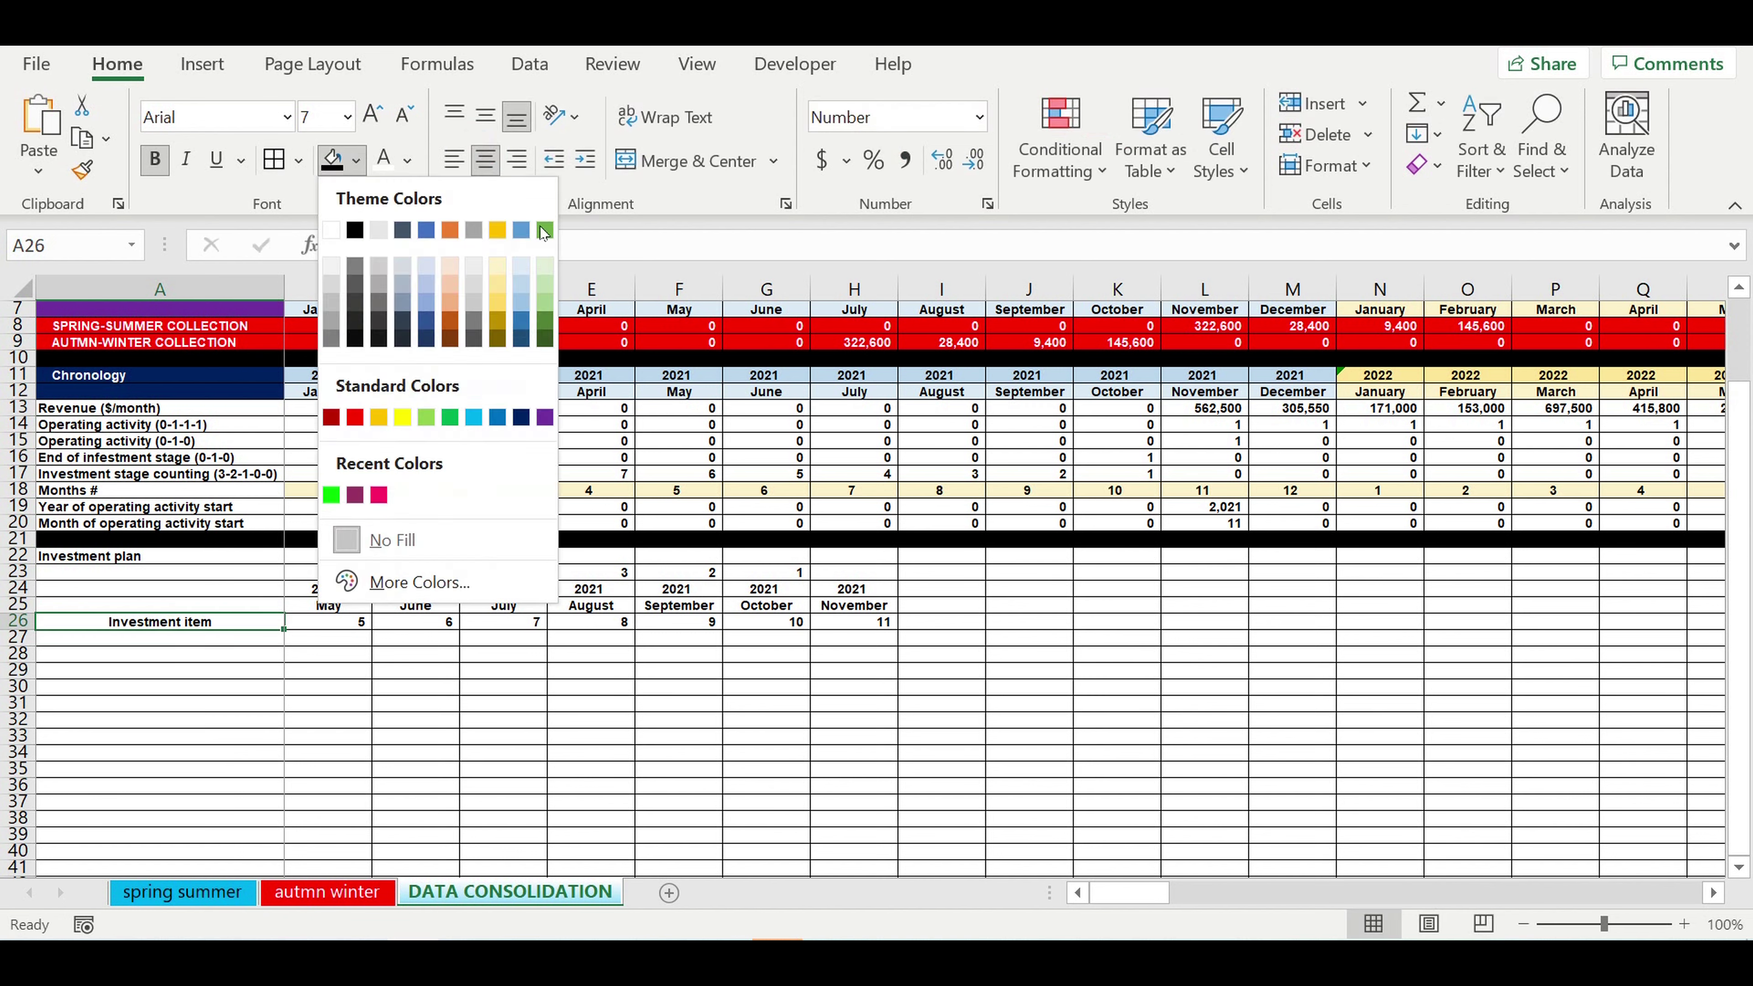
left_click(519, 269)
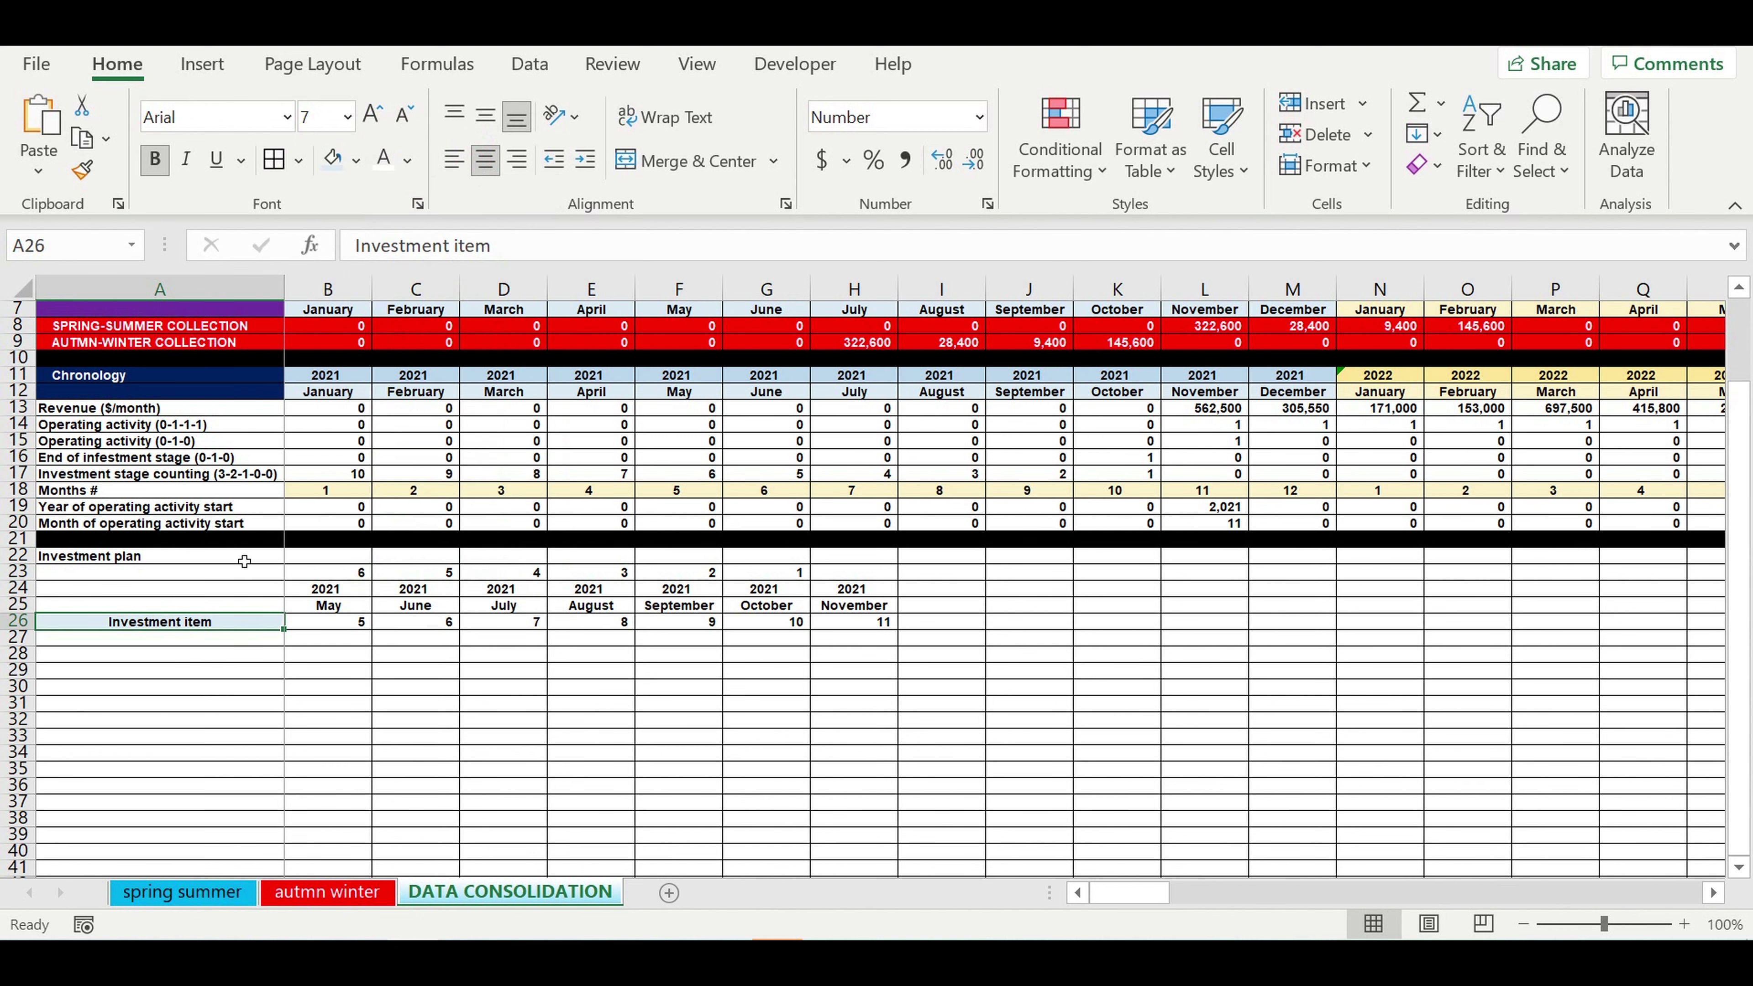
Give the Investment plan header block A22:A25 a dark magenta fill and white text
left_click_drag(244, 561, 244, 606)
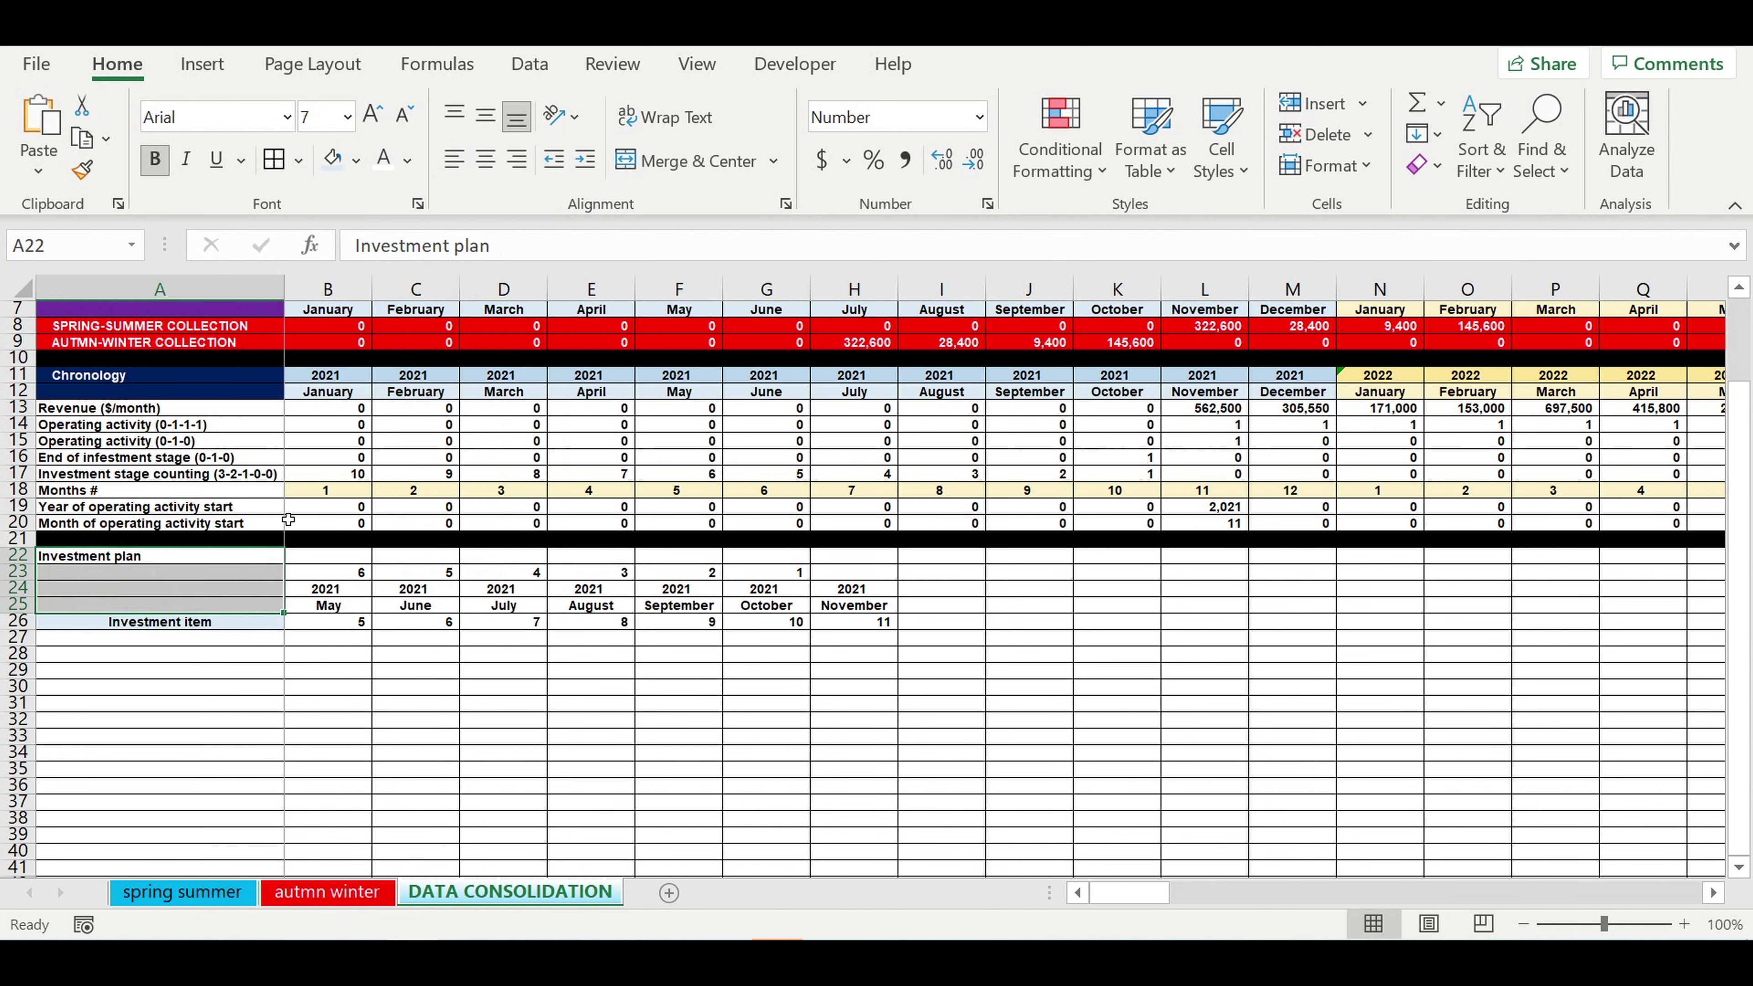
left_click(357, 161)
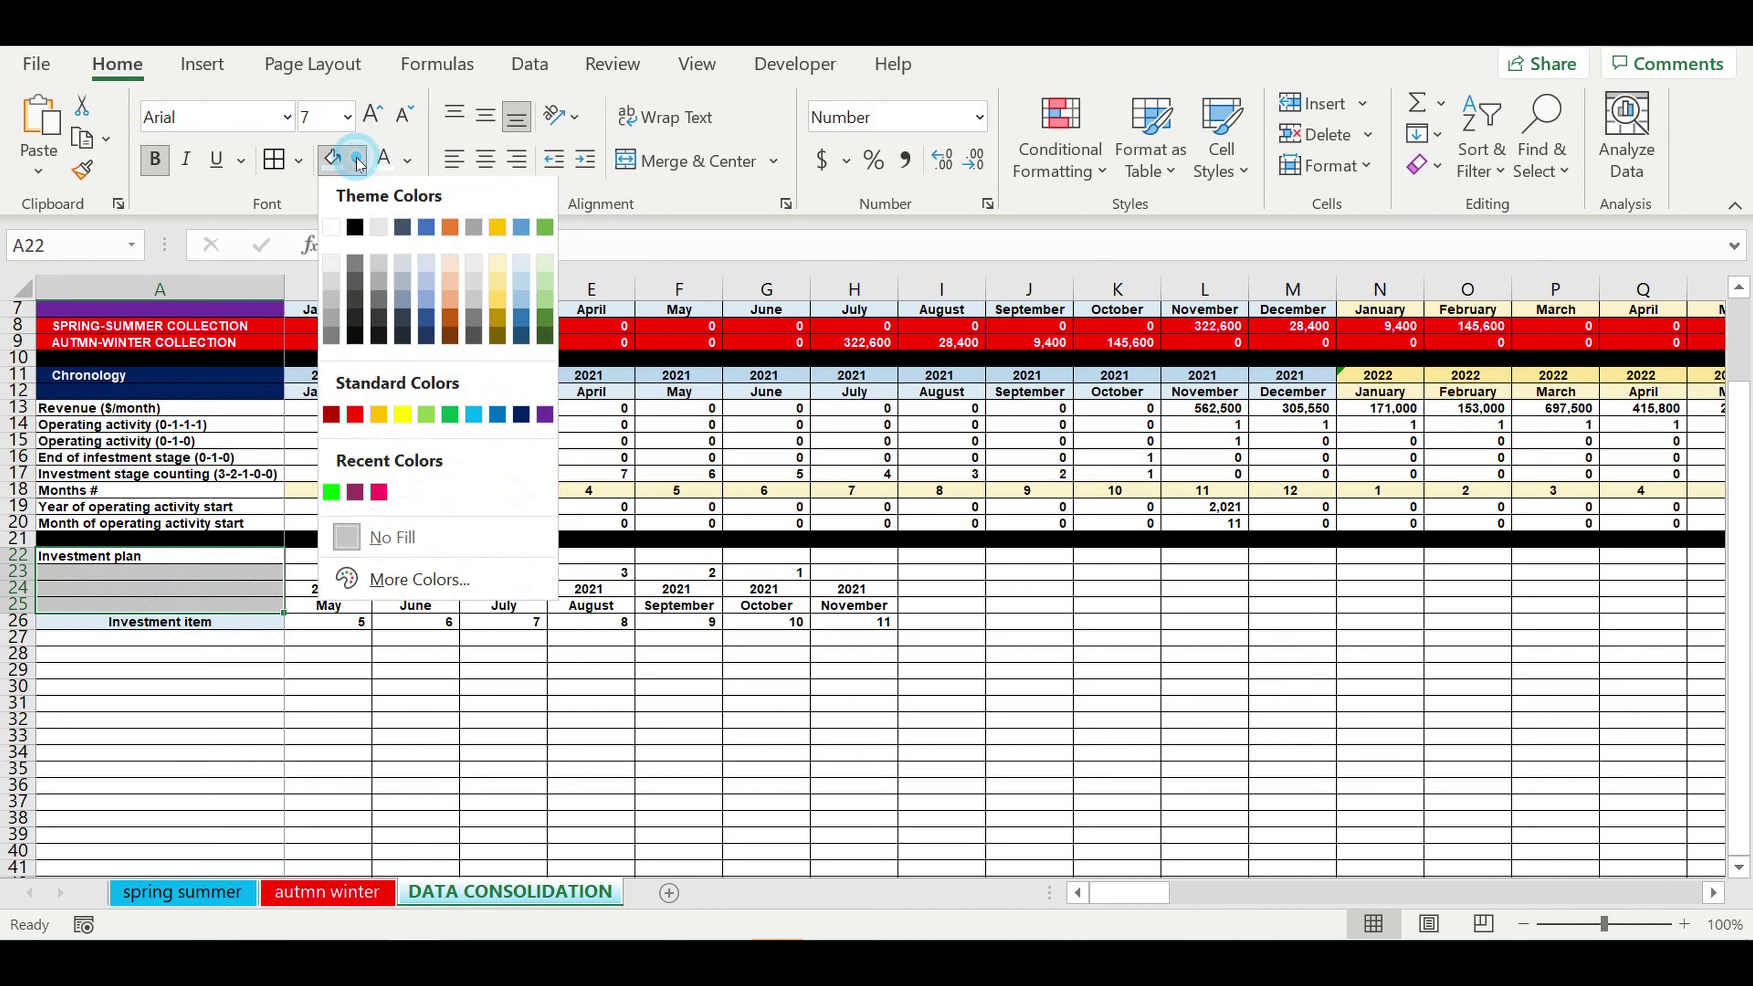
left_click(356, 496)
left_click(392, 160)
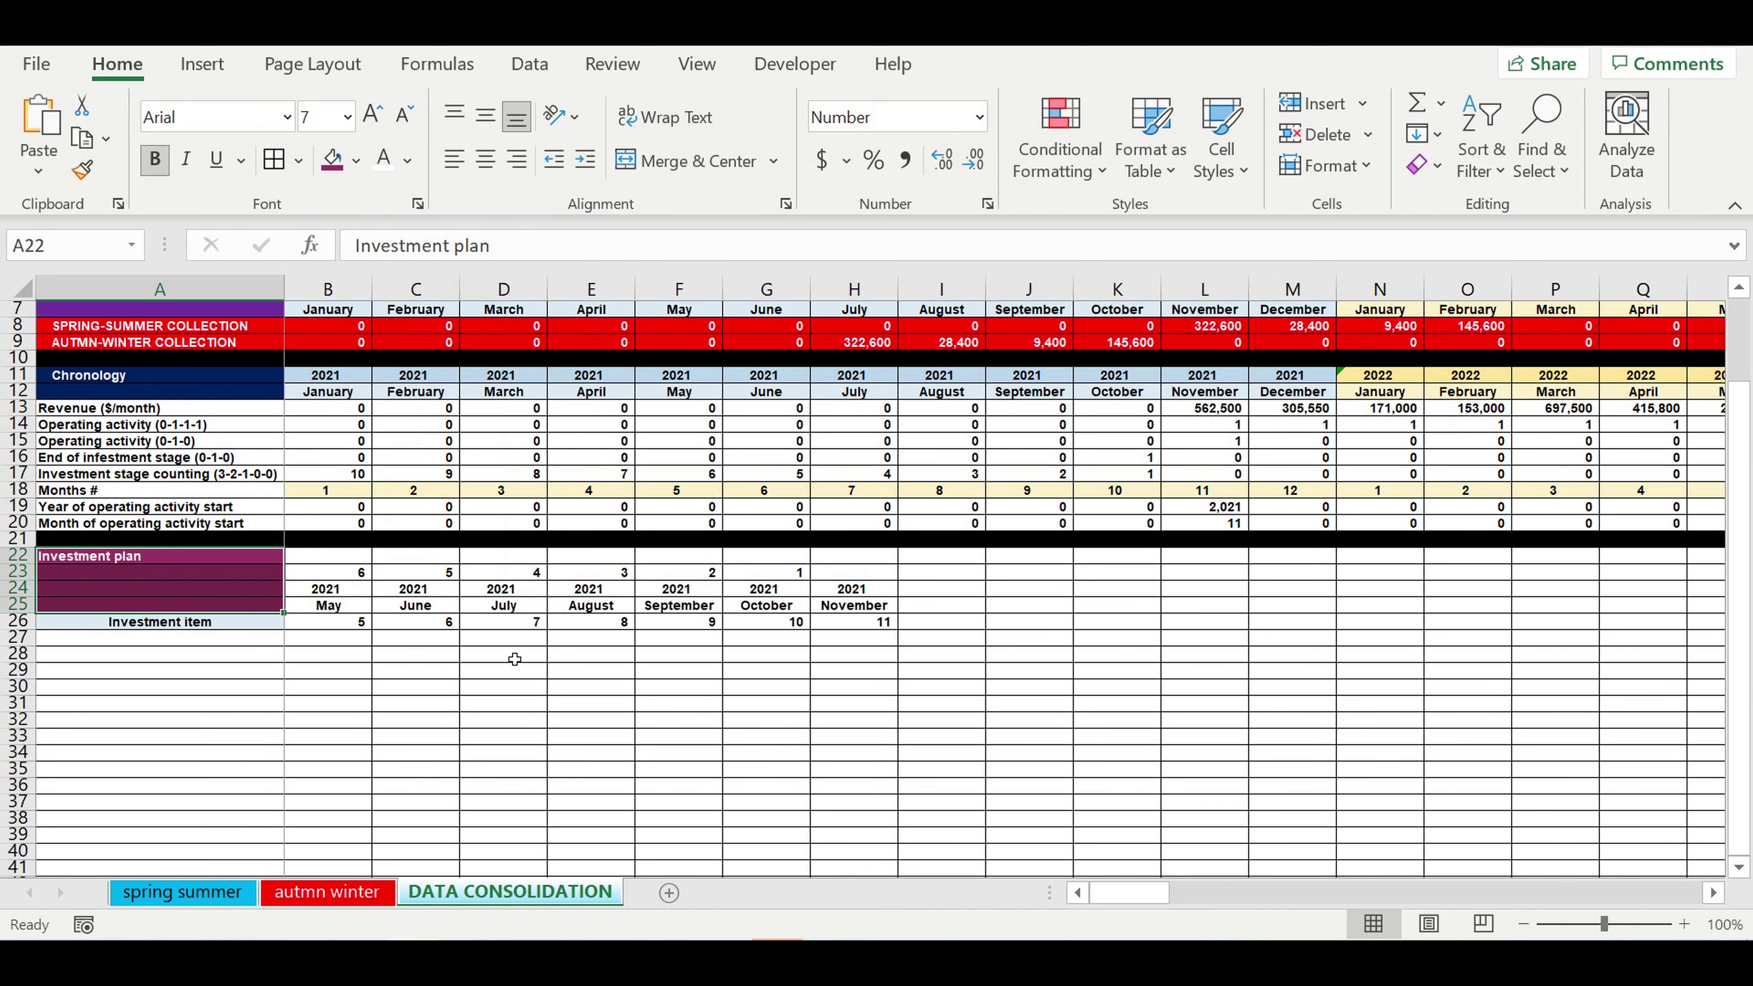
left_click_drag(591, 702, 591, 686)
Fill the countdown, year, month and month-number cells B23:H26 with light yellow
left_click_drag(341, 576, 873, 625)
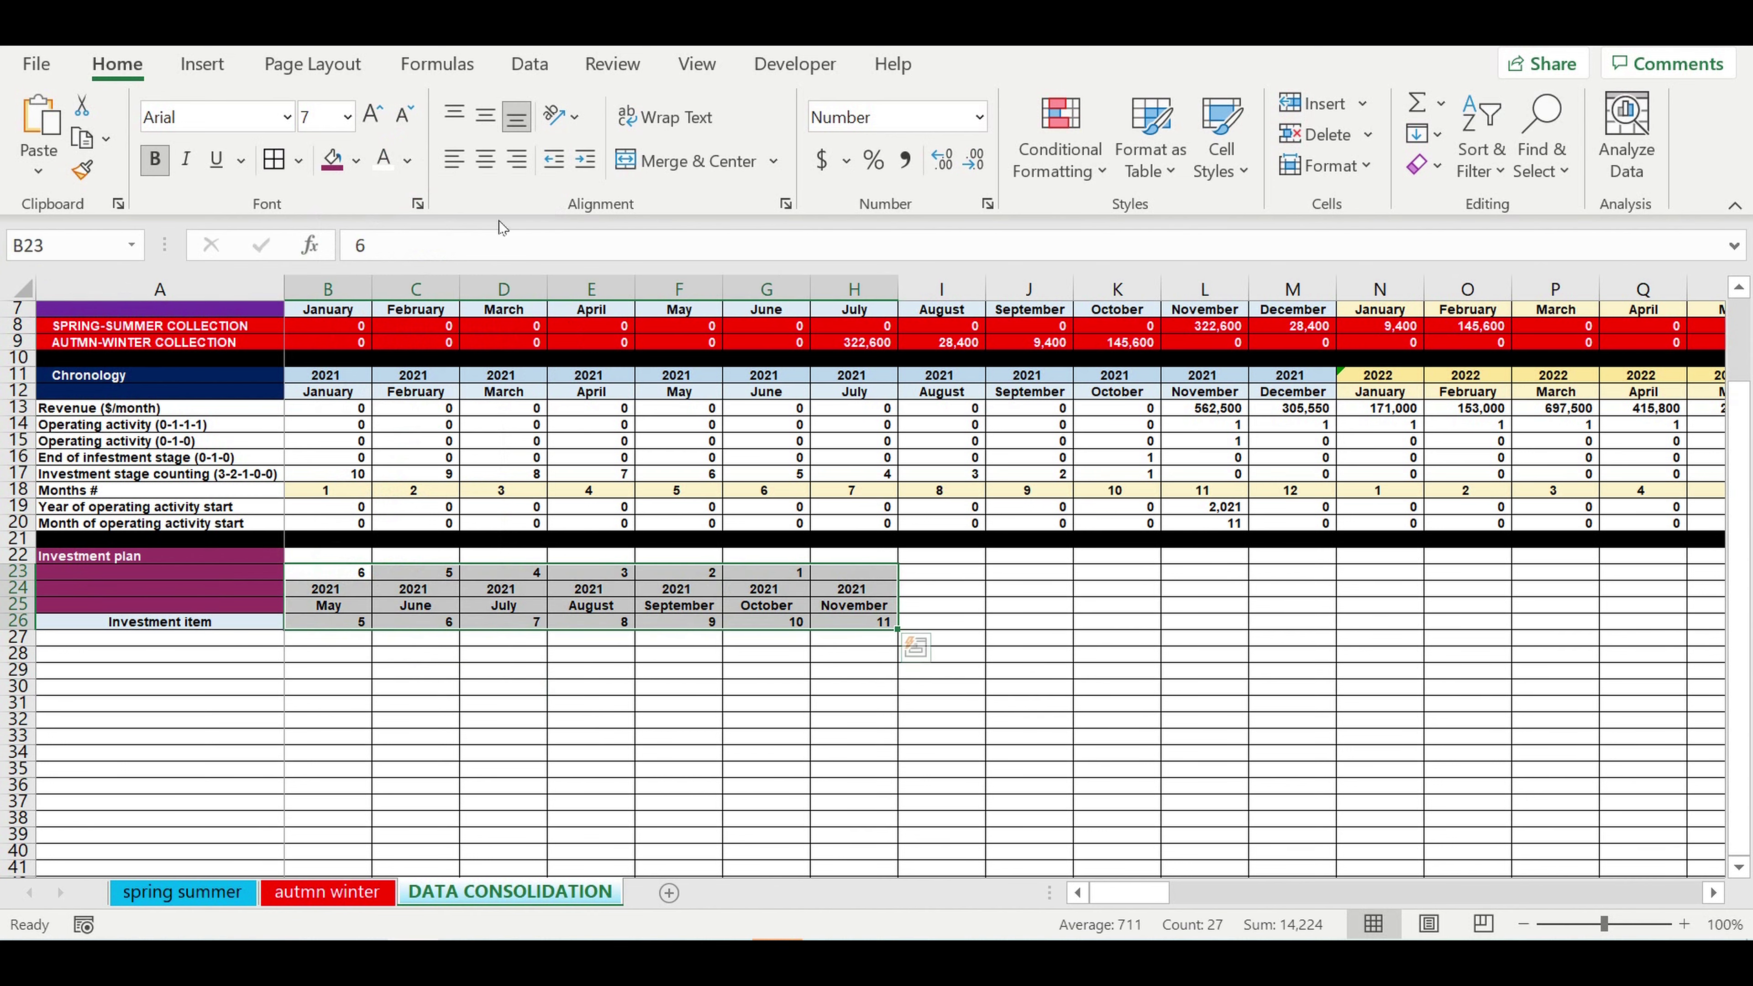
left_click(360, 164)
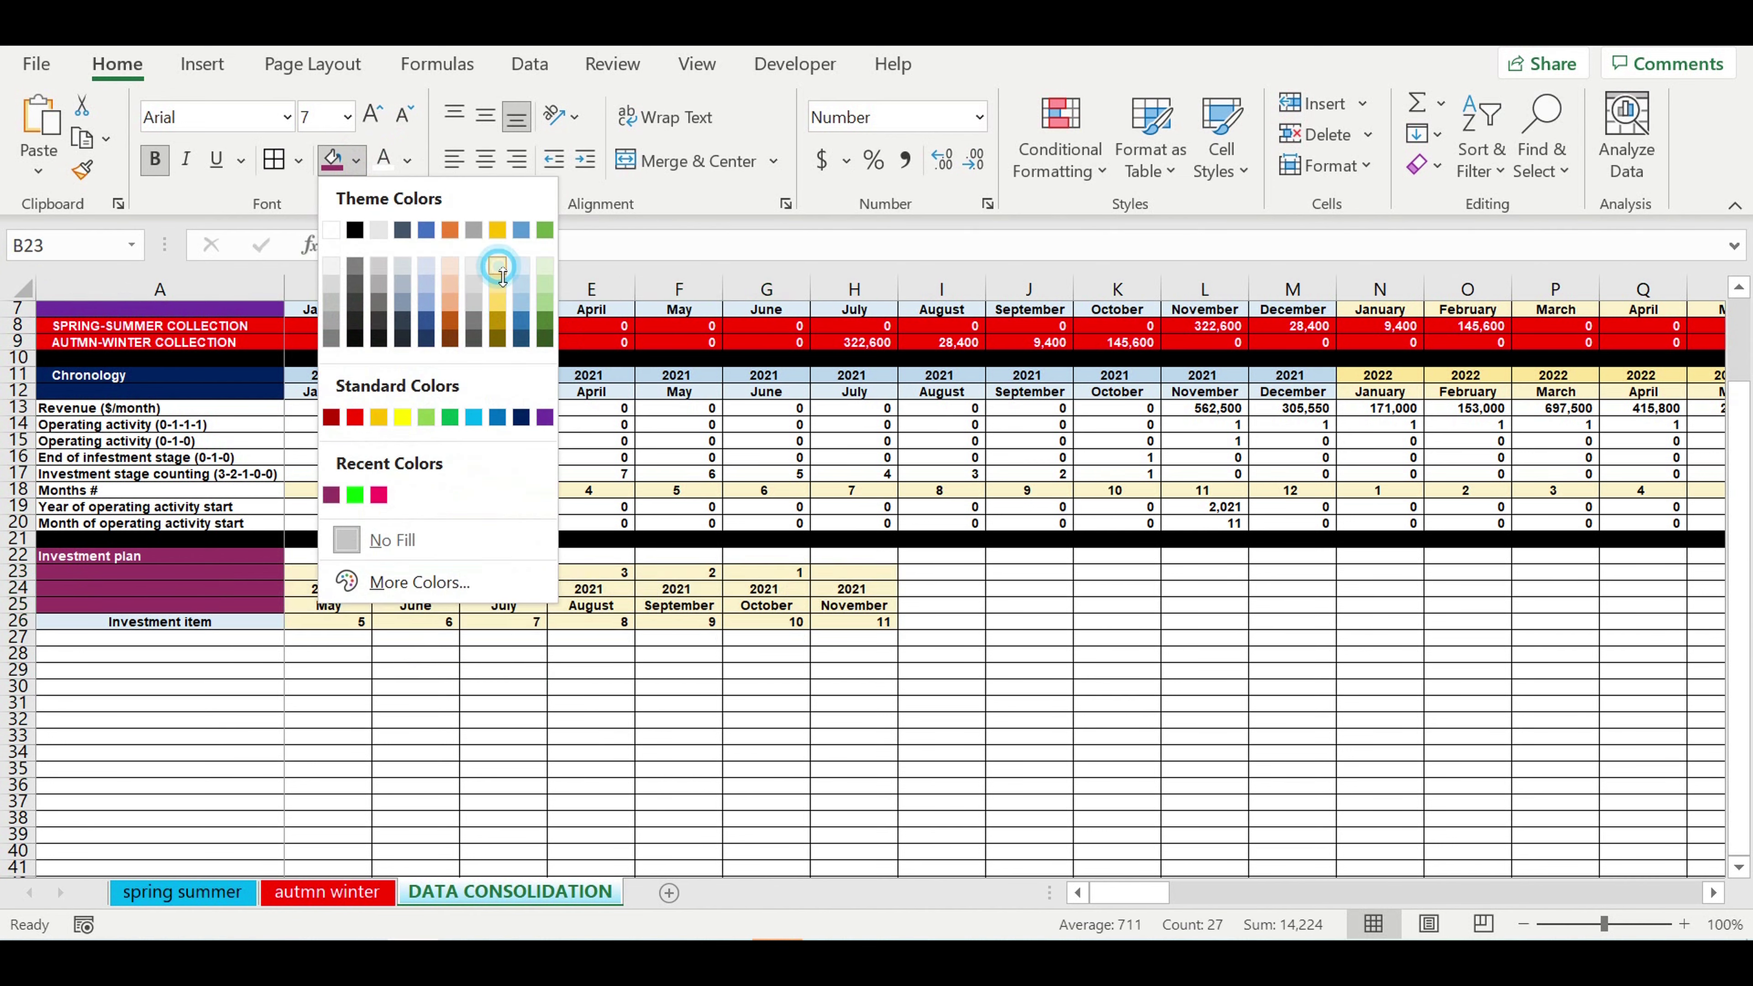
left_click(498, 271)
left_click(457, 736)
Enter the label "Investment item 1" in A27
scroll(459, 732, "down", 4)
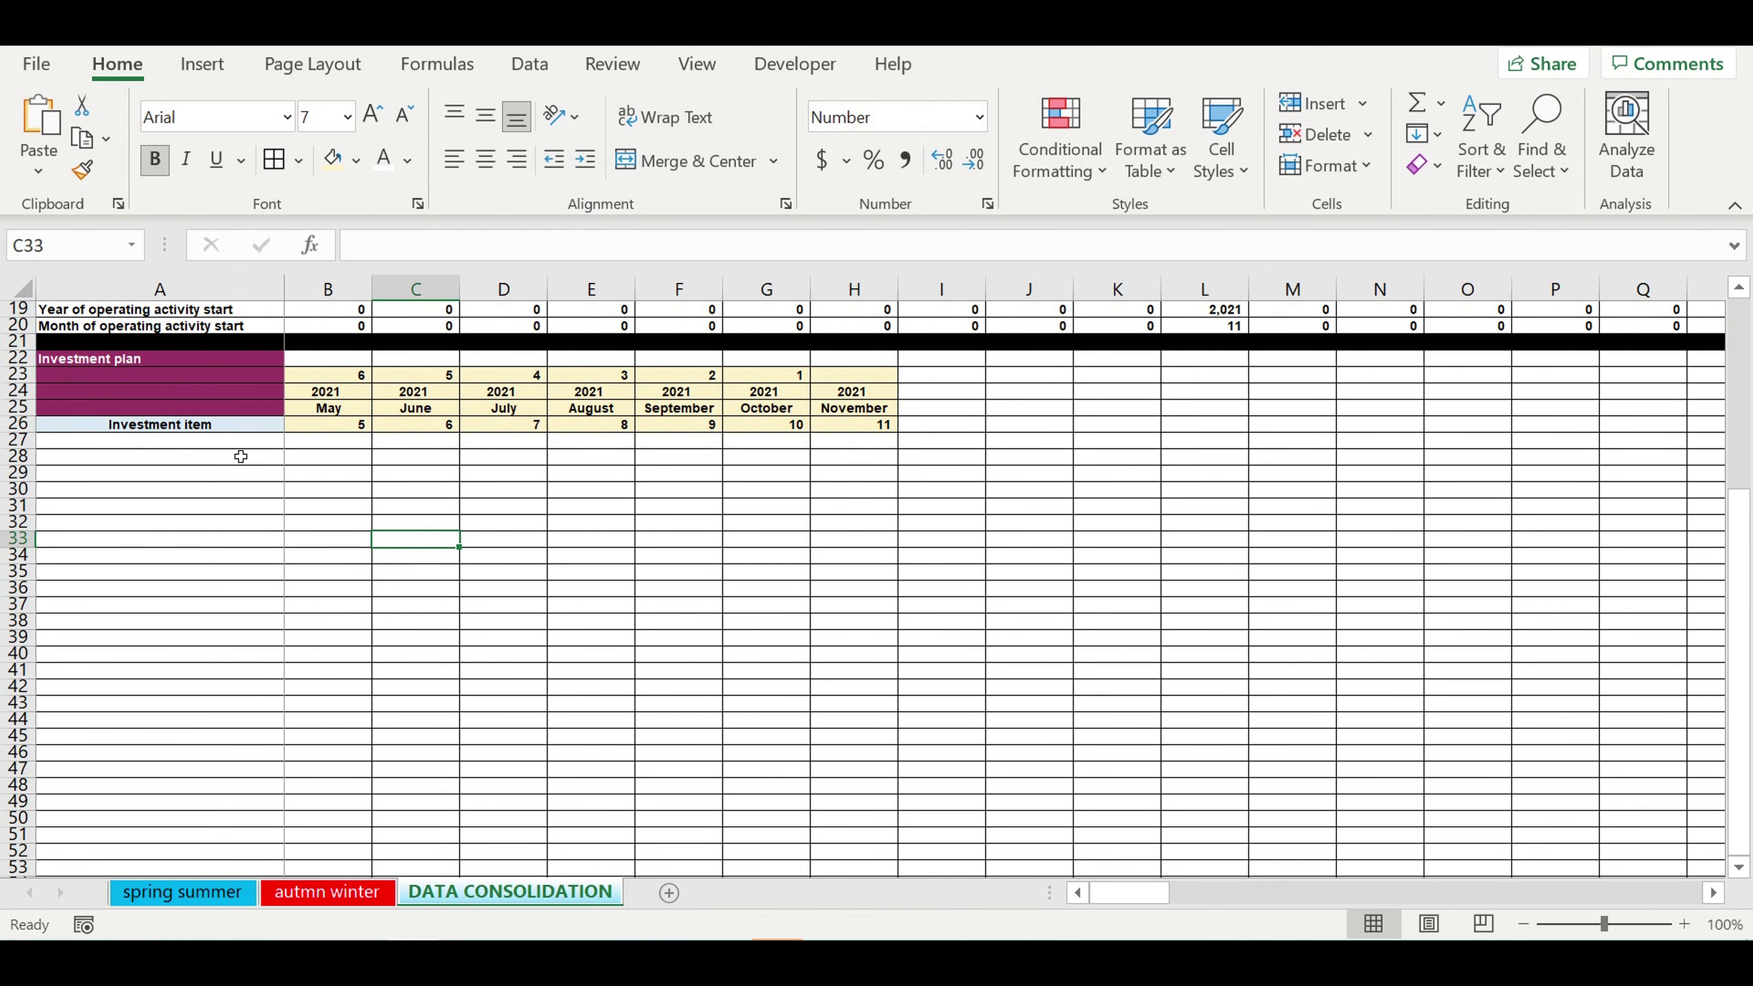
left_click(225, 441)
type("I")
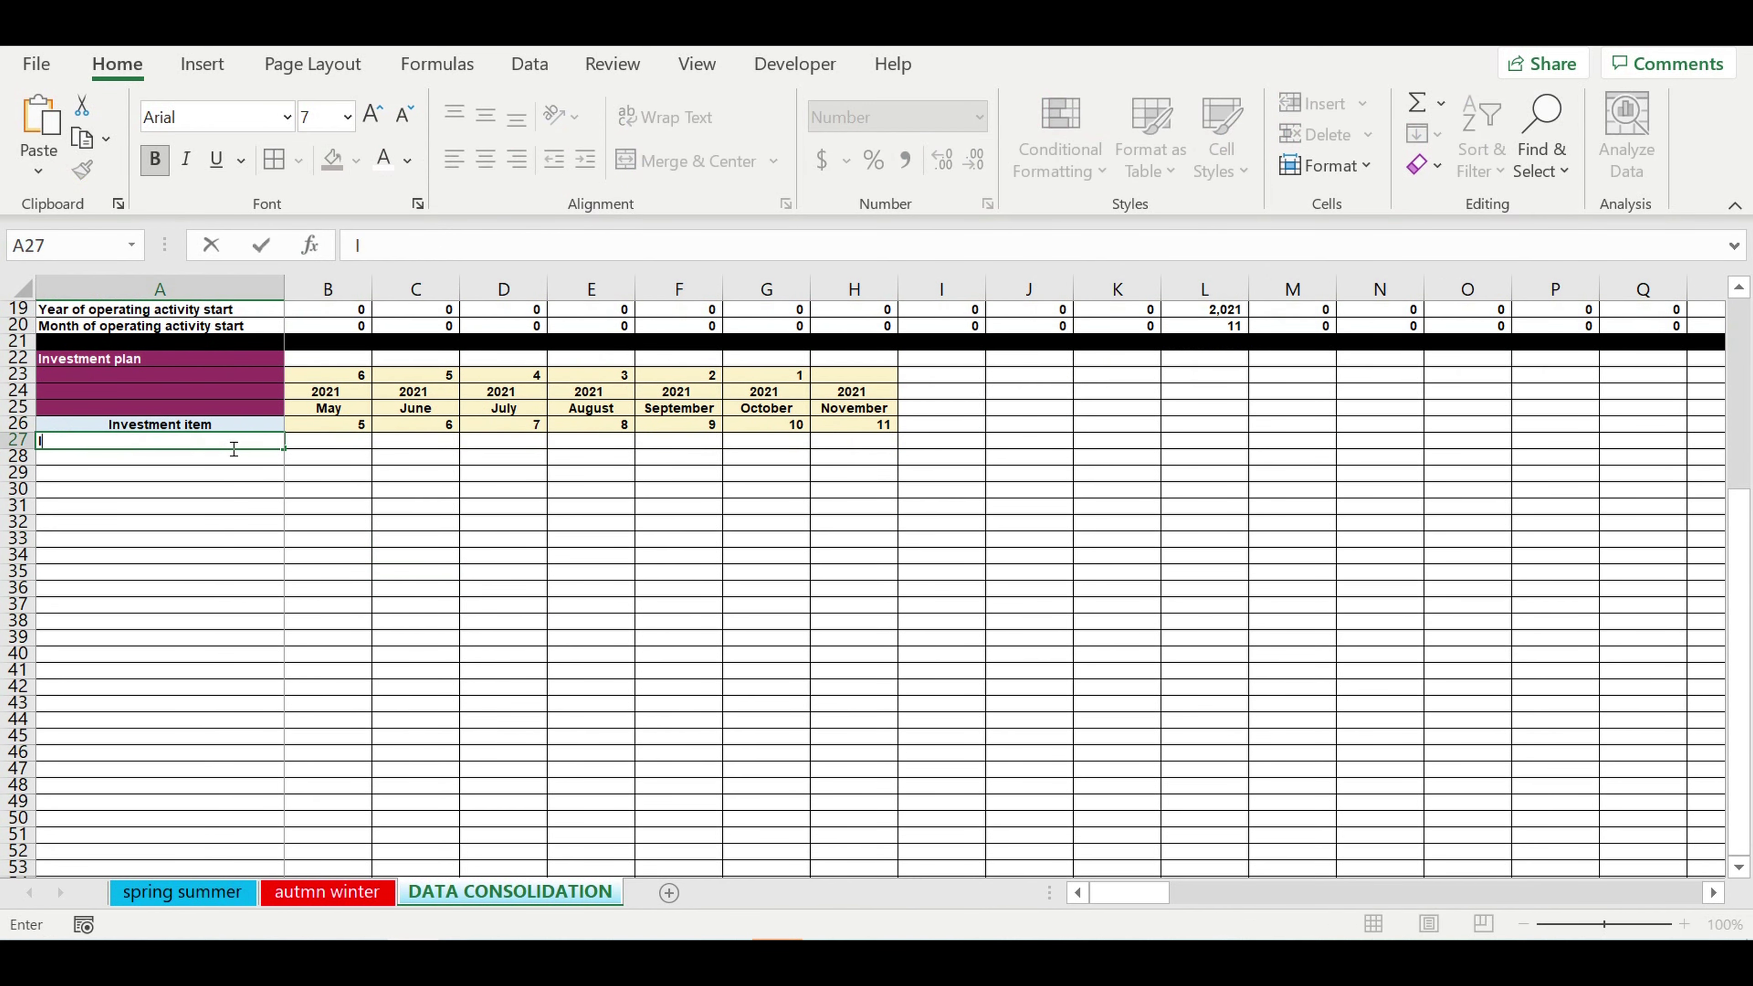
type("nvestment item 1")
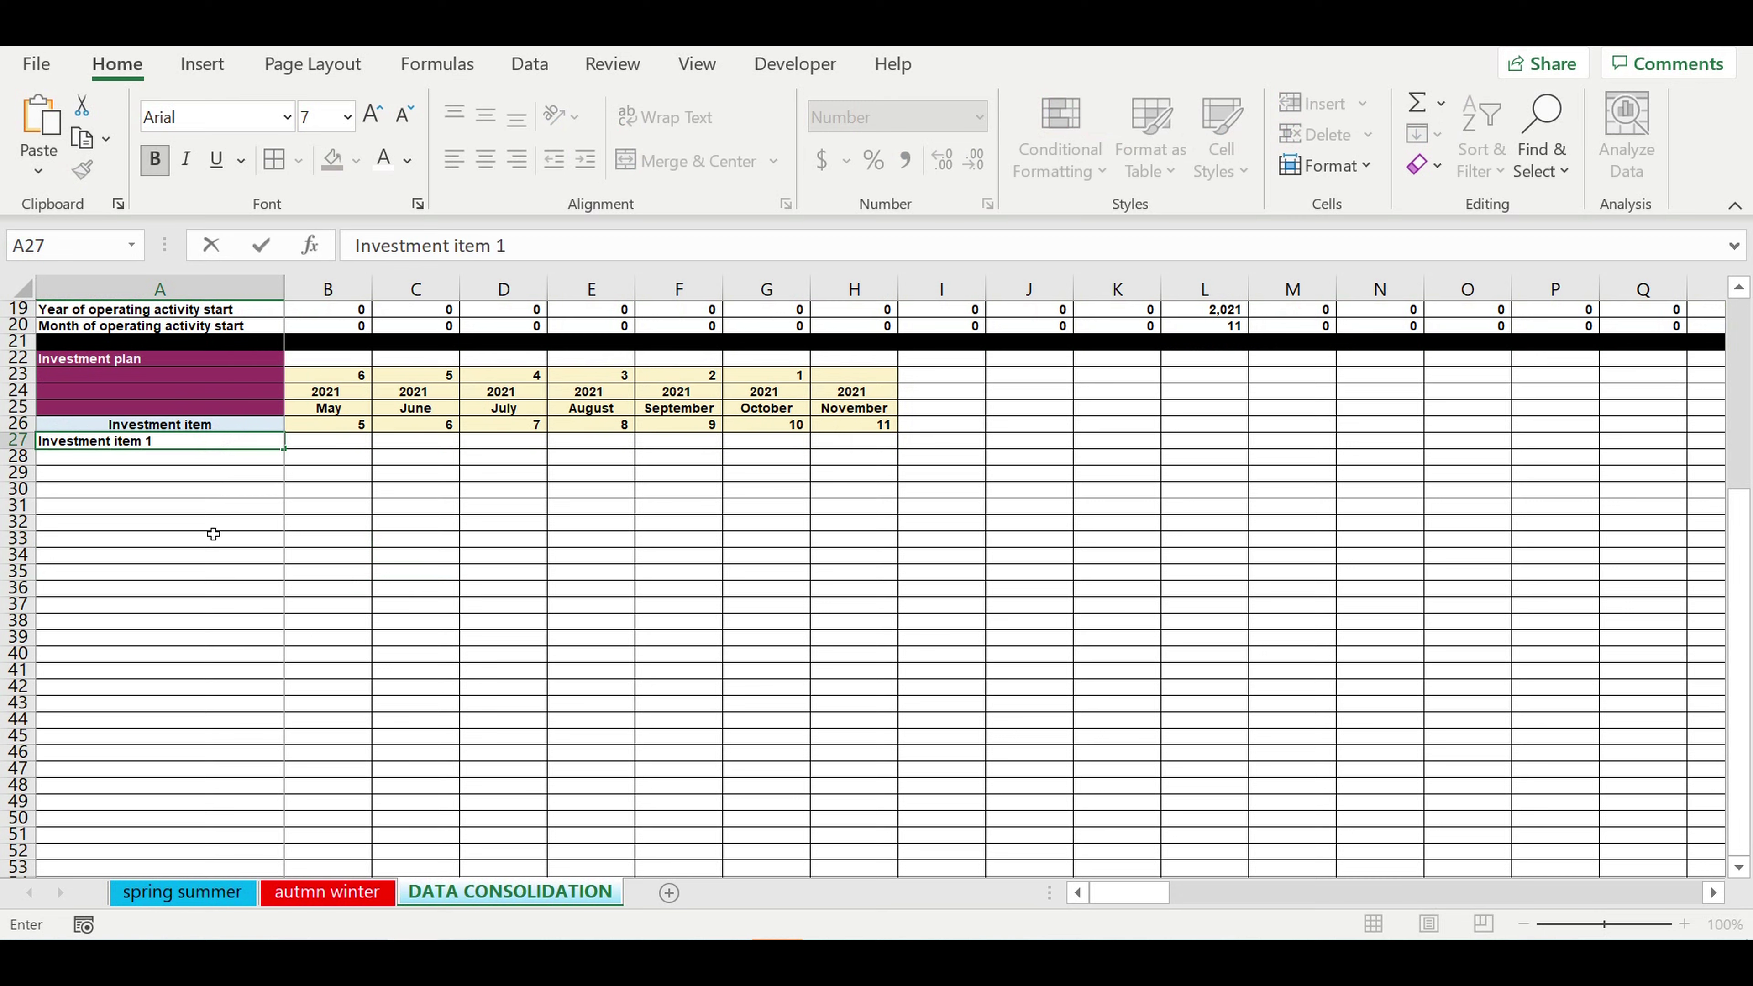
left_click(210, 536)
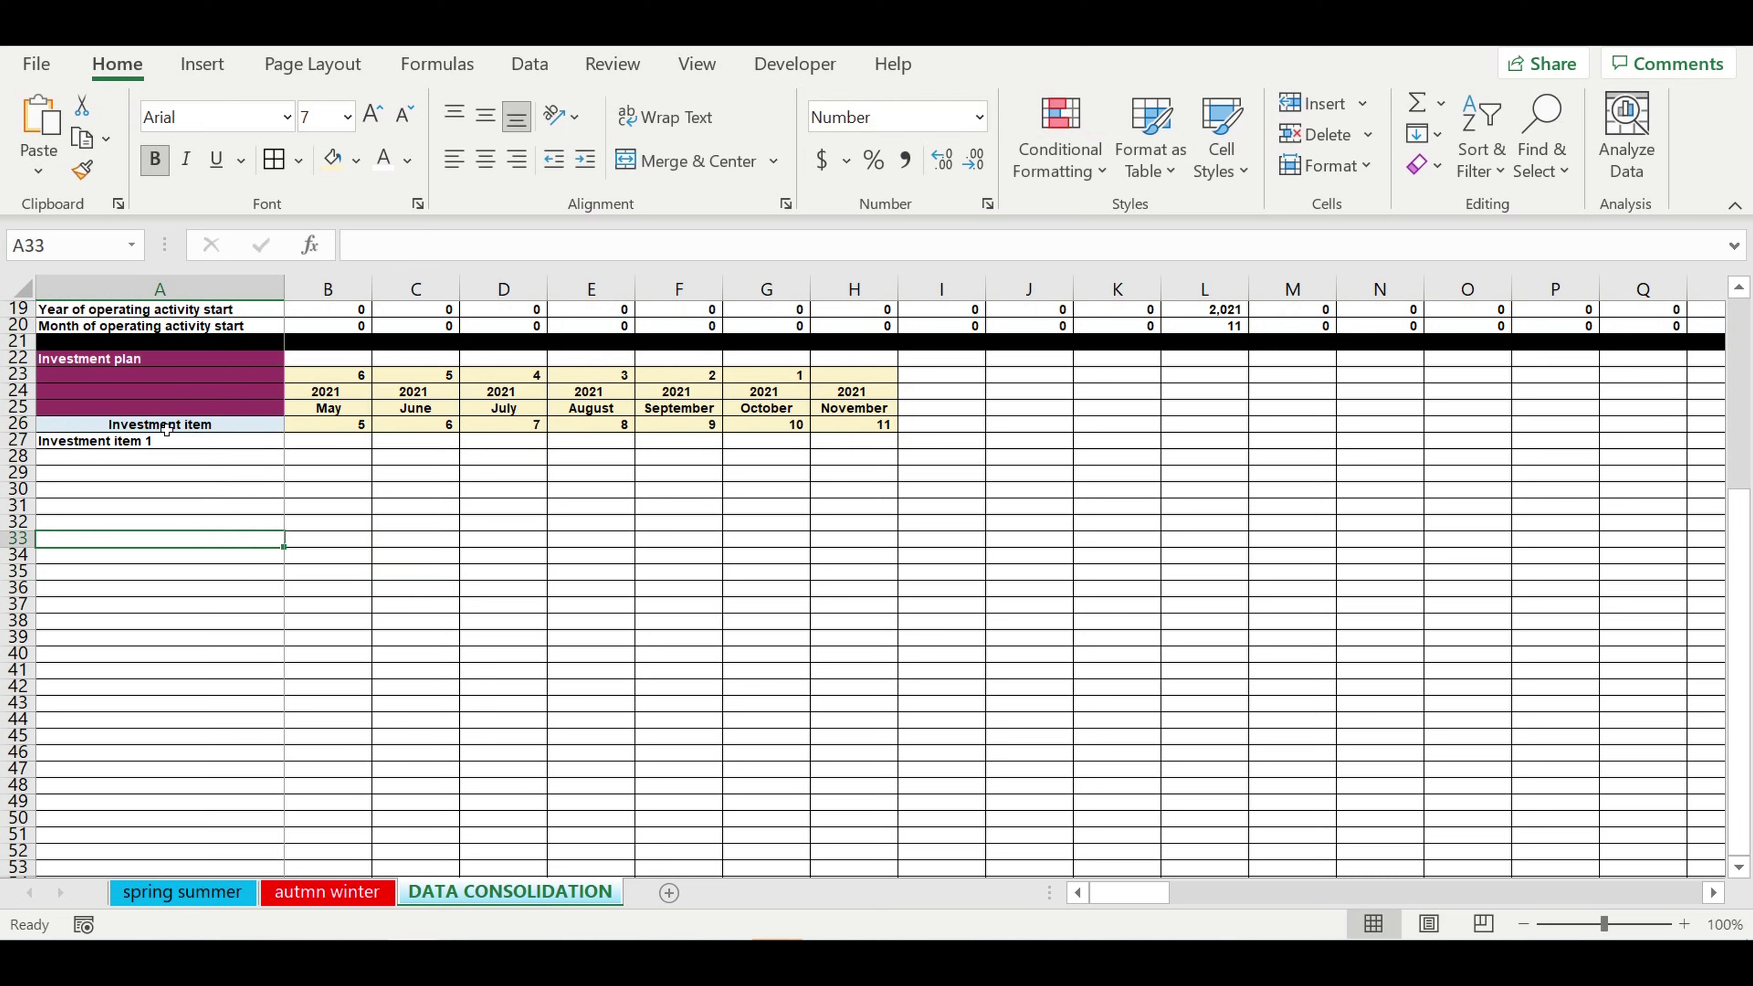
Extend the numbered investment item labels down column A from A27 to A66, ending with Investment item 40
left_click(150, 447)
scroll(332, 539, "down", 1)
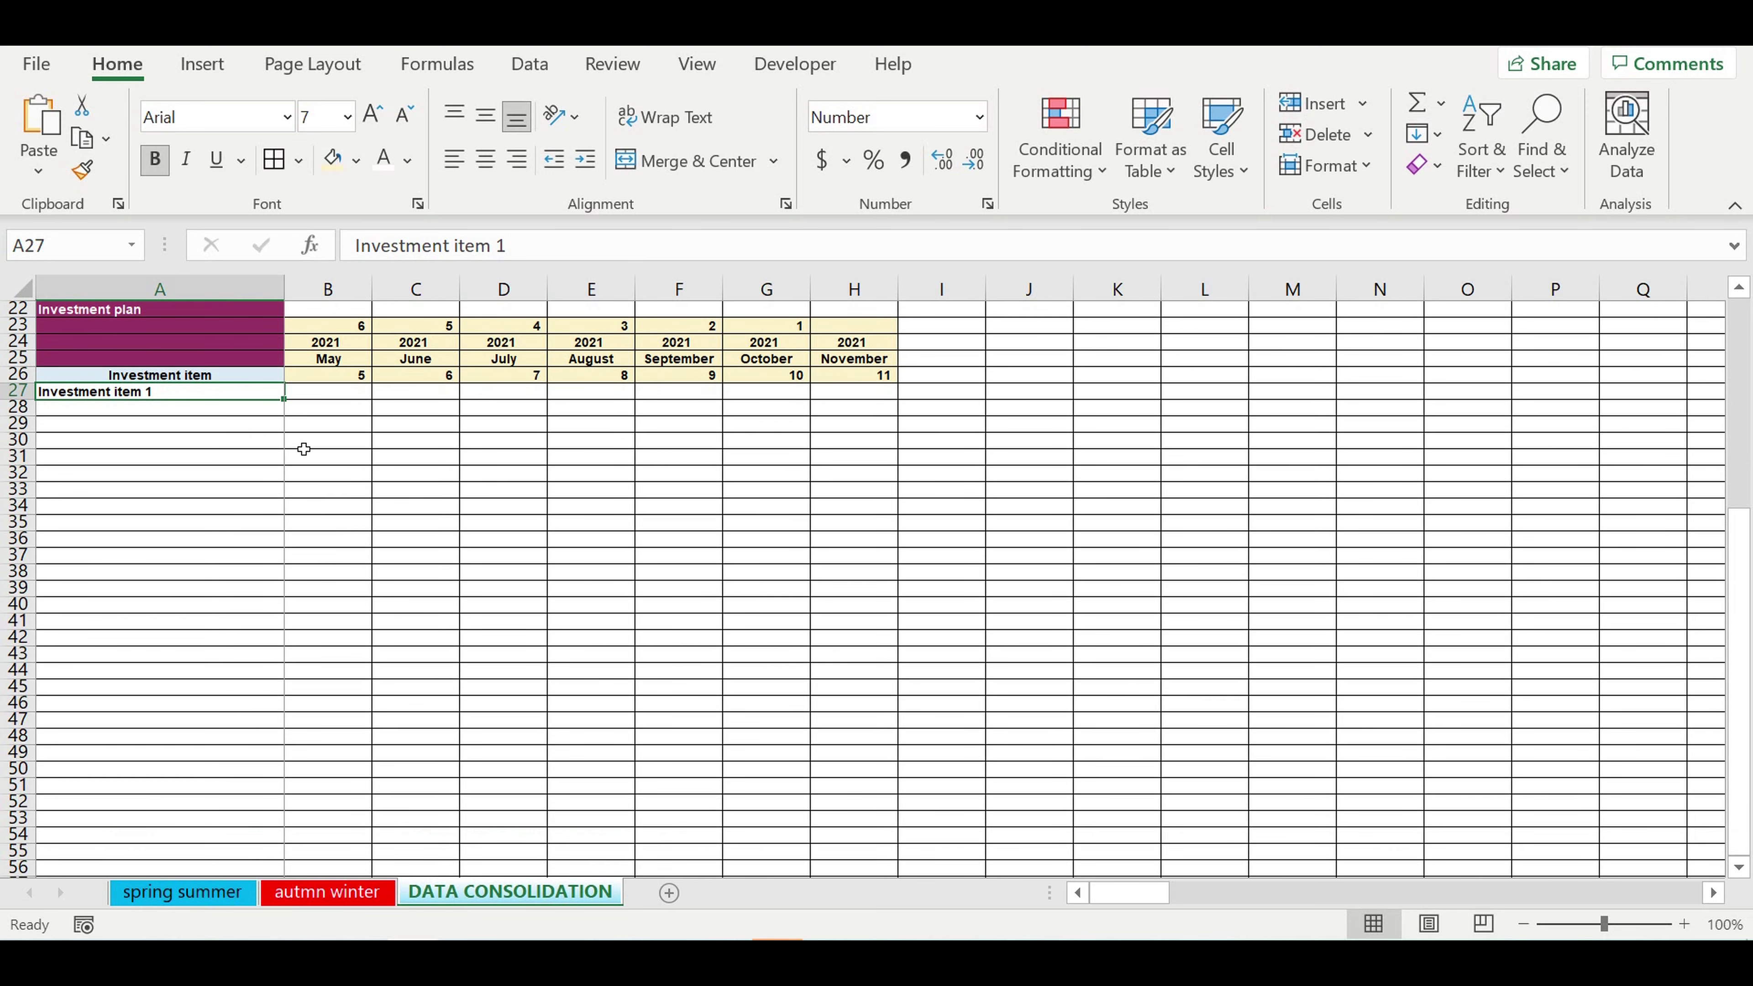
left_click_drag(293, 413, 284, 885)
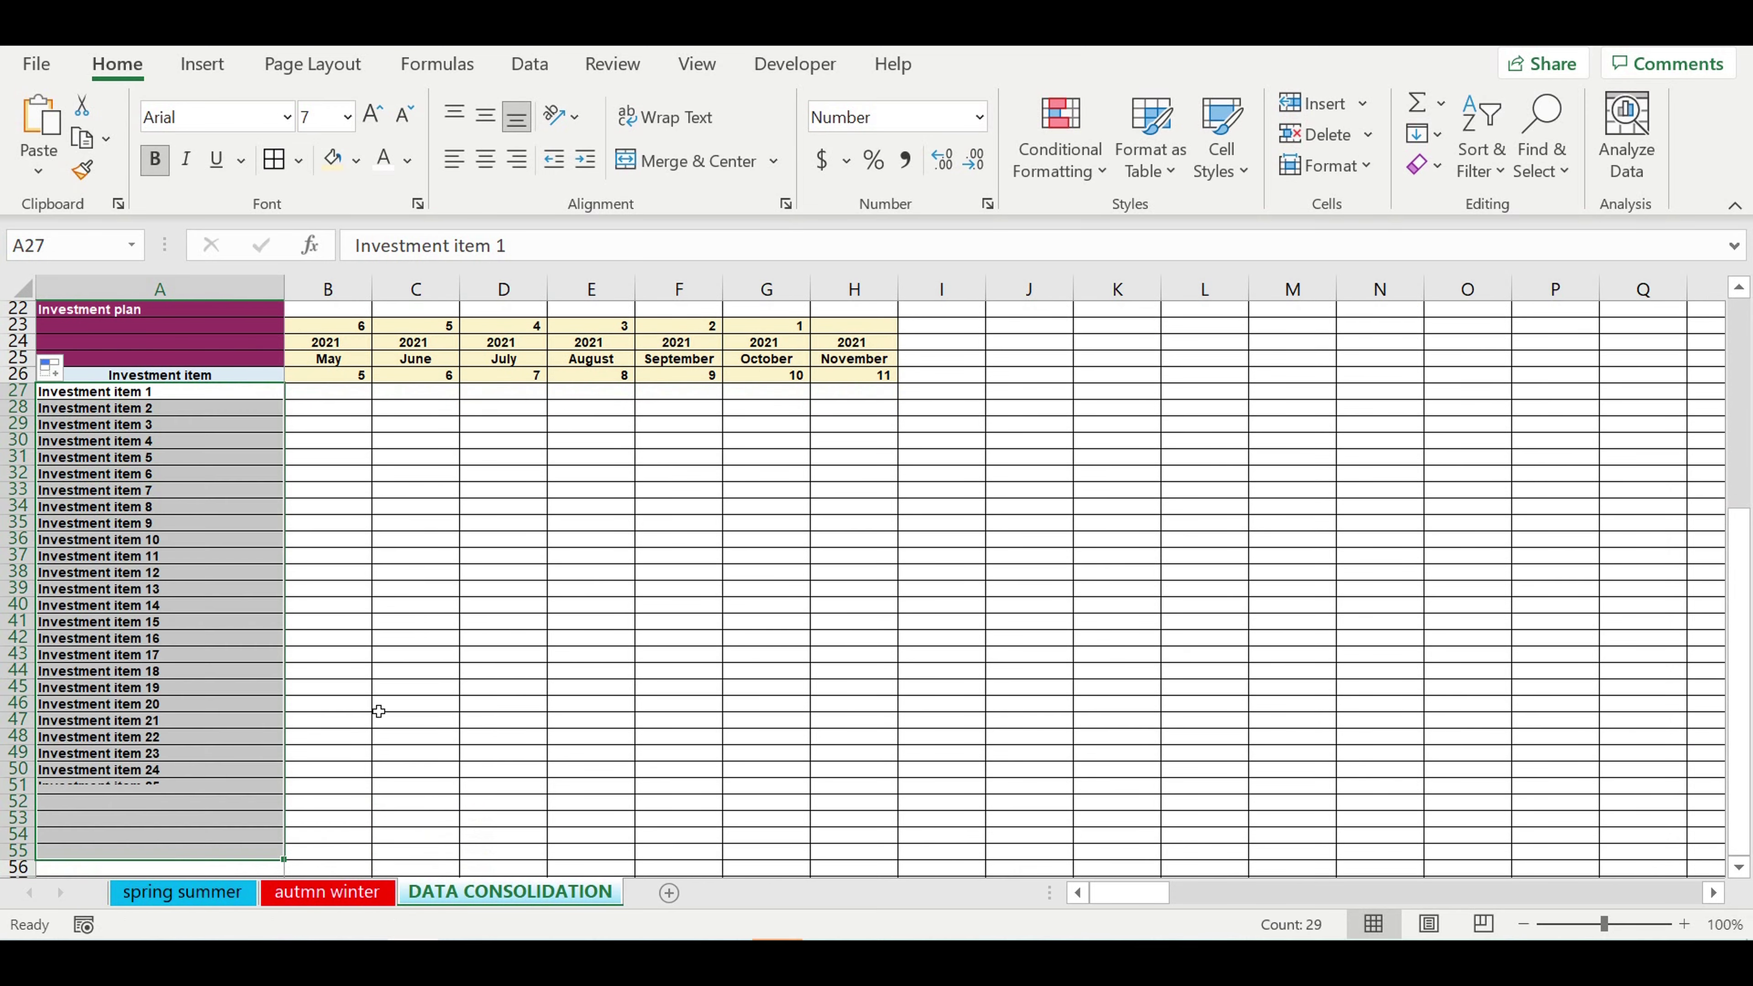
scroll(337, 705, "down", 4)
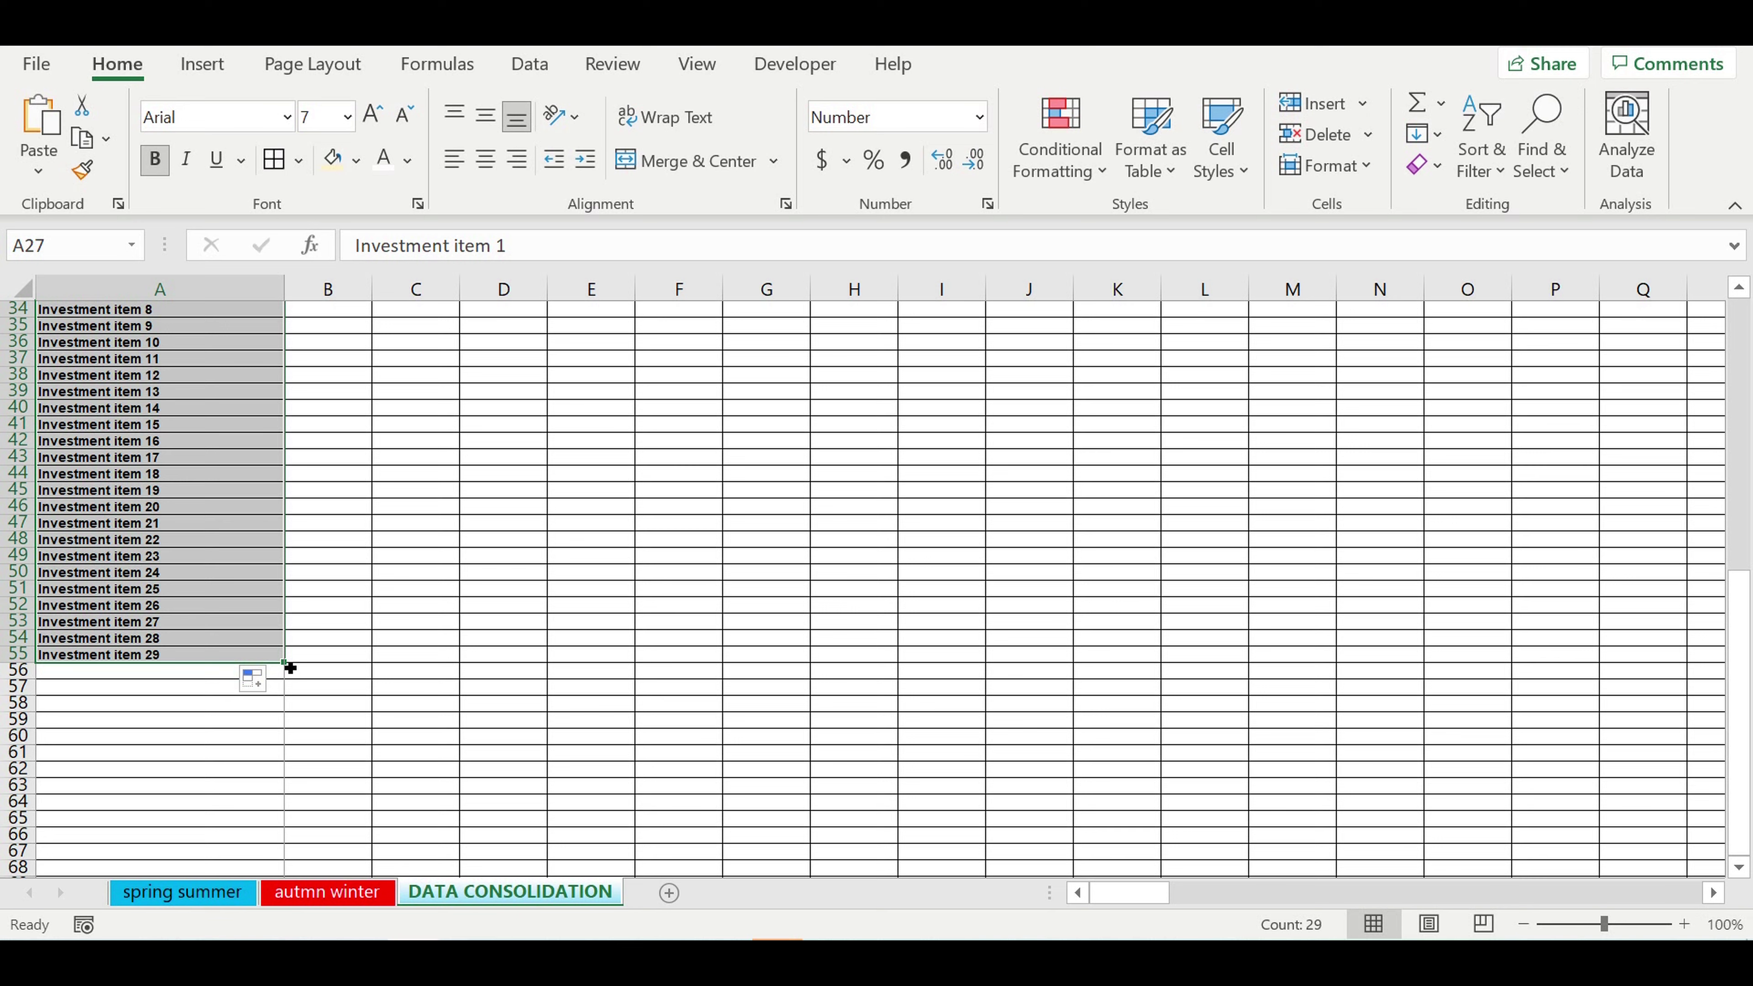
left_click(222, 621)
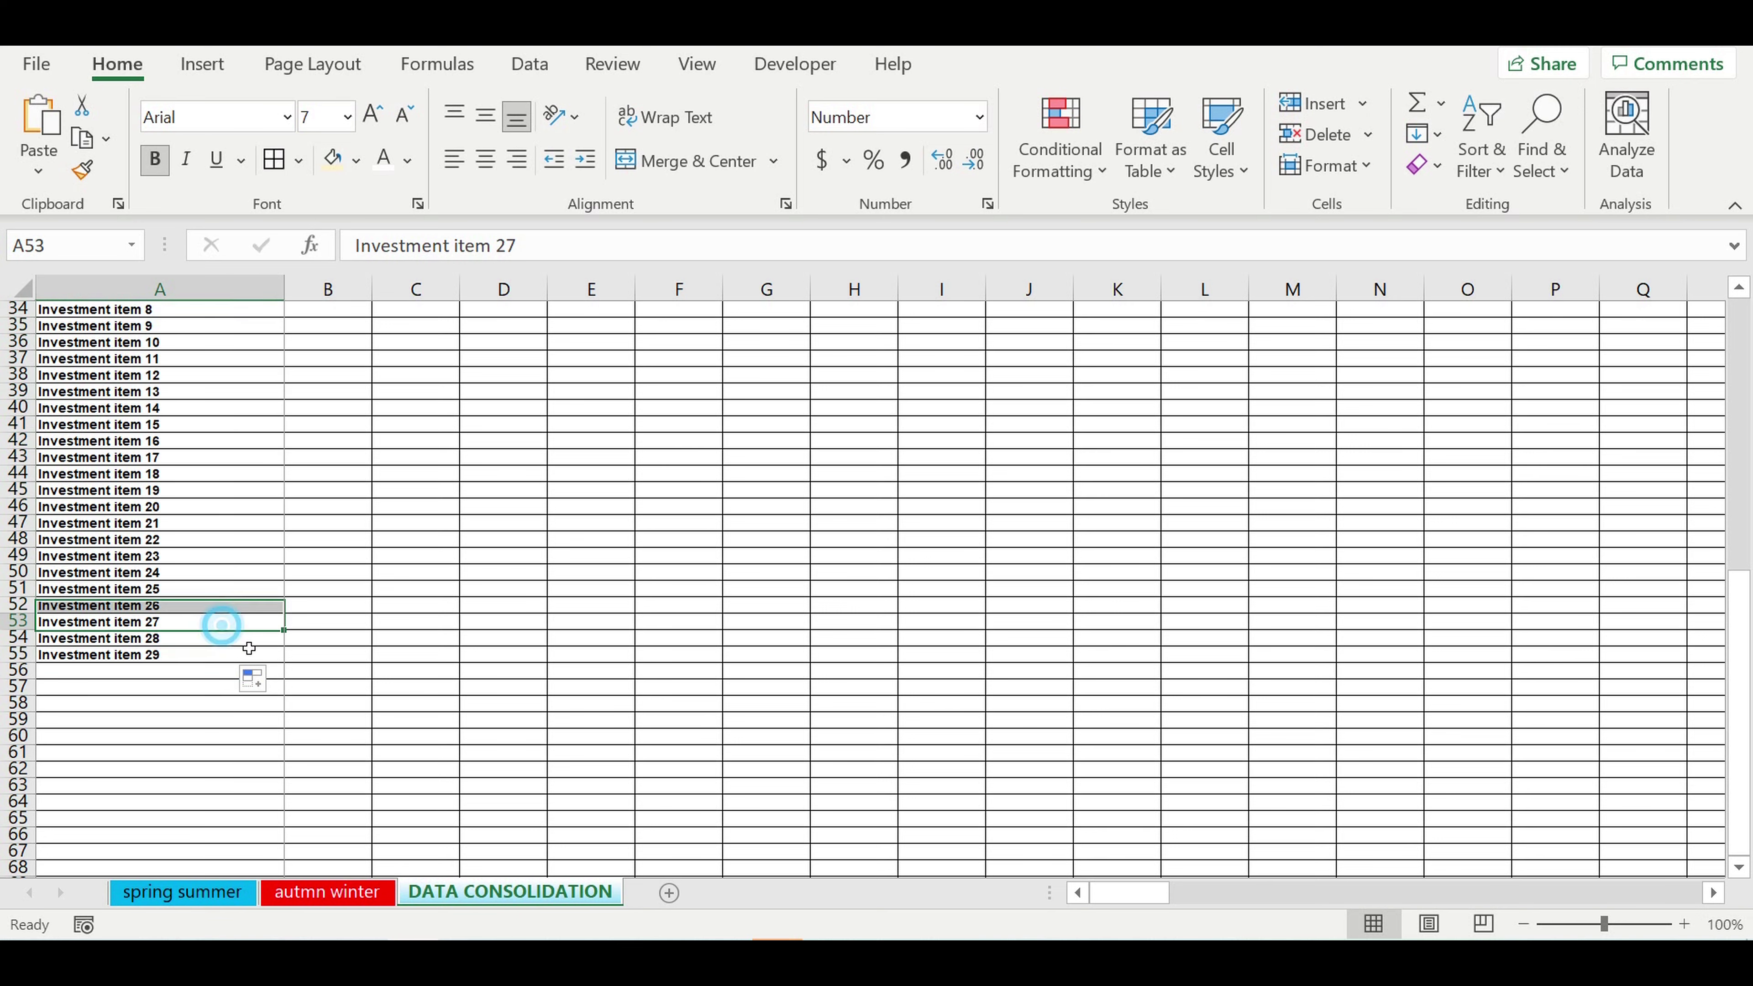
left_click_drag(289, 634, 296, 843)
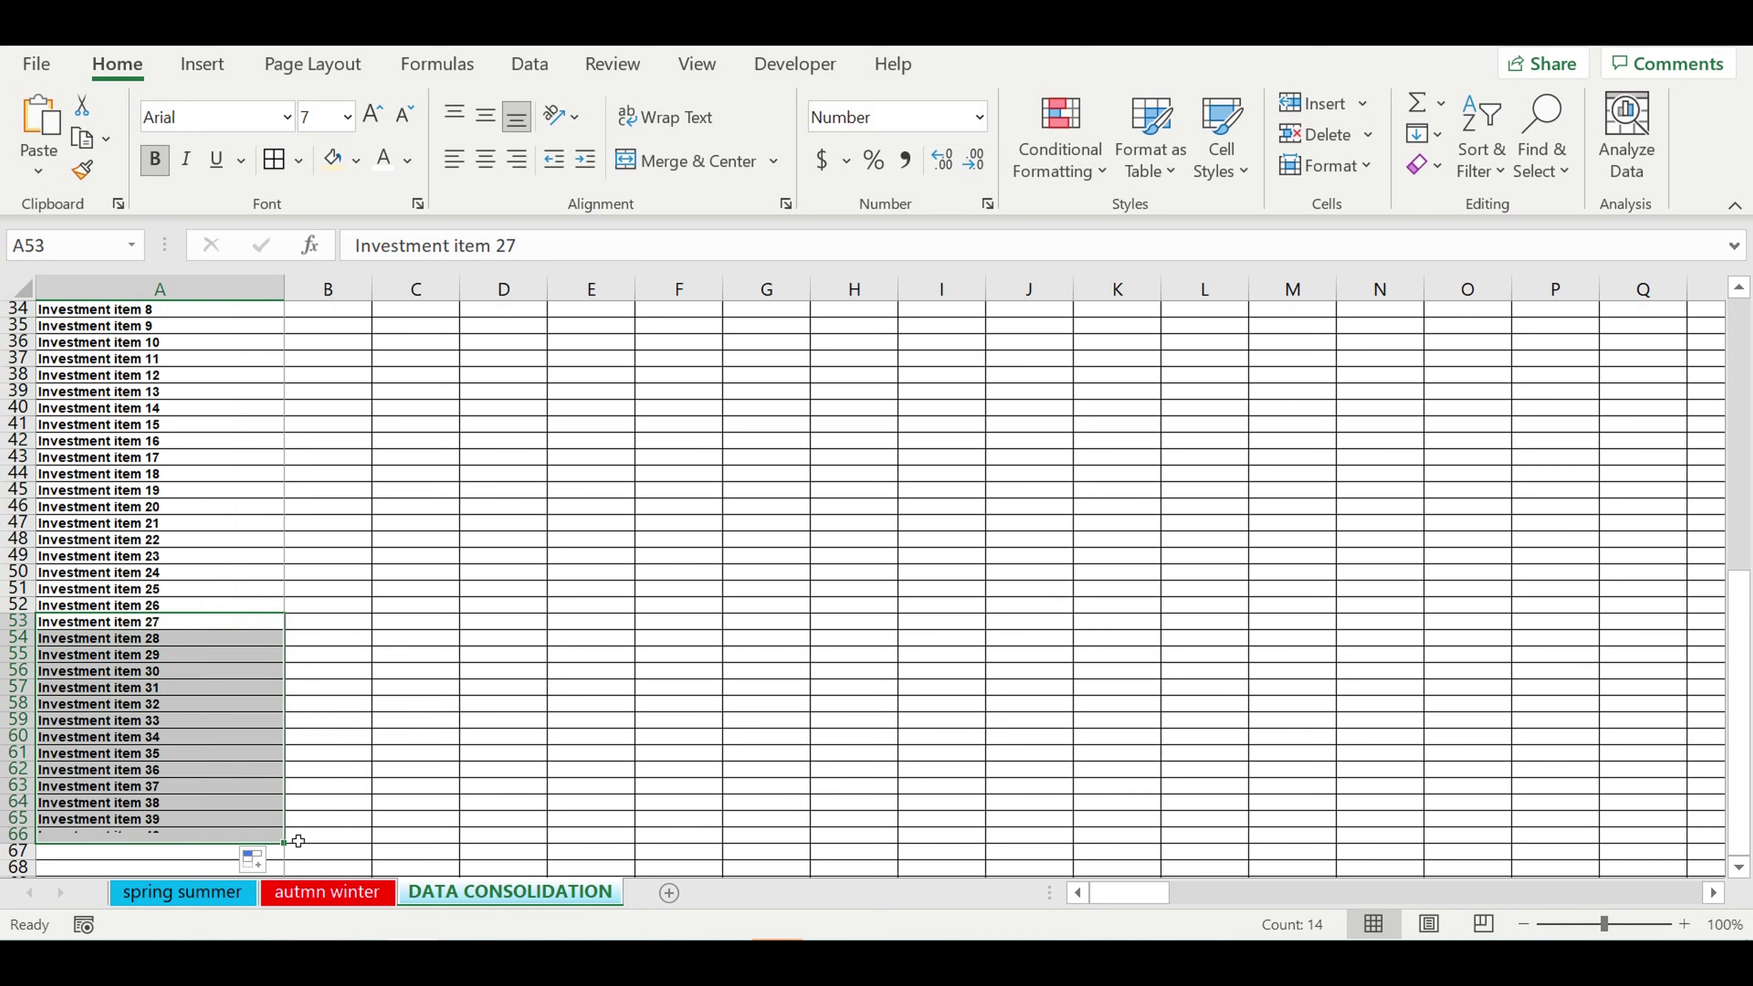
scroll(372, 623, "up", 3)
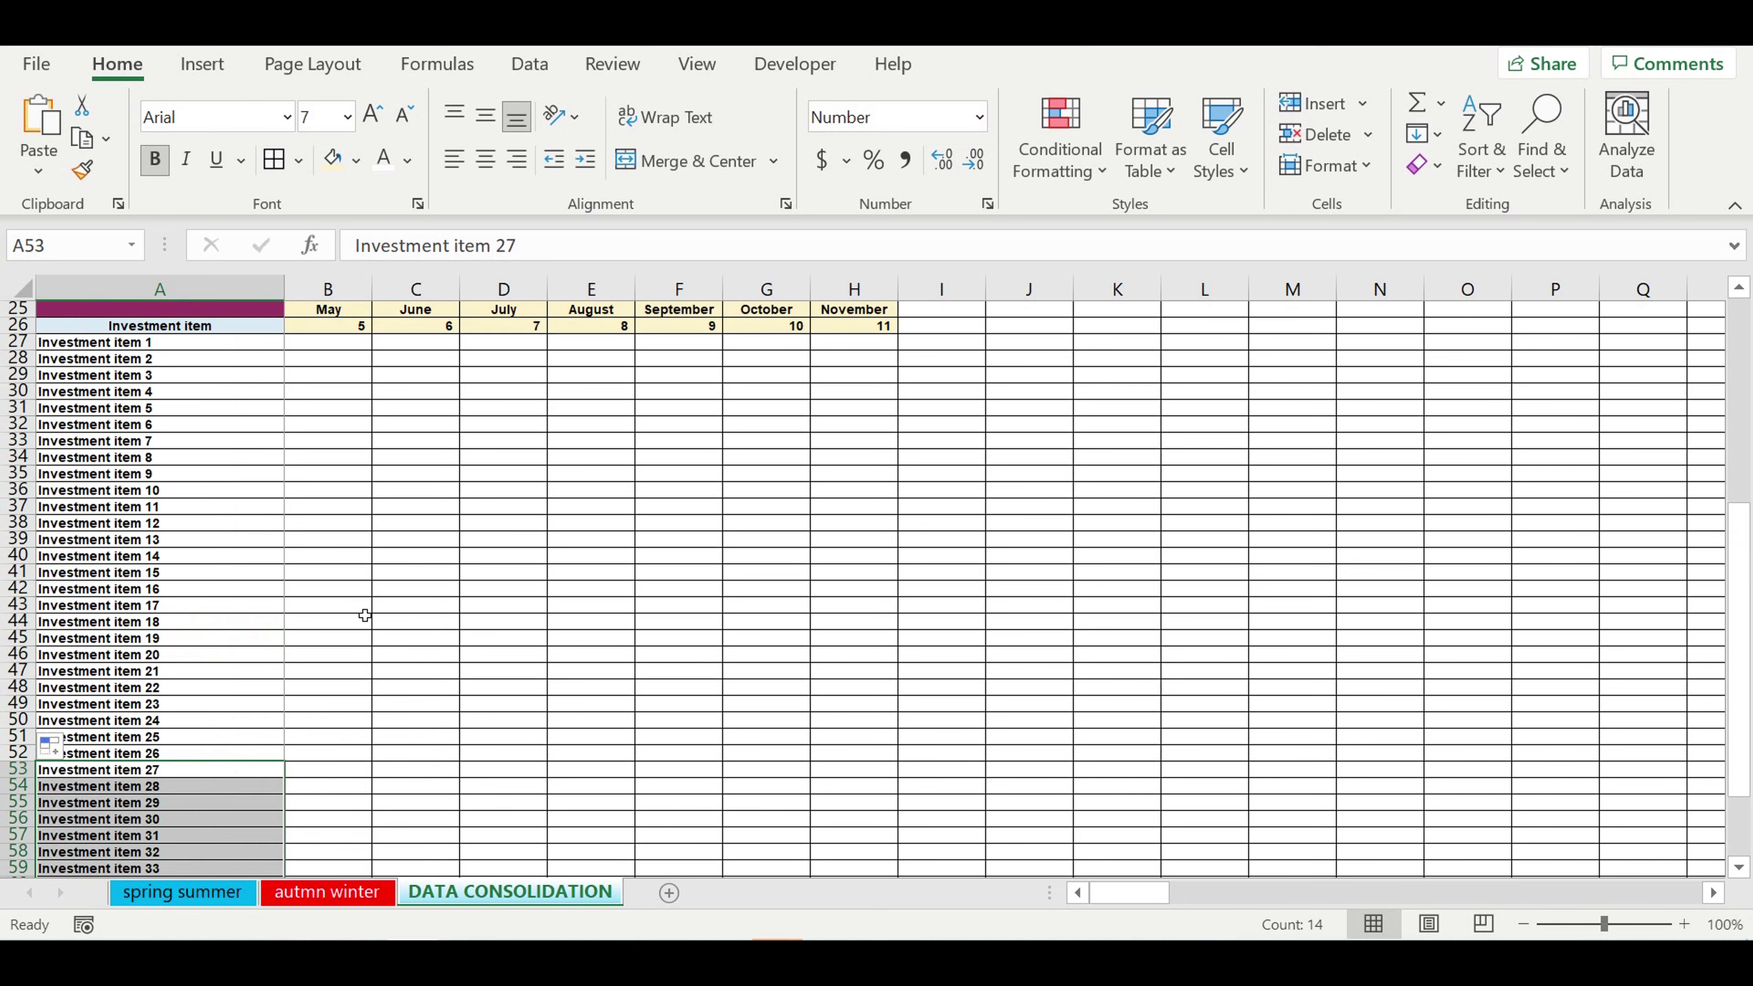
Enter 3000 in B27 and copy it across and down through H66
left_click(357, 343)
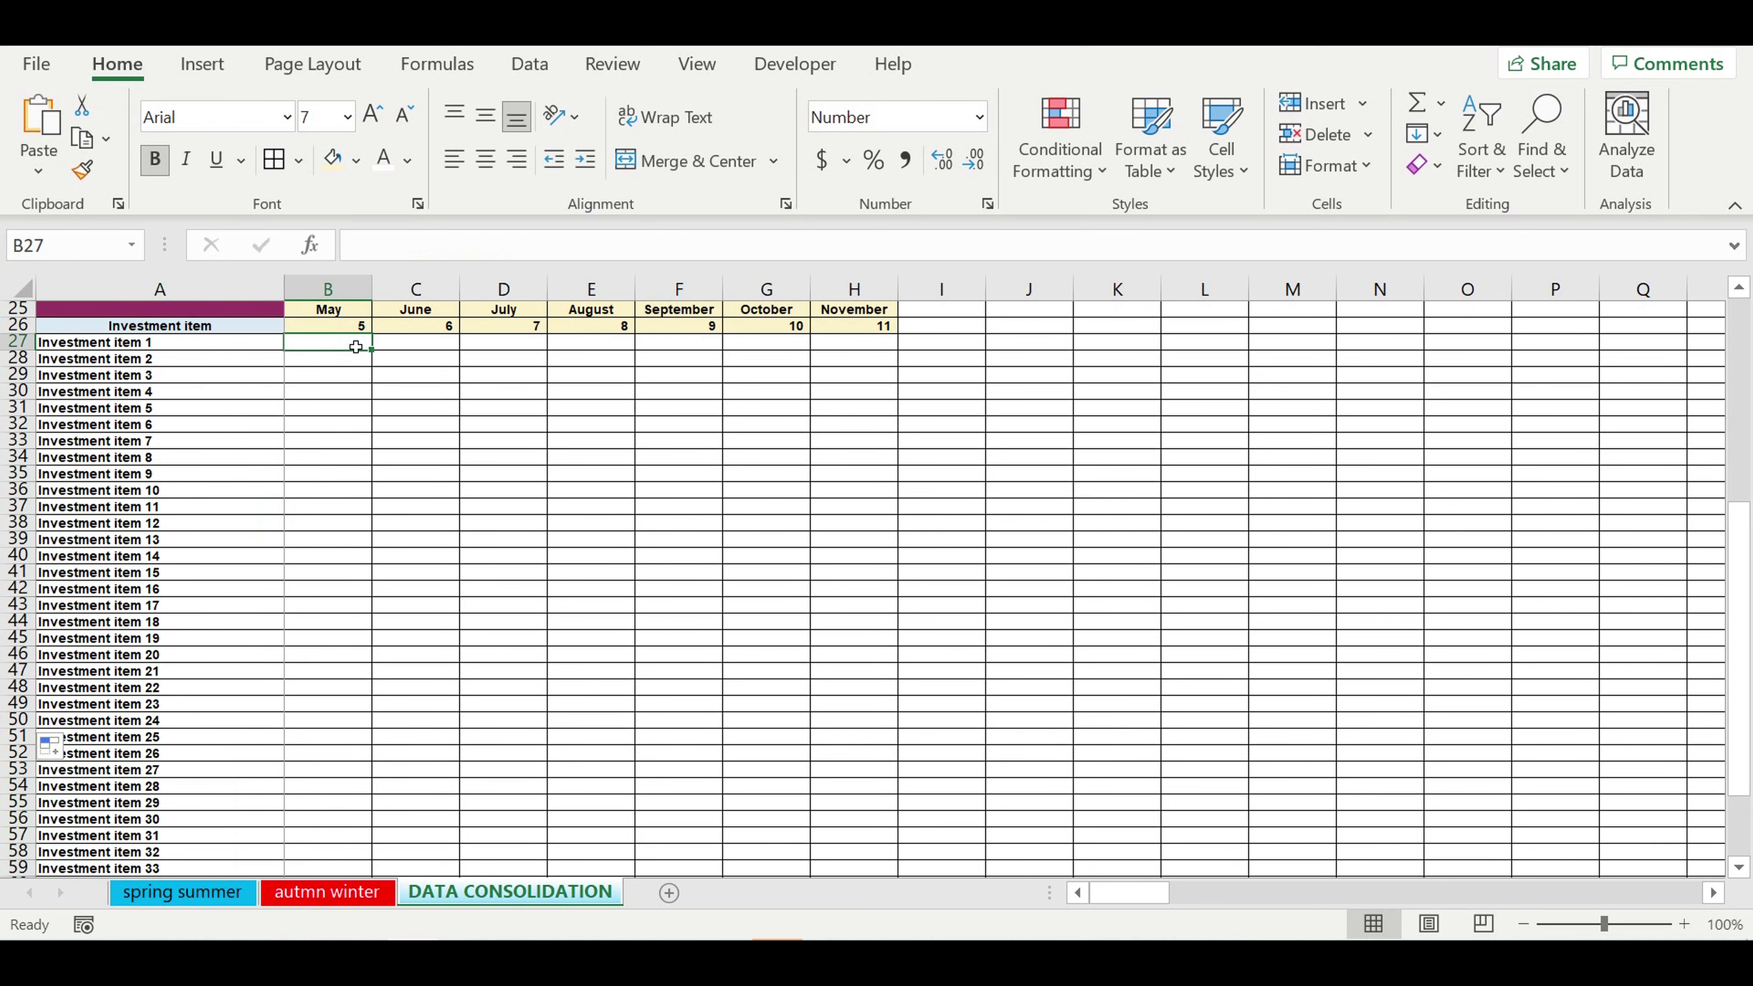
type("3000")
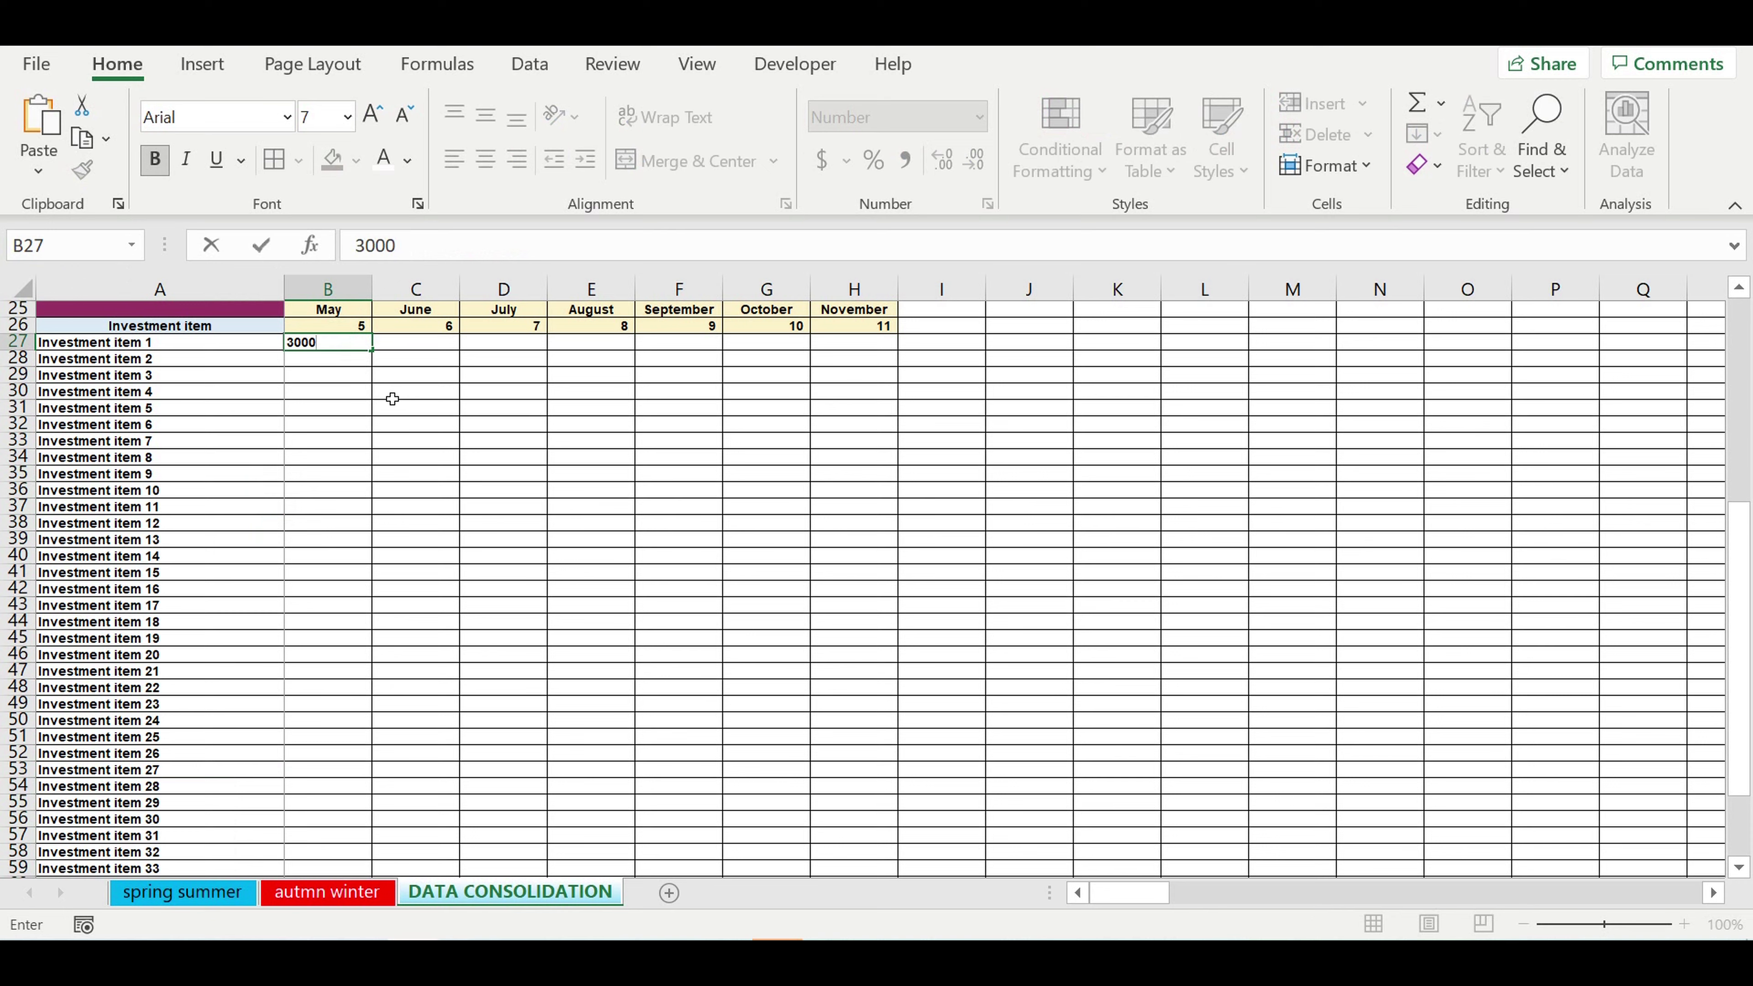
key("Return")
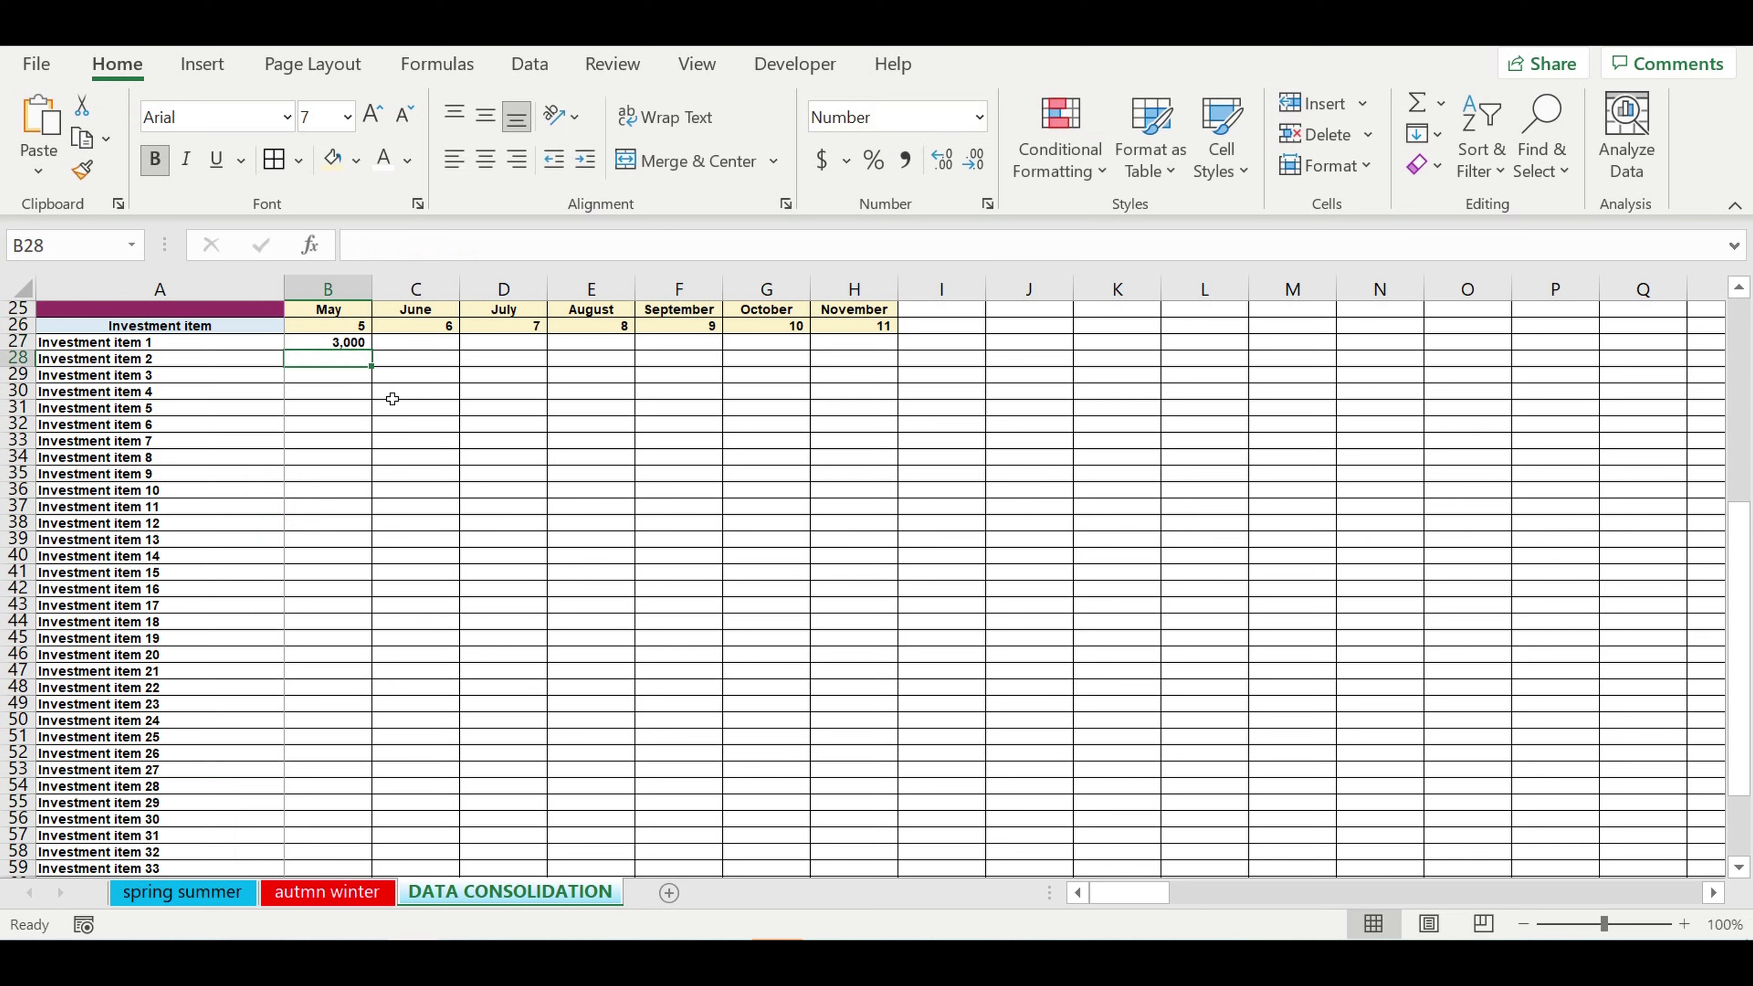
left_click(336, 343)
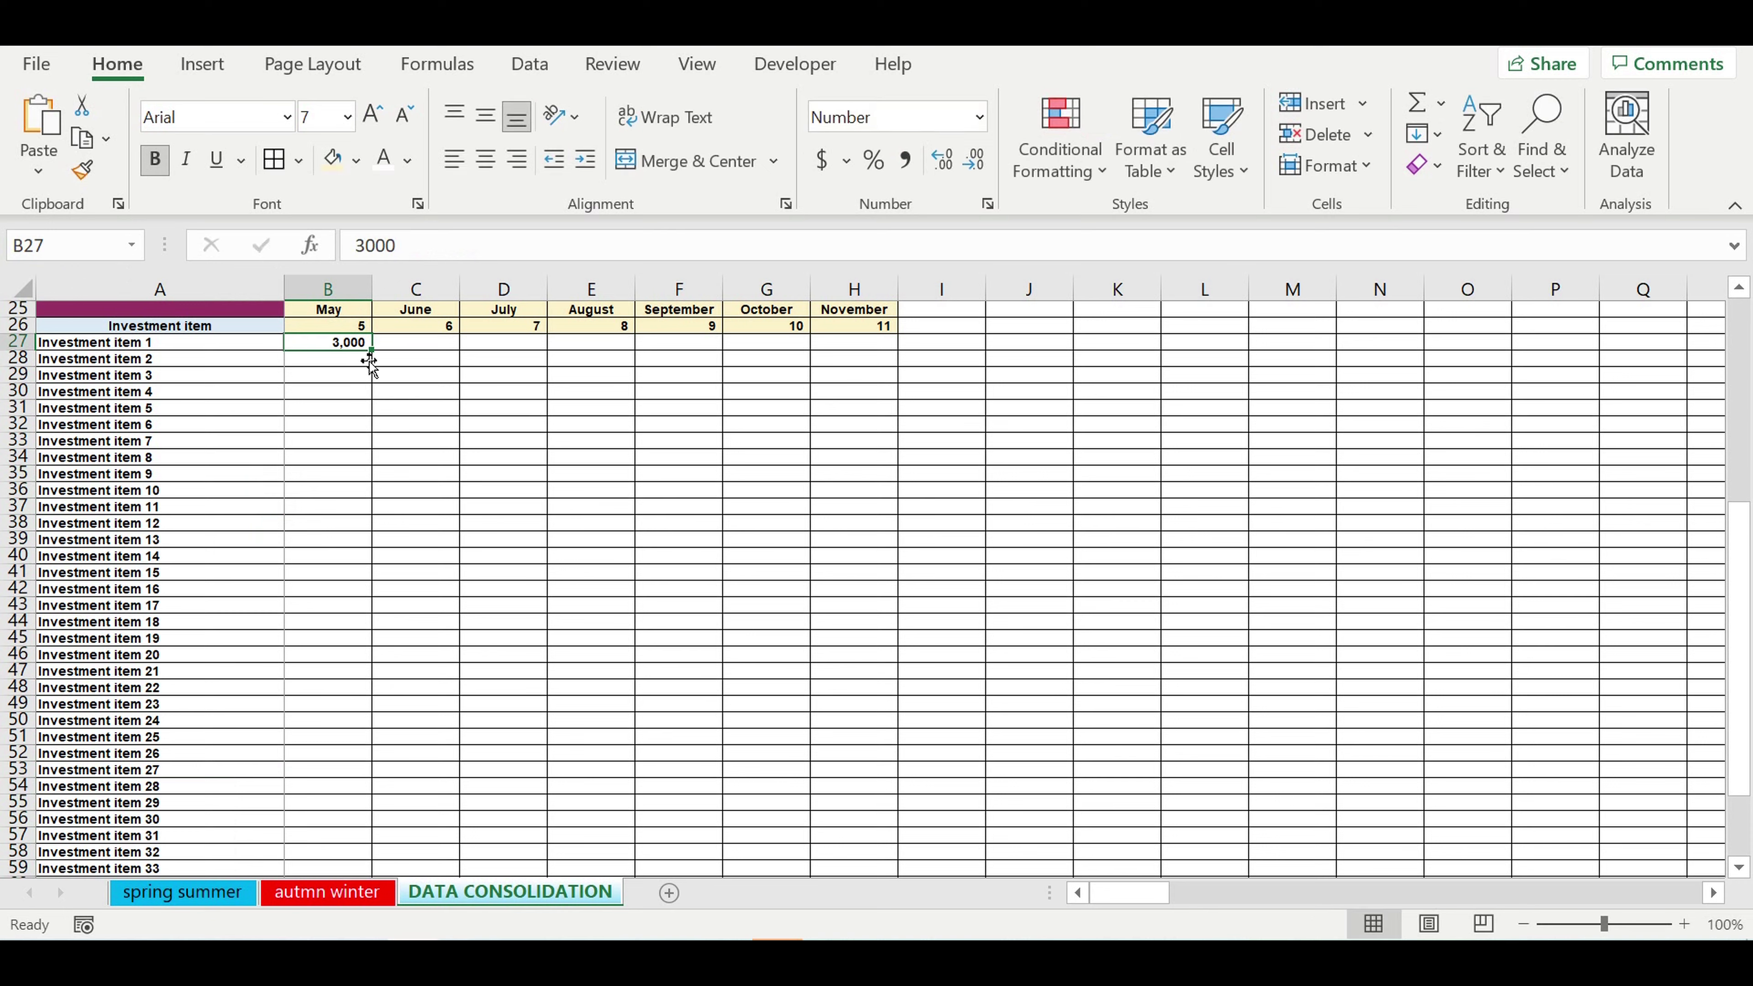
mouse_move(373, 351)
left_mouse_down()
mouse_move(763, 356)
mouse_move(868, 370)
mouse_move(912, 399)
mouse_move(897, 360)
mouse_move(849, 661)
mouse_move(854, 892)
mouse_move(802, 799)
mouse_move(801, 846)
left_mouse_up()
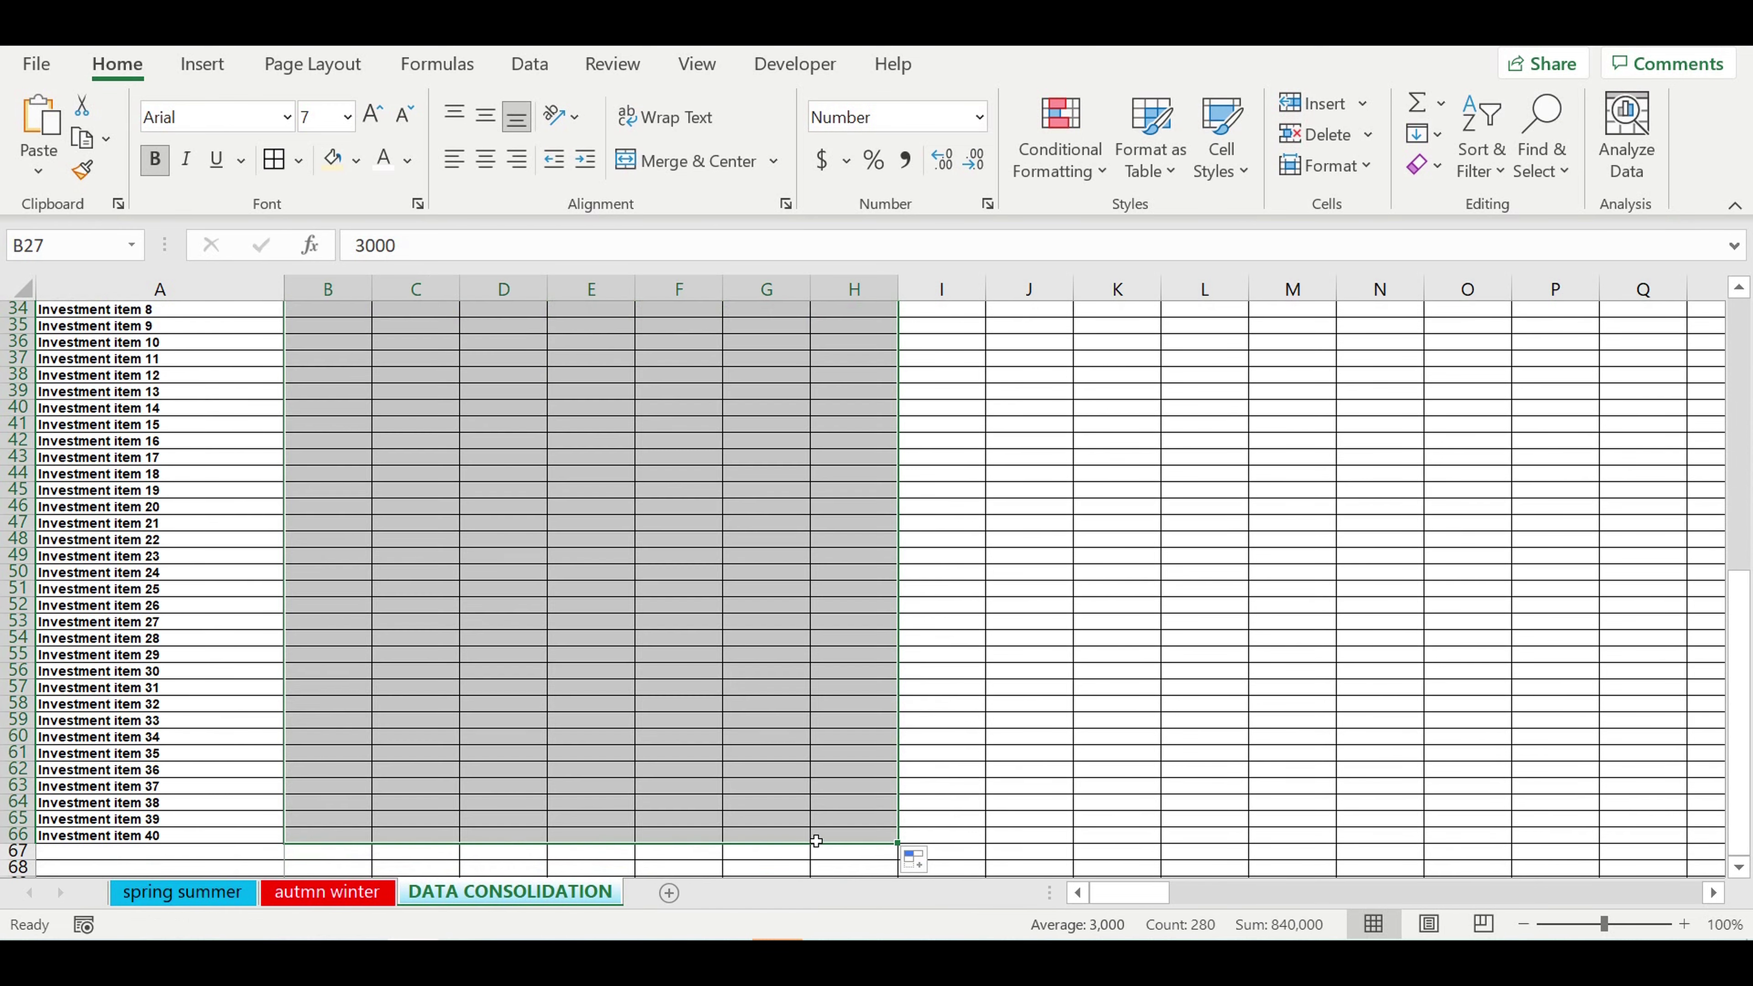
scroll(587, 580, "up", 7)
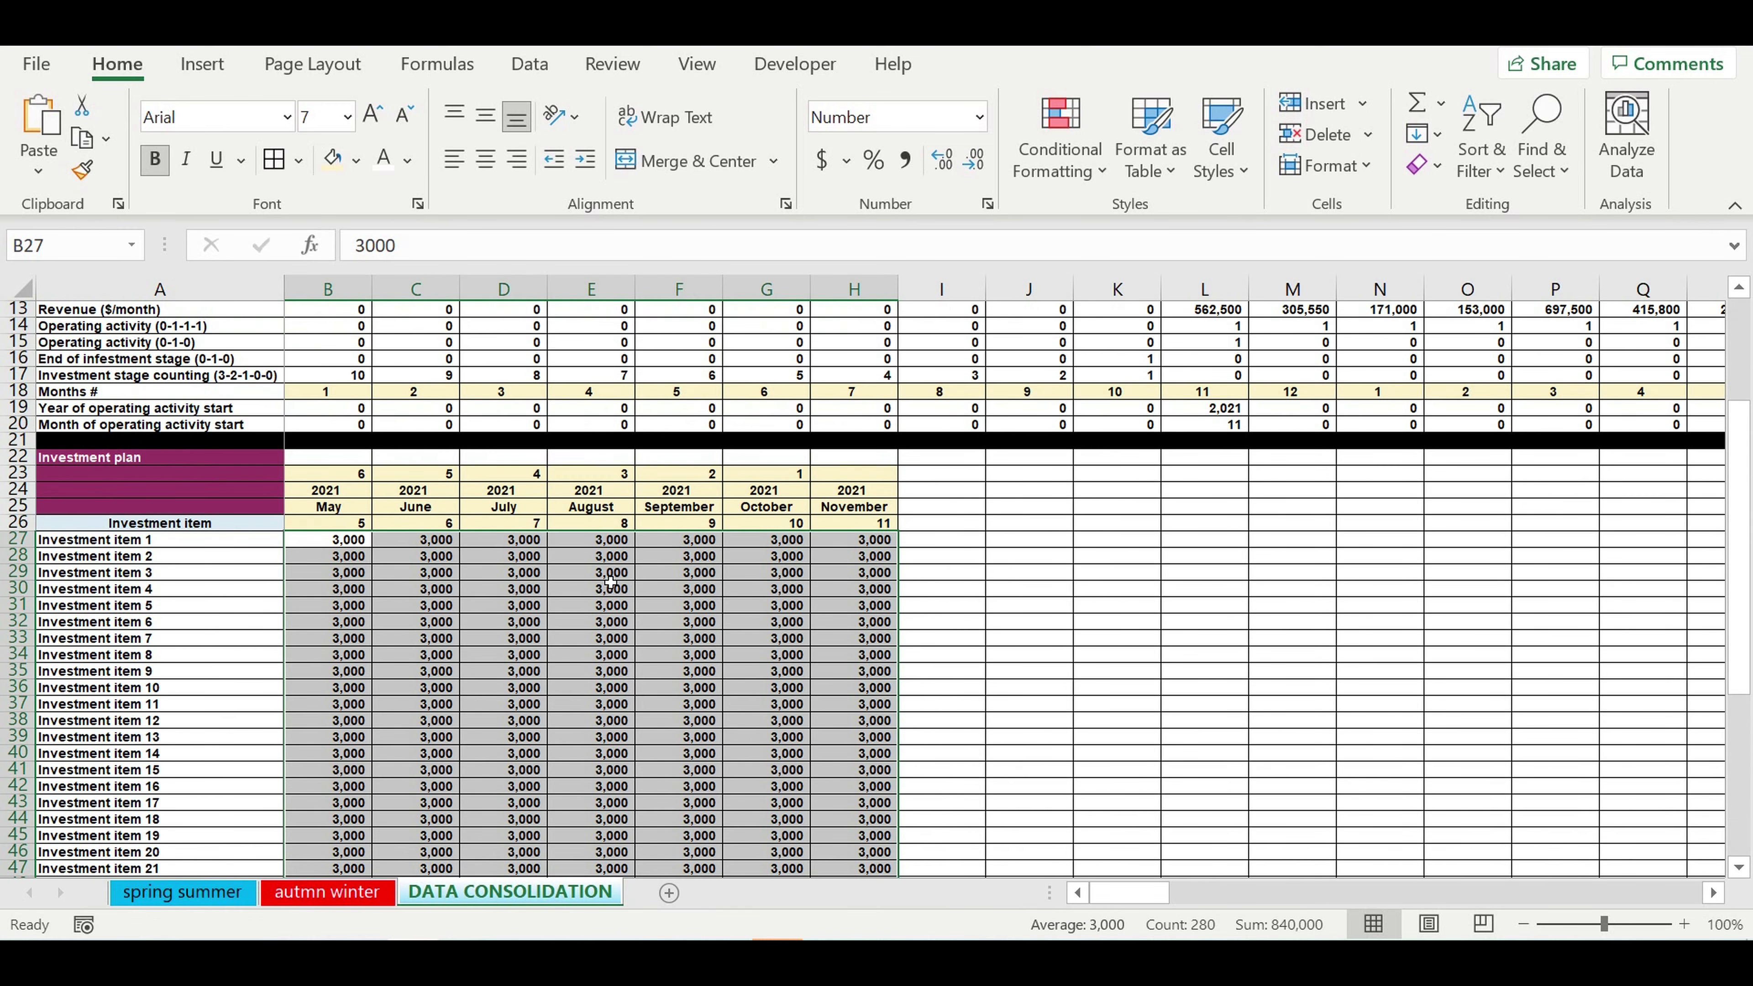
Fill row 67, directly below the investment item list, with black as a separator
scroll(325, 587, "down", 2)
scroll(321, 587, "down", 7)
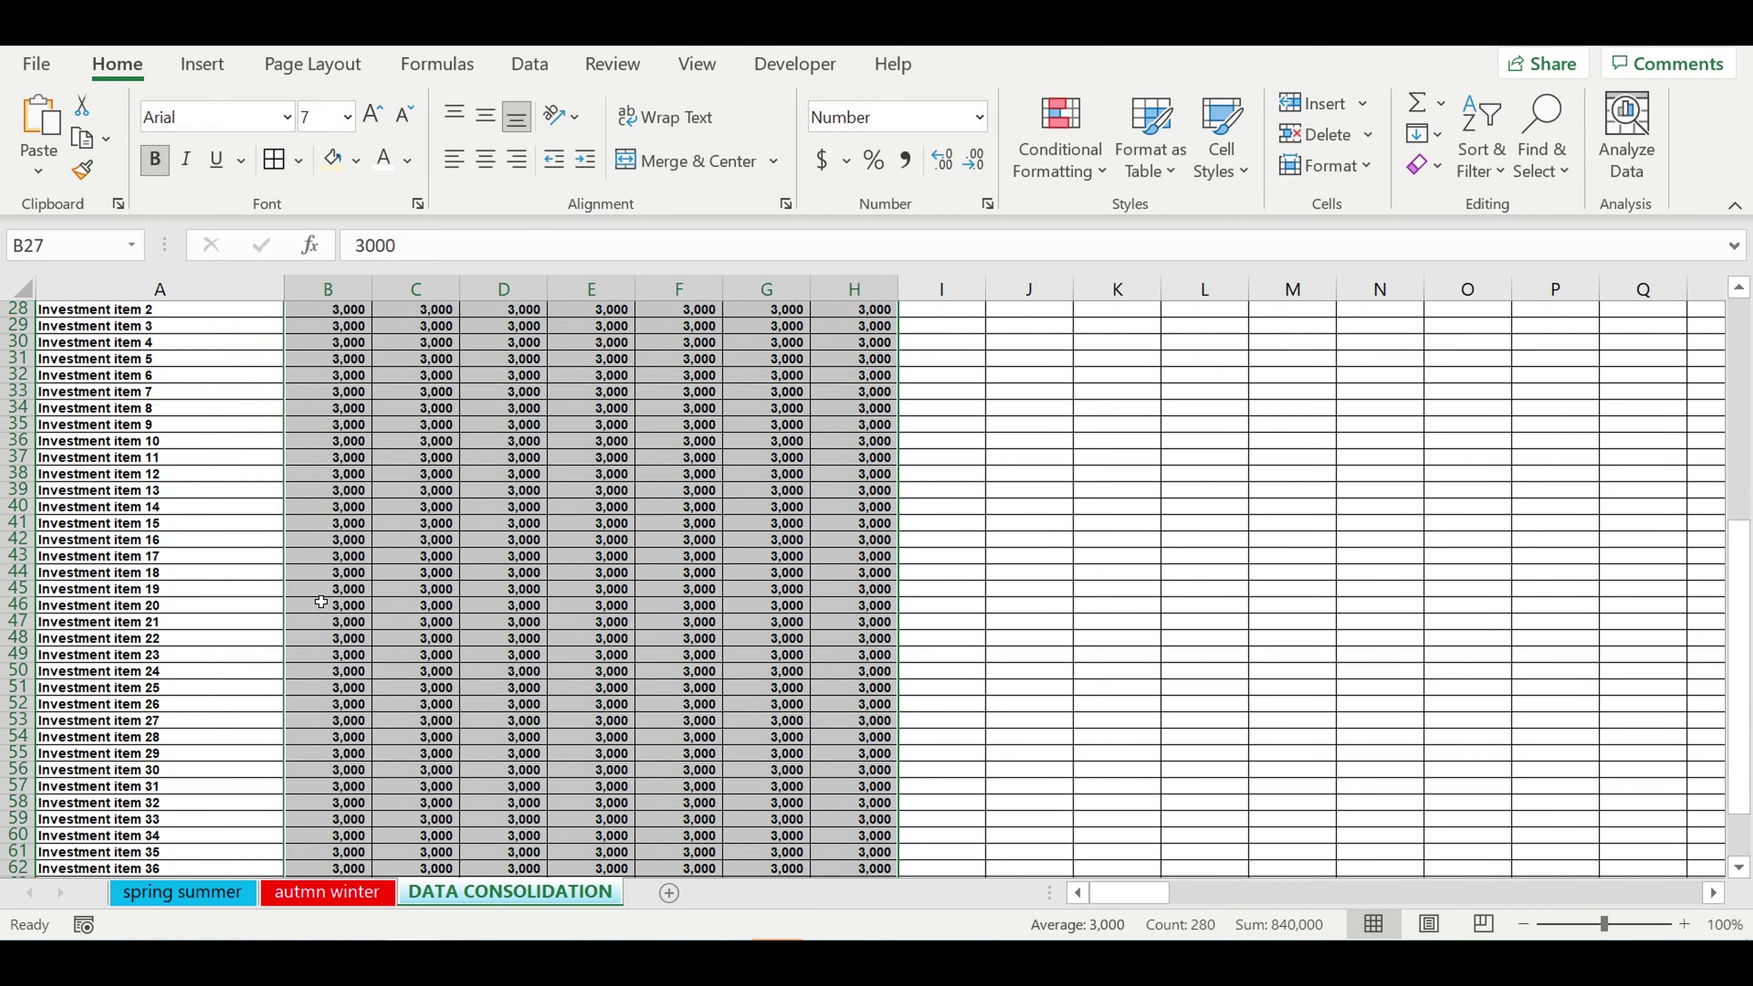
left_click(18, 753)
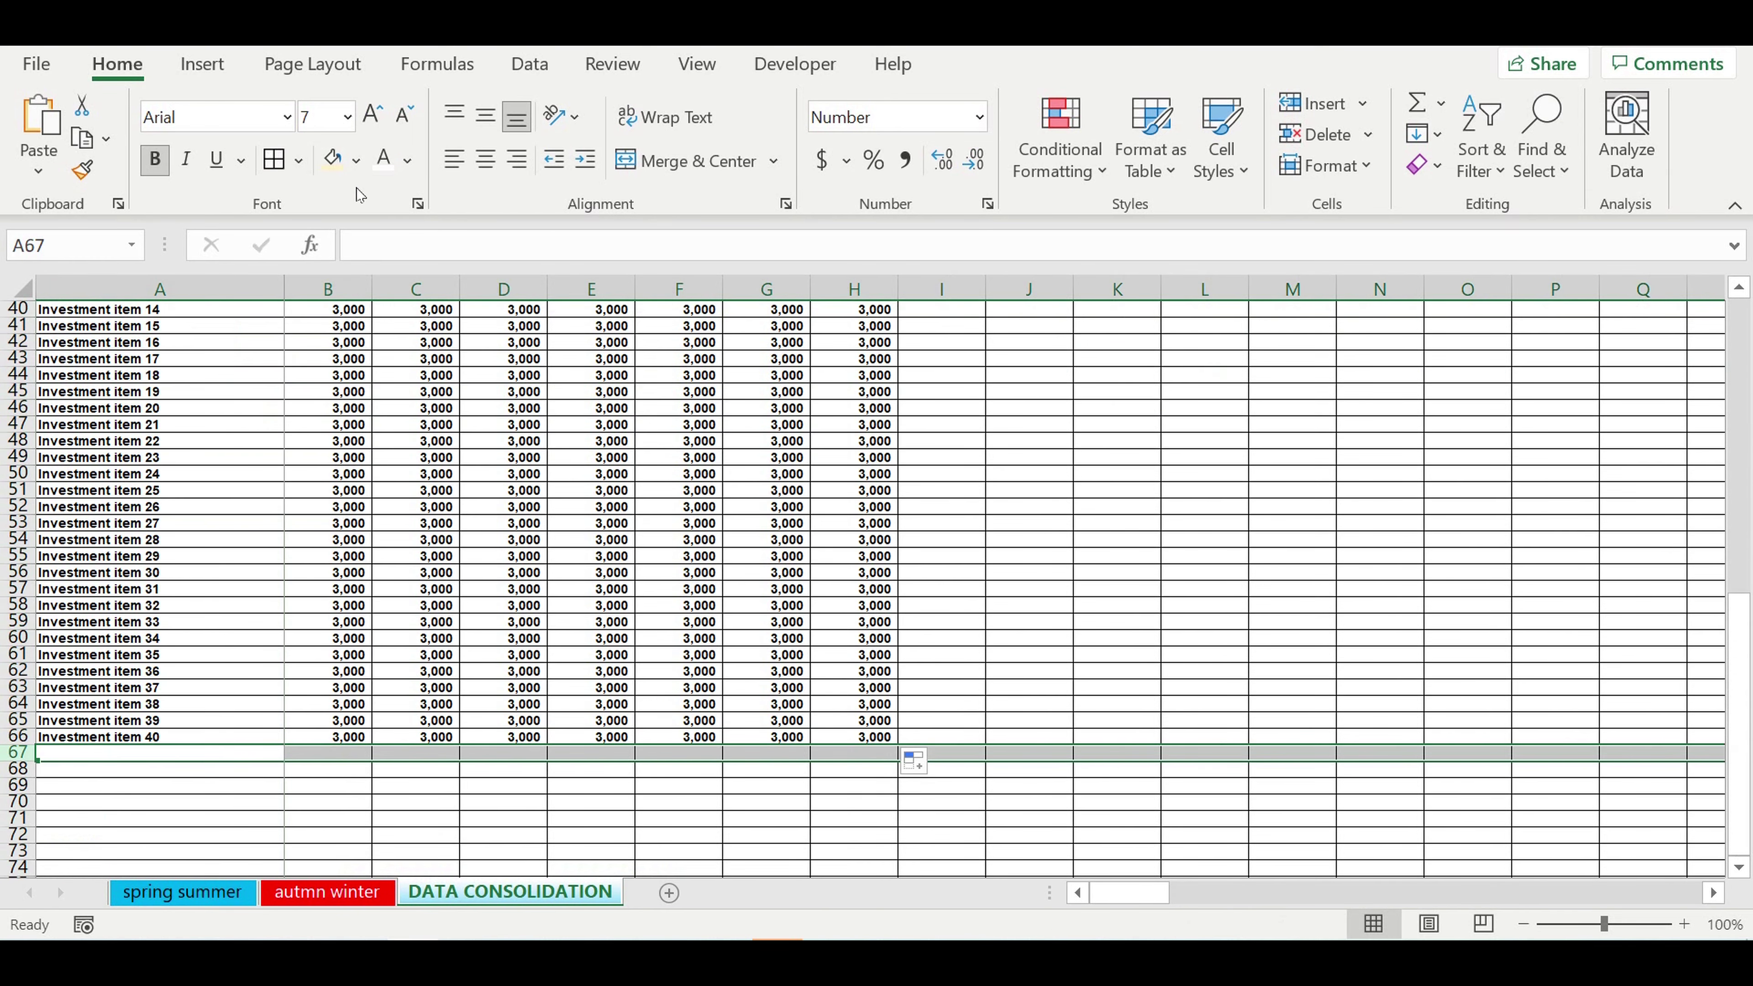
left_click(356, 161)
left_click(362, 228)
left_click(414, 541)
Format the investment items and amounts in A27:H66 with white text and a bright blue fill
scroll(427, 497, "up", 6)
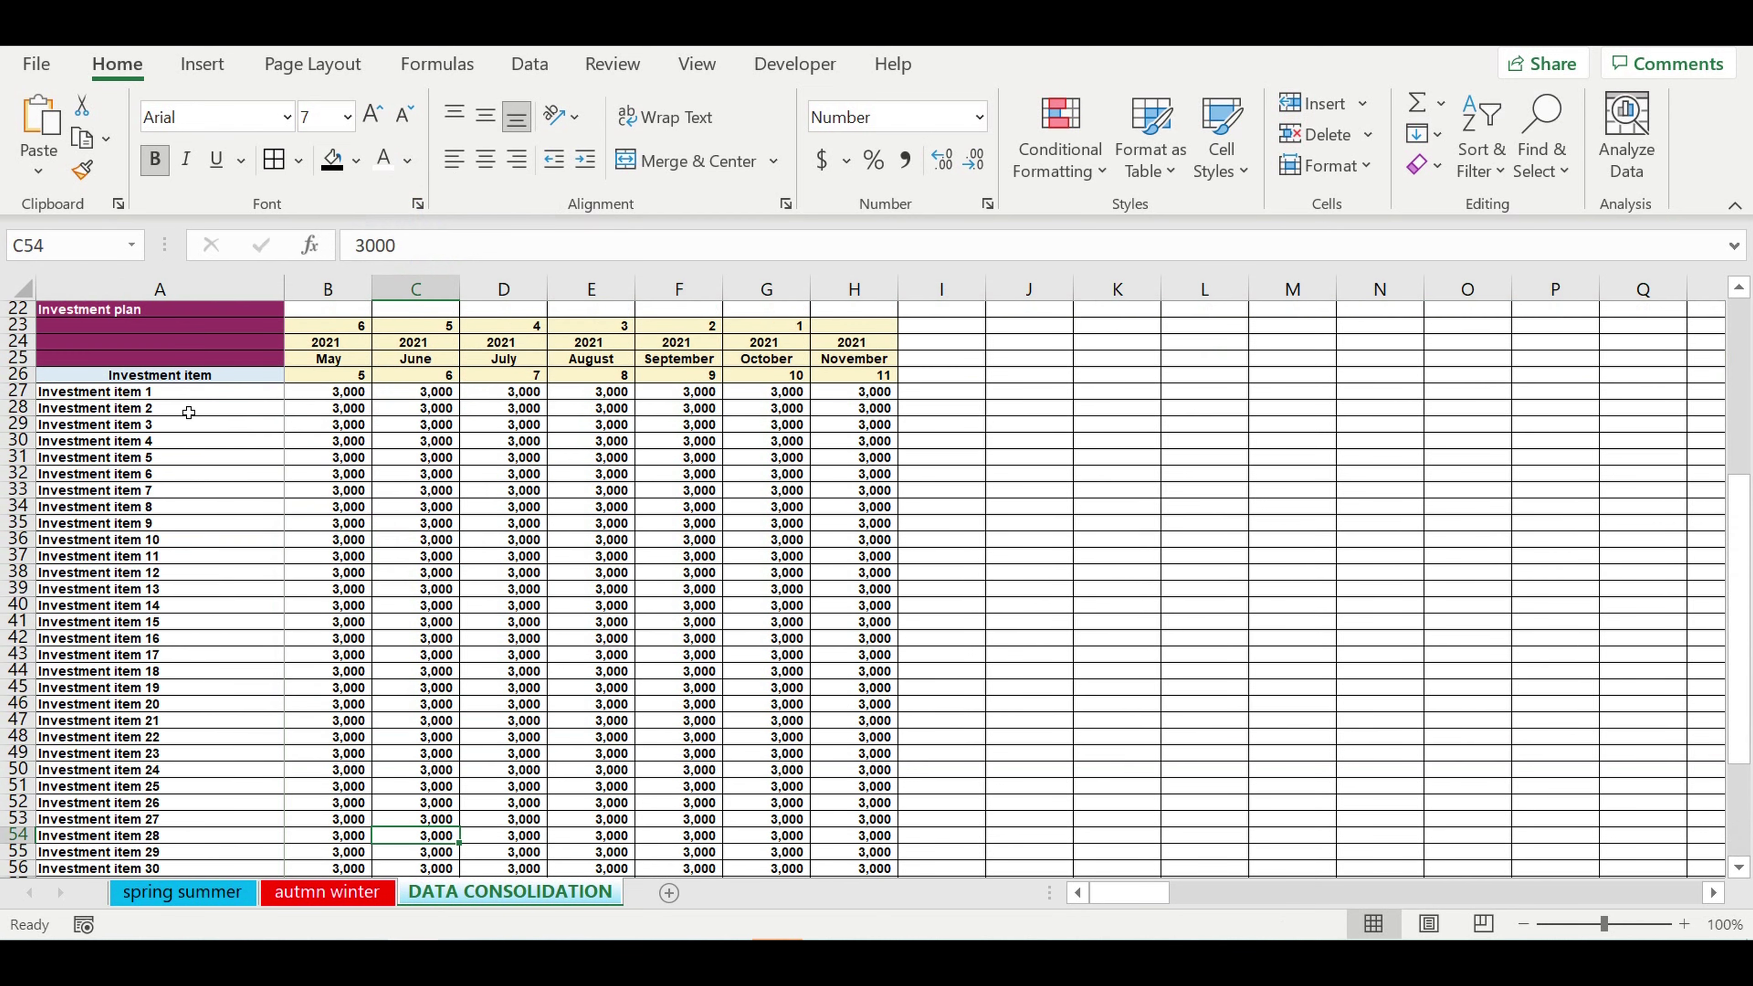
mouse_move(166, 398)
left_mouse_down()
mouse_move(691, 442)
mouse_move(850, 552)
mouse_move(837, 871)
mouse_move(839, 828)
left_mouse_up()
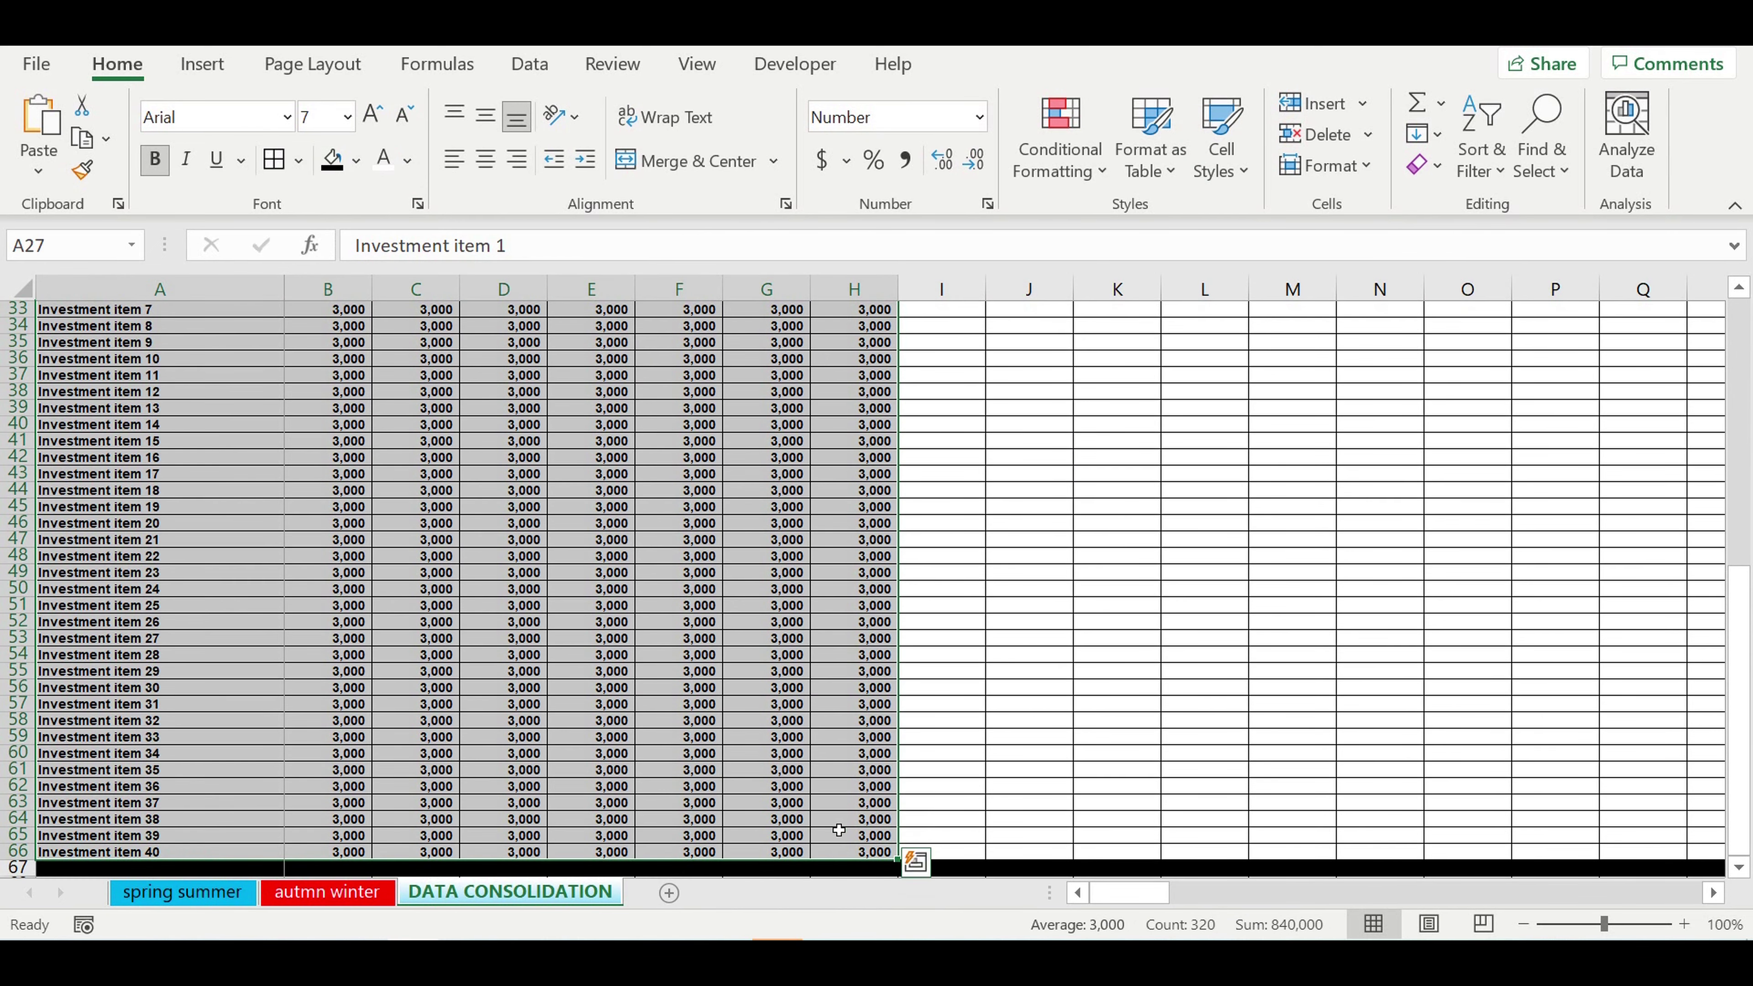
left_click(384, 159)
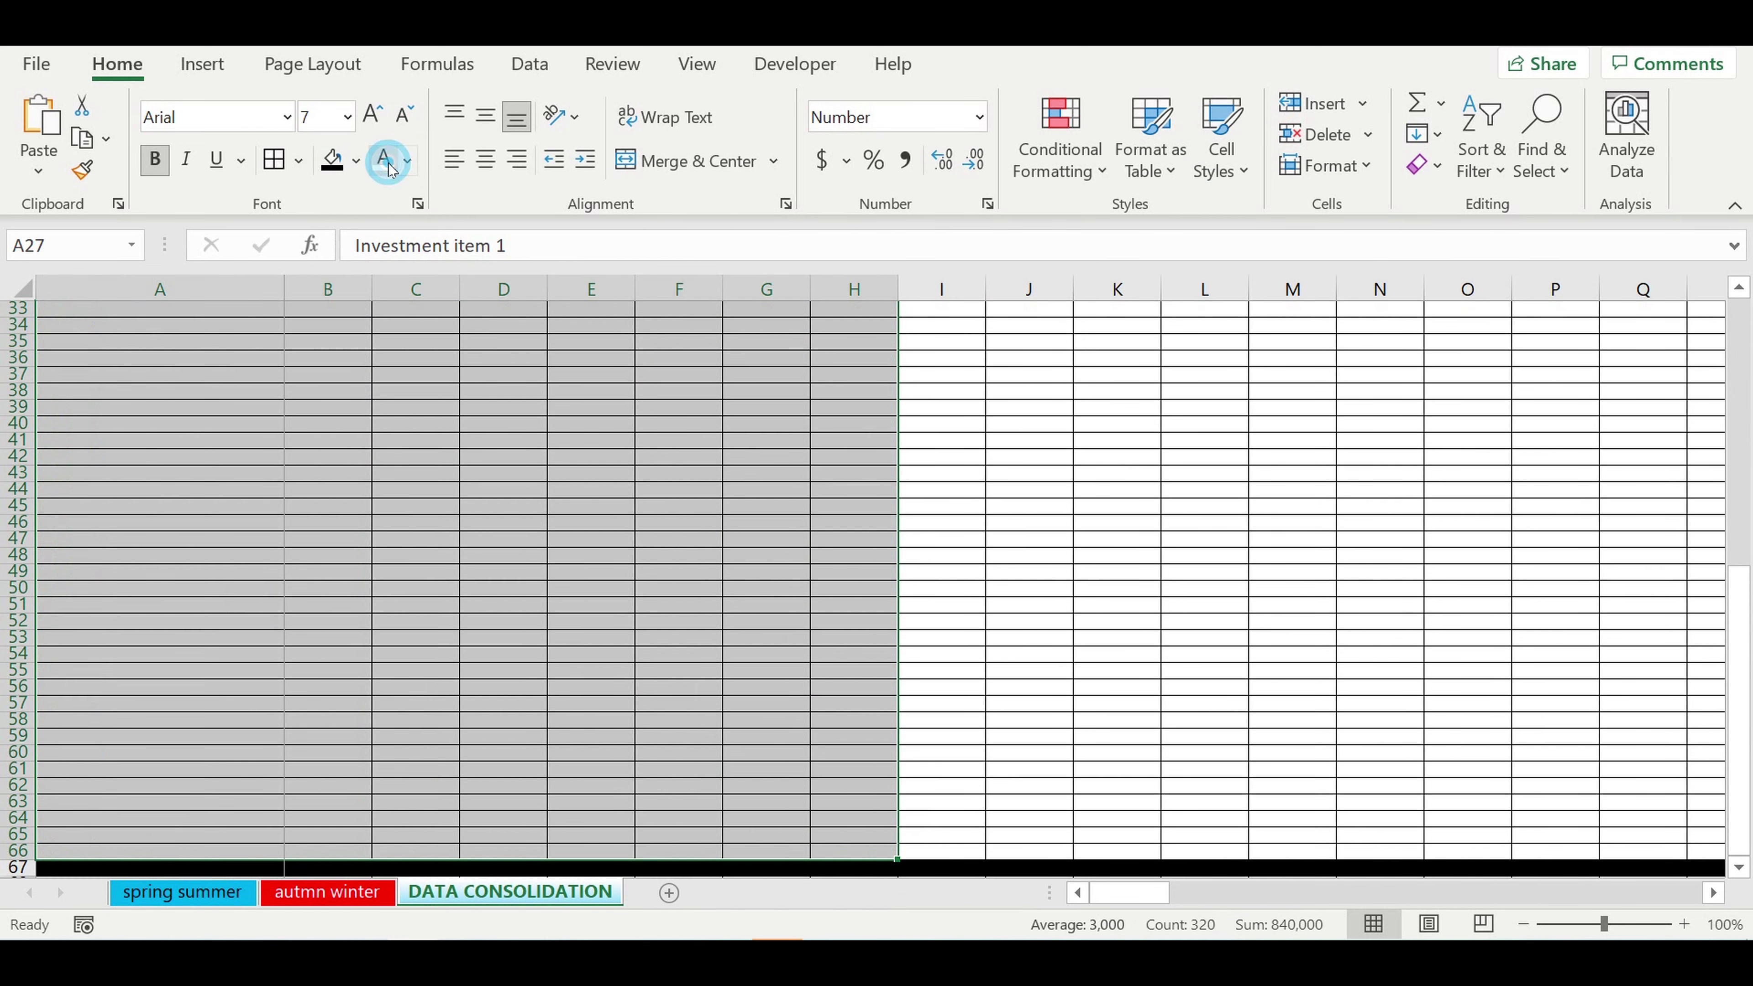
left_click(356, 160)
left_click(474, 417)
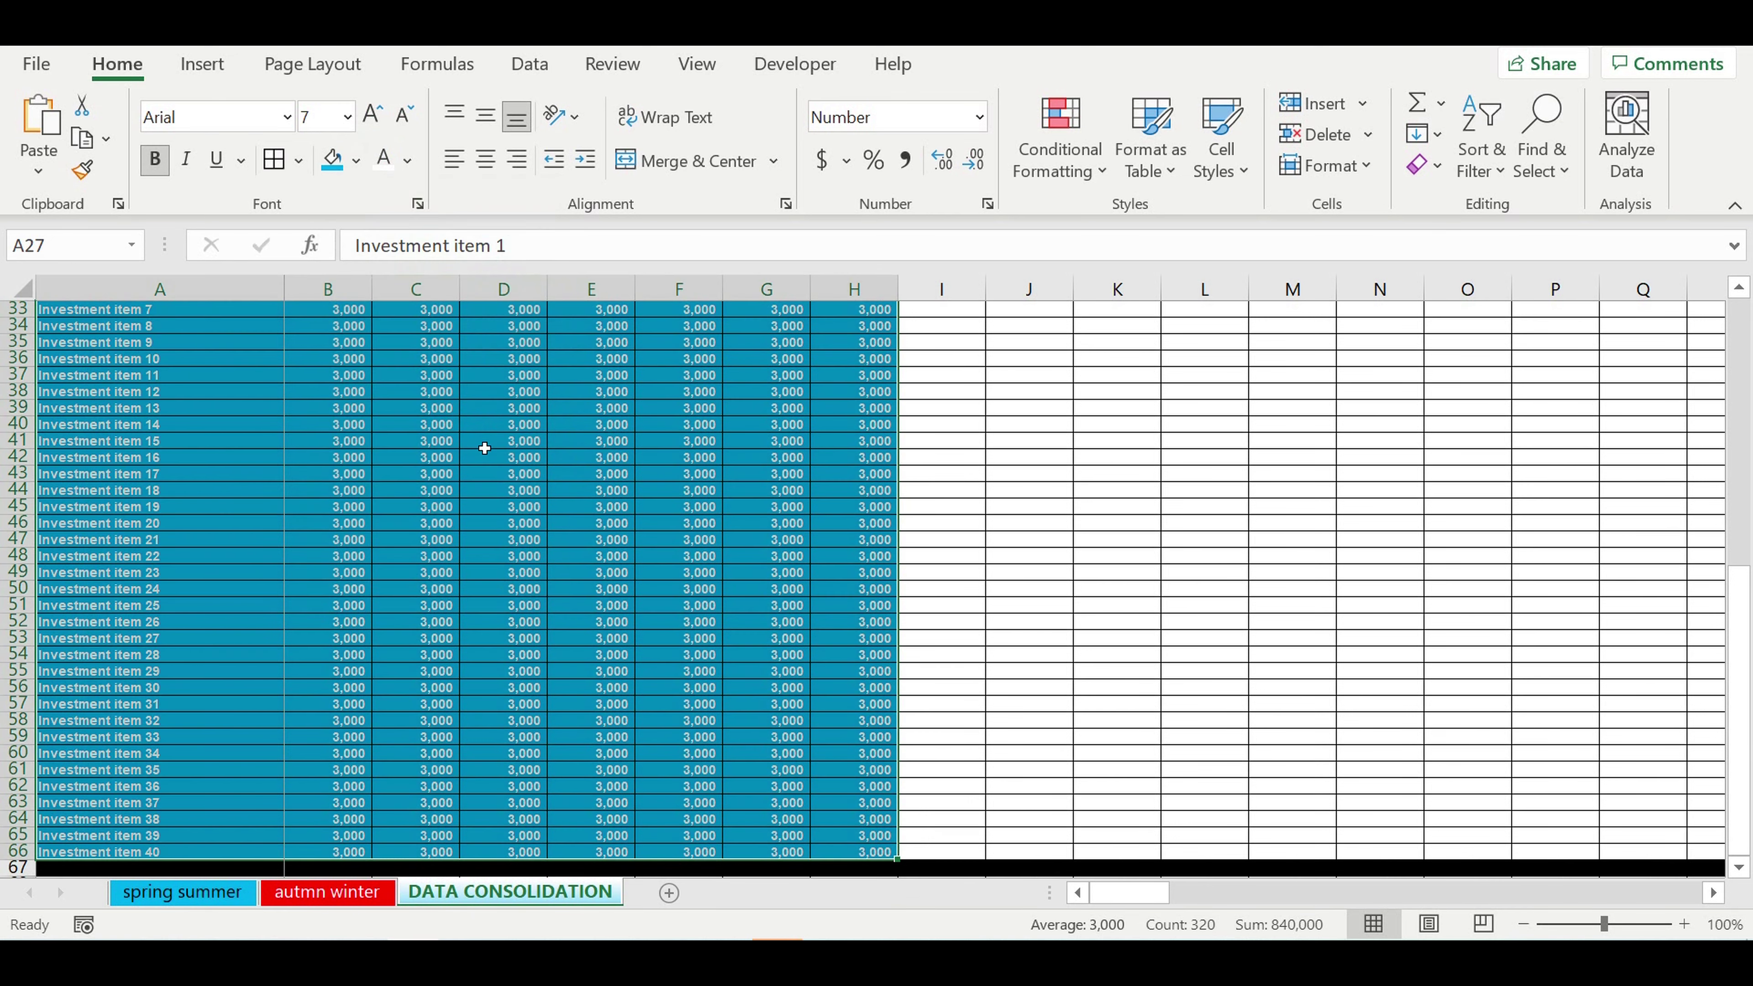
left_click(505, 477)
scroll(577, 451, "up", 7)
left_click(520, 596)
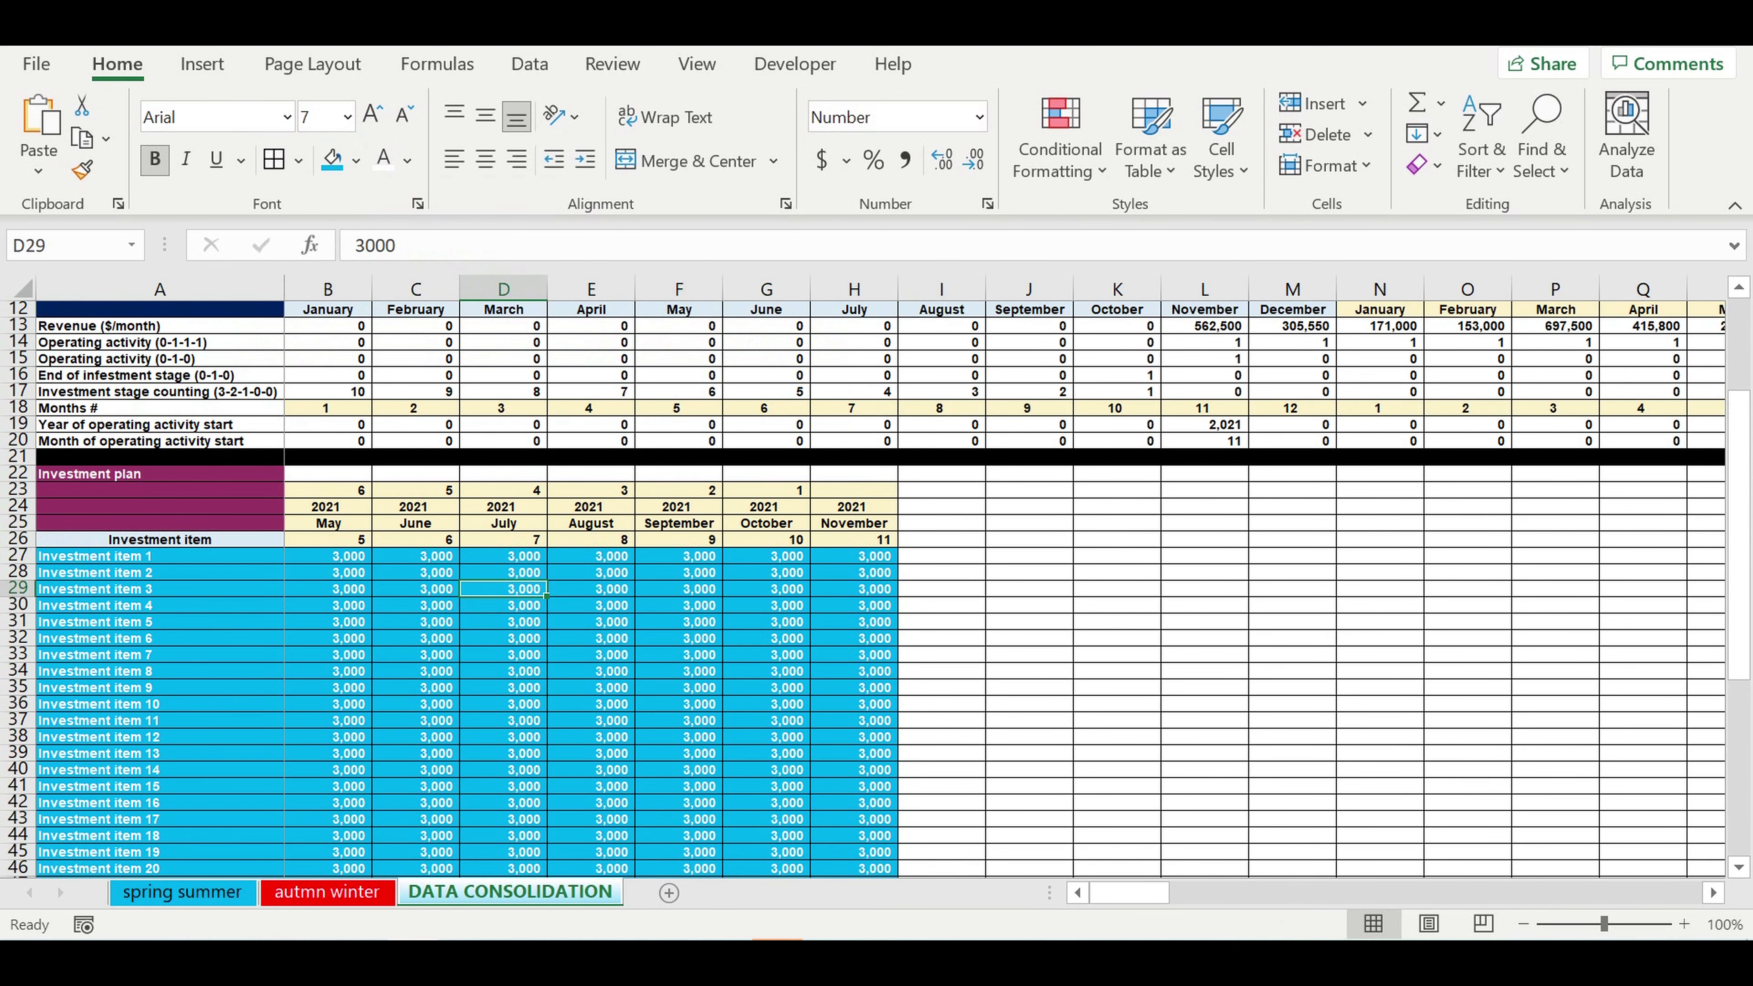
Review the blue input cells on the spring summer sheet and compare them with the investment amounts on DATA CONSOLIDATION
left_click(147, 900)
left_click(391, 523)
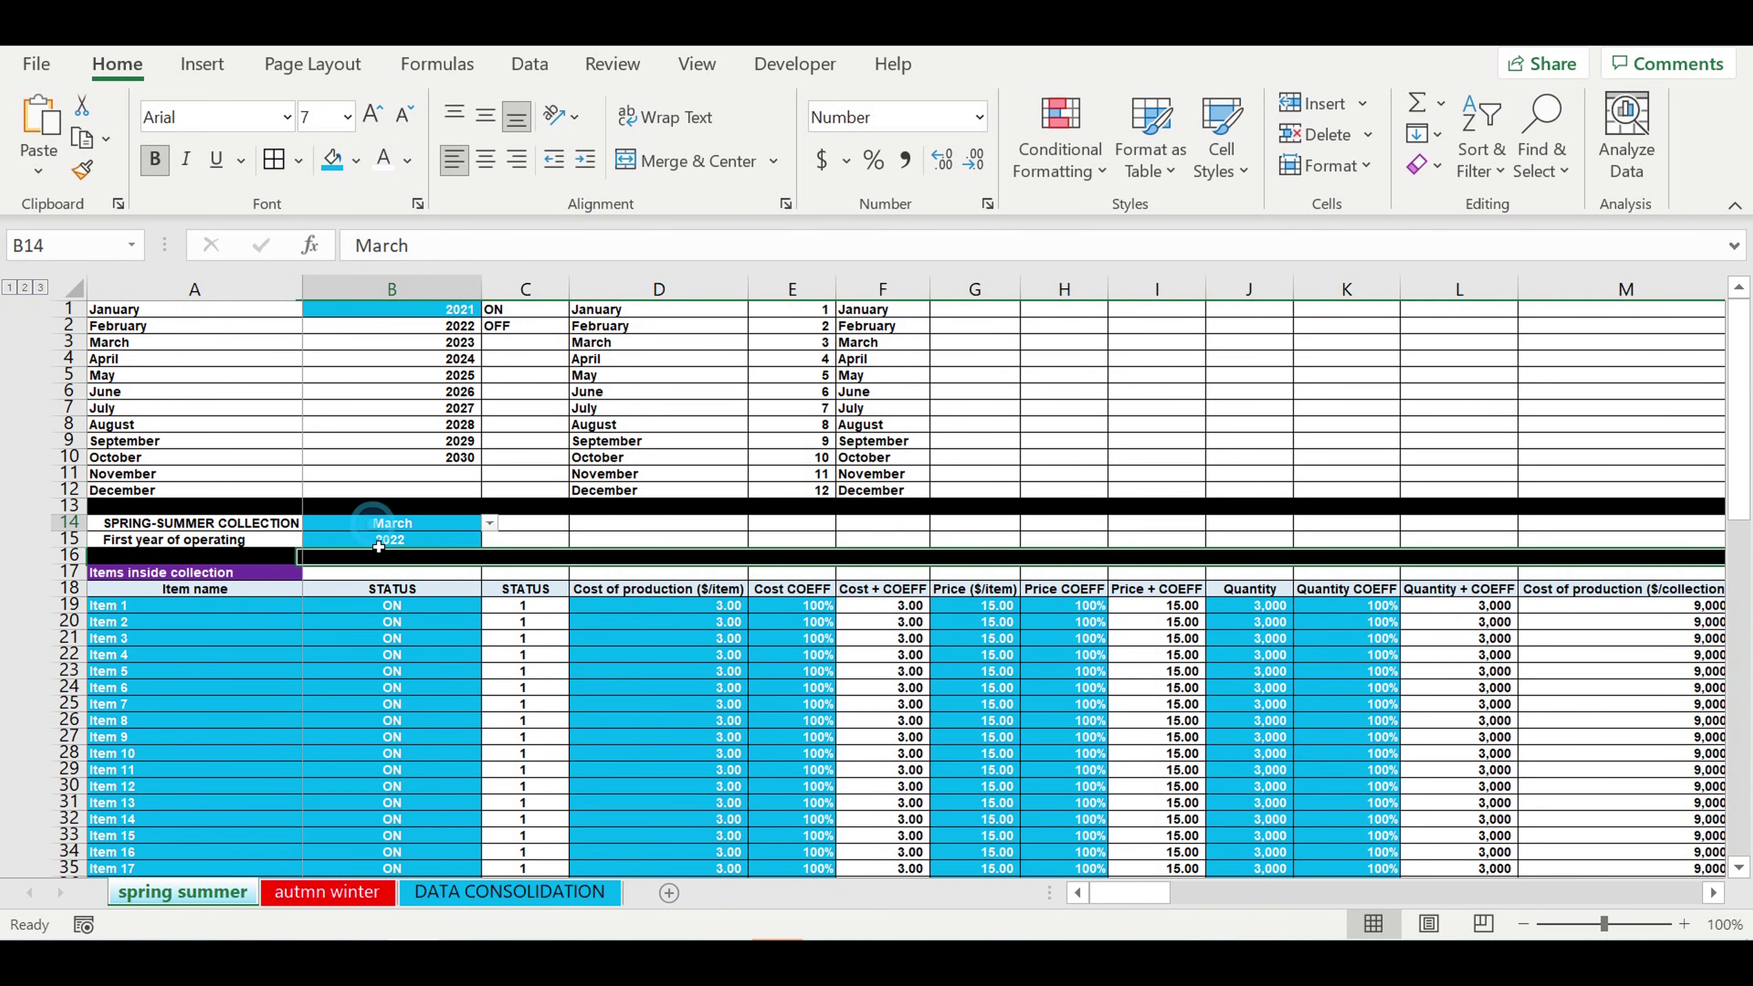
left_click(379, 539)
left_click(207, 605)
left_click_drag(319, 750, 414, 837)
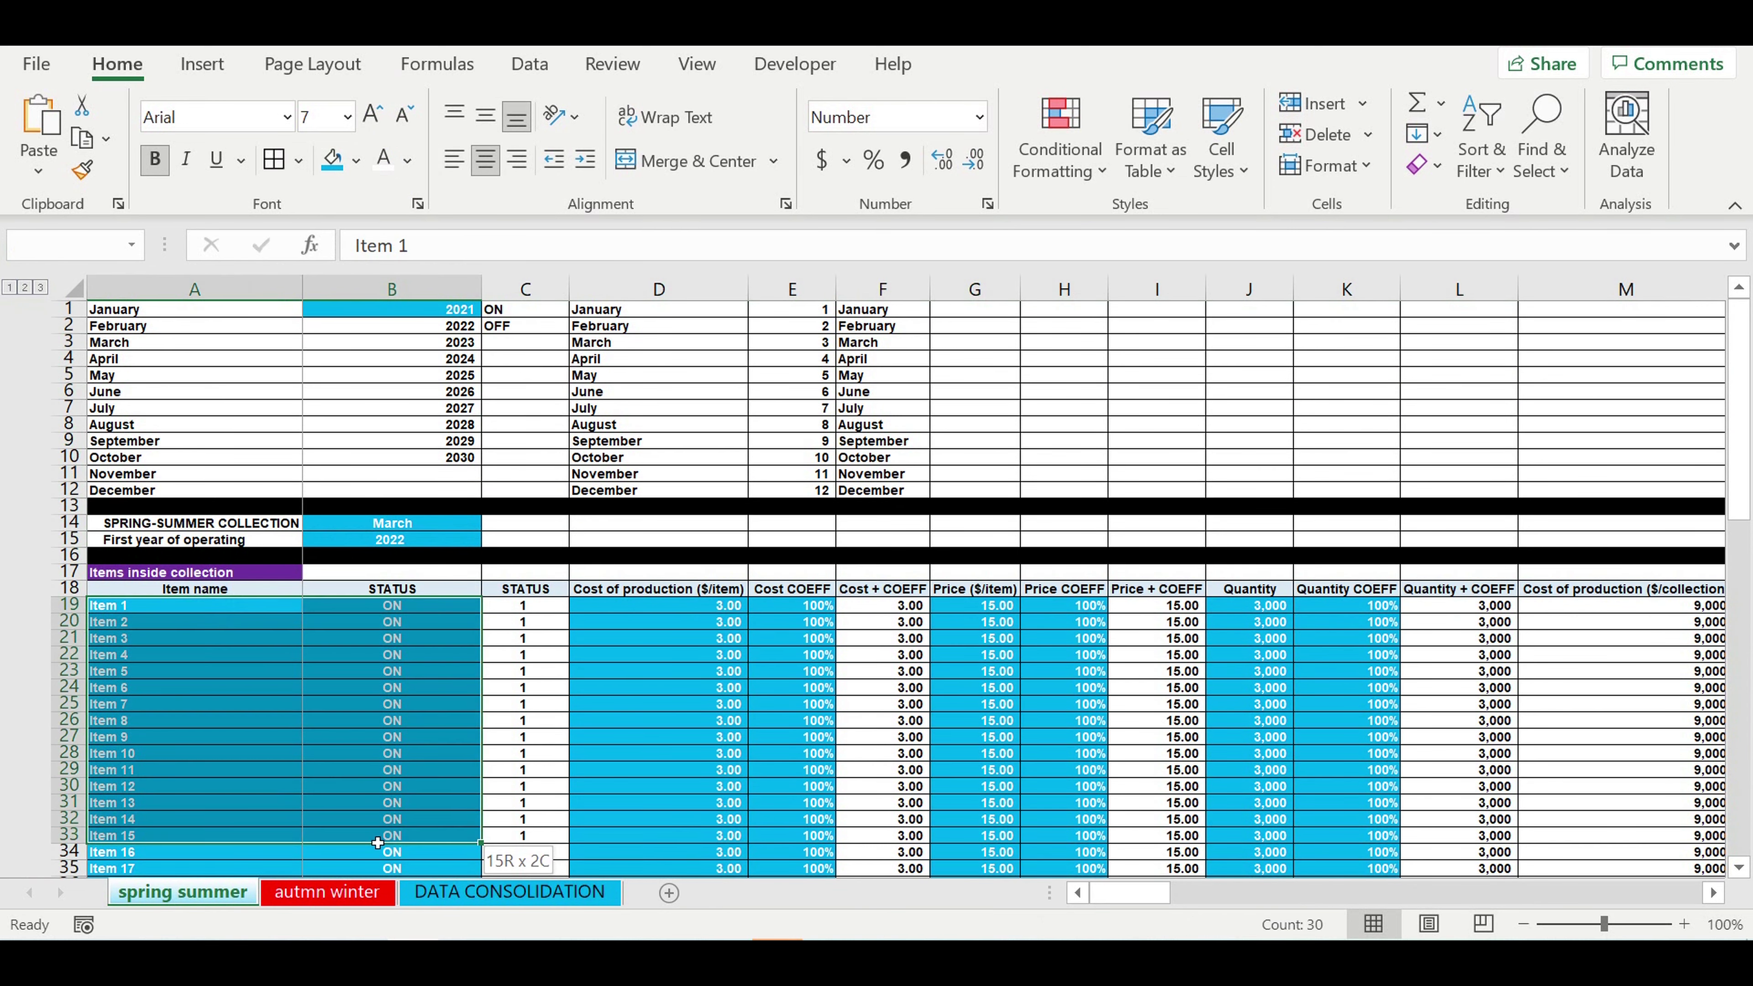
left_click(498, 897)
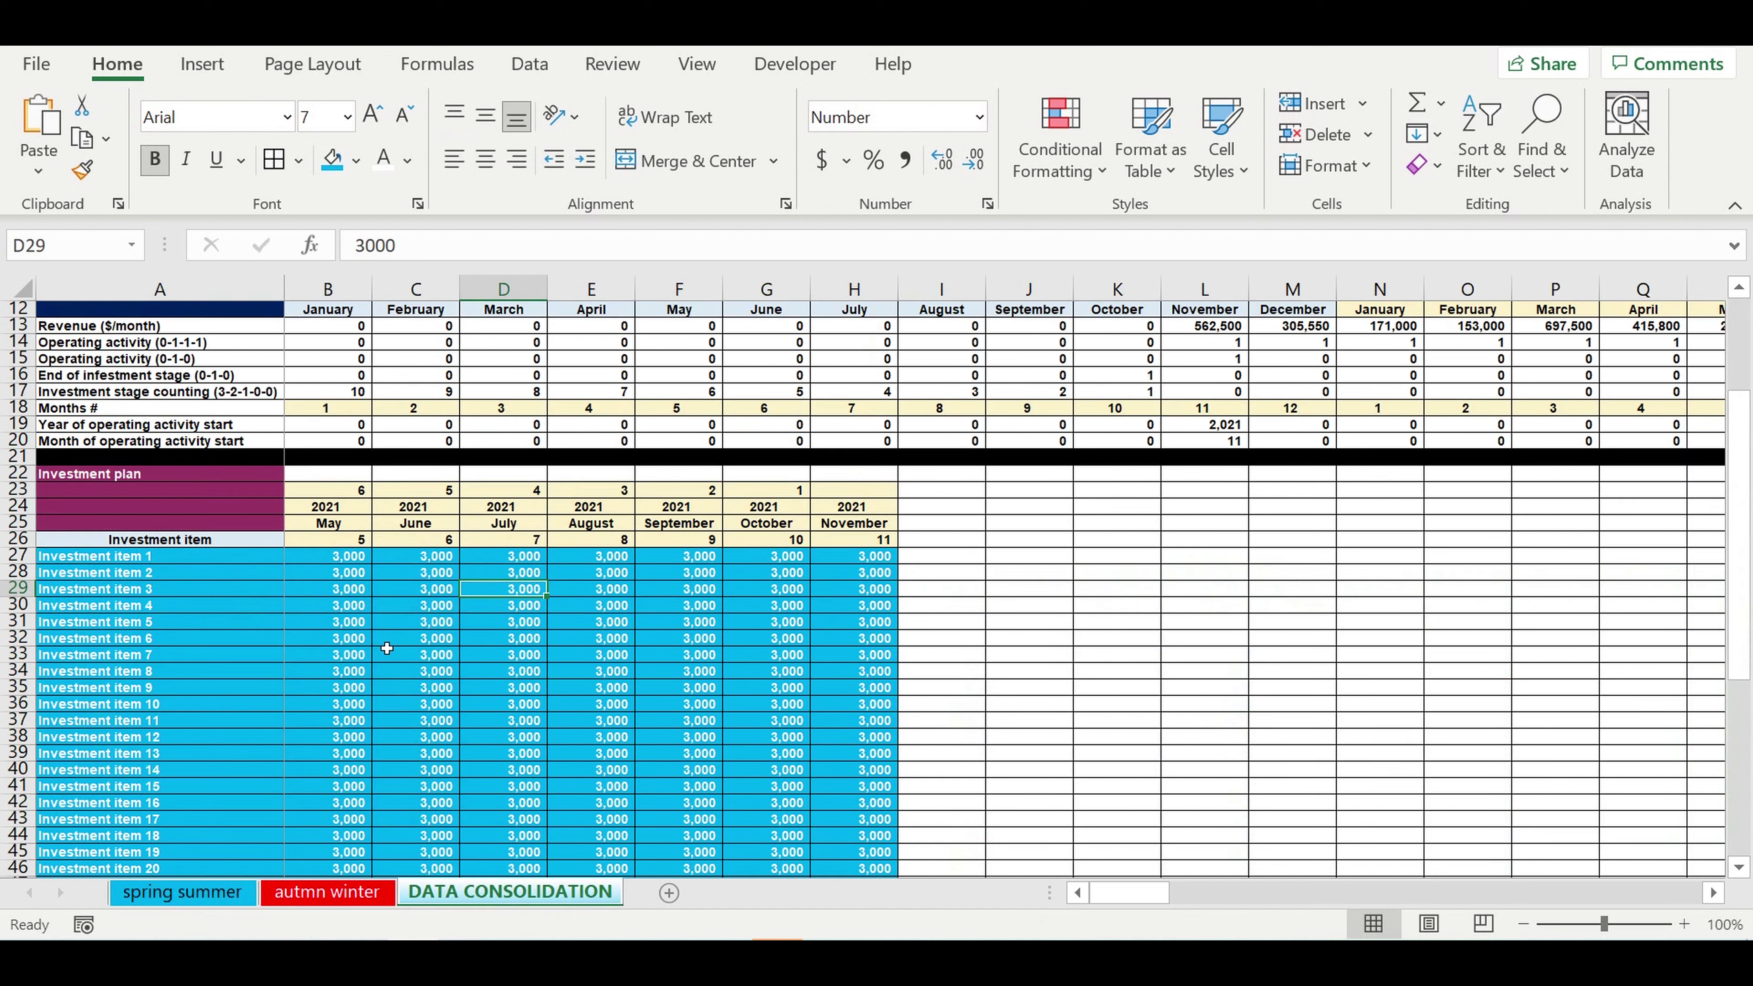
left_click(359, 606)
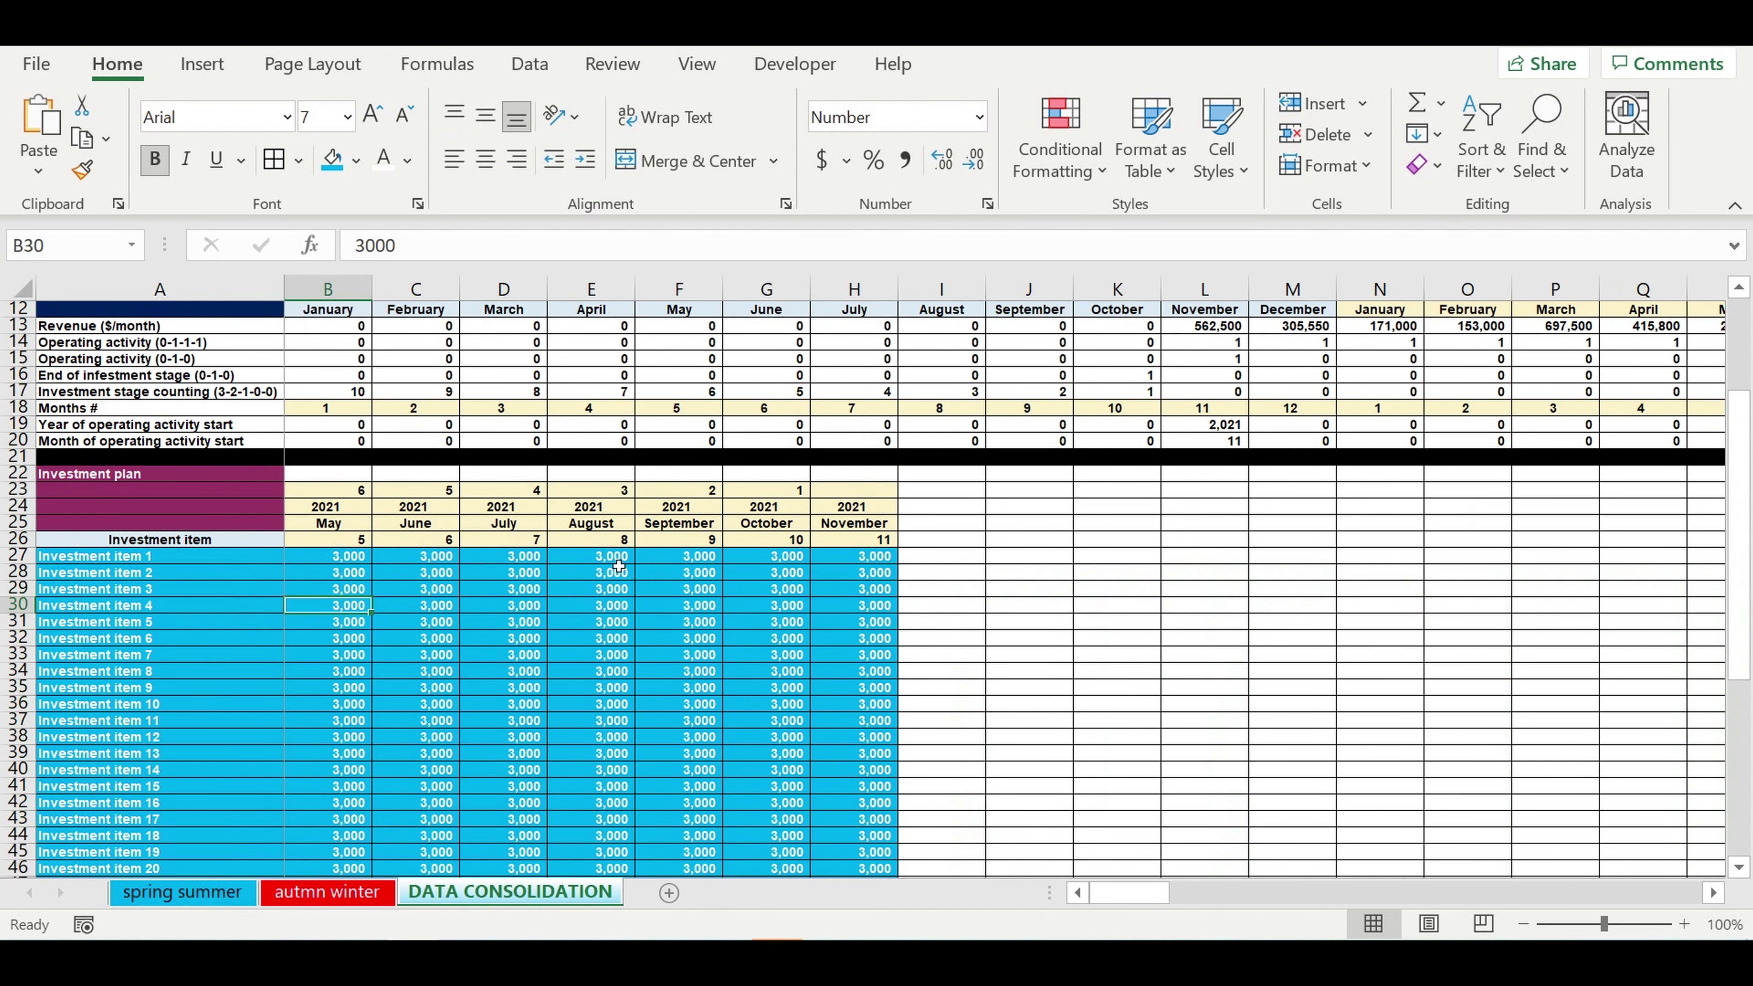
left_click(597, 755)
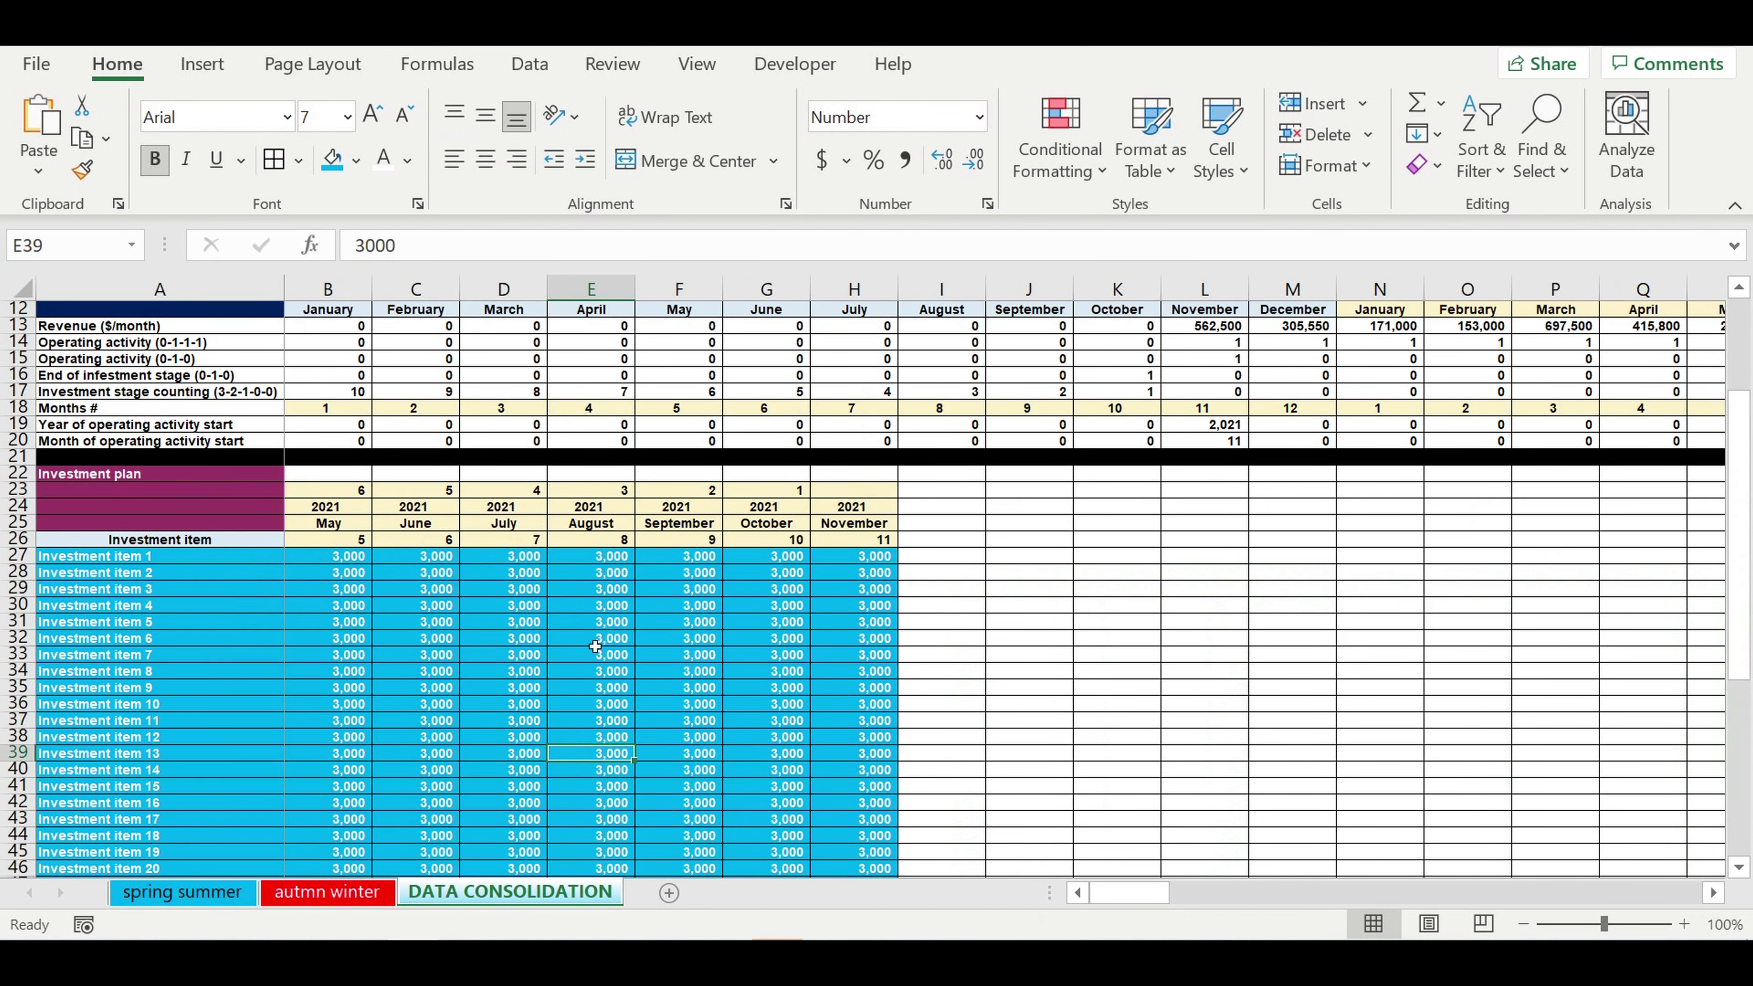
Indent the Chronology row labels in A13:A20 by one level
left_click_drag(139, 330, 142, 442)
left_click(585, 159)
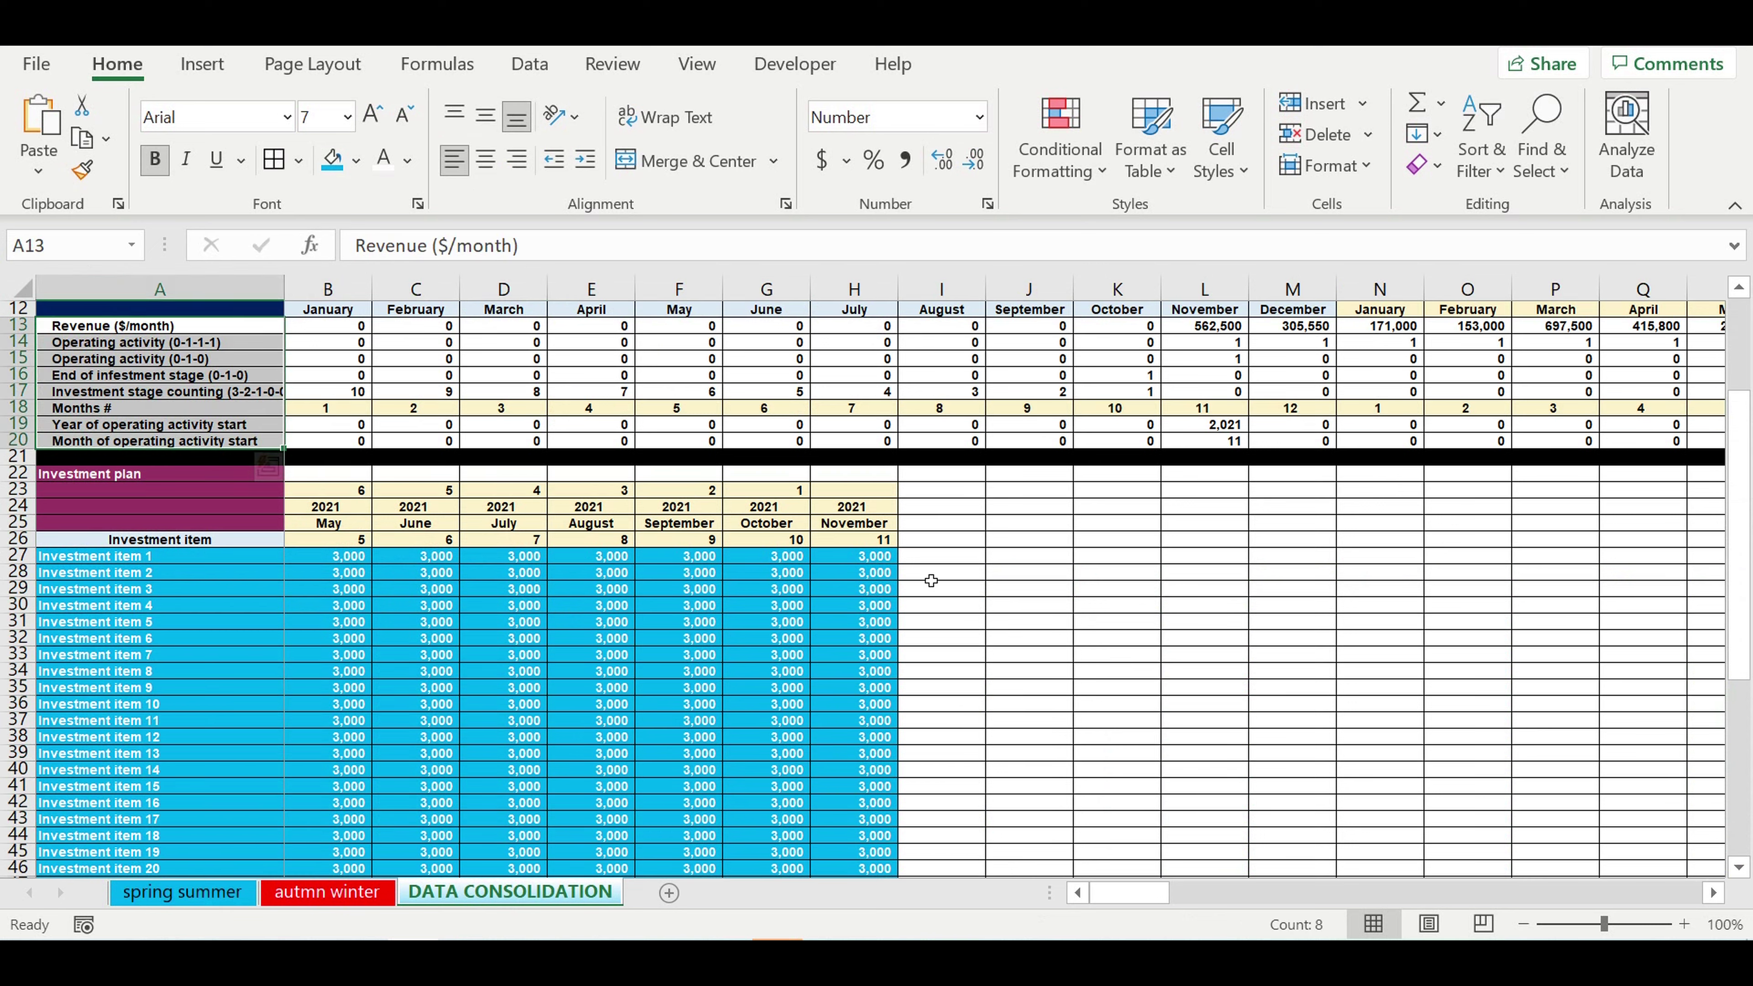
left_click(1094, 620)
left_click_drag(357, 561, 854, 810)
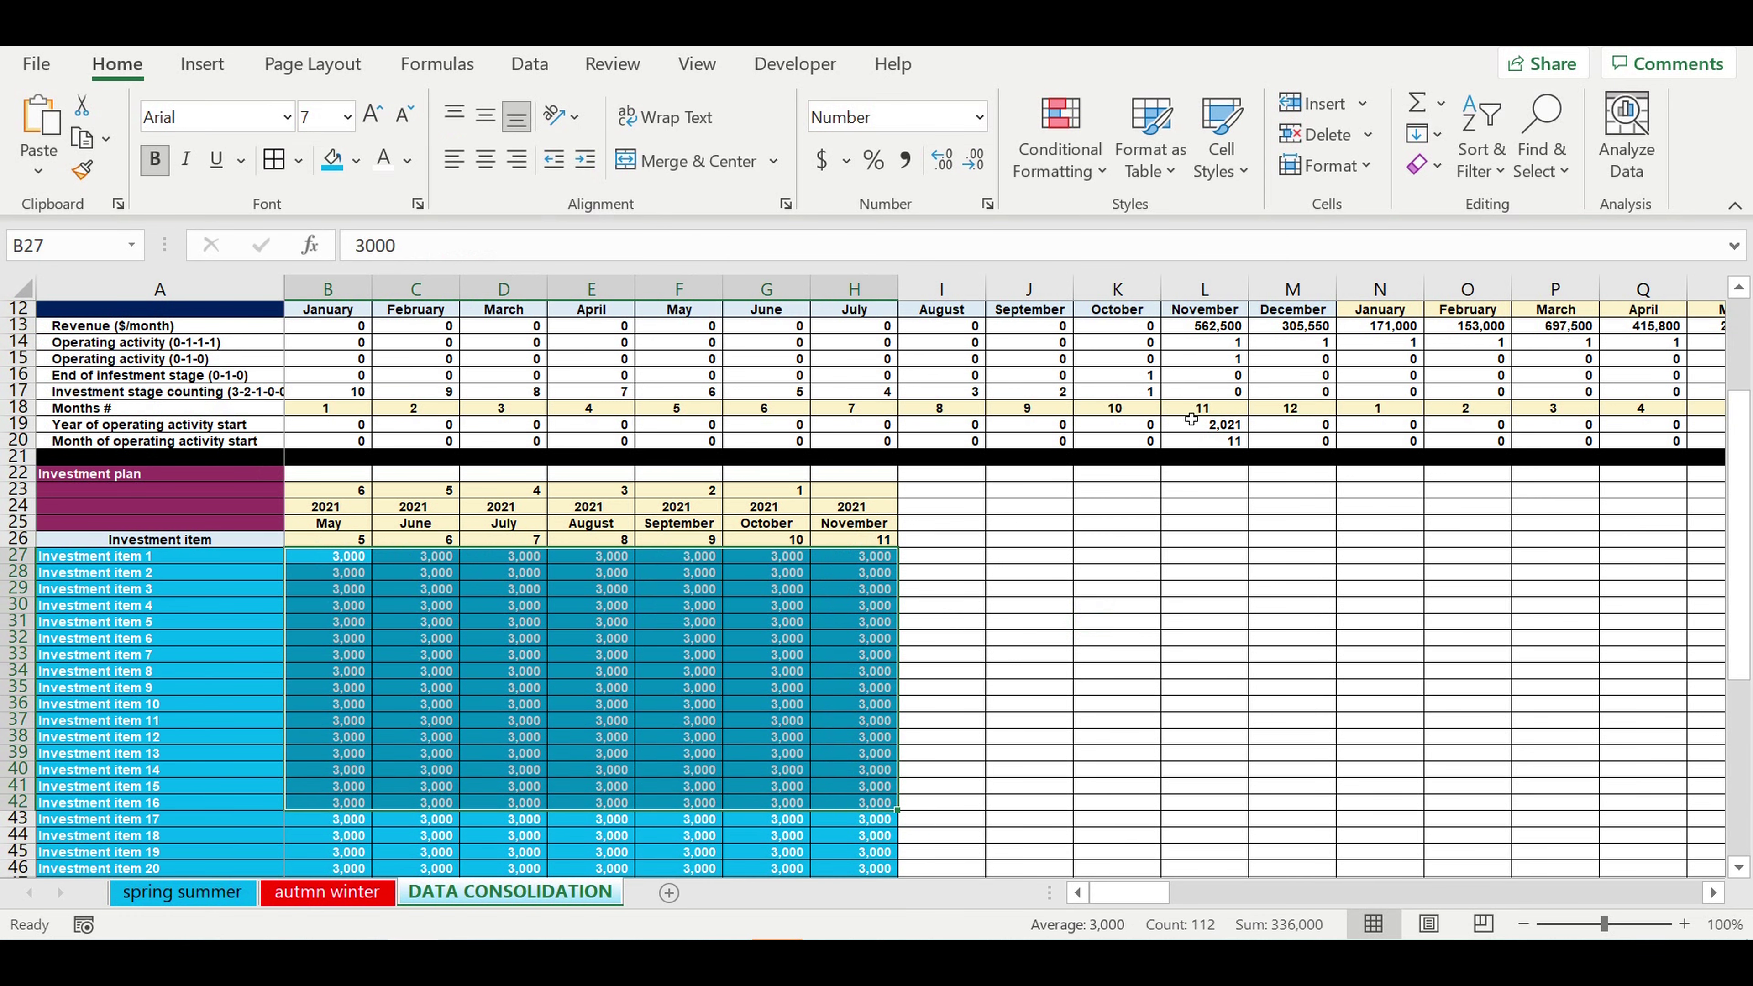
scroll(811, 491, "up", 1)
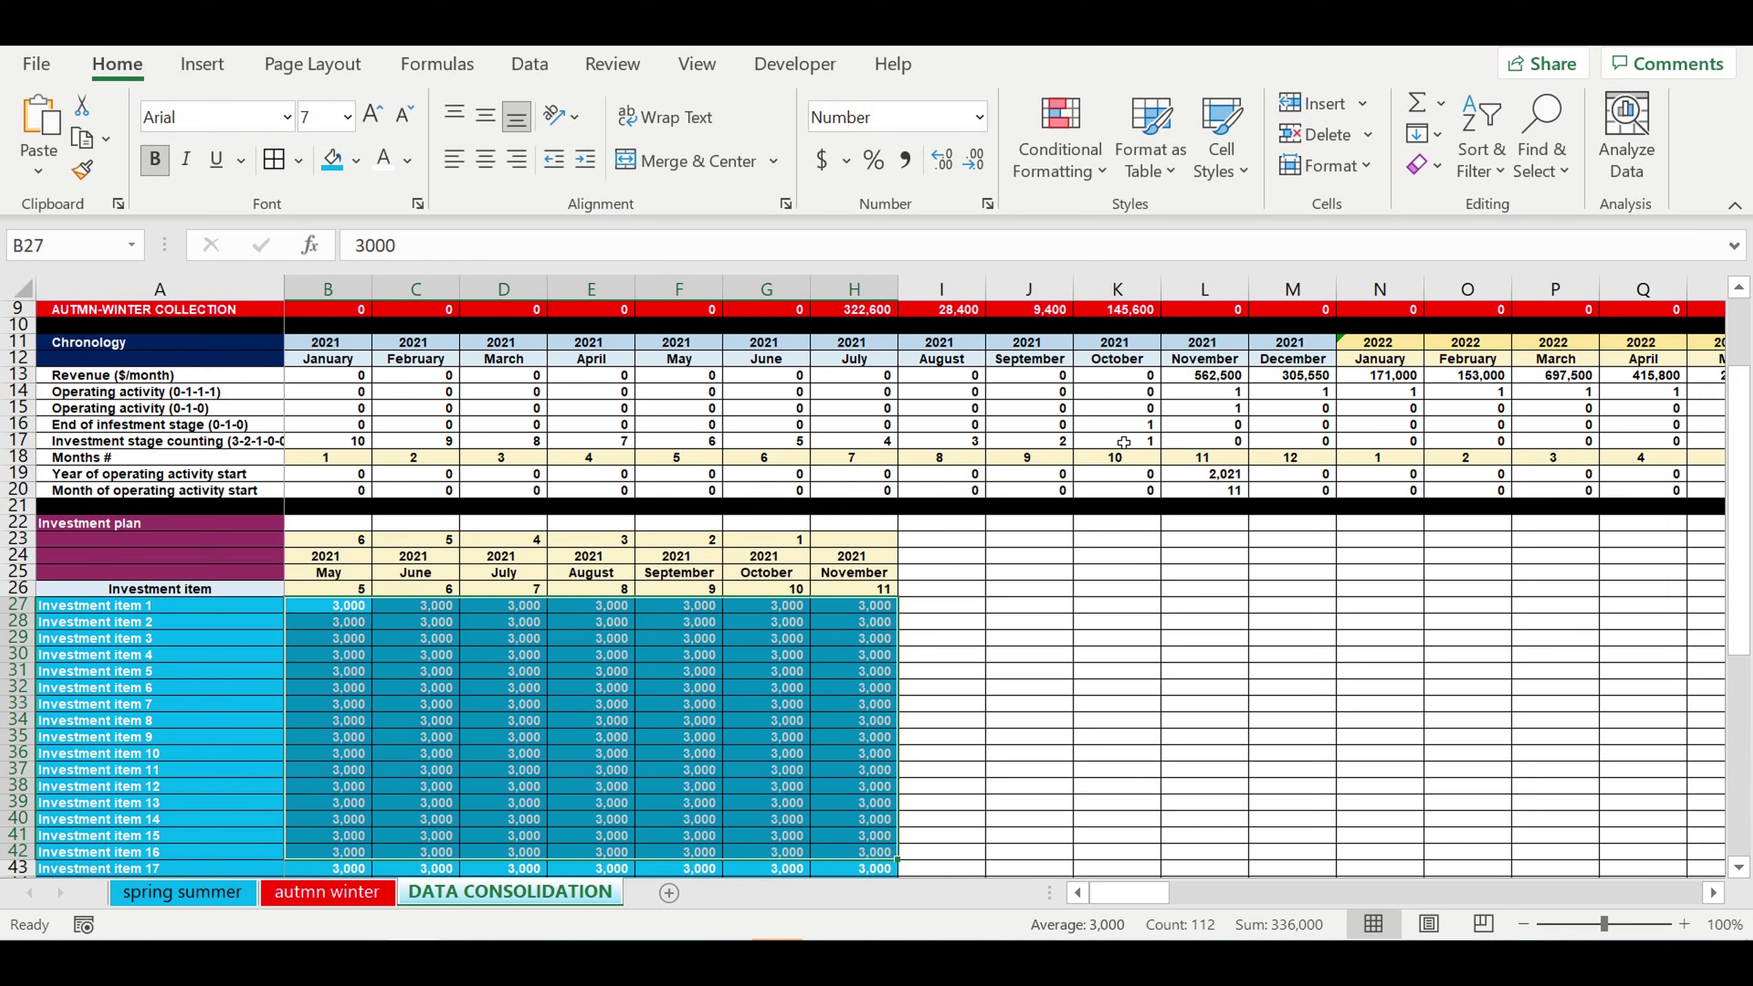
left_click_drag(1126, 441, 365, 446)
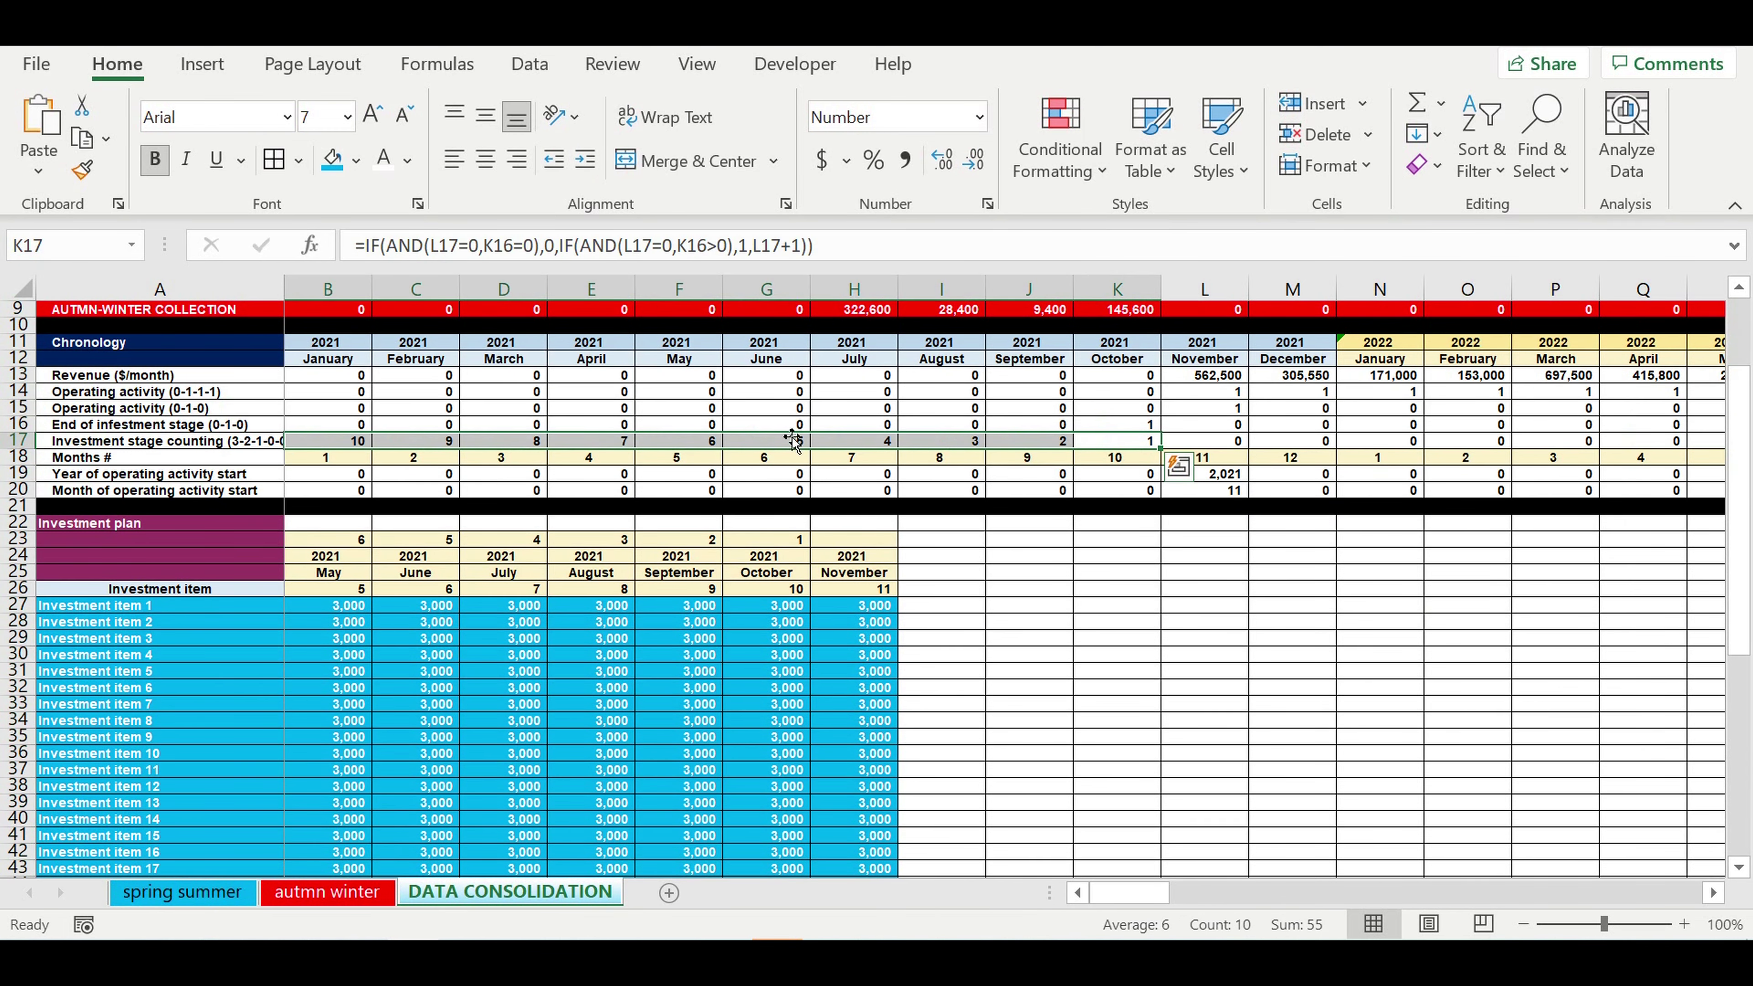
left_click(138, 446)
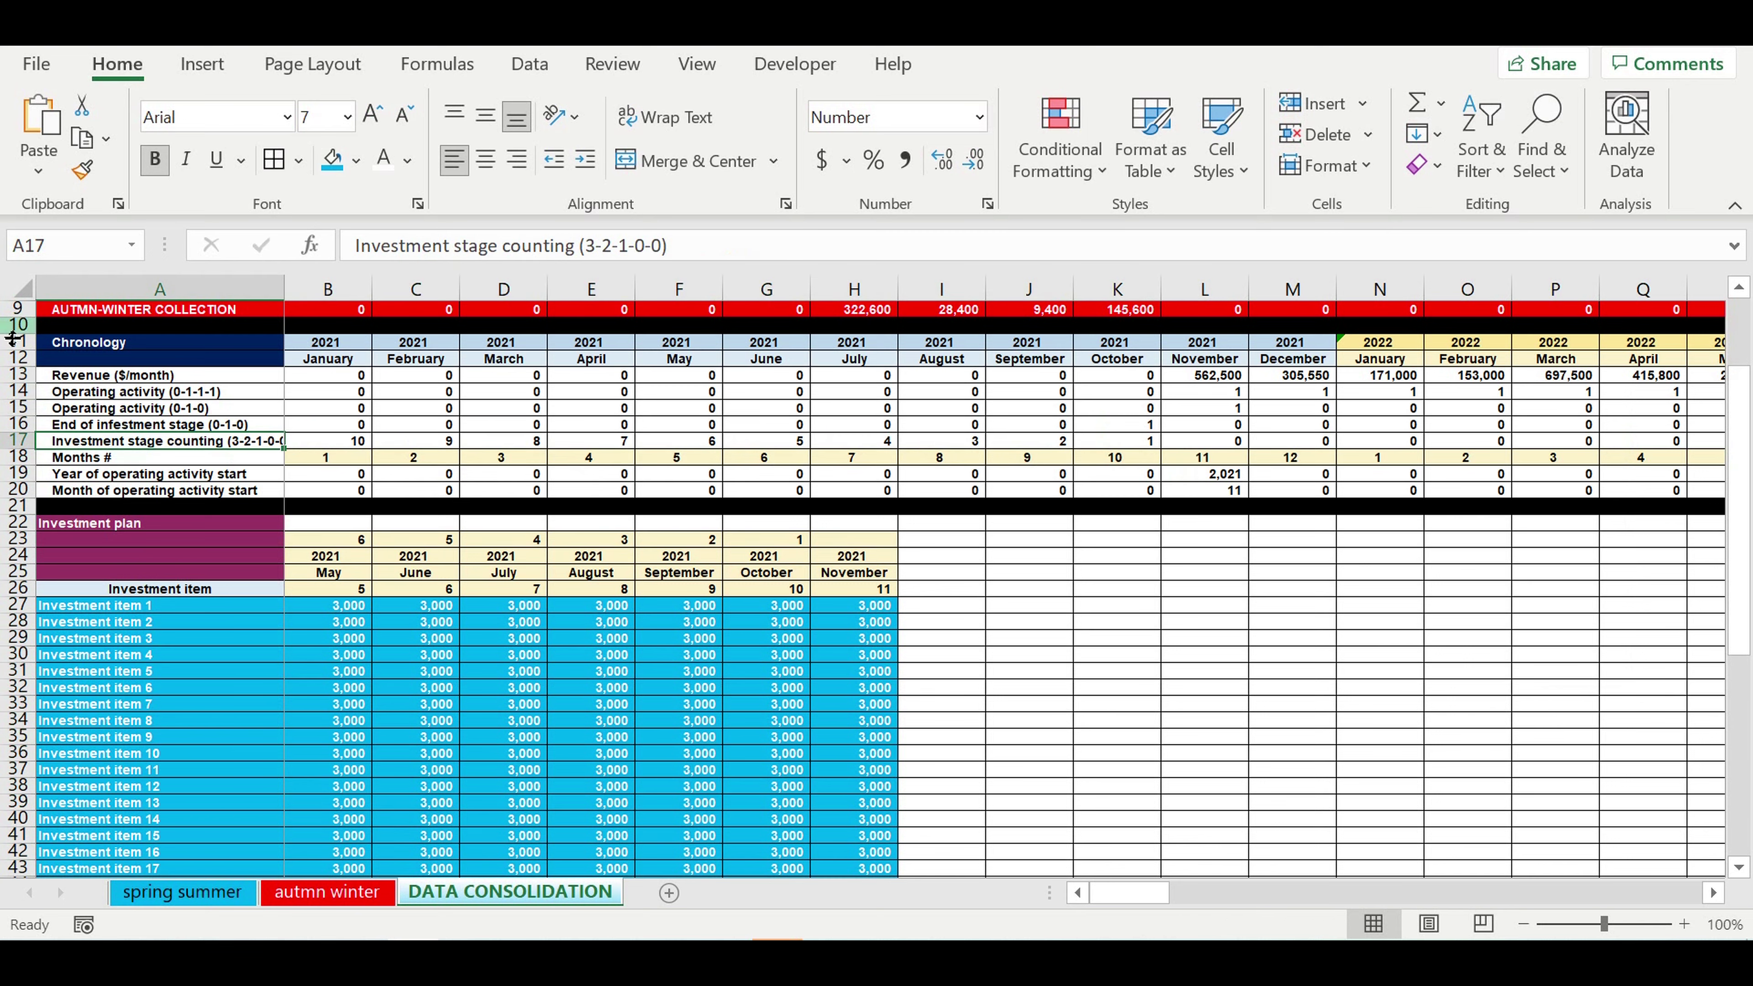
Copy the Chronology year and month header from rows 11:12 to rows 68:69, below the black separator
left_click_drag(21, 342, 25, 372)
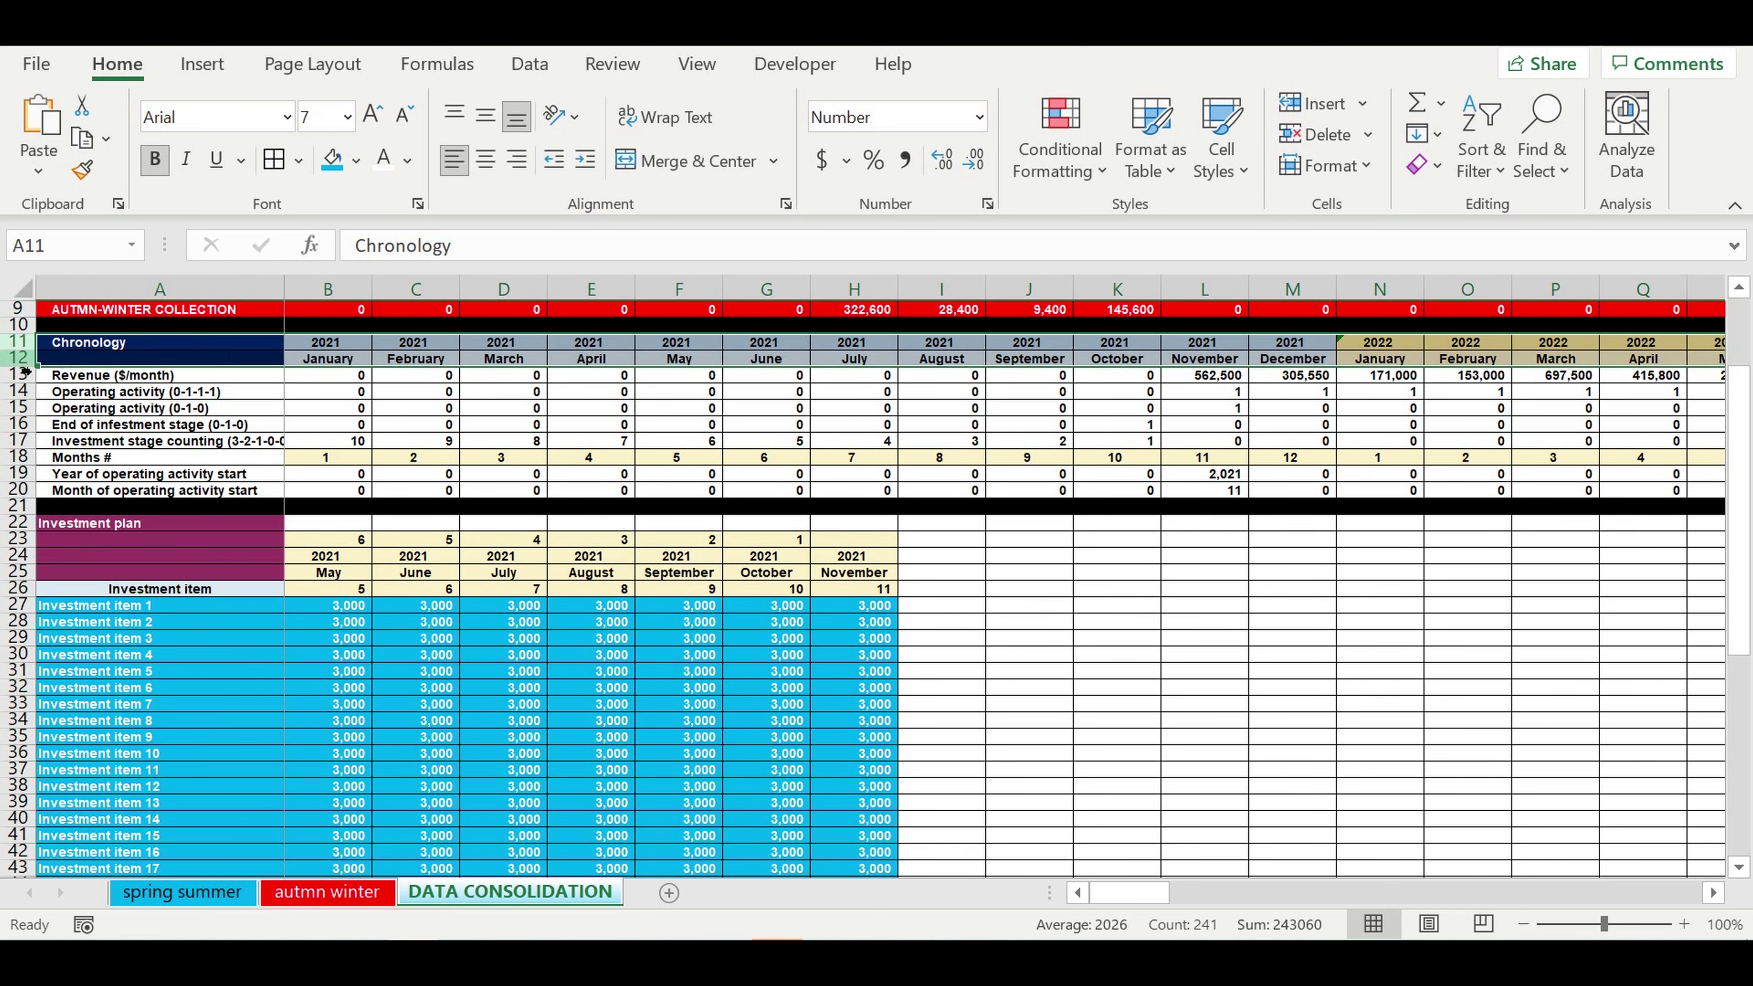
key("ctrl+c")
scroll(419, 641, "down", 6)
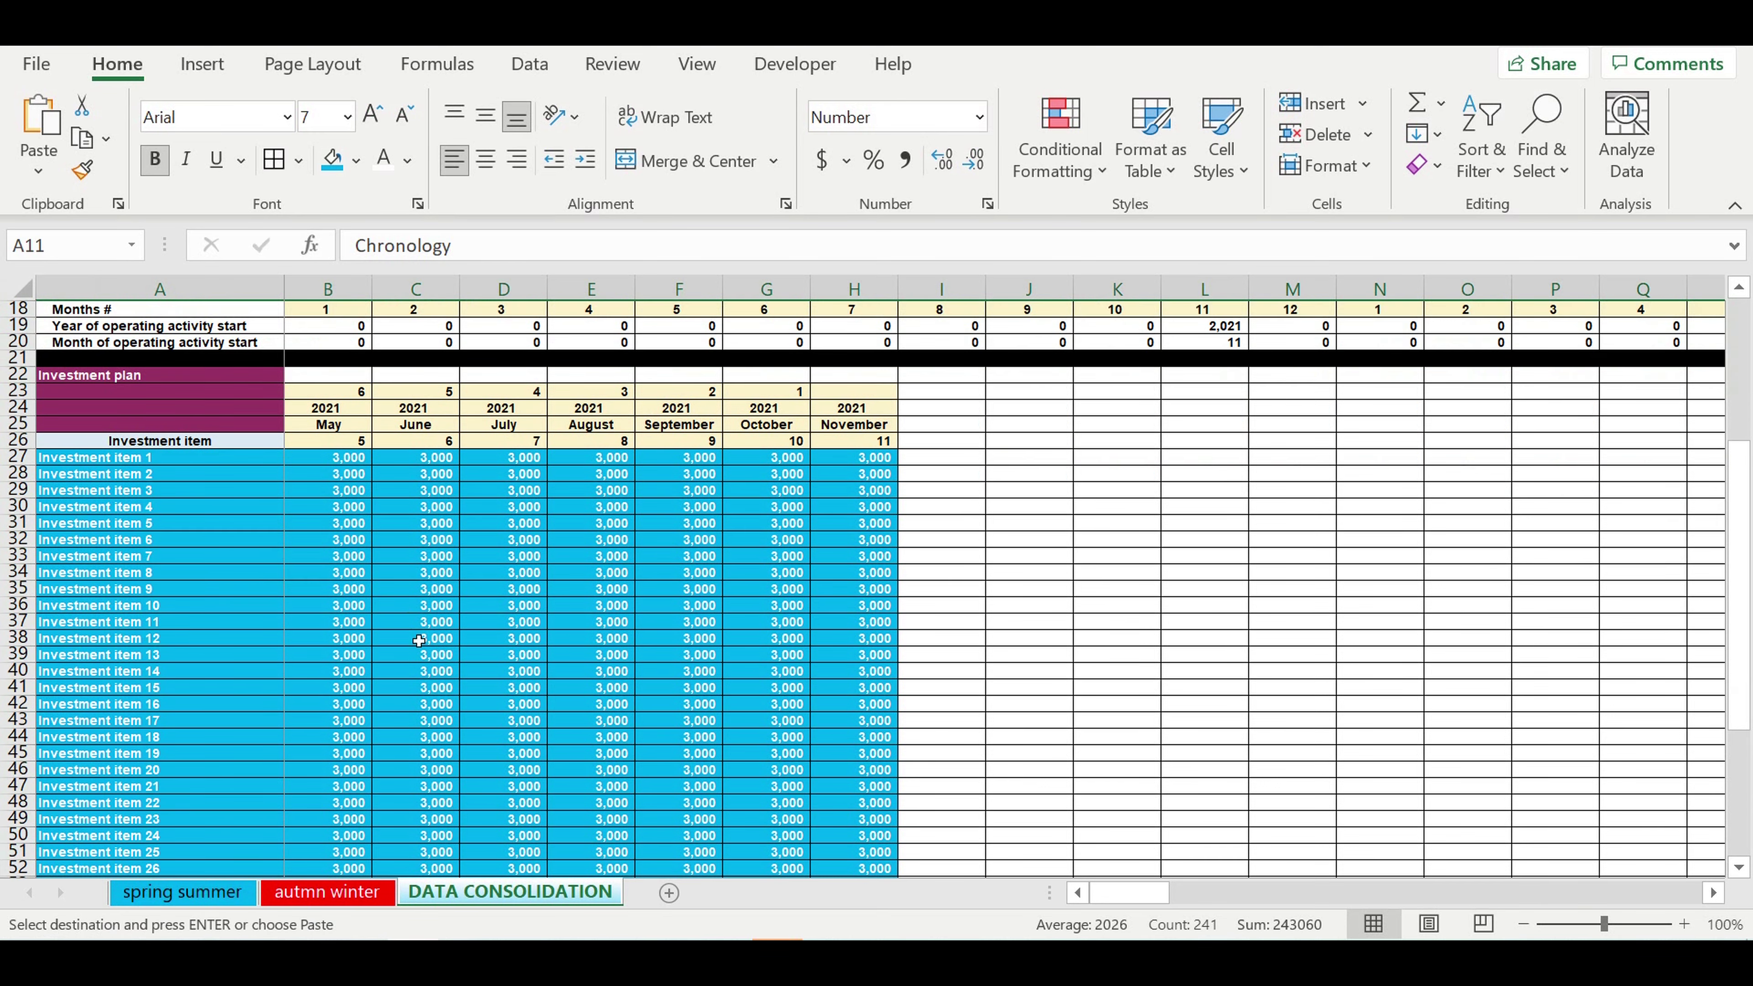
scroll(419, 641, "down", 8)
left_click(193, 594)
key("ctrl+v")
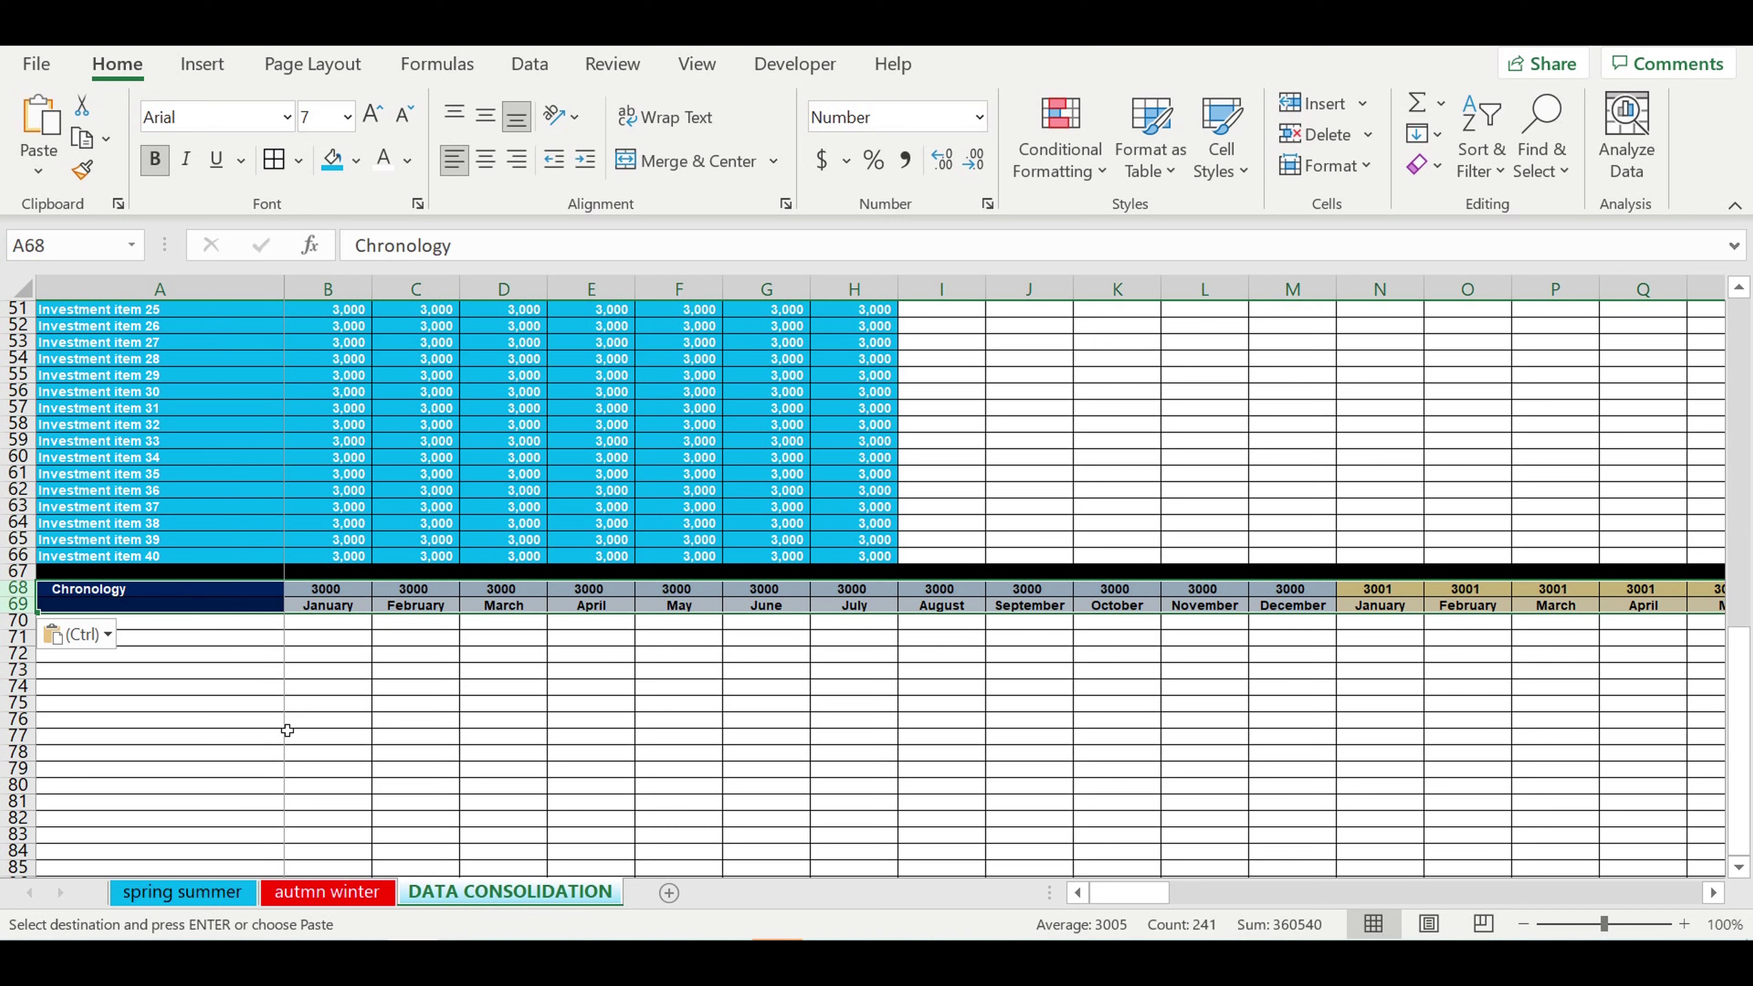
left_click(142, 699)
Replace the formula in B68 with a link to the 2021 year header for January in column B near the sheet's start
left_click(326, 595)
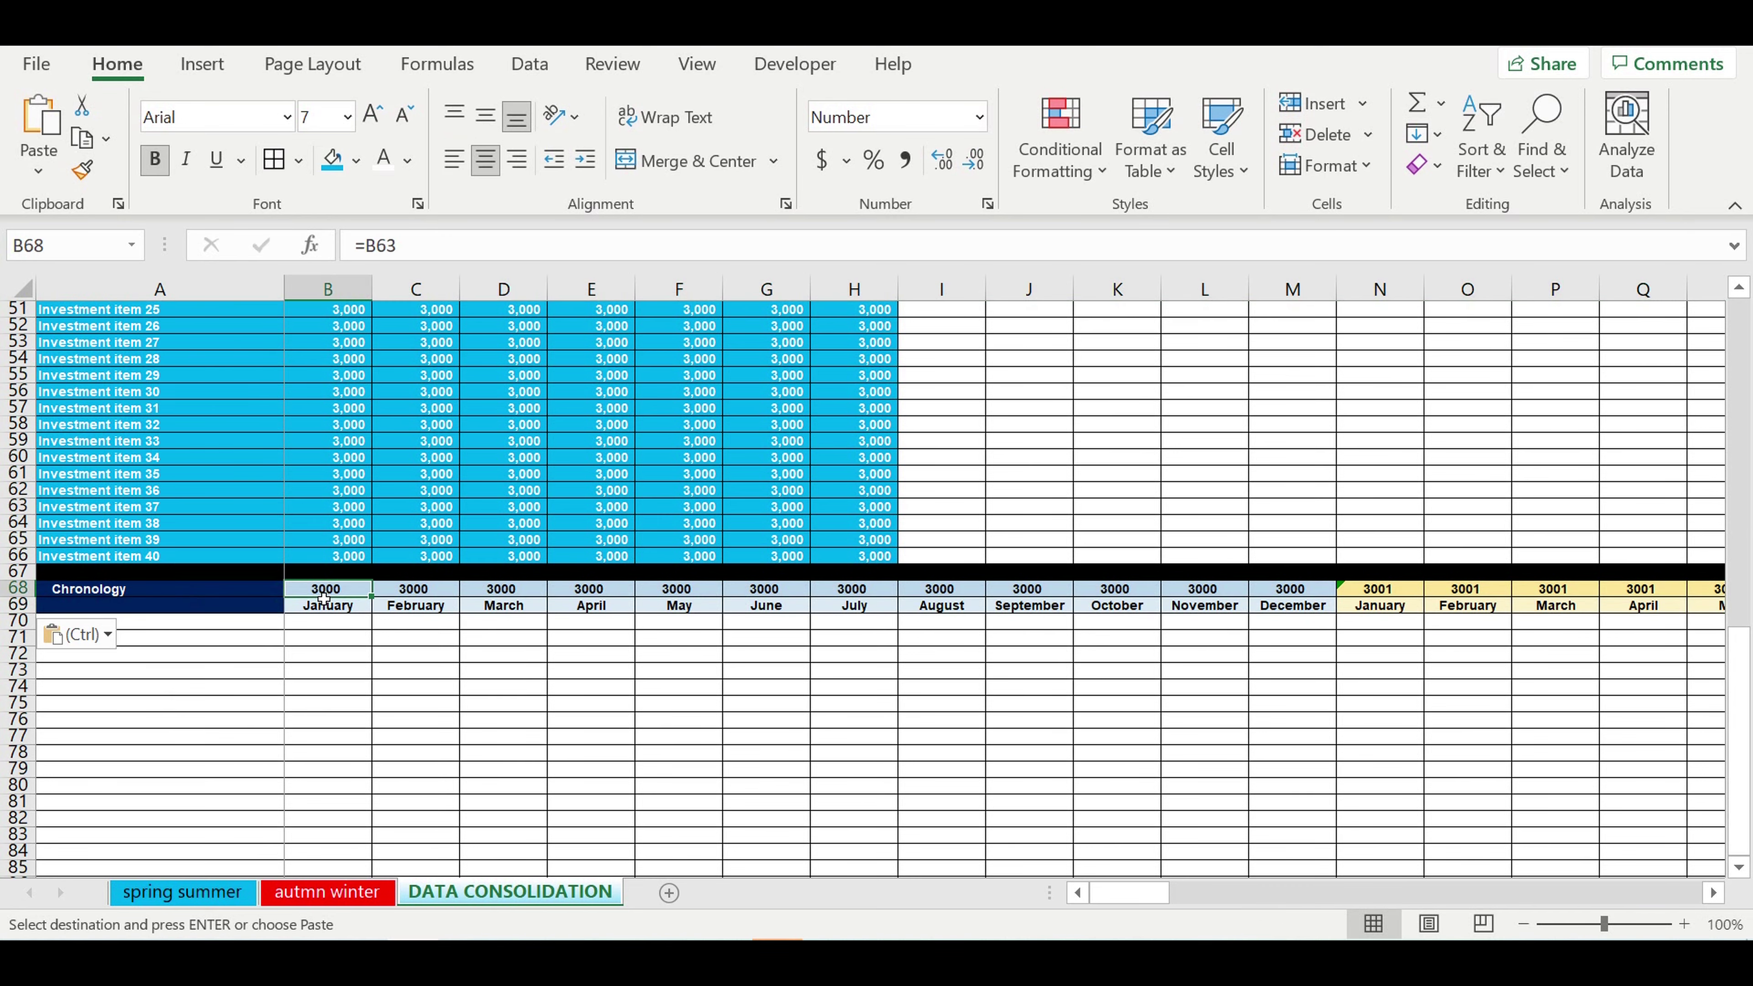
type("=")
scroll(433, 608, "up", 15)
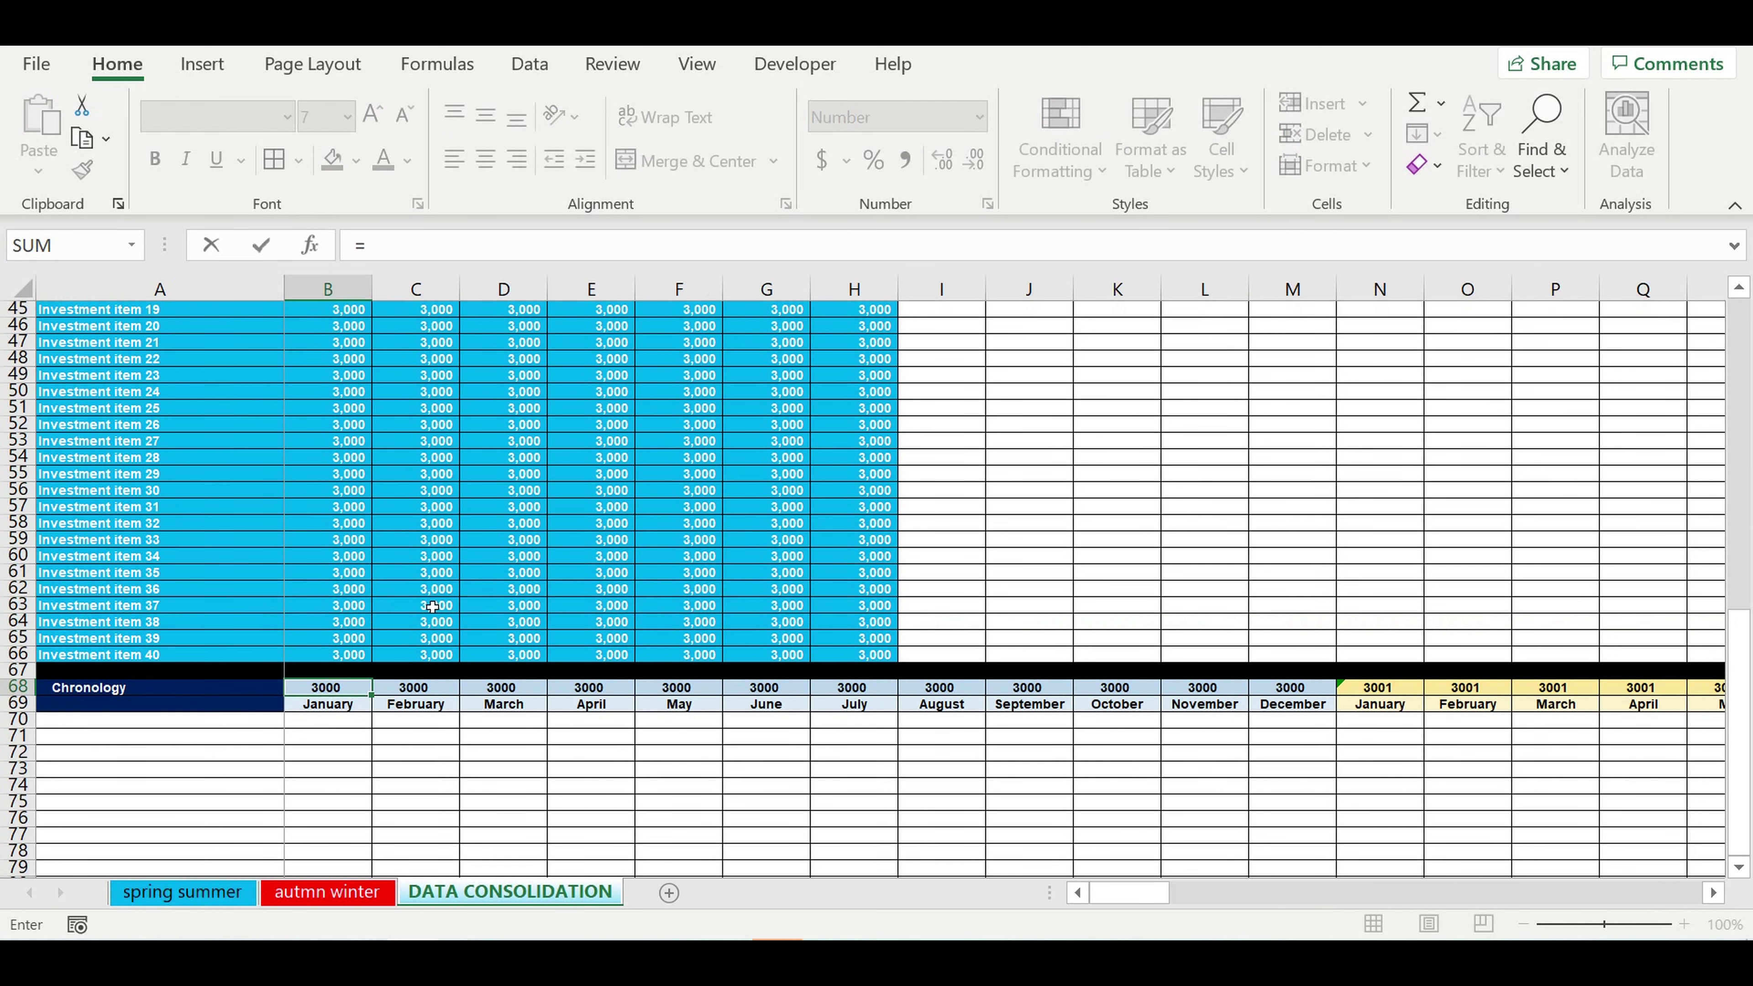
left_click(320, 396)
key("Return")
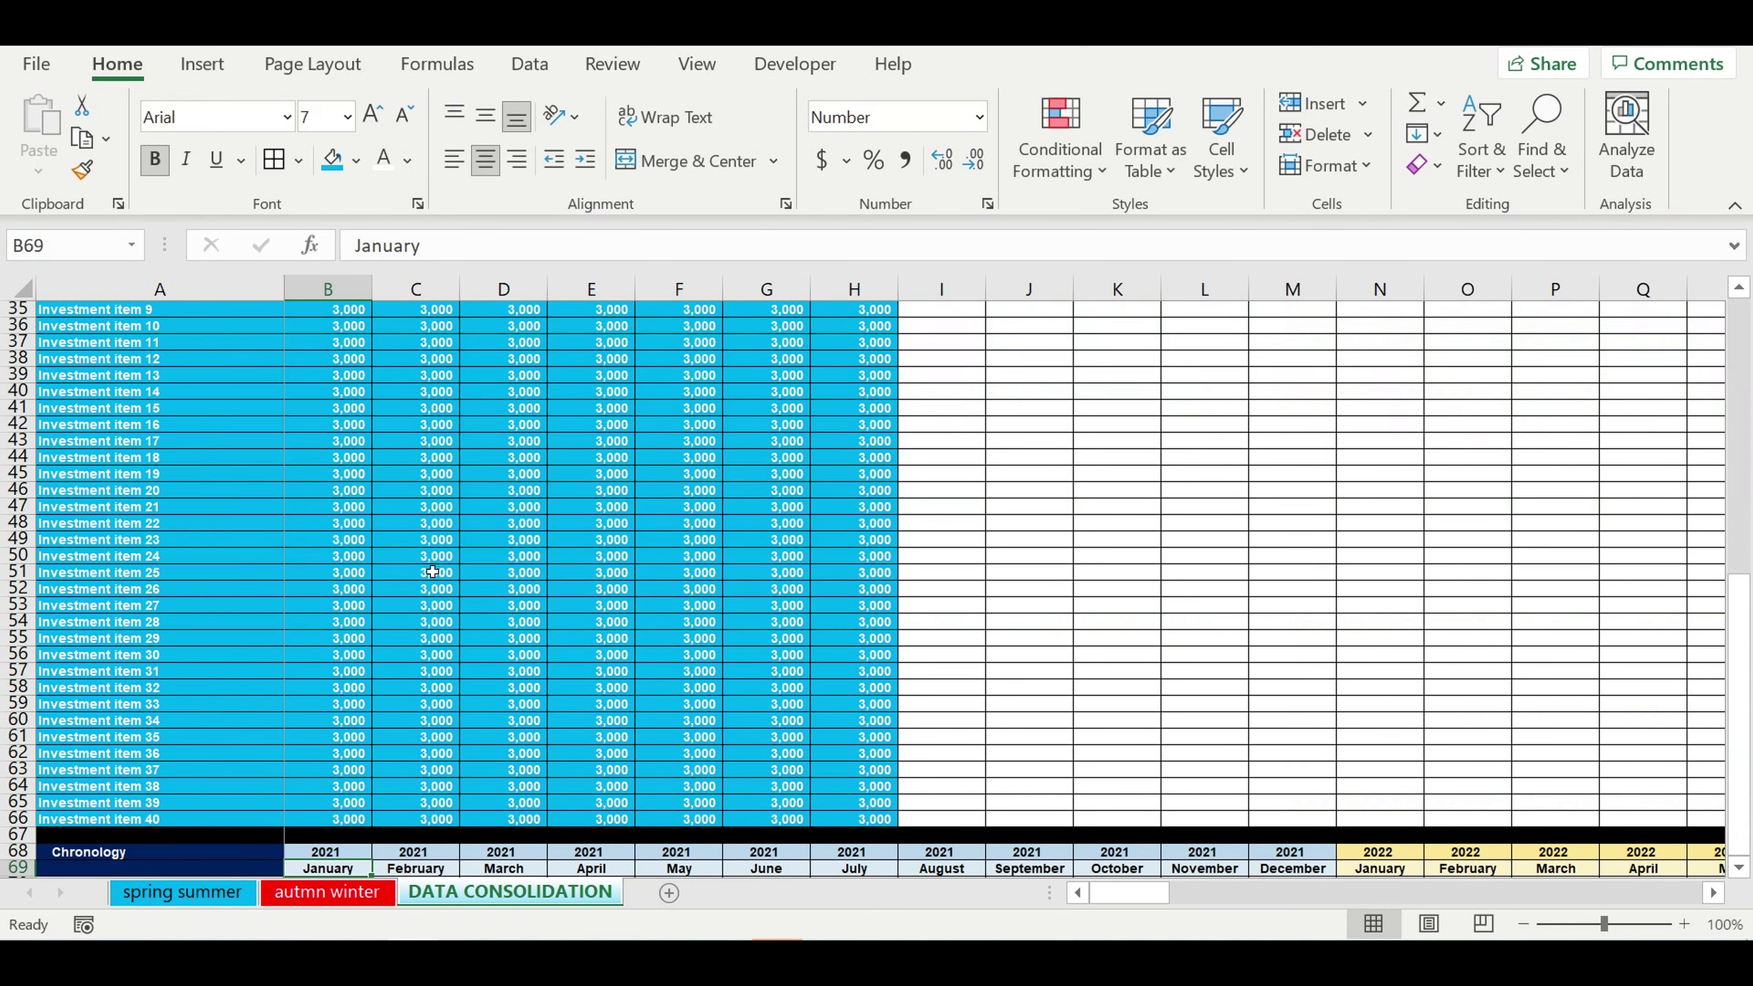
scroll(488, 662, "down", 3)
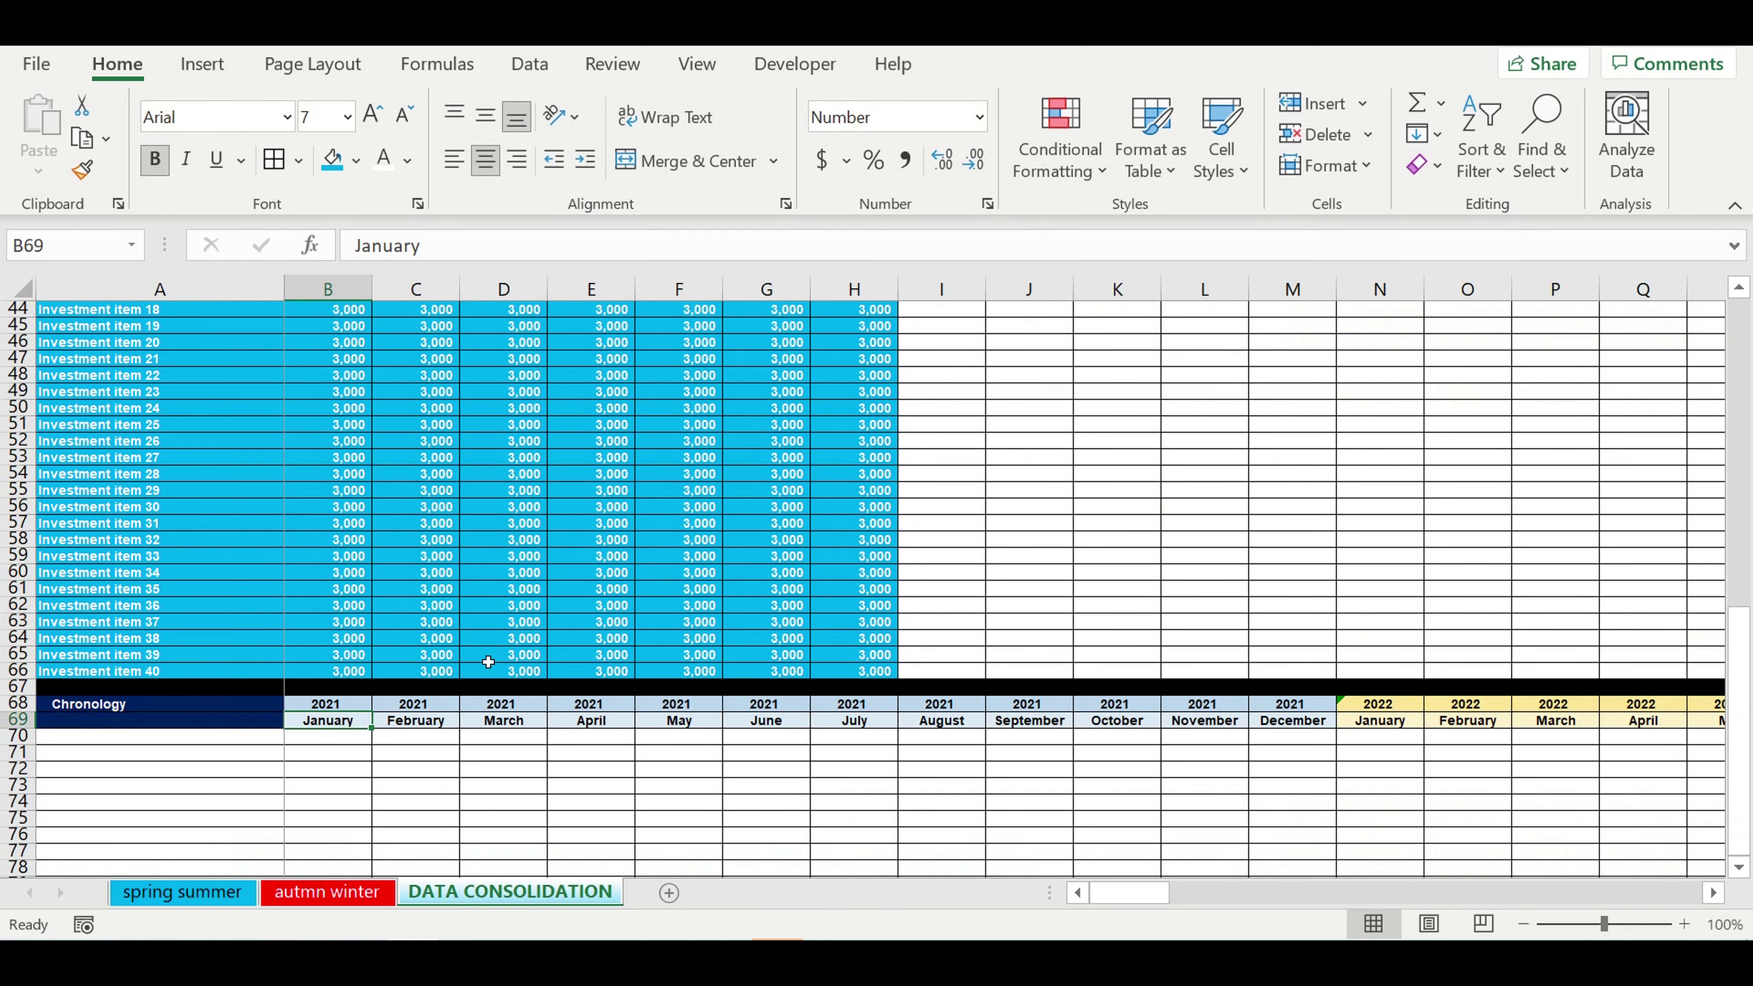
Retitle the copied header in A68 as "Investment plan ($/month)"
left_click(183, 712)
type("Investment plan (")
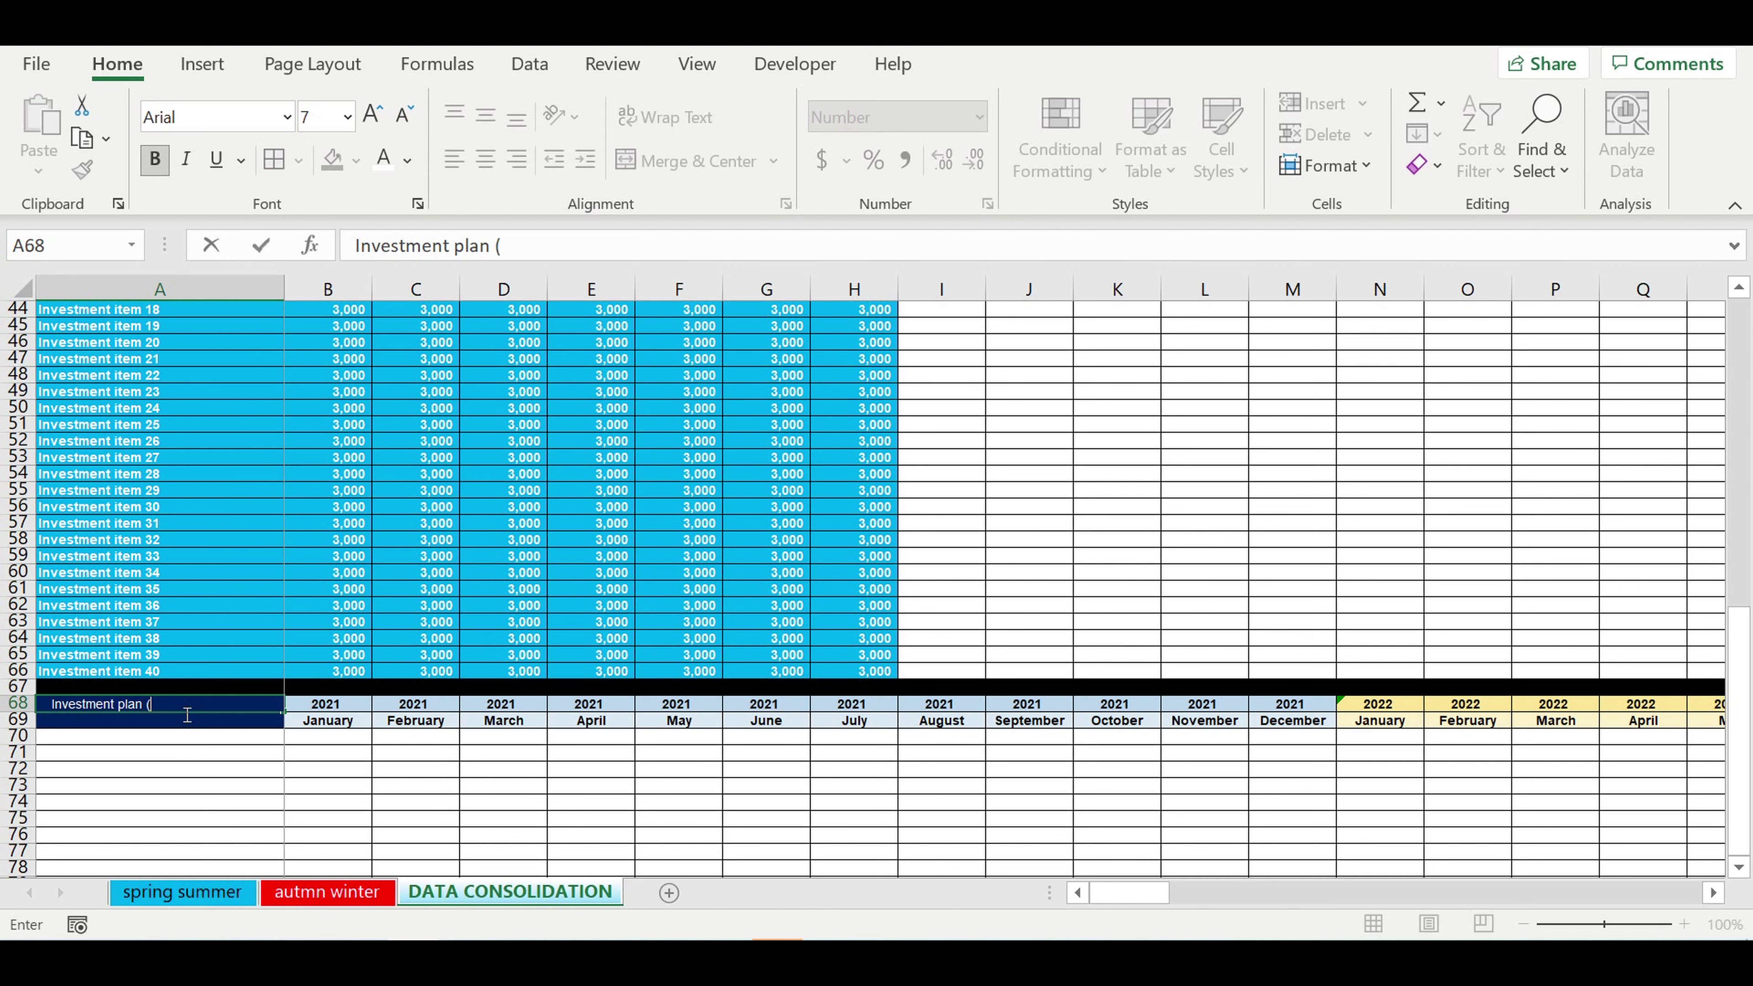
type("$/month")
left_click(183, 725)
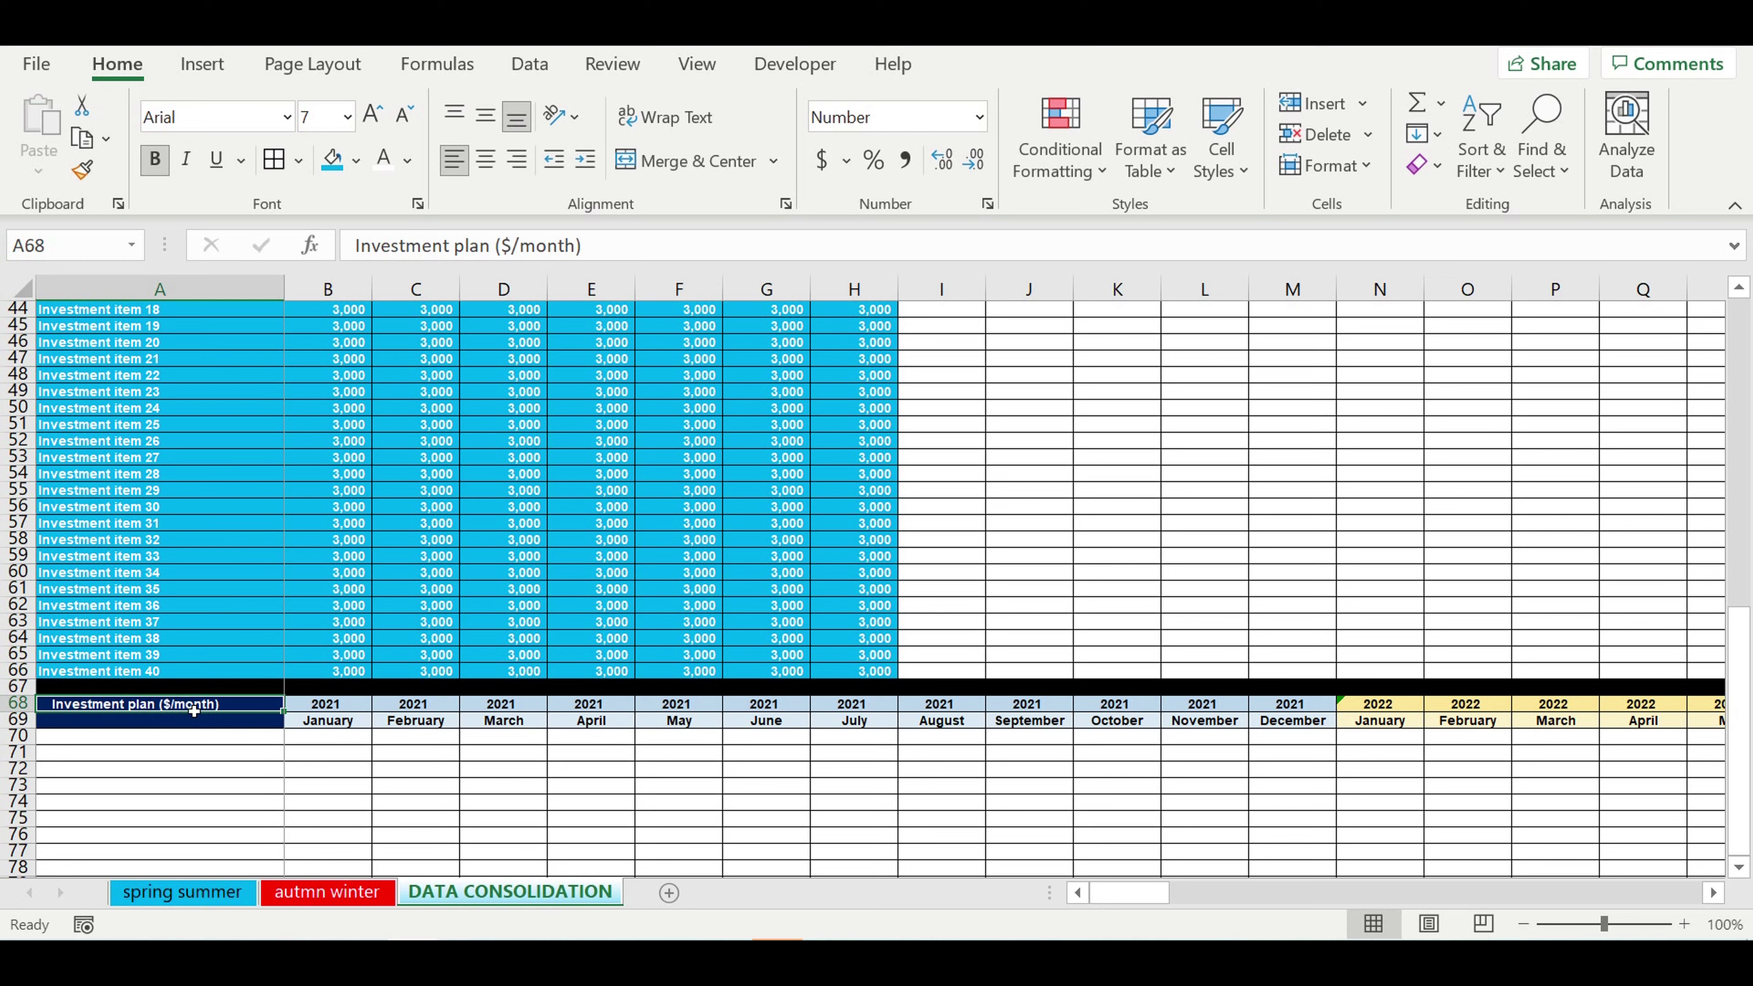
Format the Investment plan heading cells A68:A69 with a gold fill and automatic black text
left_click_drag(186, 716, 184, 731)
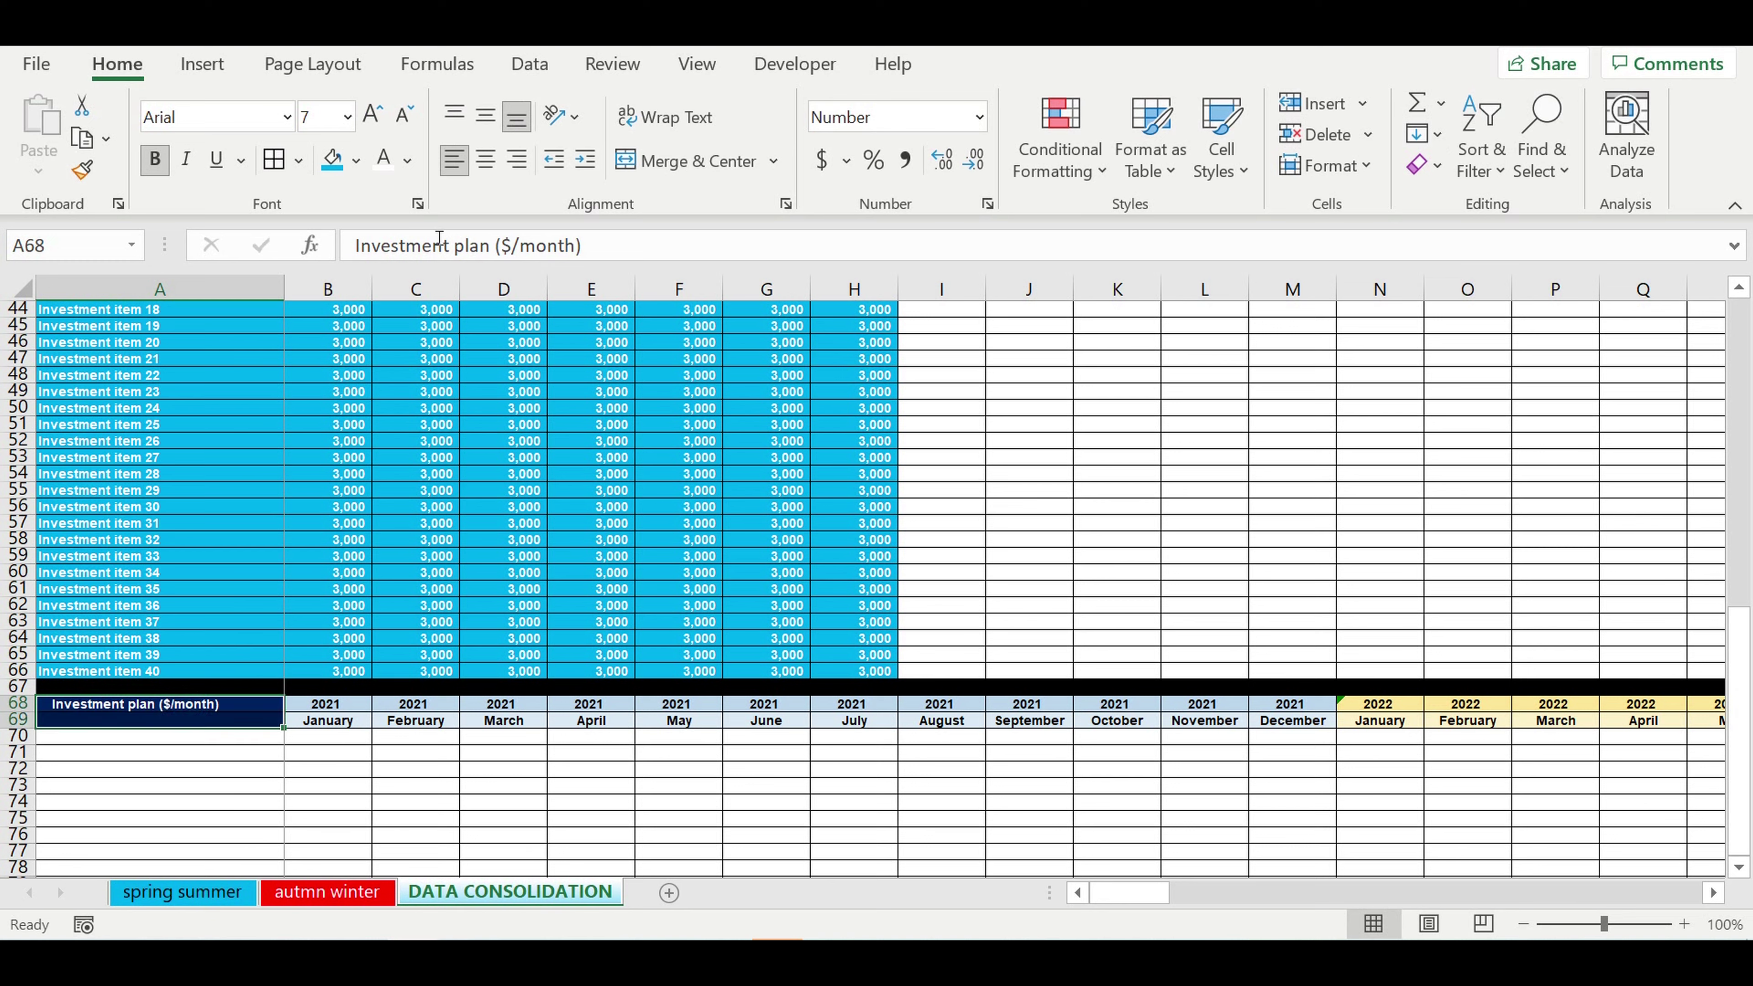
left_click(358, 160)
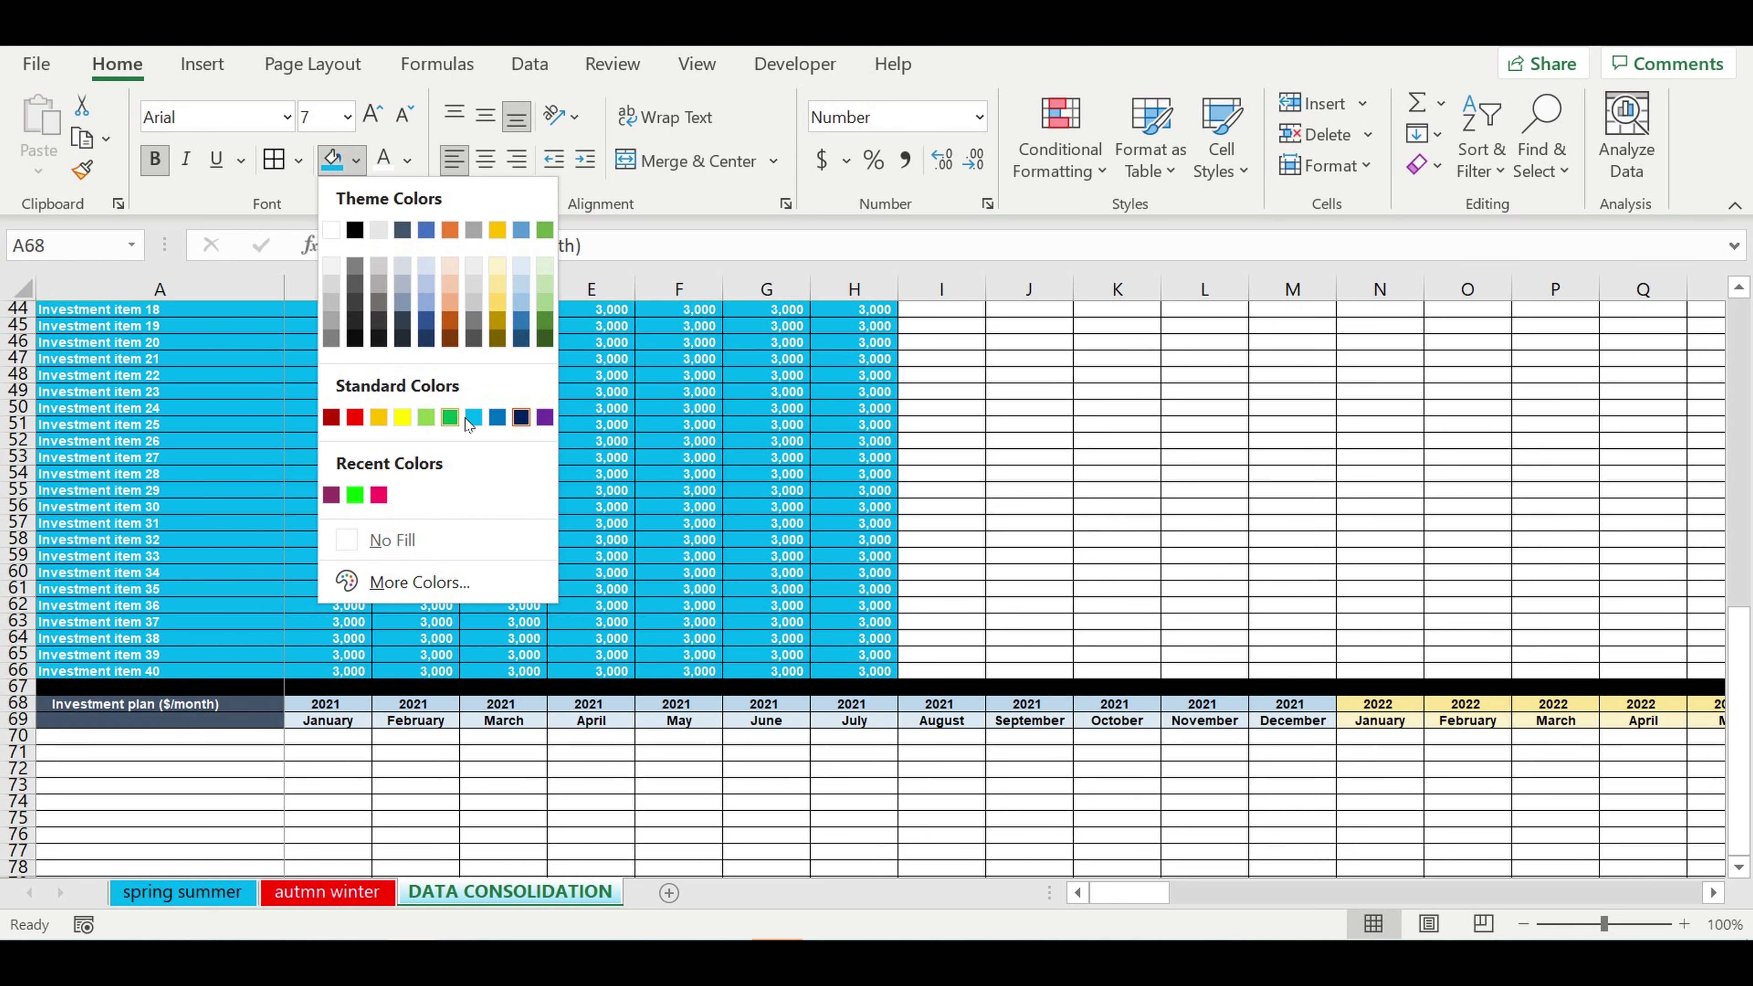
left_click(379, 418)
left_click(407, 161)
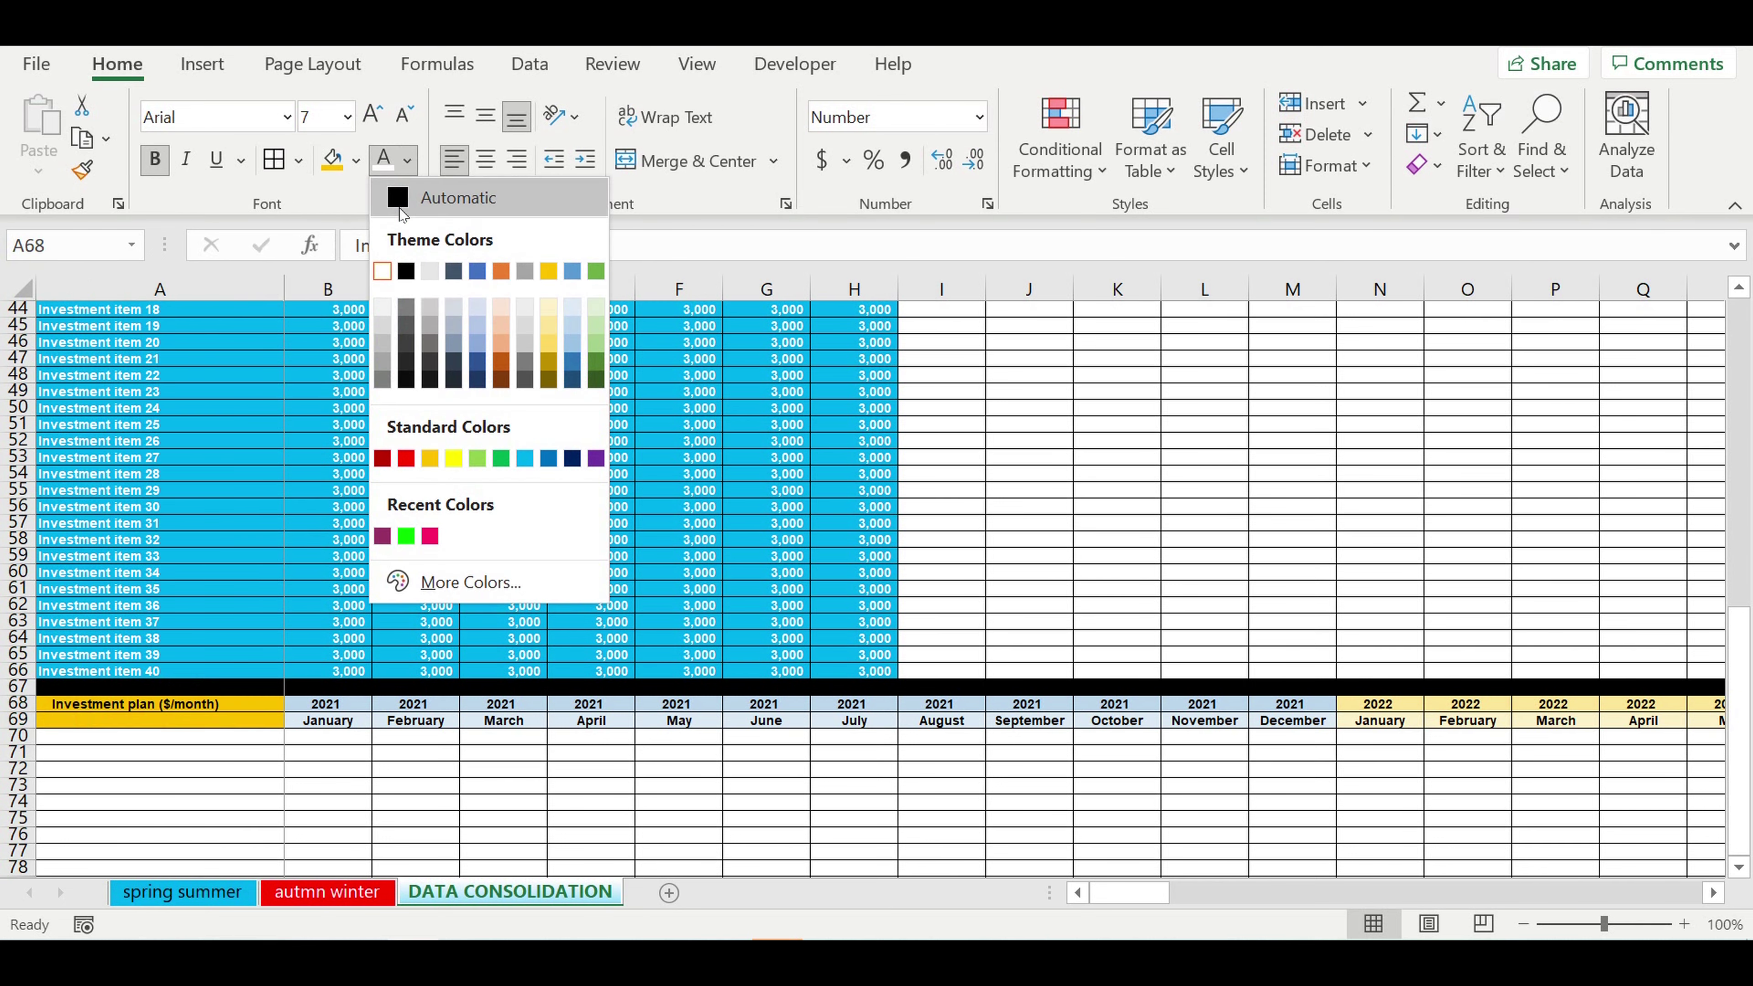
left_click(403, 211)
left_click(235, 784)
Link A70 to the first investment item in A27 with =A27 and indent it by one level
left_click(238, 737)
type("=")
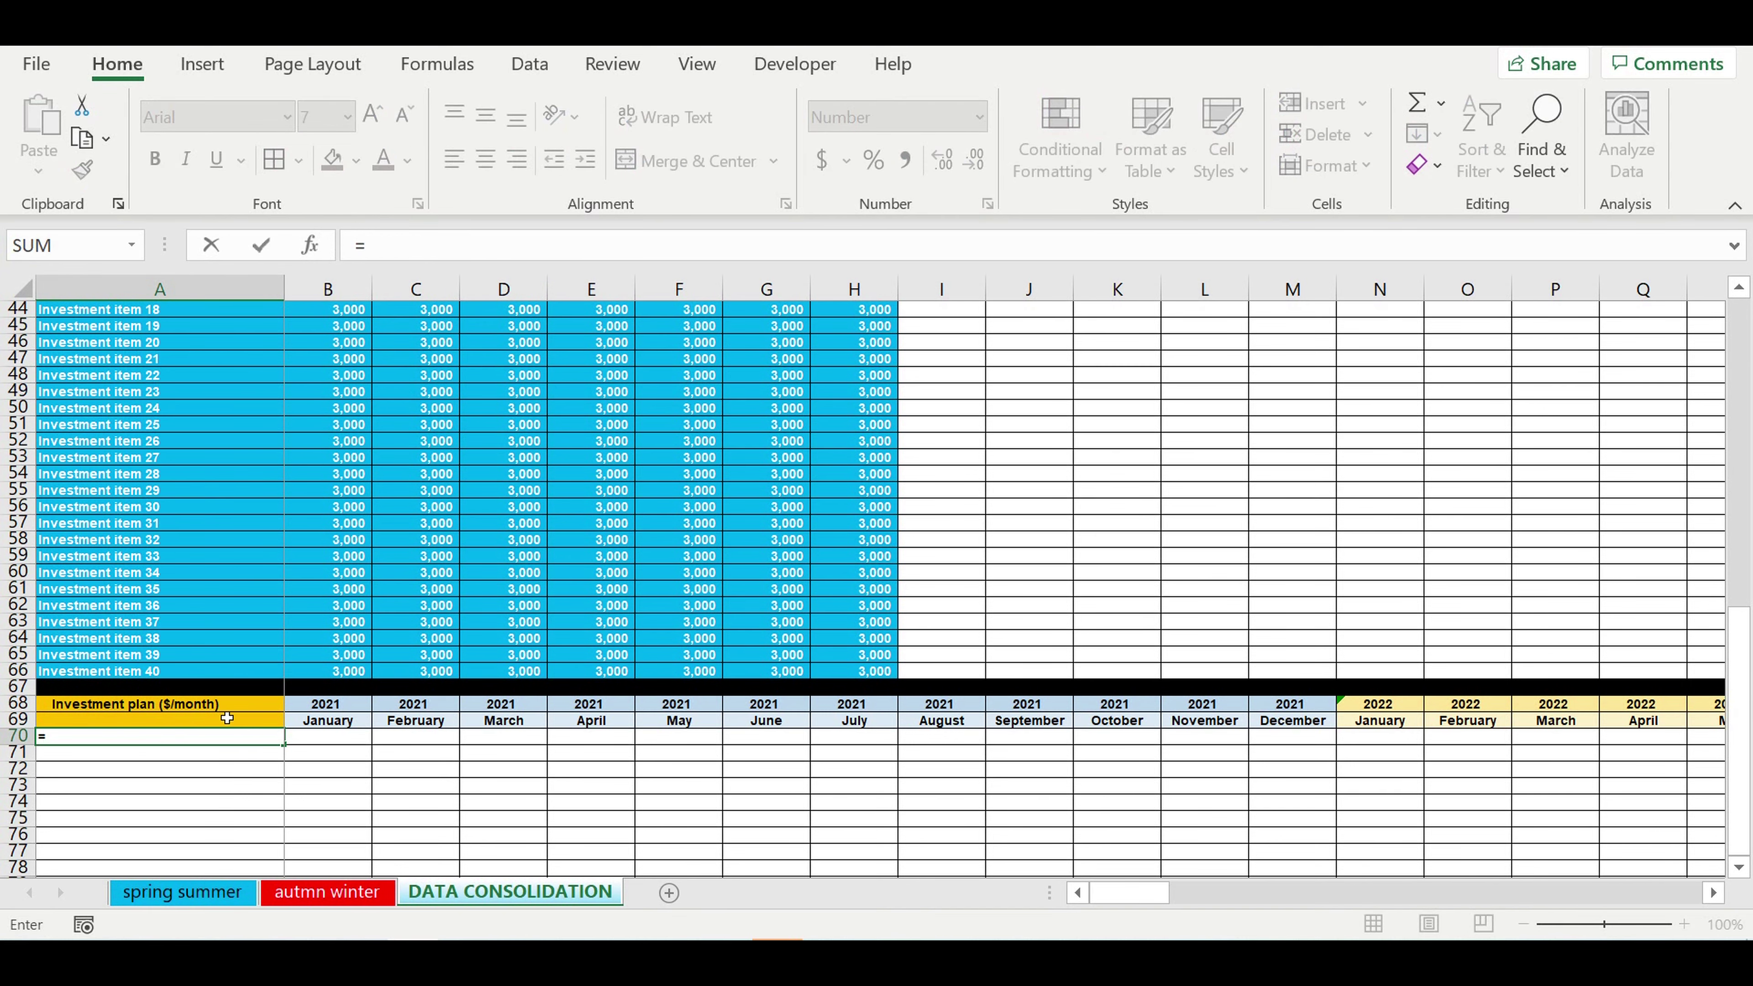
scroll(164, 676, "up", 6)
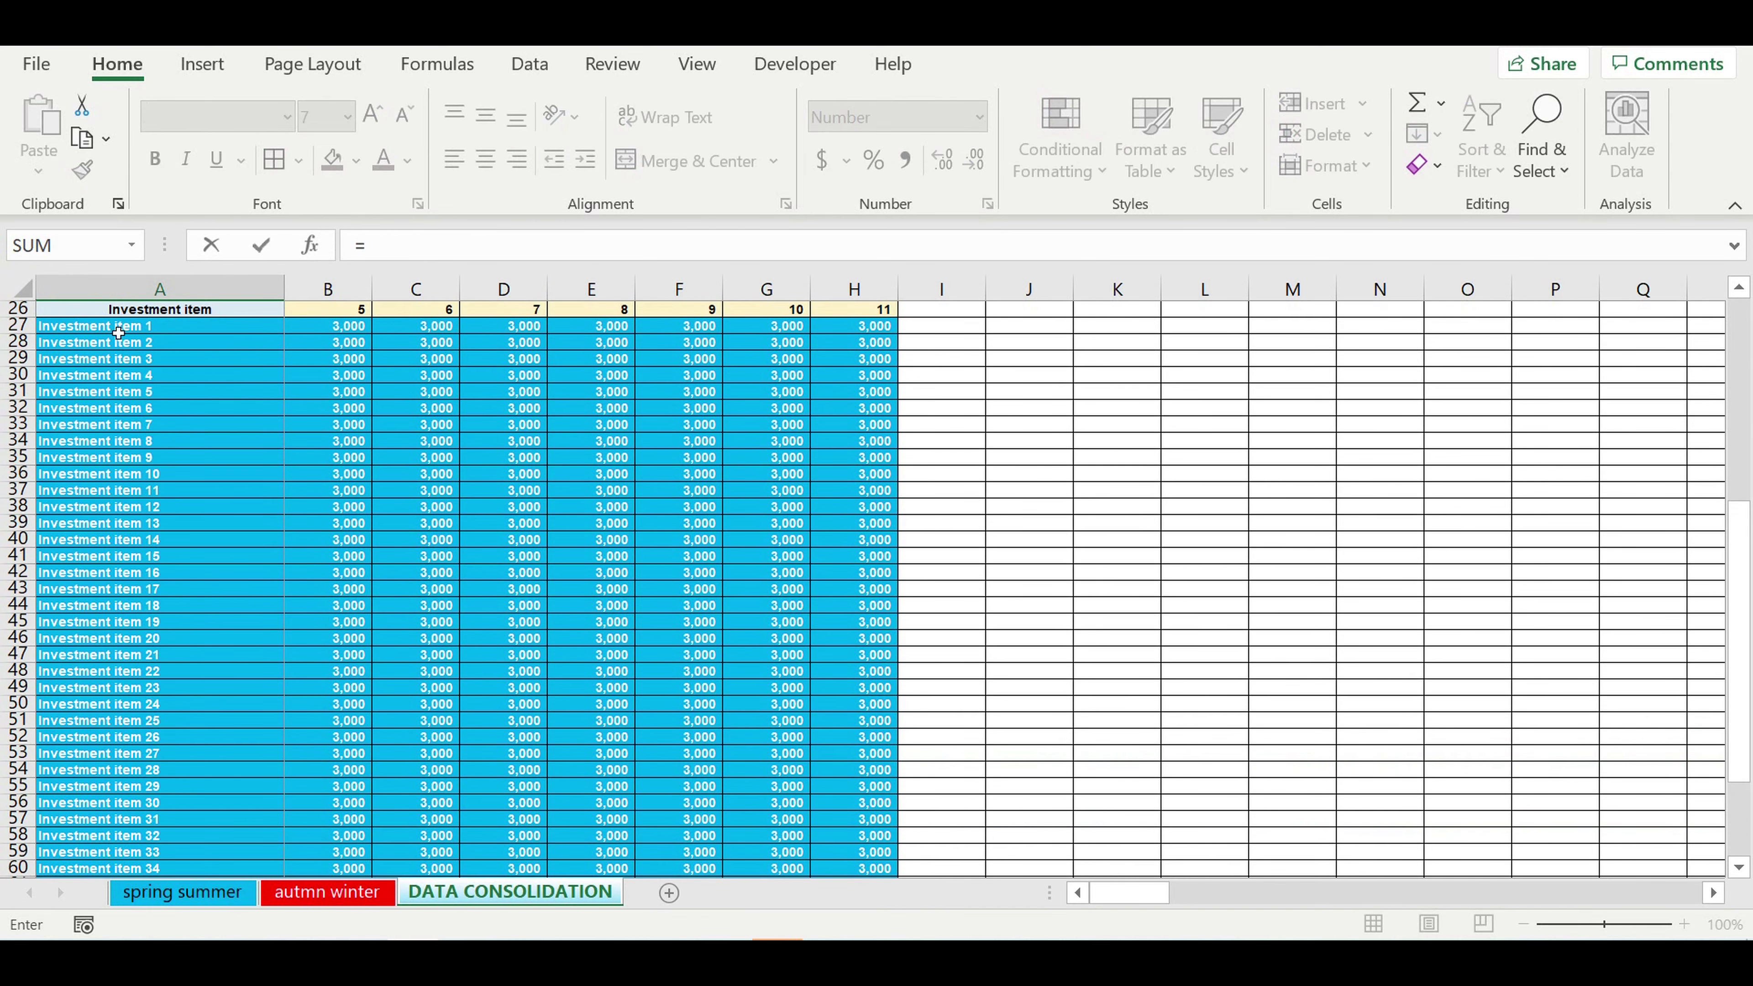
left_click(119, 334)
key("Return")
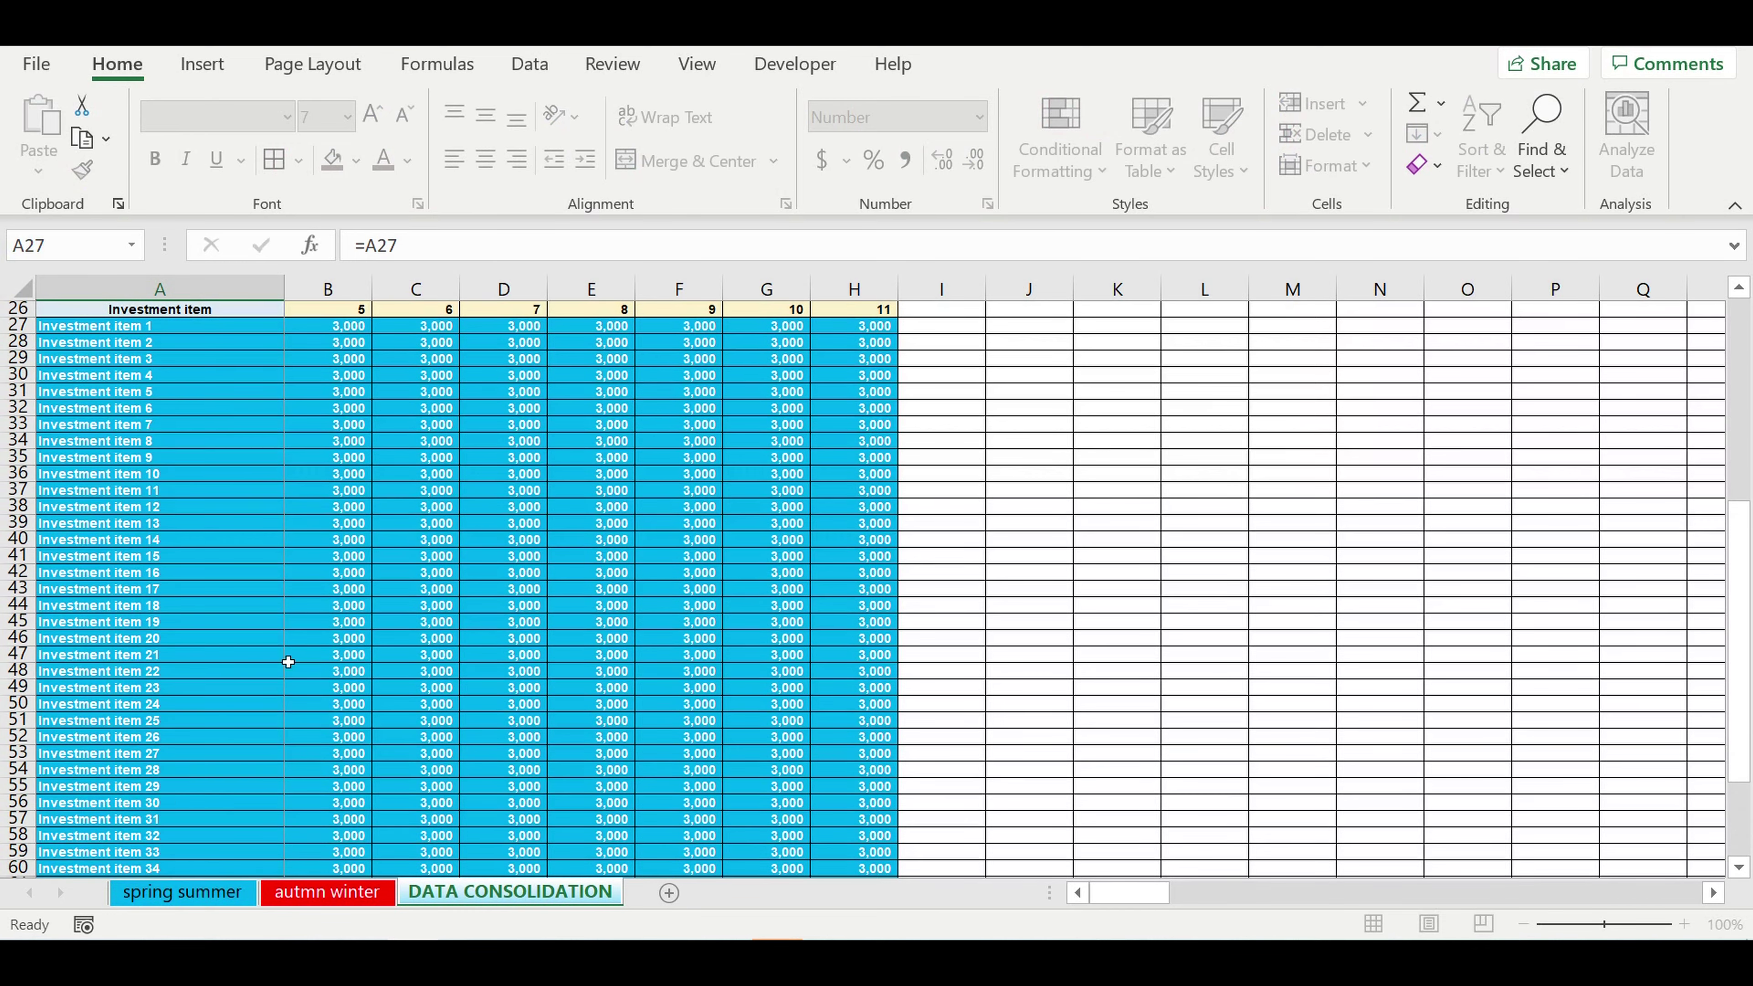
scroll(288, 661, "down", 10)
left_click(241, 556)
left_click(585, 162)
Fill the item link from A70 down to A109 for all 40 investment items
scroll(407, 583, "down", 2)
left_click_drag(289, 473, 275, 867)
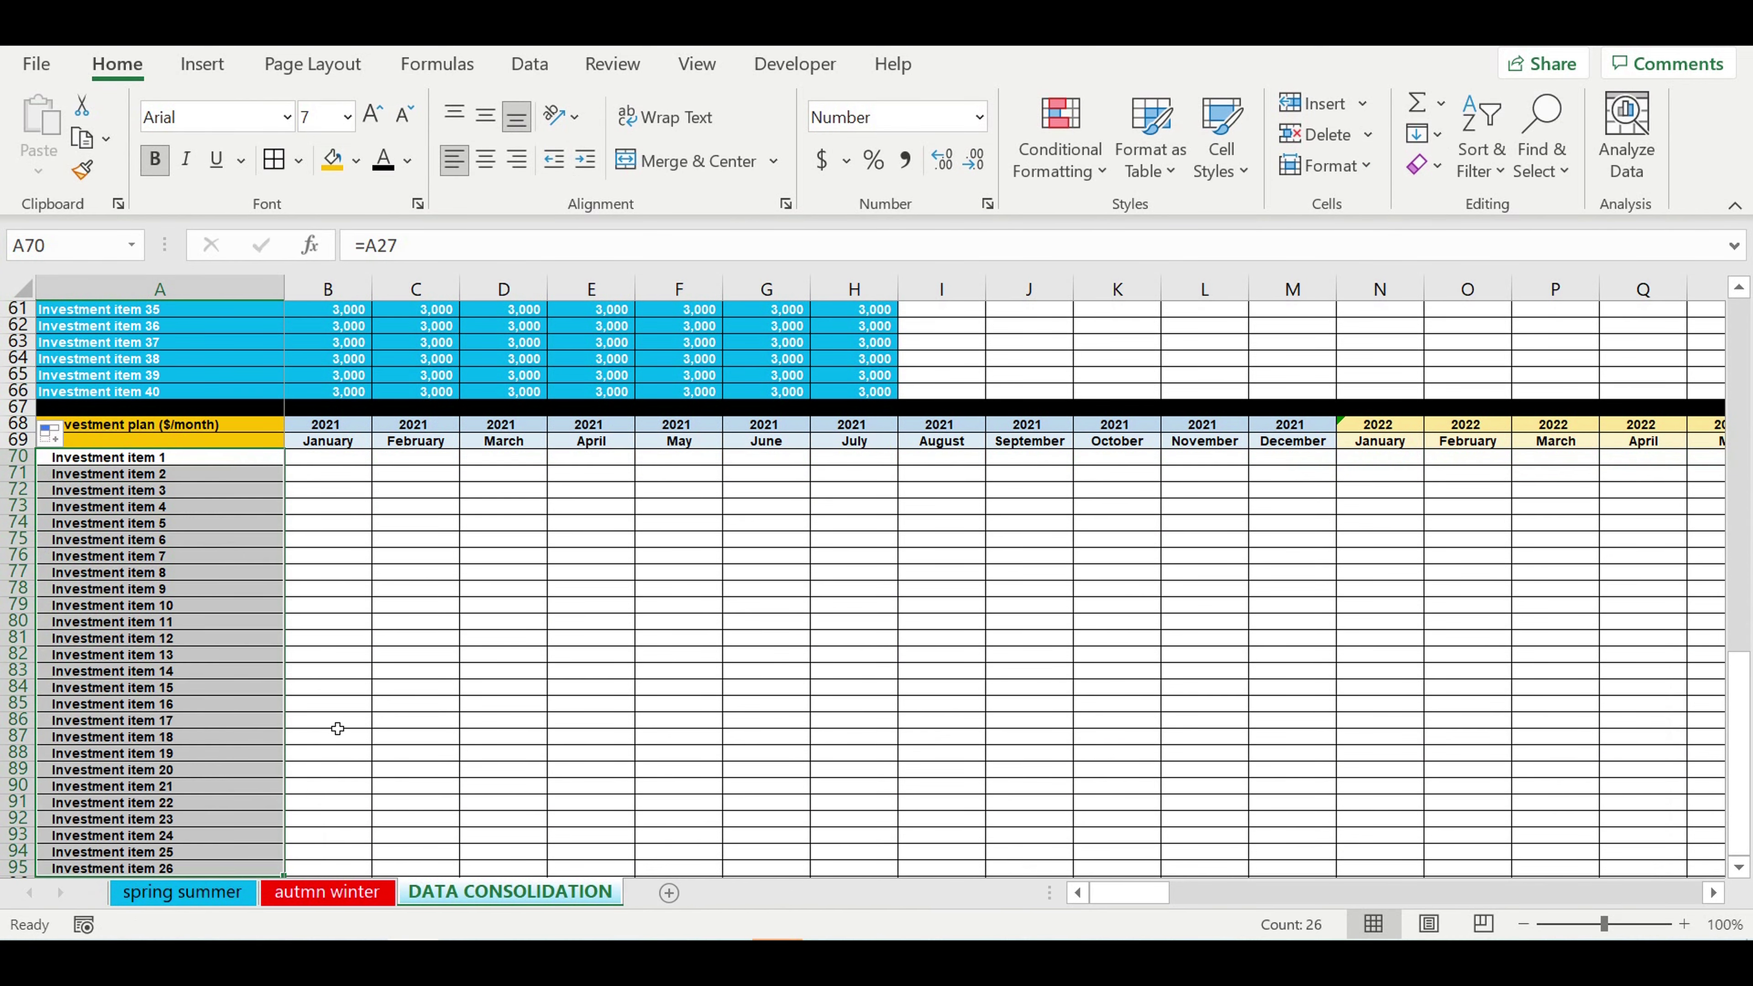
scroll(336, 732, "down", 5)
left_click_drag(293, 640, 283, 825)
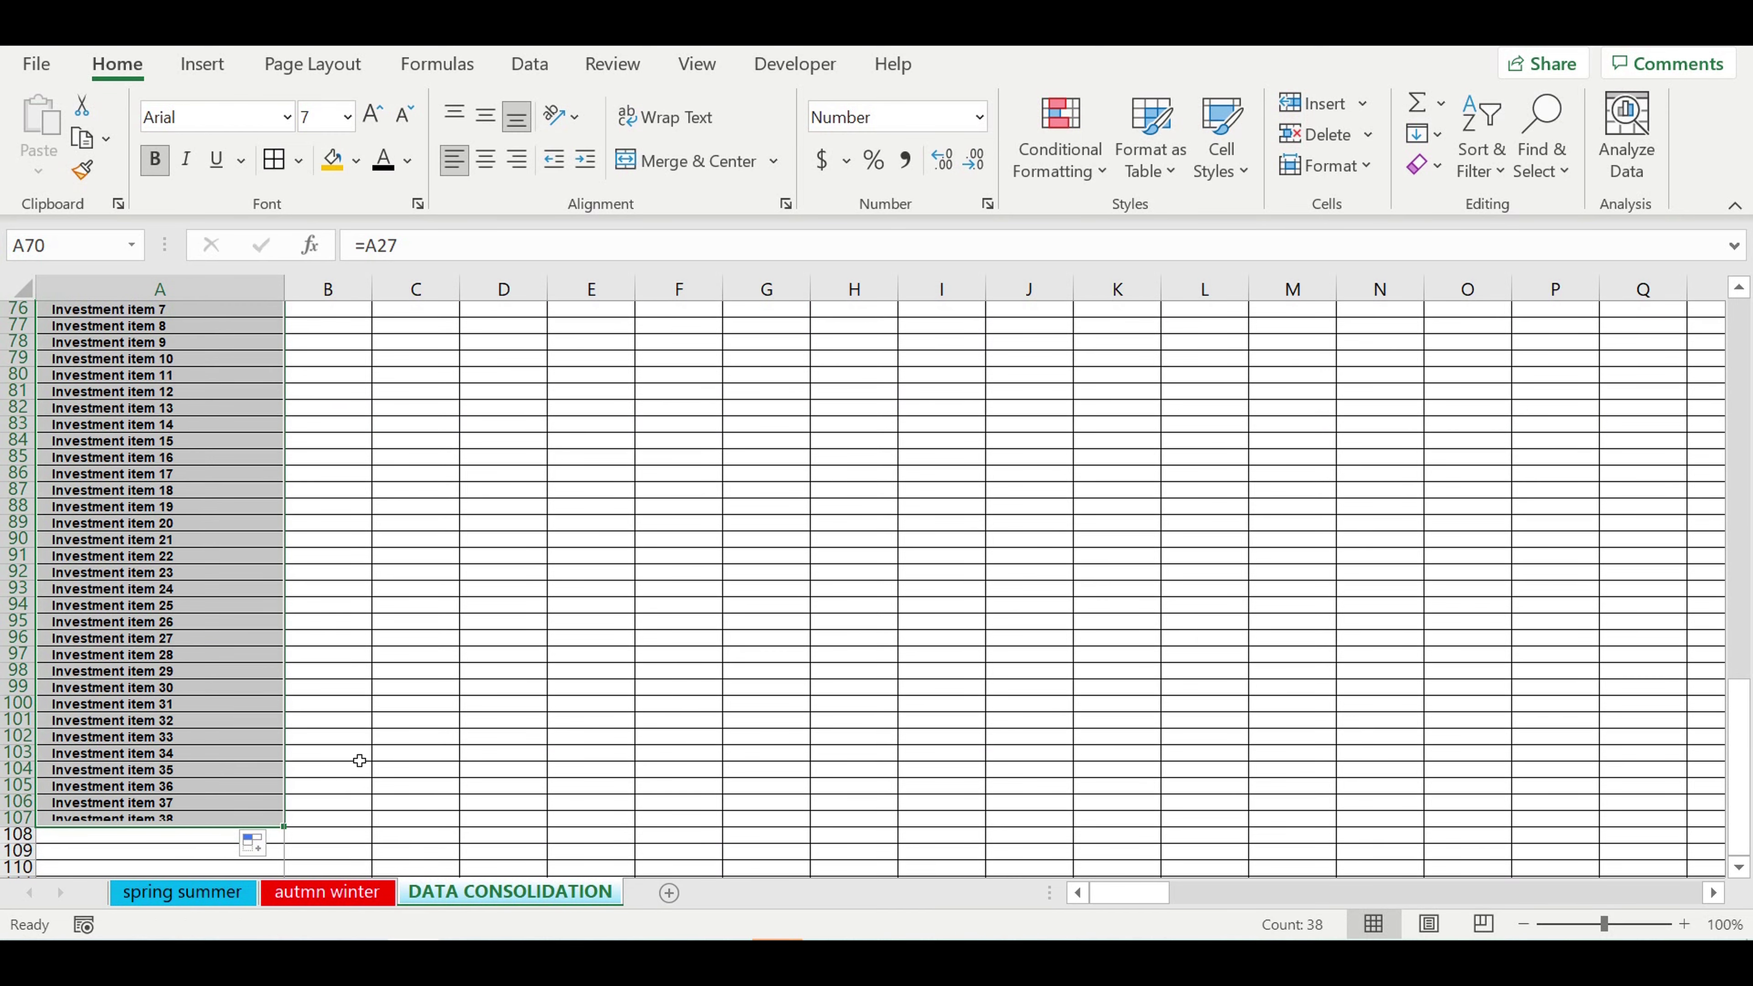
scroll(307, 780, "down", 3)
left_click_drag(290, 693, 270, 707)
Fill row 110, directly below the linked investment item list, with black as a separator
mouse_move(27, 719)
left_mouse_down()
mouse_move(28, 507)
mouse_move(28, 719)
left_mouse_up()
left_click(355, 160)
left_click(355, 229)
left_click(552, 506)
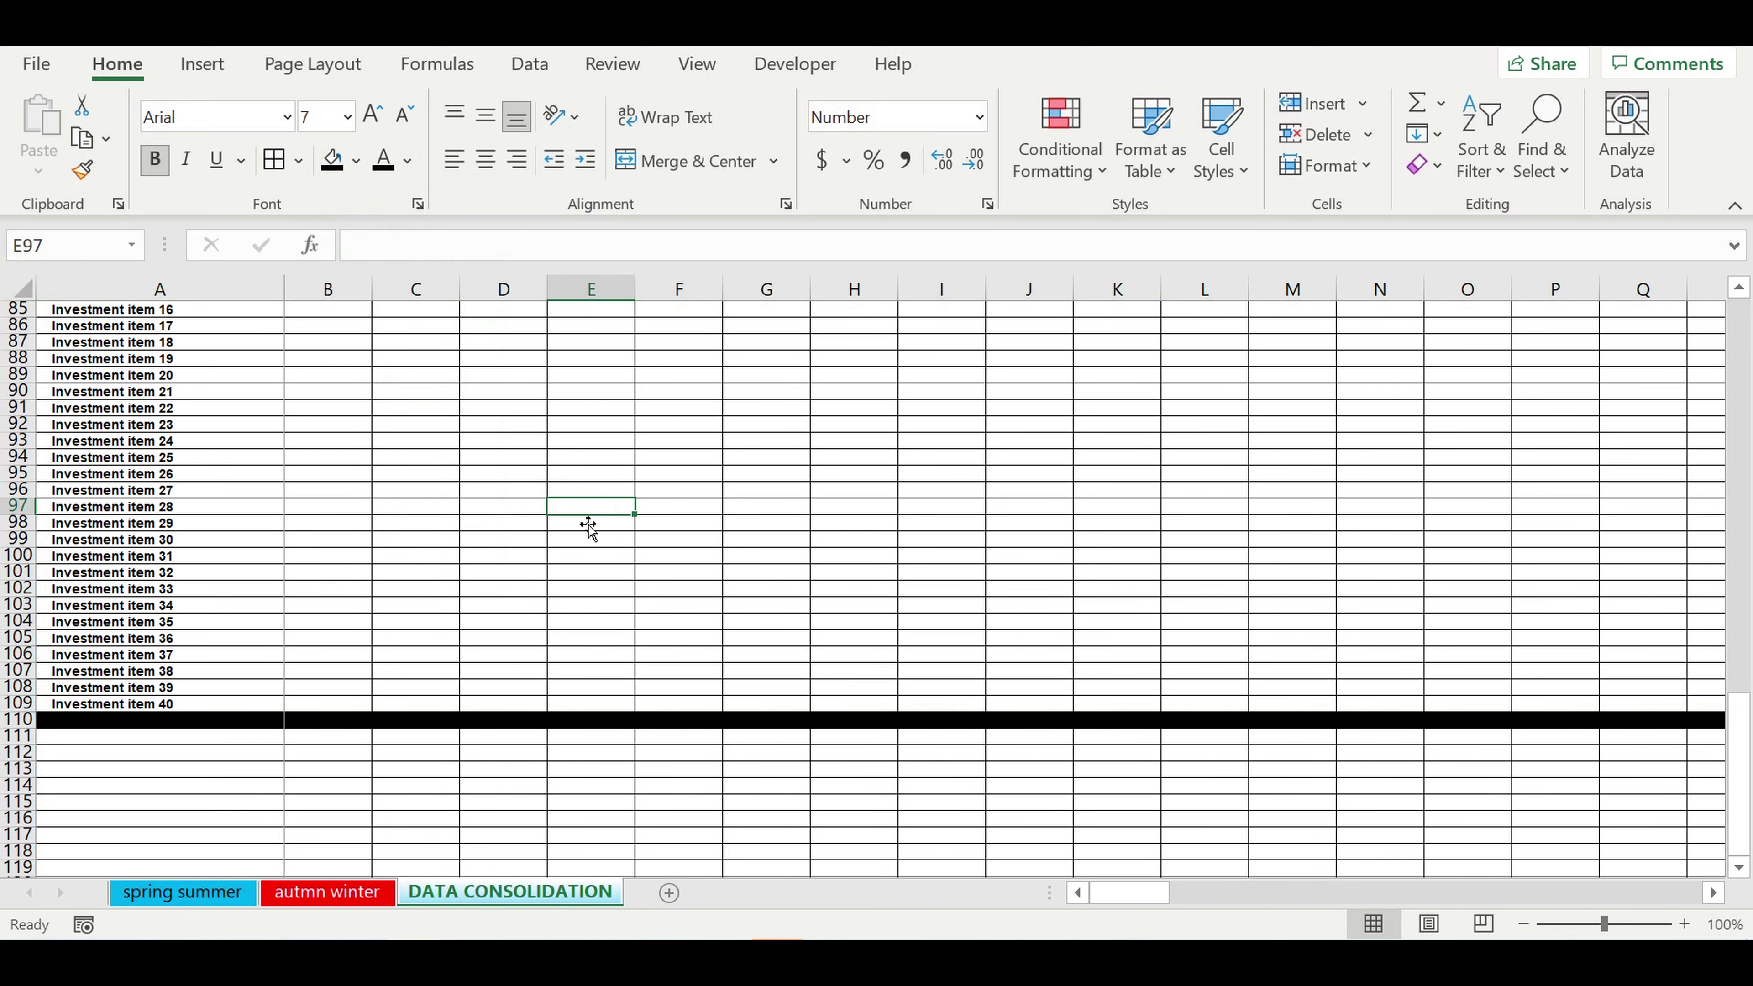
Replace the November amount of Investment item 1 in H27 with the text "start operating"
scroll(589, 528, "up", 8)
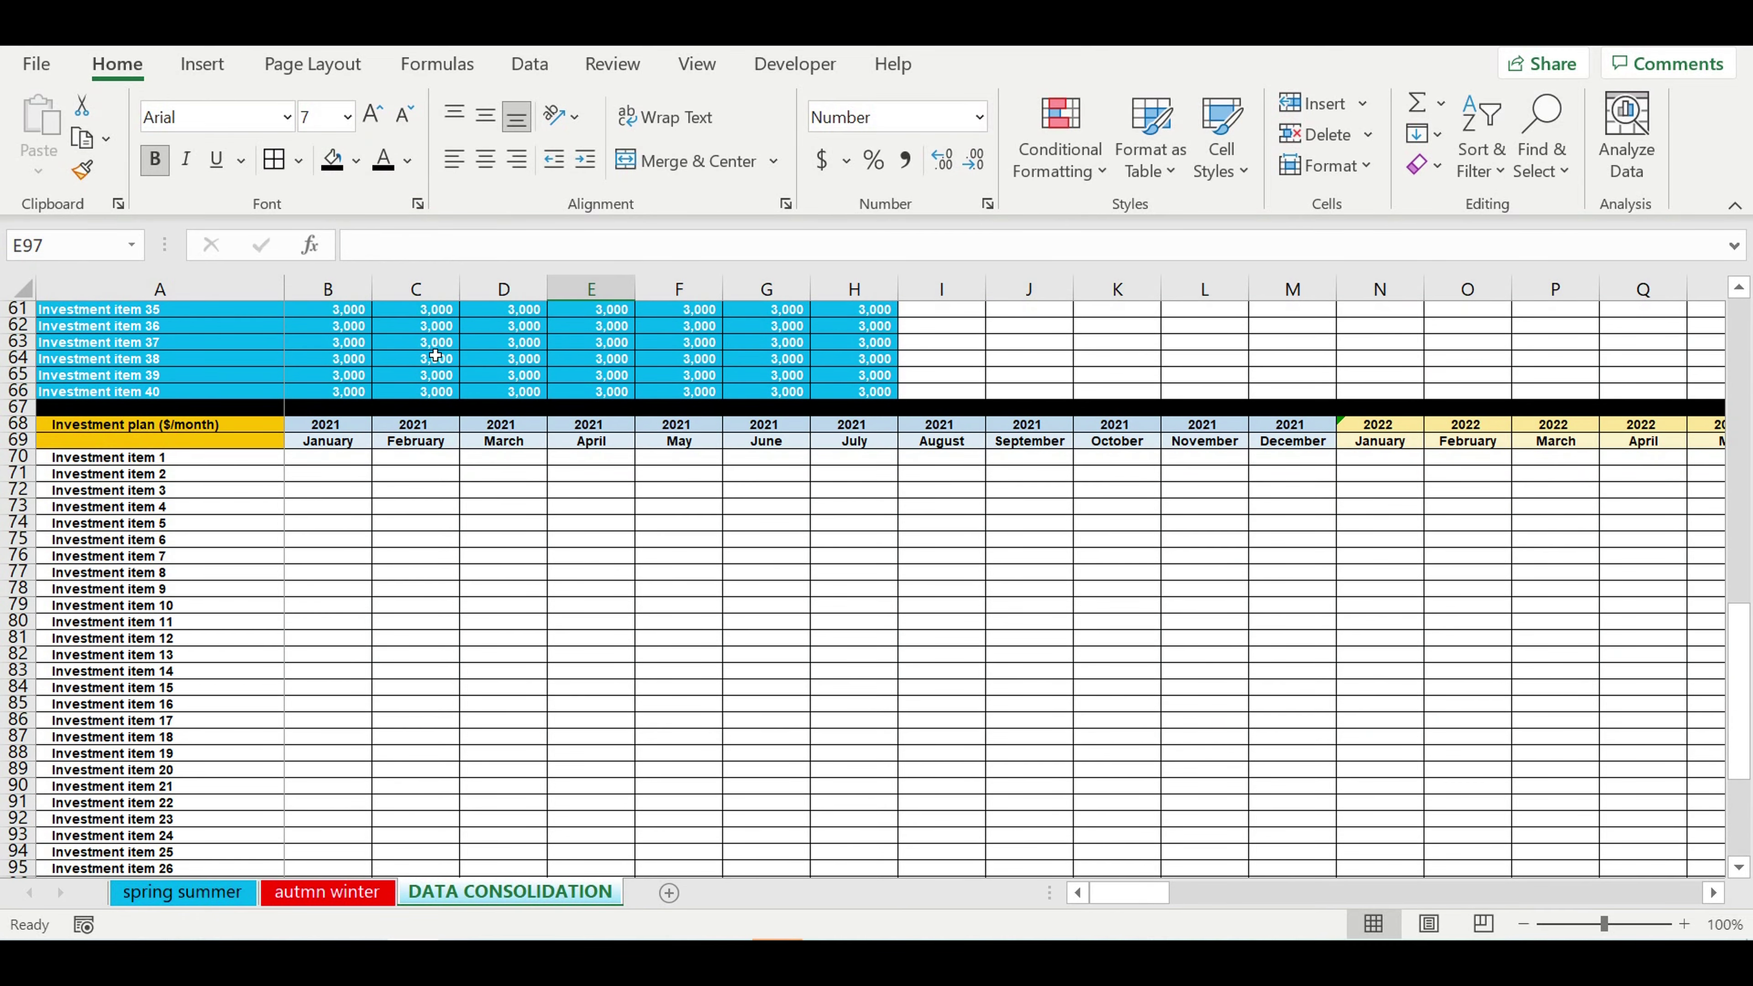
scroll(578, 345, "up", 15)
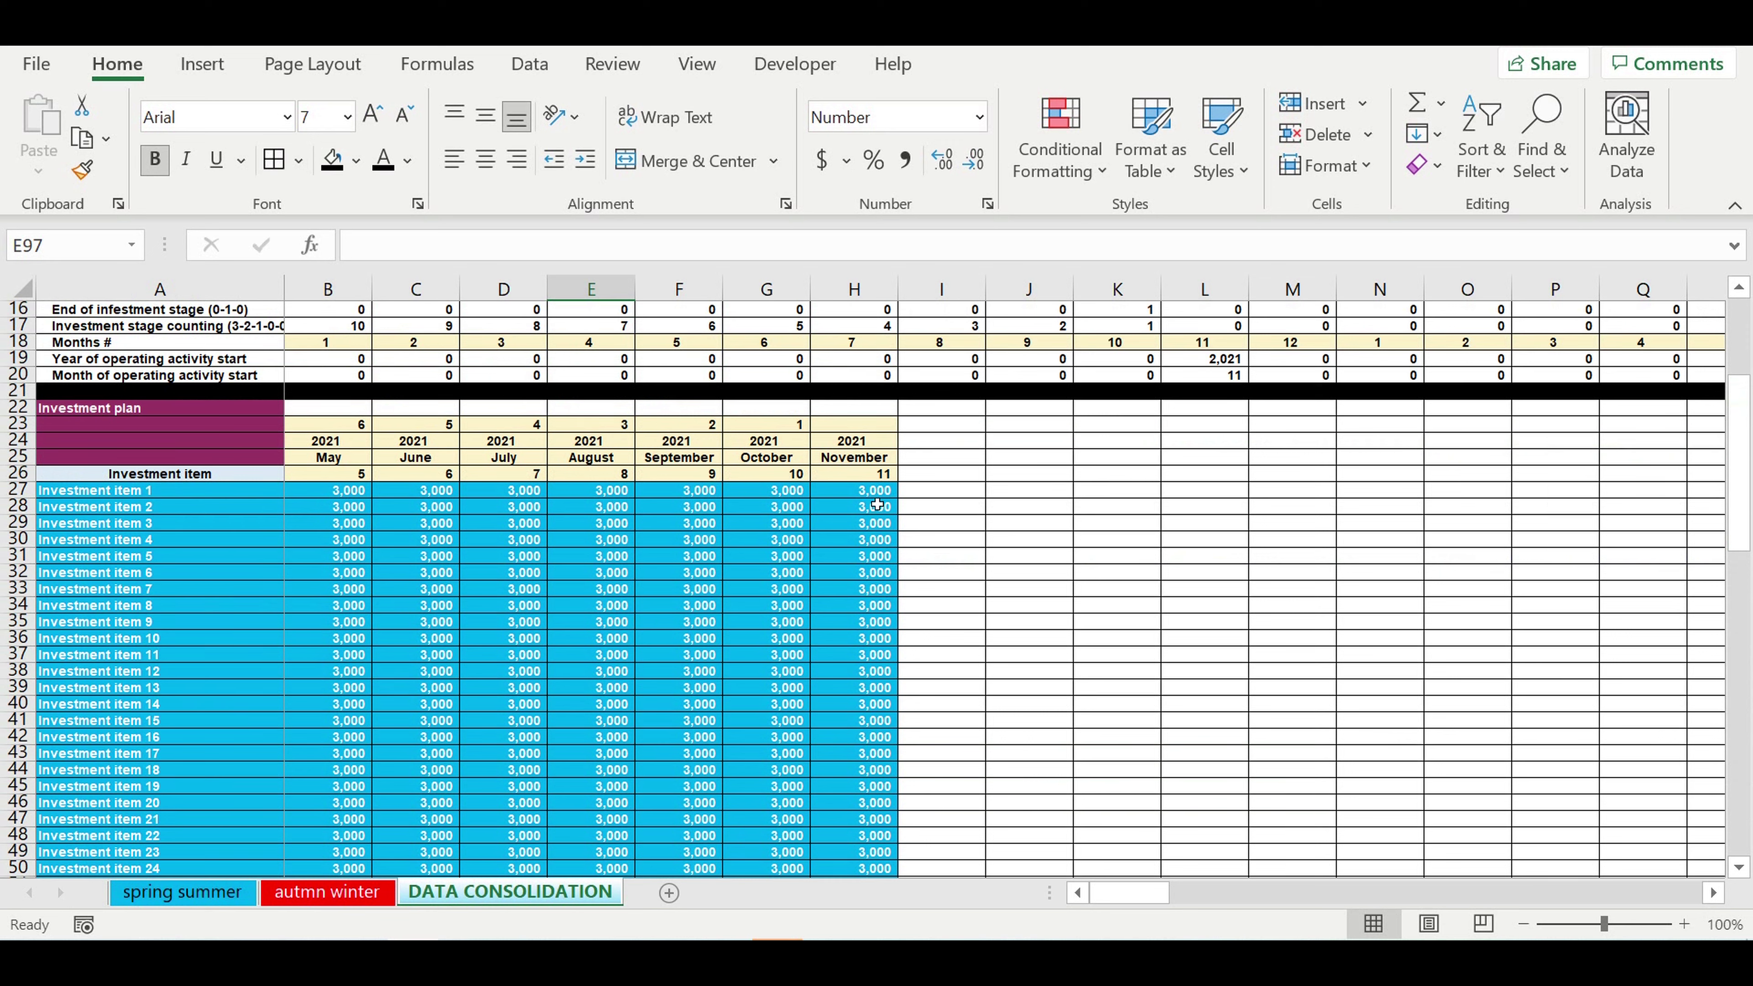
left_click(857, 491)
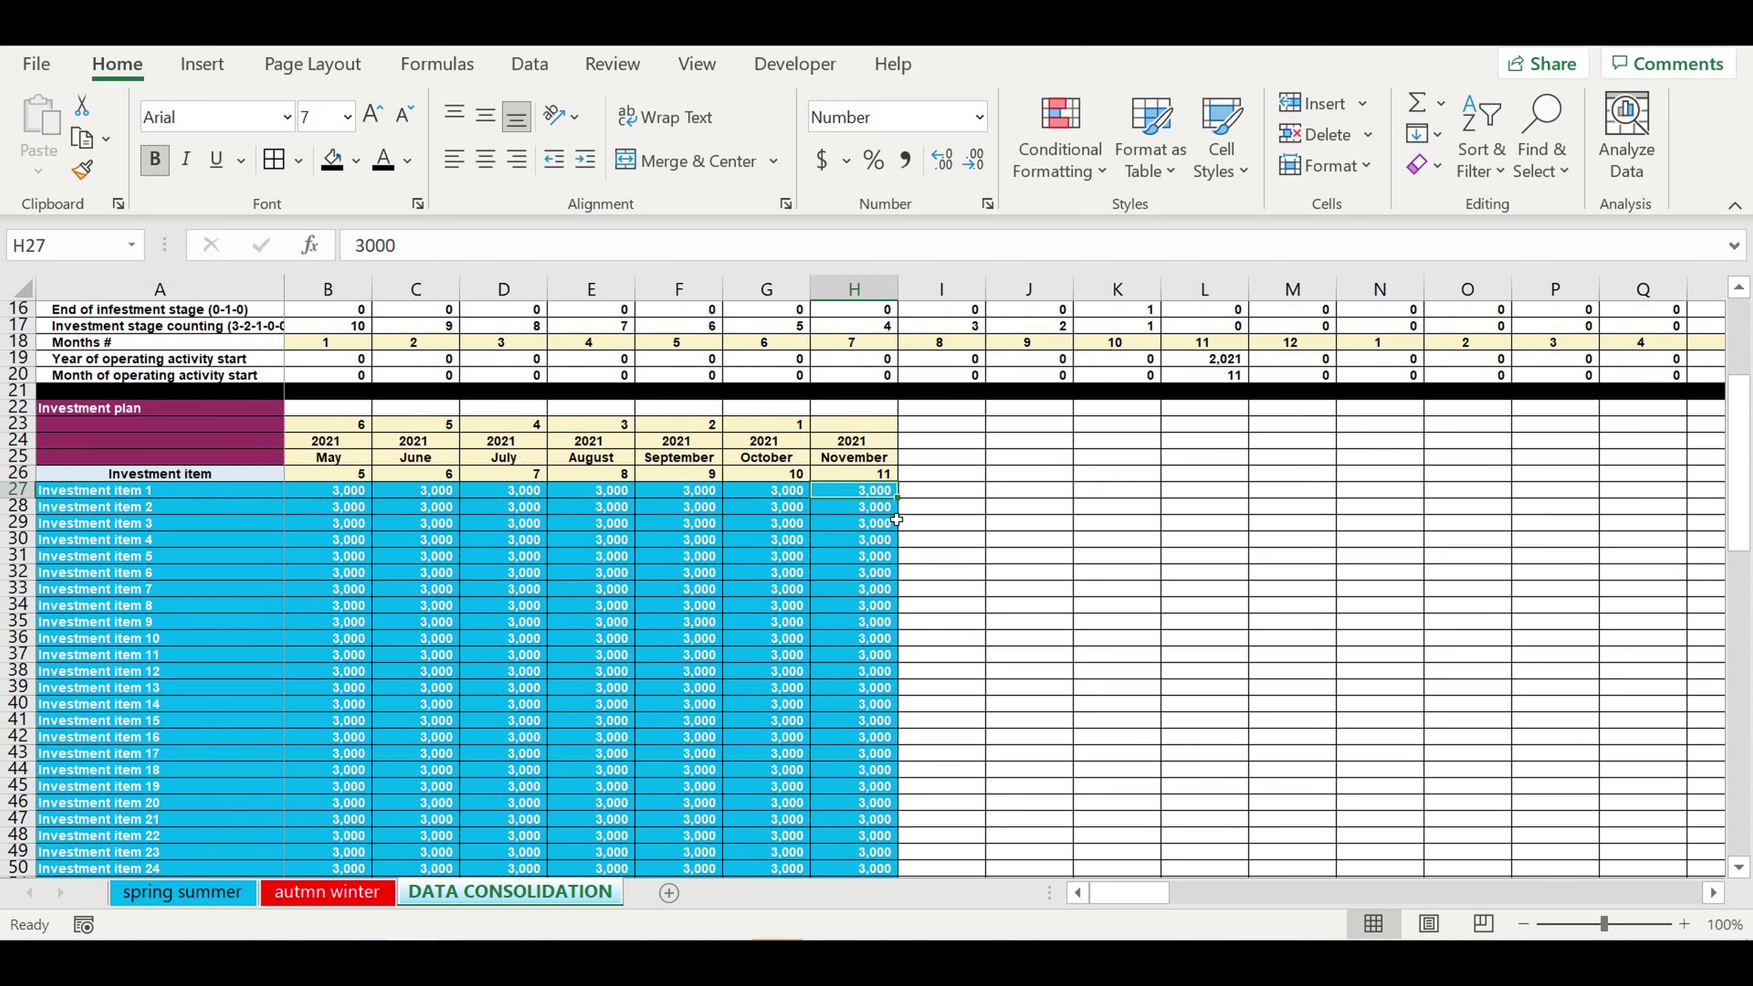
type("start")
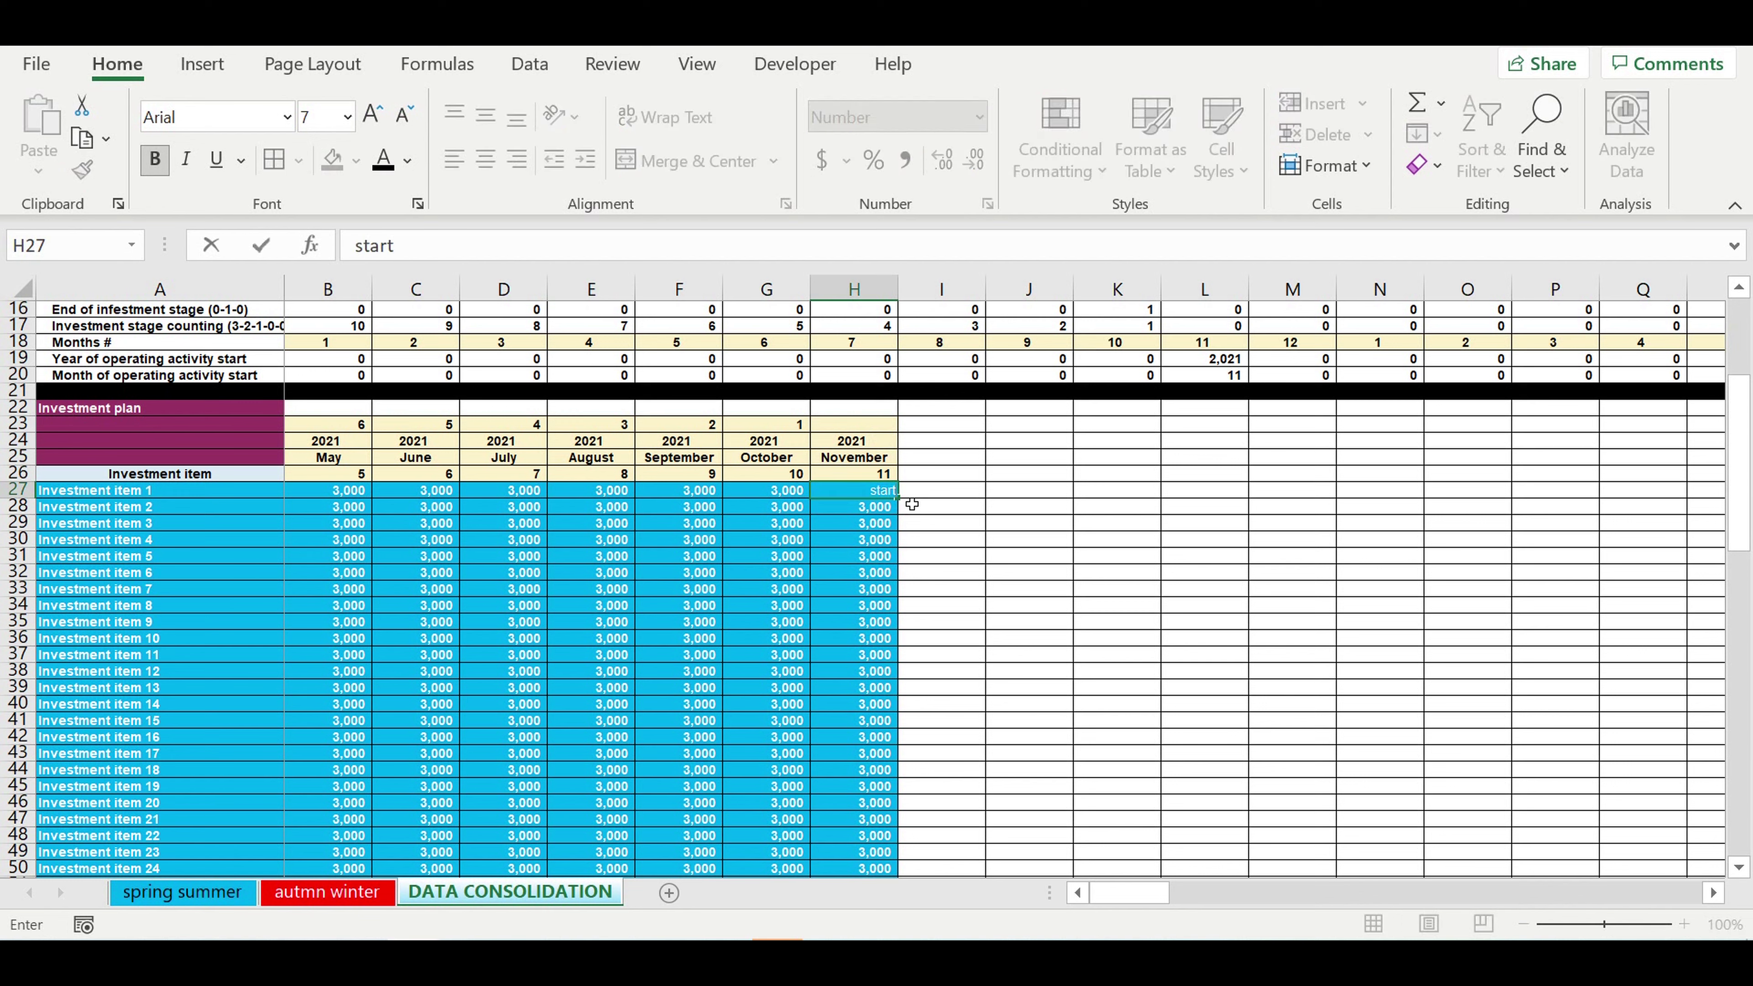
type(" operating")
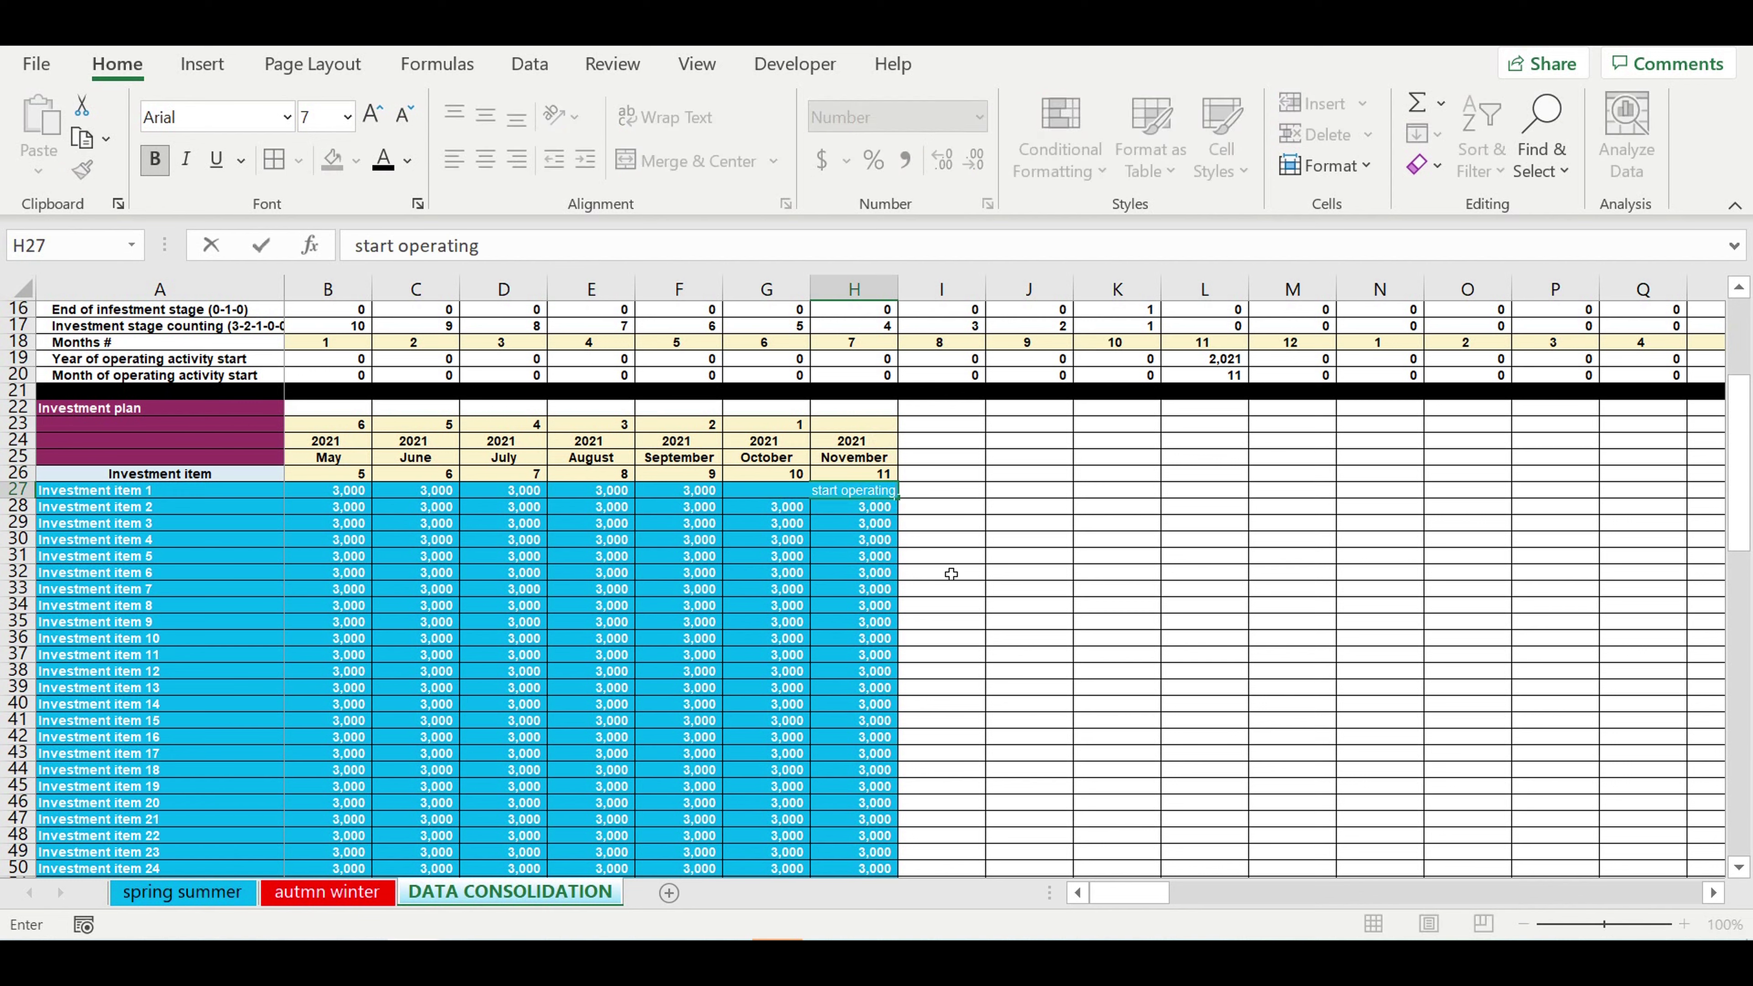
left_click(959, 559)
Format H27 with a bright green fill and black text, and autofit column H to its content
left_click(858, 495)
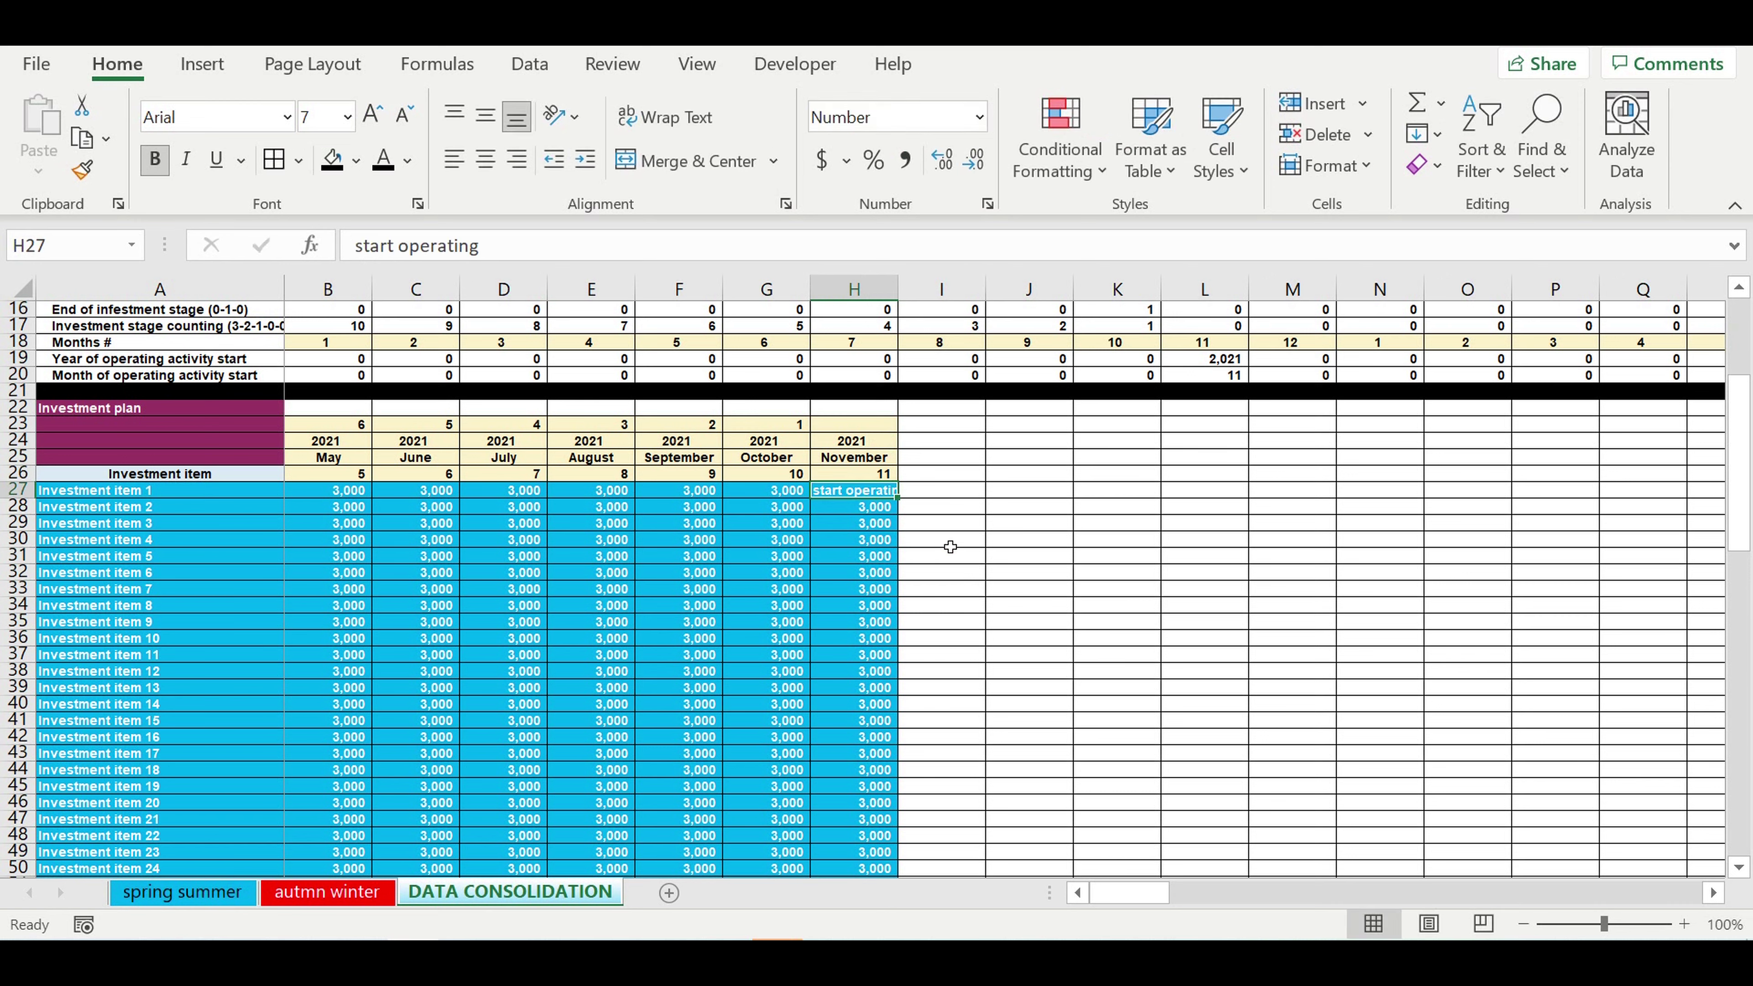
left_click(356, 160)
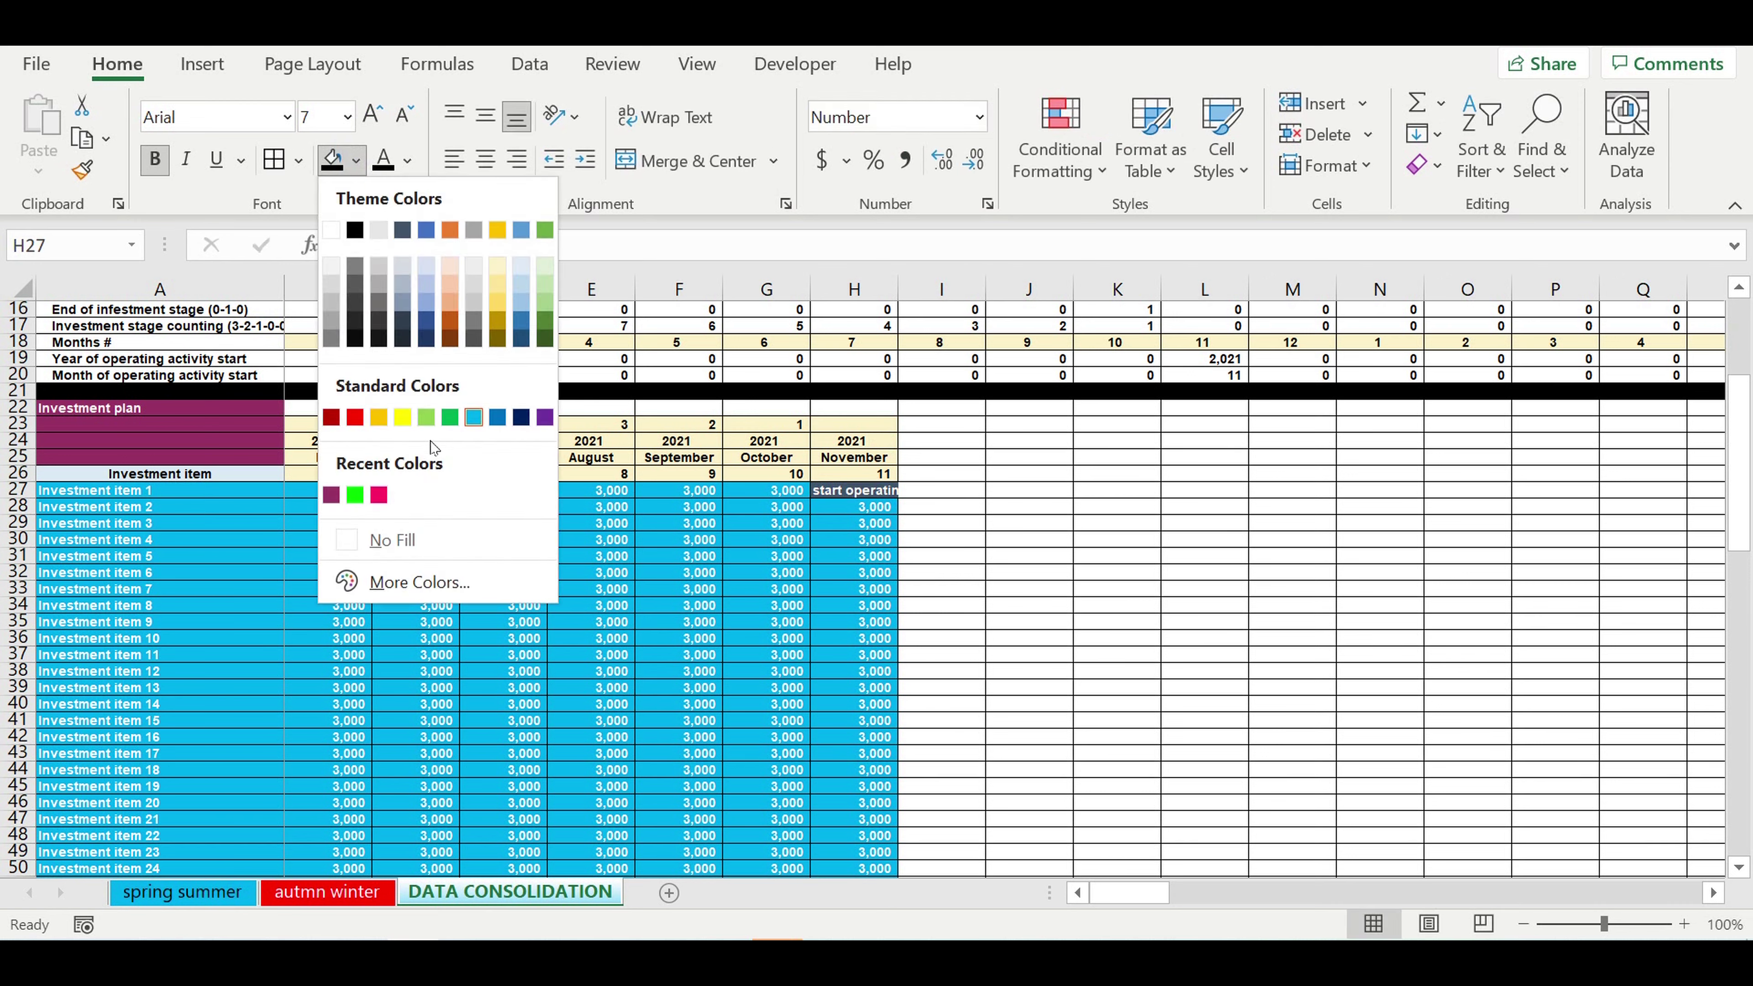
left_click(354, 494)
left_click(385, 163)
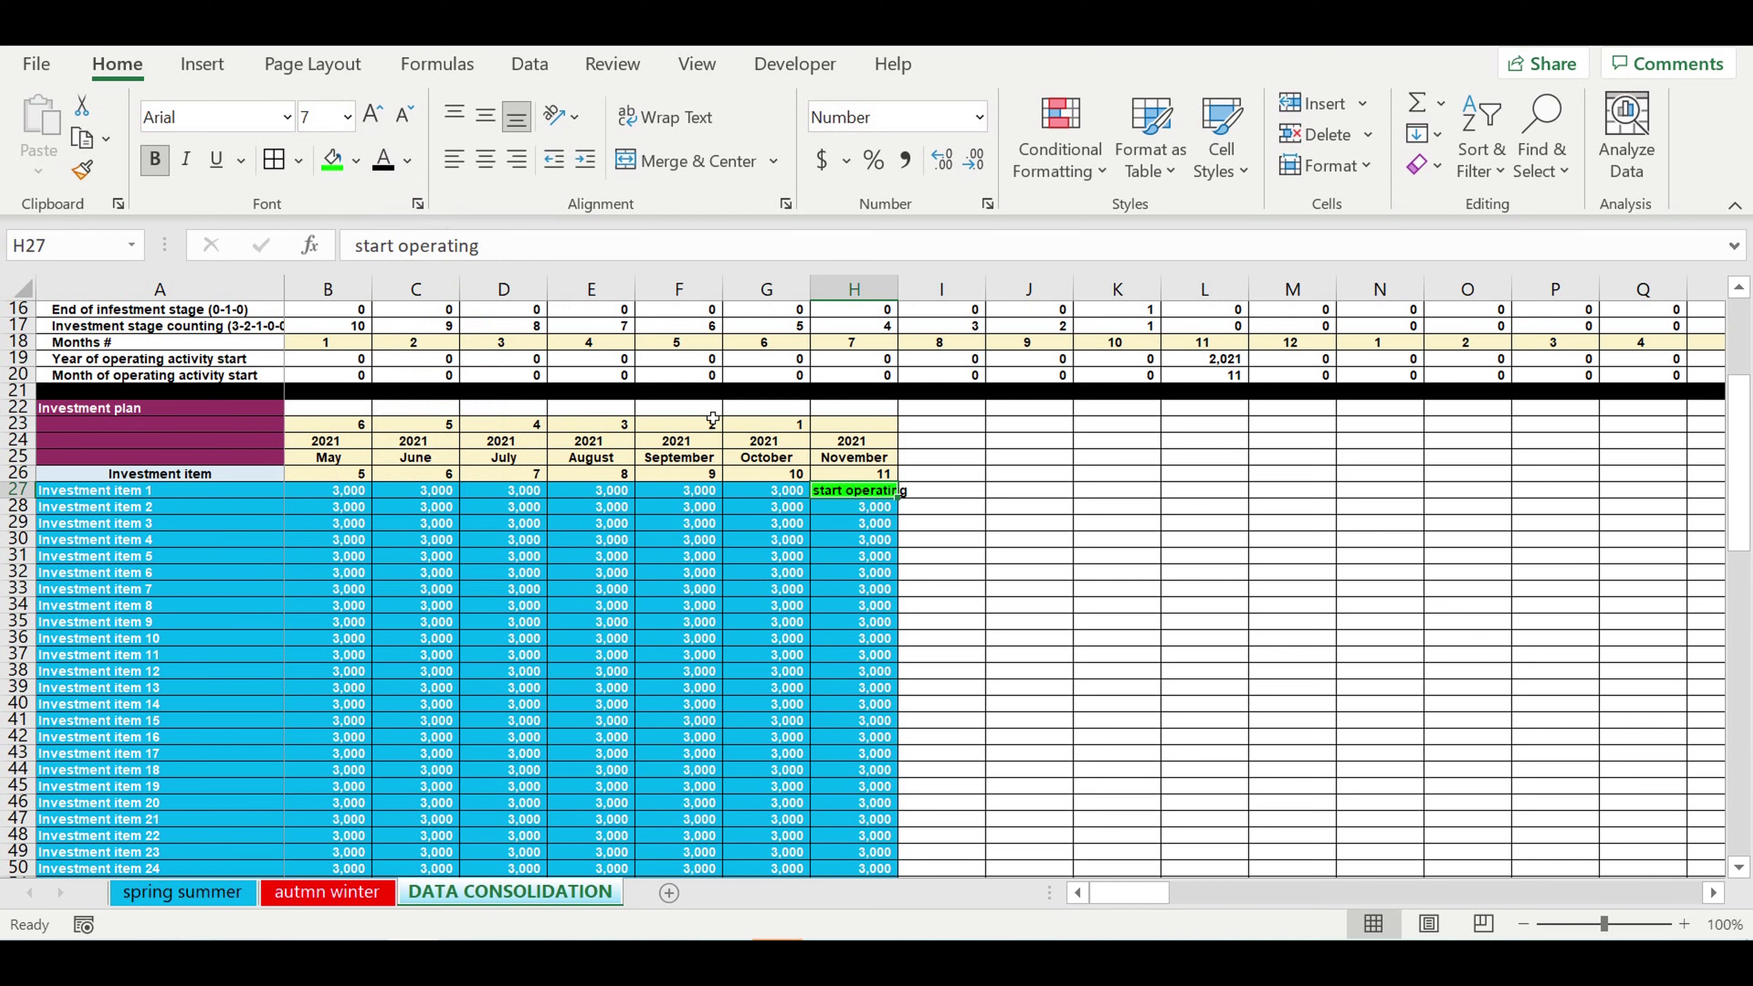
double_click(900, 301)
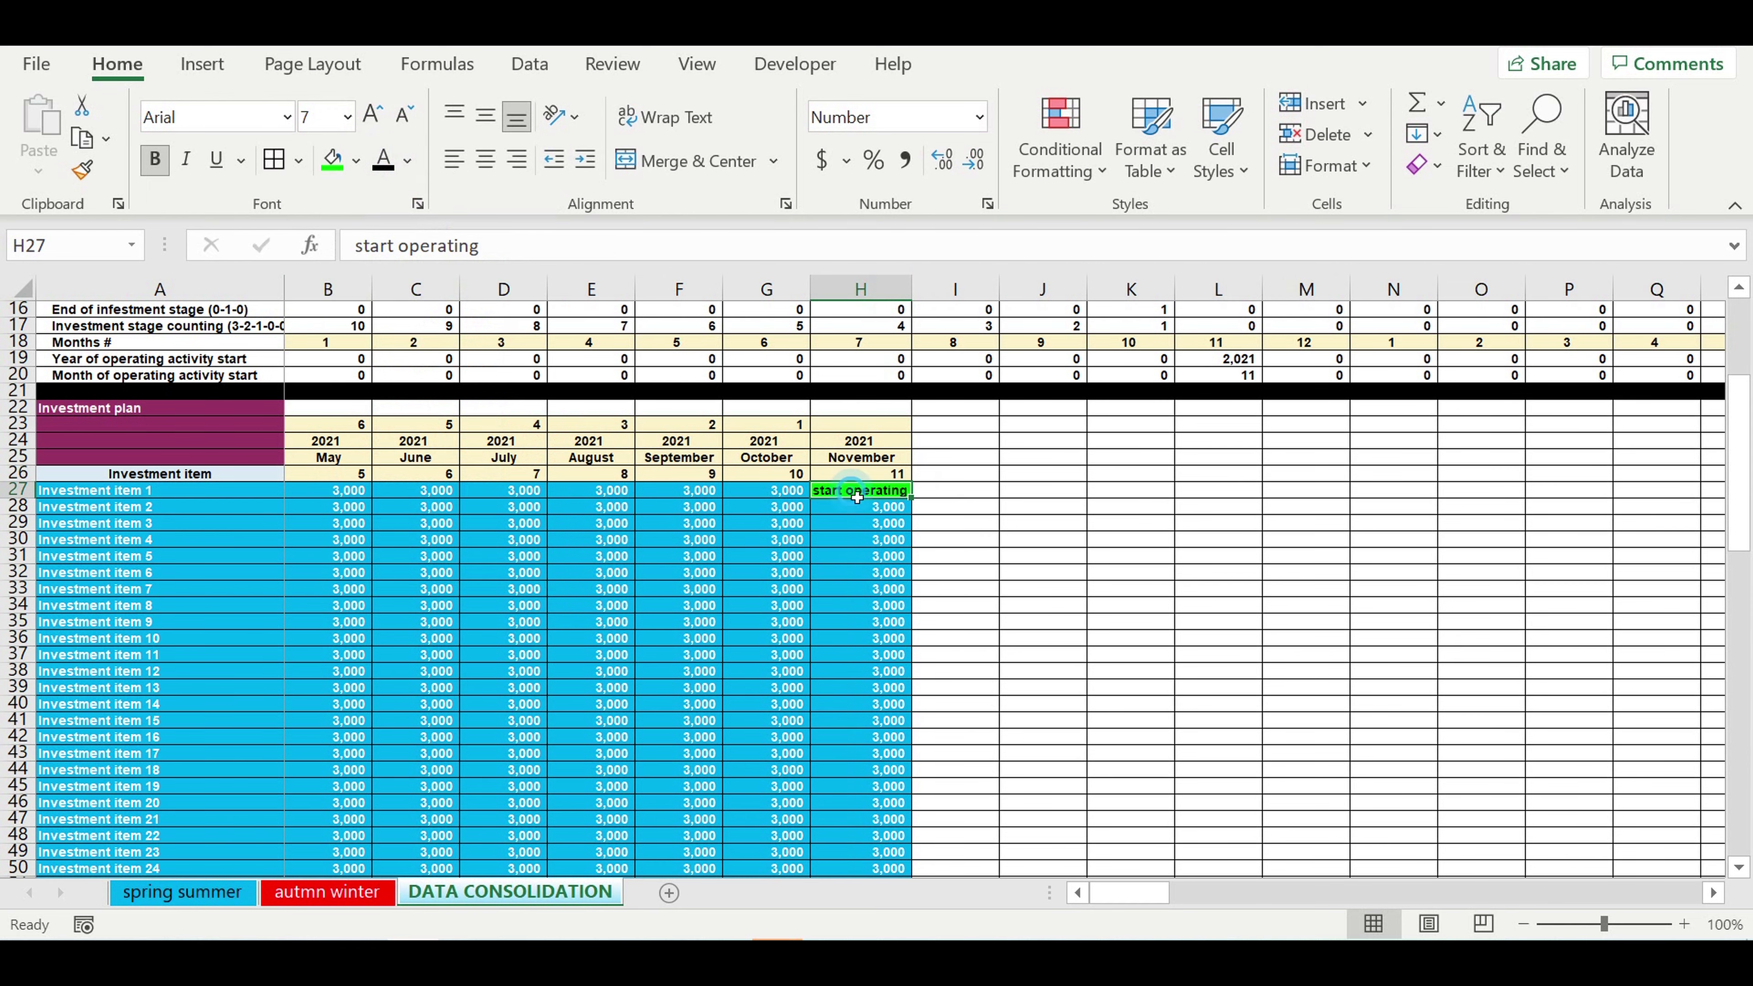
left_click(862, 573)
Copy the green "start operating" cell H27 down through H66 for all investment items
left_click(861, 490)
mouse_move(915, 503)
left_mouse_down()
mouse_move(915, 869)
mouse_move(915, 839)
left_mouse_up()
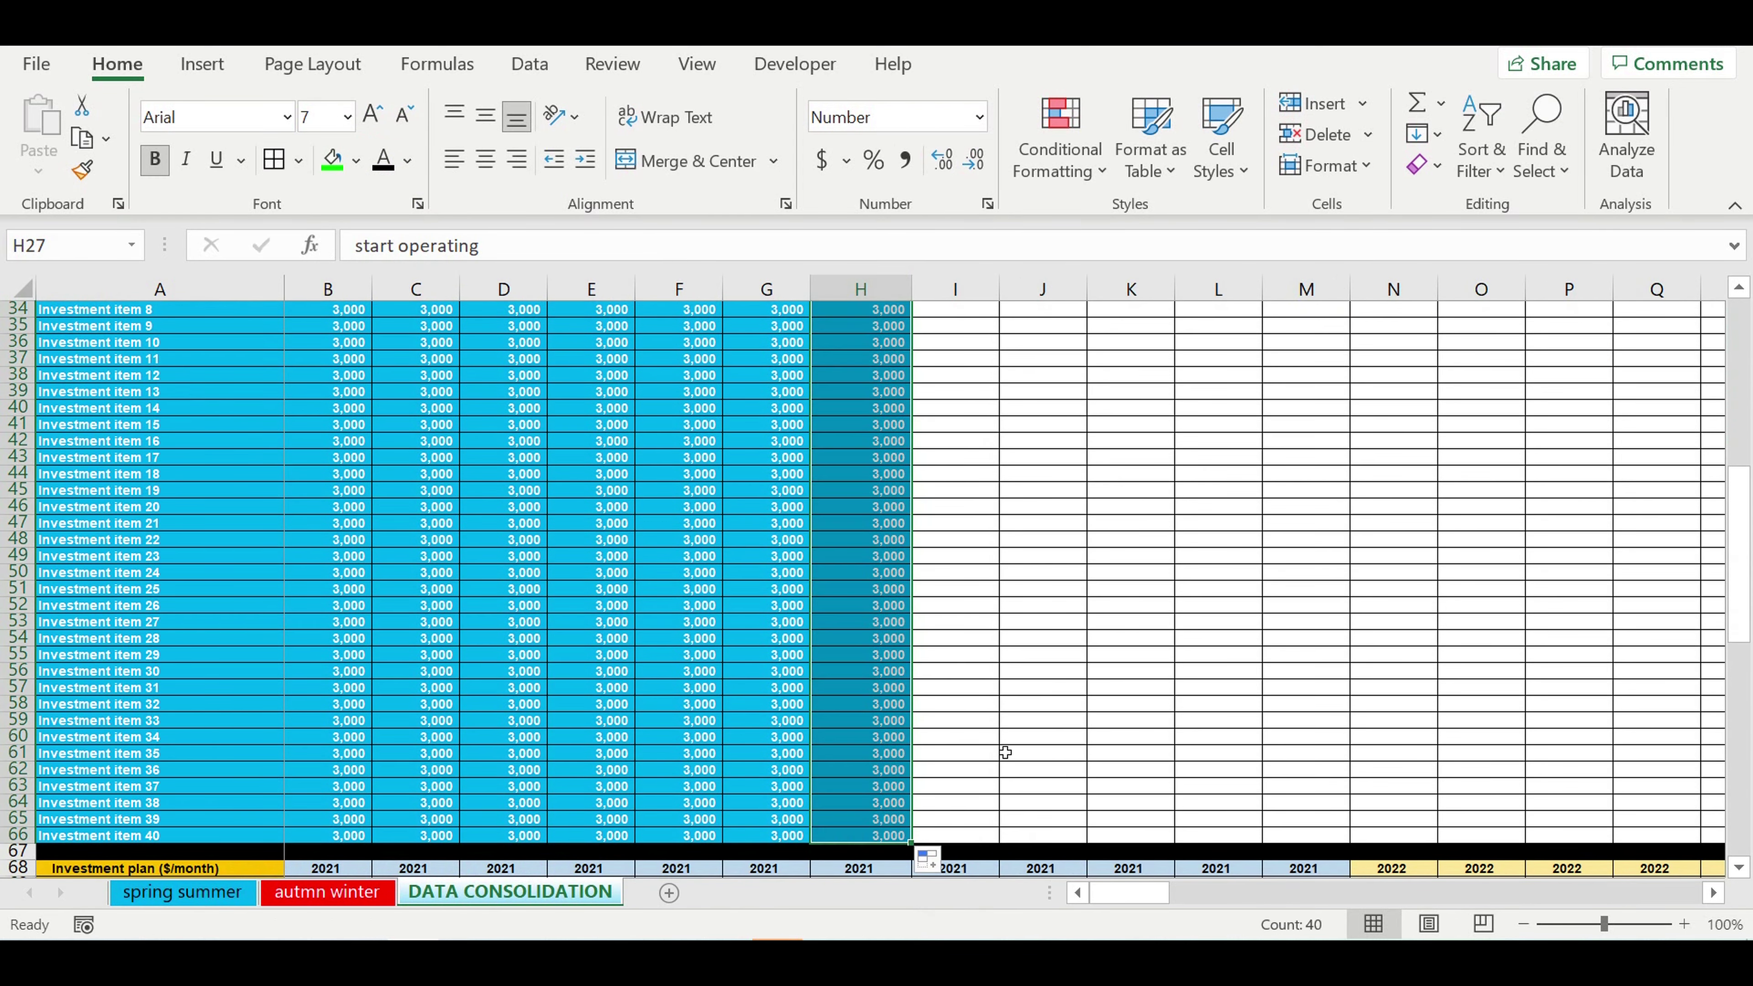
scroll(967, 621, "up", 7)
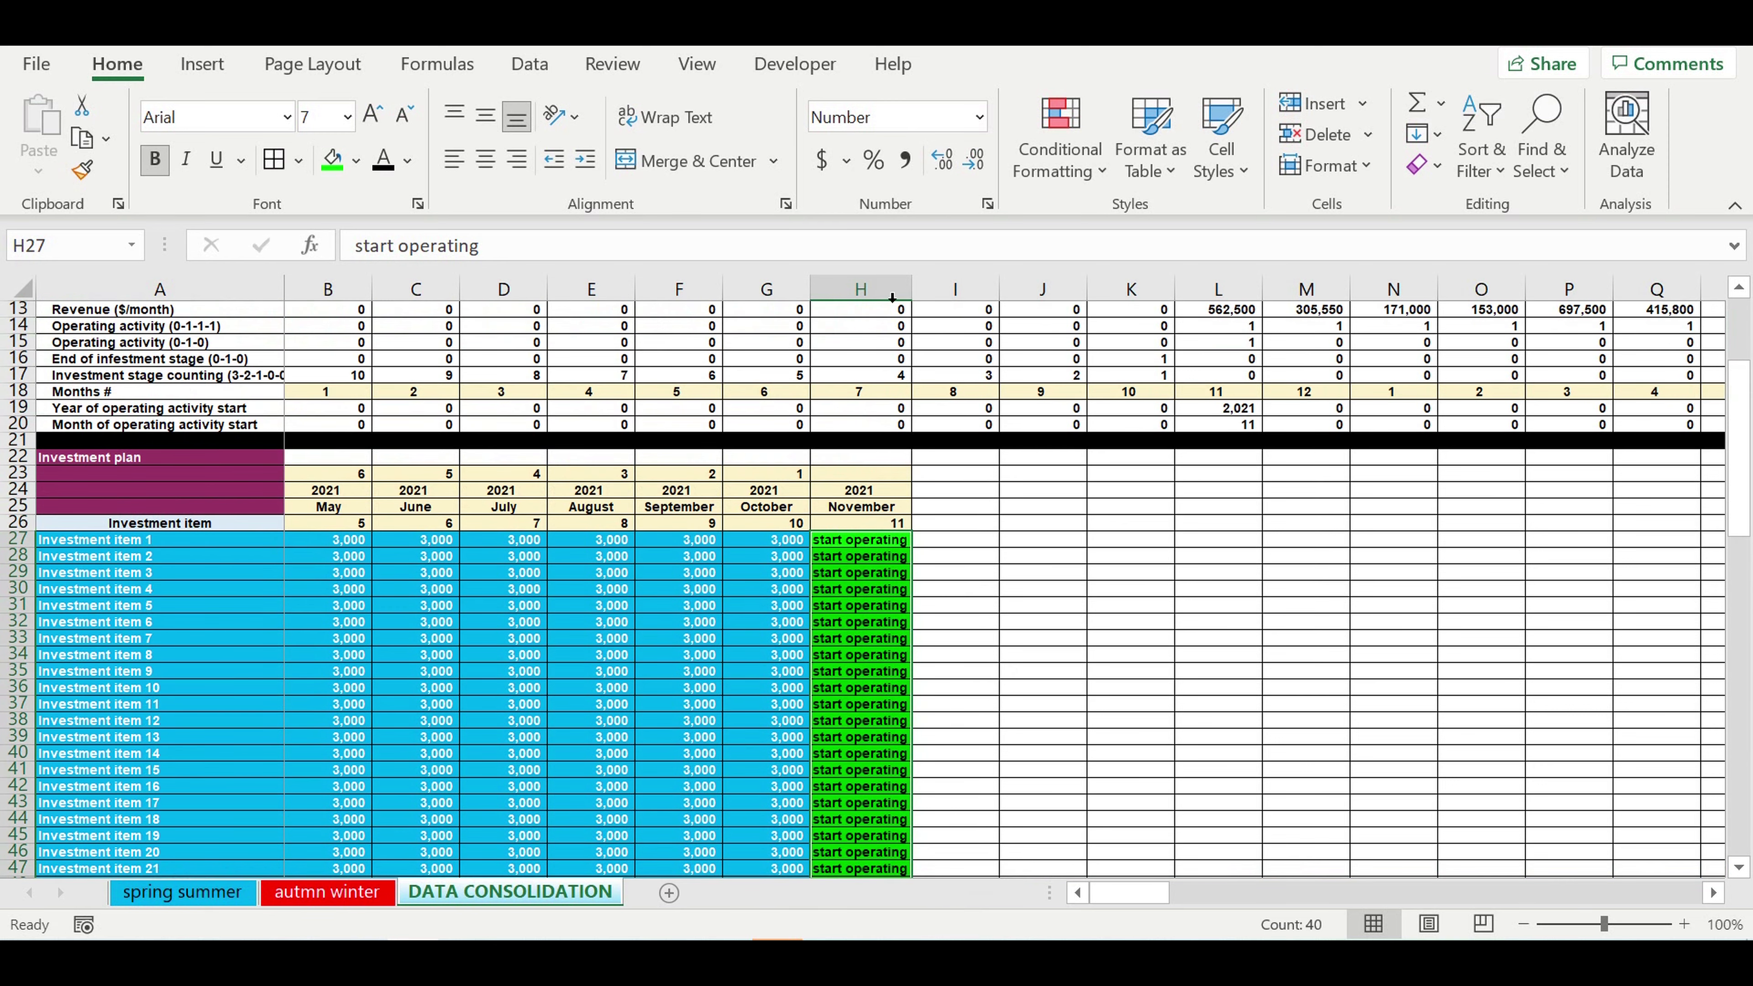
left_click(913, 294)
left_click(1111, 706)
Compare the operating start date in H24:H26 with the November 2021 Chronology header in L11:L12
left_click(871, 543)
scroll(1242, 538, "up", 4)
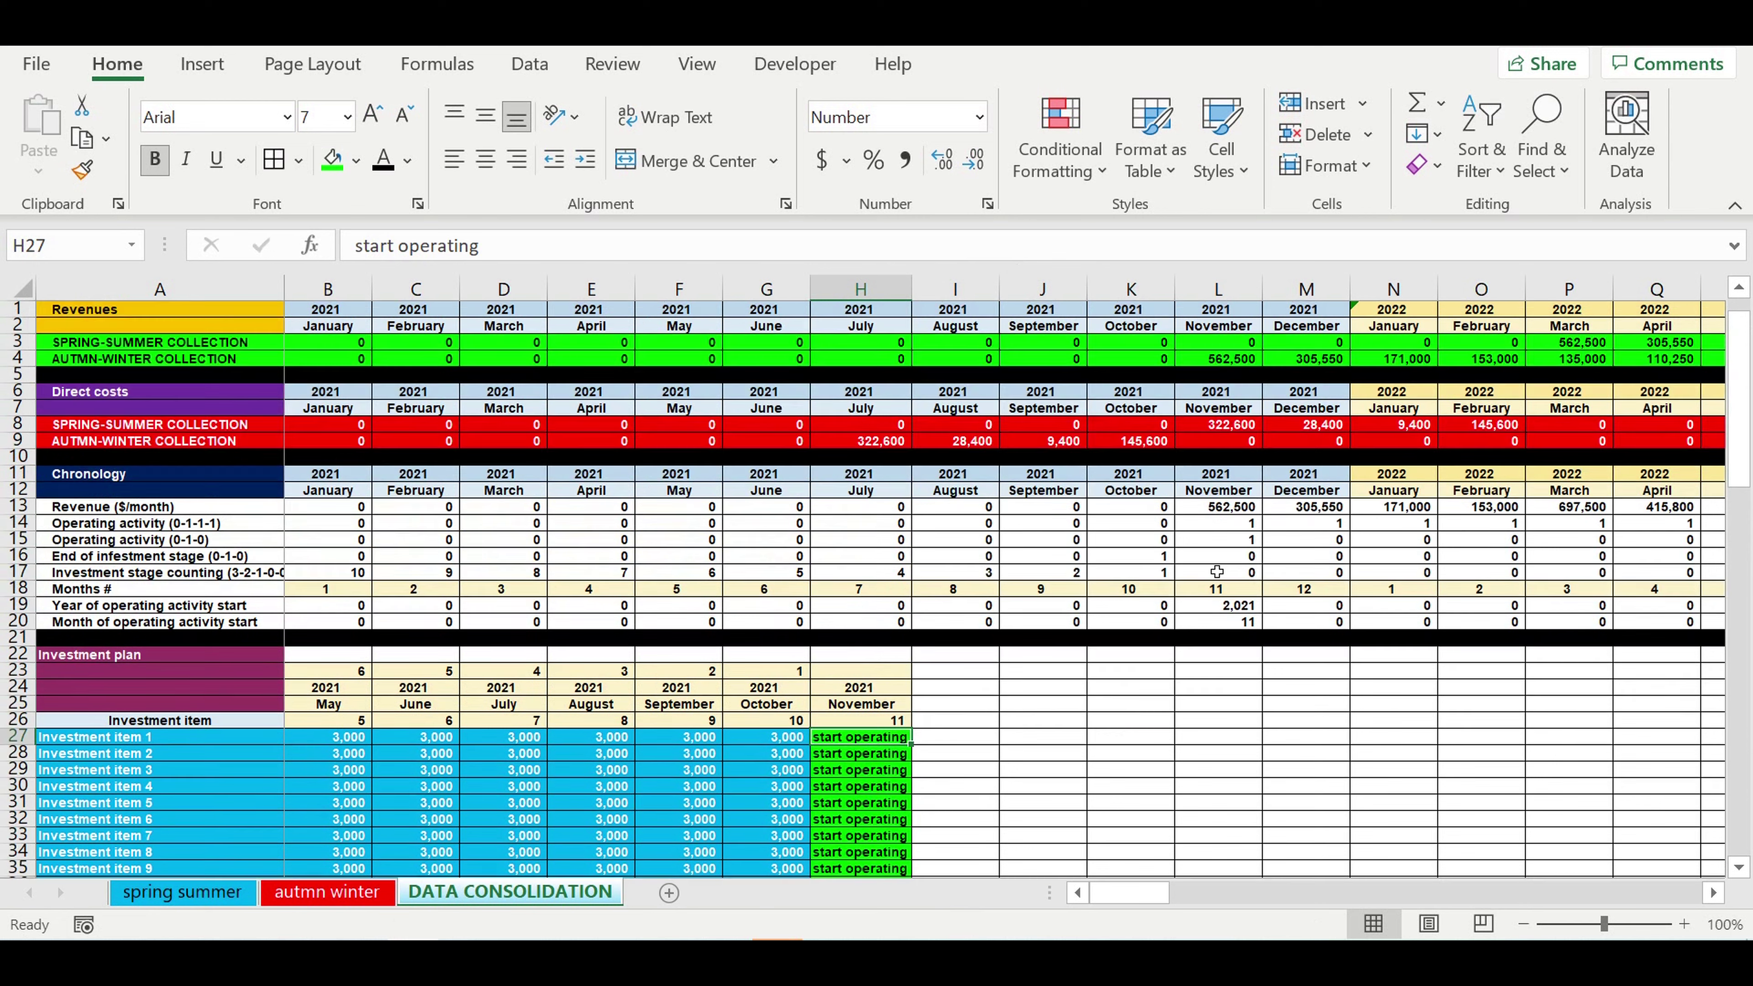
left_click_drag(859, 729, 856, 717)
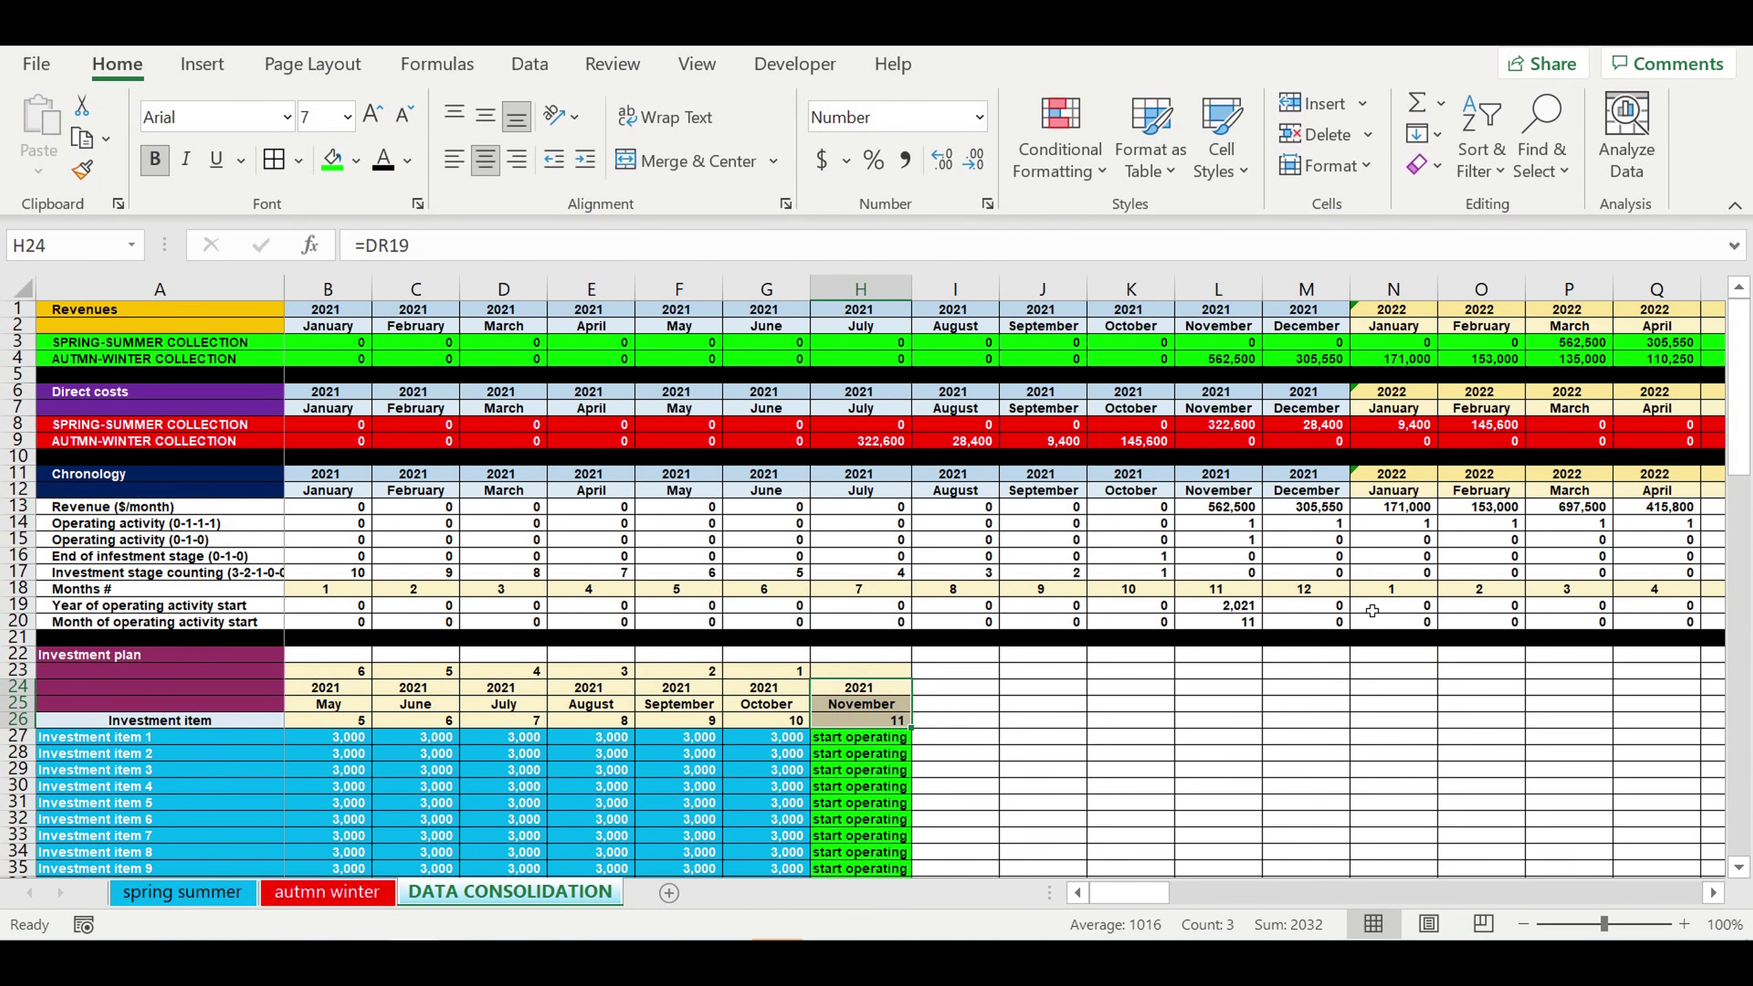
left_click_drag(1212, 473, 1215, 489)
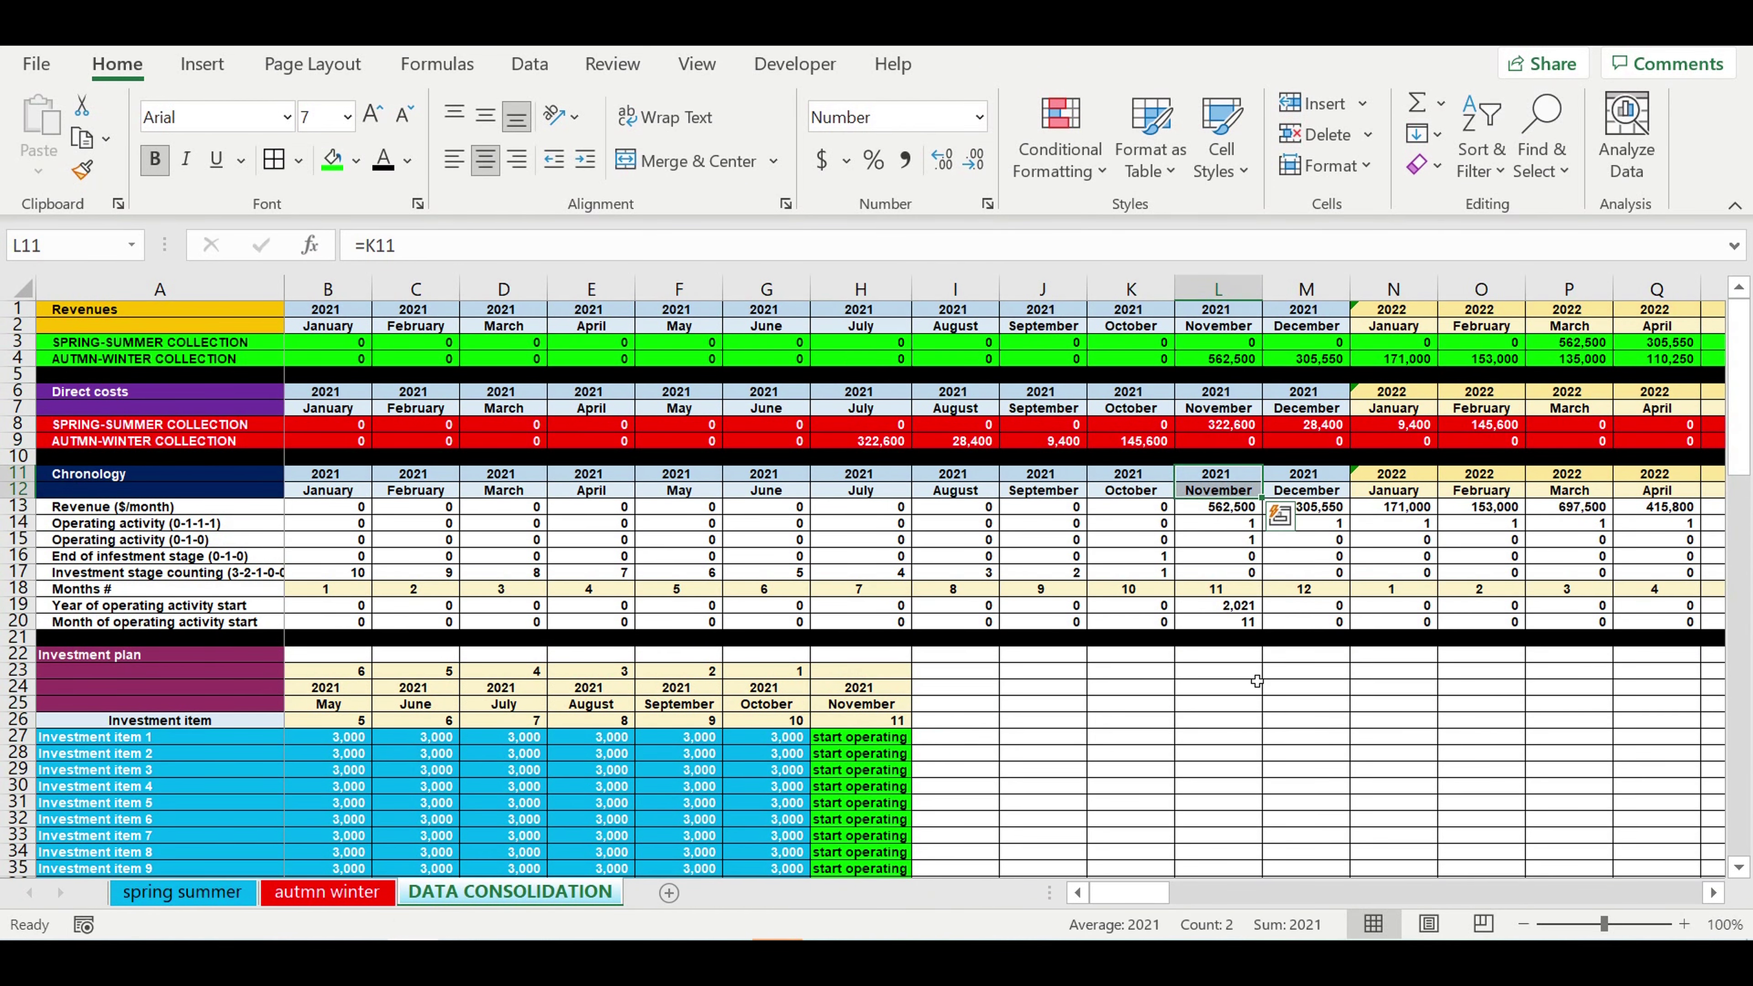
Start an IF formula in B70, the January 2021 cell of Investment item 1, with the logical test B$17=1
scroll(1120, 647, "down", 11)
scroll(1108, 635, "up", 3)
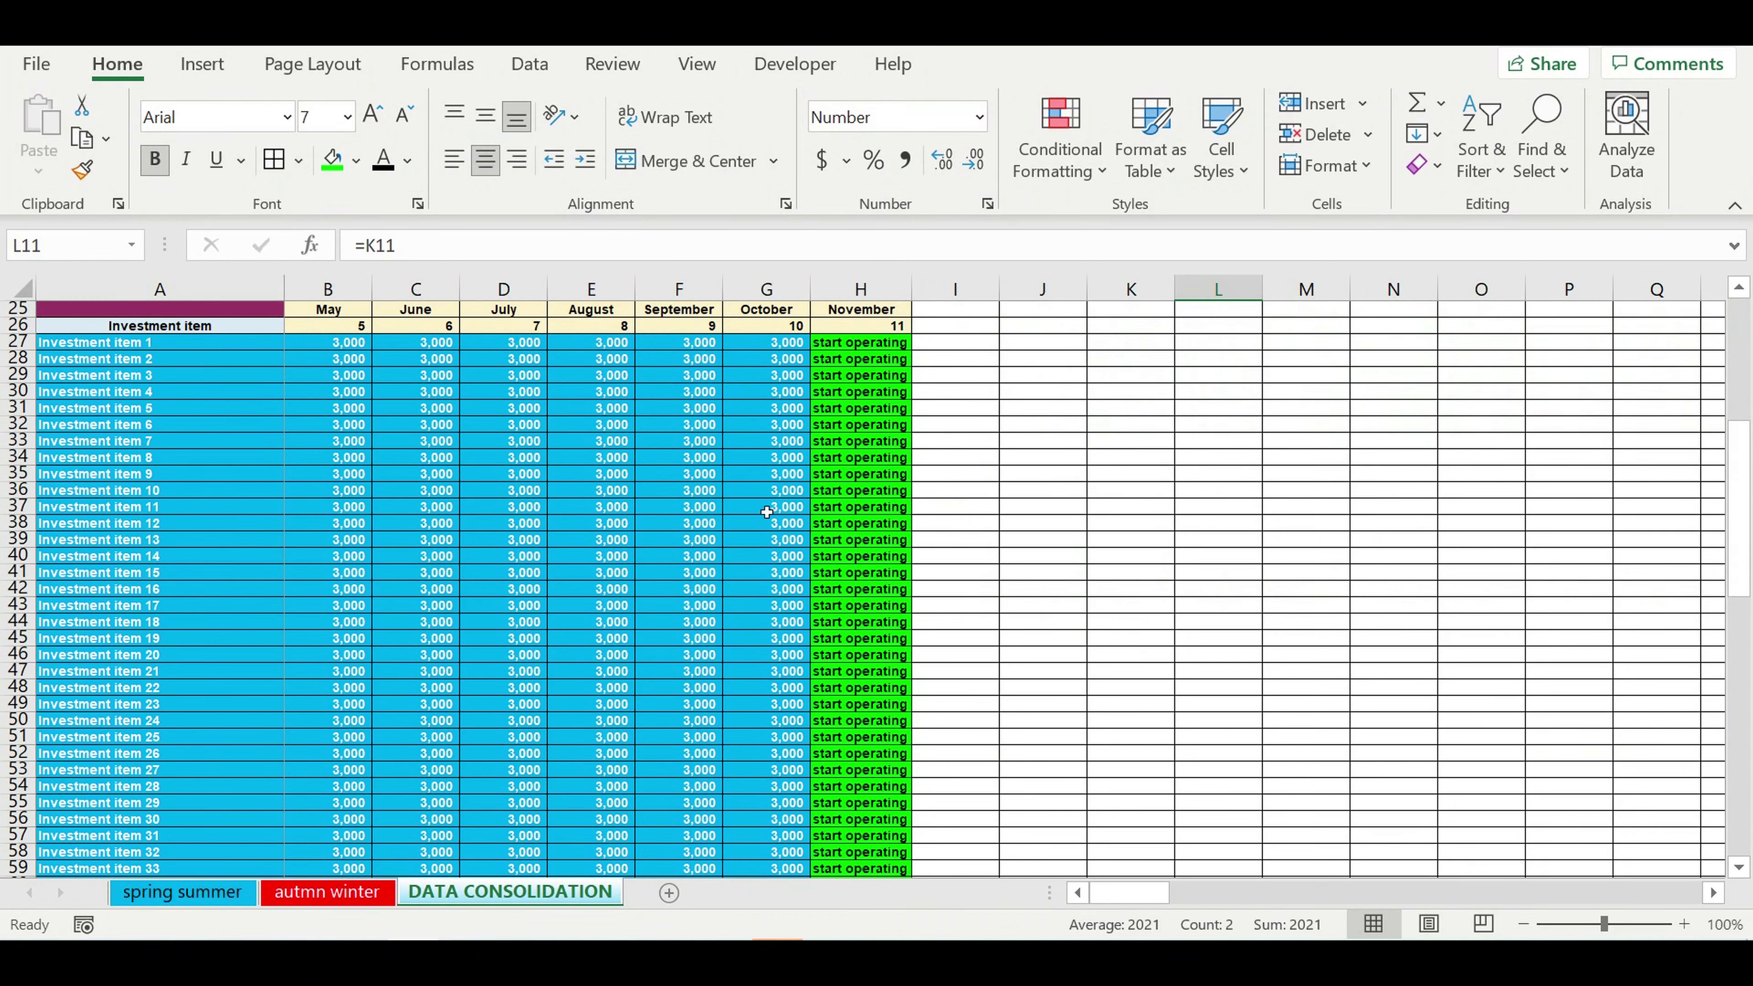
left_click_drag(331, 347, 785, 508)
scroll(785, 535, "down", 13)
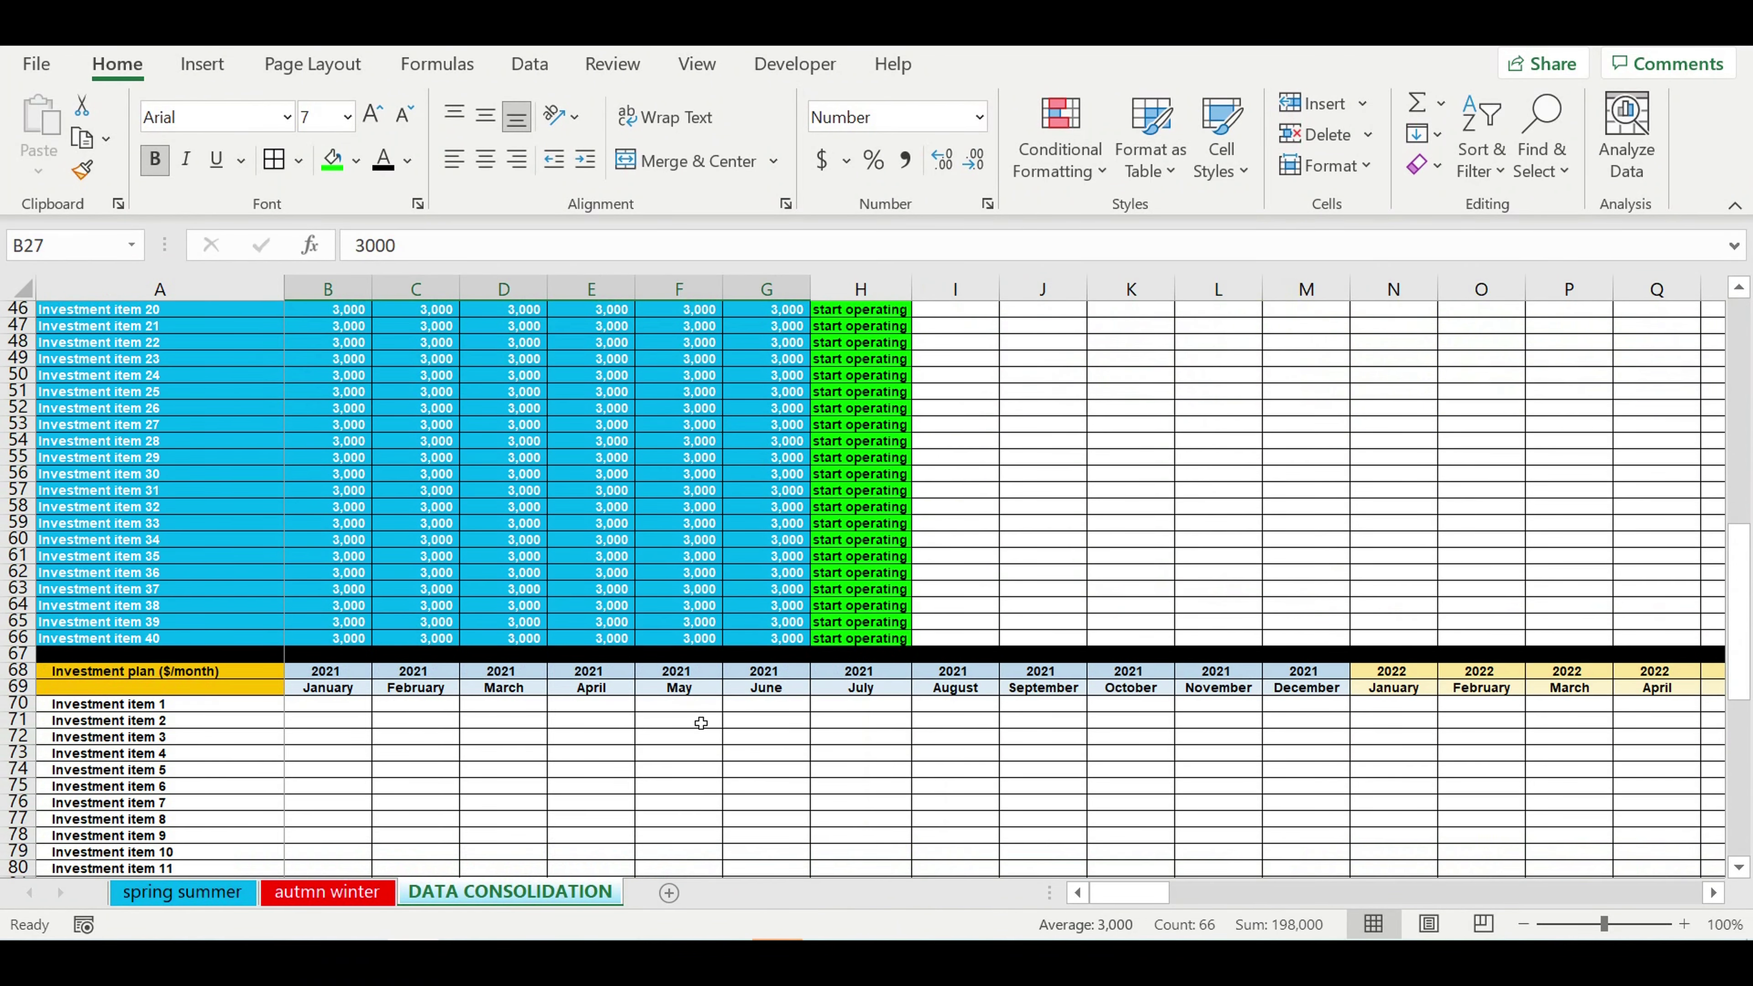
left_click(327, 415)
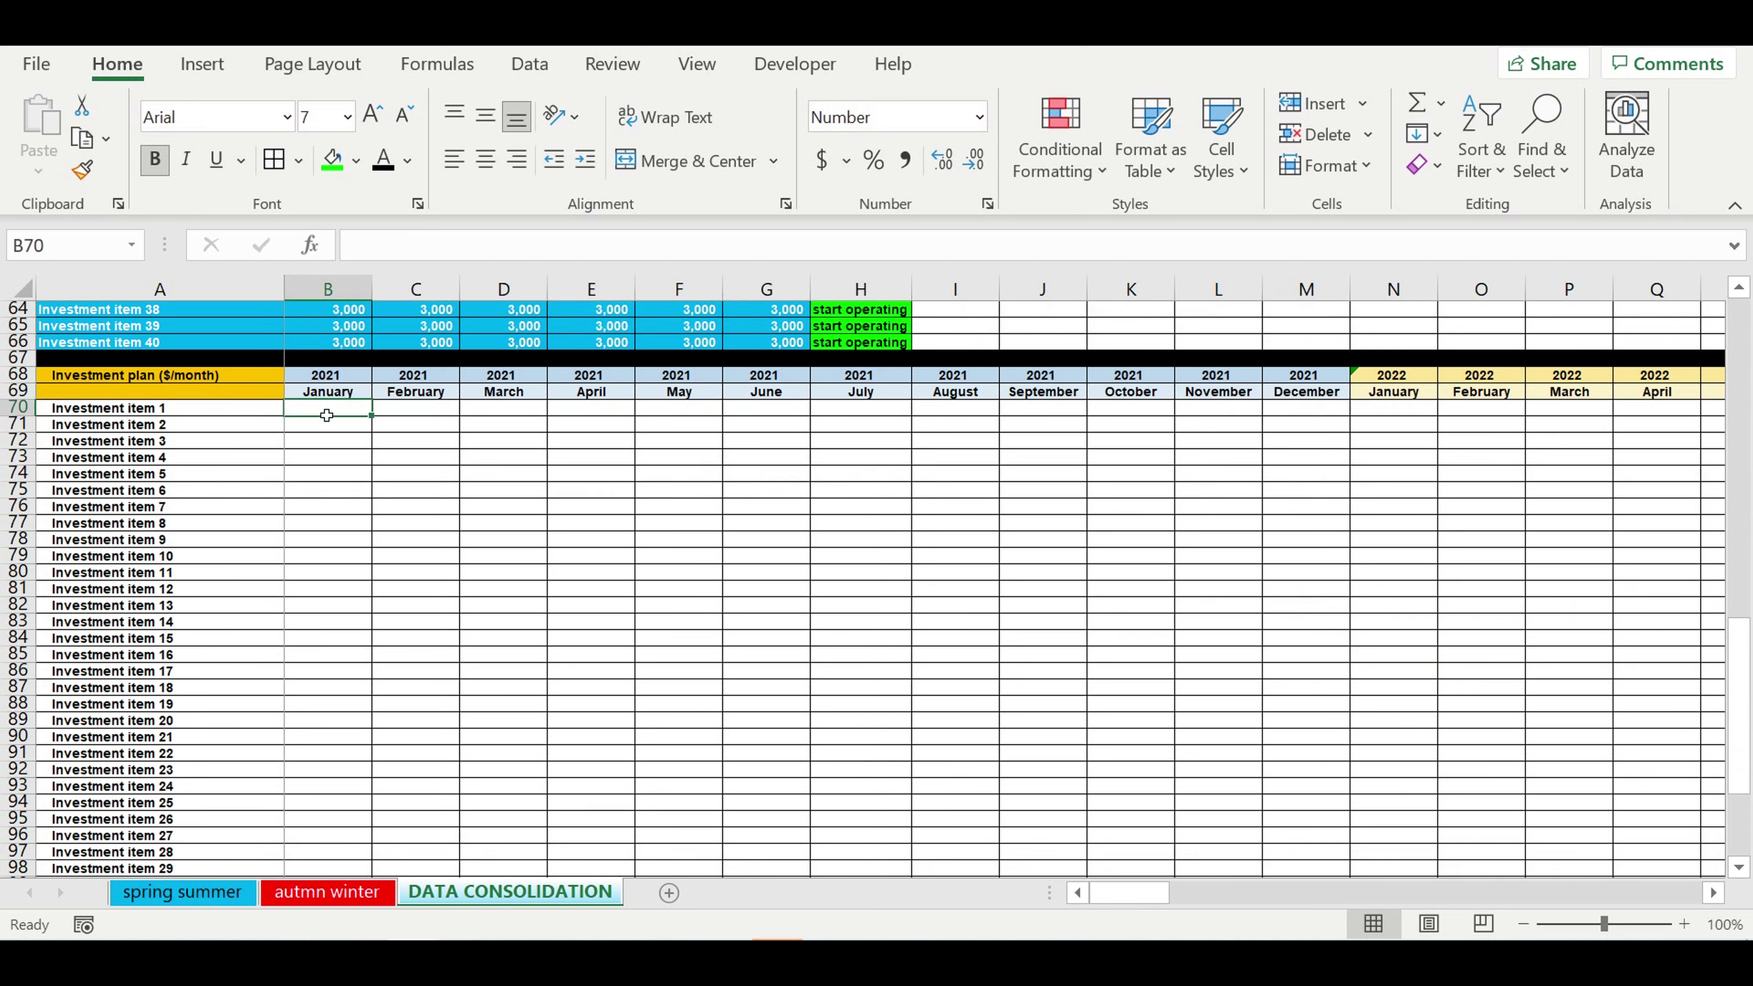
type("=")
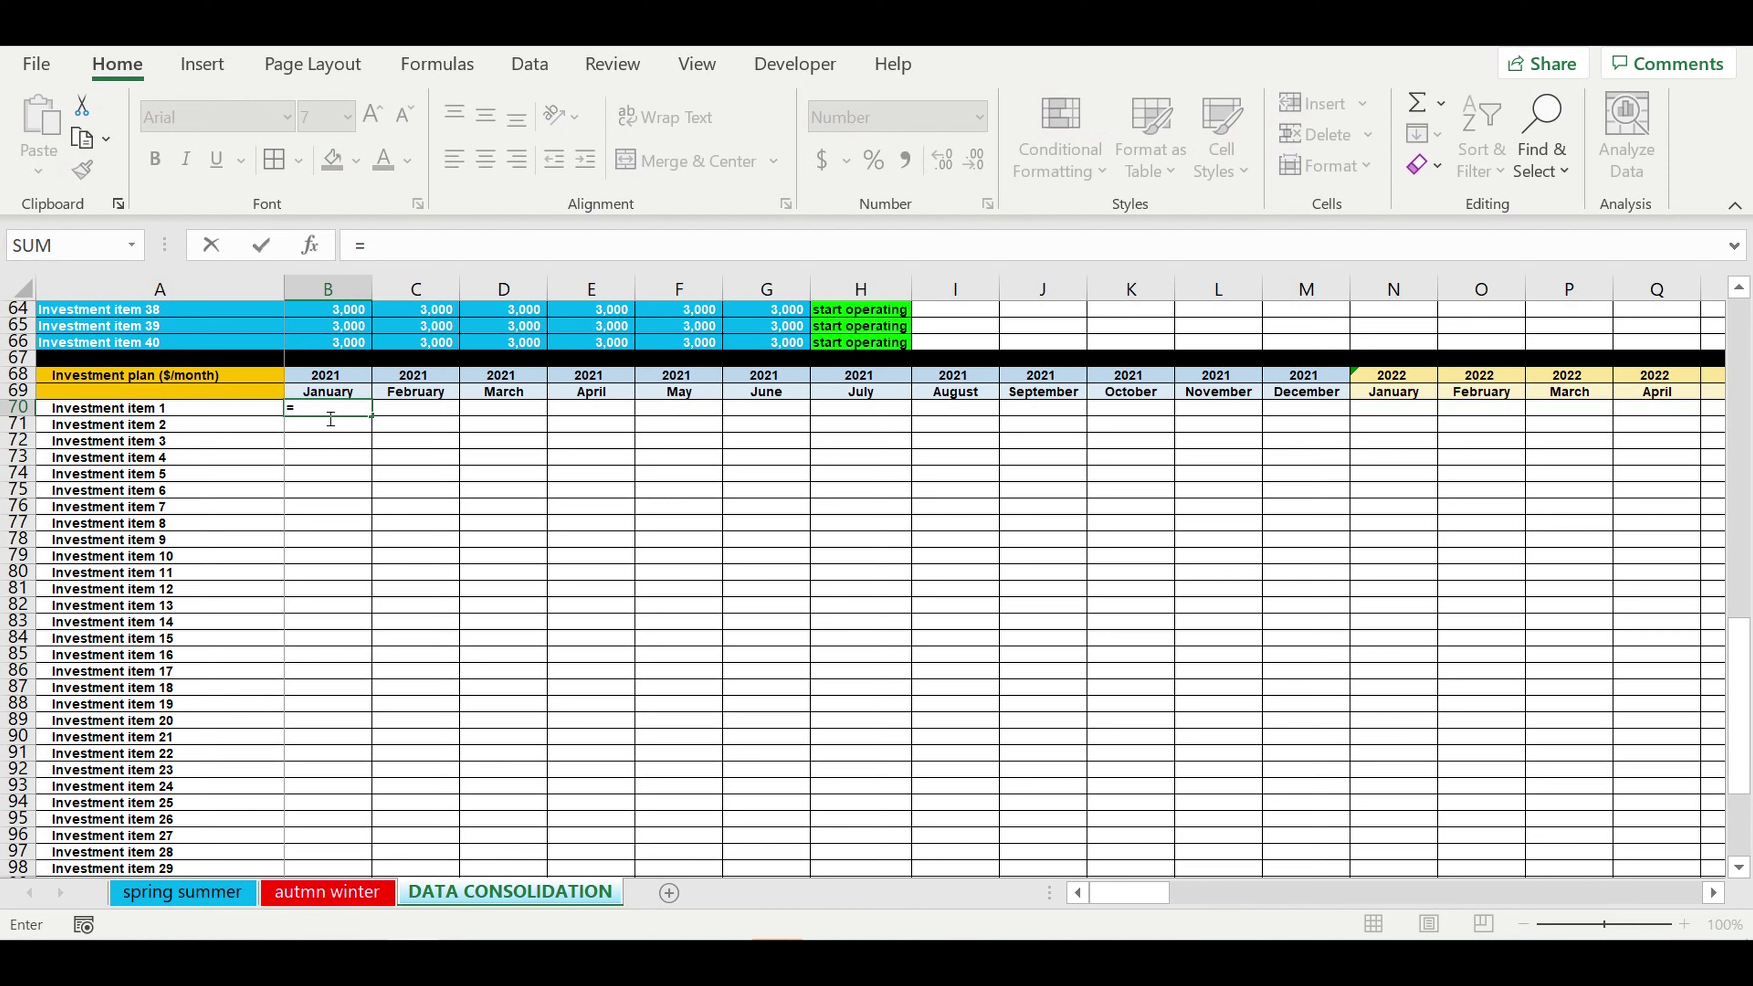
type("if")
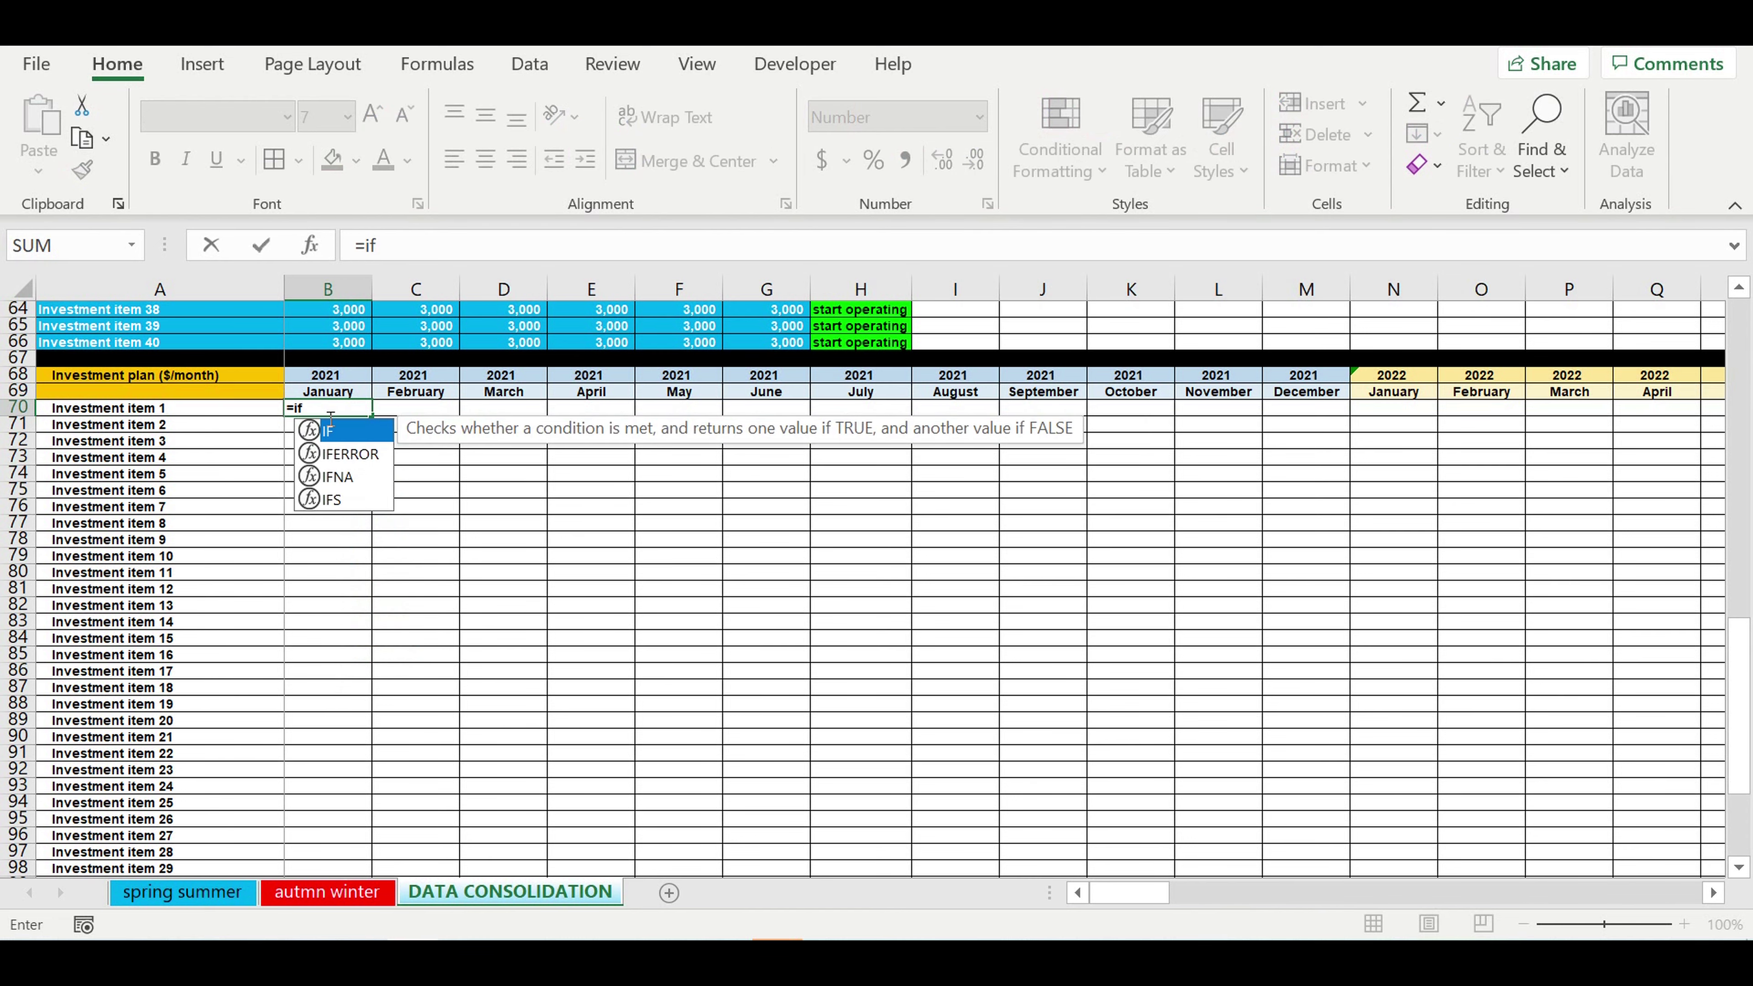
type("(")
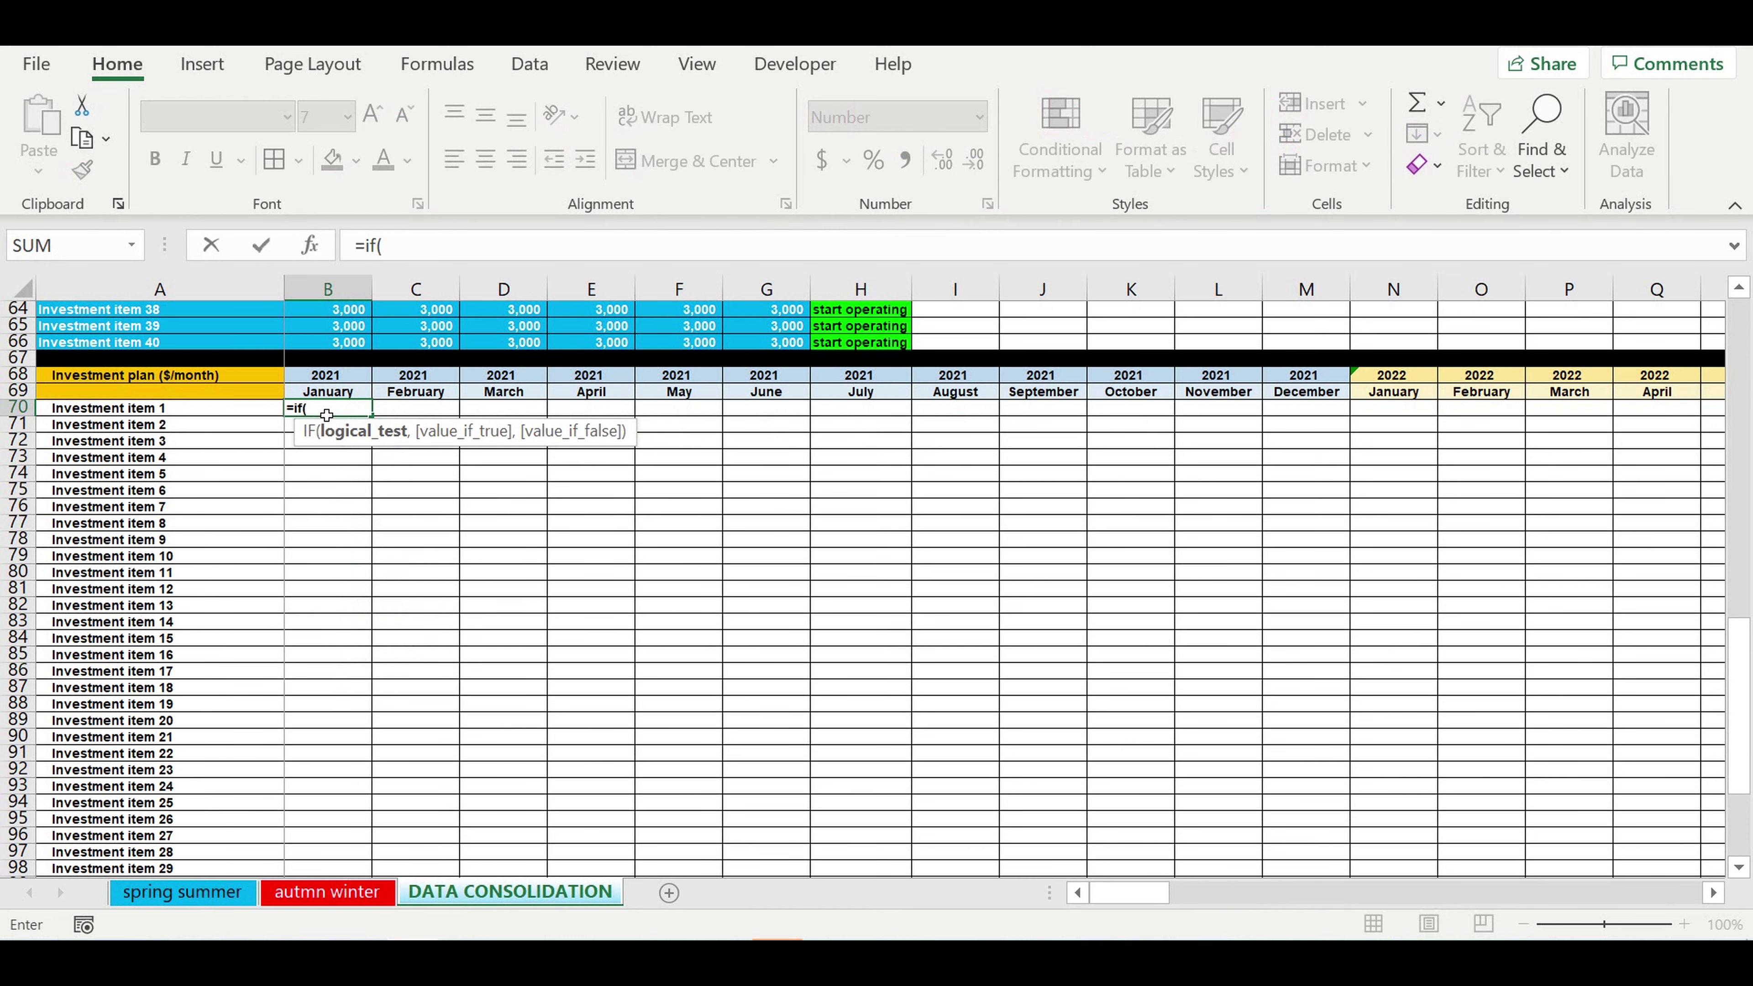
scroll(326, 415, "up", 19)
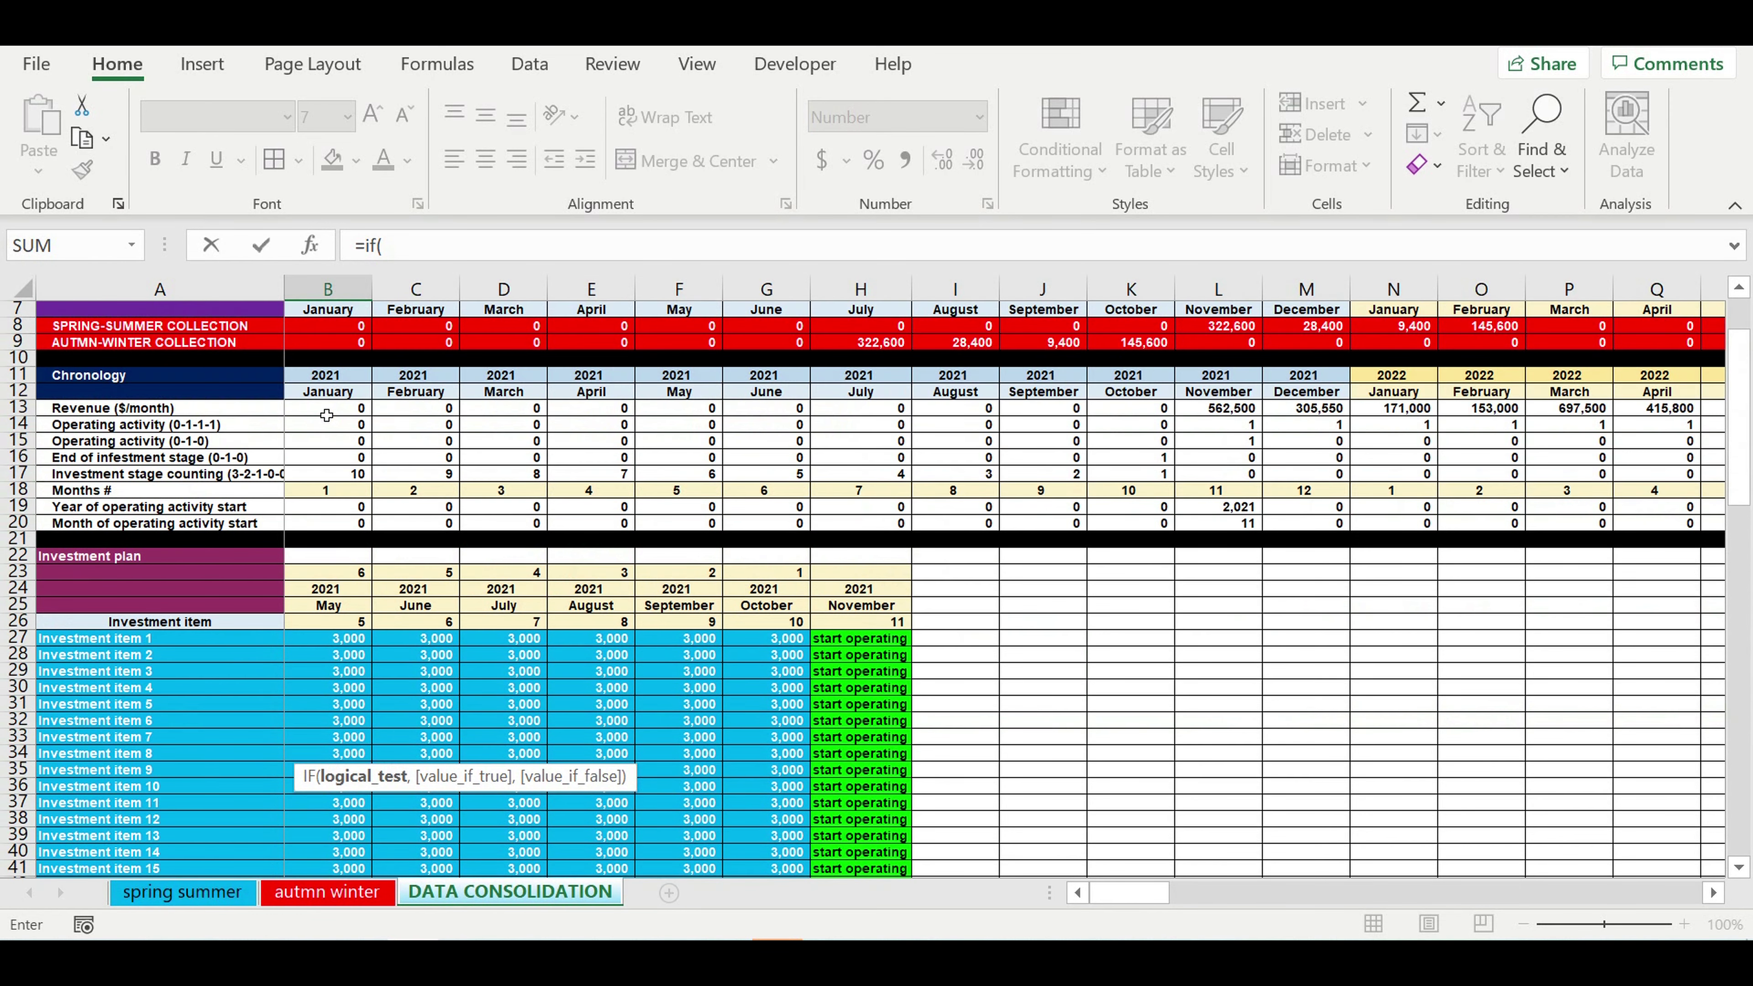
left_click(336, 478)
left_click(480, 259)
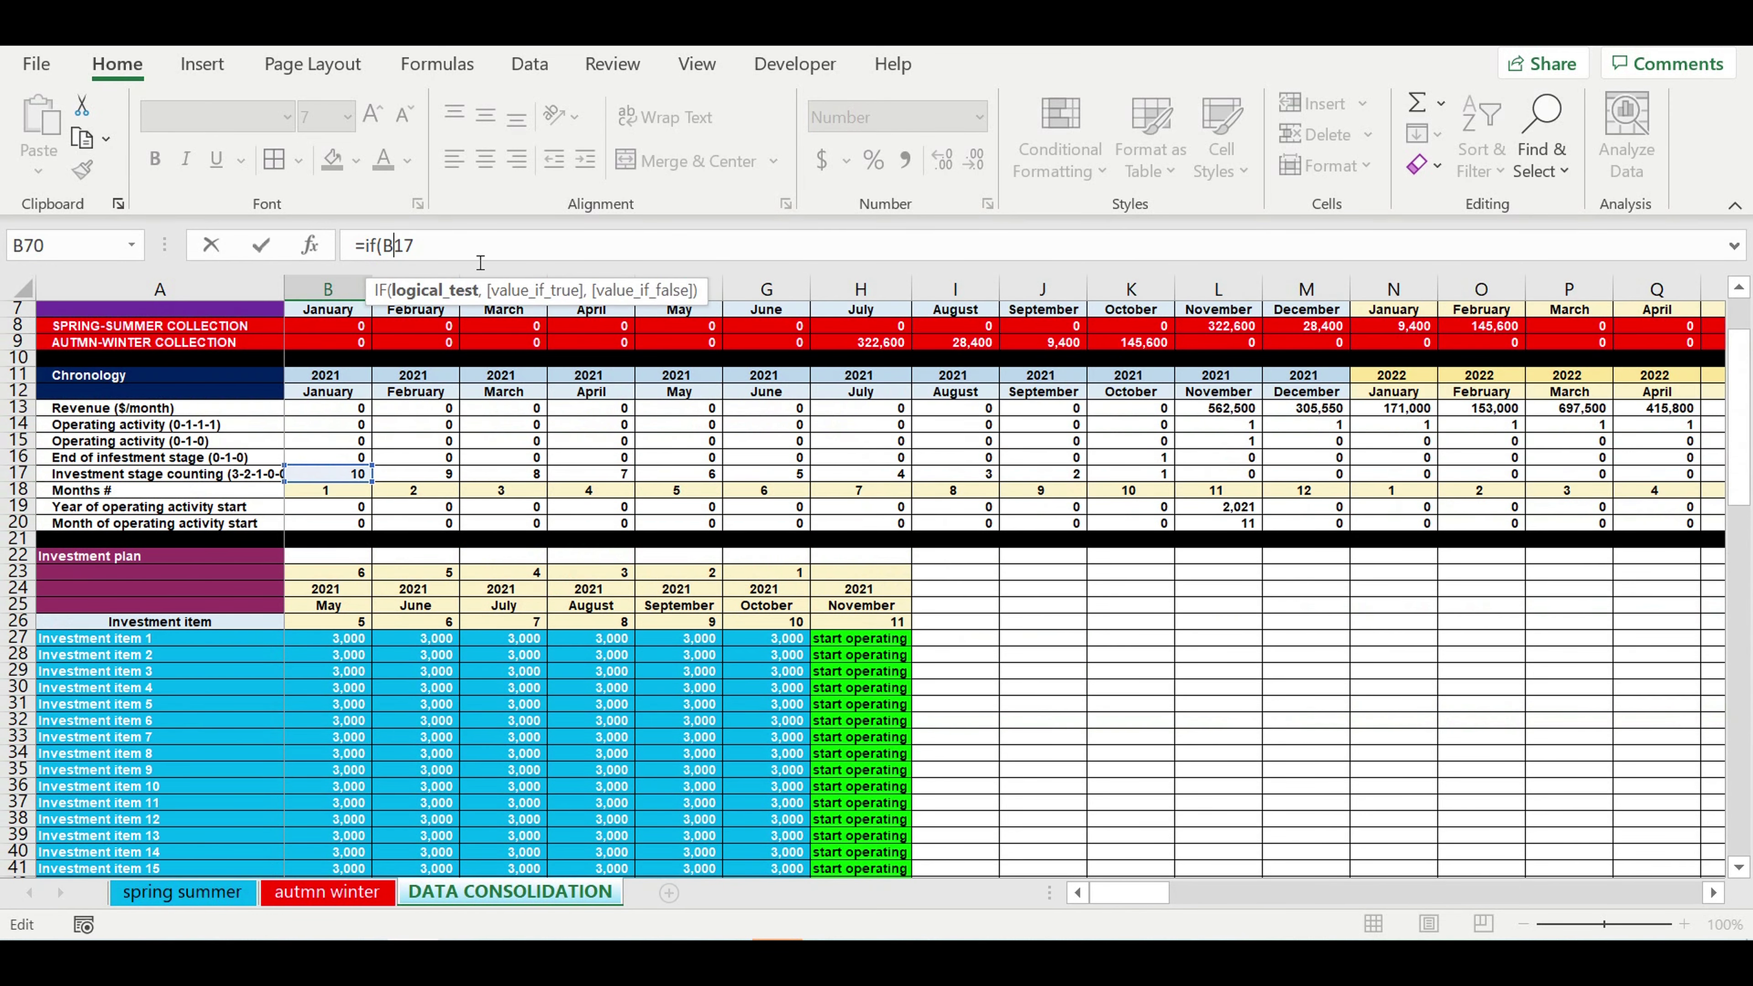
key("Left")
key("Left")
type("$17=1,")
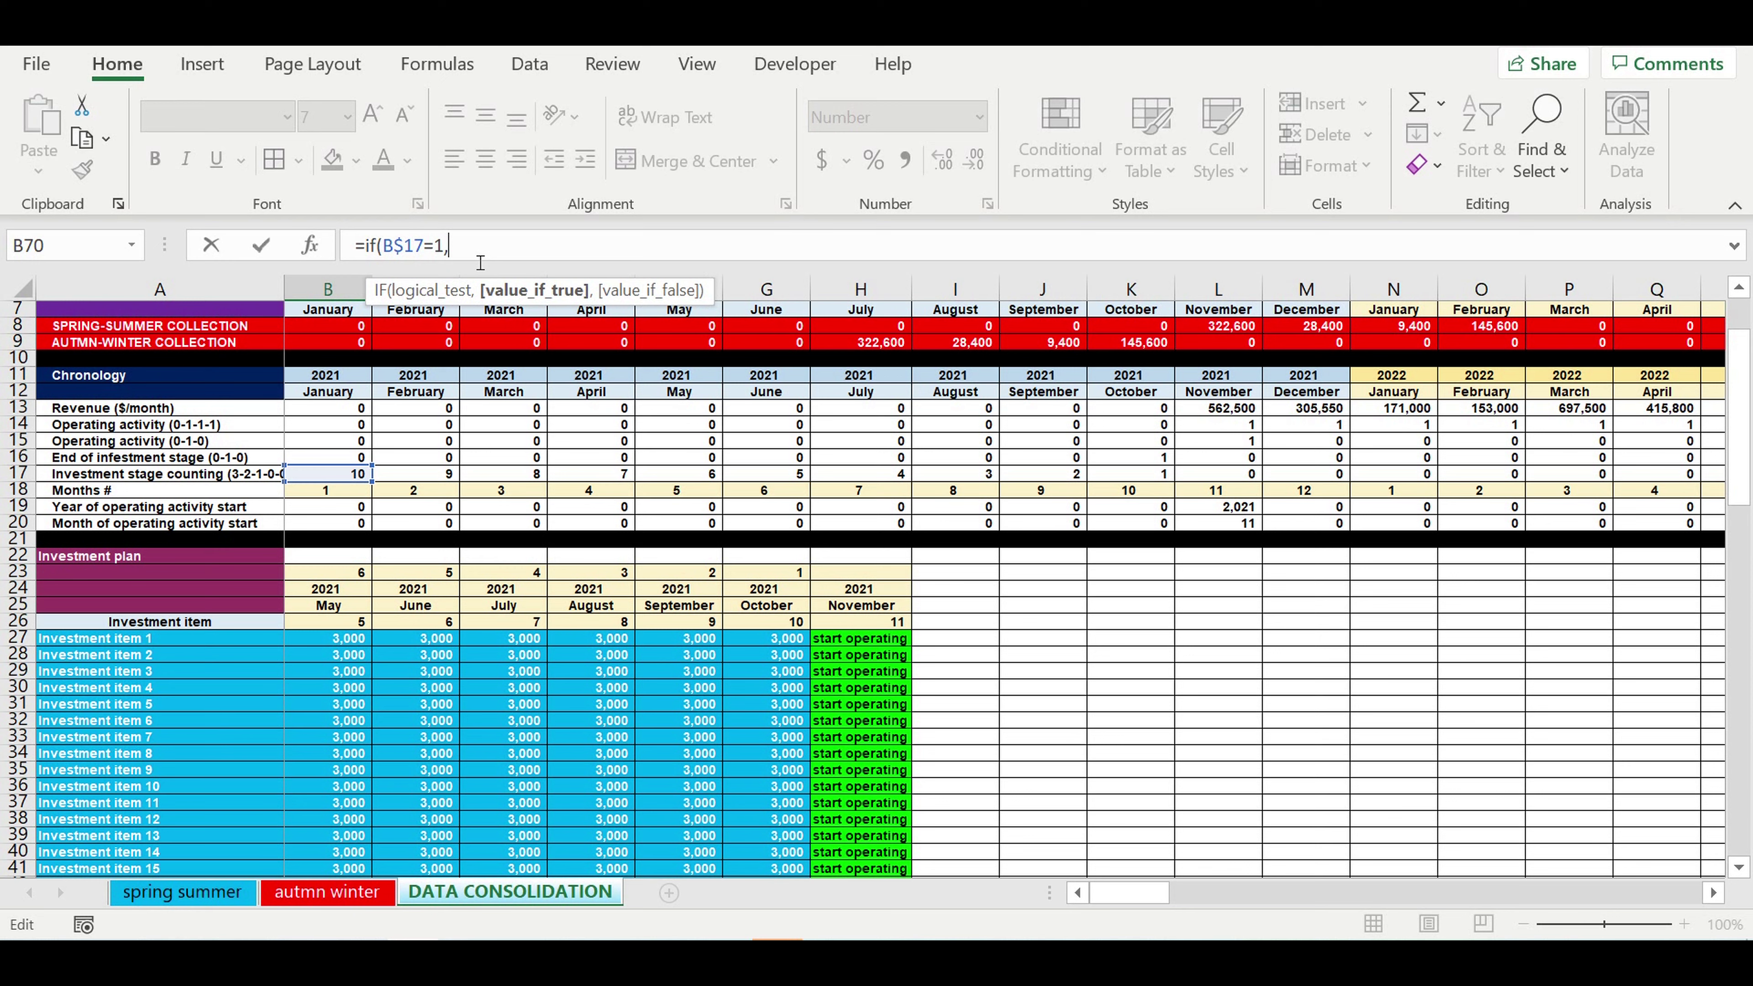
Set the formula's value if true to the October amount of Investment item 1, with the column locked as $G27
left_click(768, 645)
left_click(452, 246)
type("$")
left_click(499, 246)
type(",")
Repeat the IF fragment in the B70 formula to nest six IFs, and close it with 0 as the final value if false
left_click_drag(499, 245, 365, 246)
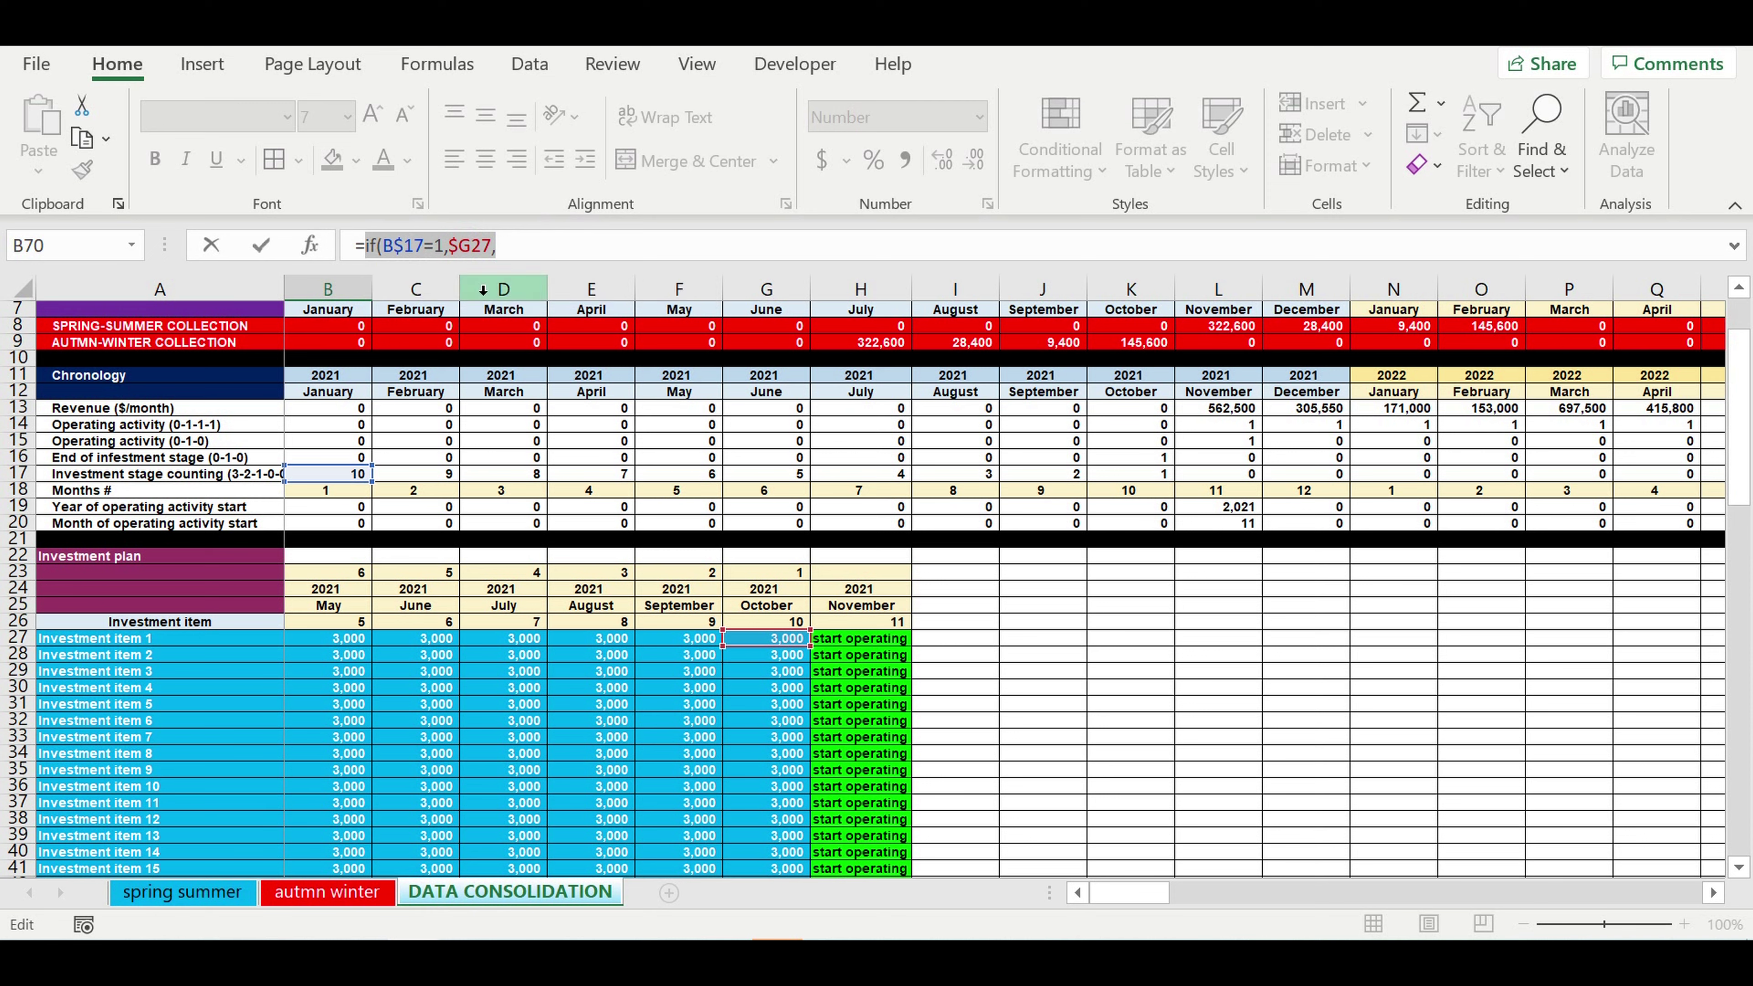
key("ctrl+c")
left_click(525, 254)
key("ctrl+v")
key("ctrl+v")
key("ctrl+v")
key("ctrl+v")
key("ctrl+v")
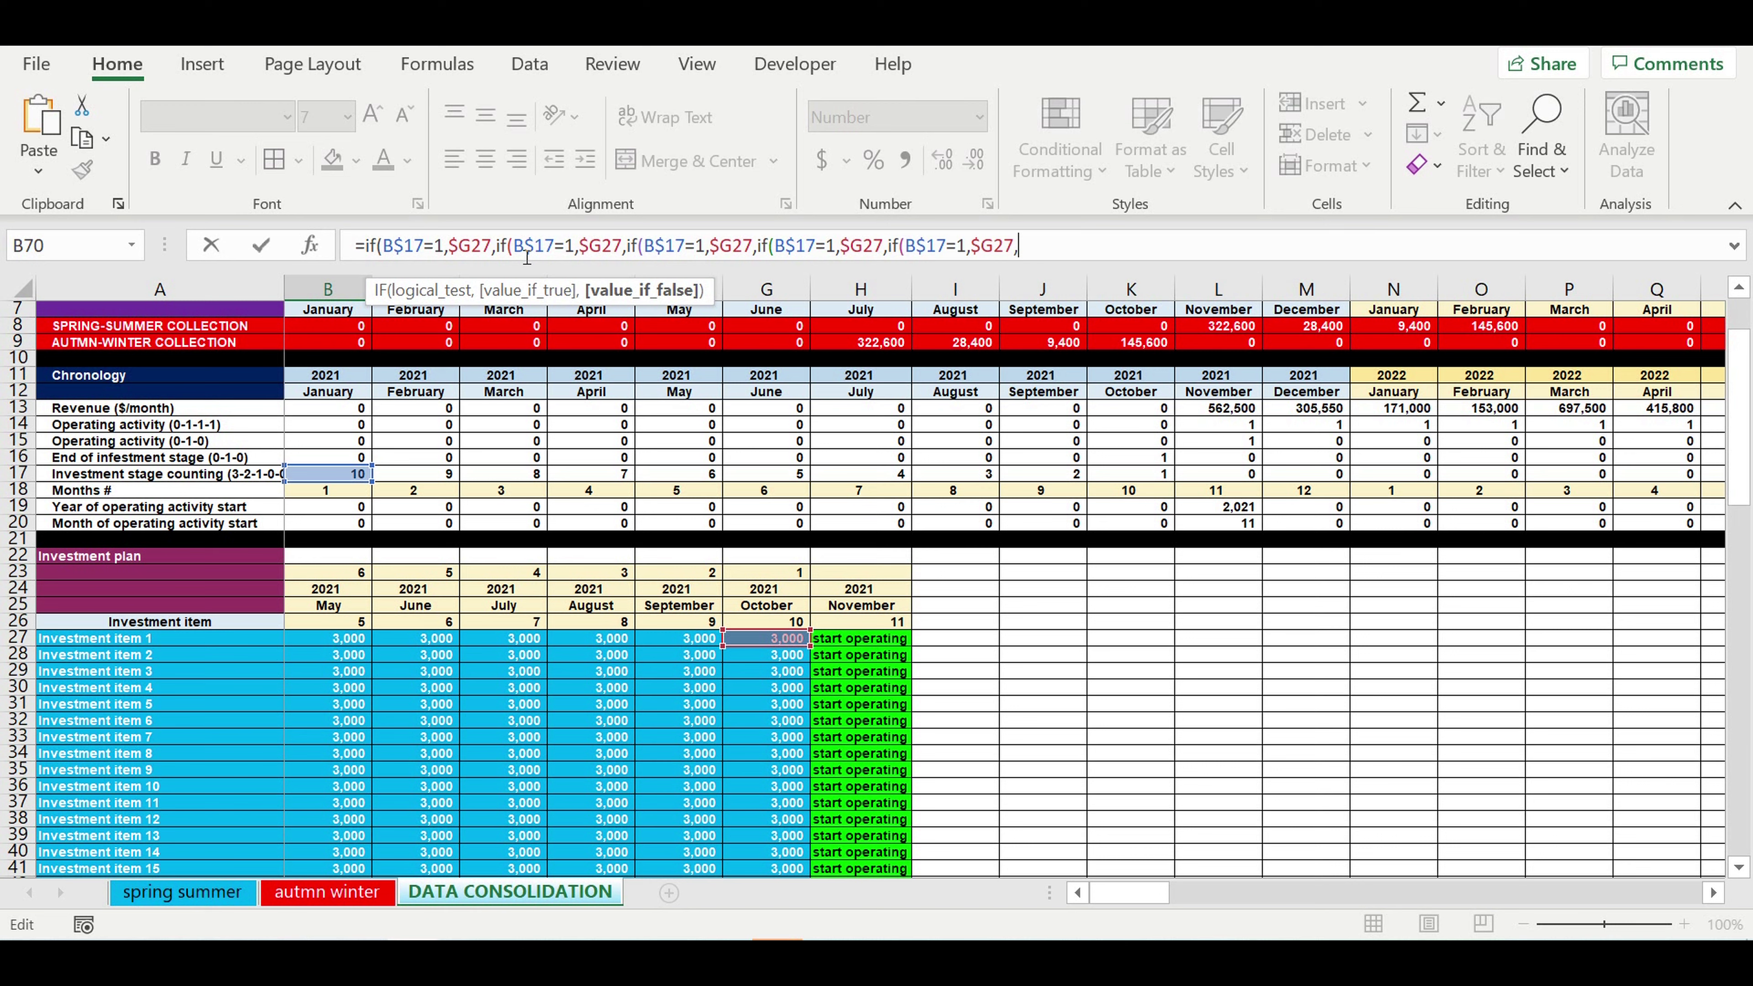
type("0")
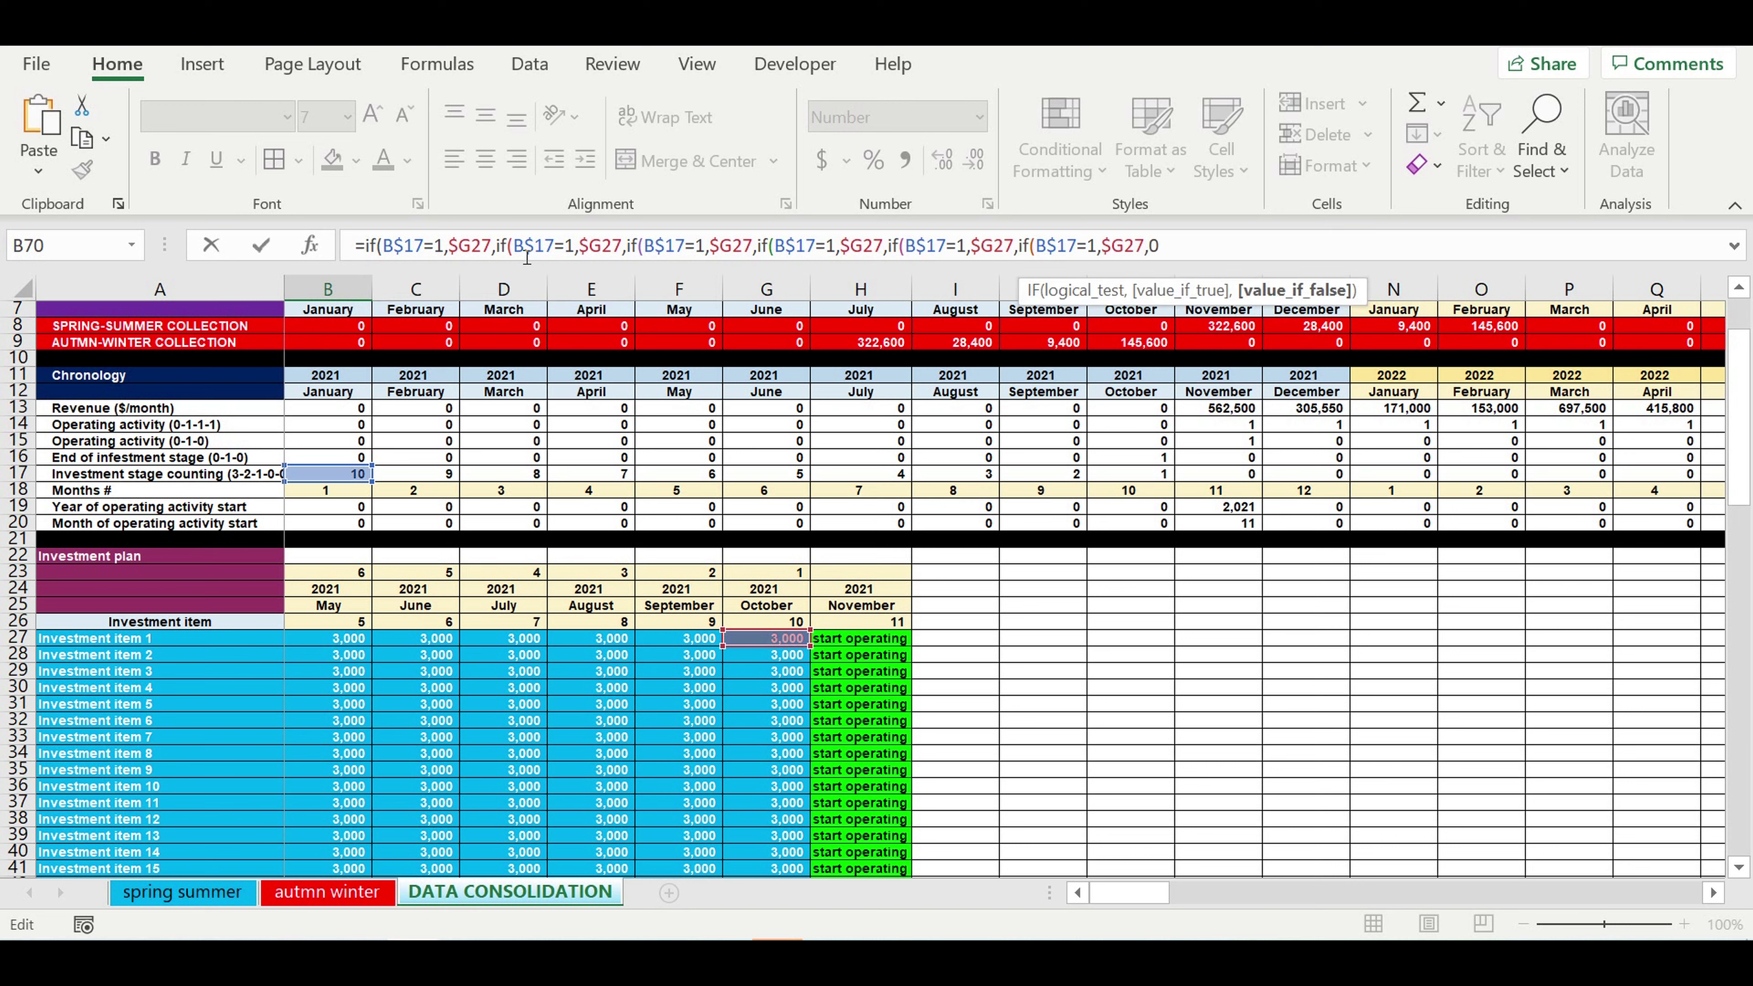
type("))))))")
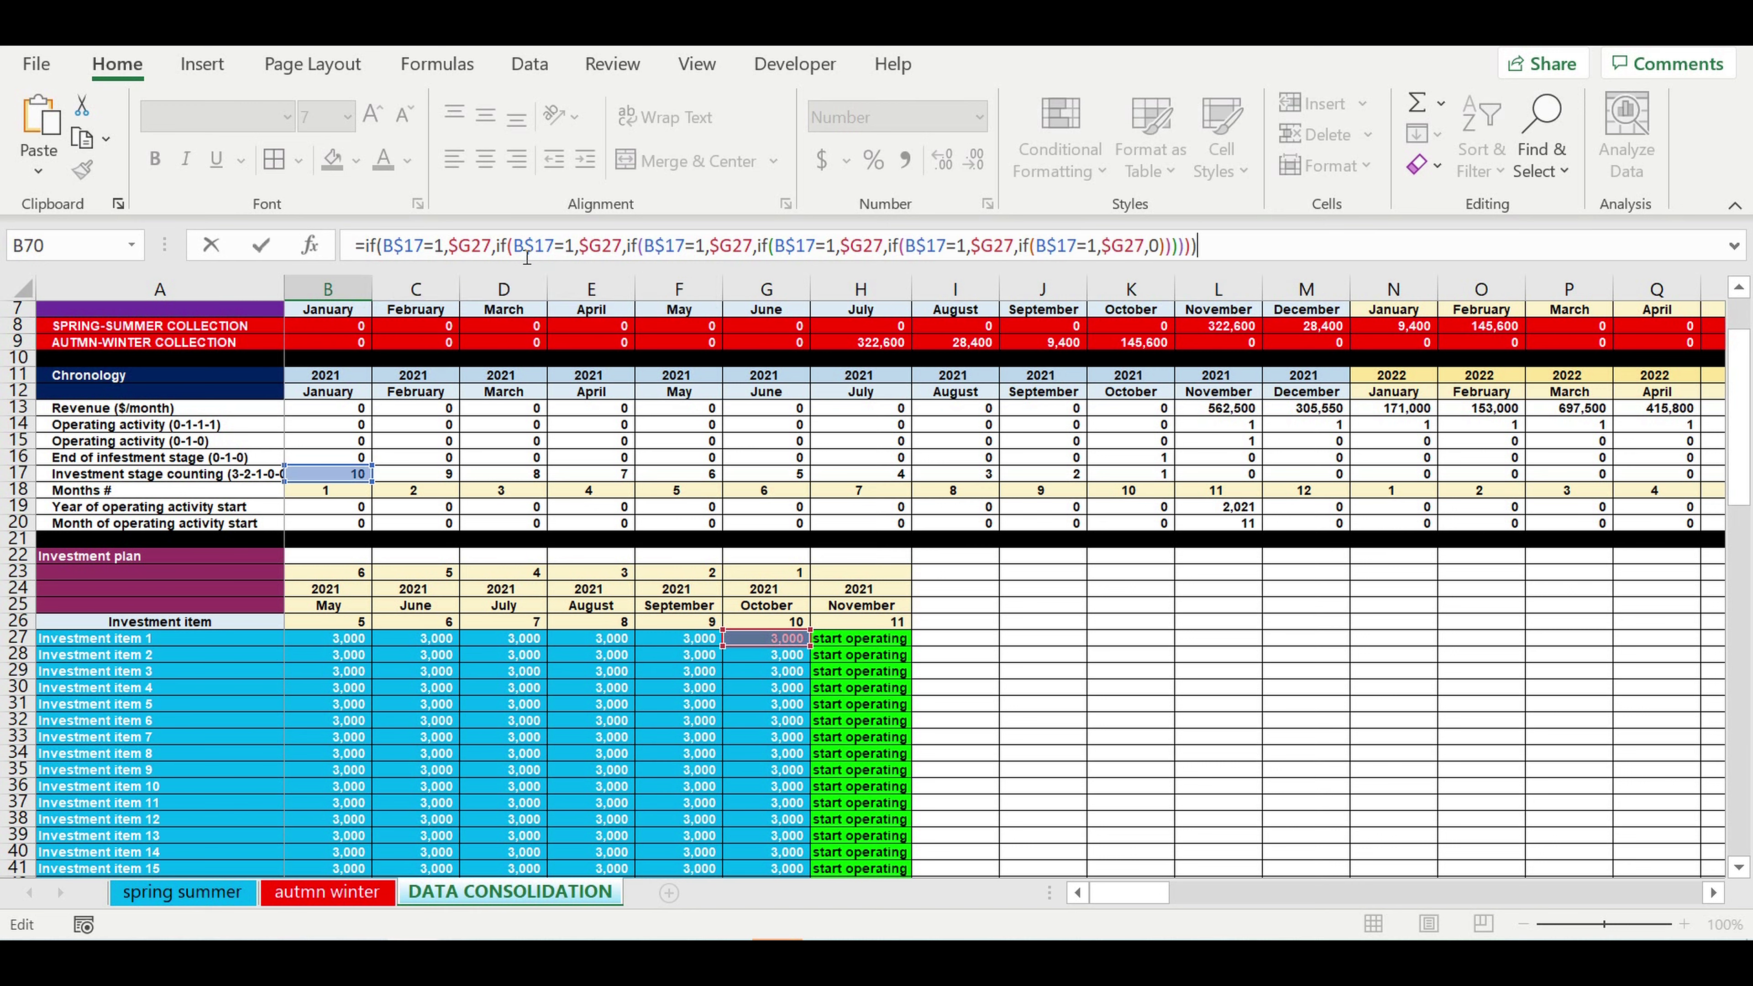
key("Return")
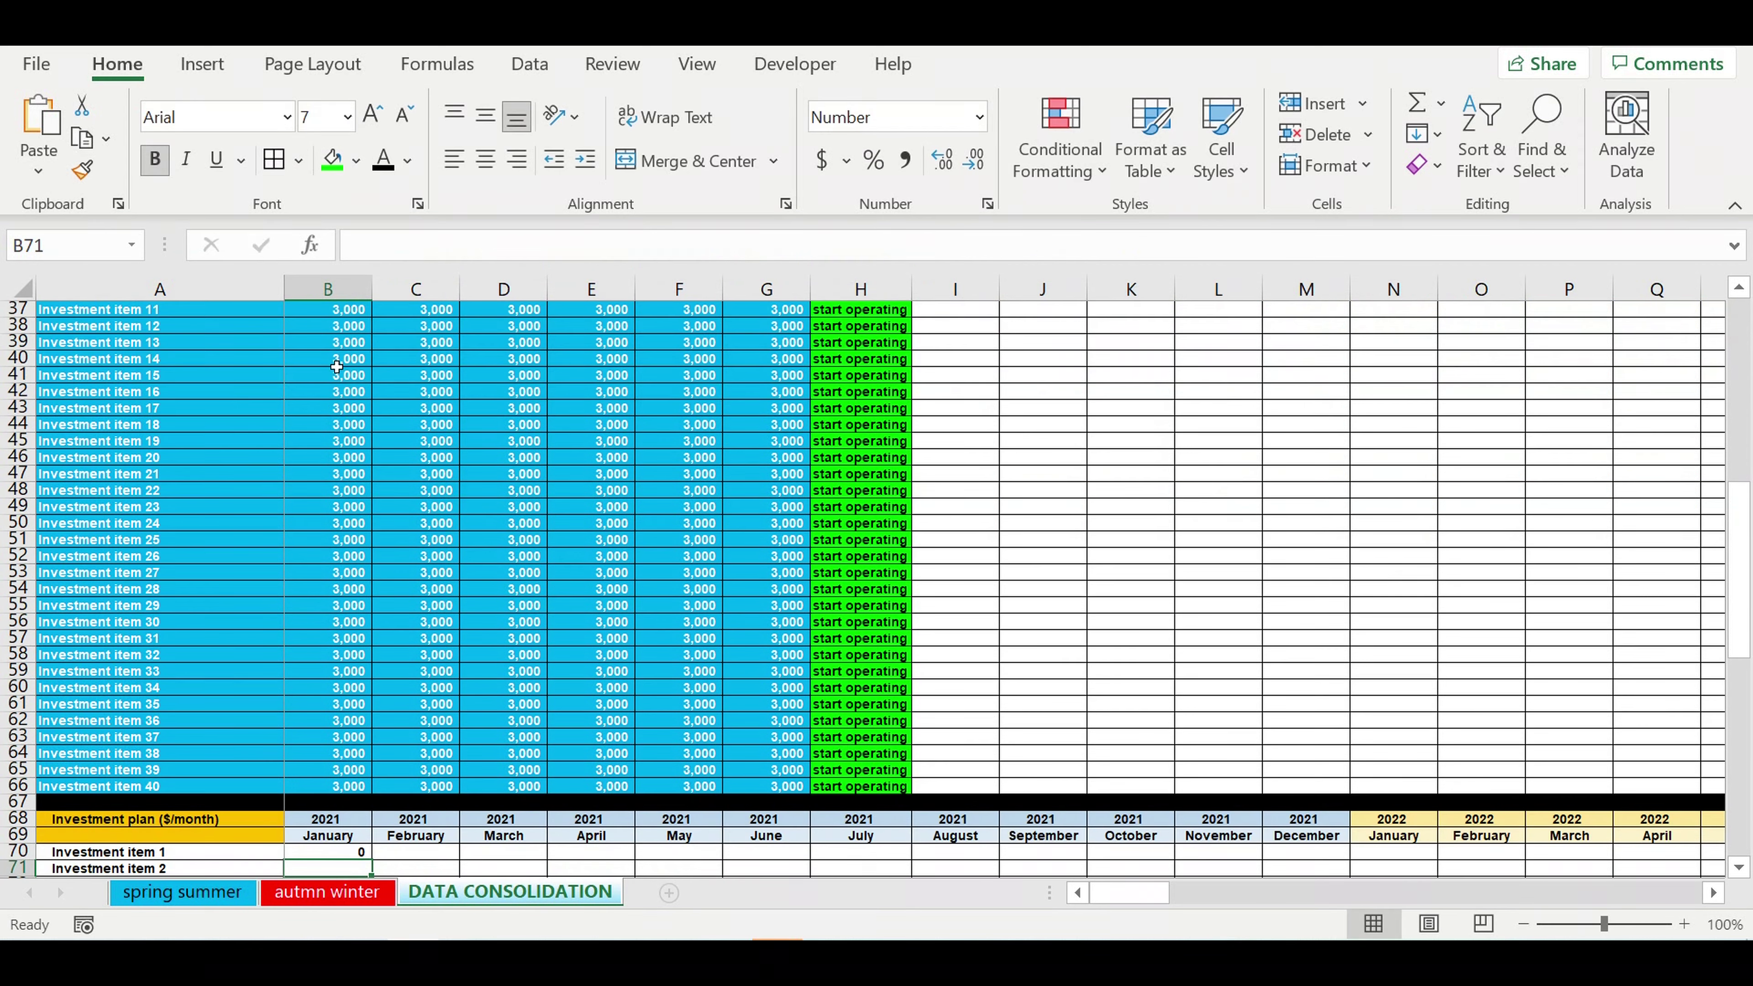
Change the logical tests of the second through sixth nested IFs in B70 to compare B$17 with 2, 3, 4, 5 and 6
left_click(350, 857)
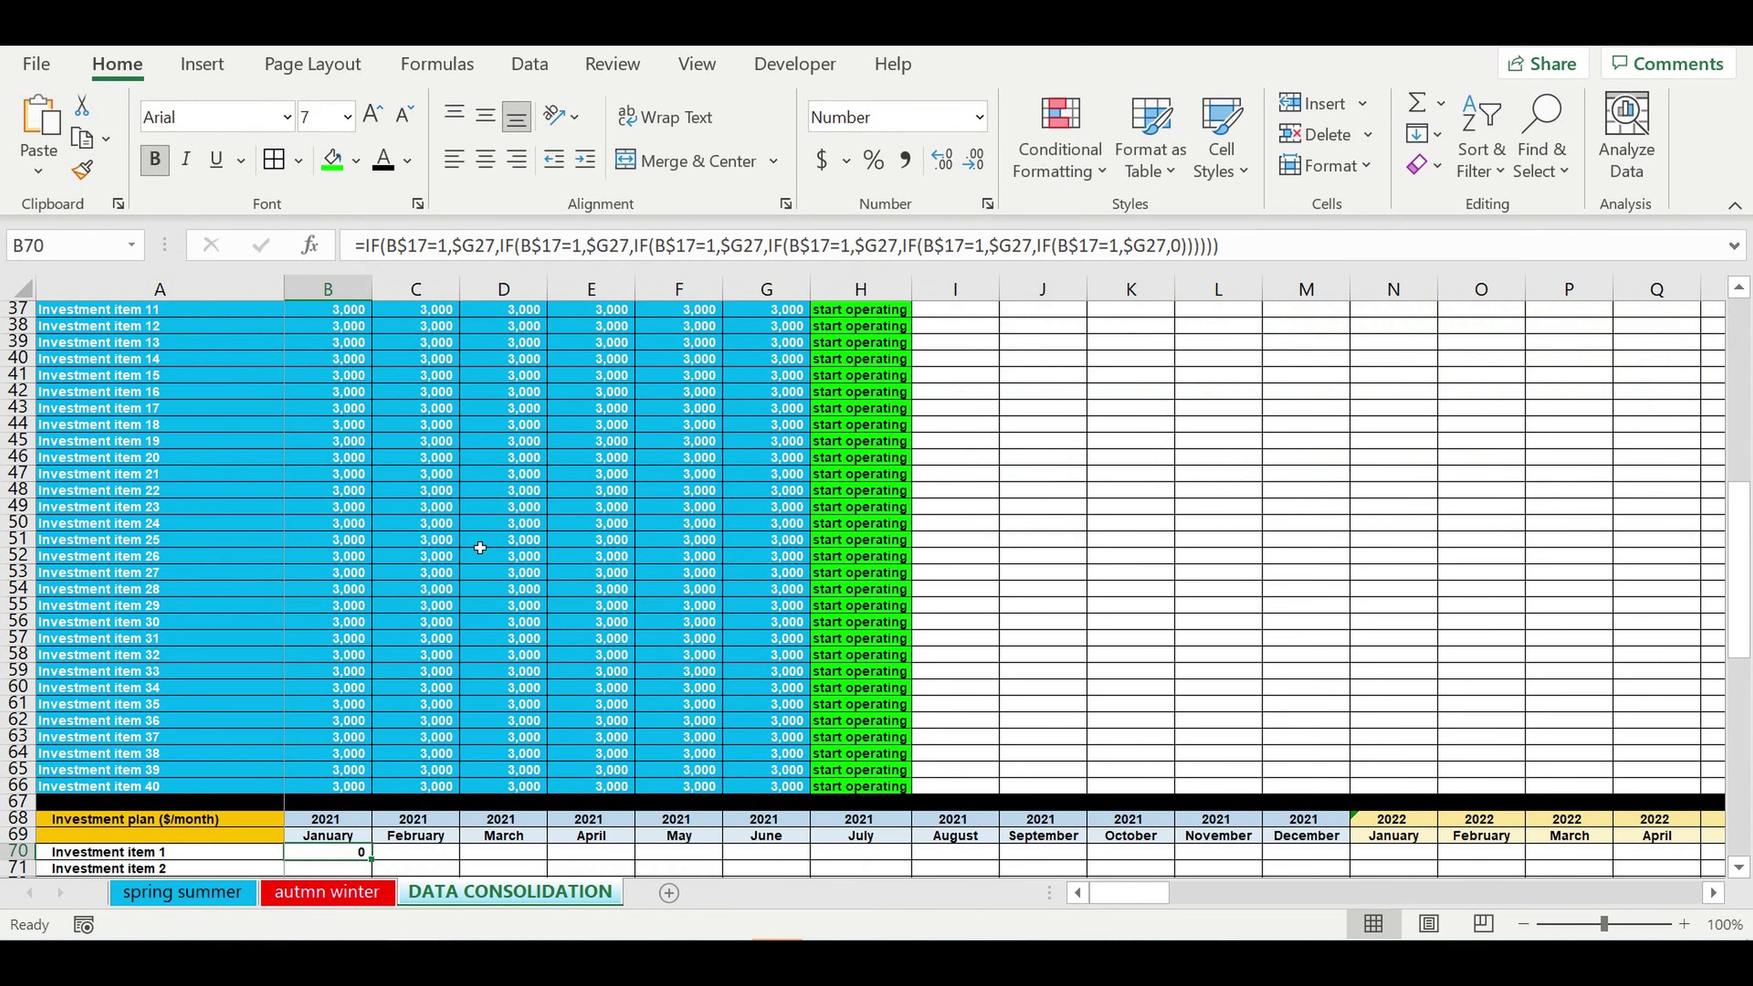
left_click(507, 248)
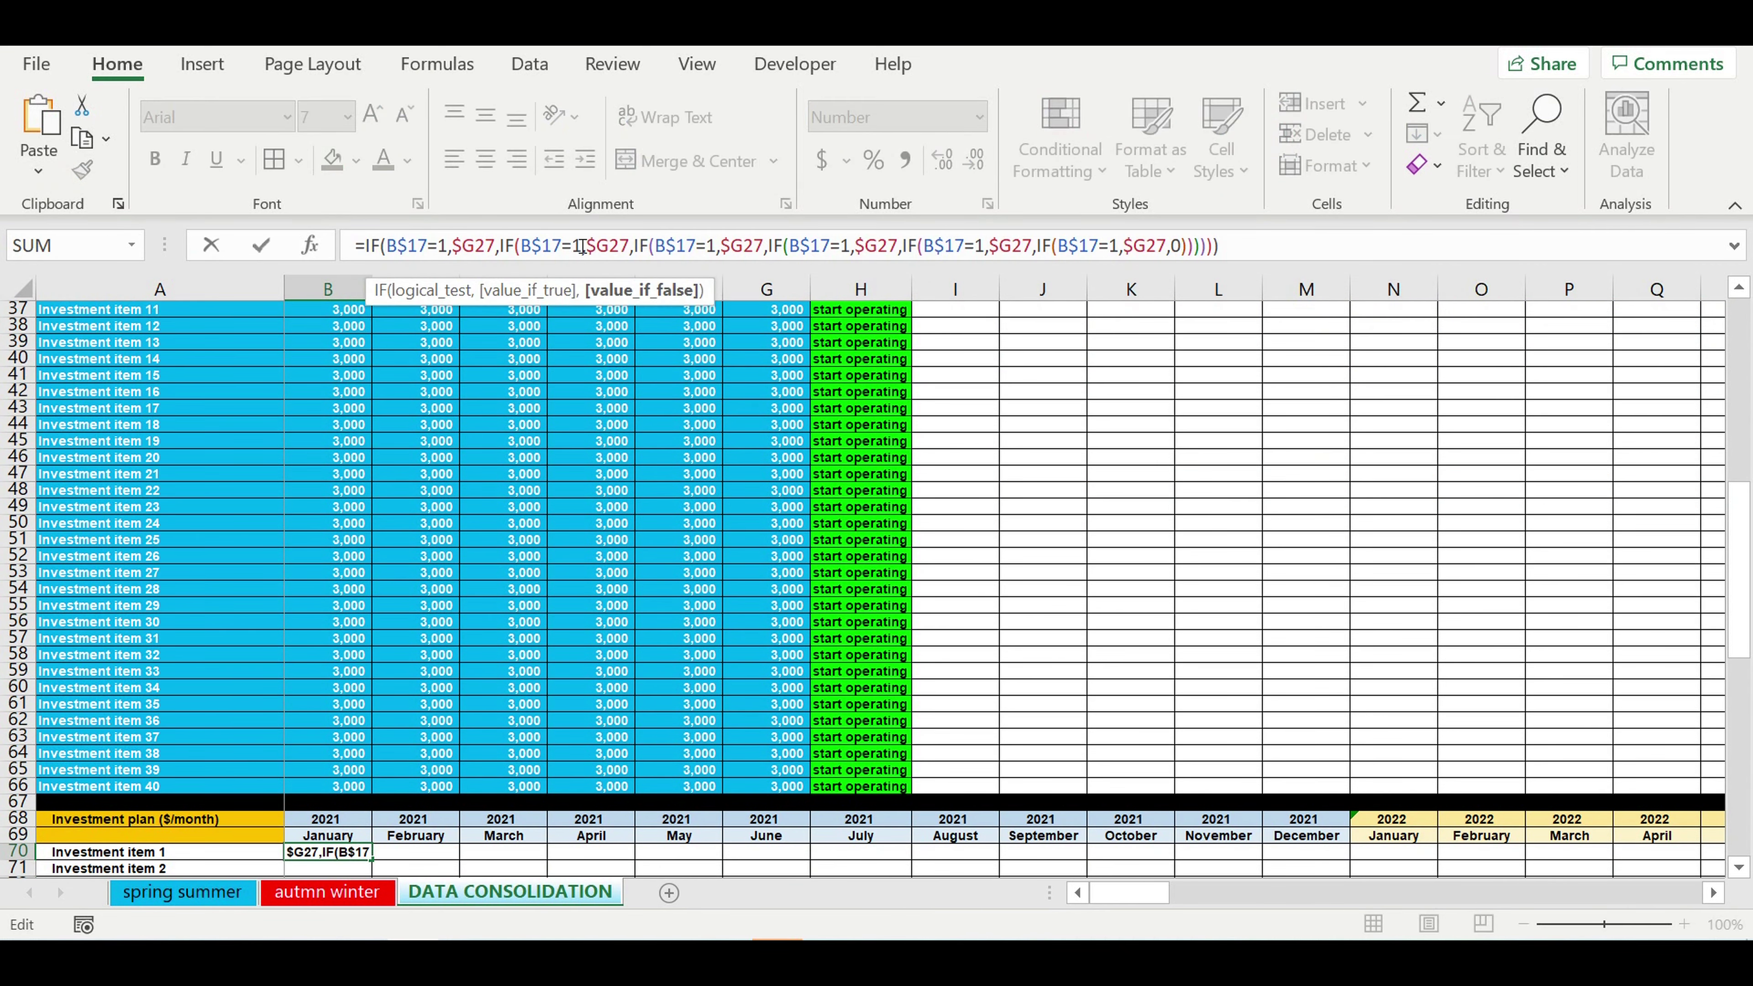
double_click(576, 246)
type("2")
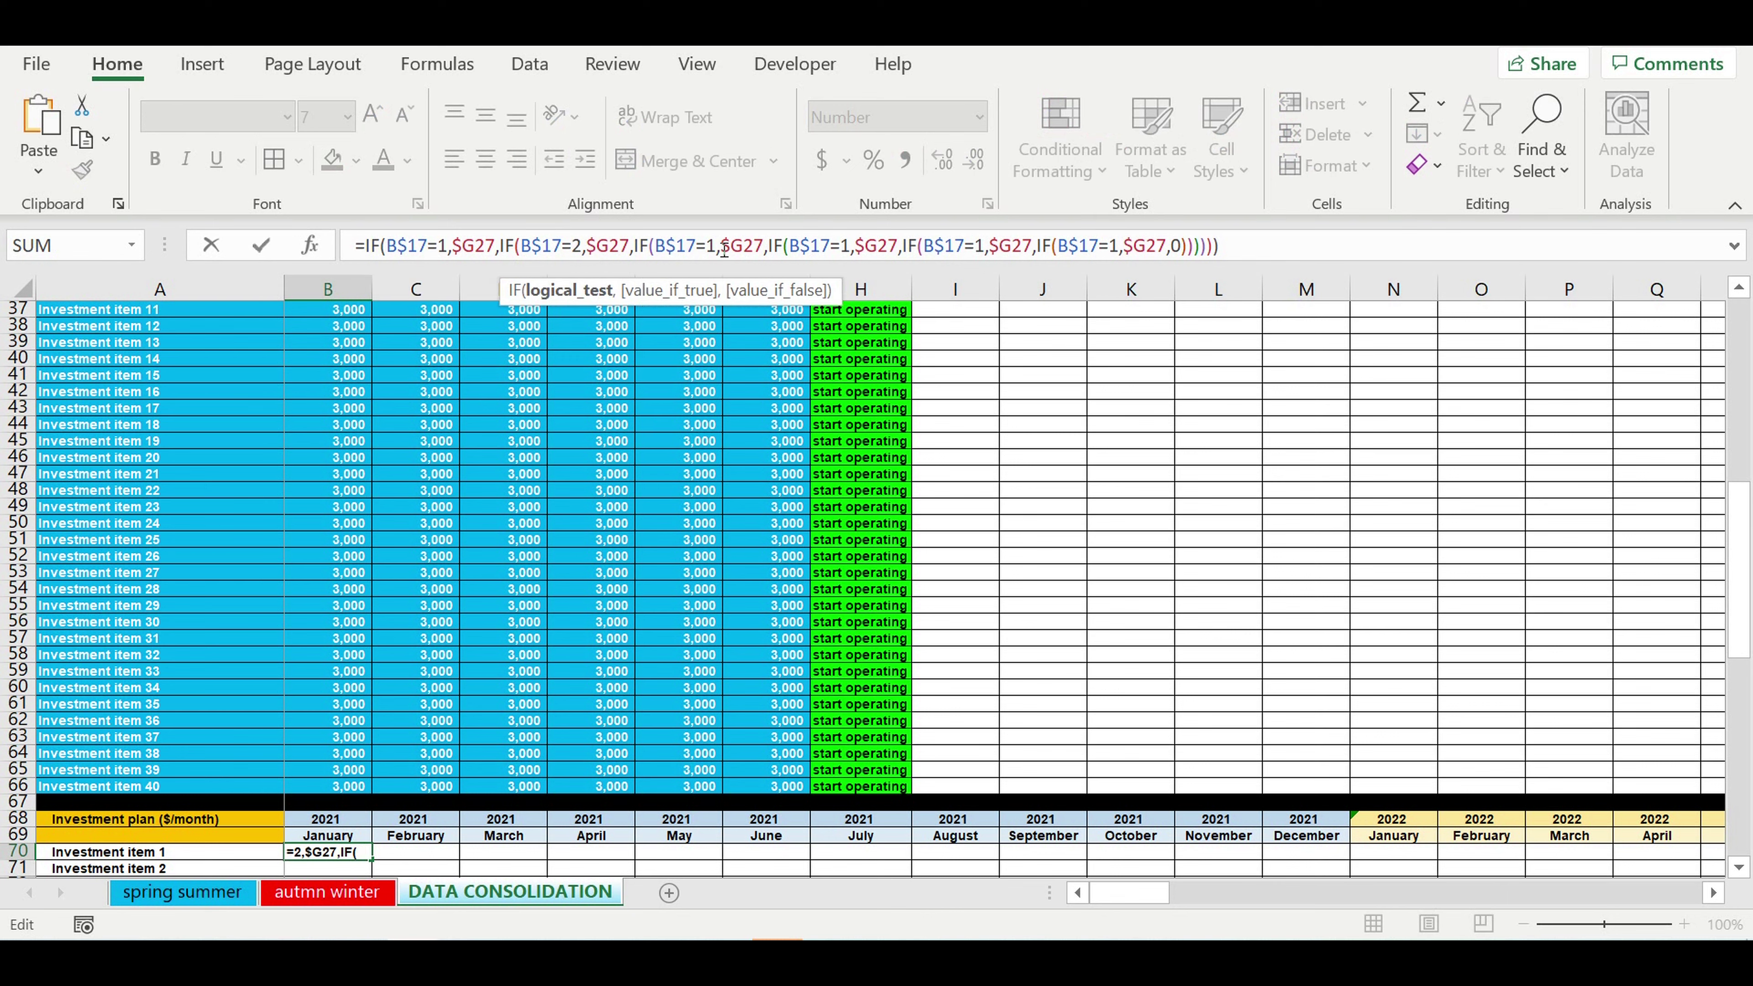
double_click(713, 247)
type("3")
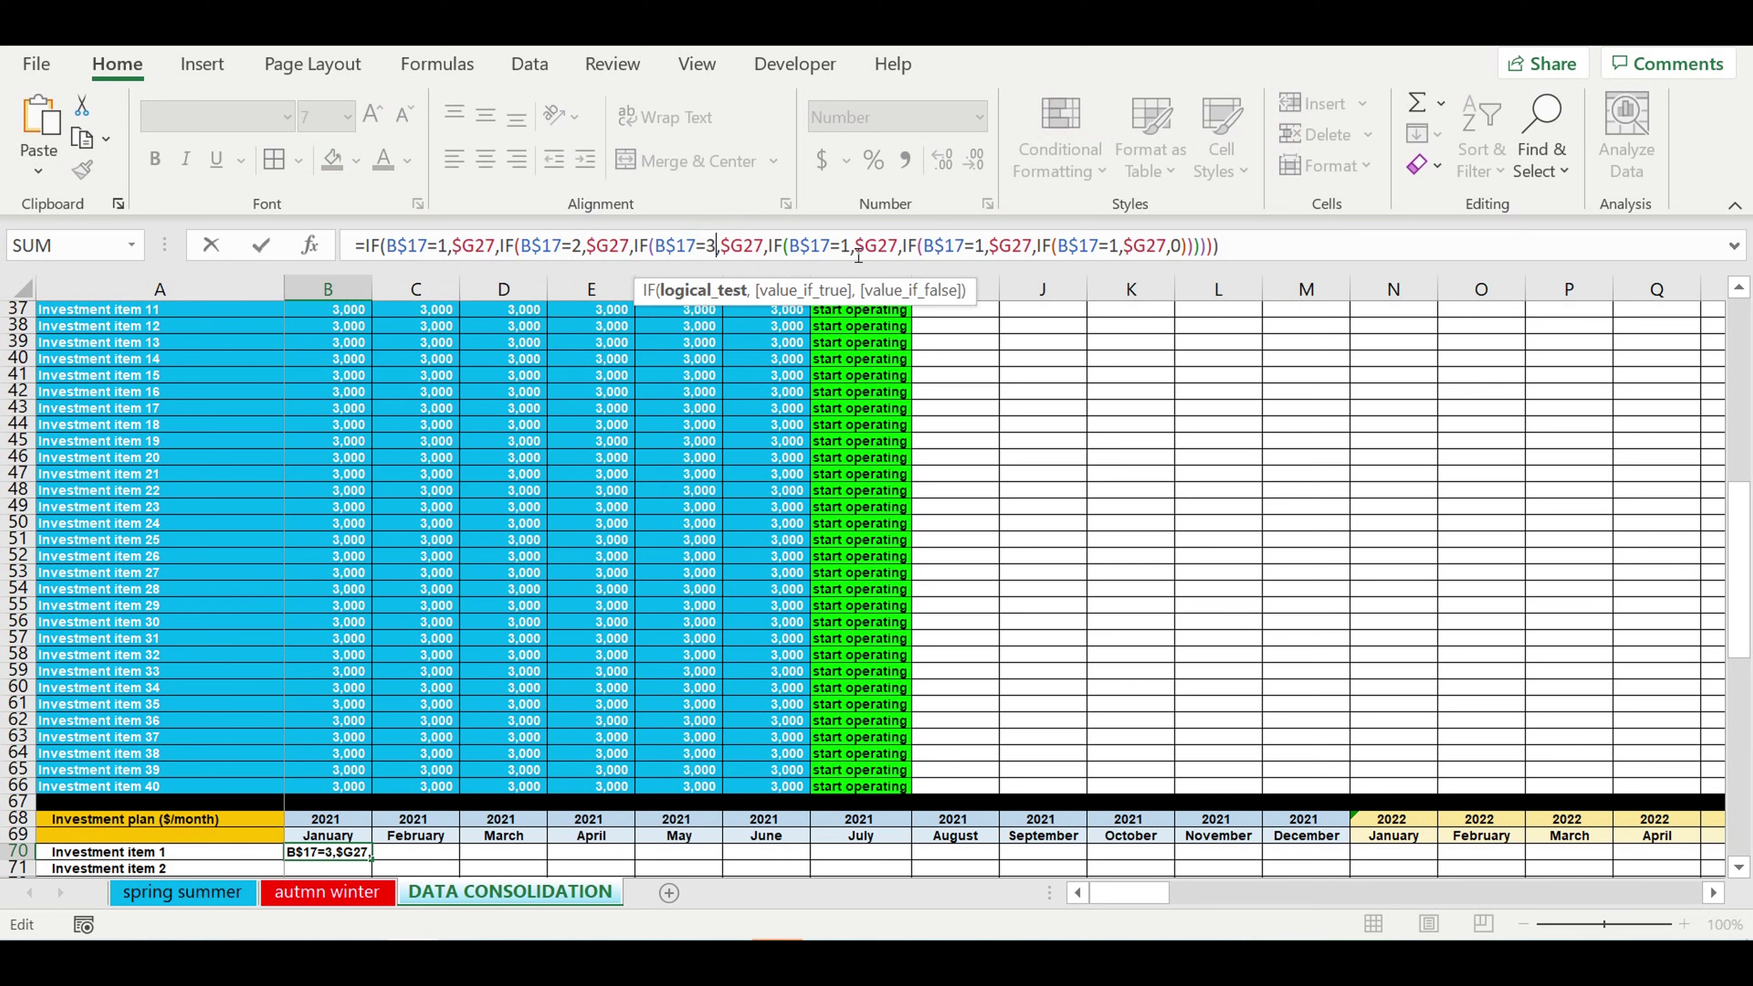
double_click(849, 246)
type("4")
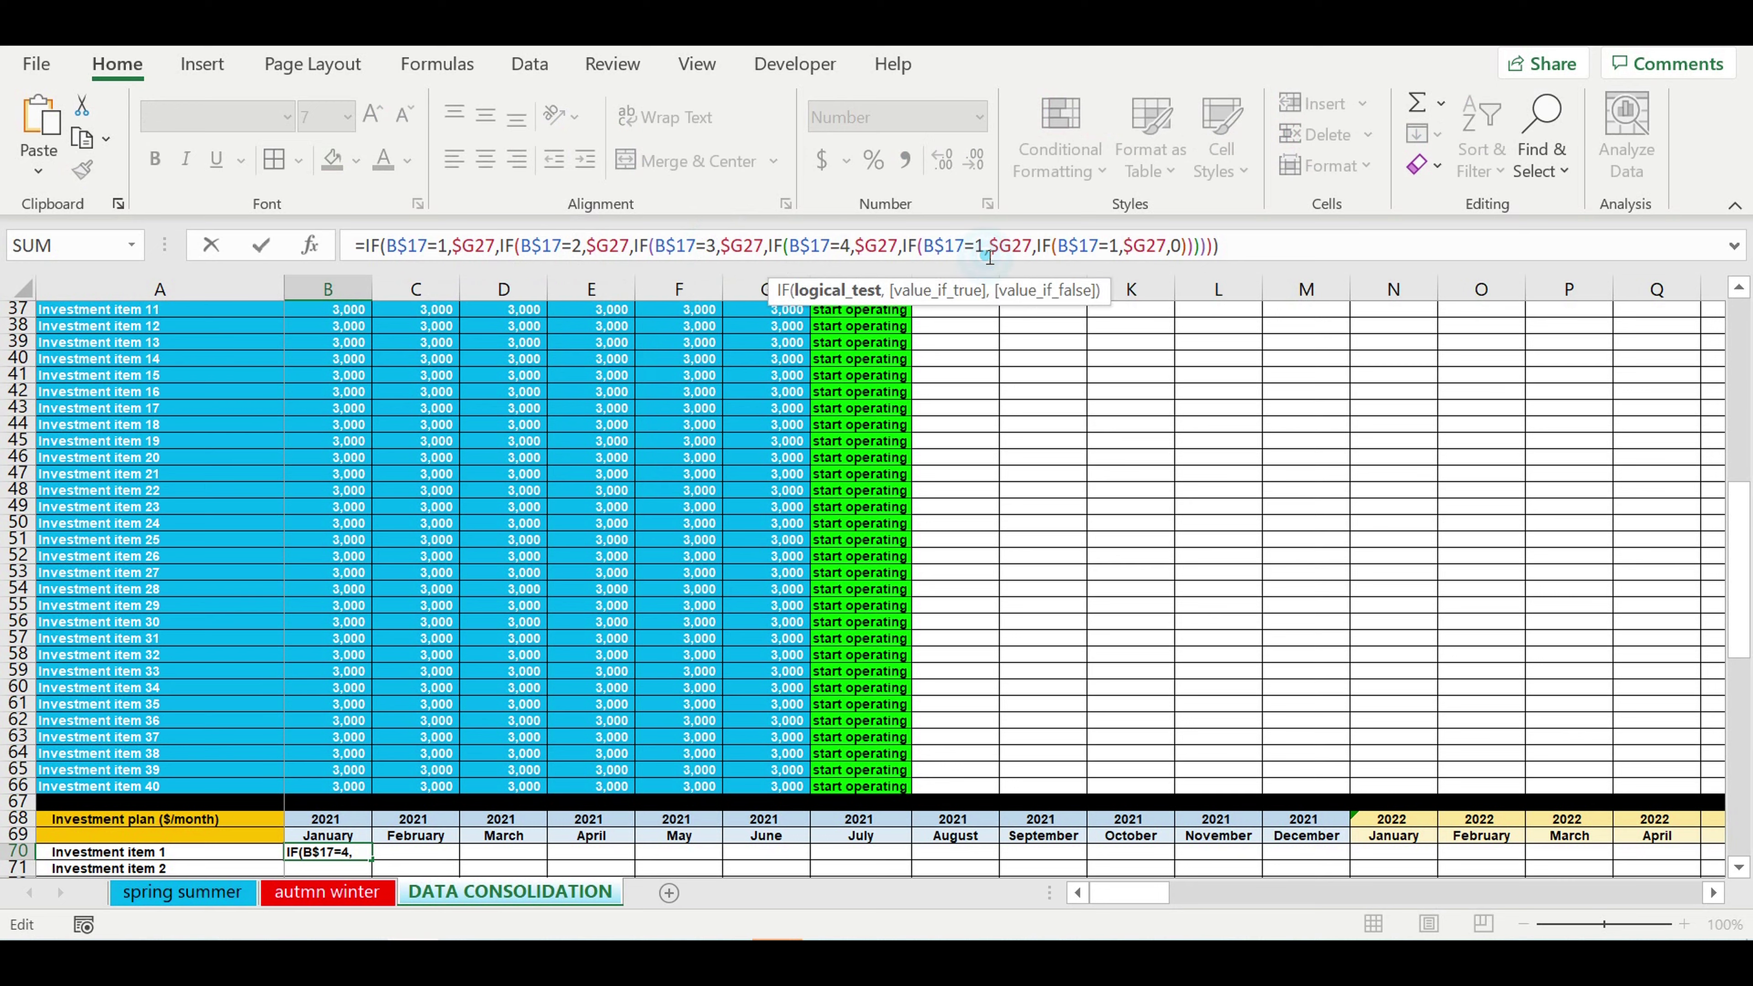
double_click(982, 247)
type("5")
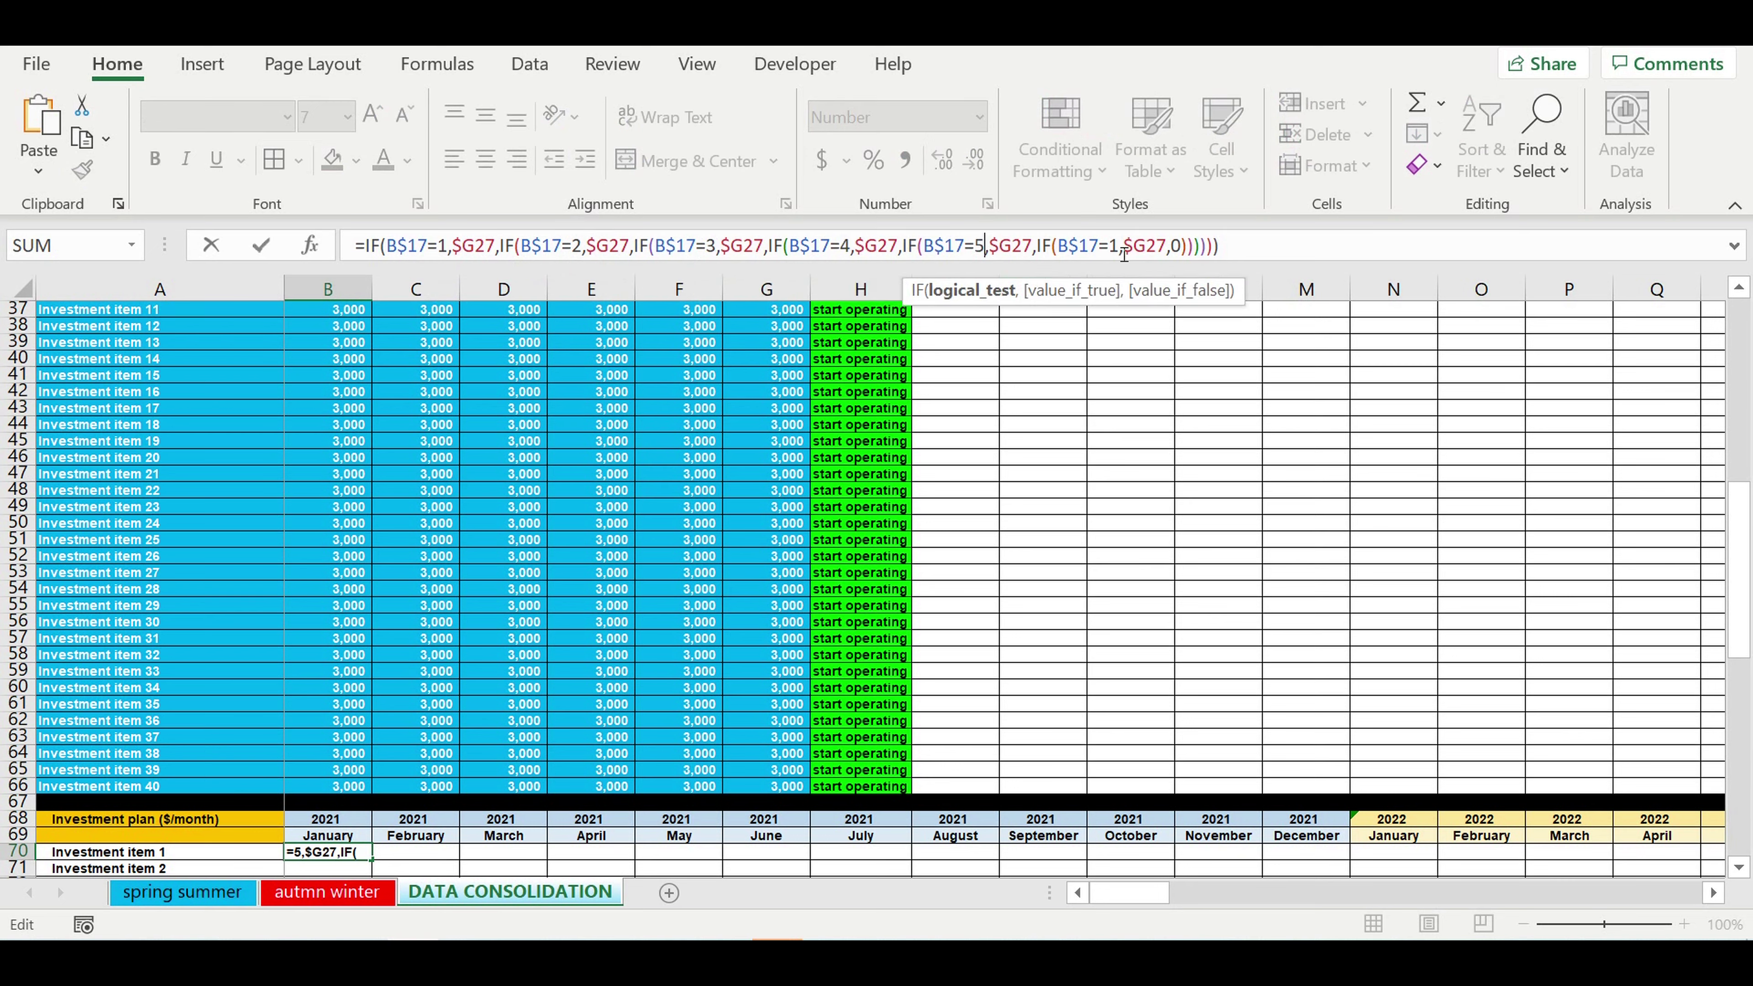
double_click(1114, 247)
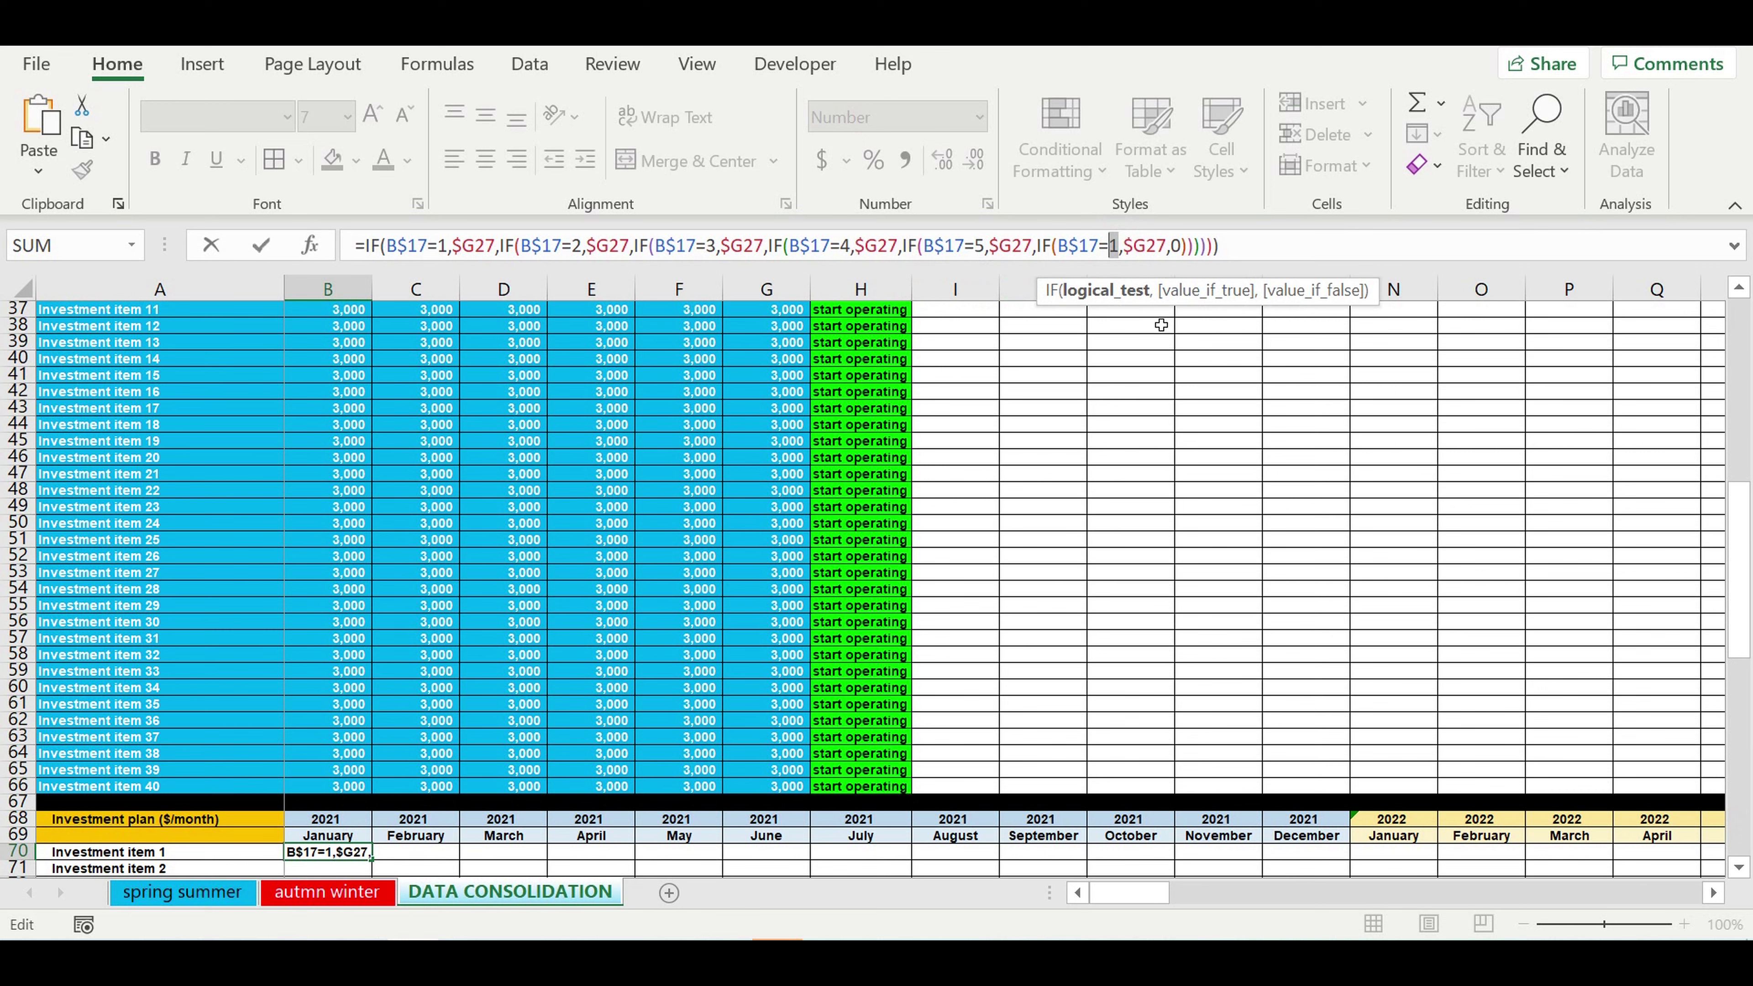
type("6")
Change the values returned by the second and third nested IFs in B70 to $F27 and $E27
left_click(486, 247)
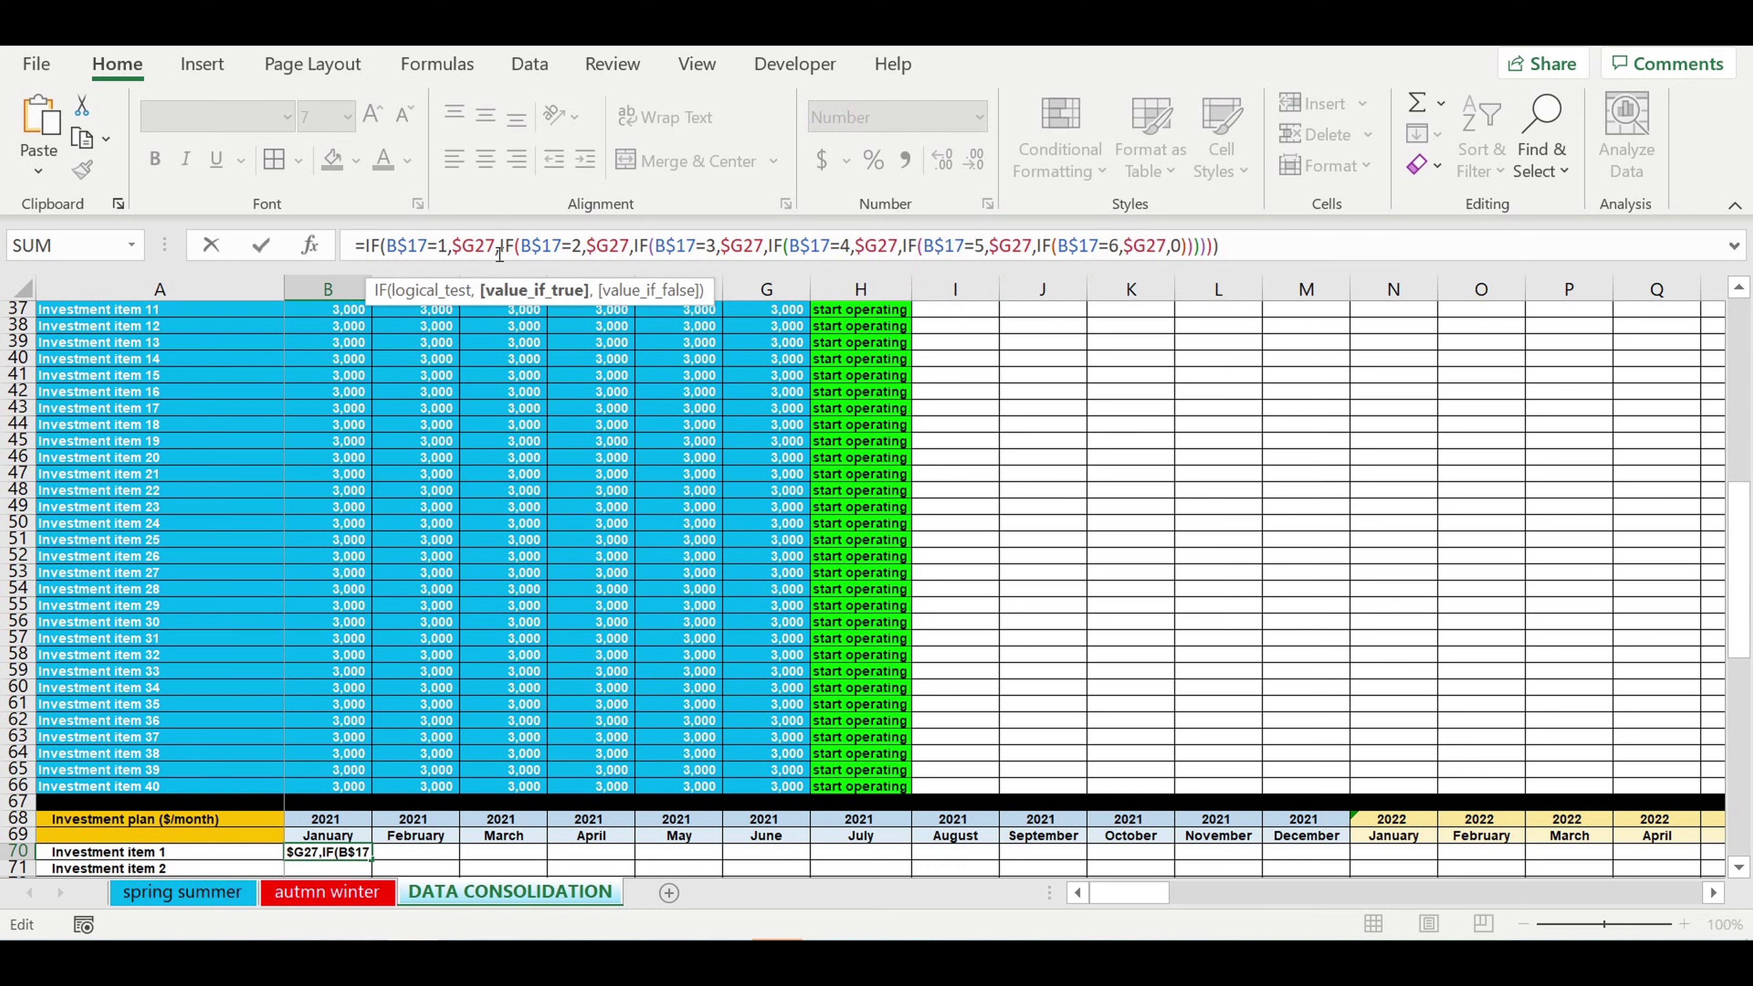
left_click_drag(597, 246, 609, 246)
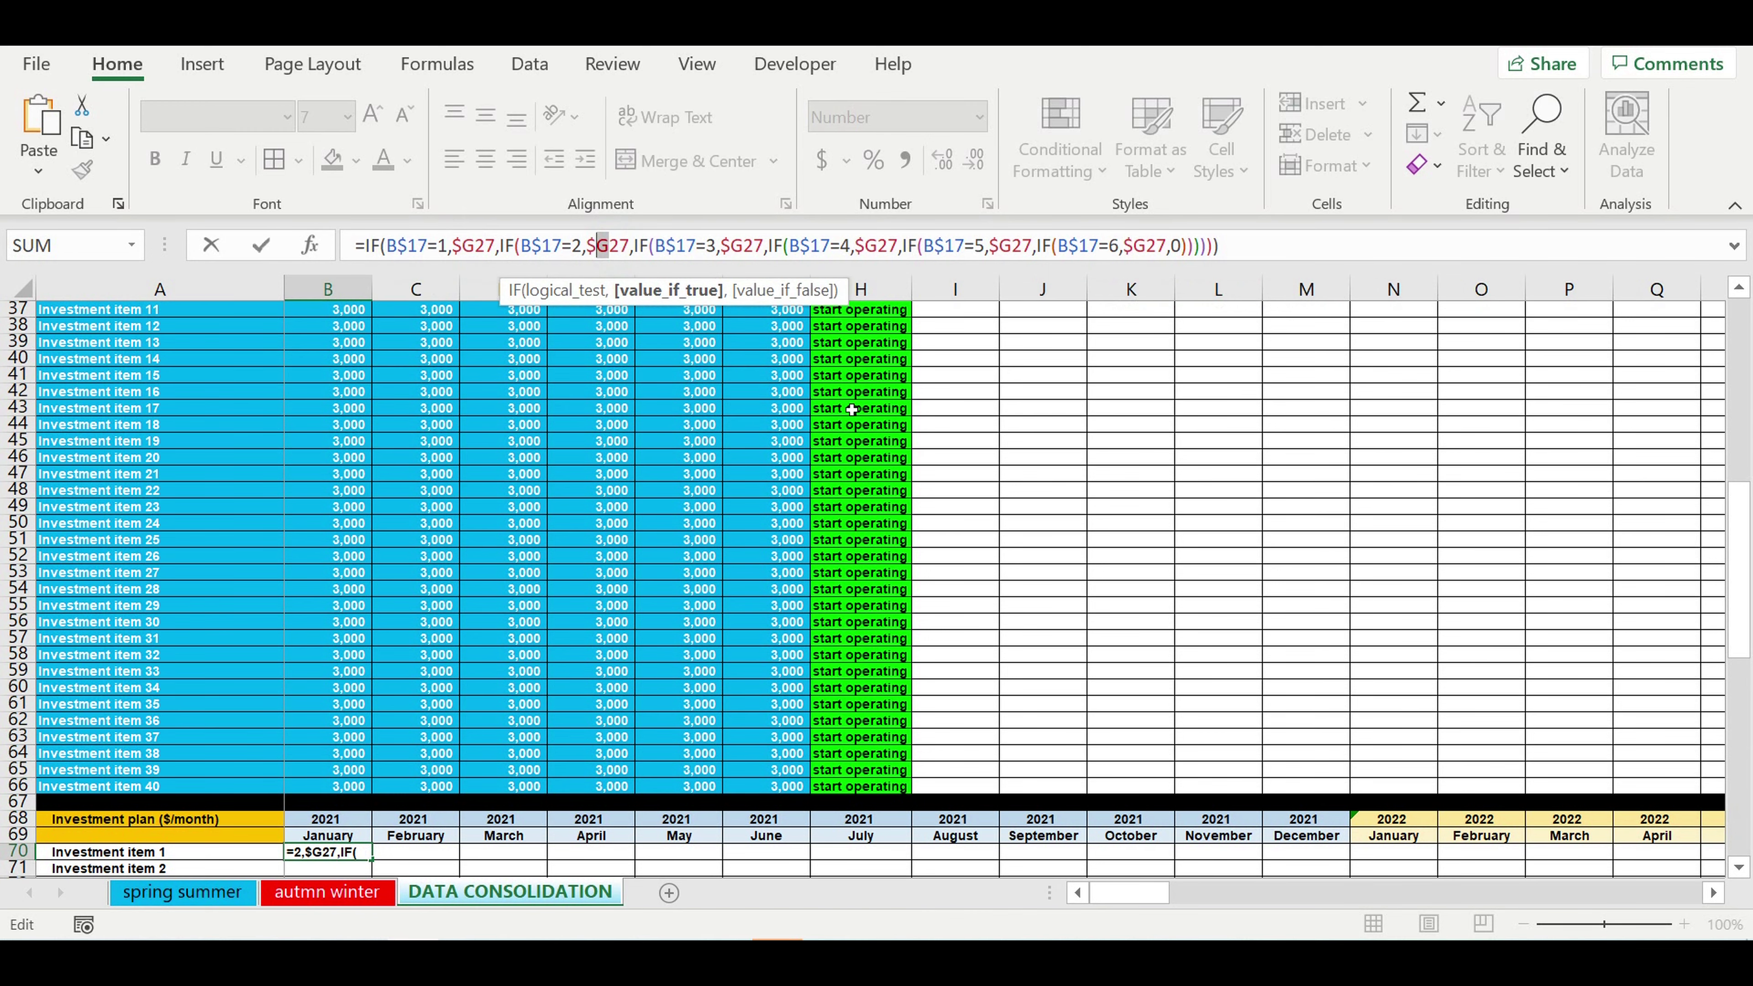
type("f")
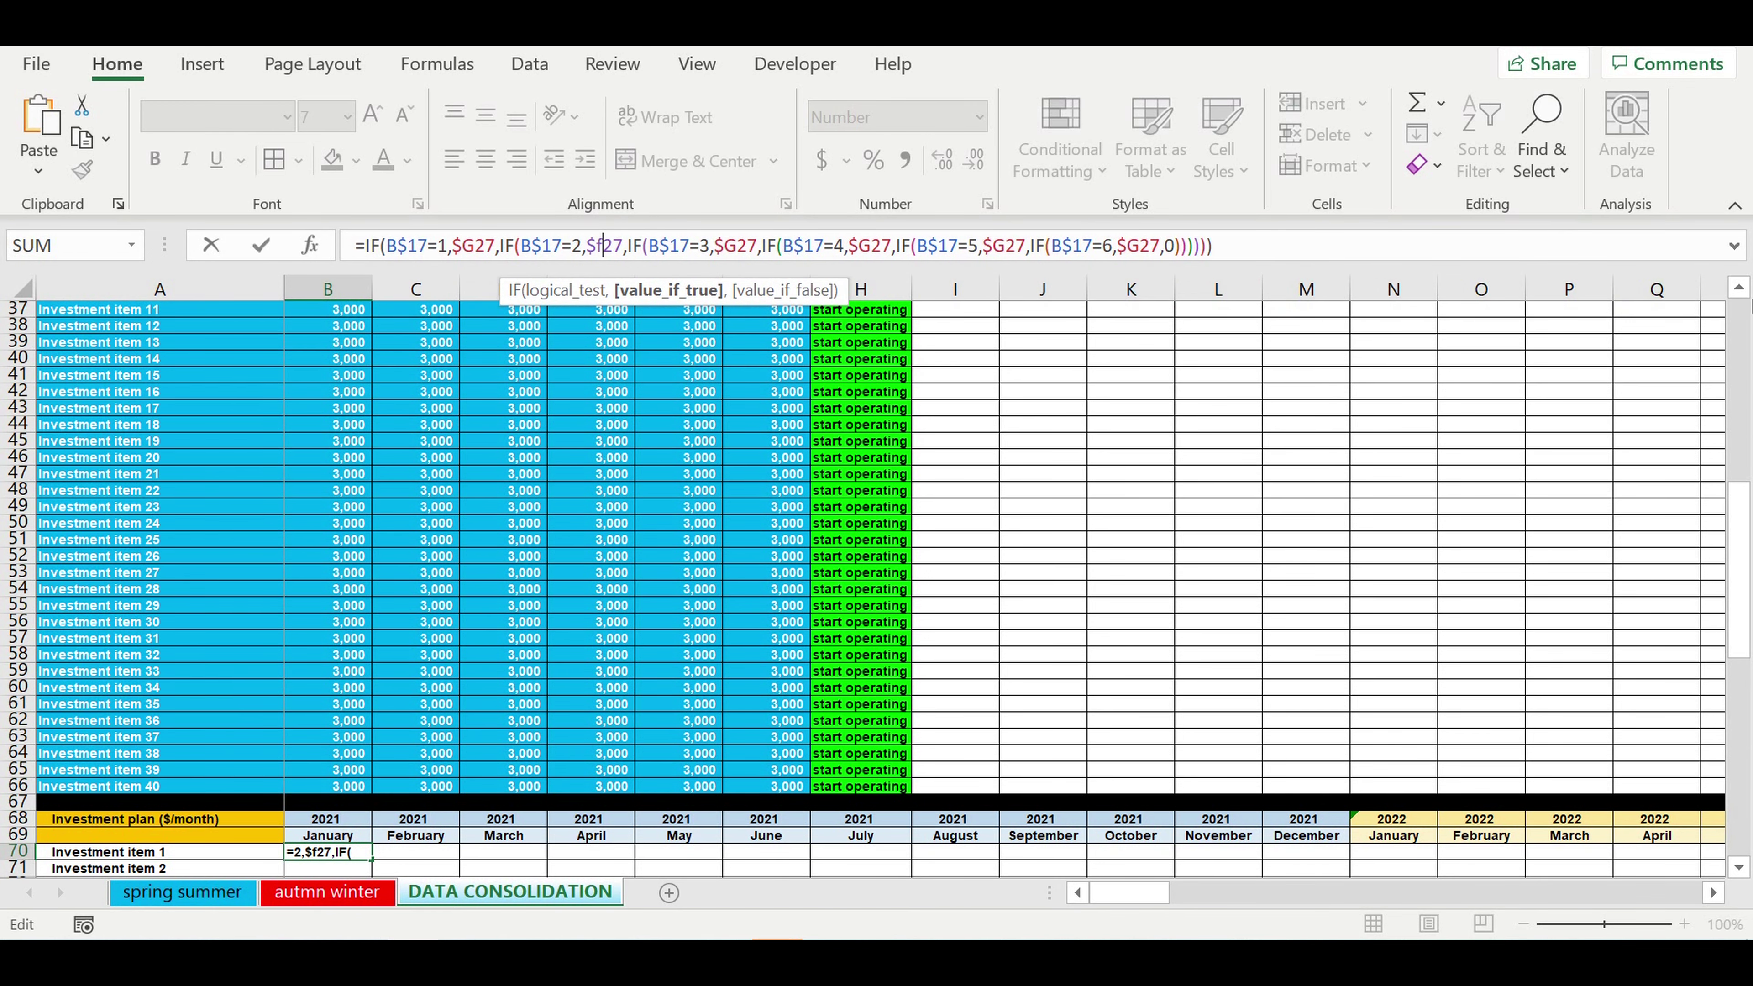
left_click(1745, 289)
left_click(1742, 289)
left_click(1742, 288)
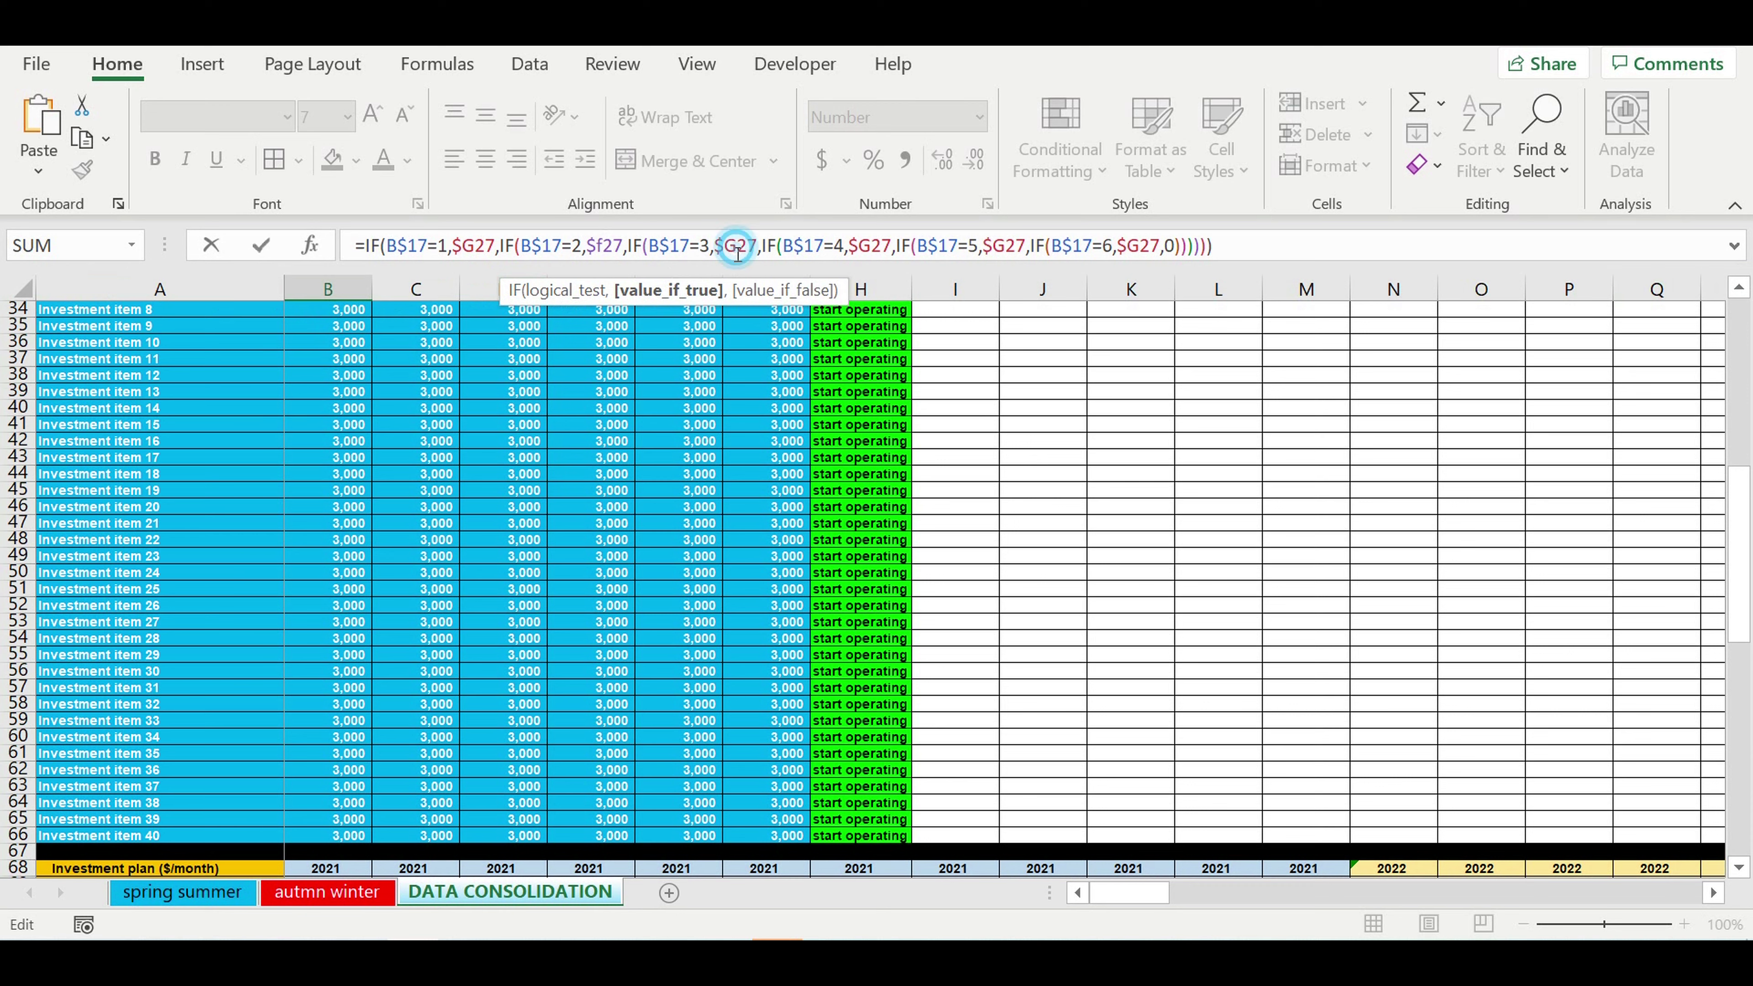
left_click_drag(725, 252, 738, 252)
type("e")
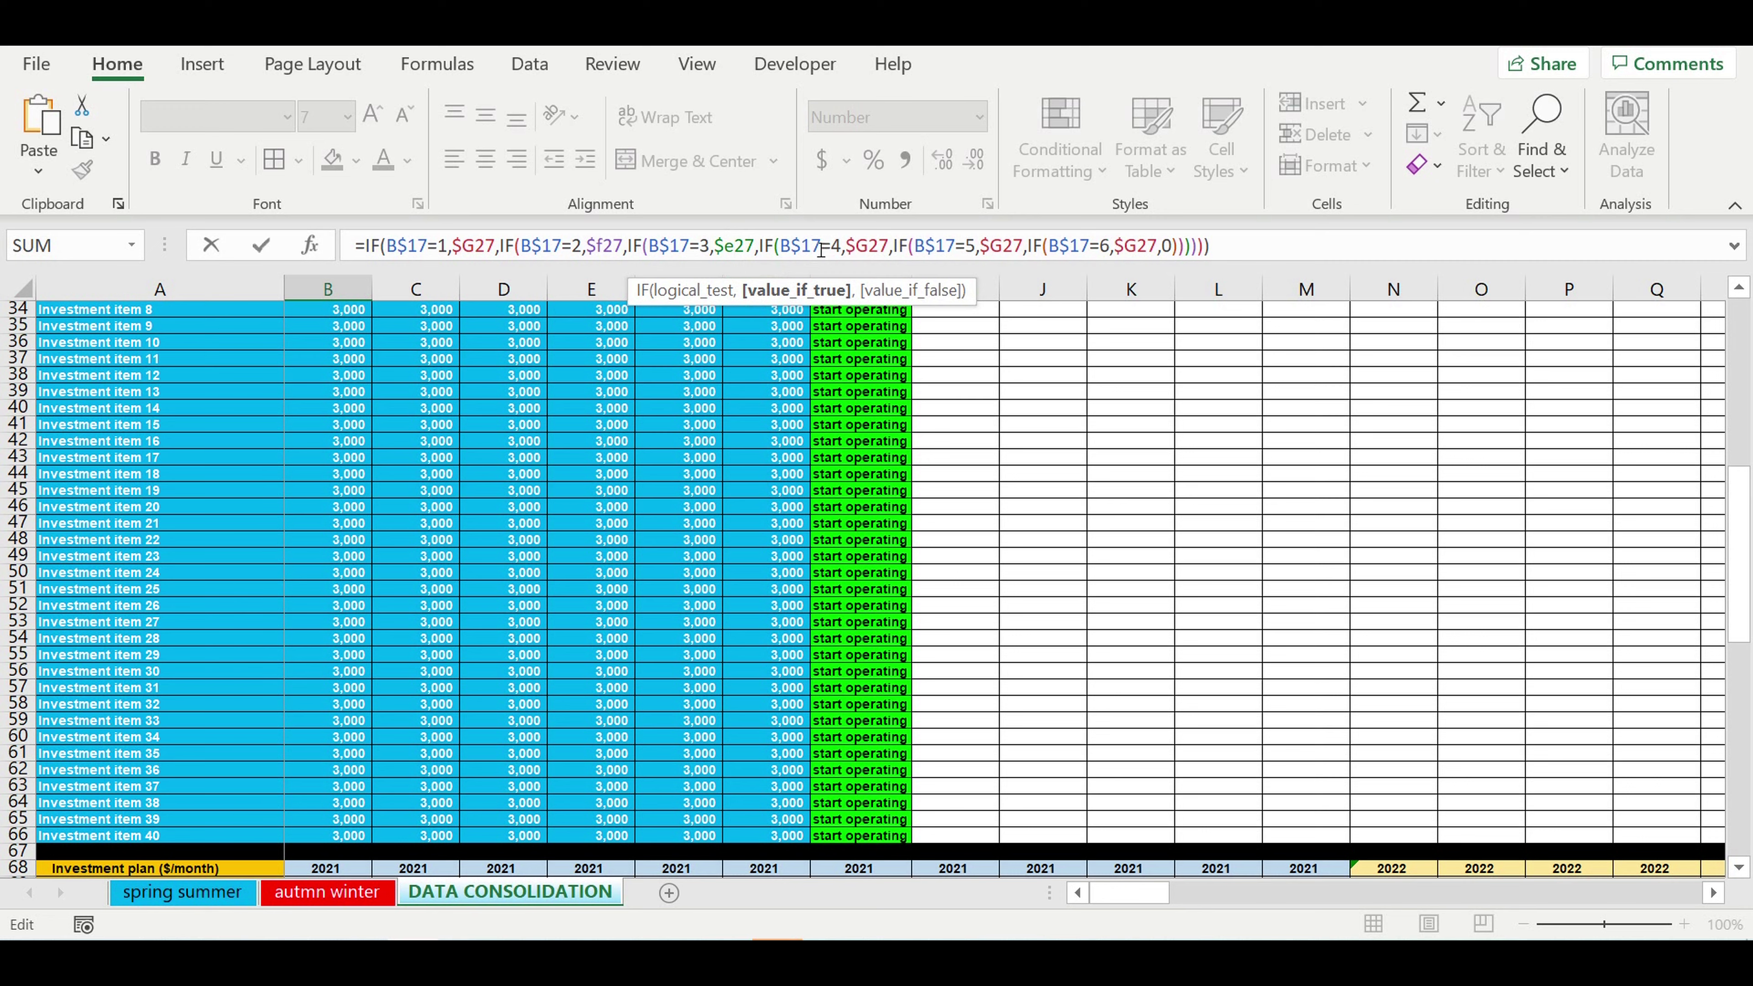
Change the values returned by the fourth, fifth and sixth nested IFs to $D27, $C27 and $B27, and enter the formula
left_click_drag(857, 245, 868, 245)
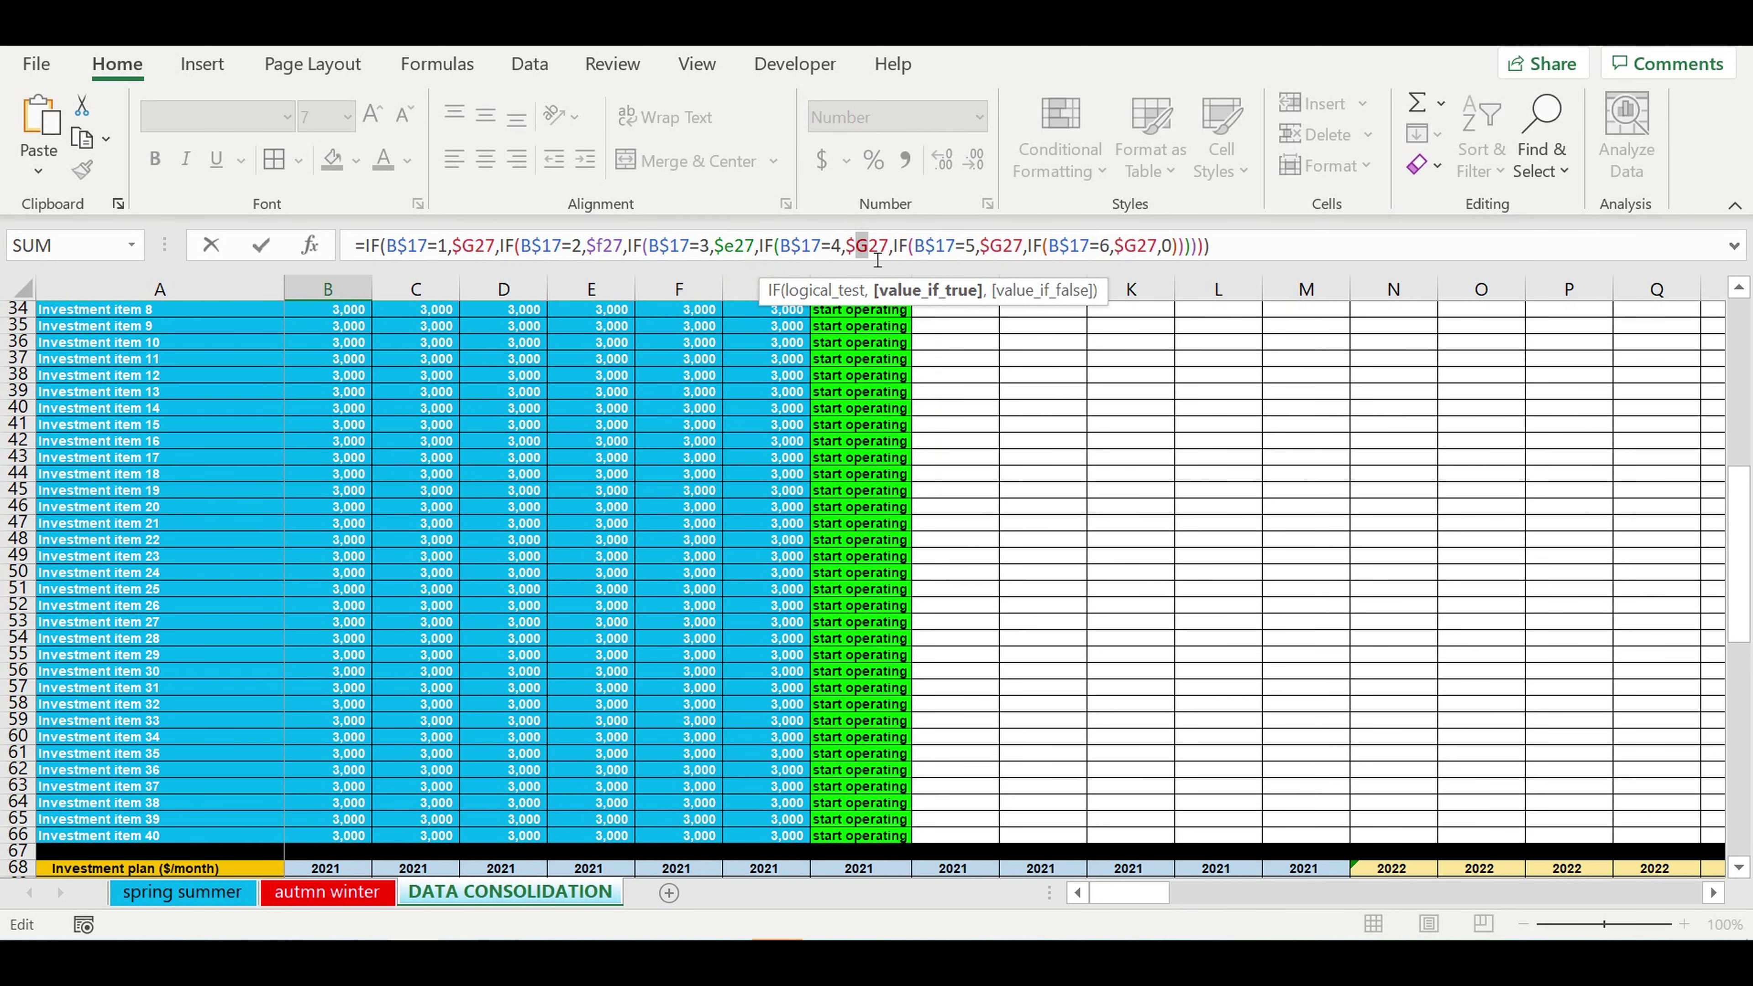
left_click_drag(1742, 499, 1740, 446)
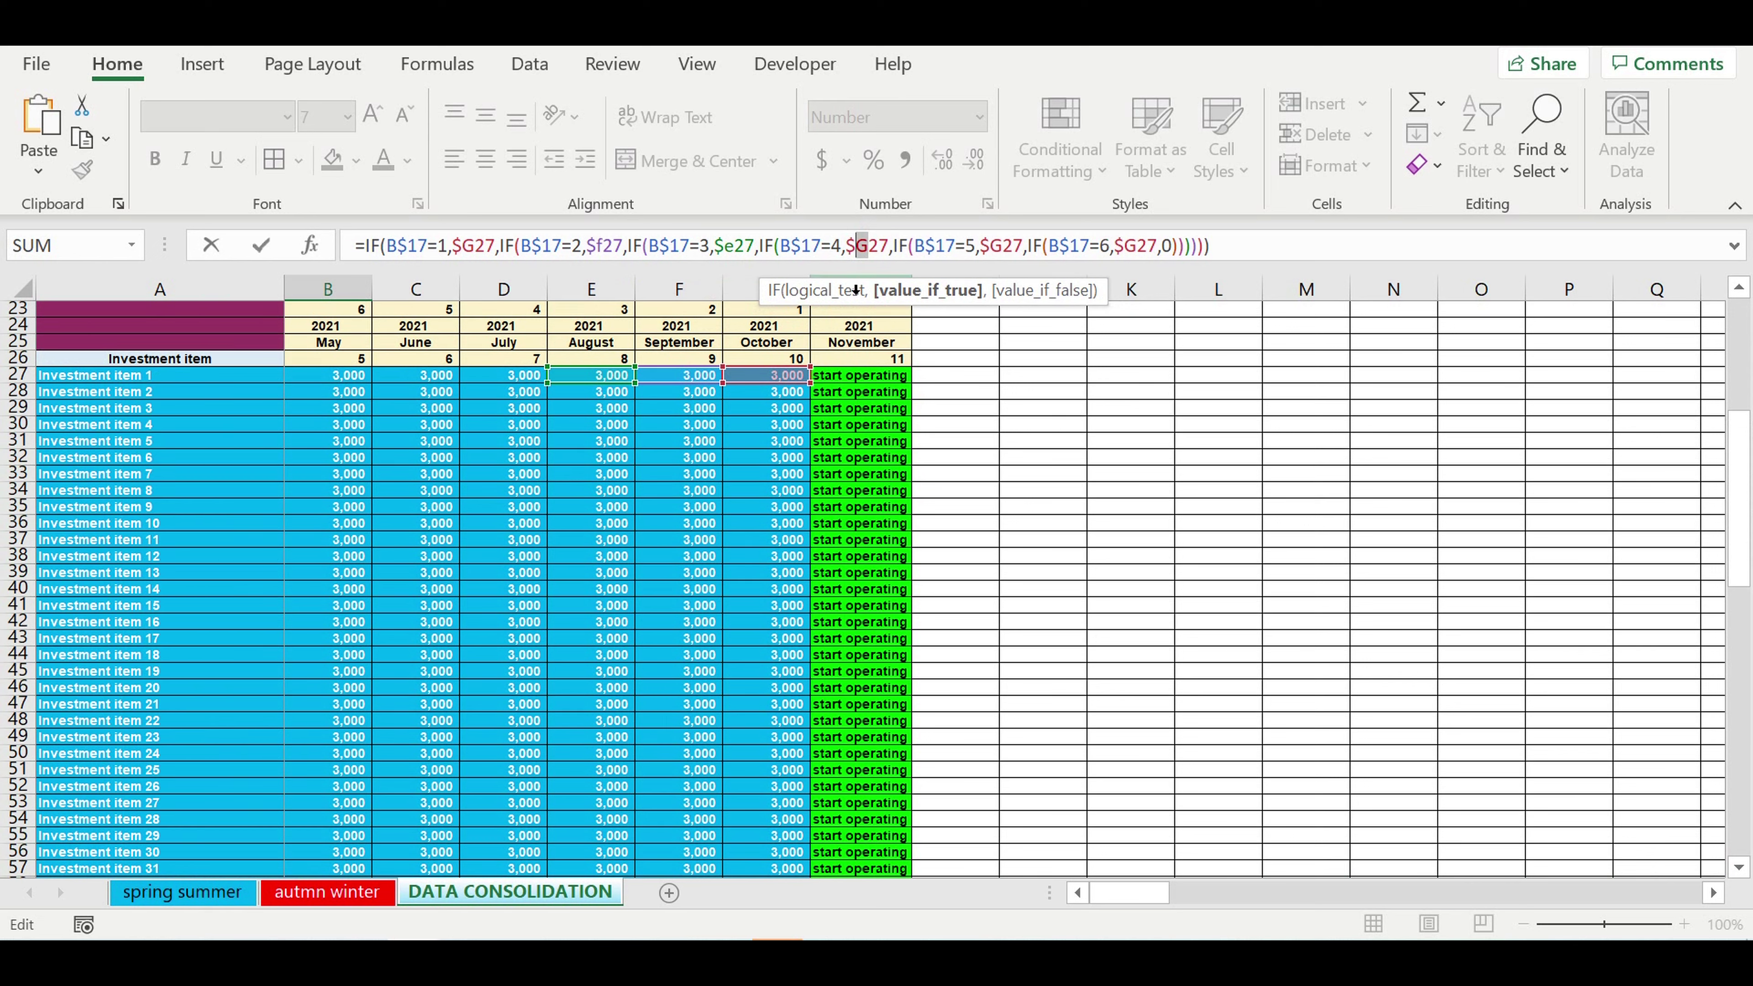
type("d")
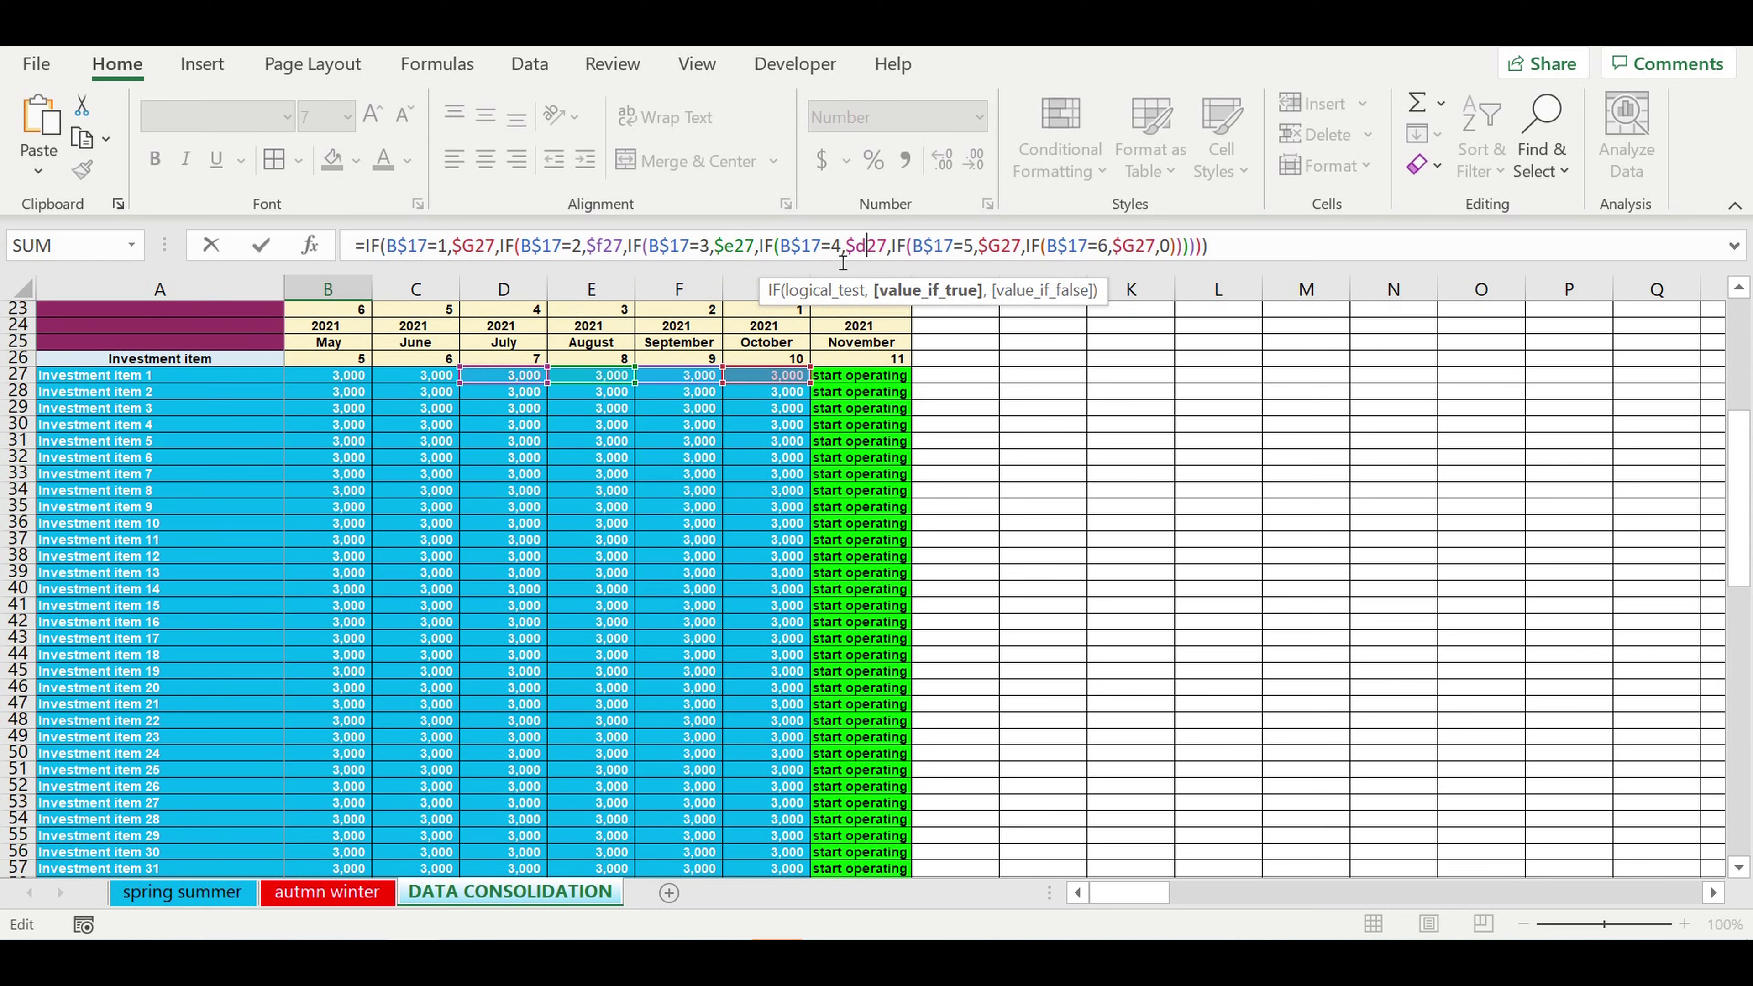
left_click_drag(987, 247, 1003, 251)
type("c")
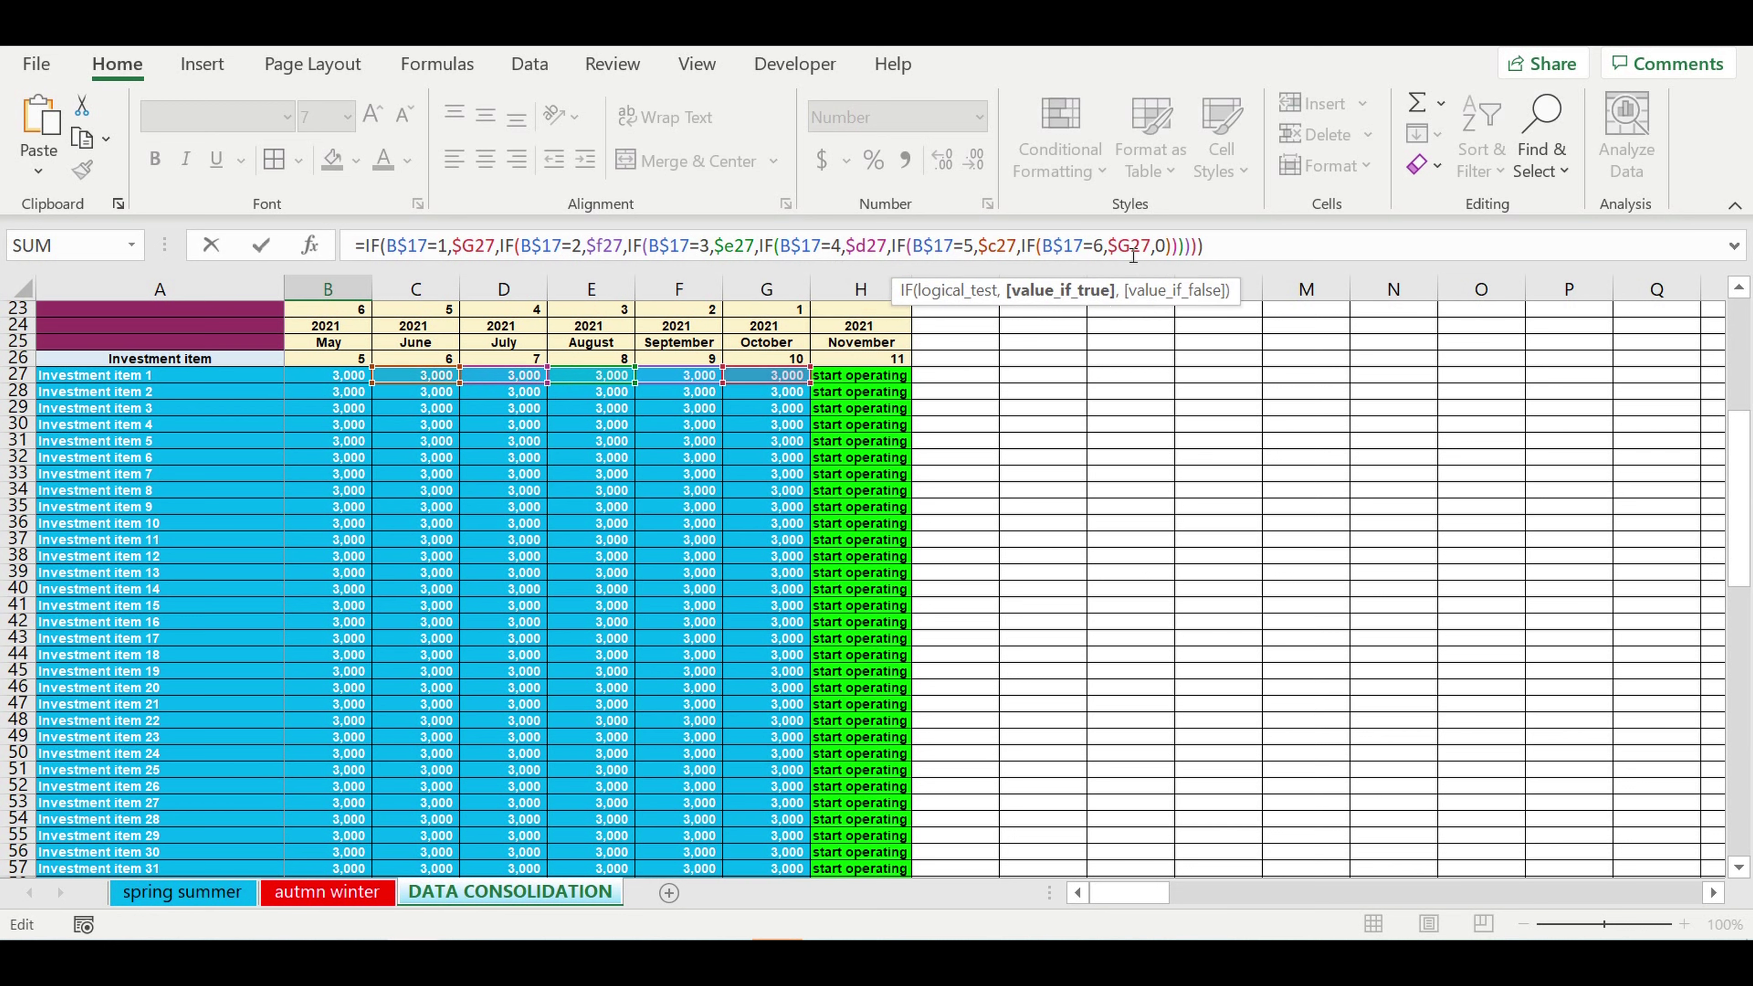
left_click_drag(1118, 249, 1132, 252)
type("b")
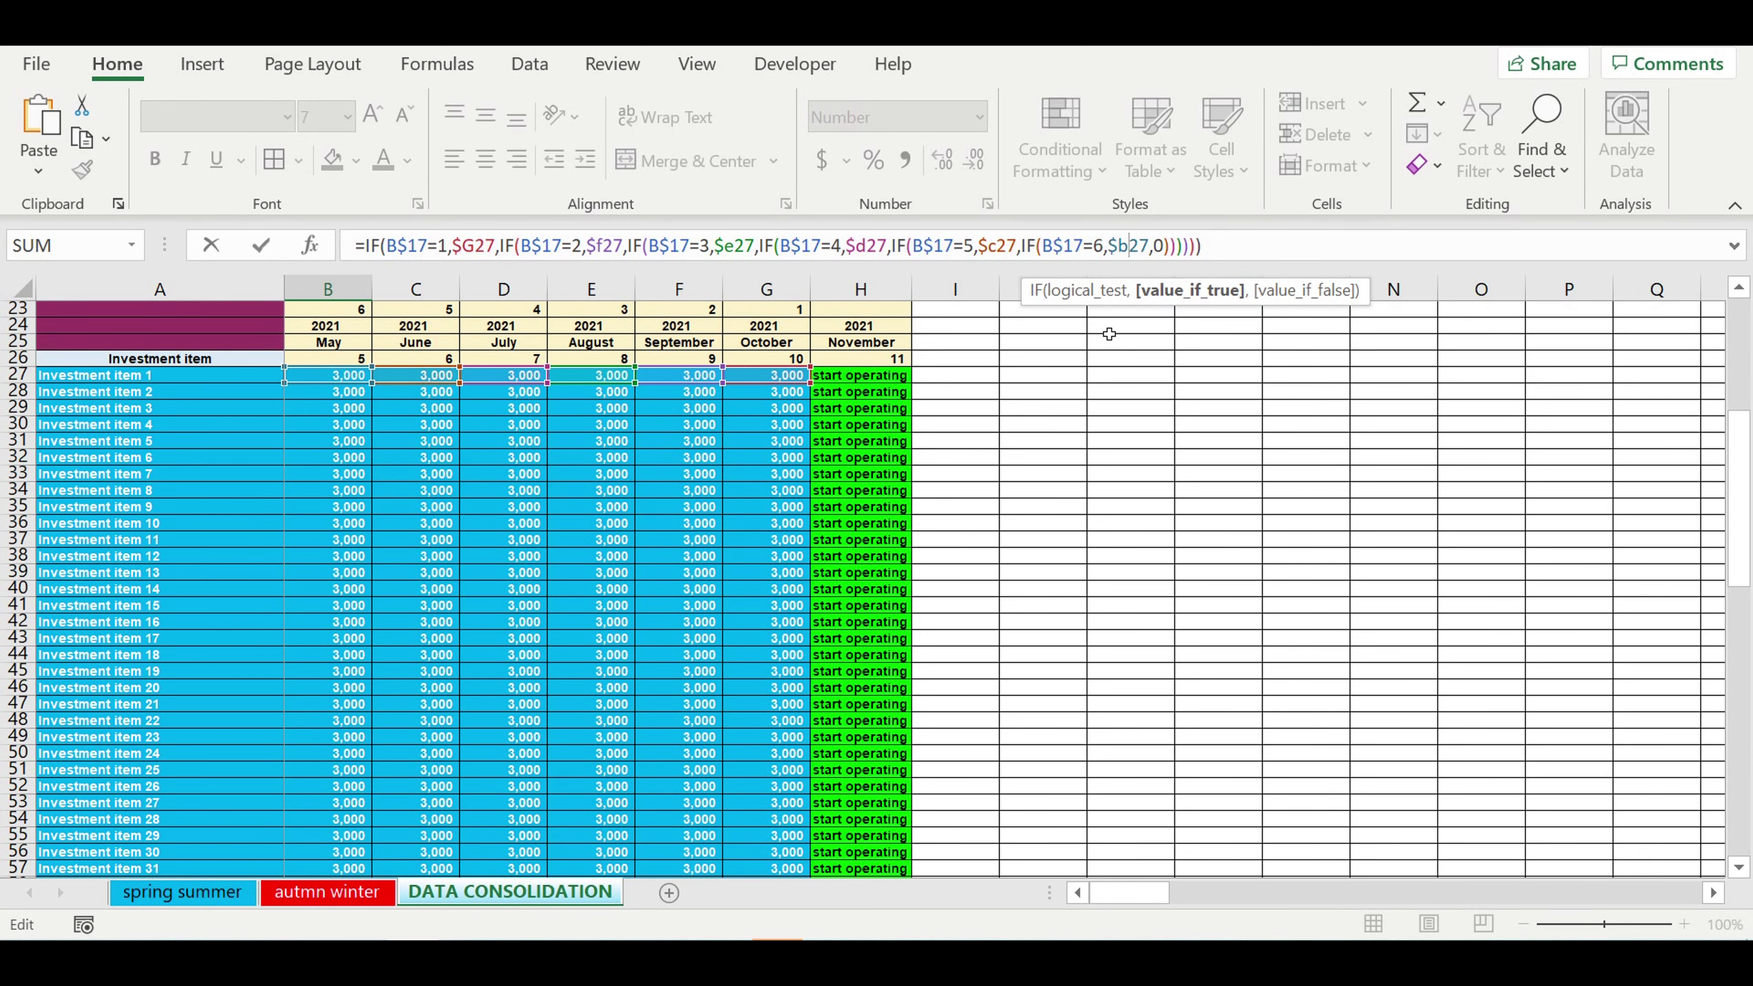
key("Return")
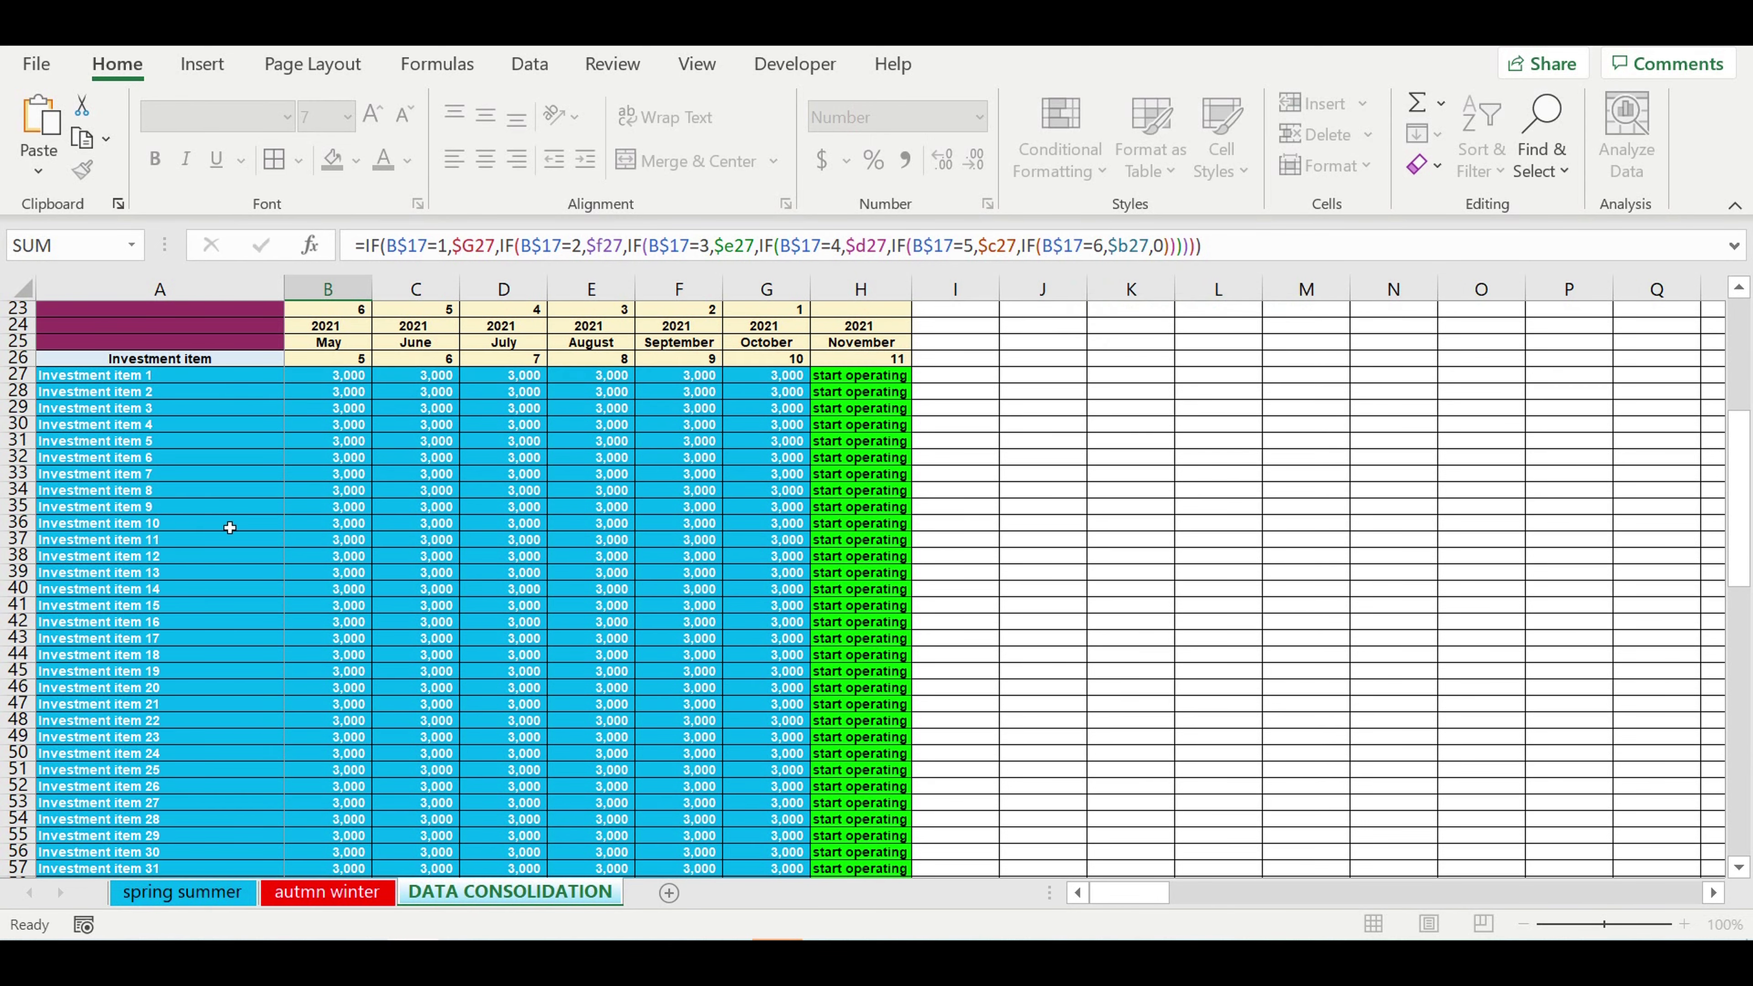
Fill the B70 formula across the monthly columns to DQ and down to row 109 for all 40 investment items
scroll(368, 810, "down", 8)
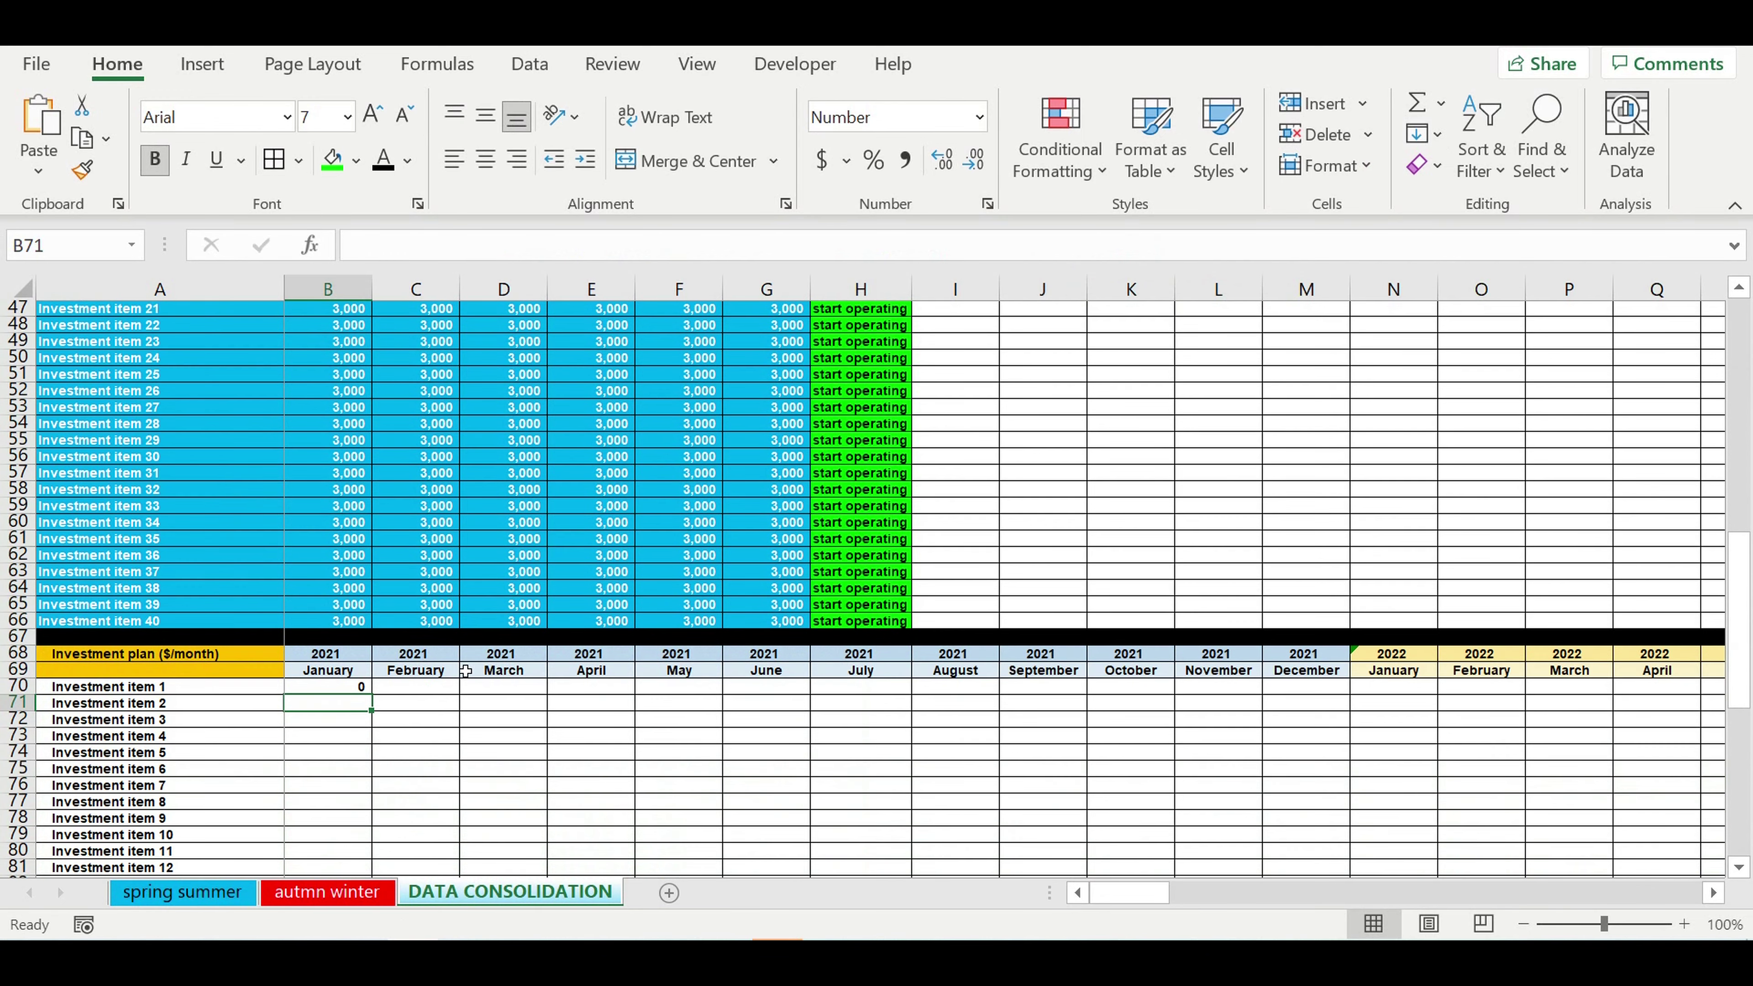
left_click(341, 459)
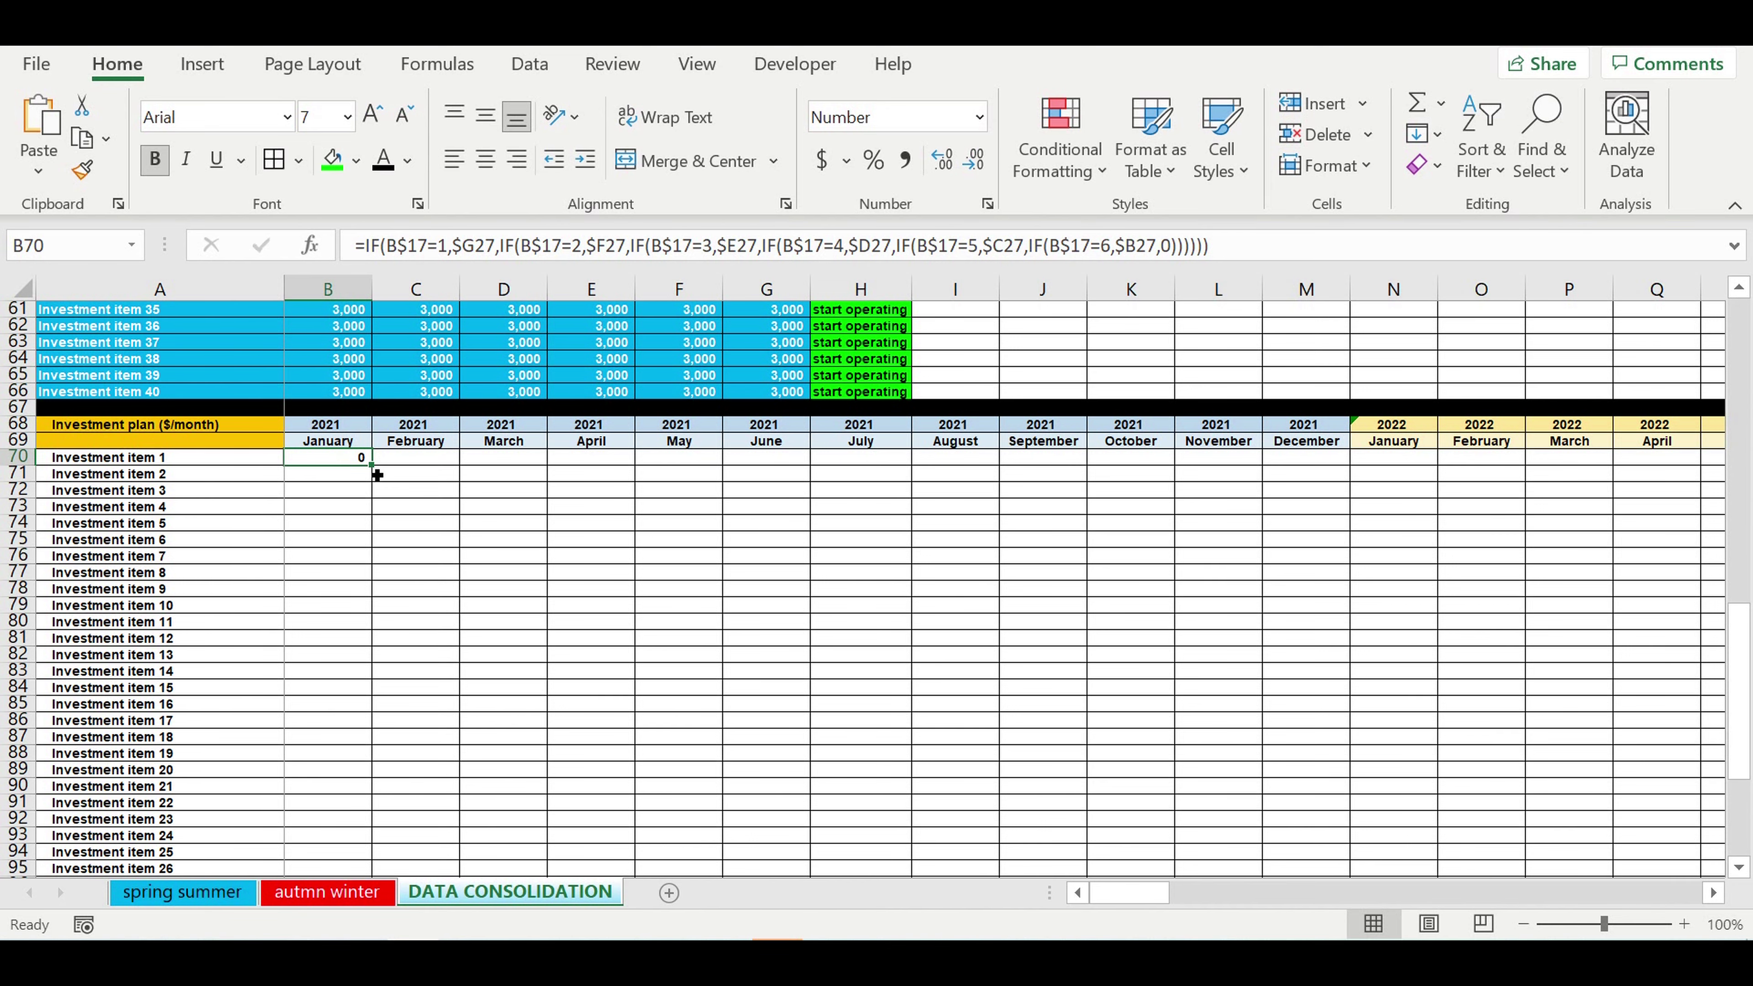
left_click_drag(377, 476, 1660, 635)
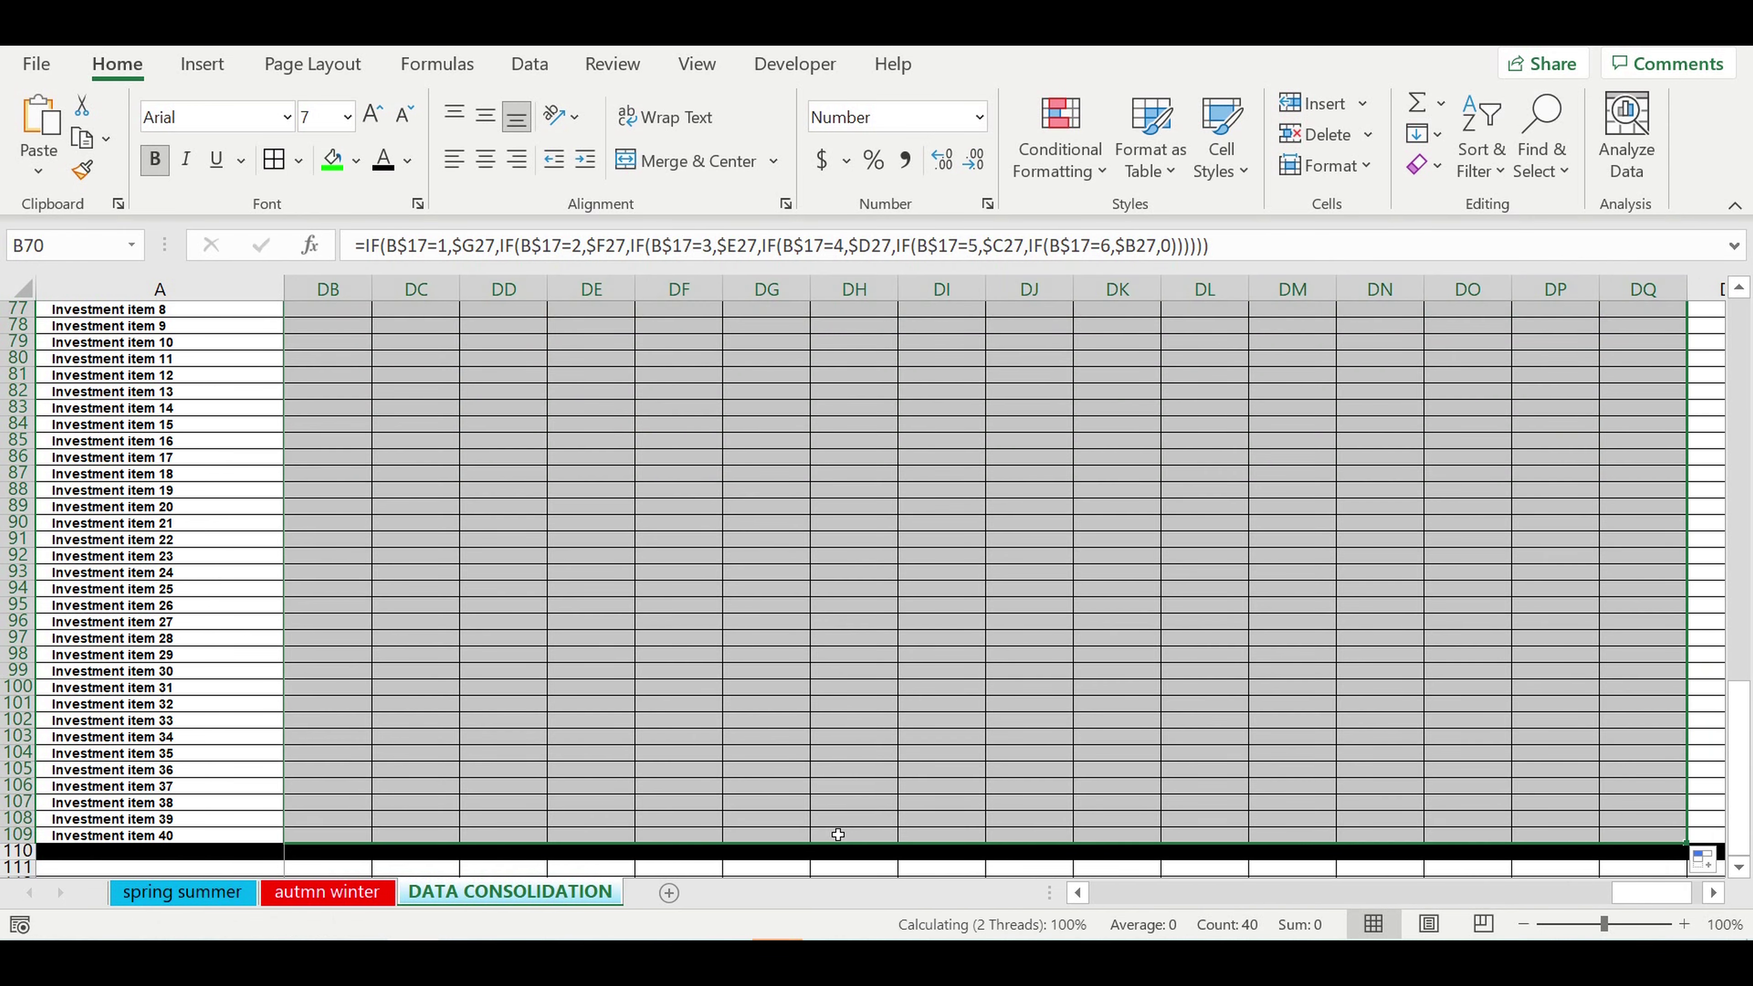
Review the filled Investment plan formulas from the late 2029 and 2030 columns back to the 2021 columns
scroll(737, 704, "up", 6)
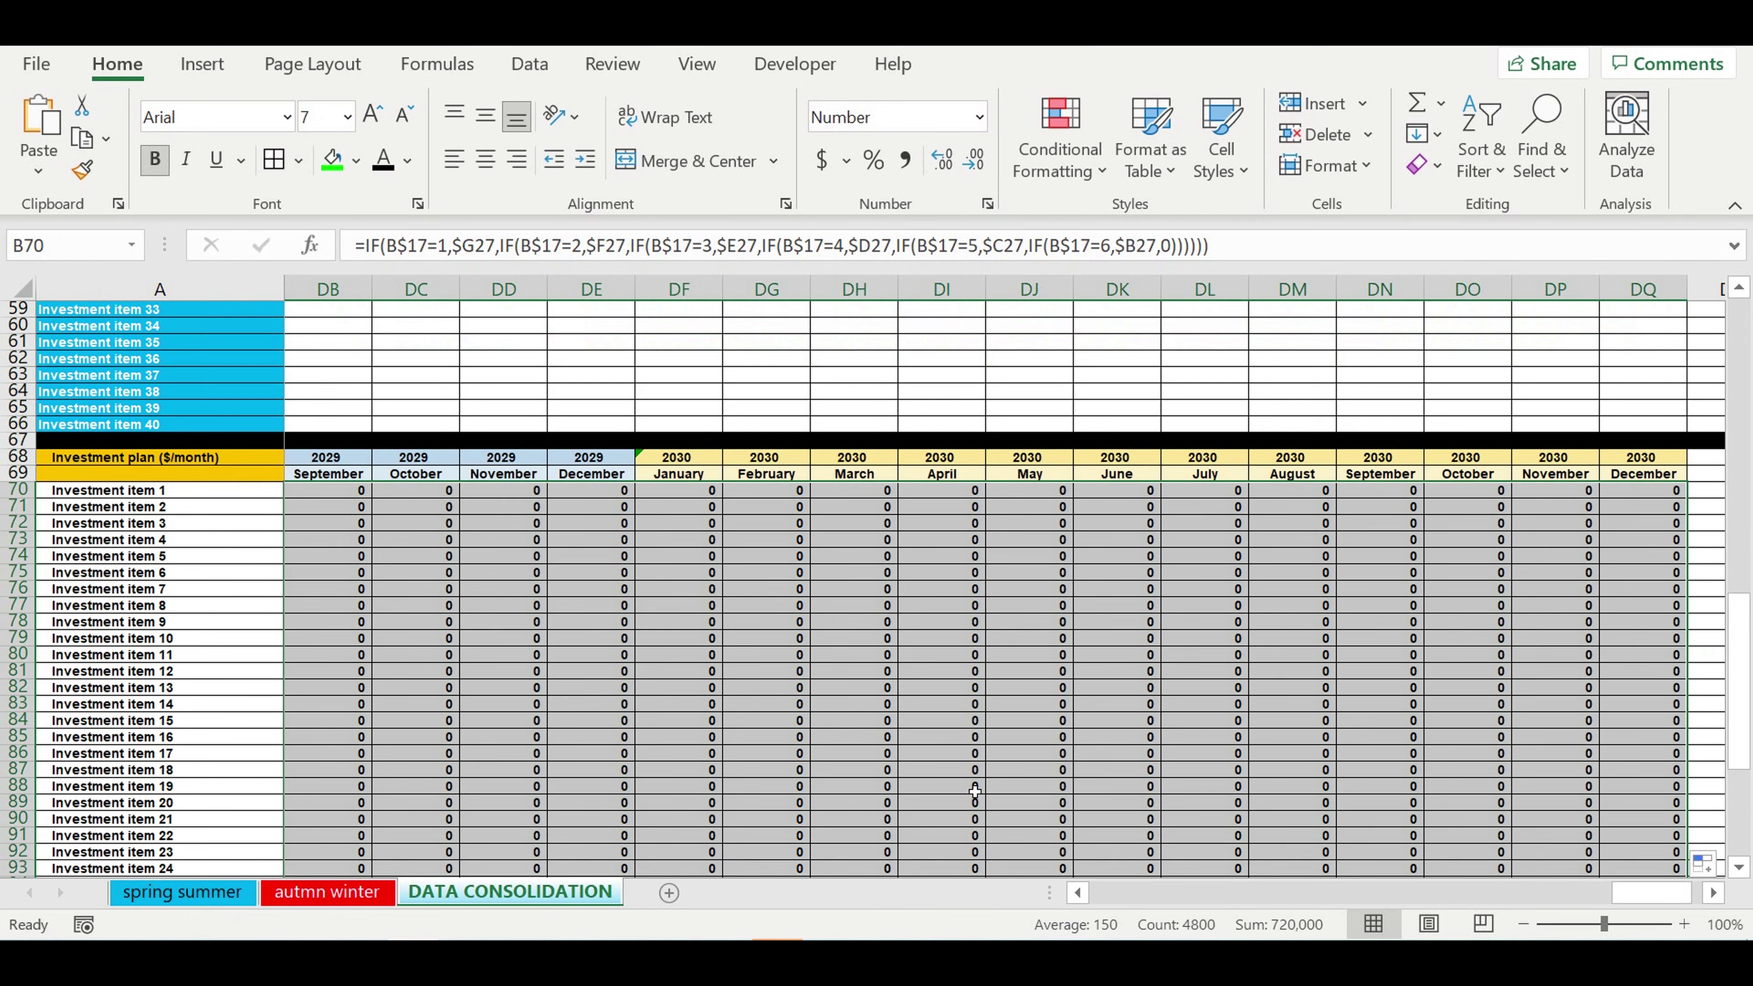
left_click(992, 743)
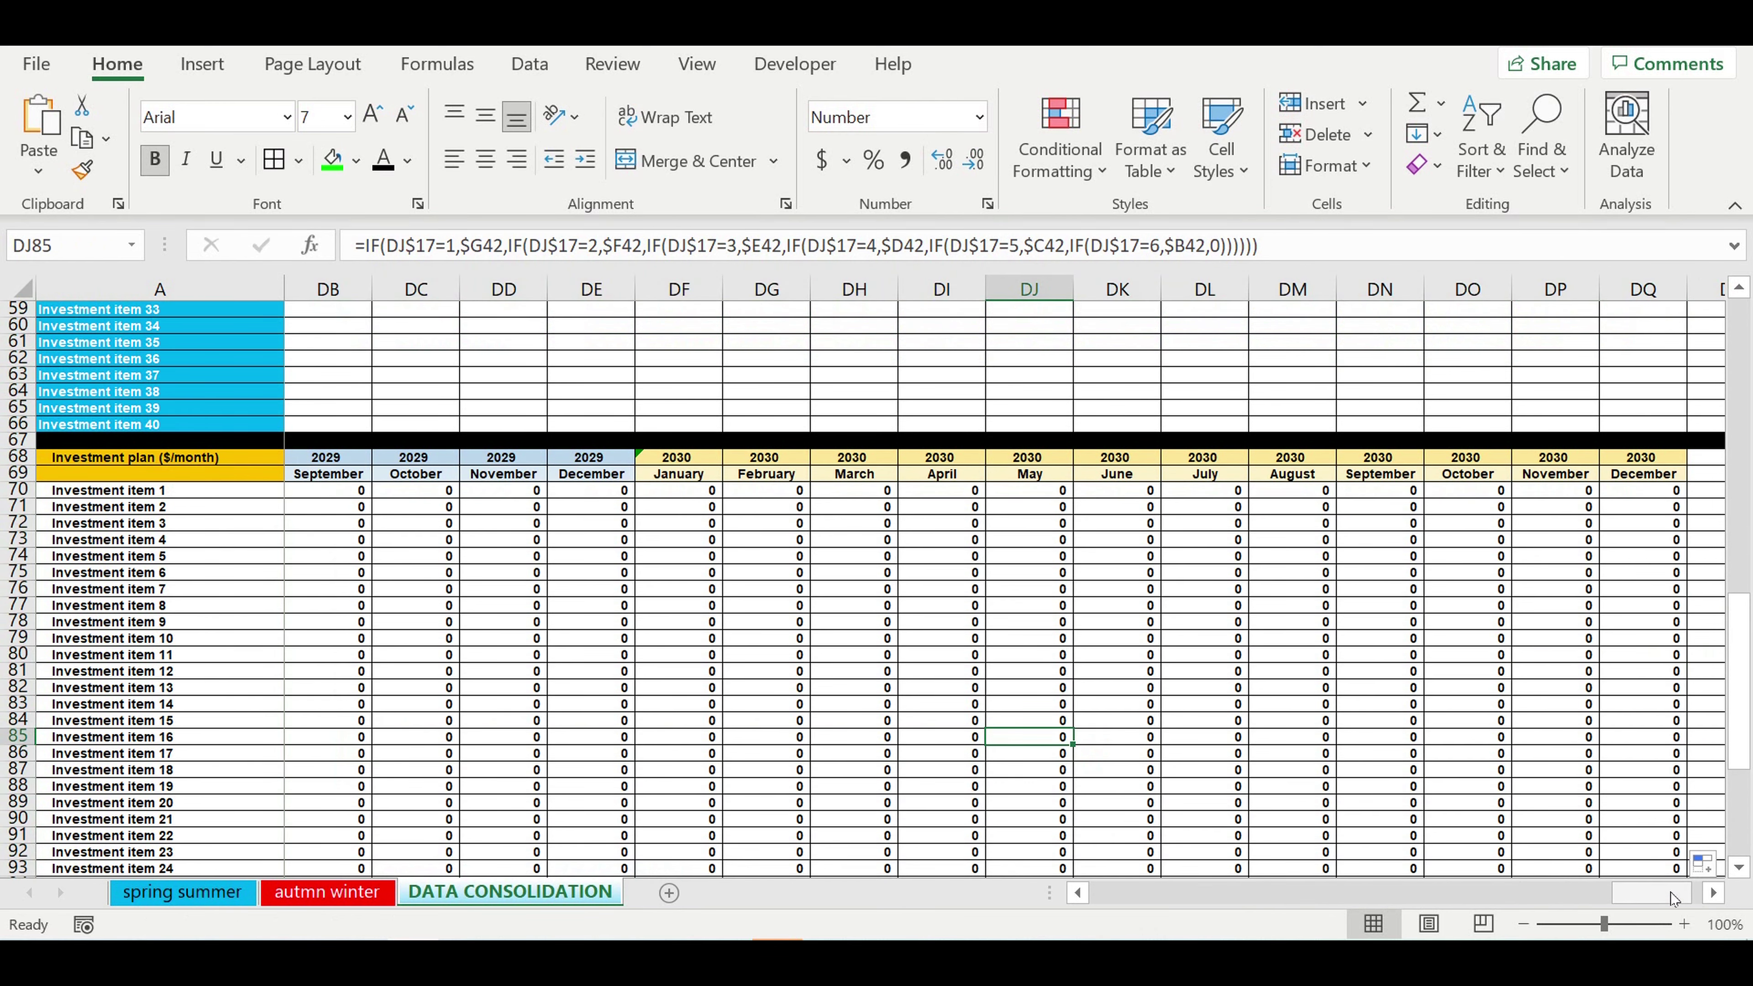
left_click_drag(1649, 895, 1553, 905)
left_click_drag(1170, 894, 1127, 898)
left_click(959, 622)
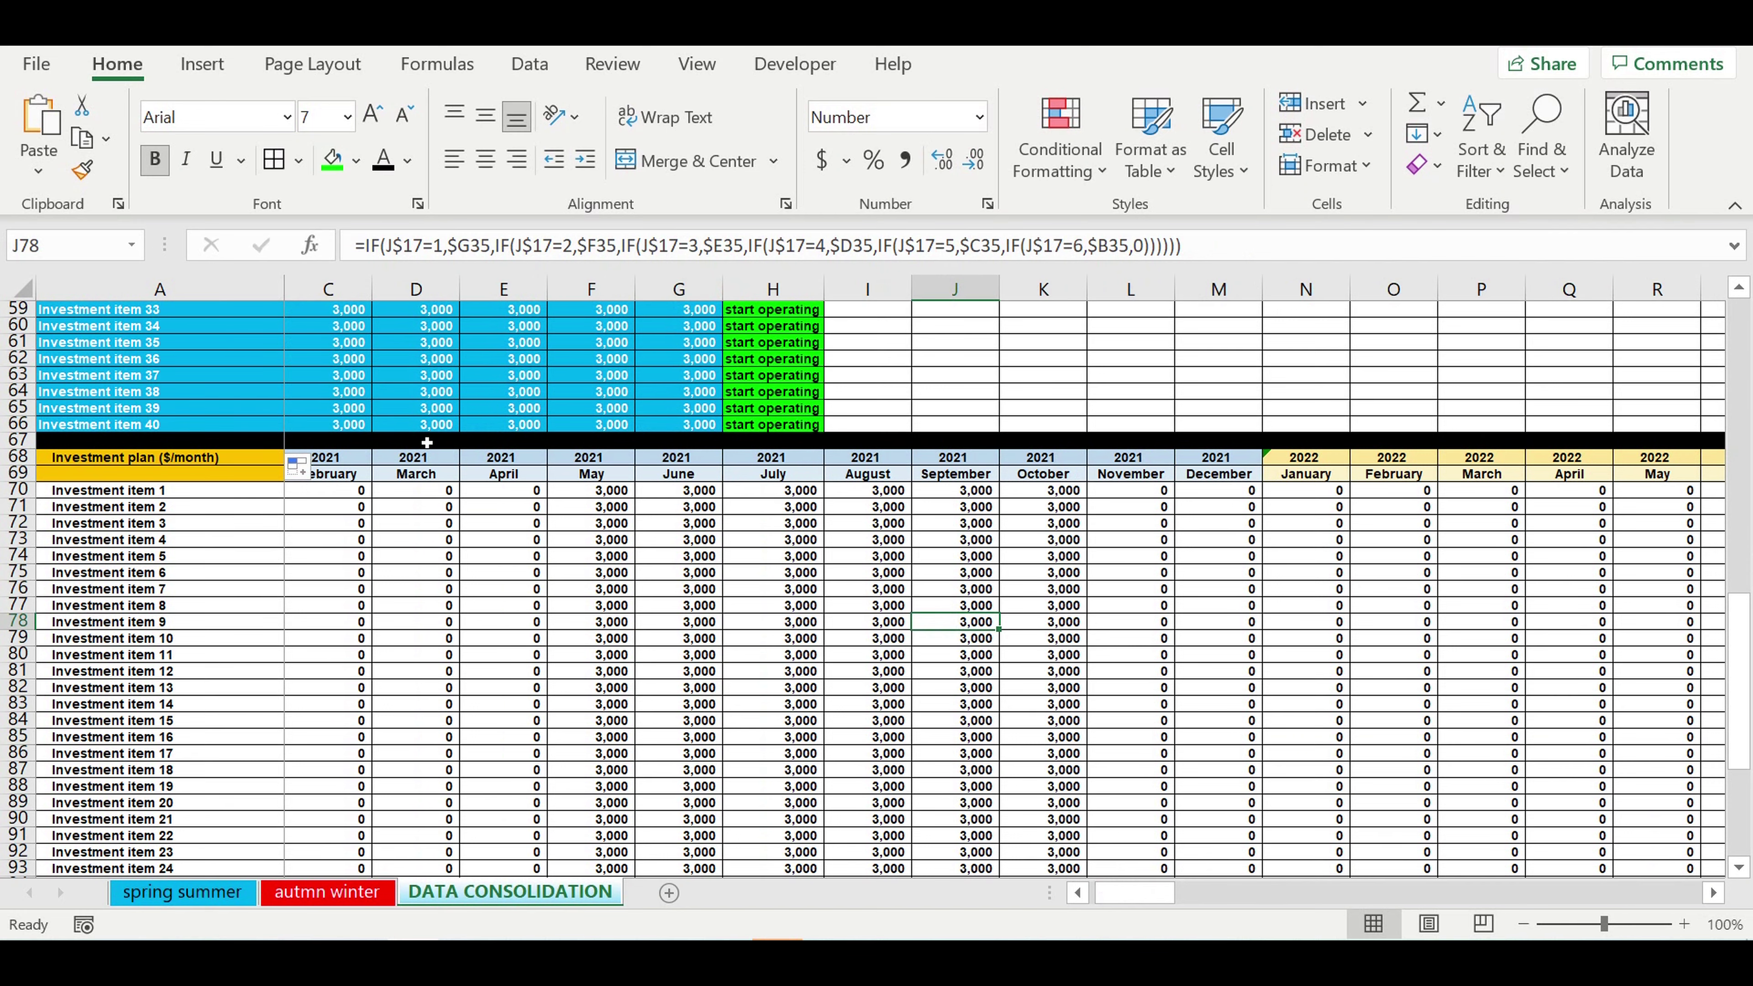
Compare the investment items' input amounts with the plan's monthly values from May to November 2021
scroll(426, 442, "up", 7)
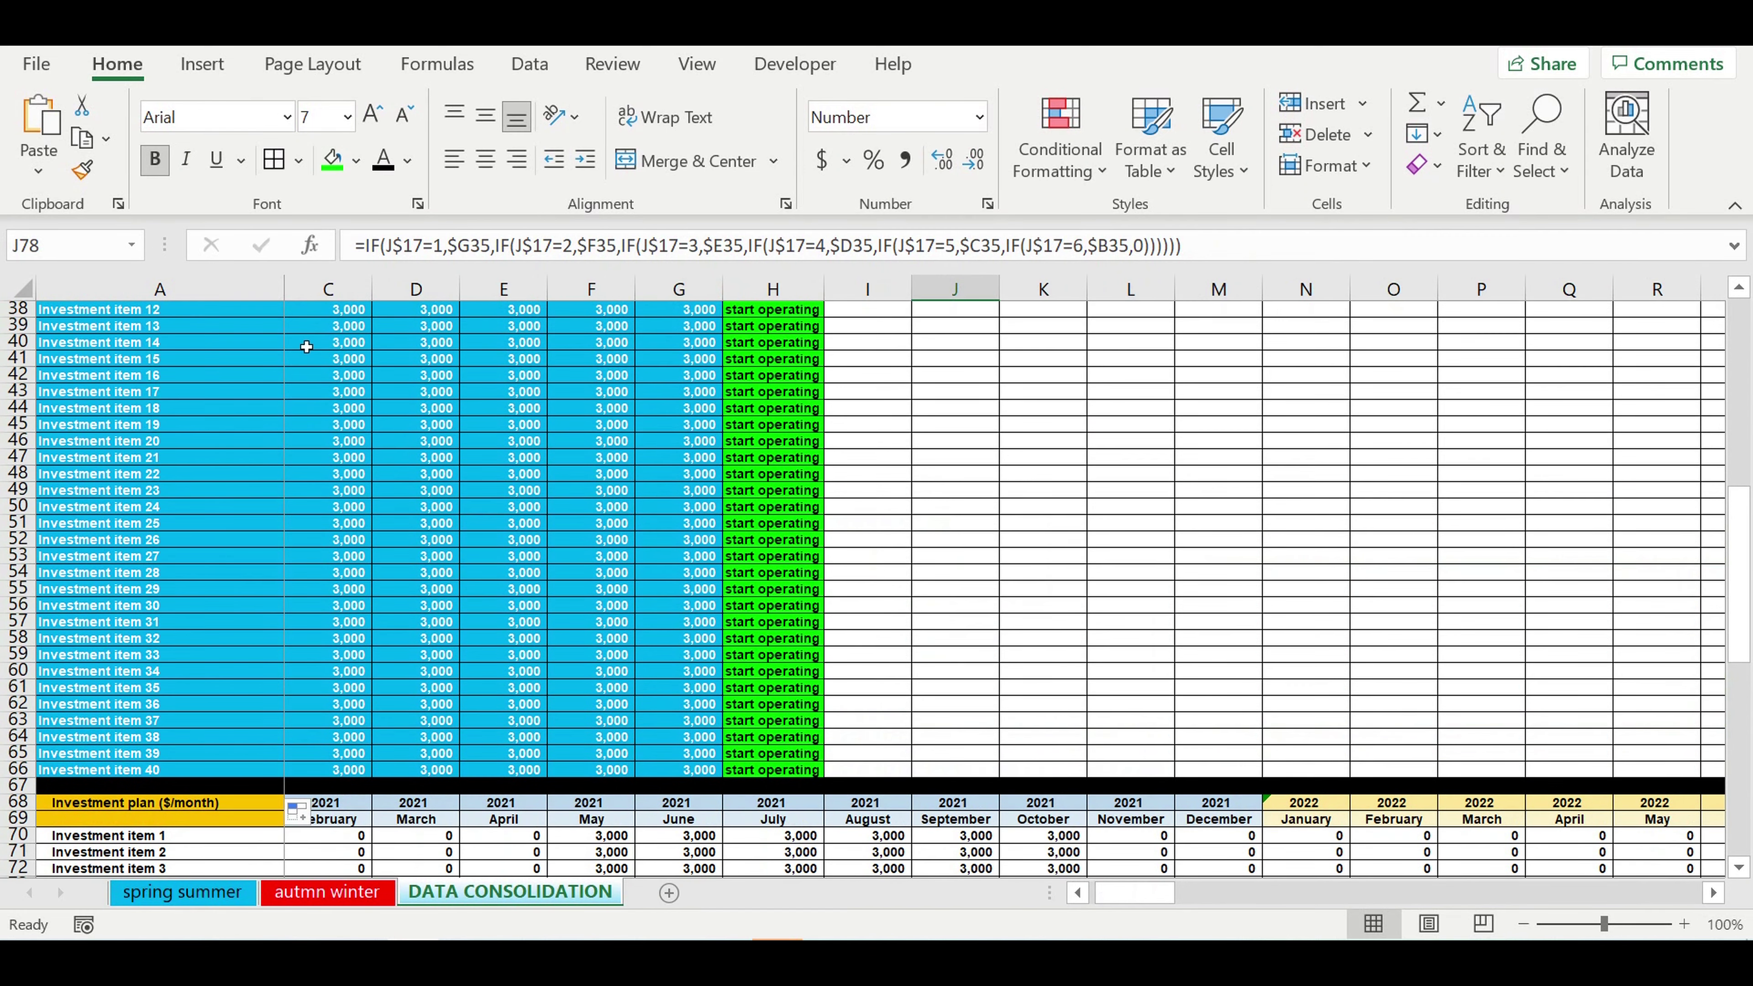
left_click(303, 354)
left_click_drag(321, 369, 834, 478)
scroll(834, 478, "down", 4)
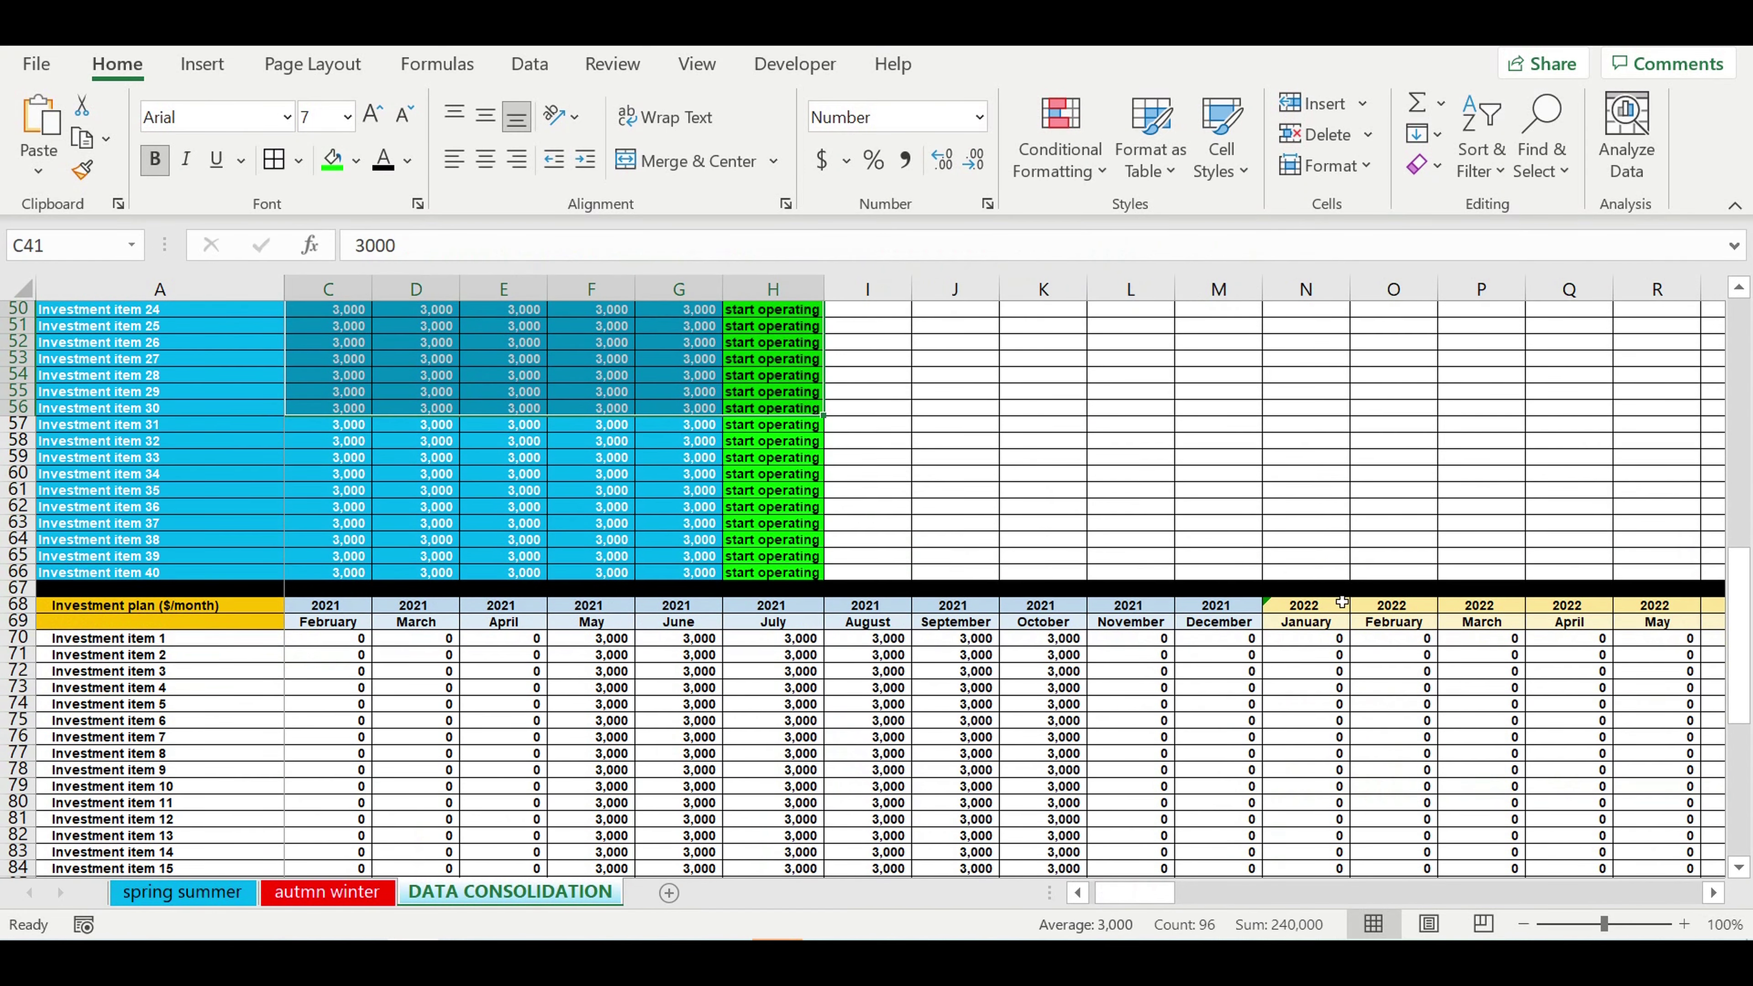
scroll(1341, 600, "down", 2)
left_click_drag(586, 540, 1049, 736)
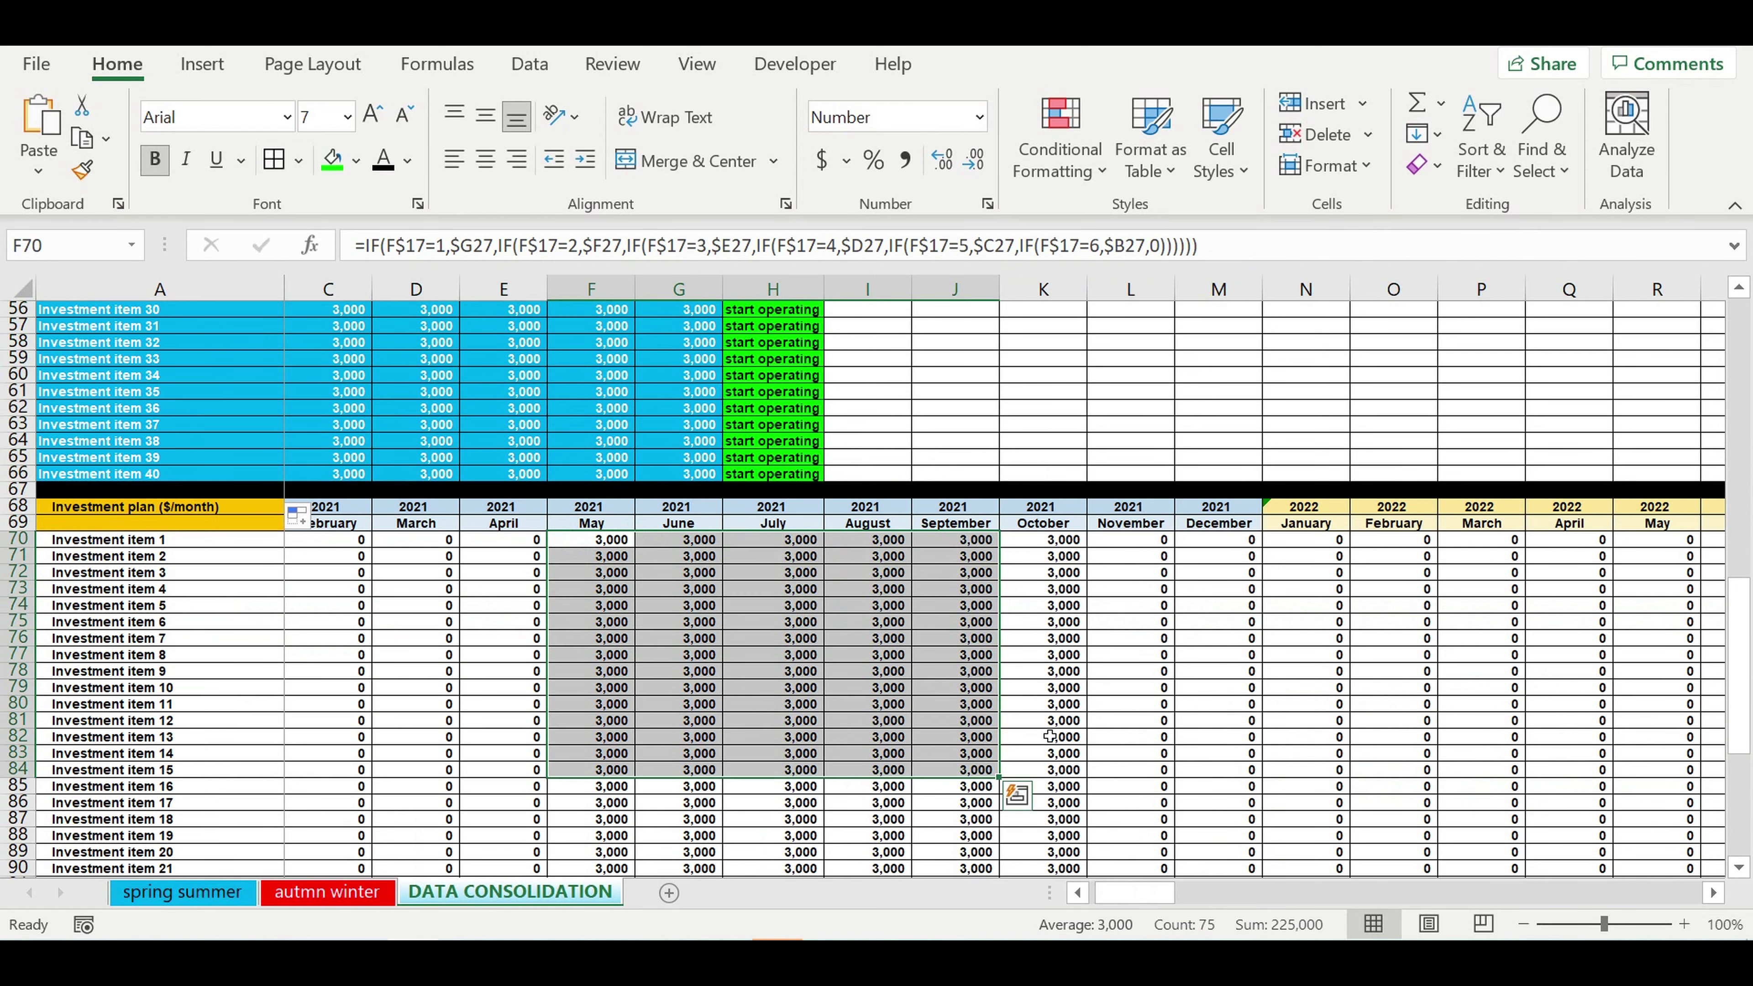
left_click_drag(1146, 542, 1159, 794)
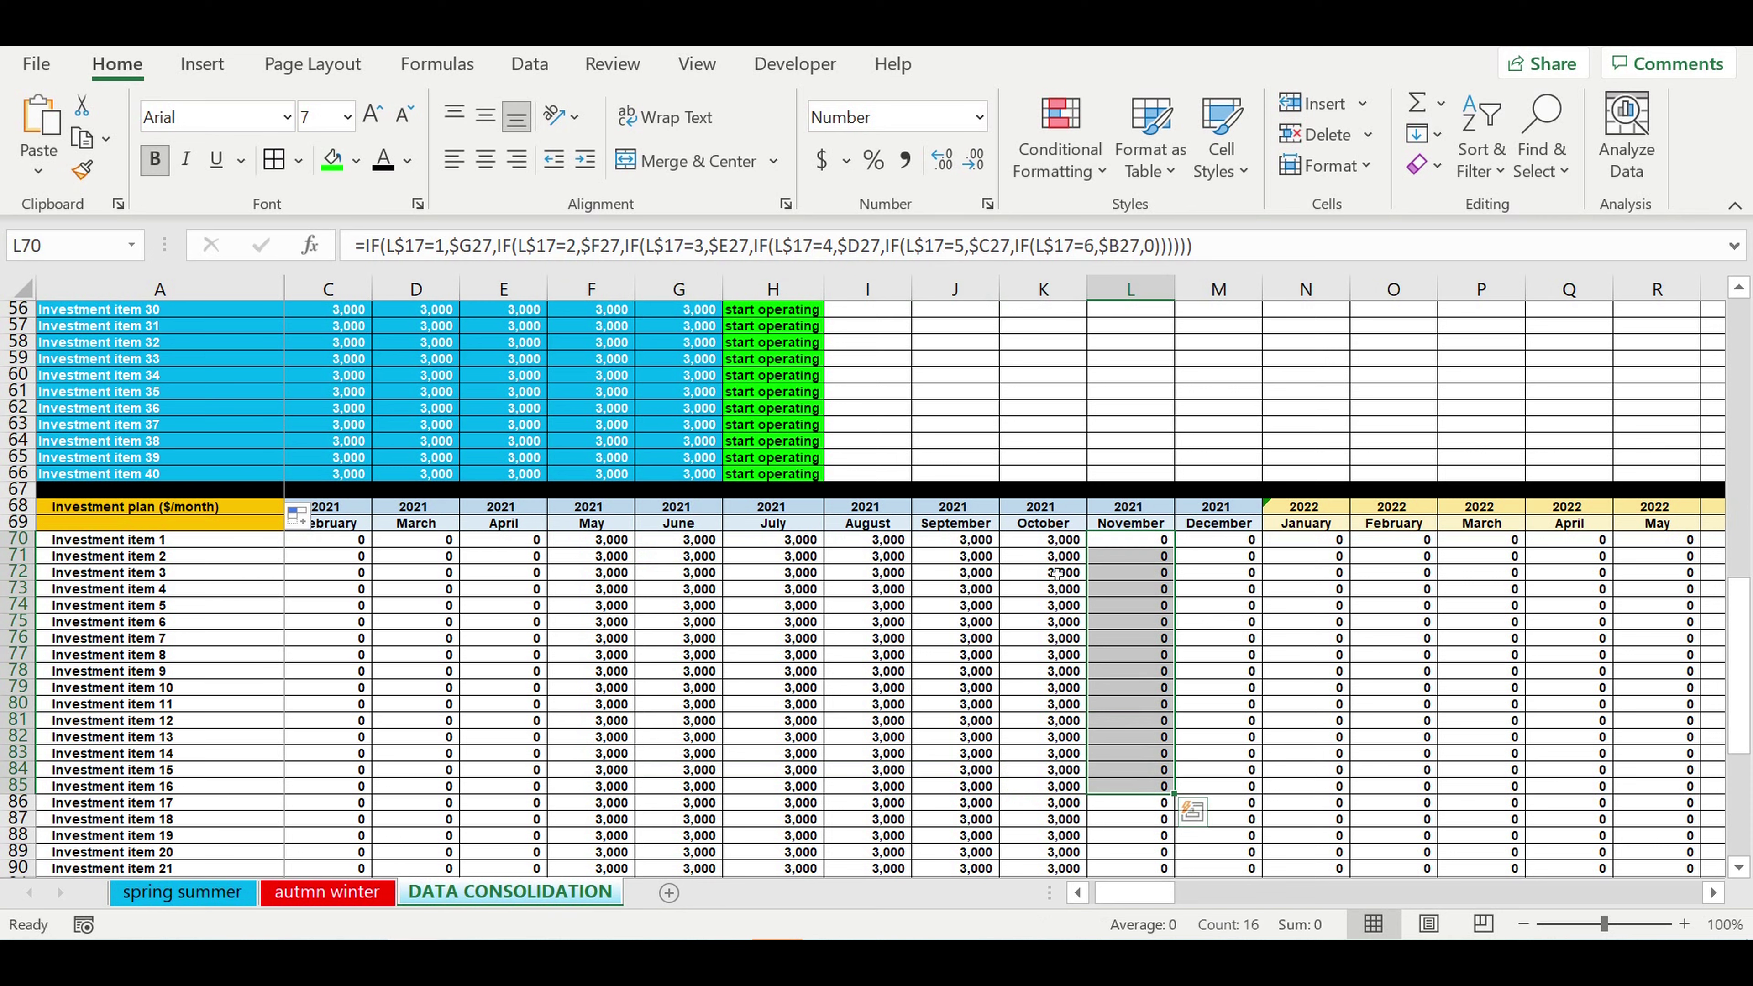
left_click(1035, 556)
left_click(1132, 539)
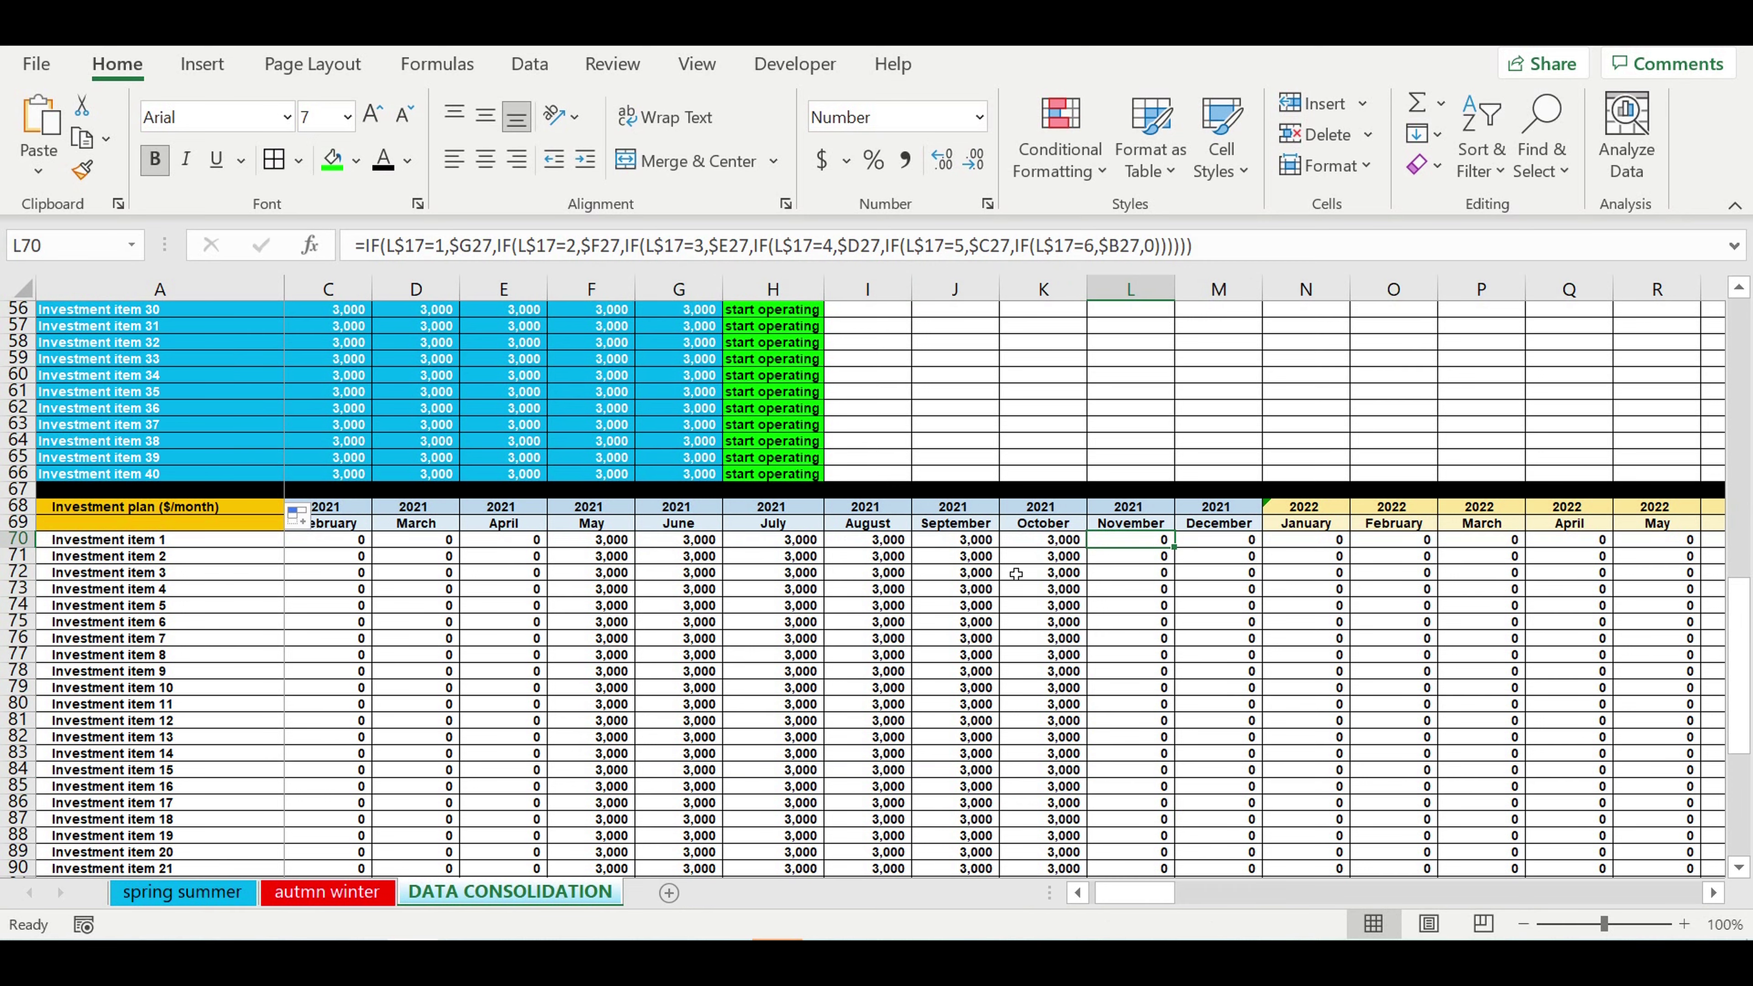
Examine the input table above the plan, including the start operating column H
scroll(822, 580, "up", 2)
scroll(822, 581, "up", 4)
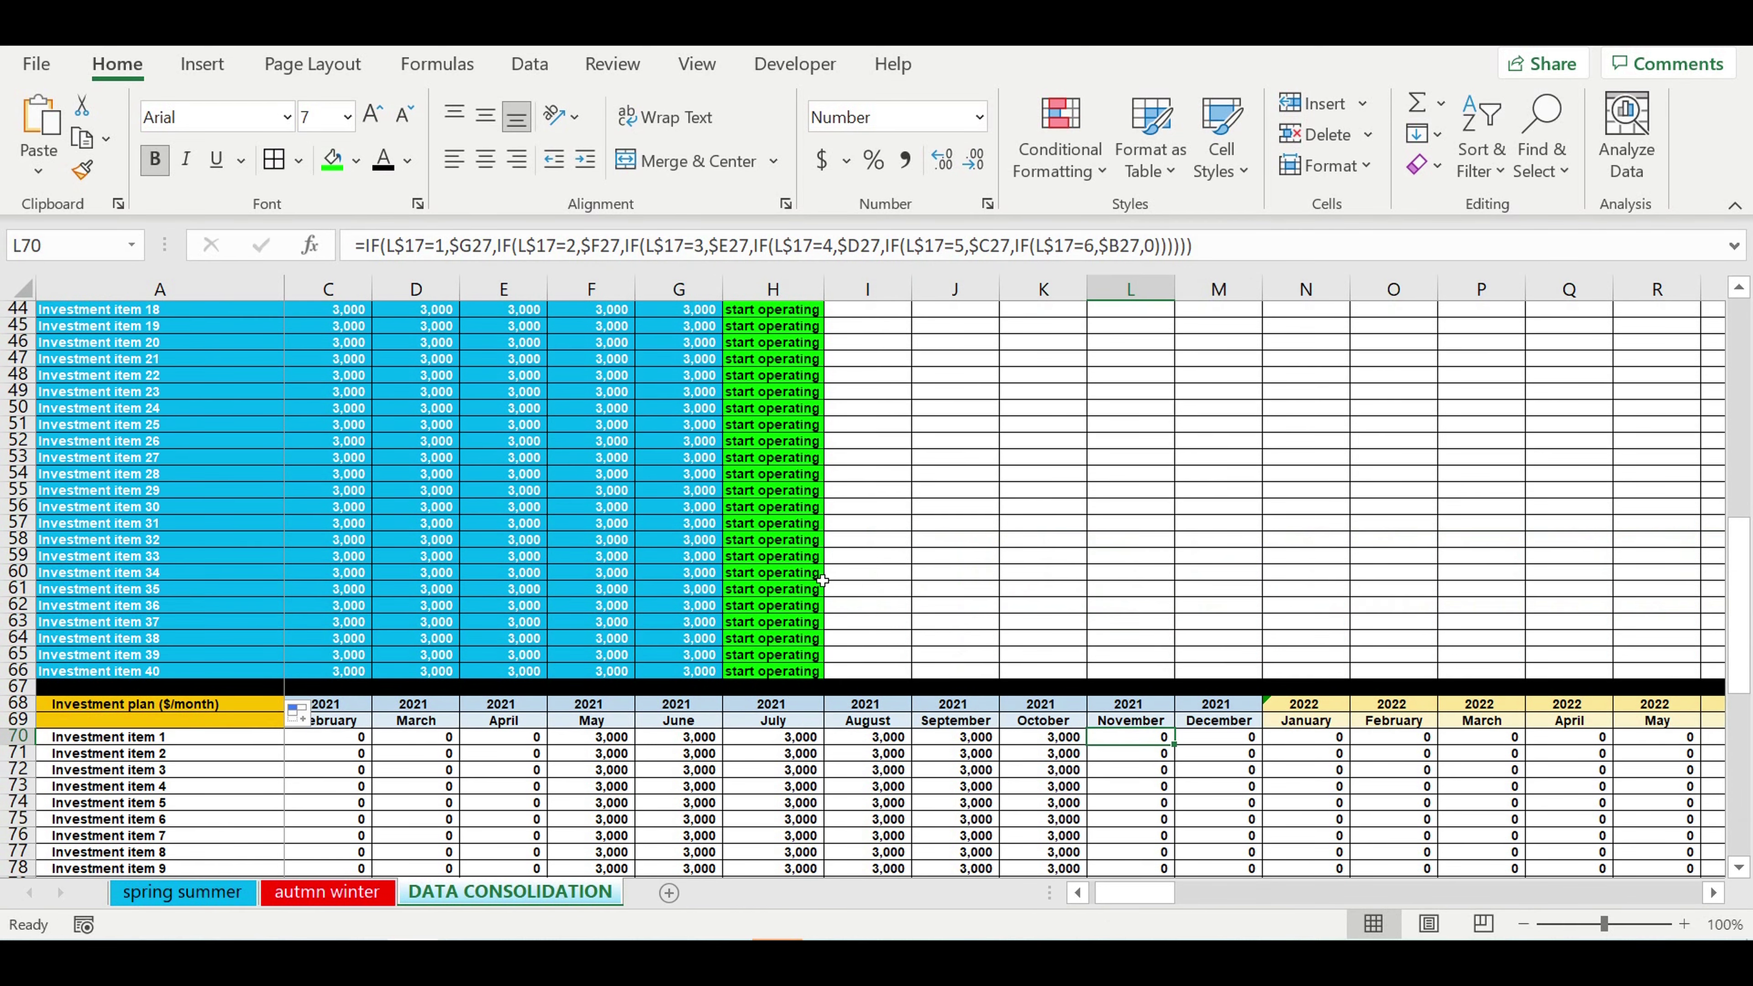
scroll(751, 575, "up", 4)
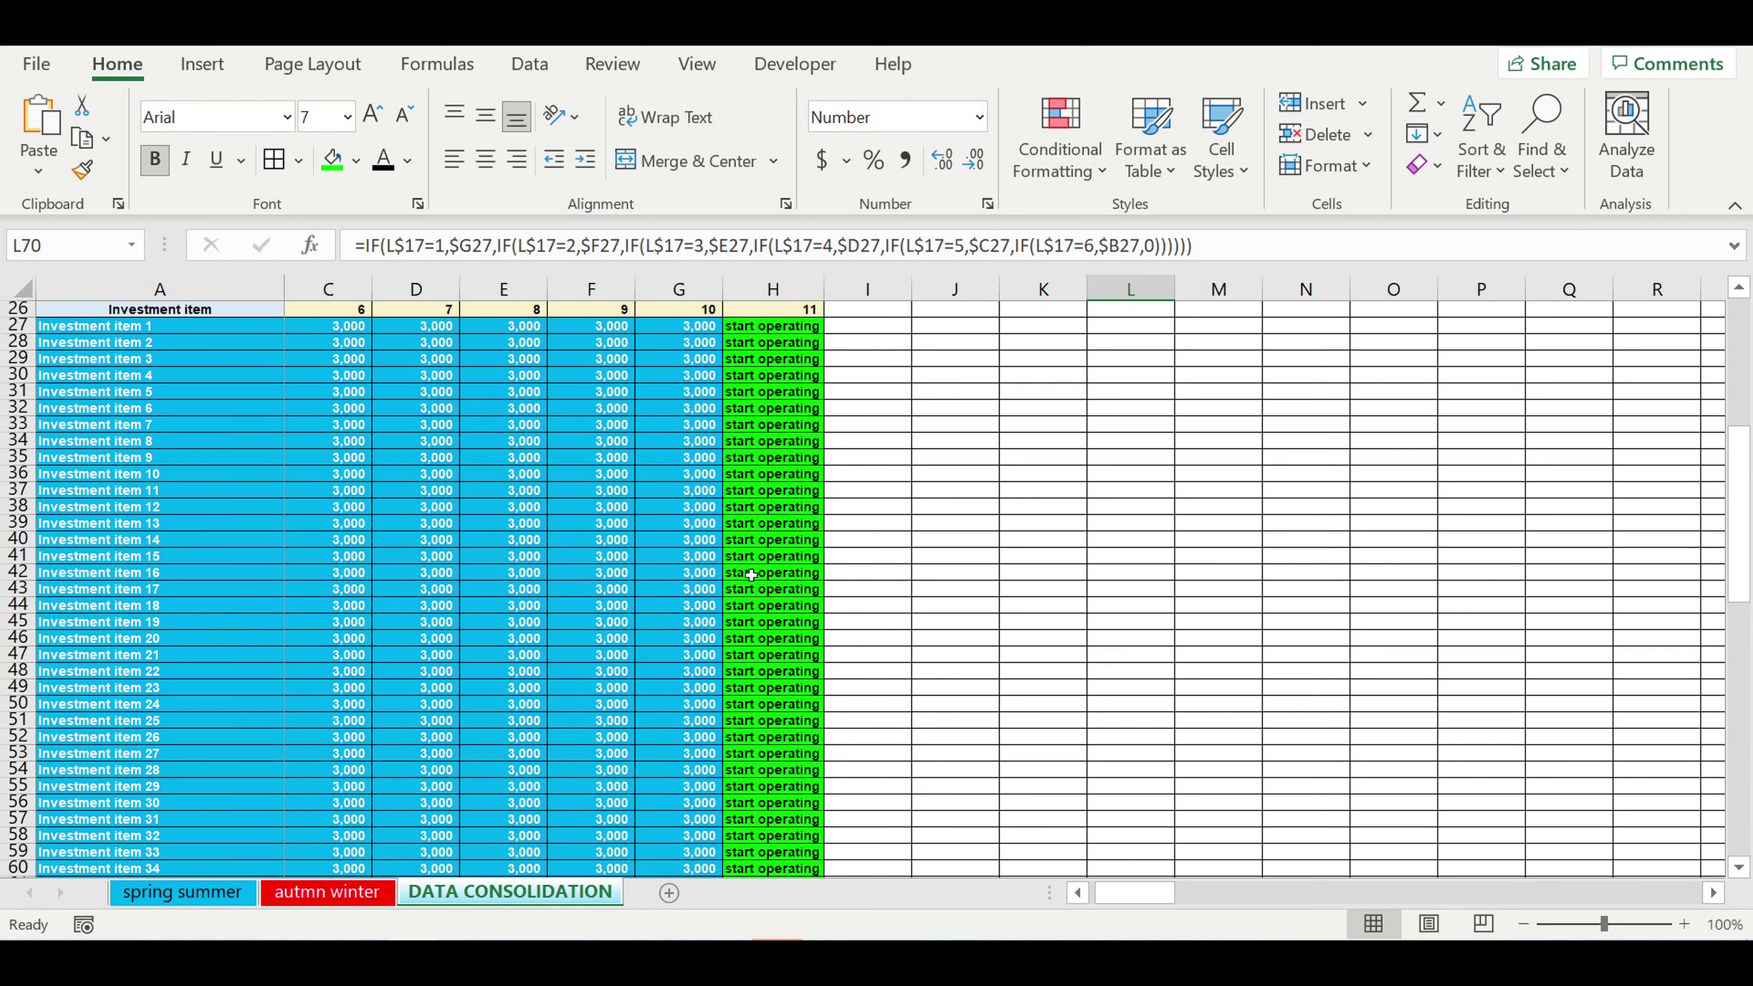
left_click(751, 574)
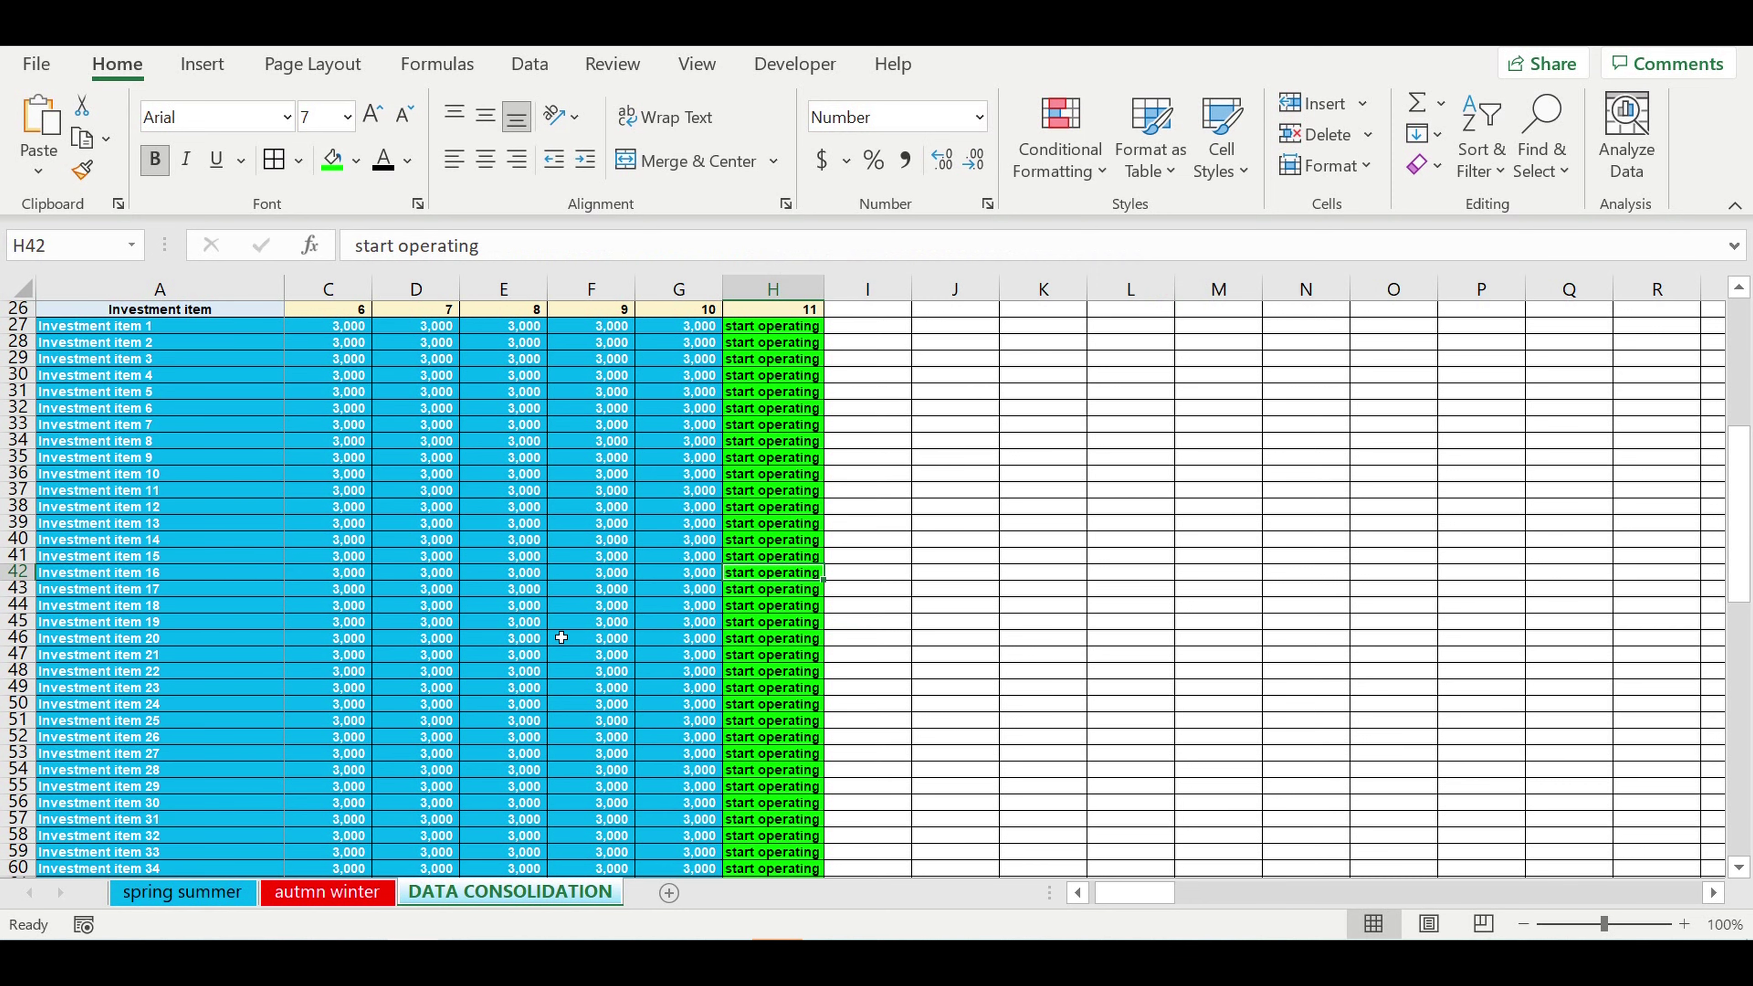
Fill rows 70 to 109 of the Investment plan, covering all 40 items, with red
scroll(561, 637, "down", 11)
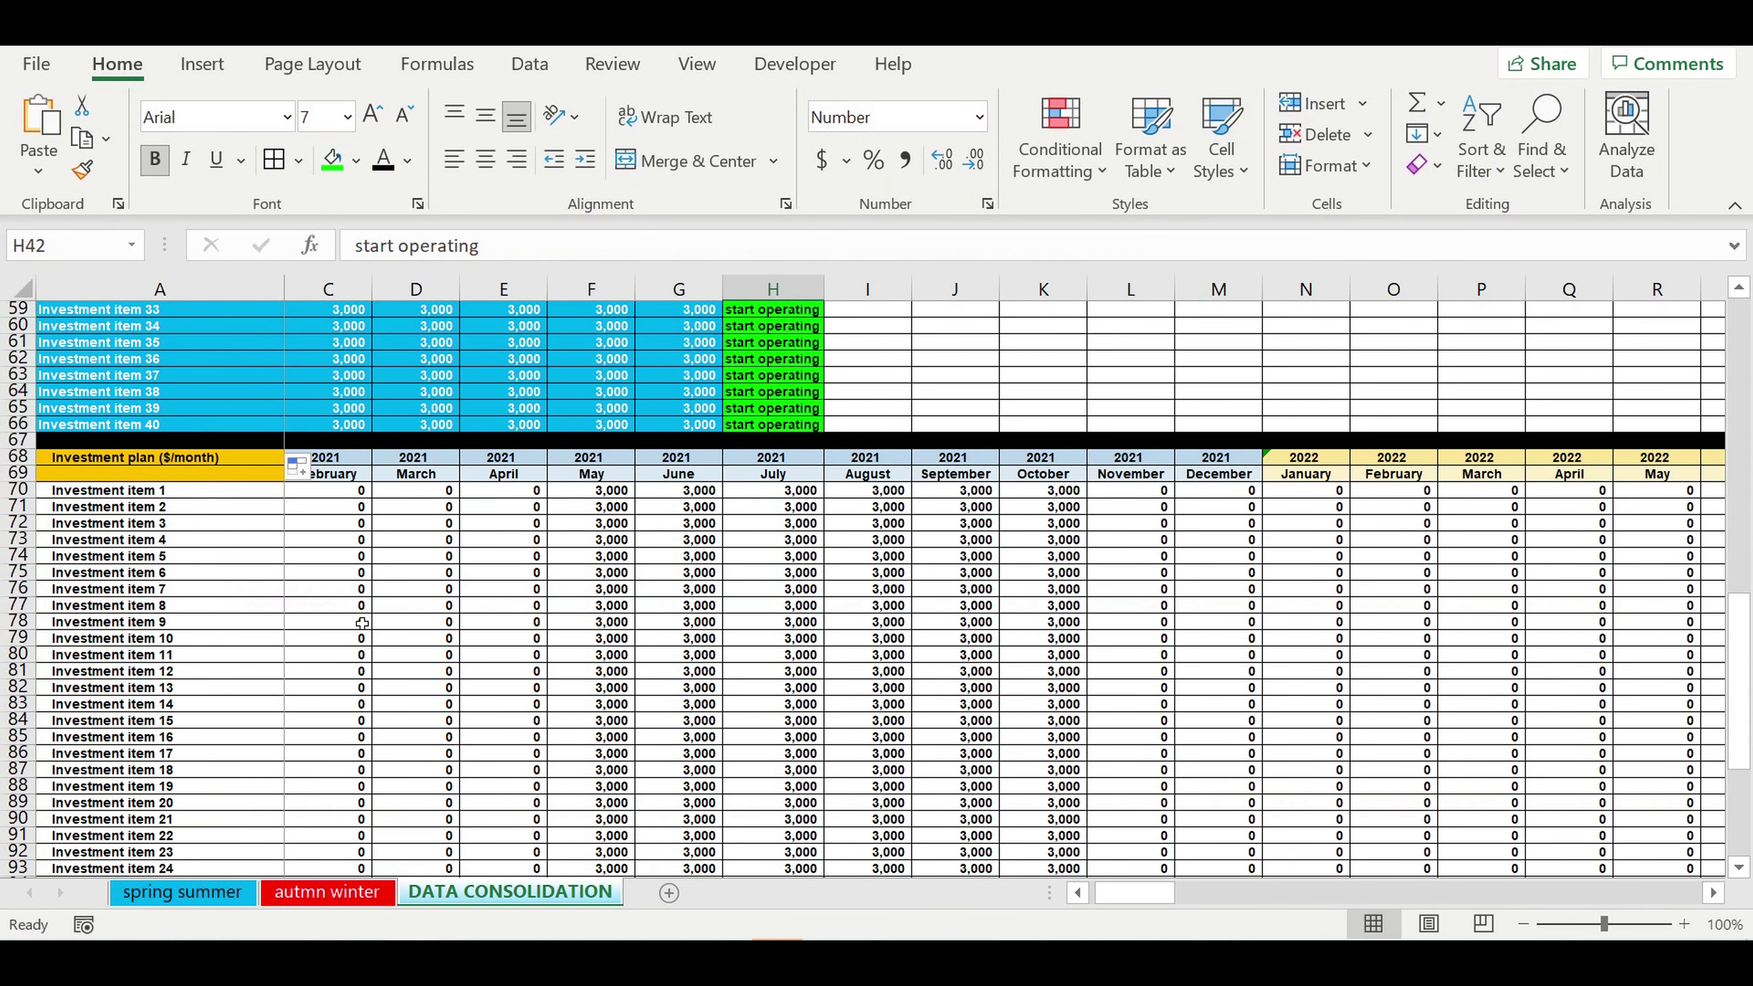
scroll(362, 624, "down", 3)
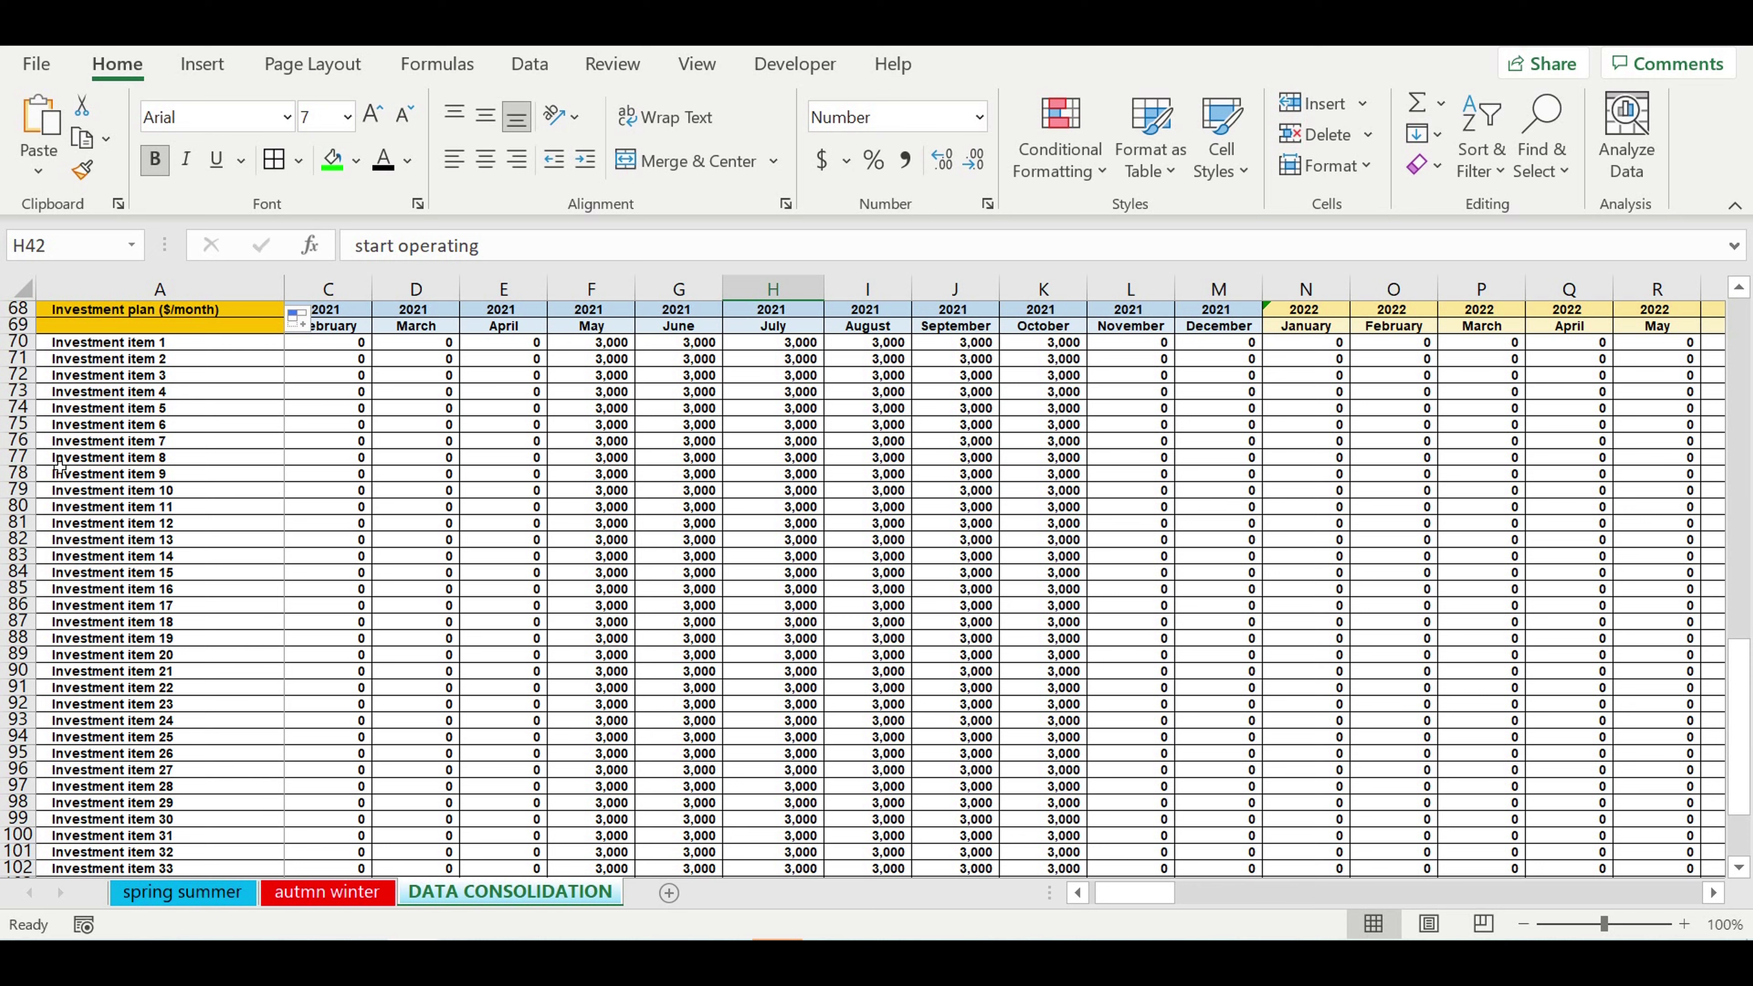
left_click(145, 413)
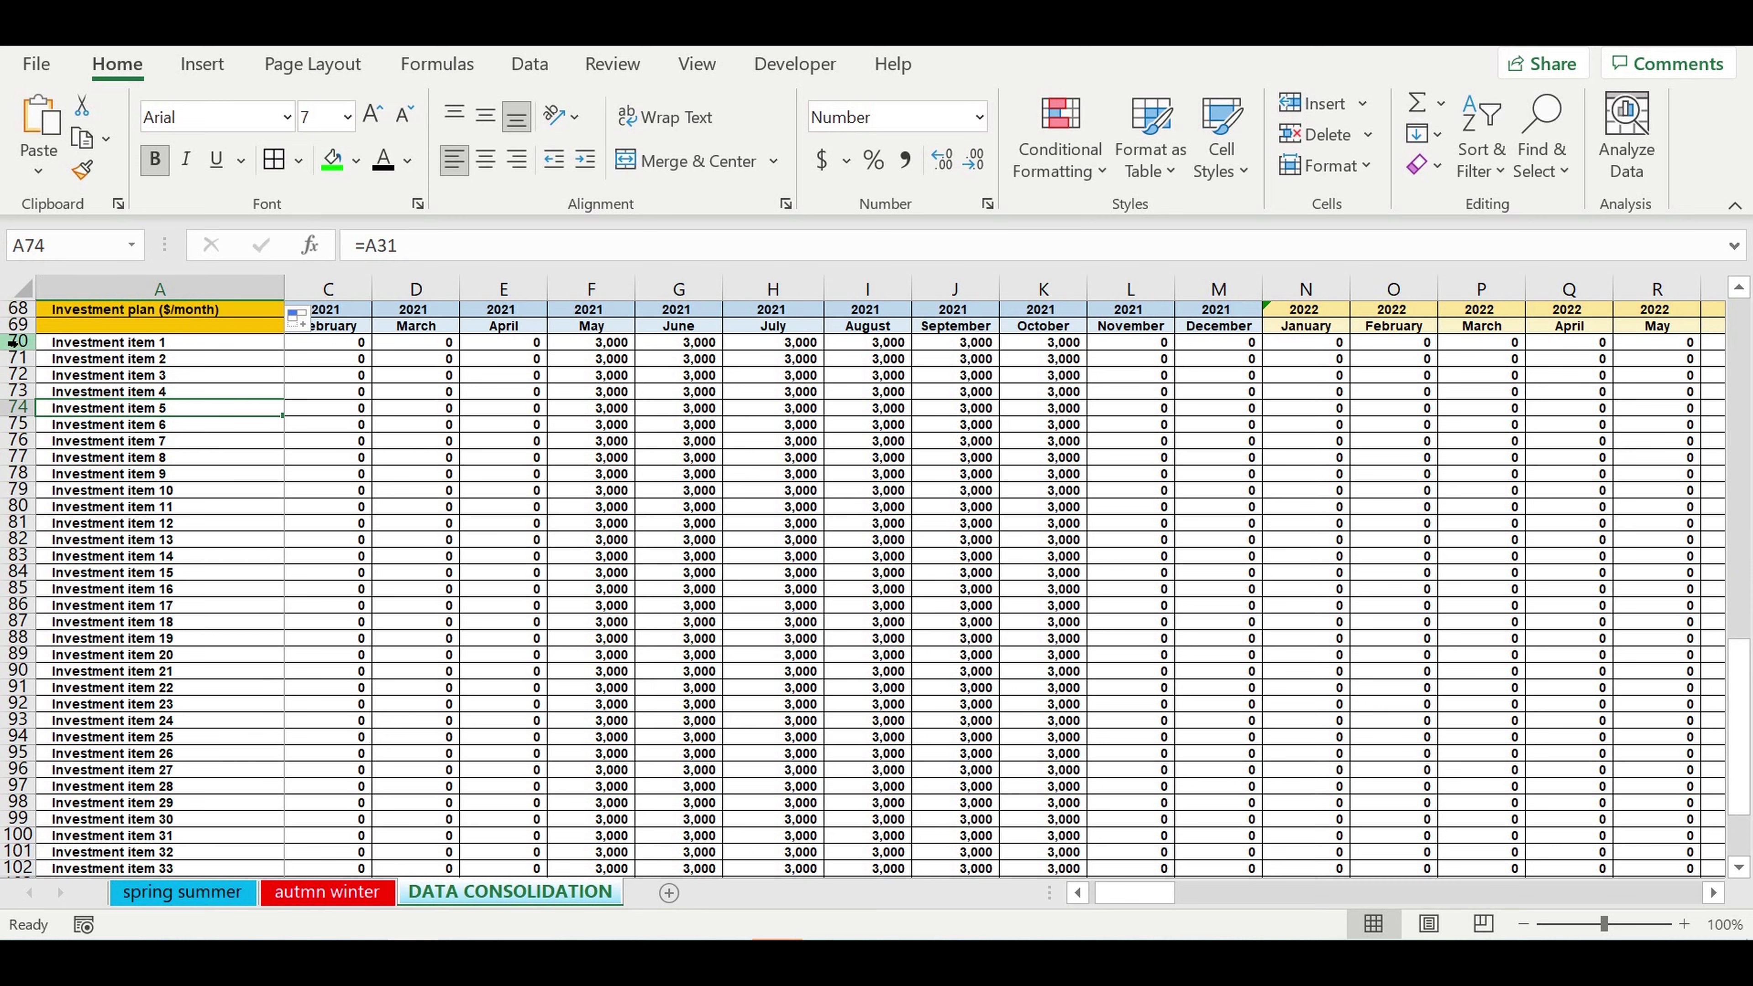
left_click_drag(20, 343, 9, 842)
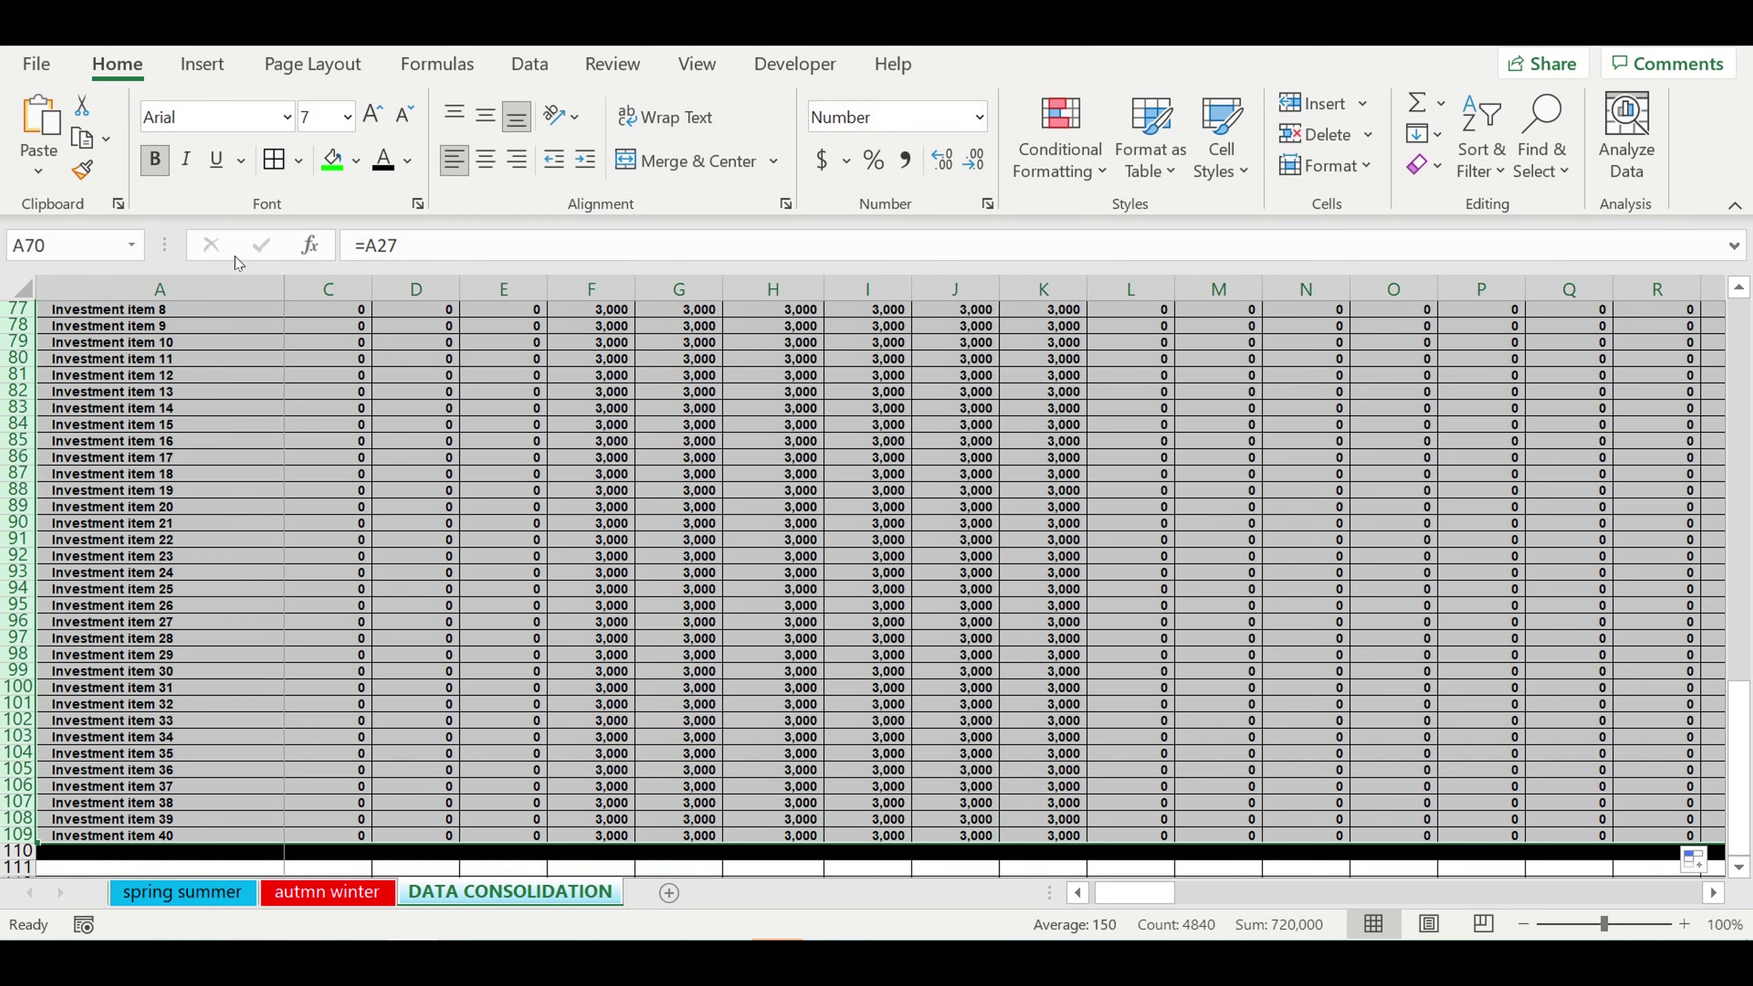
left_click(356, 160)
left_click(331, 418)
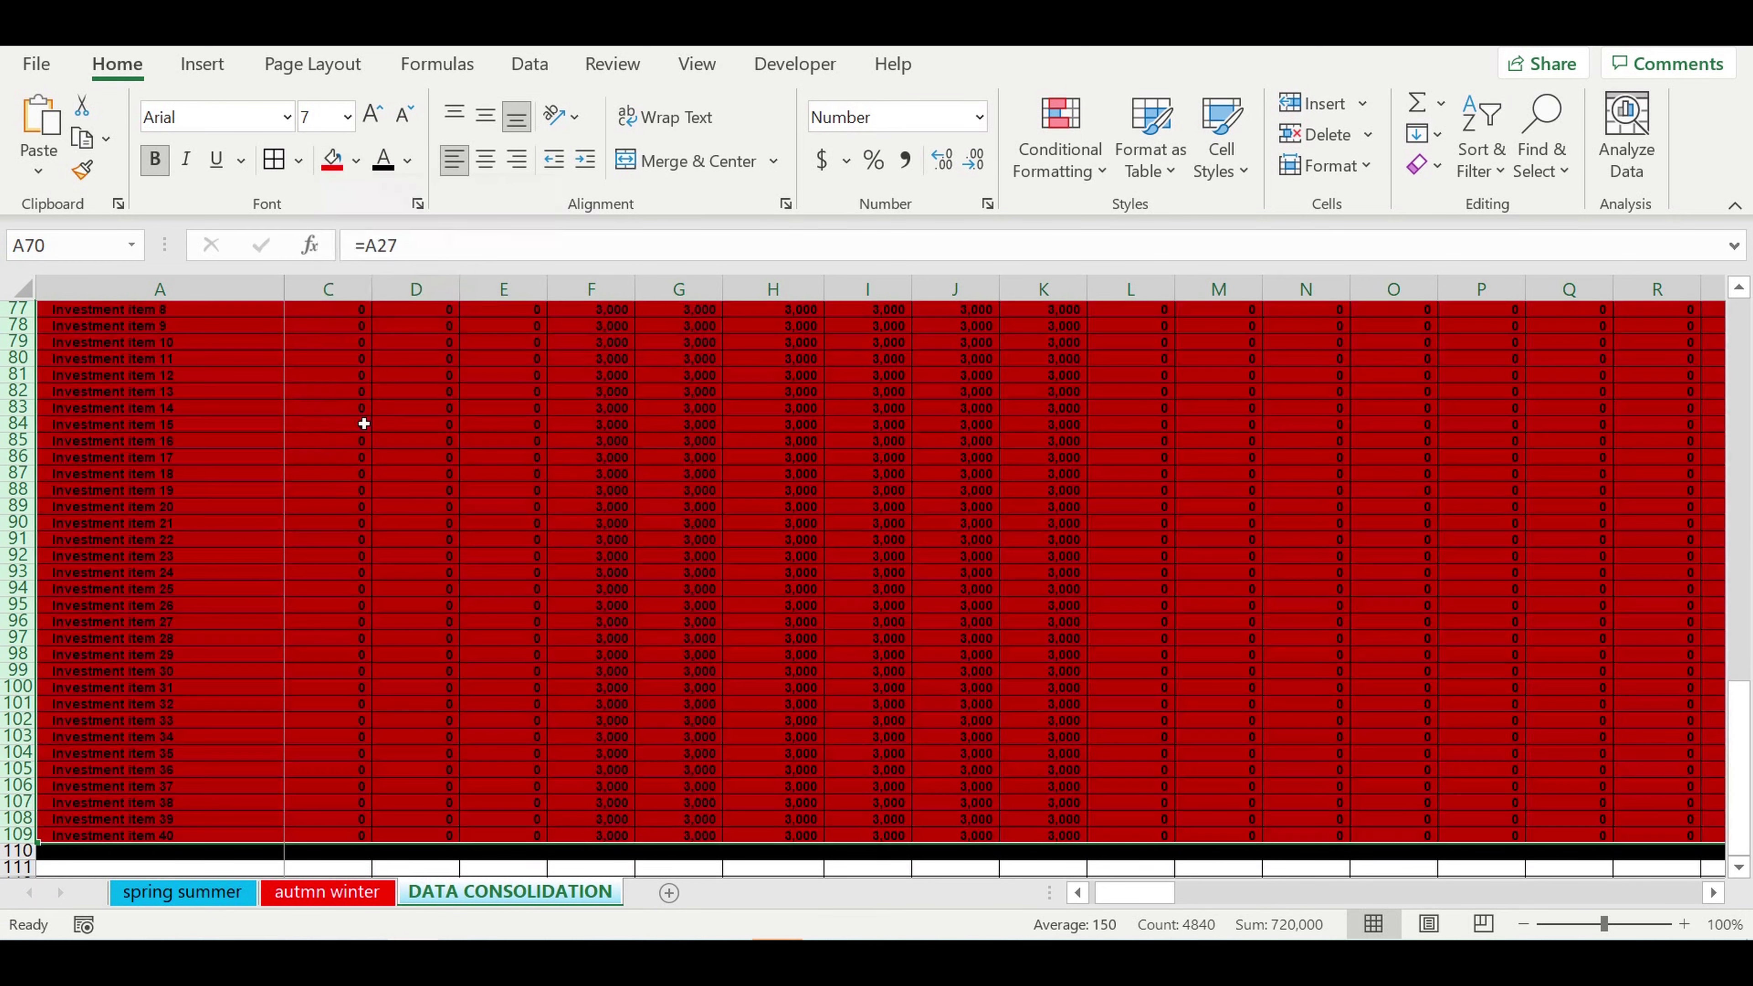
Set the font color of Investment plan rows 70 to 109 to white and check the formatted table
left_click(406, 162)
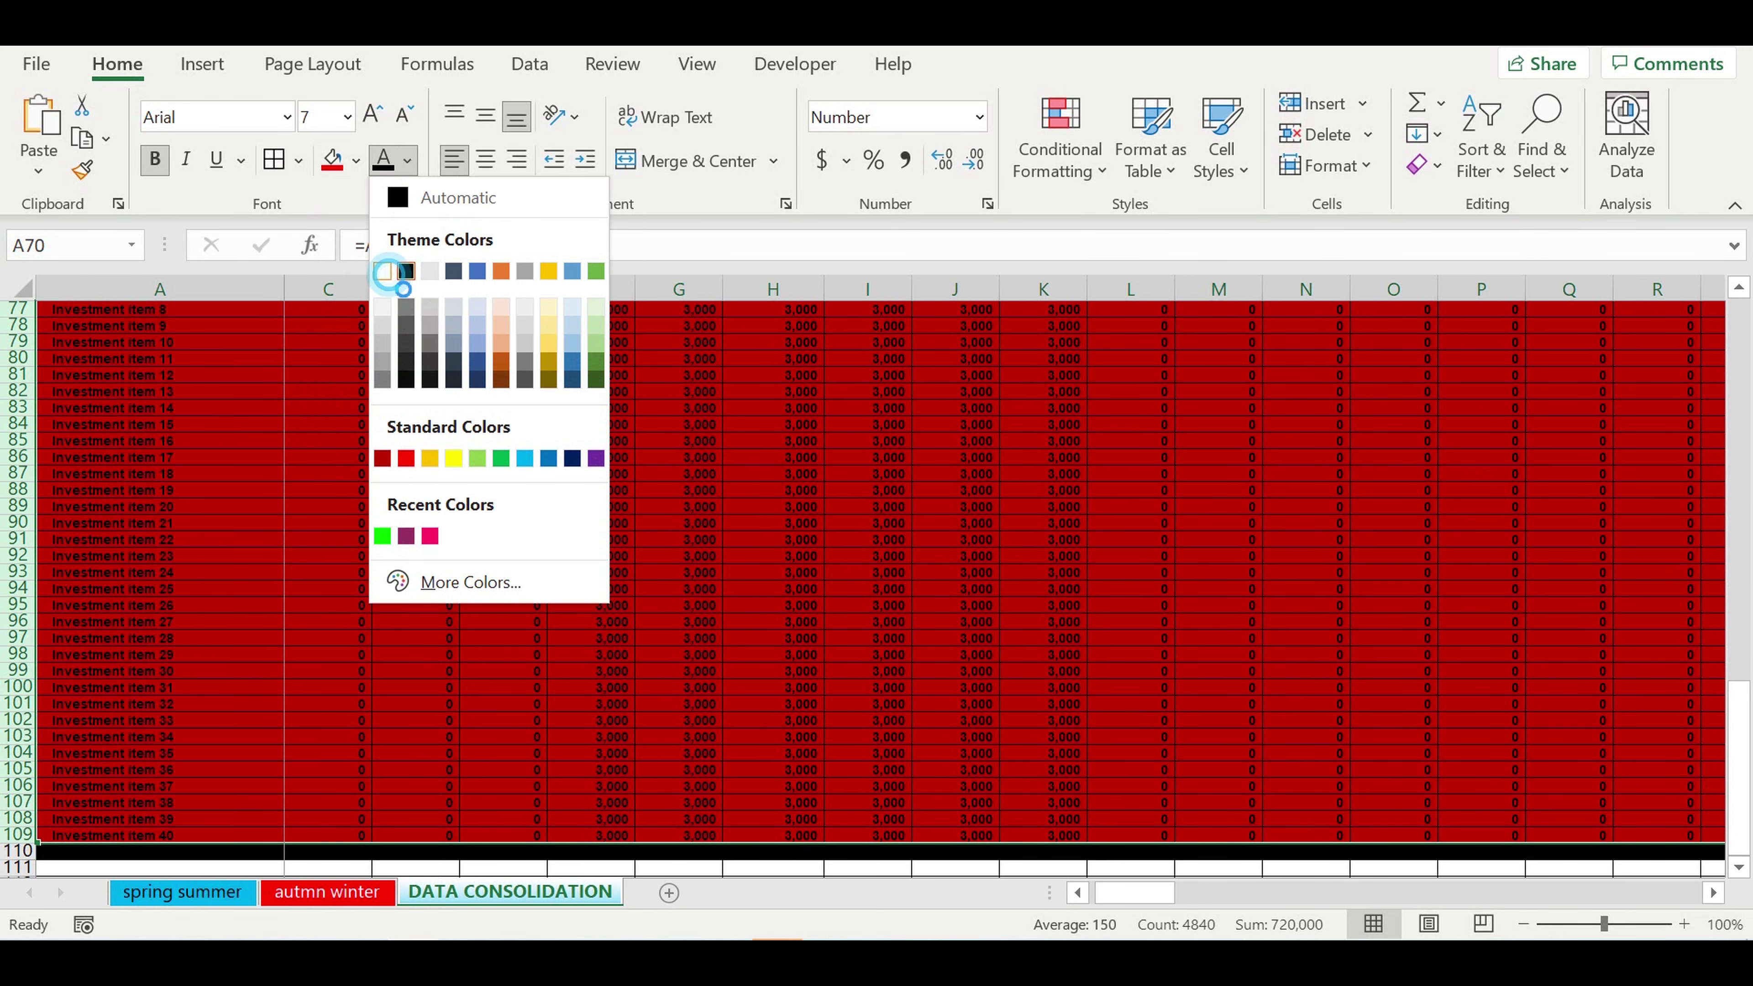
left_click(382, 271)
left_click(483, 482)
scroll(611, 563, "up", 7)
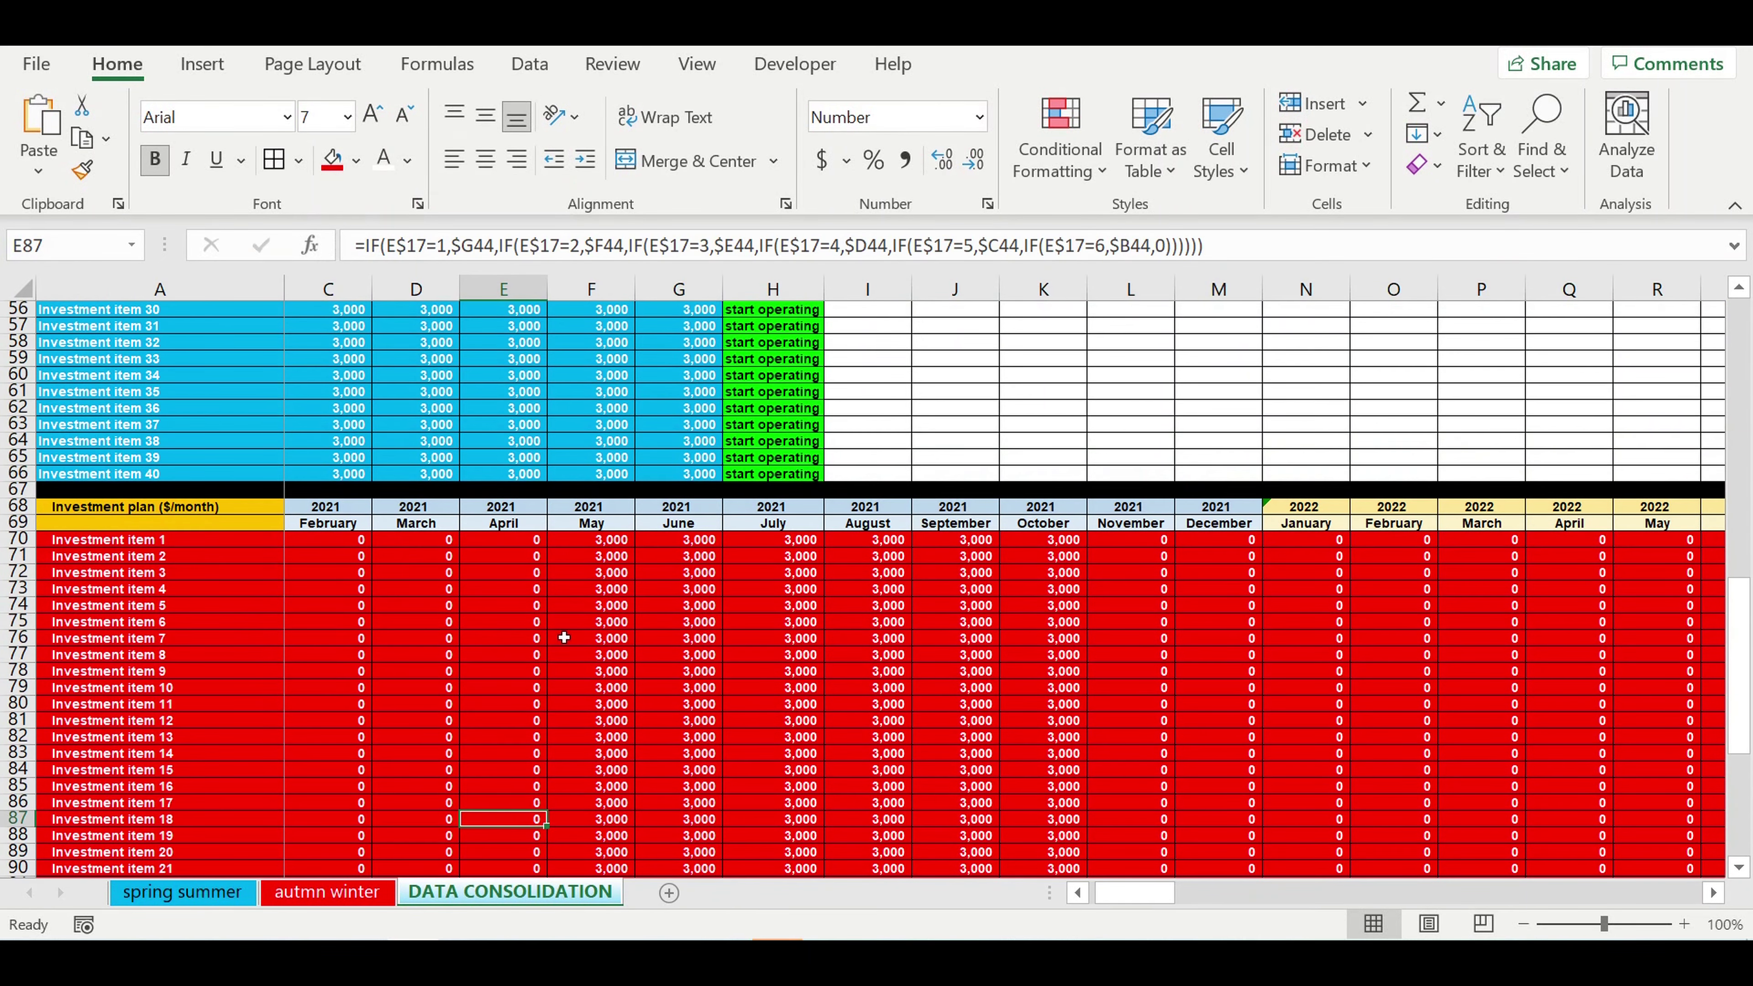
left_click(565, 638)
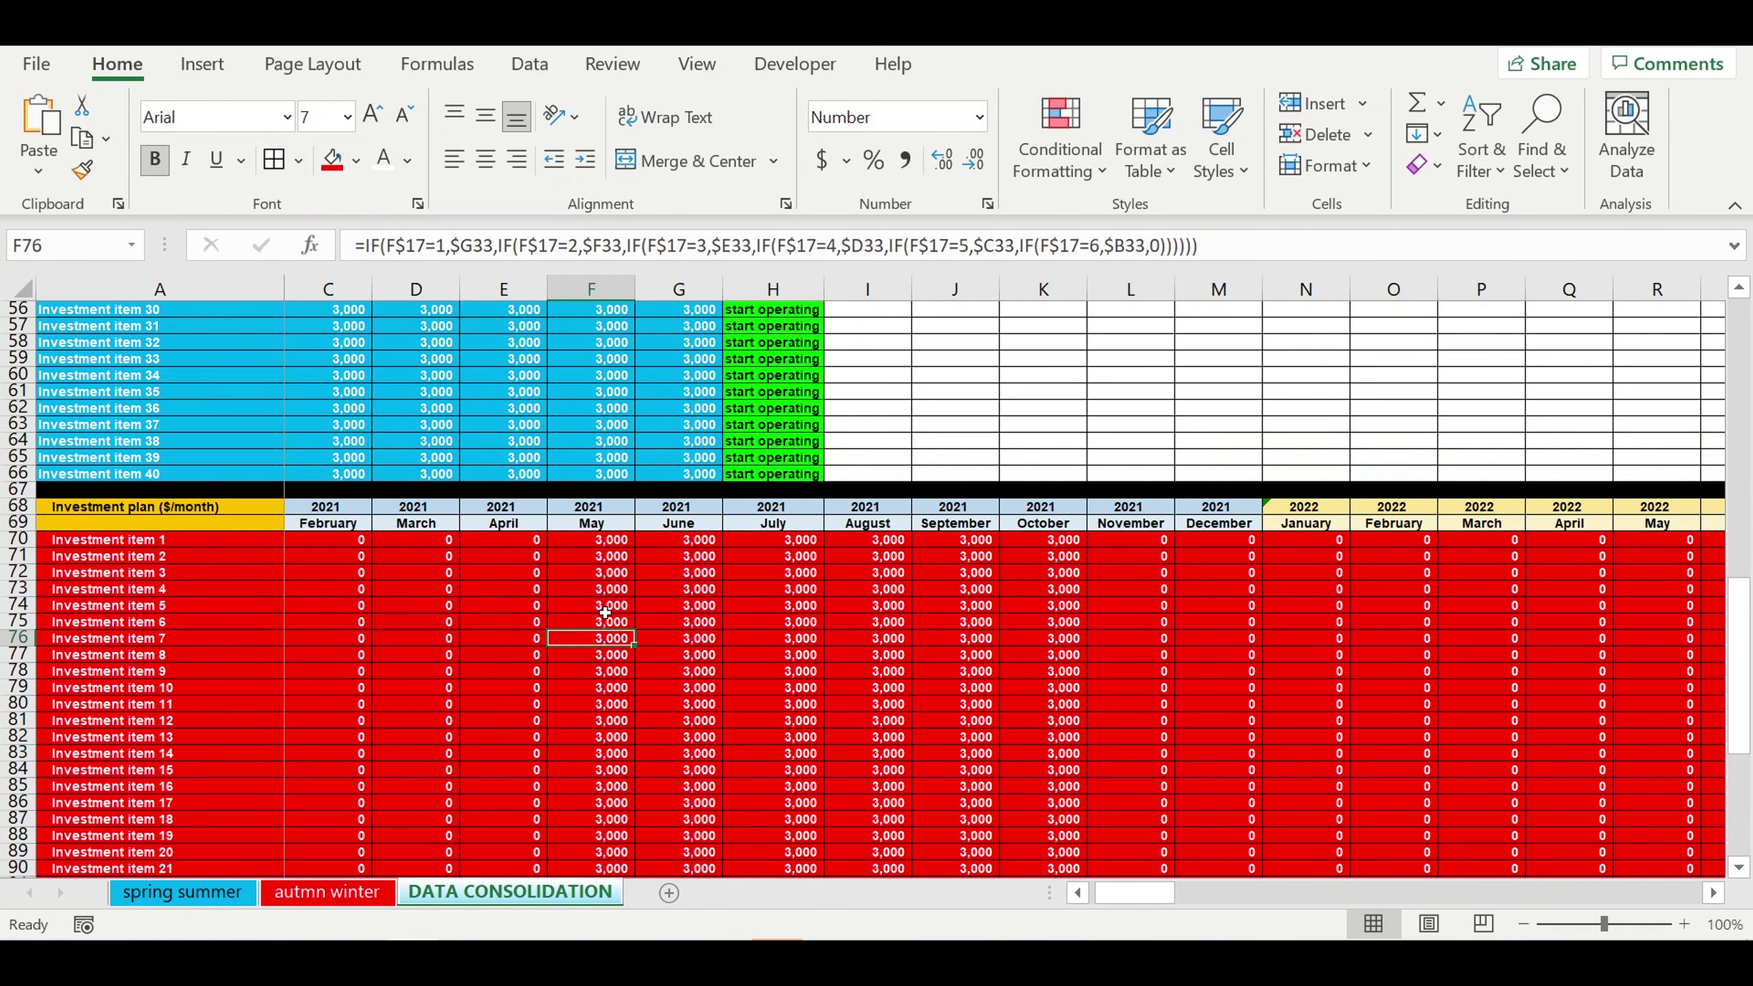
scroll(607, 609, "up", 3)
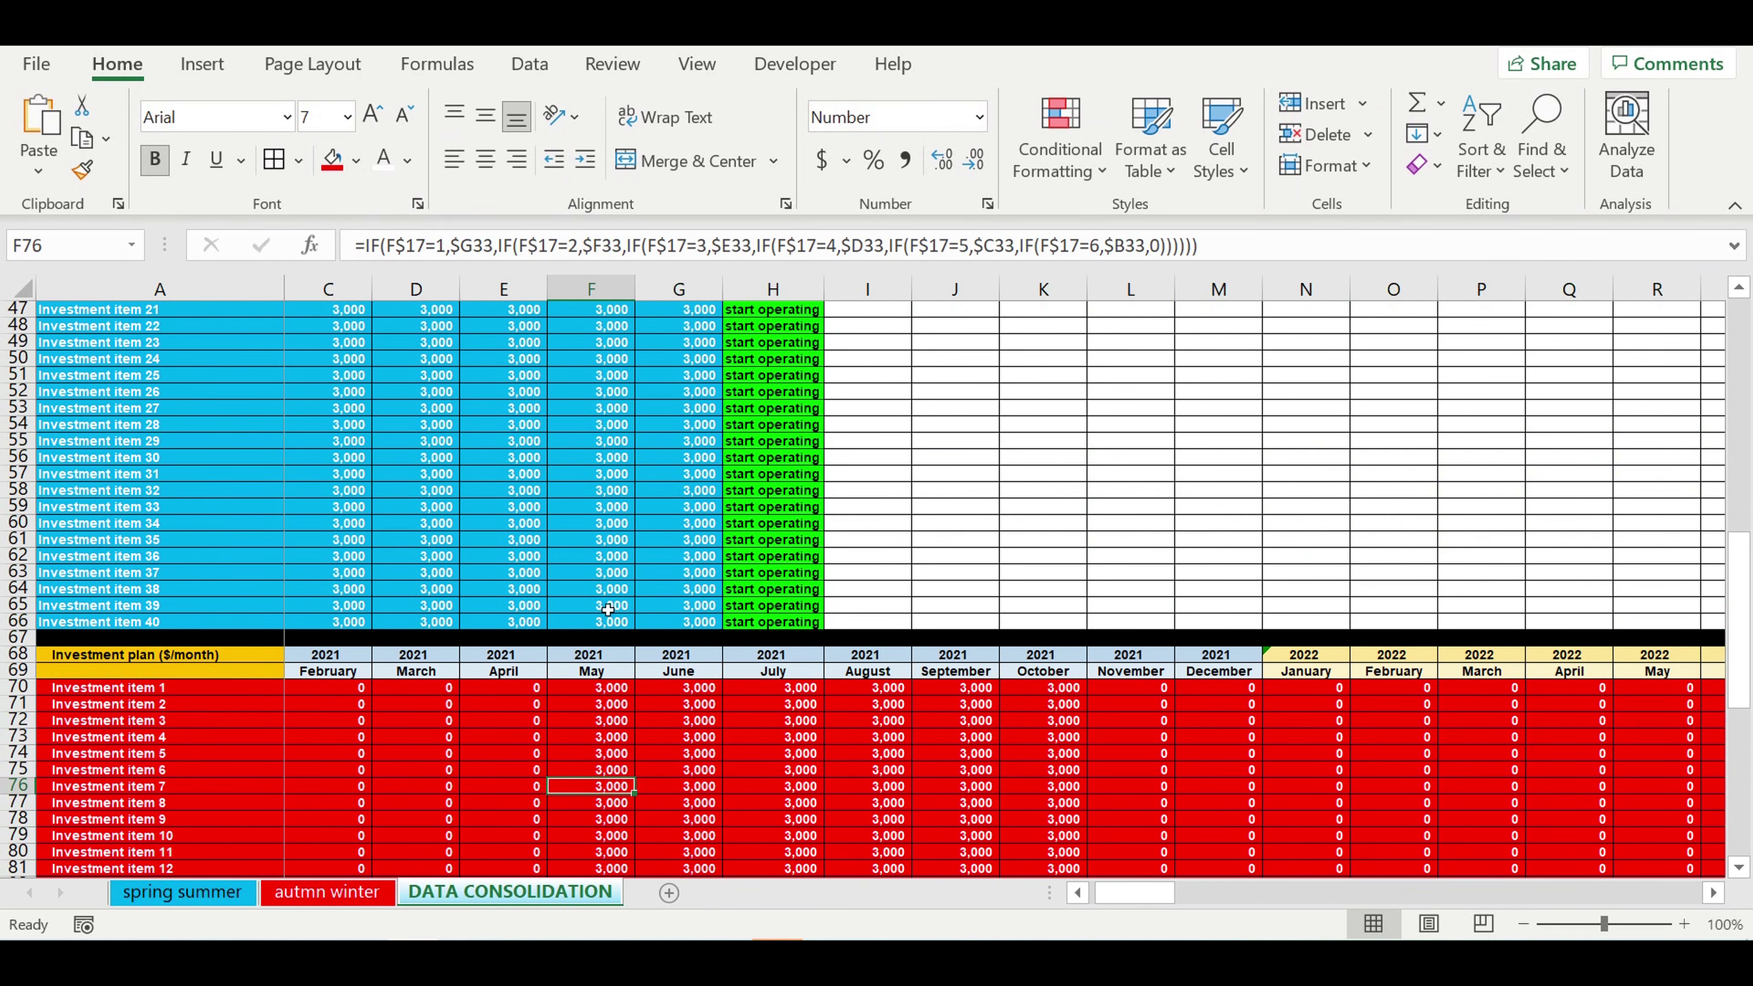